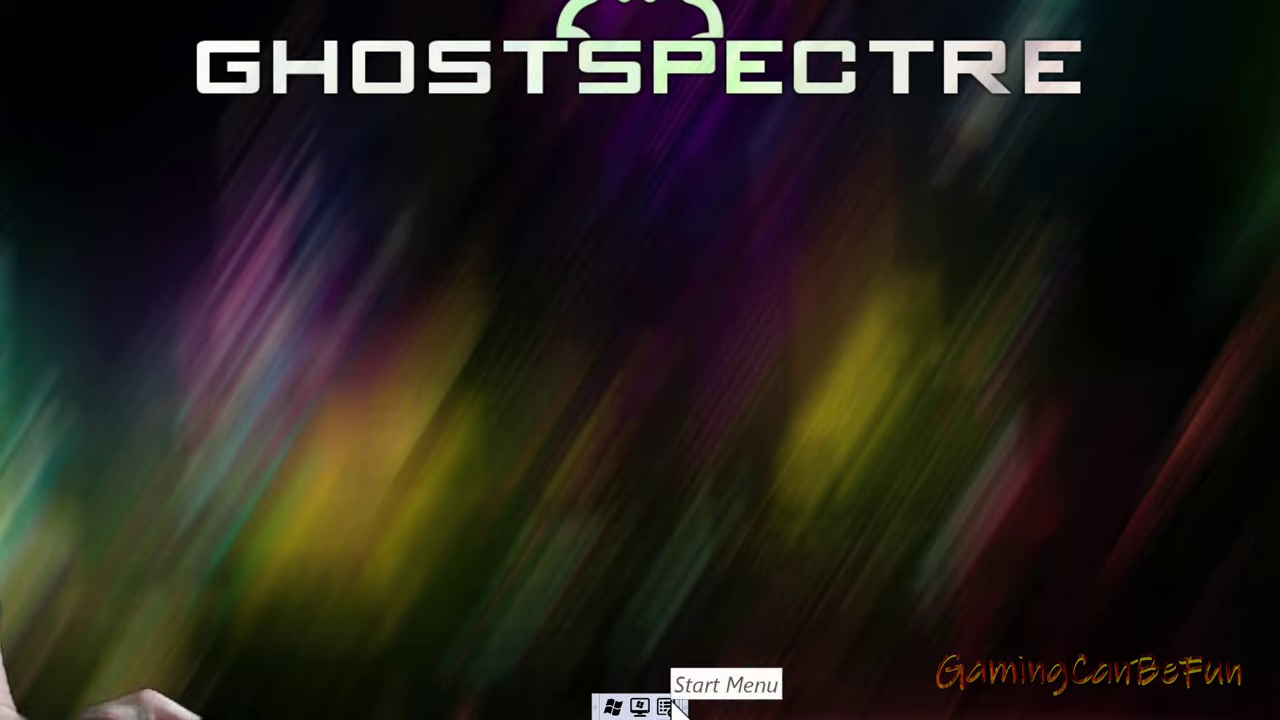
pyautogui.click(666, 707)
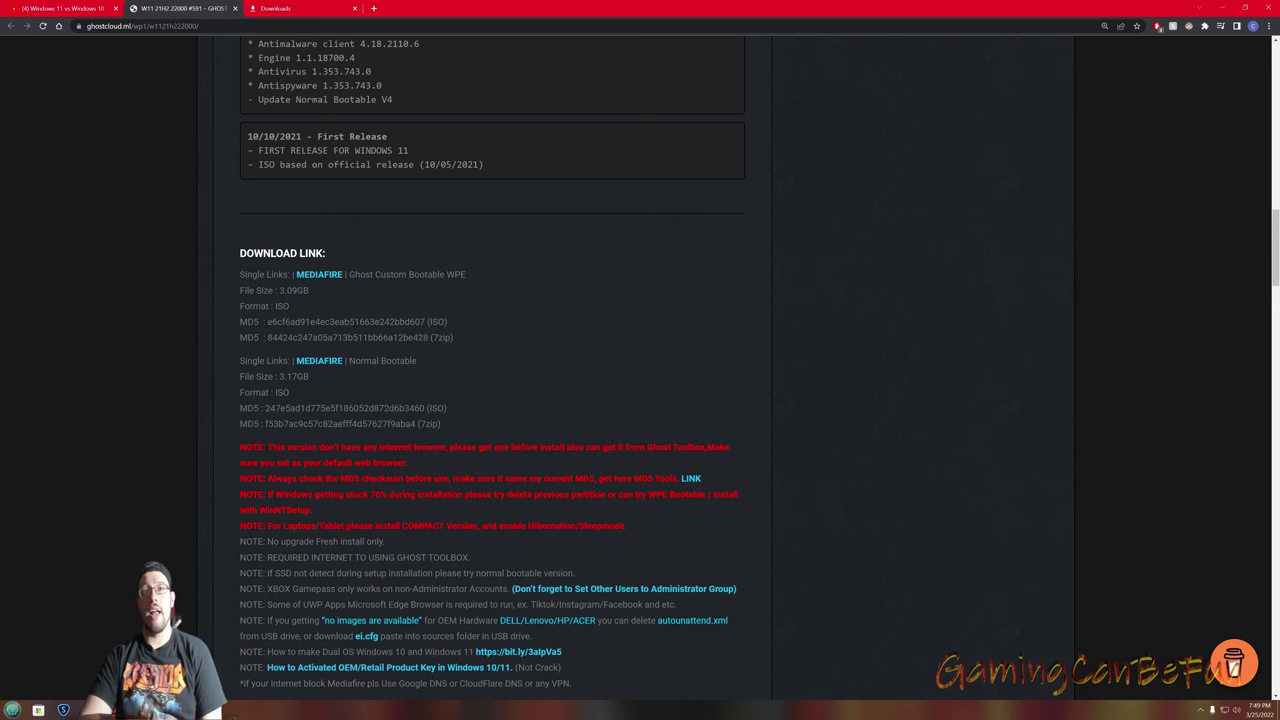
# Review the Windows 11 release information and the dated update changelog on the Ghost Spectre 21H2 page
pyautogui.scroll(13, 371, 345)
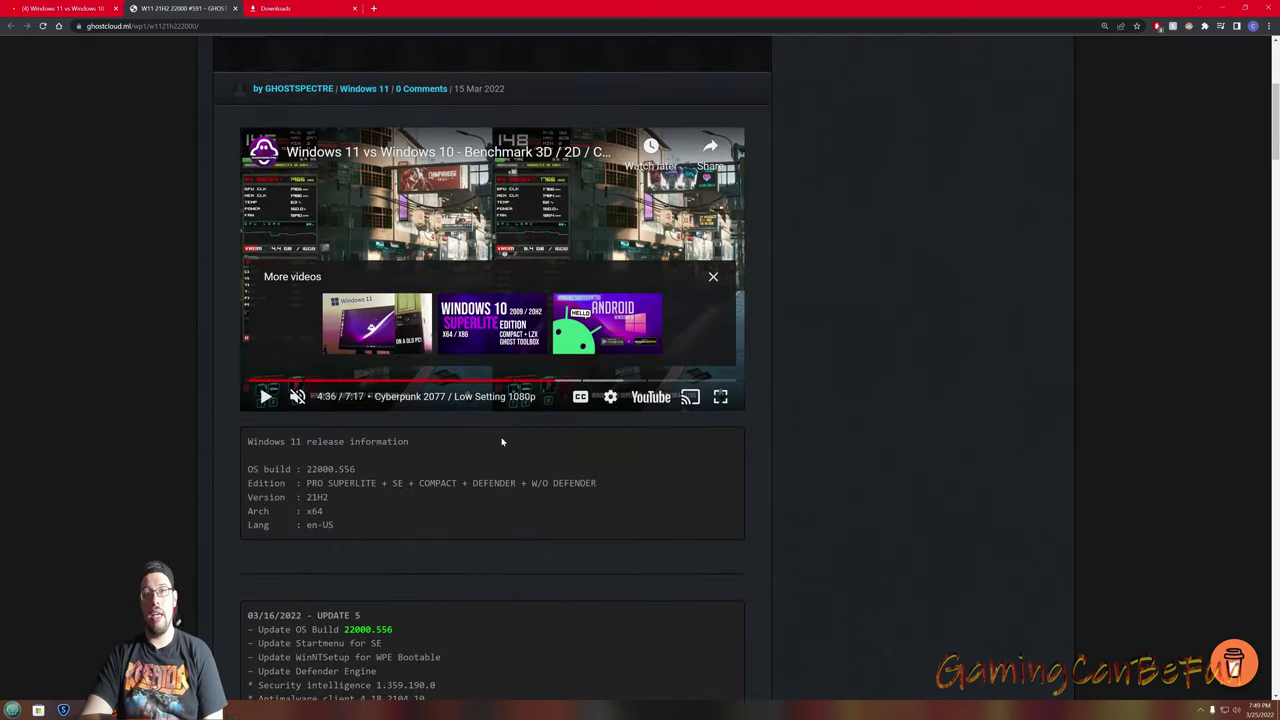
pyautogui.scroll(-5, 500, 443)
pyautogui.scroll(-4, 378, 466)
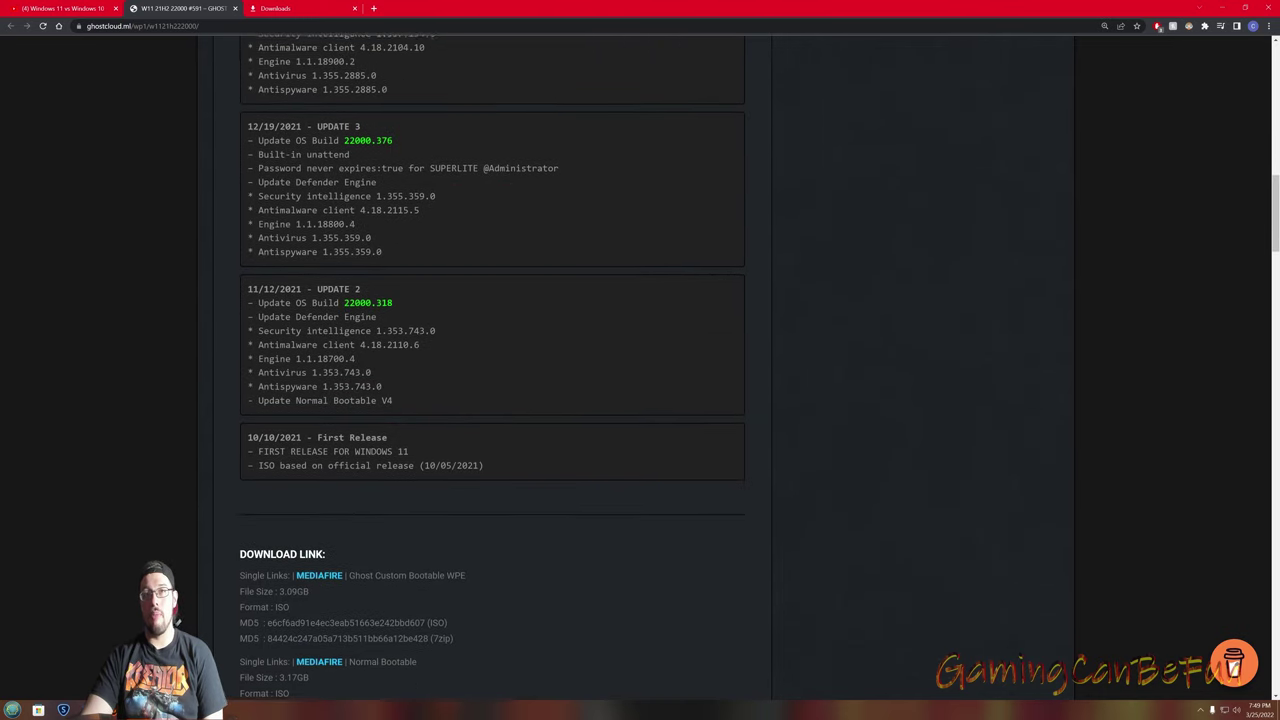
pyautogui.scroll(3, 430, 415)
pyautogui.scroll(1, 430, 415)
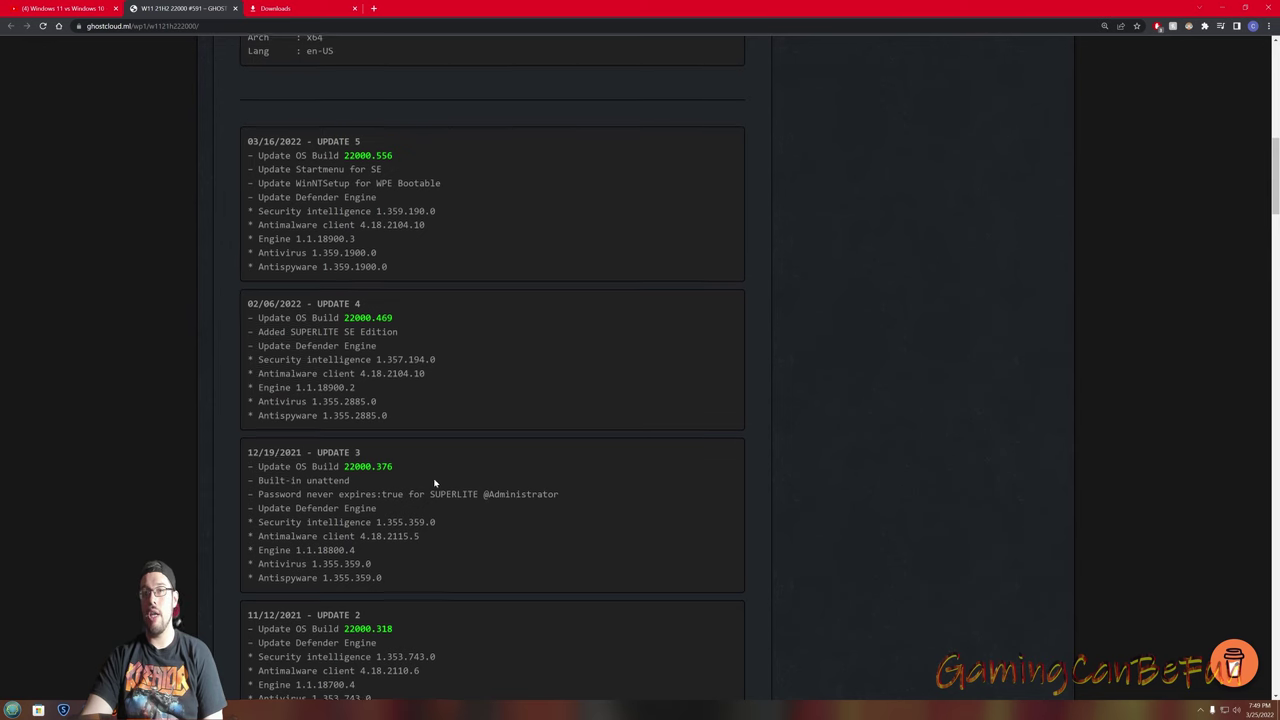
pyautogui.scroll(-2, 454, 409)
pyautogui.scroll(2, 454, 409)
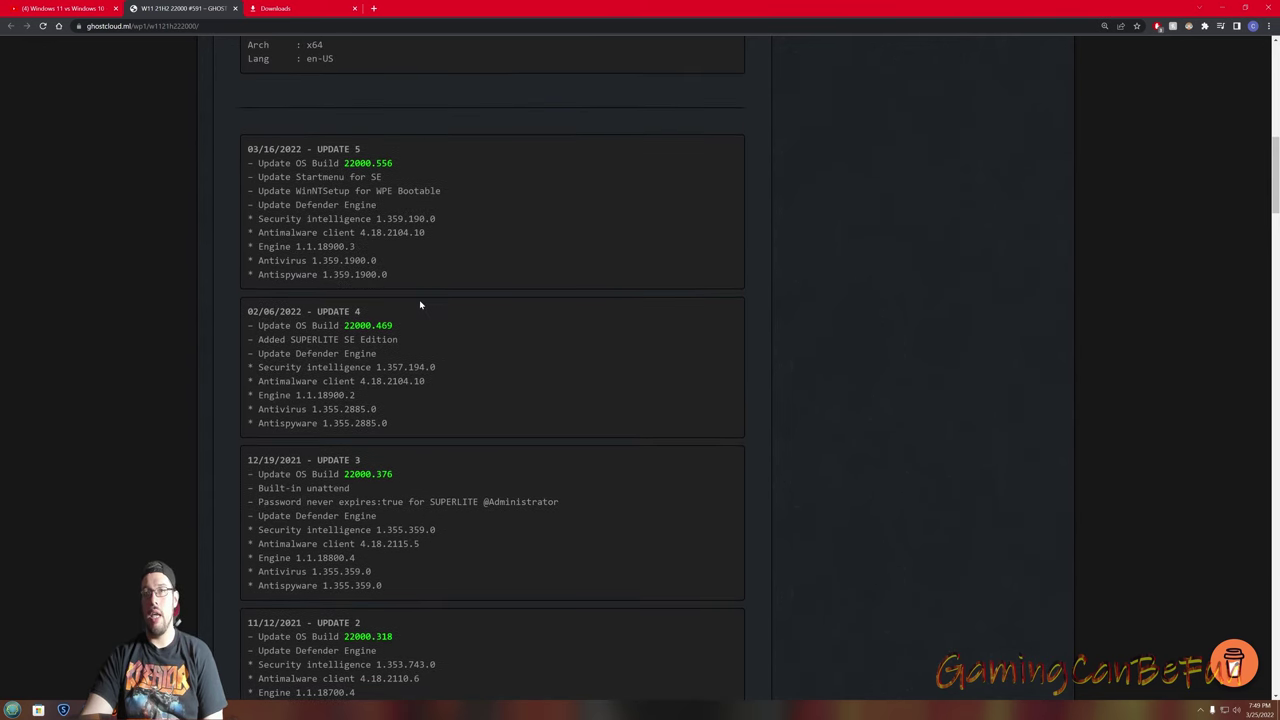
pyautogui.scroll(-3, 434, 317)
pyautogui.scroll(2, 434, 317)
pyautogui.scroll(3, 500, 380)
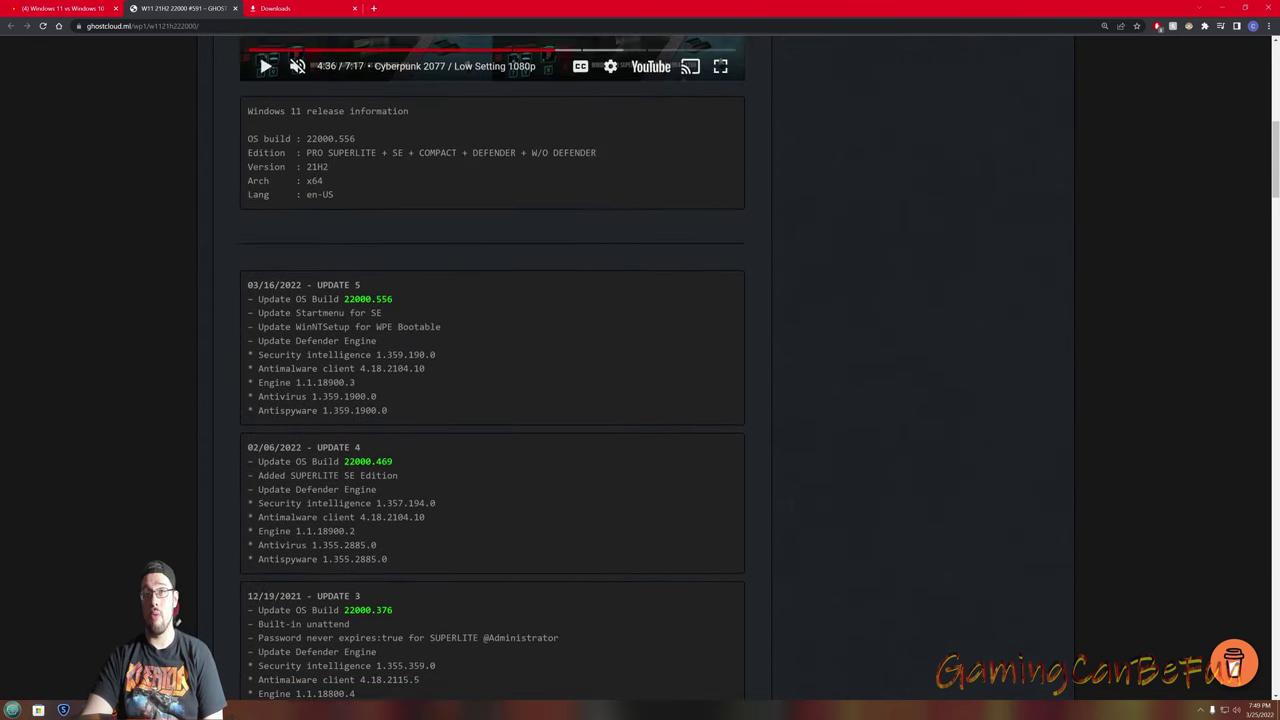
# Open the MediaFire download page for the Ghost Custom Bootable WPE version and bring its download option into view
pyautogui.scroll(-10, 496, 387)
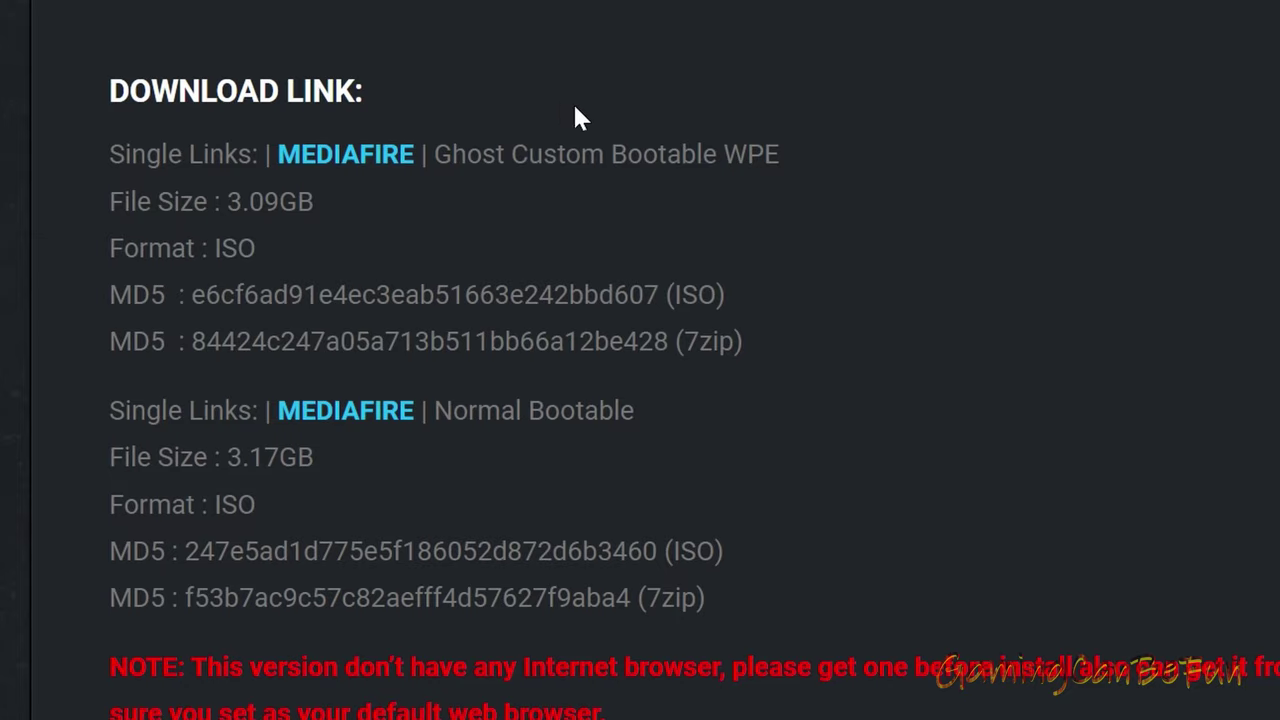
pyautogui.moveTo(528, 155); pyautogui.dragTo(763, 174)
pyautogui.click(763, 174)
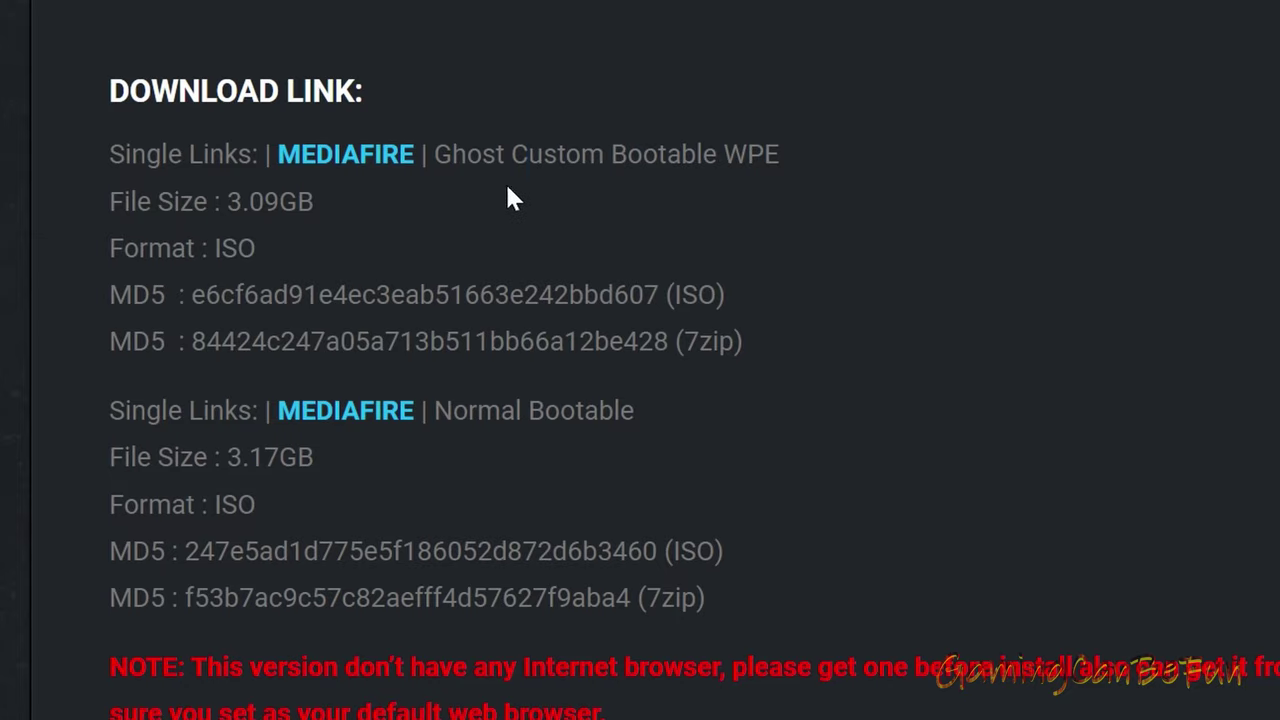
pyautogui.click(372, 158)
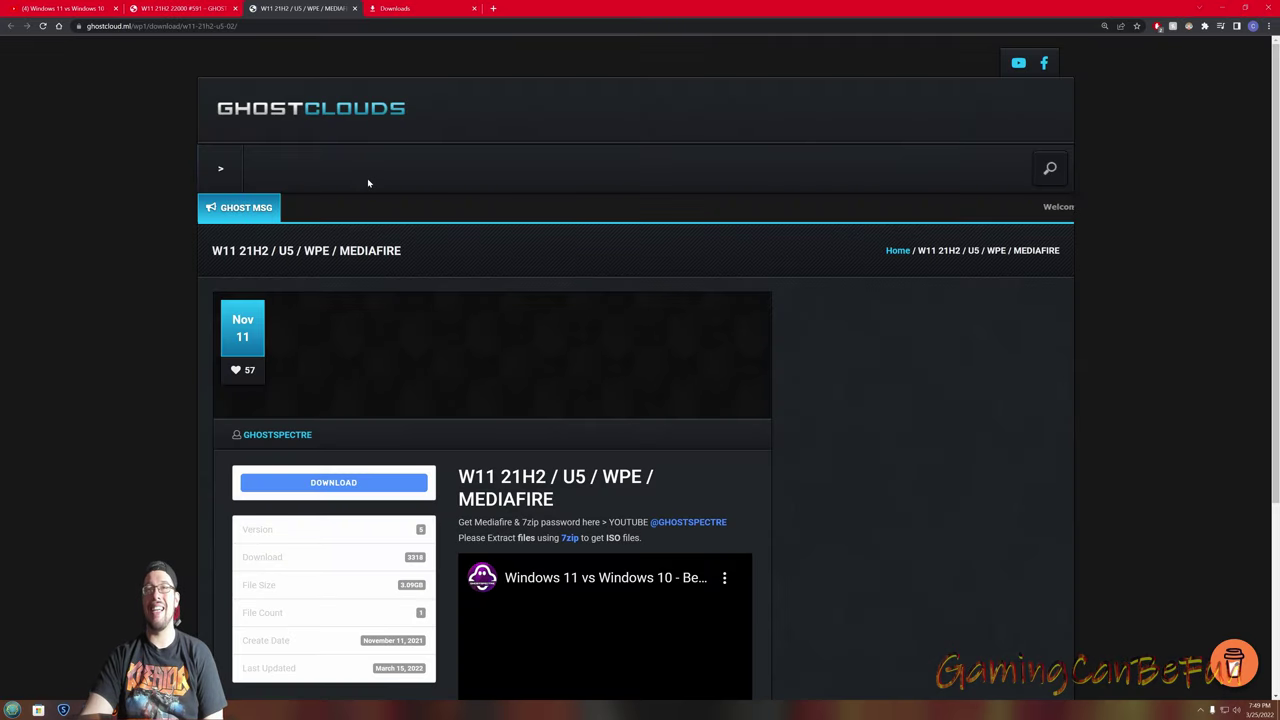
pyautogui.scroll(-1, 640, 596)
pyautogui.scroll(-1, 640, 596)
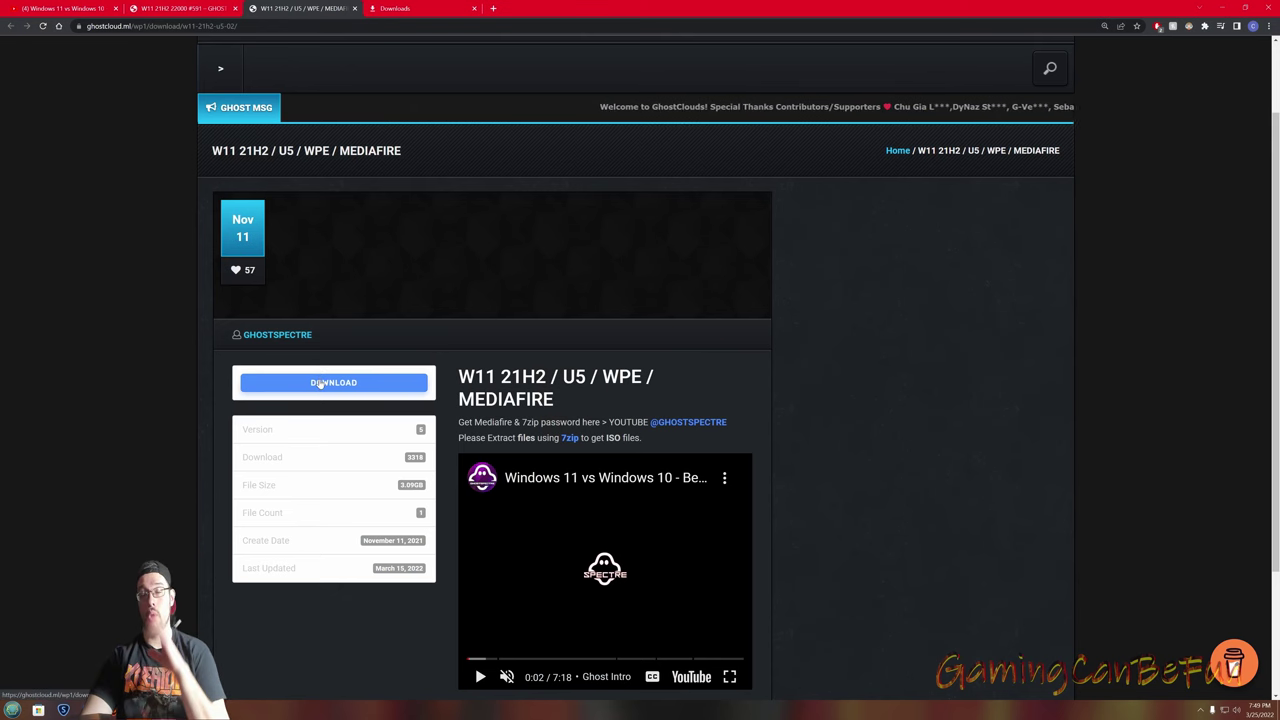
# Check the YouTube video description for the 7zip archive passwords, then return to the W11 21H2 / U5 / WPE download page
pyautogui.click(46, 7)
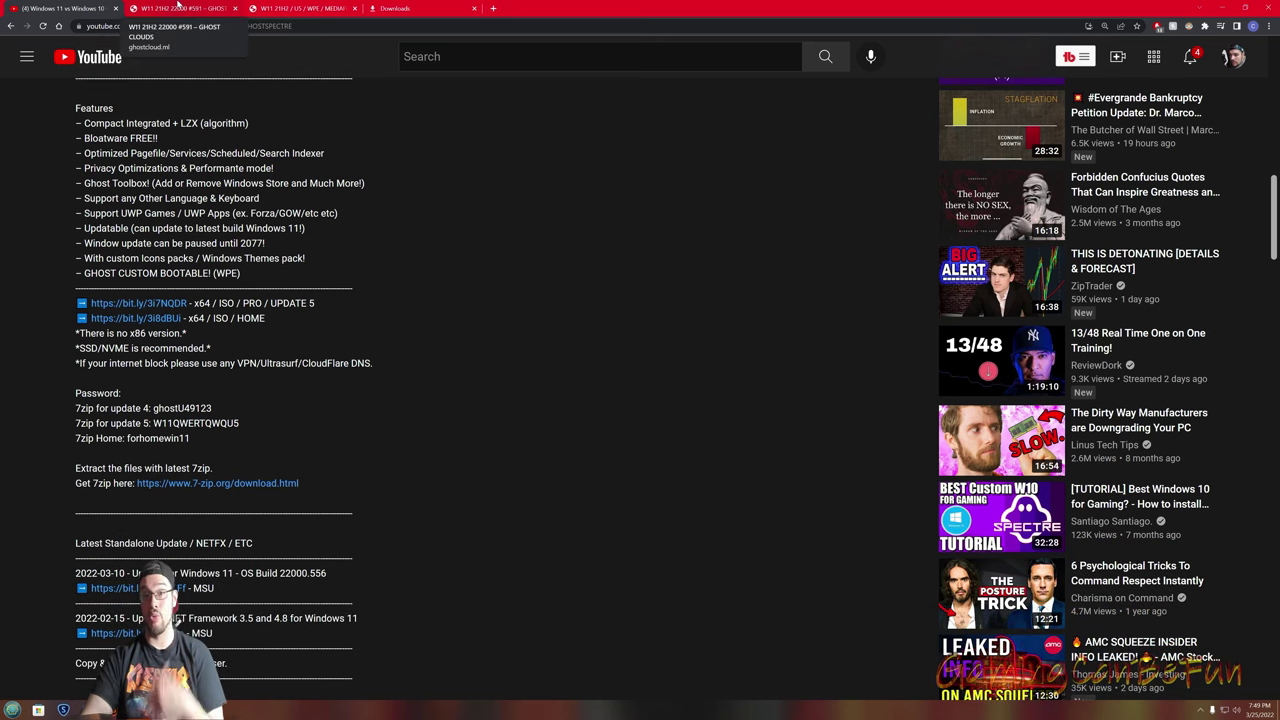
pyautogui.click(176, 8)
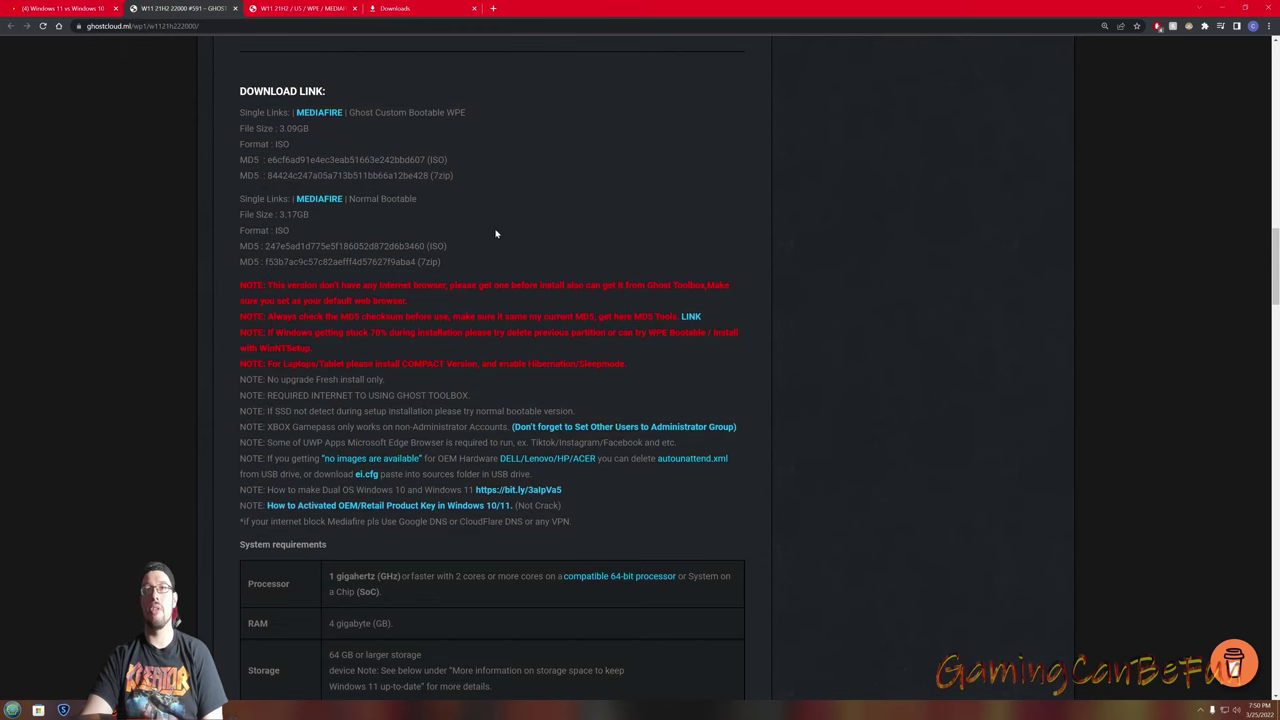
pyautogui.click(276, 7)
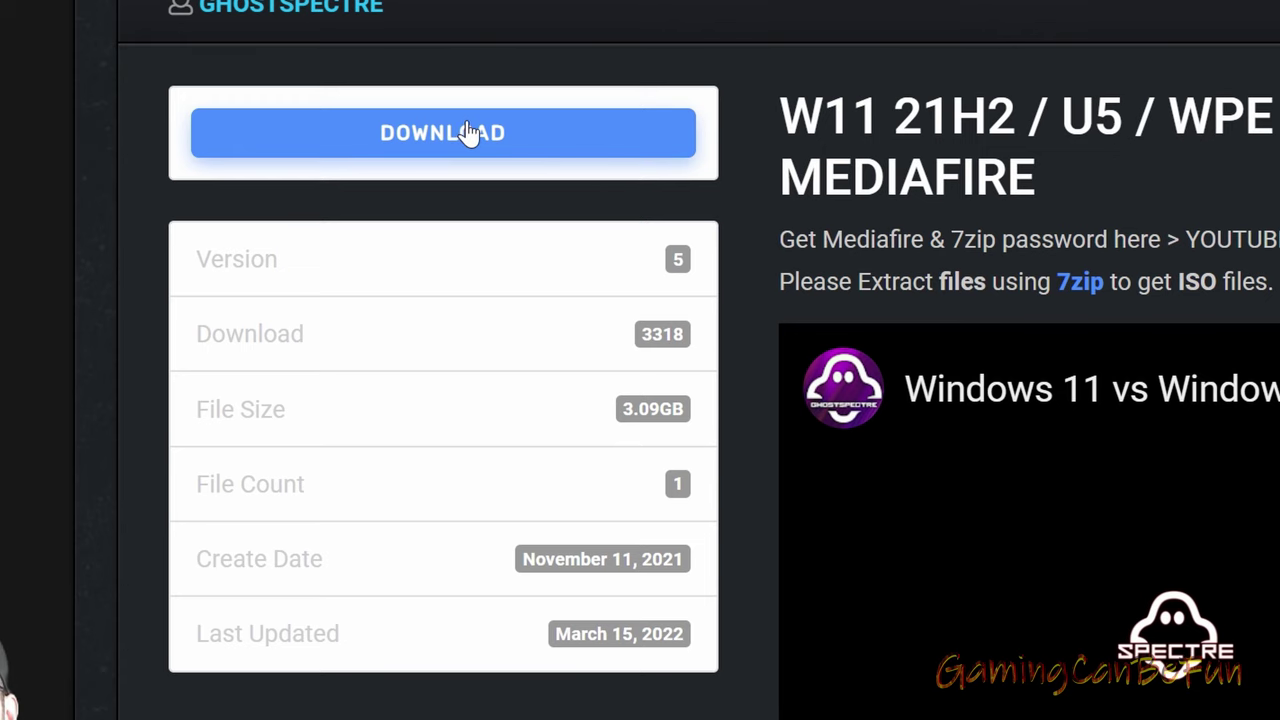
# Download the 3.09GB QWERTWIN11X64U5.W.03162022 archive from MediaFire into the Downloads folder and close the MediaFire page
pyautogui.click(482, 142)
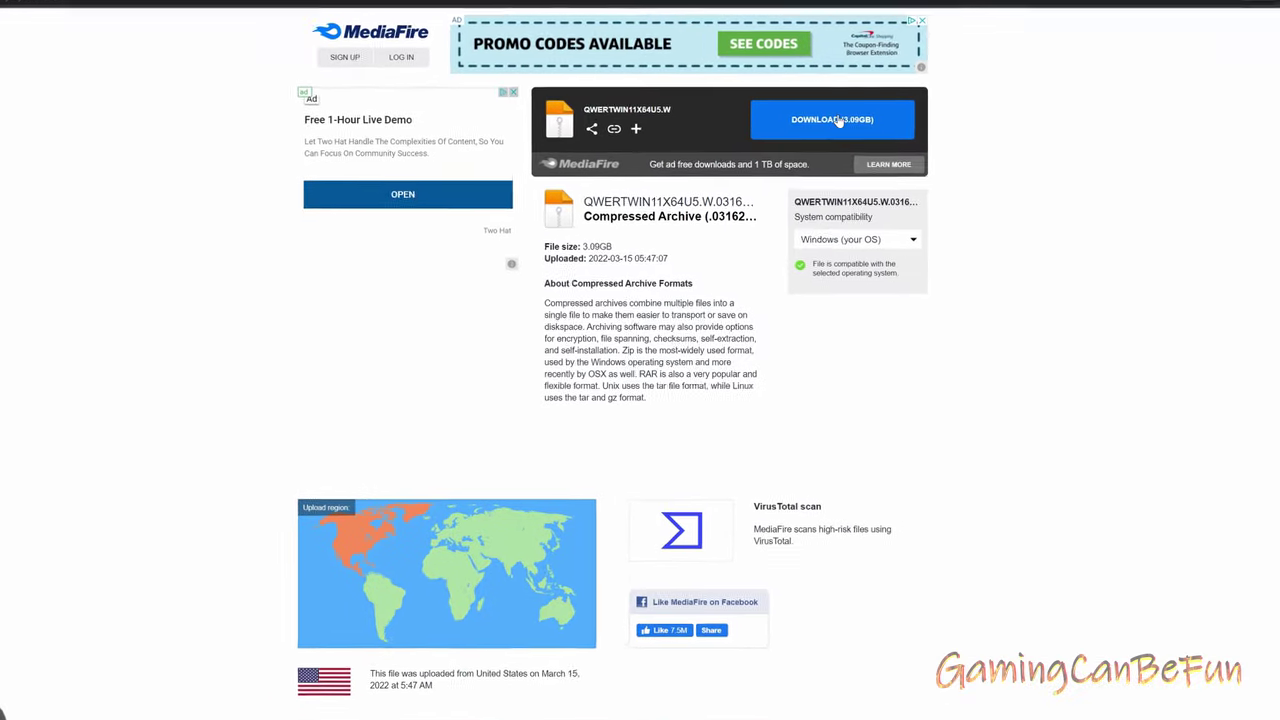
pyautogui.click(826, 135)
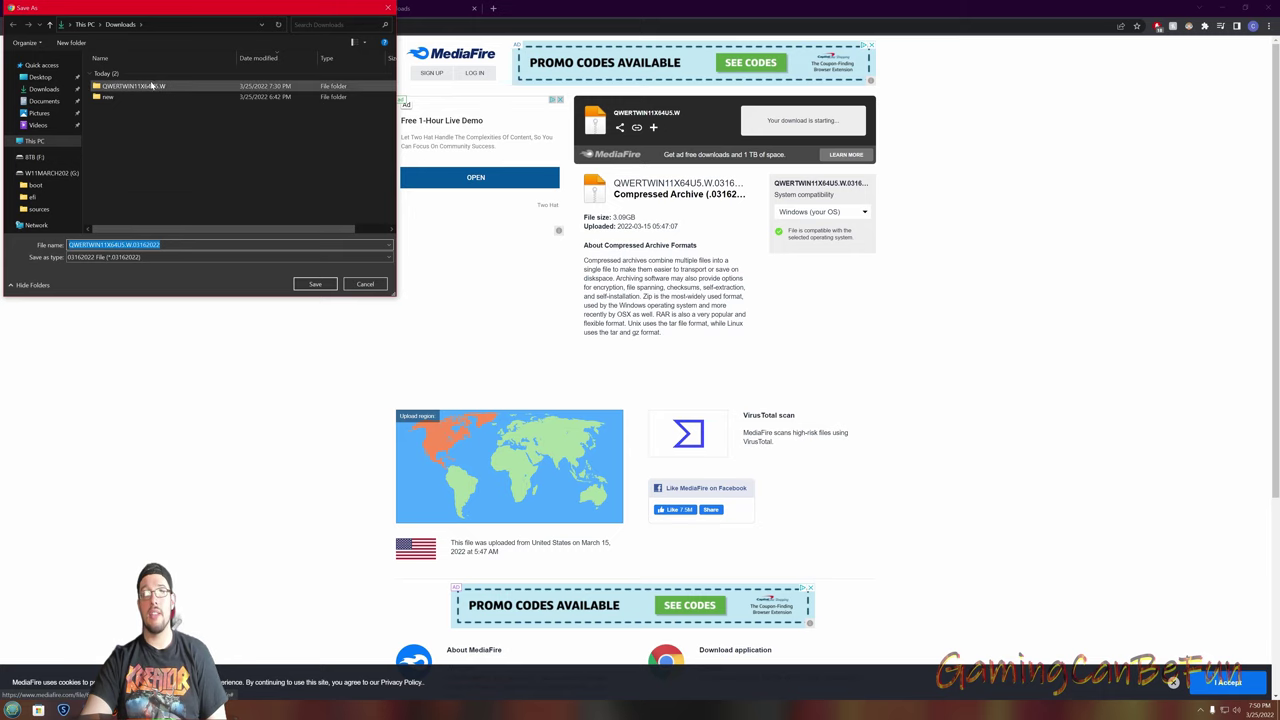
pyautogui.click(315, 284)
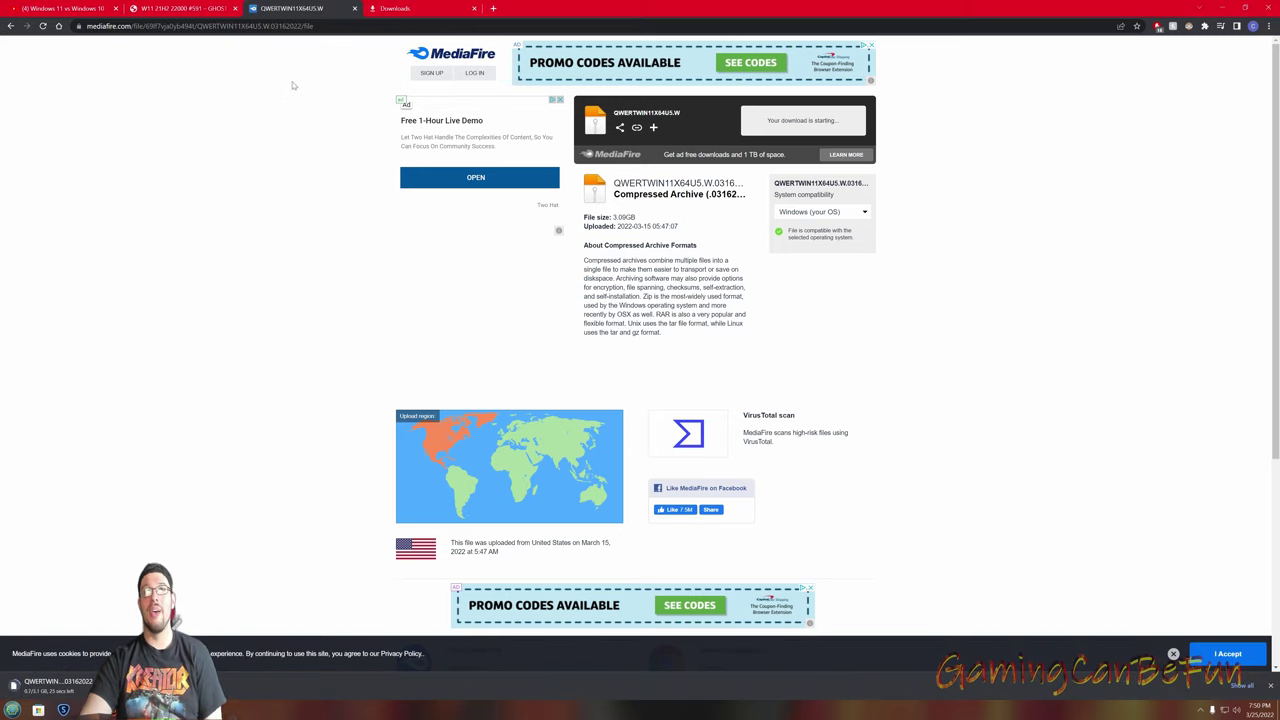
pyautogui.click(354, 9)
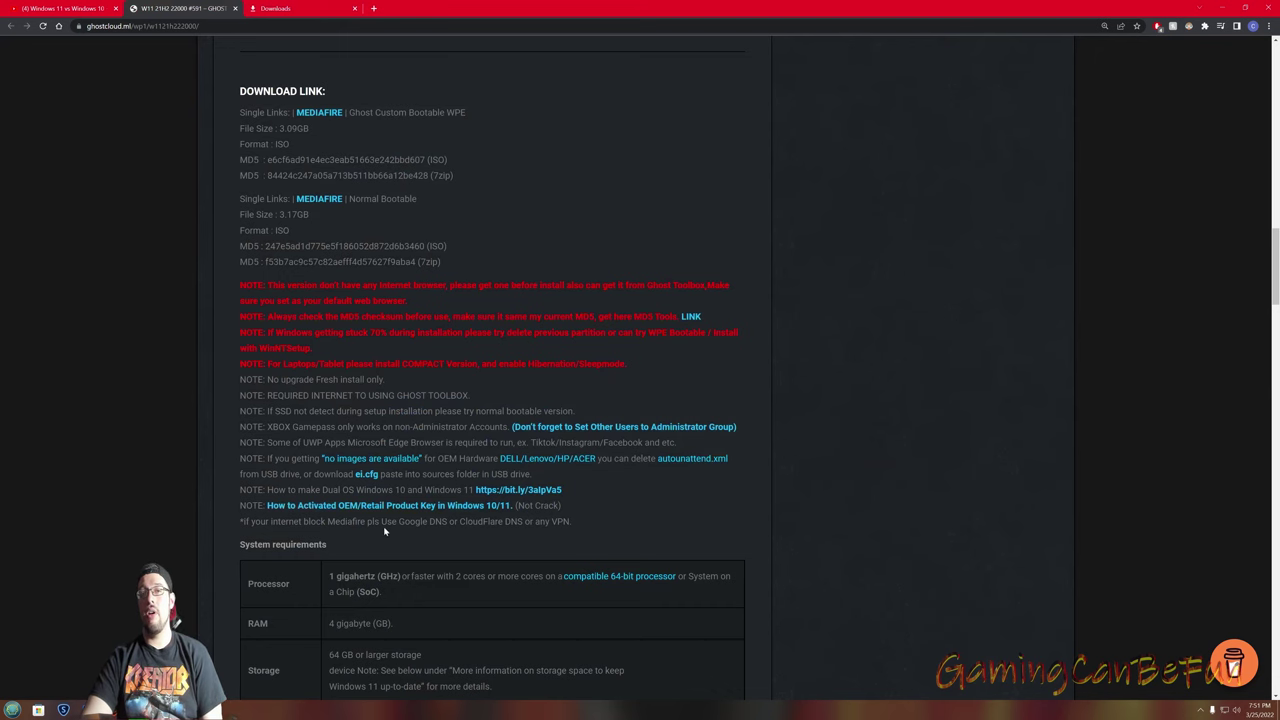
# Open the Downloads folder in File Explorer and locate the downloaded QWERTWIN11X64U5.W.03162022 file
pyautogui.click(12, 709)
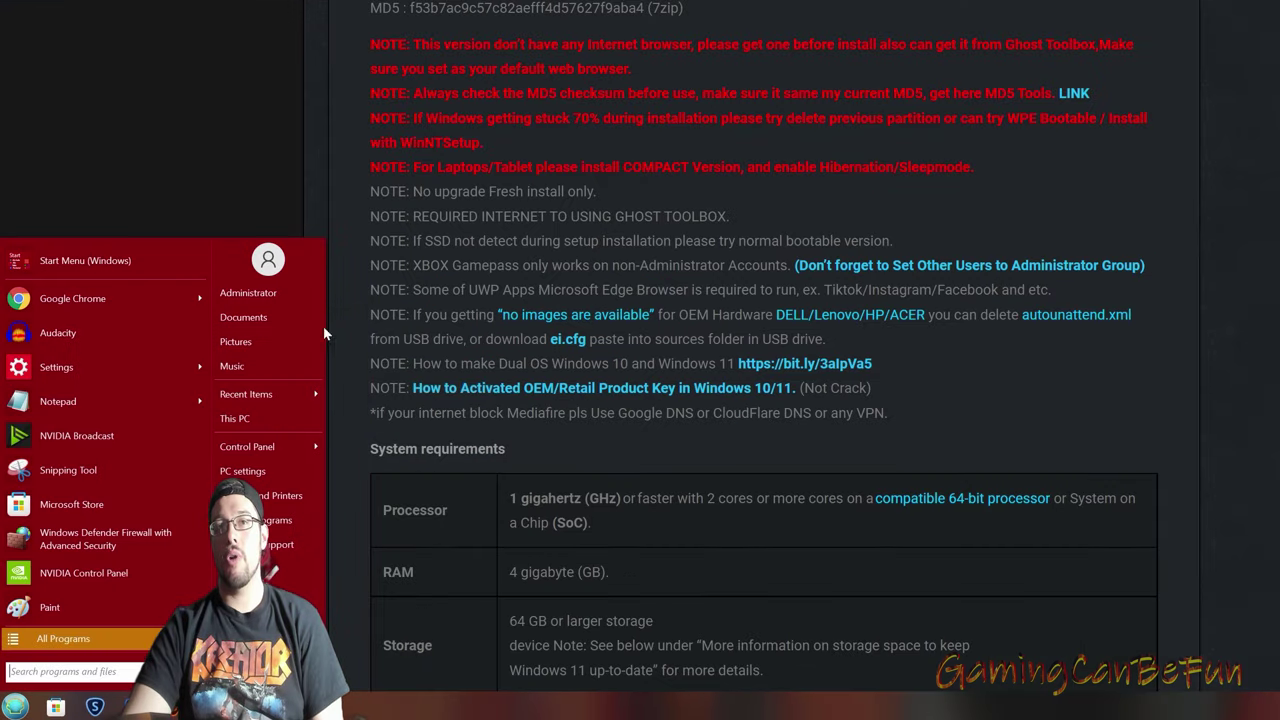
pyautogui.click(272, 295)
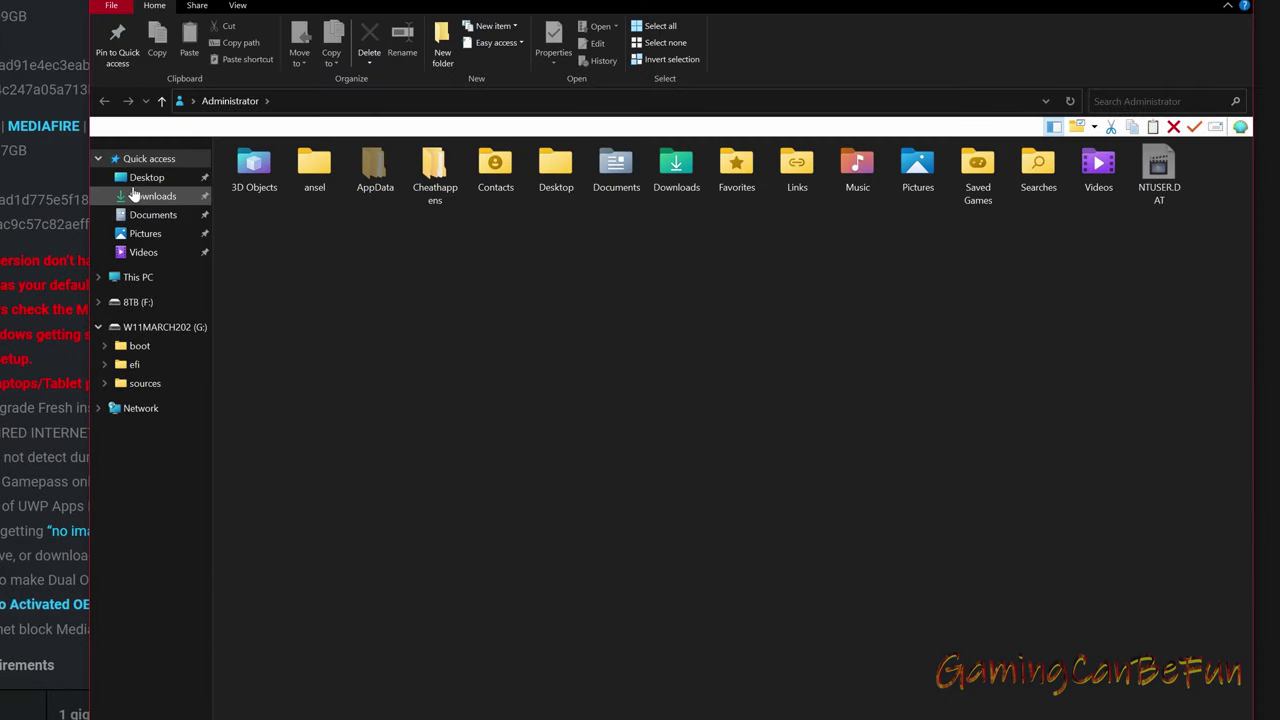
pyautogui.click(140, 179)
pyautogui.click(145, 196)
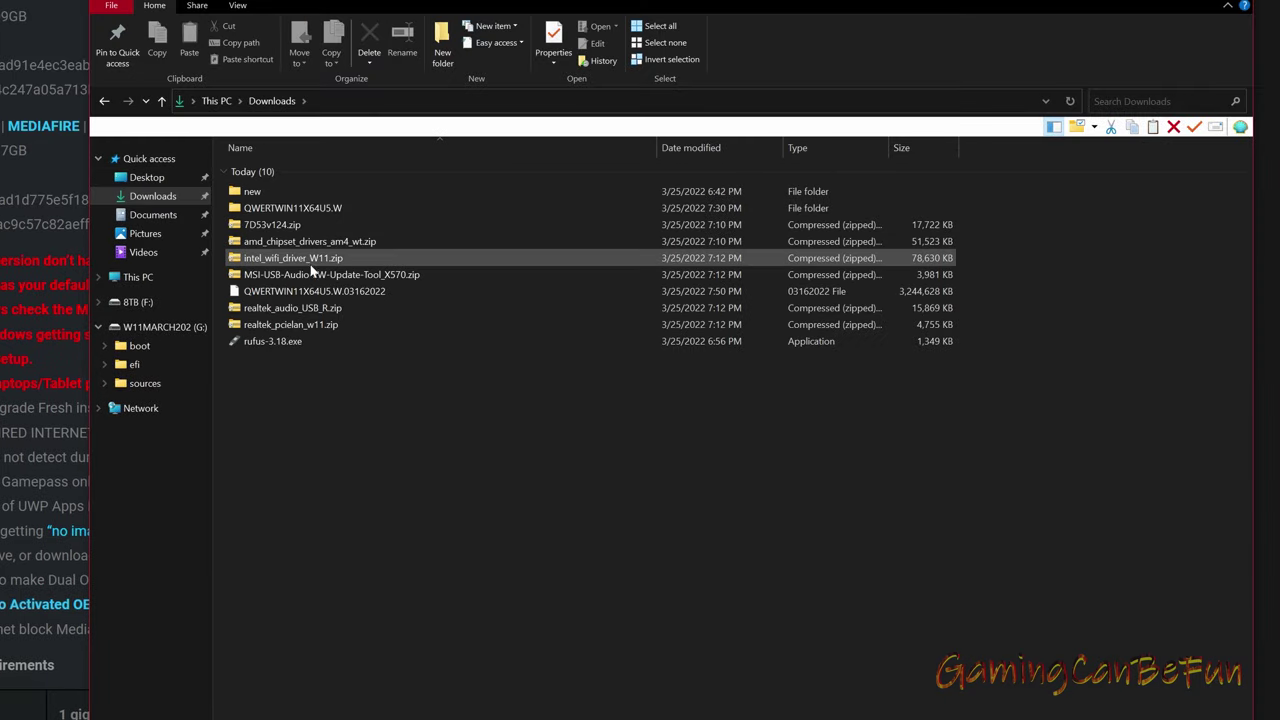
pyautogui.click(290, 292)
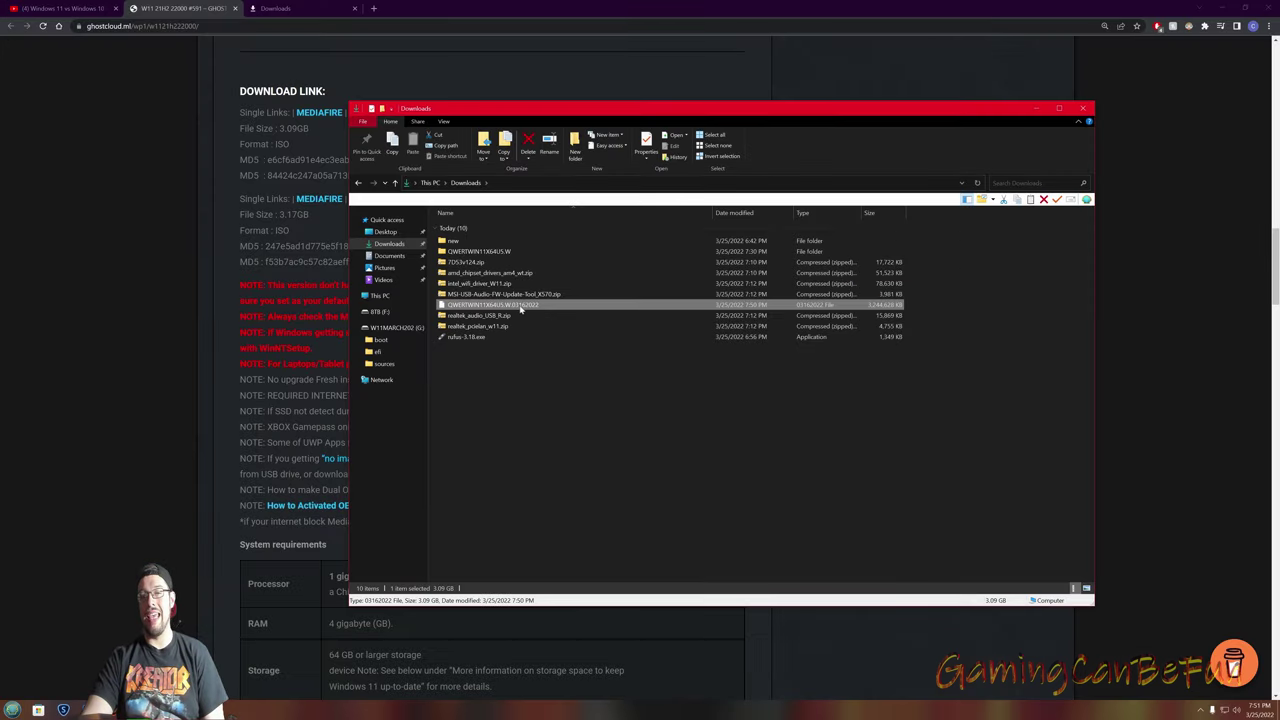
pyautogui.click(518, 479)
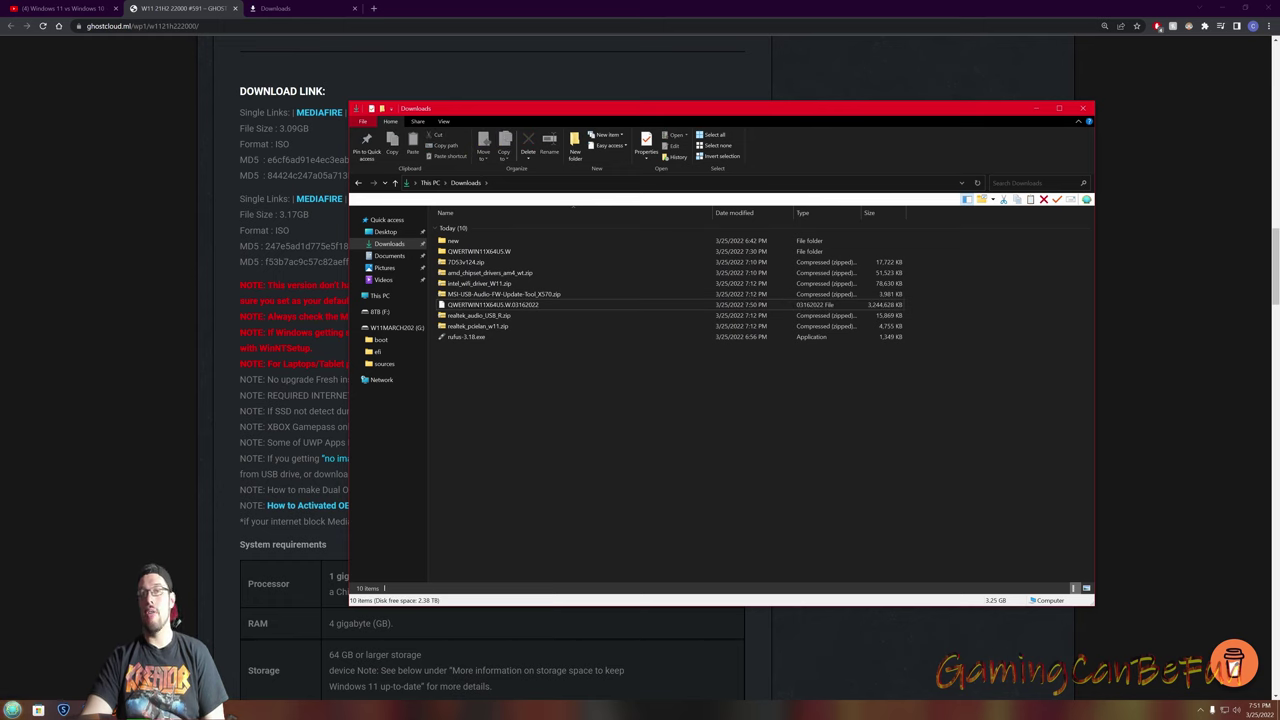
# Inspect the View settings of File Explorer Options through Control Panel, then close Control Panel and return to the Downloads folder
pyautogui.click(12, 710)
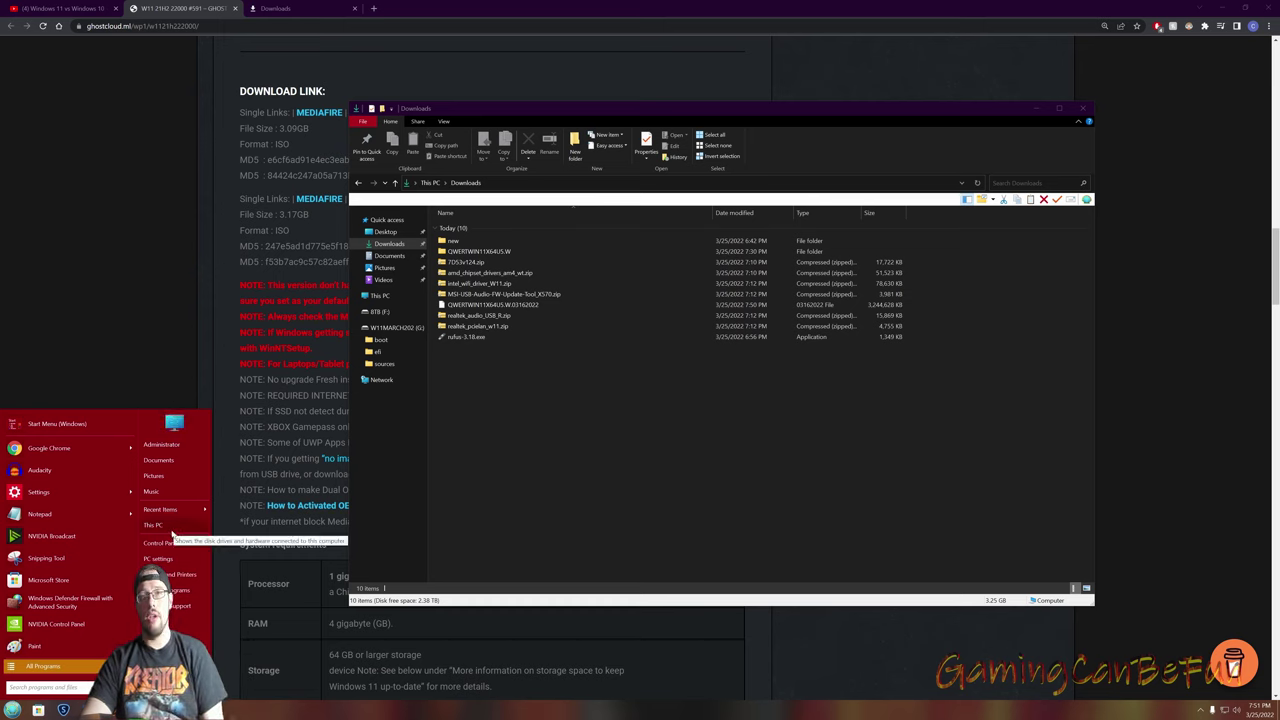
pyautogui.click(163, 543)
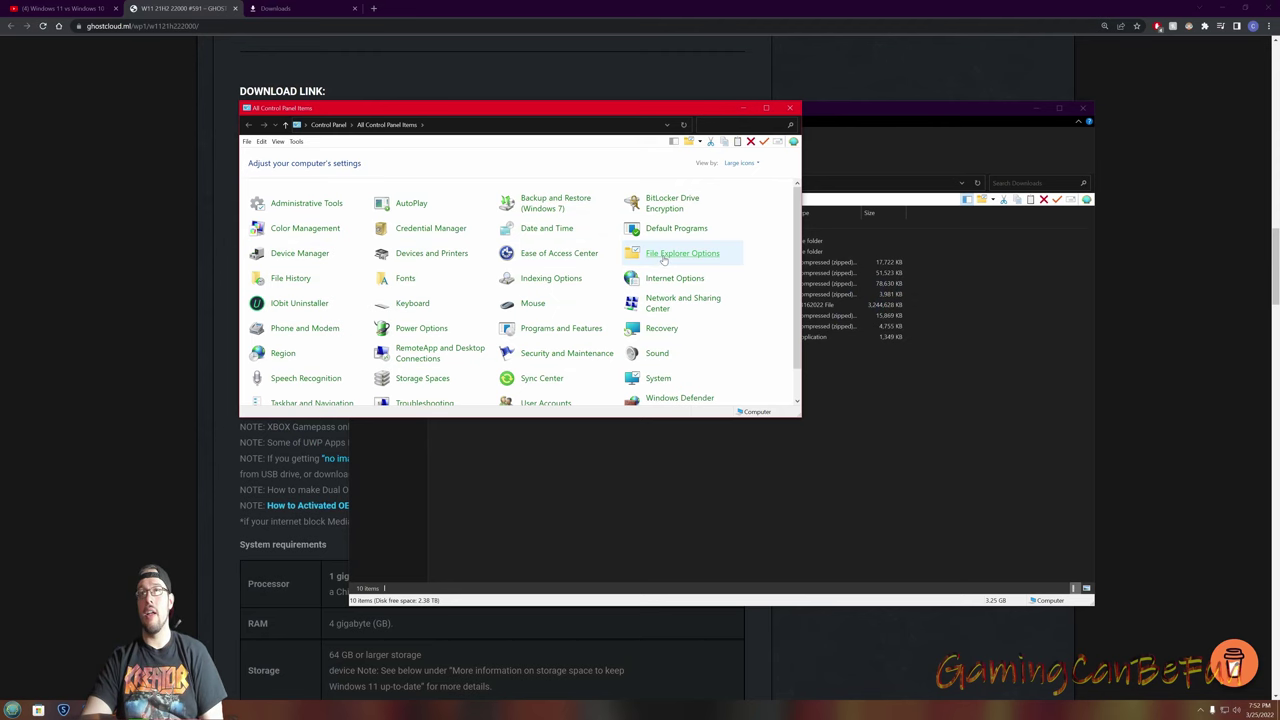
pyautogui.click(662, 256)
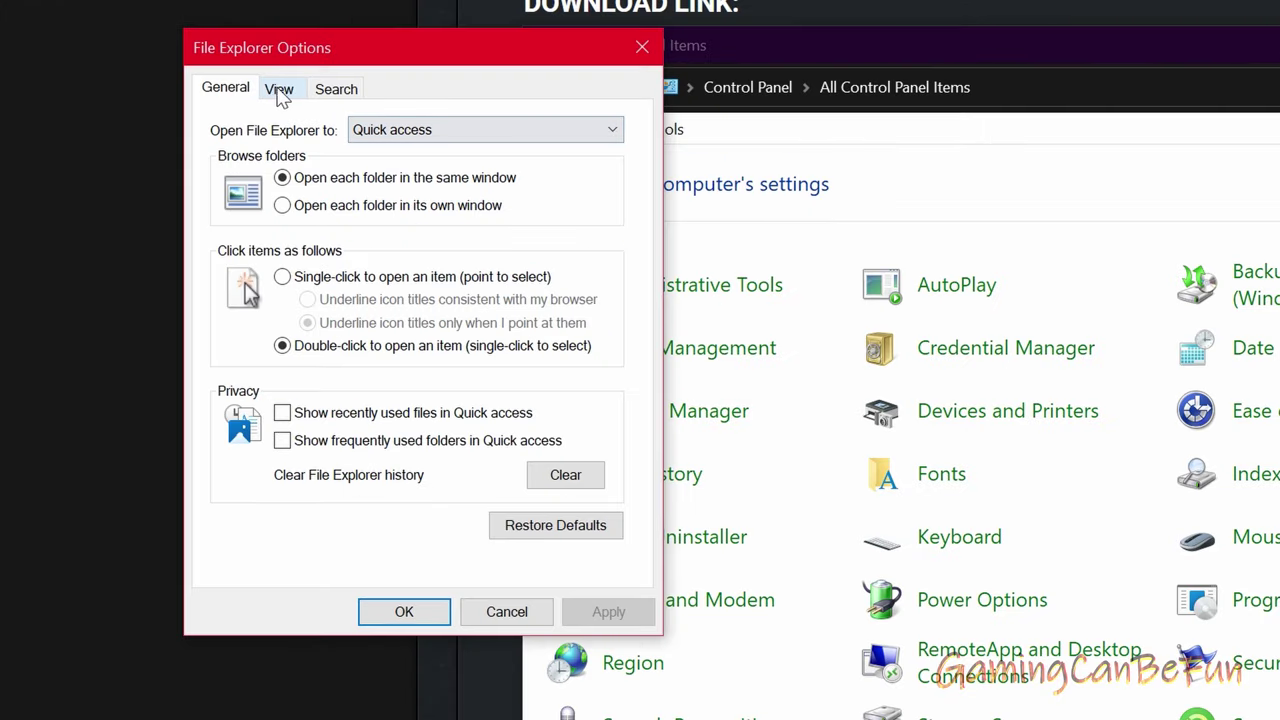
pyautogui.click(143, 125)
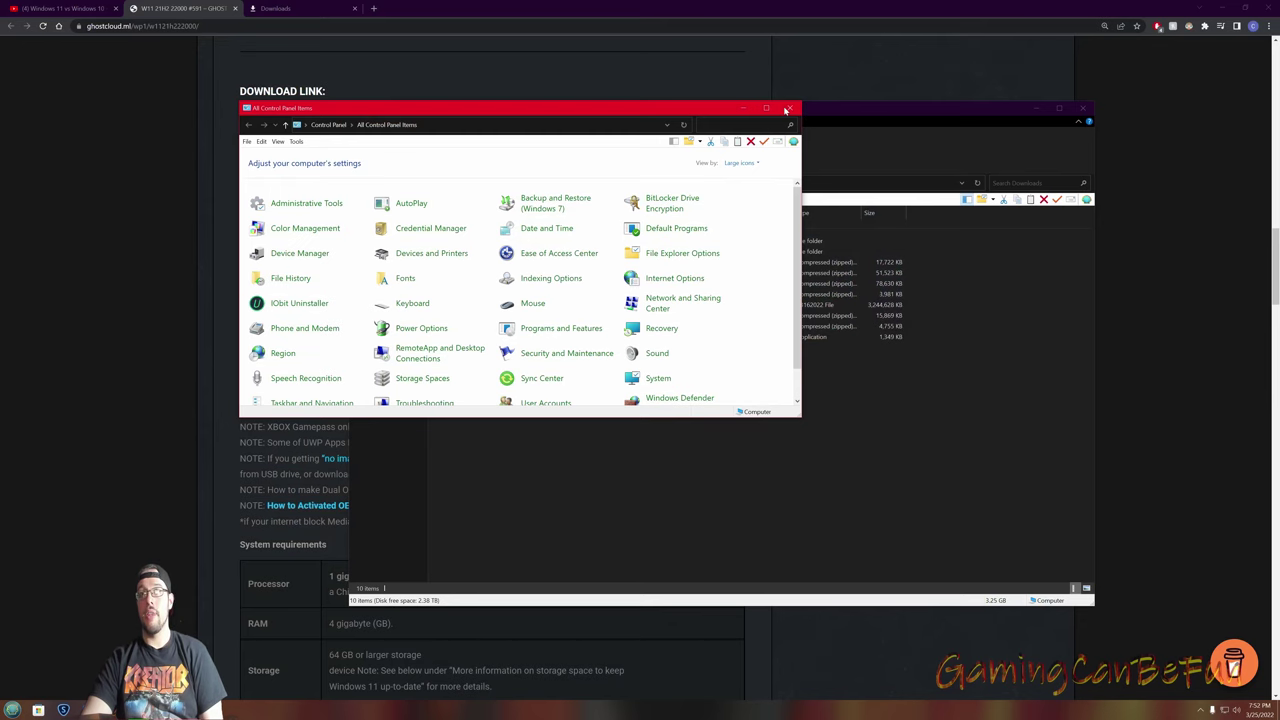
pyautogui.click(789, 108)
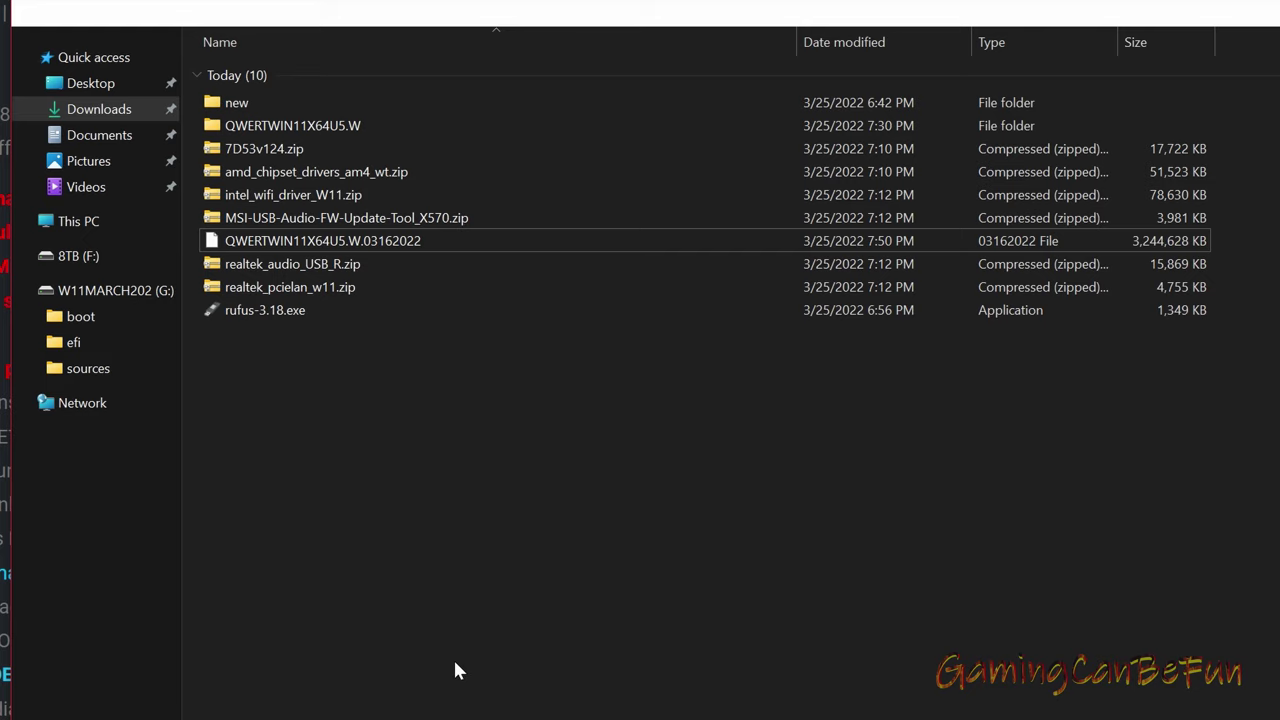
pyautogui.moveTo(405, 242)
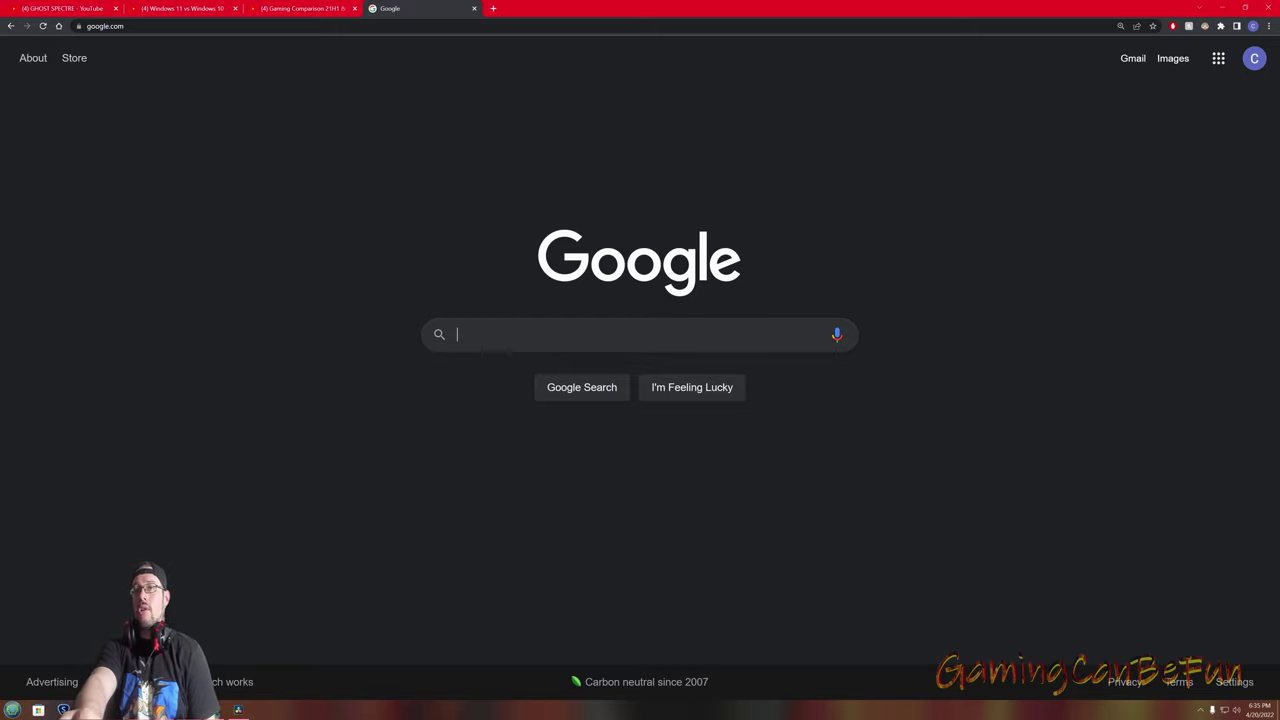
# Search Google for 7zip and open the Download page of the official 7-Zip site
pyautogui.click(457, 334)
pyautogui.write('7zip')
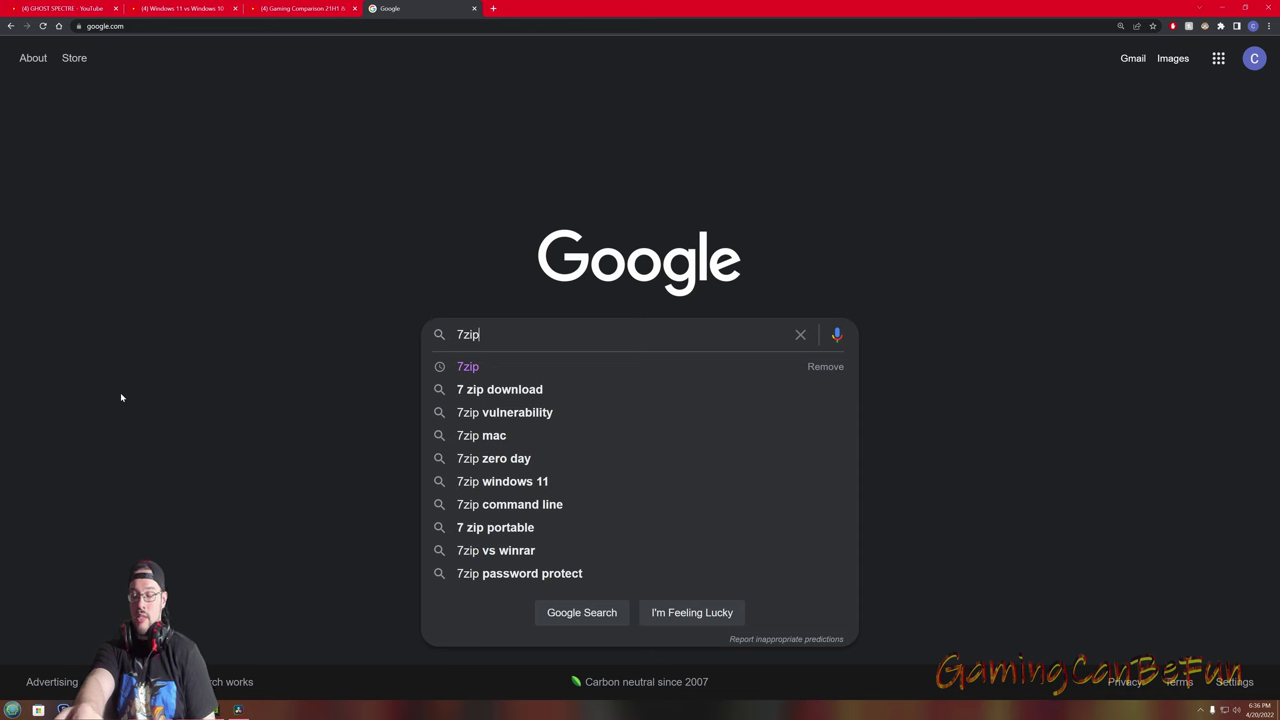
pyautogui.press('Return')
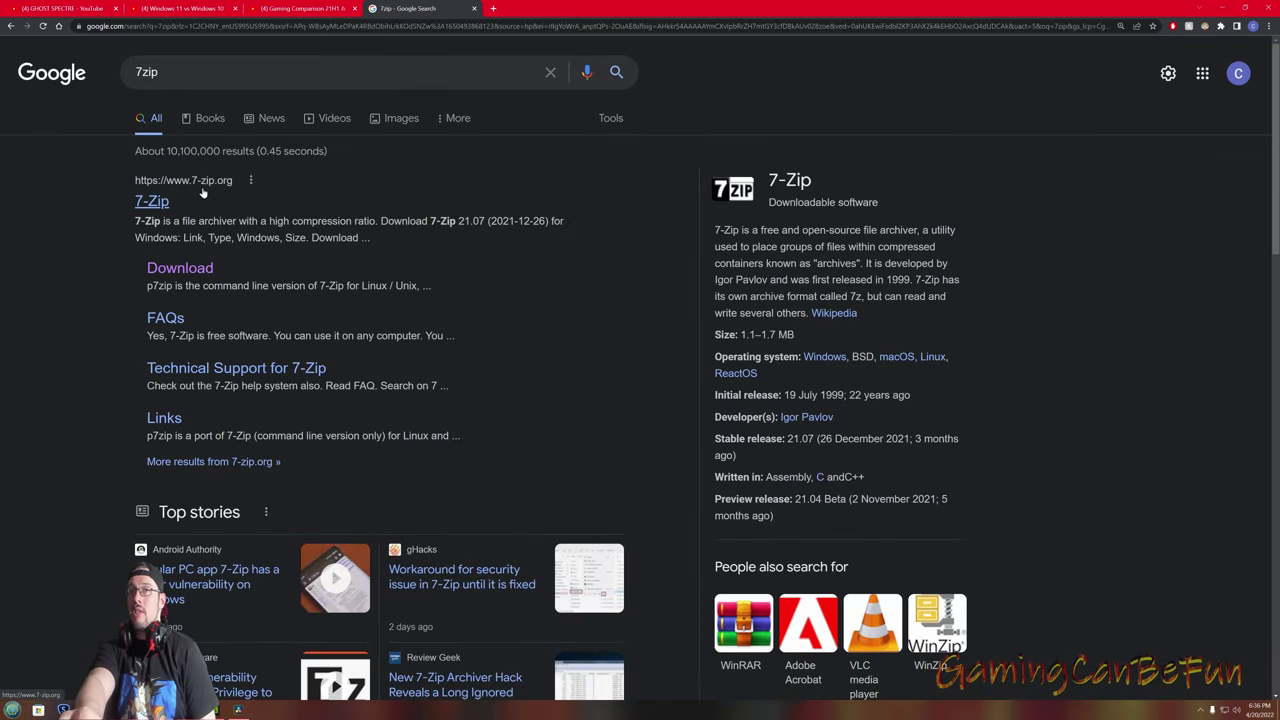
pyautogui.click(180, 269)
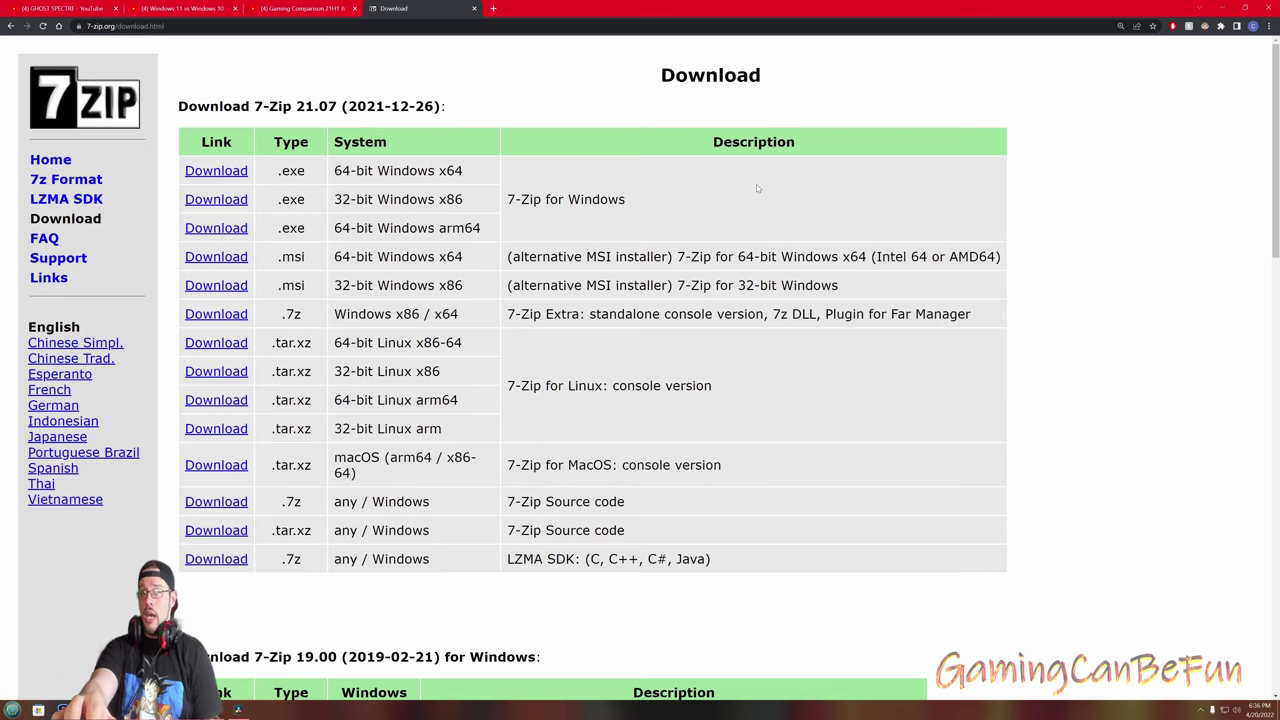
# Open the properties of This PC to check whether the system is 64-bit or 32-bit
pyautogui.click(12, 710)
pyautogui.press('super')
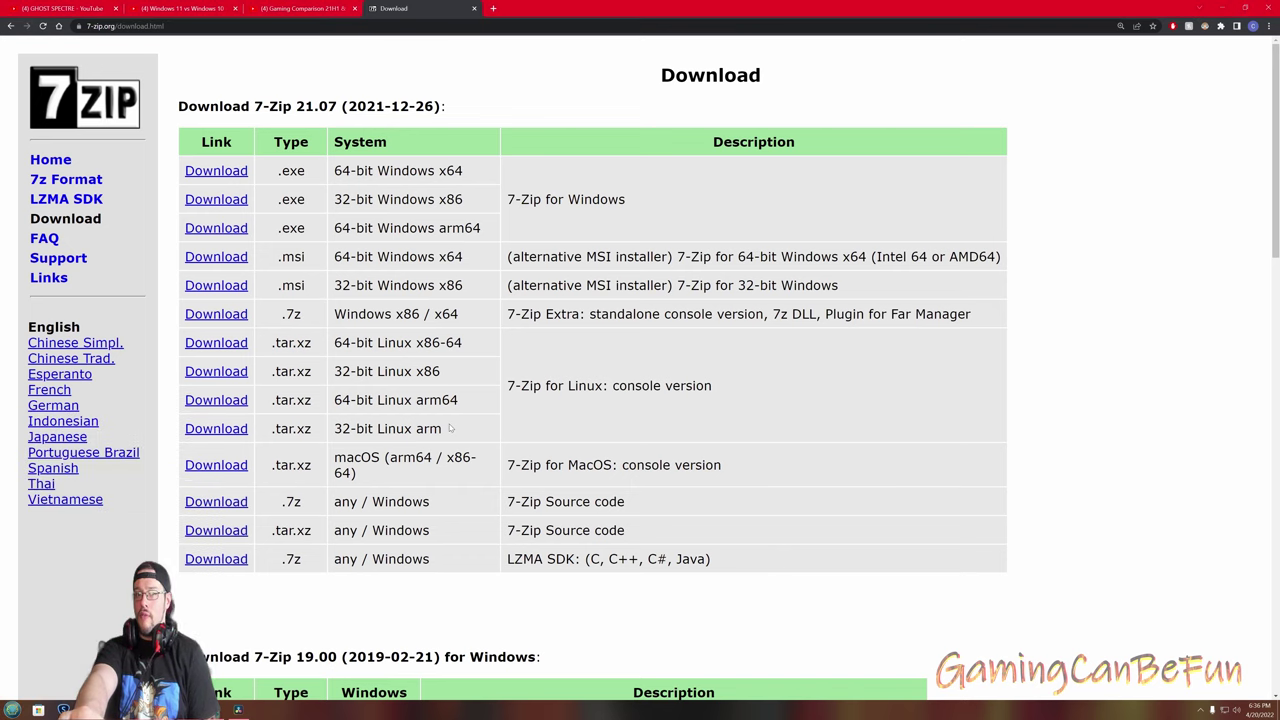
pyautogui.press('super')
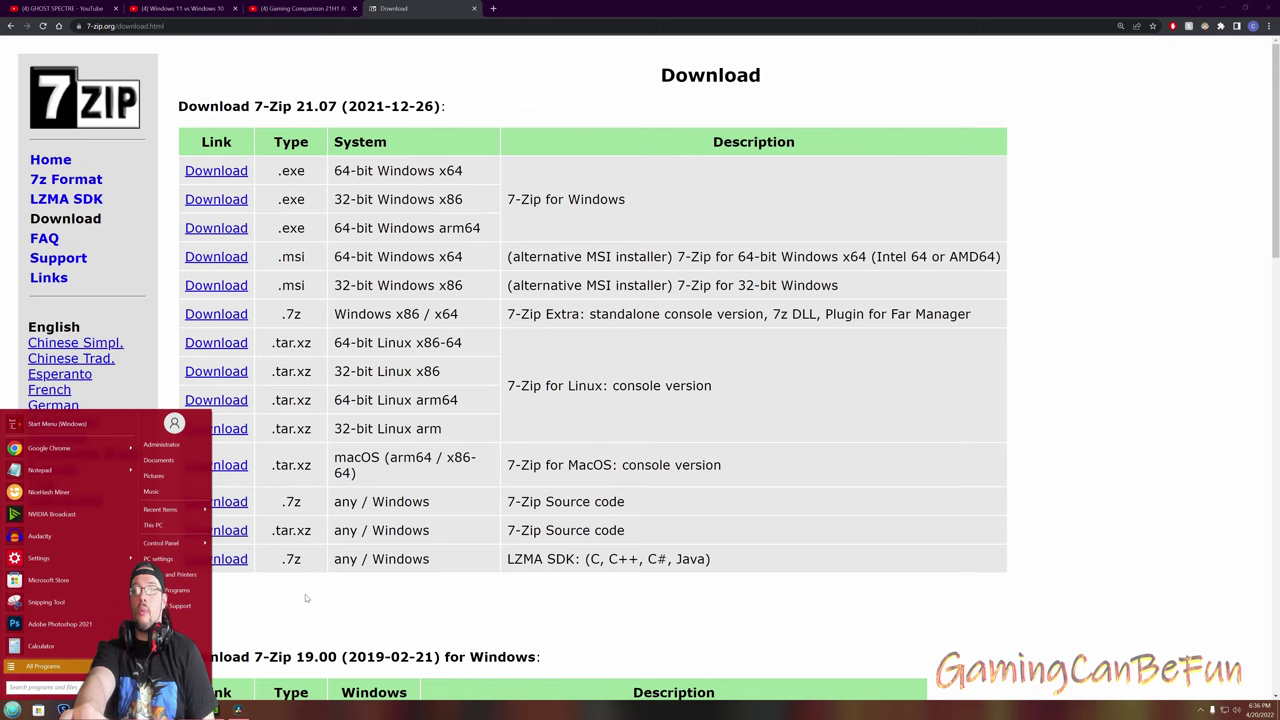
pyautogui.press('super')
pyautogui.press('super')
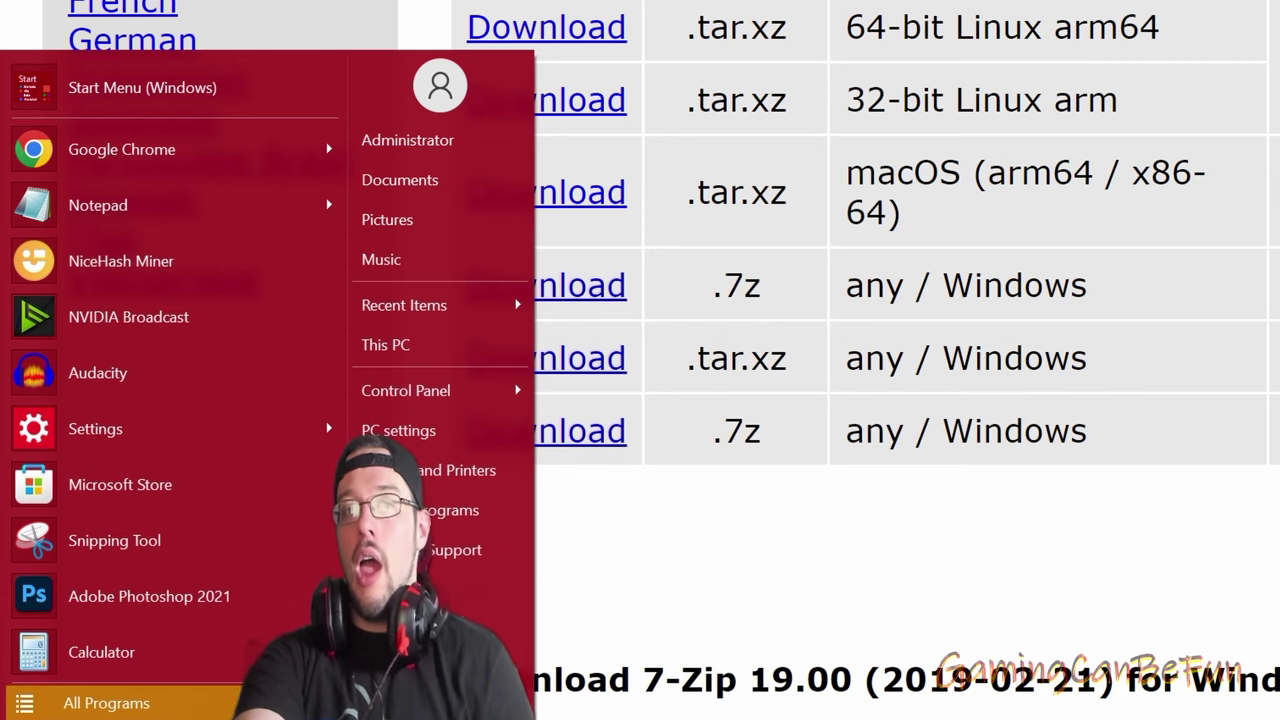
pyautogui.rightClick(448, 346)
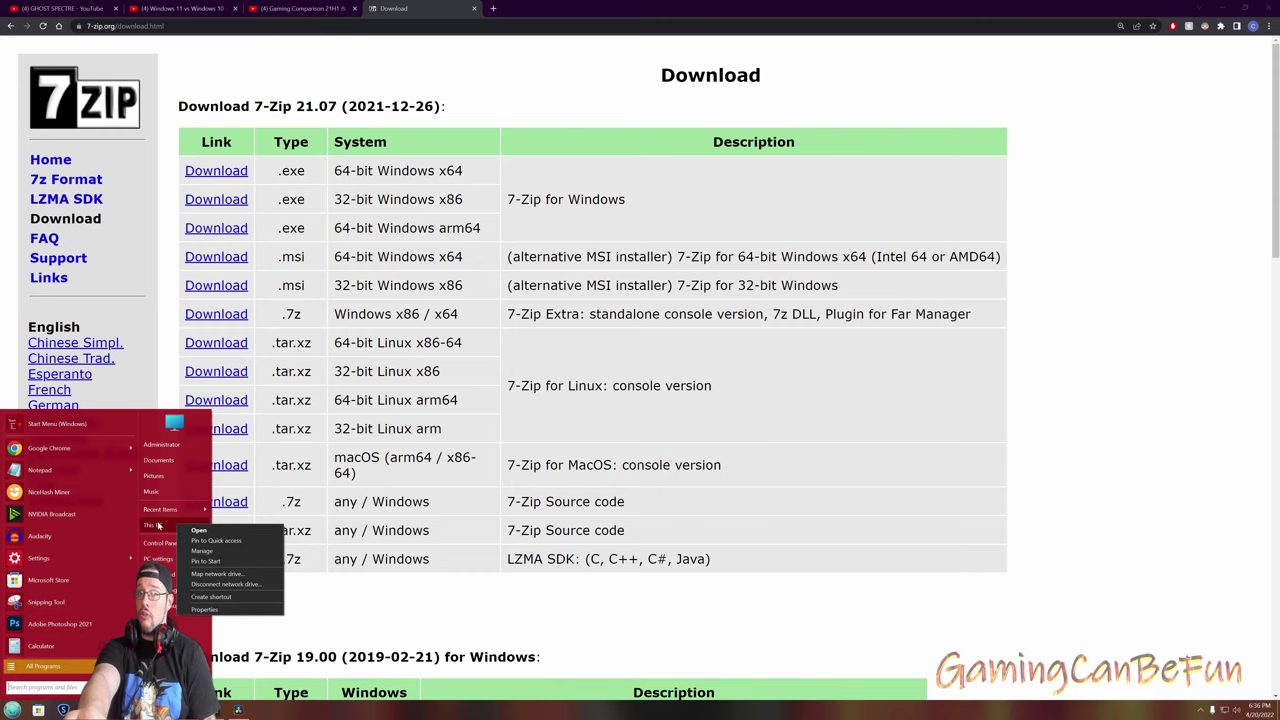
pyautogui.rightClick(159, 525)
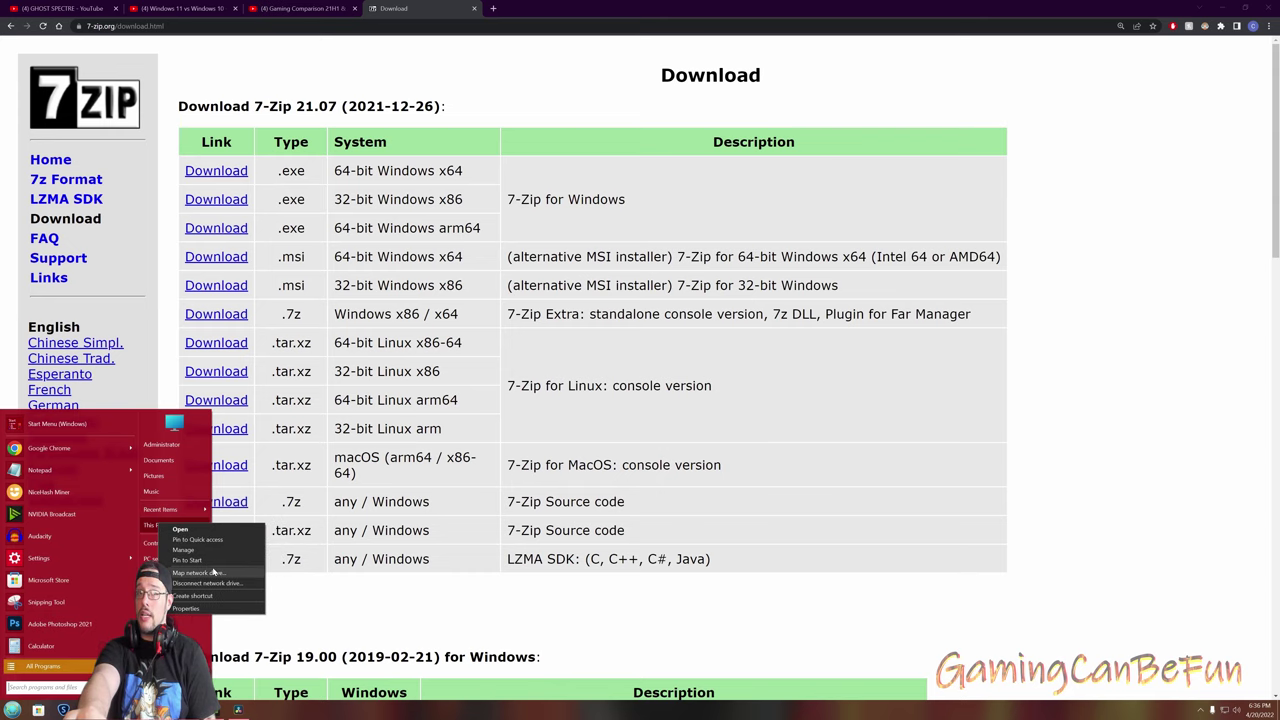
pyautogui.click(219, 609)
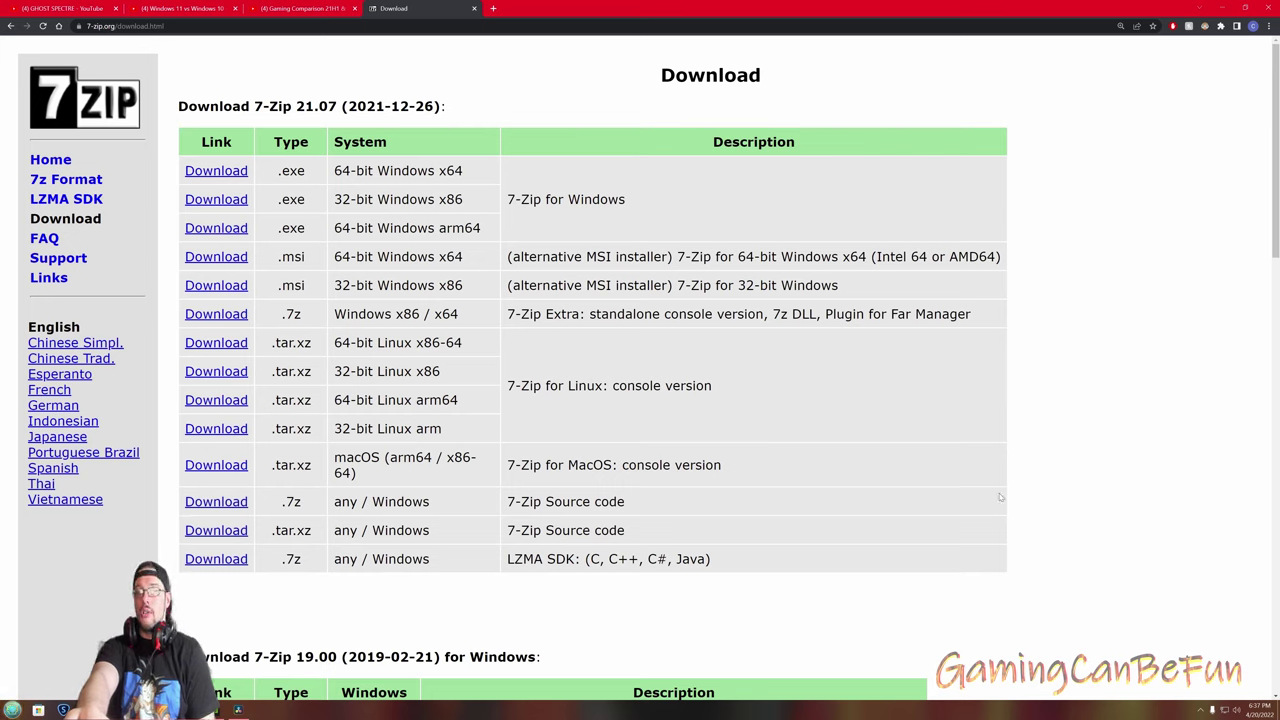
# Search Windows for msinfo32 and open System Information to check the system type
pyautogui.click(14, 709)
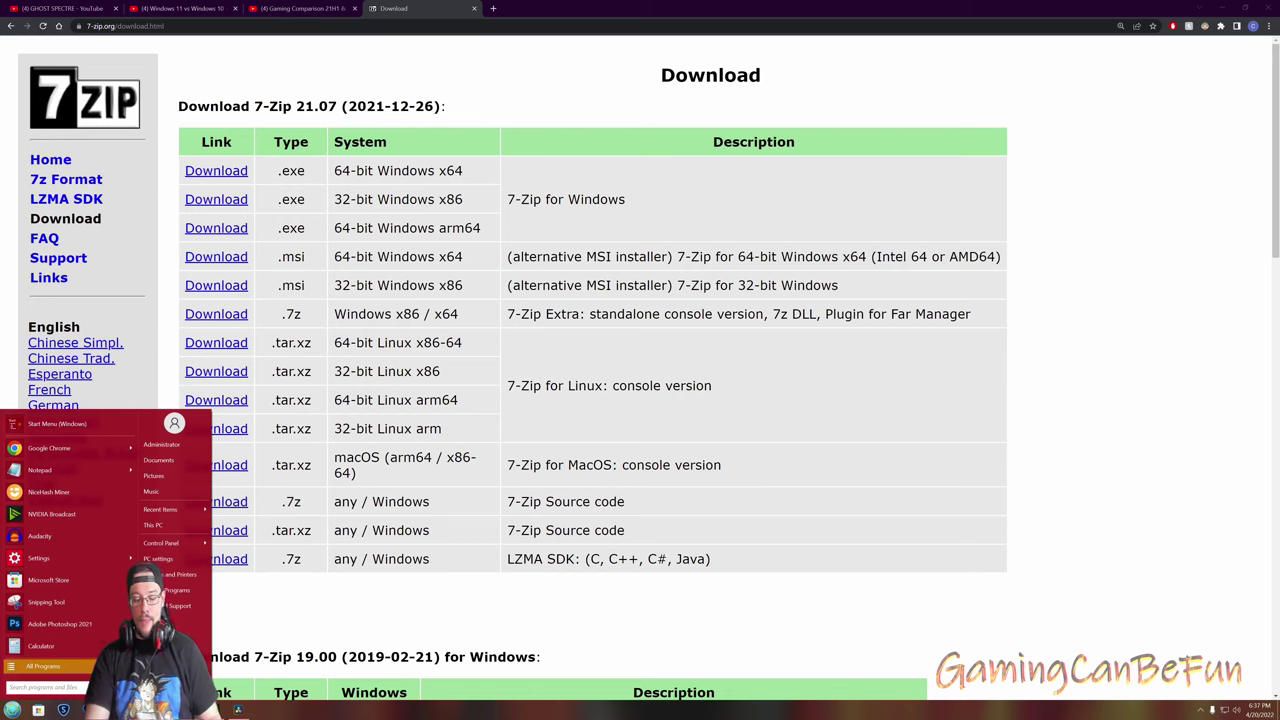
pyautogui.write('msinfo')
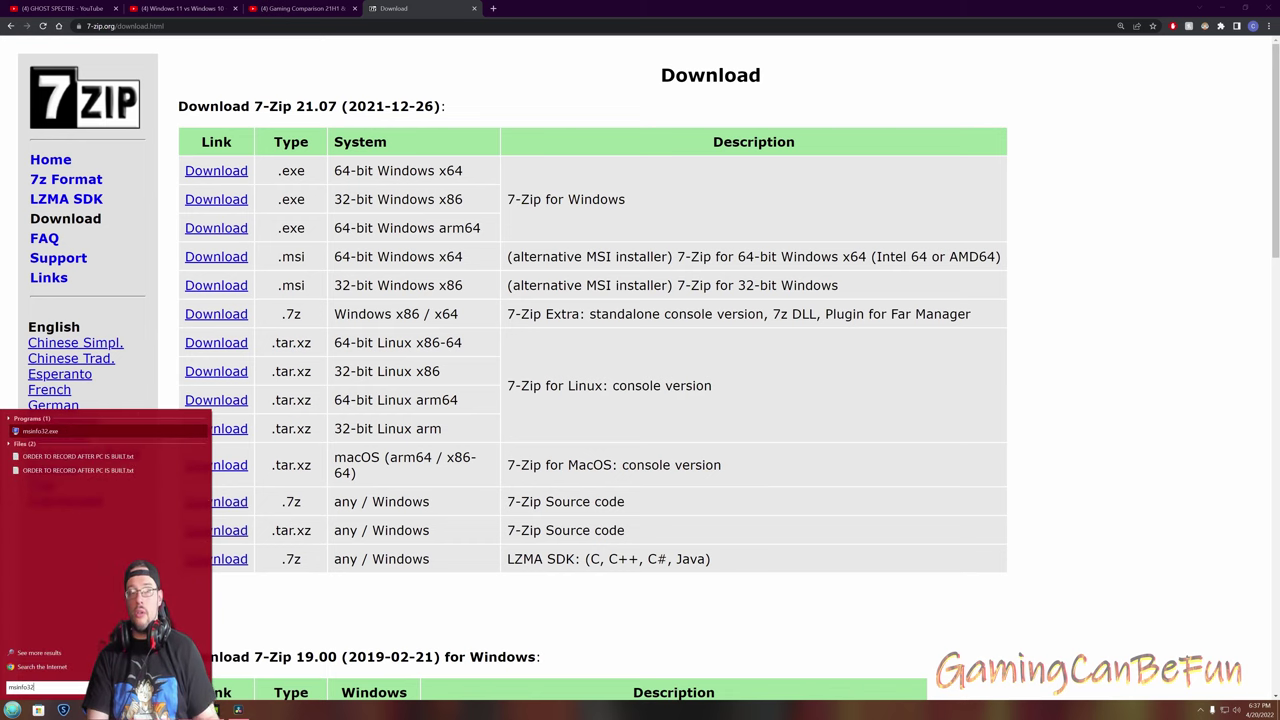
pyautogui.write('32')
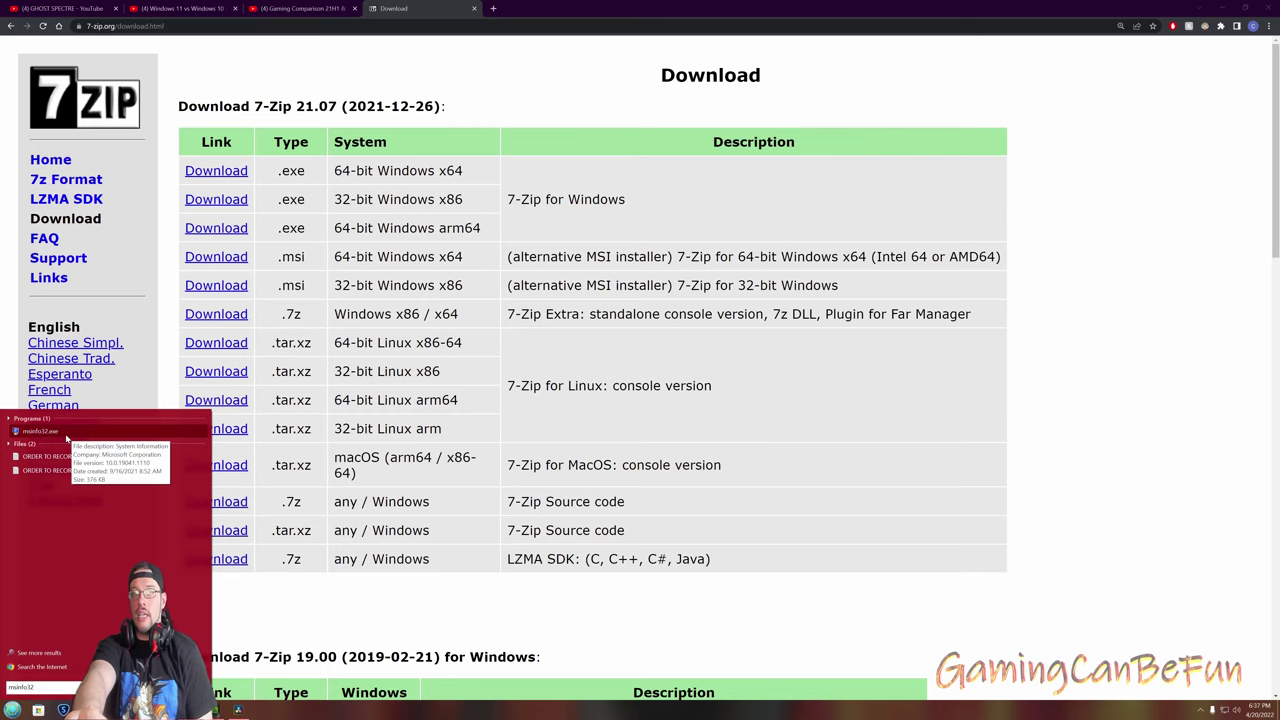
pyautogui.click(67, 437)
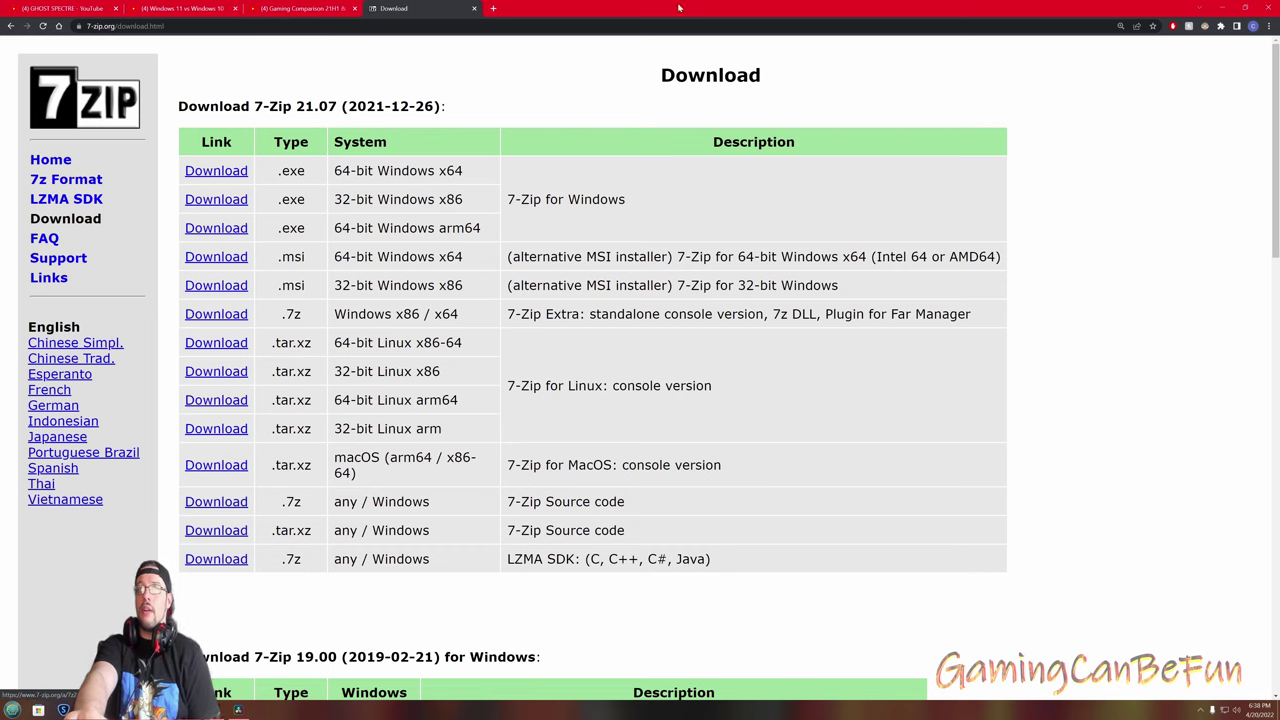
# Close the 7-Zip page, search Google for "rufus download" and open the official rufus.ie site
pyautogui.click(474, 9)
pyautogui.click(374, 9)
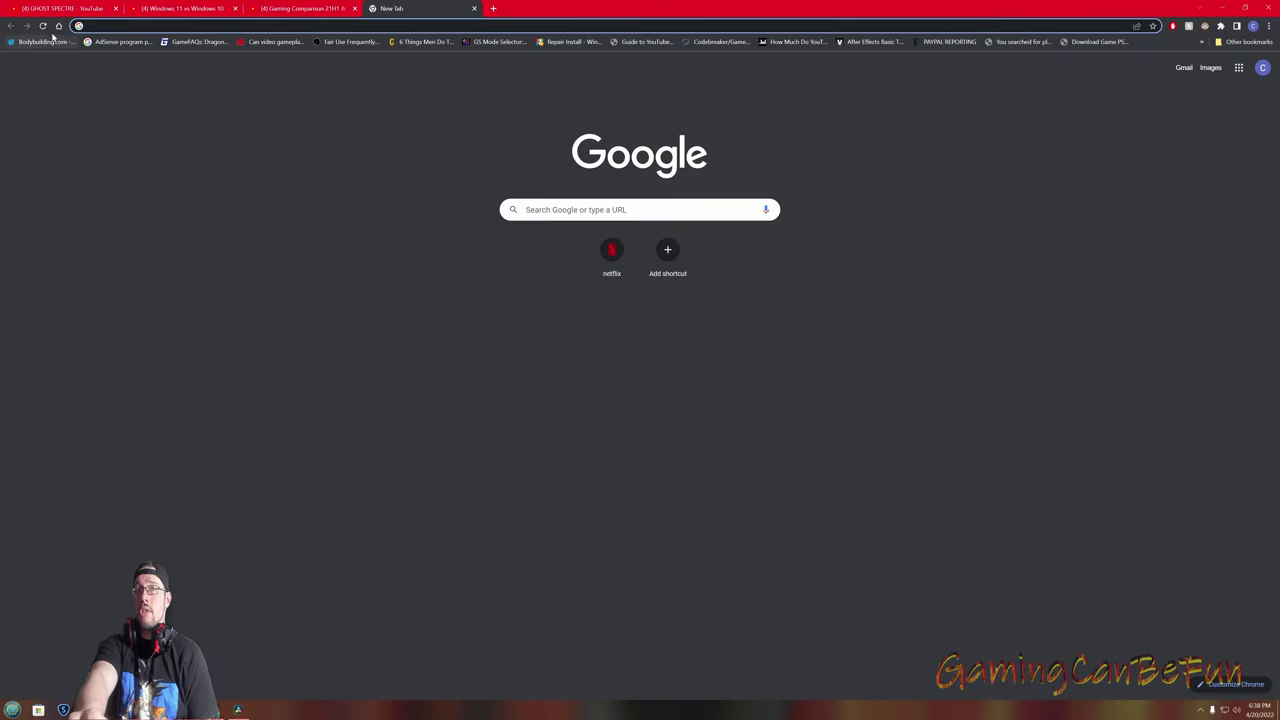
pyautogui.click(28, 40)
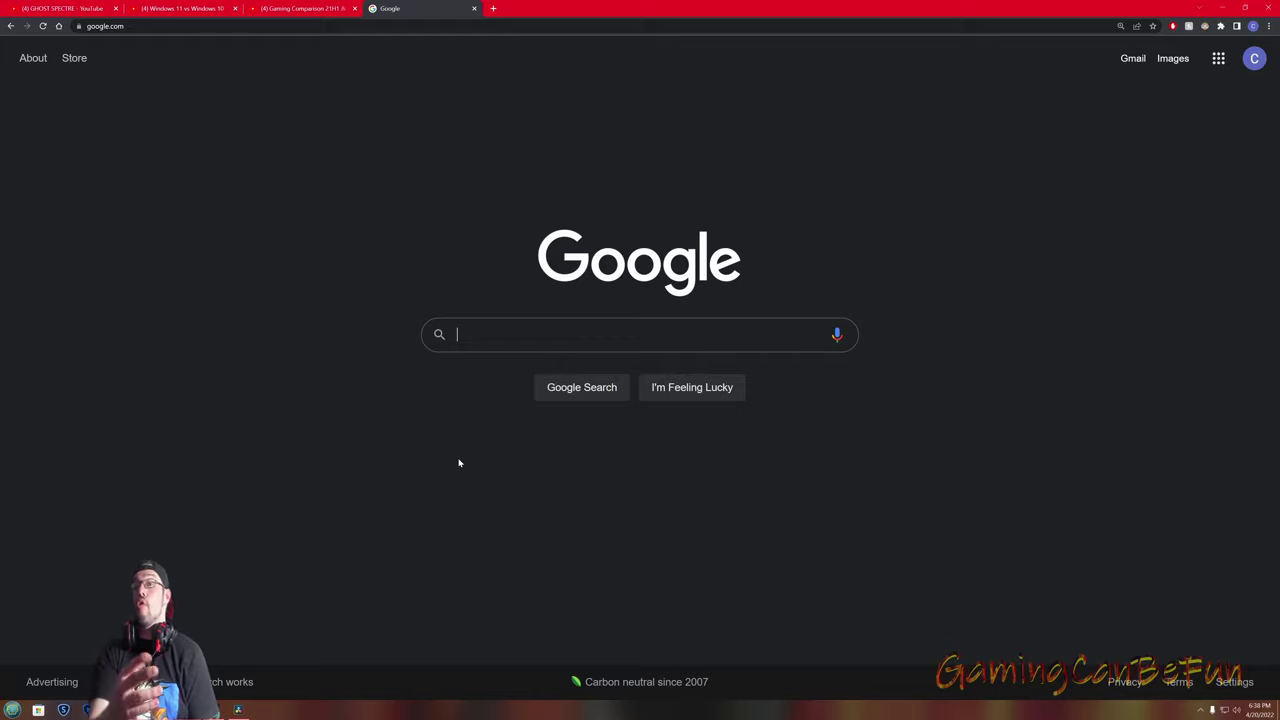
pyautogui.write('rufus')
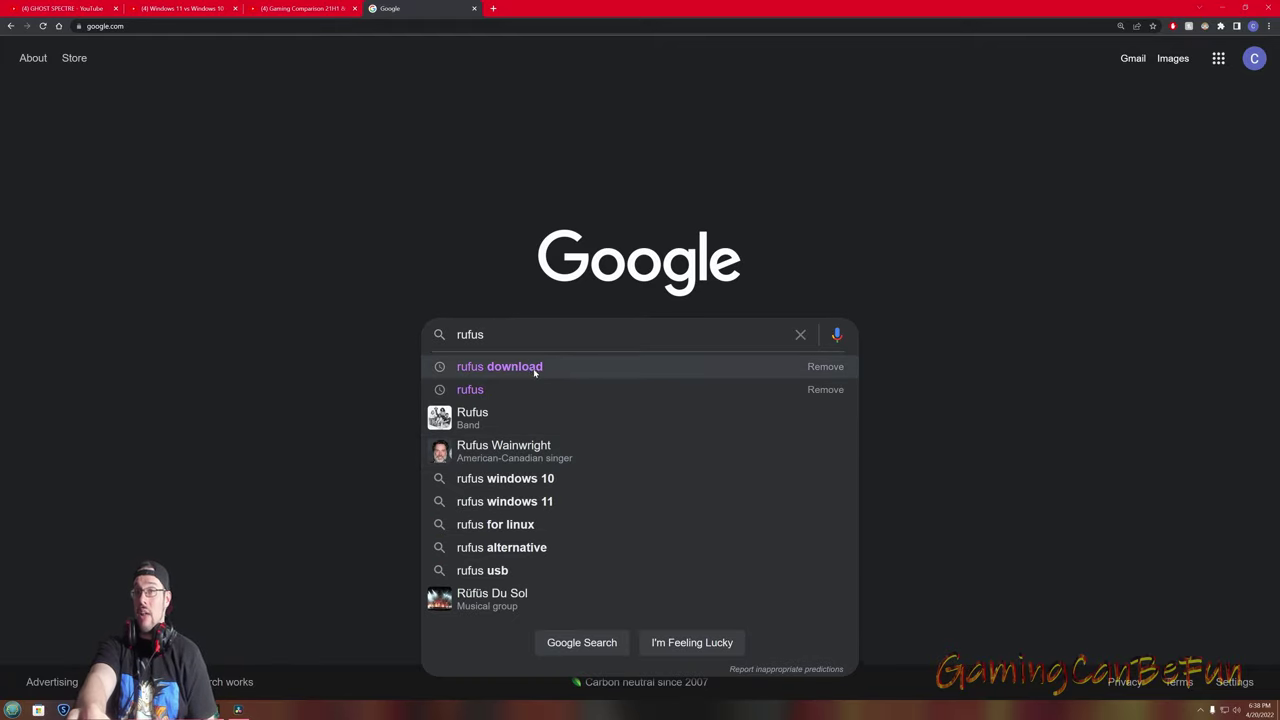
pyautogui.click(497, 366)
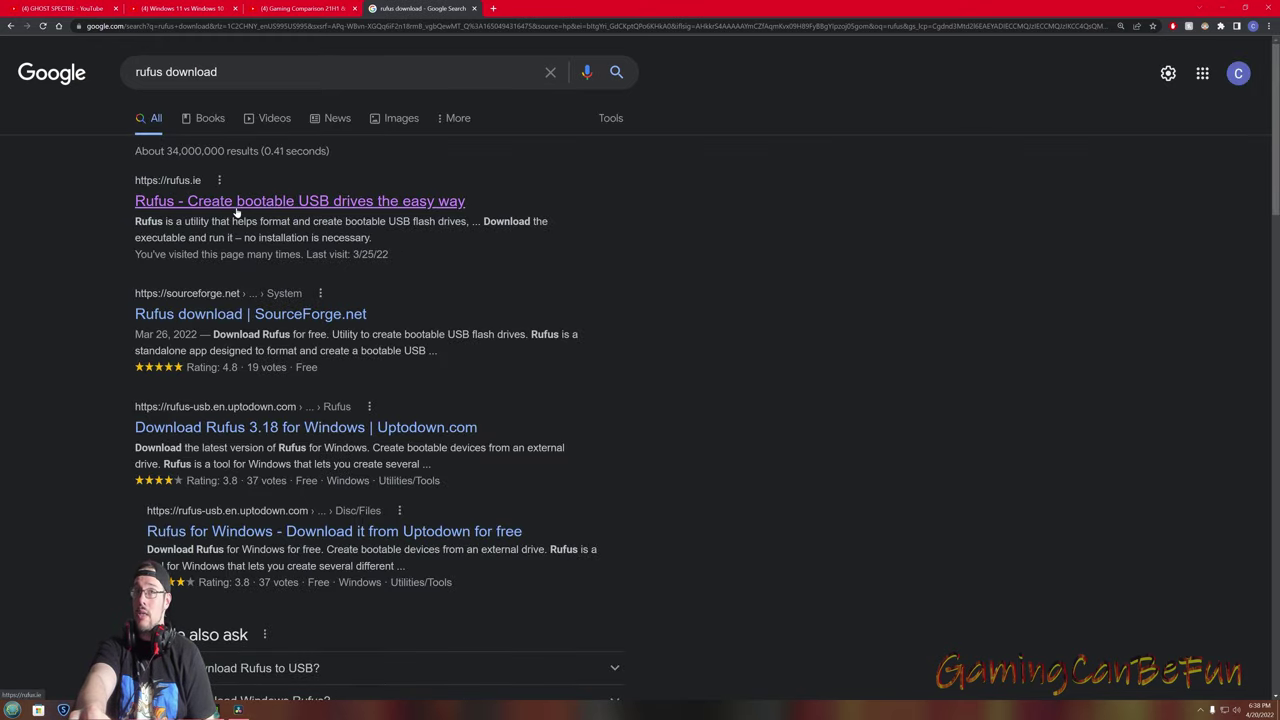
pyautogui.click(208, 202)
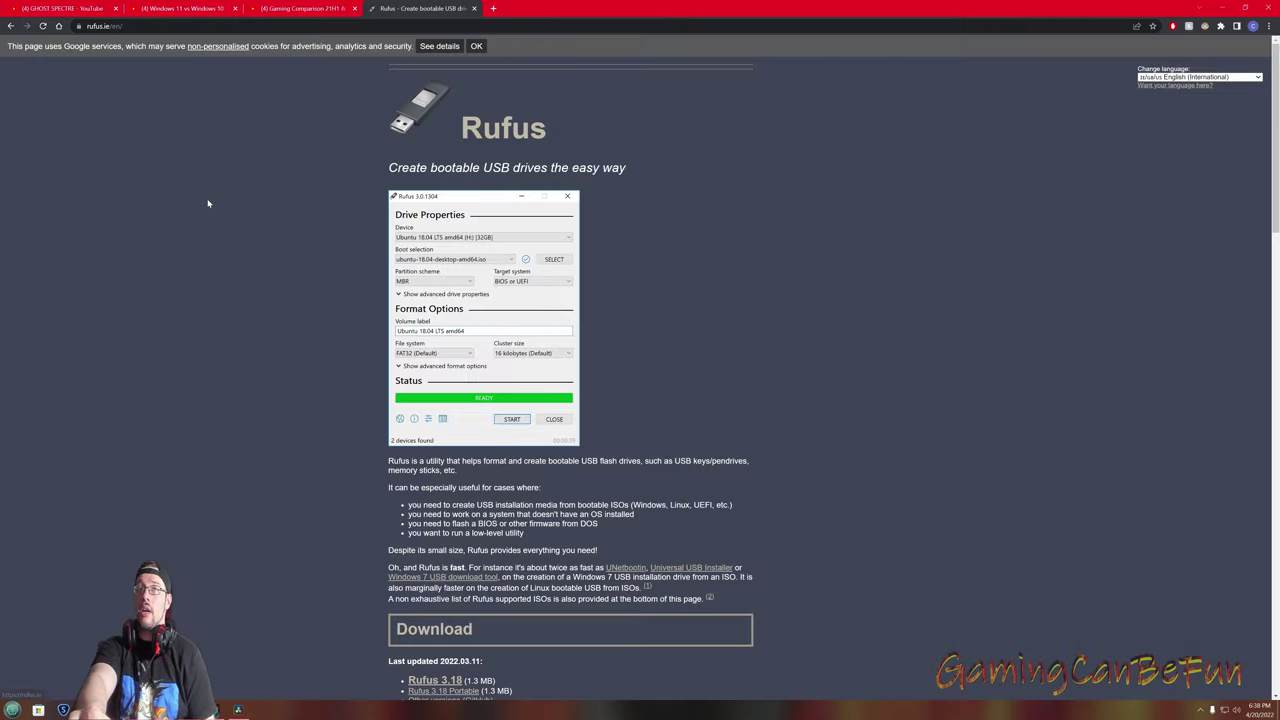
# Download Rufus 3.18 and save it as rufus-3.18.exe in the Downloads folder
pyautogui.scroll(-3, 307, 354)
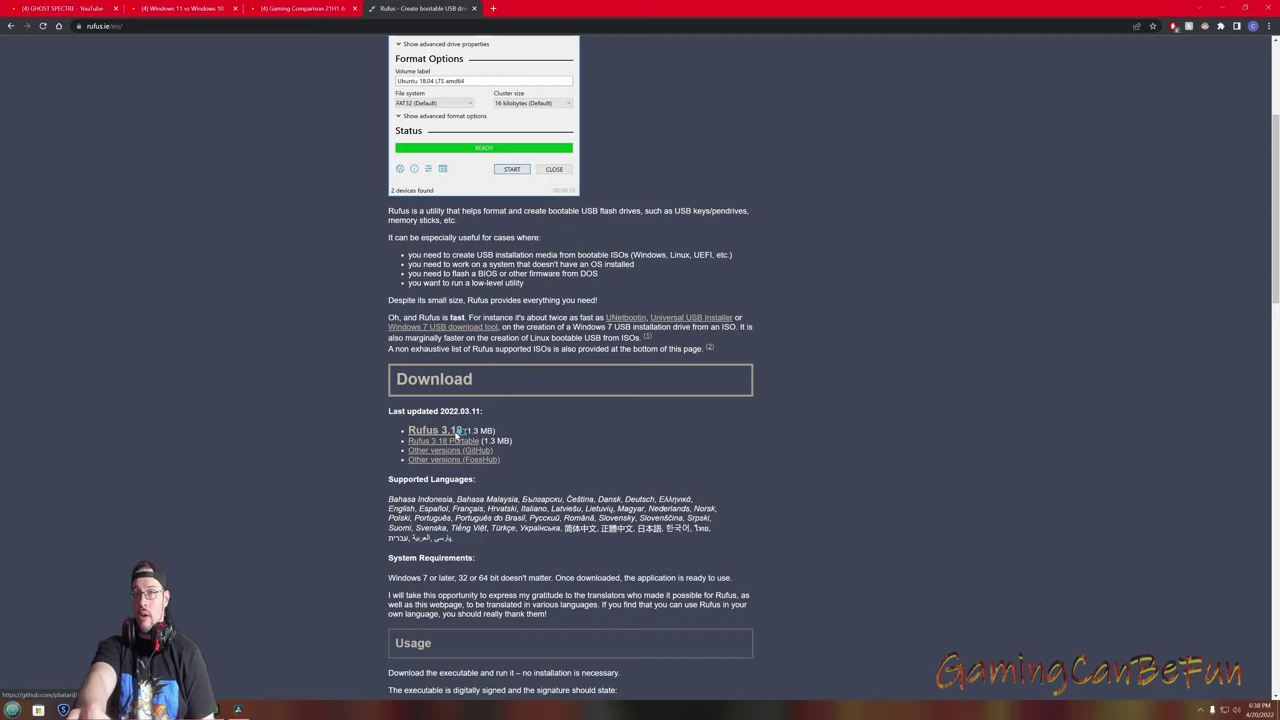
pyautogui.click(457, 430)
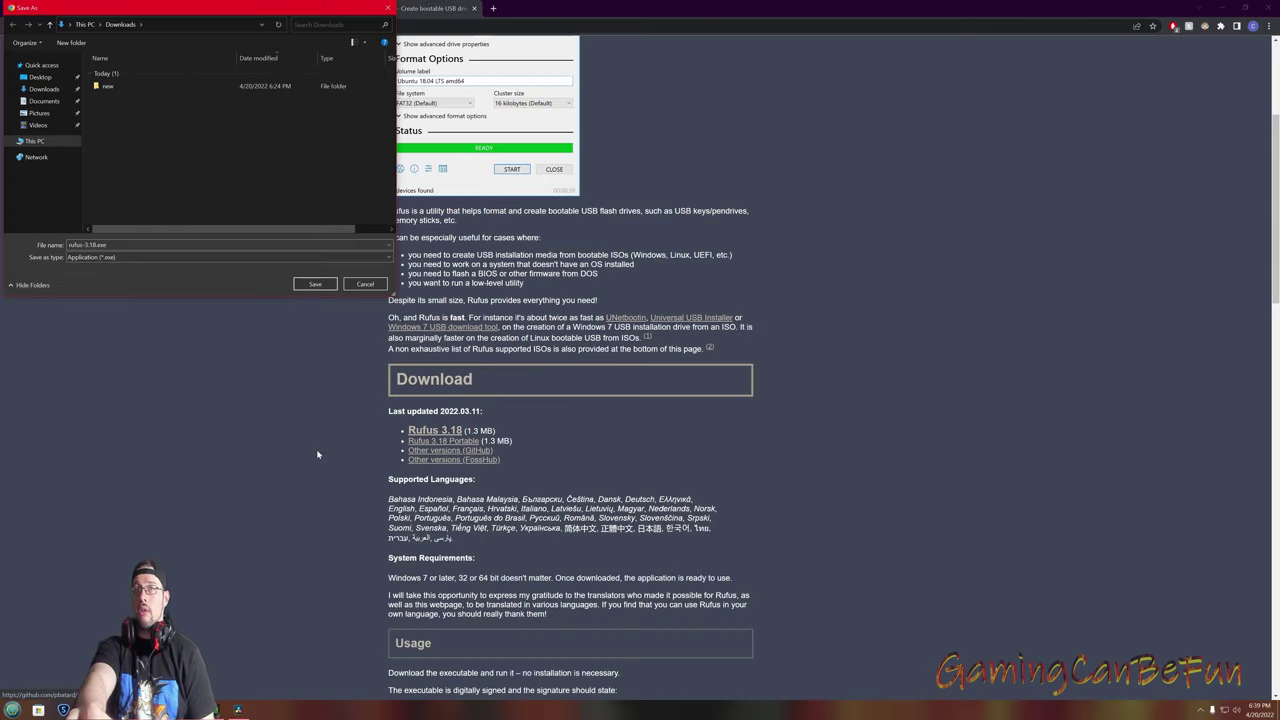
pyautogui.click(315, 285)
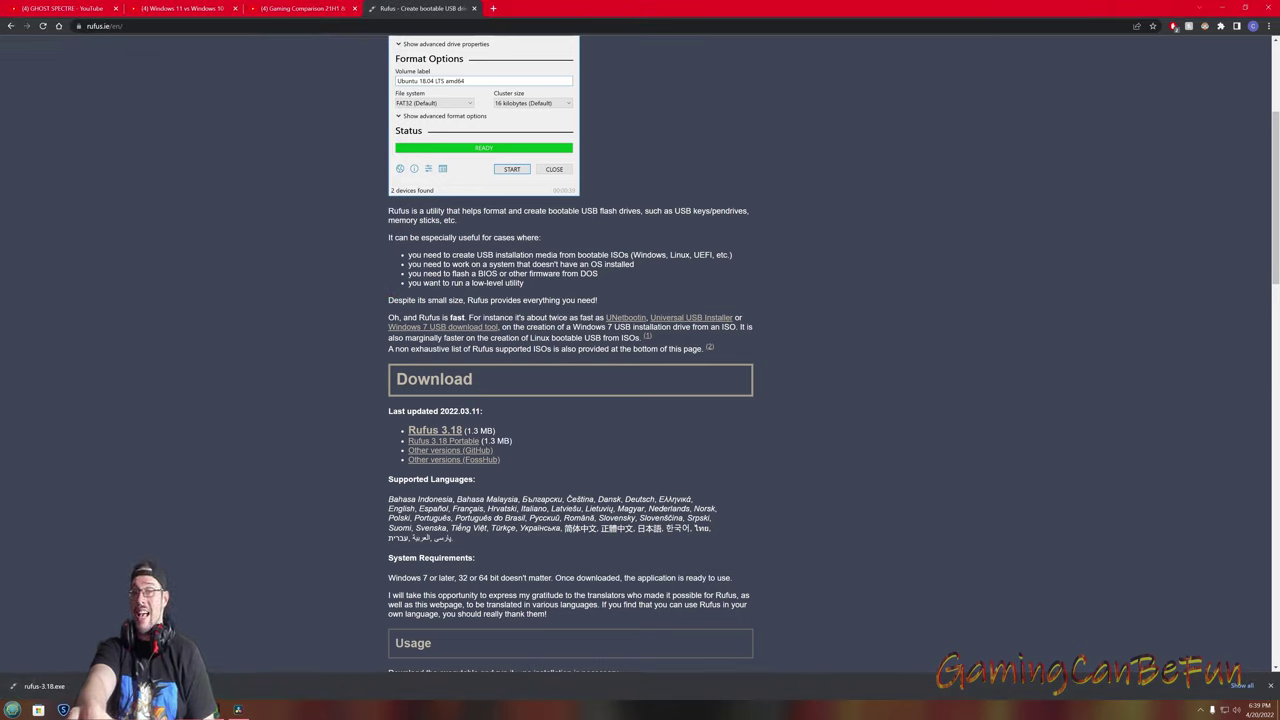
# Launch the downloaded rufus-3.18.exe to view its main window and close it again
pyautogui.click(45, 686)
pyautogui.click(672, 367)
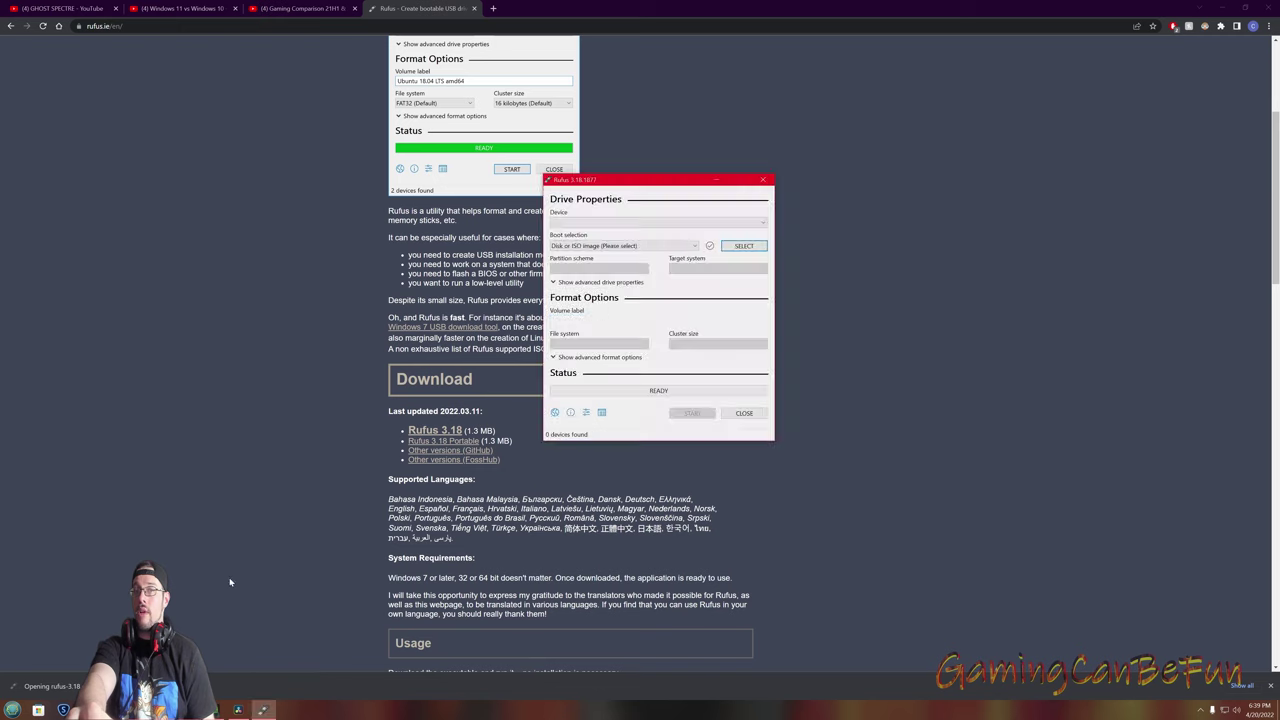
pyautogui.click(763, 180)
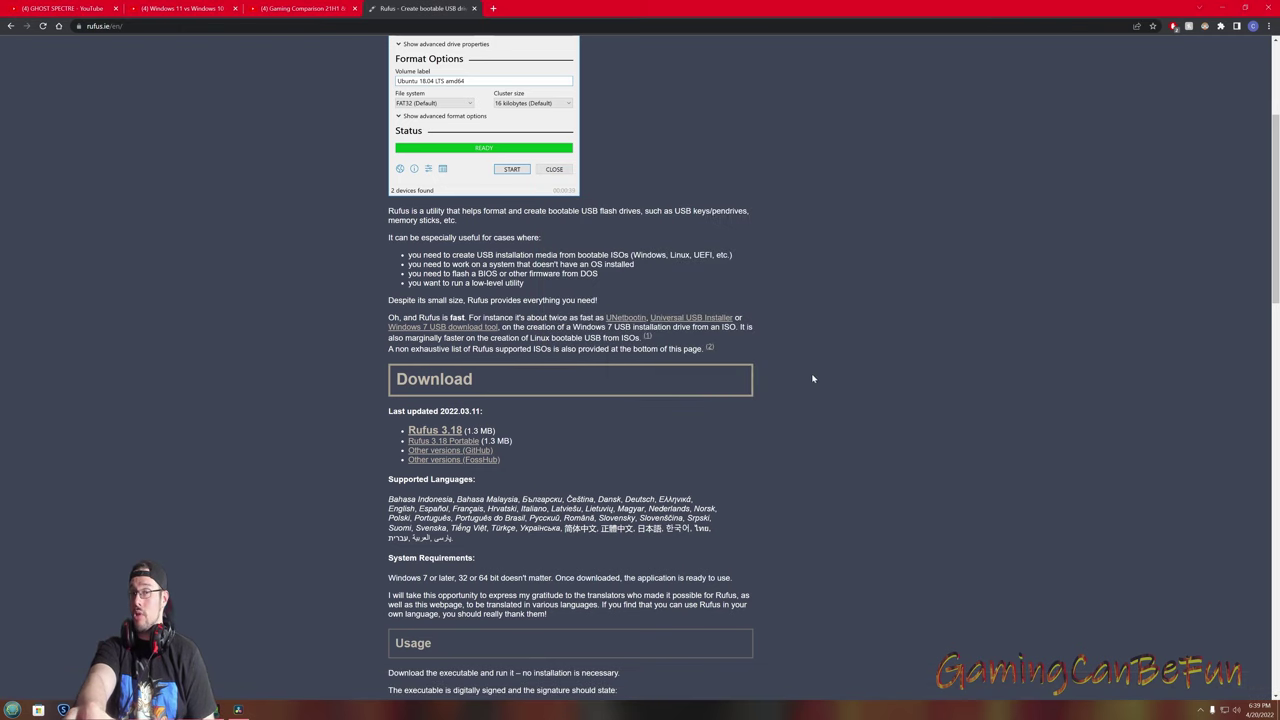
# Open the Downloads folder in File Explorer and examine the QWERTWIN11X64U5.W.03162022 file's name and type
pyautogui.press('super+e')
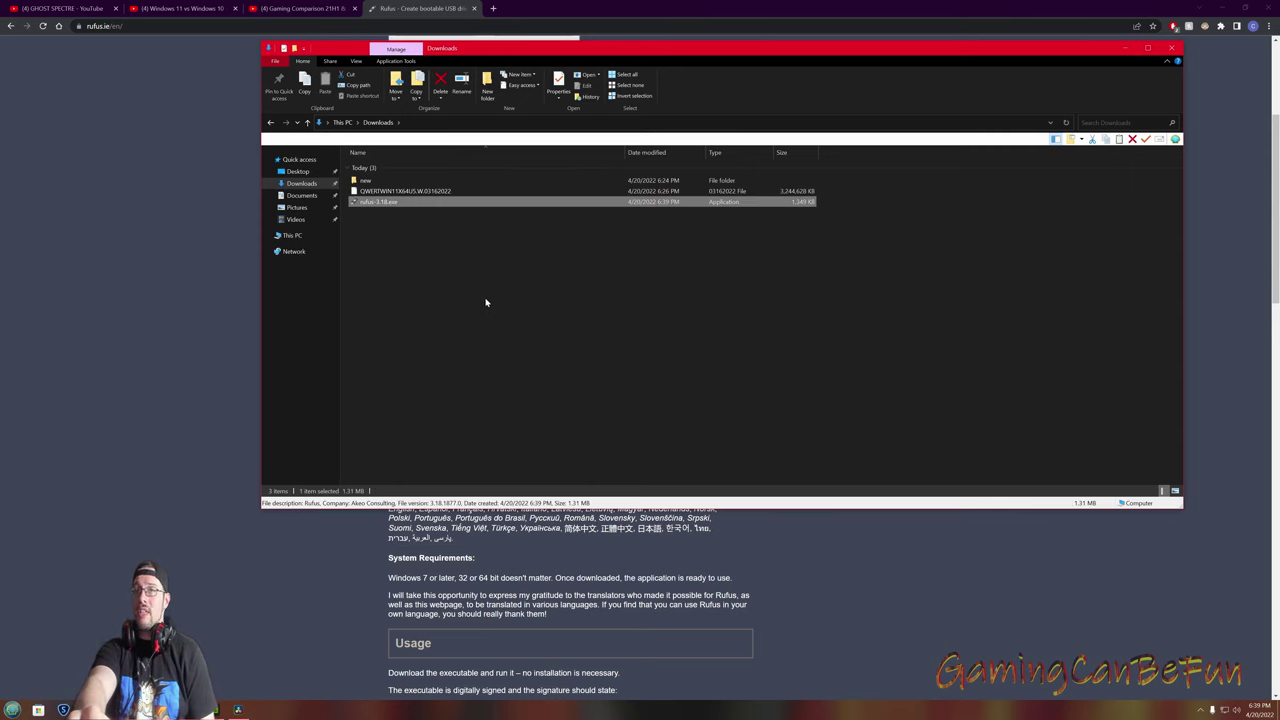
pyautogui.click(445, 192)
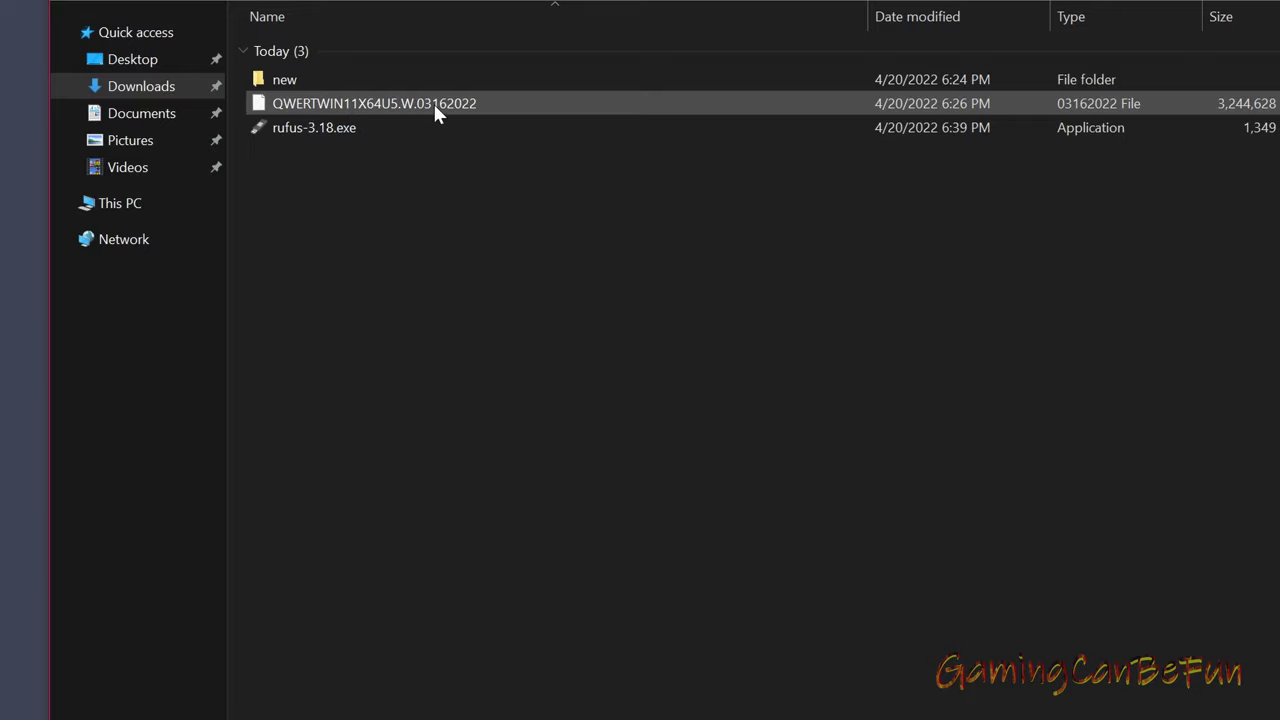
pyautogui.moveTo(429, 103)
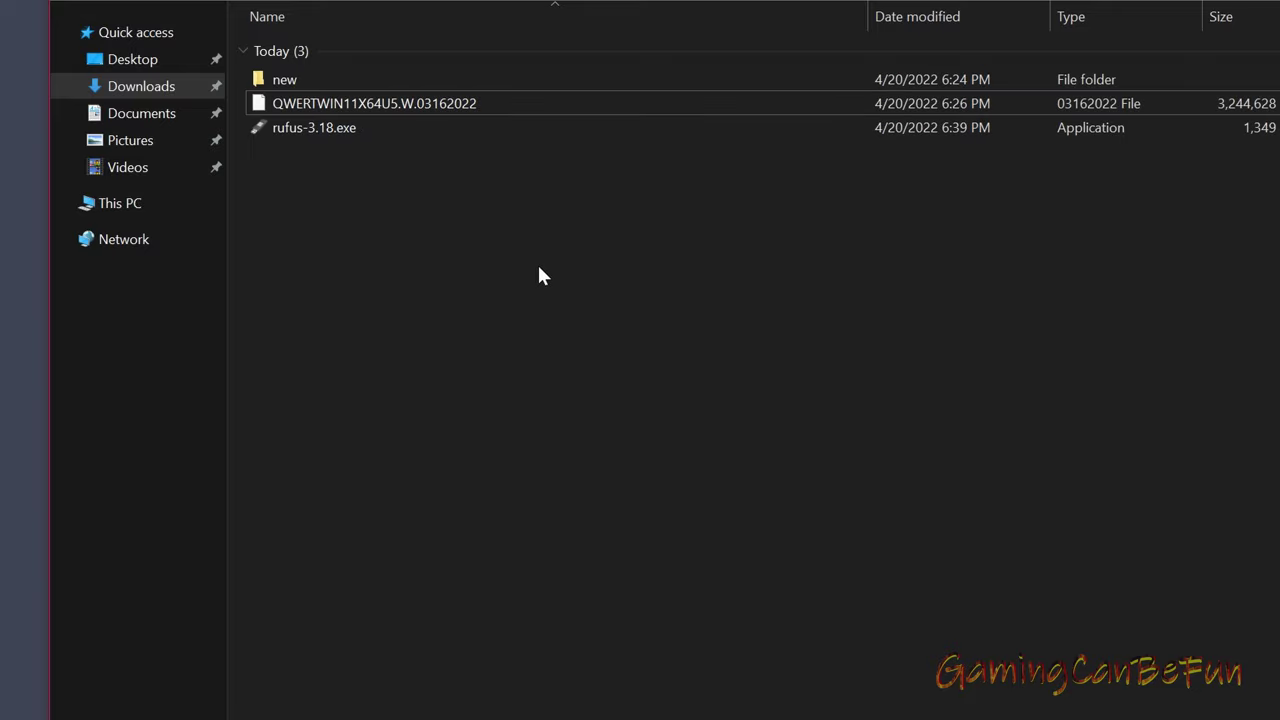
pyautogui.click(1103, 104)
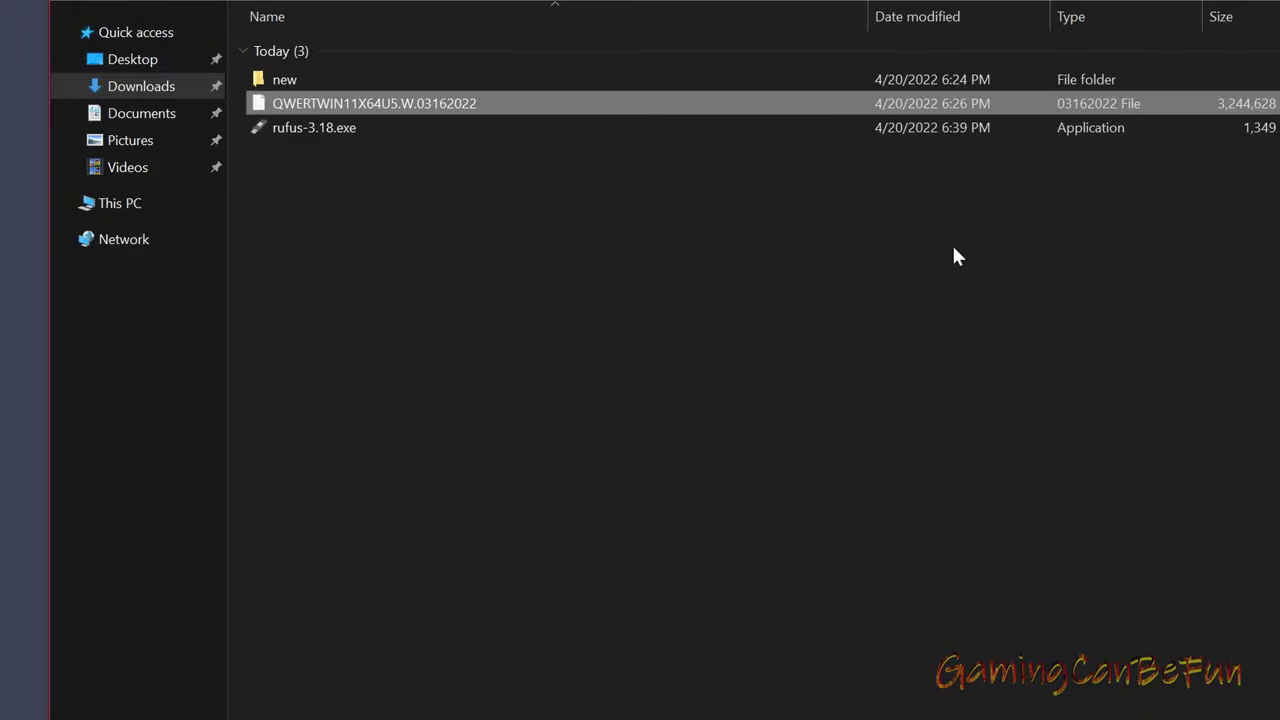
pyautogui.click(662, 512)
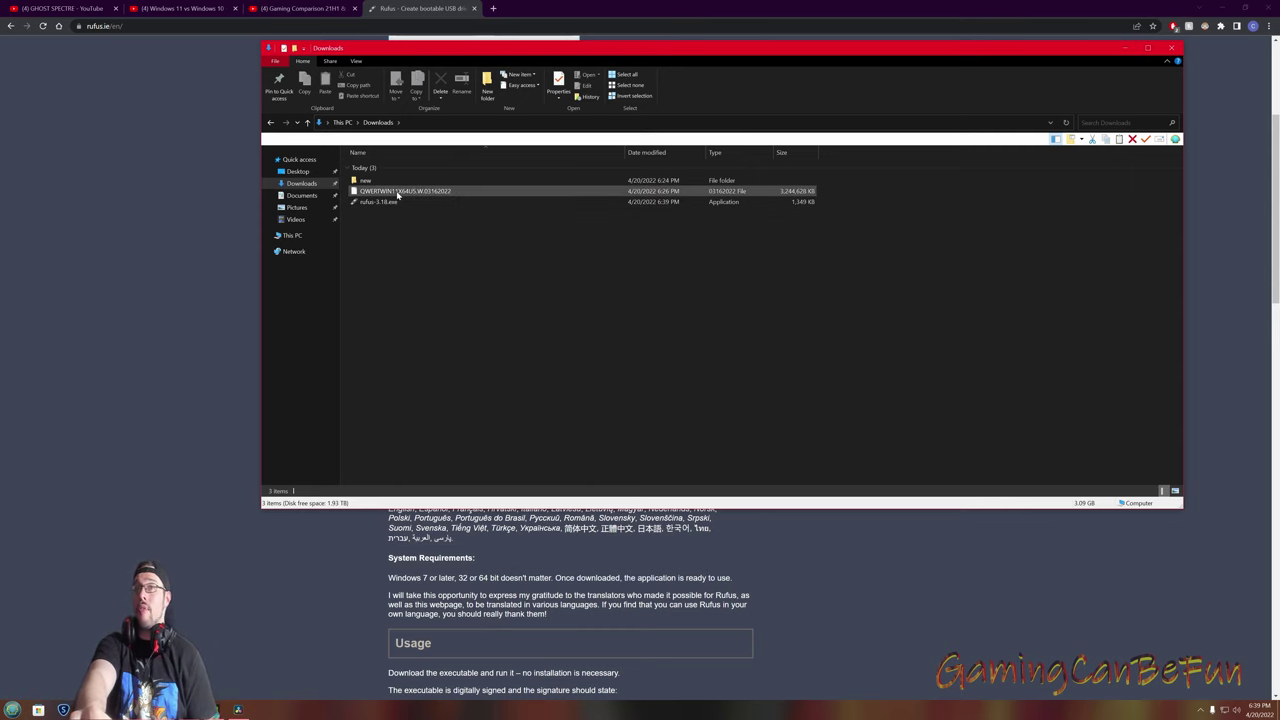
pyautogui.rightClick(396, 191)
pyautogui.moveTo(447, 209)
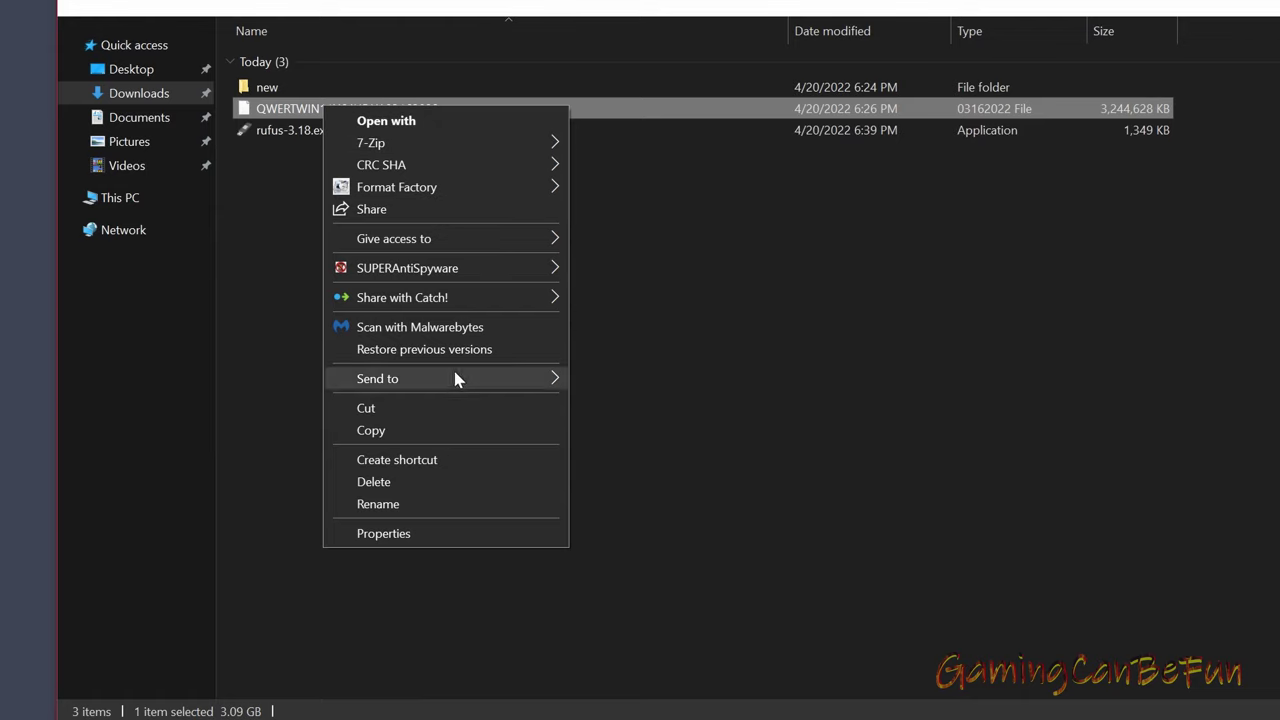
pyautogui.click(323, 117)
pyautogui.rightClick(360, 110)
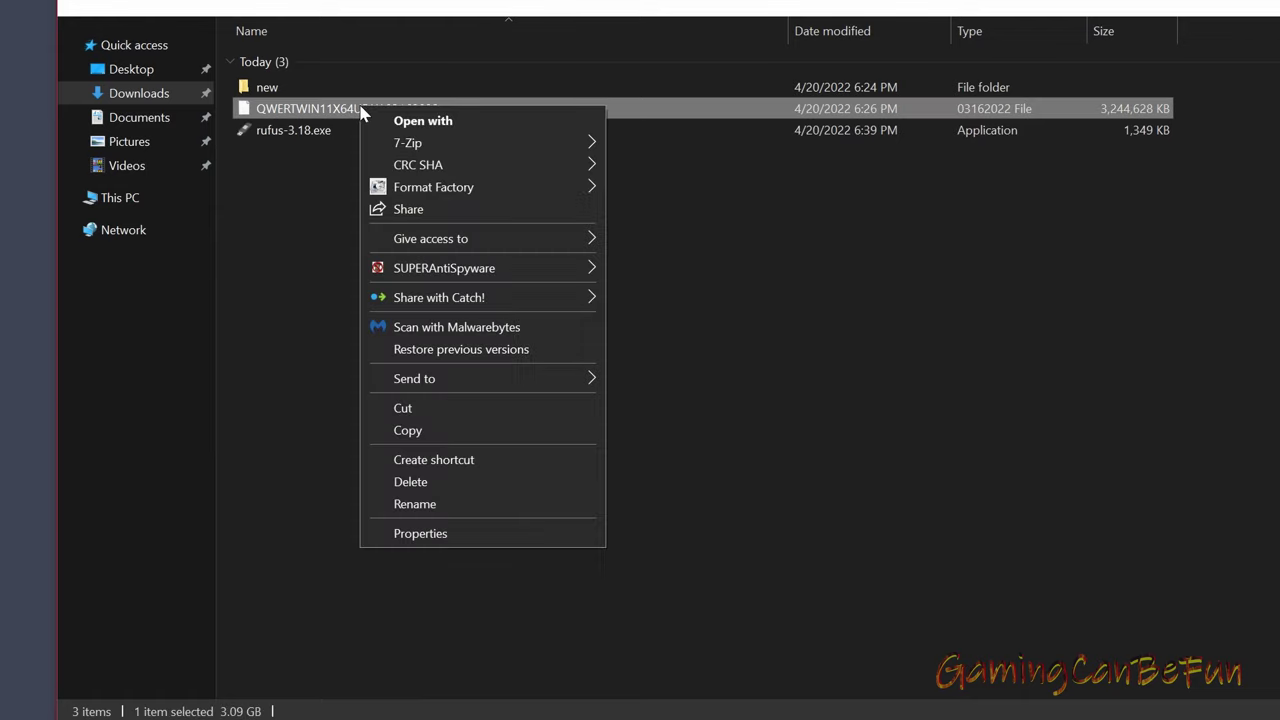
pyautogui.click(307, 140)
# Start extracting QWERTWIN11X64U5.W.03162022 with 7-Zip's Extract files command into the QWERTWIN11X64U5.W subfolder of Downloads
pyautogui.click(287, 108)
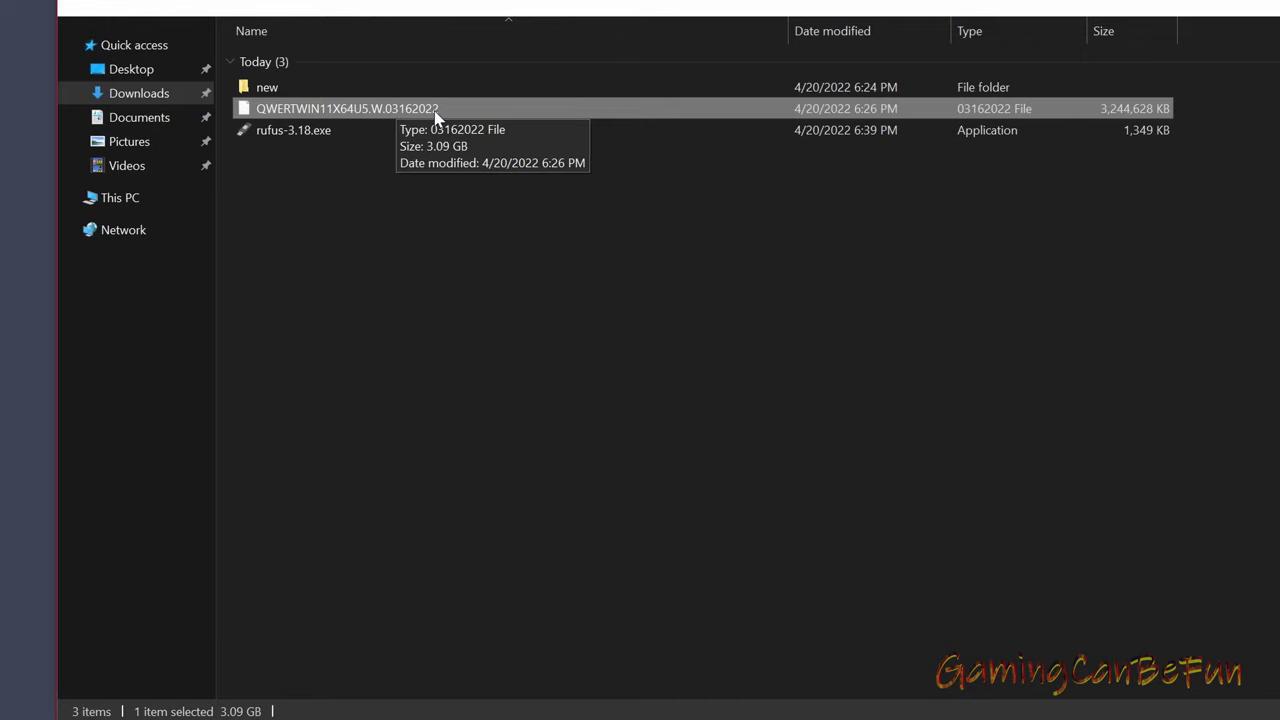
pyautogui.rightClick(435, 117)
pyautogui.moveTo(545, 149)
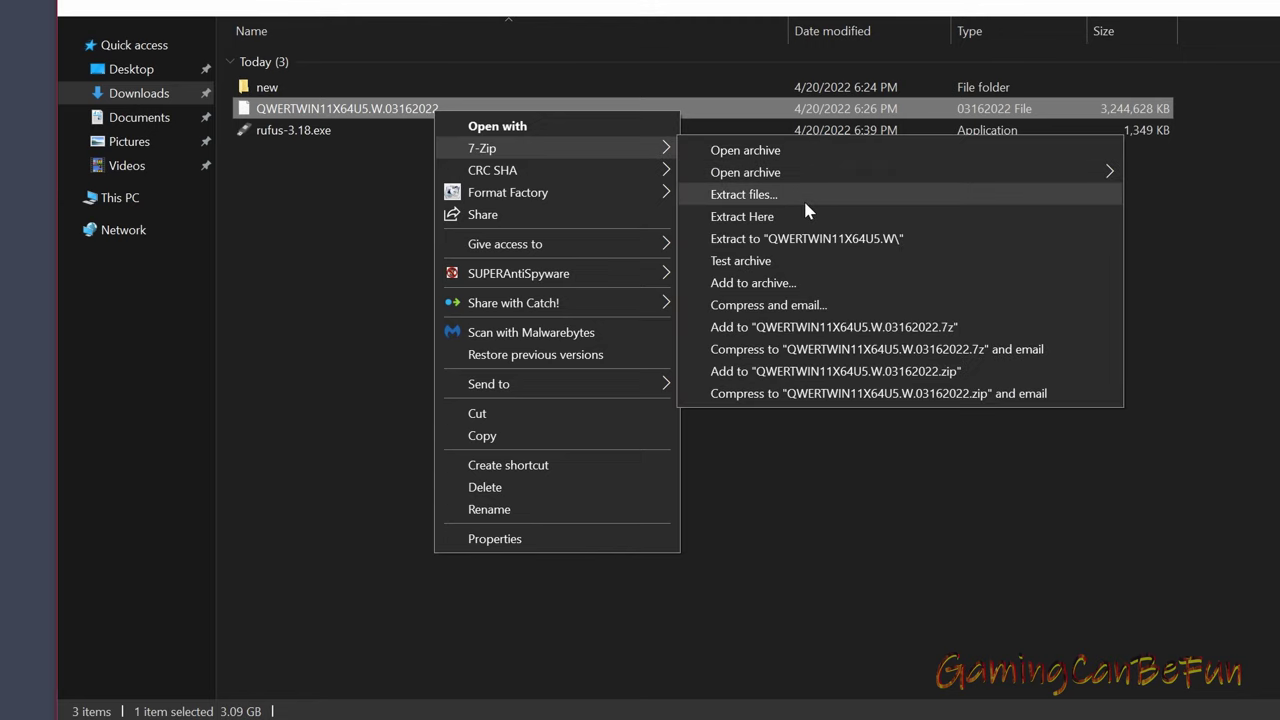
pyautogui.click(803, 198)
pyautogui.click(798, 564)
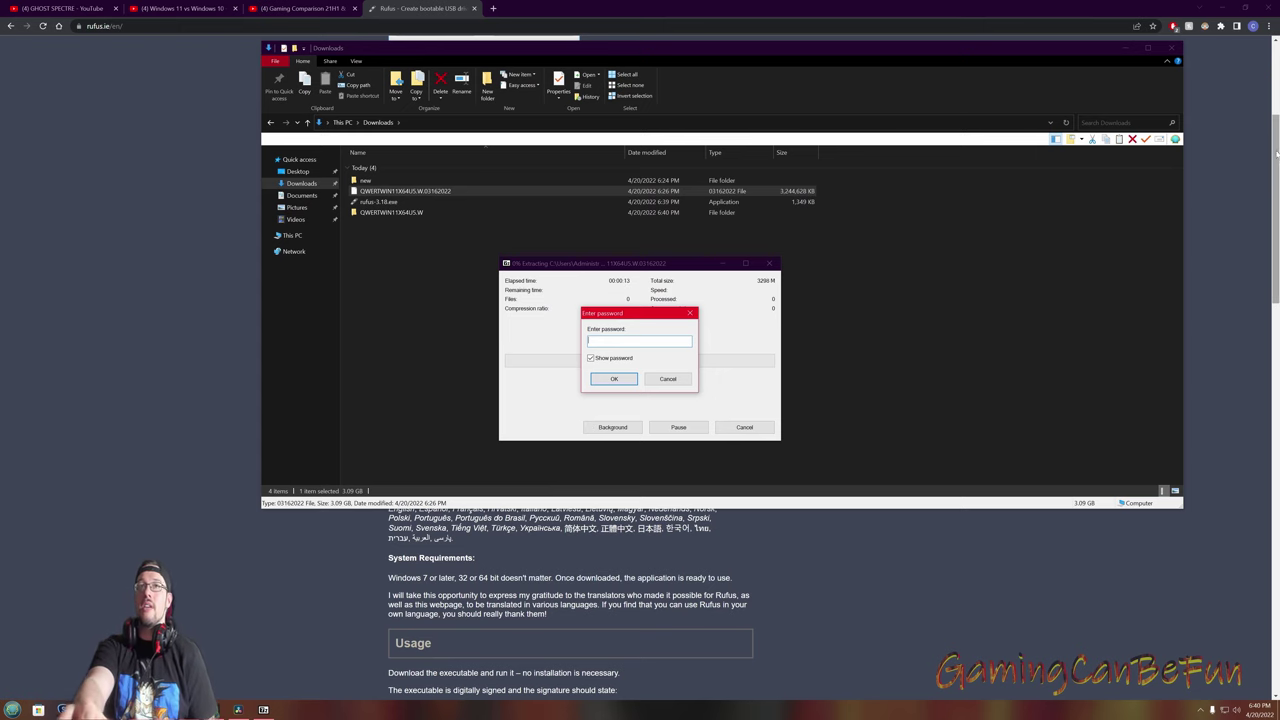
# Find the archive passwords in the description of Ghost Spectre's Windows 11 vs Windows 10 YouTube video and highlight those lines
pyautogui.click(180, 8)
pyautogui.scroll(10, 410, 242)
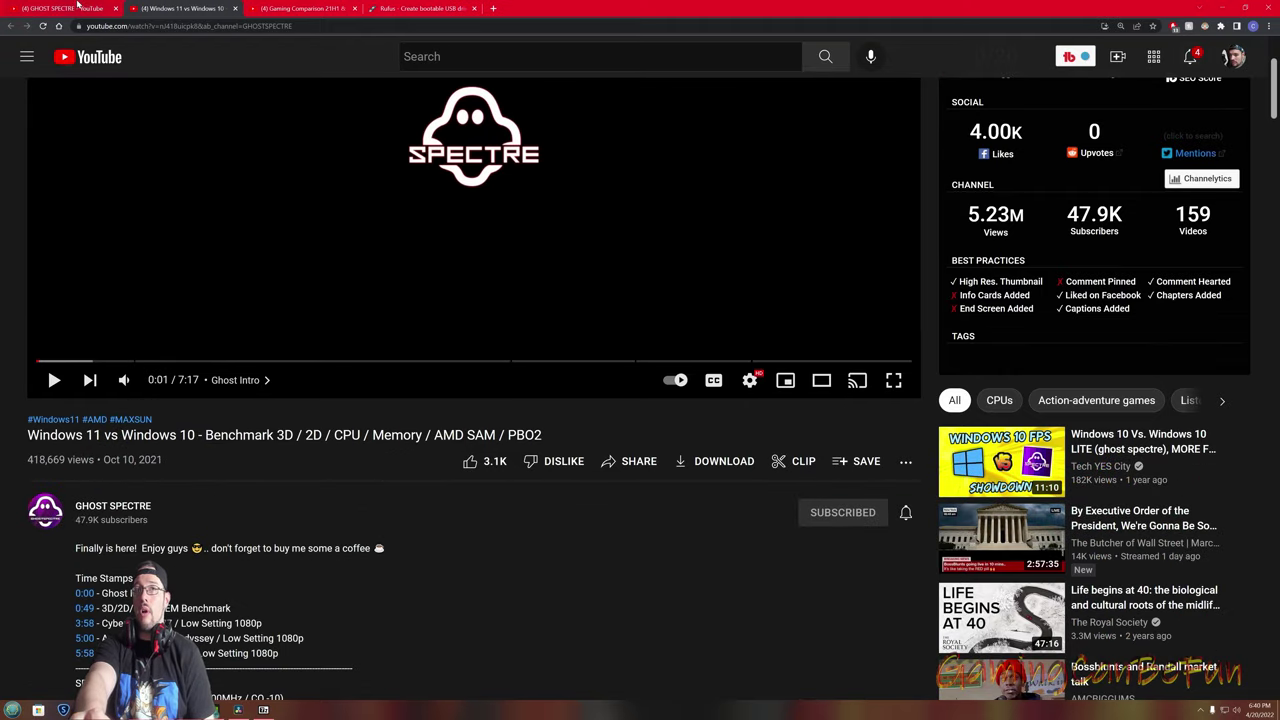
pyautogui.click(78, 7)
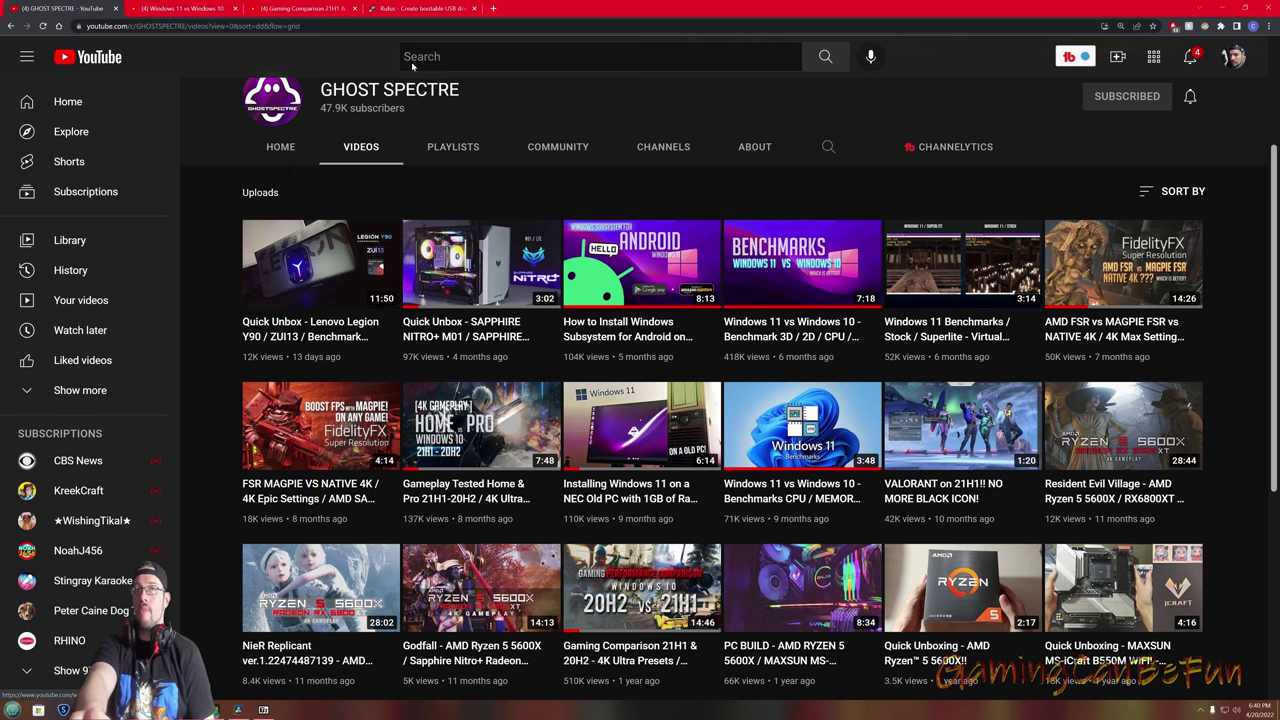
pyautogui.click(172, 7)
pyautogui.scroll(-10, 271, 300)
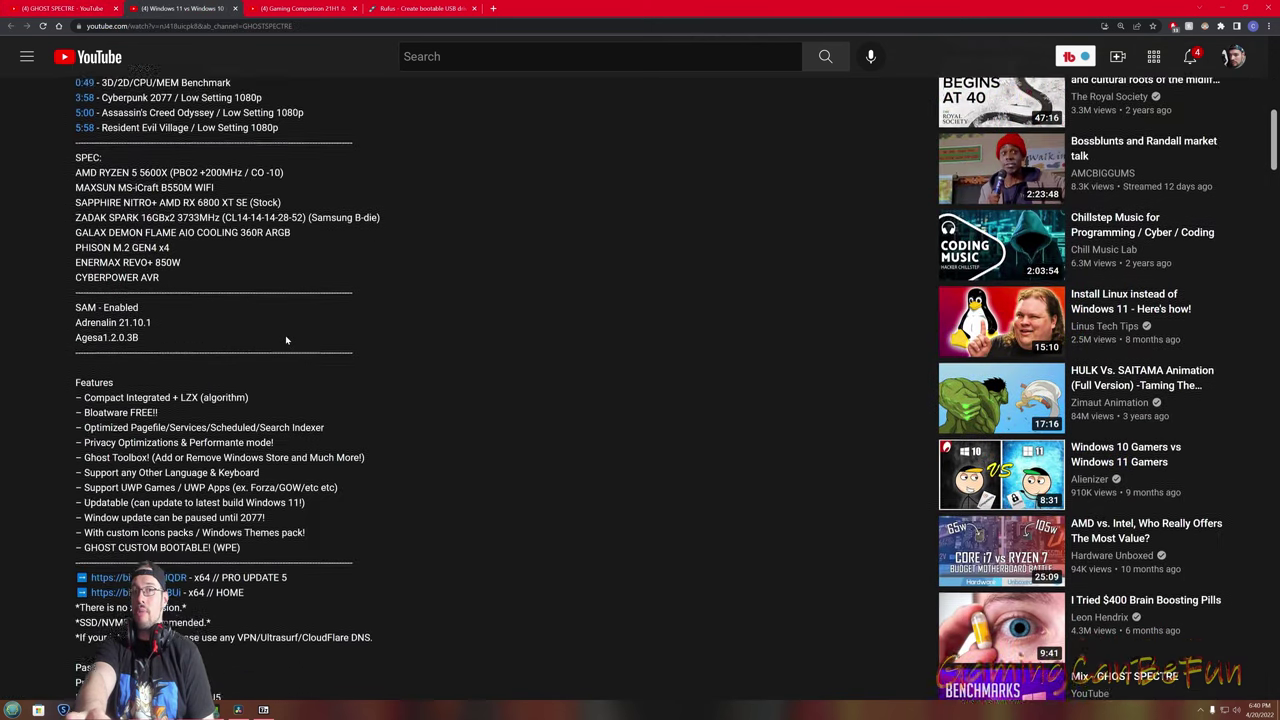
pyautogui.scroll(-3, 285, 340)
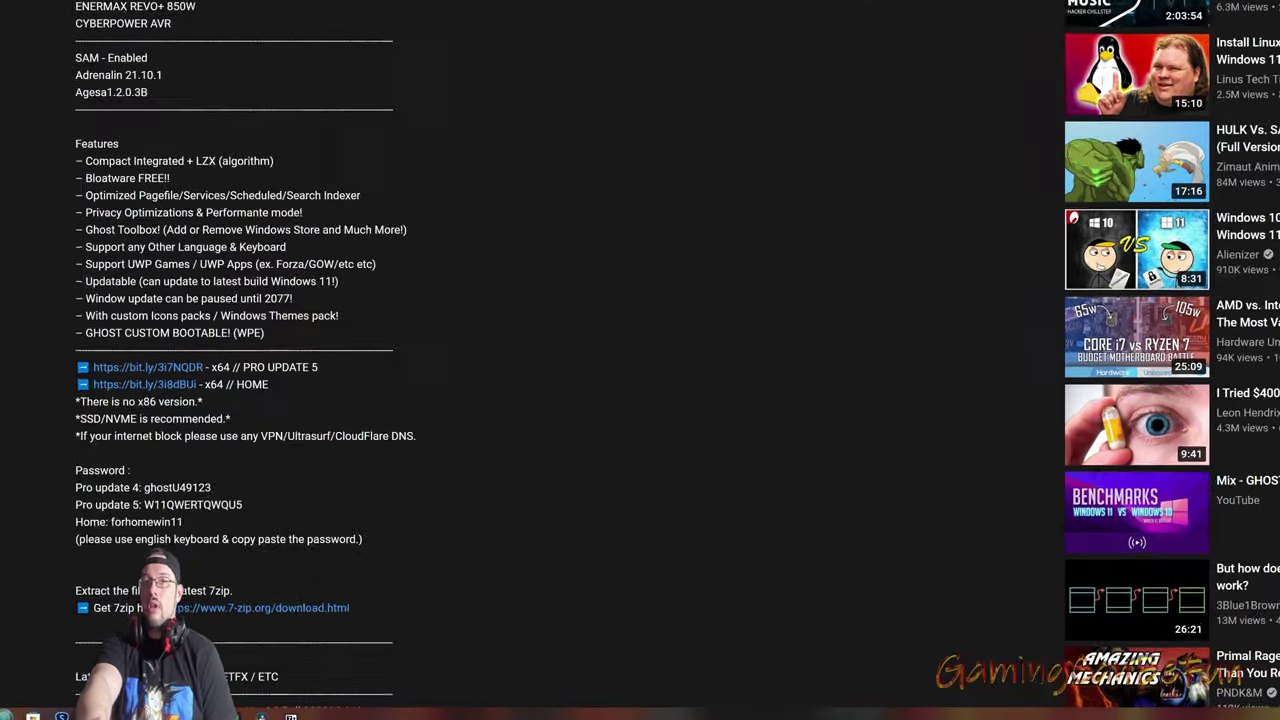
pyautogui.moveTo(74, 493); pyautogui.dragTo(200, 545)
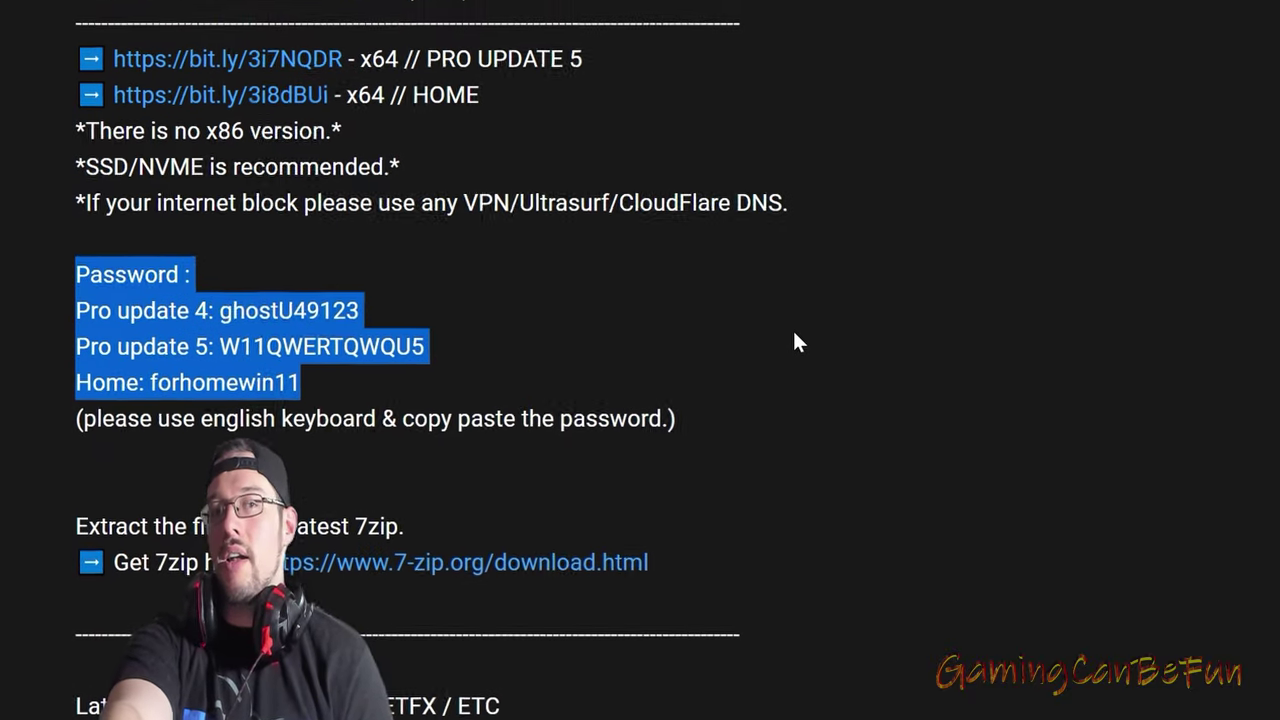
# Copy the Pro update 5 archive password from the video description into 7-Zip's password prompt and confirm it to run the extraction
pyautogui.click(190, 280)
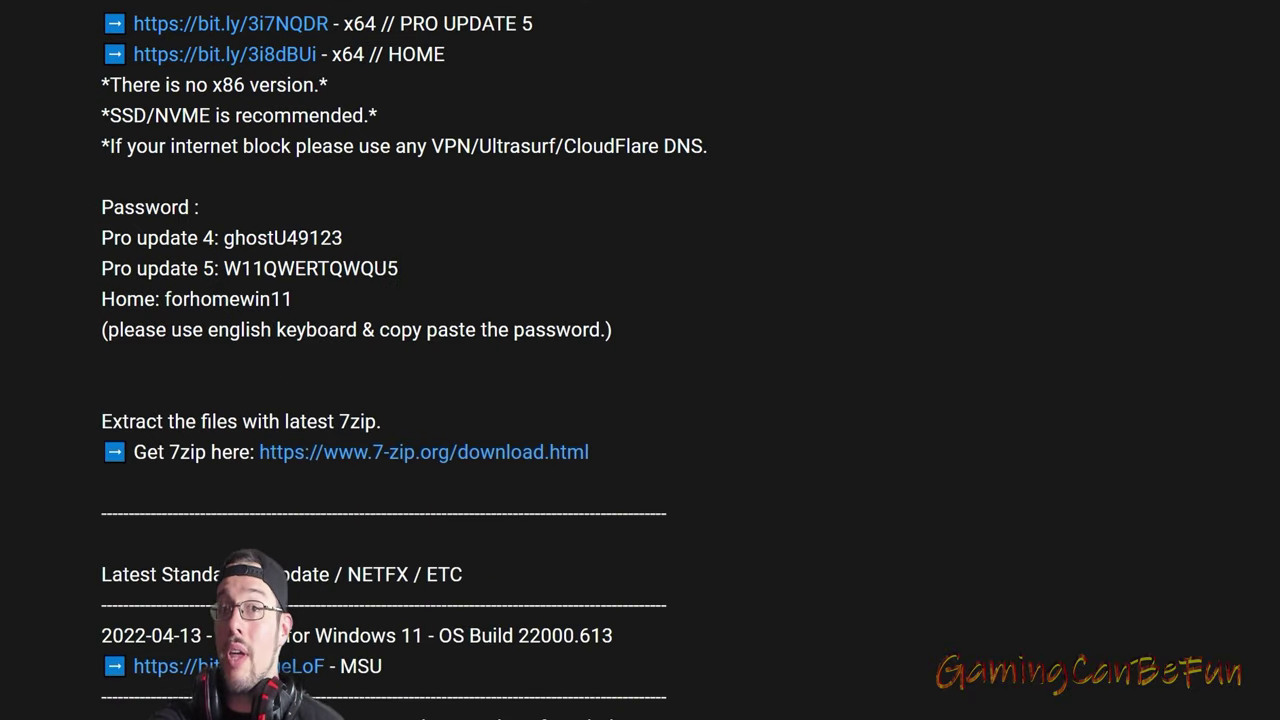
pyautogui.moveTo(399, 23); pyautogui.dragTo(533, 23)
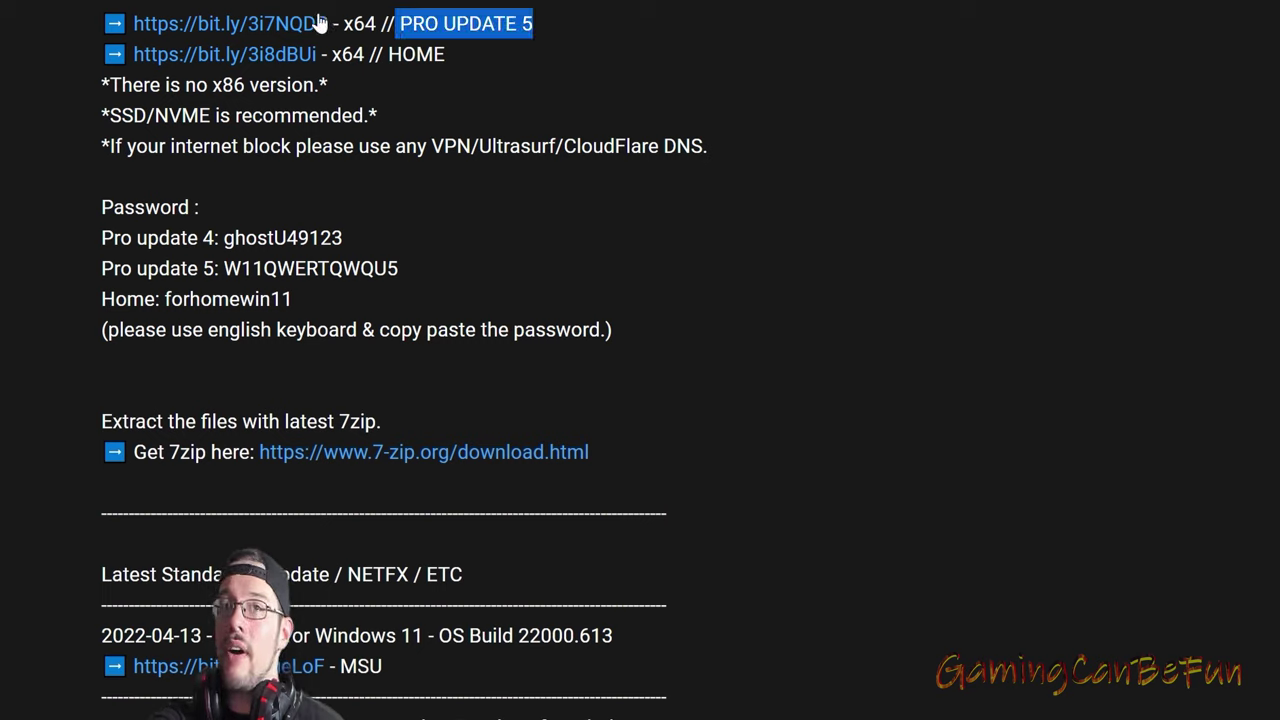
pyautogui.moveTo(224, 268); pyautogui.dragTo(426, 266)
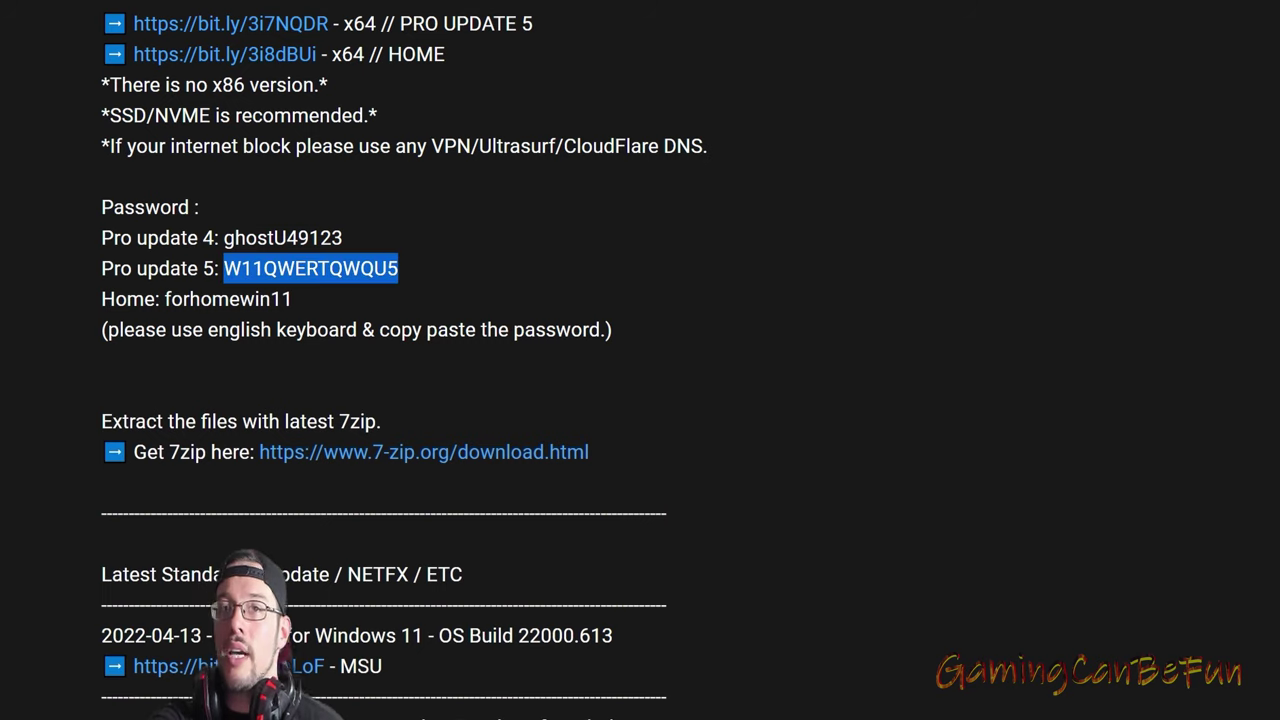
pyautogui.rightClick(346, 273)
pyautogui.click(395, 290)
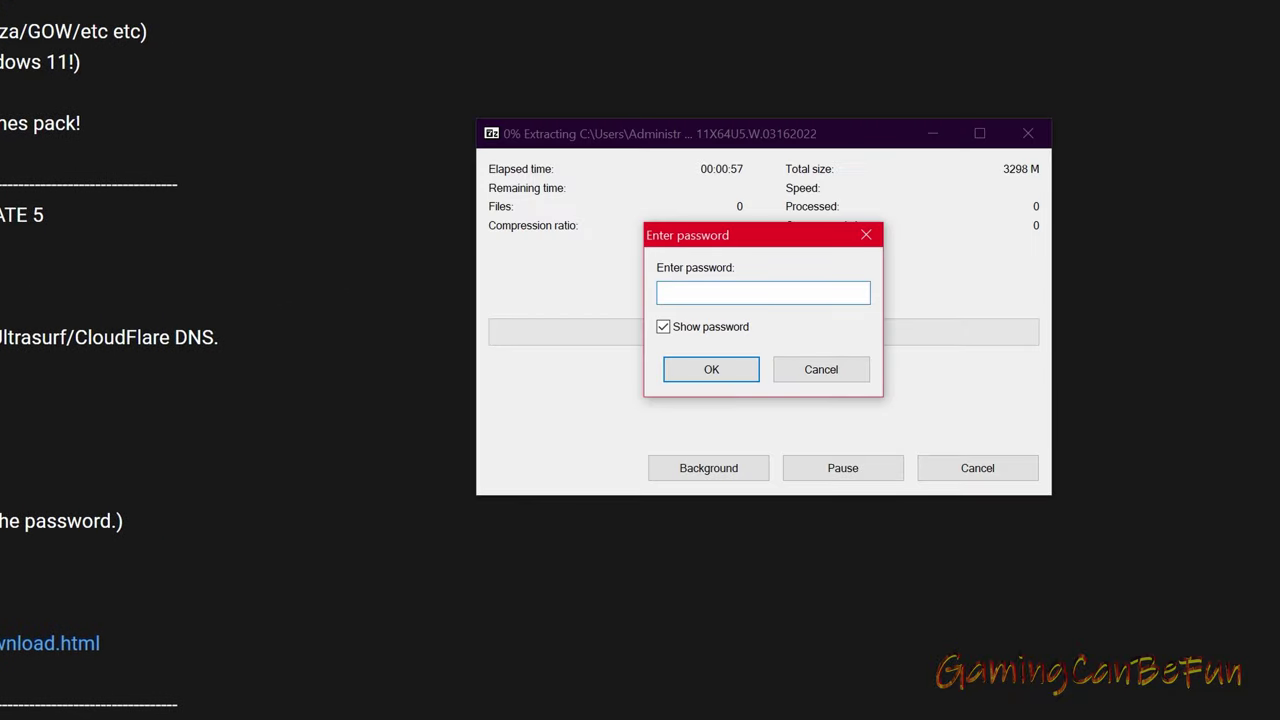
pyautogui.hotkey('ctrl', 'v')
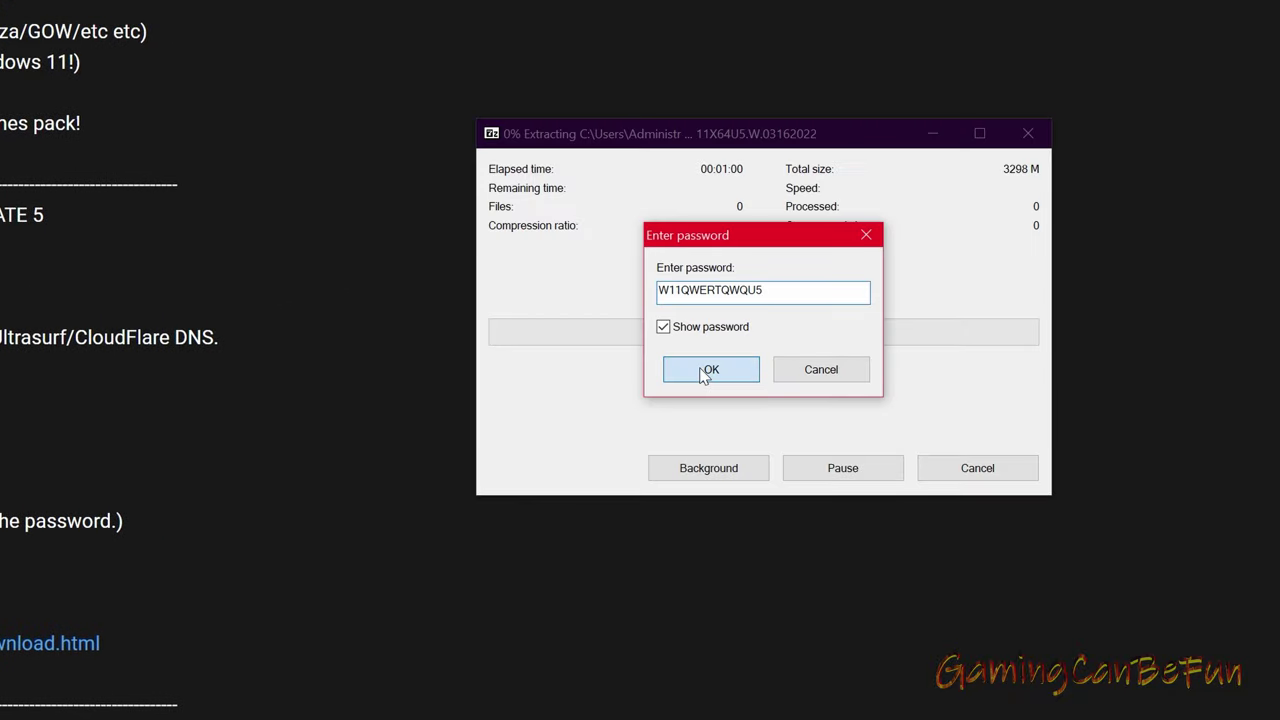
pyautogui.click(749, 369)
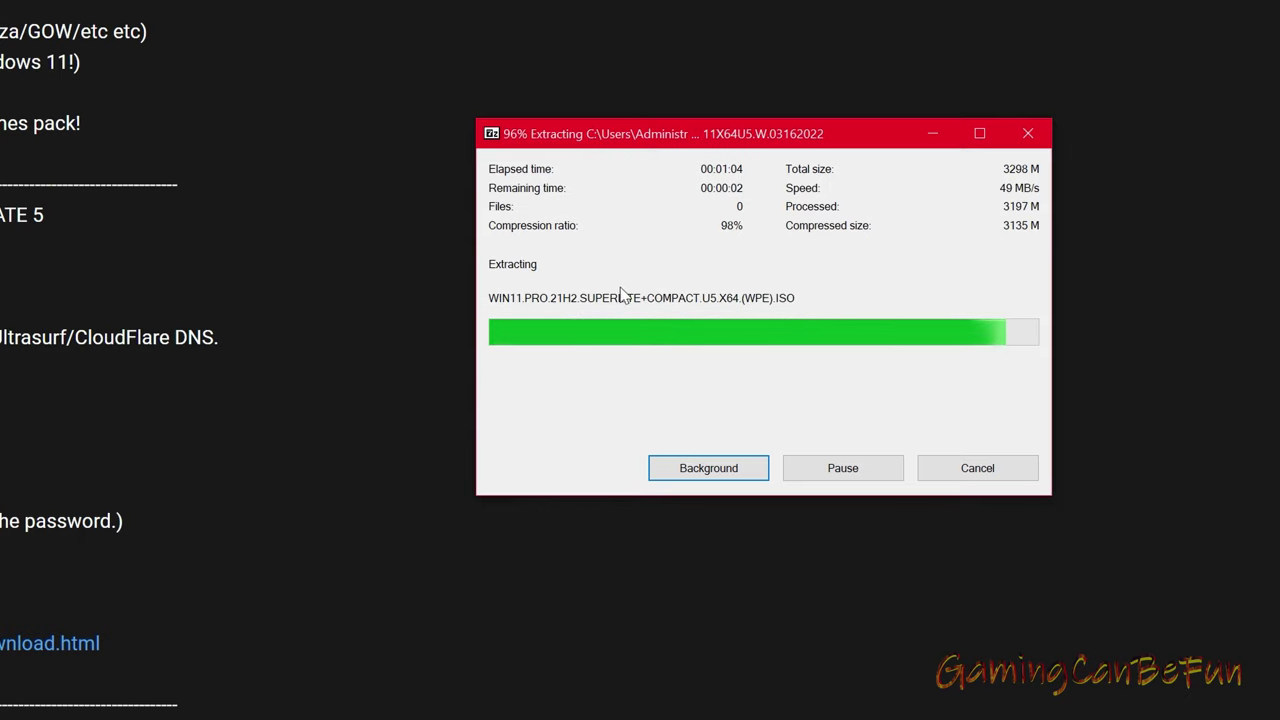
# Delete the QWERTWIN11X64U5.W.03162022 archive from Downloads and select the ISO inside the extracted QWERTWIN11X64U5.W folder
pyautogui.press('super')
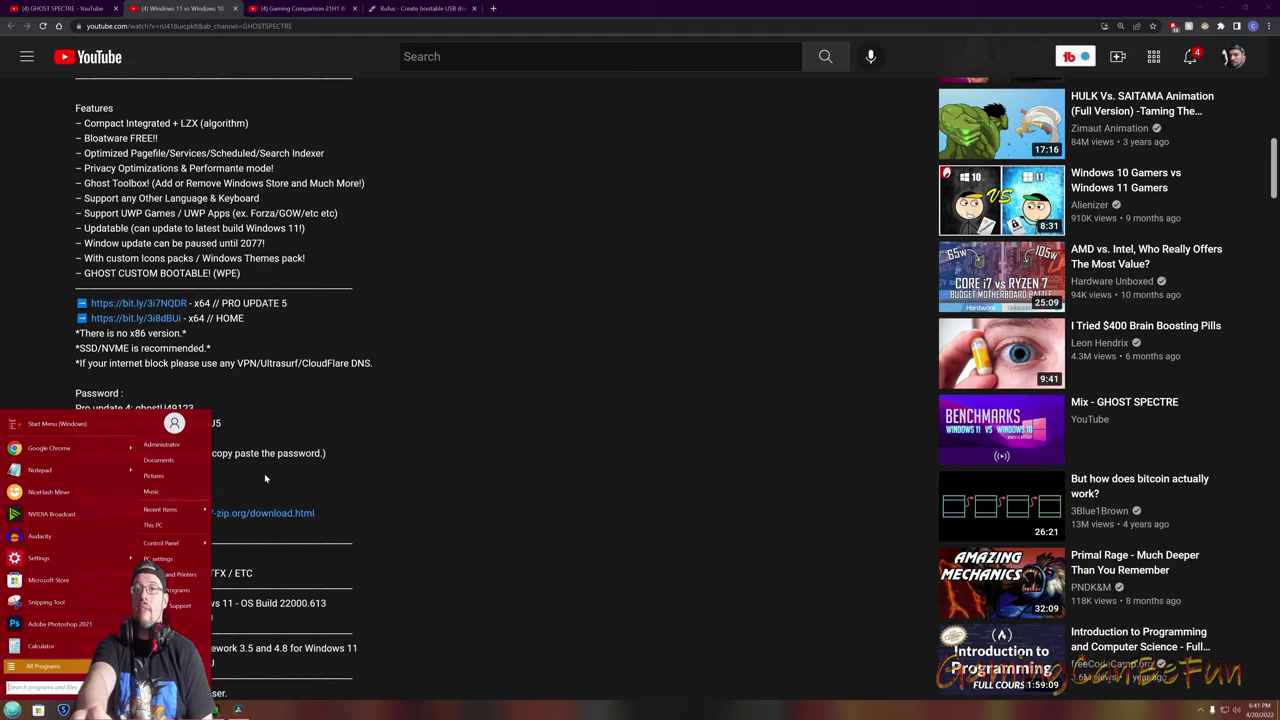
pyautogui.click(200, 527)
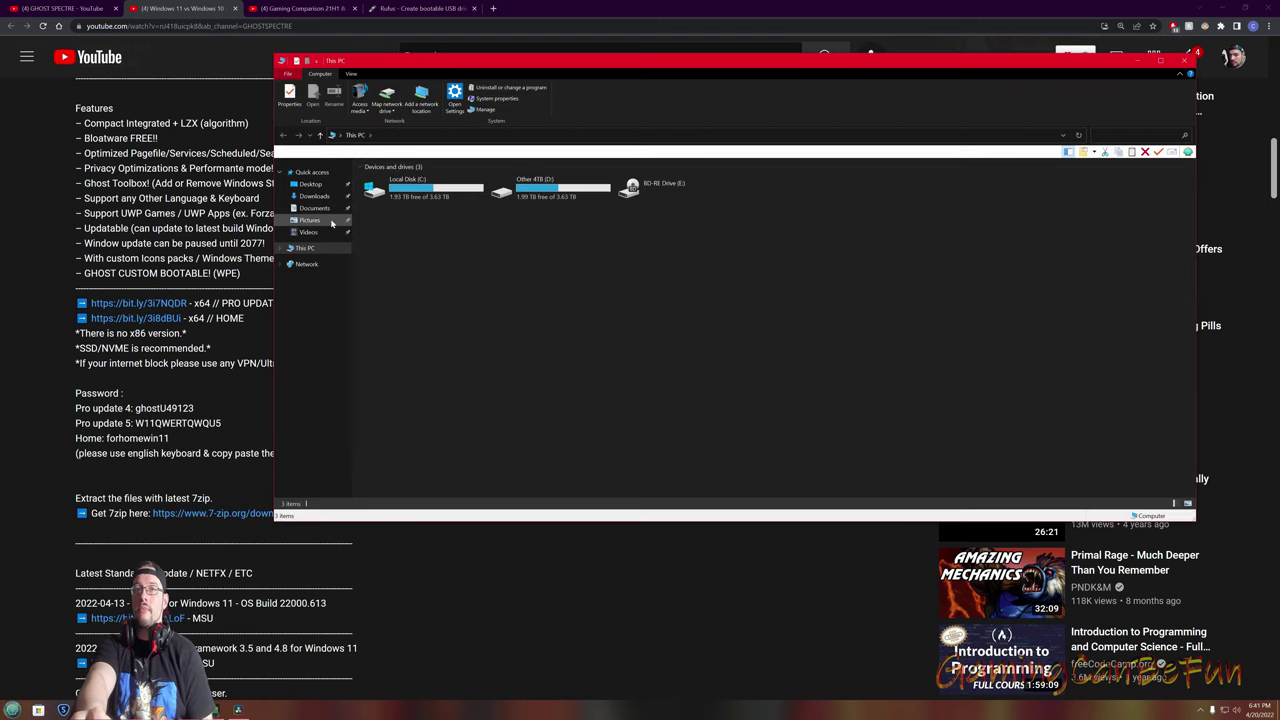
pyautogui.click(312, 197)
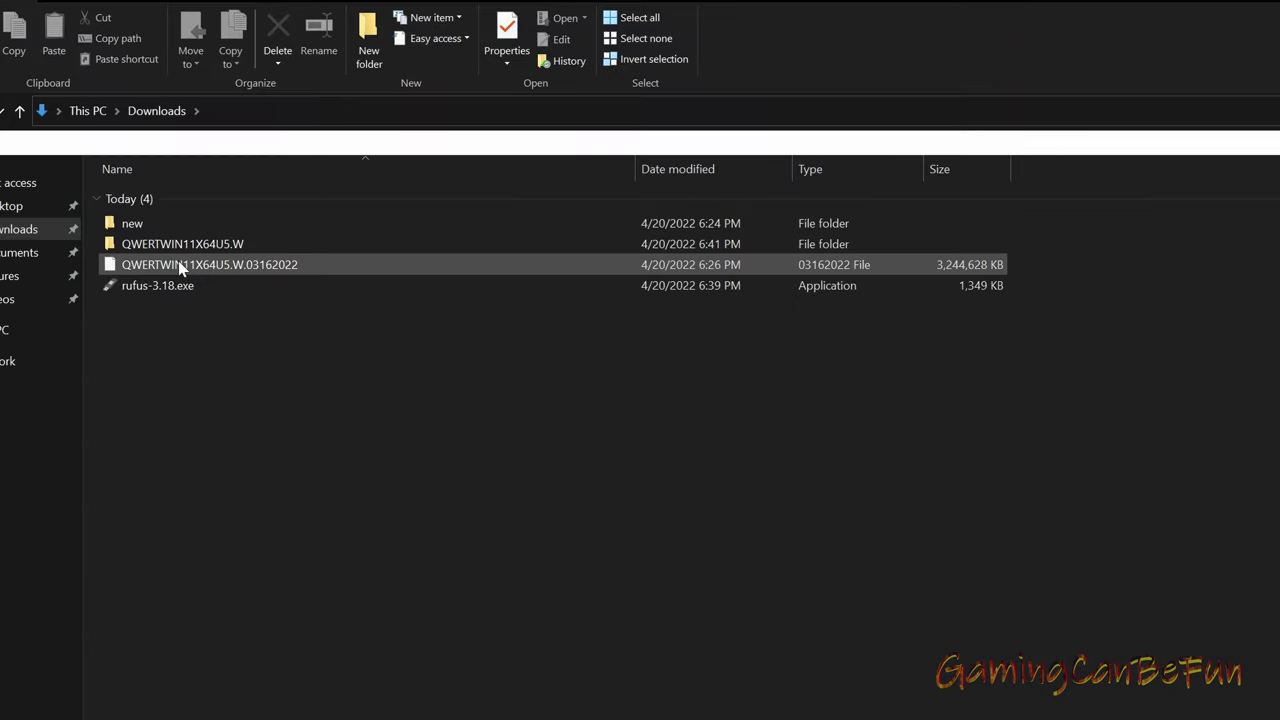
pyautogui.click(181, 266)
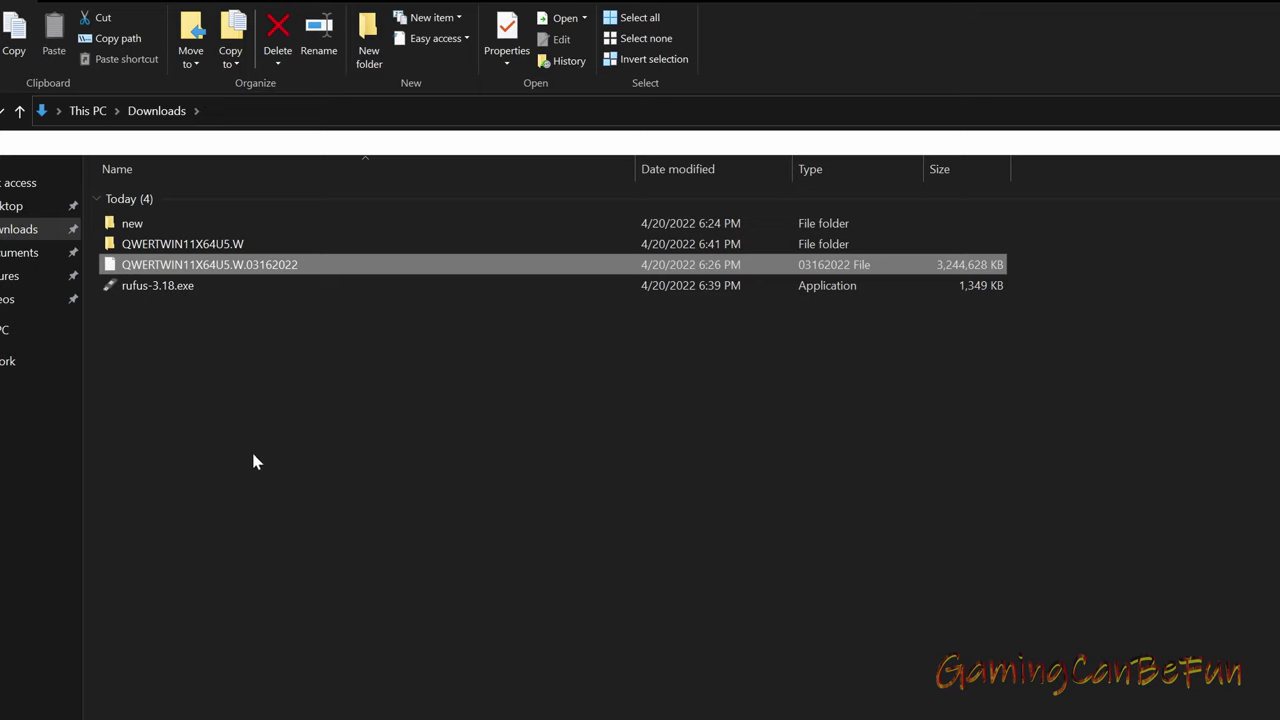
pyautogui.press('Delete')
pyautogui.doubleClick(184, 245)
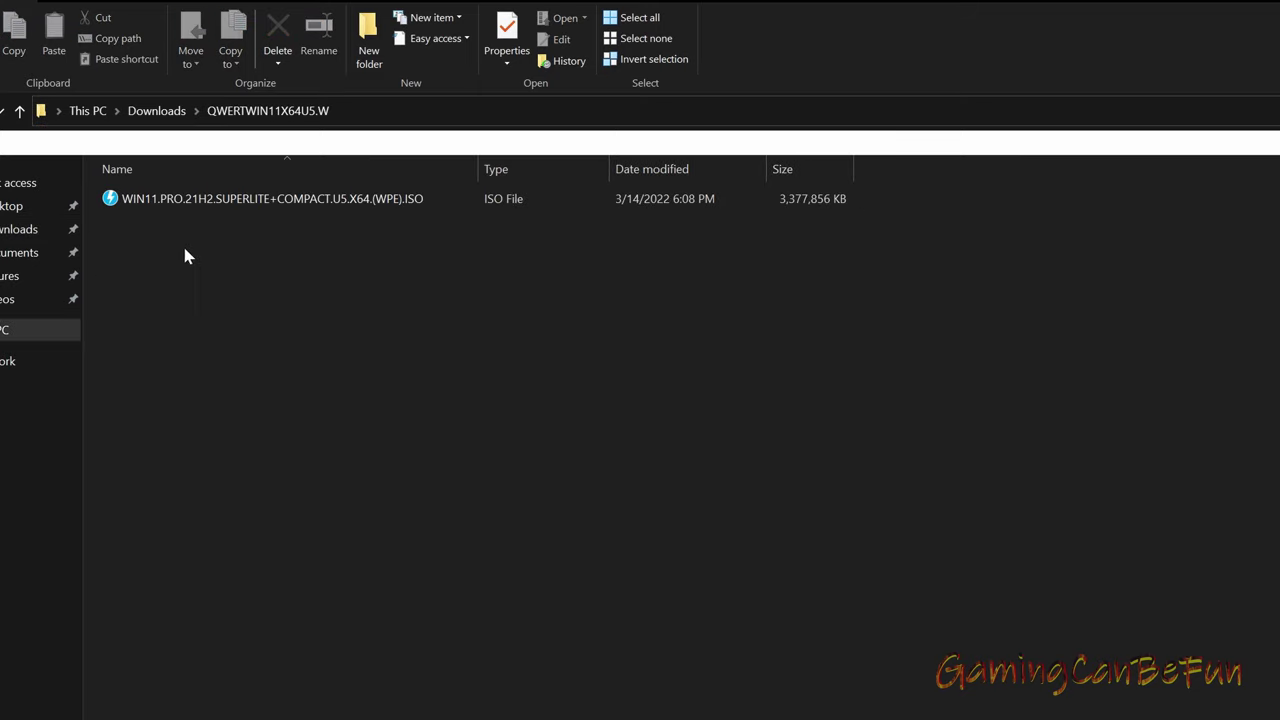
pyautogui.click(204, 205)
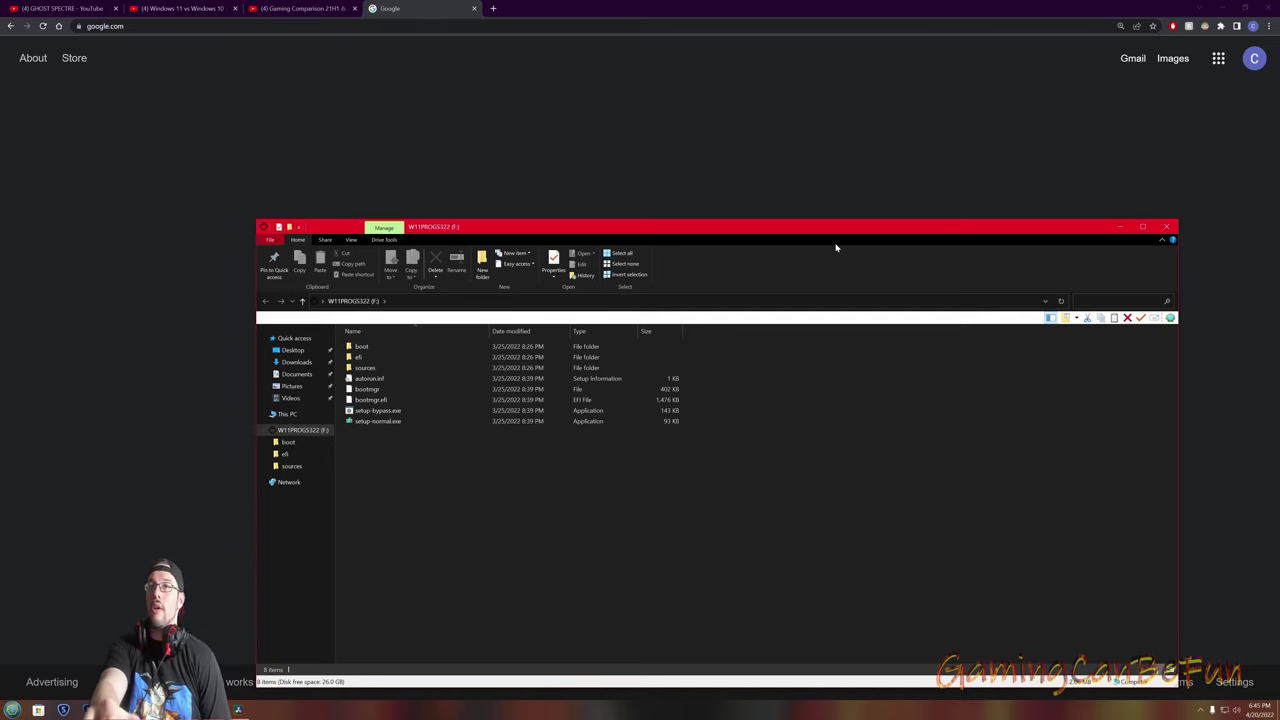
# View the contents of the W11PROGS322 (F:) USB drive and close its window
pyautogui.moveTo(836, 247); pyautogui.dragTo(958, 115)
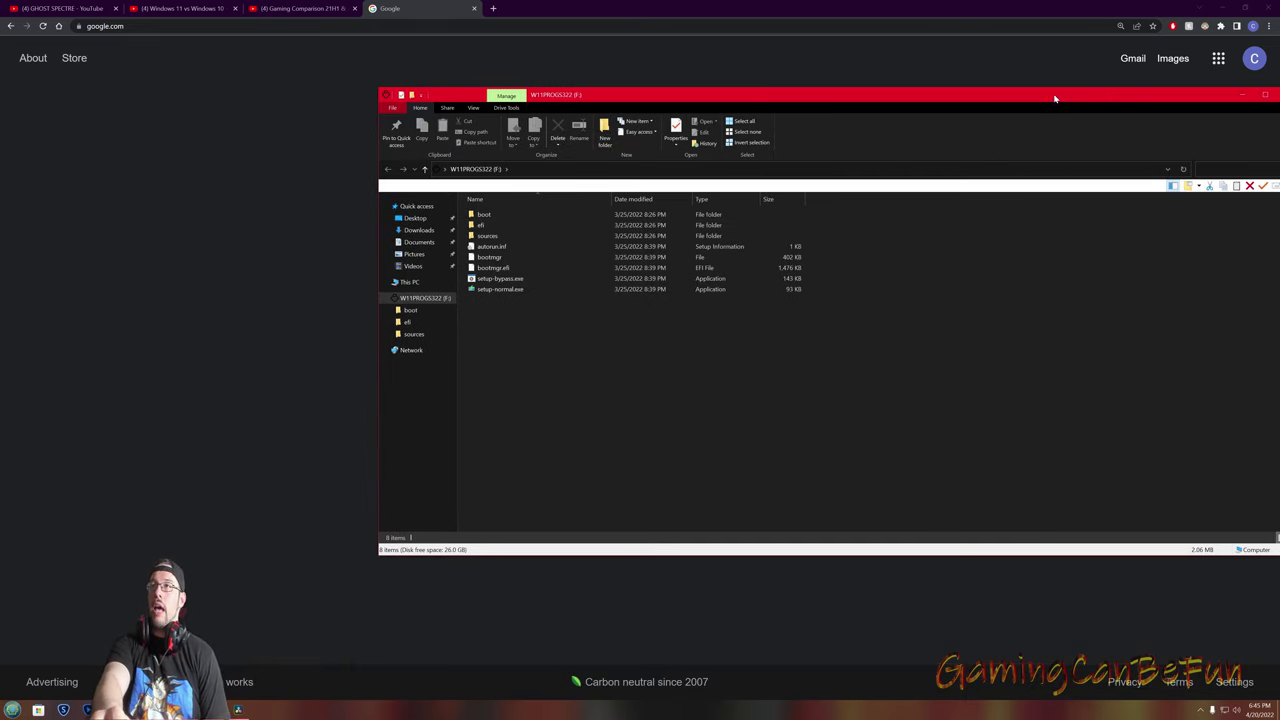
pyautogui.moveTo(1054, 98); pyautogui.dragTo(821, 153)
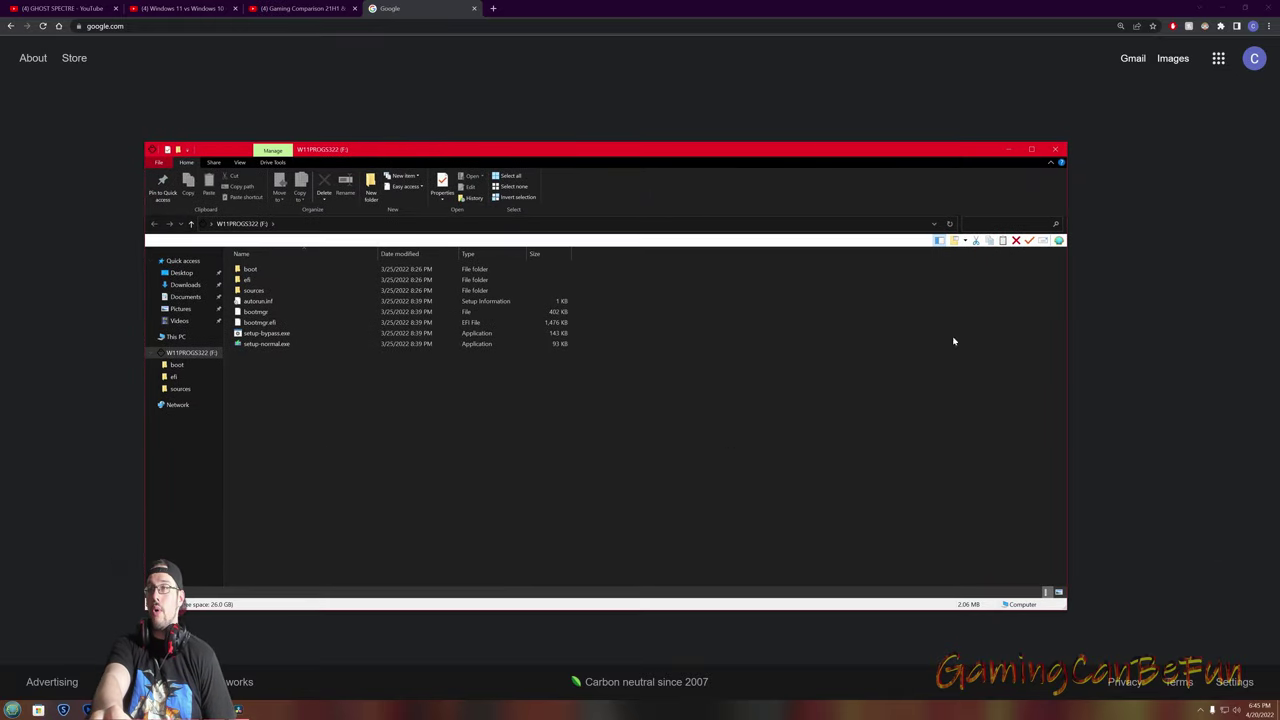
pyautogui.click(1054, 150)
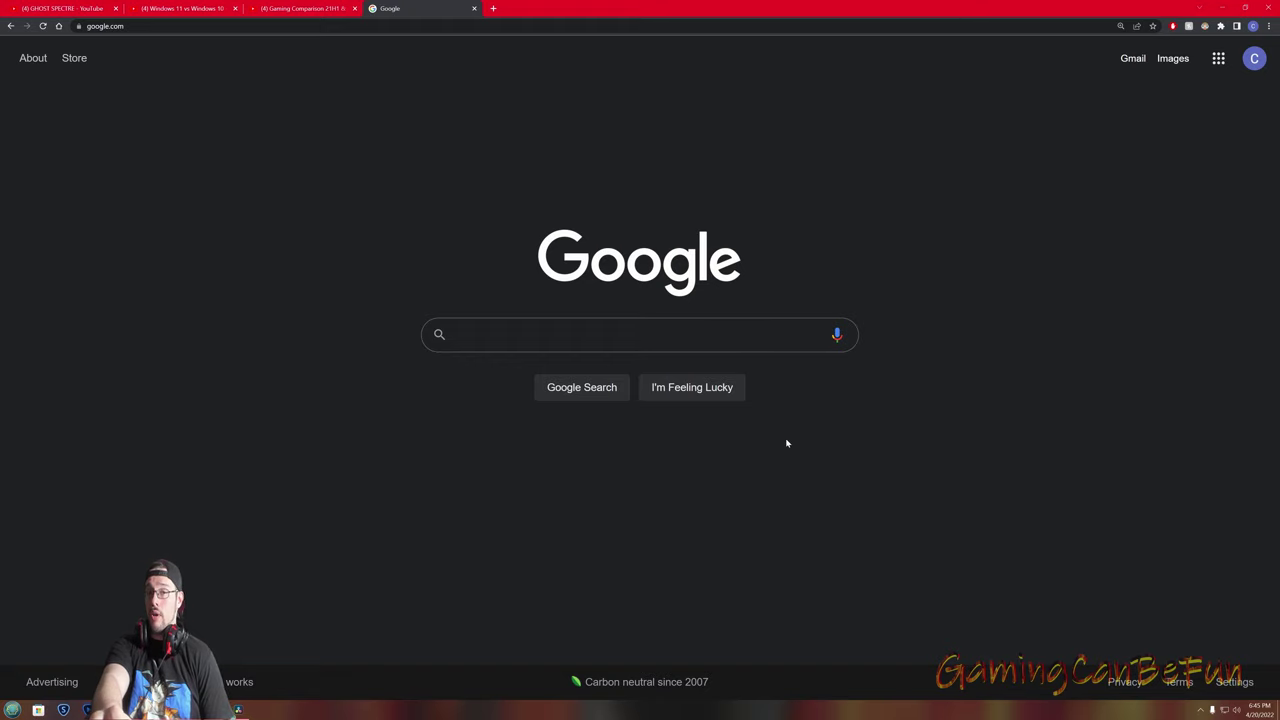
# Launch rufus-3.18.exe from the Downloads folder and choose W11PROGS322 (F:) [32 GB] as the device
pyautogui.moveTo(113, 710)
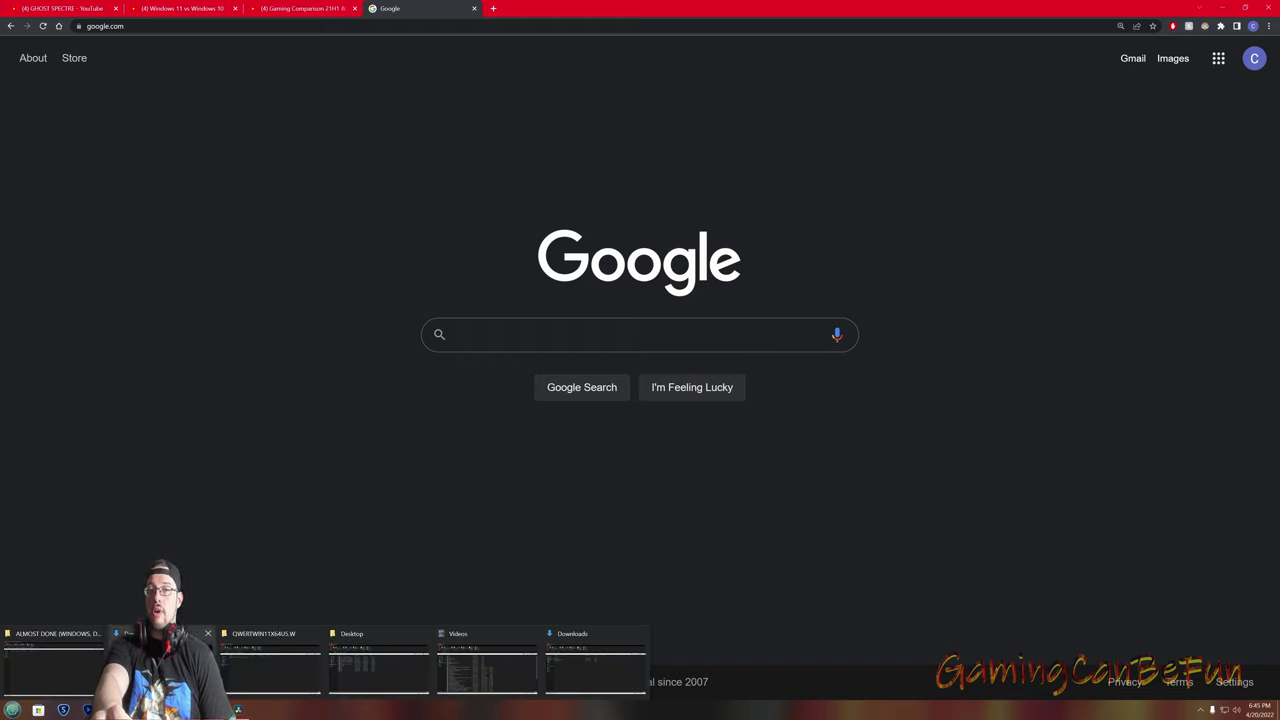
pyautogui.click(234, 669)
pyautogui.doubleClick(362, 381)
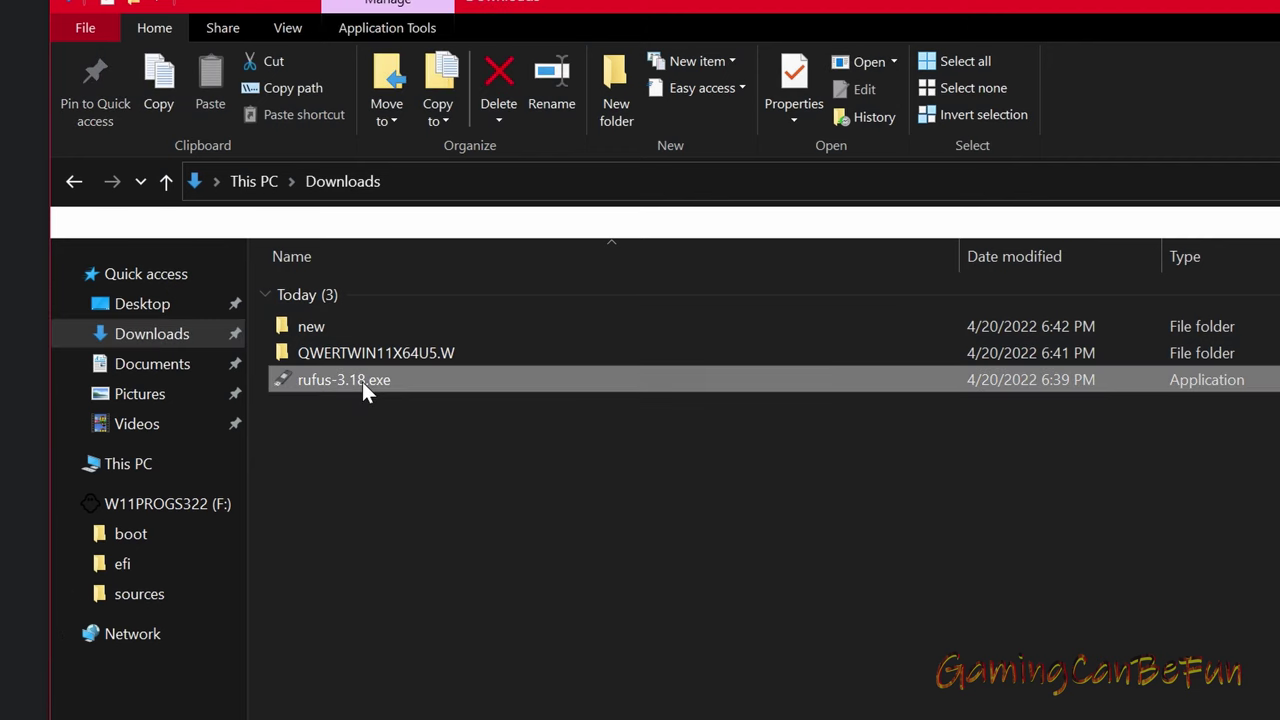
pyautogui.click(1090, 380)
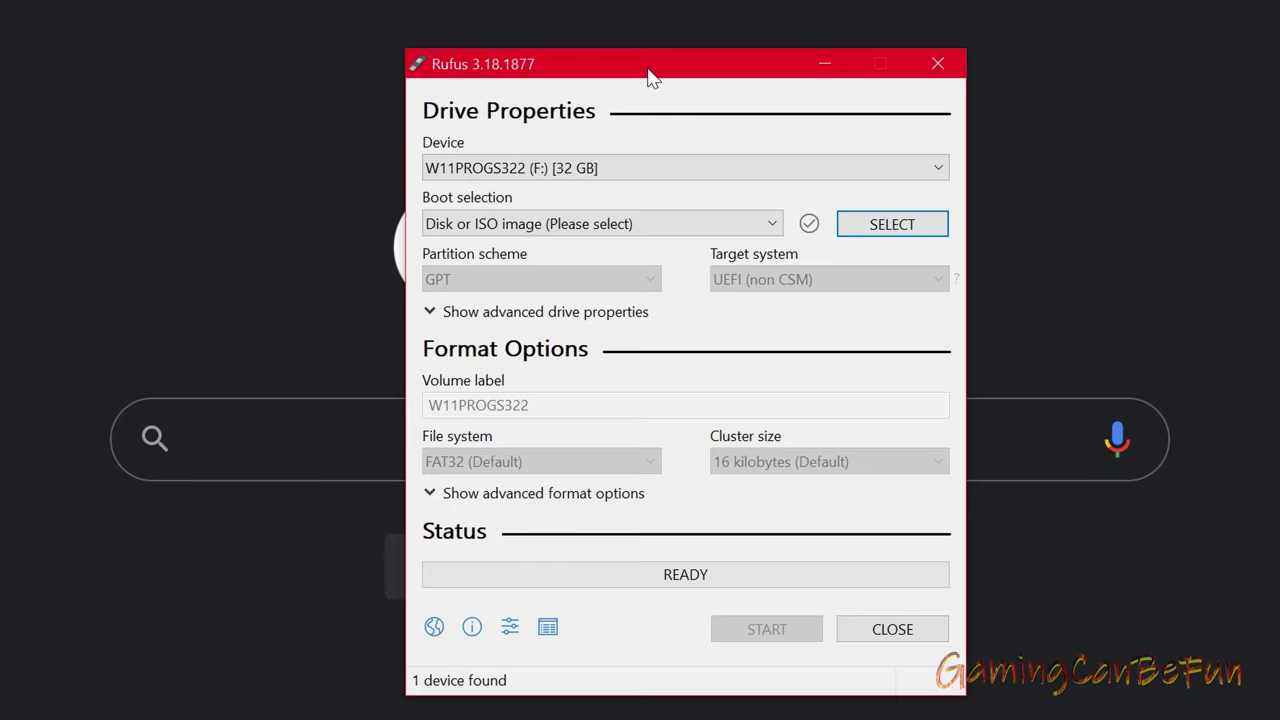
pyautogui.moveTo(651, 78); pyautogui.dragTo(611, 69)
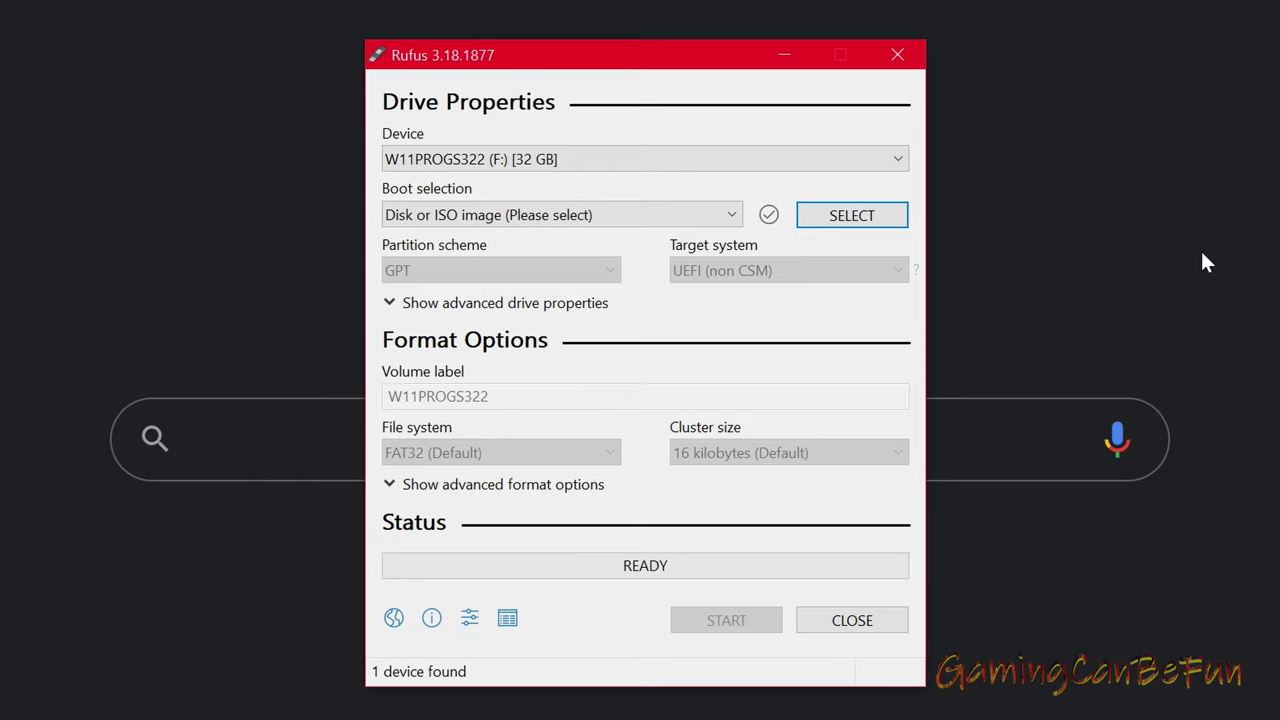
pyautogui.click(531, 160)
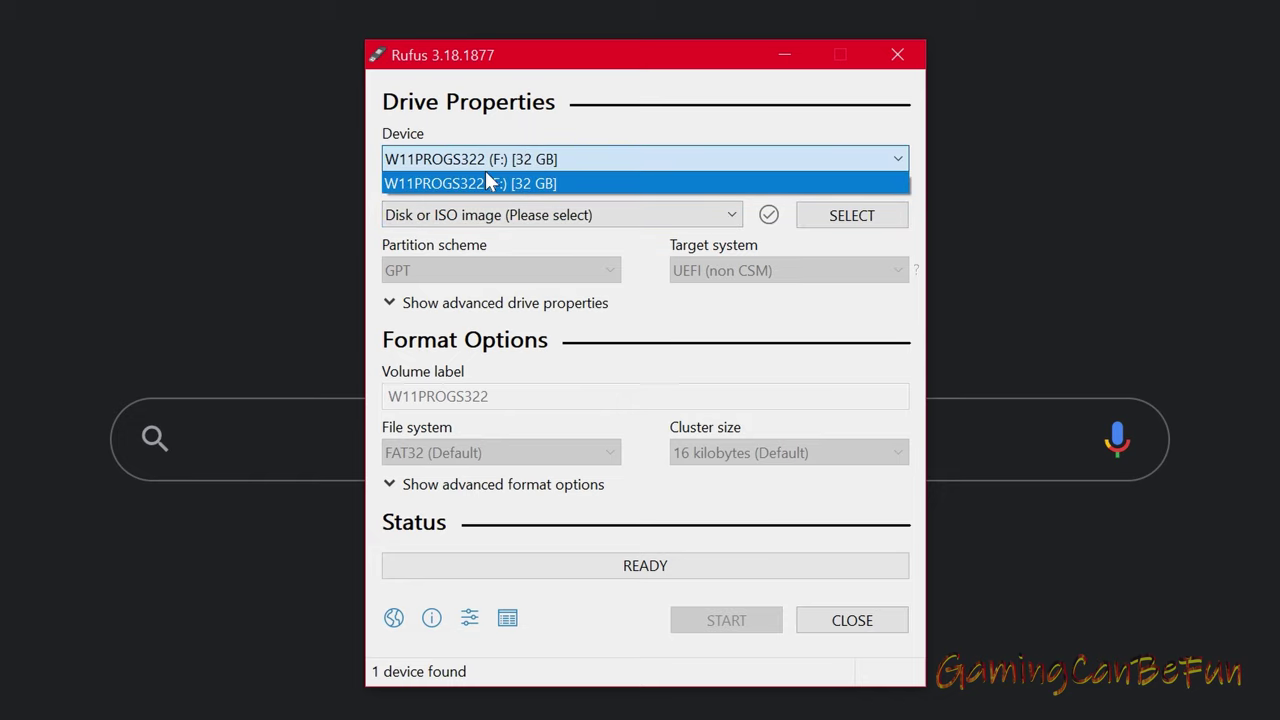
pyautogui.click(490, 180)
# Open This PC and compare the listed drives to identify which letter belongs to the USB stick
pyautogui.press('super')
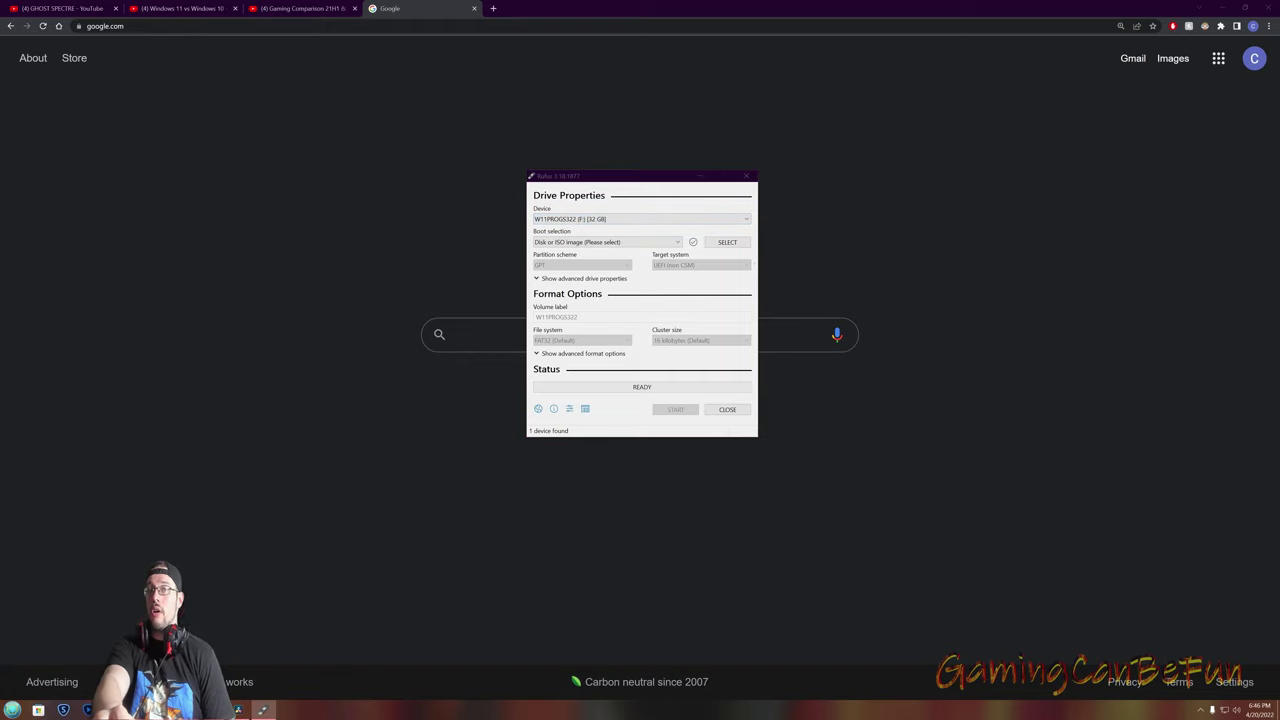
pyautogui.click(155, 529)
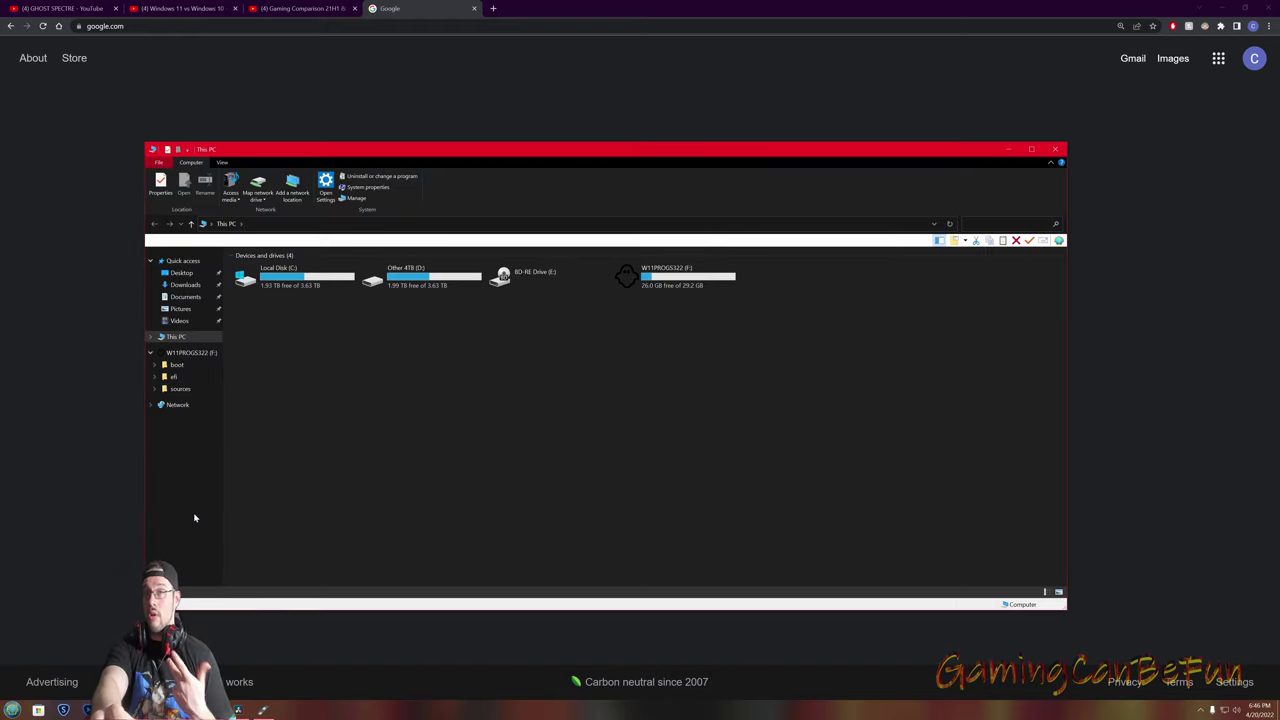
pyautogui.moveTo(586, 150); pyautogui.dragTo(688, 124)
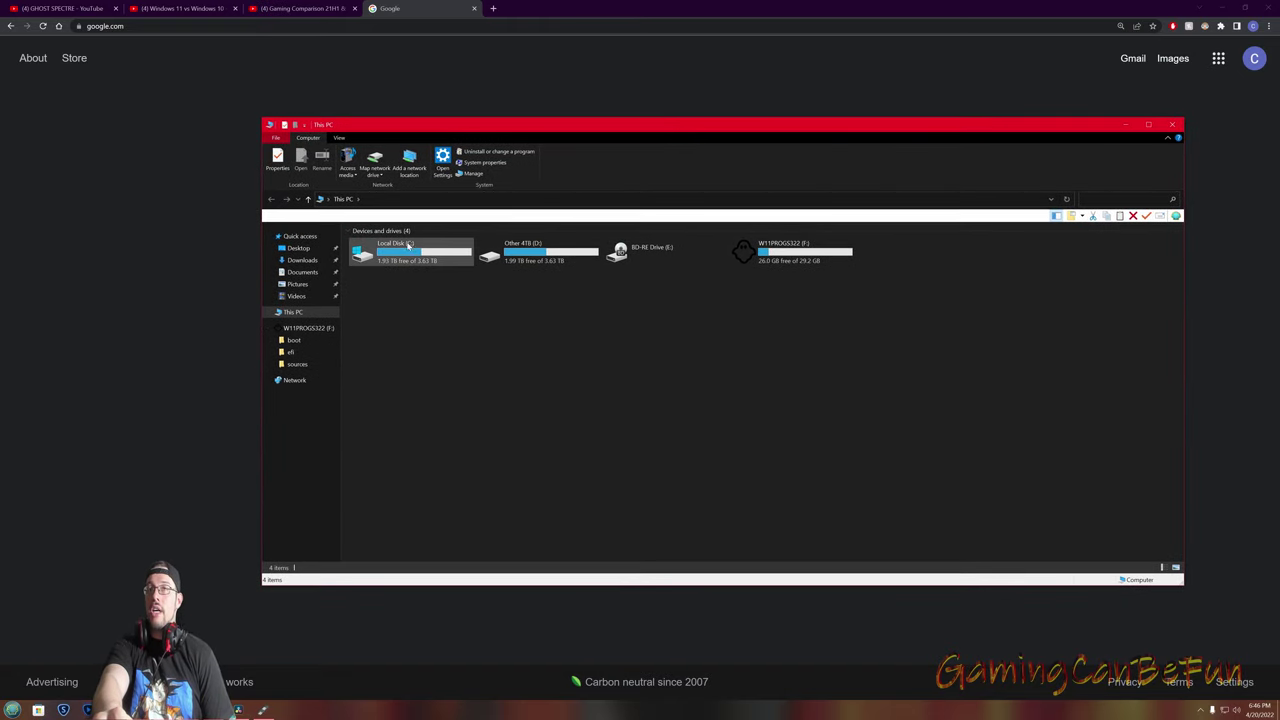
pyautogui.click(410, 245)
pyautogui.click(538, 251)
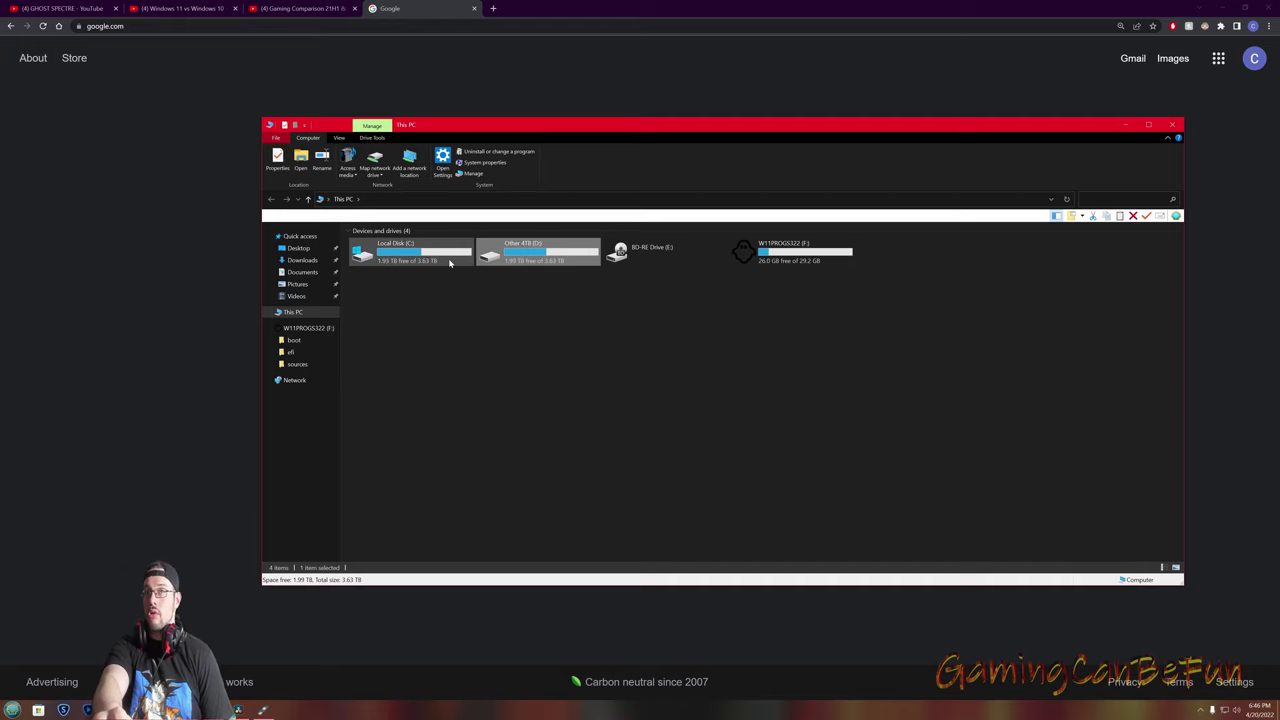
pyautogui.click(656, 261)
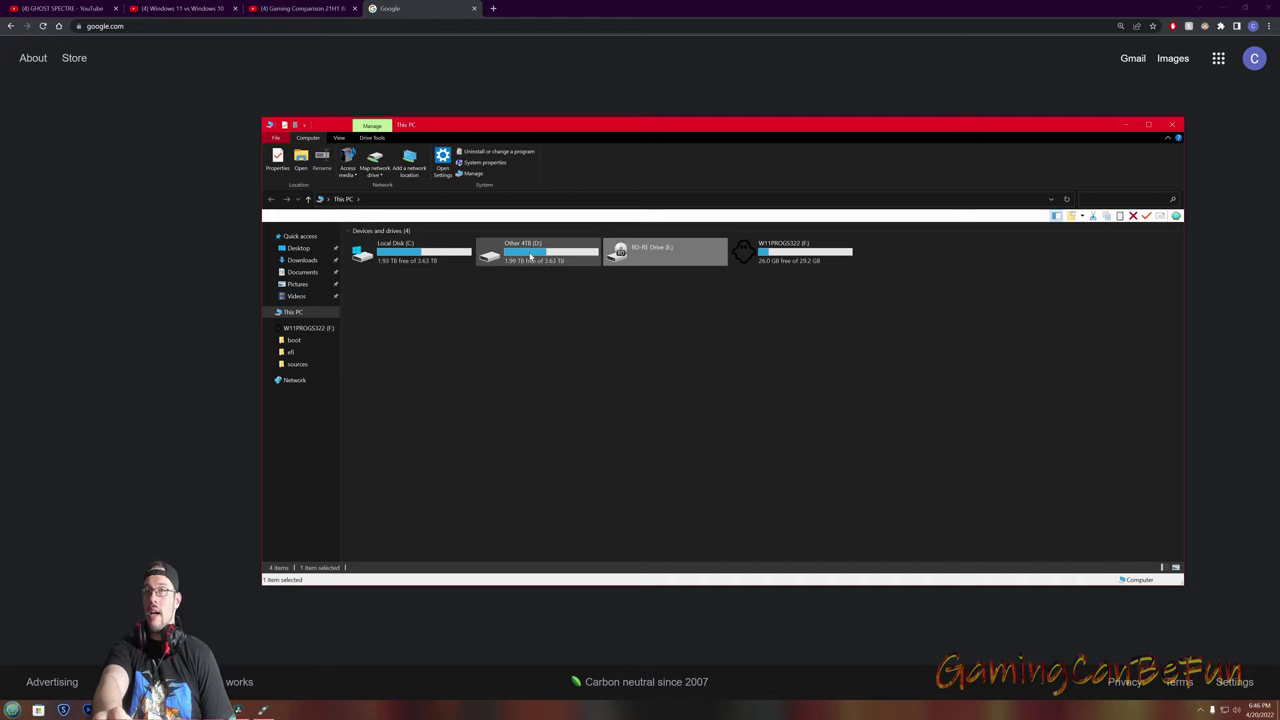
pyautogui.click(418, 260)
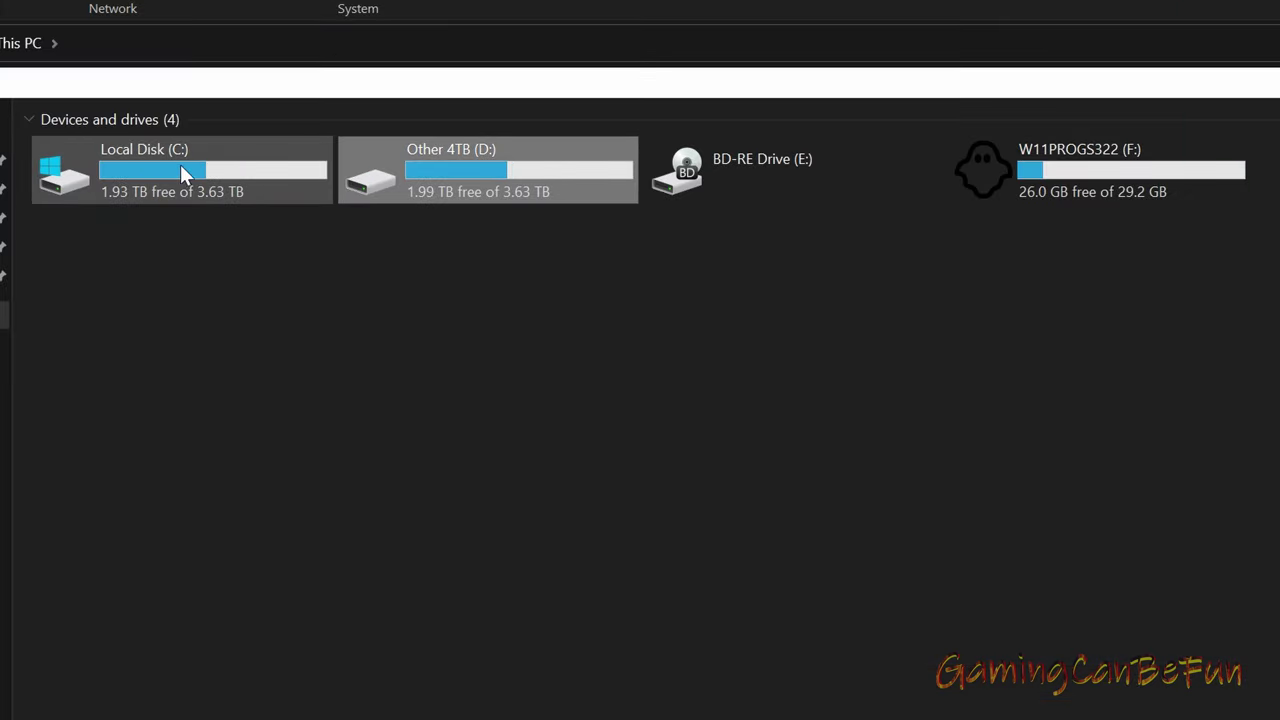
pyautogui.click(481, 161)
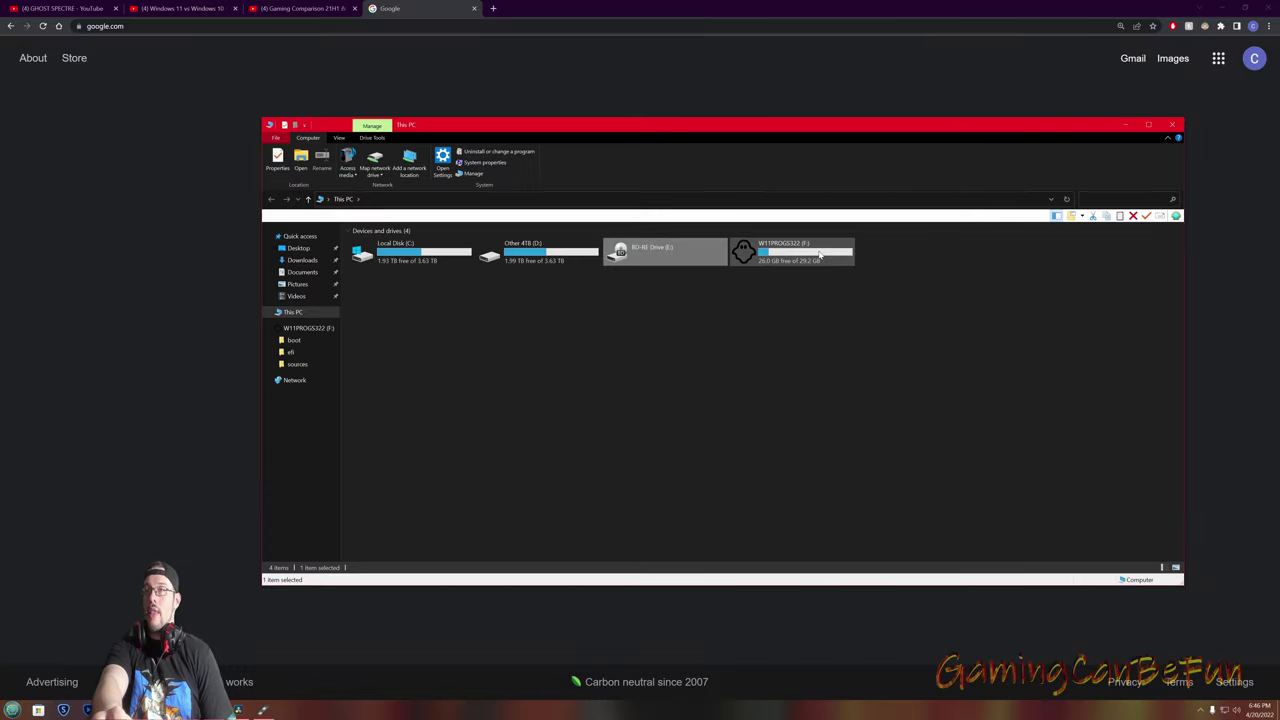
pyautogui.click(1098, 170)
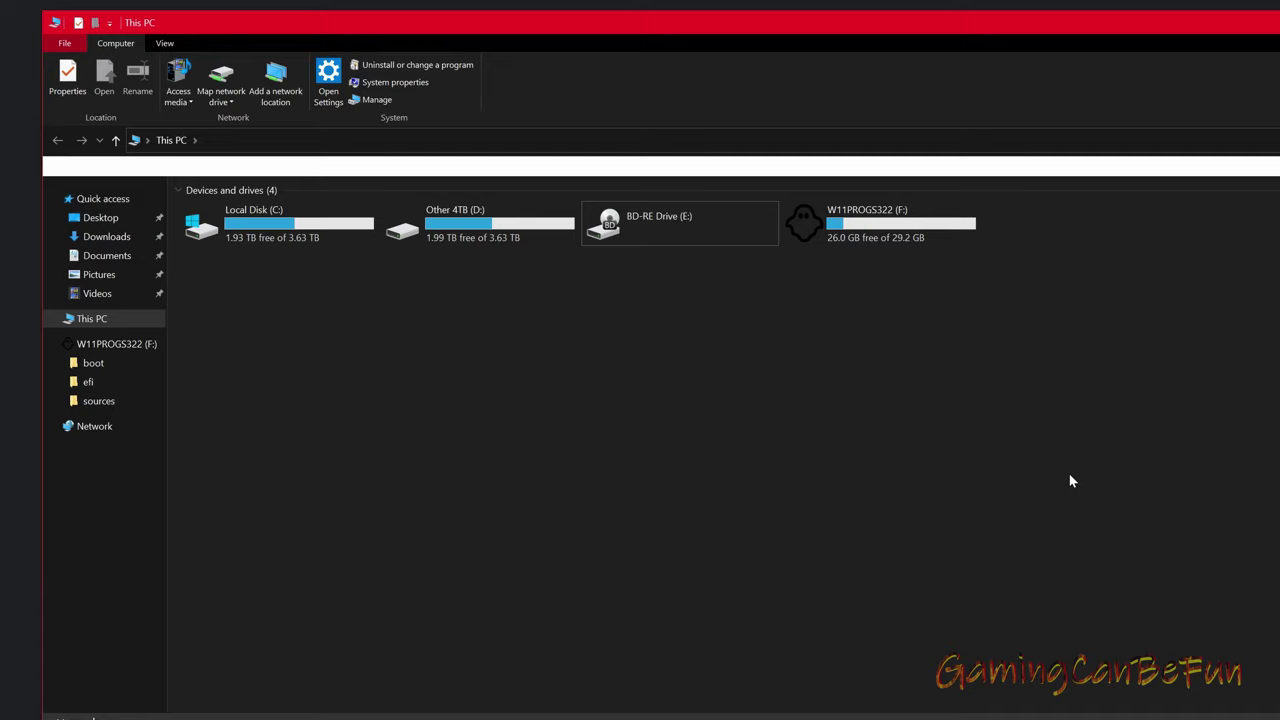
# Pick W11PROGS322 (F:) [32 GB] as the Rufus device and select WIN11.PRO.21H2.SUPERLITE+COMPACT.U5.X64.(WPE).ISO from Downloads\QWERTWIN11X64U5.W as the boot image
pyautogui.click(545, 153)
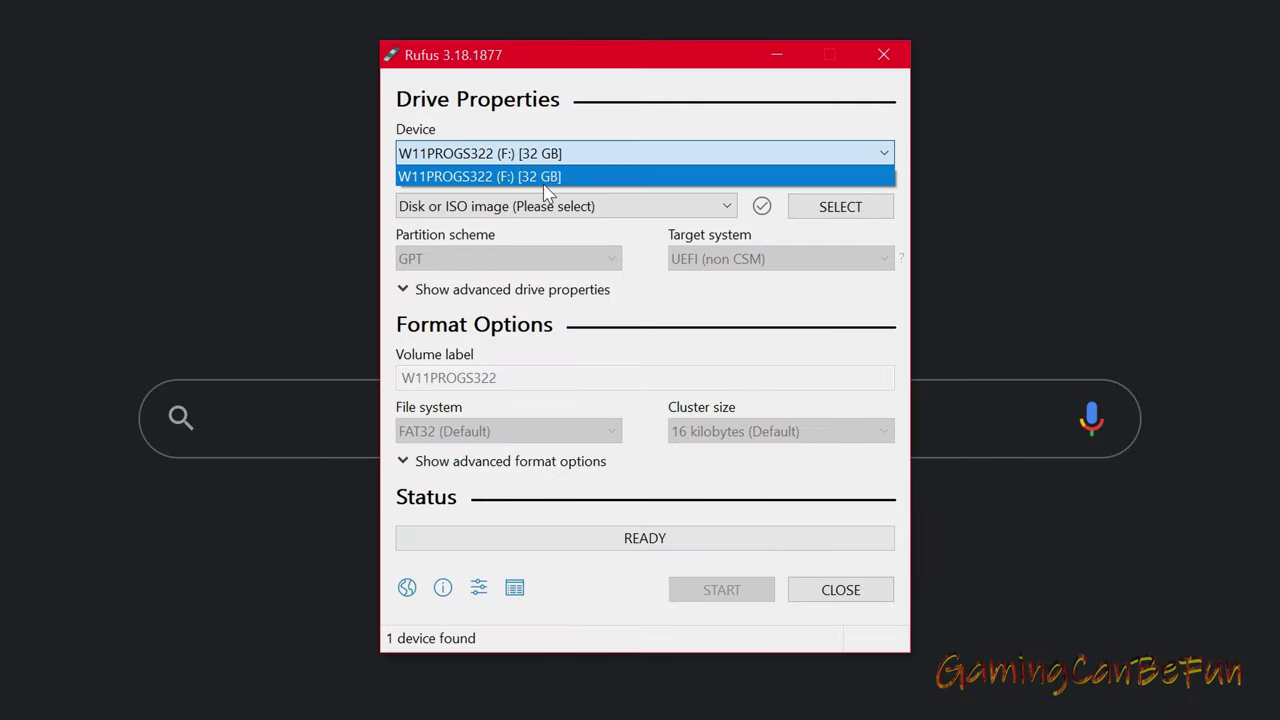
pyautogui.click(544, 182)
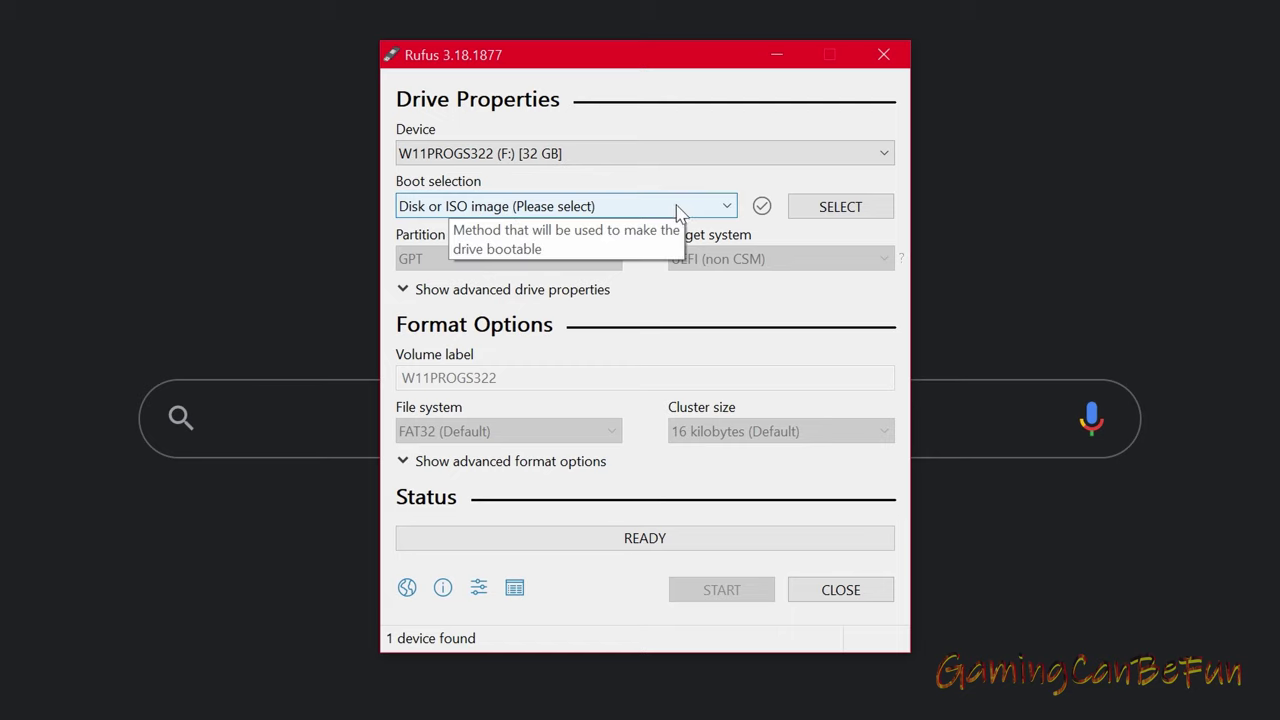
pyautogui.click(826, 210)
pyautogui.click(650, 126)
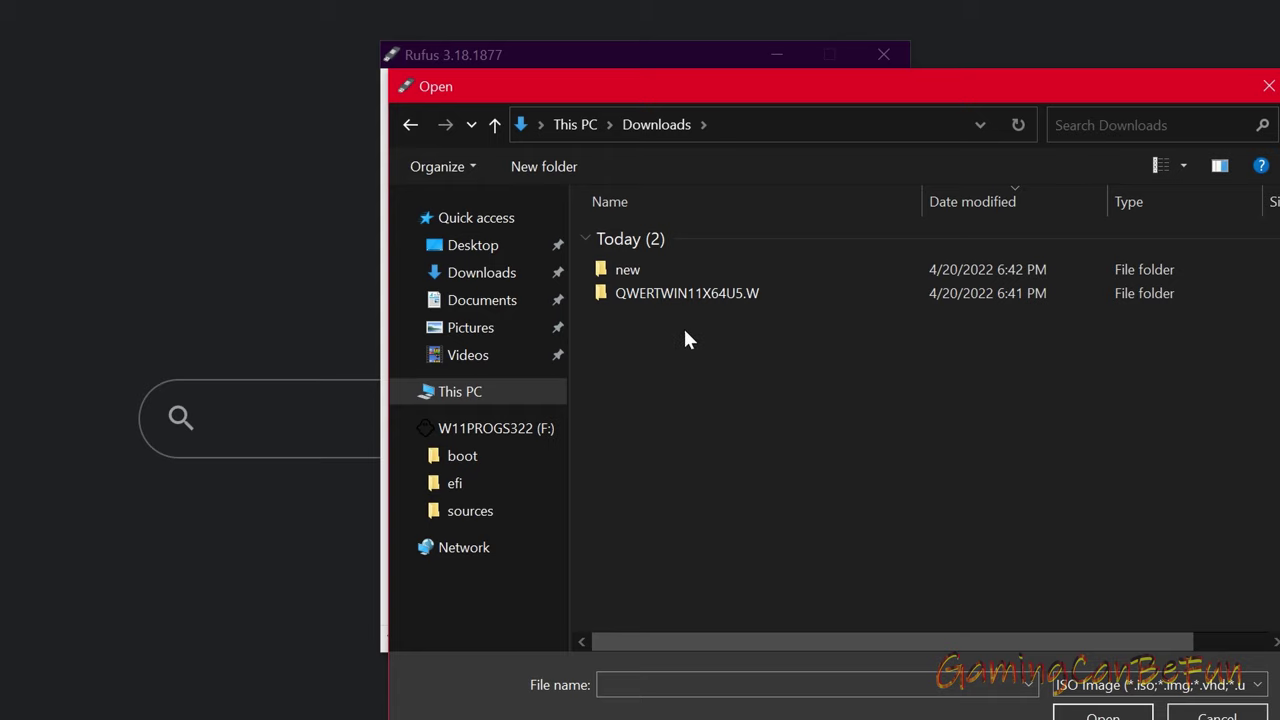
pyautogui.moveTo(683, 300)
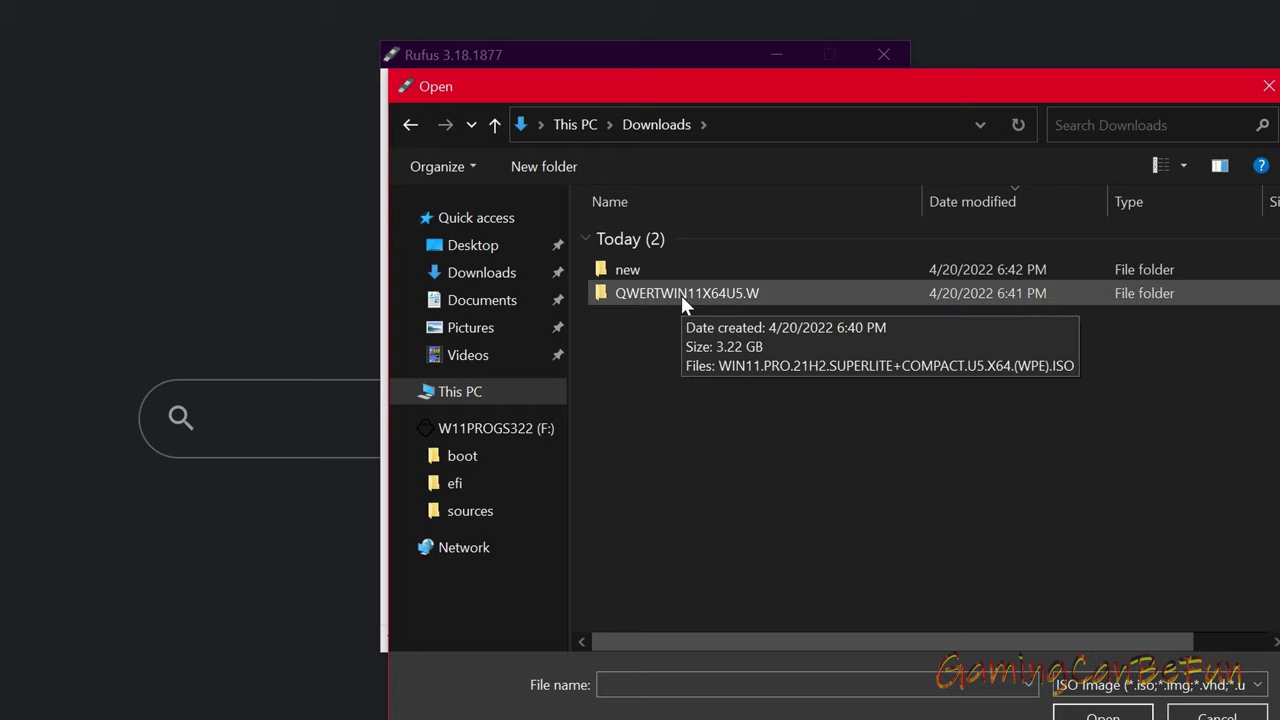
pyautogui.doubleClick(681, 295)
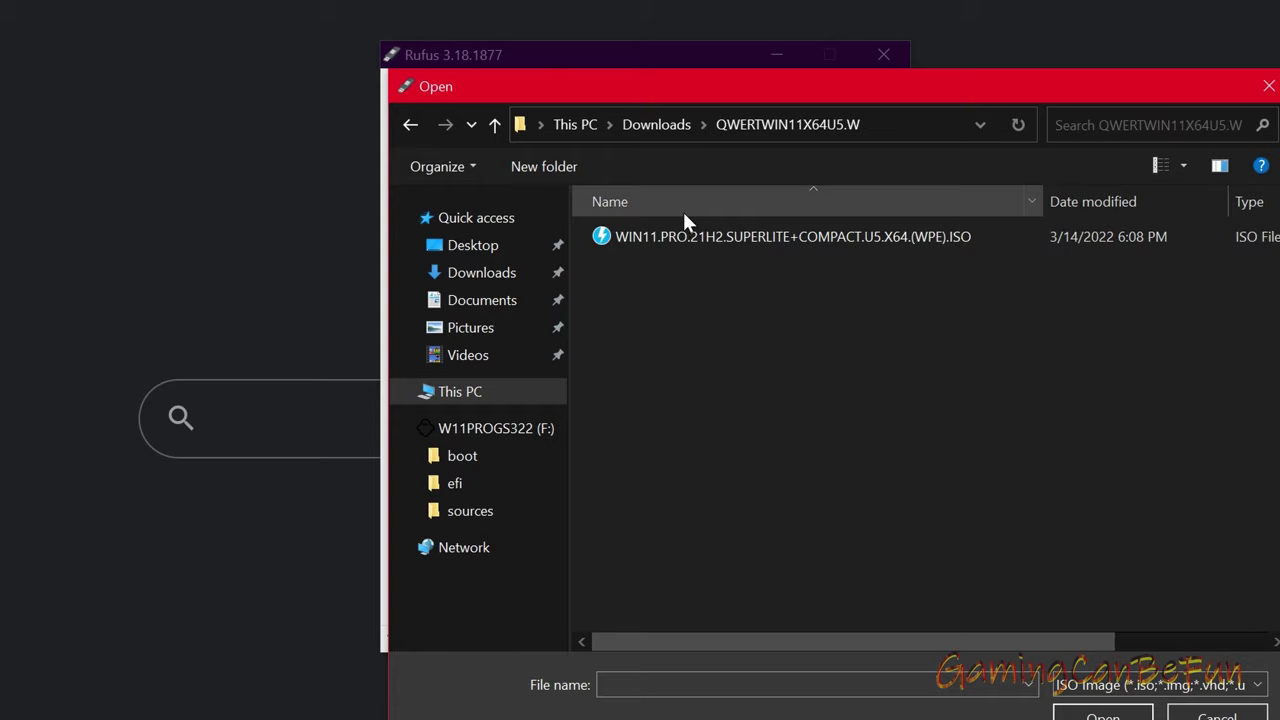
pyautogui.click(728, 250)
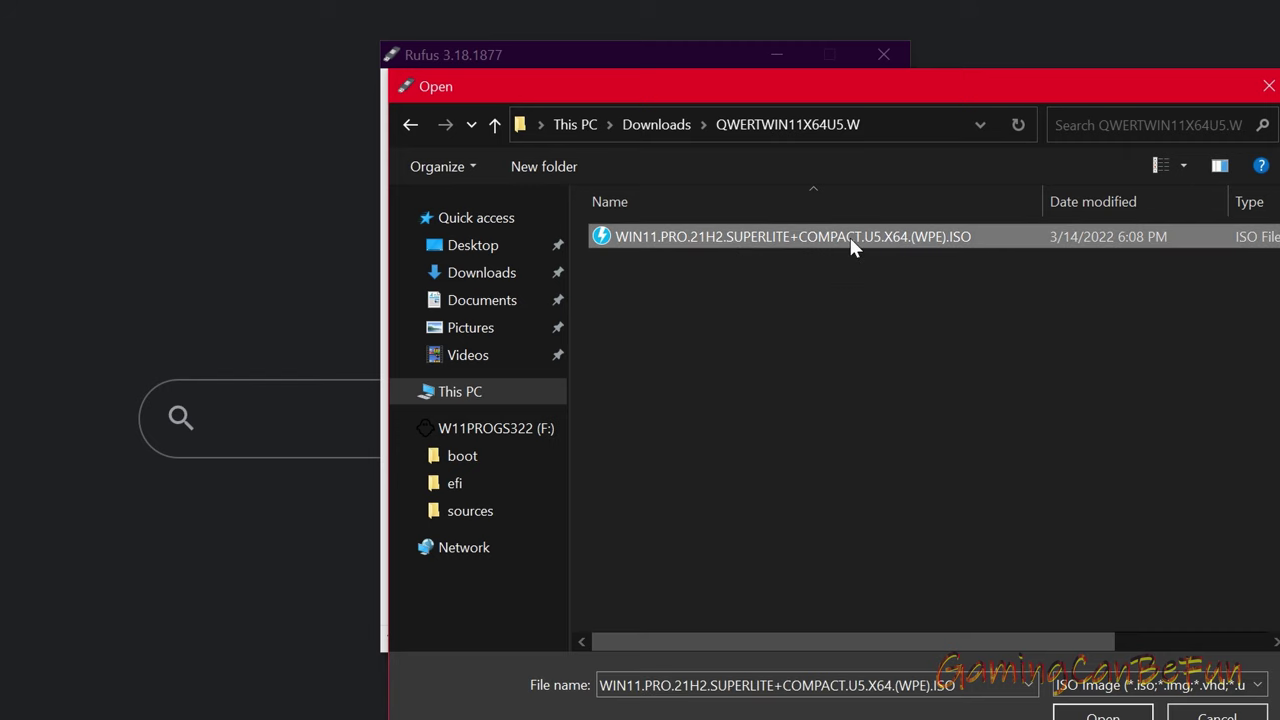
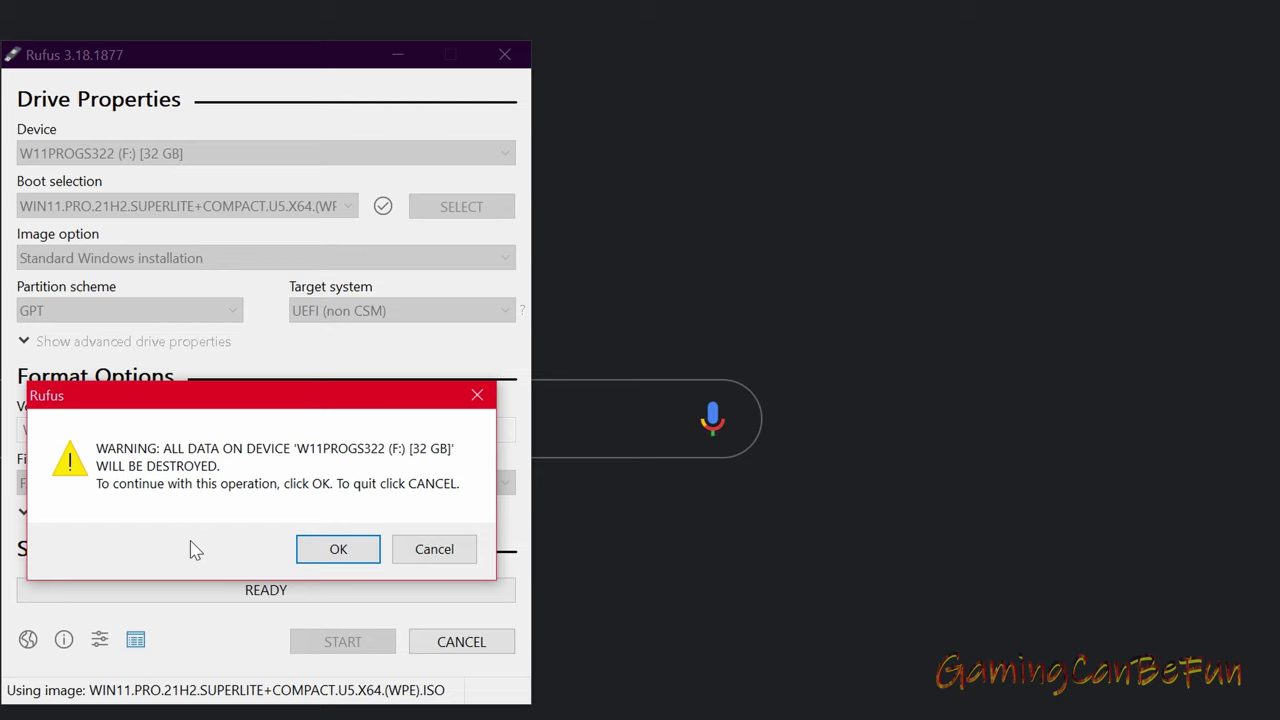
# Confirm erasing all data on W11PROGS322 (F:) so Rufus writes the Windows 11 image, and close Rufus once it is ready
pyautogui.click(340, 552)
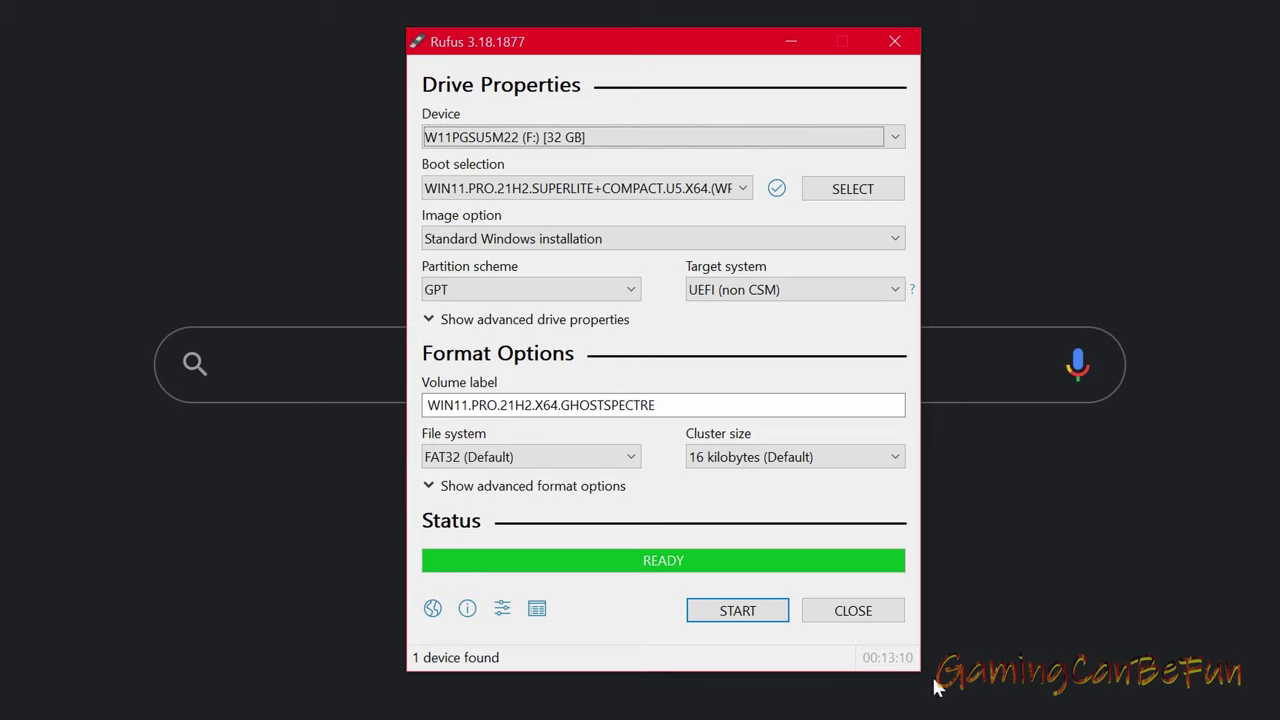
pyautogui.click(845, 615)
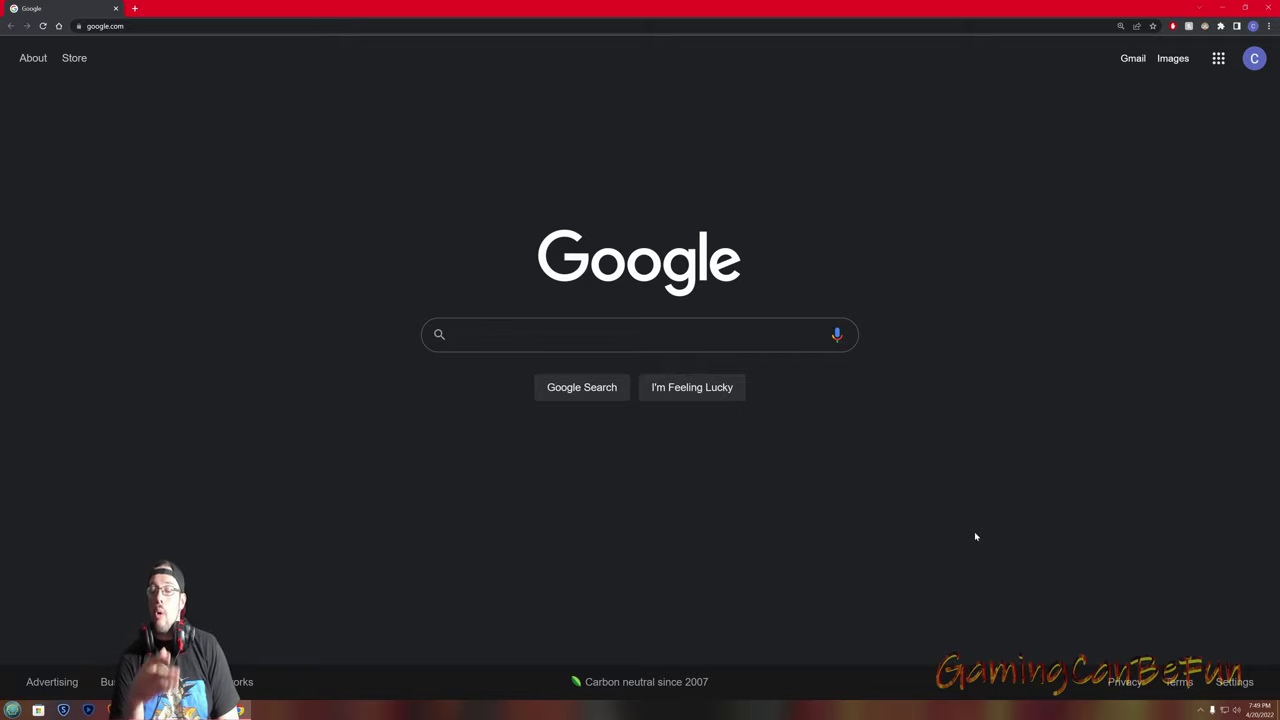
# Open the W11PGSU5M22 (F:) USB drive from This PC and create a folder named DRIVERS in its root
pyautogui.click(12, 709)
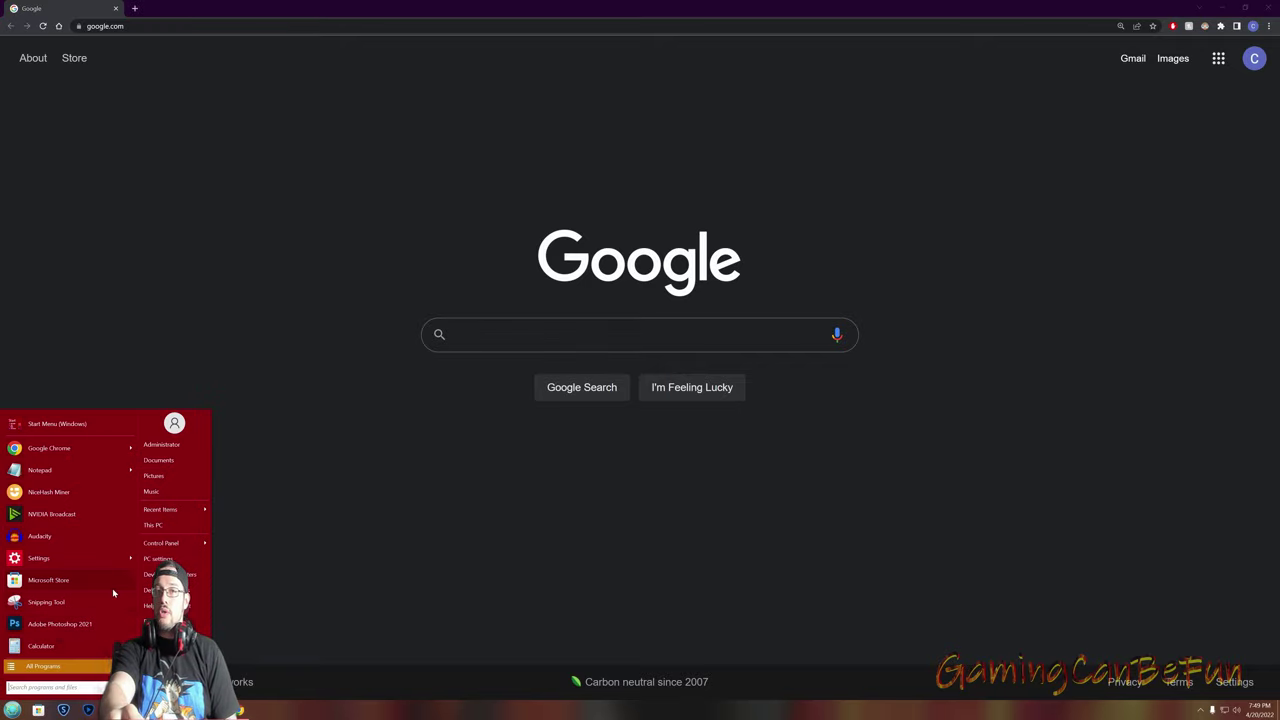
pyautogui.click(155, 525)
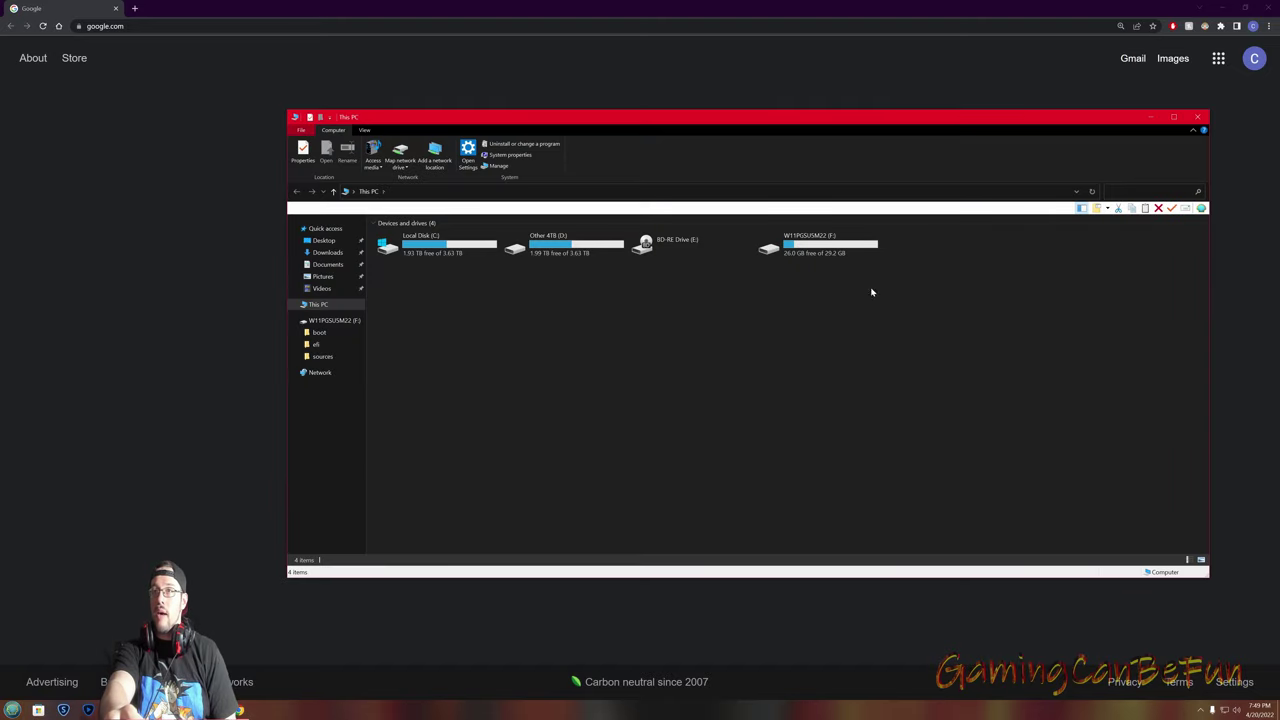
pyautogui.doubleClick(820, 245)
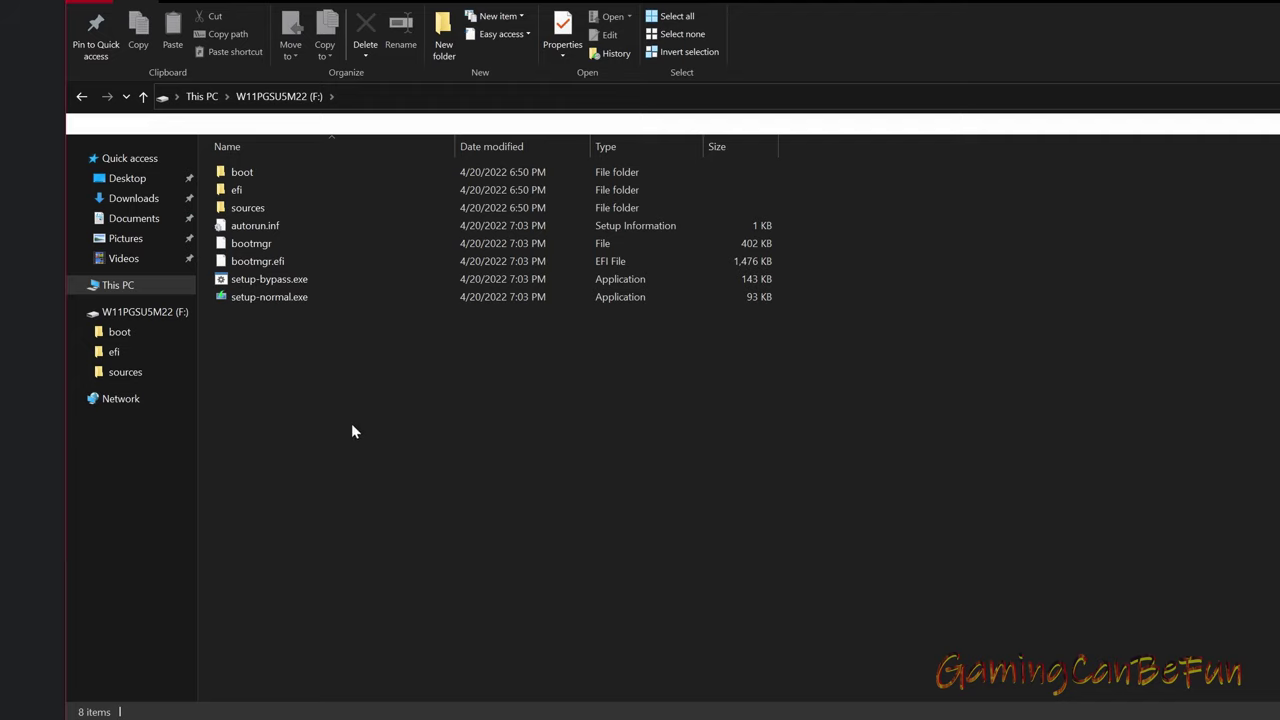
pyautogui.rightClick(351, 424)
pyautogui.moveTo(399, 633)
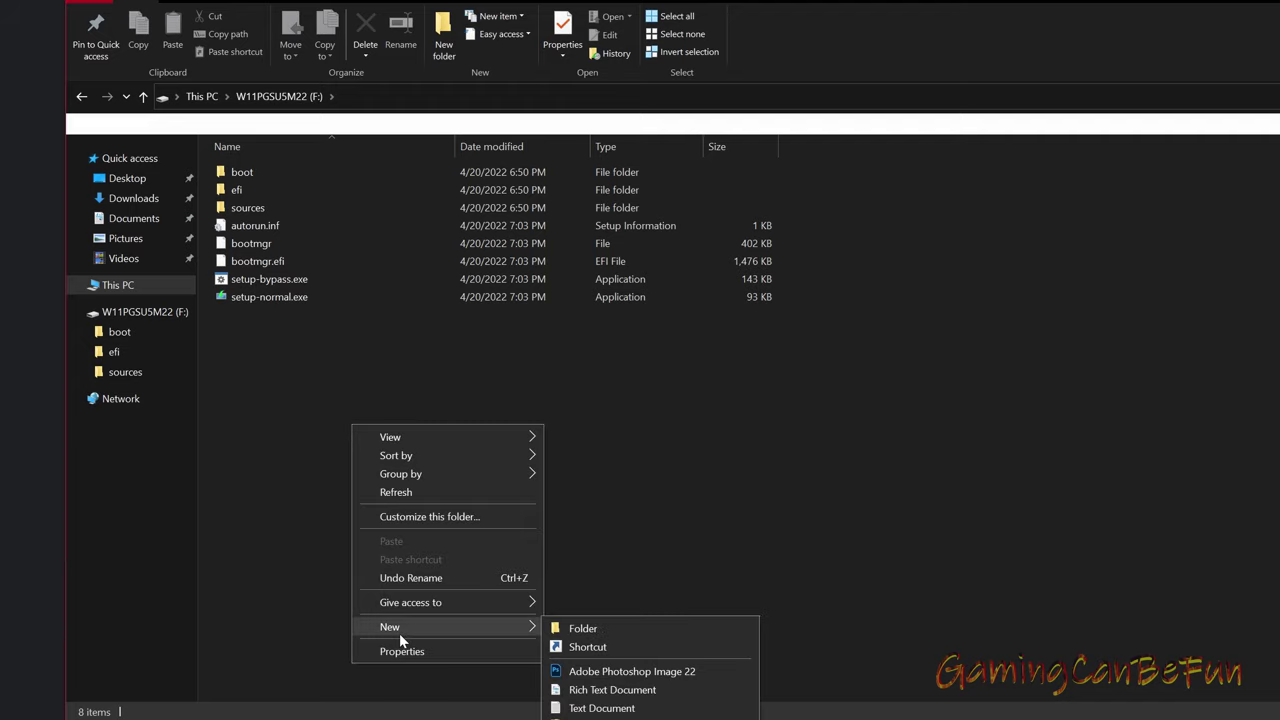
pyautogui.click(656, 631)
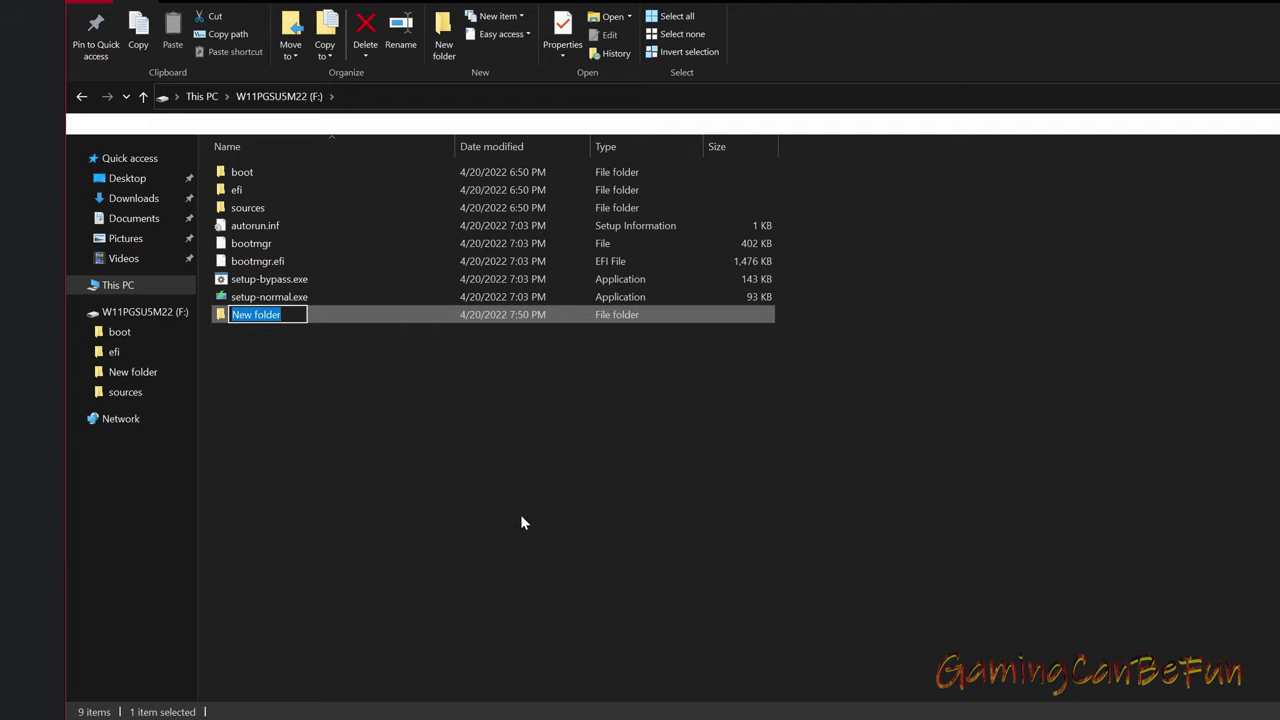
pyautogui.write('DRIVERS')
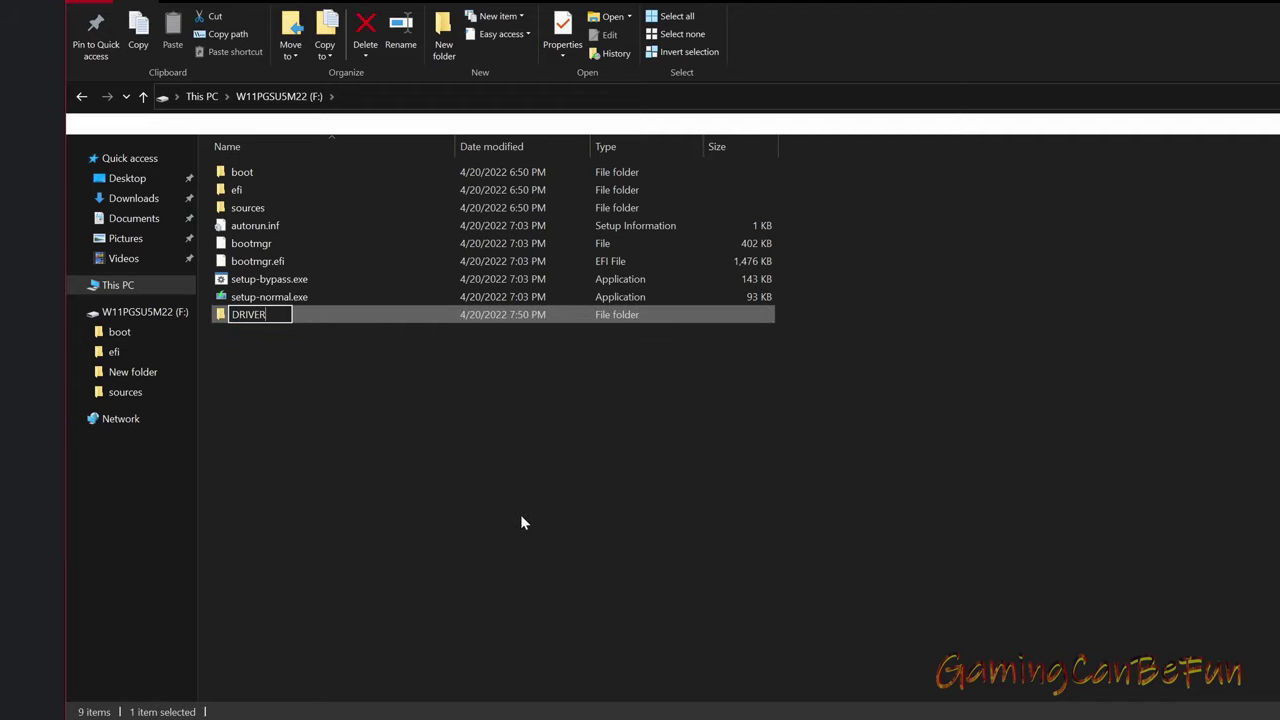
pyautogui.click(520, 522)
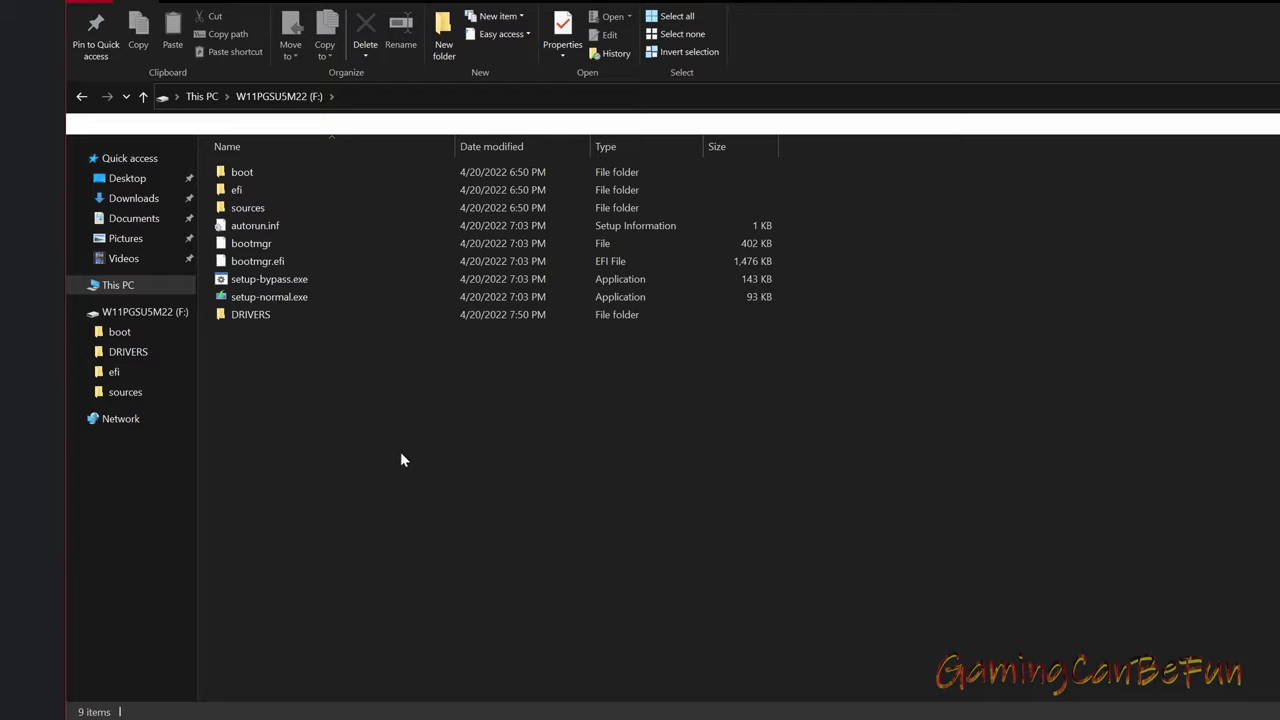
# Create a second folder named BIOS in the root of the USB drive and refresh the file list
pyautogui.rightClick(293, 382)
pyautogui.click(215, 409)
pyautogui.rightClick(280, 412)
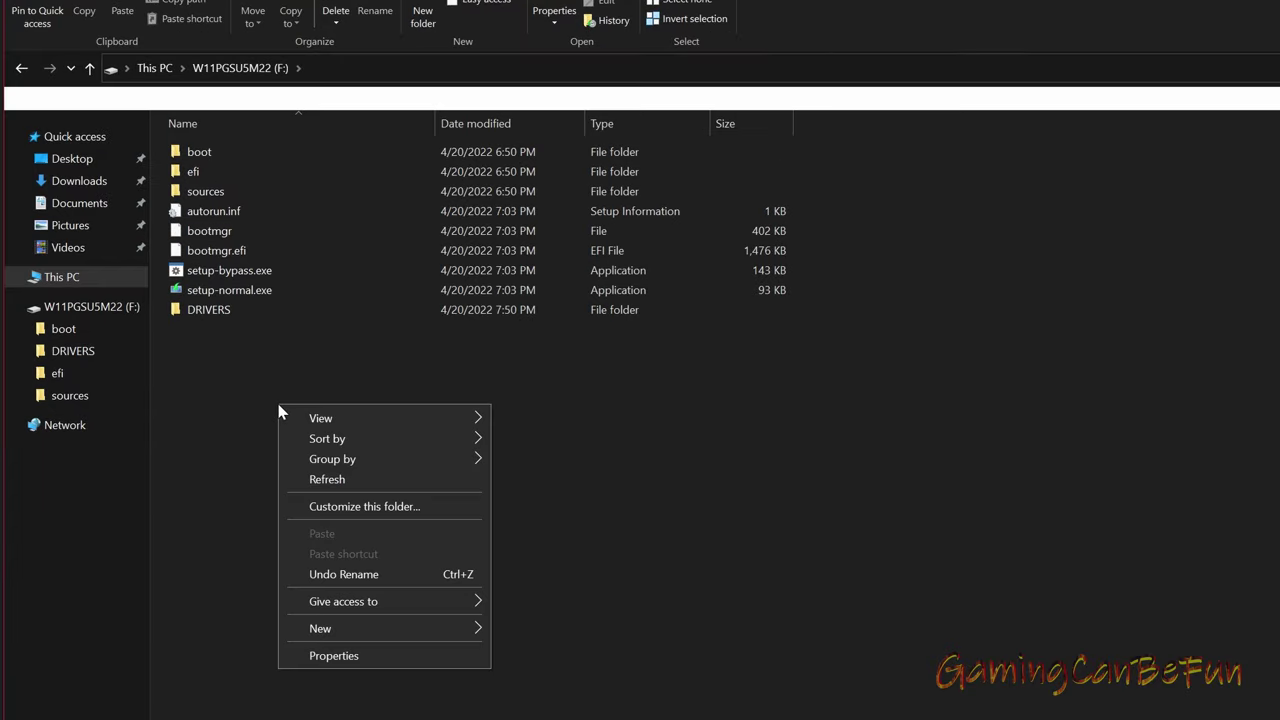
pyautogui.moveTo(442, 635)
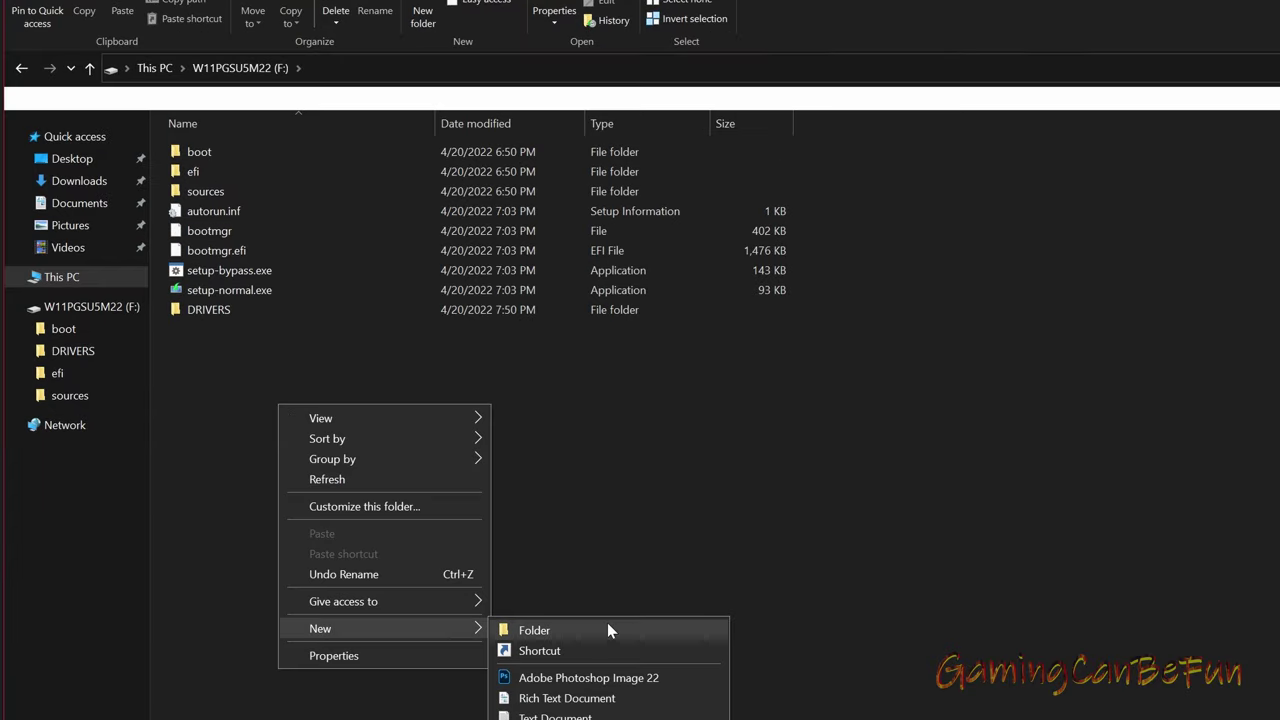
pyautogui.click(607, 622)
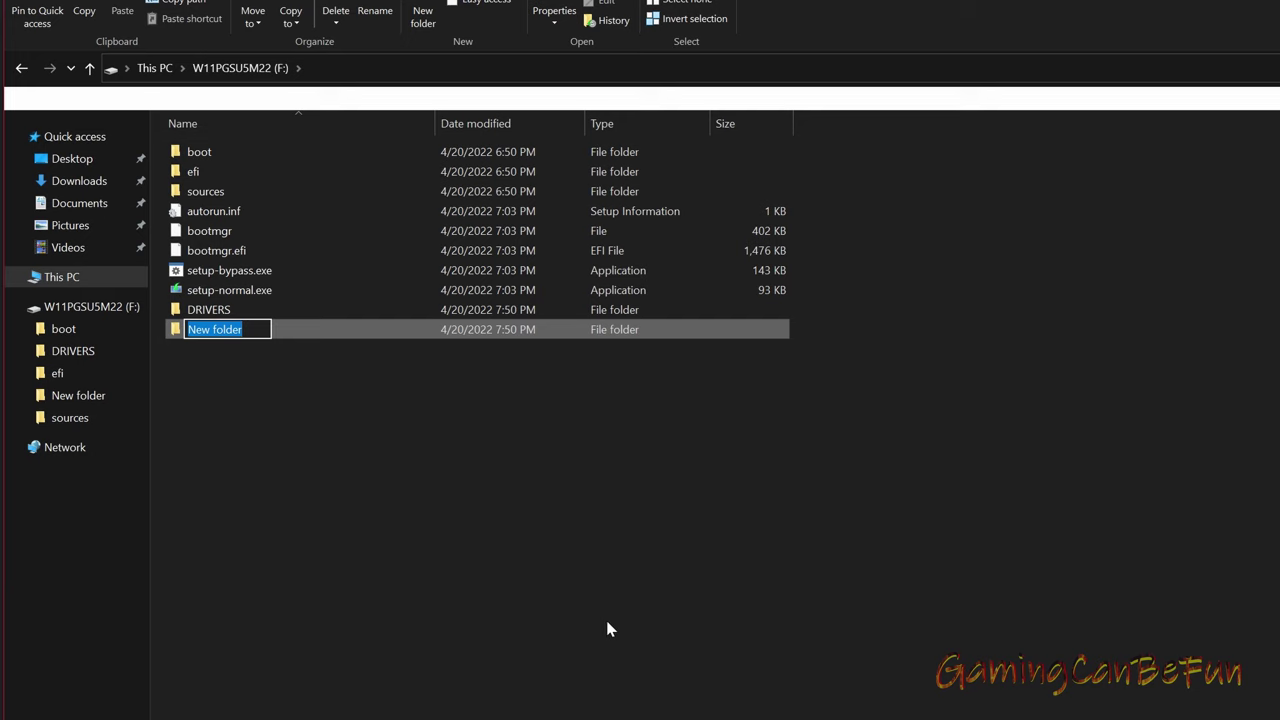
pyautogui.write('BIOS')
pyautogui.click(275, 496)
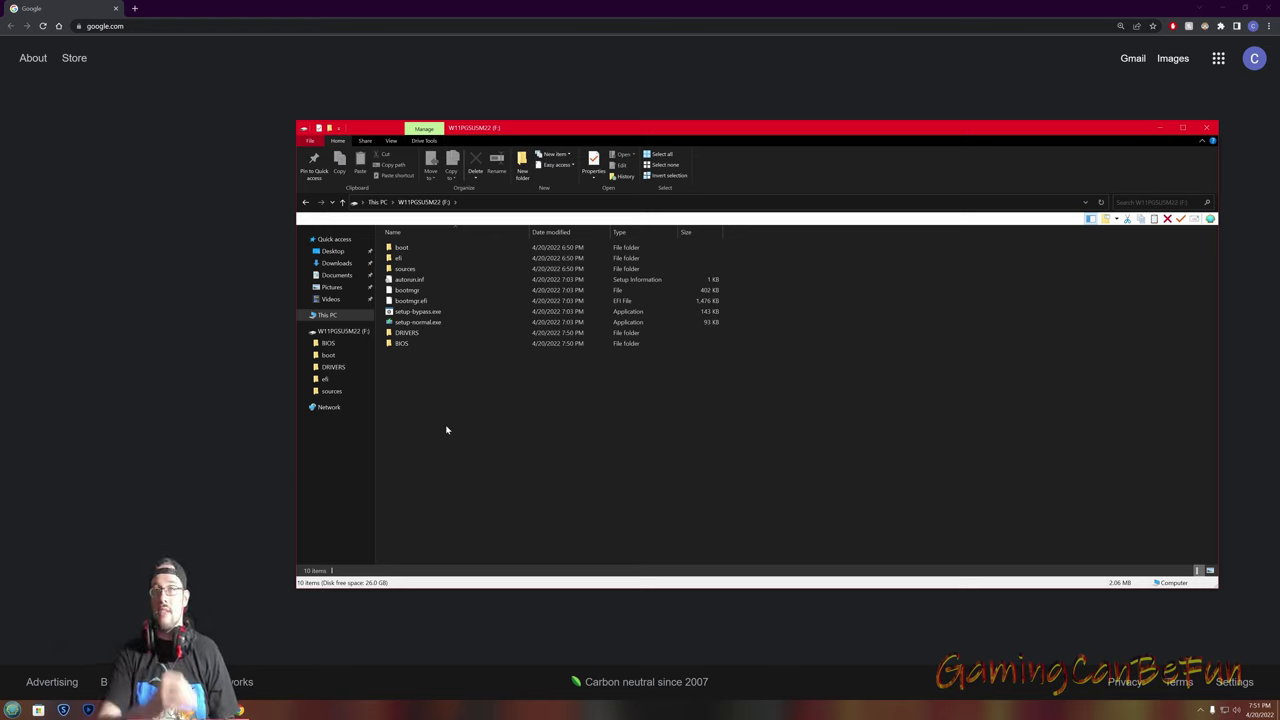
pyautogui.click(1101, 202)
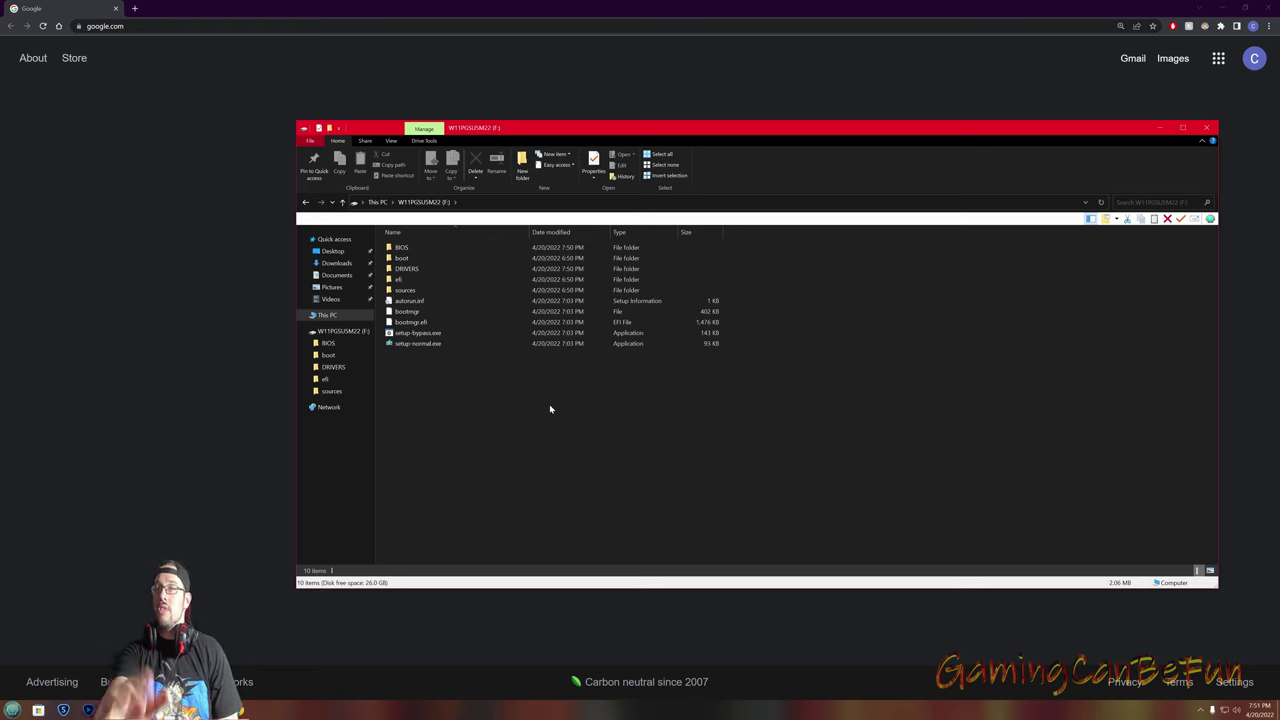
# Review the USB drive's contents by selecting everything except BIOS and DRIVERS, clear the selection, and return to the Google page
pyautogui.moveTo(456, 398); pyautogui.dragTo(420, 248)
pyautogui.click(506, 466)
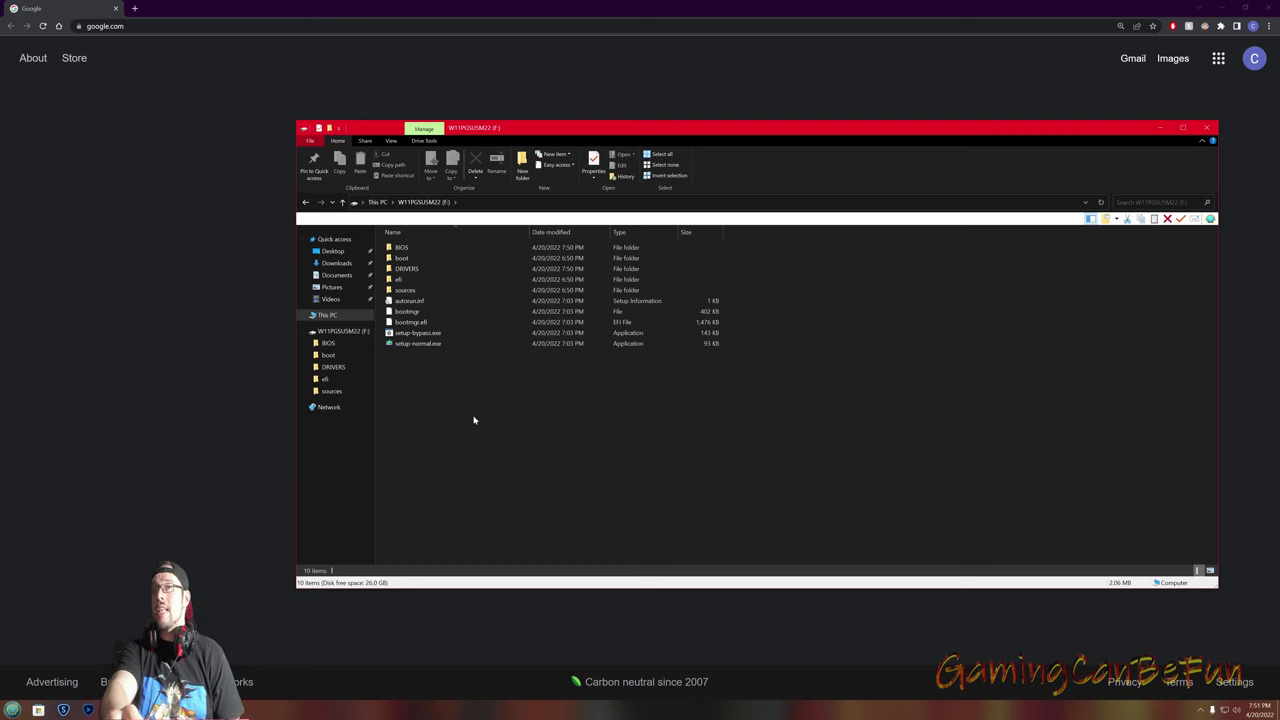
pyautogui.click(399, 270)
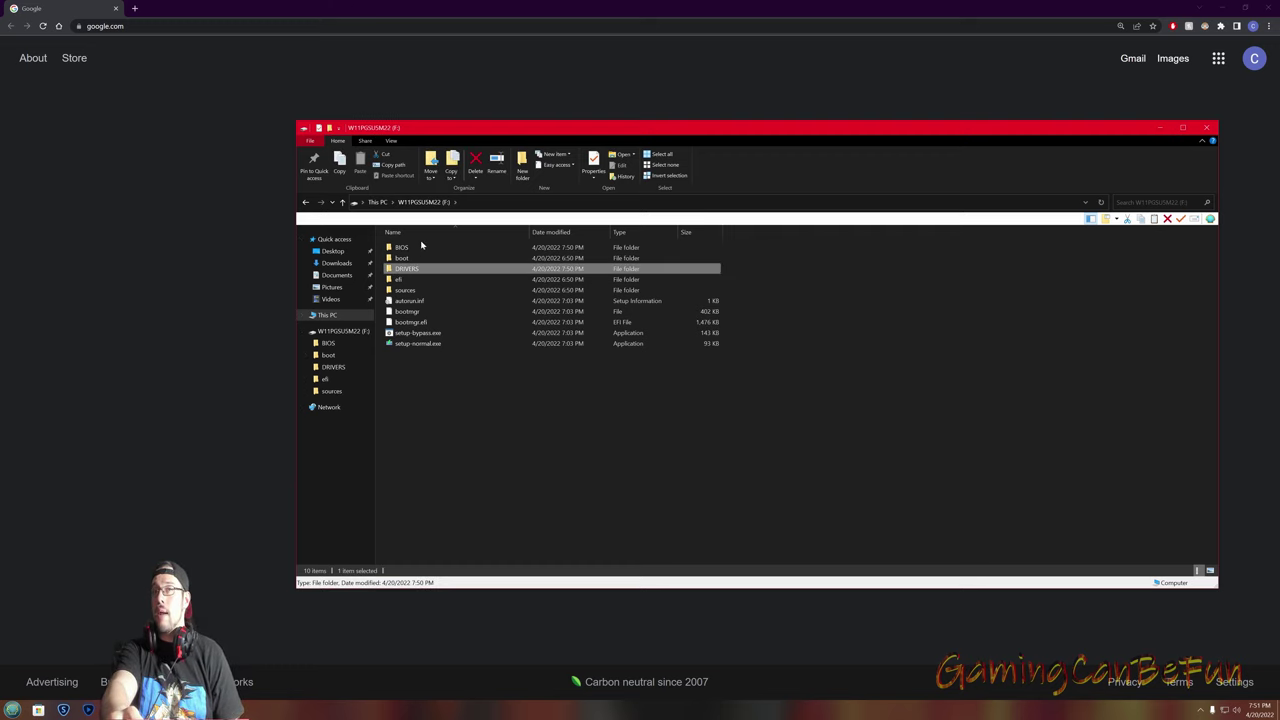
pyautogui.click(421, 249)
pyautogui.click(489, 438)
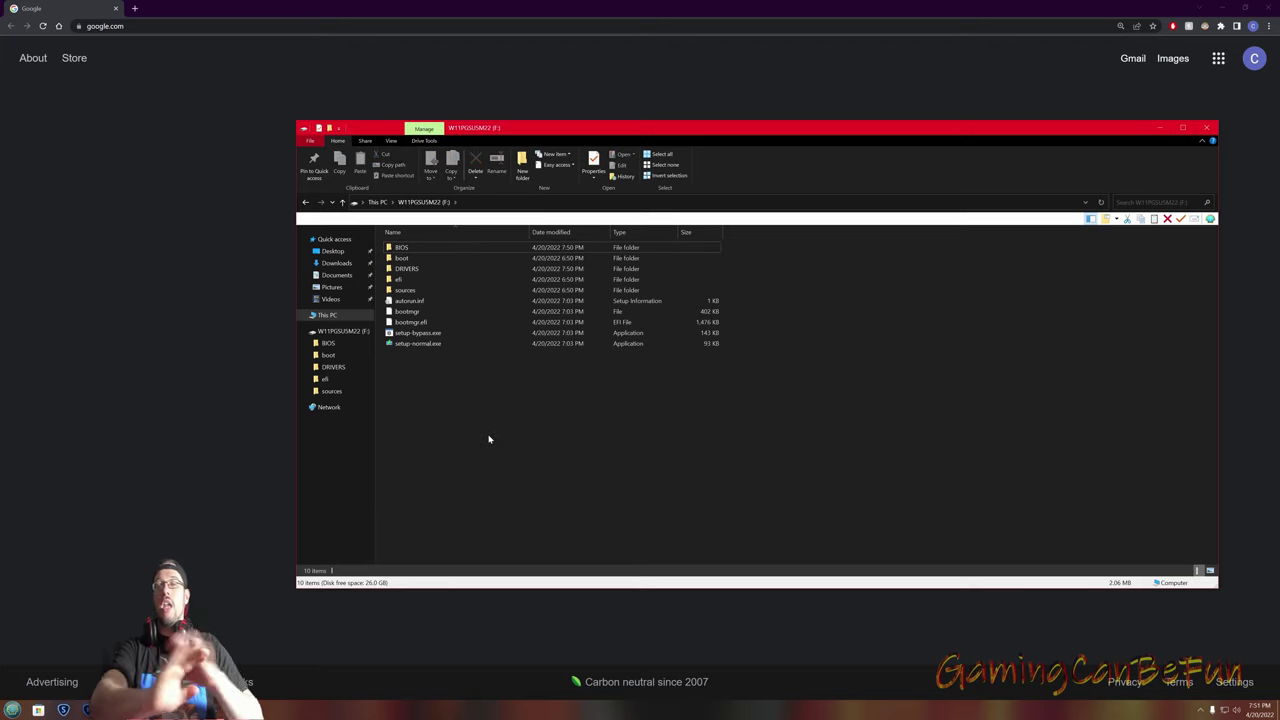
pyautogui.moveTo(450, 512); pyautogui.dragTo(431, 236)
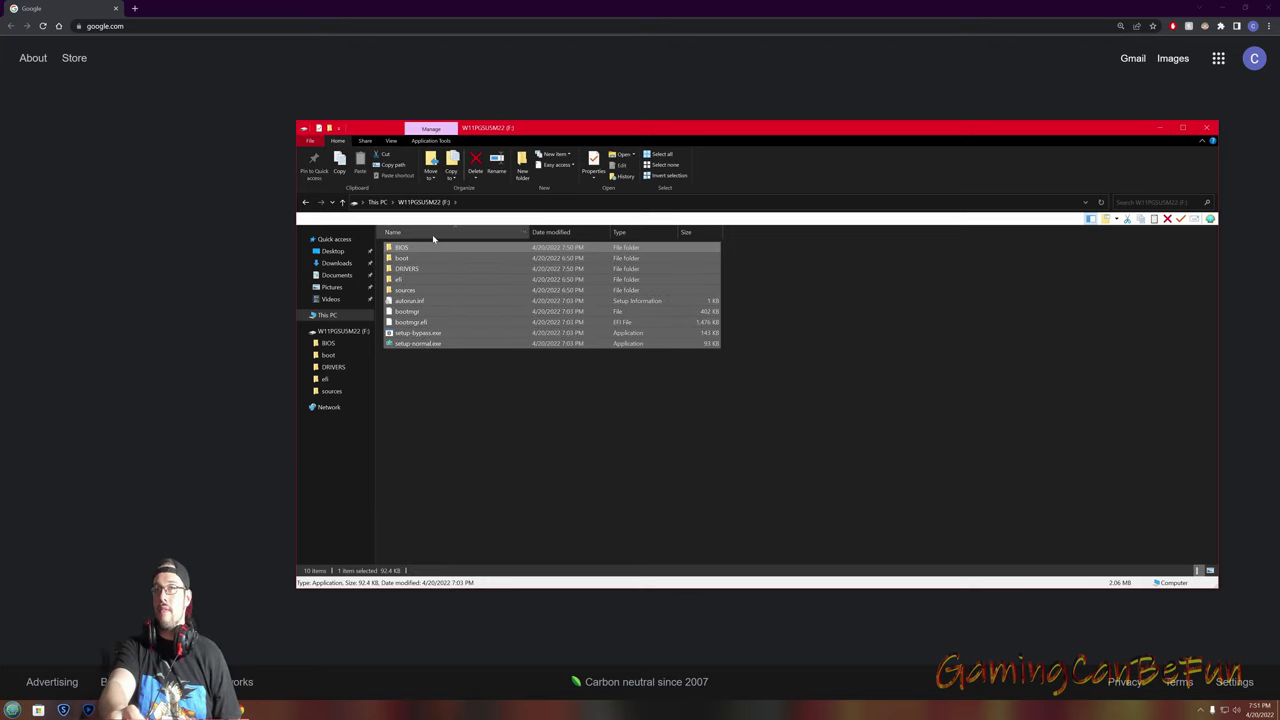
pyautogui.keyDown('ctrl'); pyautogui.click(430, 249); pyautogui.keyUp('ctrl')
pyautogui.keyDown('ctrl'); pyautogui.click(441, 269); pyautogui.keyUp('ctrl')
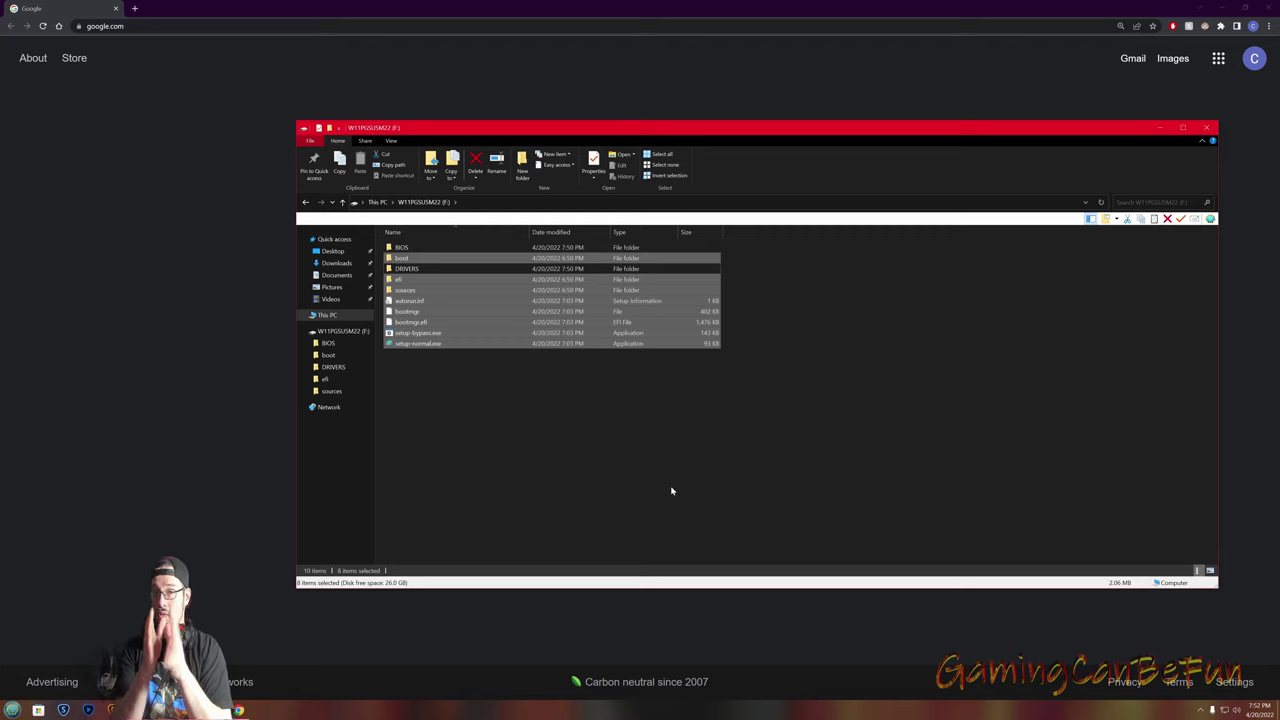
pyautogui.click(657, 420)
pyautogui.click(131, 195)
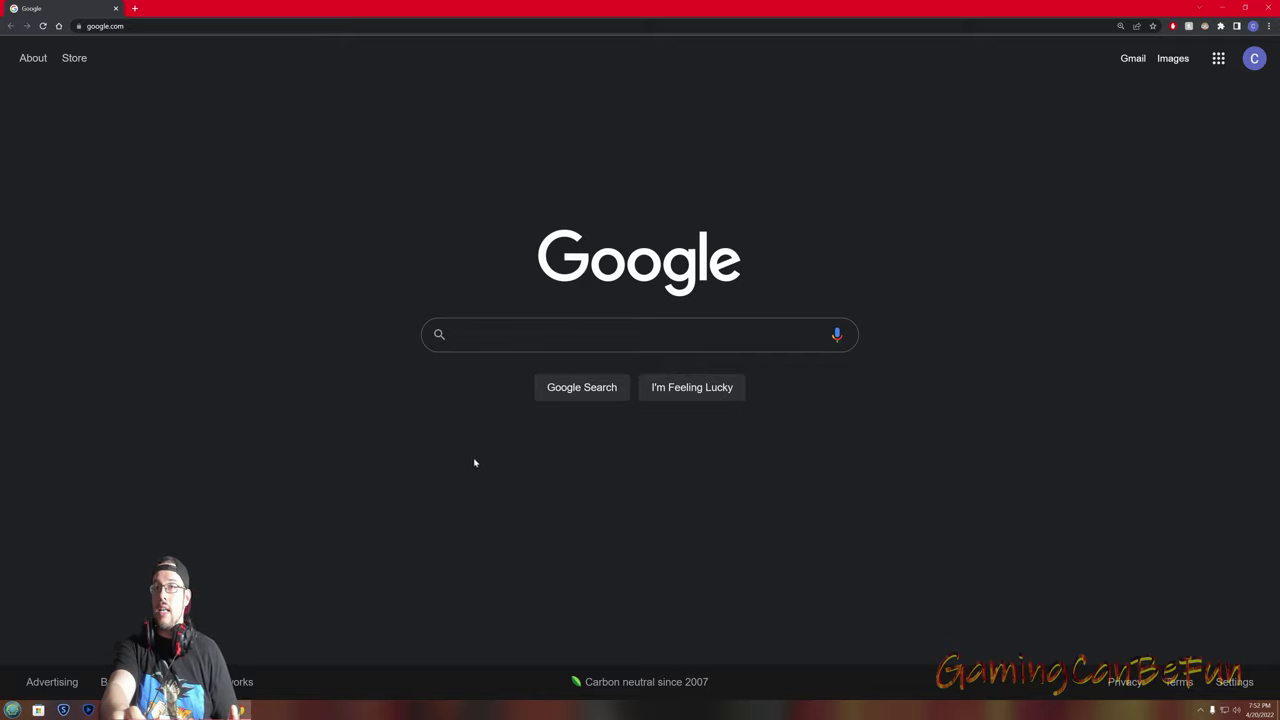
# Search Google for "msi x570s edge max wifi"
pyautogui.click(520, 335)
pyautogui.write('MSI X570-')
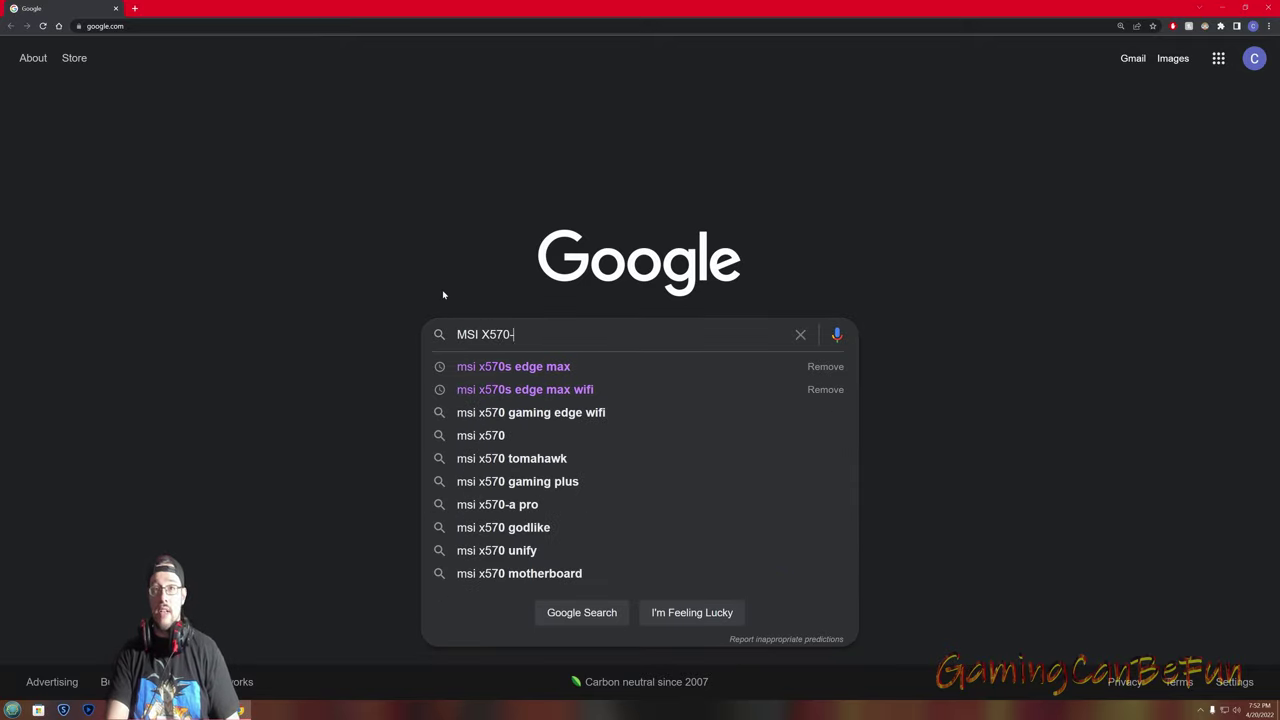
pyautogui.press('BackSpace')
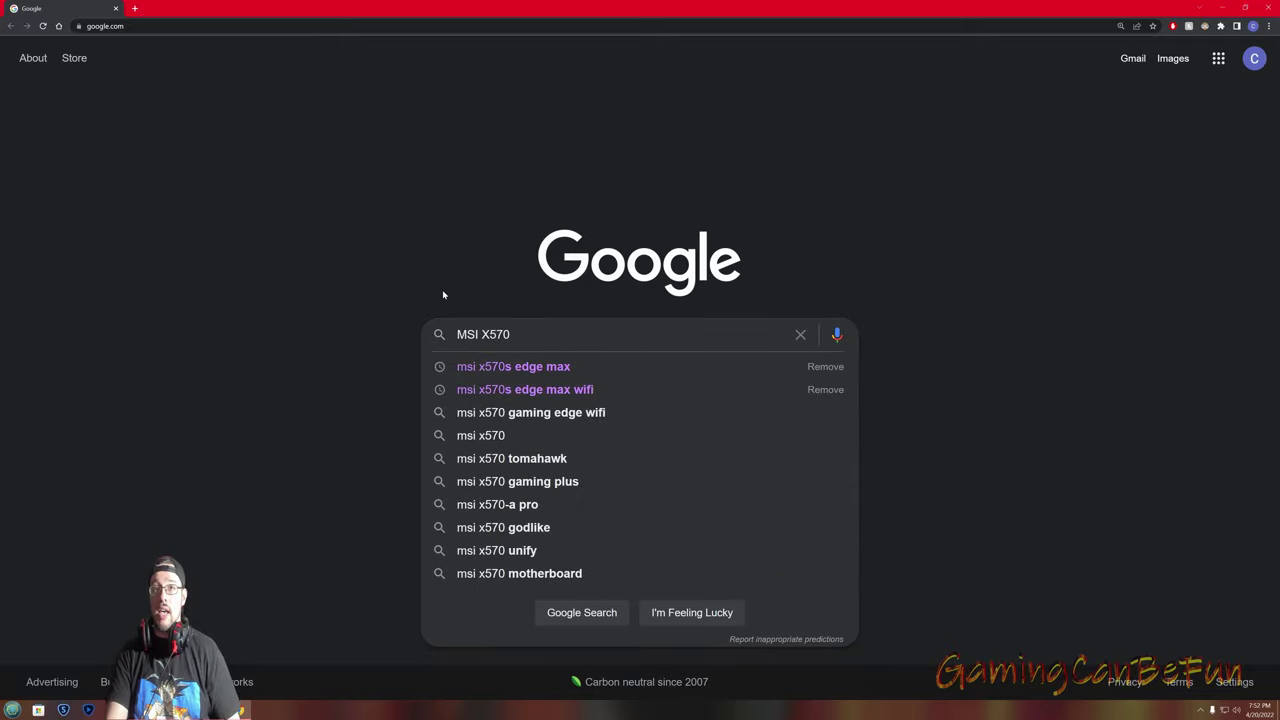
pyautogui.write('S')
pyautogui.press('Down')
pyautogui.press('Down')
pyautogui.press('Return')
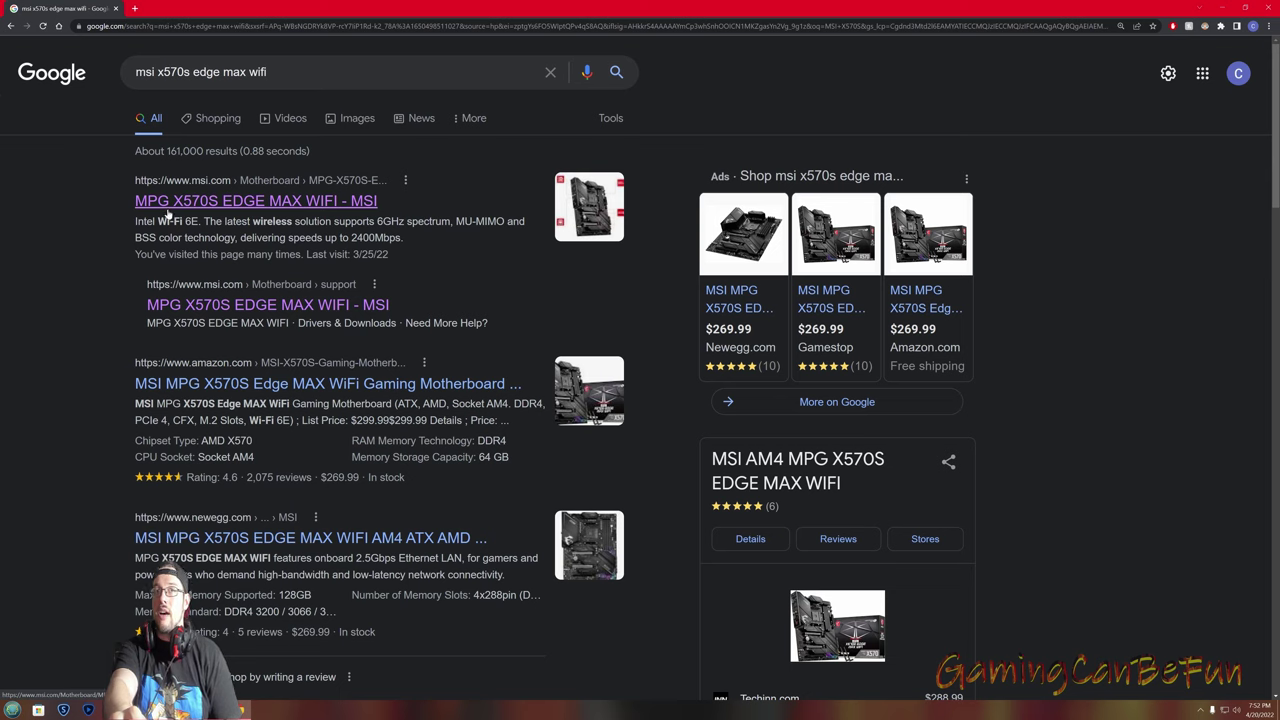
# Open the MPG X570S EDGE MAX WIFI page on msi.com and go to the BIOS downloads in its support section
pyautogui.click(222, 204)
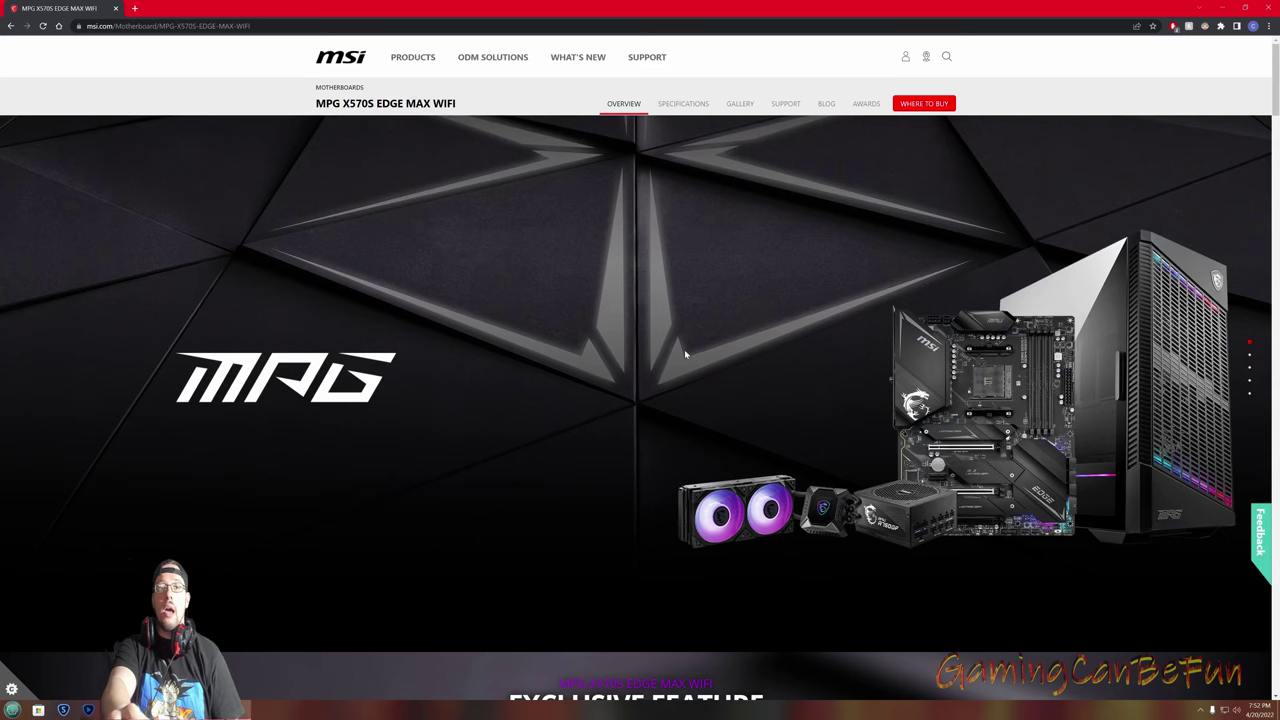
pyautogui.click(786, 103)
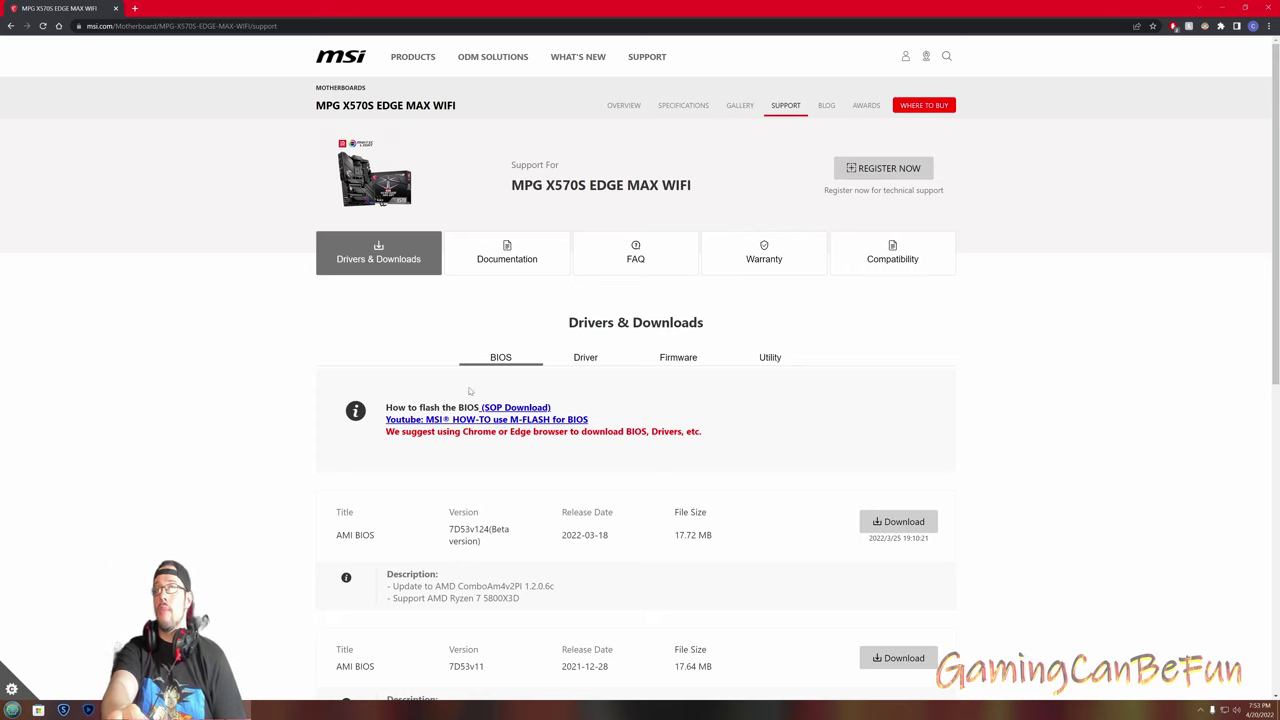
pyautogui.scroll(-1, 417, 333)
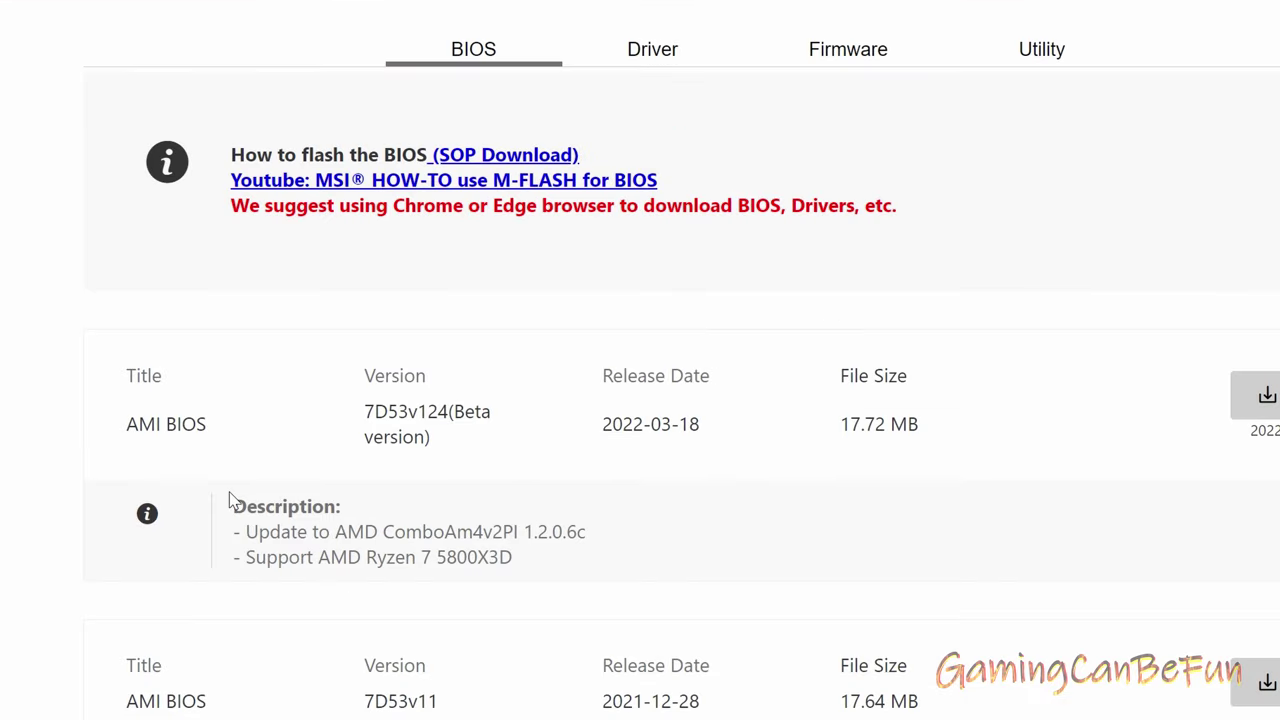
# Download the AMI BIOS version 7D53v124 (Beta version) as 7D53v124.zip into the BIOS folder on W11PGSU5M22 (F:)
pyautogui.click(1267, 395)
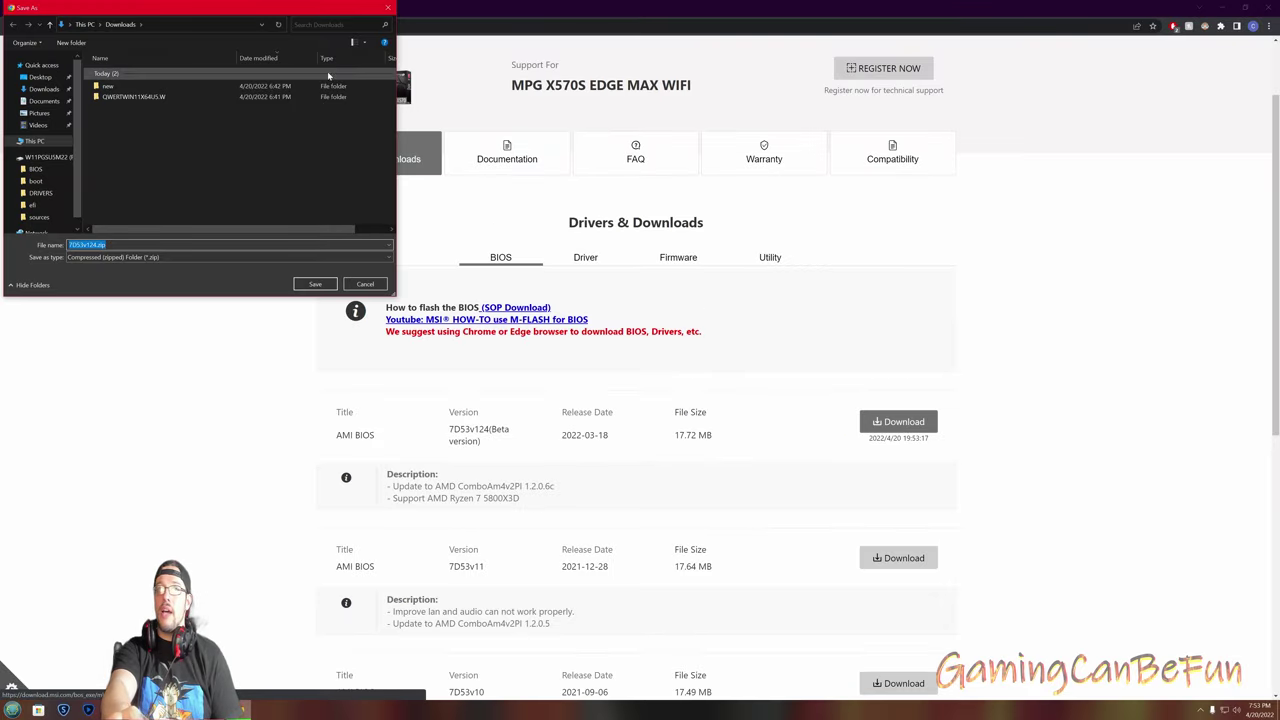
pyautogui.moveTo(228, 7); pyautogui.dragTo(654, 121)
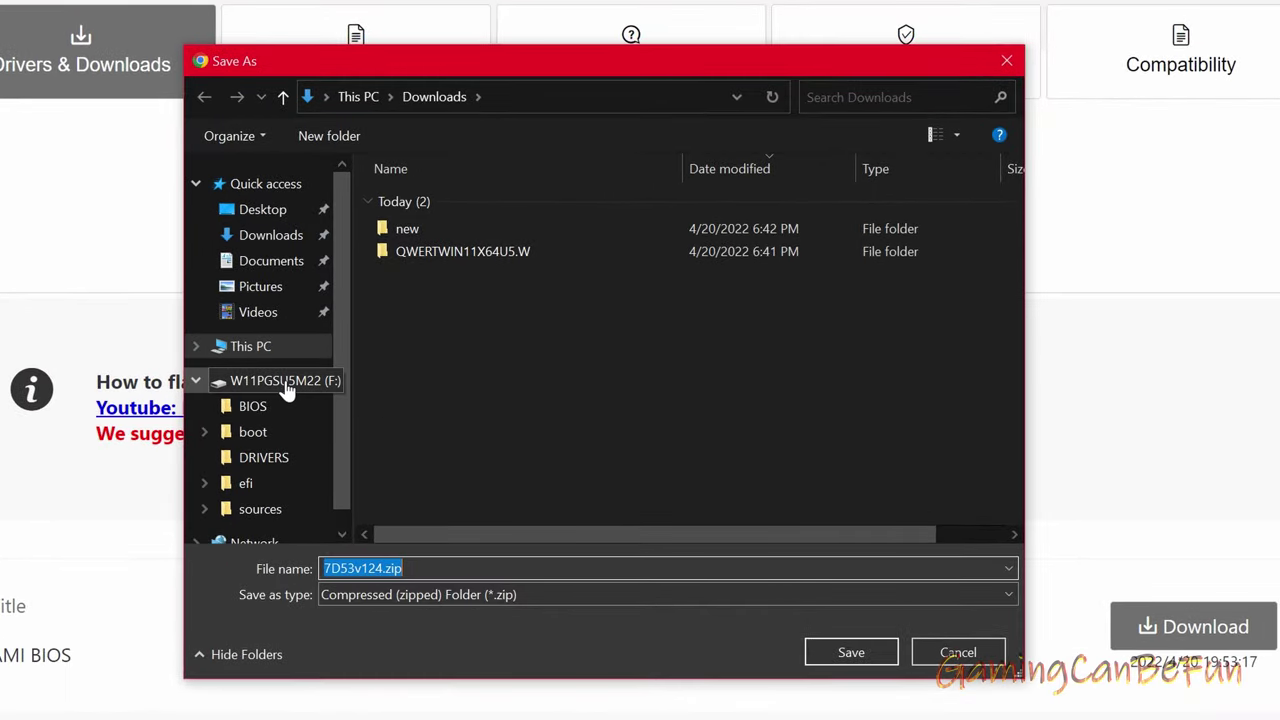
pyautogui.click(287, 388)
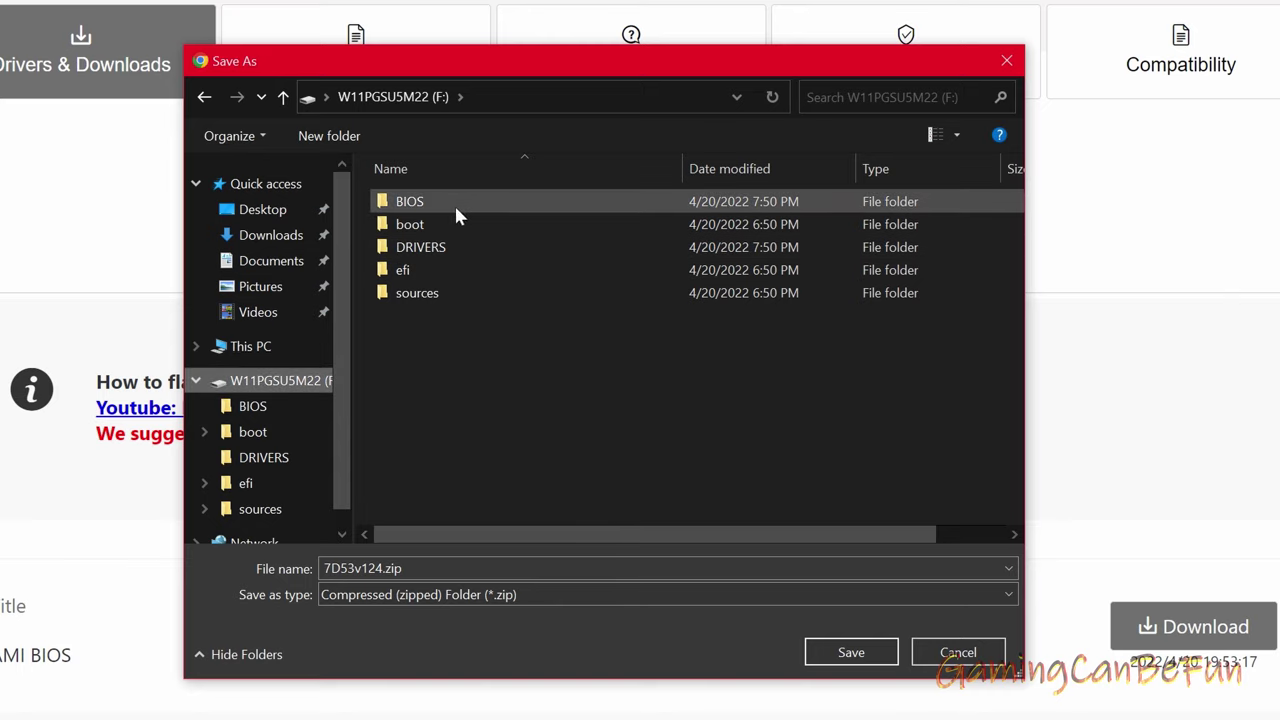
pyautogui.doubleClick(455, 205)
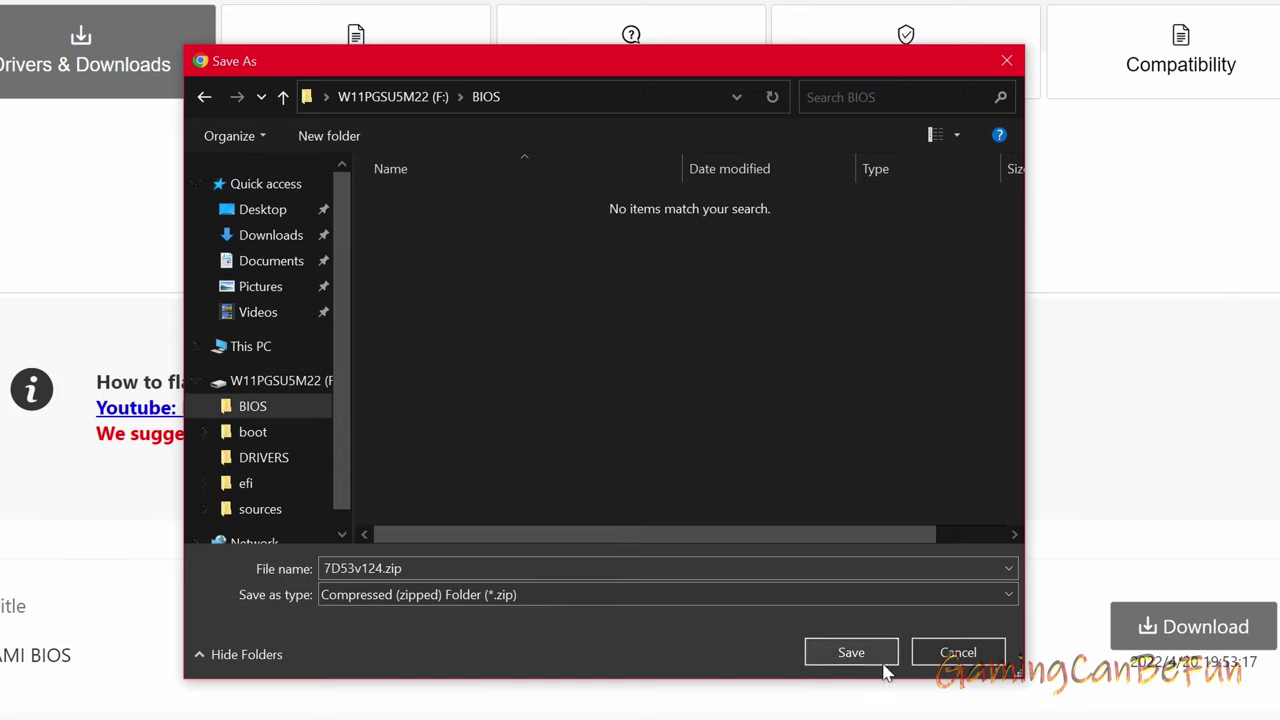
pyautogui.click(851, 653)
# Open the BIOS folder of the USB drive W11PGSU5M22 (F:) in a new File Explorer window and bring the window fully into view
pyautogui.press('super+e')
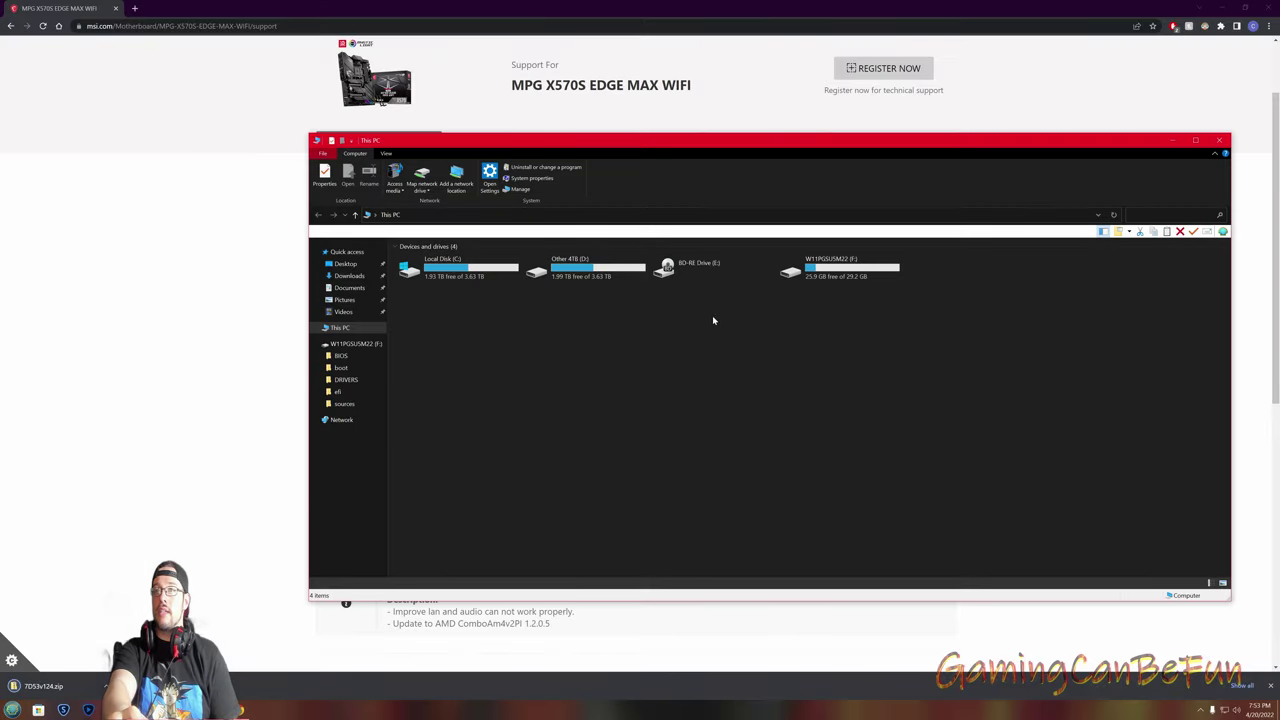
pyautogui.doubleClick(872, 274)
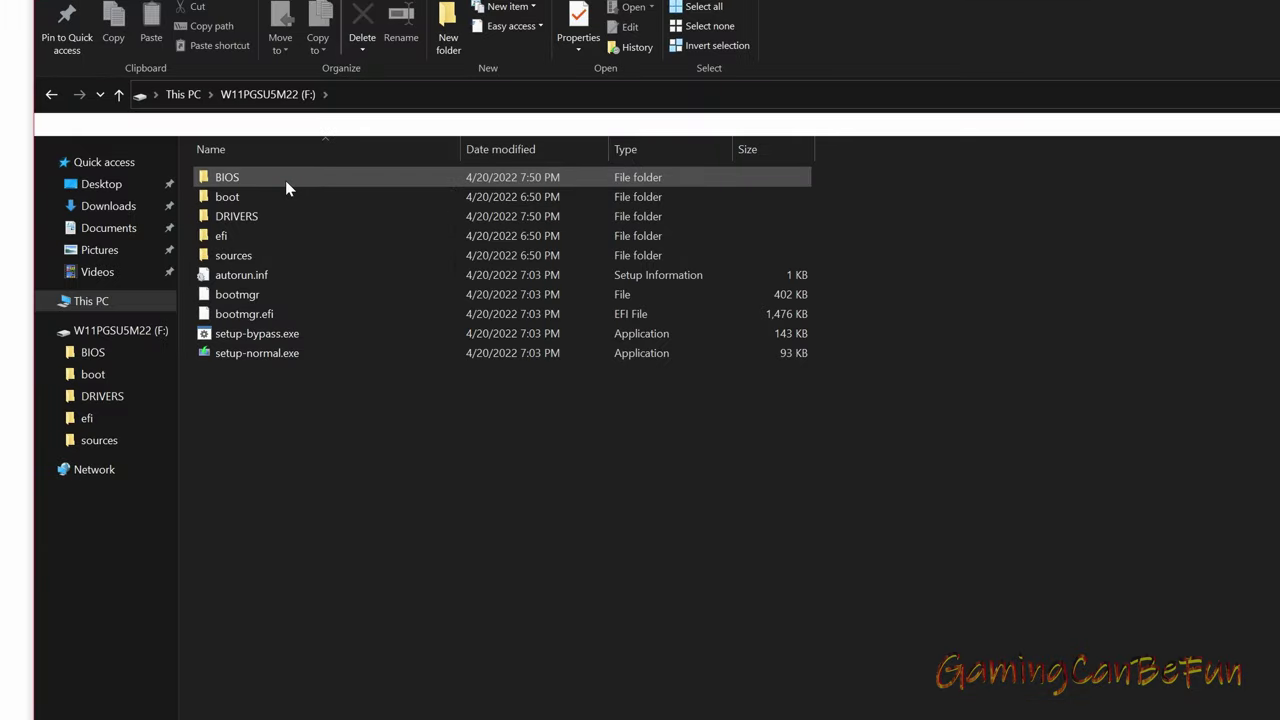
pyautogui.doubleClick(285, 180)
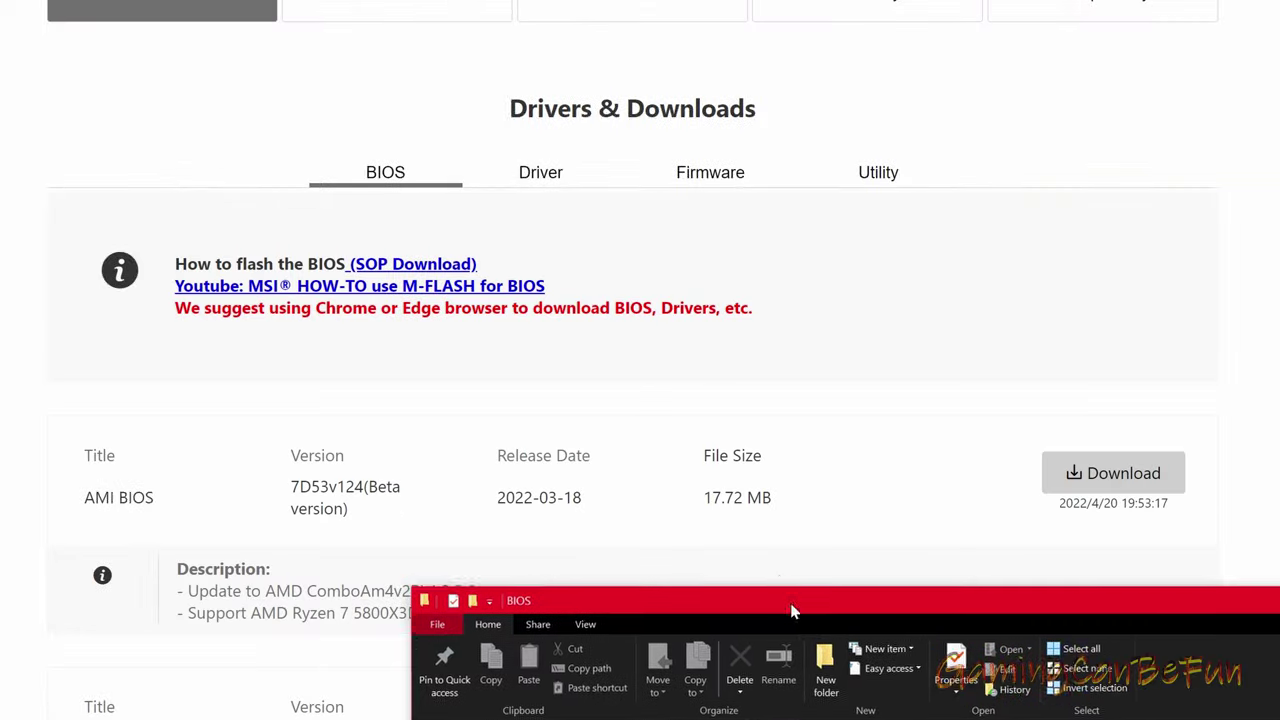
pyautogui.moveTo(794, 605); pyautogui.dragTo(486, 87)
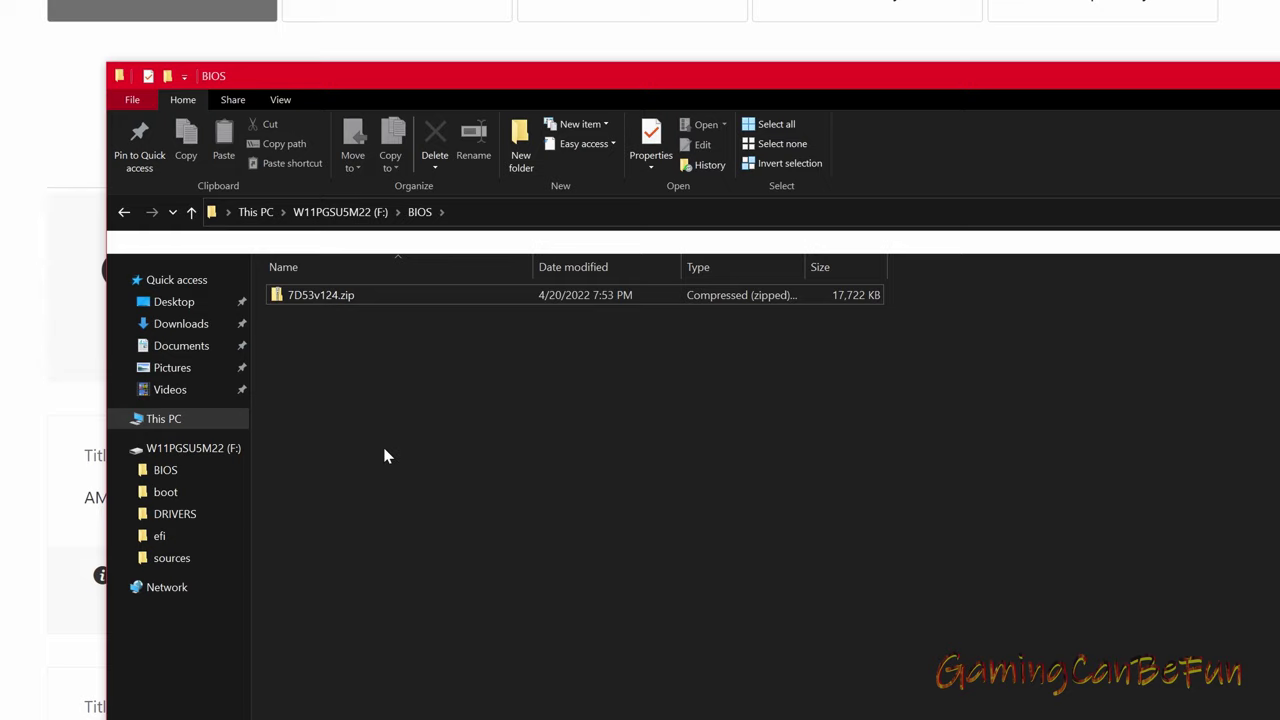
# Extract 7D53v124.zip with 7-Zip into a 7D53v124 subfolder of F:\BIOS
pyautogui.rightClick(337, 301)
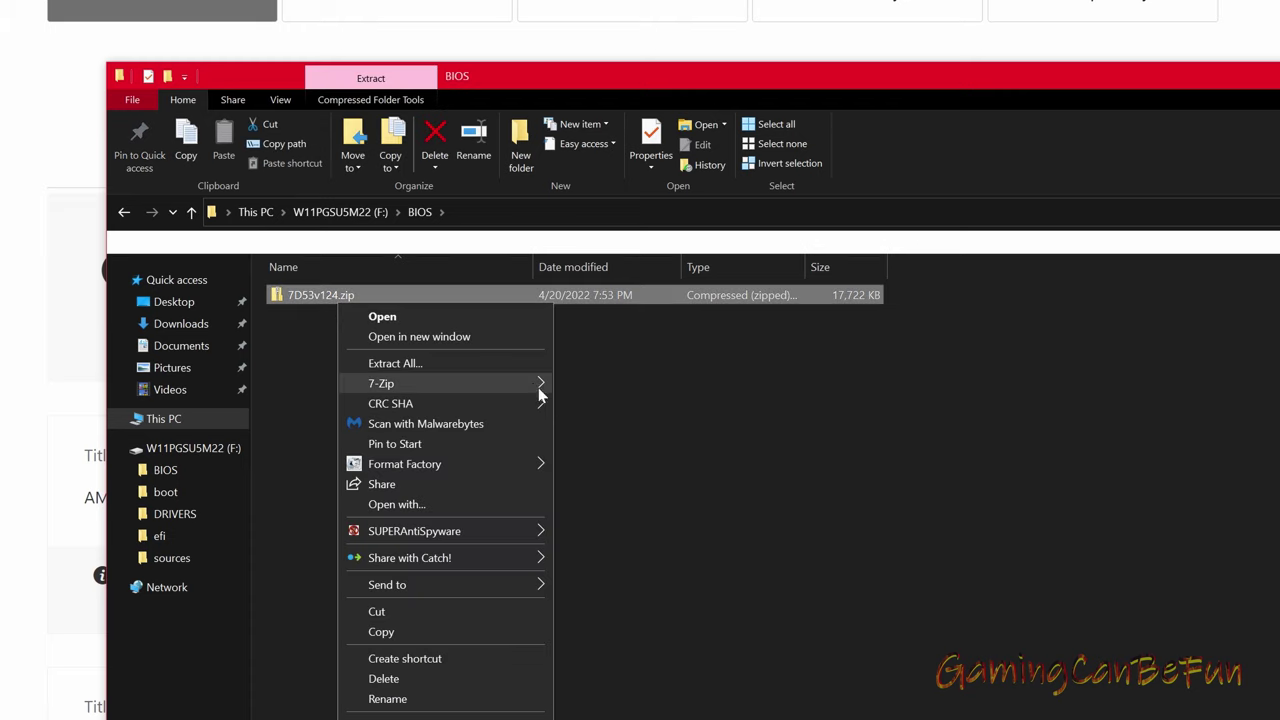
pyautogui.moveTo(538, 390)
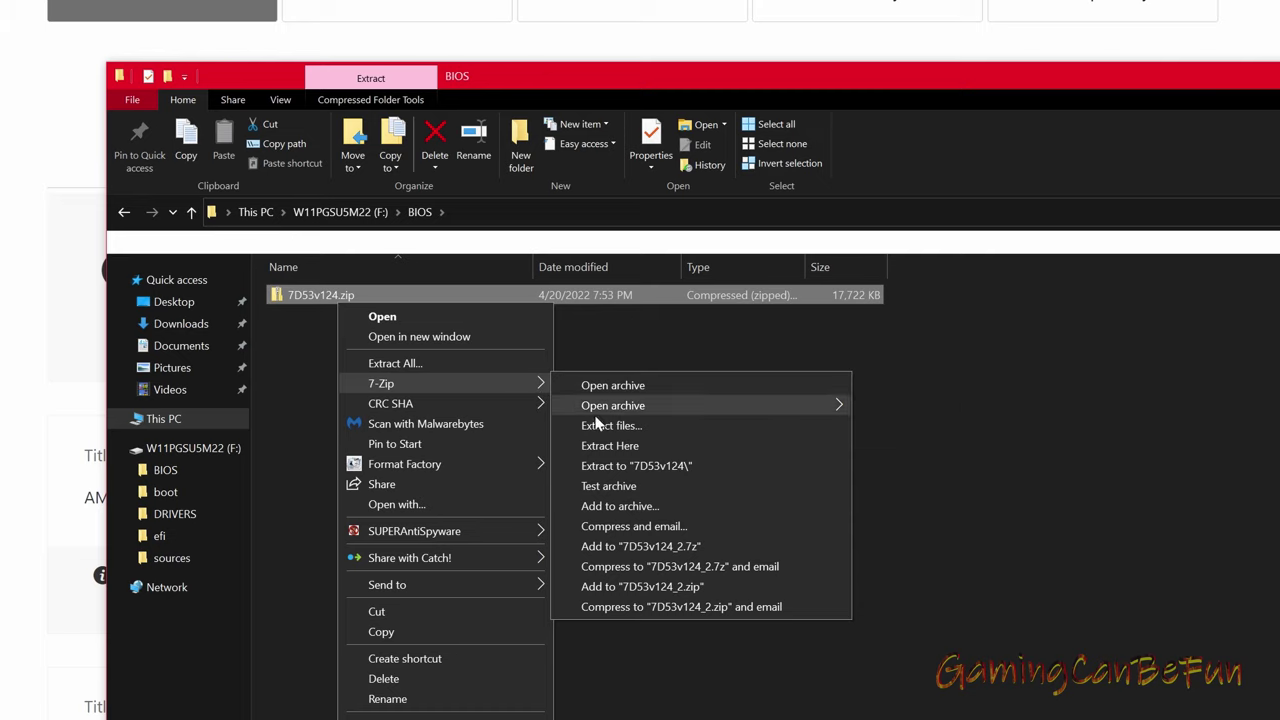
pyautogui.click(639, 425)
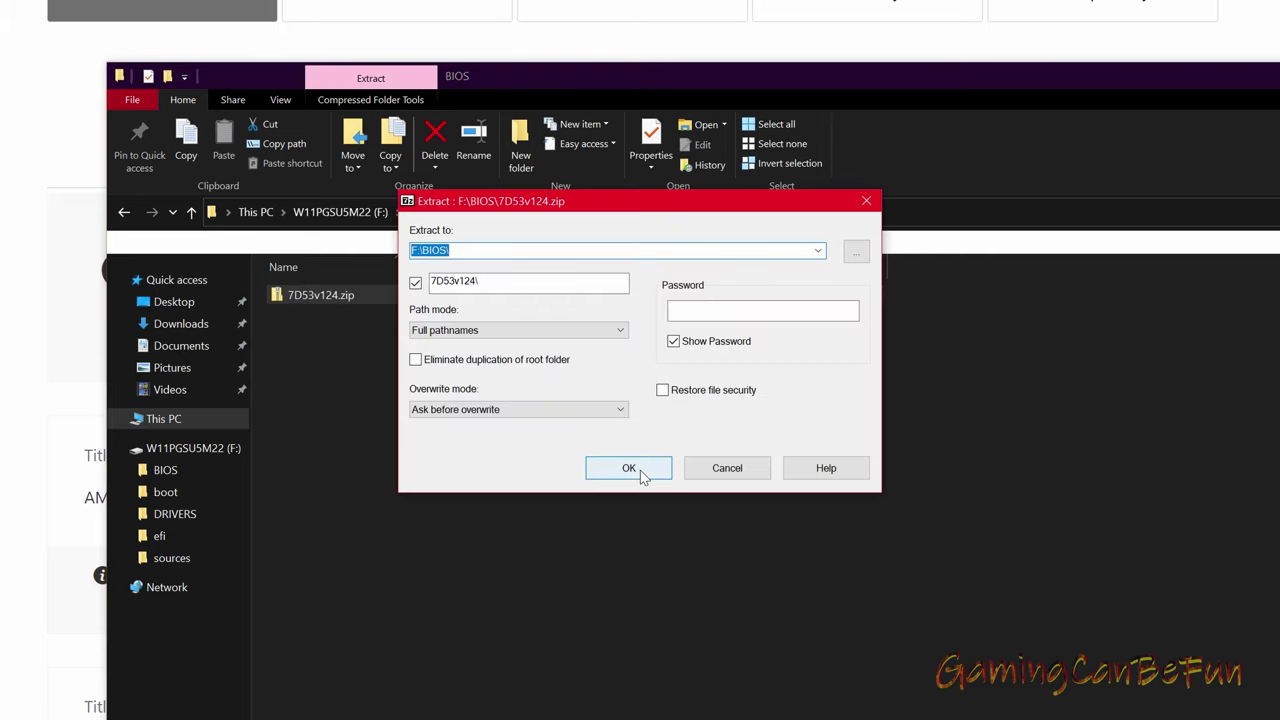
pyautogui.click(640, 470)
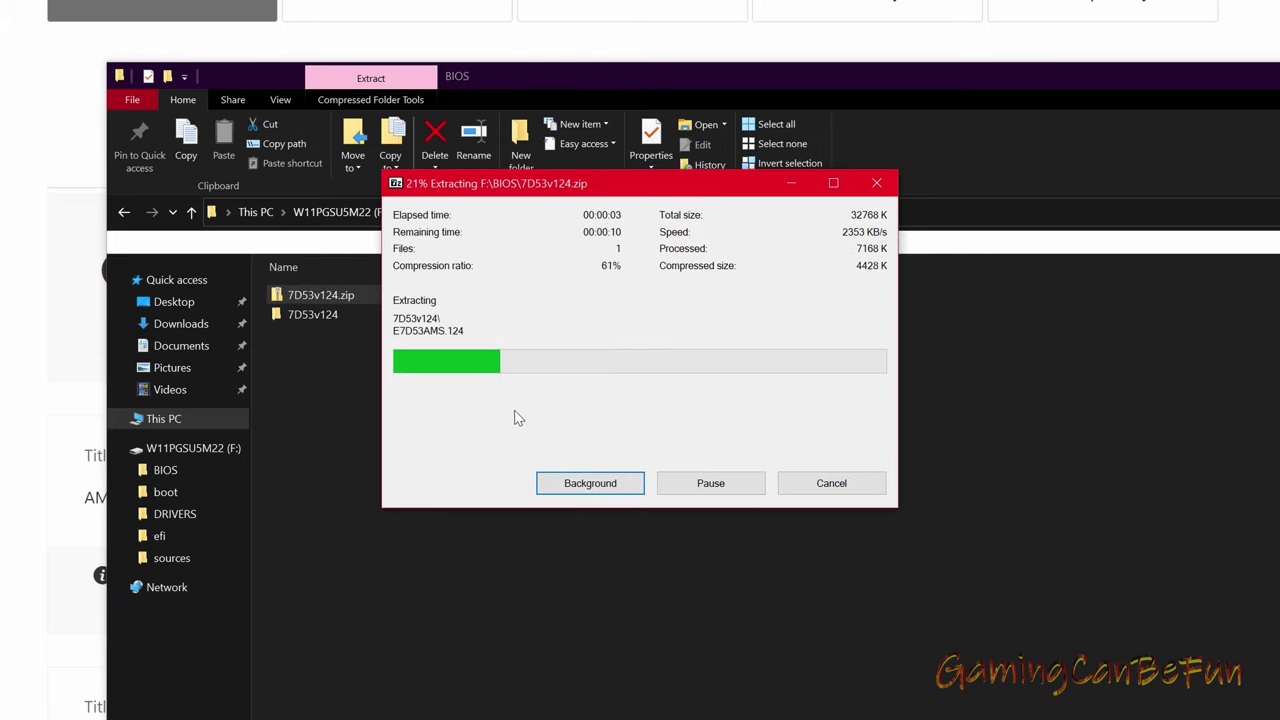
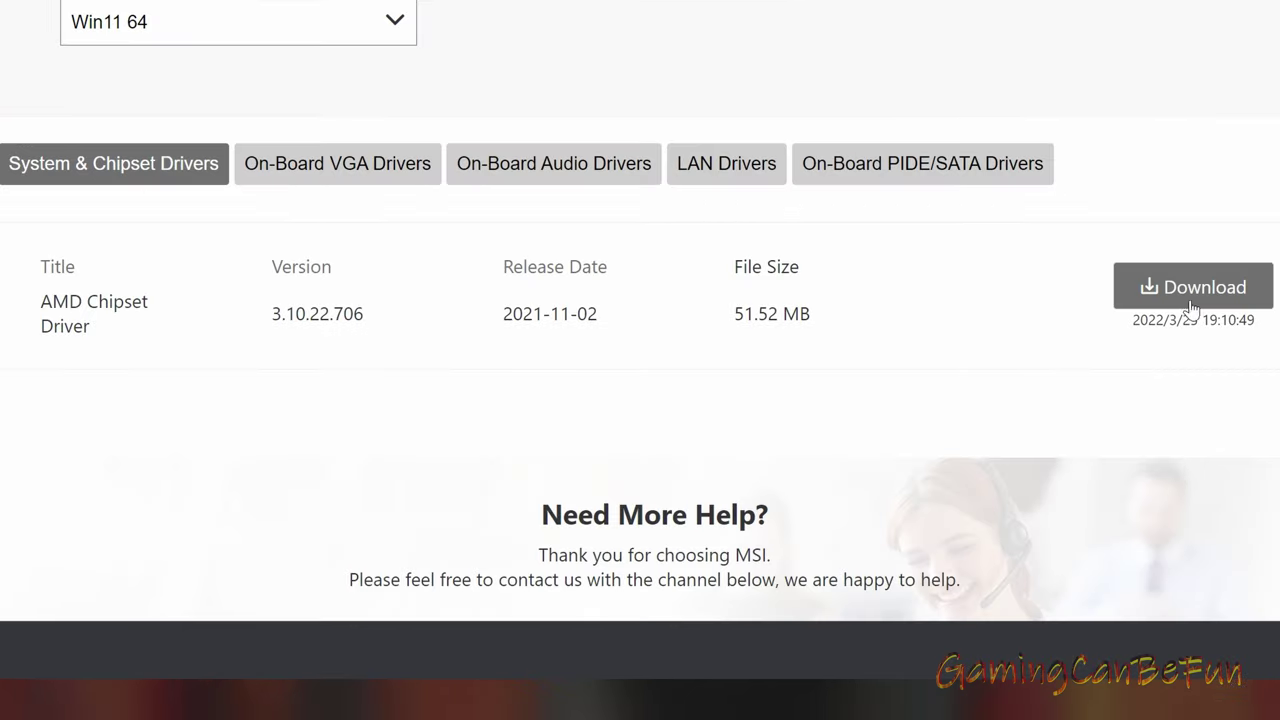
# Download the AMD Chipset Driver as amd_chipset_drivers_am4_wt.zip into the DRIVERS folder on W11PGSU5M22 (F:)
pyautogui.click(902, 513)
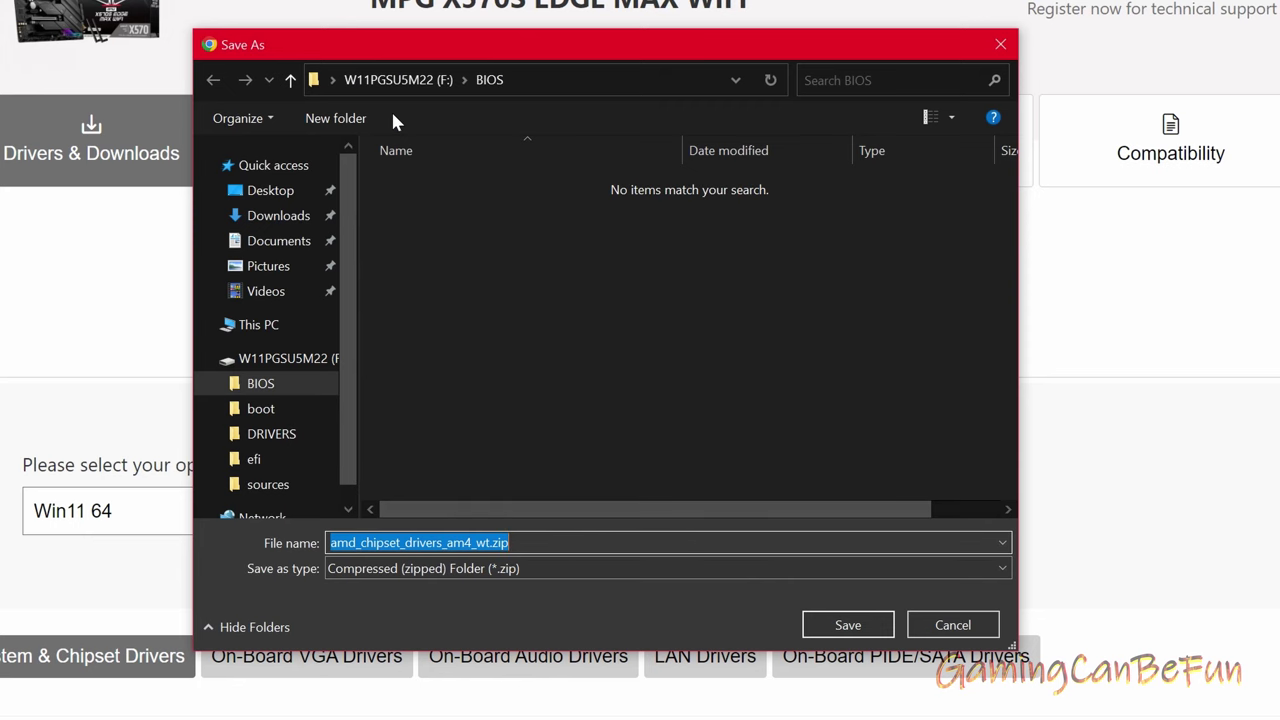
pyautogui.click(412, 80)
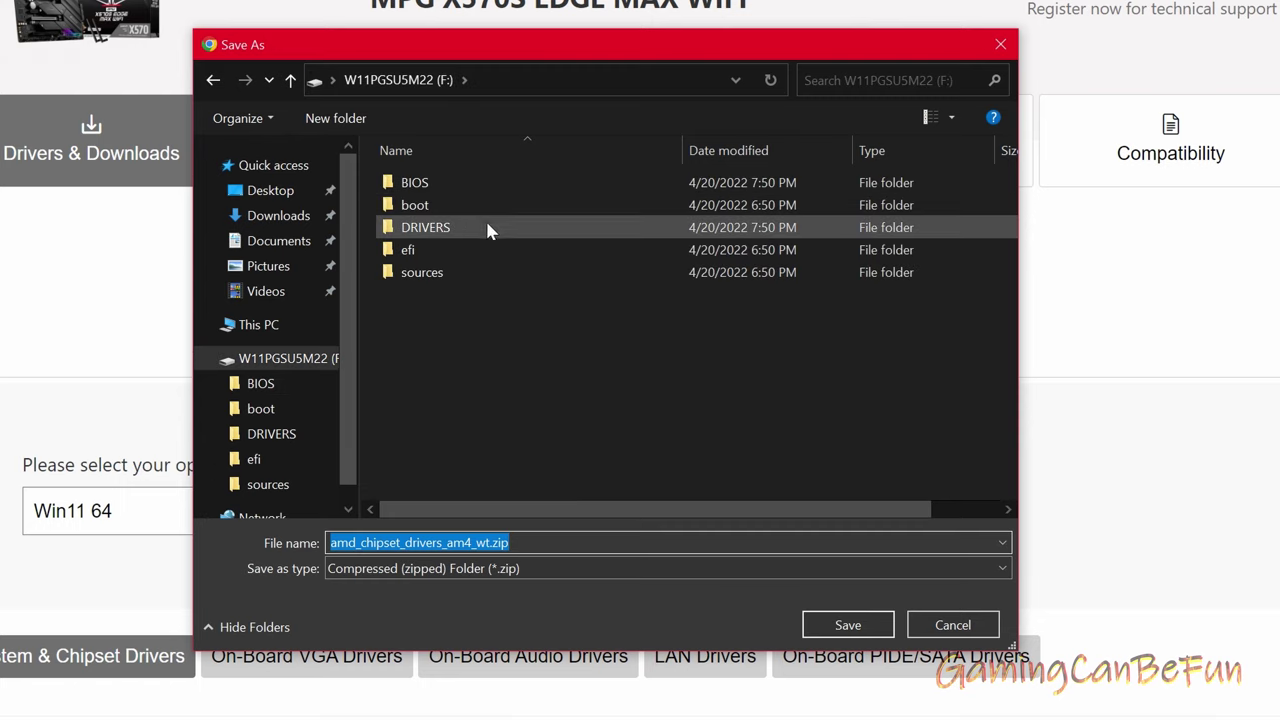
pyautogui.click(430, 480)
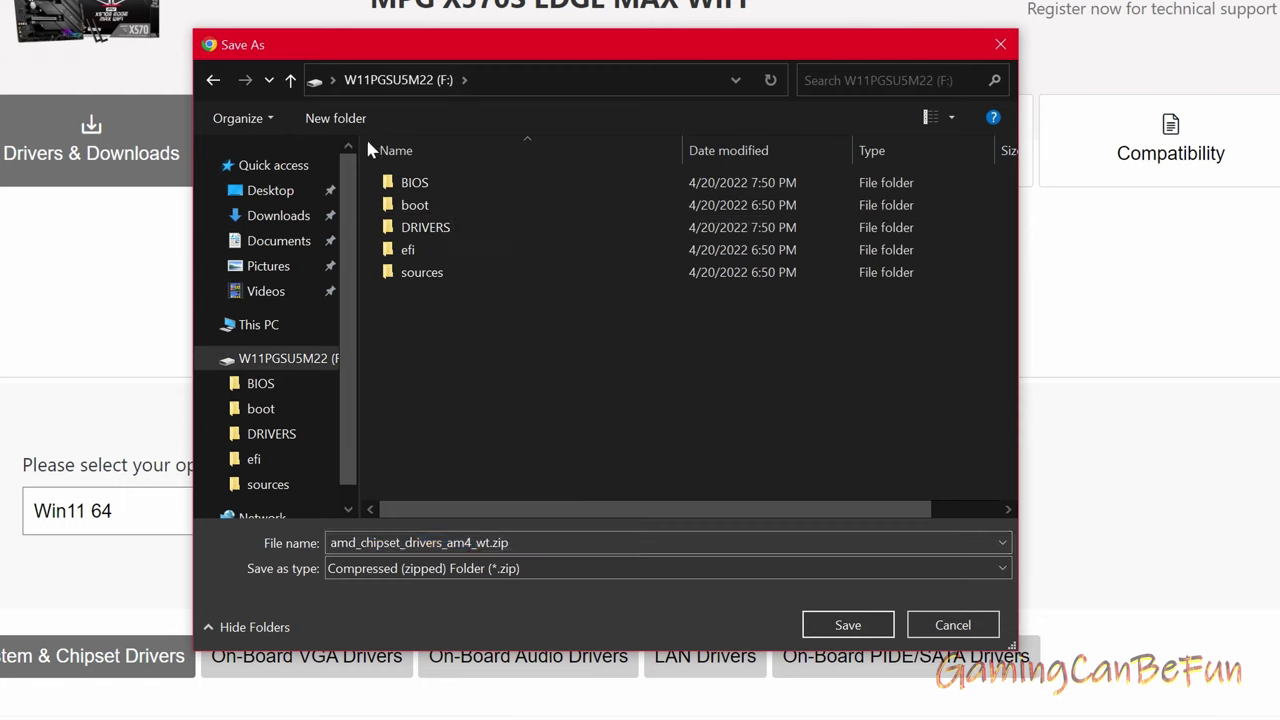
pyautogui.doubleClick(445, 230)
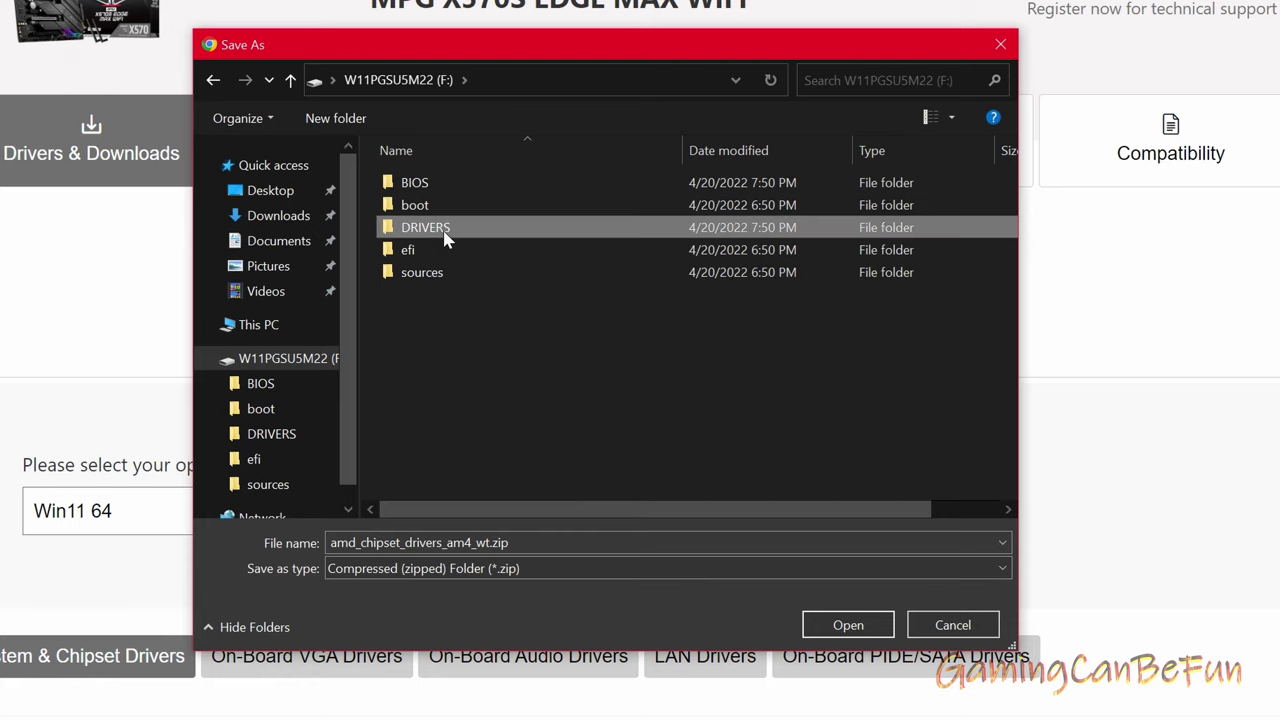
pyautogui.click(847, 624)
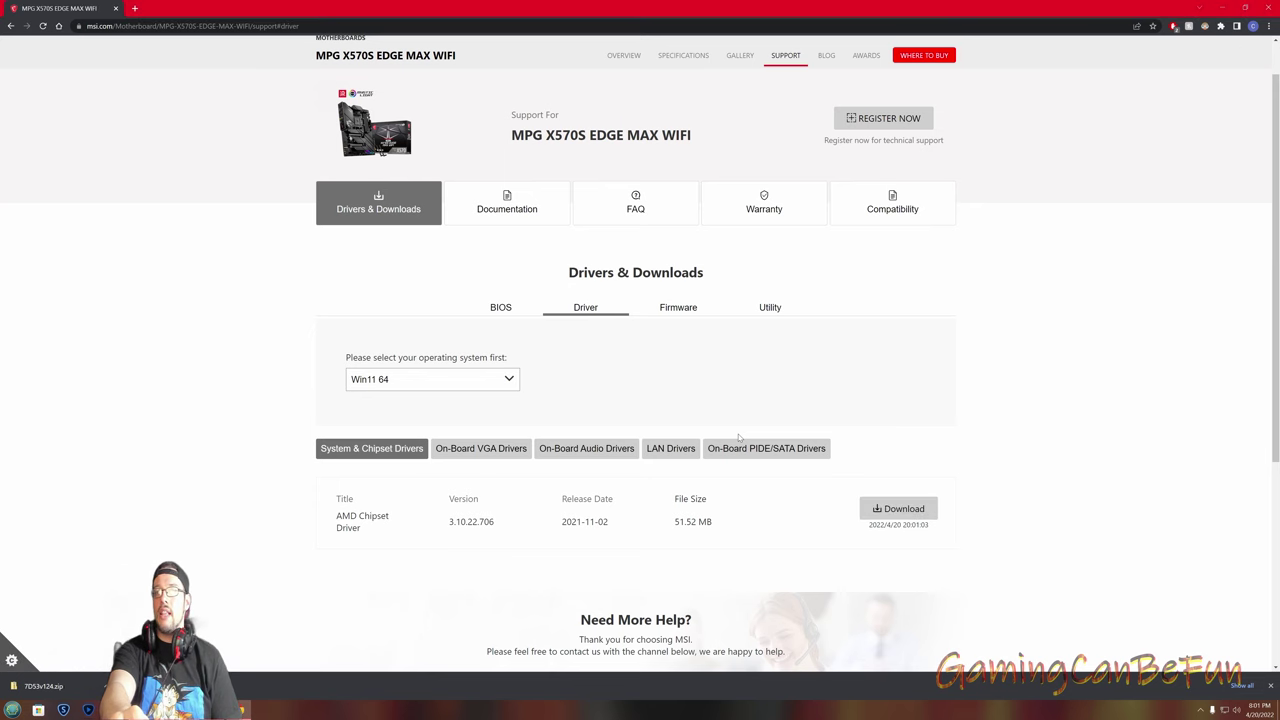
# Review the AMD Graphics Drivers entry in the On-Board VGA Drivers category
pyautogui.click(491, 450)
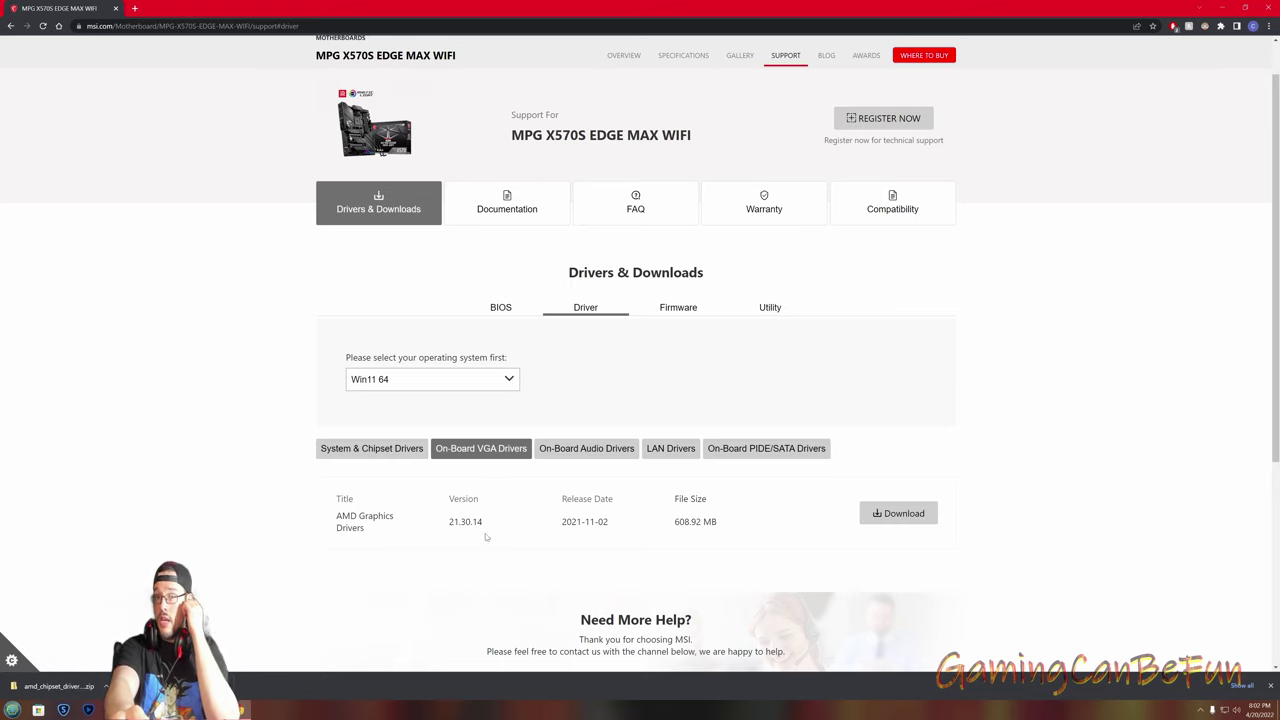
pyautogui.moveTo(419, 537); pyautogui.dragTo(334, 512)
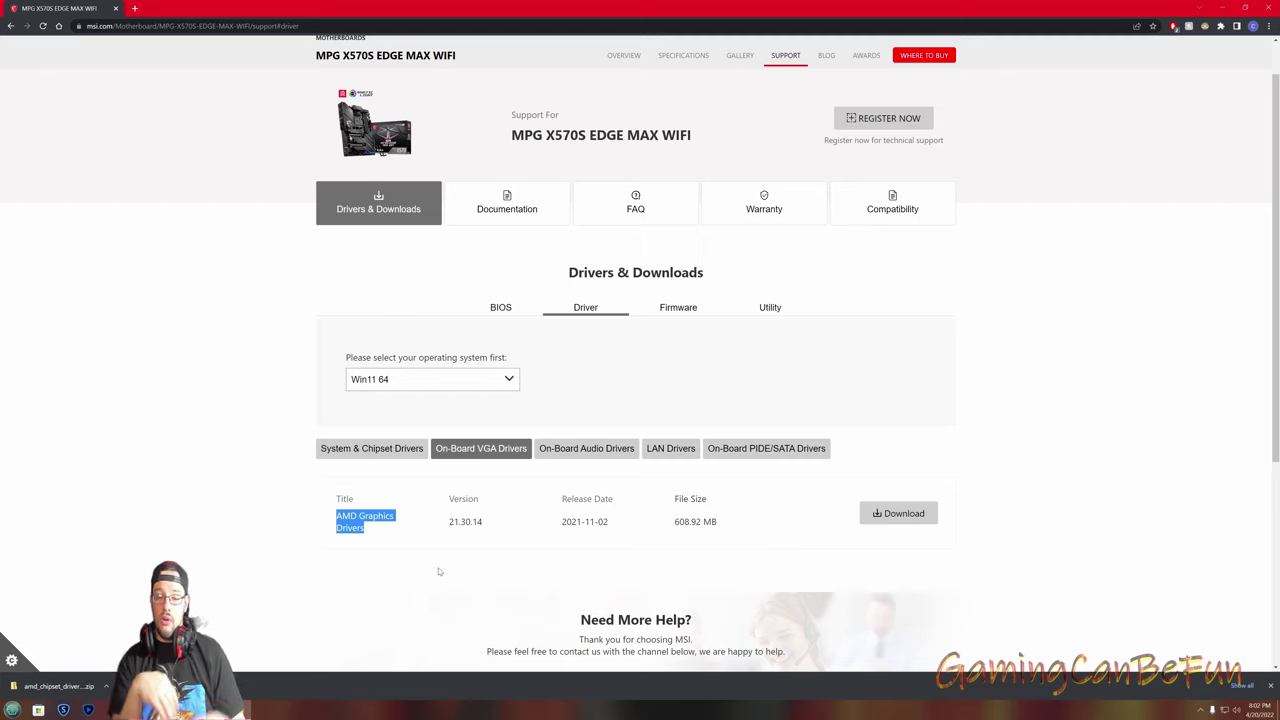
pyautogui.click(438, 571)
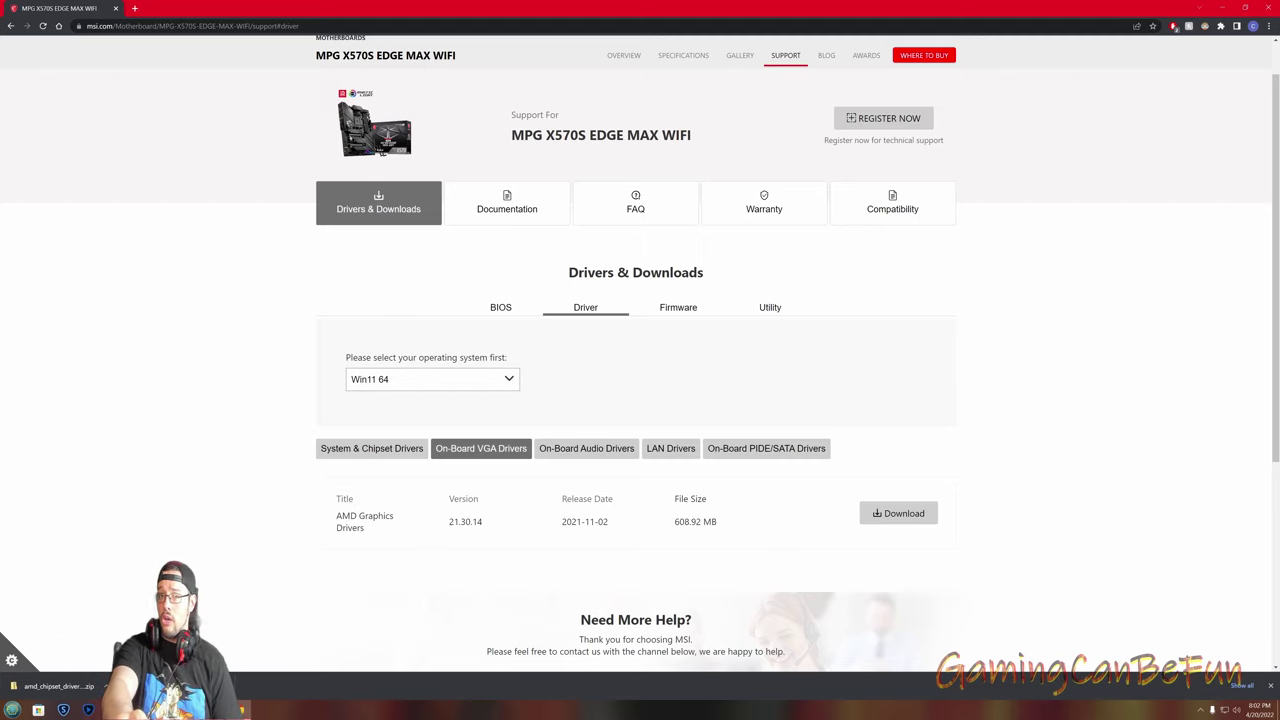
pyautogui.moveTo(334, 512); pyautogui.dragTo(480, 528)
pyautogui.click(489, 580)
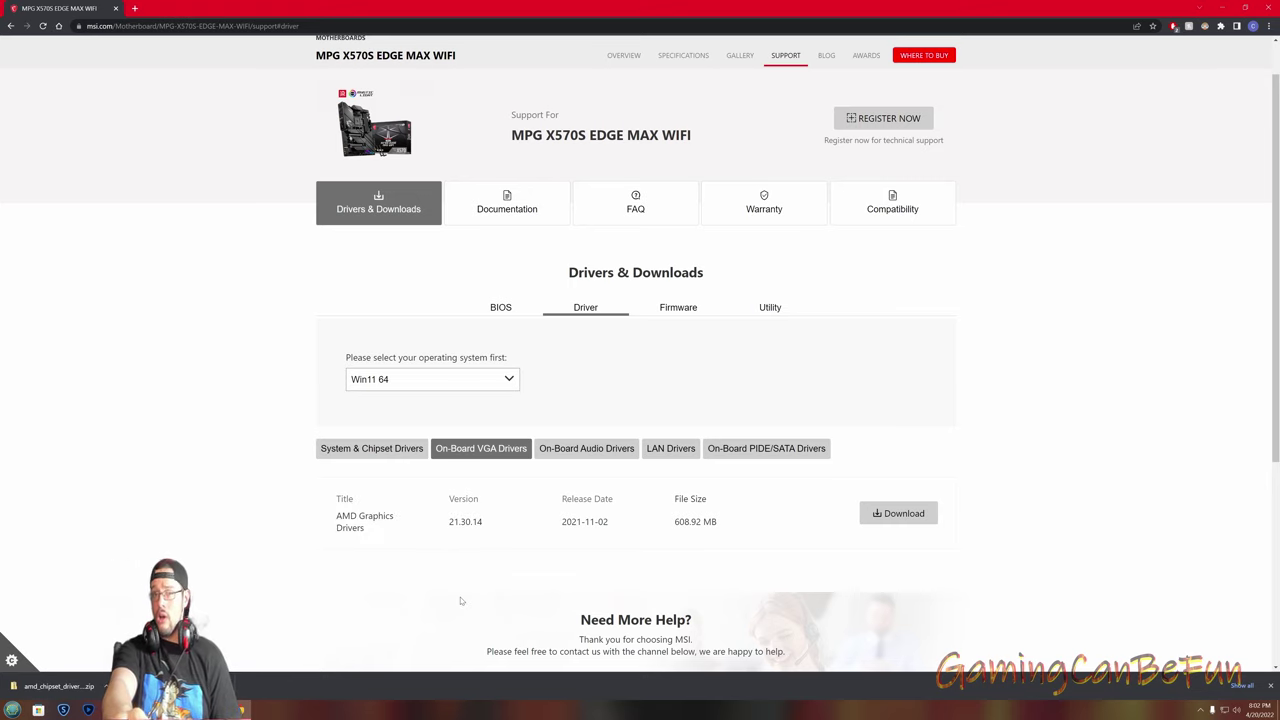
pyautogui.moveTo(366, 530); pyautogui.dragTo(337, 518)
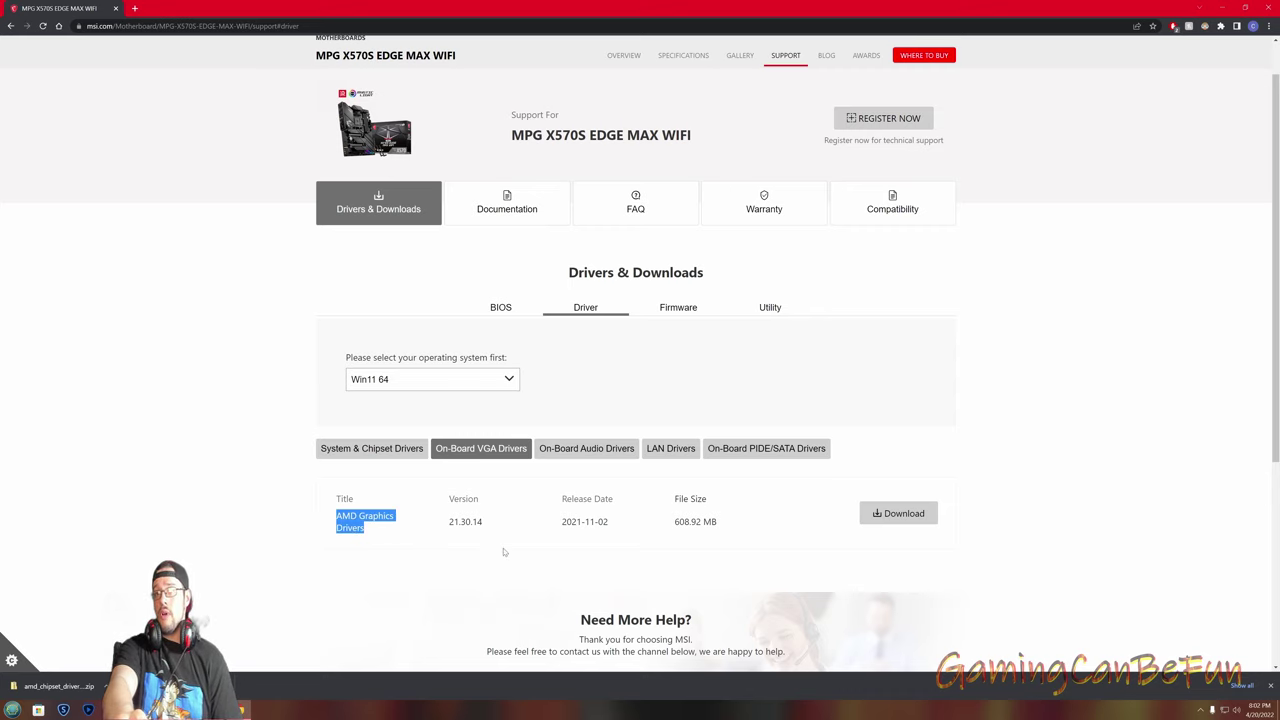
pyautogui.click(504, 552)
# Download the Realtek HD Universal Driver from the On-Board Audio Drivers as realtek_audio_USB_R.zip into the DRIVERS folder
pyautogui.click(581, 450)
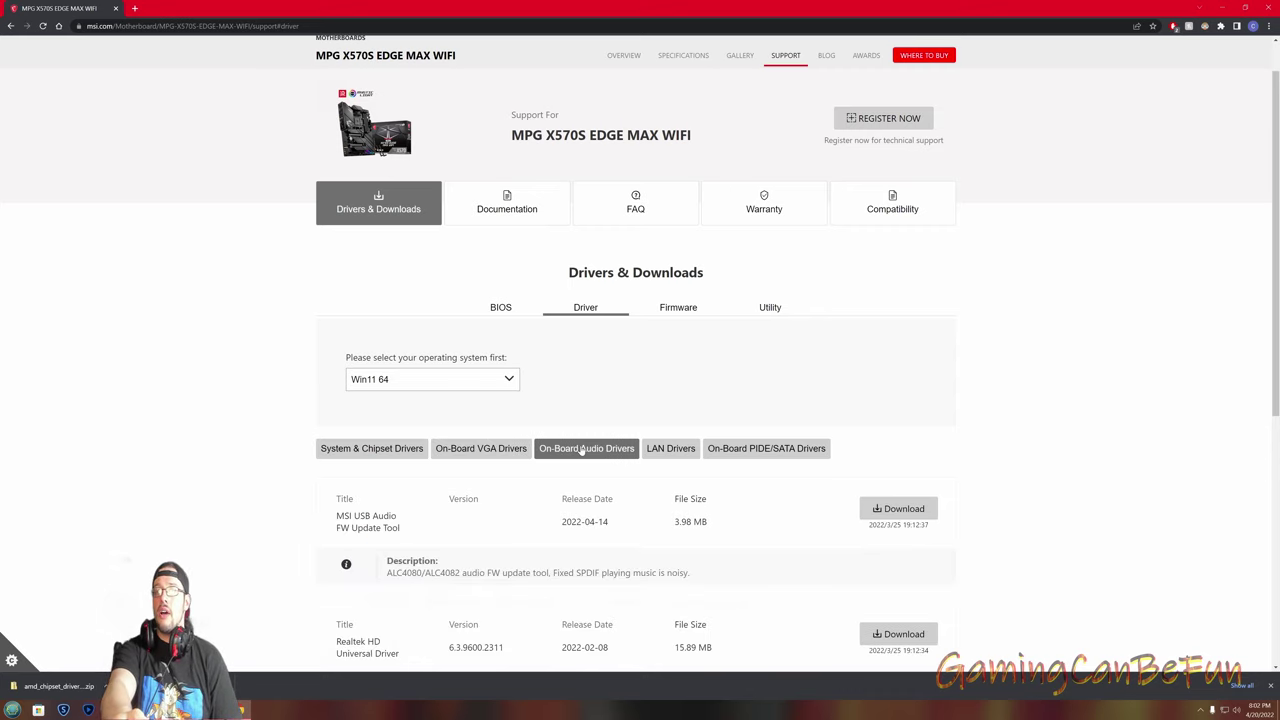
pyautogui.scroll(-1, 1029, 449)
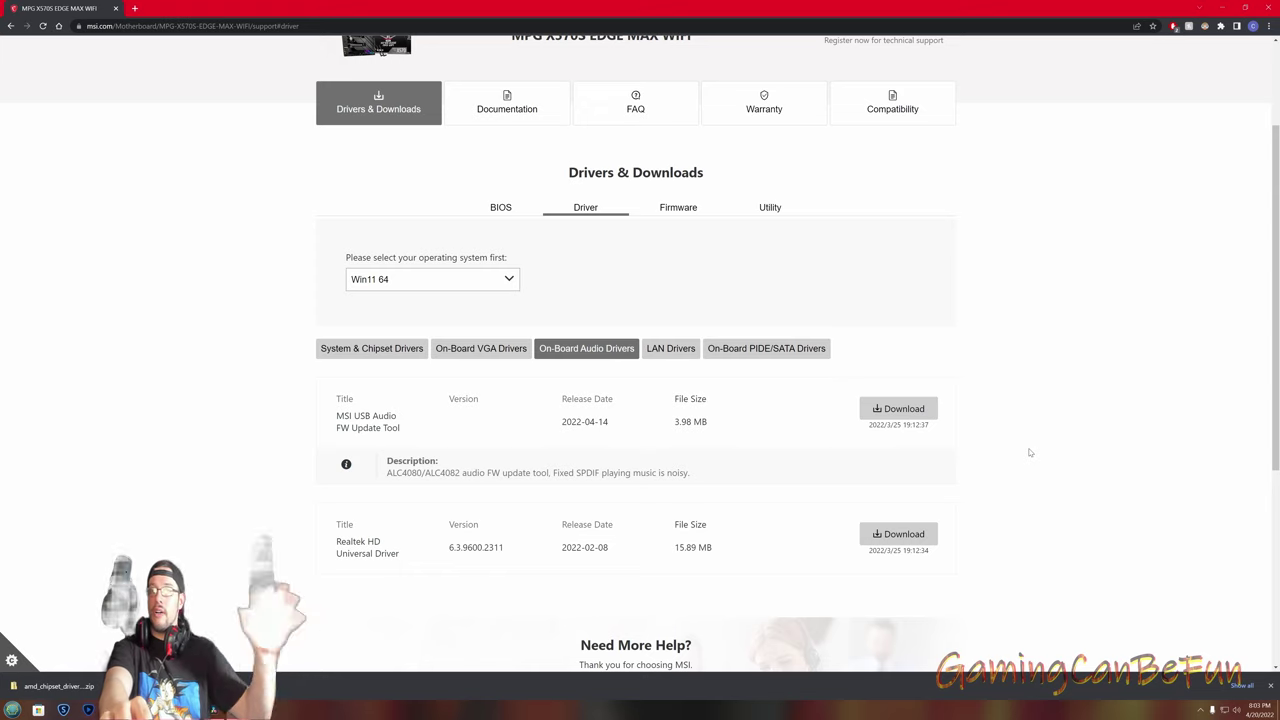
pyautogui.moveTo(408, 562); pyautogui.dragTo(386, 532)
pyautogui.click(383, 520)
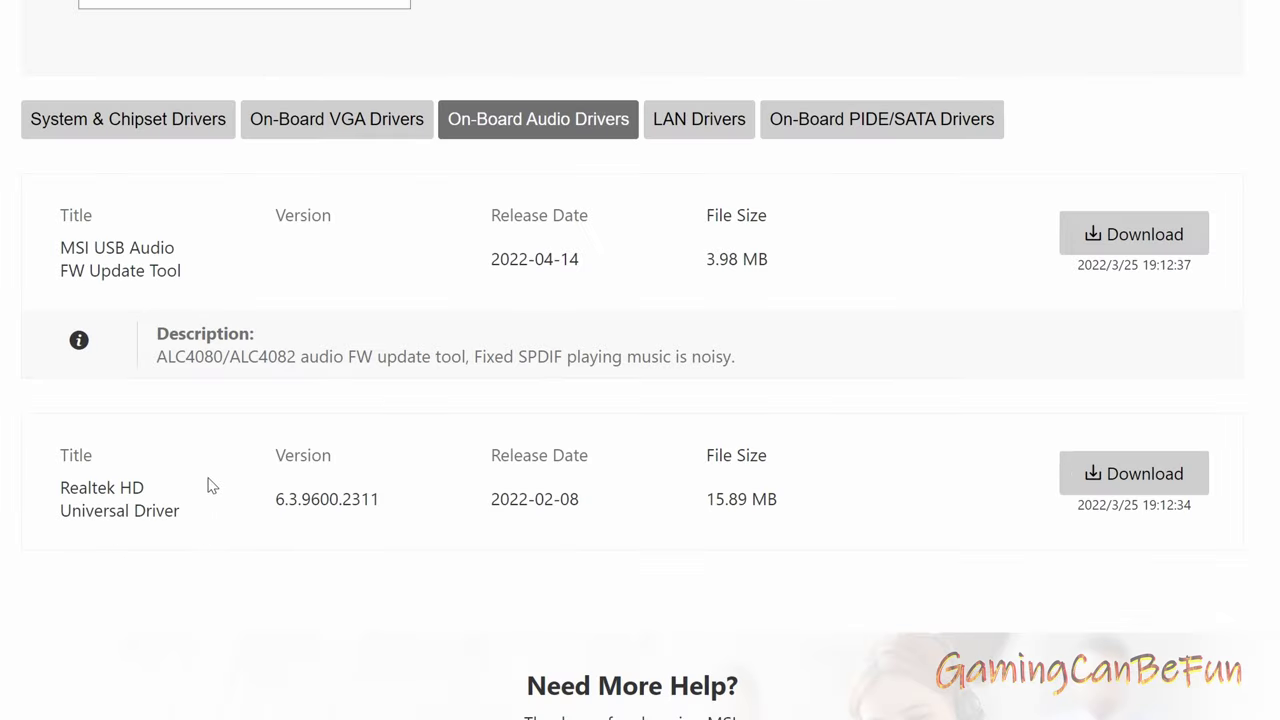
pyautogui.click(1134, 473)
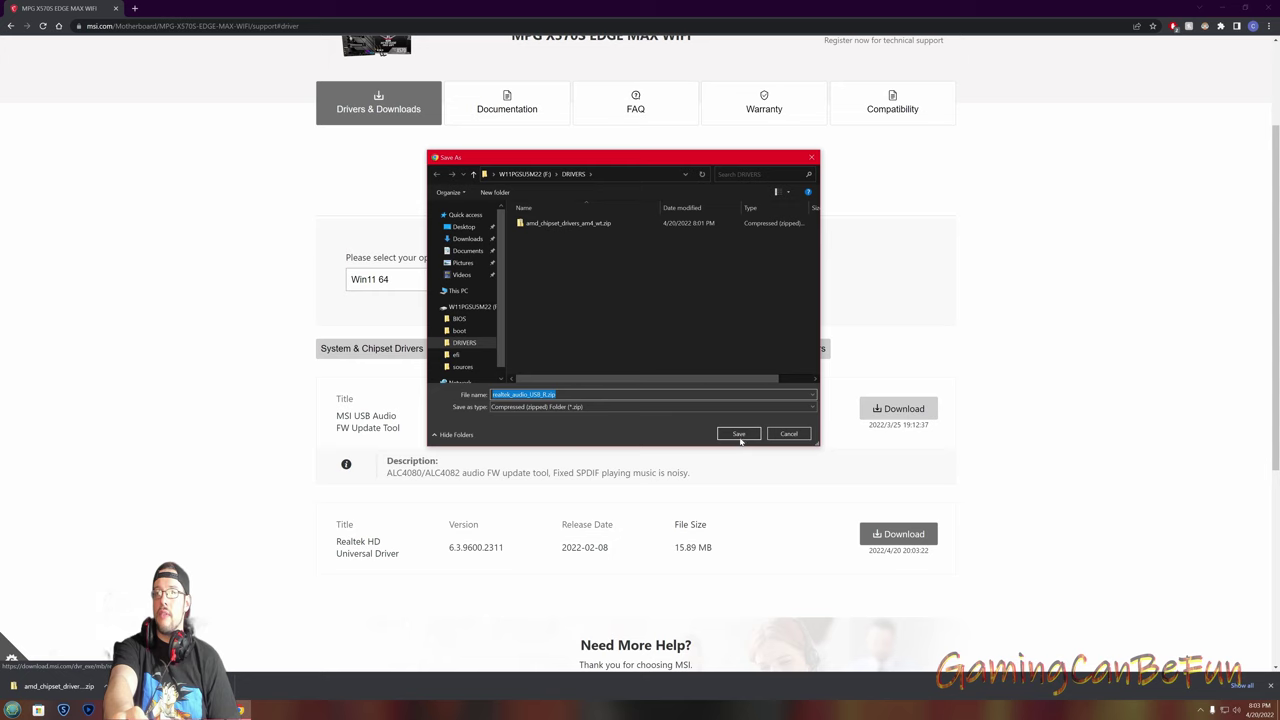
pyautogui.click(738, 433)
# Download the Realtek PCI-E Ethernet Drivers and the Intel WIFI Driver from the LAN Drivers into the DRIVERS folder
pyautogui.click(665, 354)
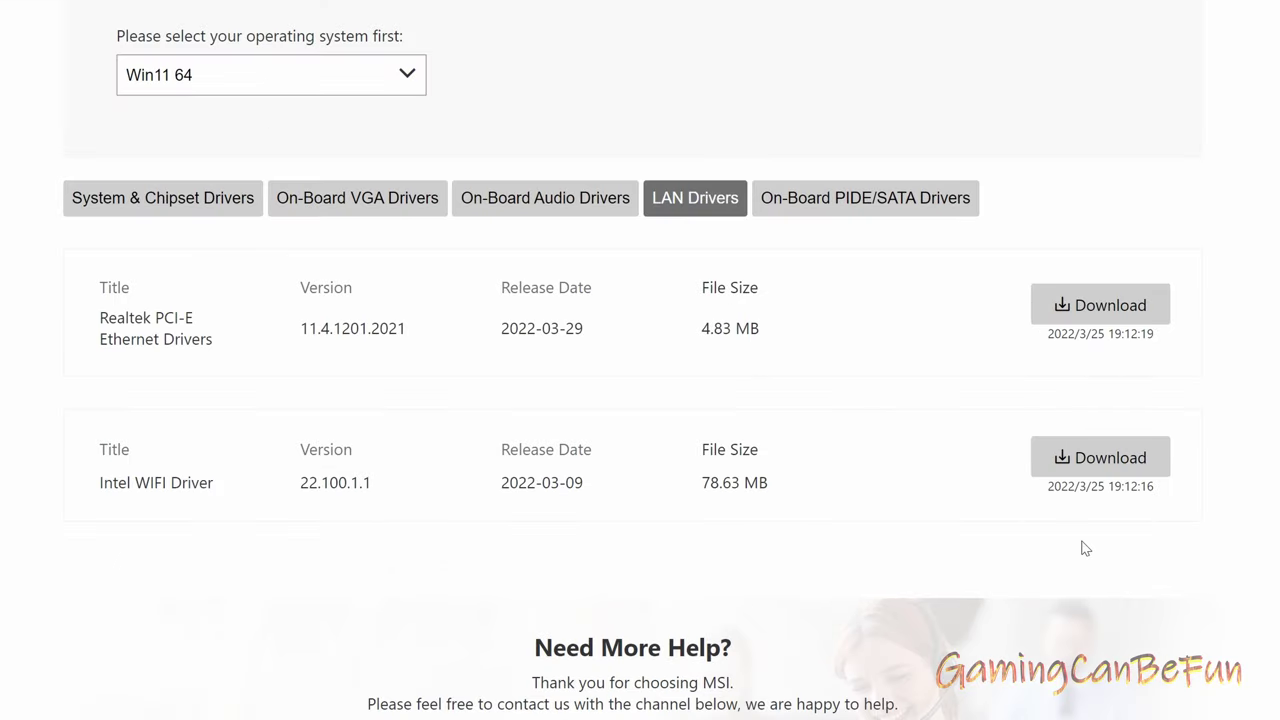
pyautogui.moveTo(70, 488); pyautogui.dragTo(256, 503)
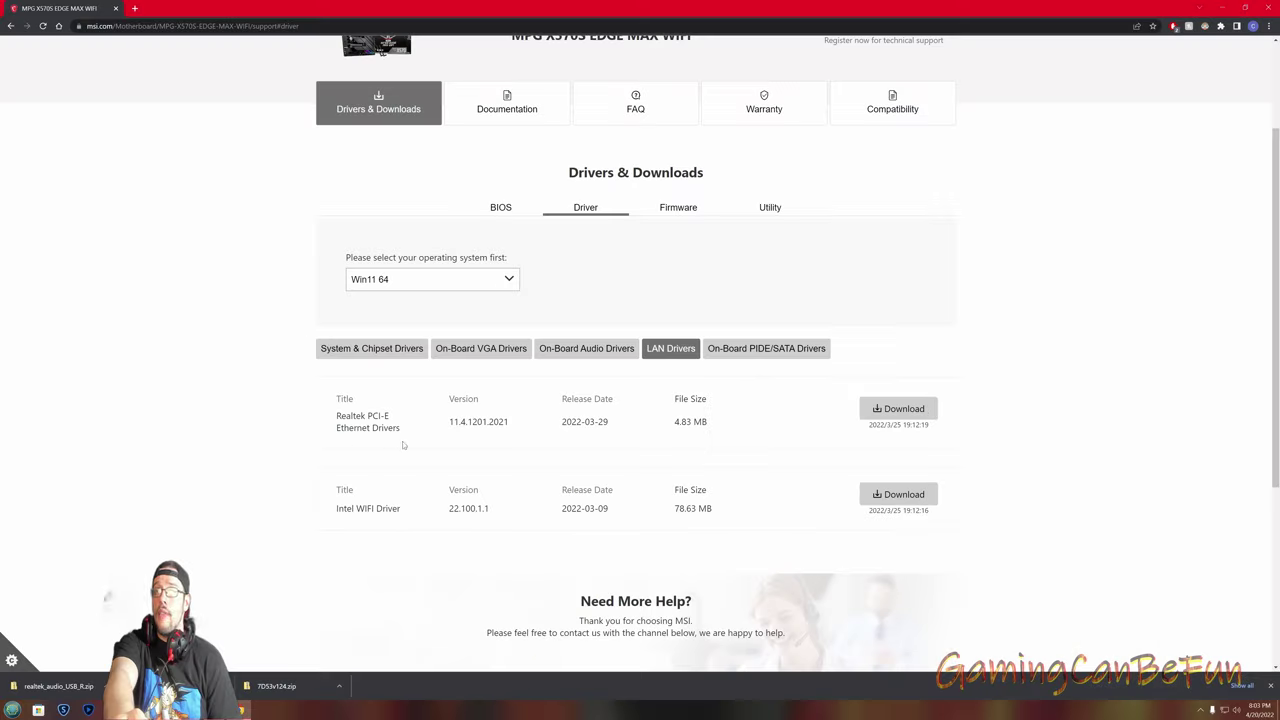
pyautogui.moveTo(219, 363); pyautogui.dragTo(154, 318)
pyautogui.moveTo(367, 415); pyautogui.dragTo(322, 411)
pyautogui.click(434, 466)
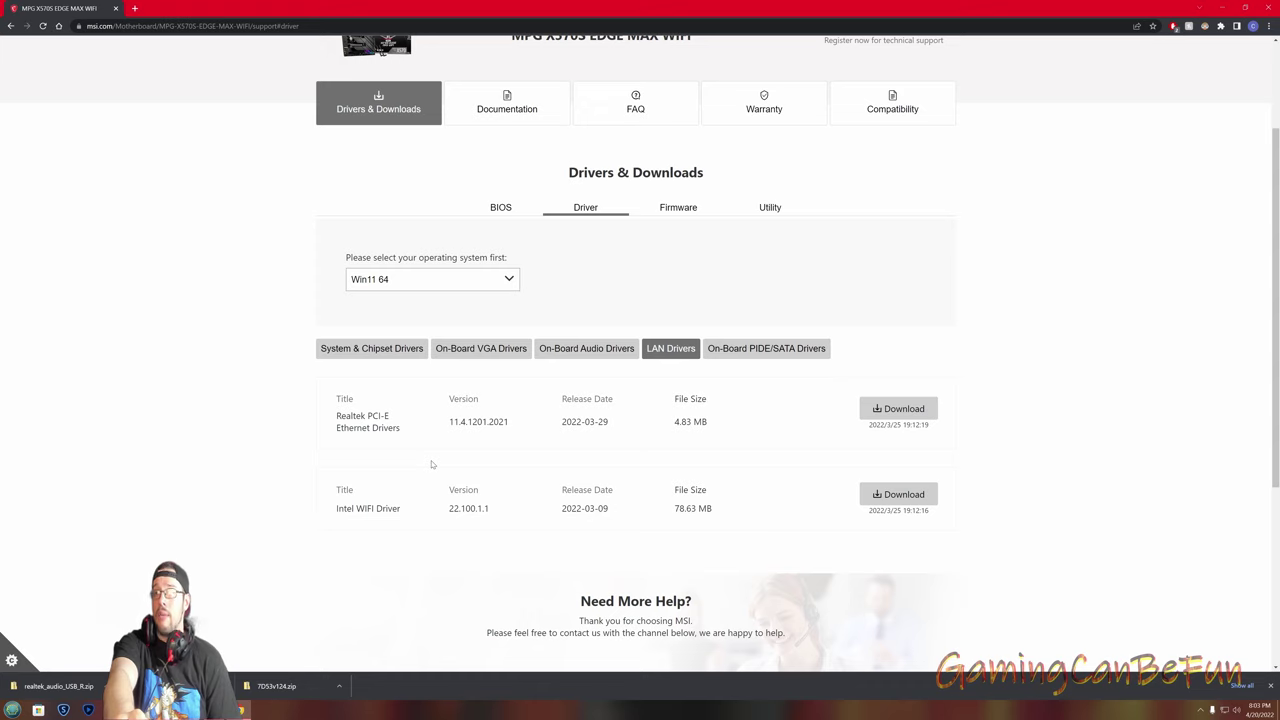
pyautogui.click(904, 408)
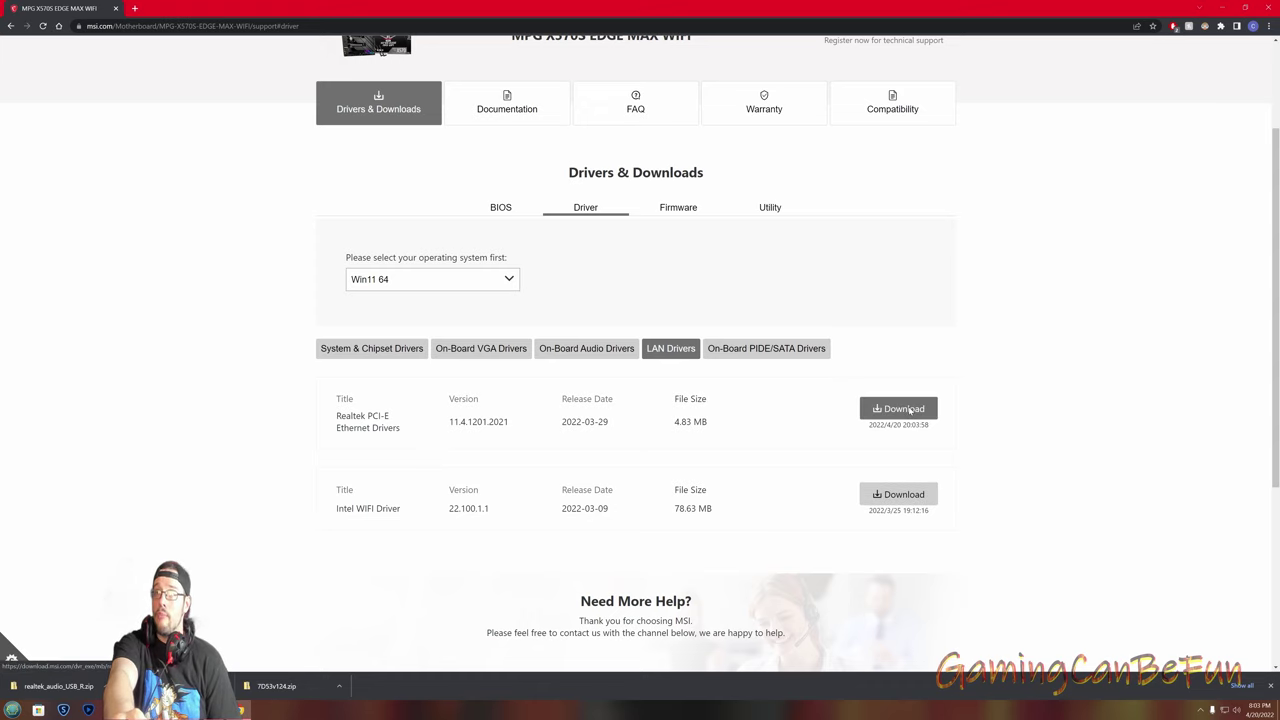
pyautogui.click(738, 433)
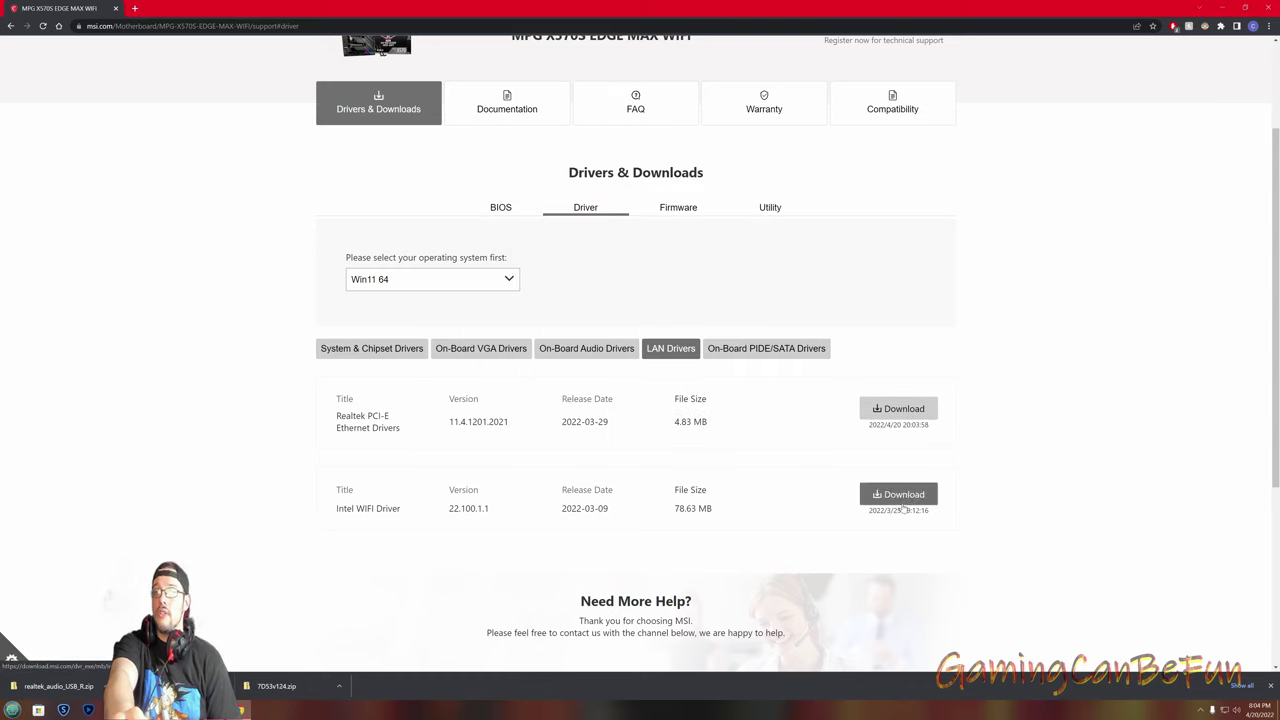
pyautogui.click(900, 496)
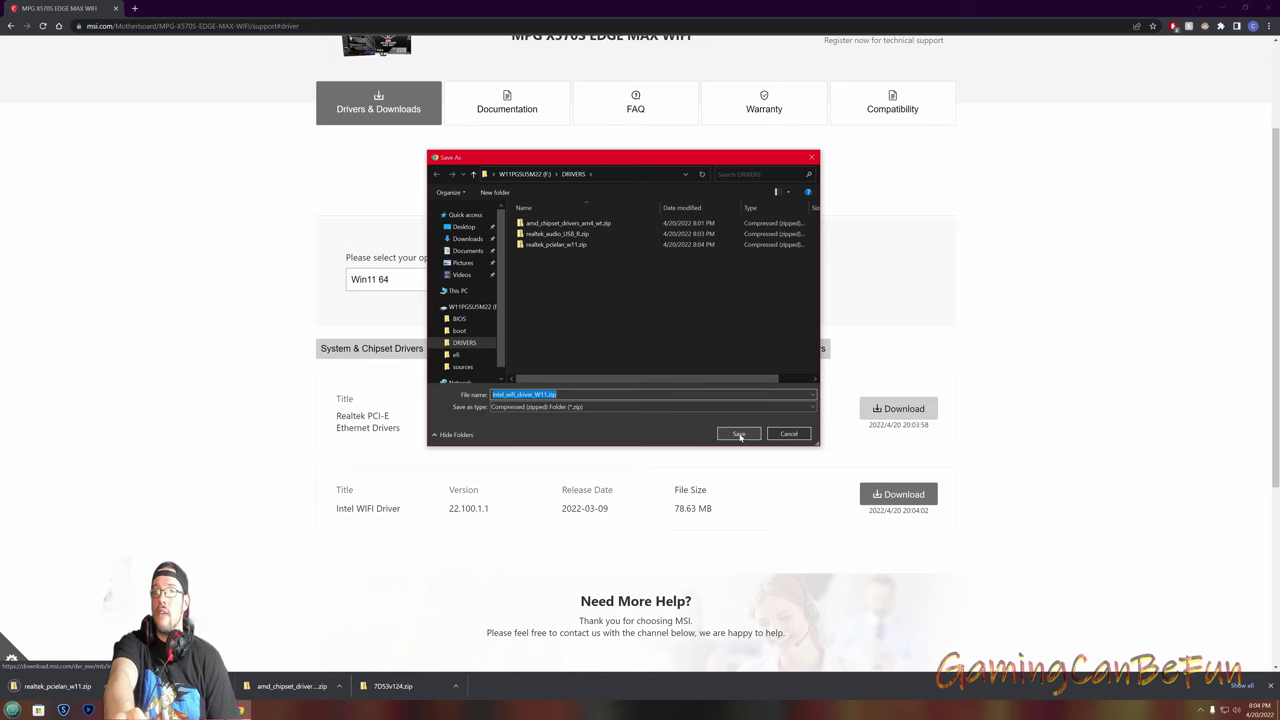
pyautogui.click(742, 434)
# Review the AM4 RAID Driver under On-Board PIDE/SATA Drivers and the LED firmware entry in the Firmware downloads
pyautogui.click(758, 350)
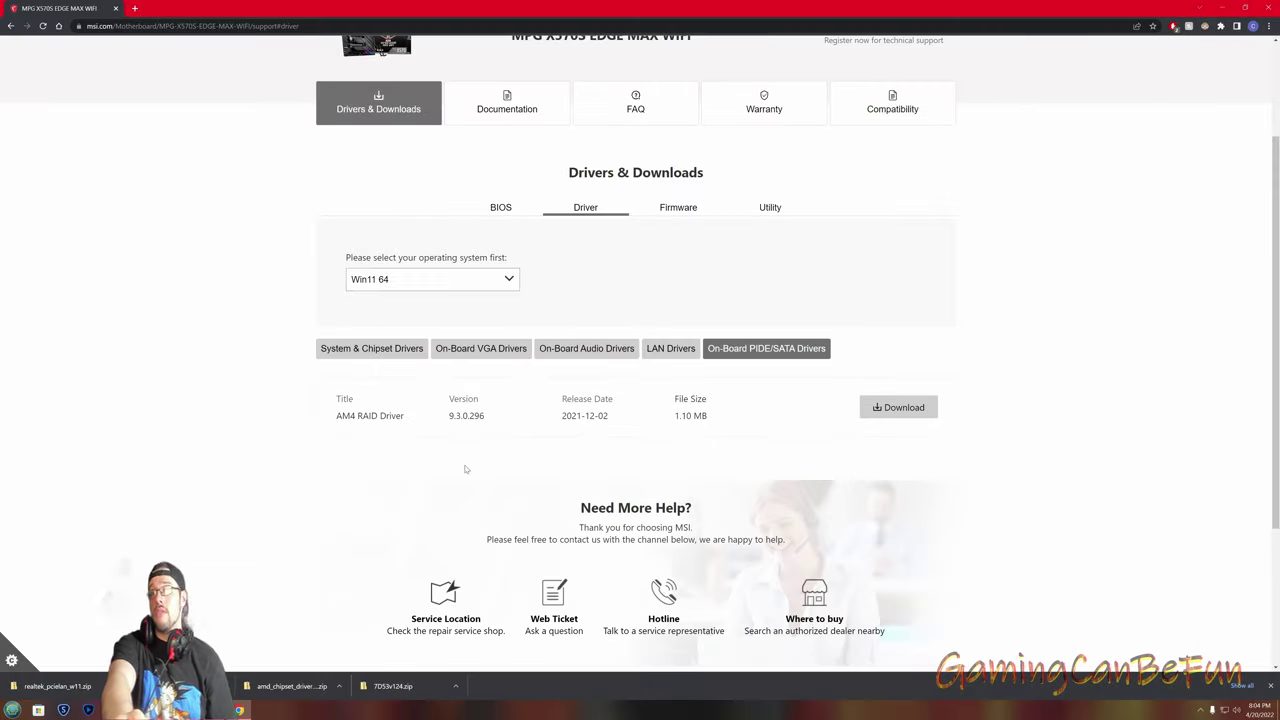
pyautogui.tripleClick(428, 425)
pyautogui.click(384, 443)
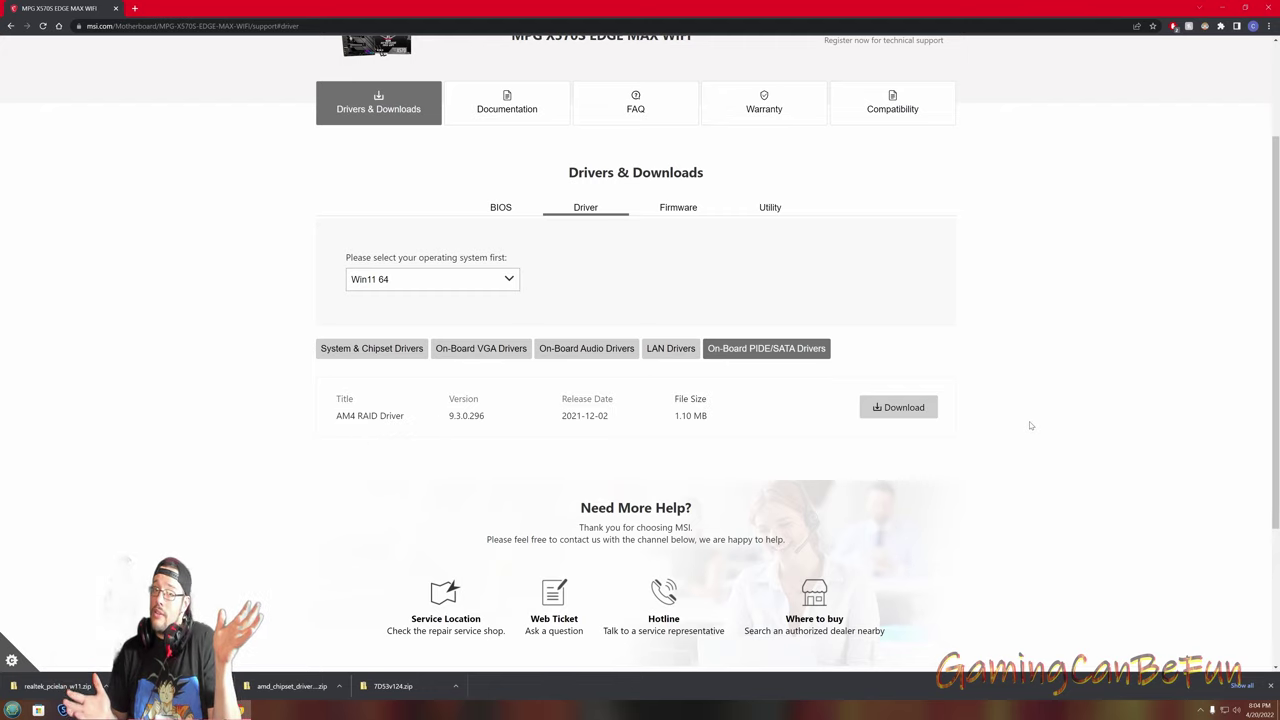
pyautogui.click(678, 207)
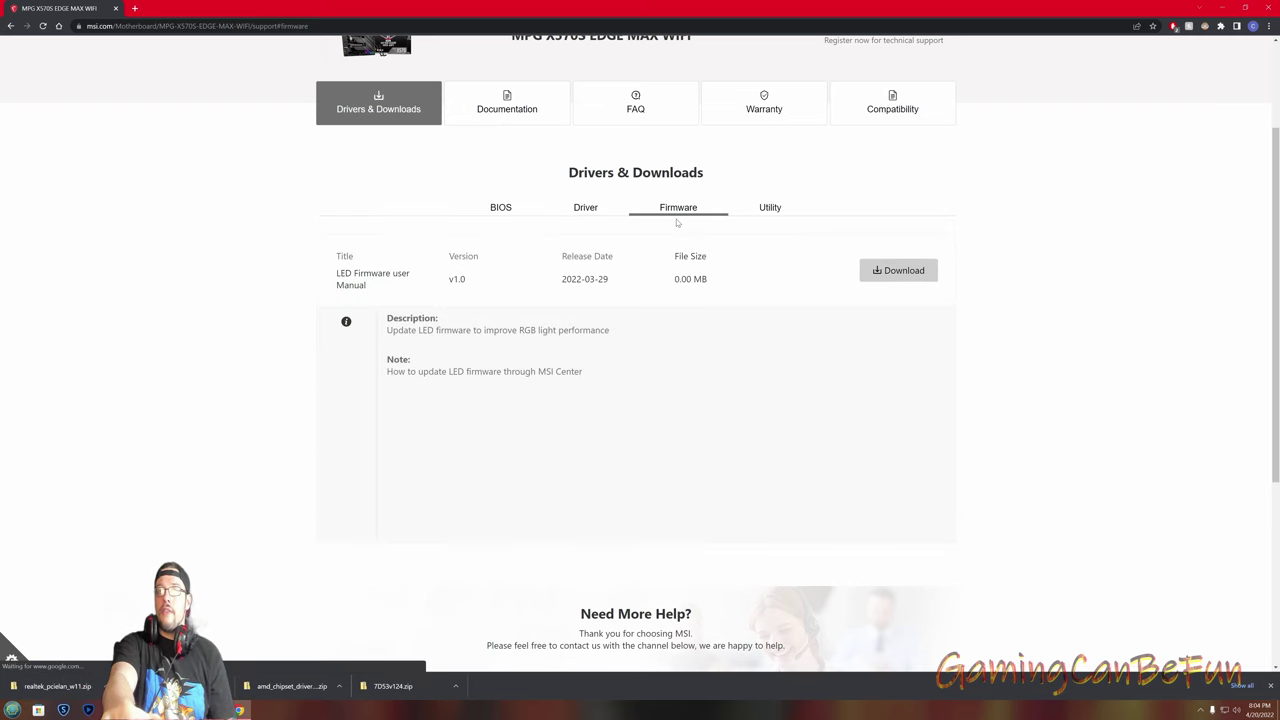
pyautogui.scroll(-2, 326, 312)
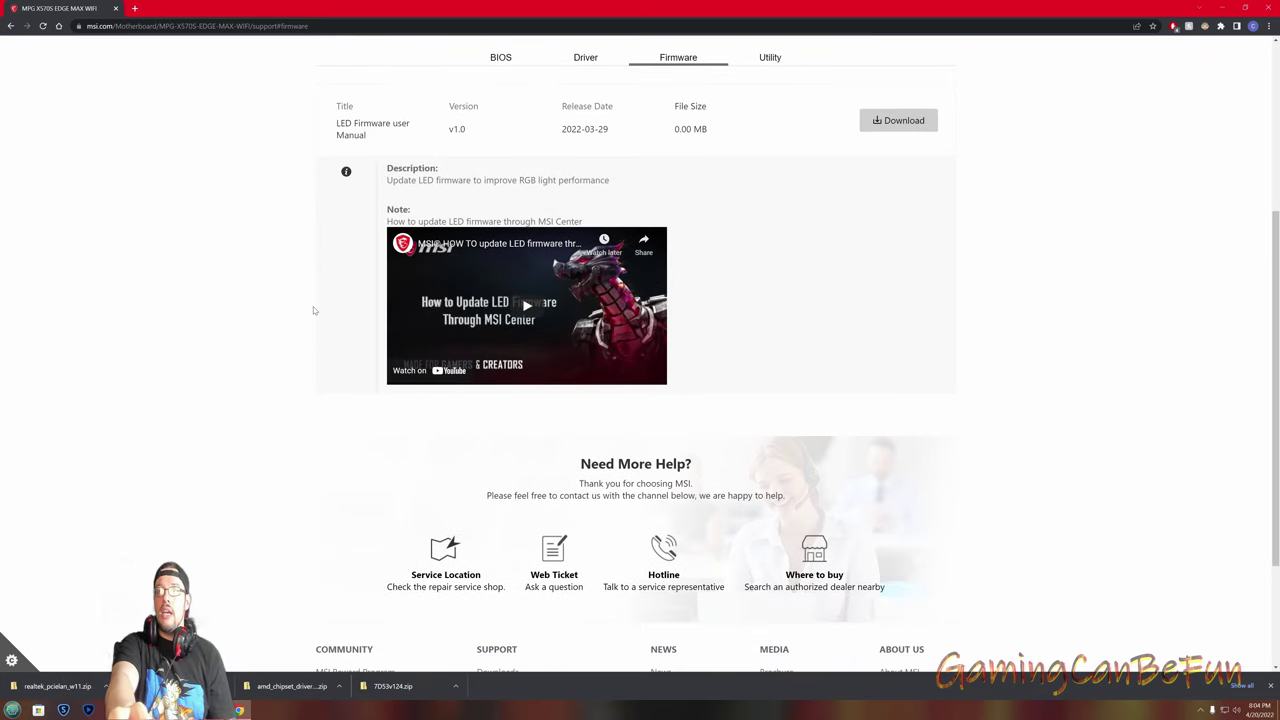
pyautogui.scroll(2, 330, 315)
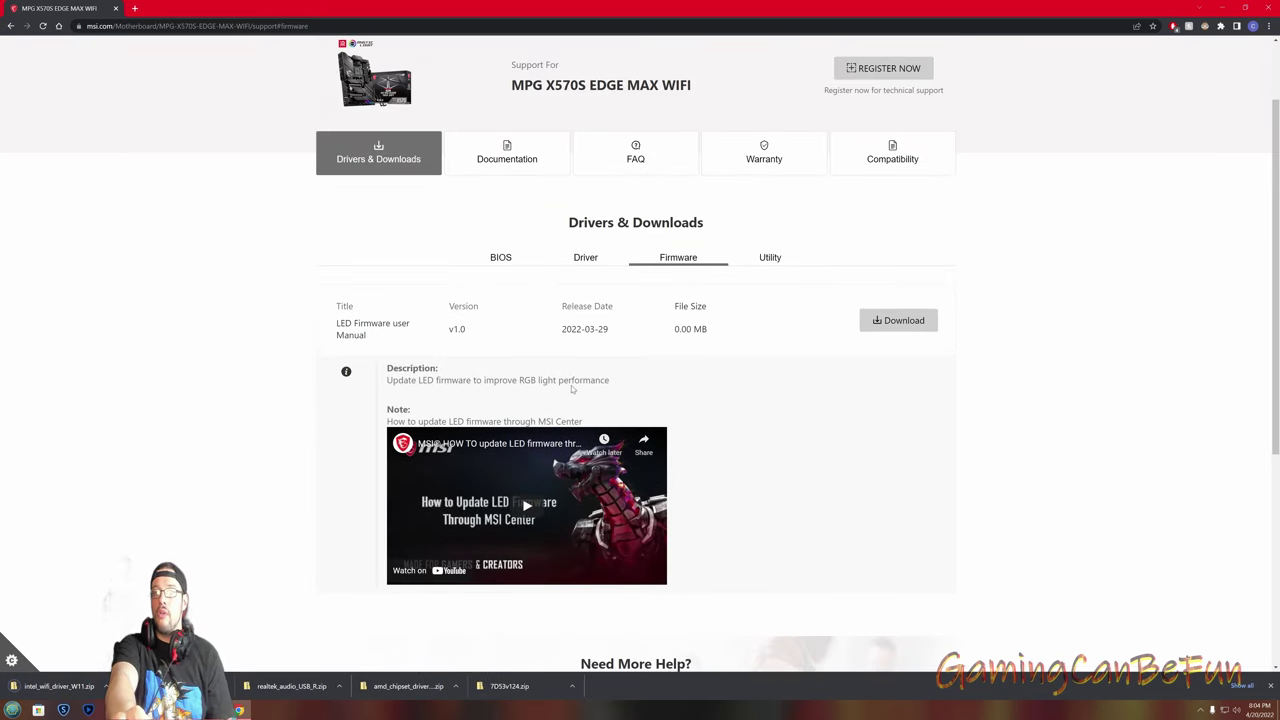
# Review the Win10 64 utility downloads for the motherboard, including MSI Center, CPU-Z MSI GAMING and Realtek Audio Control
pyautogui.click(771, 262)
pyautogui.click(432, 329)
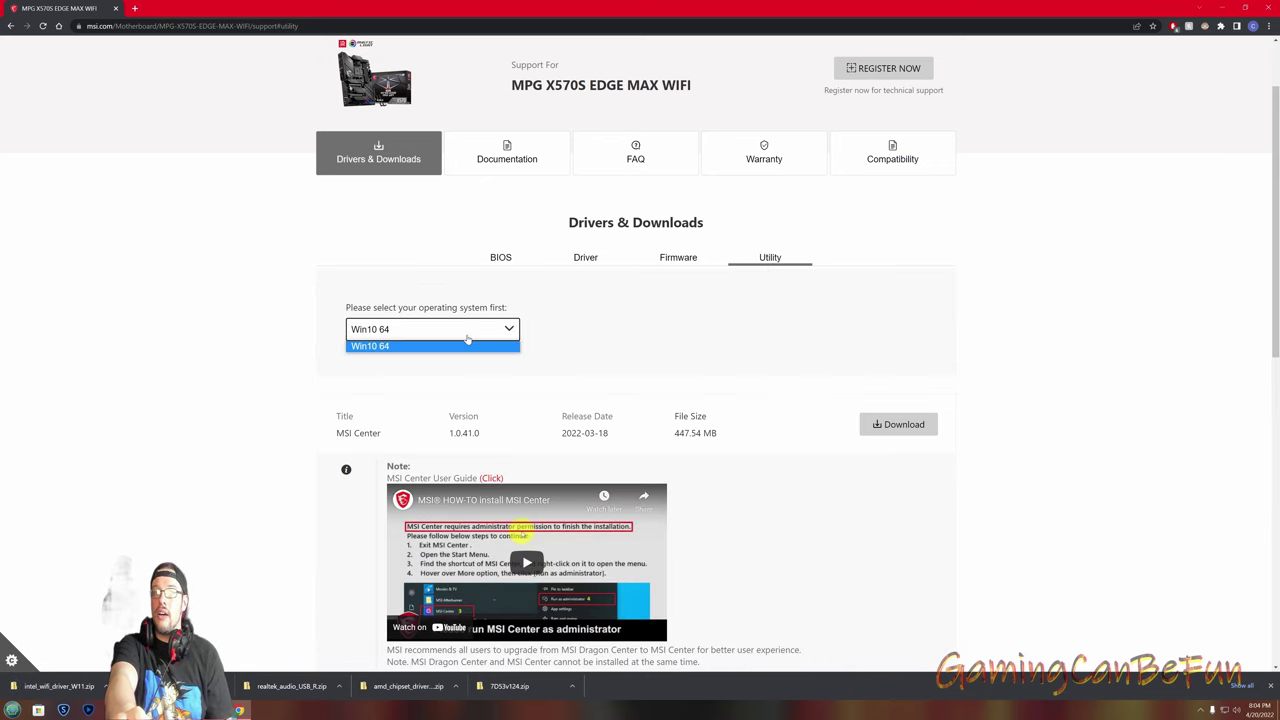
pyautogui.click(594, 323)
pyautogui.scroll(-3, 361, 382)
pyautogui.scroll(-3, 269, 376)
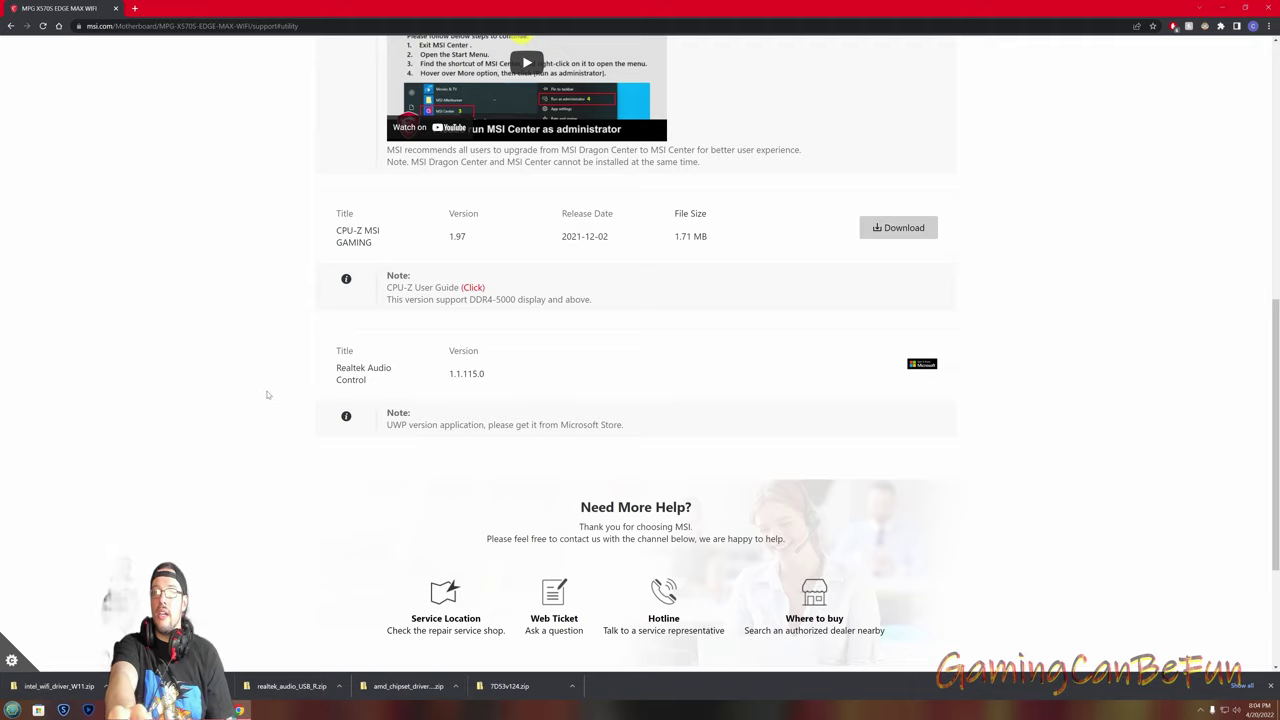
pyautogui.scroll(5, 268, 393)
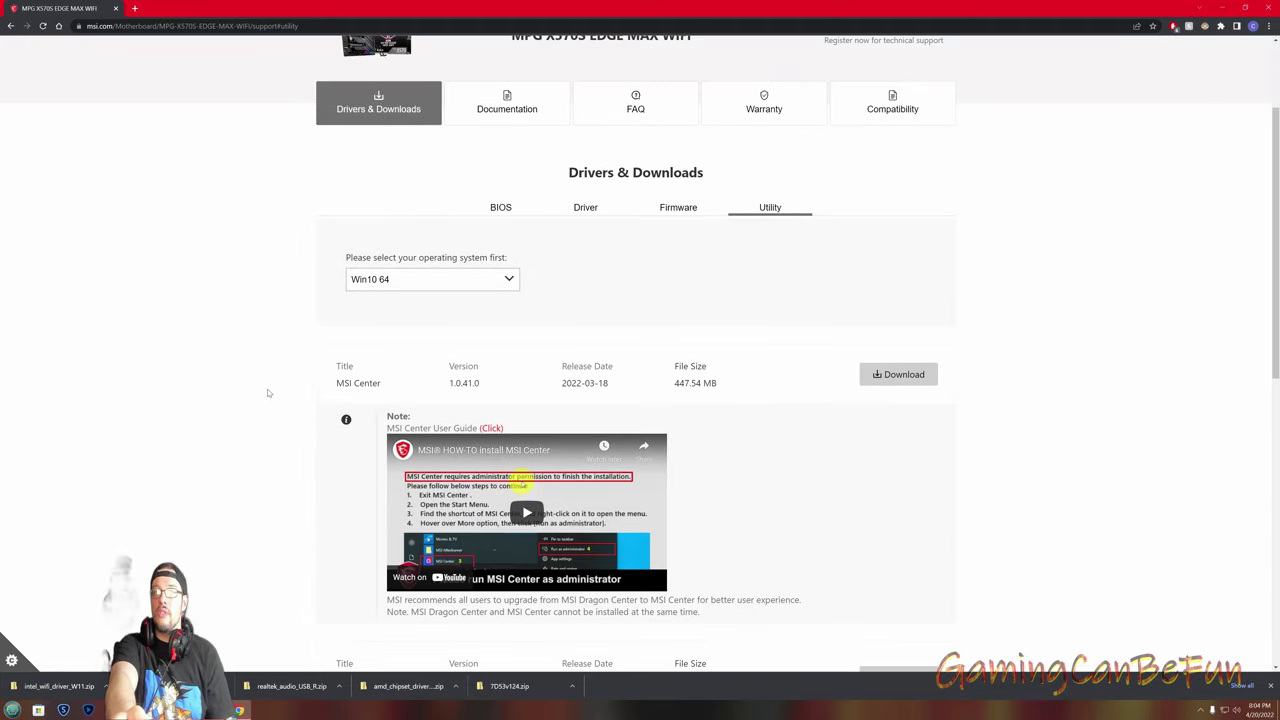
pyautogui.click(414, 290)
pyautogui.click(370, 297)
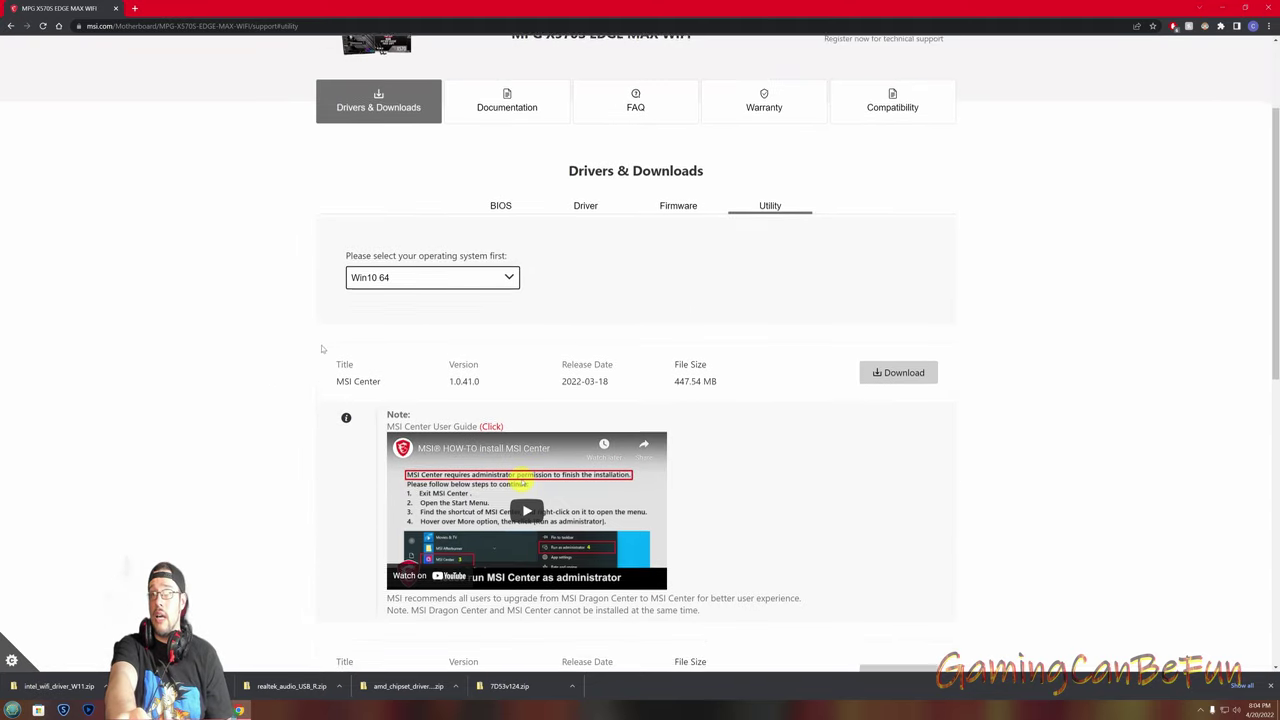
pyautogui.scroll(-2, 329, 366)
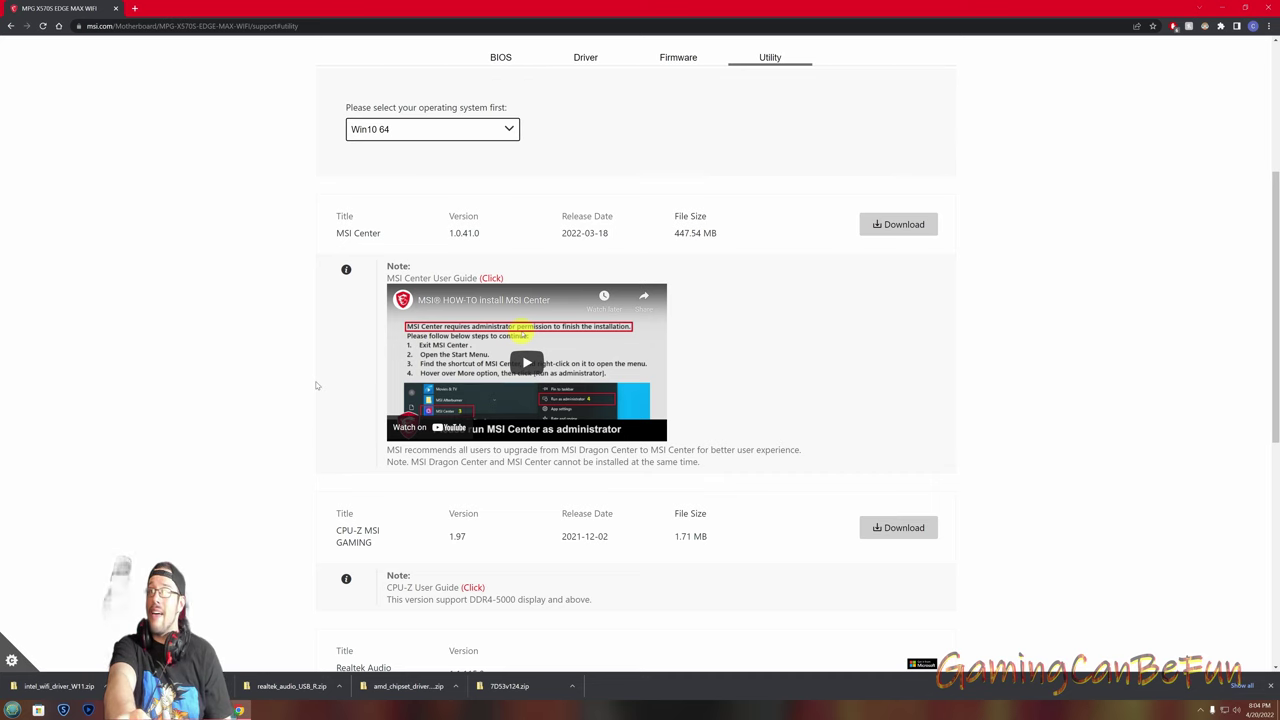
pyautogui.scroll(-3, 310, 410)
pyautogui.scroll(2, 306, 409)
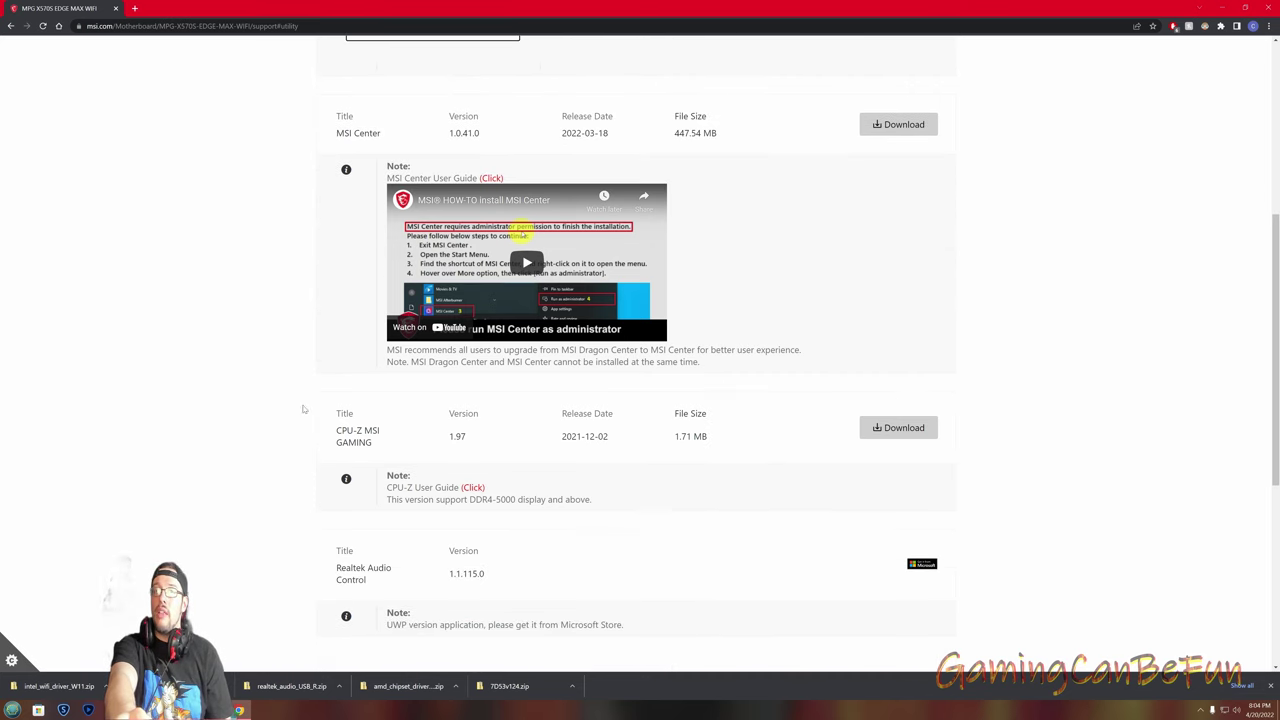
pyautogui.scroll(2, 700, 380)
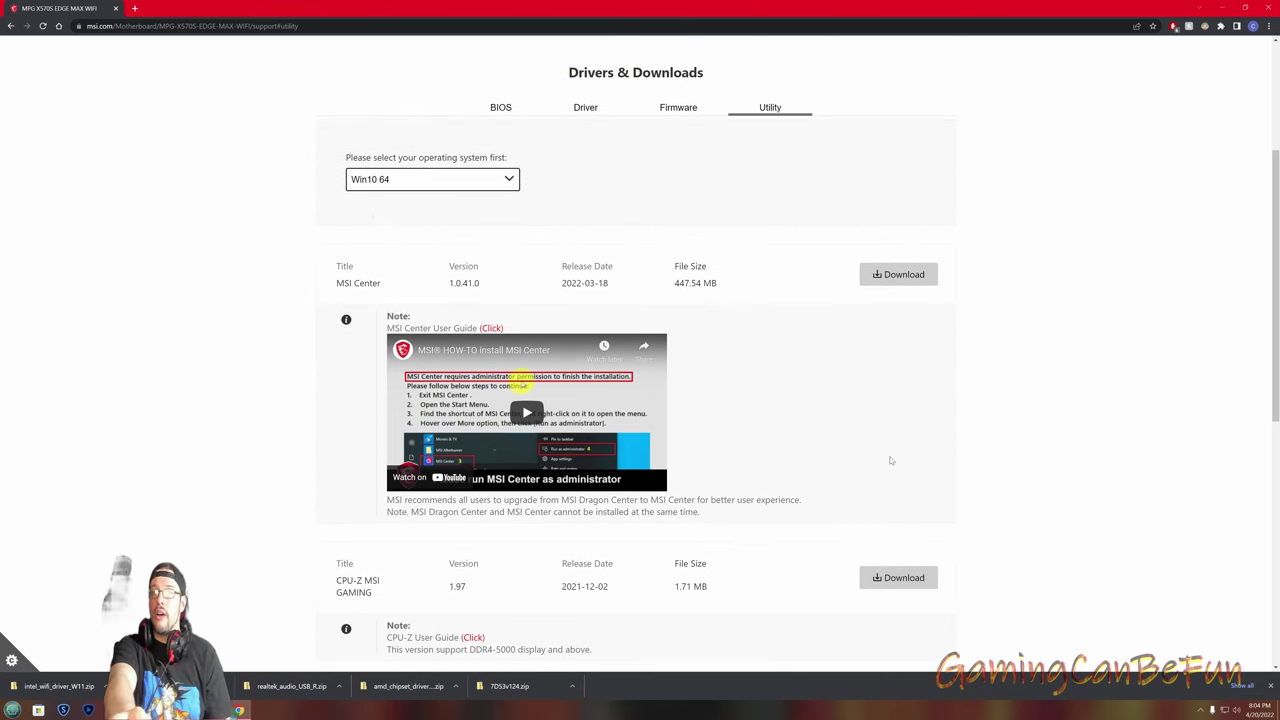
pyautogui.scroll(3, 930, 450)
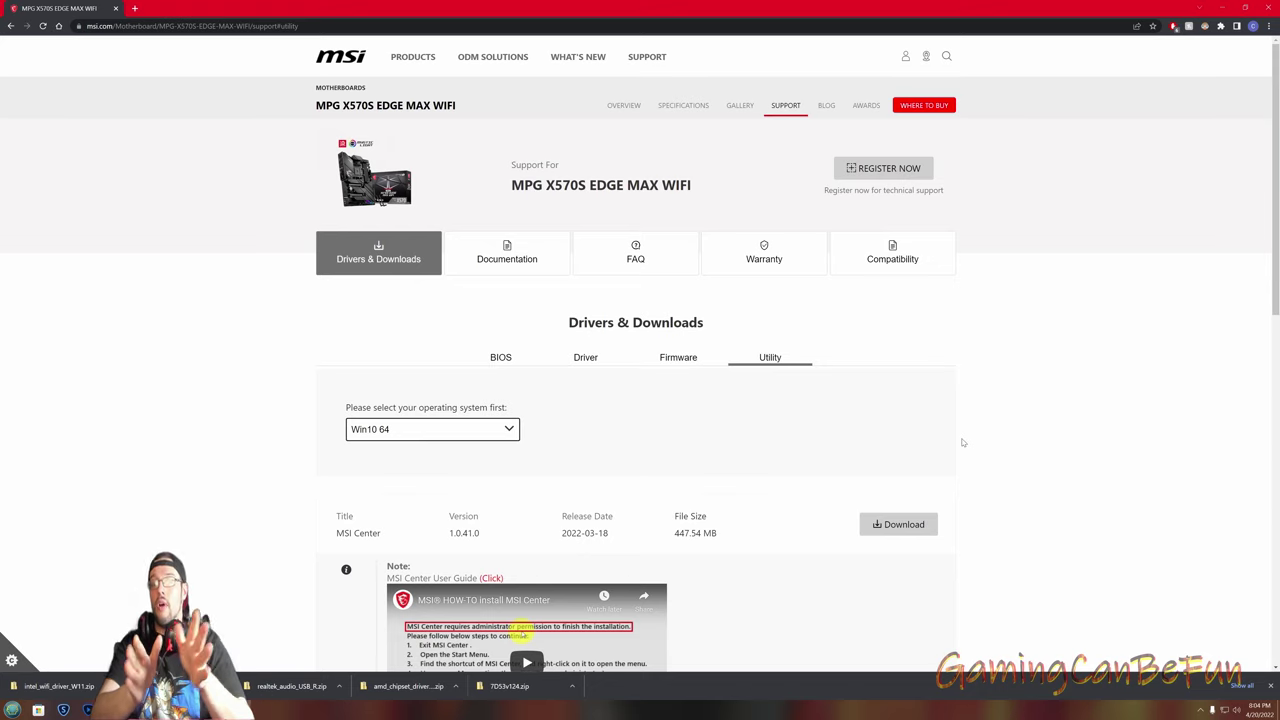
# Revisit the Win11 64 Driver downloads and the BIOS downloads for the motherboard
pyautogui.click(578, 364)
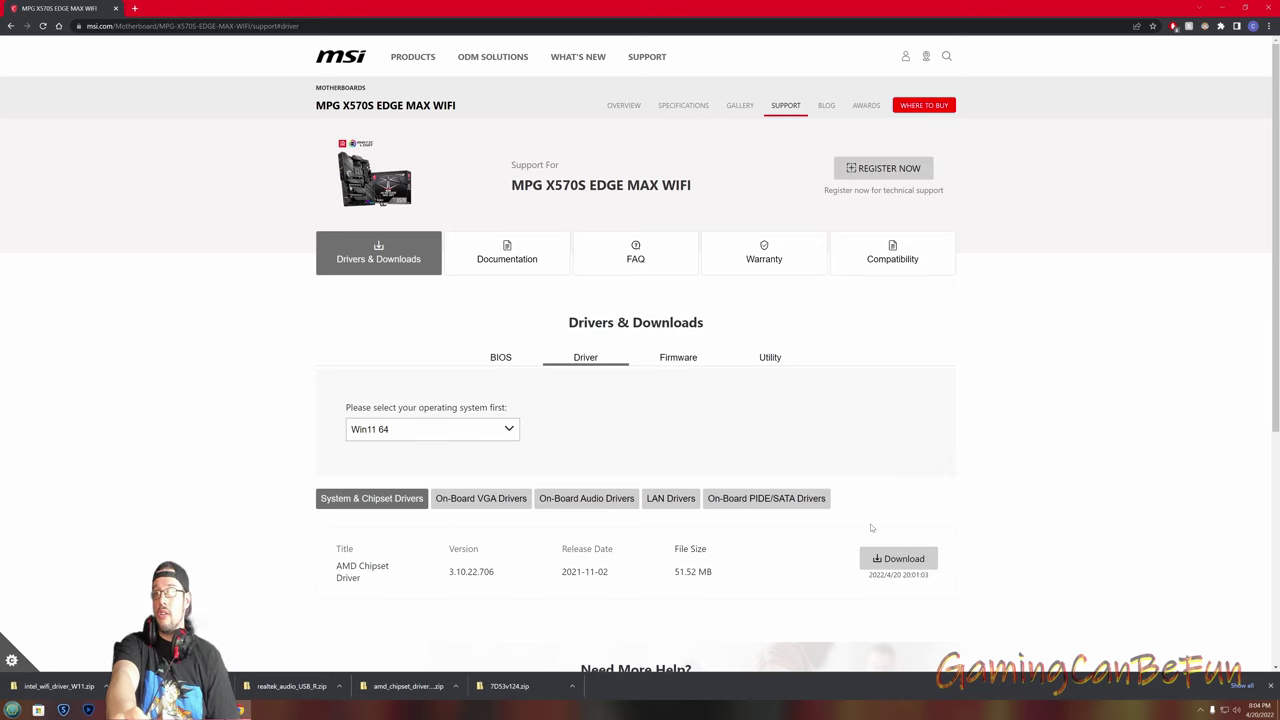
pyautogui.click(510, 360)
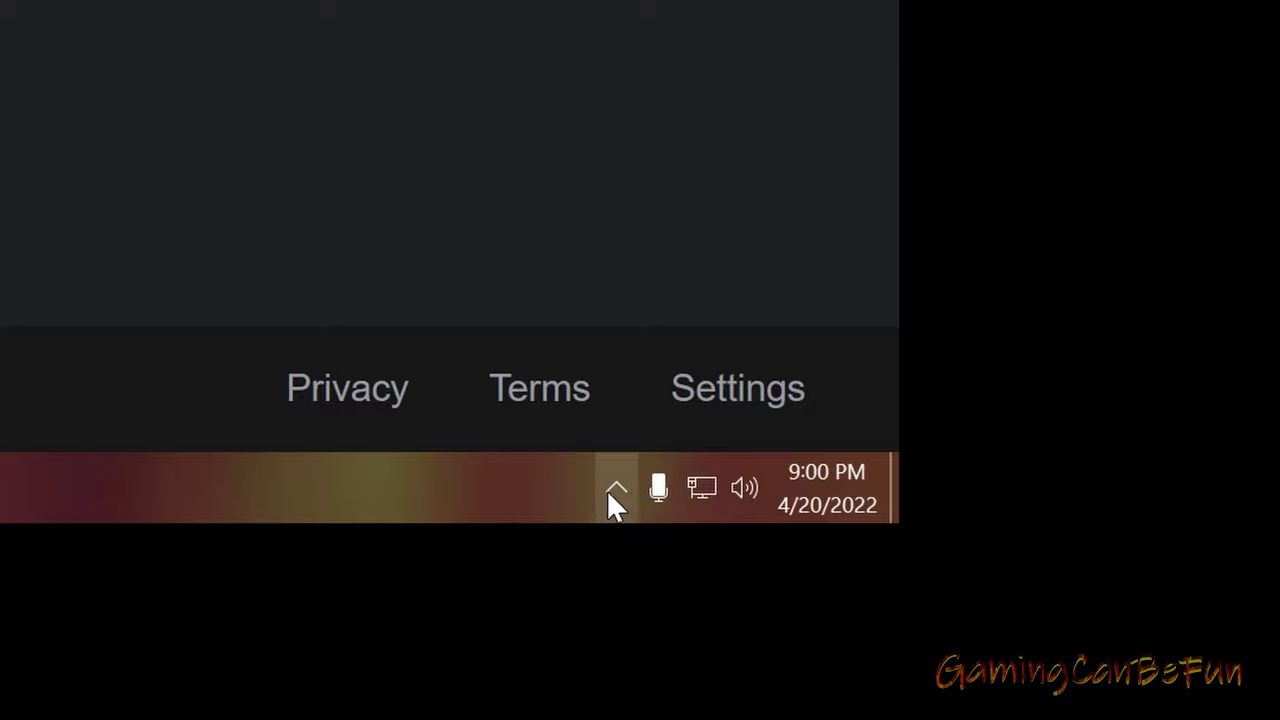
# Show the hidden notification area icons to locate the one for safely removing the USB drive
pyautogui.click(617, 485)
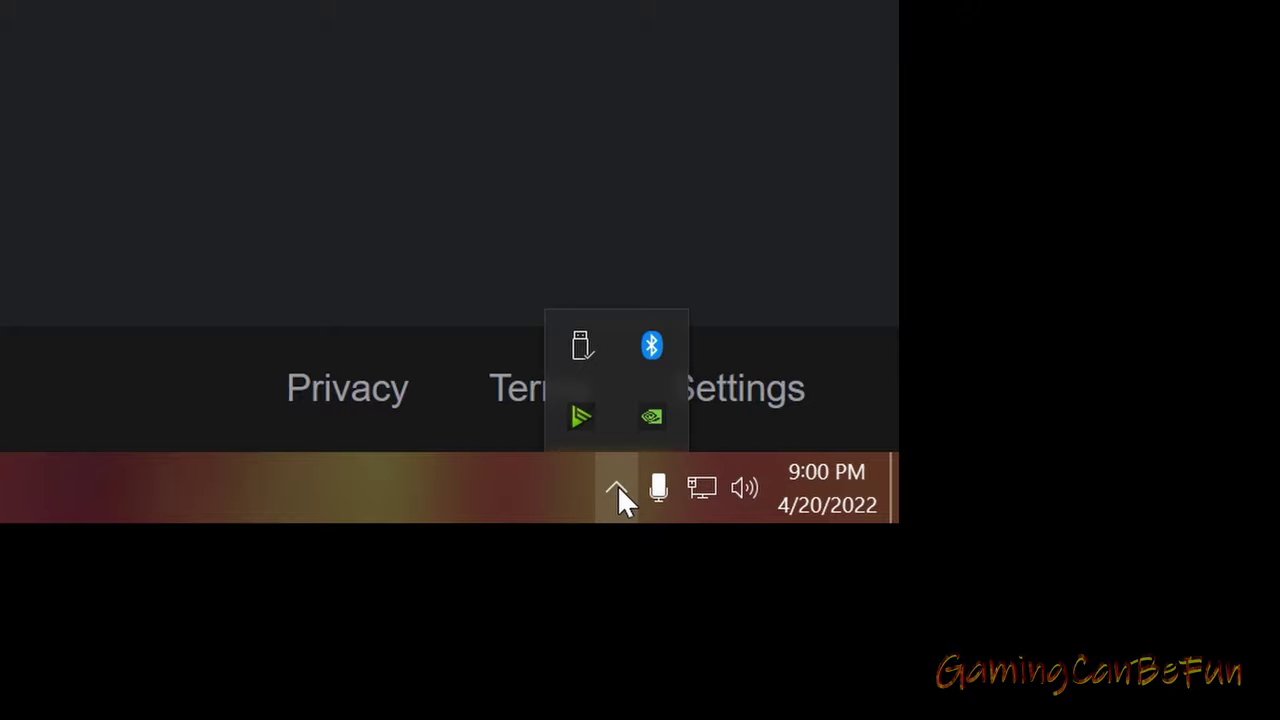
pyautogui.click(616, 486)
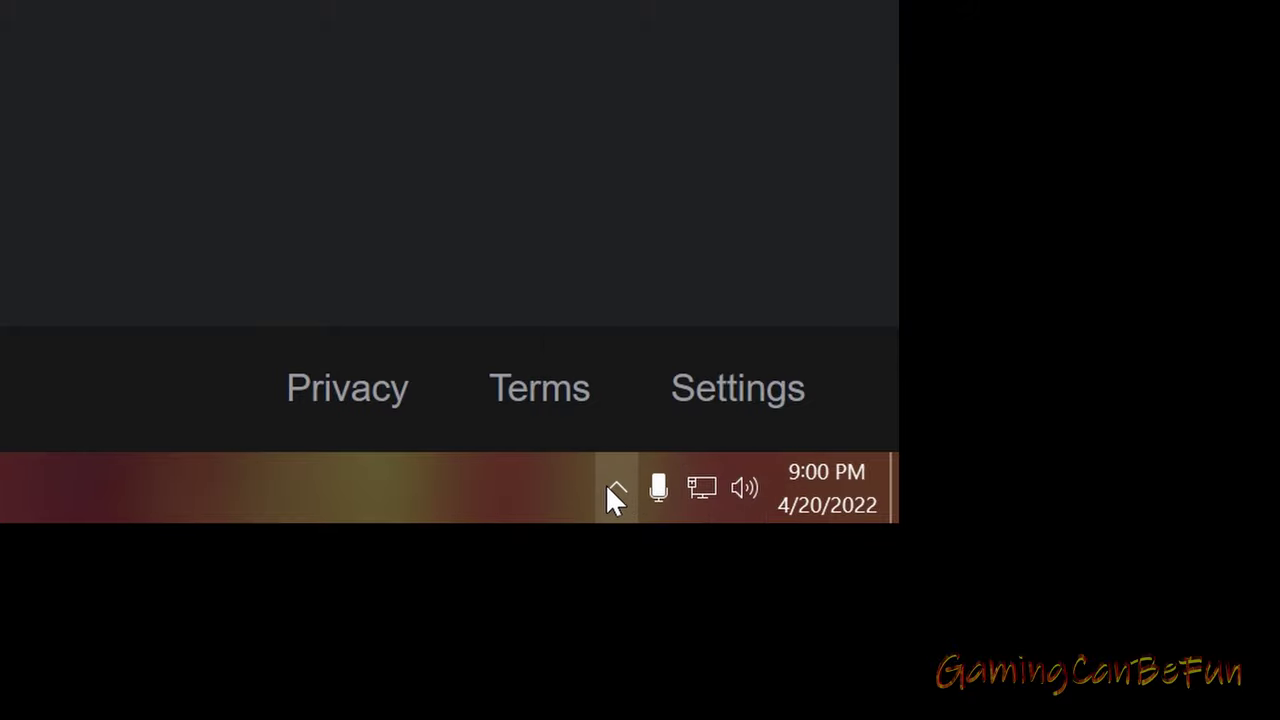
pyautogui.click(612, 486)
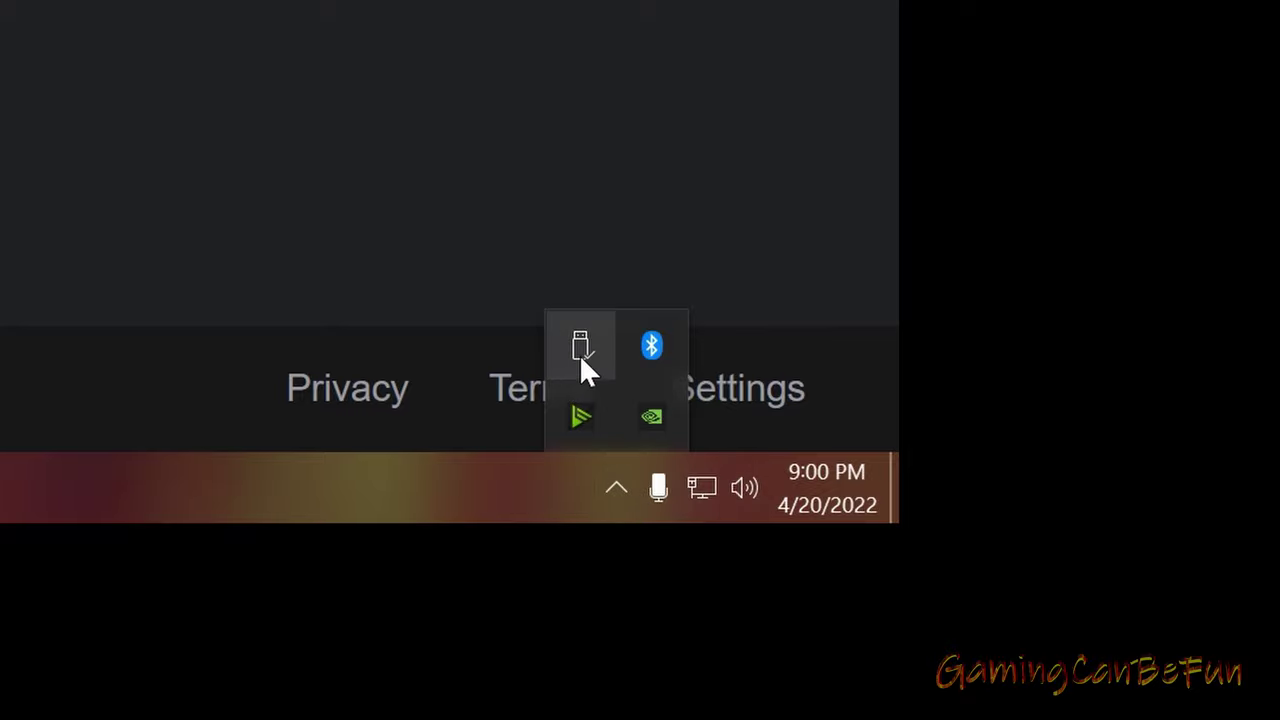
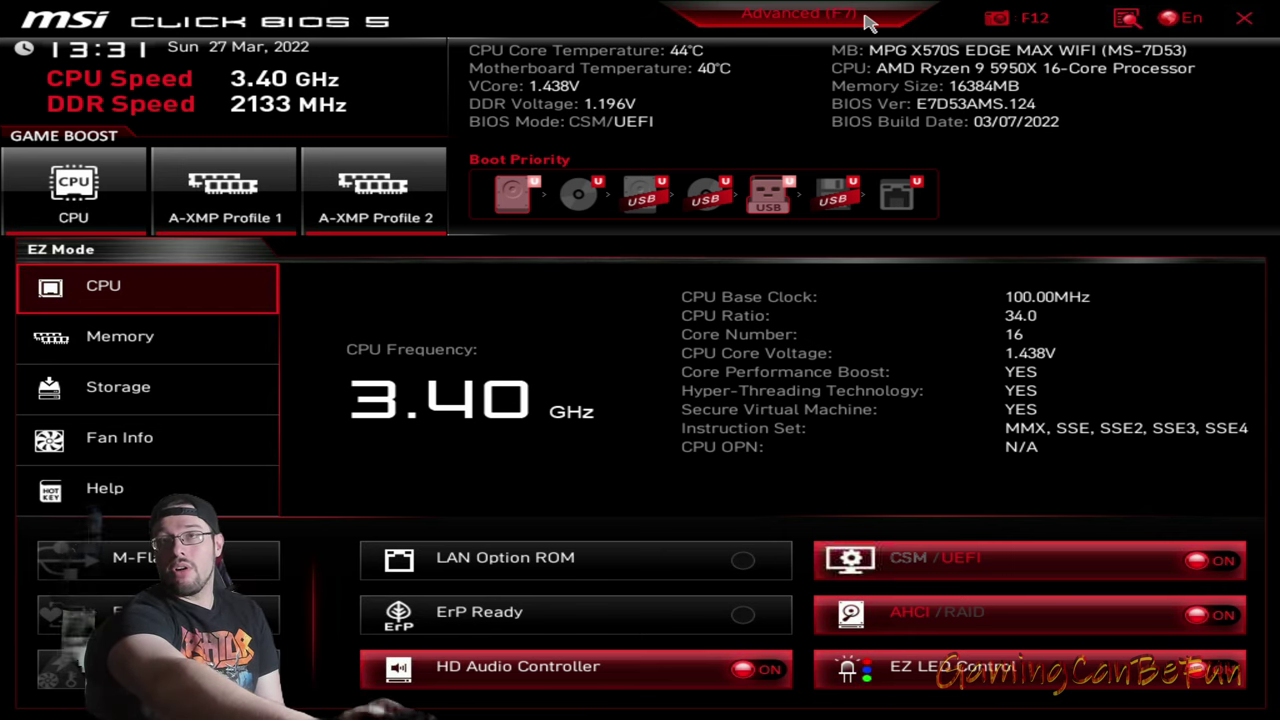
# Switch the MSI BIOS to Advanced mode and open the motherboard Settings
pyautogui.click(867, 24)
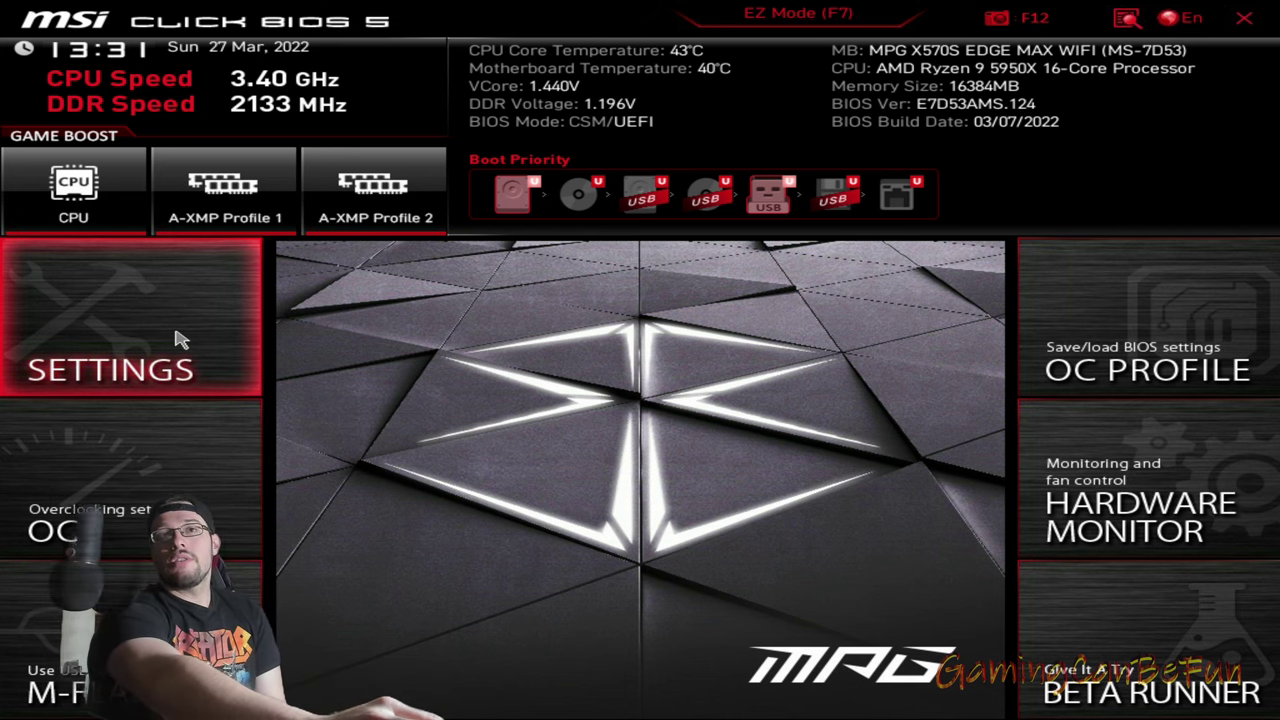
pyautogui.click(188, 300)
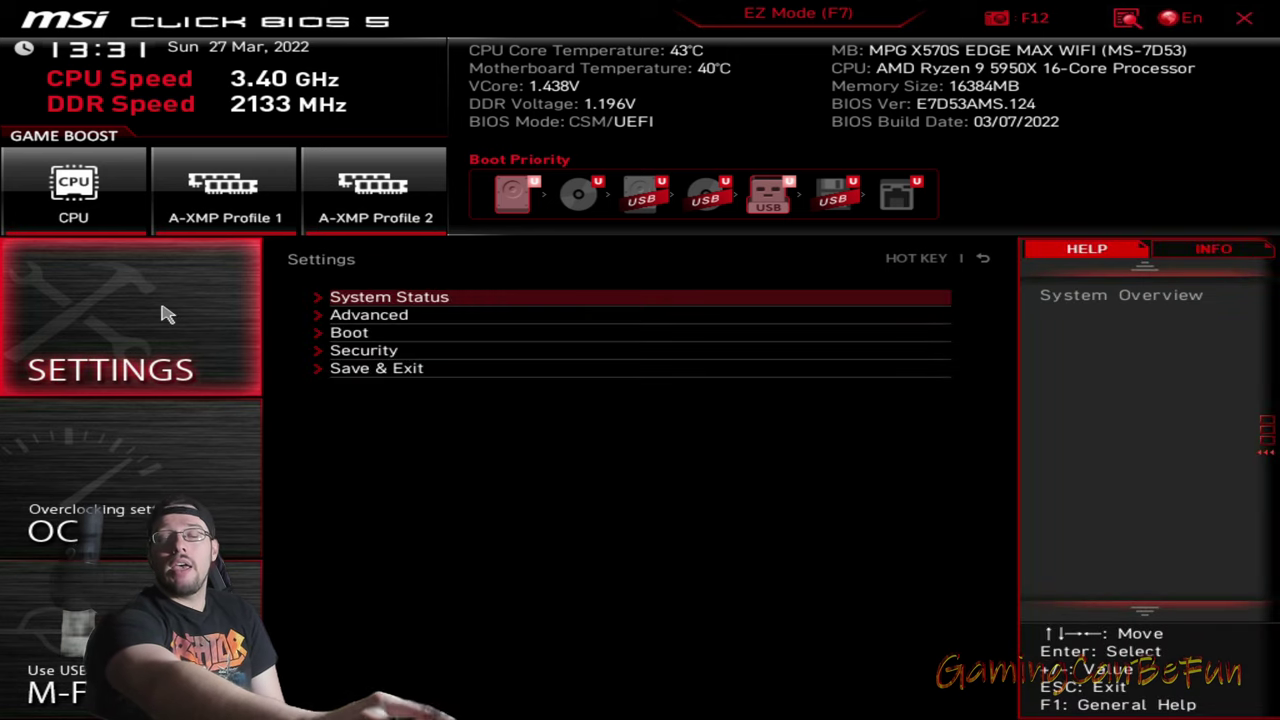
pyautogui.press('Down')
pyautogui.press('Down')
pyautogui.press('Down')
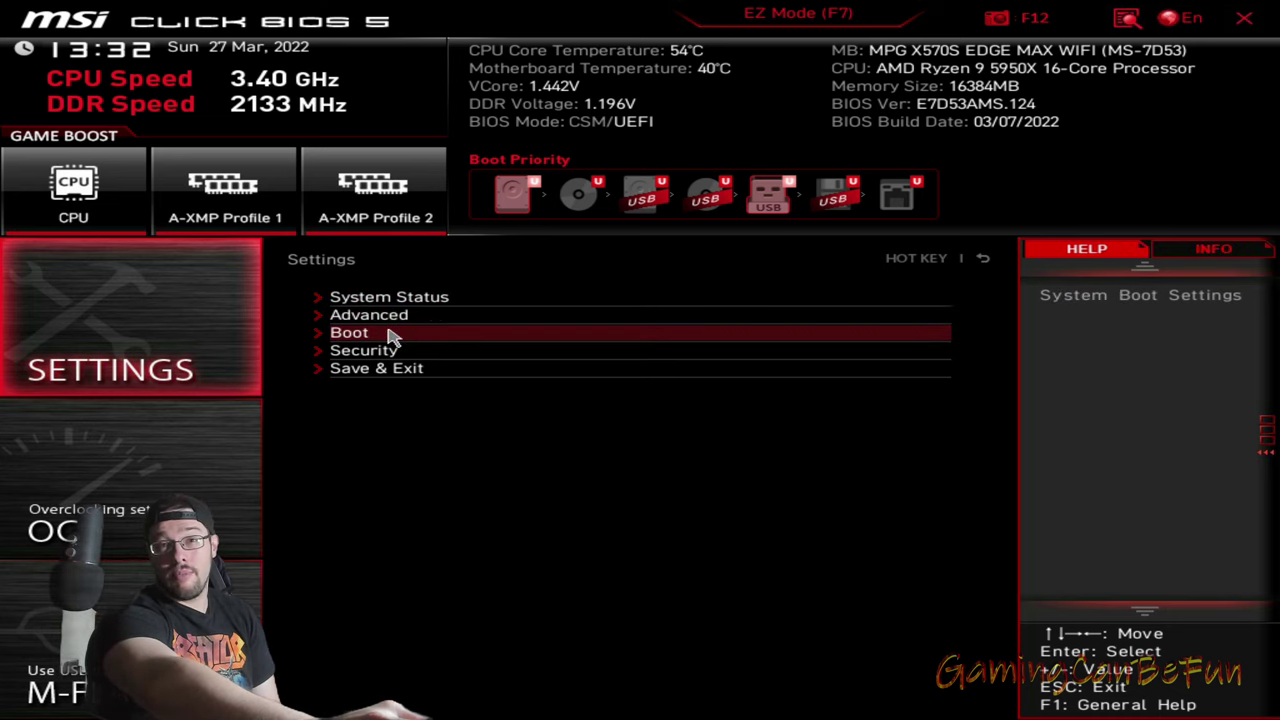
# Check the BIOS CSM/UEFI Mode and the Secure Boot state in the Windows OS Configuration of the Advanced settings
pyautogui.click(420, 317)
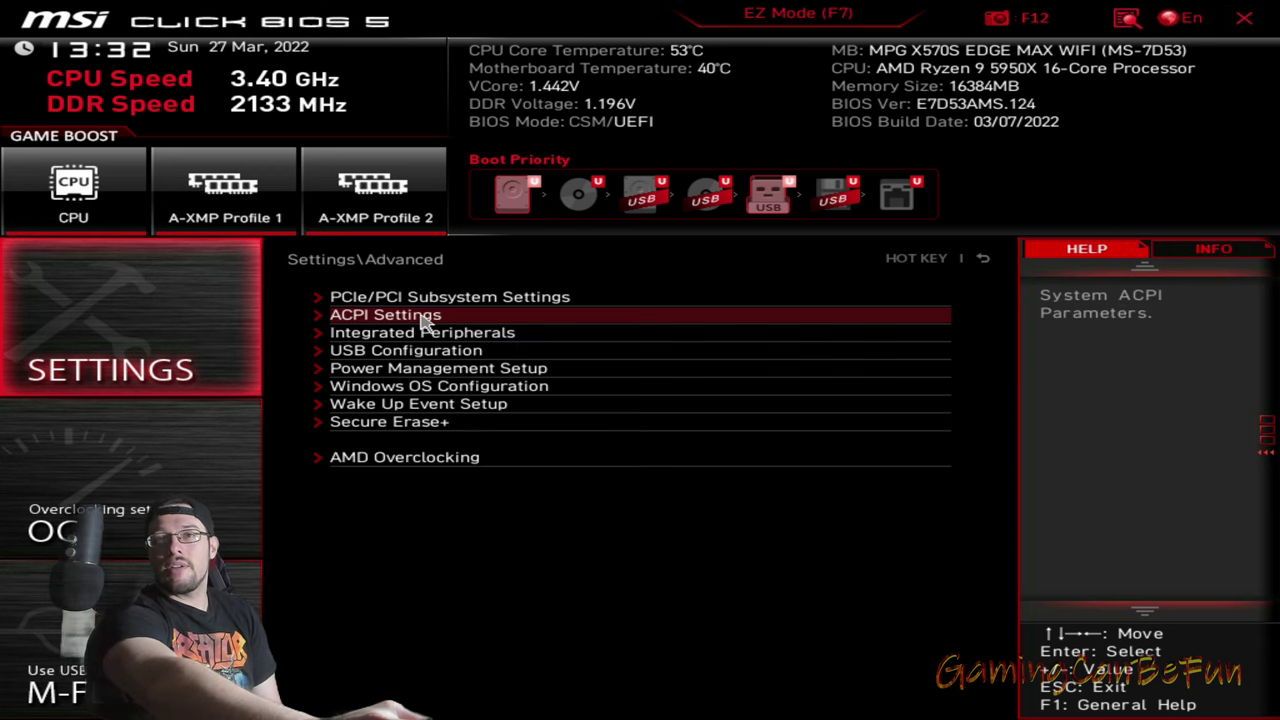
pyautogui.click(480, 387)
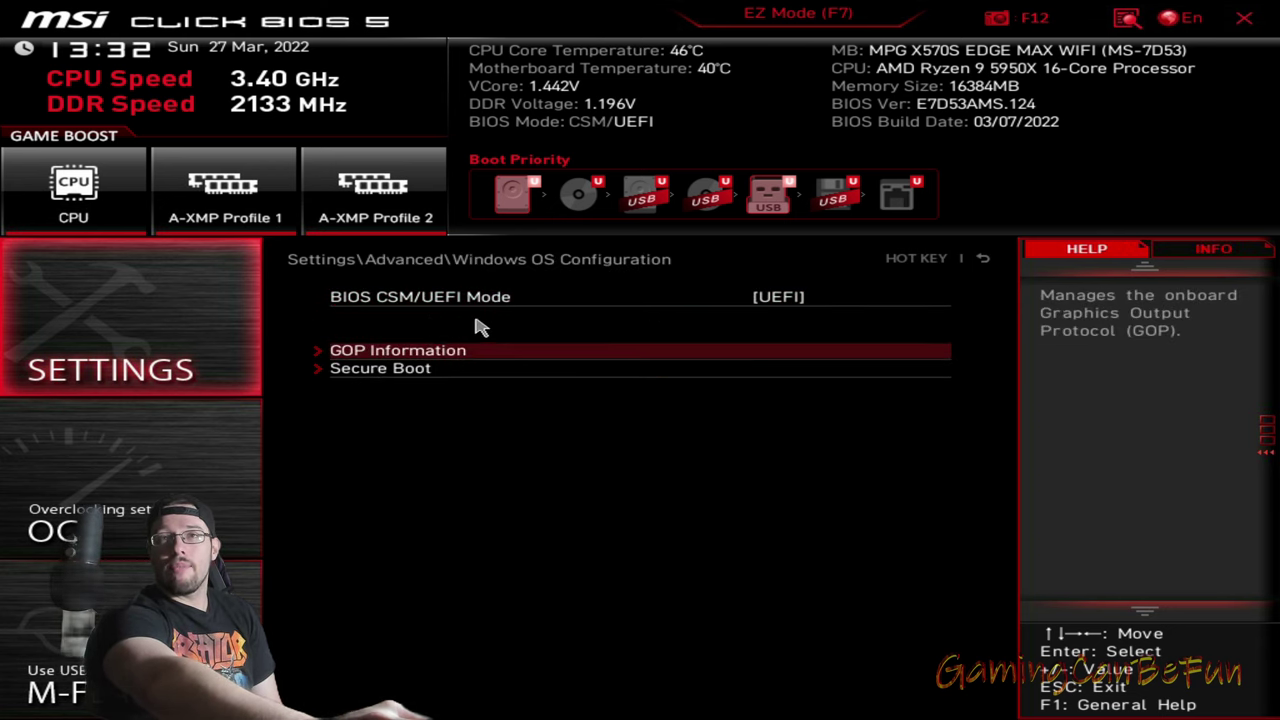
pyautogui.click(984, 259)
pyautogui.click(992, 266)
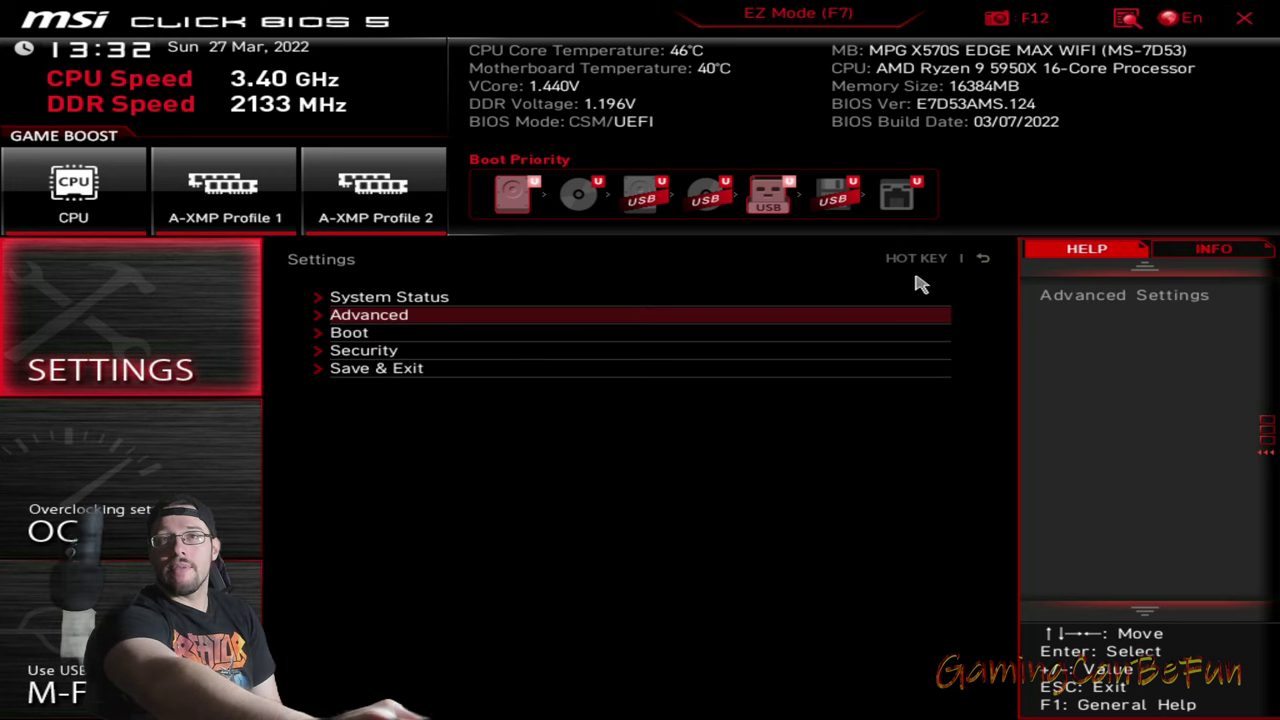
pyautogui.click(390, 316)
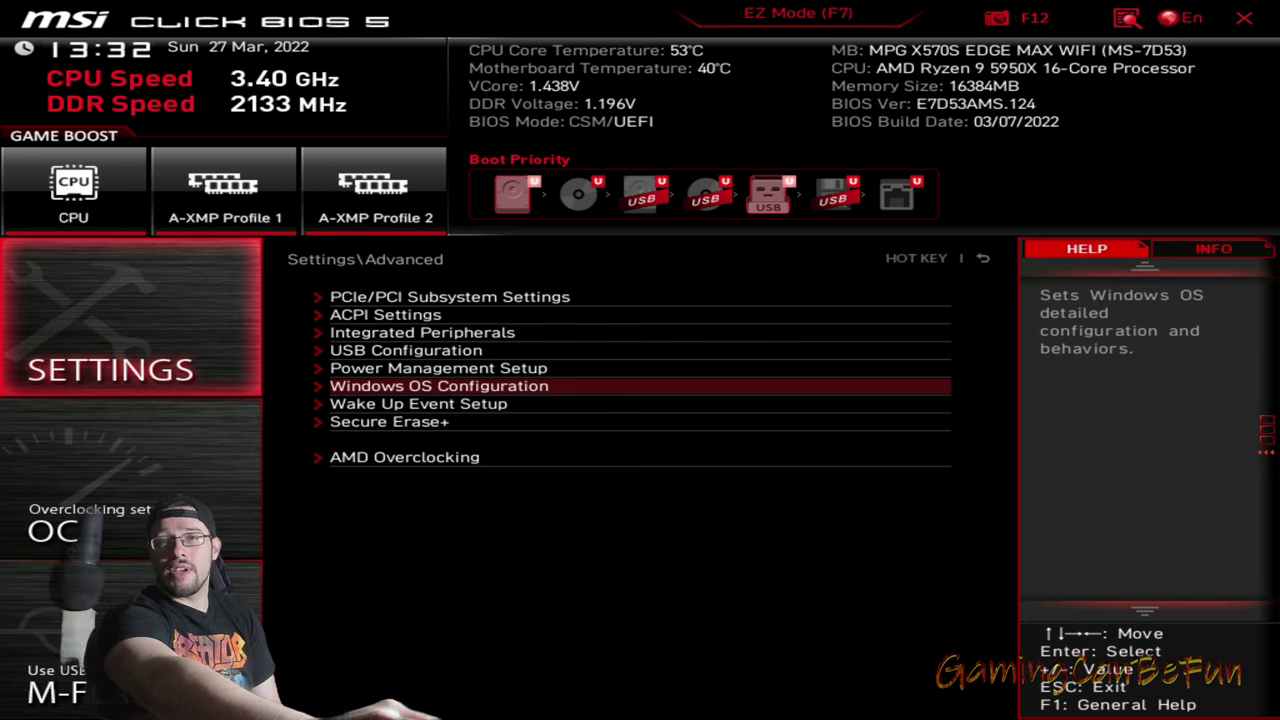
pyautogui.click(429, 388)
pyautogui.click(400, 367)
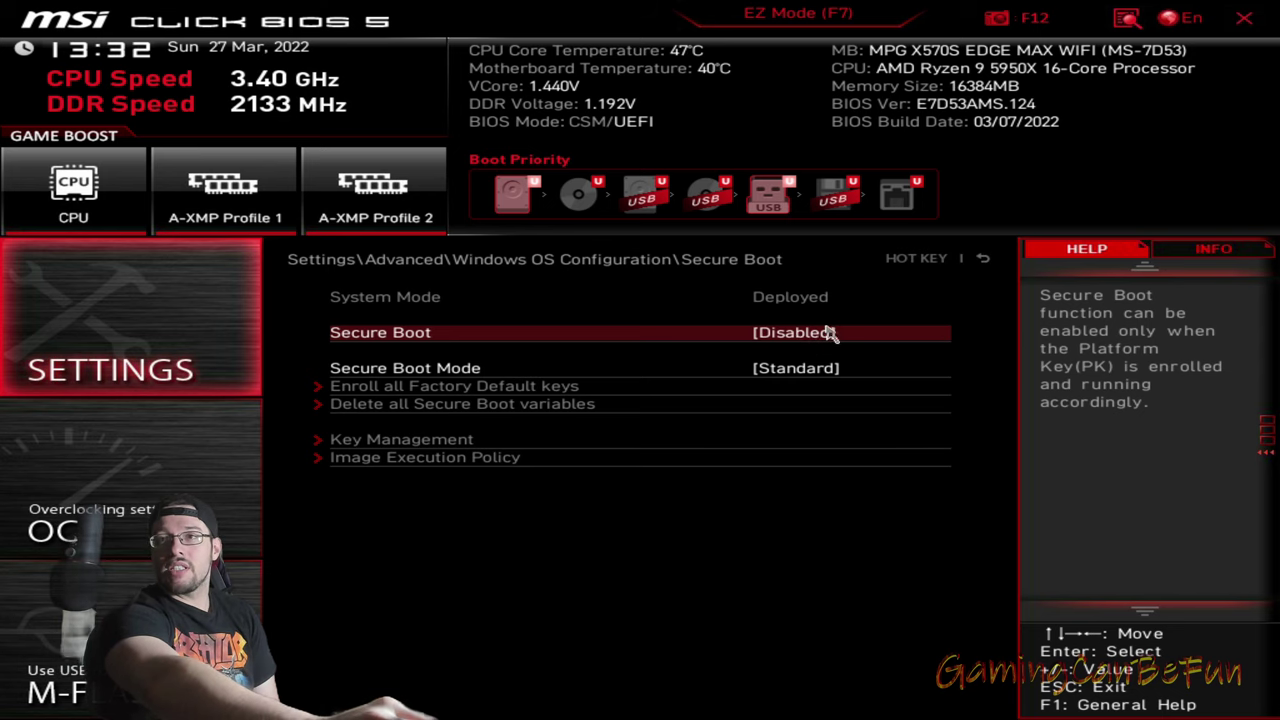
pyautogui.click(983, 259)
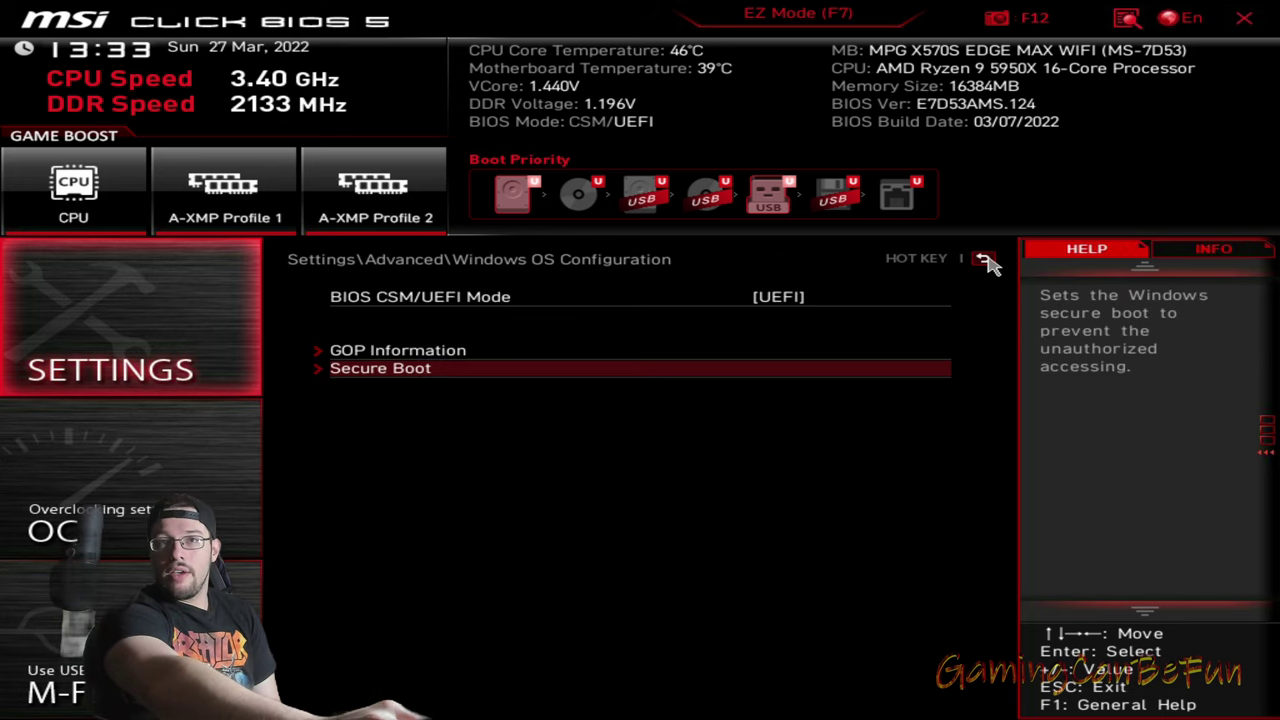
pyautogui.click(983, 259)
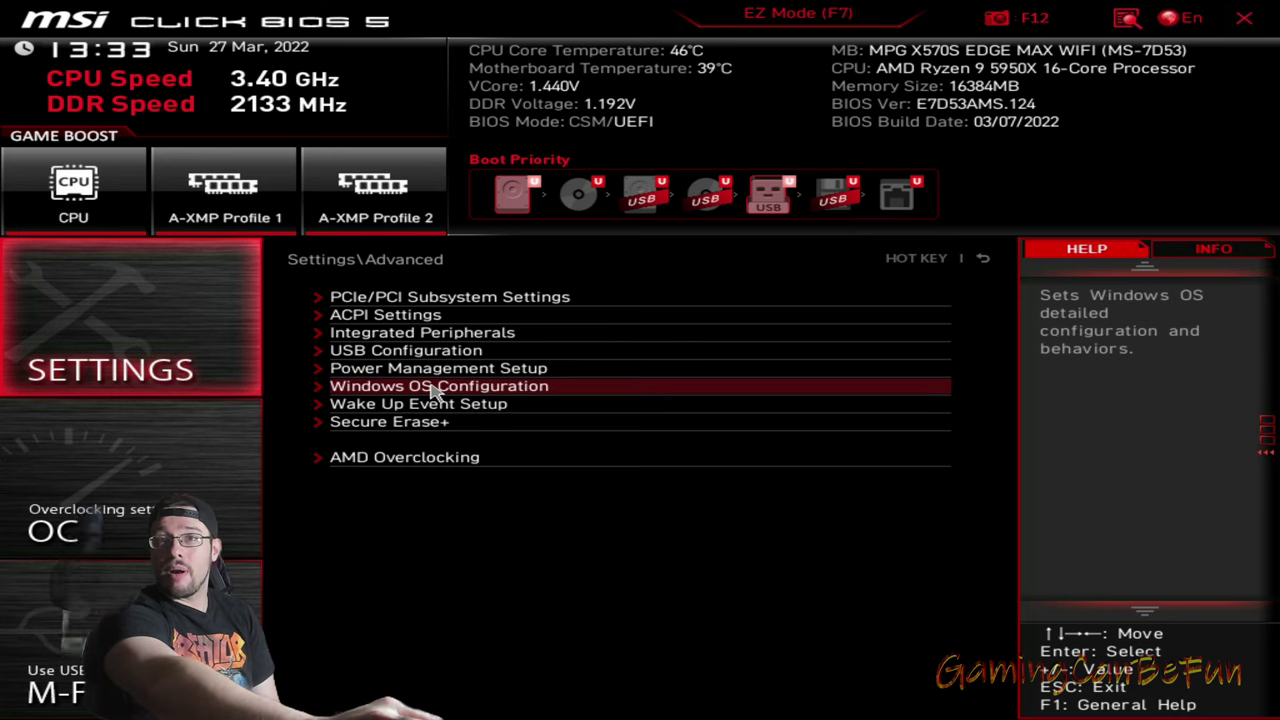
# Review the Power Management Setup and USB Configuration options in the Advanced settings
pyautogui.click(566, 371)
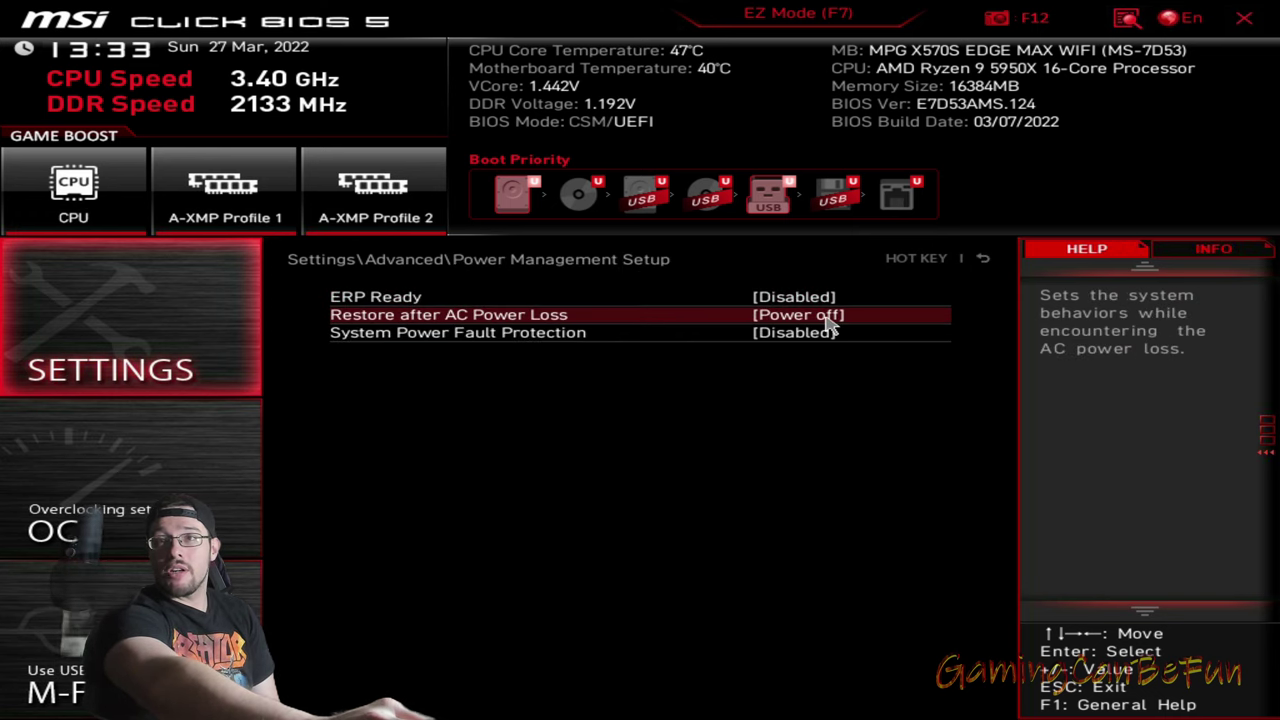
pyautogui.click(985, 260)
pyautogui.click(690, 349)
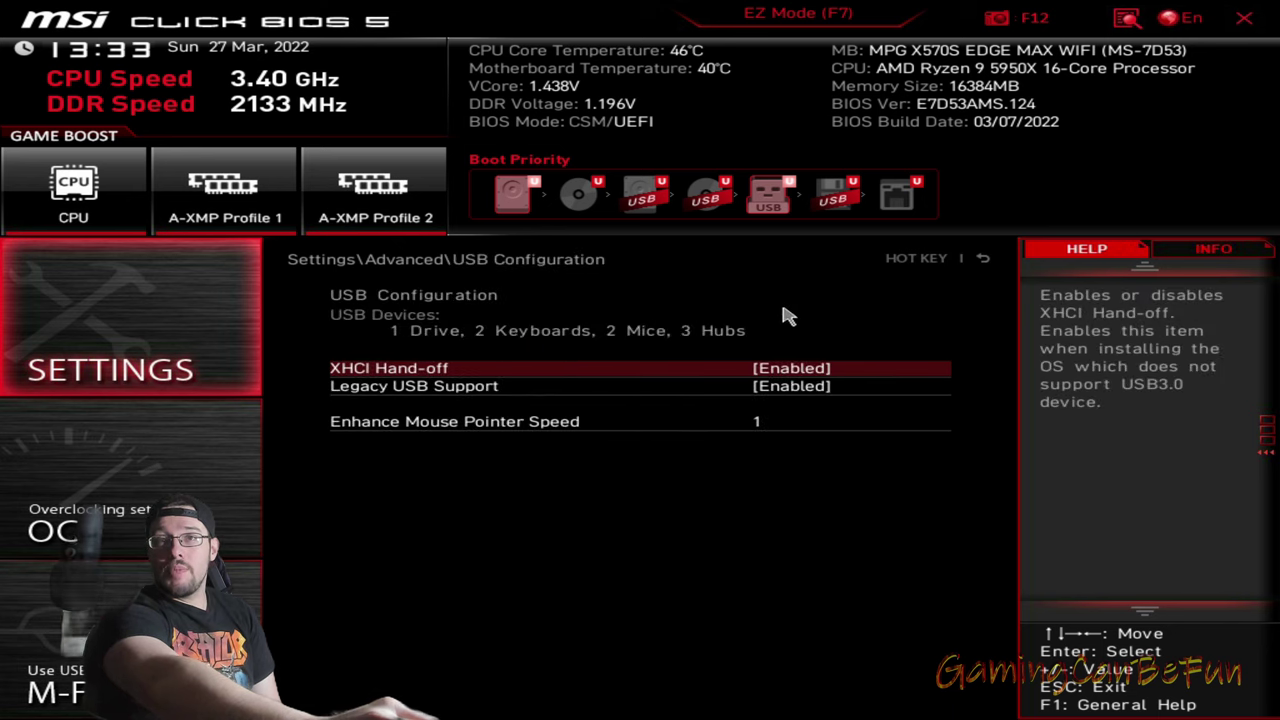
pyautogui.click(986, 259)
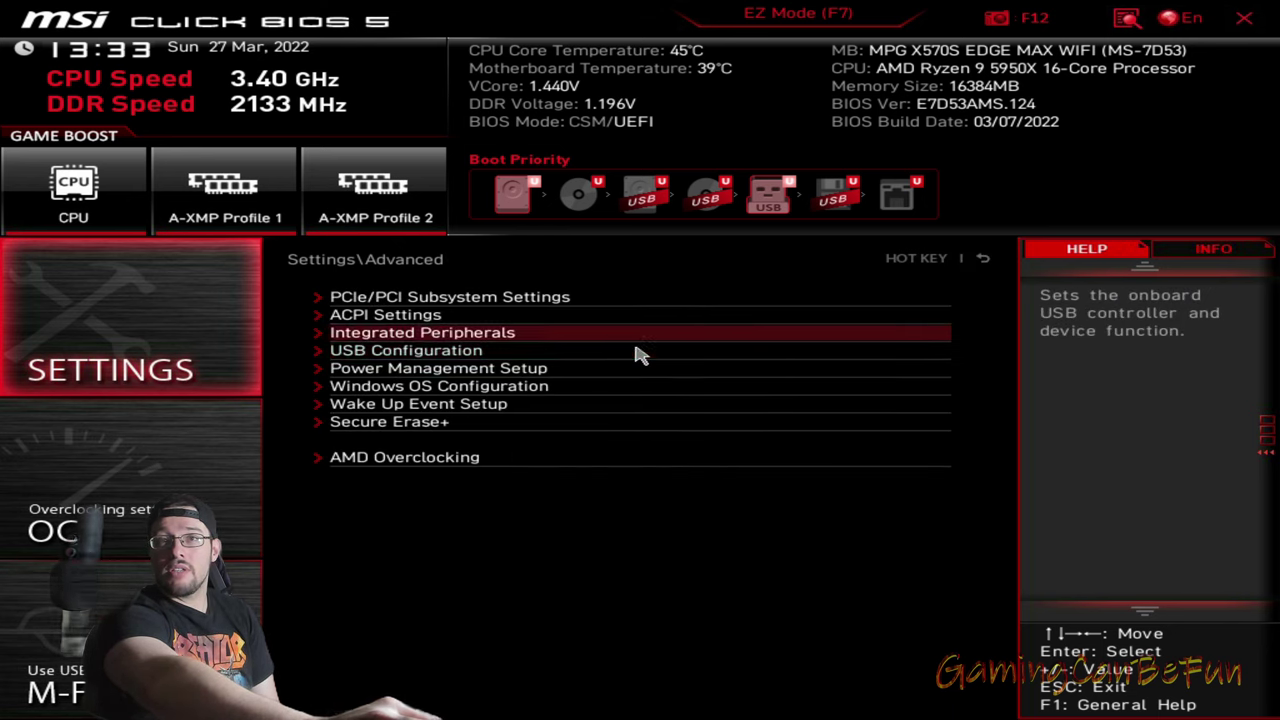
# Review the Integrated Peripherals and ACPI Settings options in the Advanced settings
pyautogui.click(500, 337)
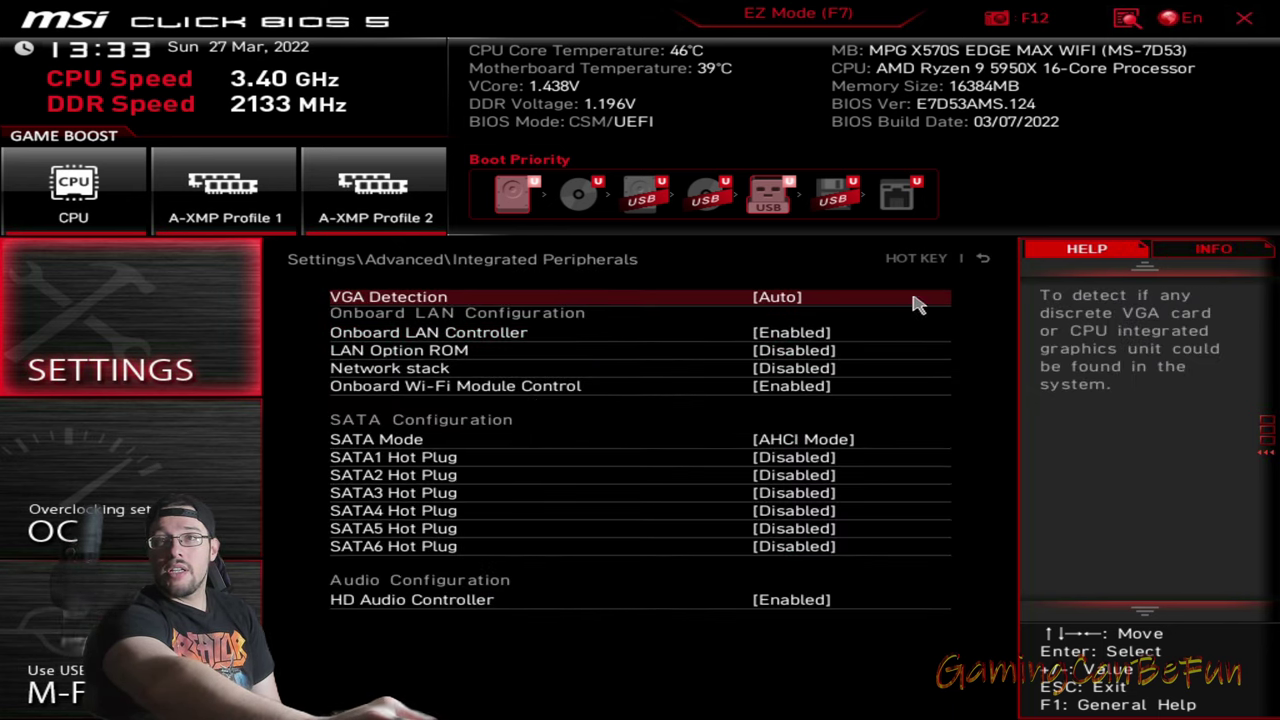
pyautogui.click(982, 259)
pyautogui.click(444, 317)
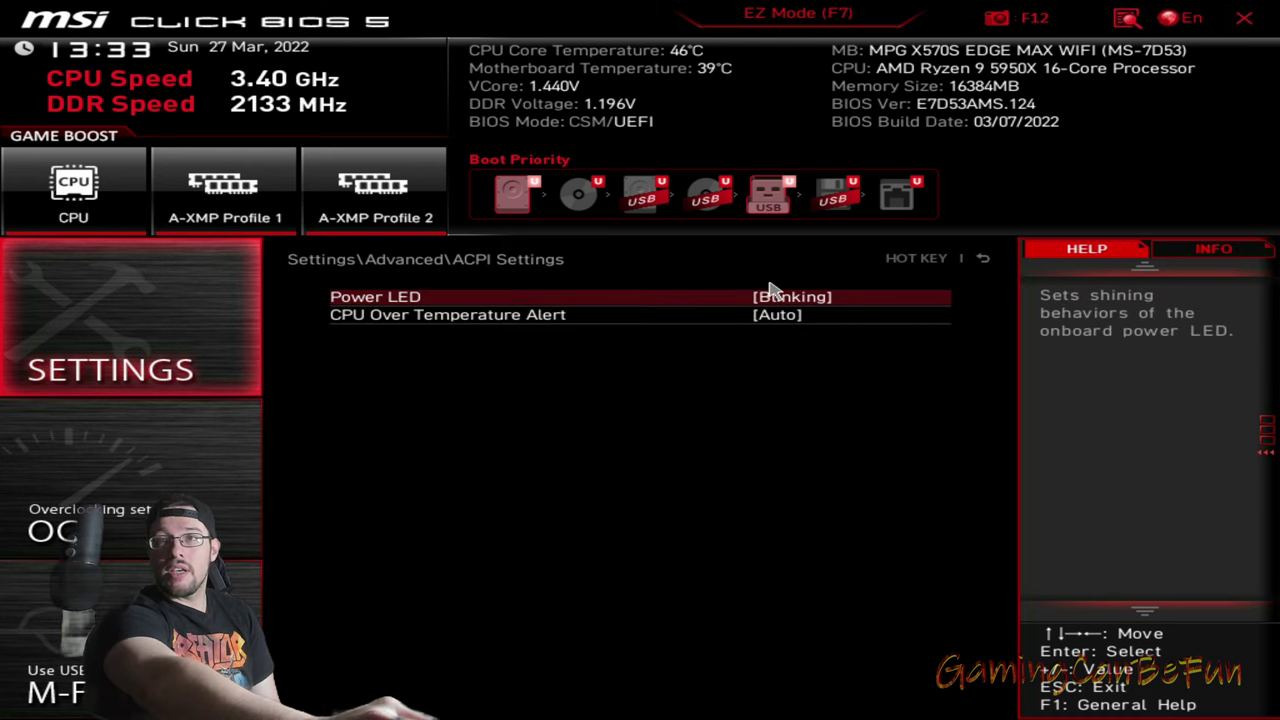
pyautogui.click(985, 259)
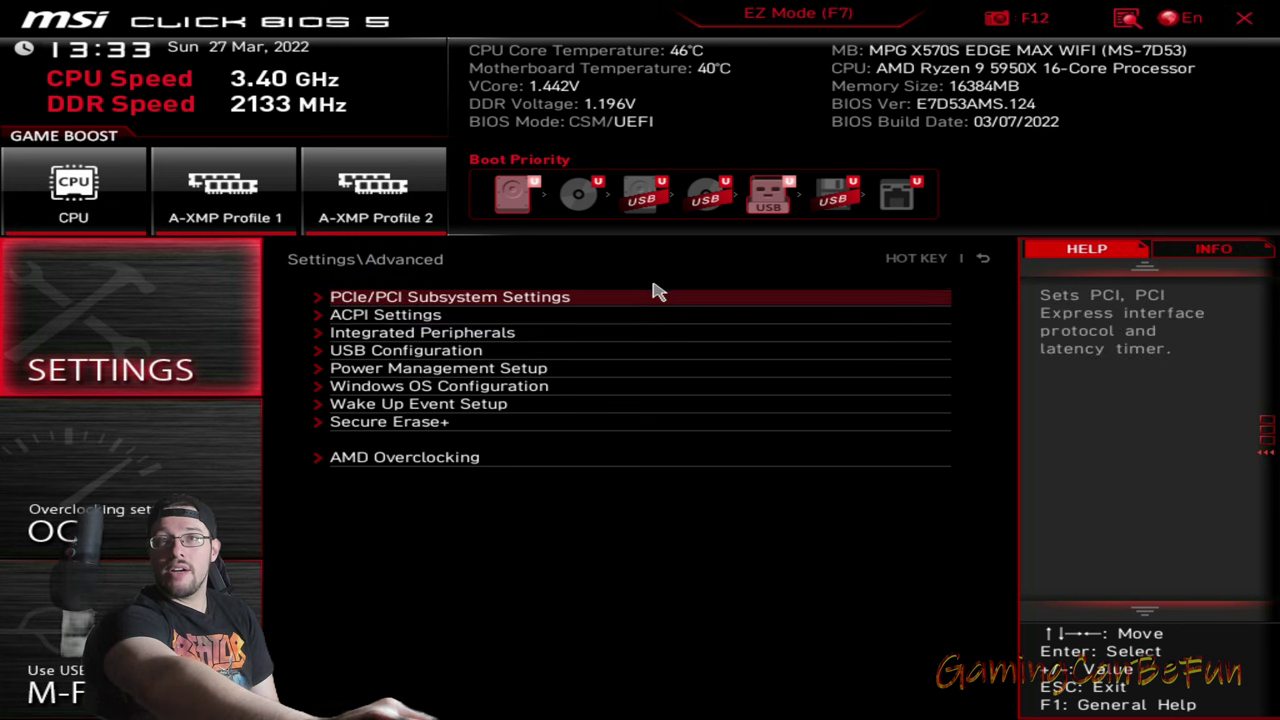
# Look through the Overclocking options from CPU and DRAM settings to voltages, and return to the main Settings list
pyautogui.click(130, 480)
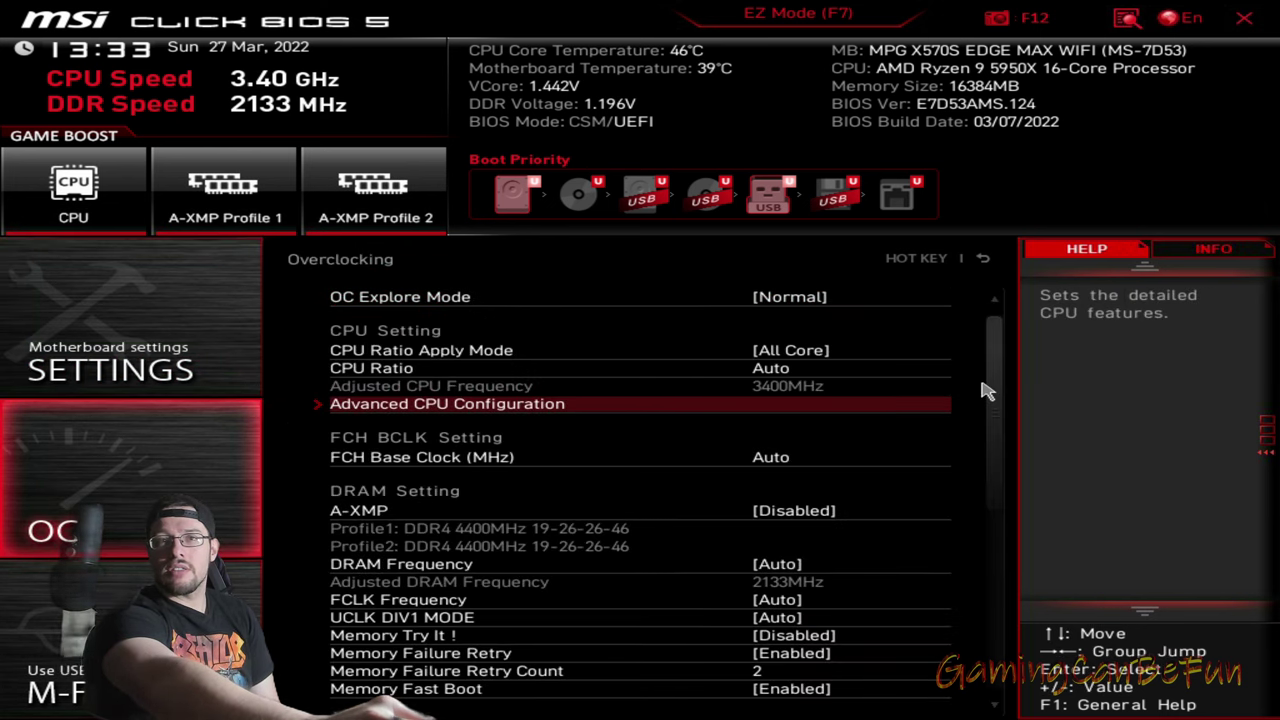
pyautogui.scroll(-8, 930, 420)
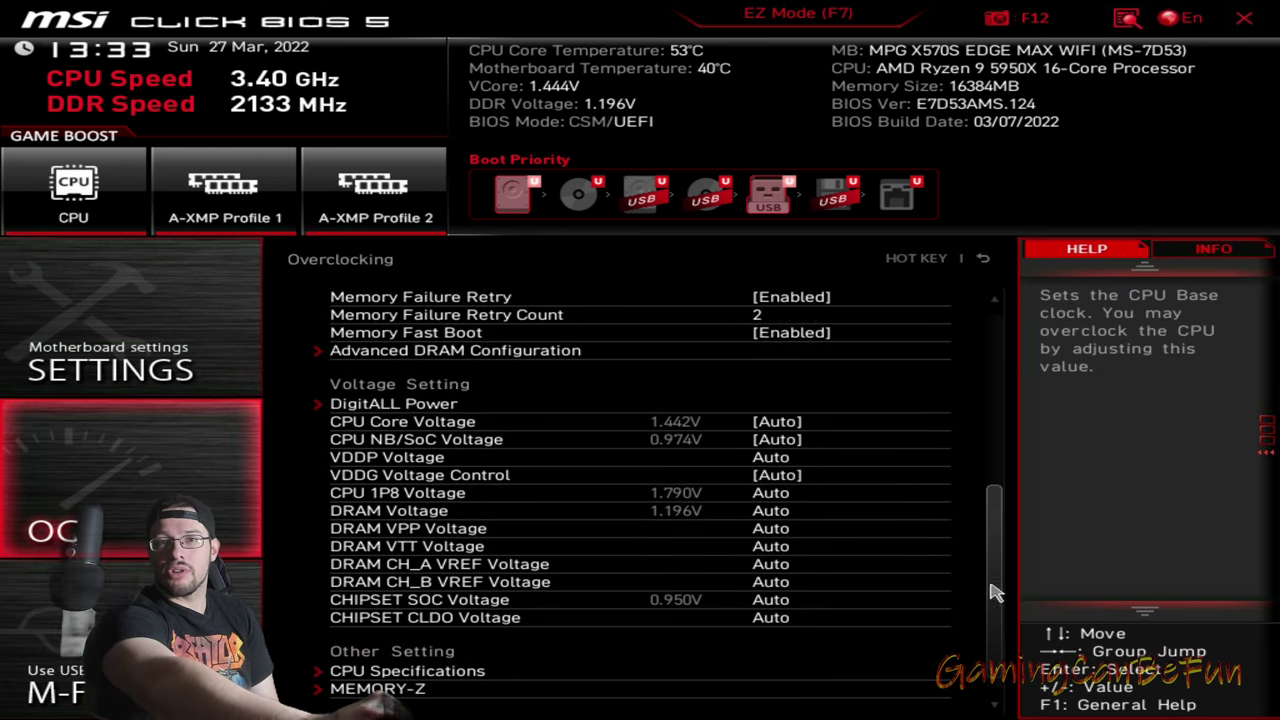
pyautogui.moveTo(995, 592); pyautogui.dragTo(995, 305)
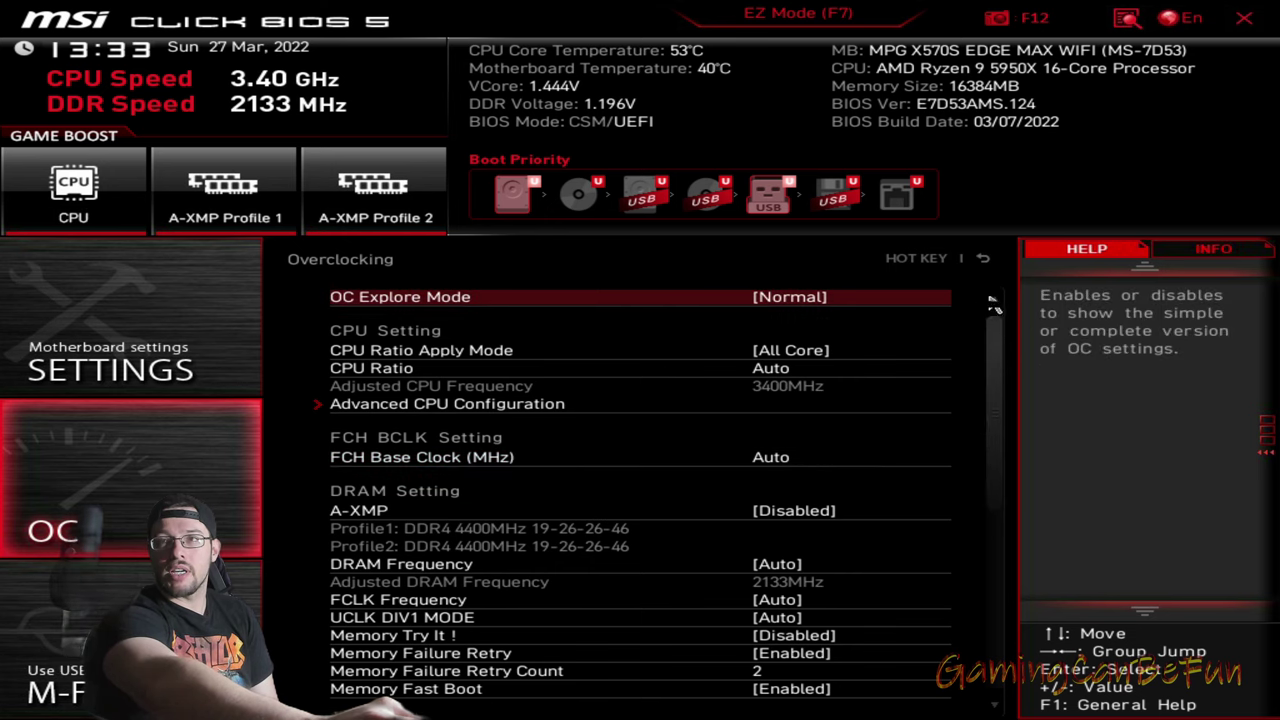
pyautogui.click(983, 260)
pyautogui.click(140, 340)
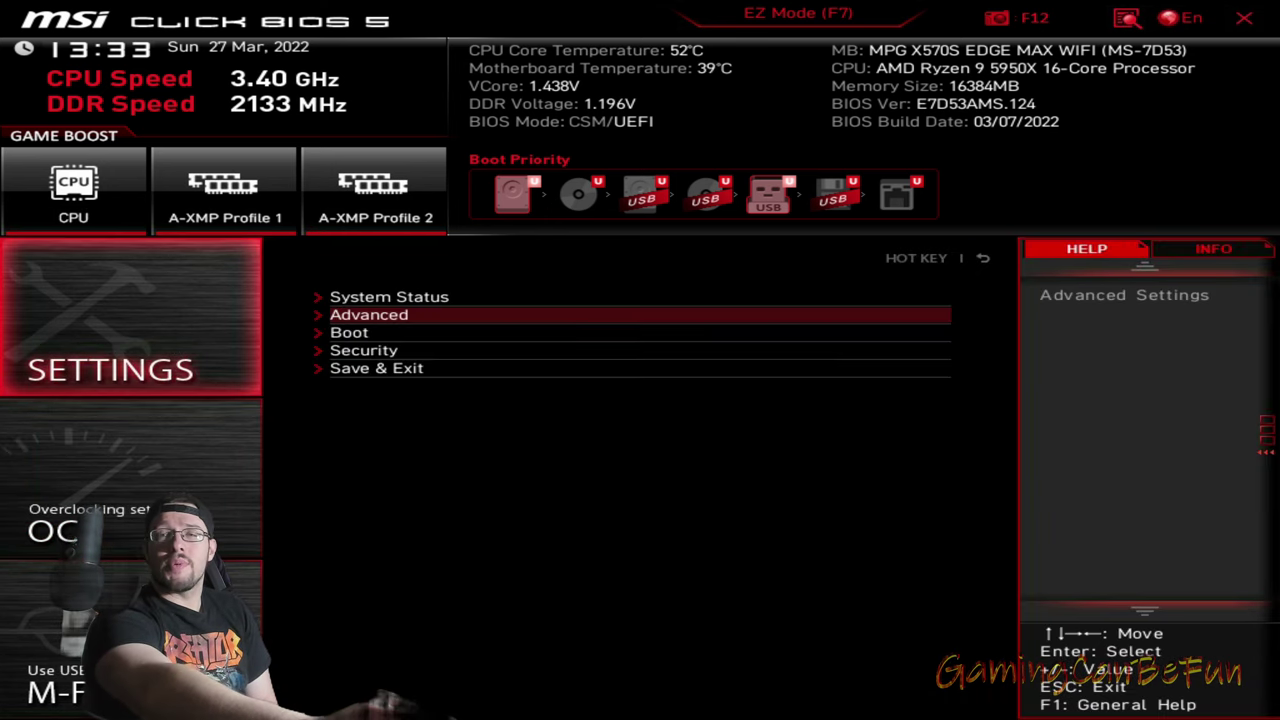
pyautogui.press('Down')
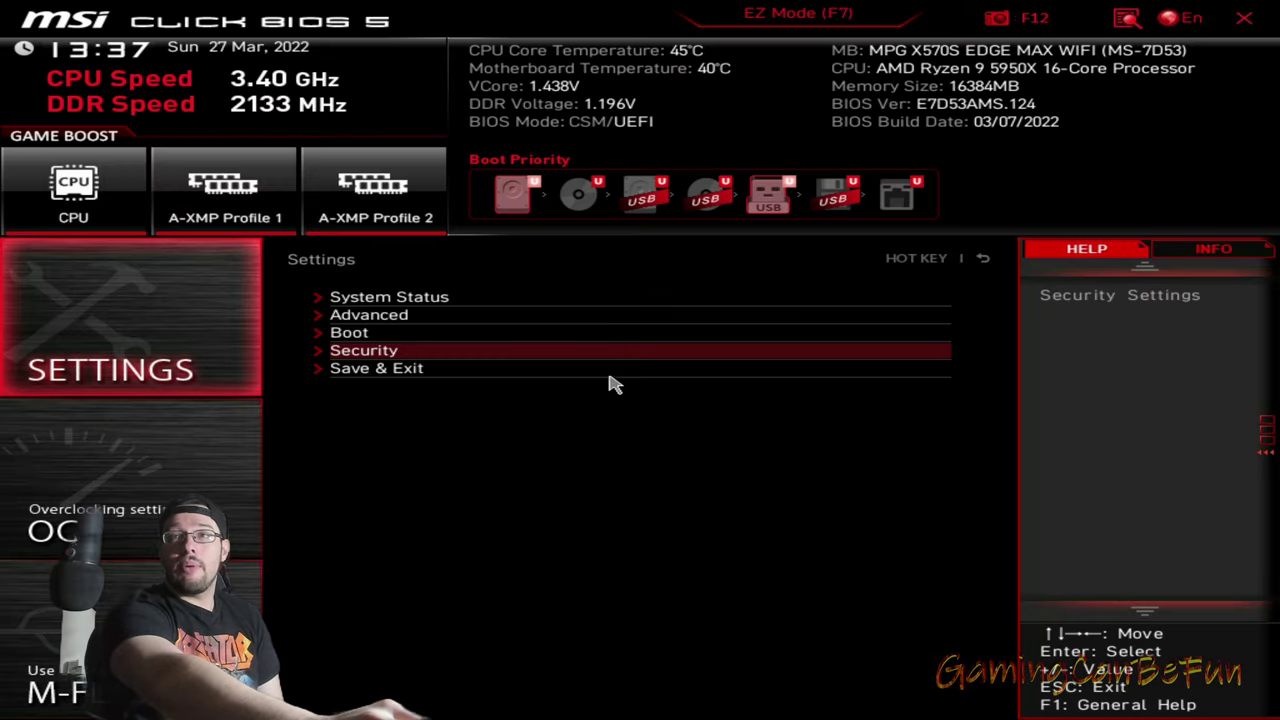
# Return to the main BIOS screen, reopen the Settings list, and open the Boot settings
pyautogui.press('Up')
pyautogui.press('Up')
pyautogui.press('Up')
pyautogui.click(975, 258)
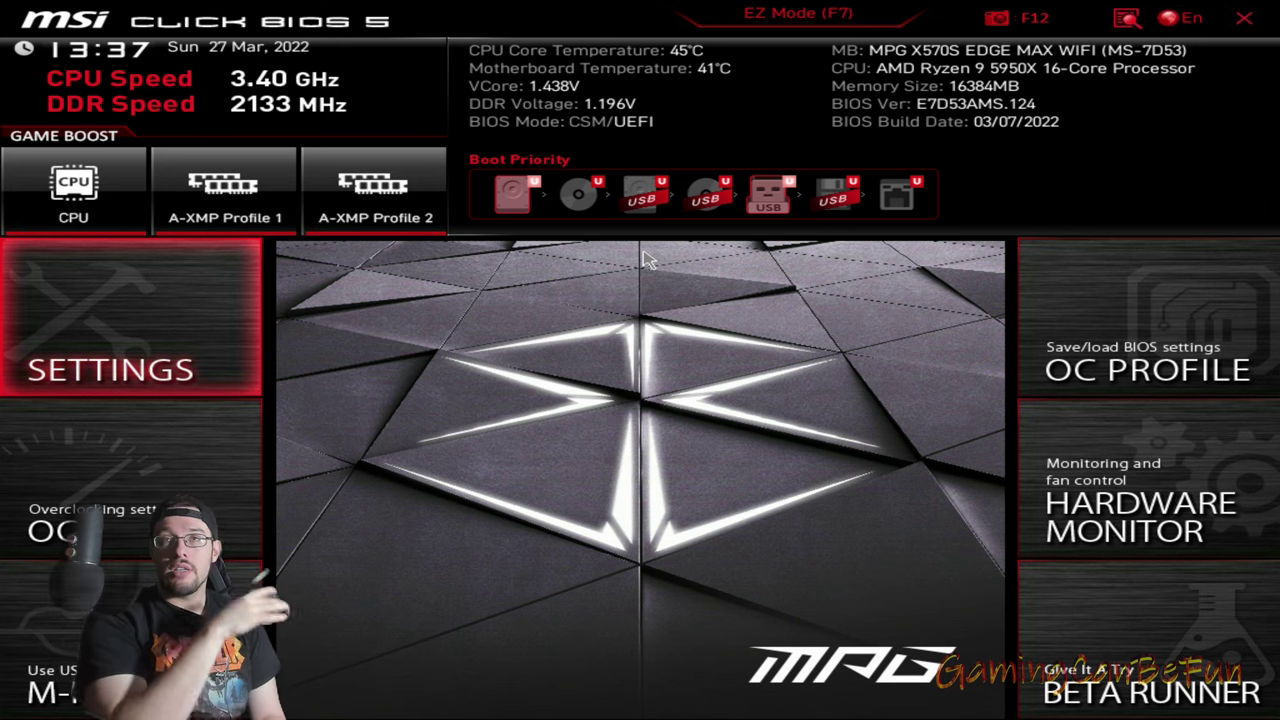
pyautogui.click(168, 288)
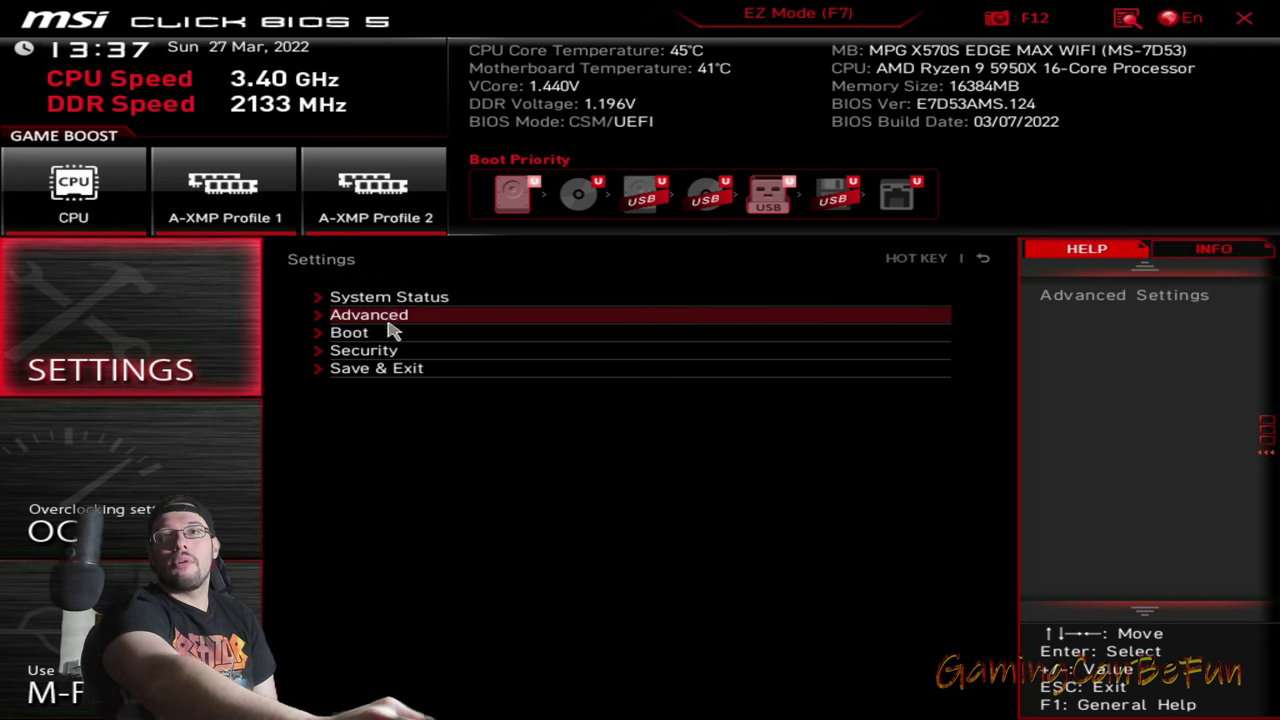
pyautogui.click(392, 332)
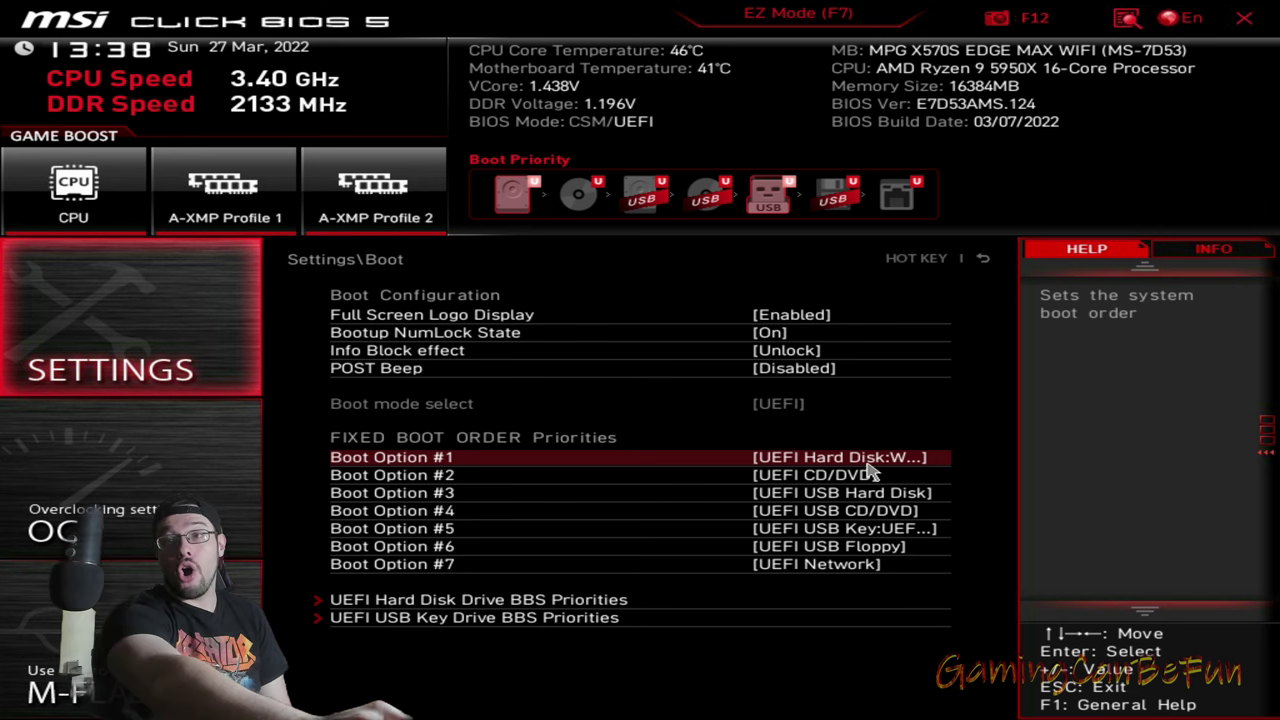
# Review the devices offered for Boot Option #1 and close the selection without choosing one
pyautogui.click(435, 459)
pyautogui.press('Up')
pyautogui.press('Up')
pyautogui.press('Up')
pyautogui.press('Up')
pyautogui.press('Up')
pyautogui.press('Up')
pyautogui.press('Up')
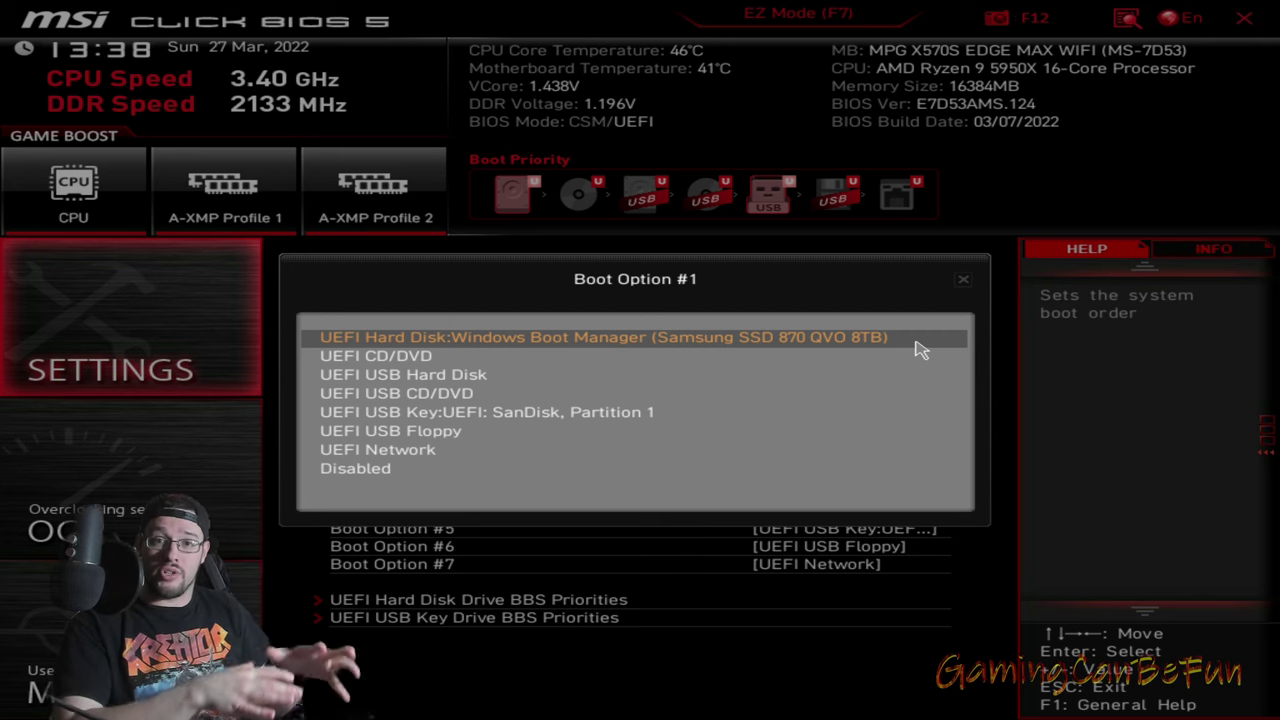
pyautogui.click(966, 280)
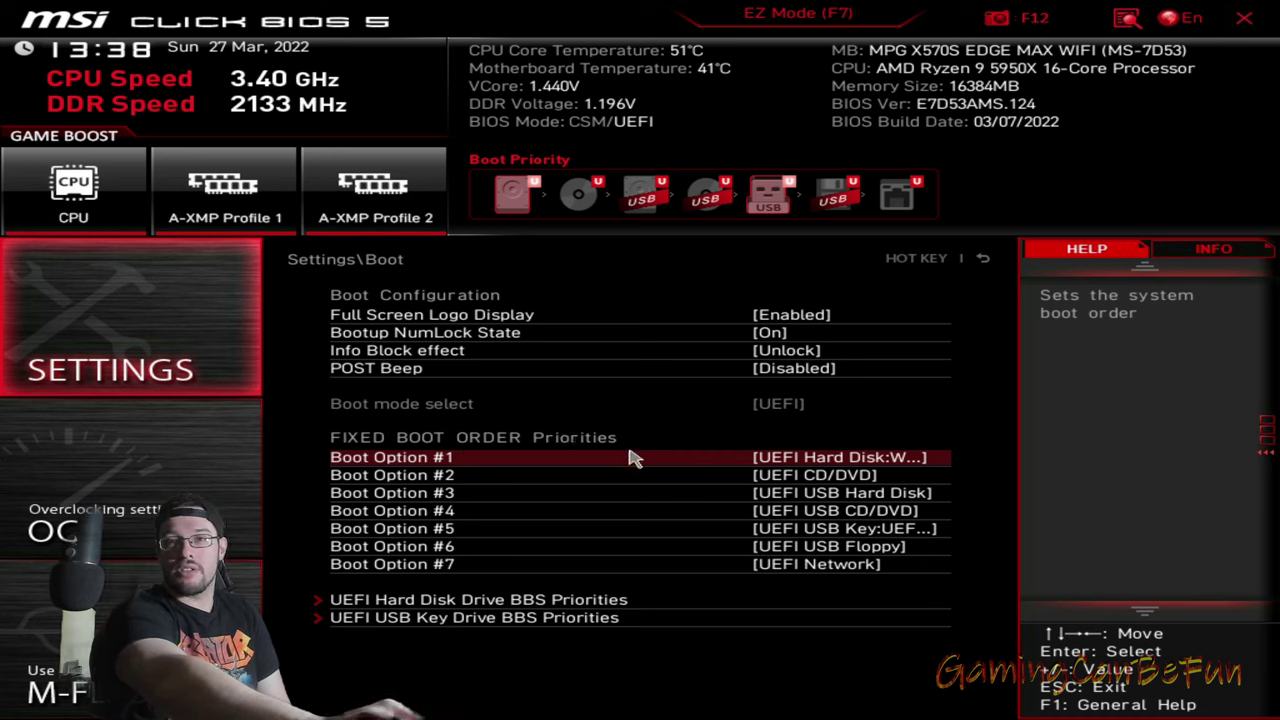
# Go through the fixed boot order priorities between Boot Option #1 and Boot Option #4
pyautogui.press('Down')
pyautogui.press('Down')
pyautogui.press('Down')
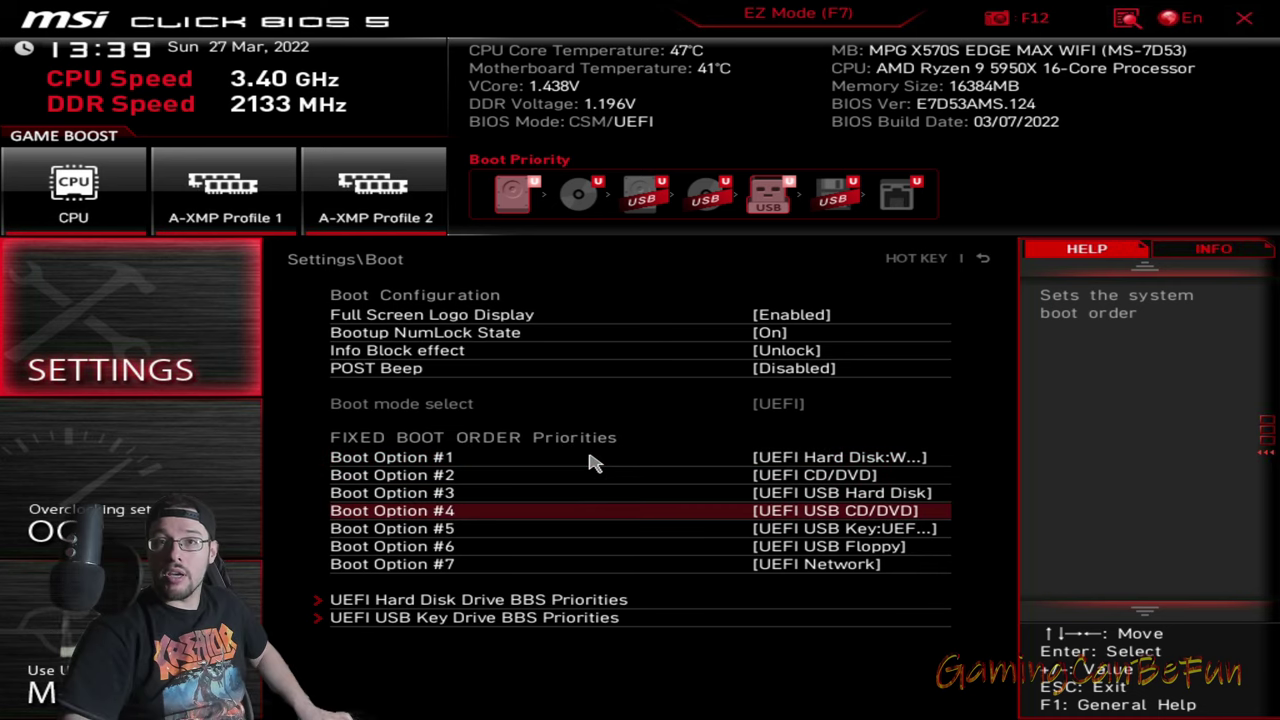
pyautogui.press('Up')
pyautogui.press('Up')
pyautogui.press('Up')
pyautogui.press('Up')
pyautogui.press('Down')
pyautogui.press('Down')
pyautogui.press('Down')
pyautogui.press('Down')
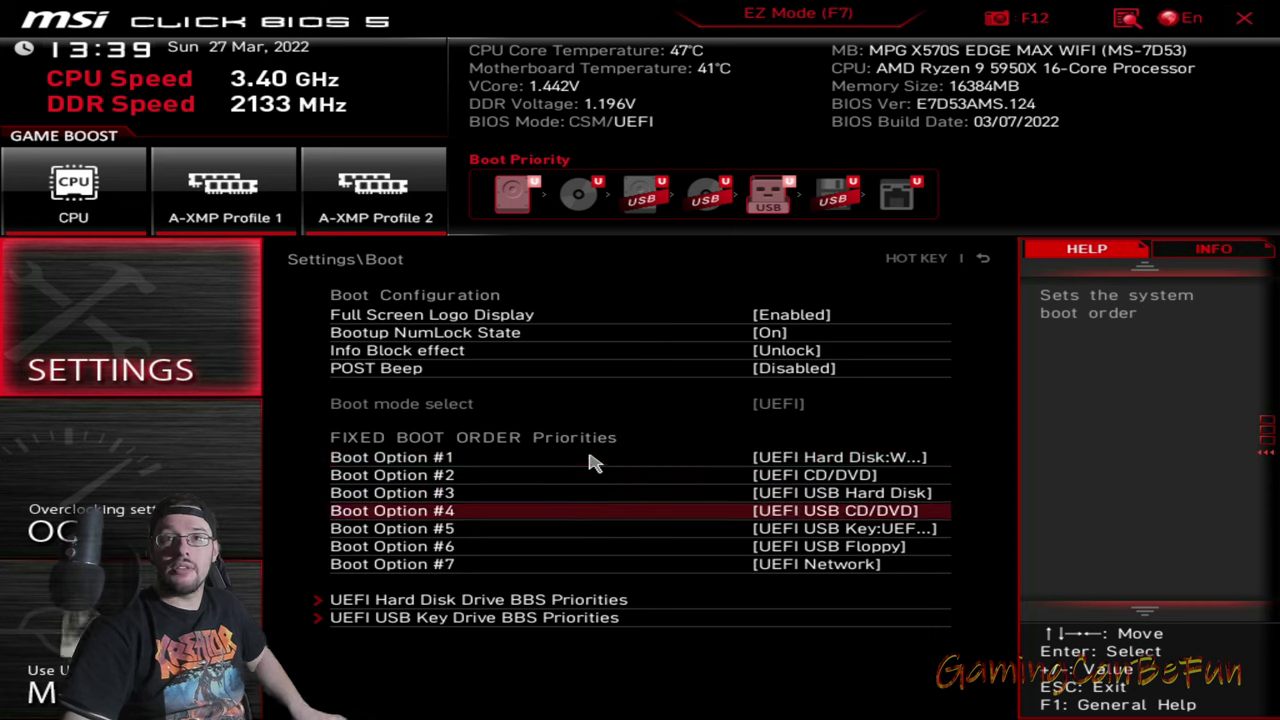
pyautogui.press('Up')
pyautogui.press('Up')
pyautogui.press('Up')
pyautogui.press('Up')
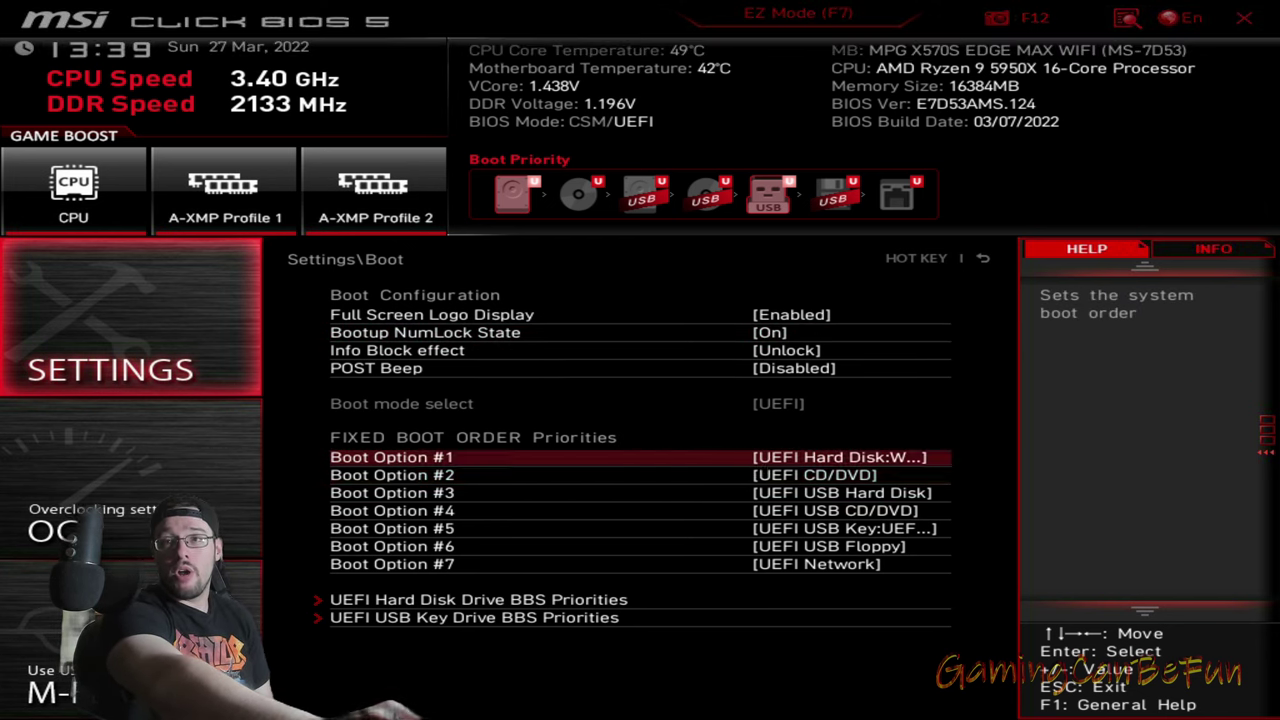
# Set Boot Option #1 to the UEFI USB Key entry for SanDisk, Partition 1
pyautogui.click(688, 458)
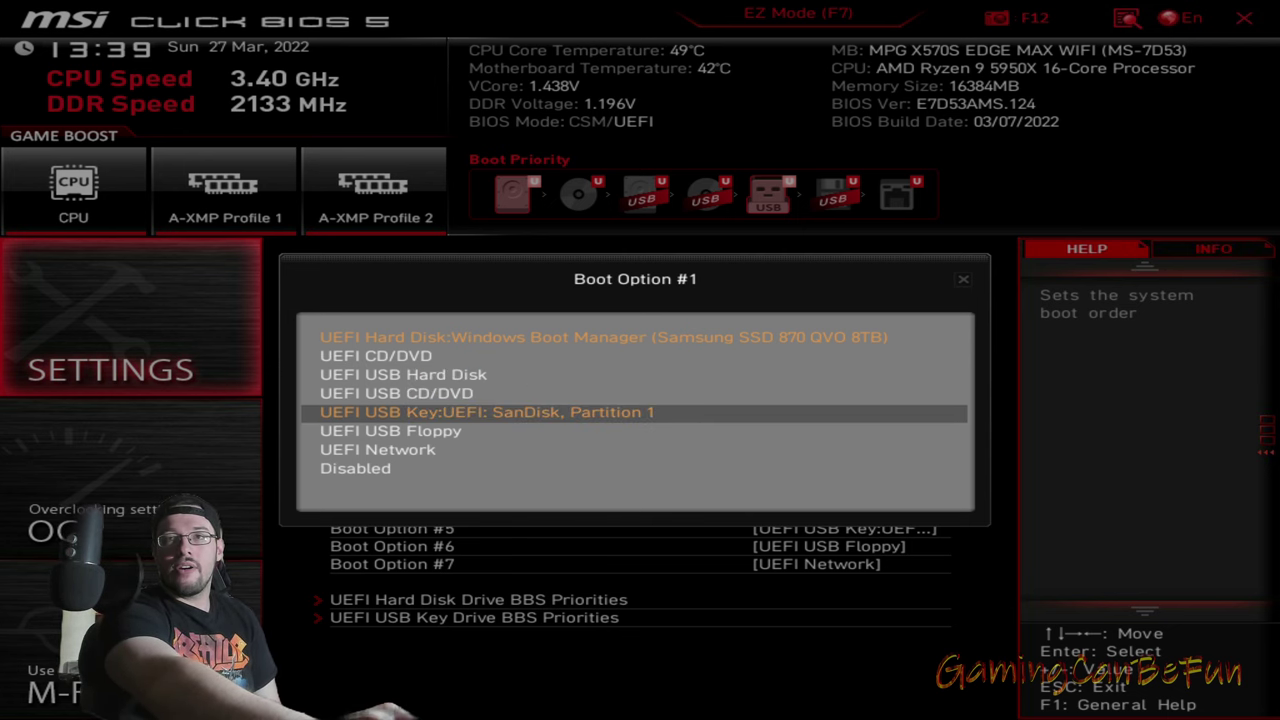
pyautogui.click(700, 416)
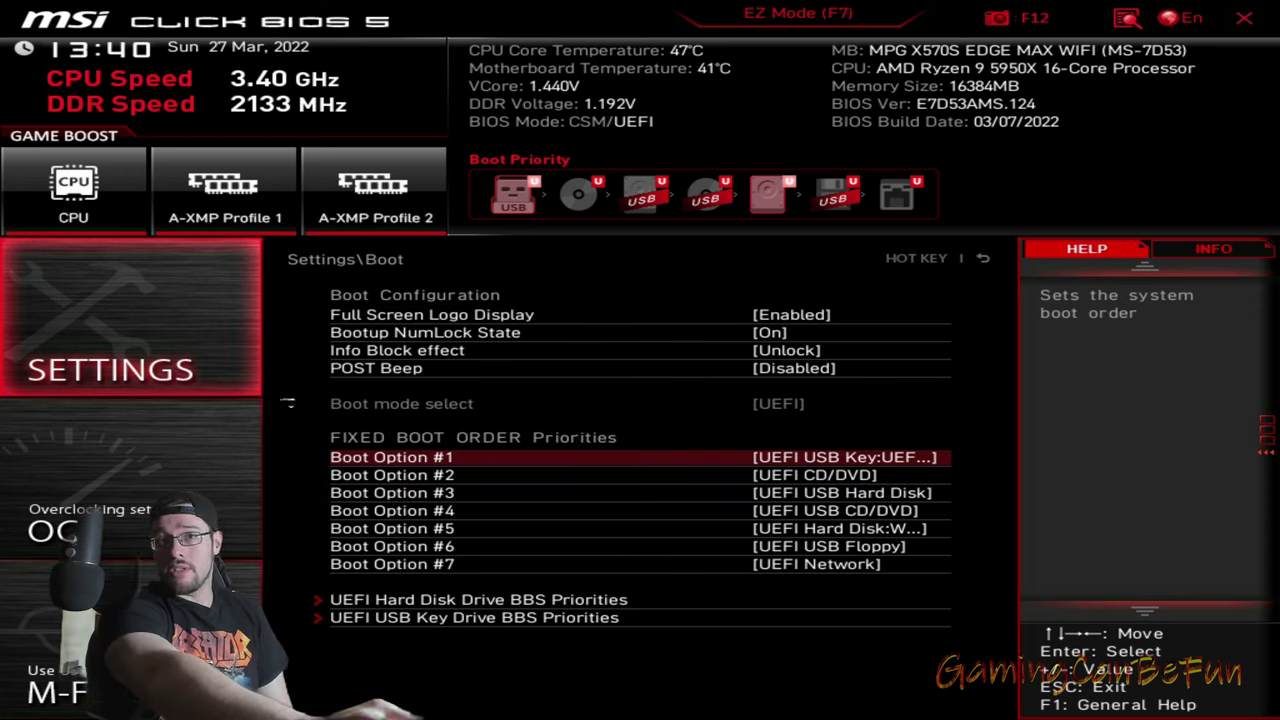
# Reopen the Boot settings and check which device comes first in the Boot Priority order
pyautogui.click(140, 333)
pyautogui.click(356, 333)
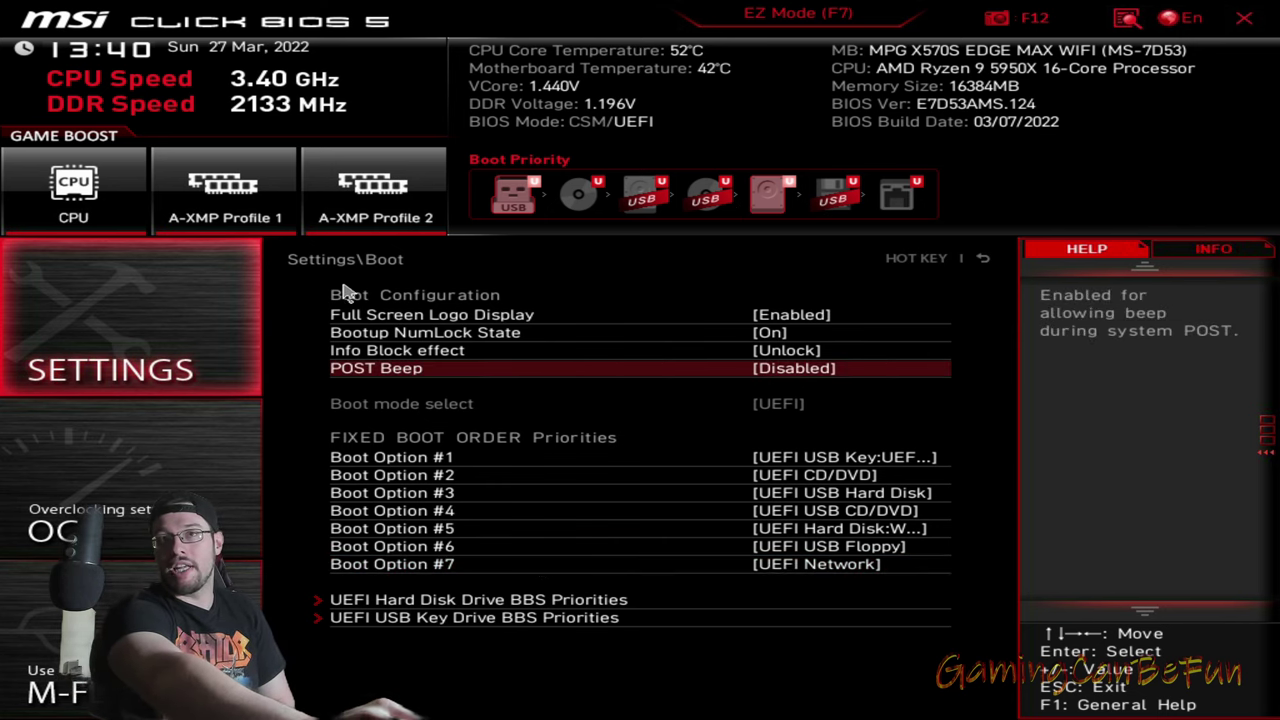
pyautogui.click(108, 352)
pyautogui.click(455, 334)
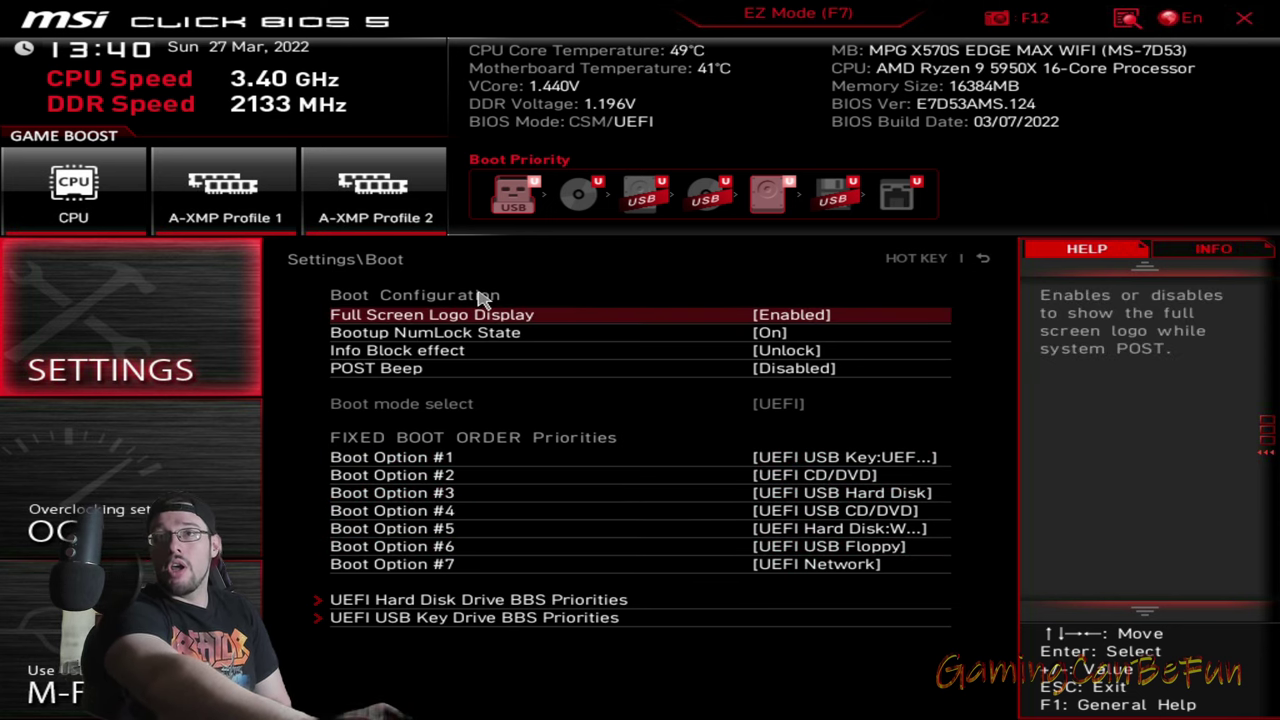
pyautogui.moveTo(520, 206)
pyautogui.mouseDown()
pyautogui.moveTo(776, 195)
pyautogui.moveTo(897, 207)
pyautogui.moveTo(723, 218)
pyautogui.moveTo(649, 200)
pyautogui.moveTo(516, 204)
pyautogui.mouseUp()
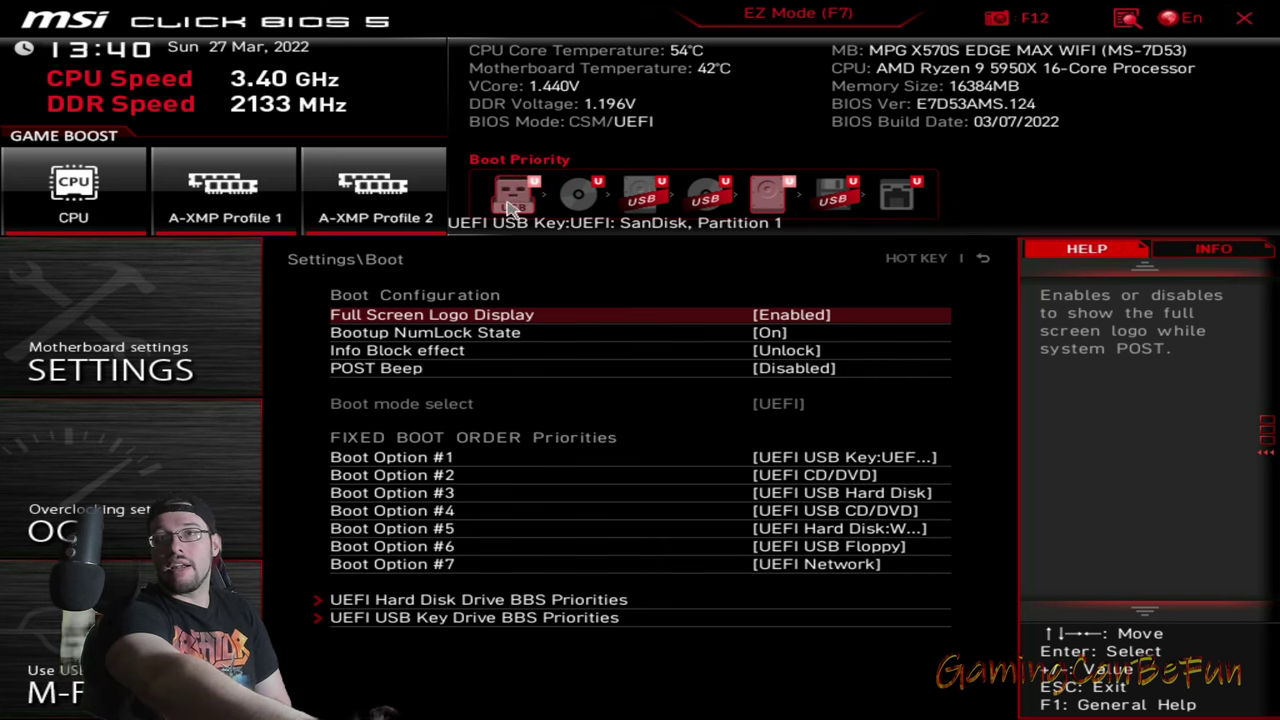
pyautogui.moveTo(514, 200); pyautogui.dragTo(594, 263)
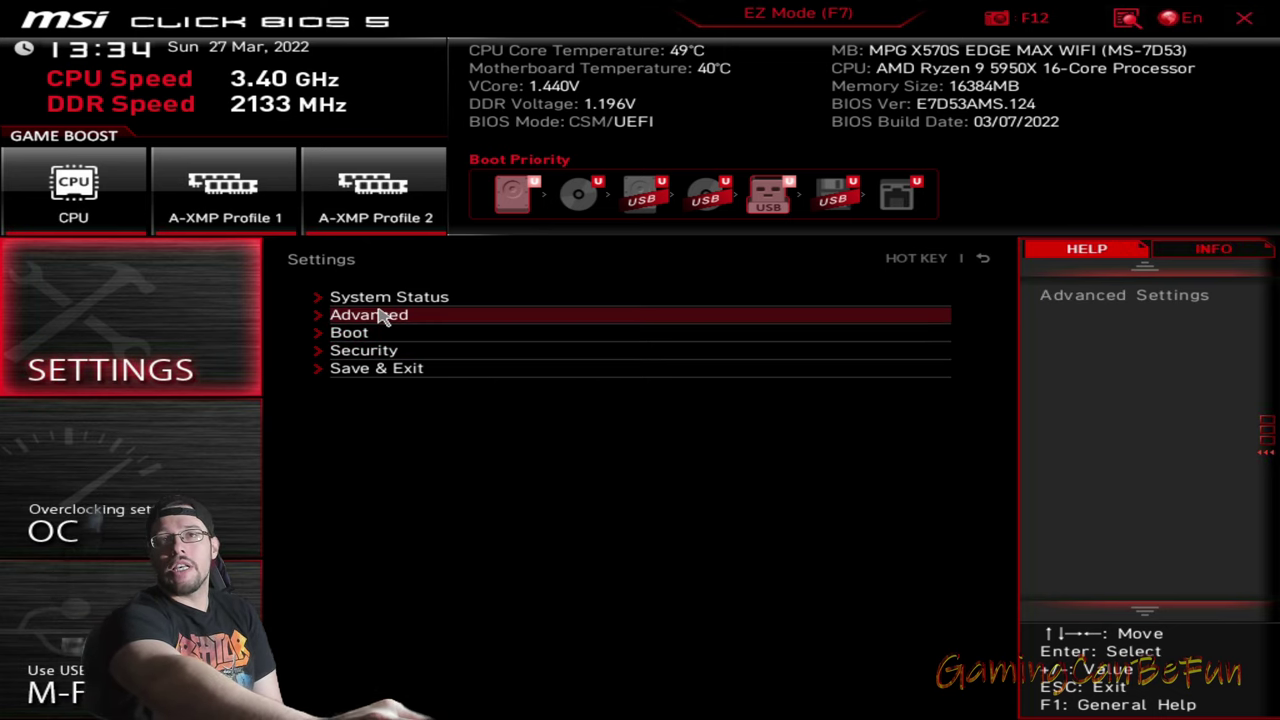
# Enable Re-Size BAR Support in the PCIe/PCI Subsystem Settings of the Advanced settings
pyautogui.click(412, 316)
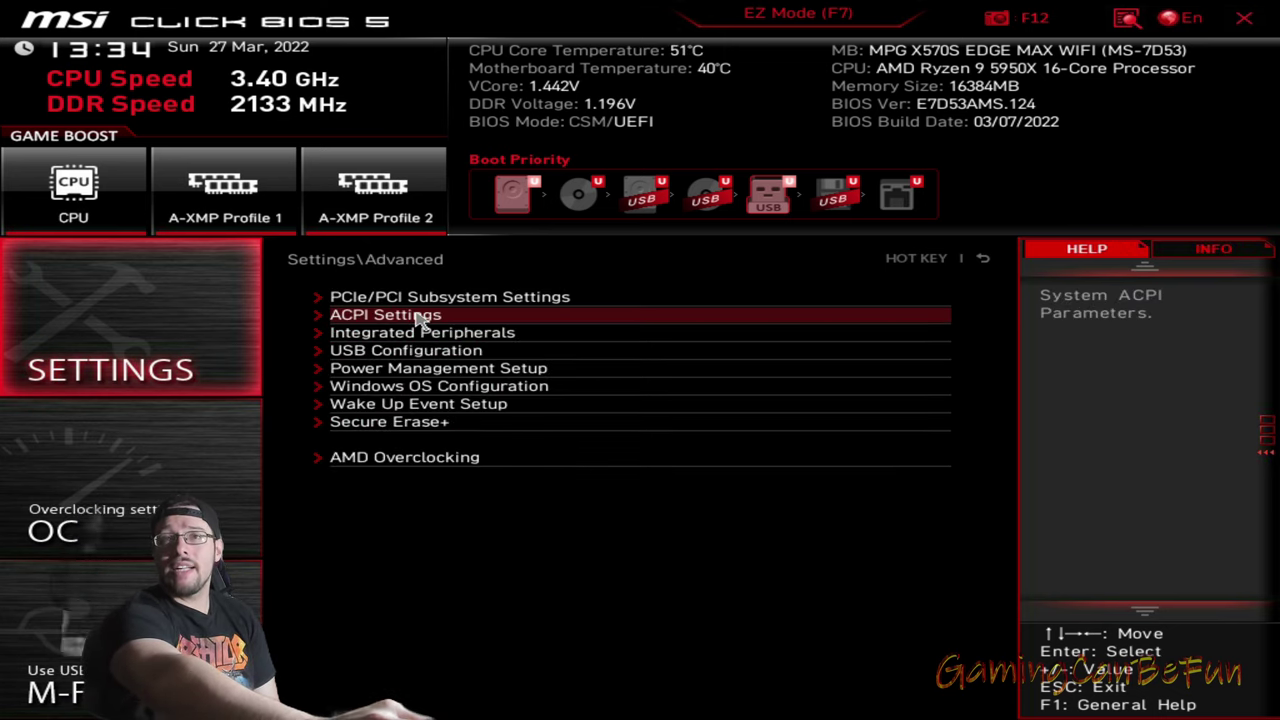
pyautogui.click(512, 300)
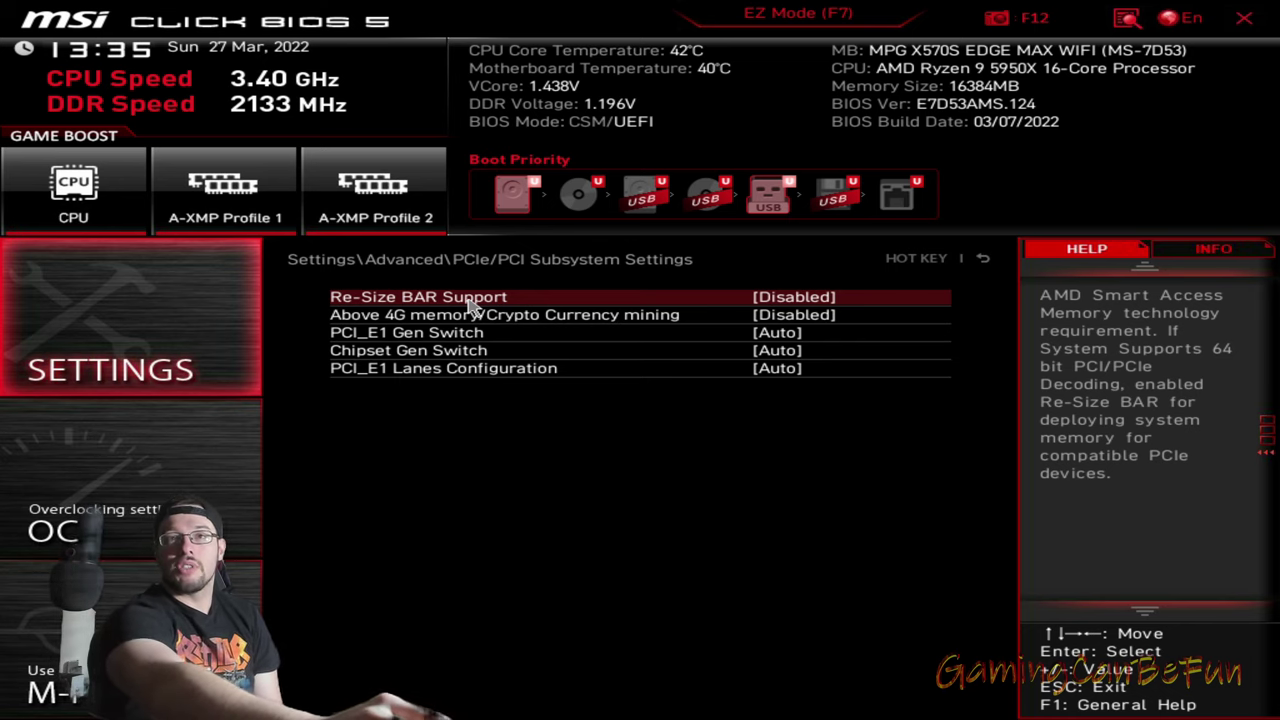
pyautogui.click(507, 300)
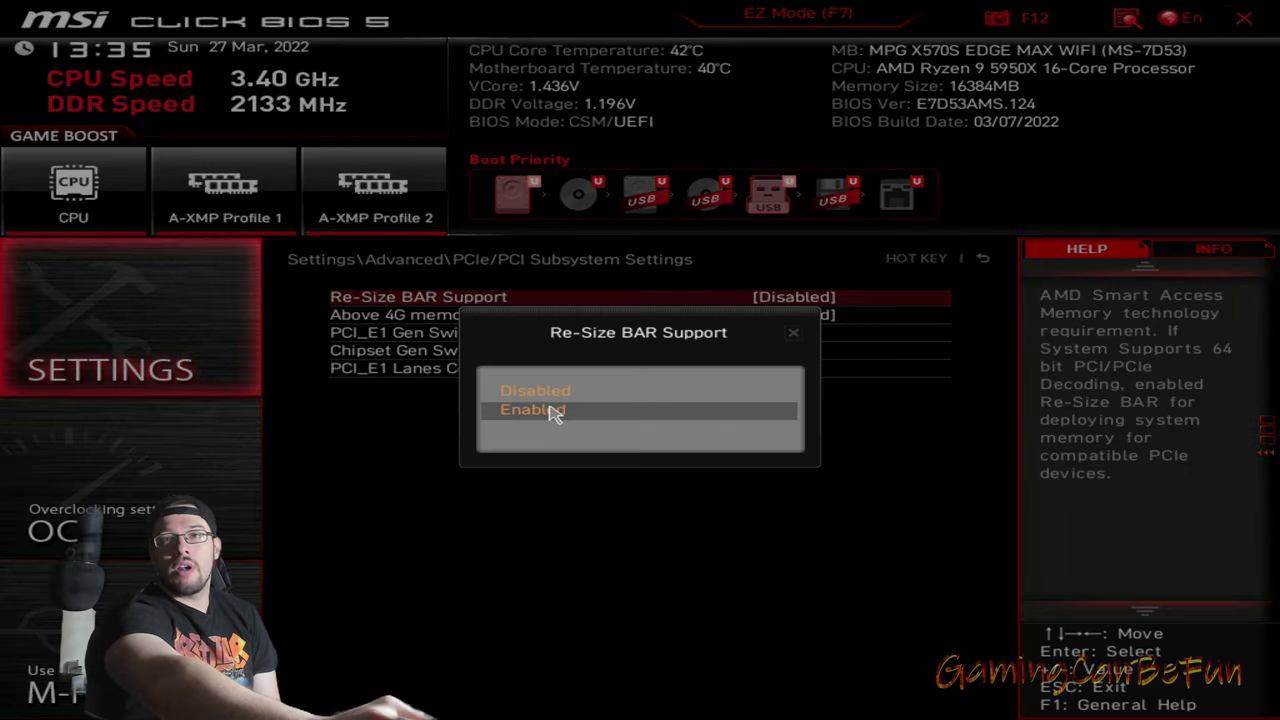
pyautogui.click(551, 409)
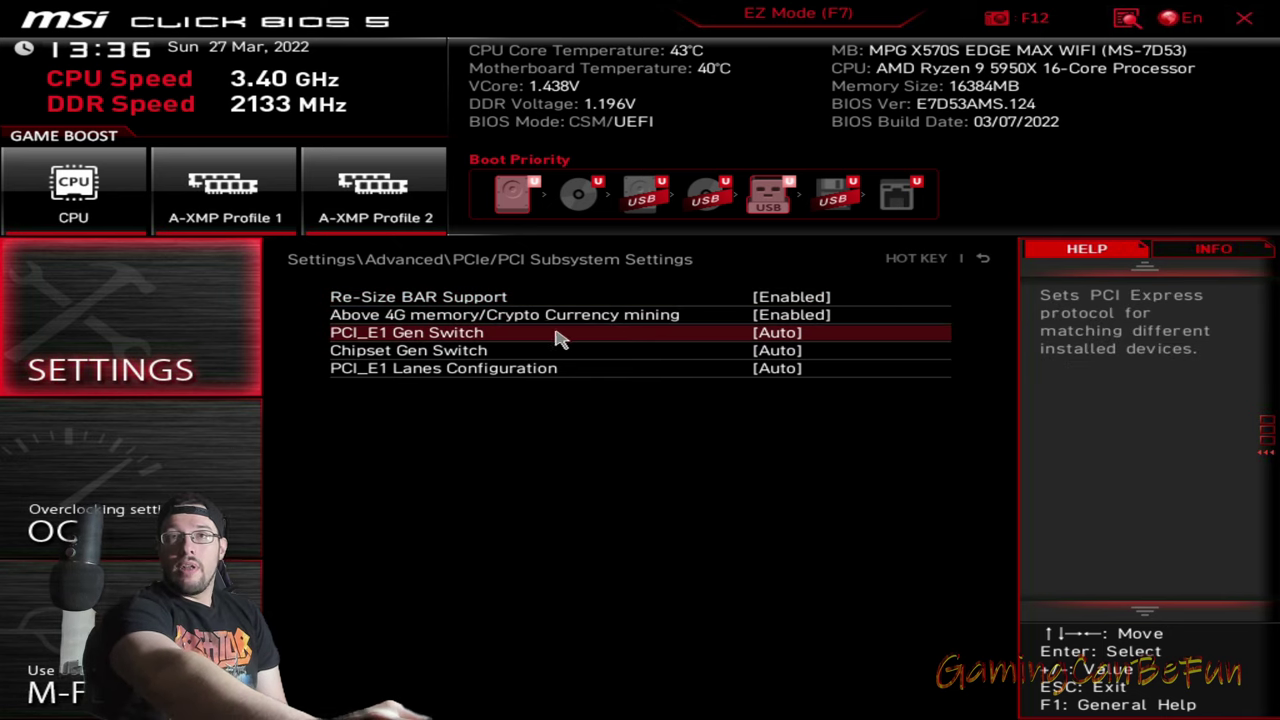
# Review the PCI_E1 Gen Switch options and set it to Gen4
pyautogui.click(797, 340)
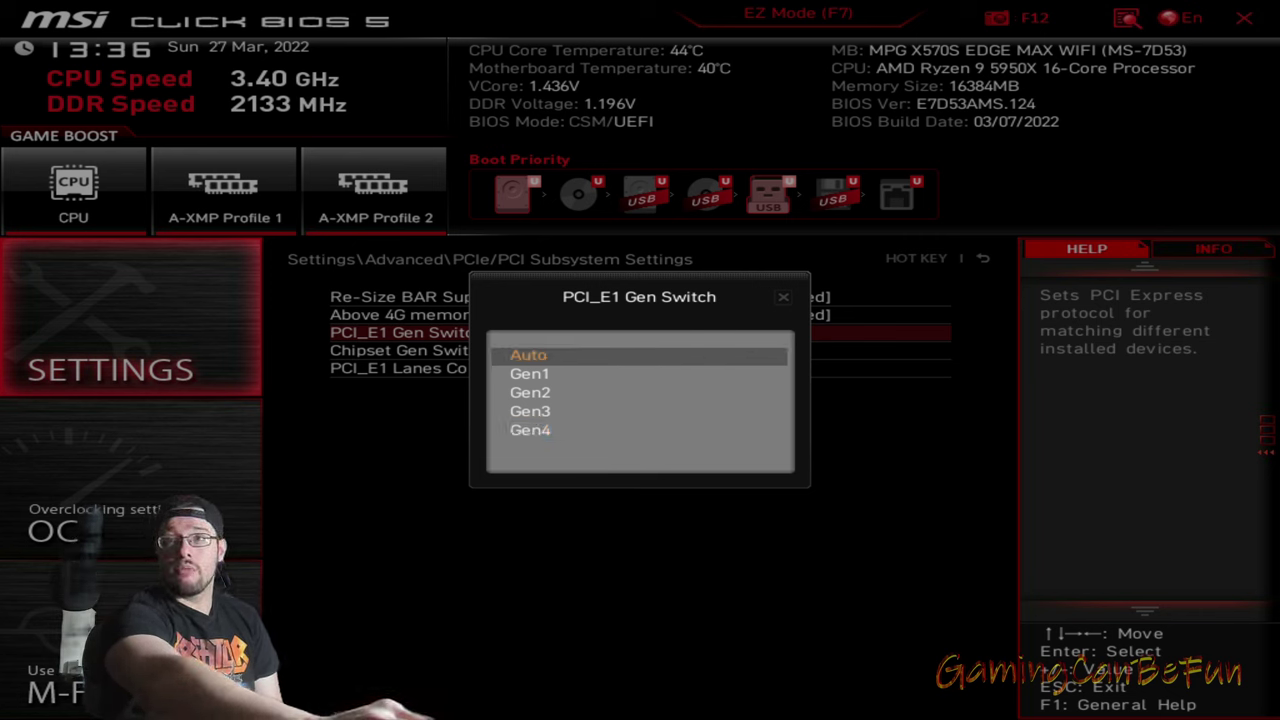
pyautogui.click(783, 297)
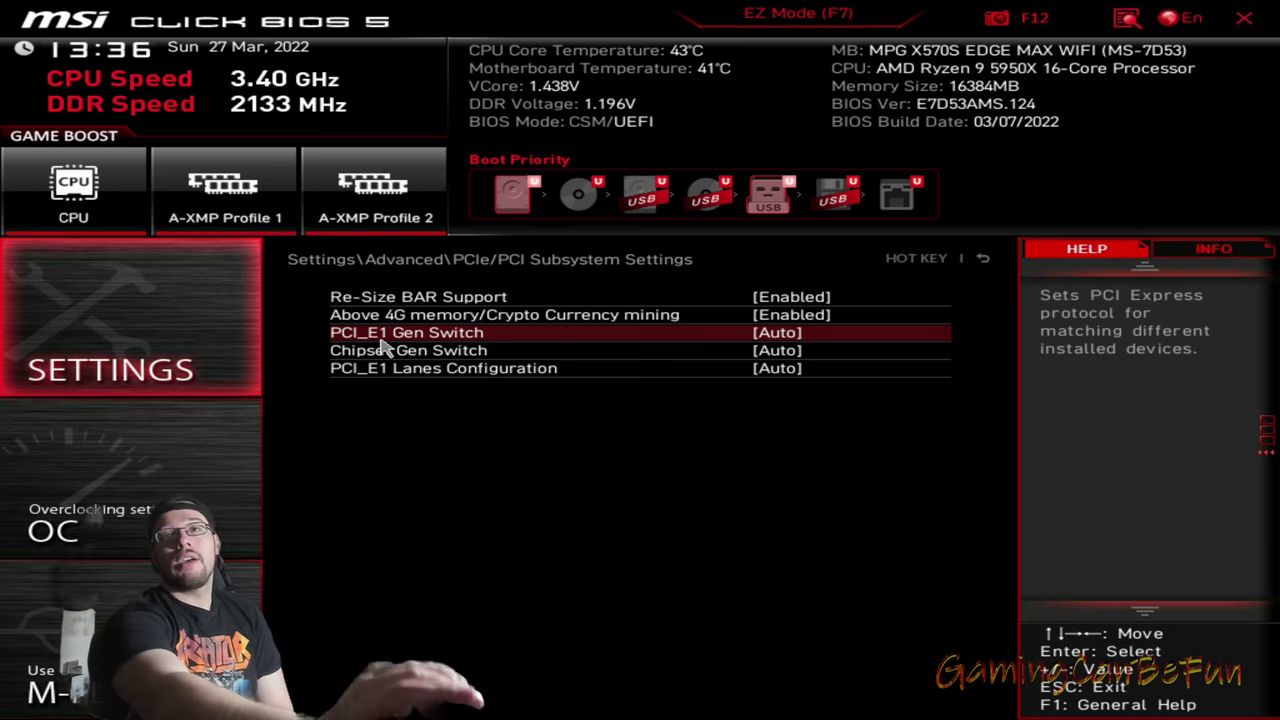
pyautogui.click(840, 341)
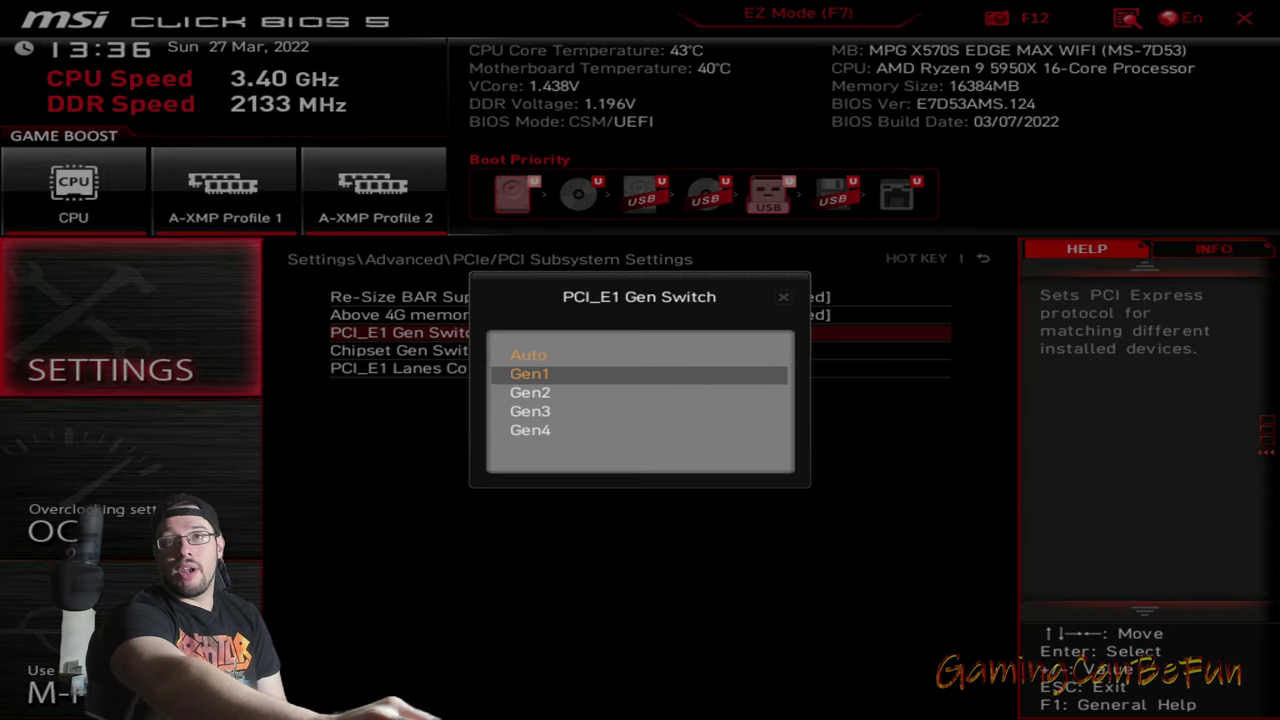
pyautogui.click(587, 432)
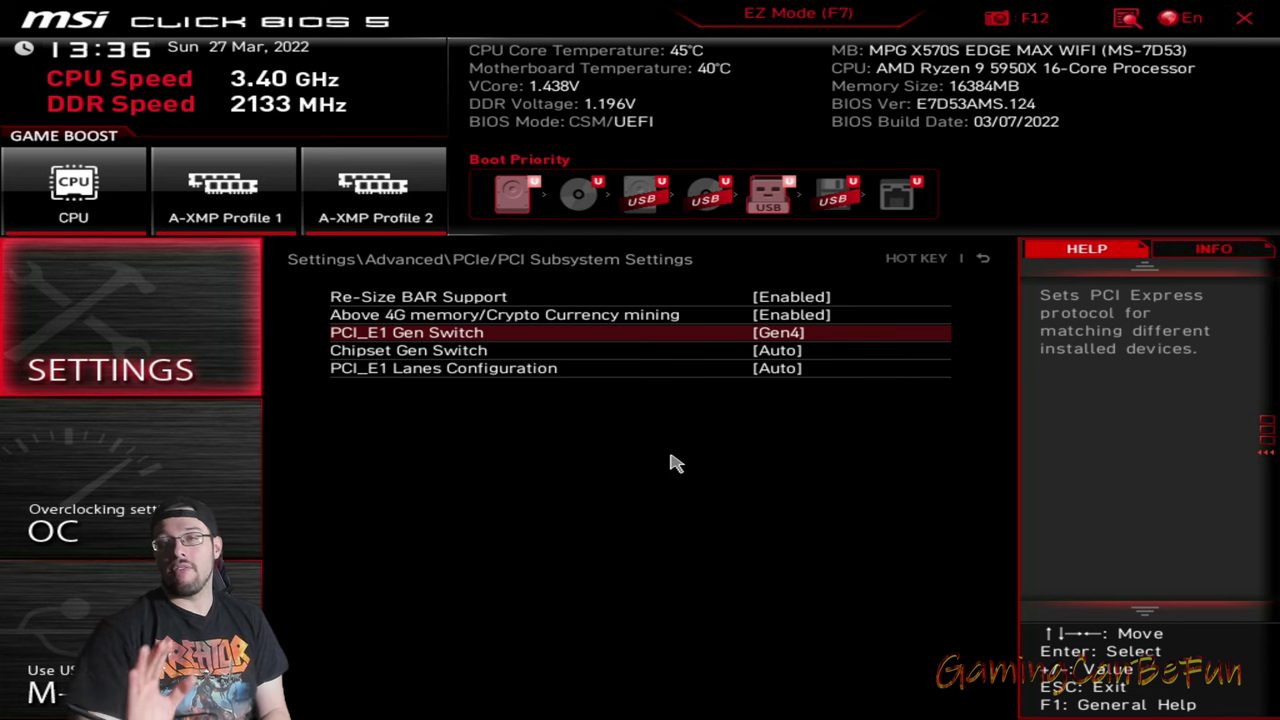
# Review the Chipset Gen Switch options and the PCI_E1 Lanes Configuration in the PCIe/PCI Subsystem Settings
pyautogui.click(803, 354)
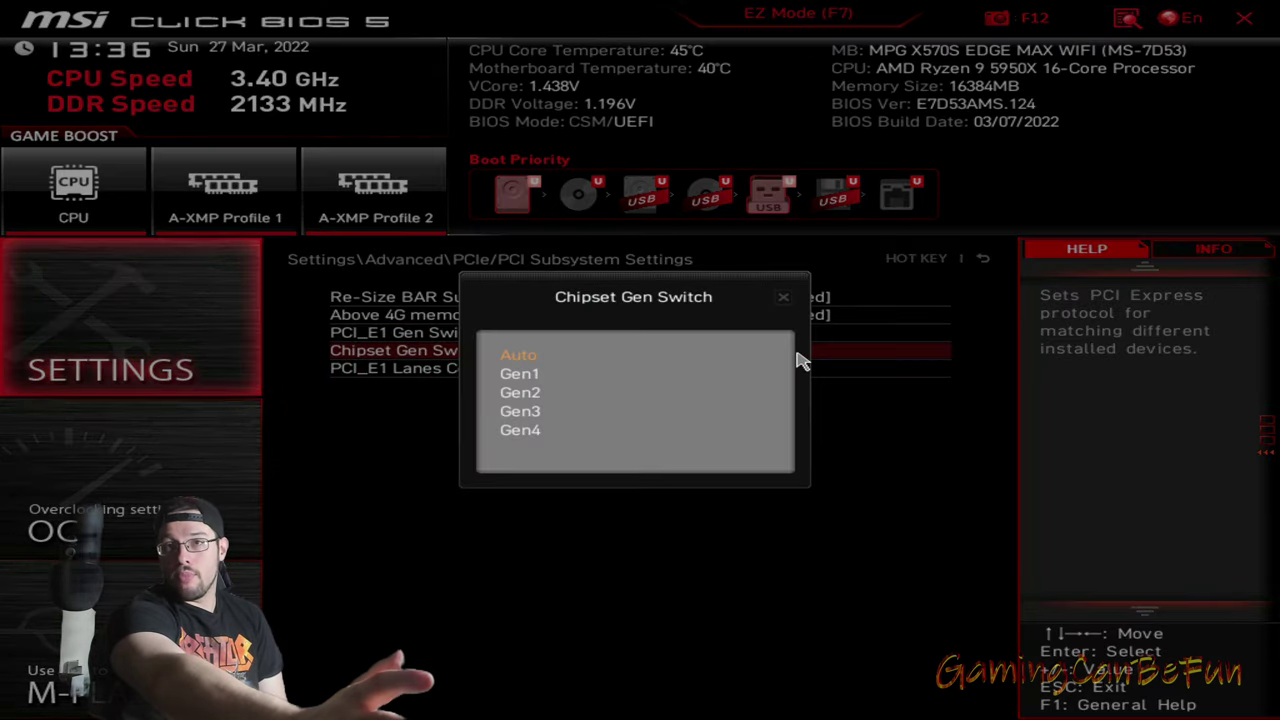
pyautogui.click(783, 298)
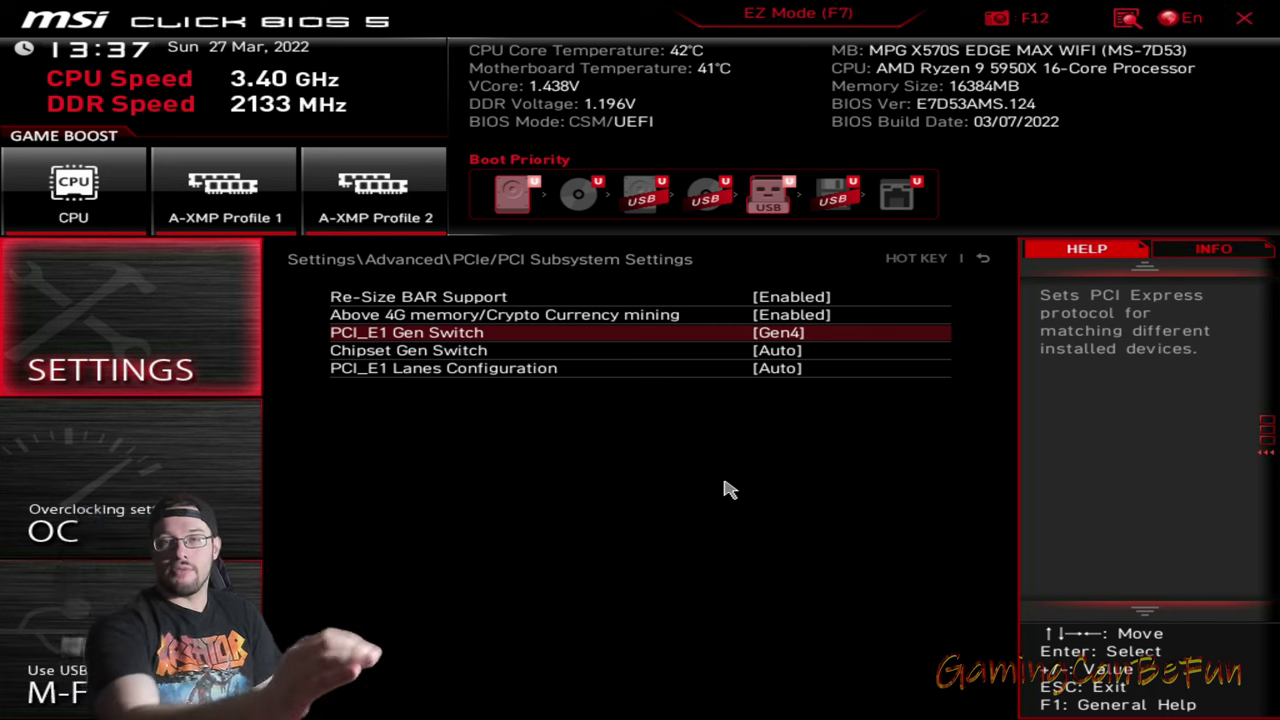
pyautogui.press('Down')
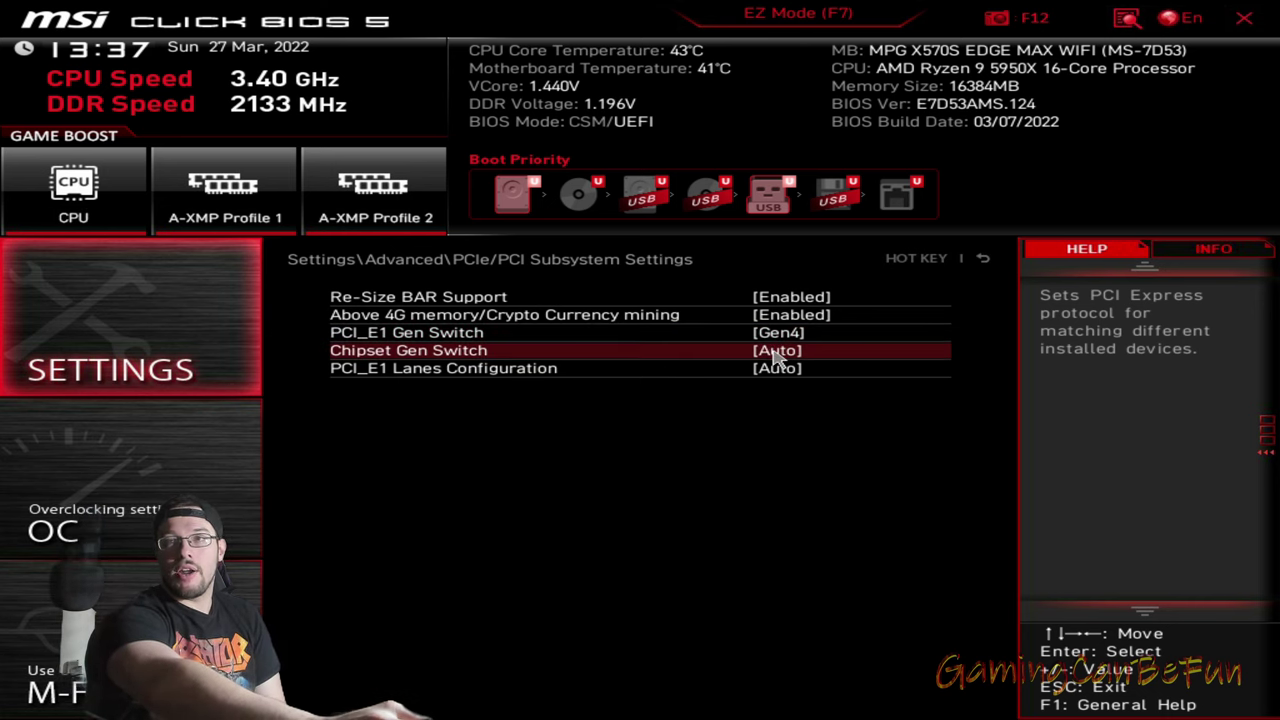
pyautogui.press('Return')
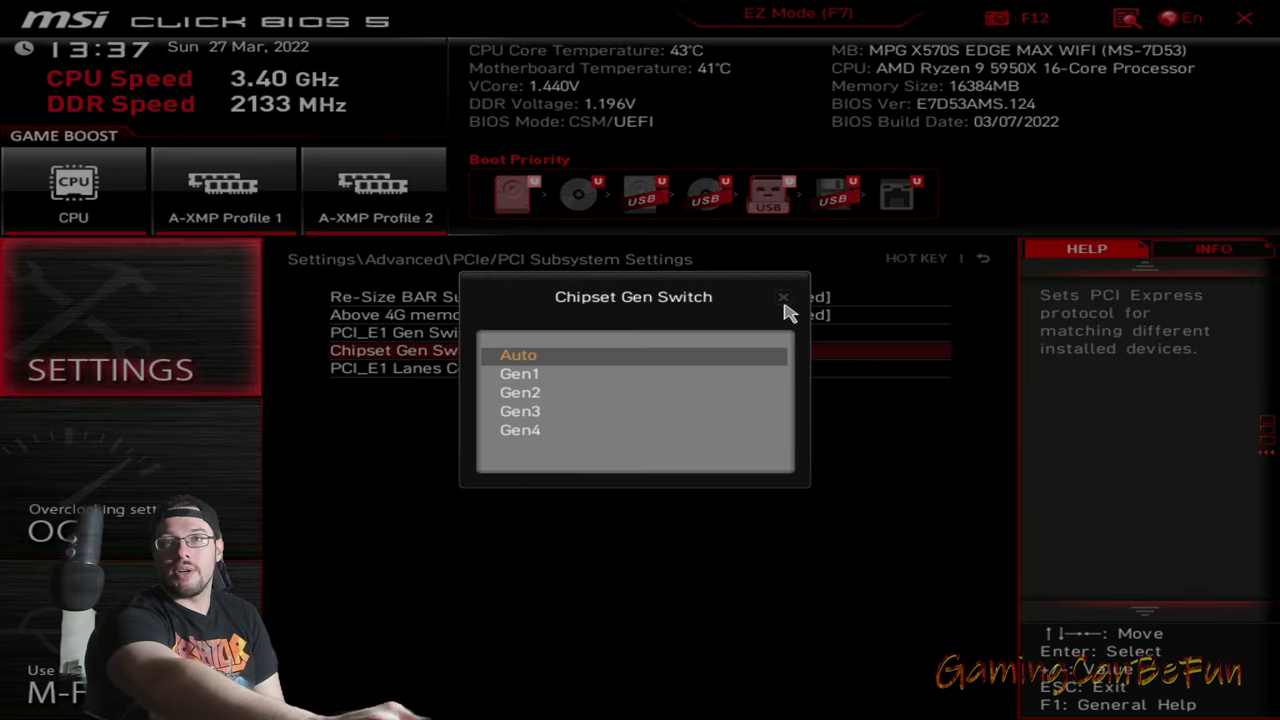
pyautogui.click(785, 307)
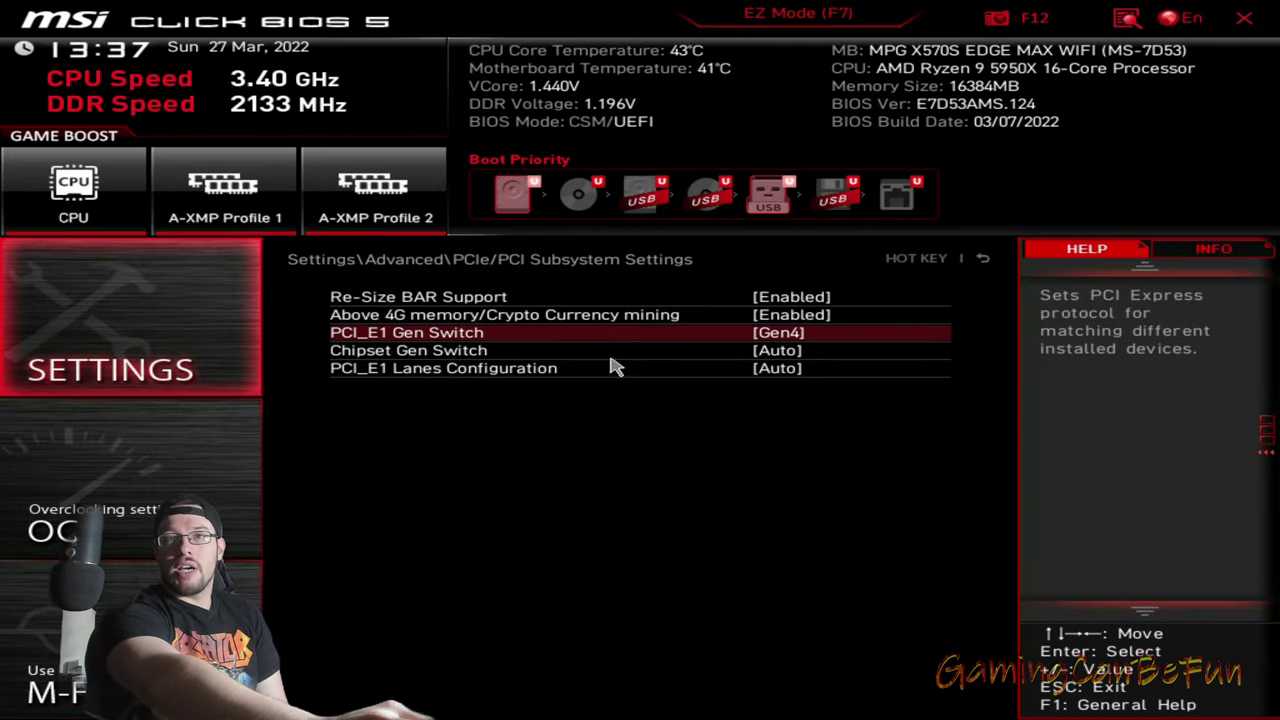
pyautogui.click(566, 377)
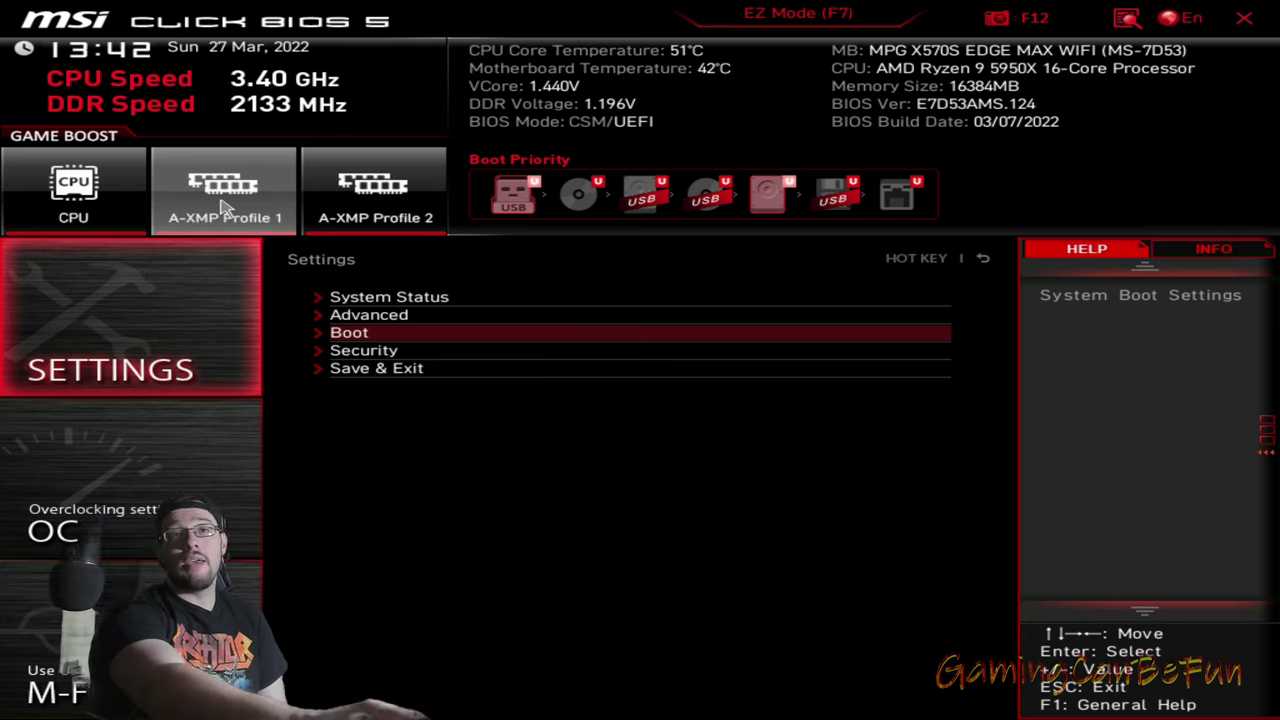
# Look through the Memory Try It! presets and the CPU Ratio in the Overclocking settings, and return to the main screen
pyautogui.click(160, 500)
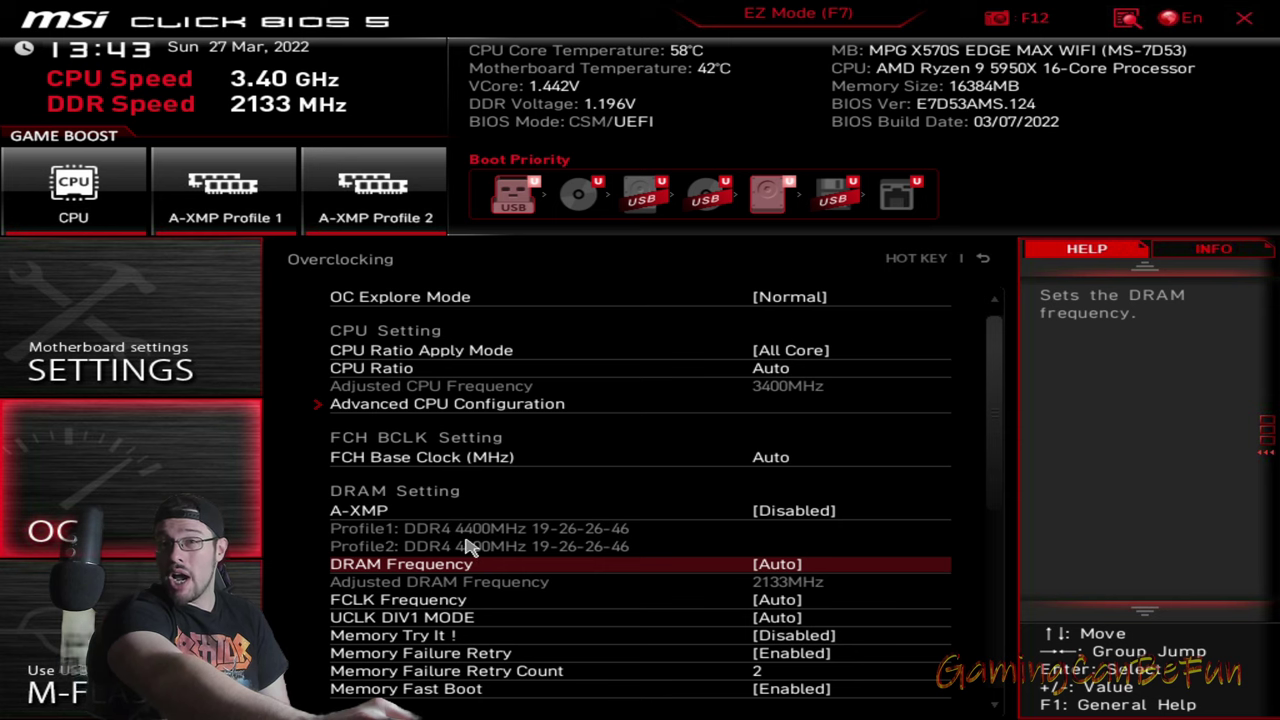
pyautogui.click(474, 637)
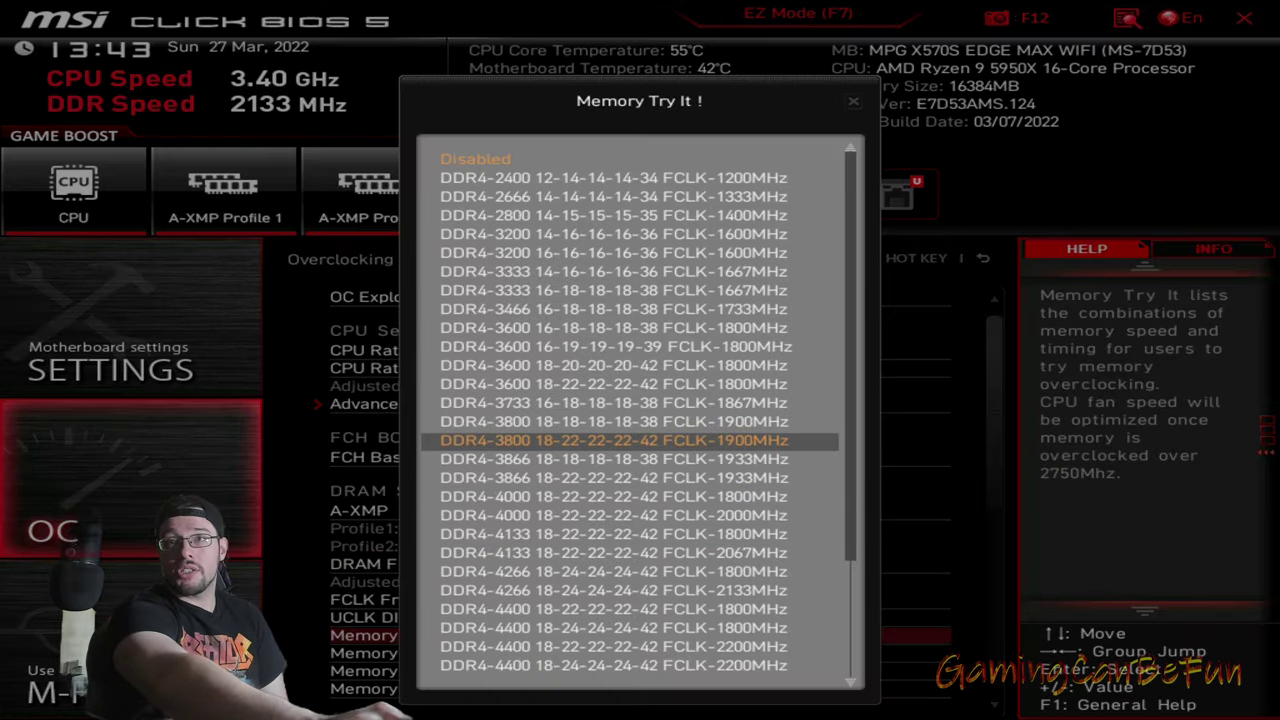
pyautogui.click(853, 101)
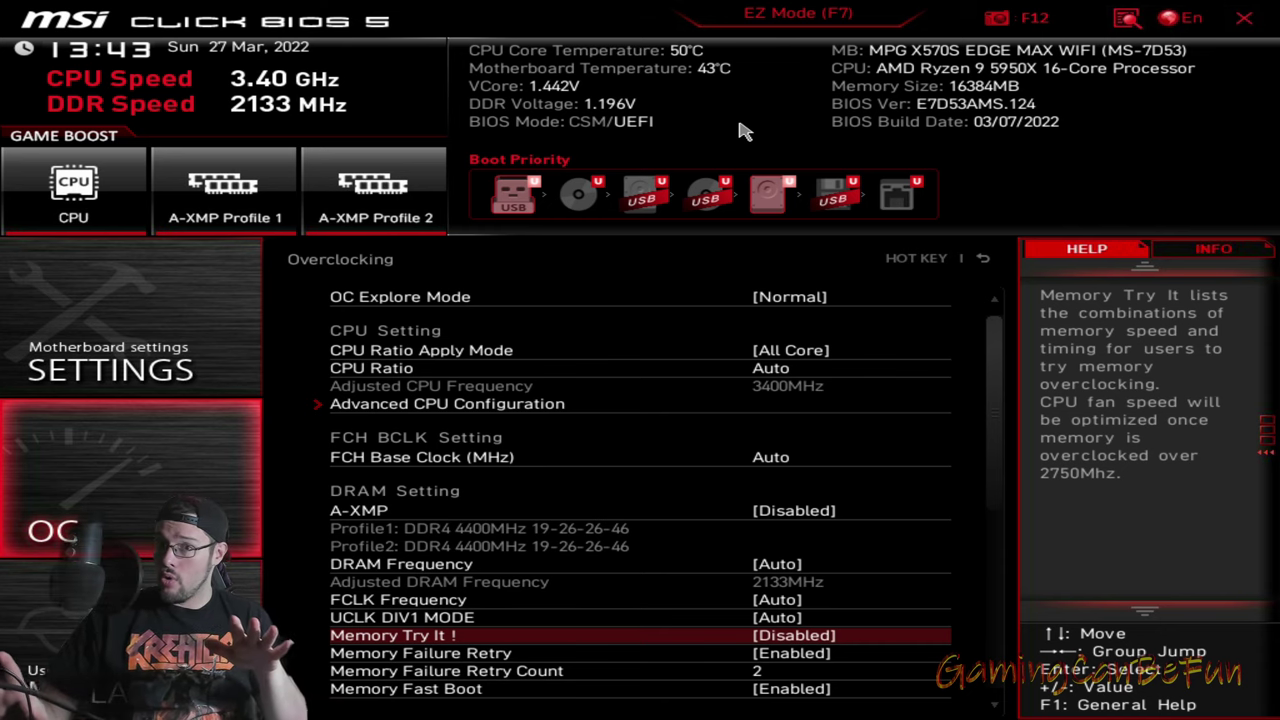
pyautogui.click(680, 370)
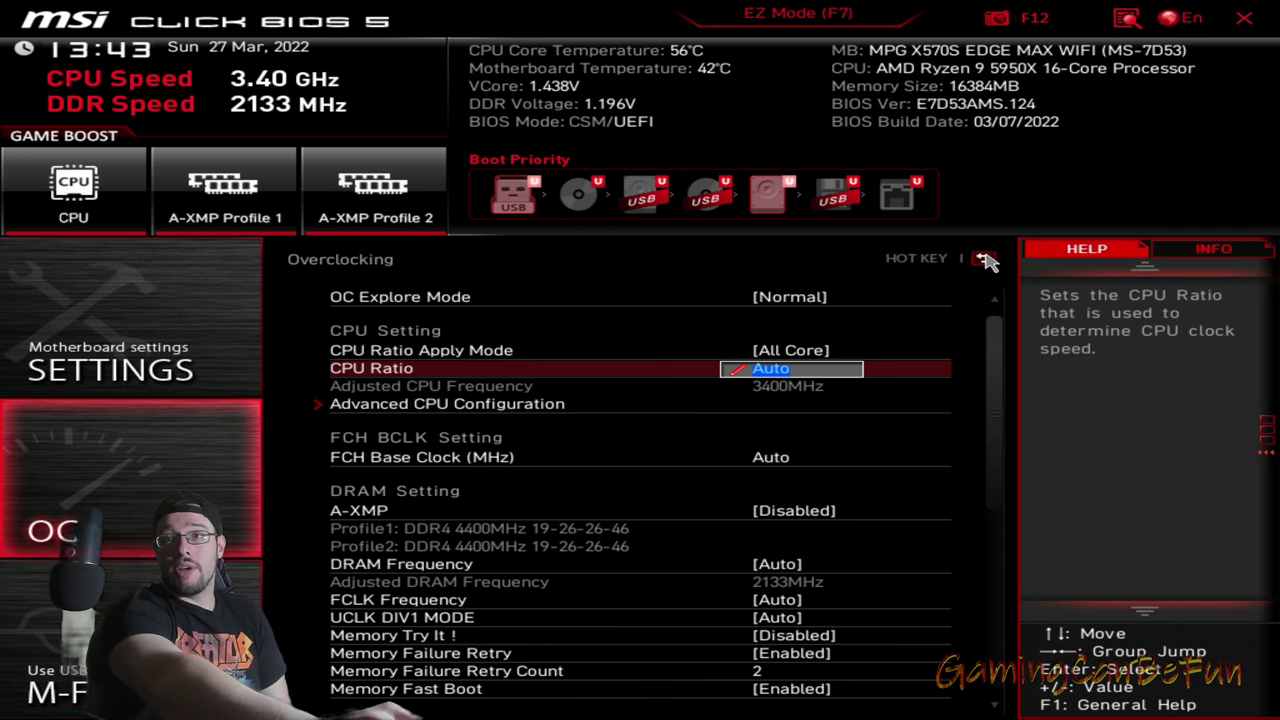
pyautogui.click(987, 261)
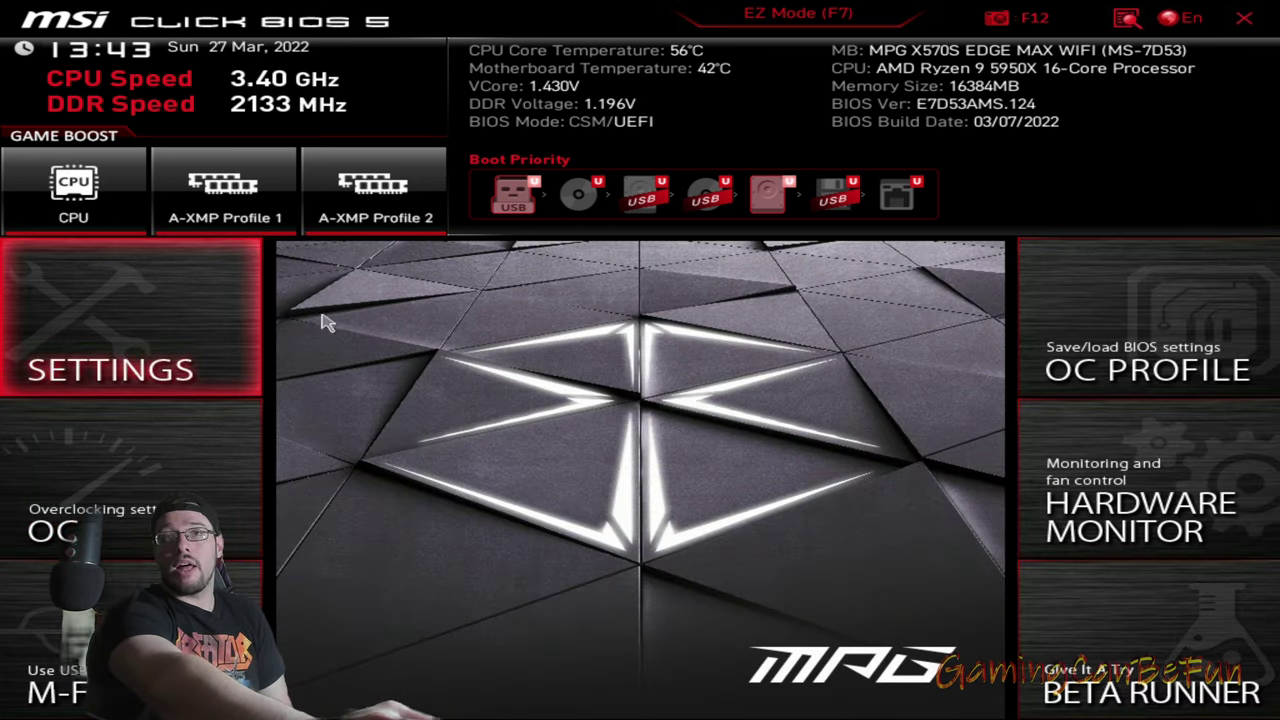
# Enable A-XMP Profile 1 and switch it off again
pyautogui.click(253, 203)
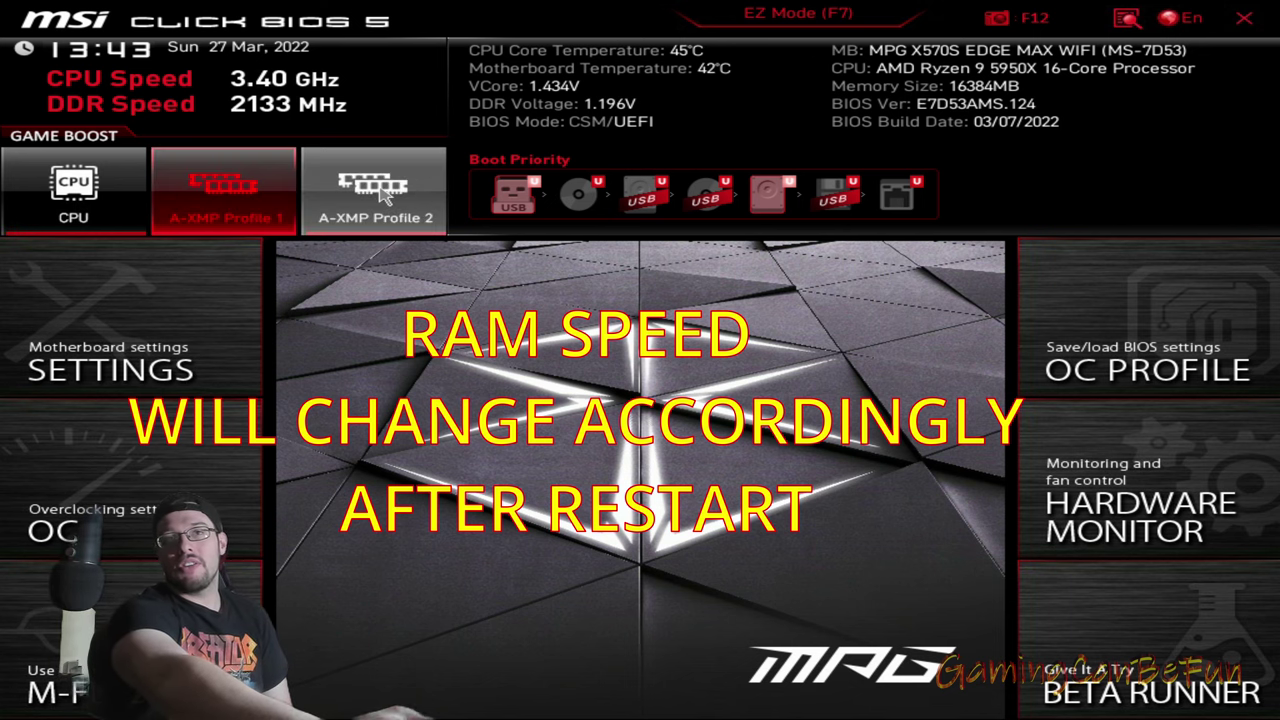
pyautogui.click(228, 195)
# Review the DRAM settings in the Overclocking section and enable A-XMP Profile 1
pyautogui.click(180, 450)
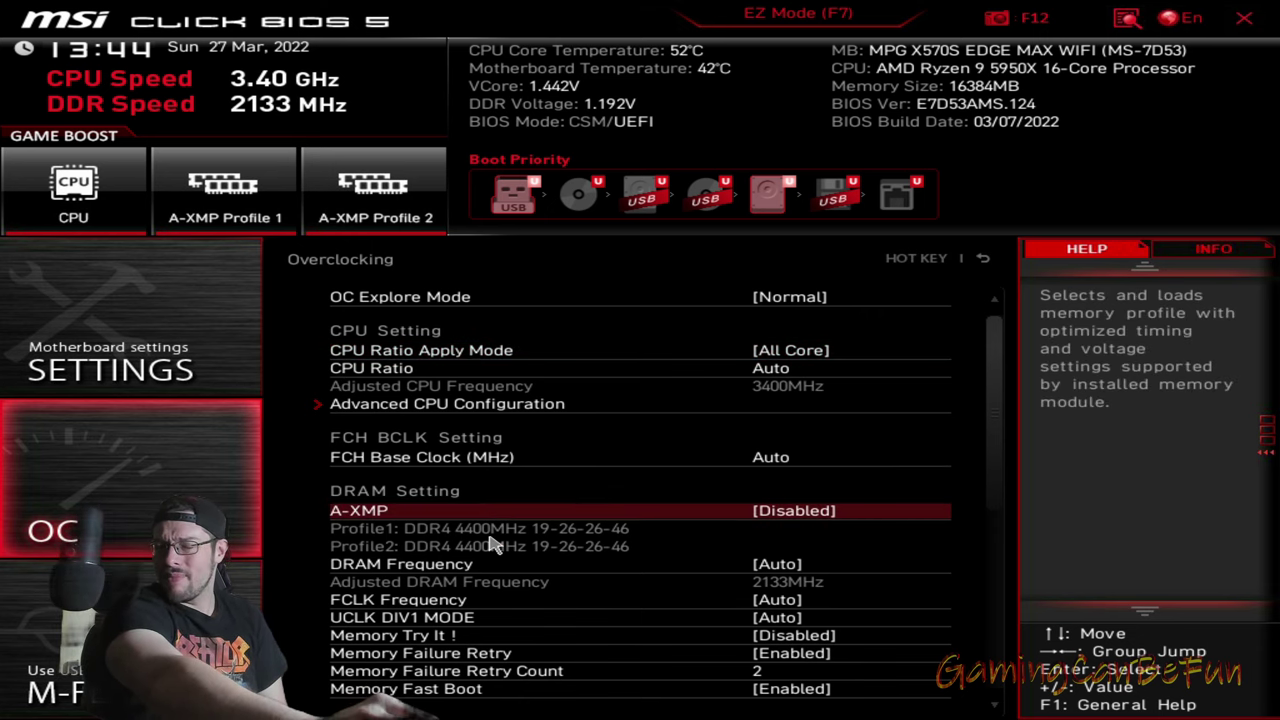
pyautogui.click(430, 457)
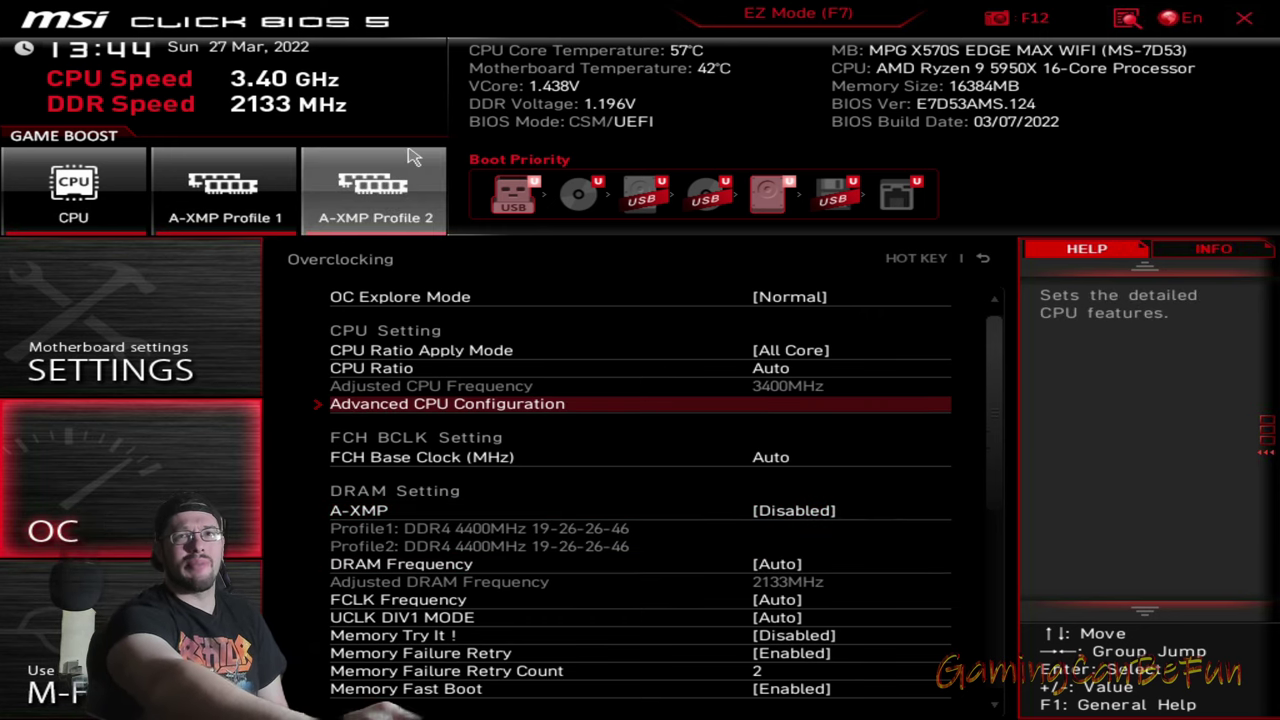
pyautogui.click(170, 365)
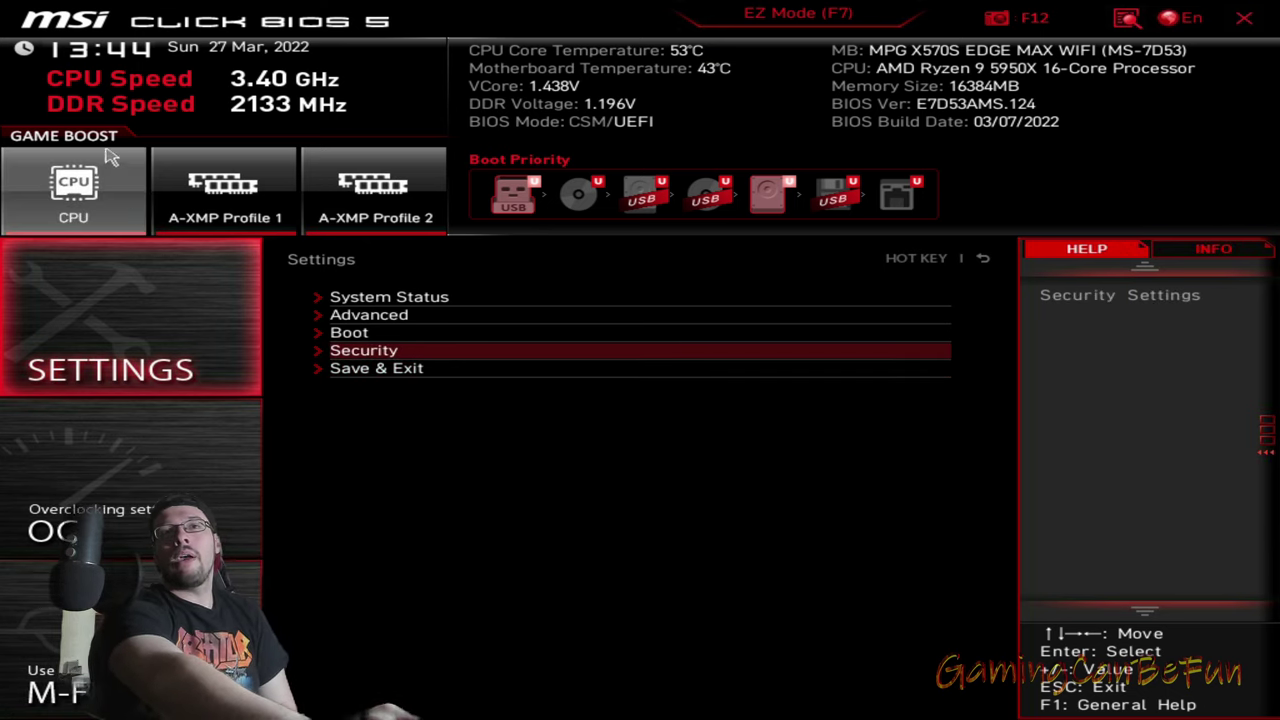
pyautogui.click(240, 208)
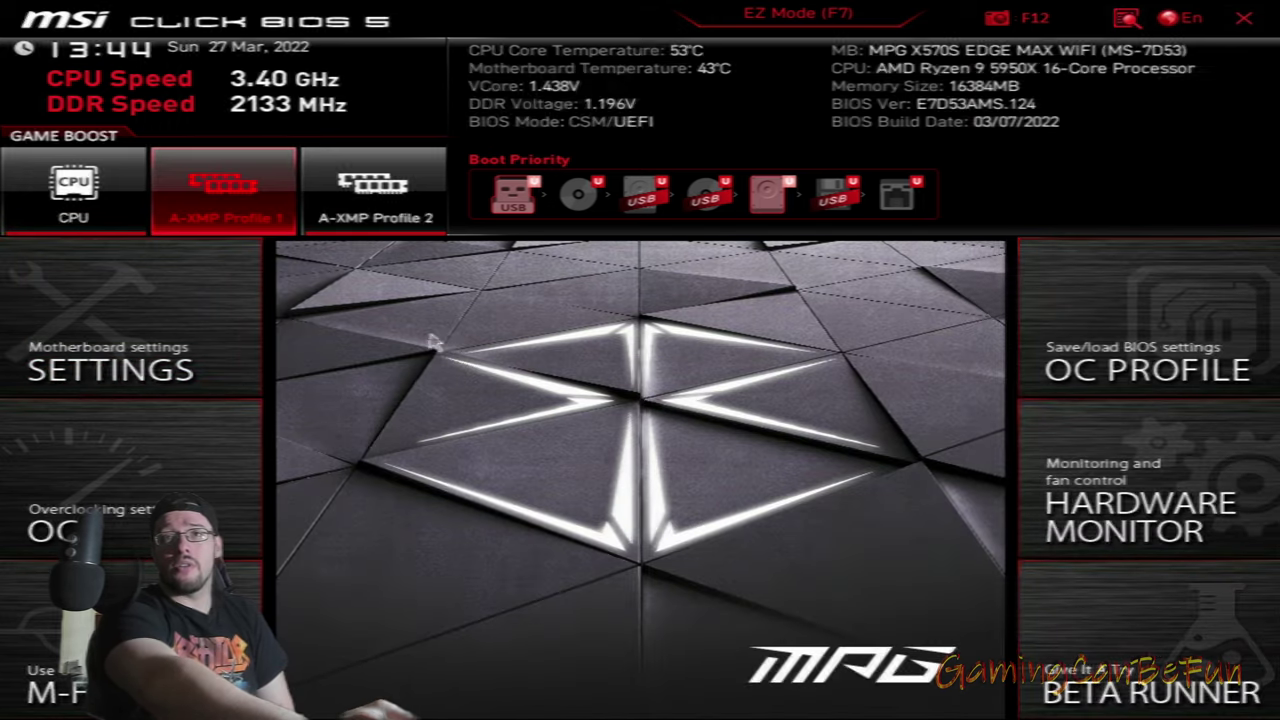
# Review the list of changed BIOS settings, save them and reboot the computer
pyautogui.click(130, 330)
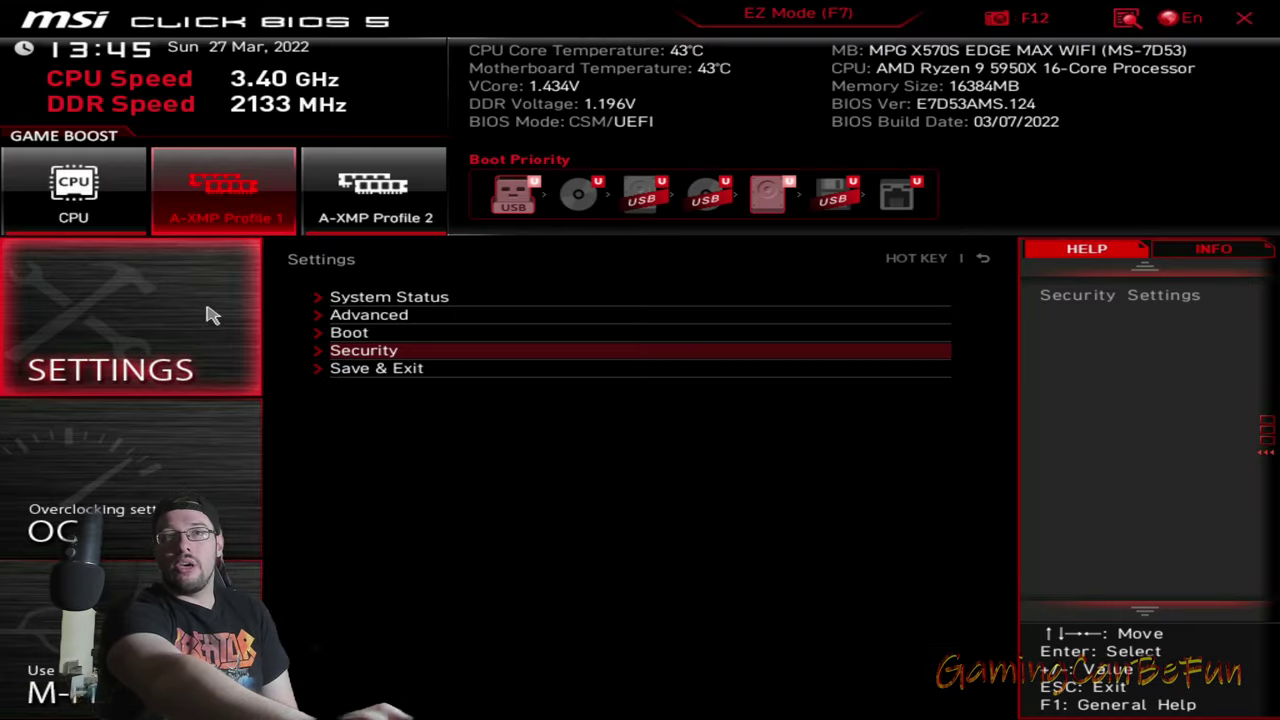
pyautogui.click(400, 370)
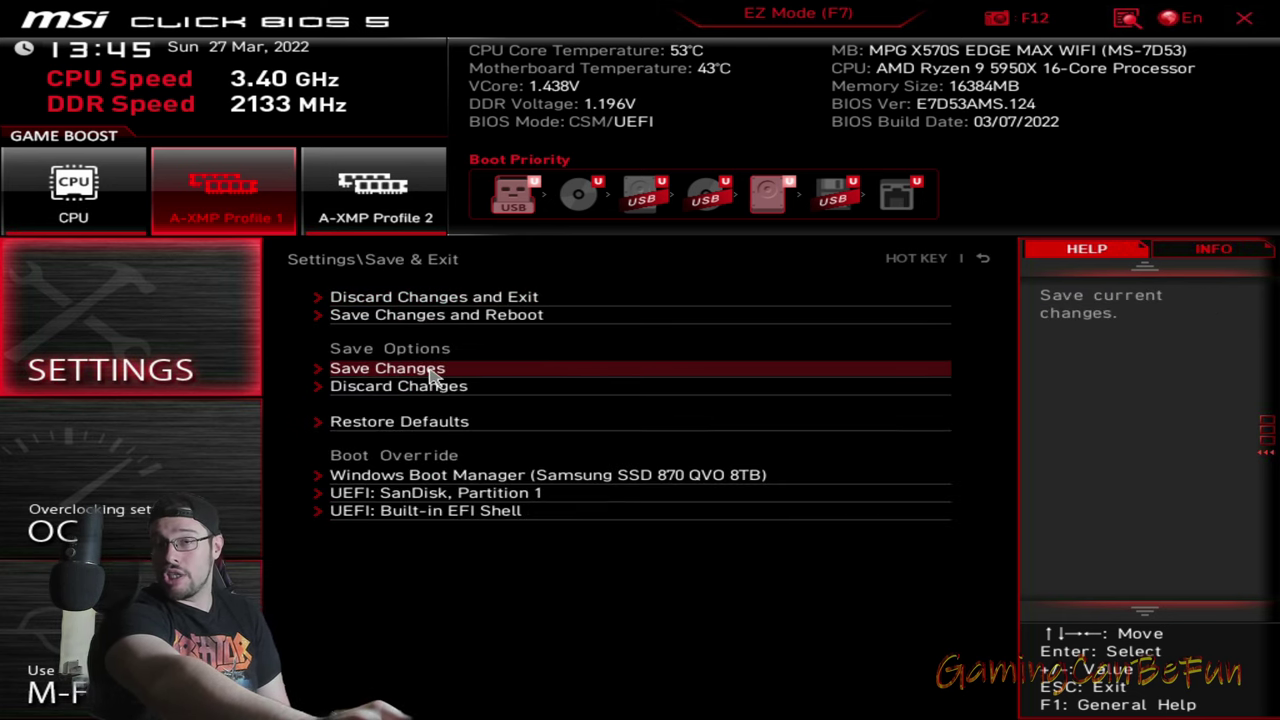
pyautogui.click(429, 373)
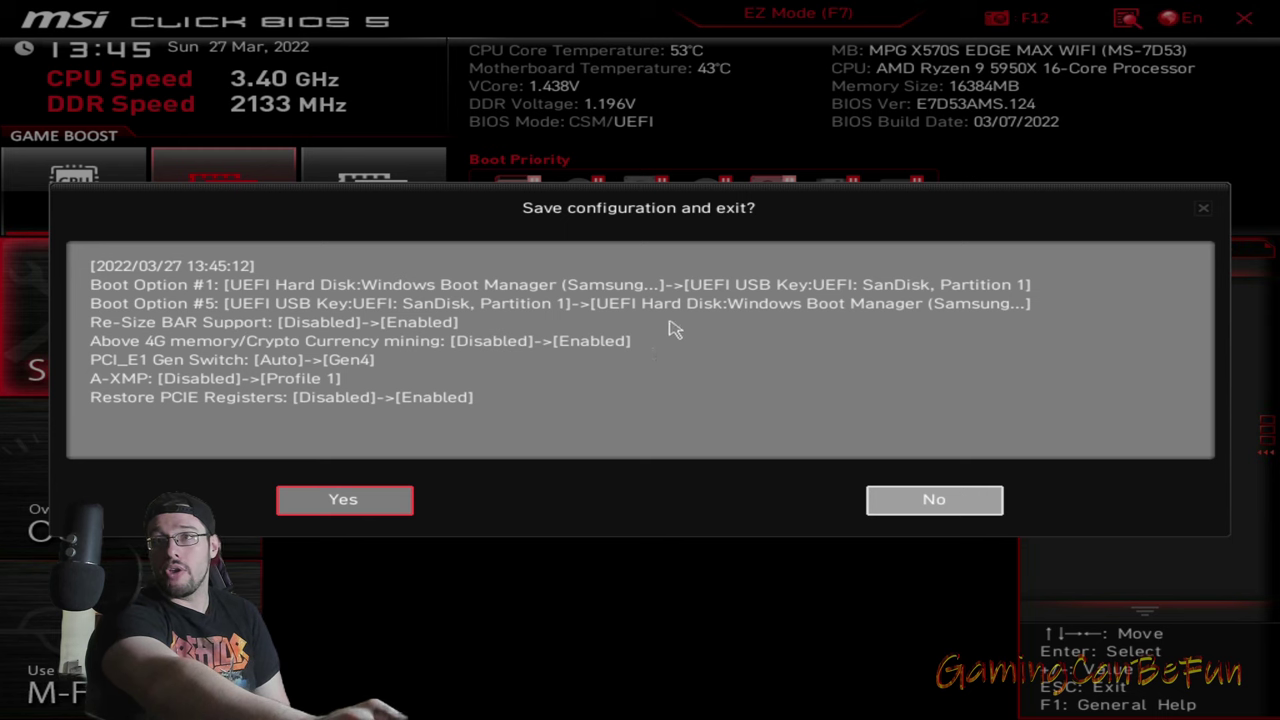
pyautogui.click(342, 503)
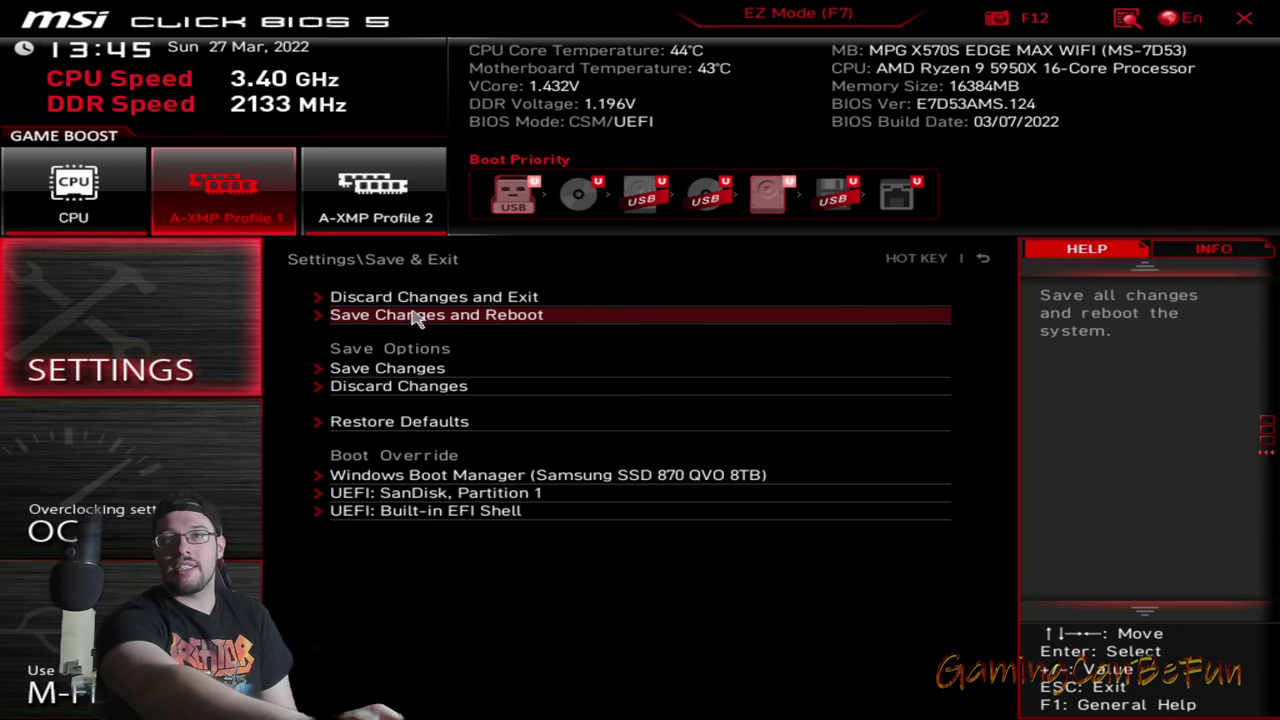
pyautogui.click(437, 367)
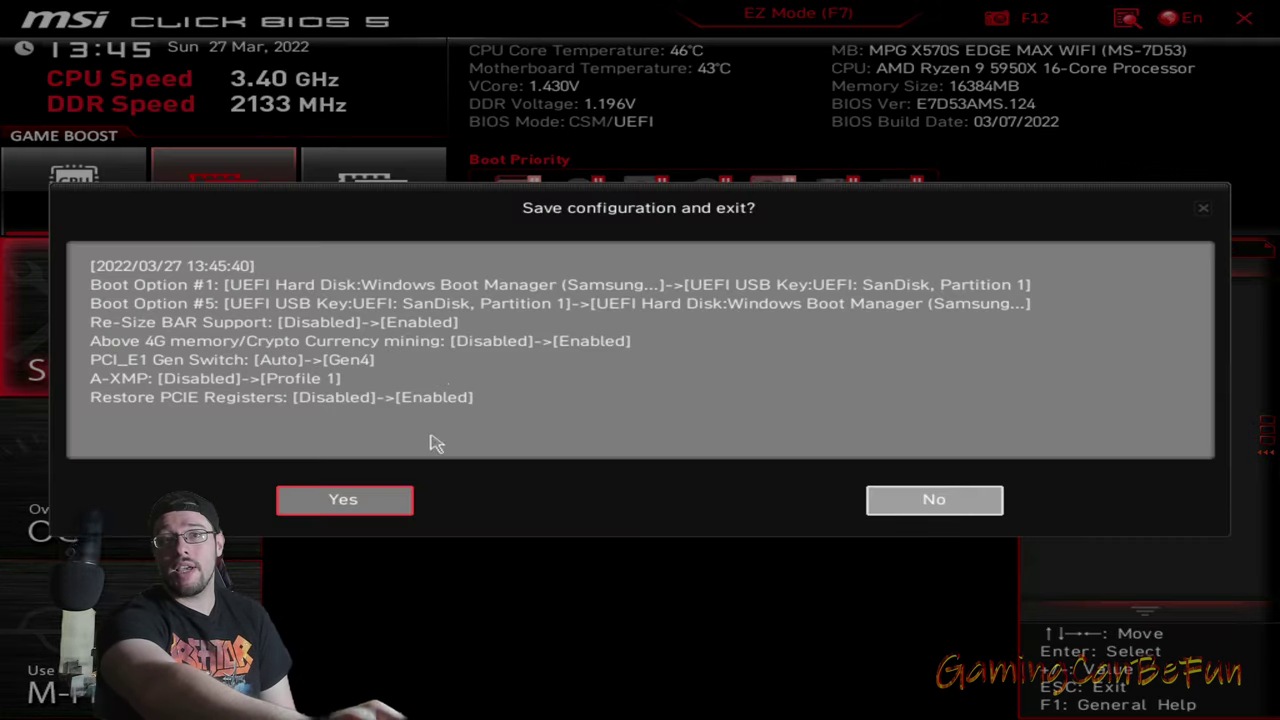
pyautogui.click(370, 508)
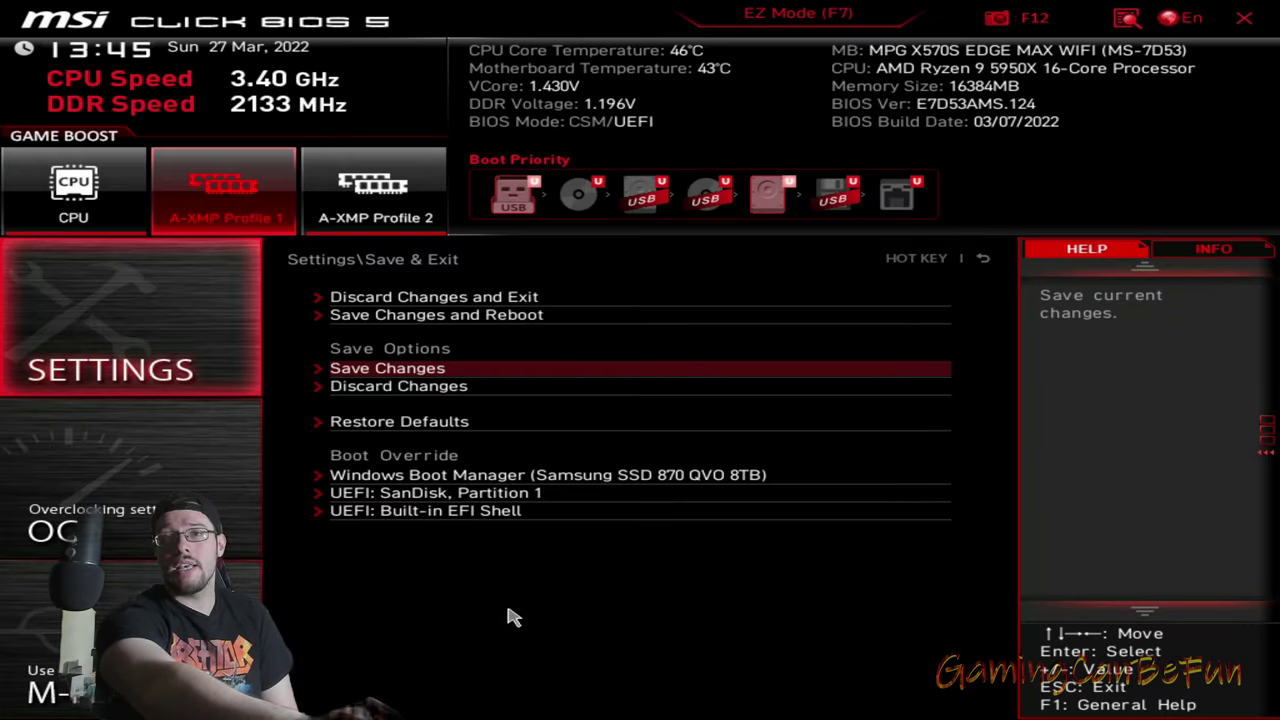
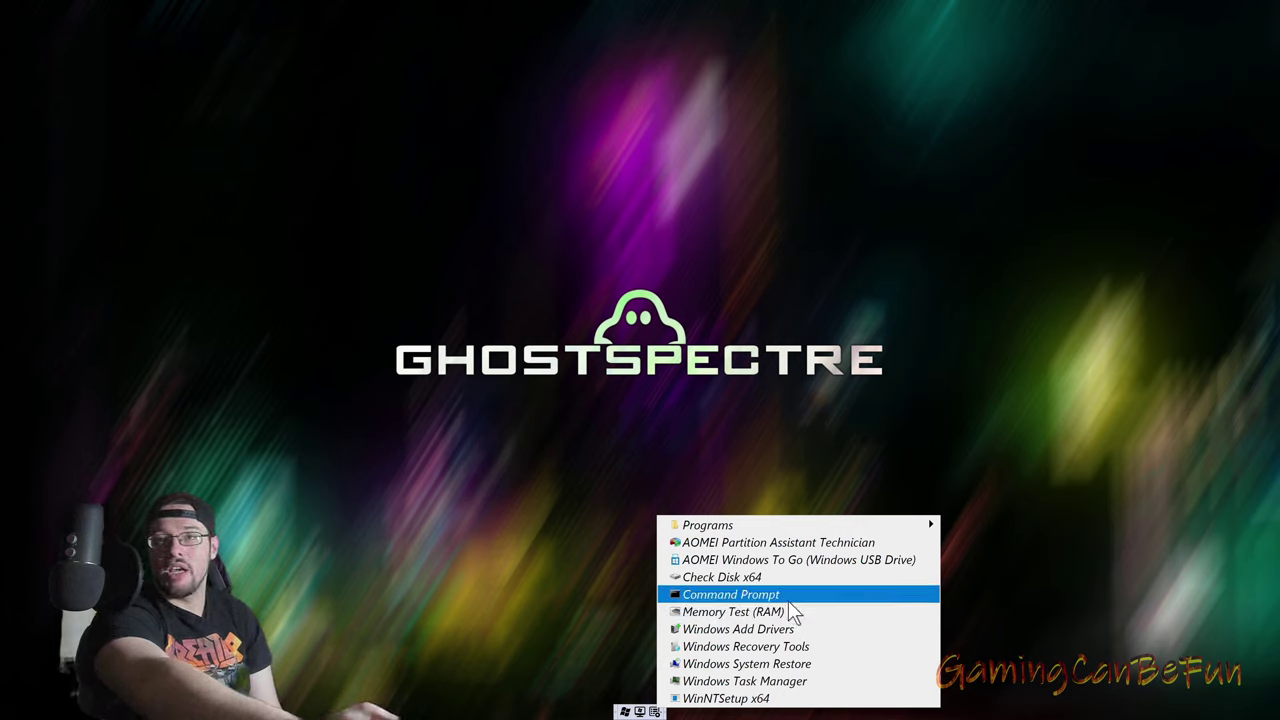
# Look through the tools in the Ghost Spectre boot environment, including the Command Prompt and the Administrative Tools group
pyautogui.click(780, 596)
pyautogui.click(625, 711)
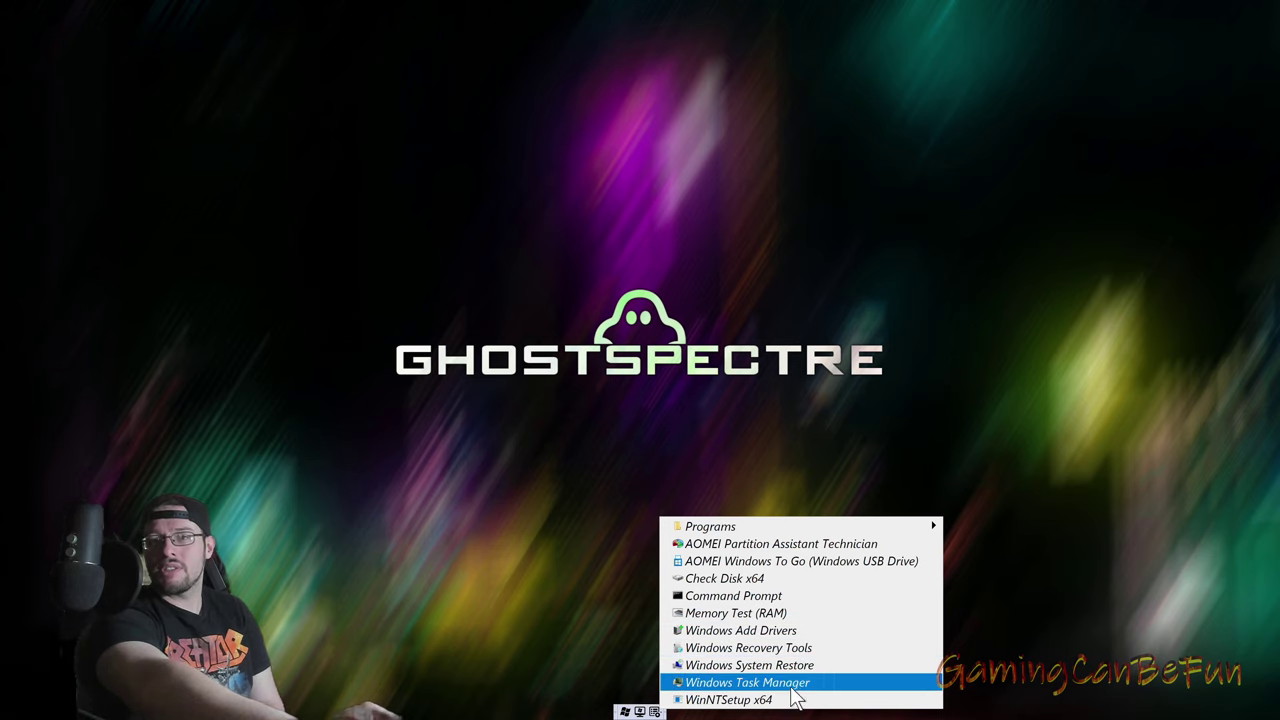
pyautogui.moveTo(910, 525)
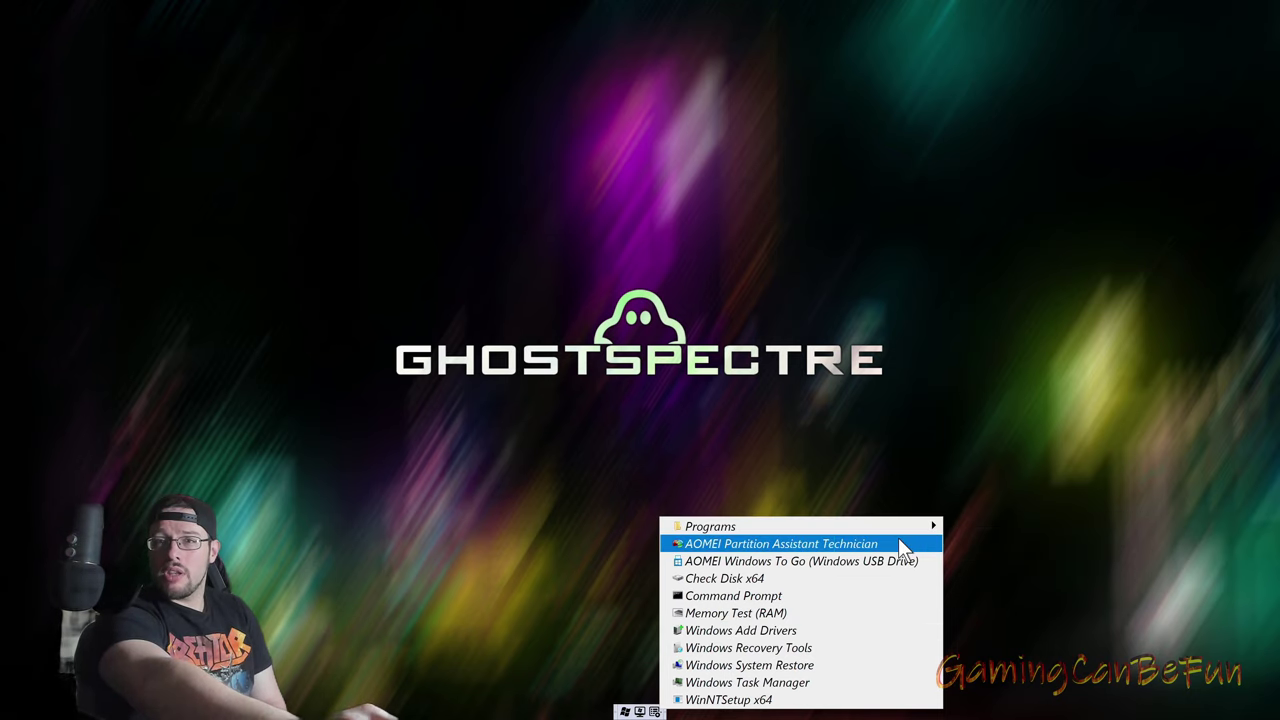
pyautogui.moveTo(1005, 553)
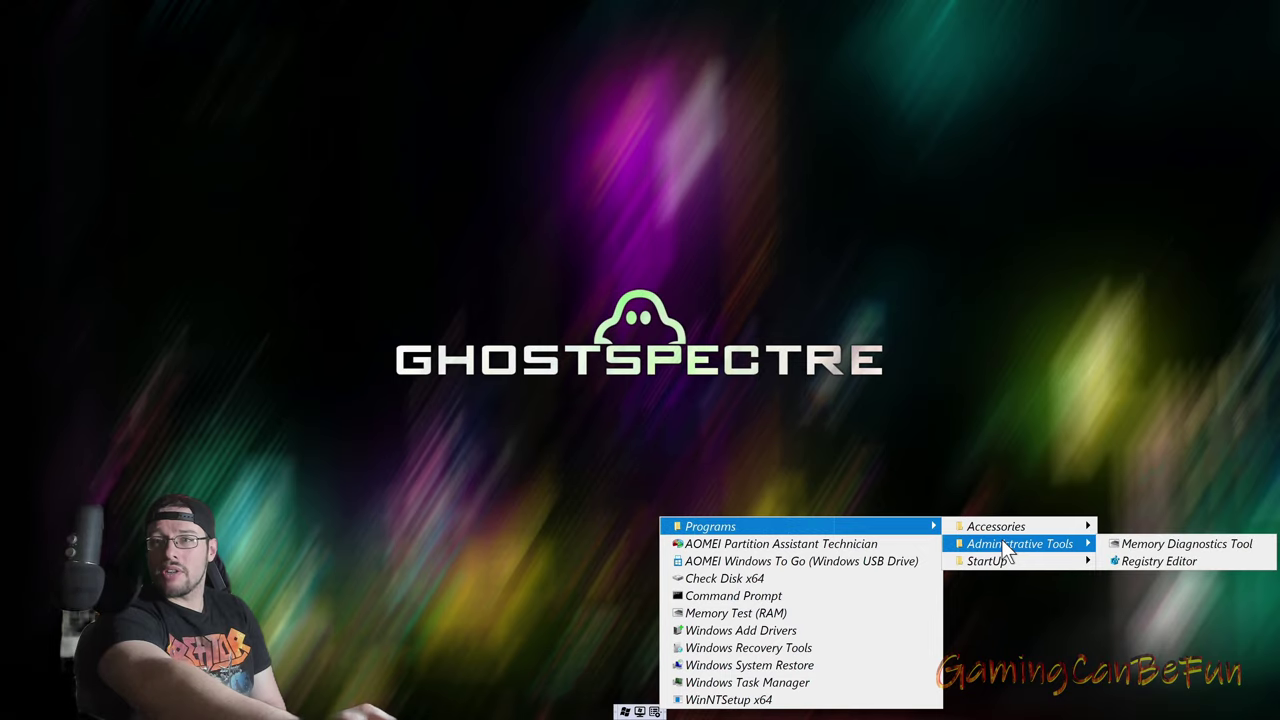
pyautogui.click(530, 592)
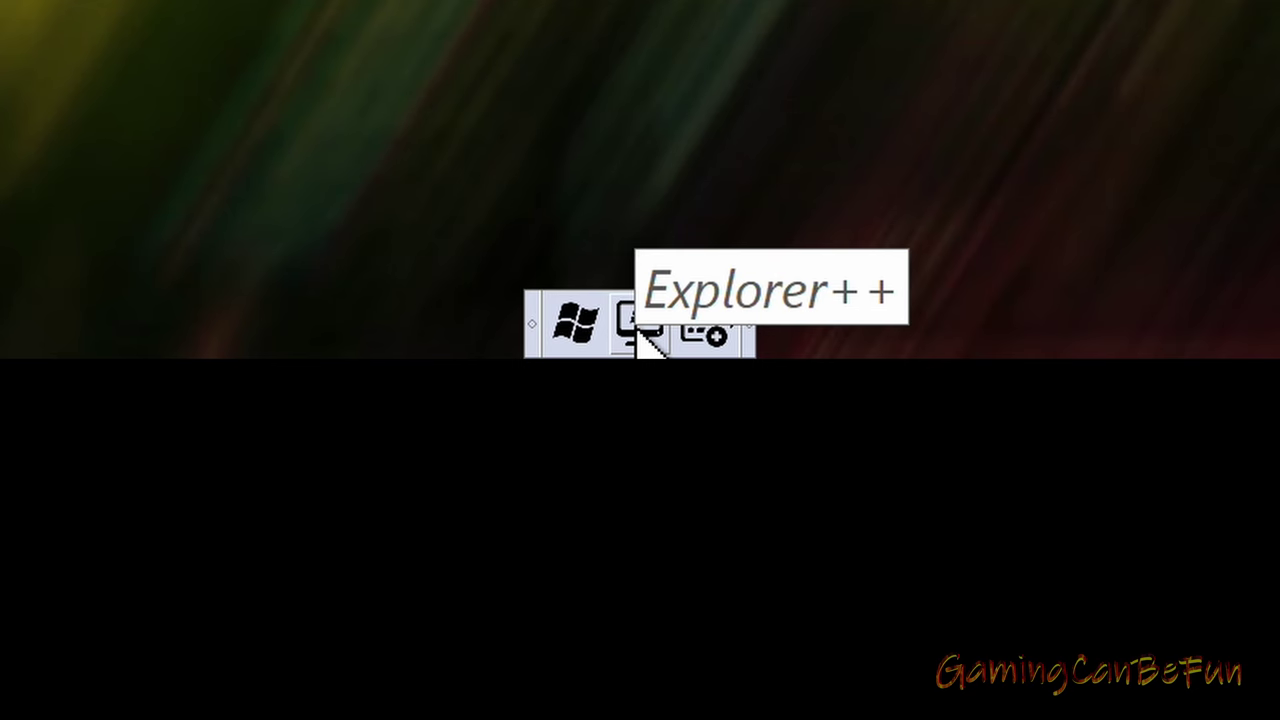
# Switch to Explorer++ and examine the drives and user folders under This PC
pyautogui.click(640, 330)
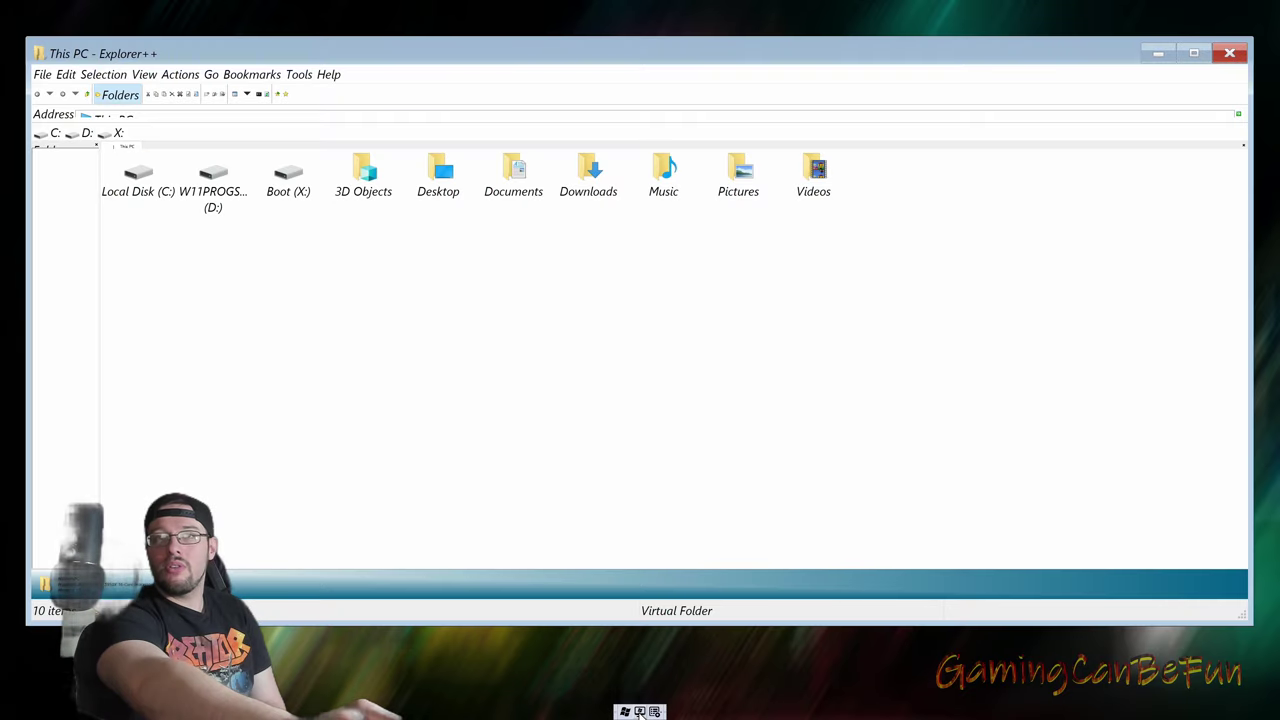
pyautogui.moveTo(364, 60); pyautogui.dragTo(451, 62)
pyautogui.click(303, 185)
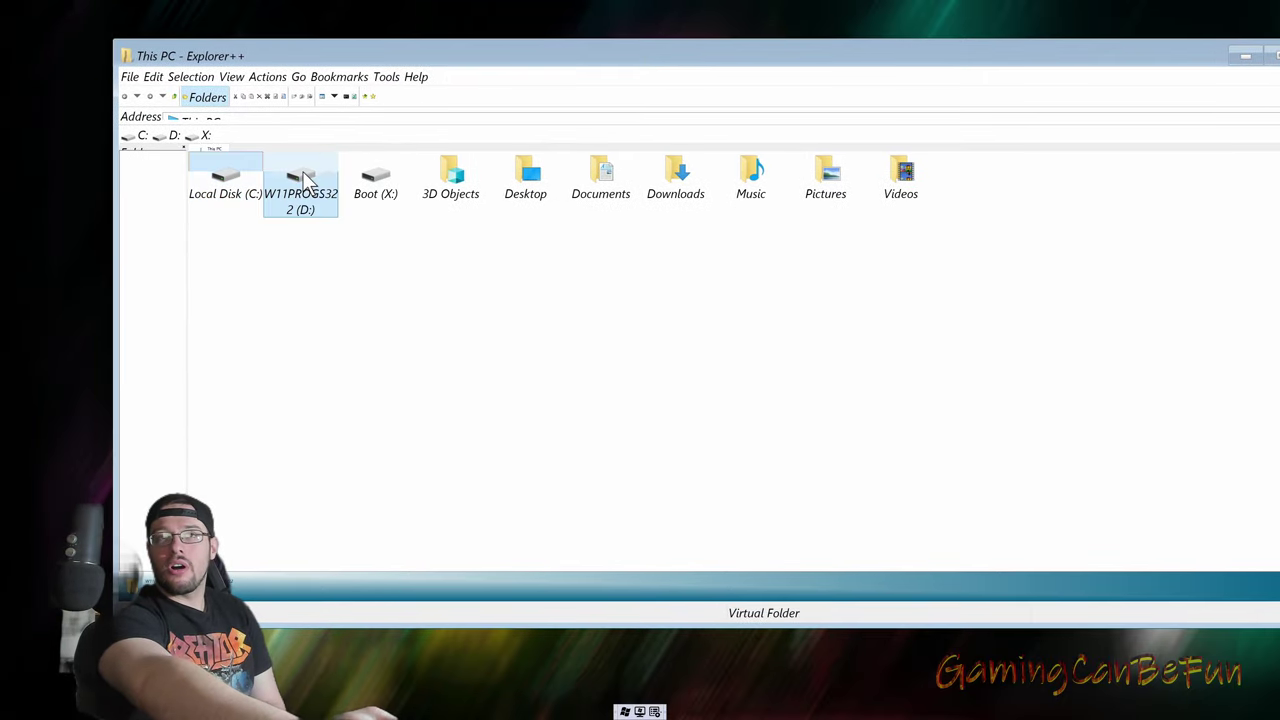
pyautogui.click(375, 180)
pyautogui.click(474, 325)
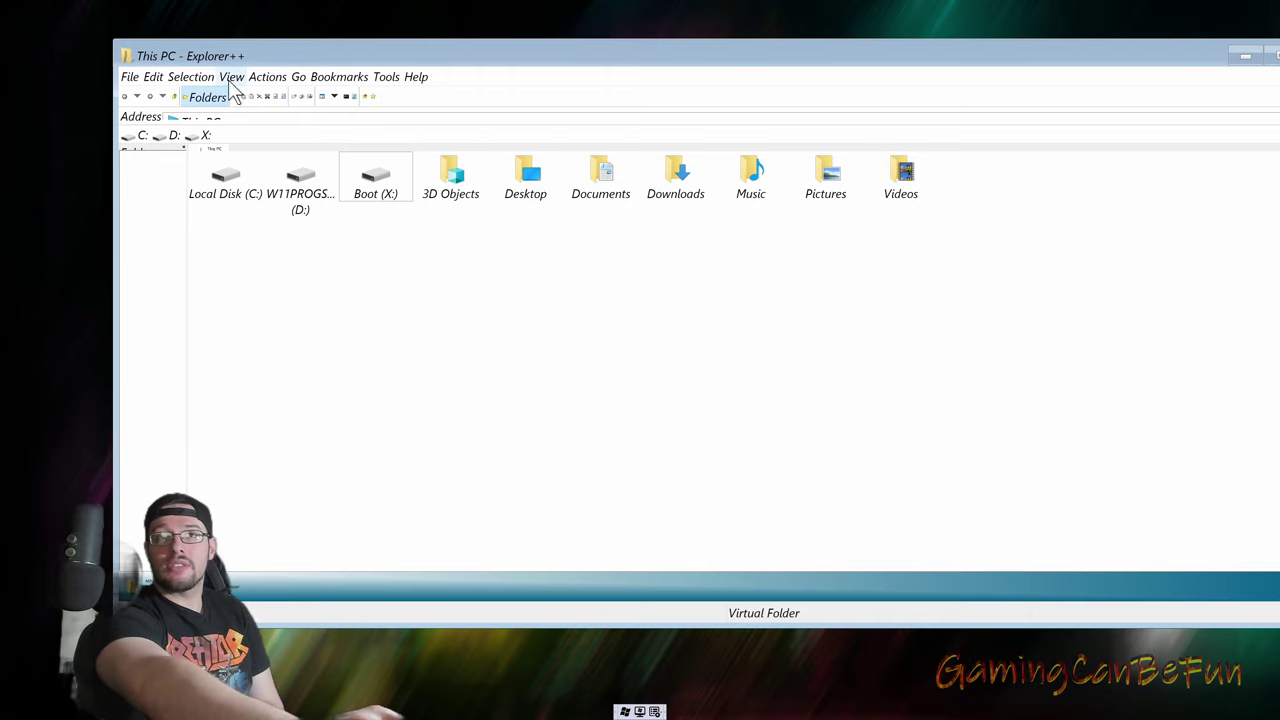
pyautogui.click(527, 174)
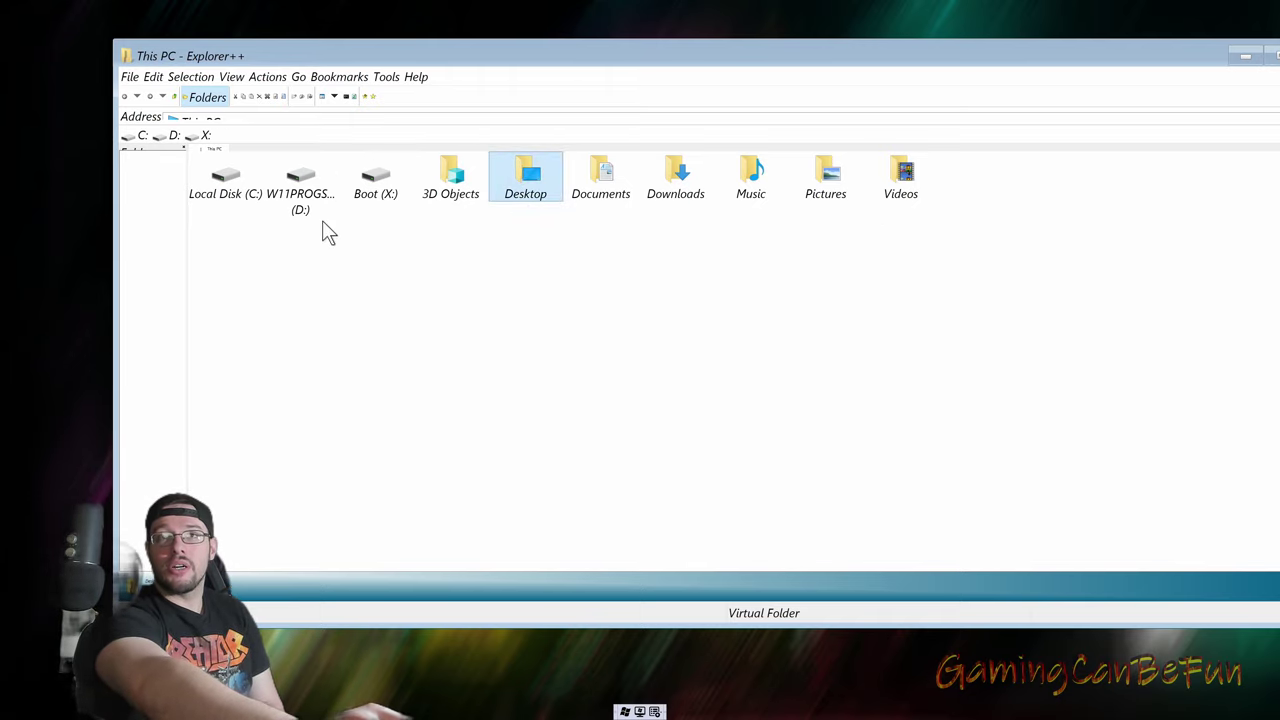
# Try to open the Downloads and Music folders in This PC
pyautogui.doubleClick(672, 182)
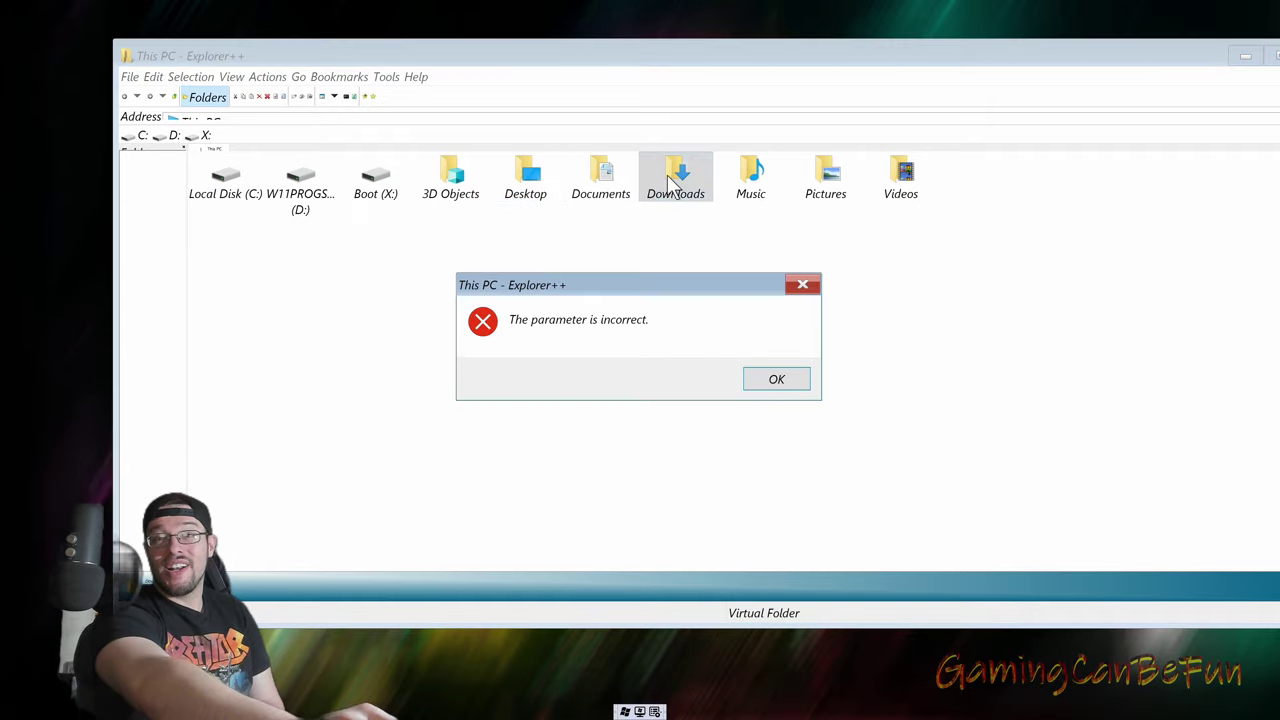
pyautogui.click(773, 382)
pyautogui.click(746, 180)
pyautogui.doubleClick(744, 177)
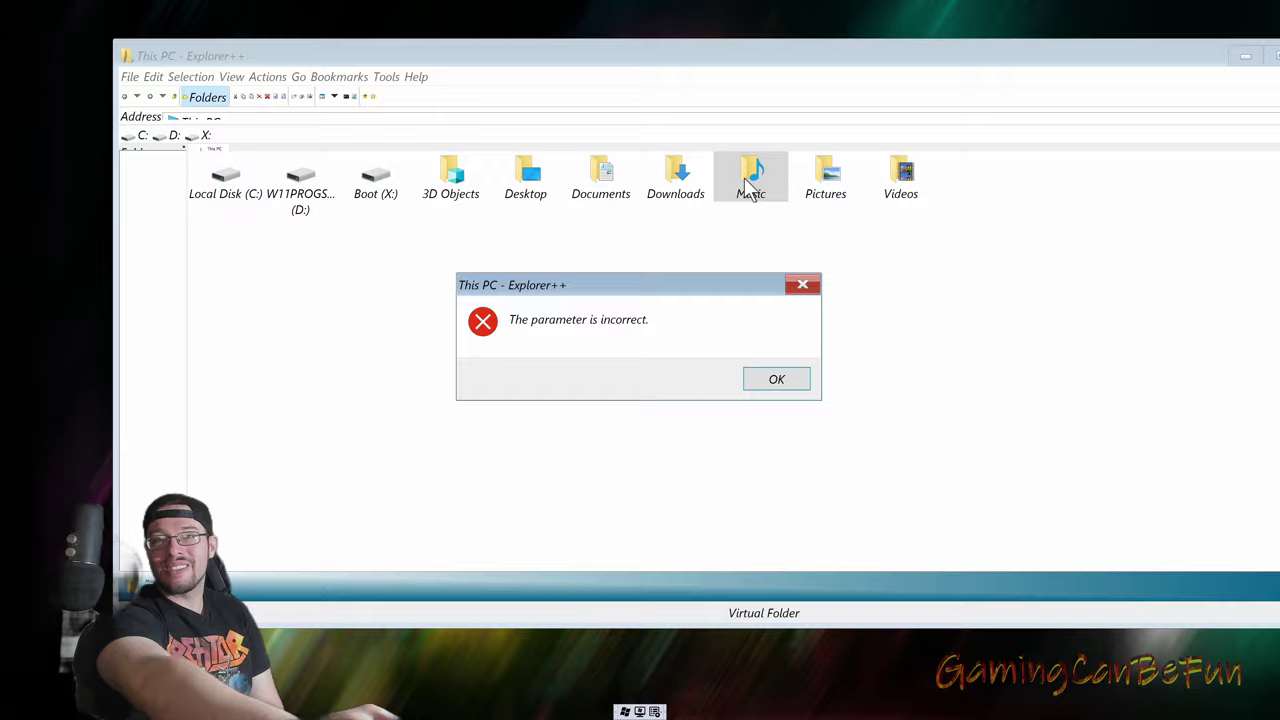
pyautogui.click(788, 390)
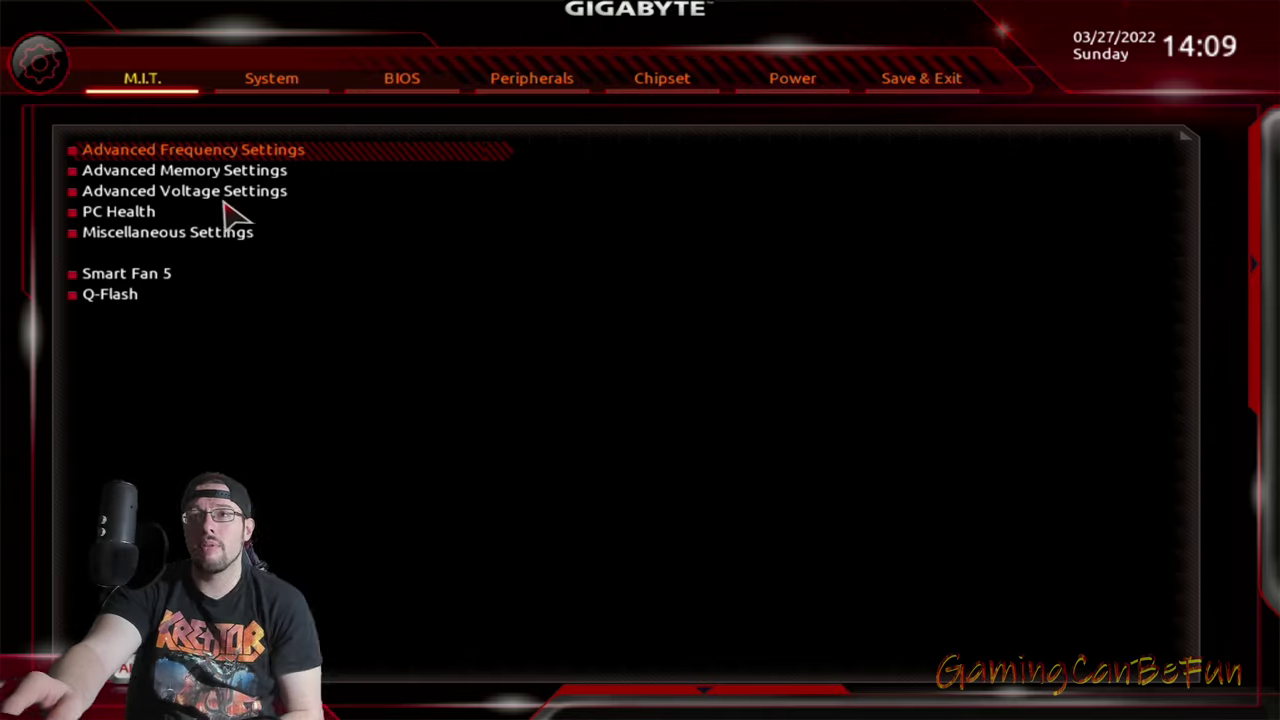
# Review the Chipset, Power and Peripherals settings in the Gigabyte BIOS
pyautogui.click(700, 88)
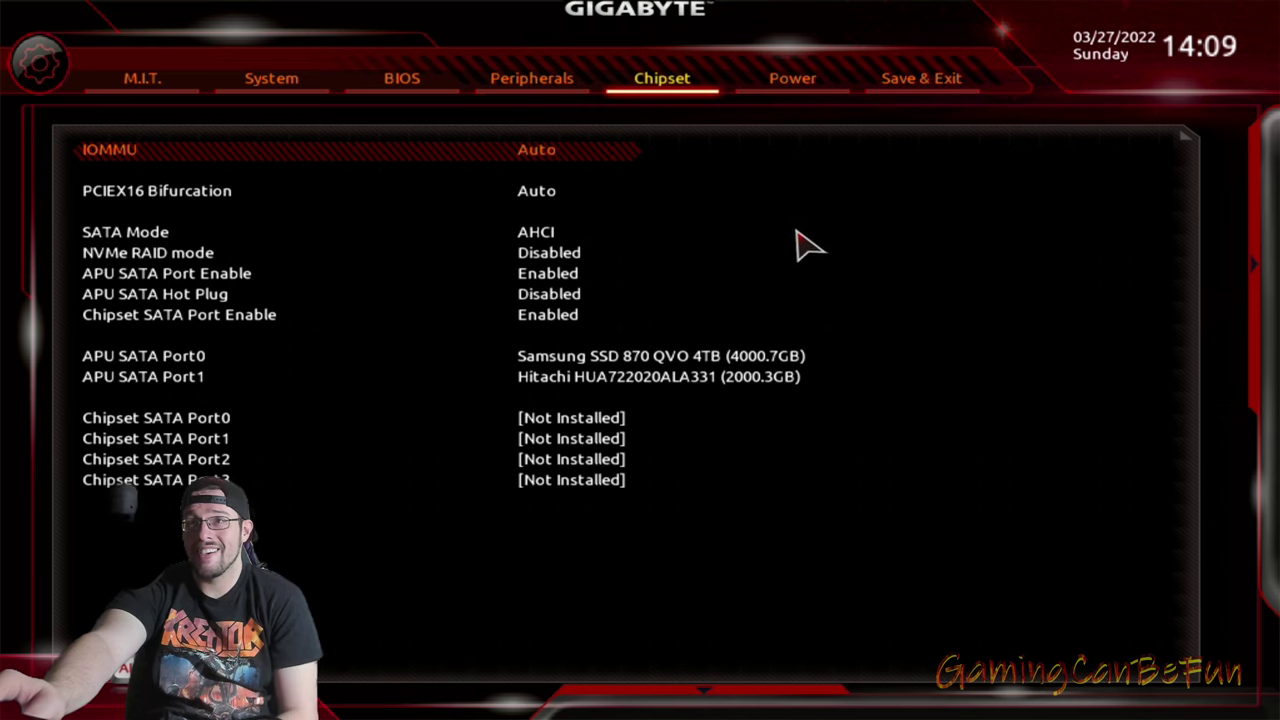
pyautogui.click(805, 100)
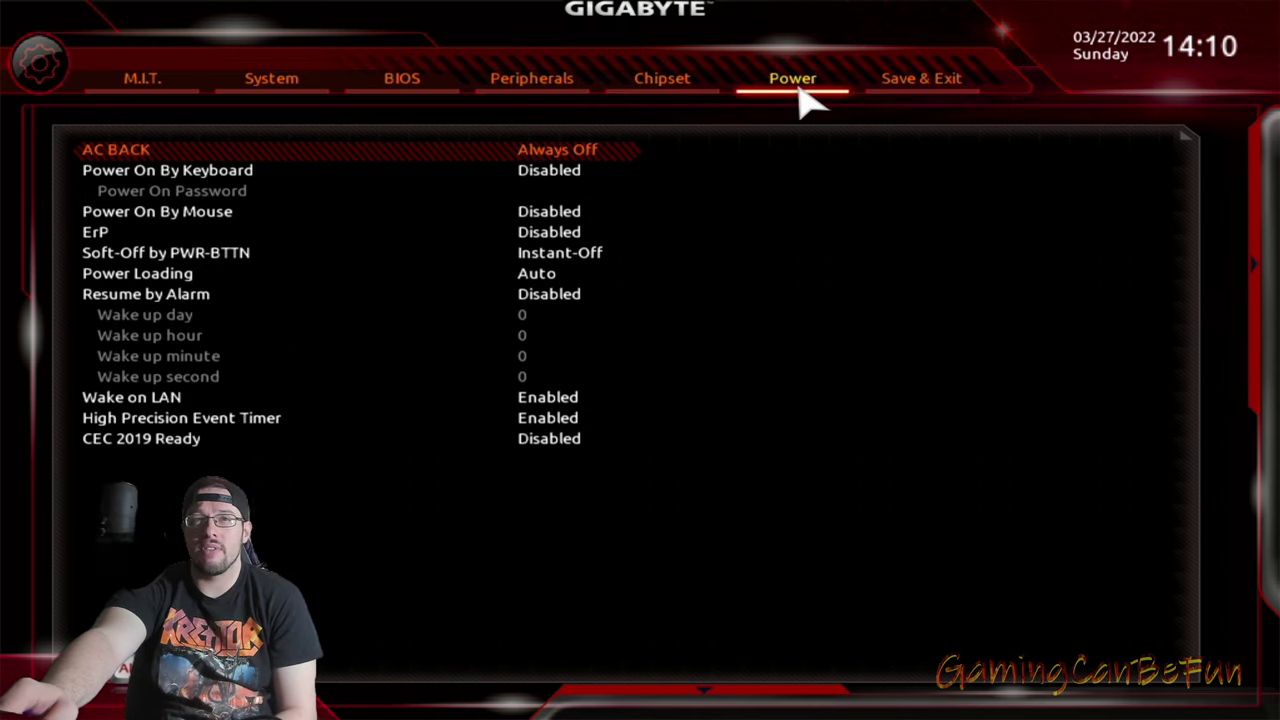
pyautogui.click(672, 98)
pyautogui.click(560, 100)
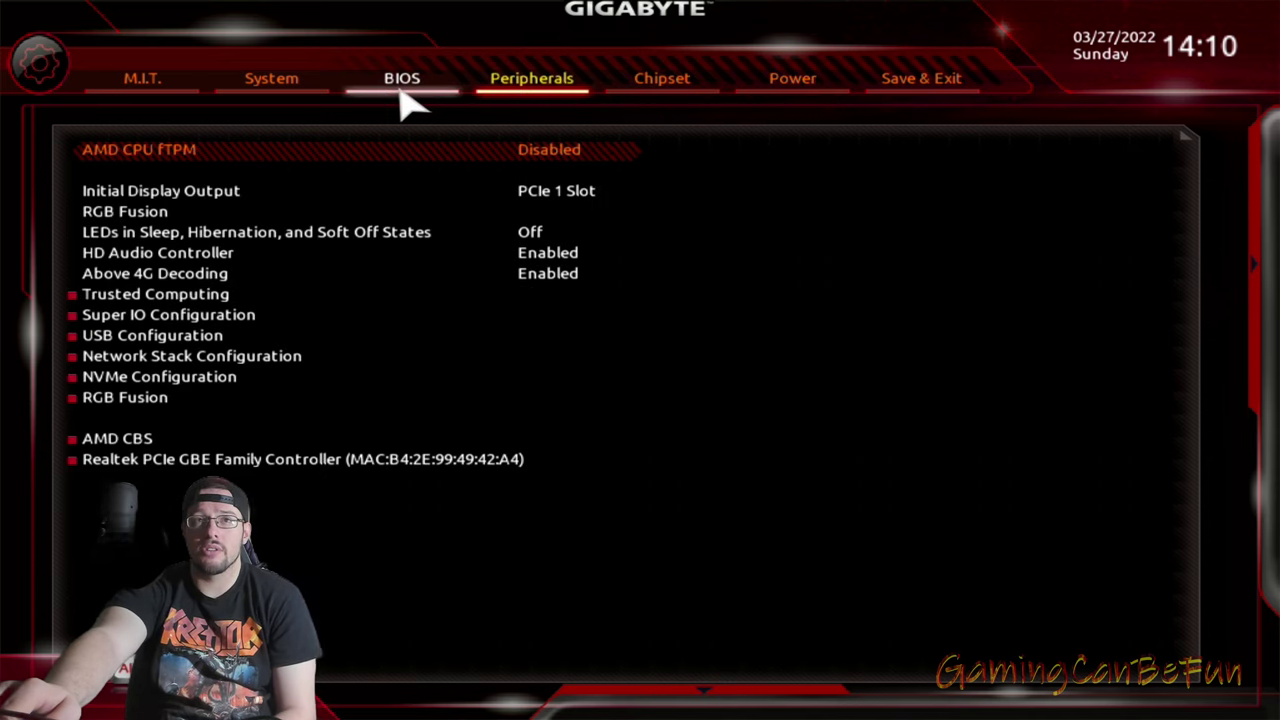
# Review the Boot Option Priorities, the Fast Boot setting and the System Information
pyautogui.click(395, 96)
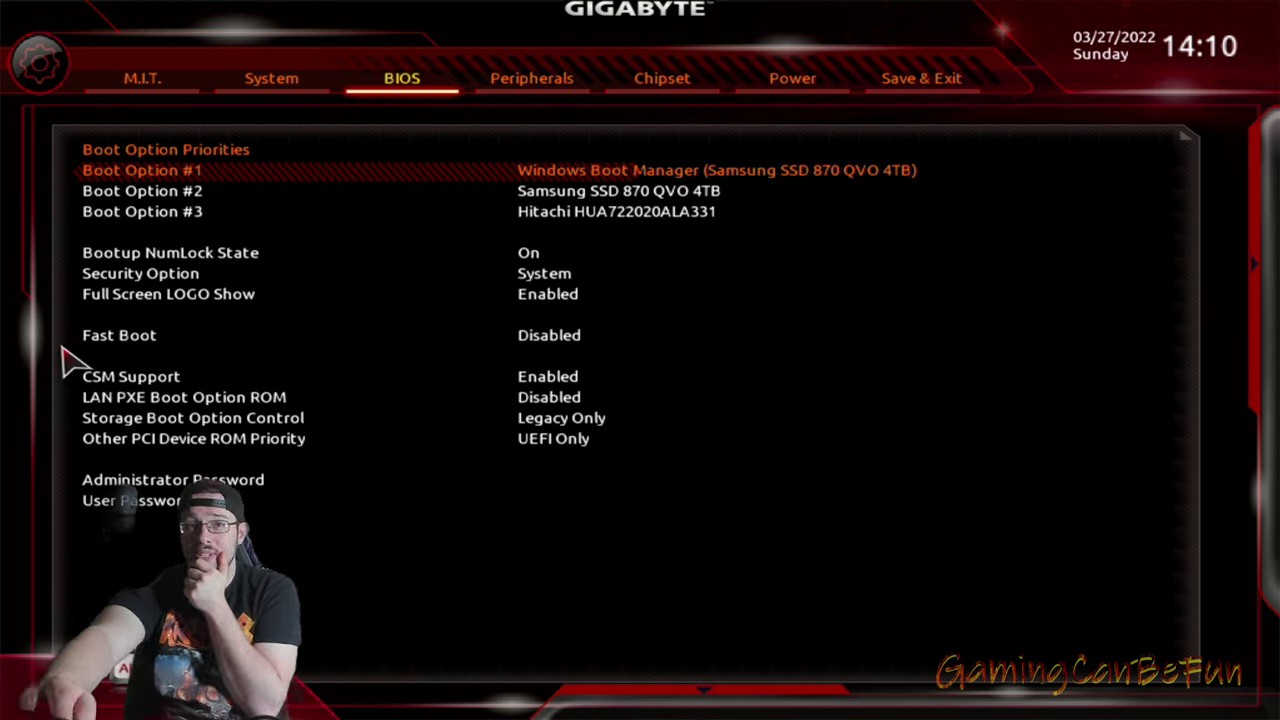
pyautogui.click(541, 342)
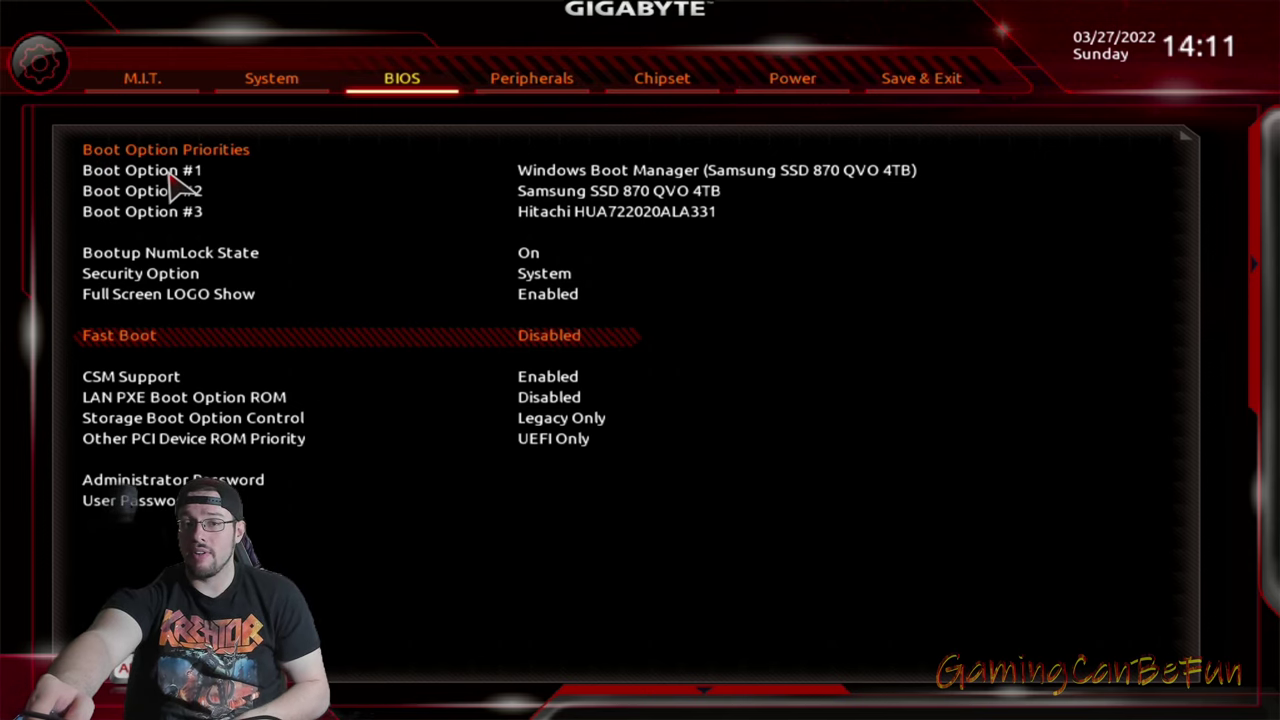
pyautogui.click(271, 80)
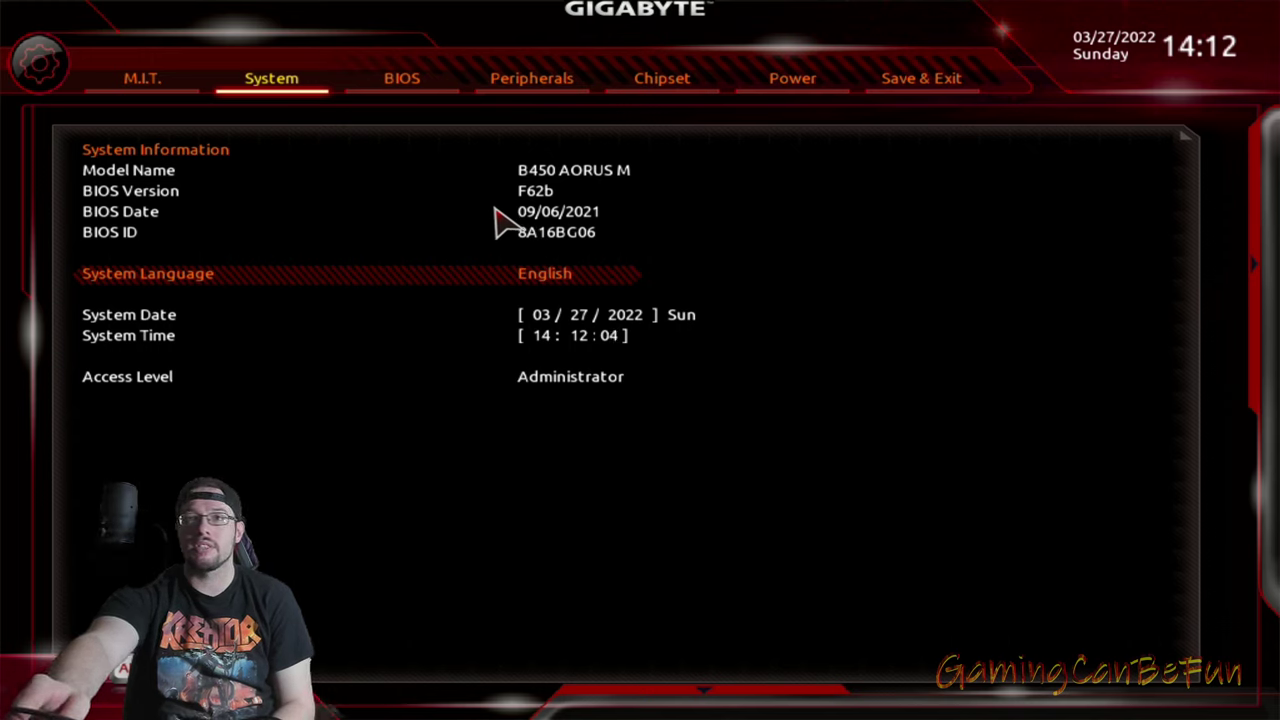
# Examine the Extreme Memory Profile (X.M.P.) in the Advanced Memory Settings and the CPU fan curve in Smart Fan 5
pyautogui.click(160, 82)
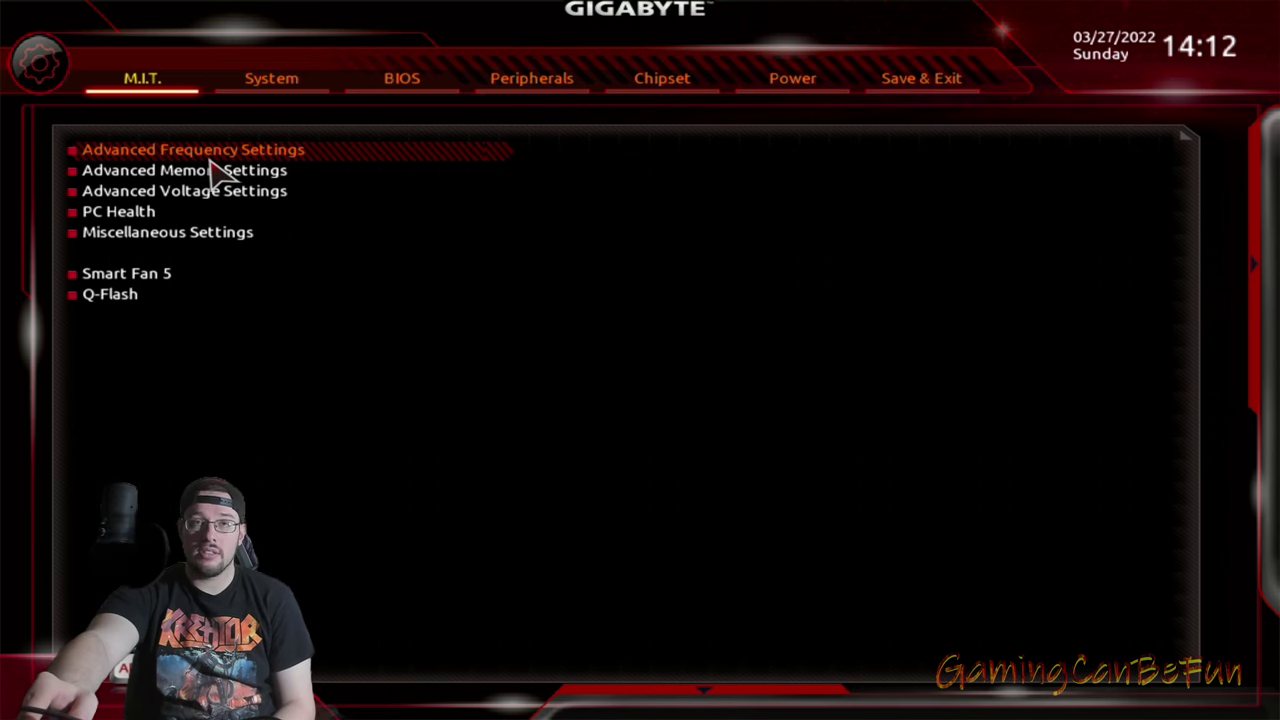
pyautogui.click(286, 169)
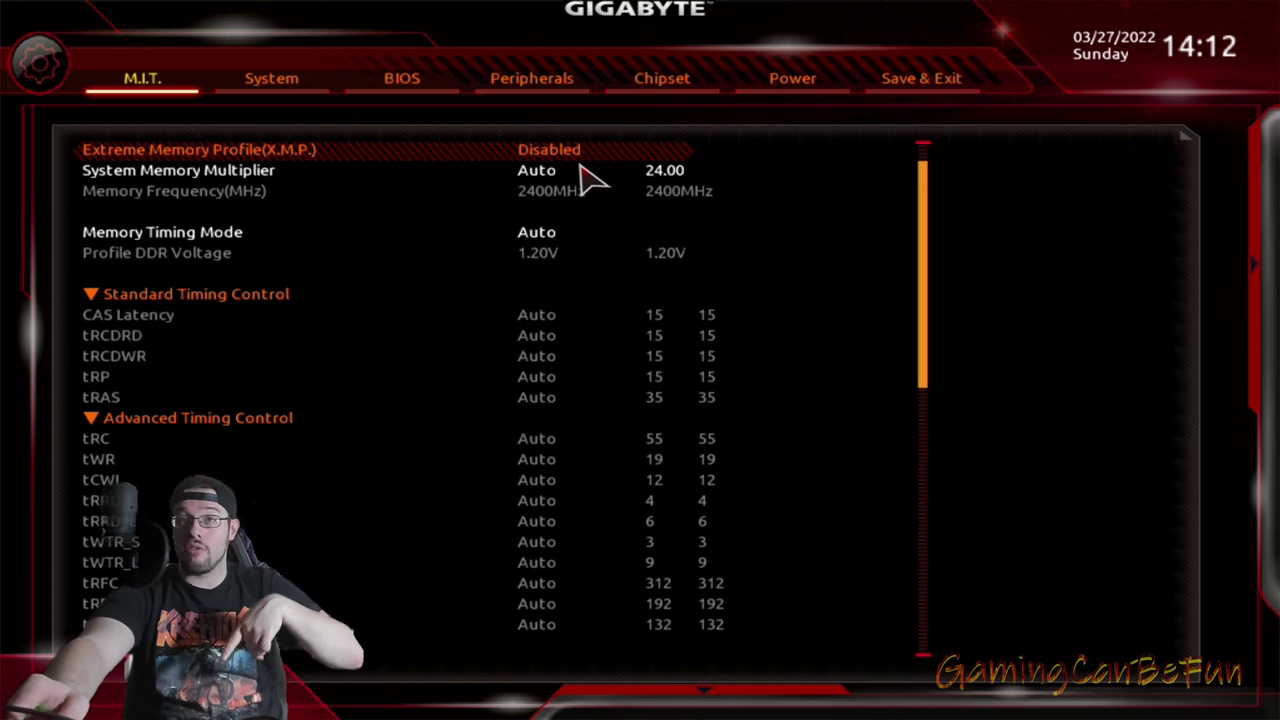
pyautogui.click(165, 97)
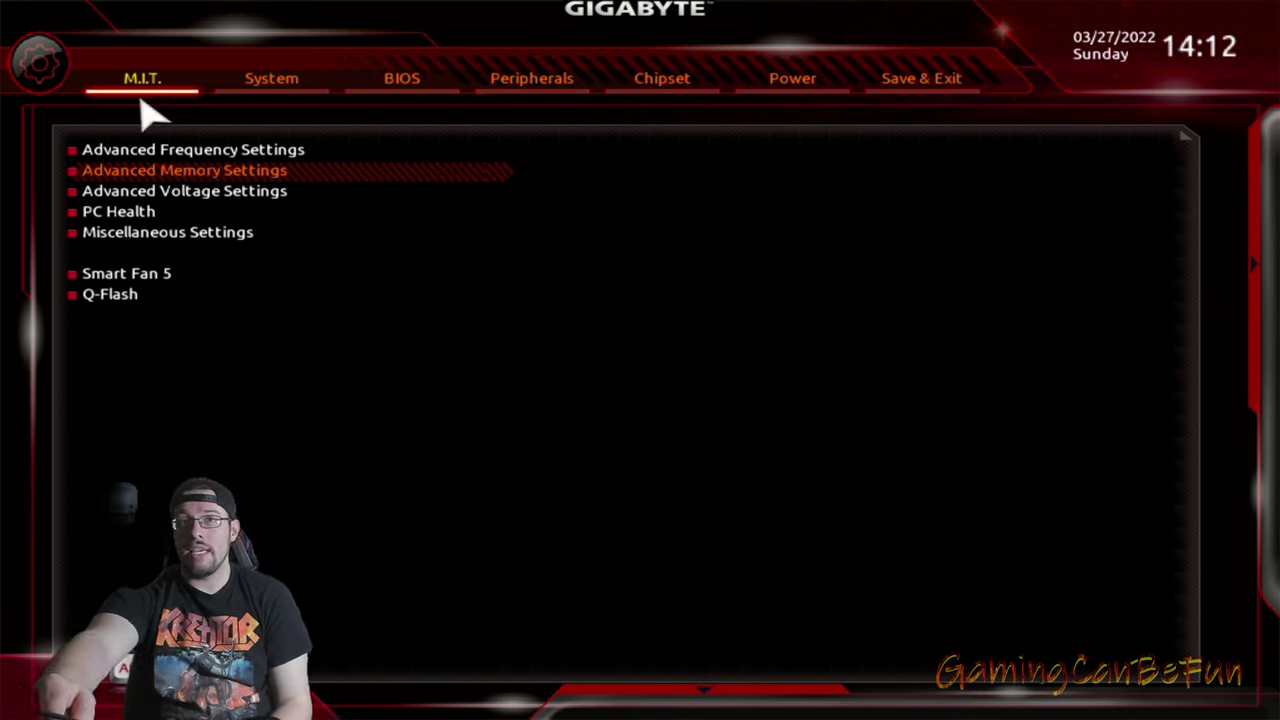
pyautogui.click(165, 178)
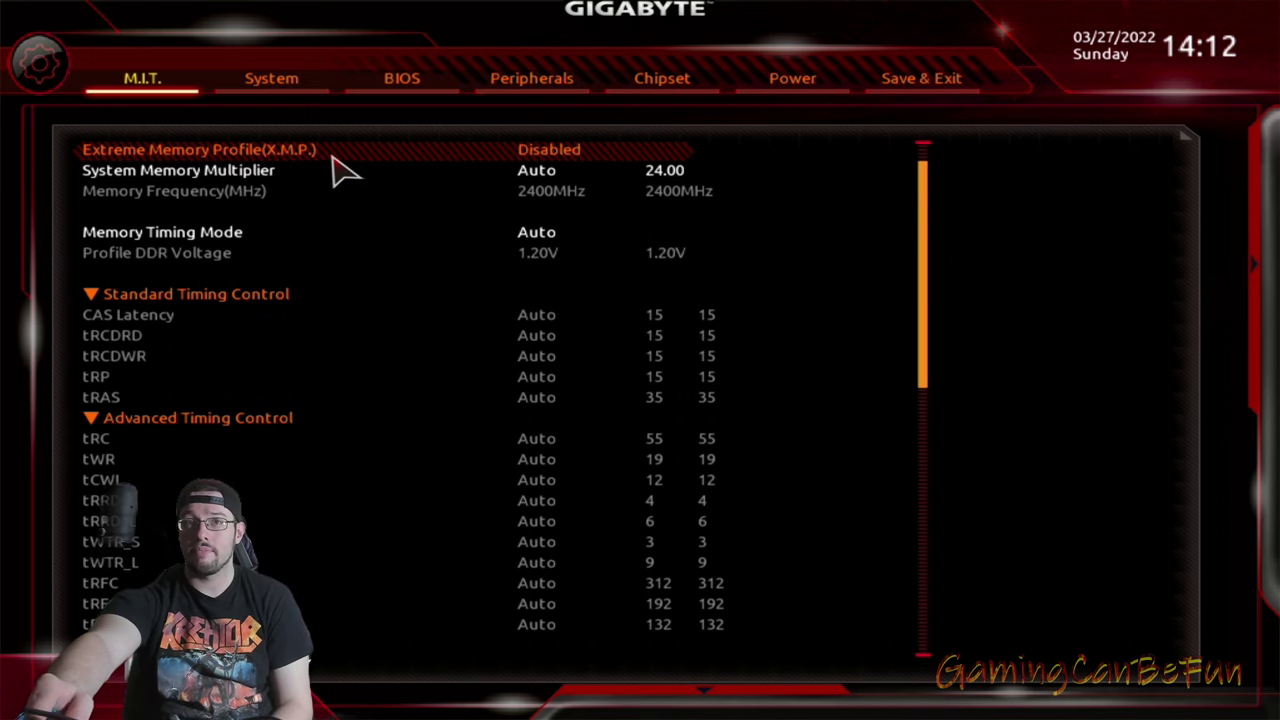
pyautogui.click(140, 86)
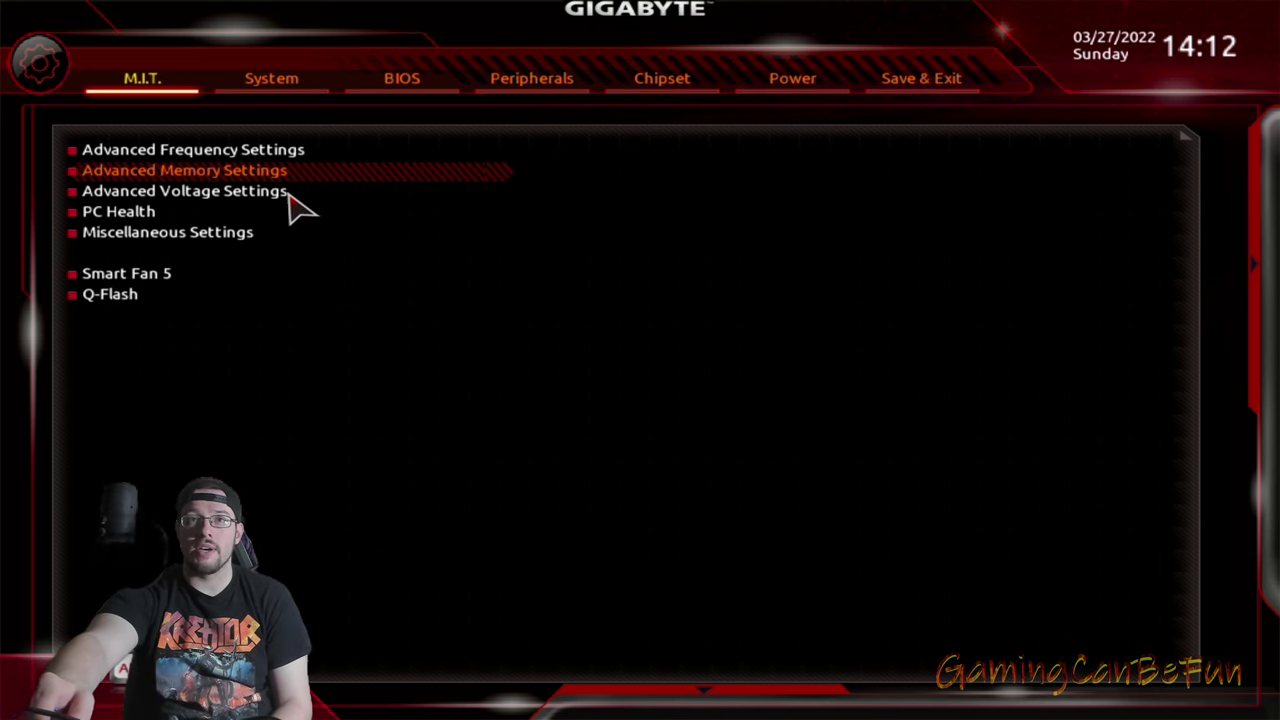
pyautogui.press('F6')
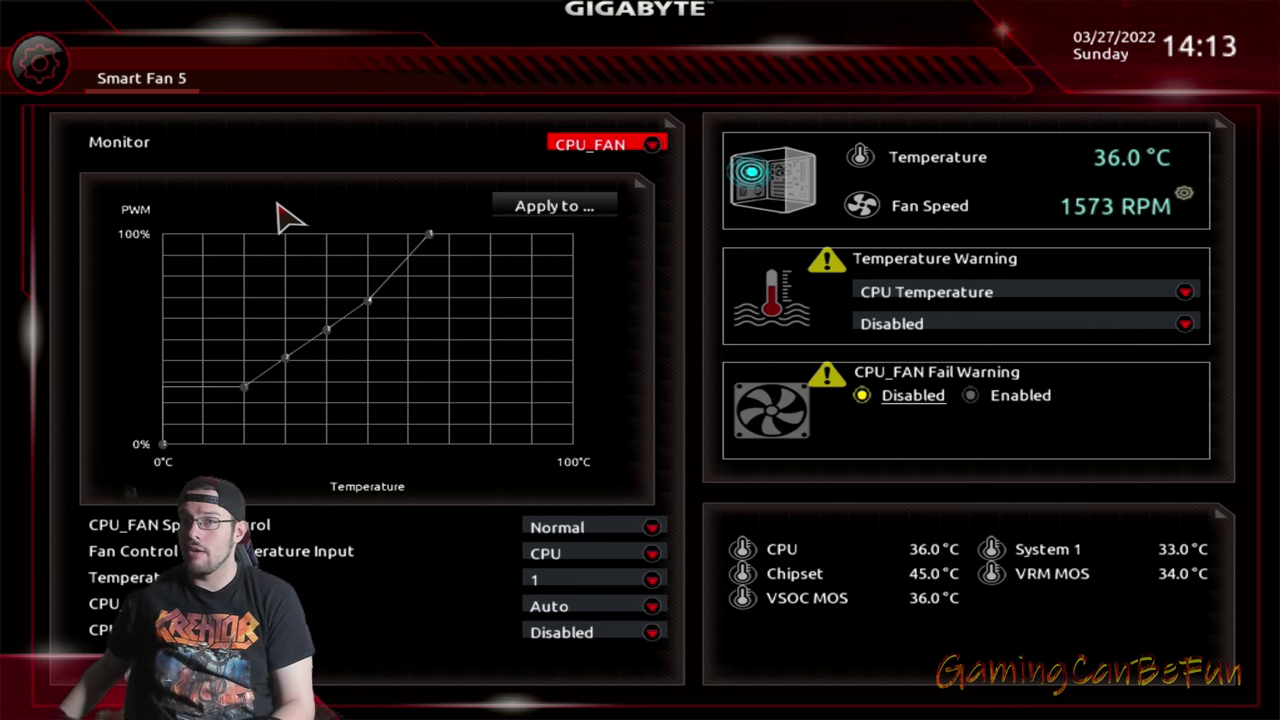
pyautogui.press('Escape')
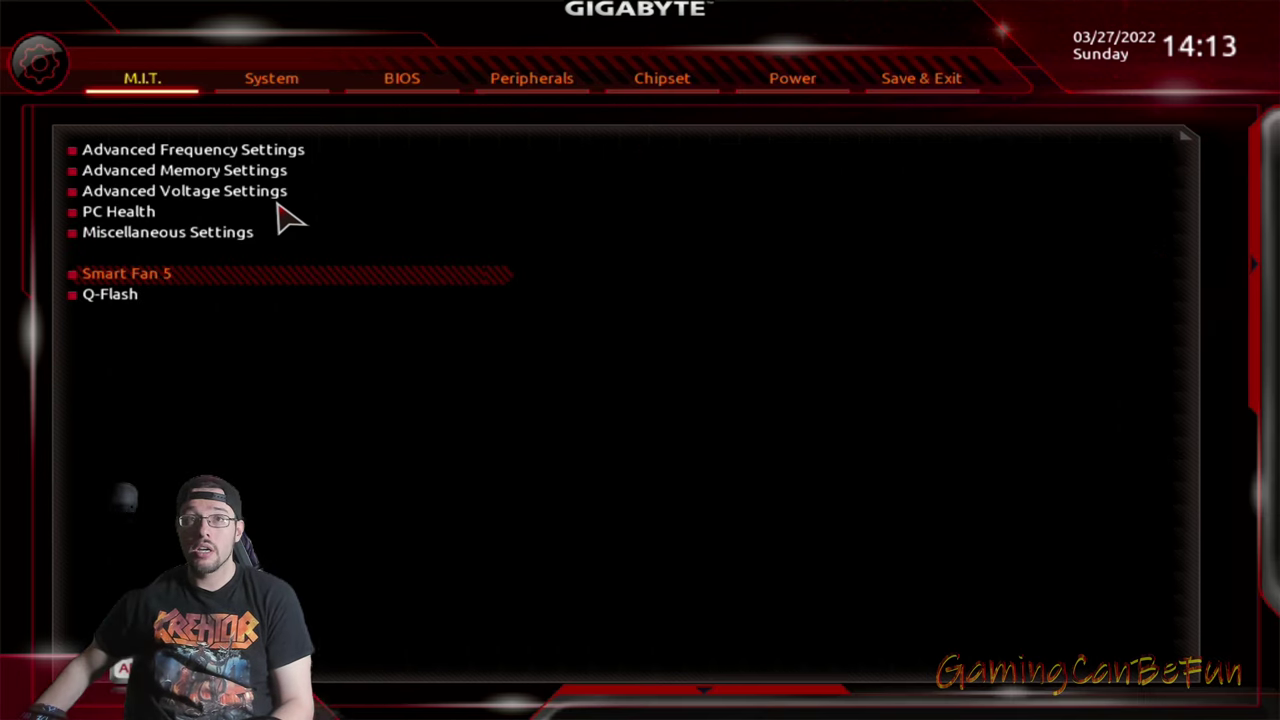
# Start a BIOS update in Q-Flash and choose the SanDisk drive, Part.1, as the source for the BIOS file
pyautogui.click(158, 299)
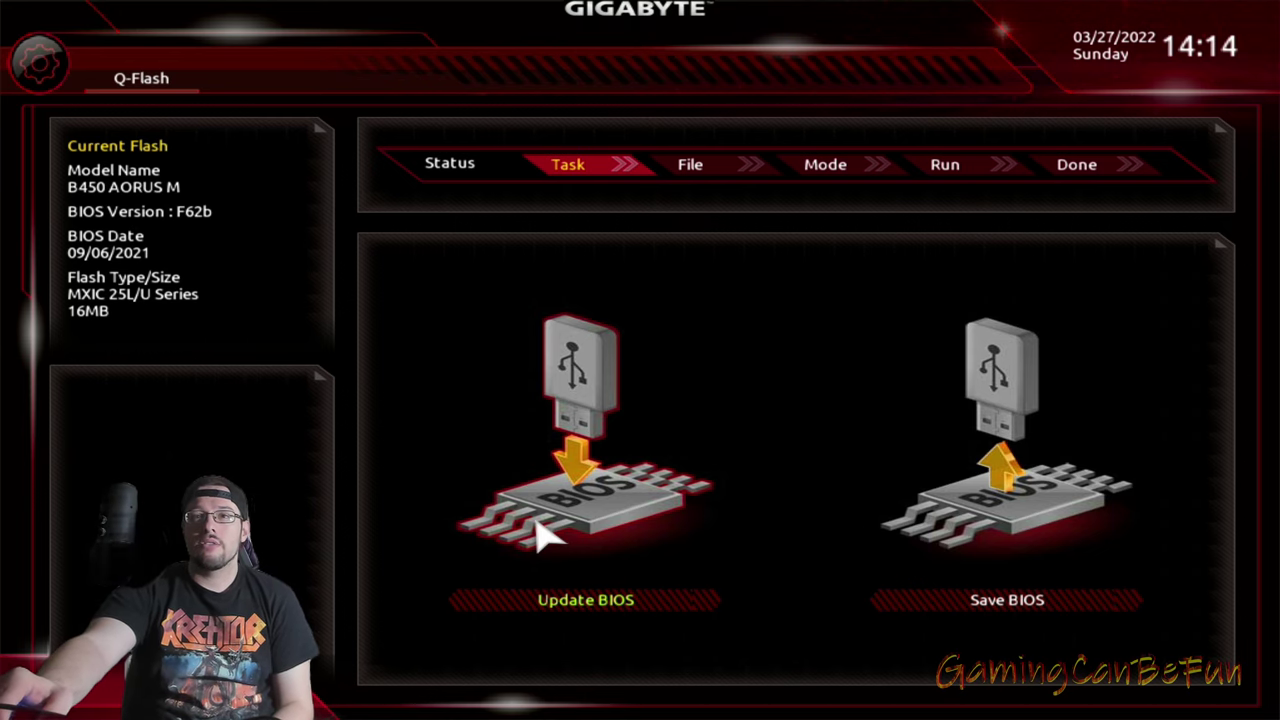
pyautogui.click(600, 523)
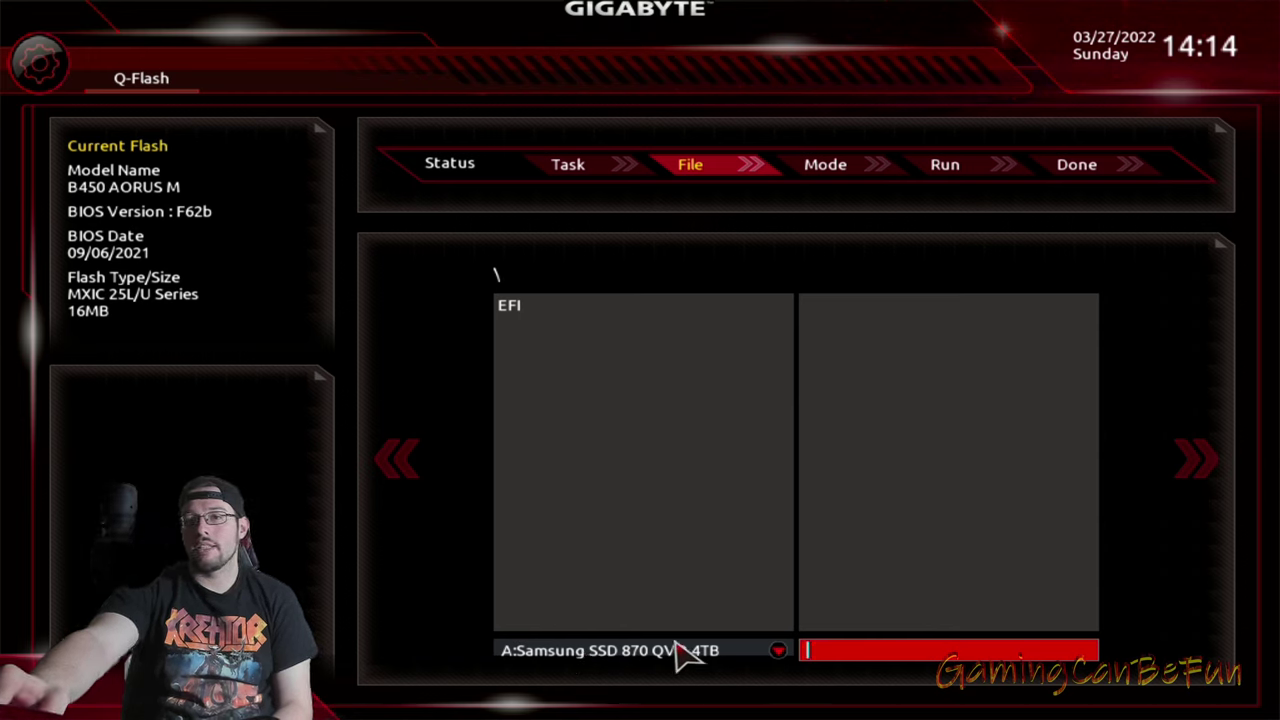
pyautogui.click(778, 651)
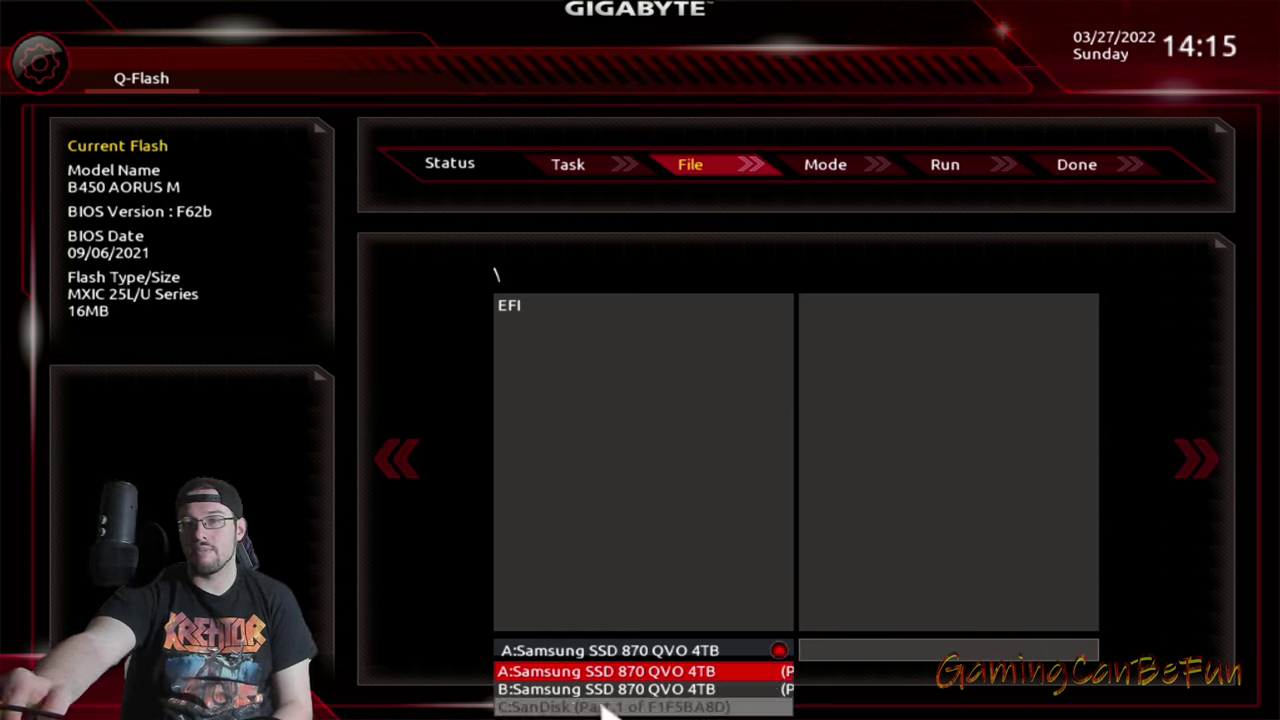
pyautogui.click(686, 708)
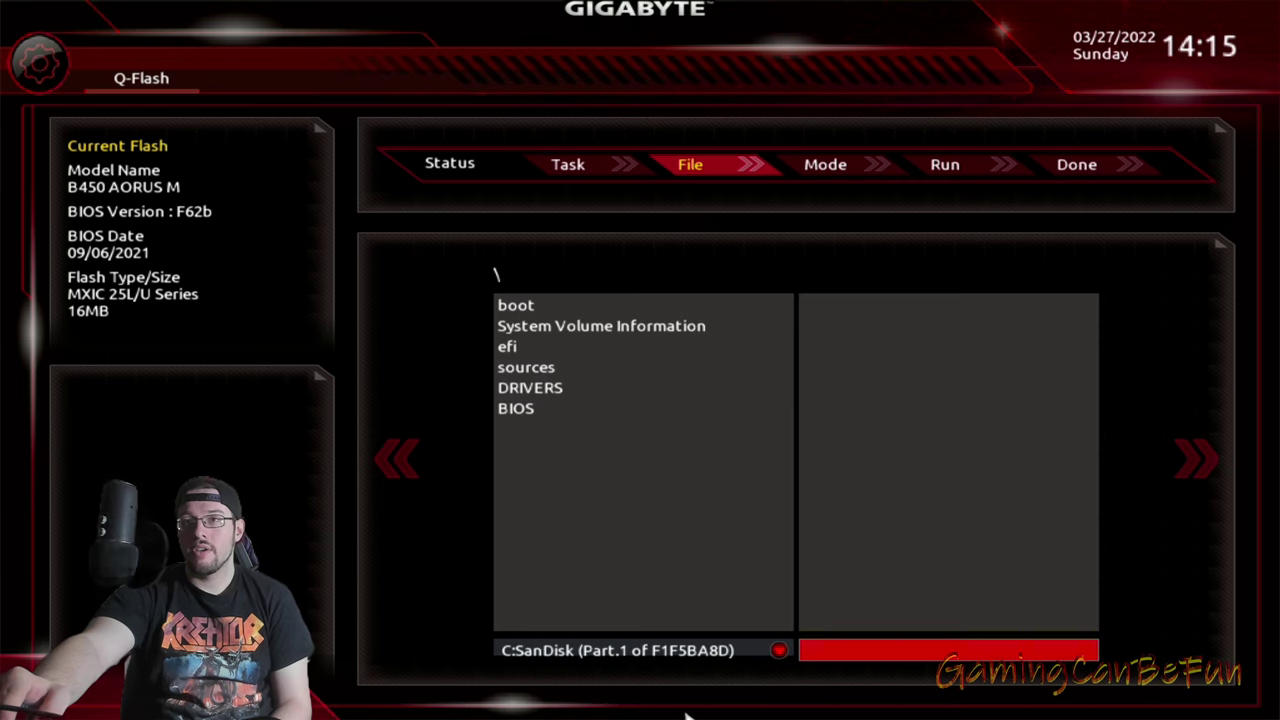
pyautogui.doubleClick(580, 409)
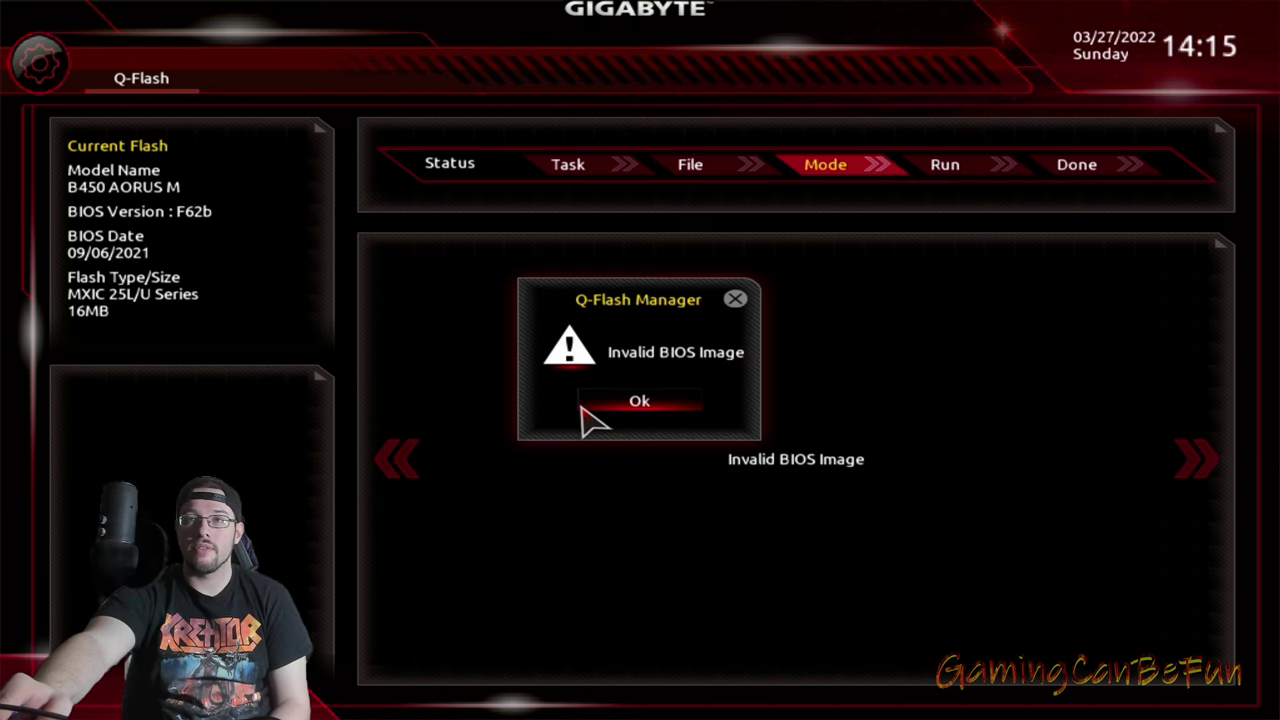
pyautogui.click(643, 408)
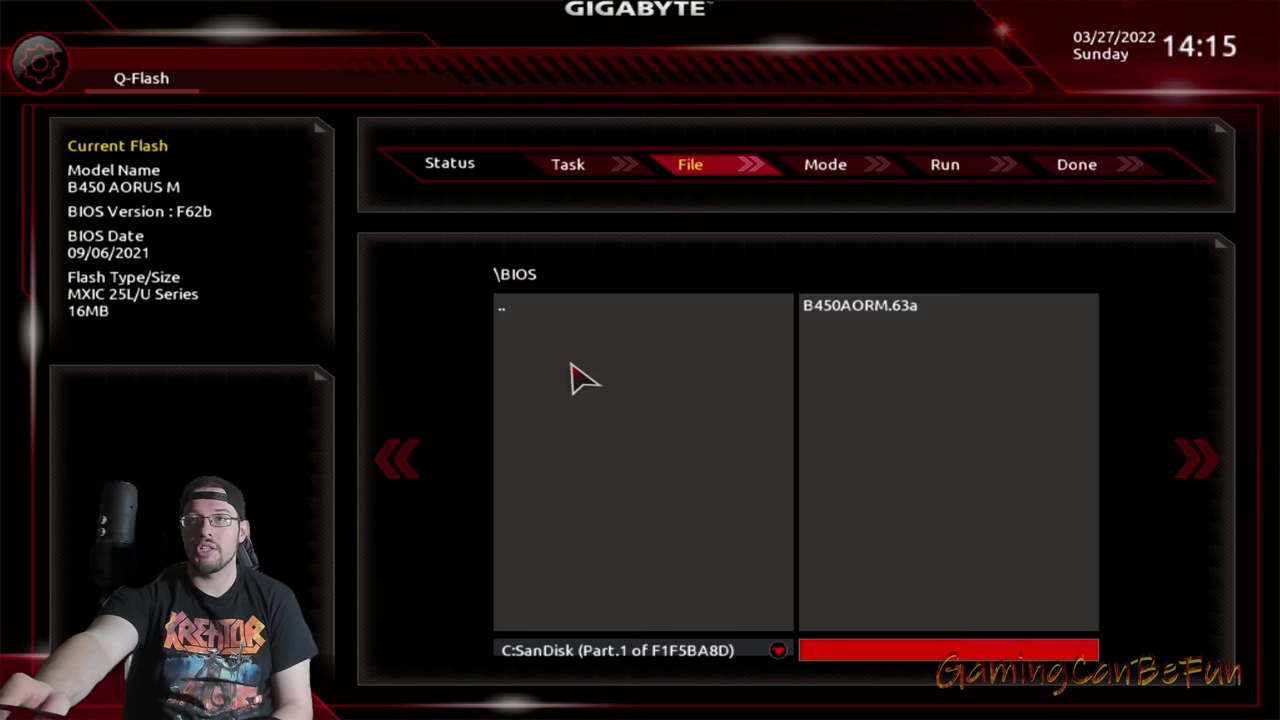
pyautogui.doubleClick(573, 322)
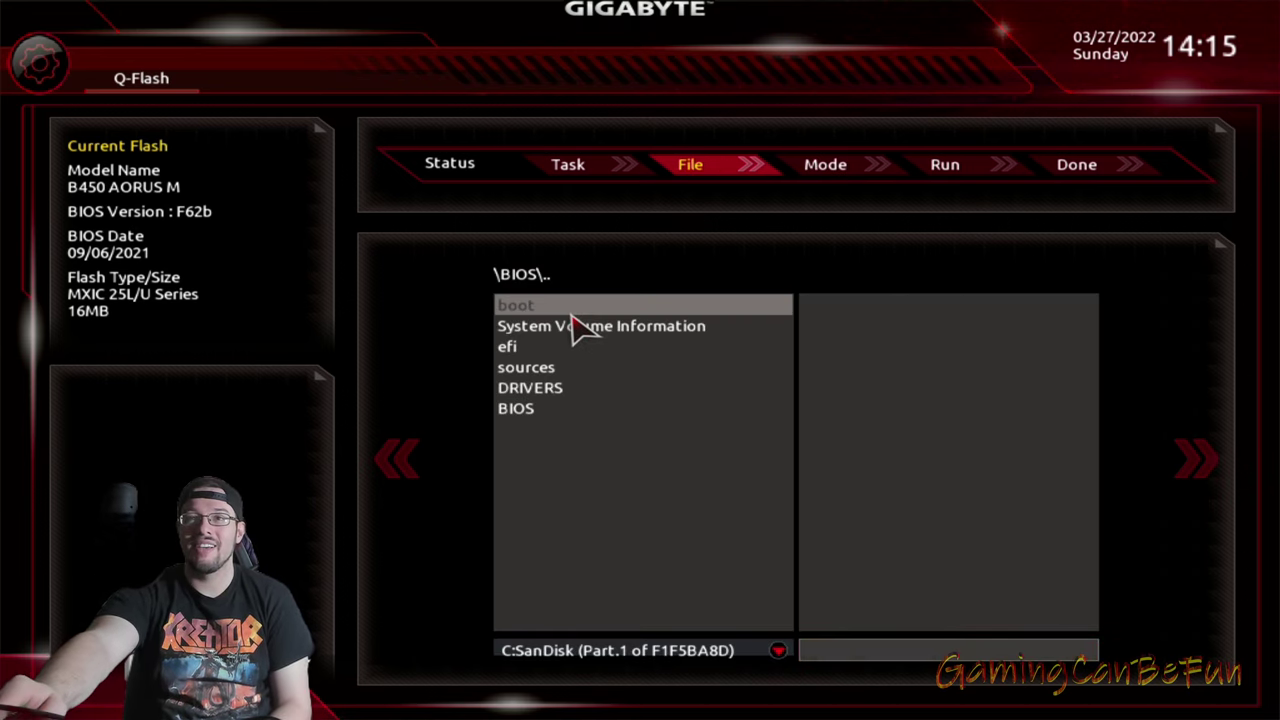
# Load B450AORM.63a from the drive's BIOS folder and start the BIOS update without updating the backup BIOS
pyautogui.doubleClick(566, 418)
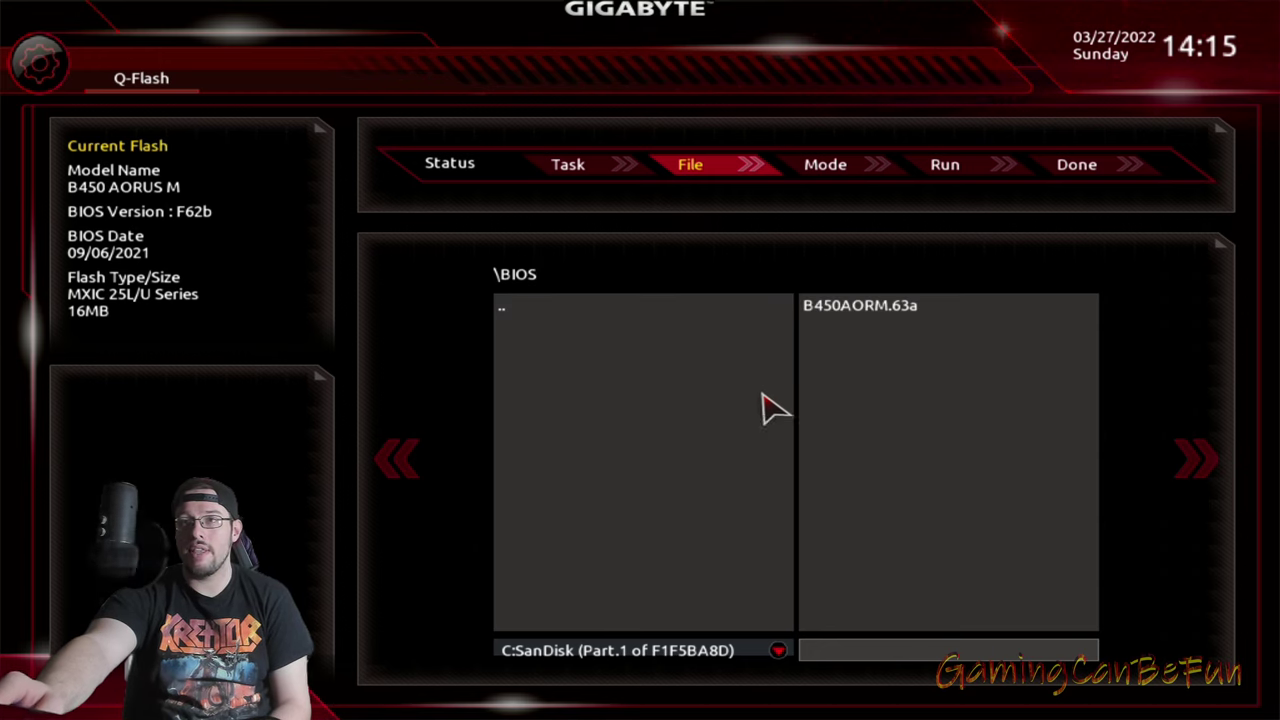
pyautogui.click(922, 318)
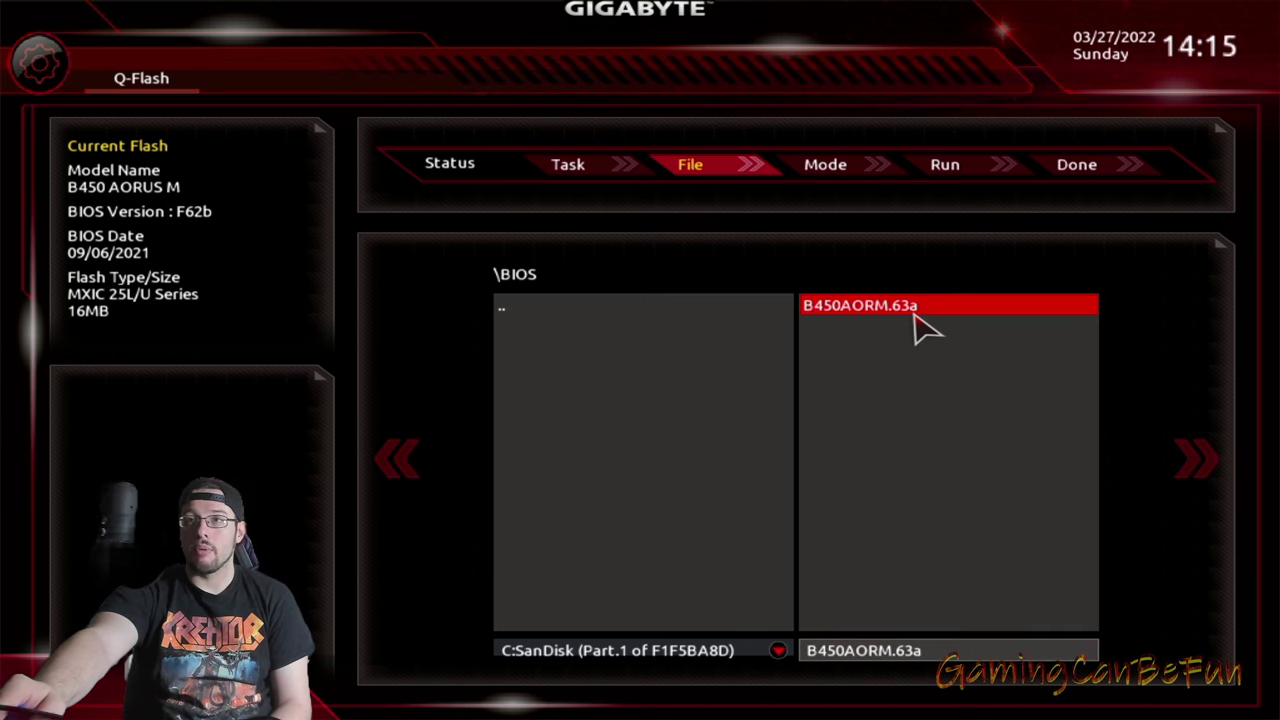
pyautogui.click(915, 316)
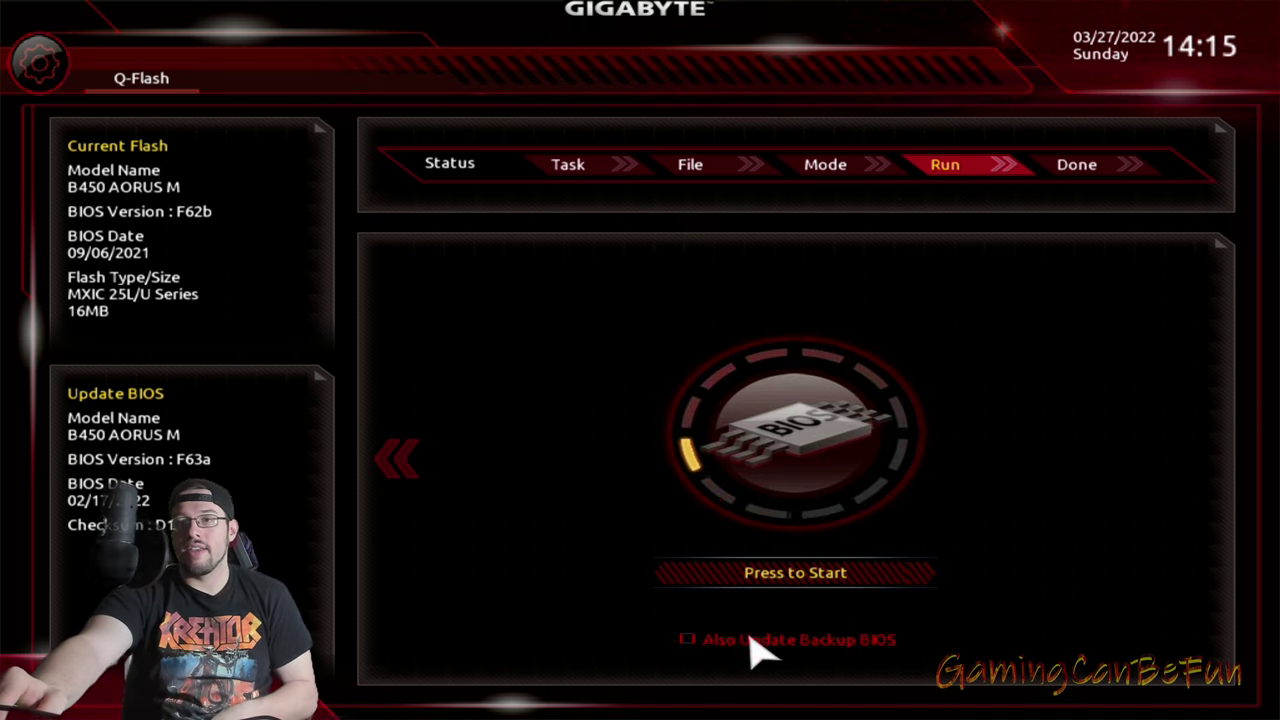
pyautogui.click(830, 582)
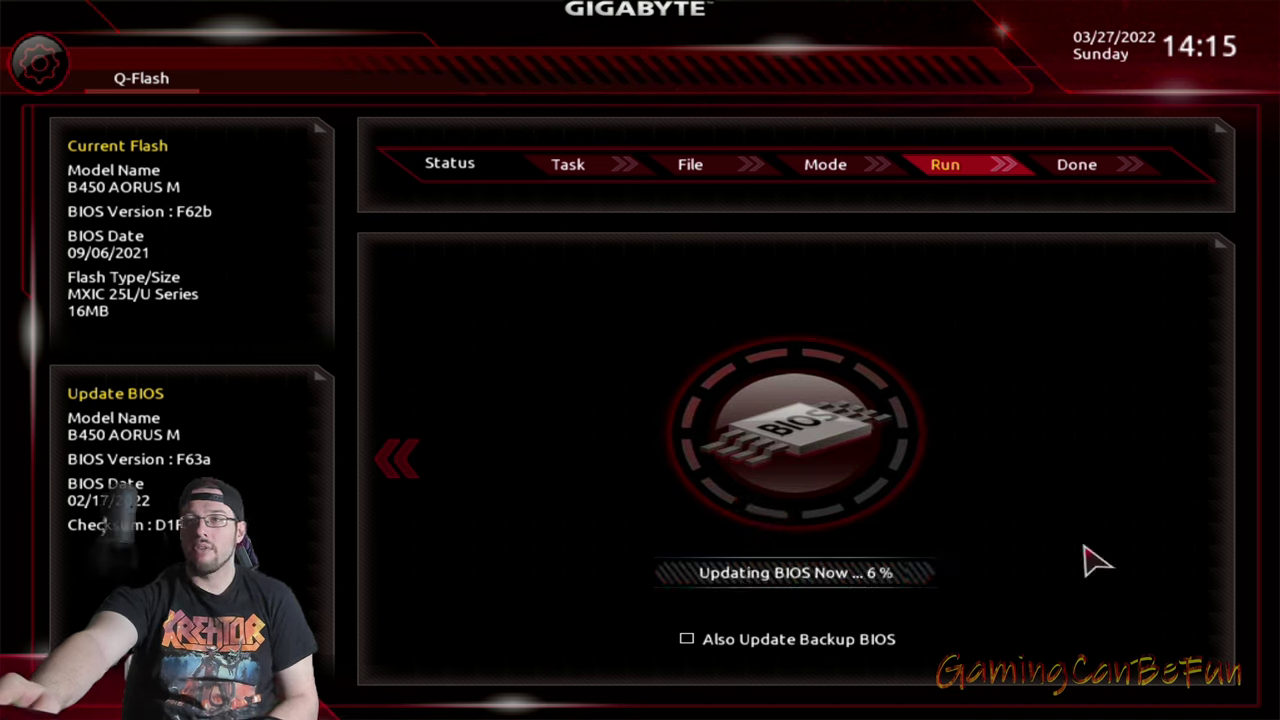
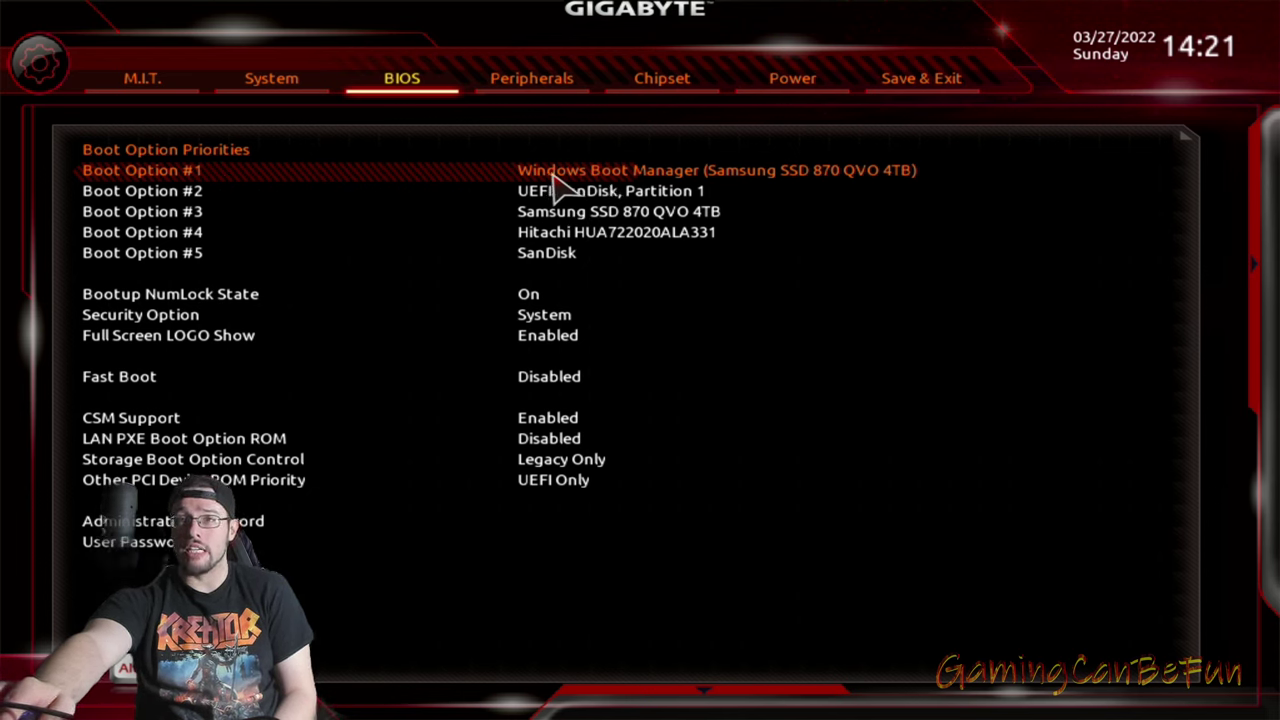
# Set Boot Option #1 to UEFI: SanDisk, Partition 1
pyautogui.click(552, 178)
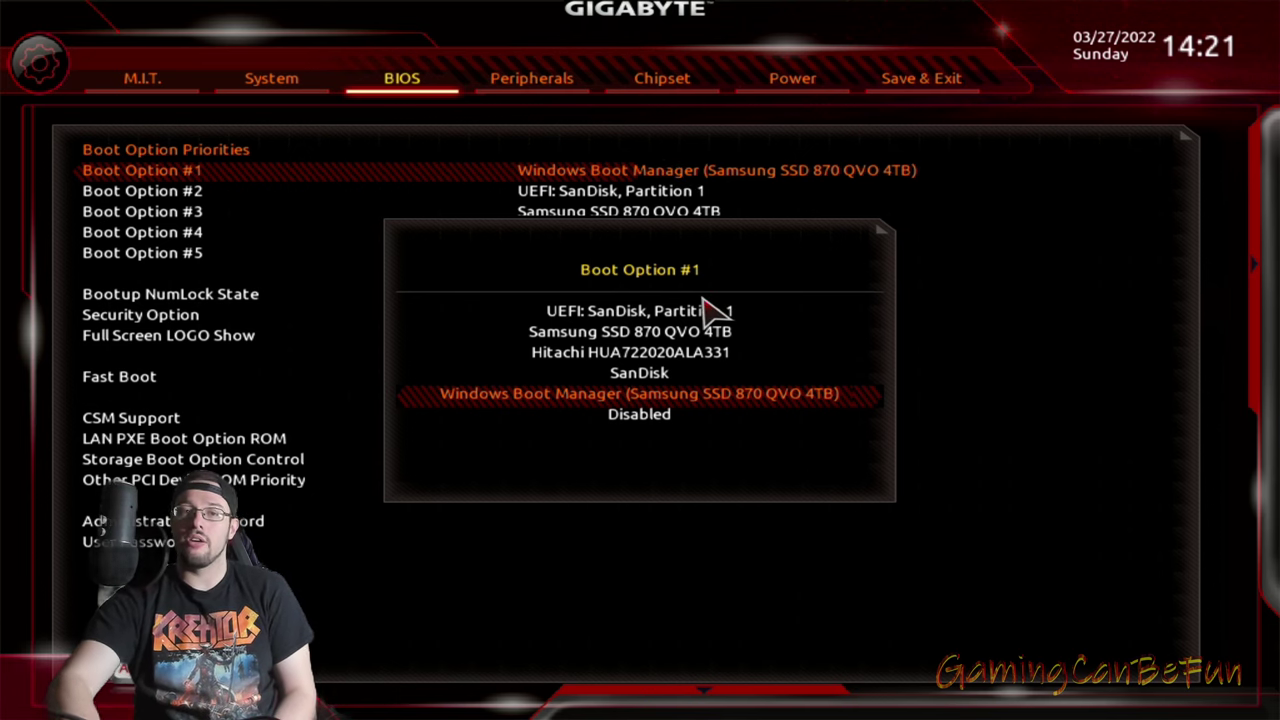
pyautogui.click(700, 316)
pyautogui.click(733, 316)
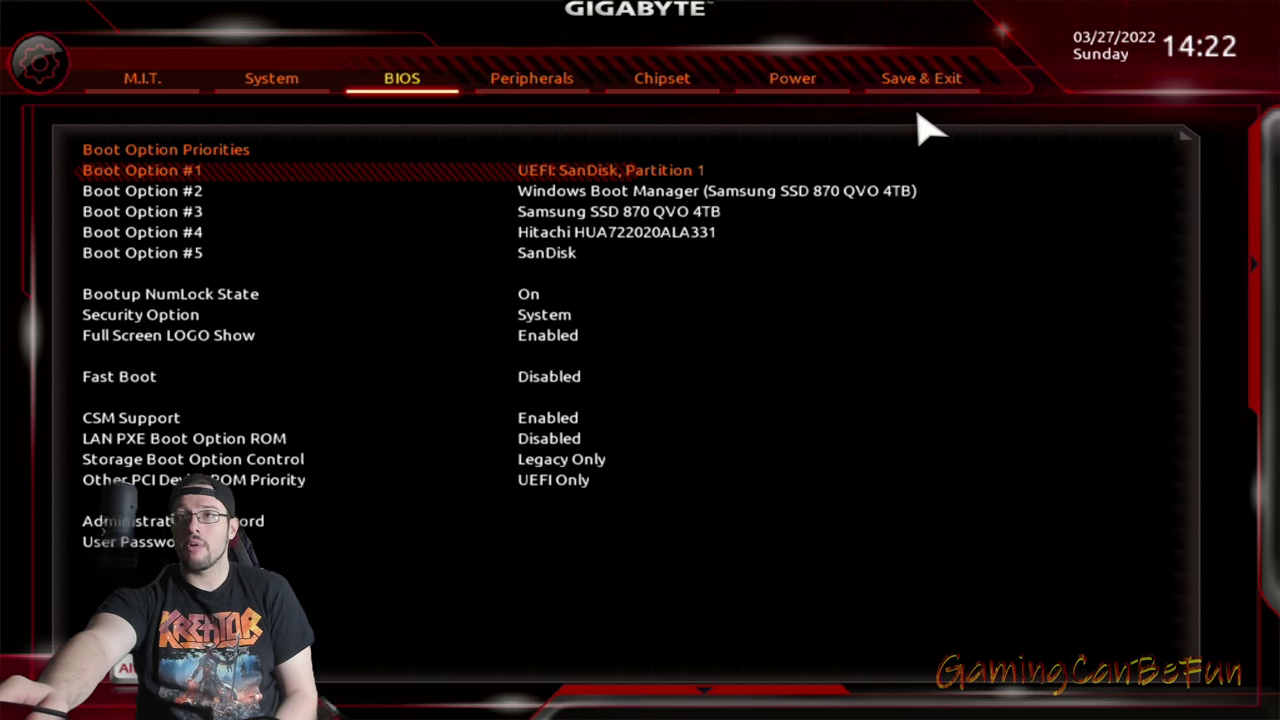
# Review the Peripherals settings with Super IO Configuration, the Chipset and Power settings, and the boot order
pyautogui.click(543, 84)
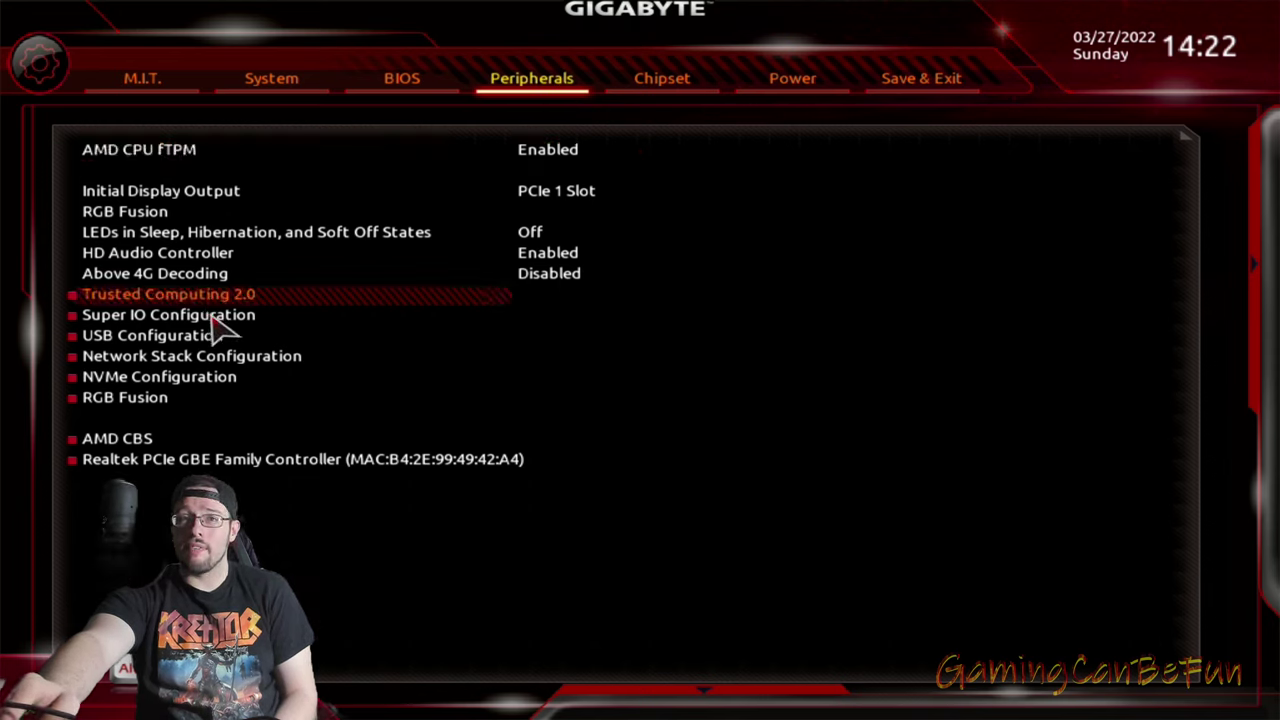
pyautogui.click(274, 313)
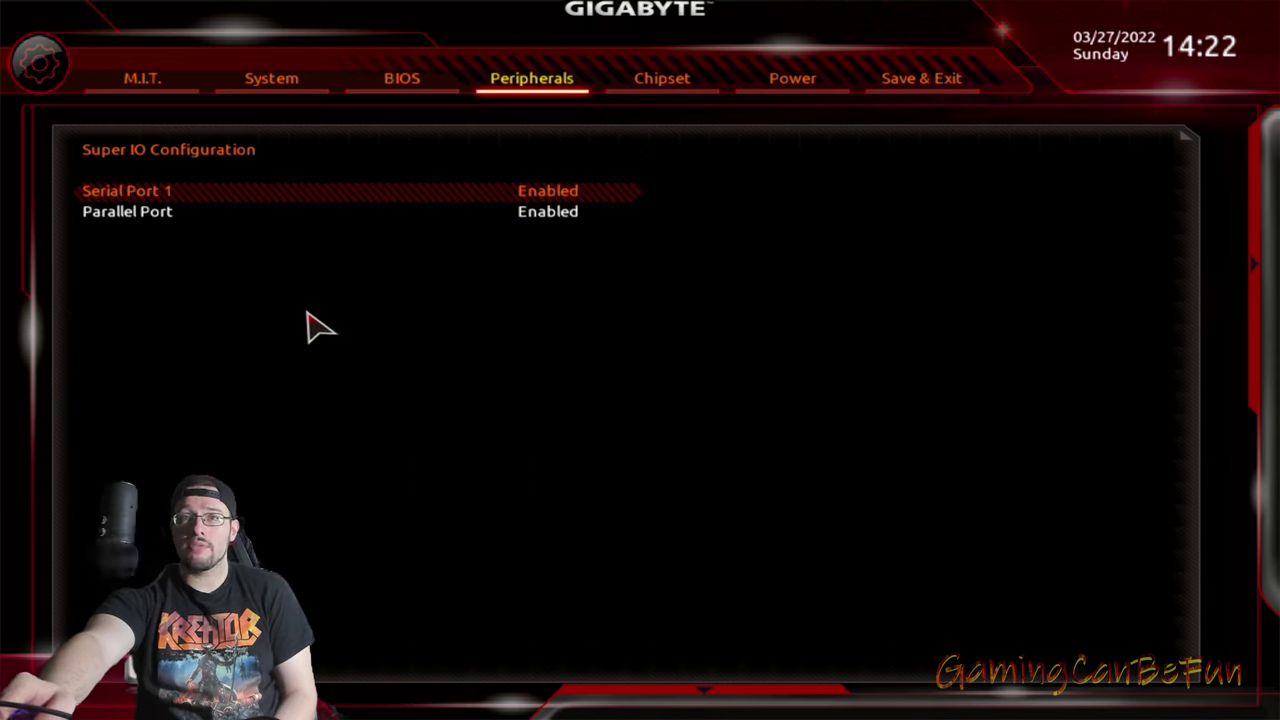
pyautogui.click(531, 86)
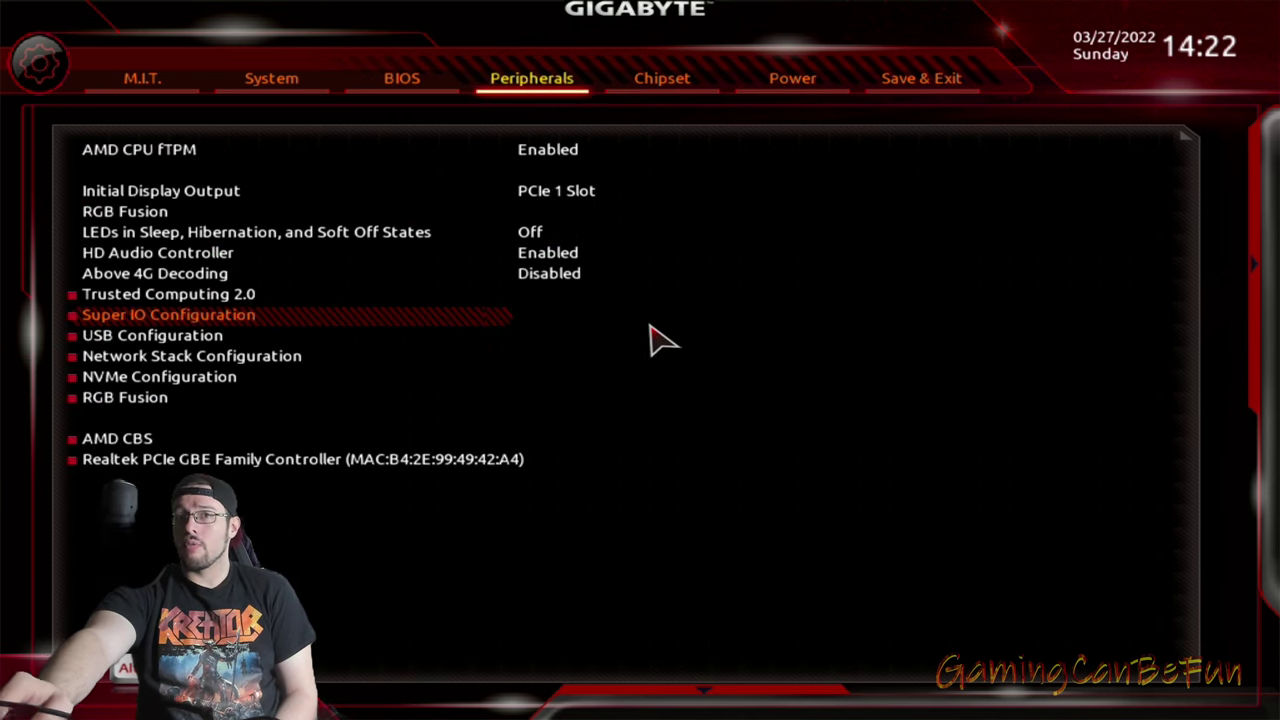
pyautogui.click(185, 338)
pyautogui.click(662, 80)
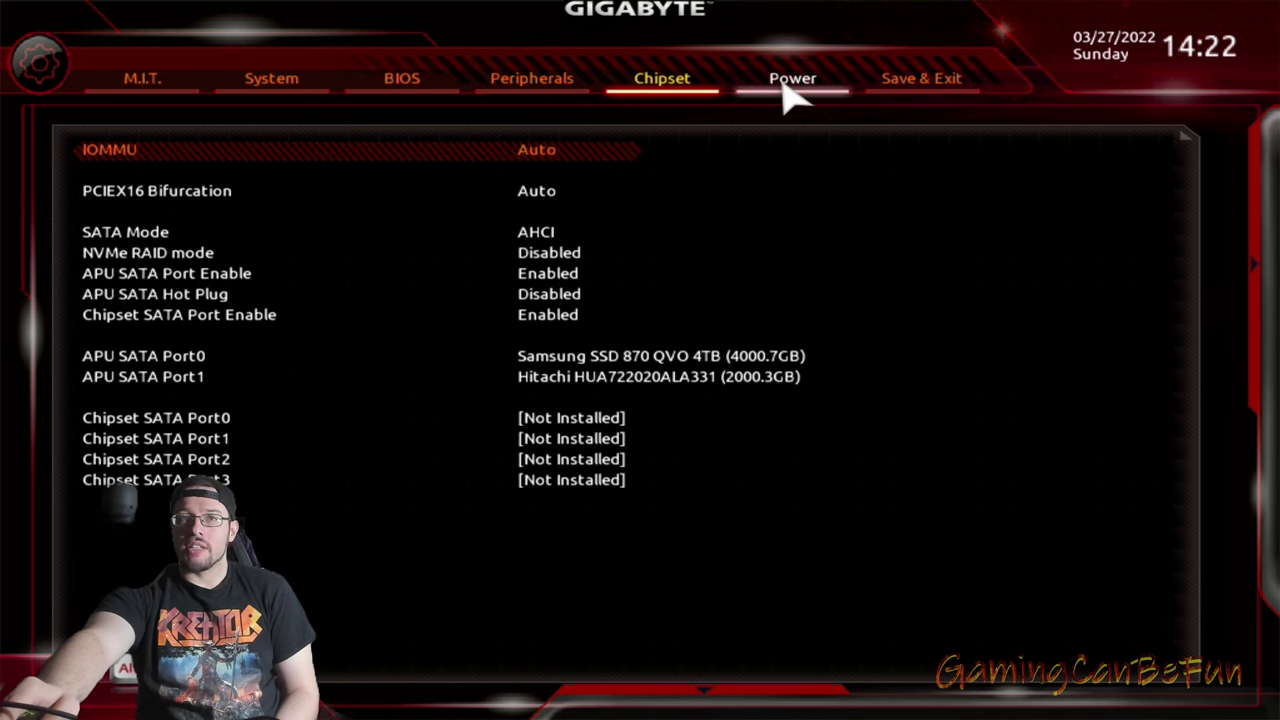
pyautogui.click(791, 92)
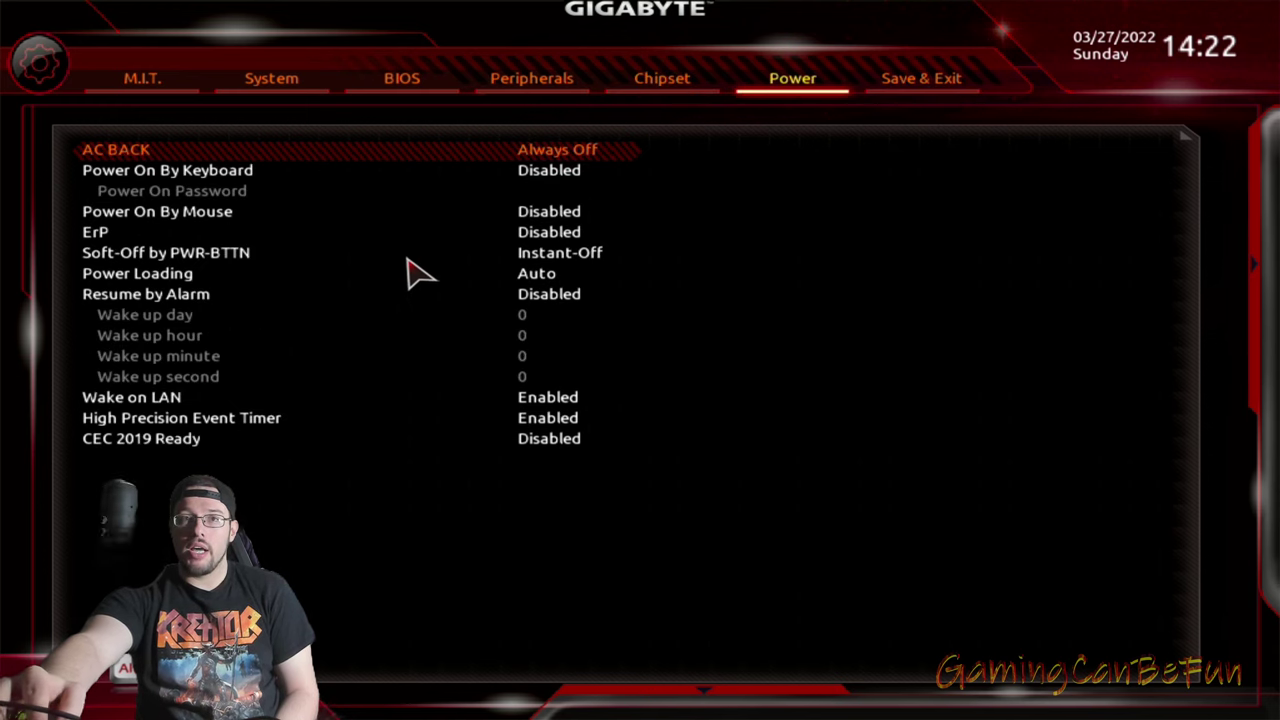
pyautogui.click(402, 80)
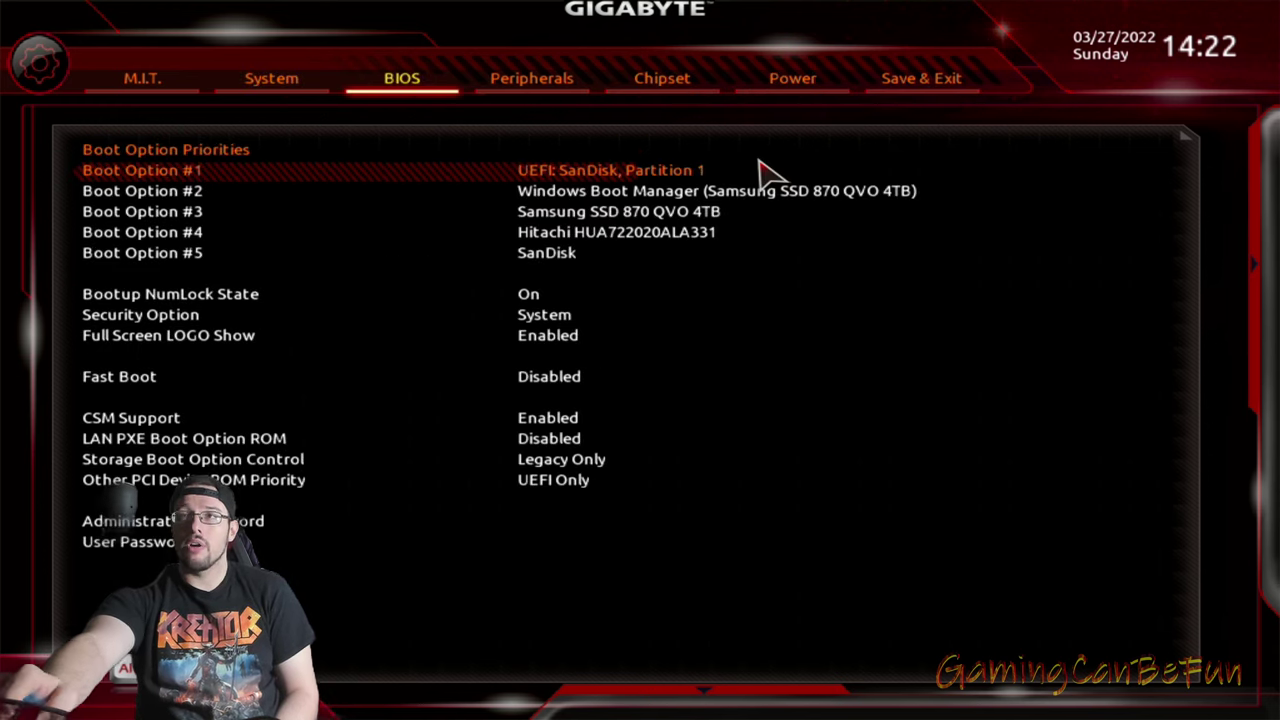
# Save the BIOS configuration and restart the computer
pyautogui.click(935, 86)
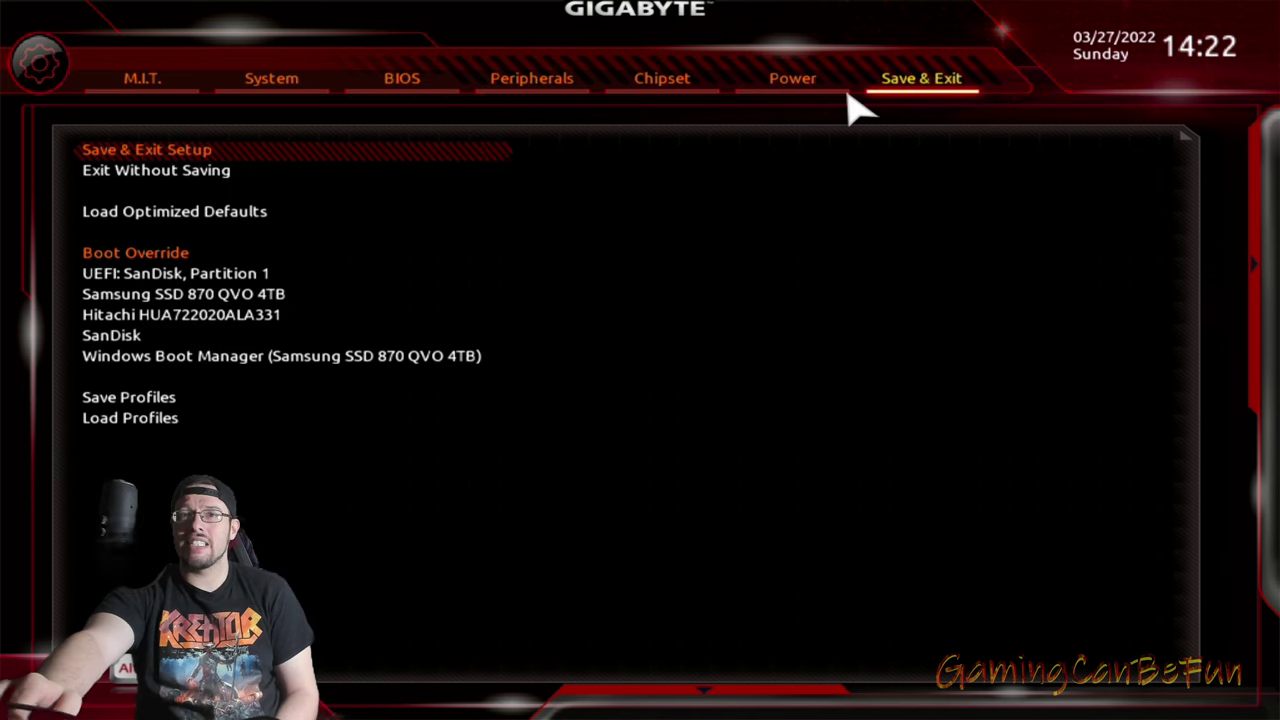
pyautogui.click(168, 155)
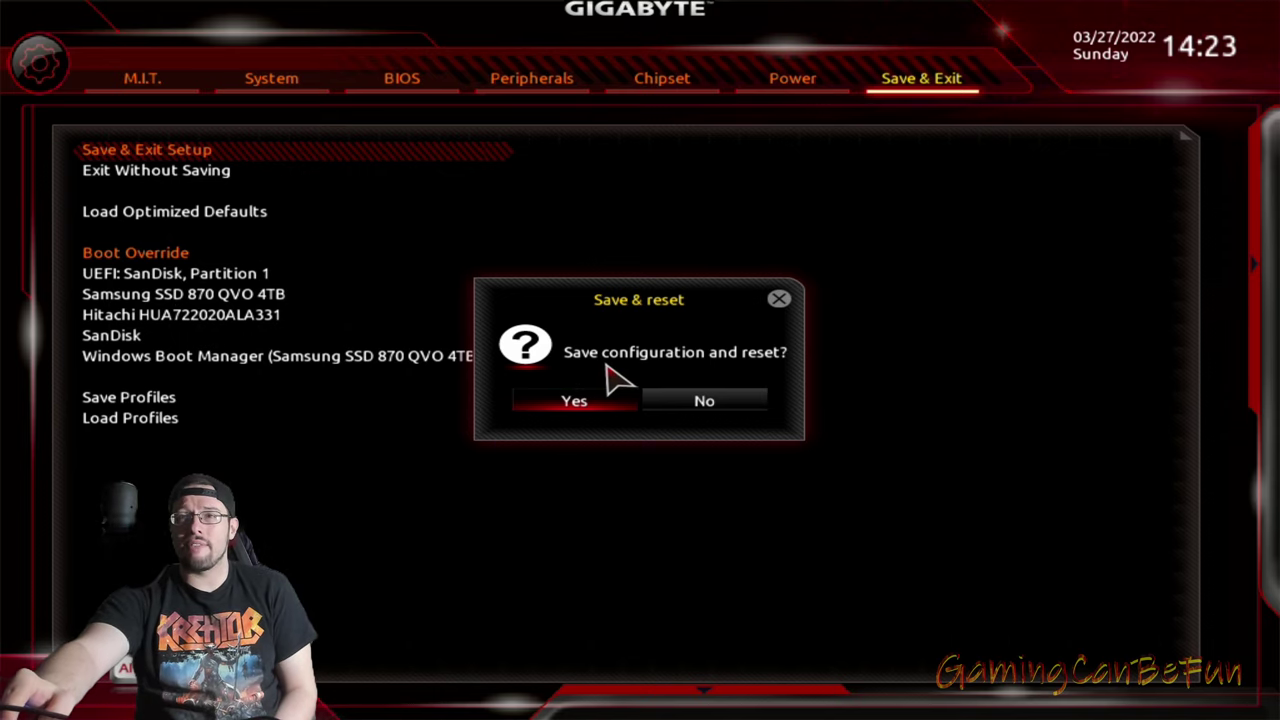
pyautogui.click(578, 401)
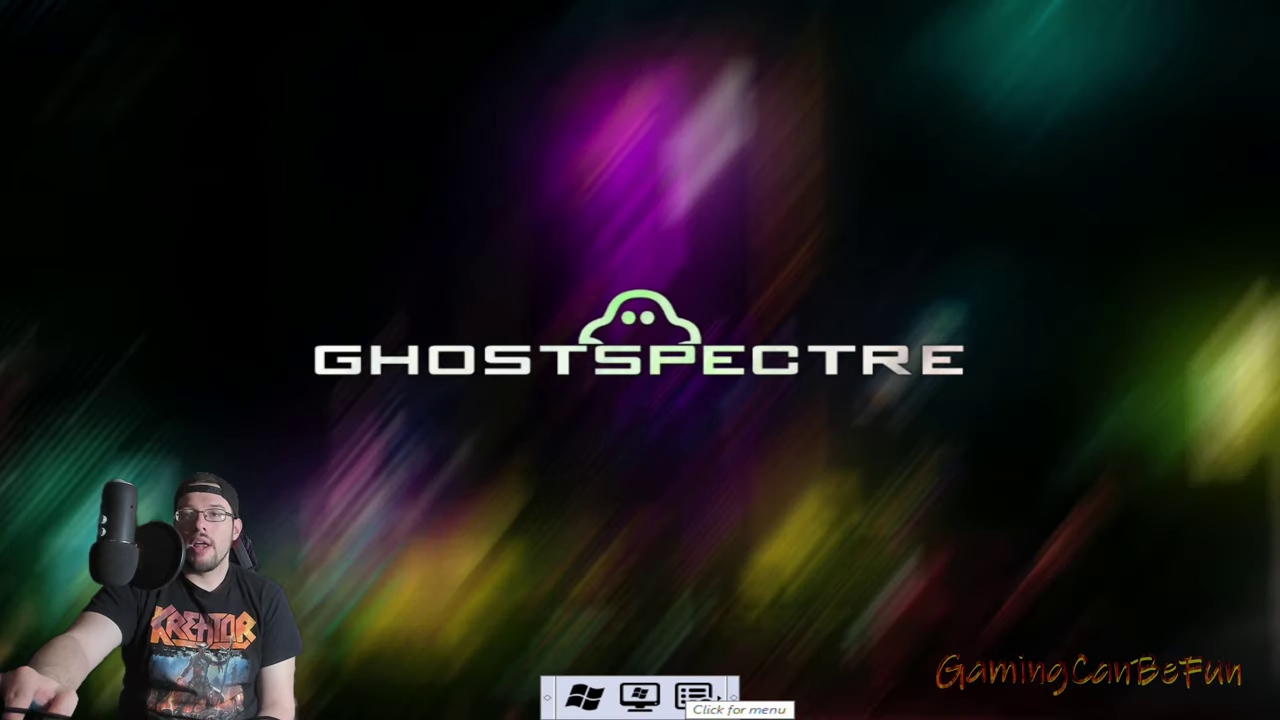
# Launch Windows Setup from the Ghost Spectre boot environment and continue with English (United States) as the language
pyautogui.click(593, 702)
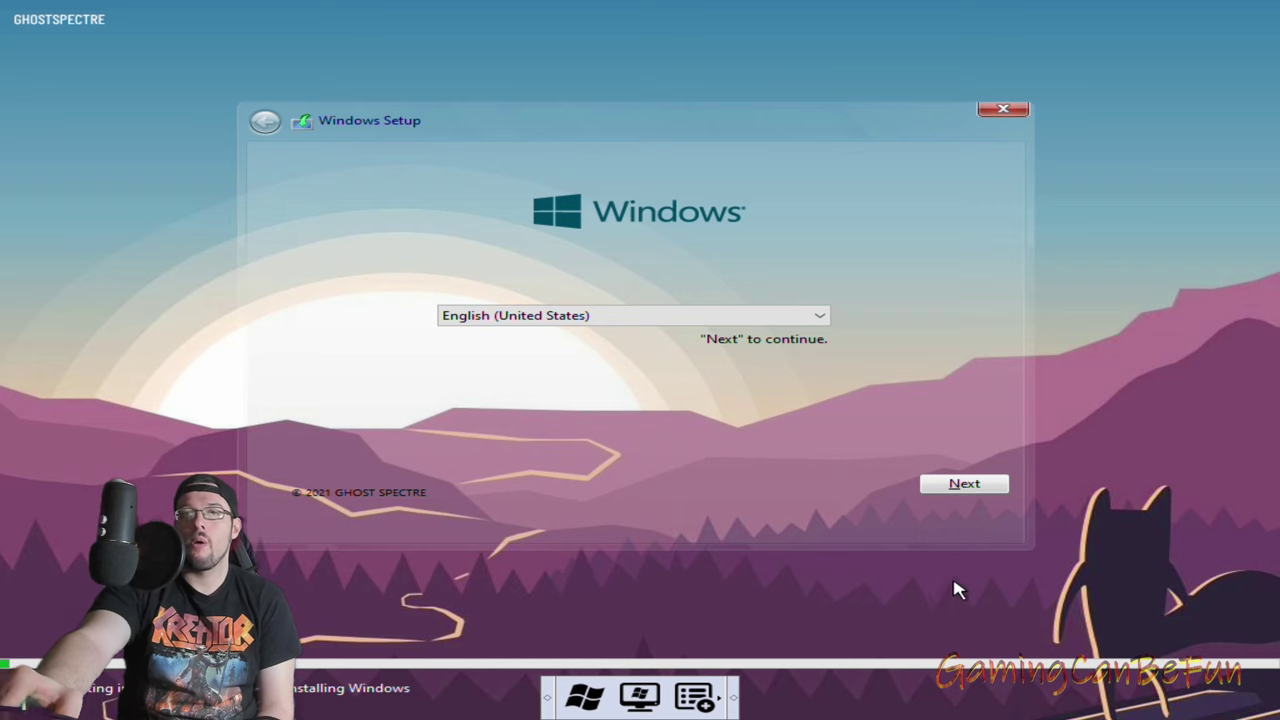
pyautogui.click(955, 487)
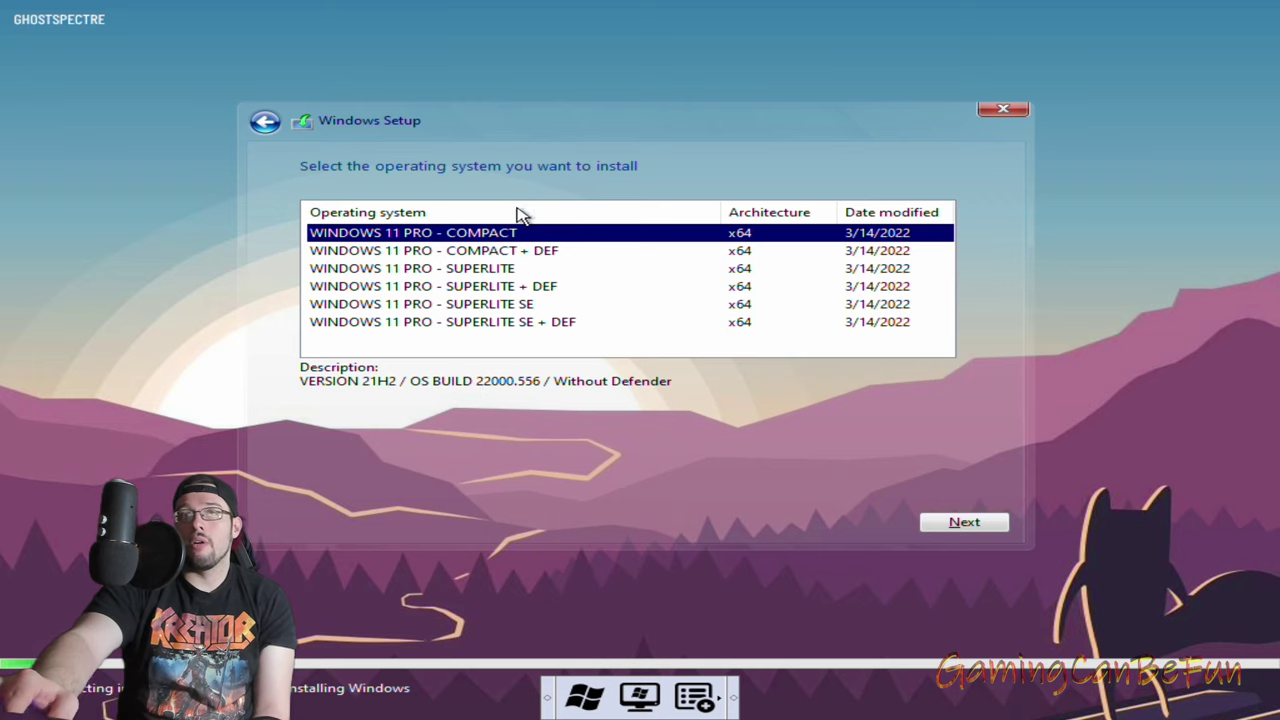
# Compare the descriptions of the Windows 11 Pro SUPERLITE, SUPERLITE + DEF and SUPERLITE SE editions
pyautogui.click(495, 270)
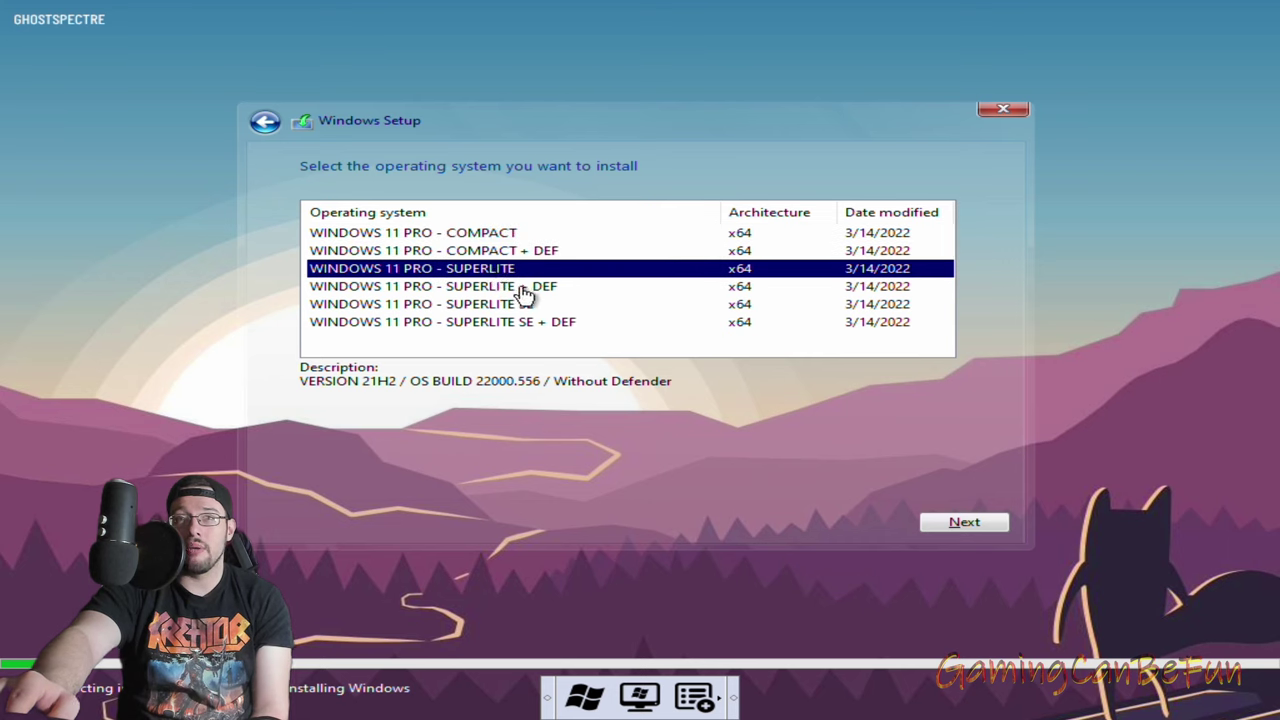
pyautogui.click(503, 355)
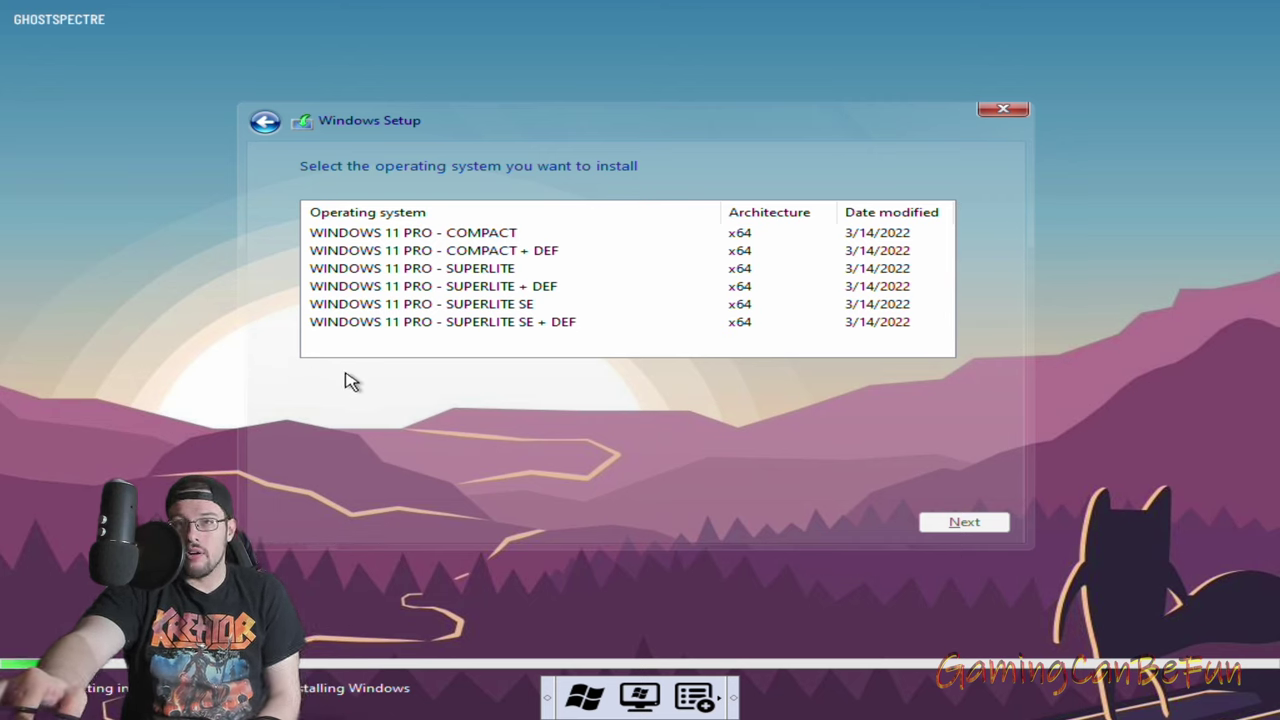
pyautogui.click(490, 270)
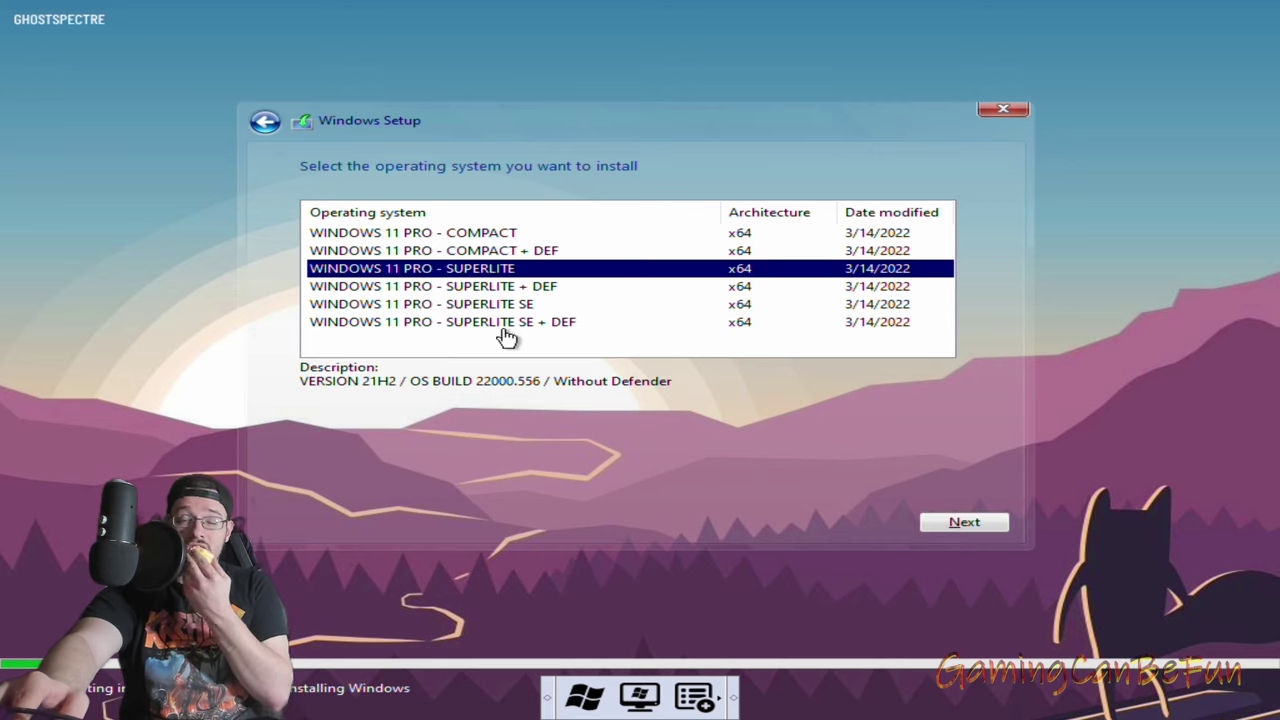
pyautogui.click(500, 306)
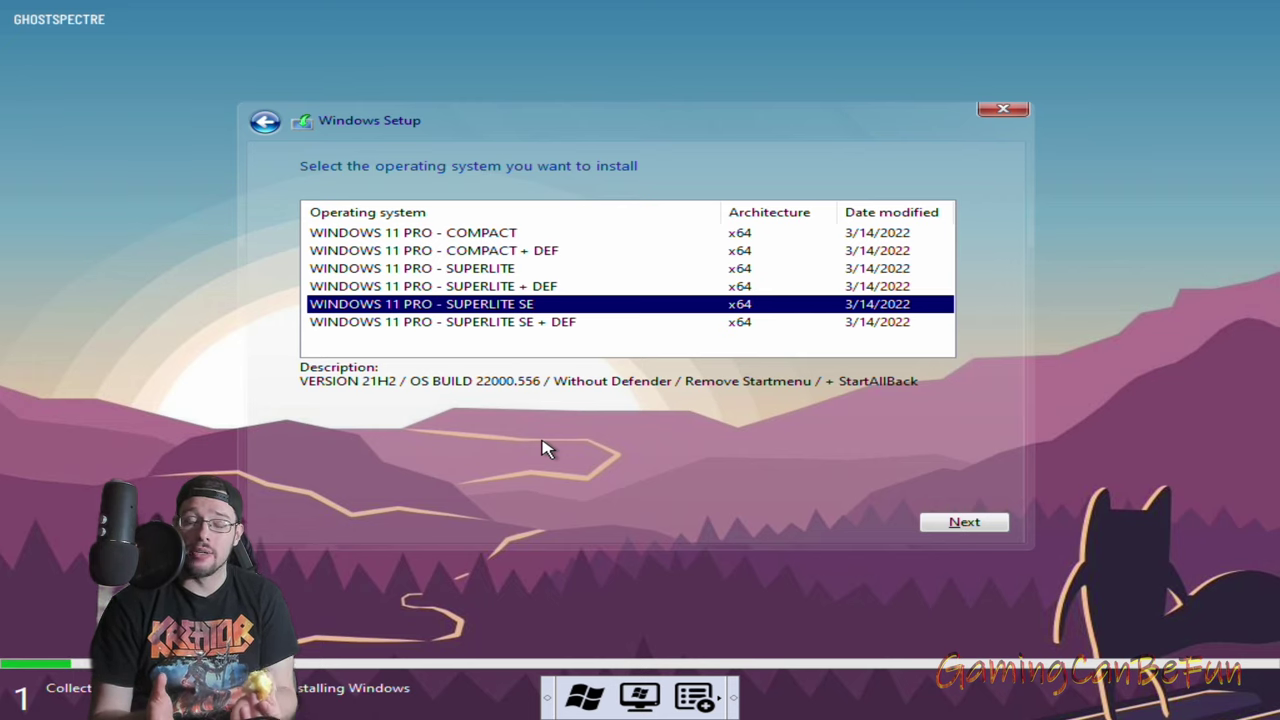
pyautogui.click(486, 345)
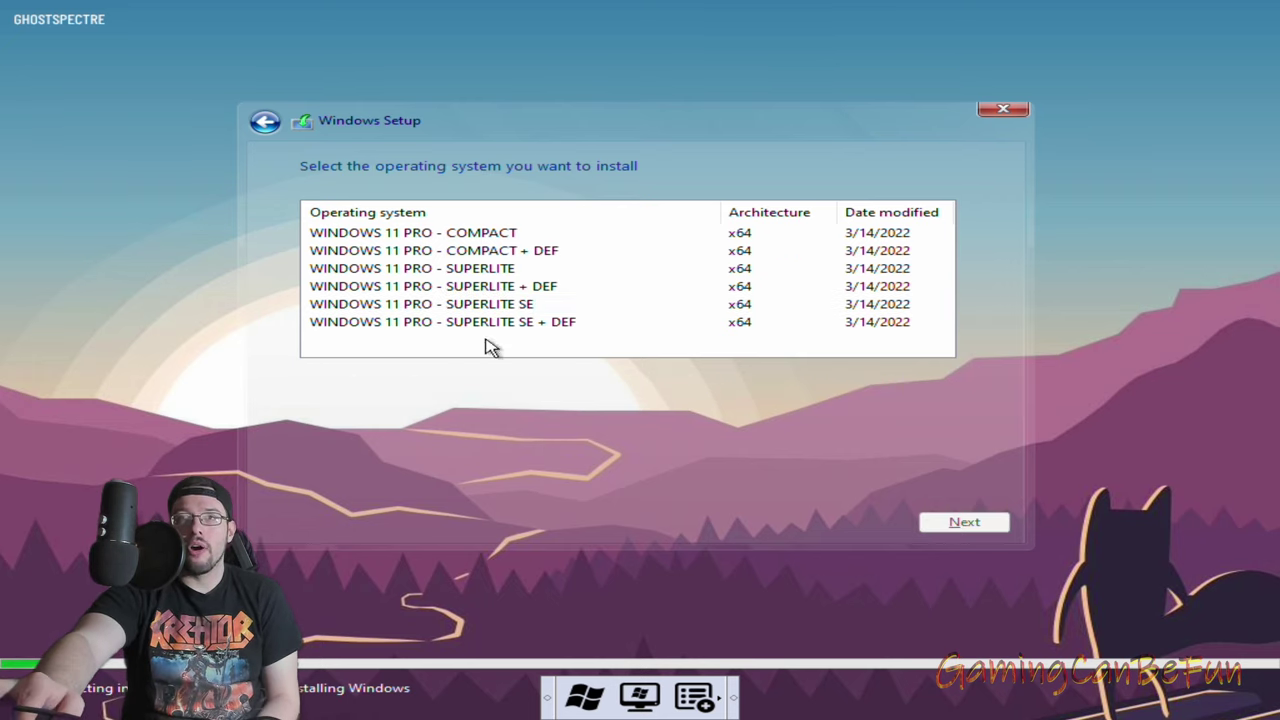
pyautogui.click(493, 306)
pyautogui.click(474, 270)
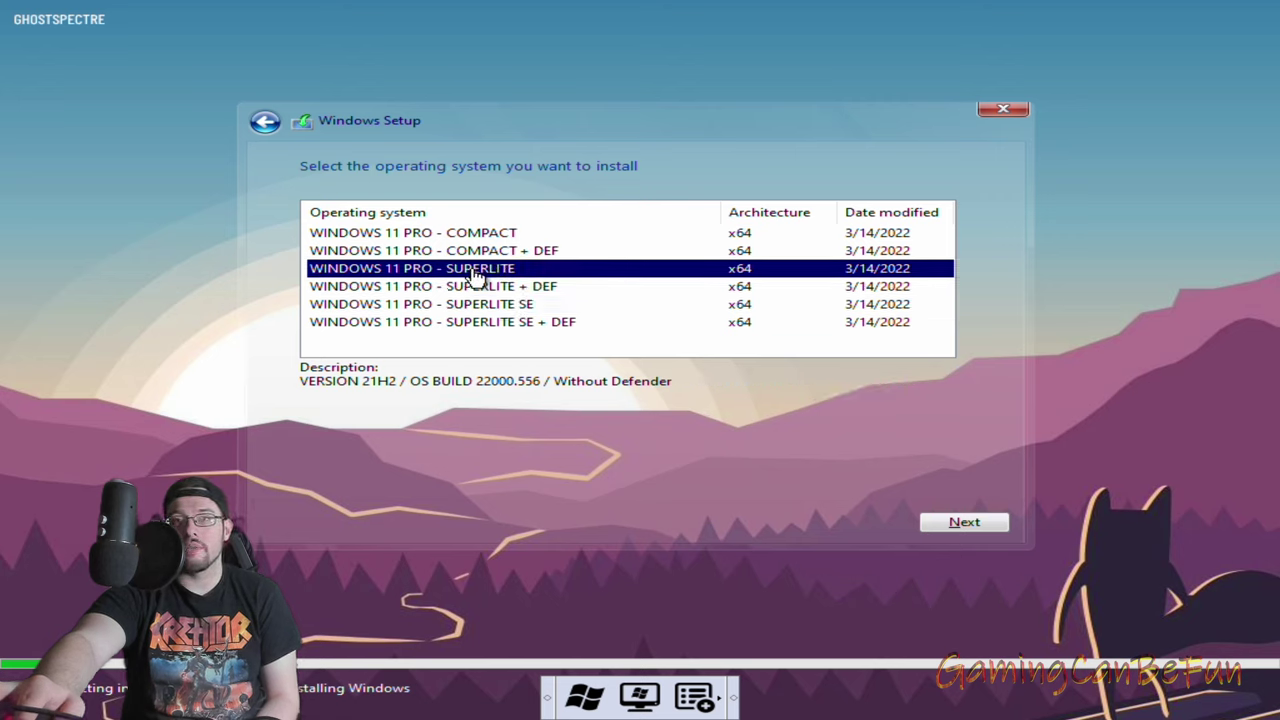
pyautogui.click(562, 287)
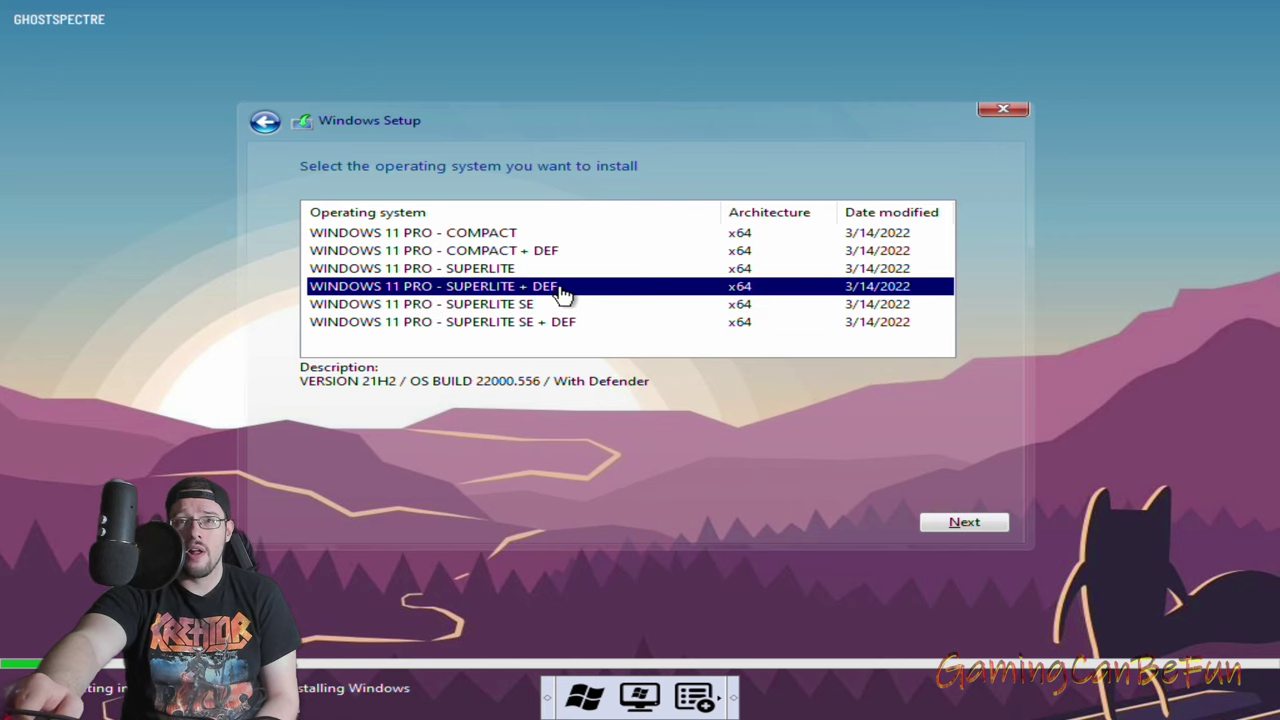
# Choose WINDOWS 11 PRO - SUPERLITE as the operating system to install and accept the license terms
pyautogui.click(497, 270)
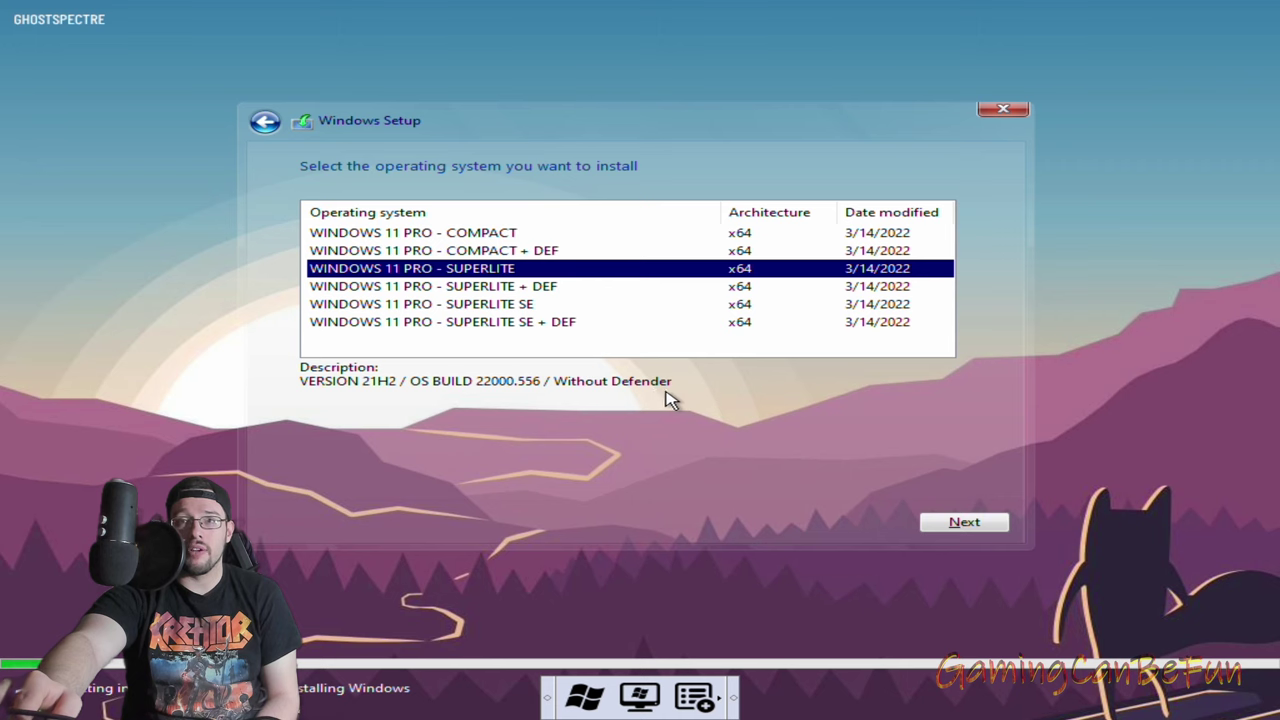
pyautogui.click(930, 523)
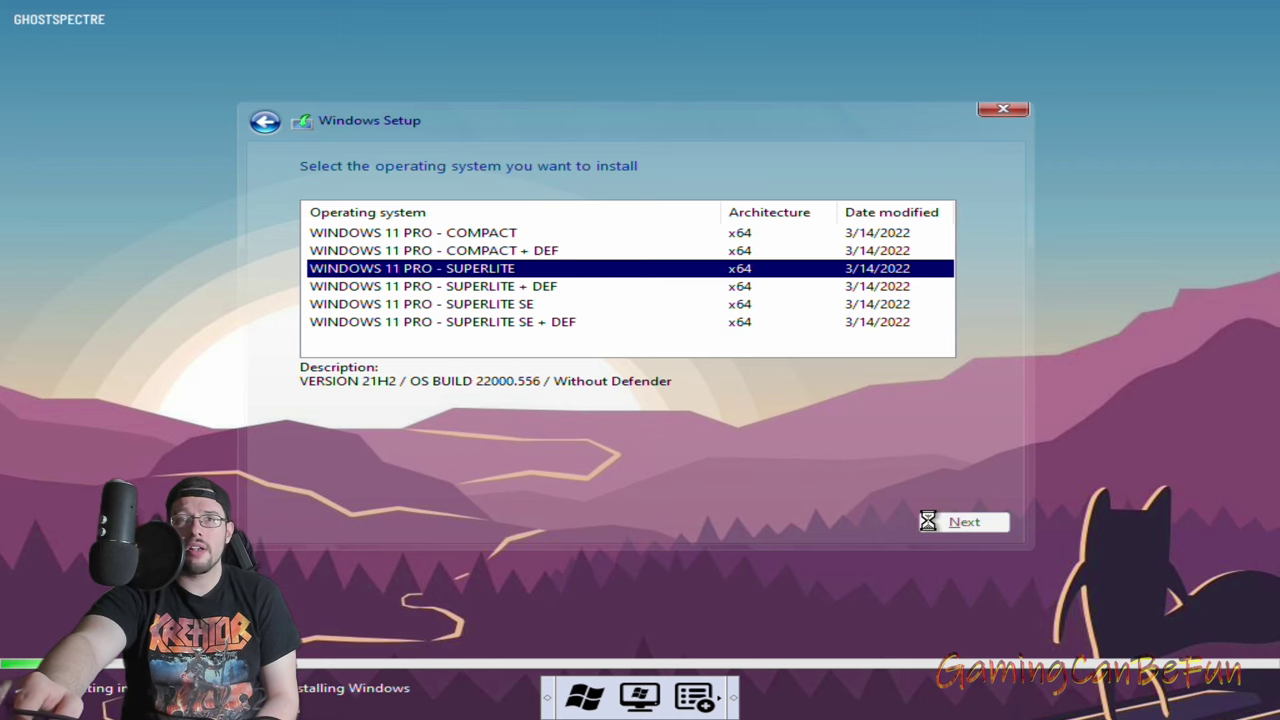
pyautogui.click(432, 480)
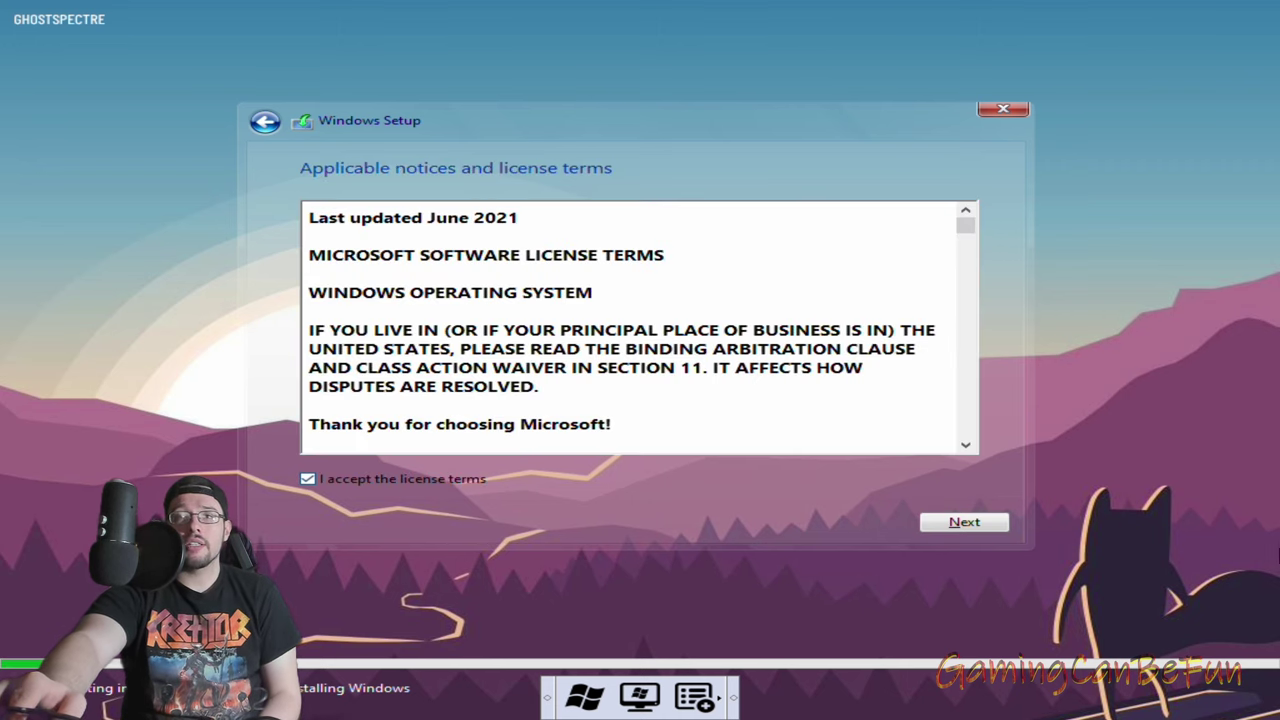
# Continue past the license terms and choose the Custom: Install Windows only (advanced) installation type
pyautogui.click(968, 523)
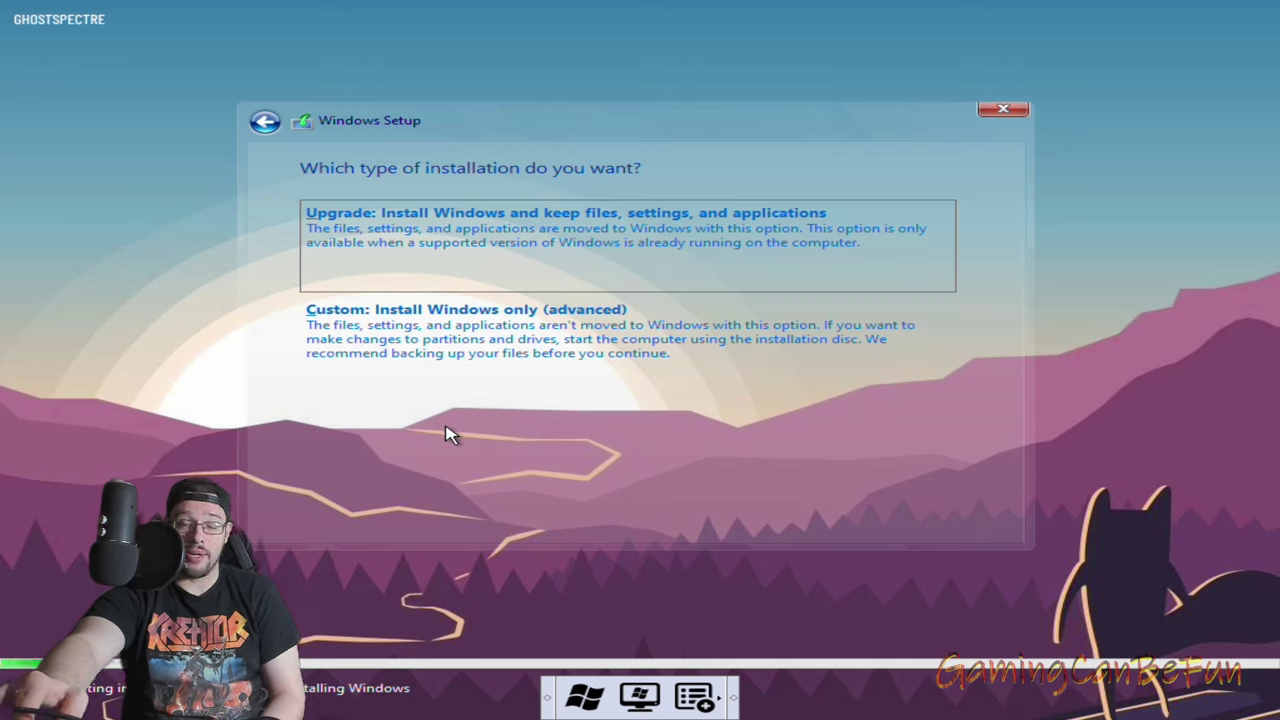
pyautogui.click(423, 342)
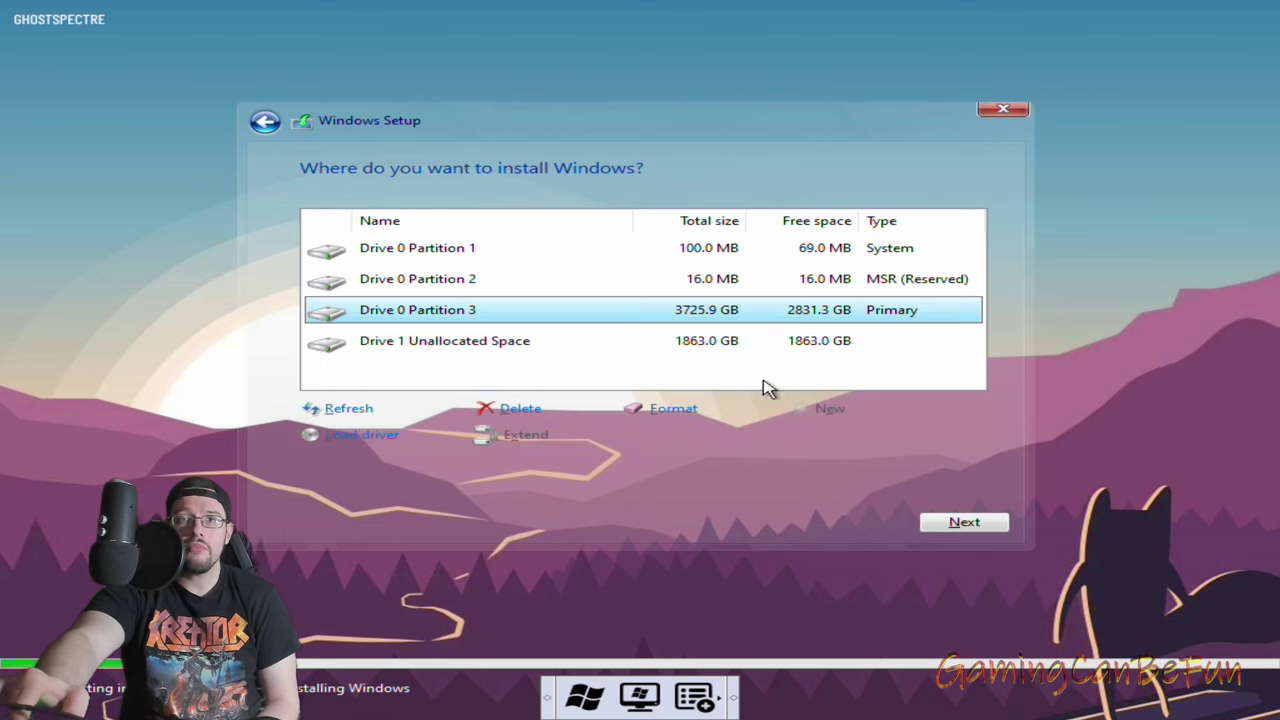
# Examine the available installation targets, comparing Drive 0 Partition 3 with the unallocated space on Drive 1
pyautogui.click(458, 365)
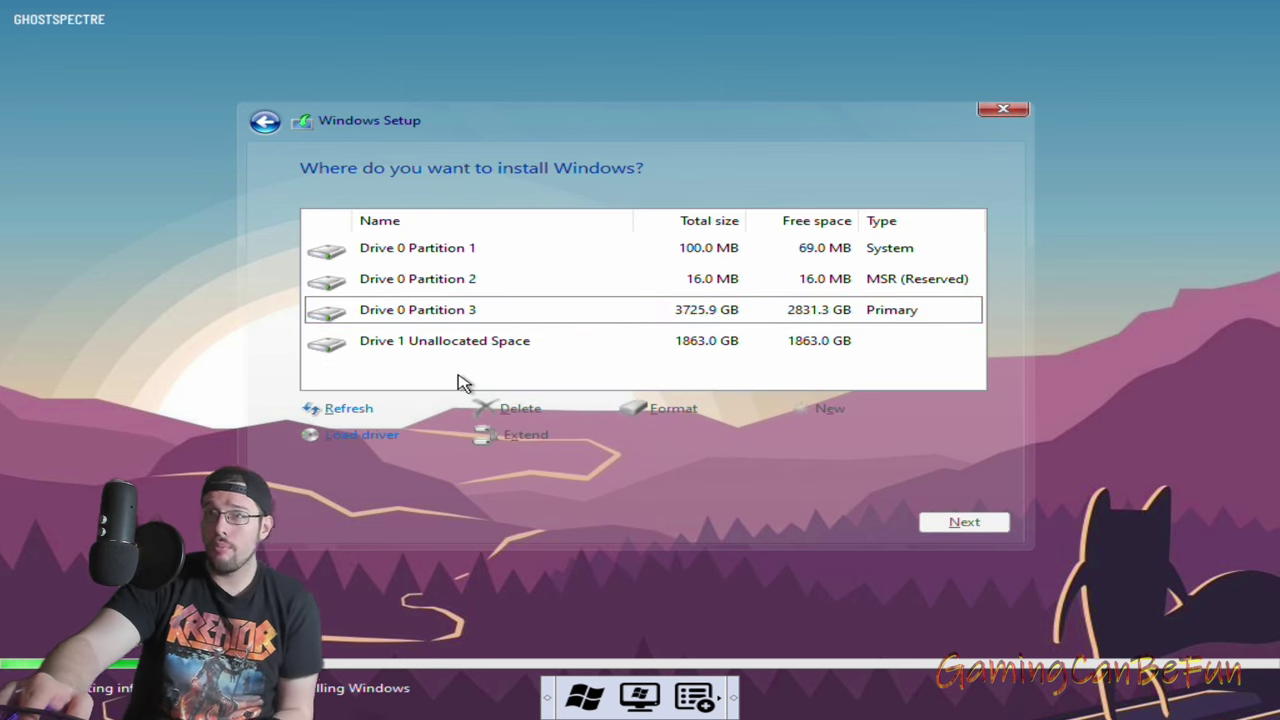
pyautogui.click(440, 348)
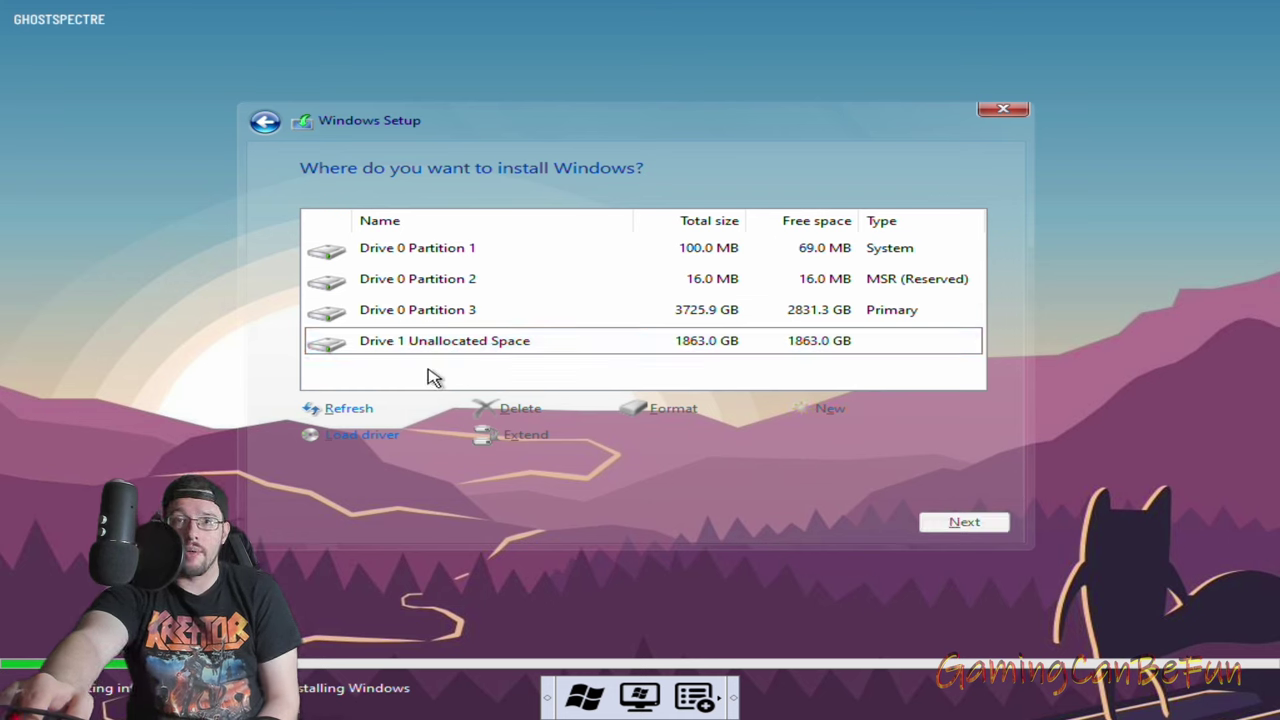
pyautogui.click(429, 321)
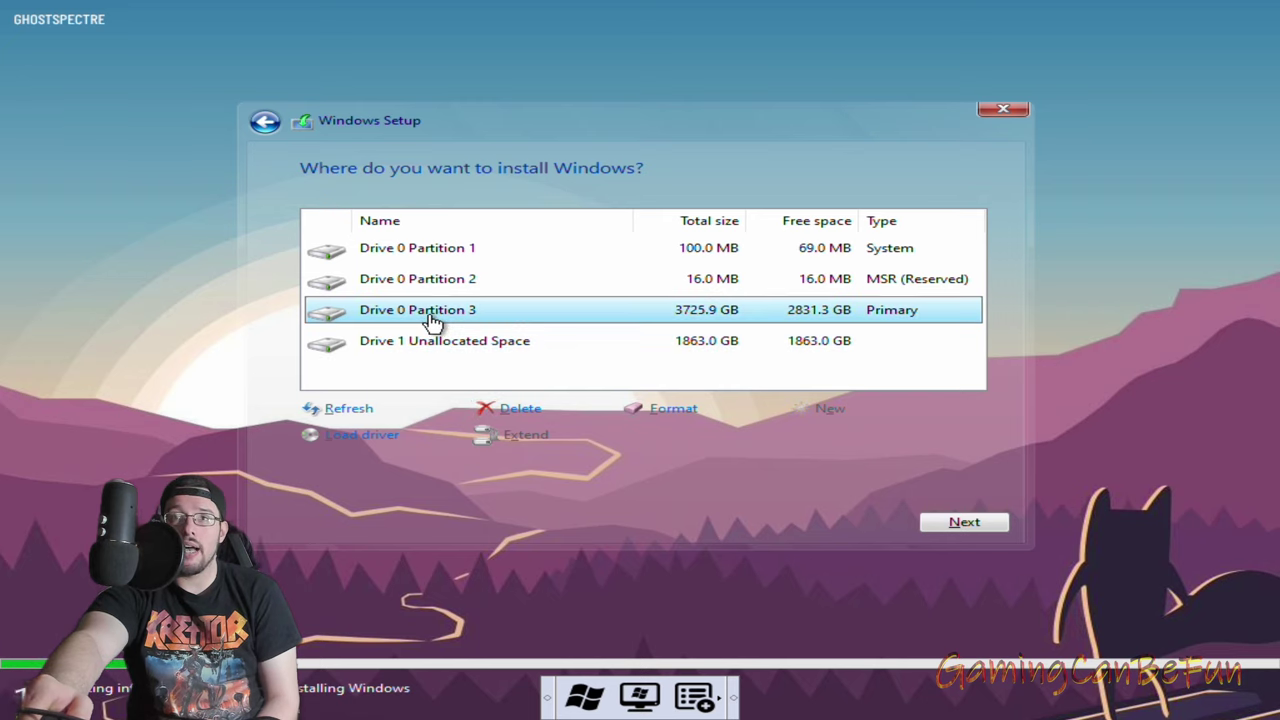
pyautogui.click(430, 348)
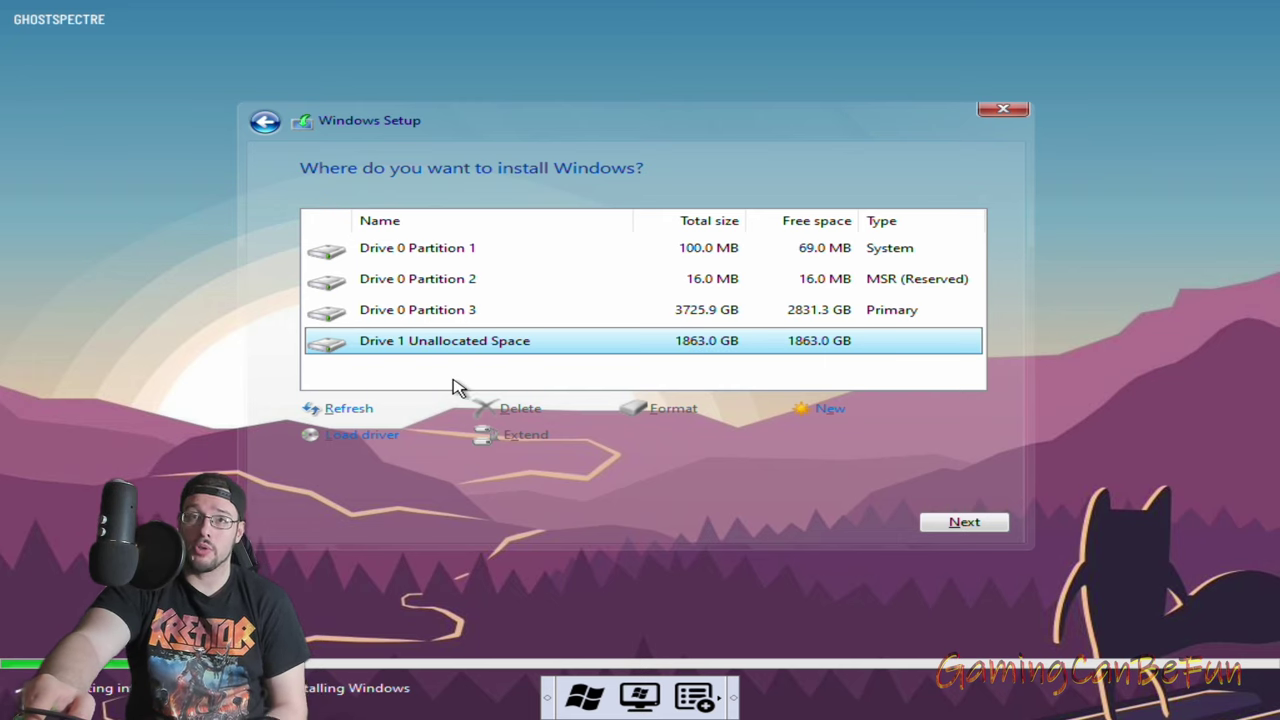
pyautogui.click(398, 381)
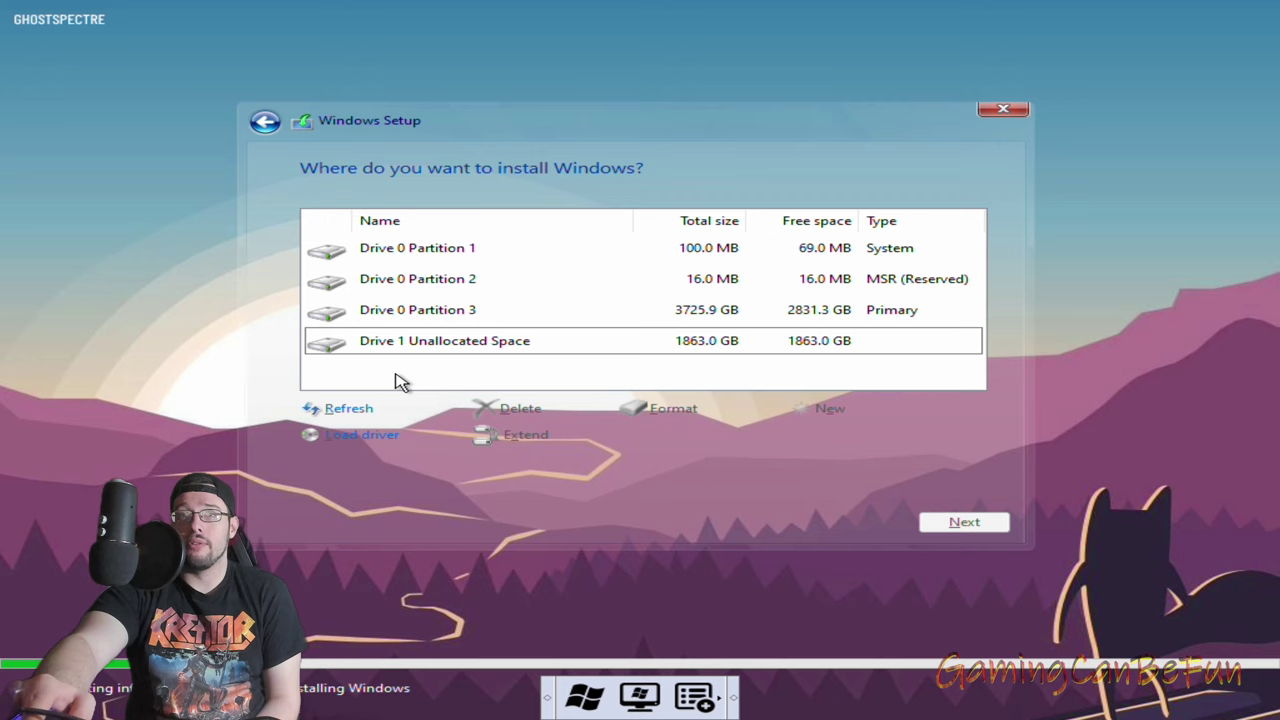
pyautogui.click(460, 343)
pyautogui.click(418, 314)
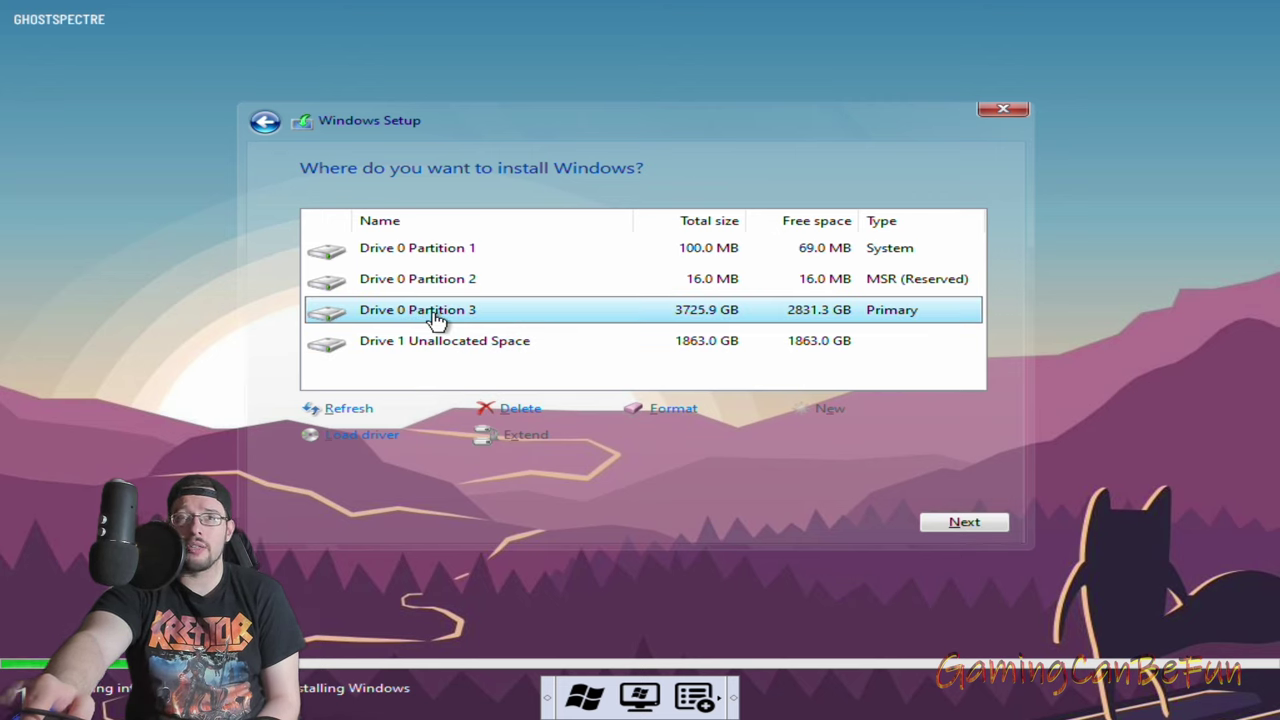
pyautogui.click(430, 340)
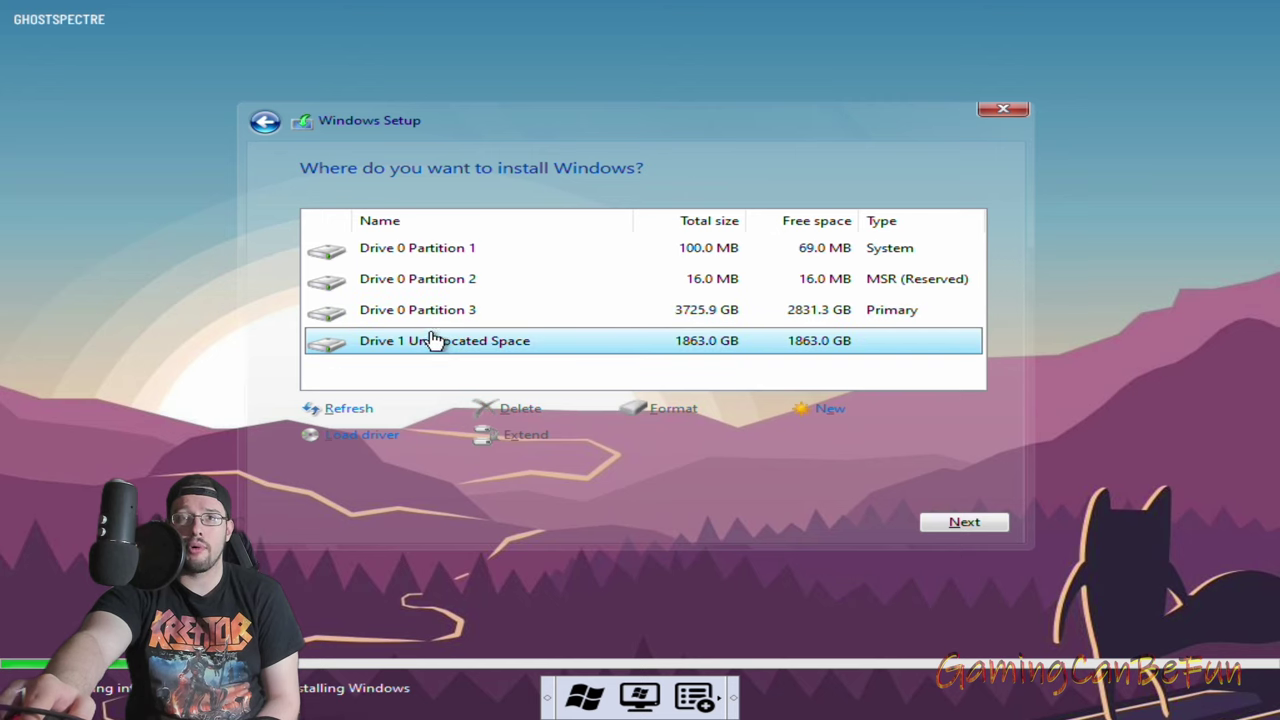
# Delete partitions 3, 2 and 1 of Drive 0, accepting the loss of any data stored on them
pyautogui.click(457, 318)
pyautogui.click(515, 411)
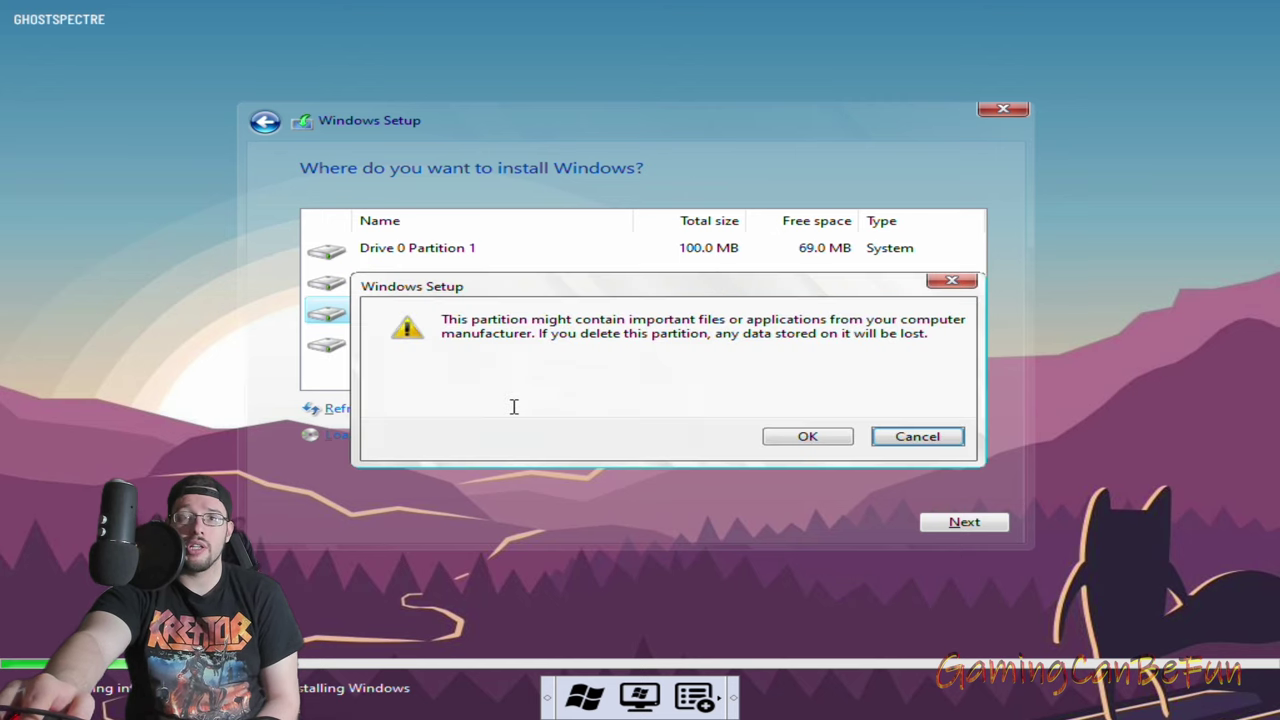
pyautogui.click(797, 437)
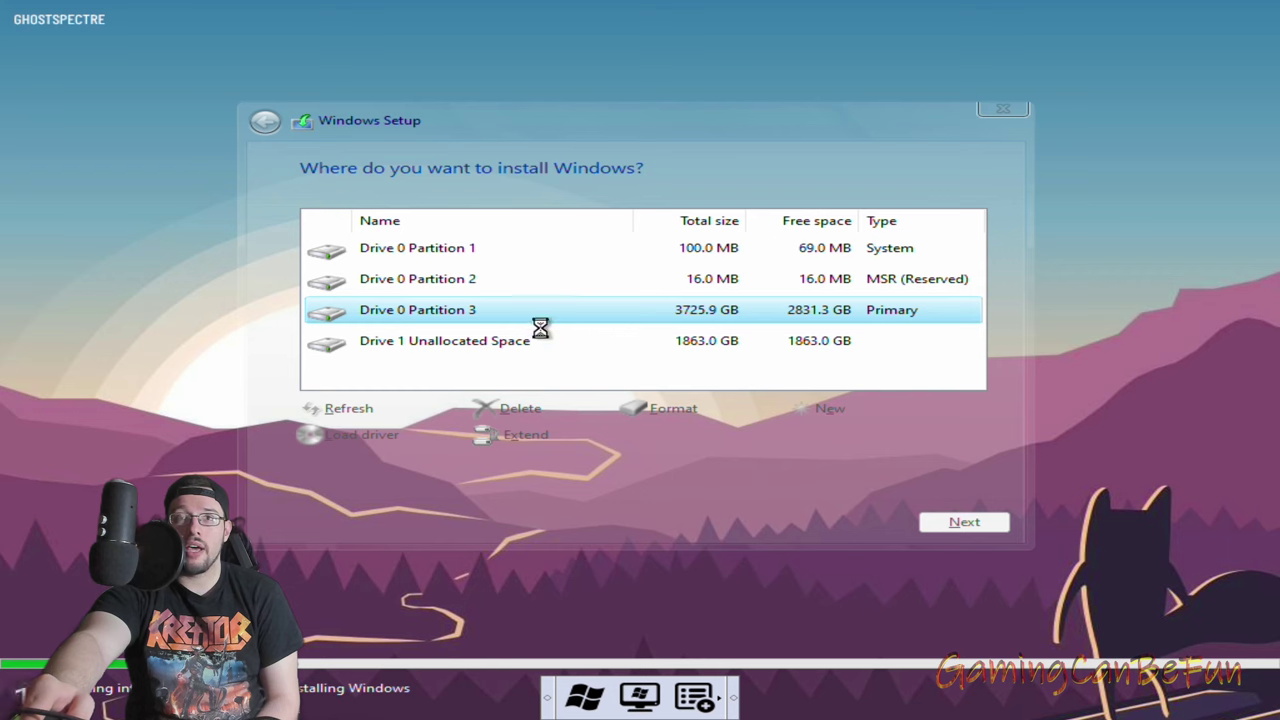
pyautogui.click(456, 283)
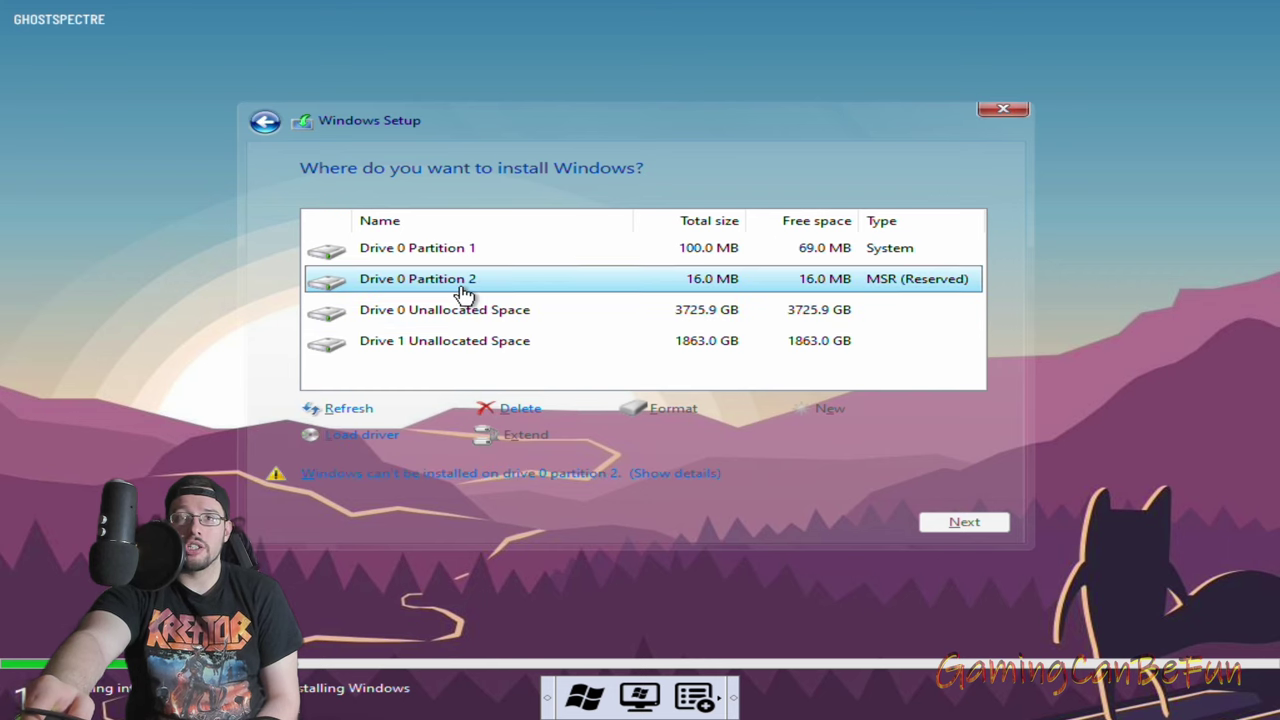
pyautogui.click(529, 402)
pyautogui.click(790, 440)
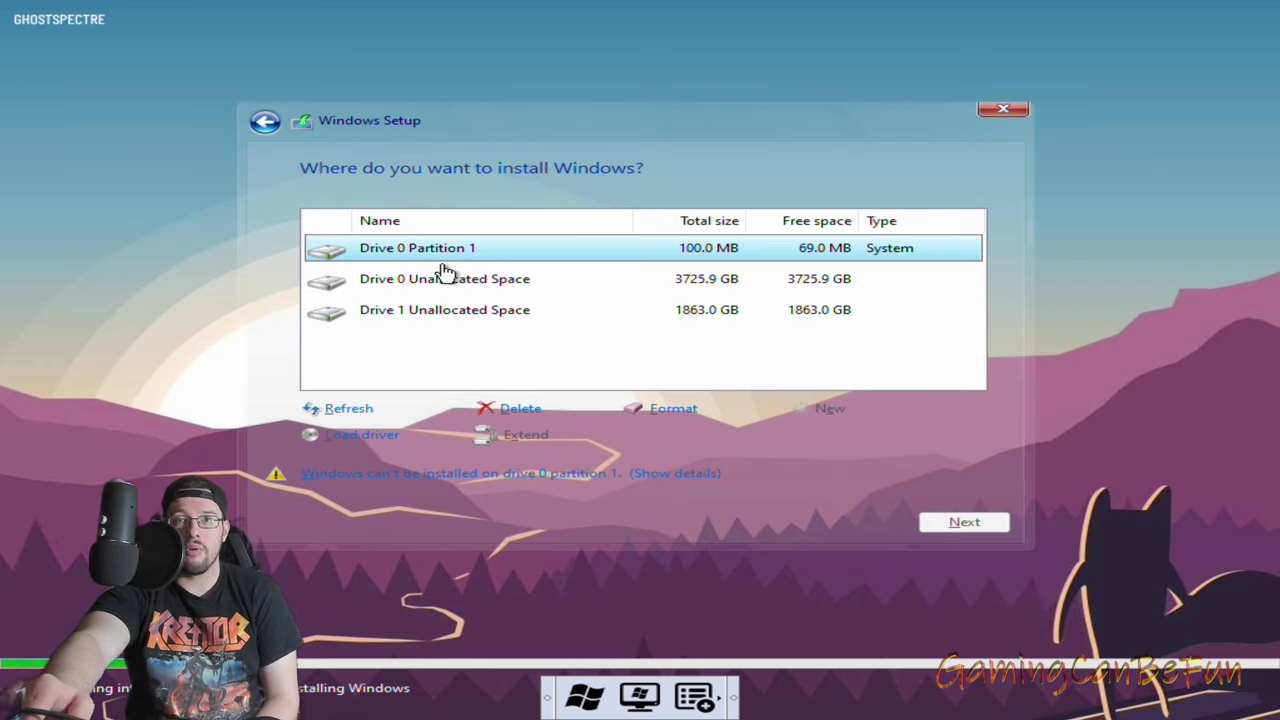
pyautogui.click(442, 282)
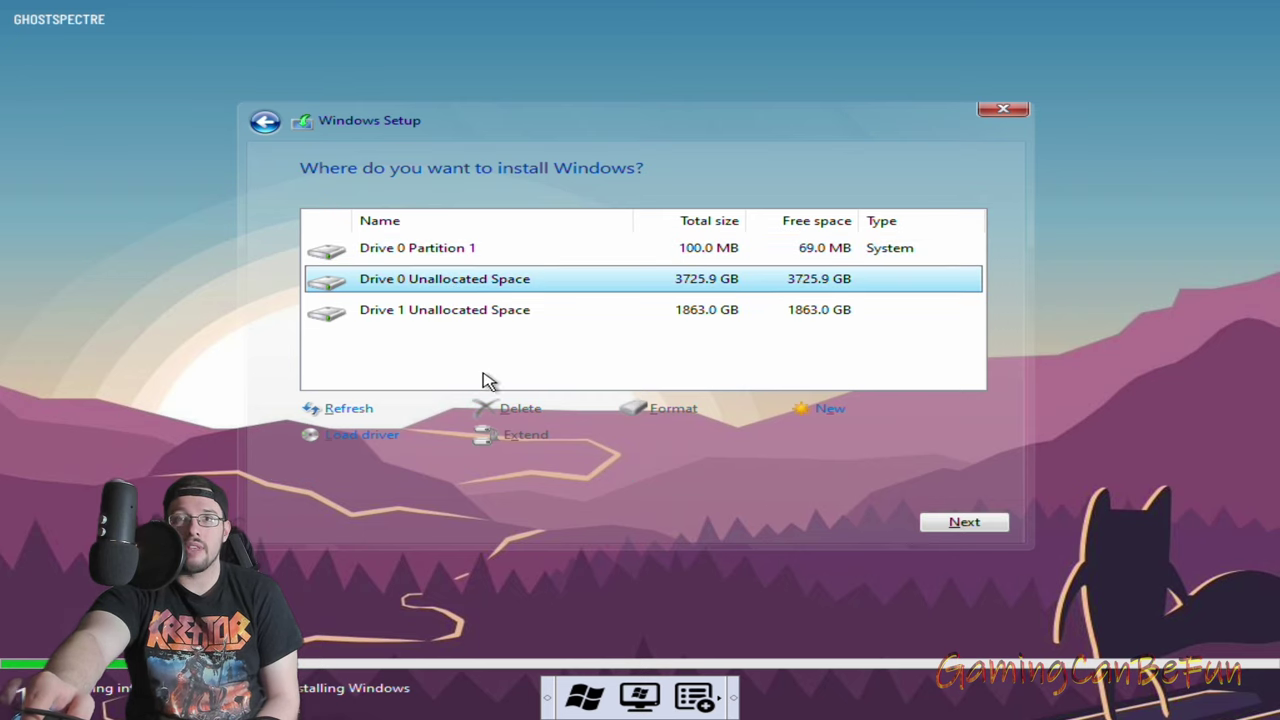
pyautogui.click(446, 256)
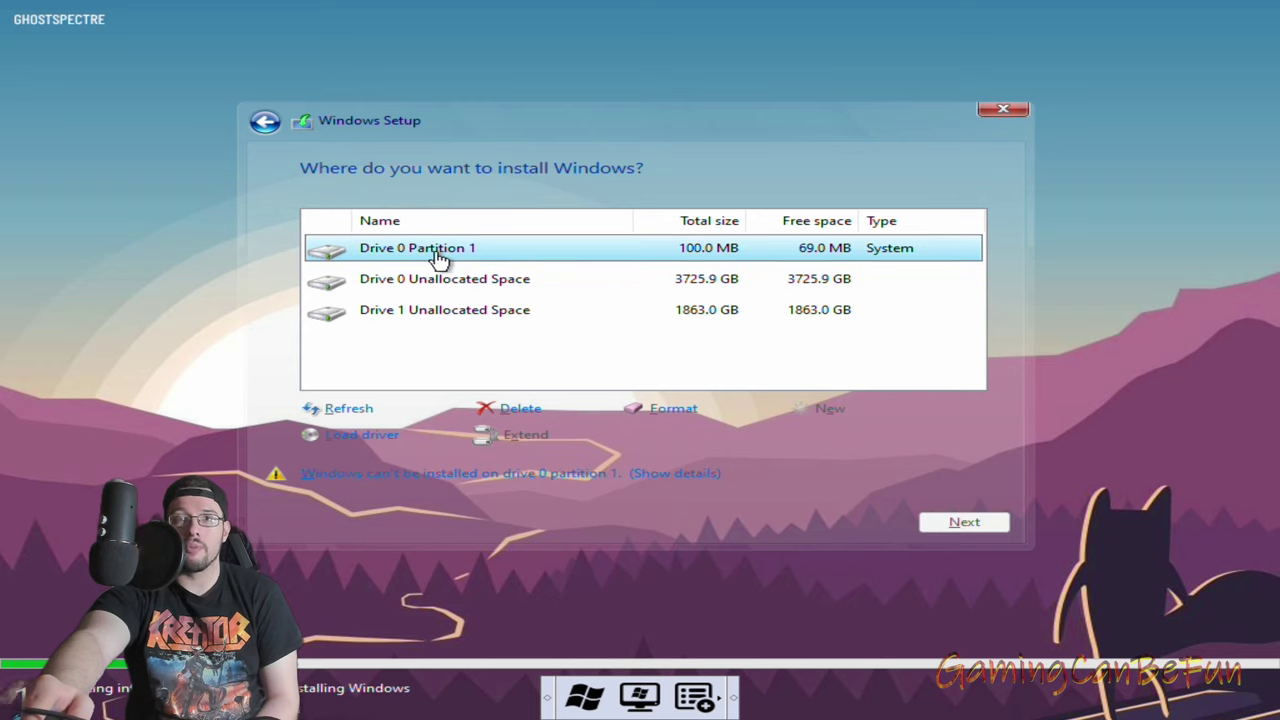
pyautogui.click(520, 409)
pyautogui.click(806, 437)
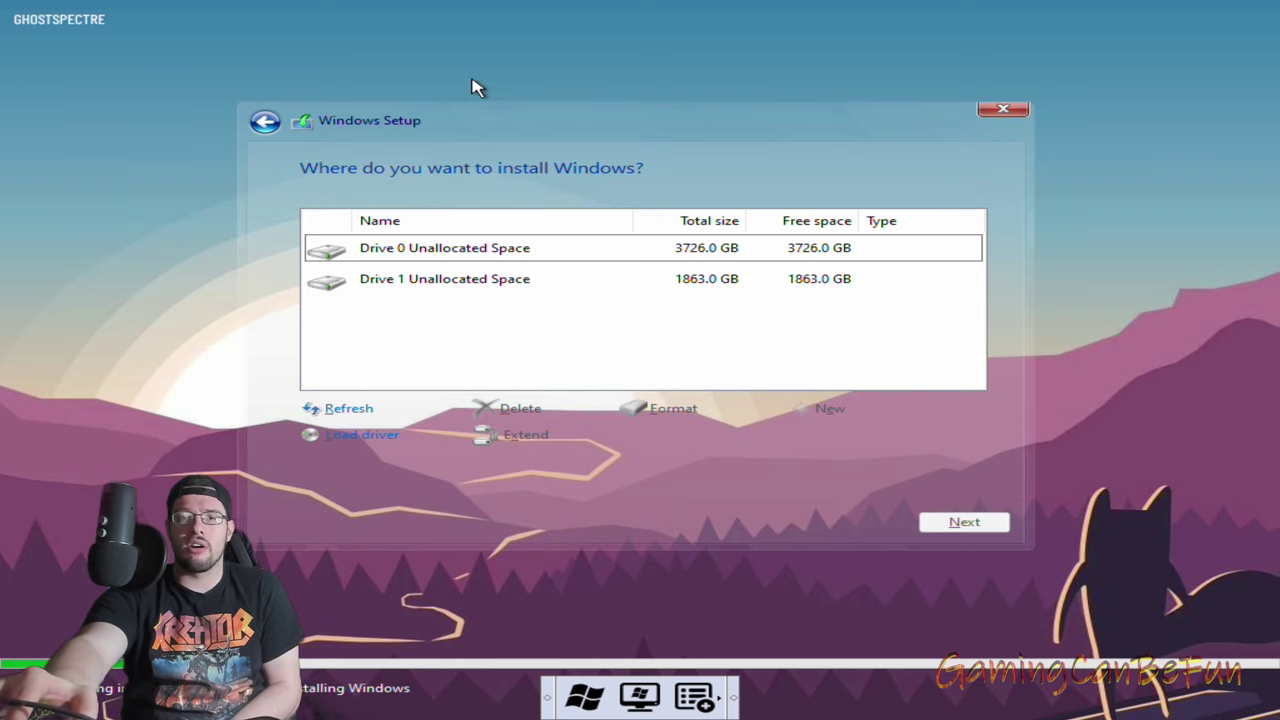
# Compare the sizes and available options of the unallocated space on Drive 0 and Drive 1
pyautogui.click(427, 268)
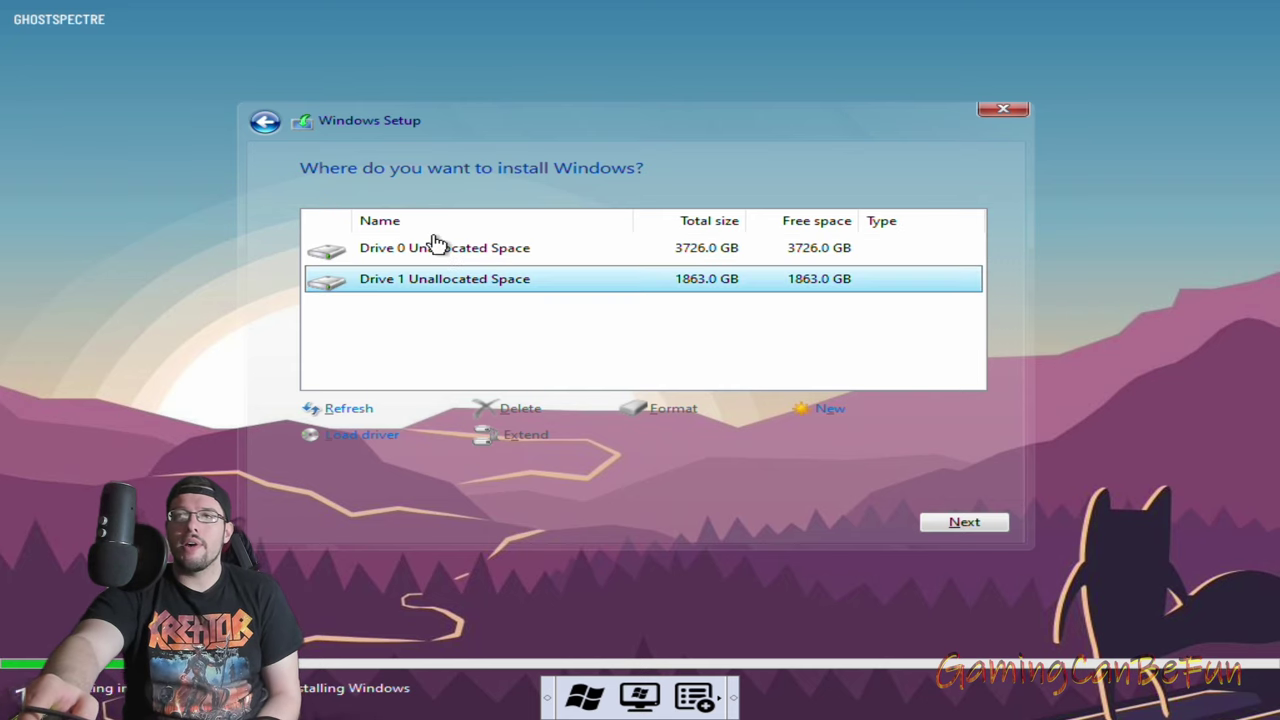
pyautogui.click(432, 252)
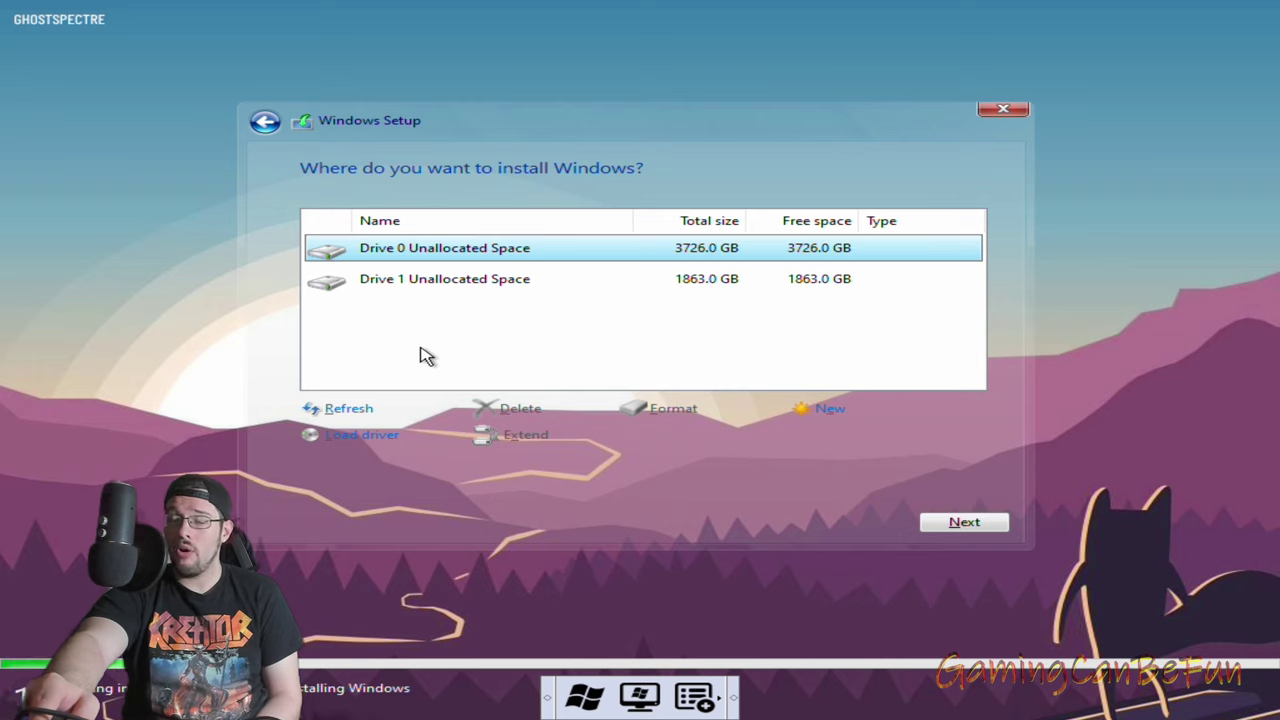
pyautogui.click(455, 285)
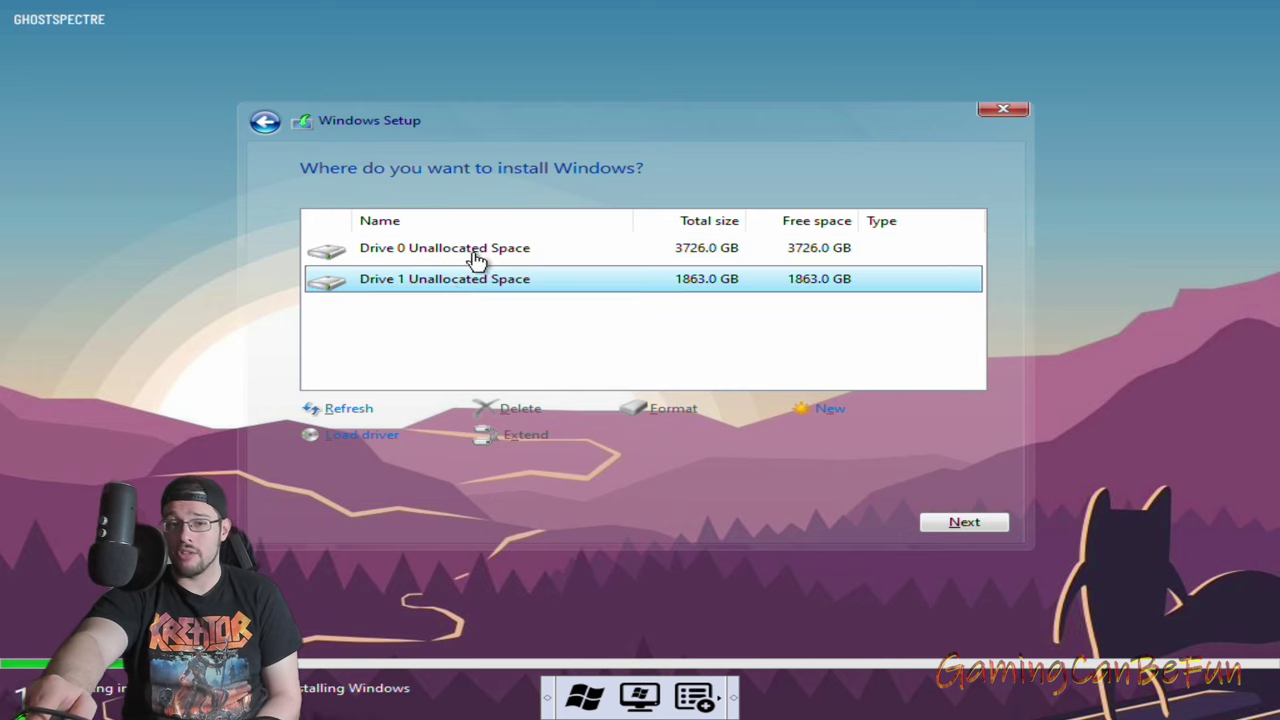
pyautogui.click(470, 254)
pyautogui.click(545, 386)
pyautogui.click(486, 257)
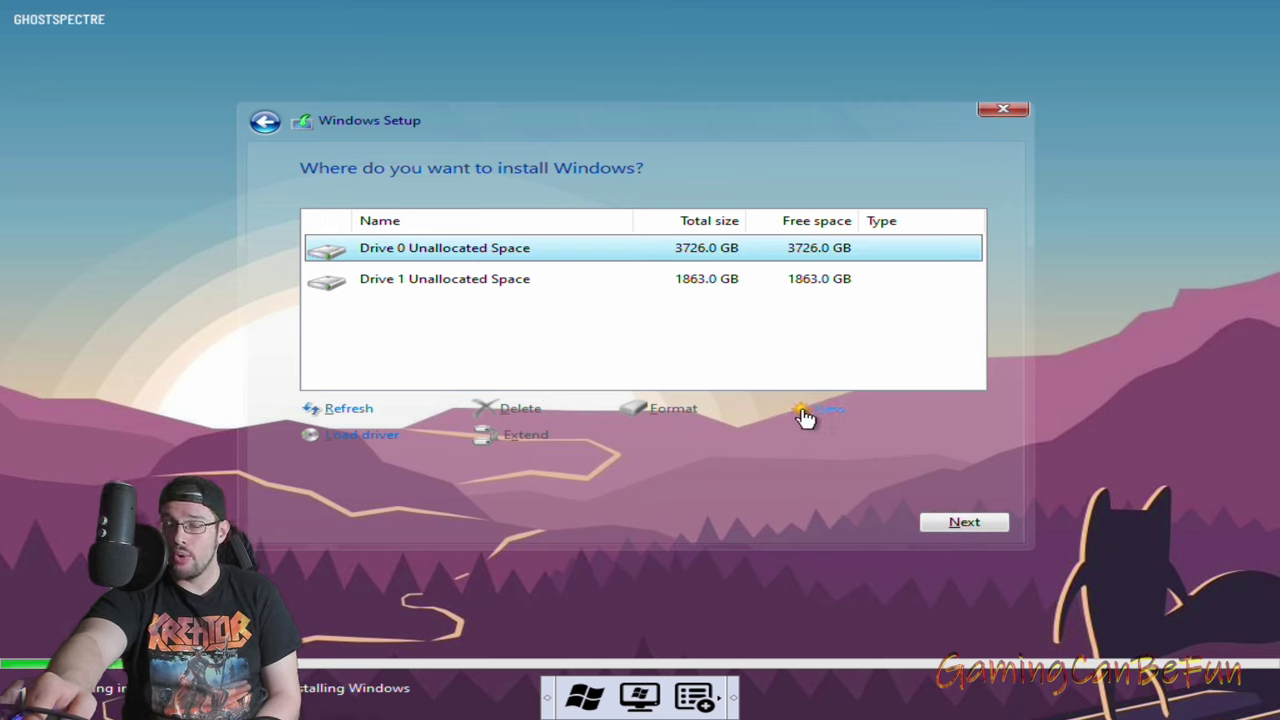
pyautogui.click(452, 332)
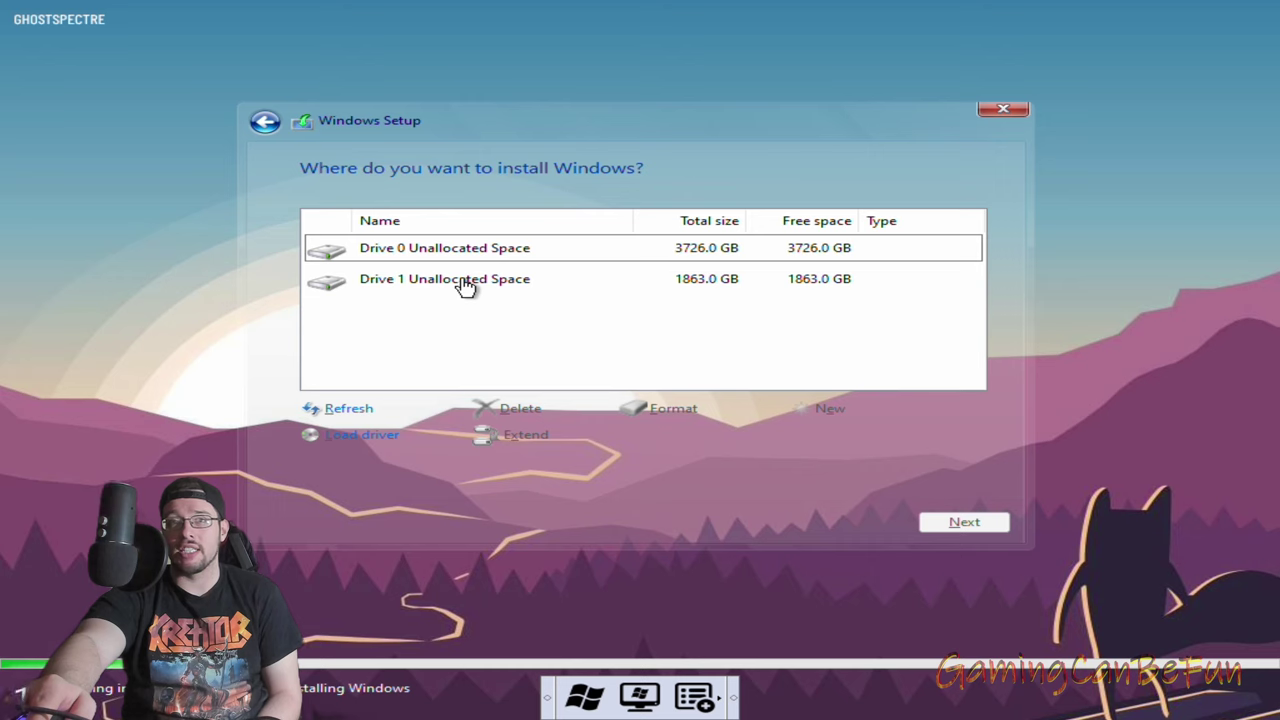
# Create a new 3815447 MB partition in Drive 0's unallocated space and allow Windows to create additional system partitions
pyautogui.click(484, 252)
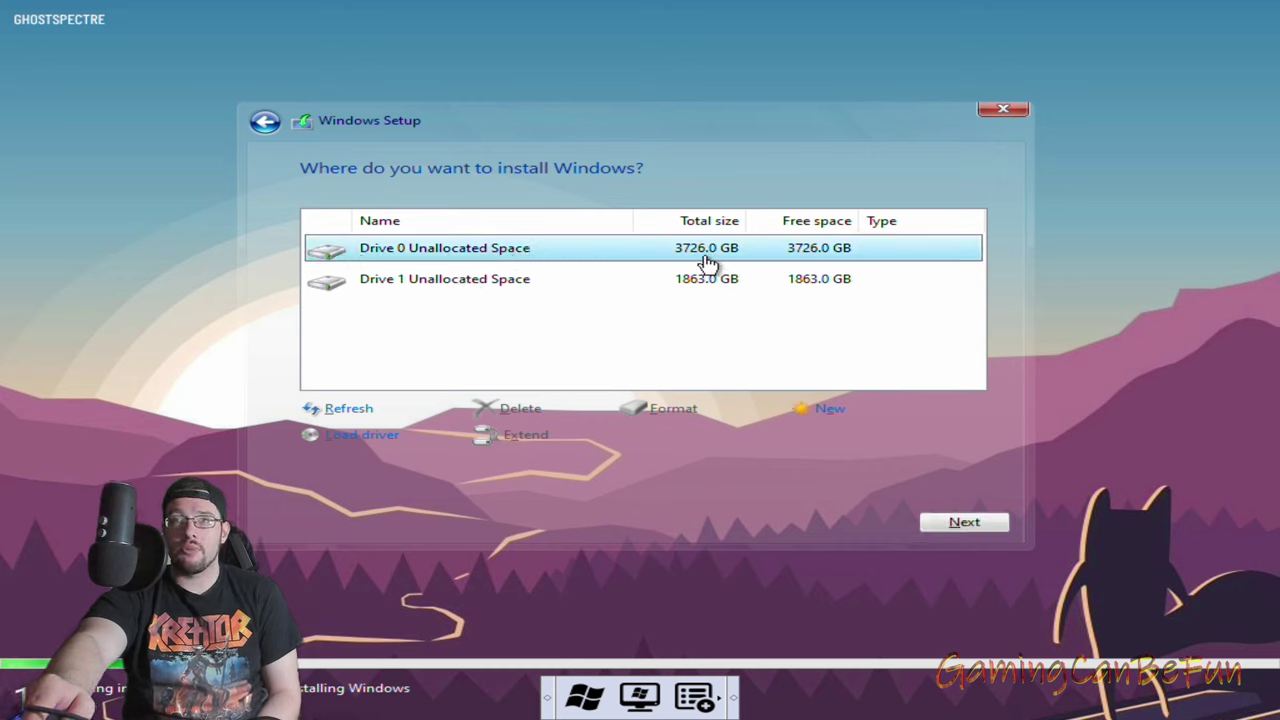
pyautogui.click(826, 410)
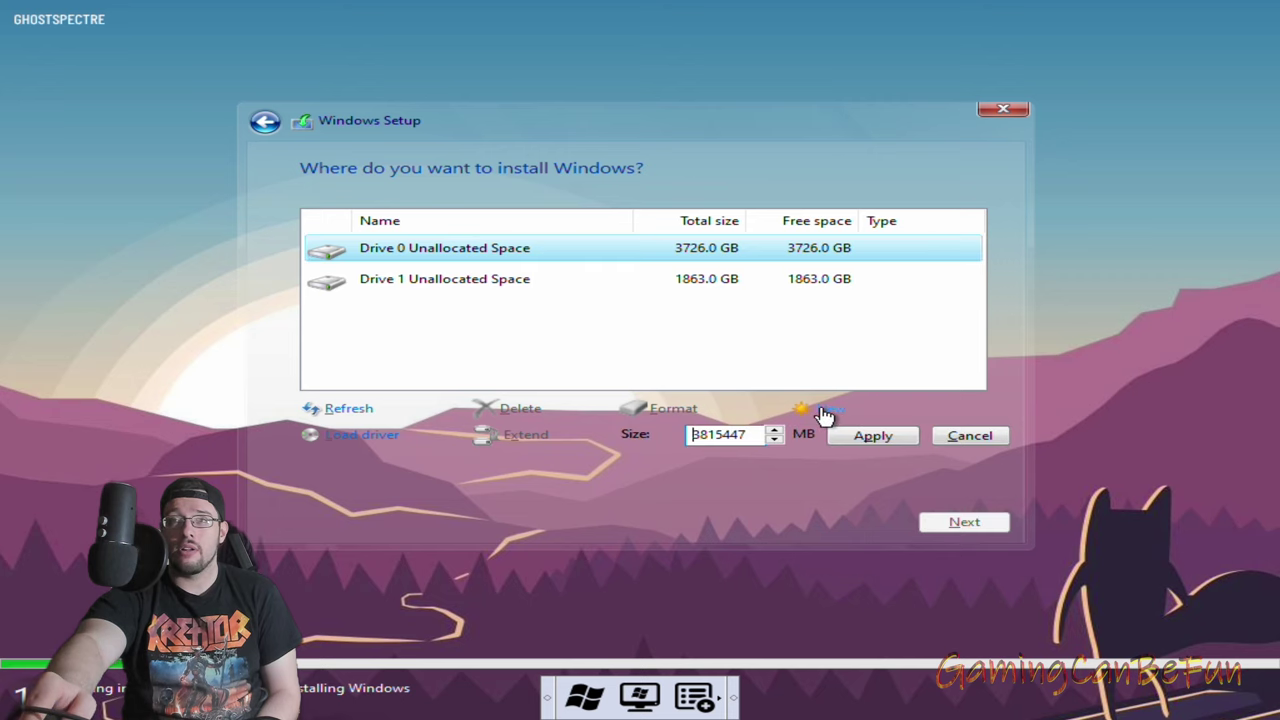
pyautogui.click(775, 434)
pyautogui.click(775, 434)
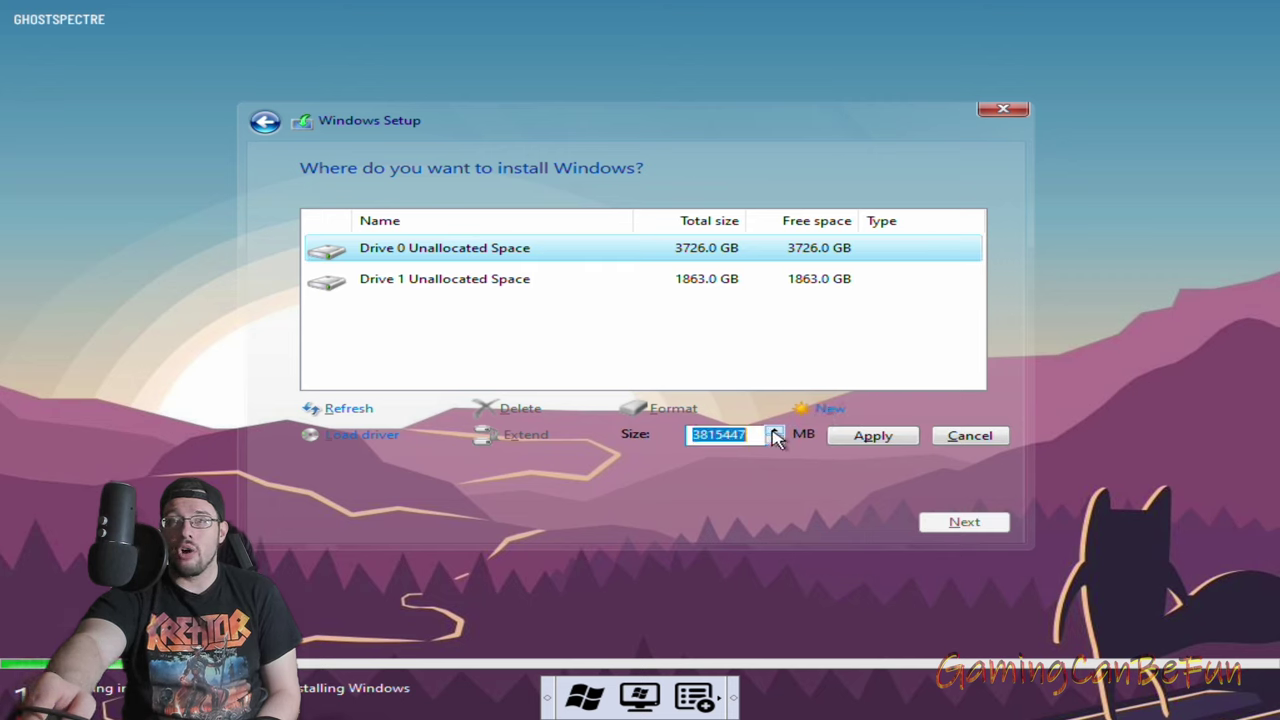
pyautogui.click(775, 434)
pyautogui.click(876, 440)
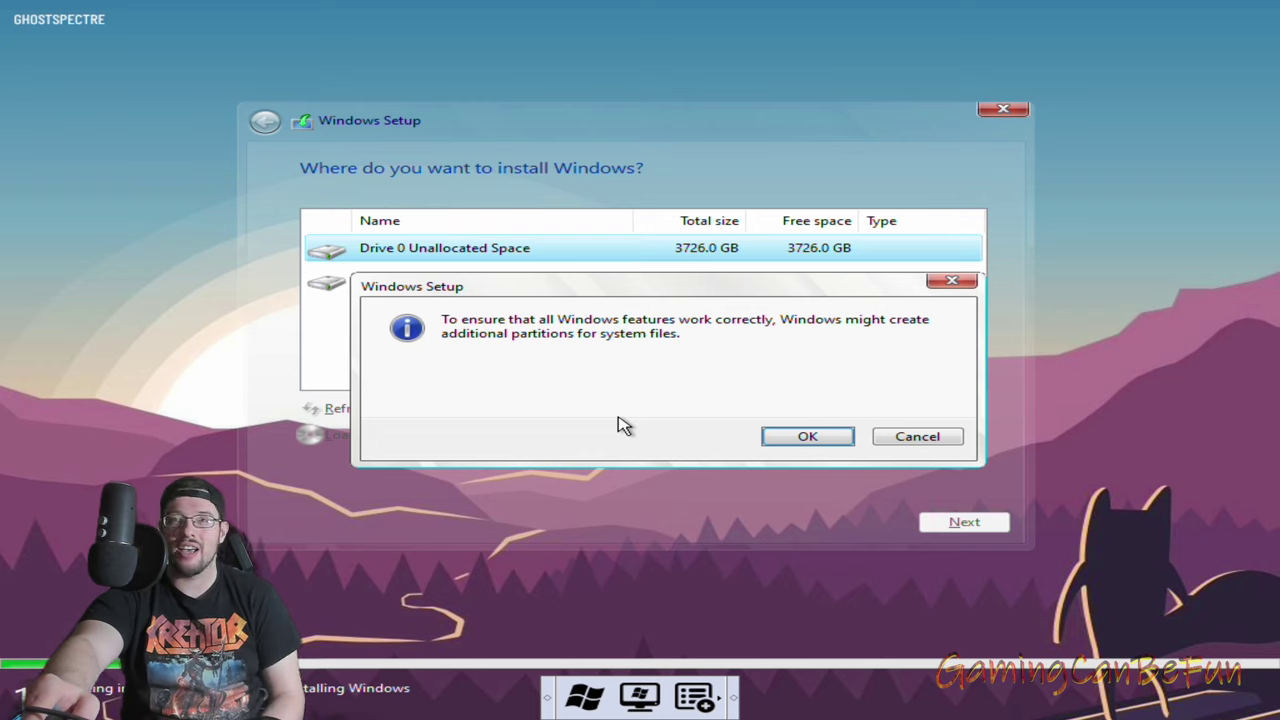
pyautogui.click(773, 440)
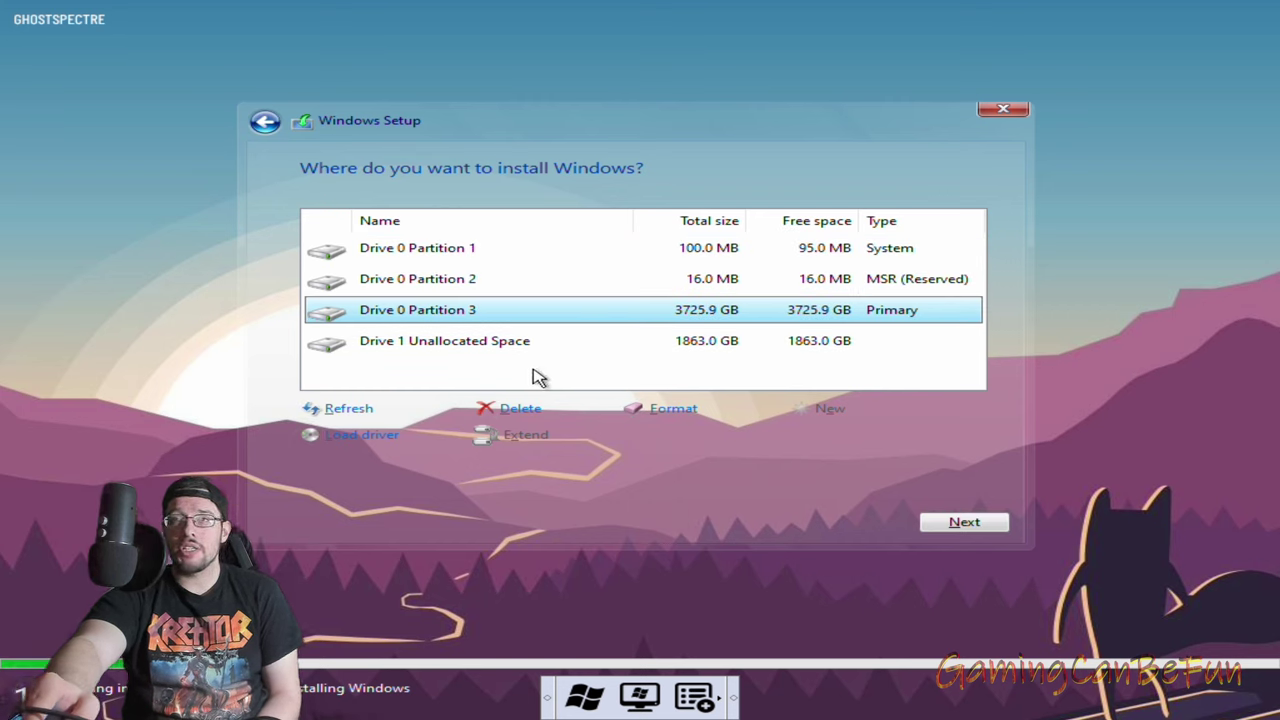
# Review the new partitions on Drive 0 and start installing Windows on the primary Drive 0 Partition 3
pyautogui.click(477, 315)
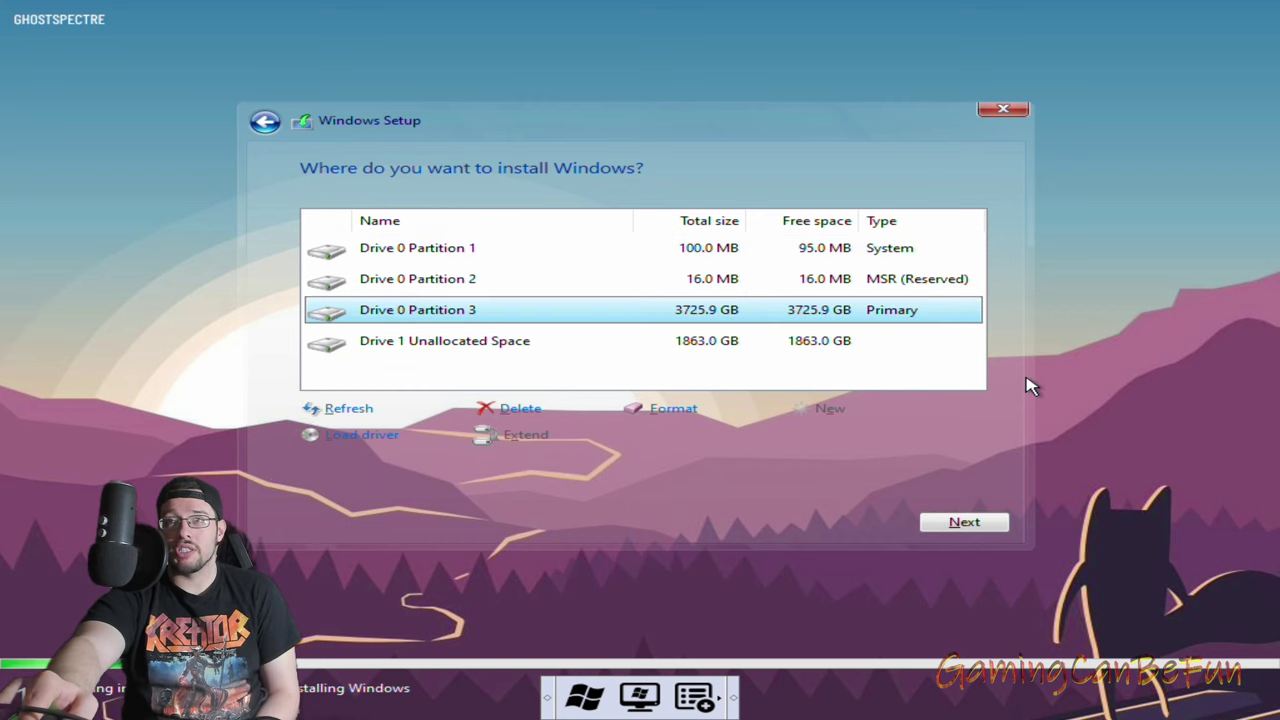
pyautogui.click(818, 372)
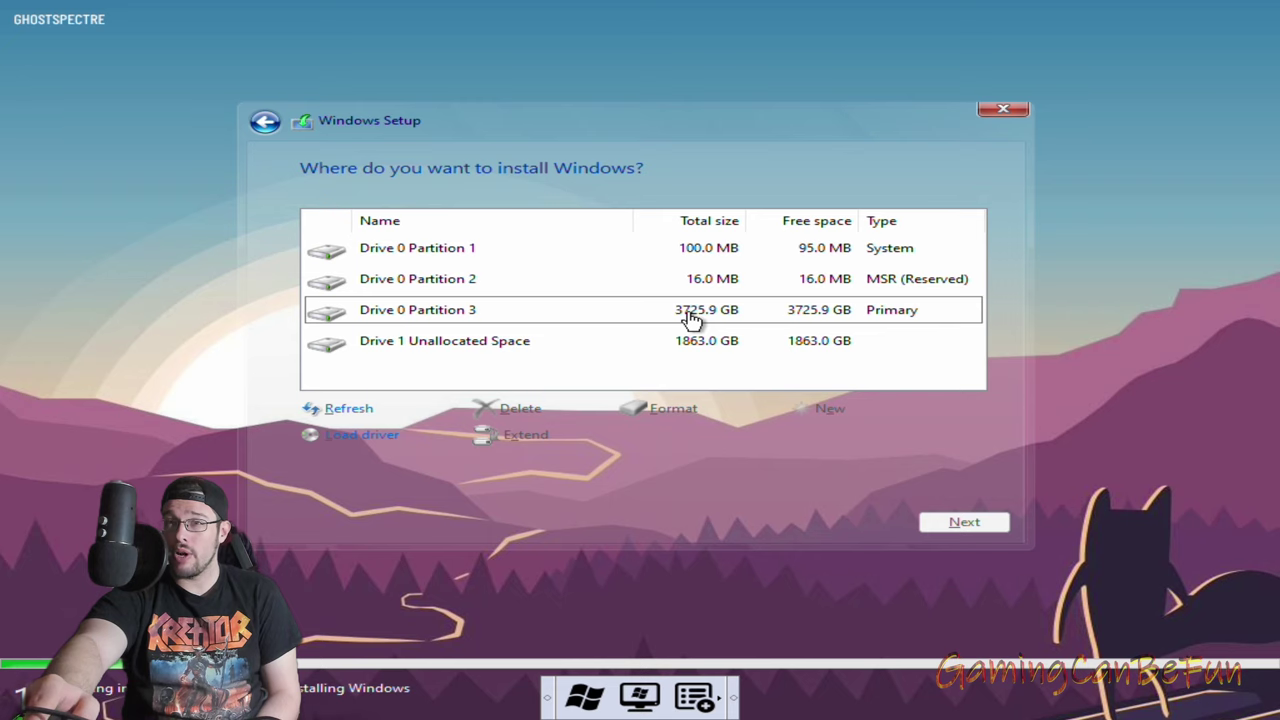
pyautogui.click(690, 318)
pyautogui.click(705, 262)
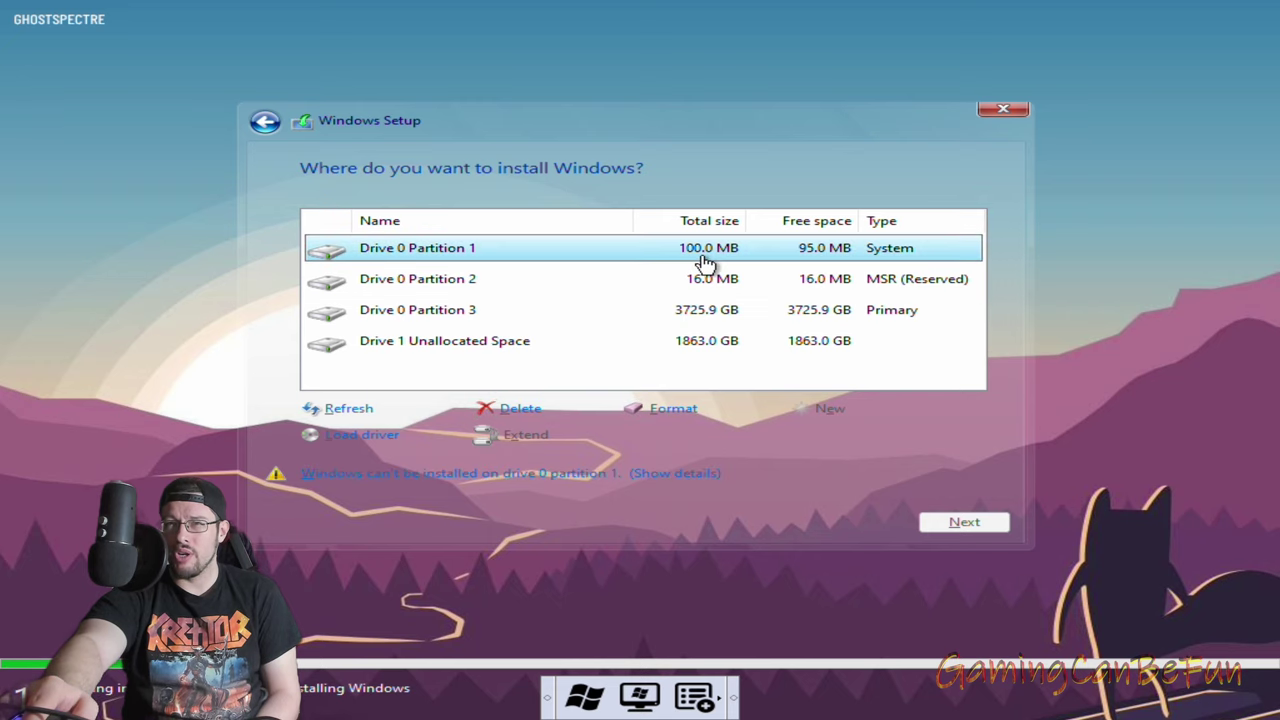
pyautogui.click(702, 318)
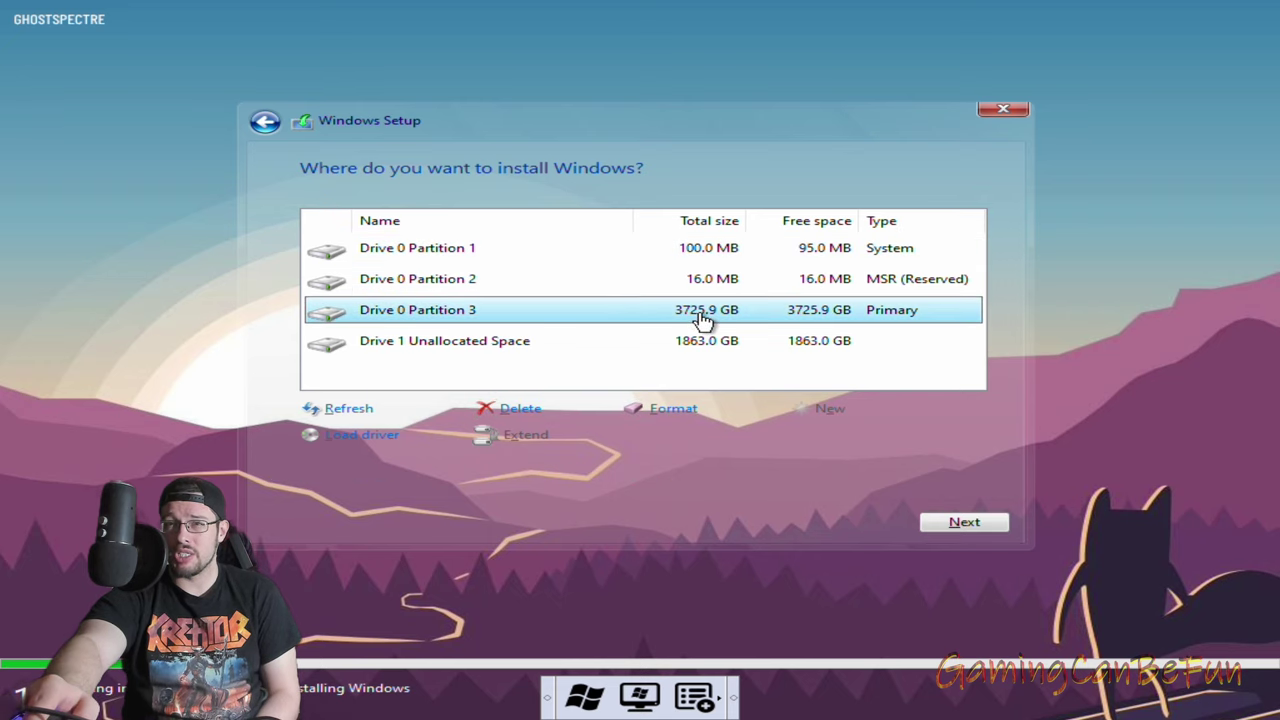
pyautogui.click(462, 254)
pyautogui.click(470, 280)
pyautogui.click(478, 312)
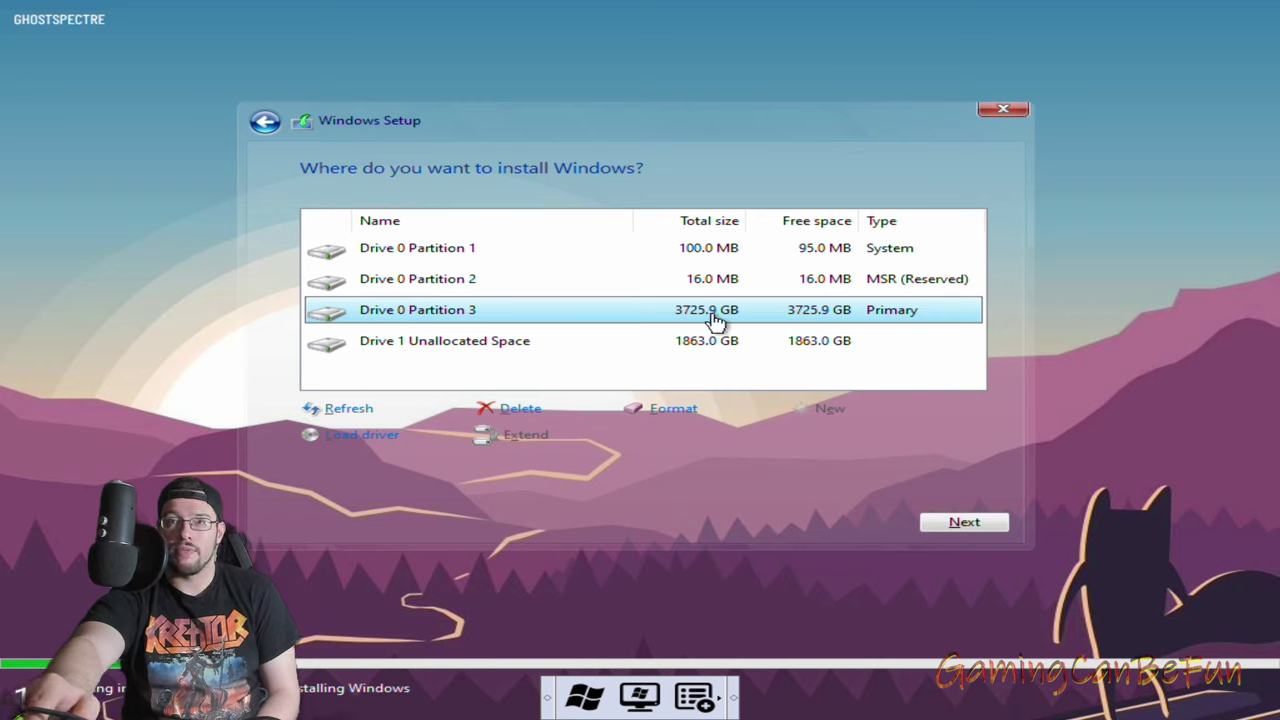
pyautogui.click(958, 523)
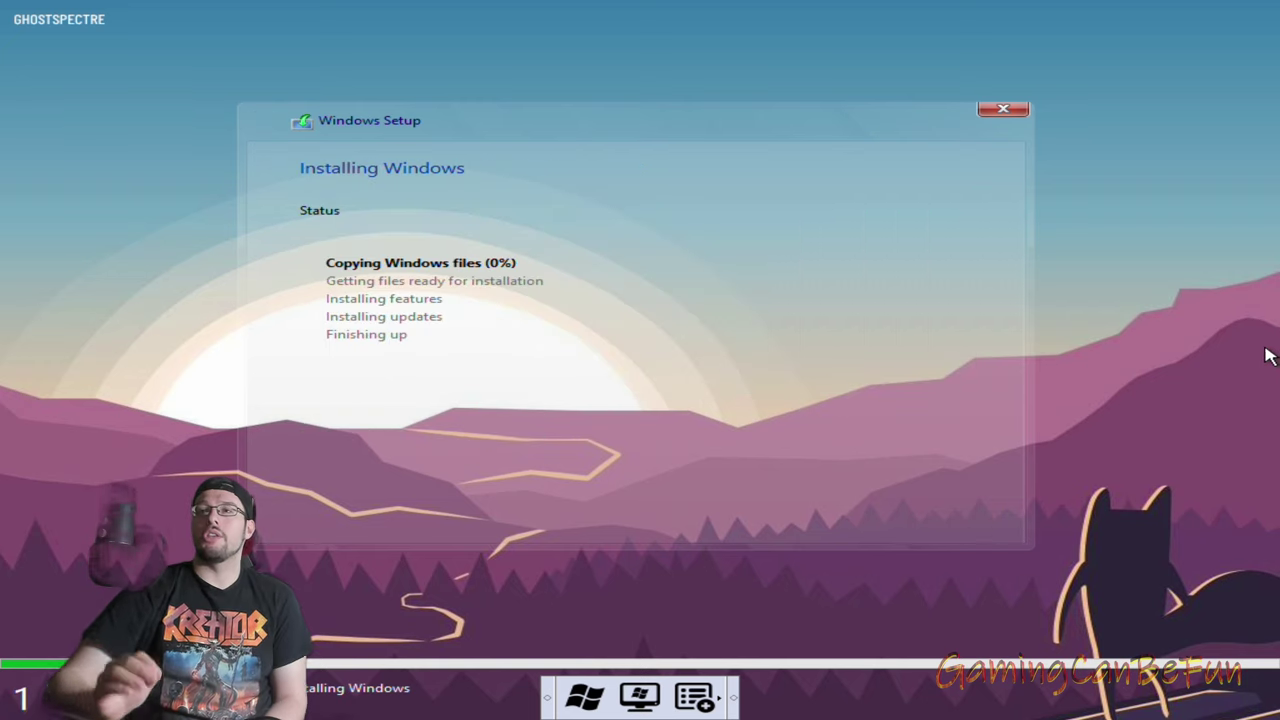
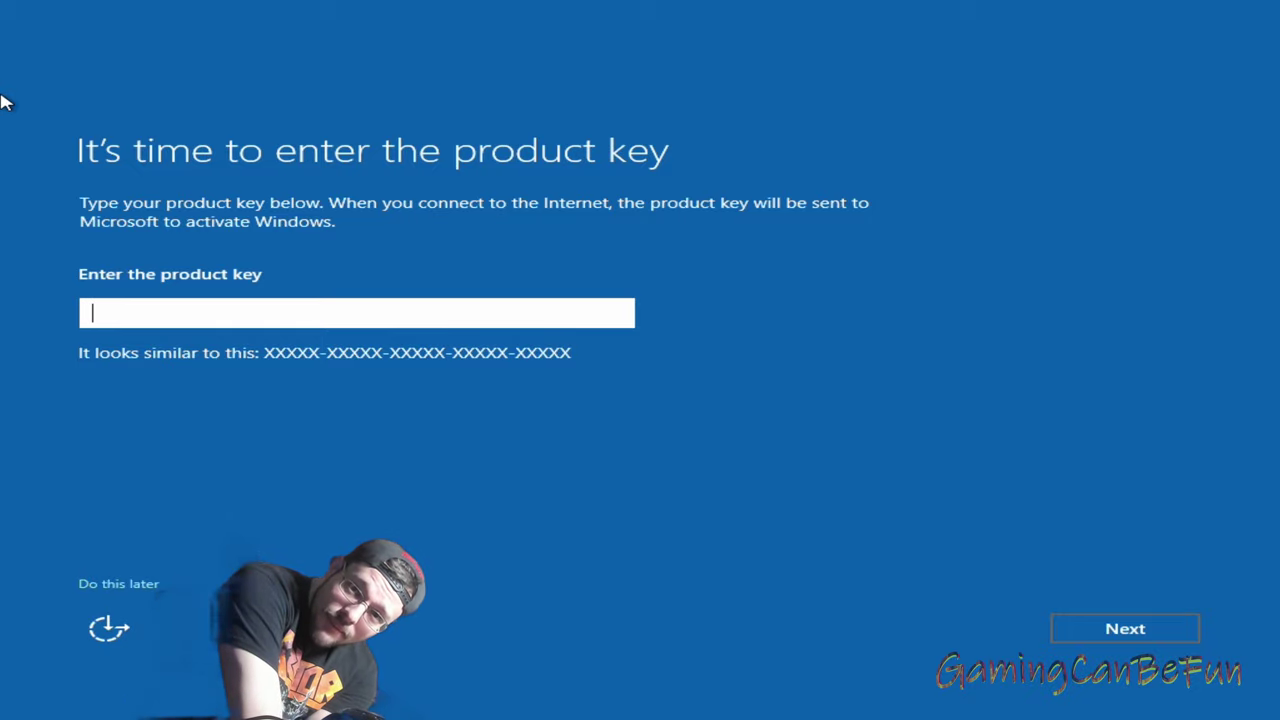
# Skip entering the product key, set and confirm the built-in administrator account's password, and finish the setup
pyautogui.click(108, 586)
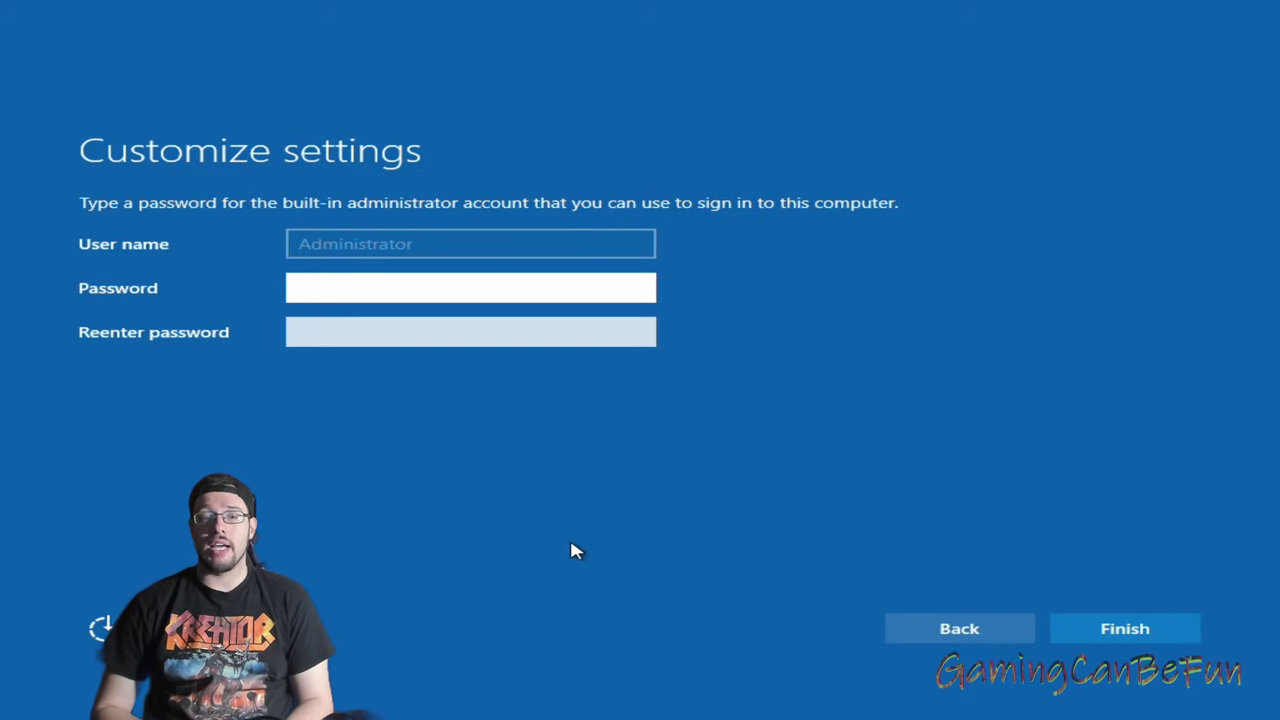
pyautogui.write('************')
pyautogui.press('Tab')
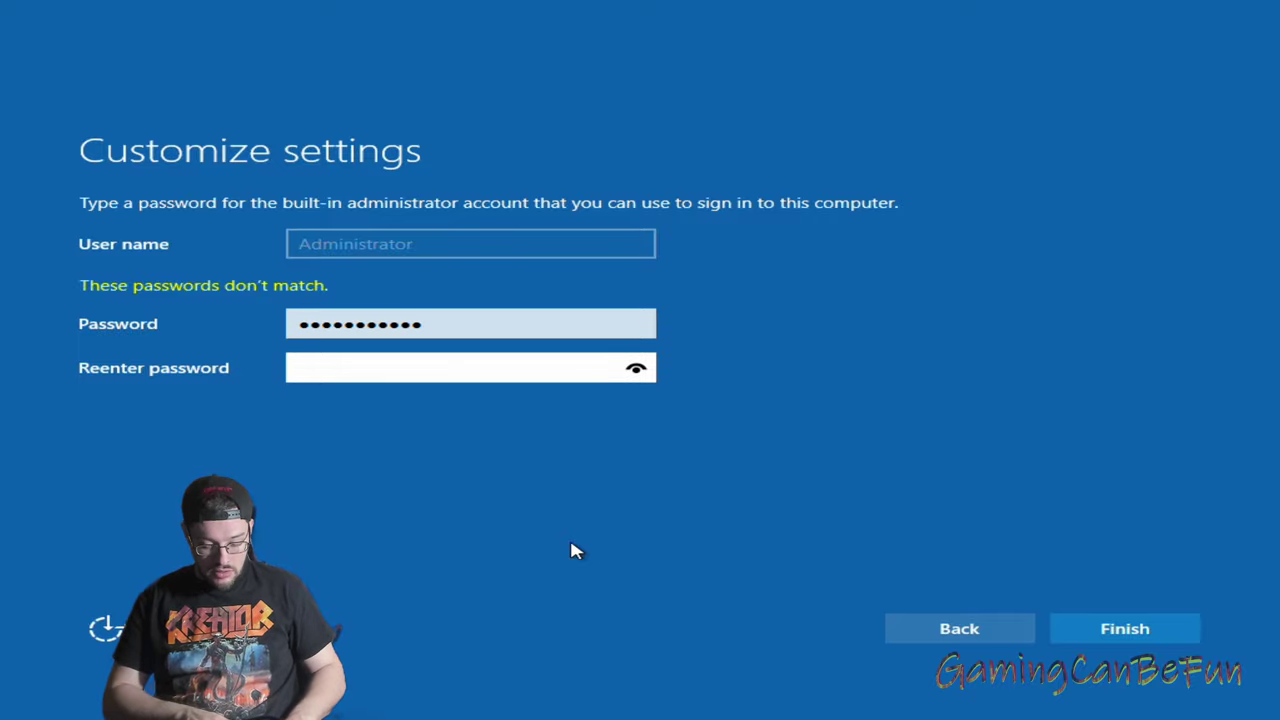
pyautogui.write('************')
pyautogui.press('Return')
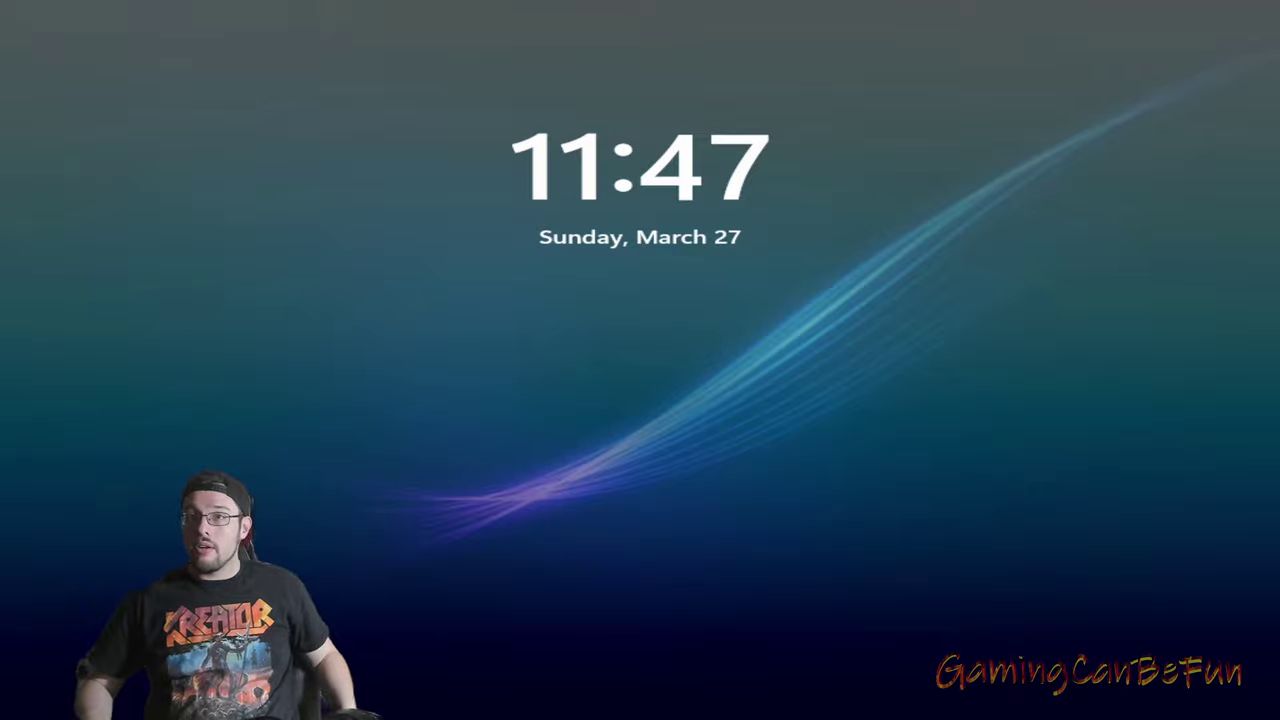
# Dismiss the lock screen and sign in to Windows as Administrator with the account password
pyautogui.press('space')
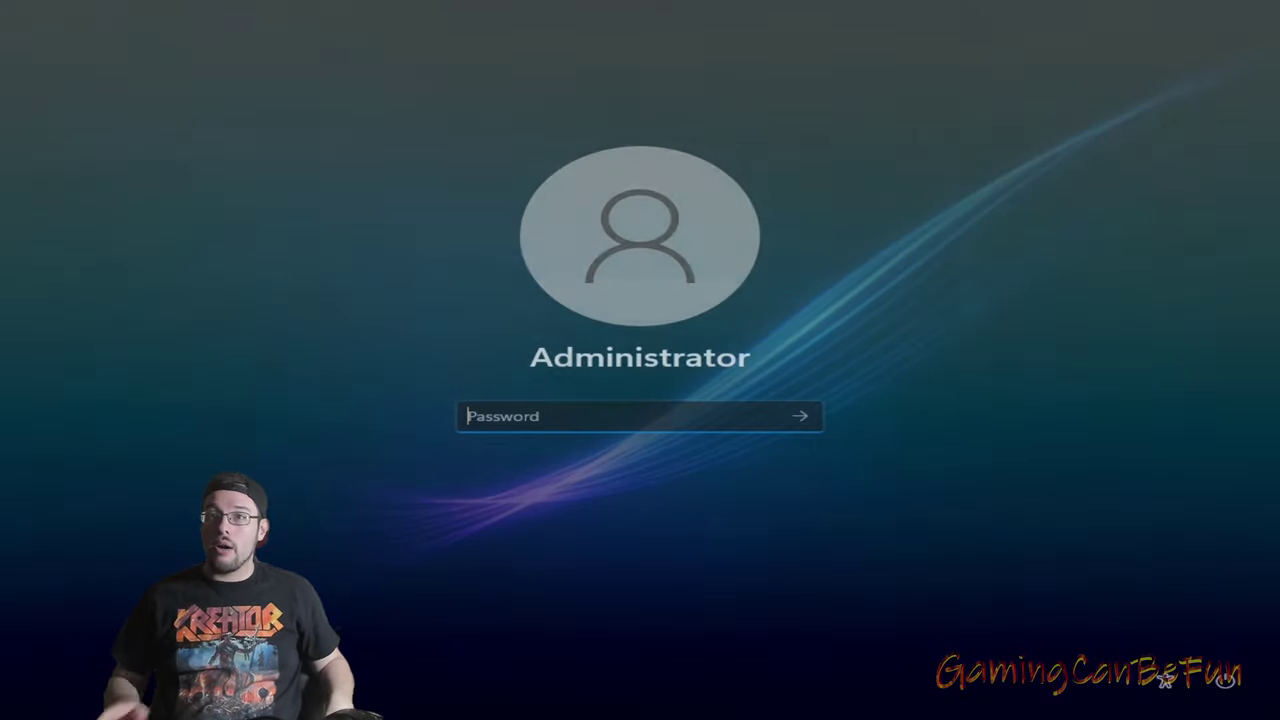
pyautogui.write('*')
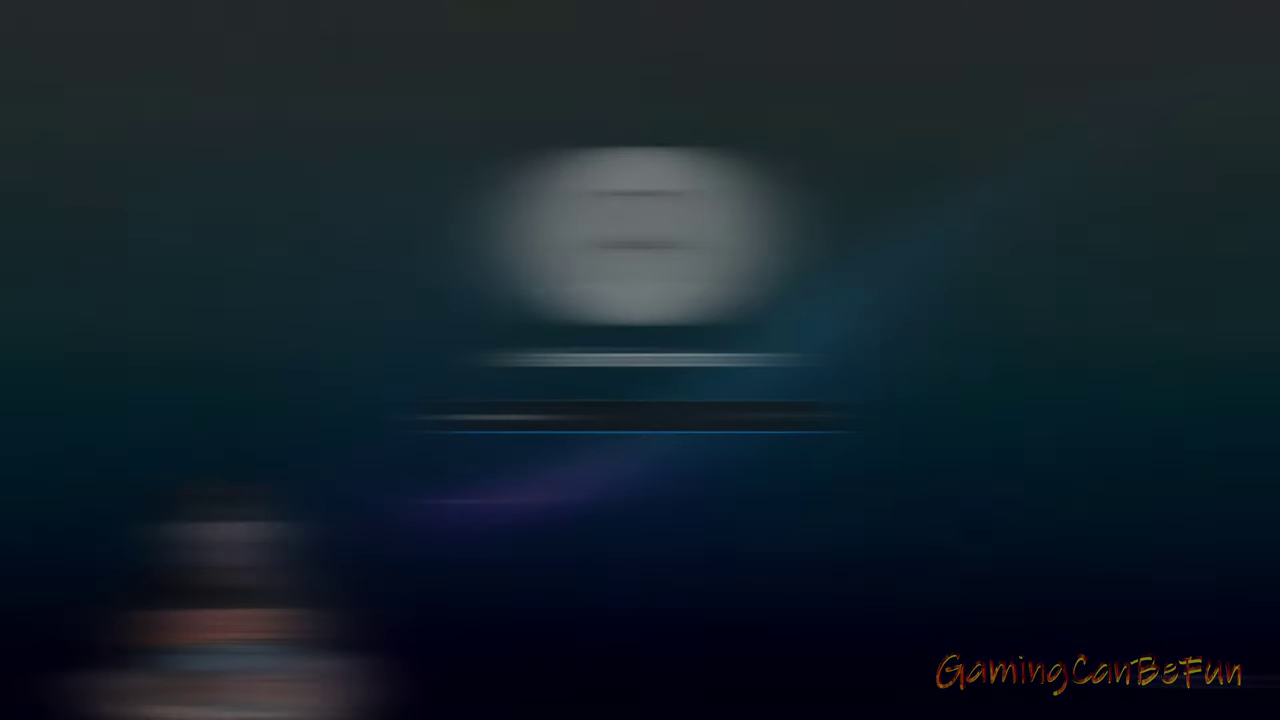
pyautogui.press('Return')
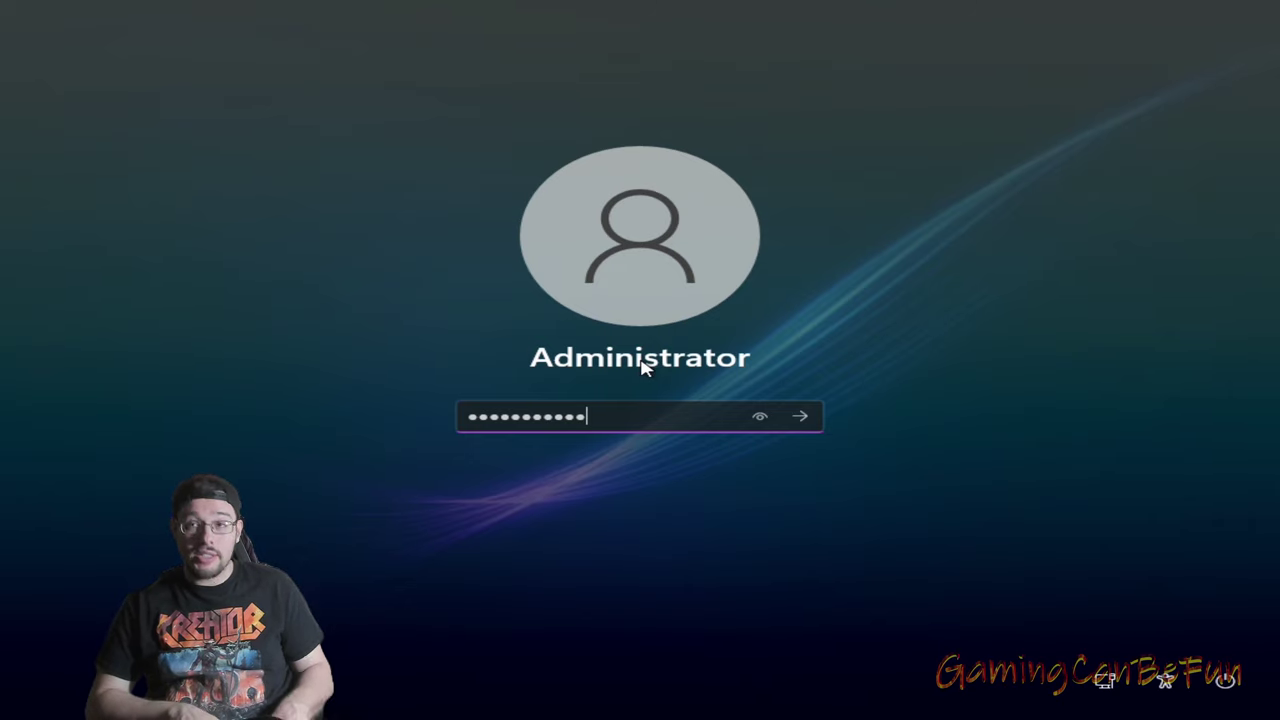
pyautogui.press('Return')
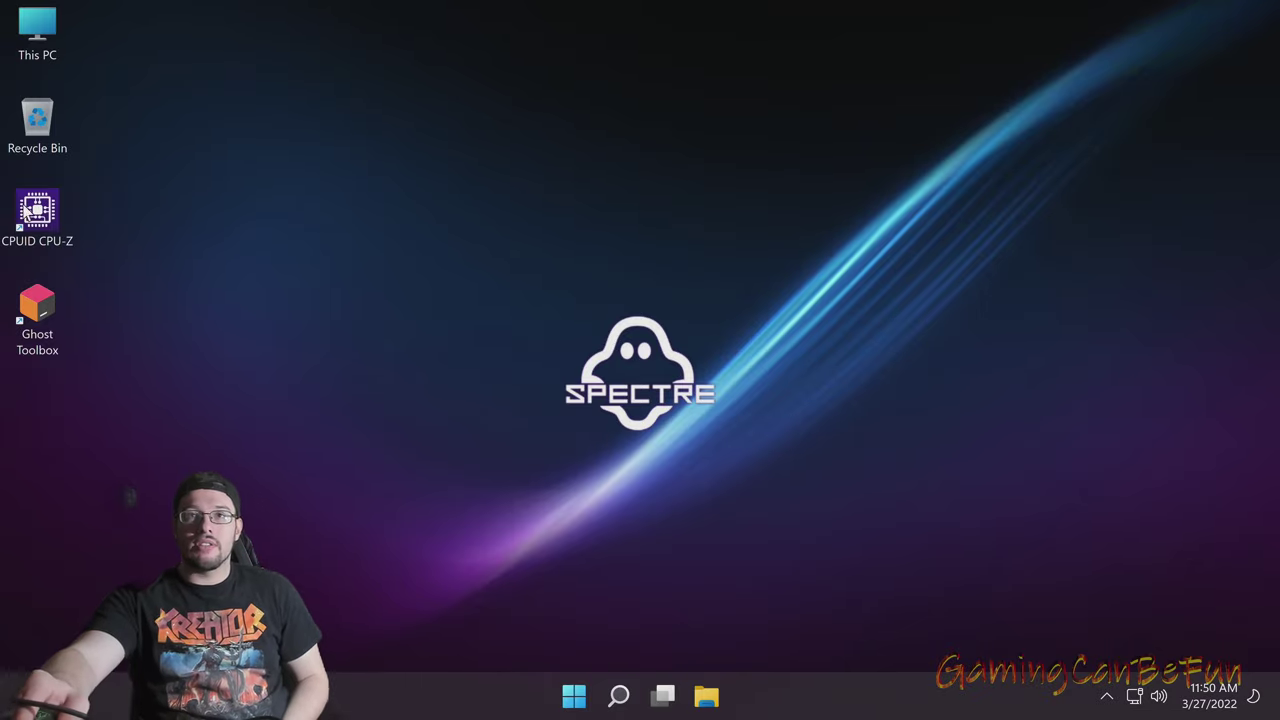
pyautogui.click(706, 698)
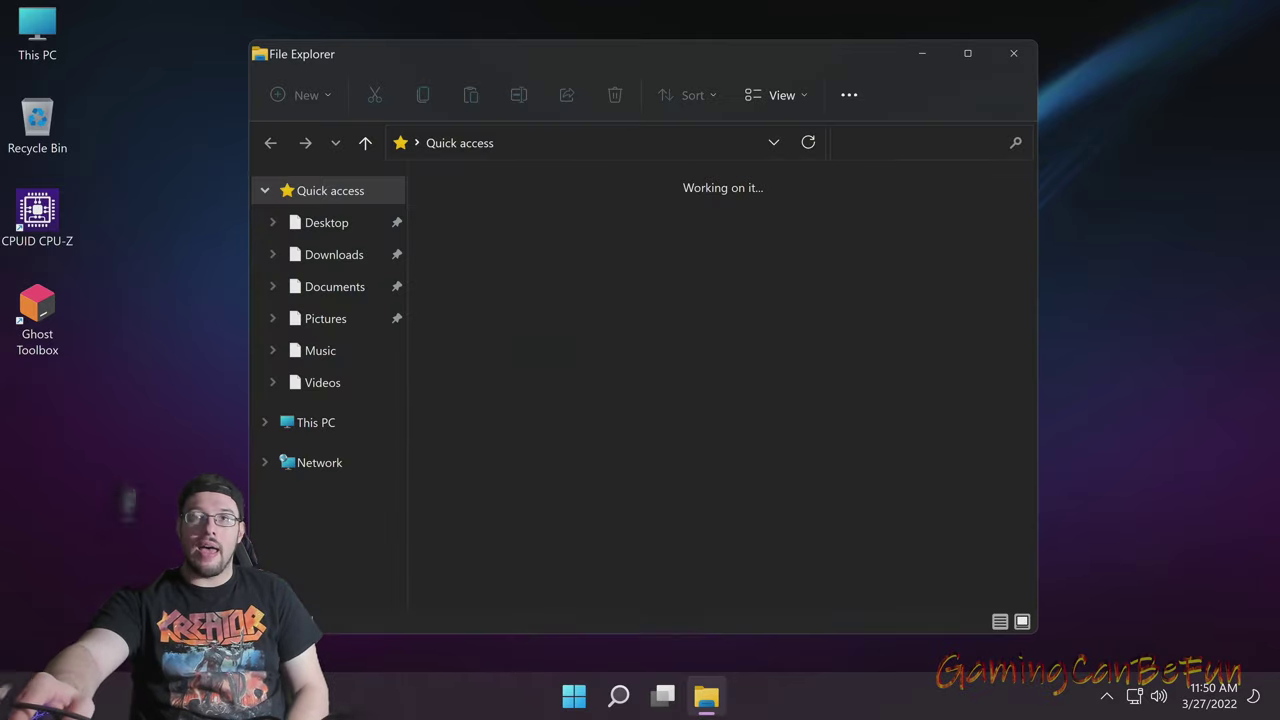
pyautogui.click(1014, 54)
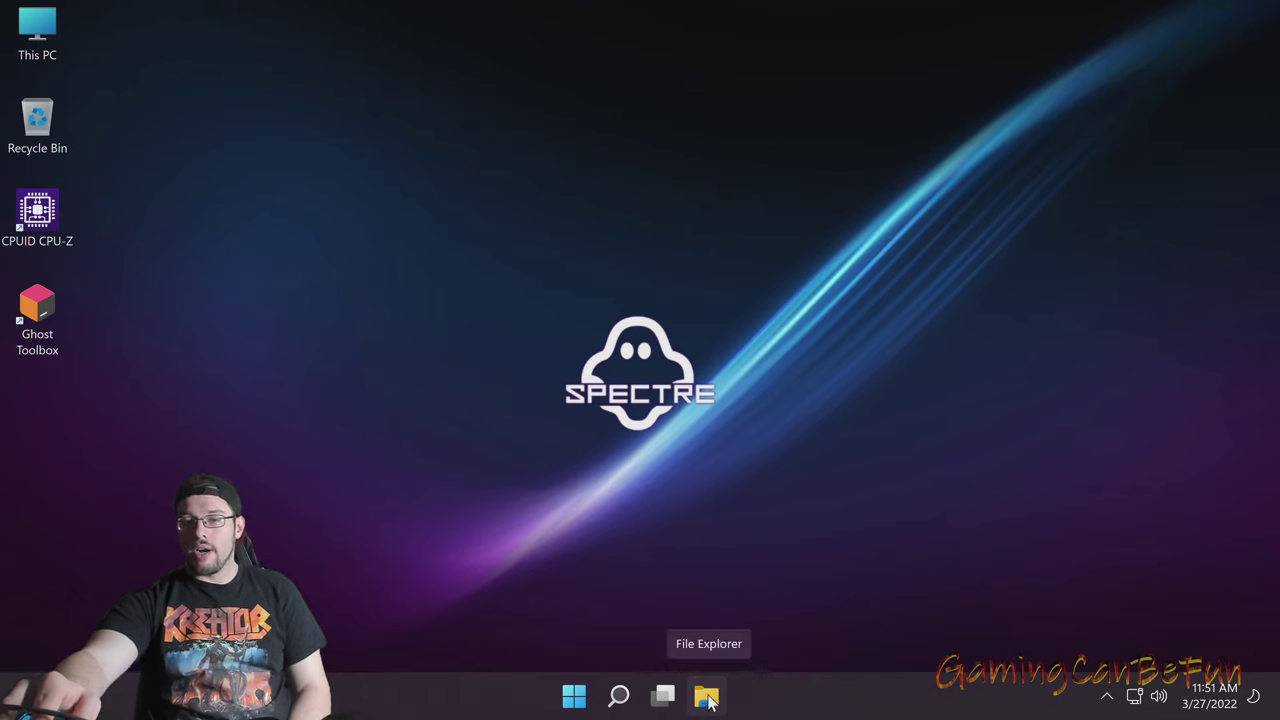
pyautogui.click(582, 699)
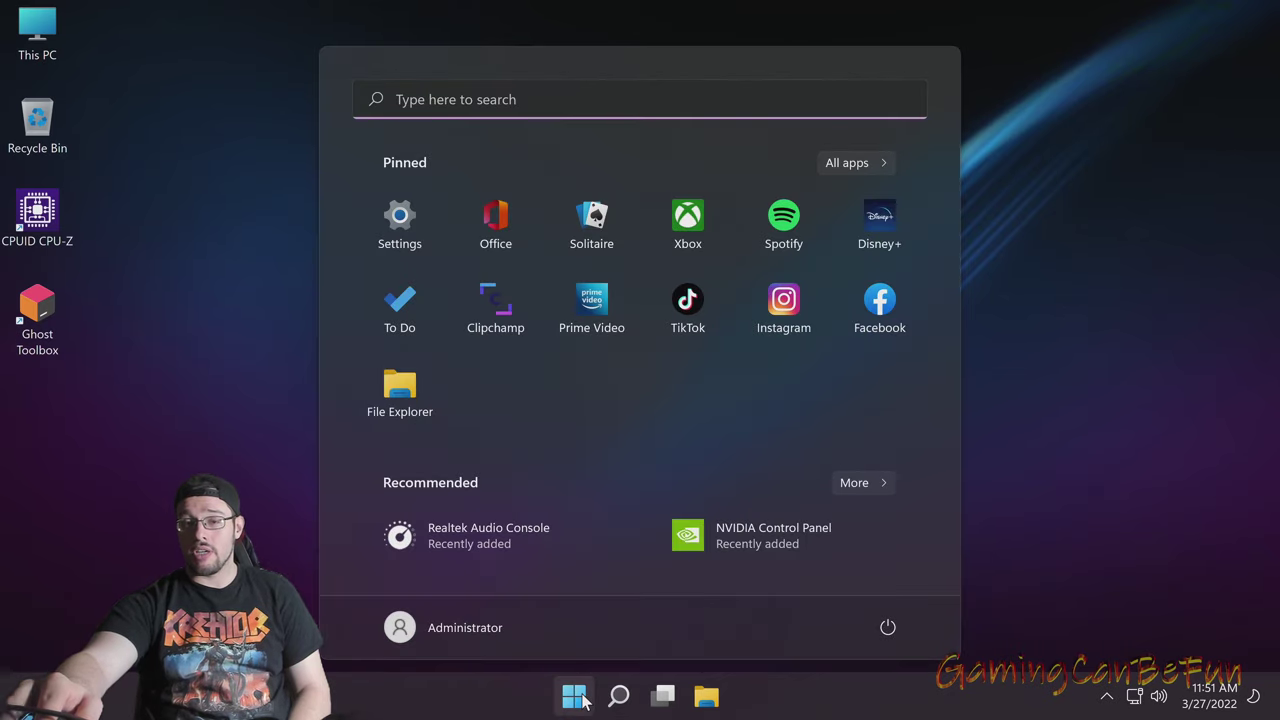
pyautogui.click(582, 699)
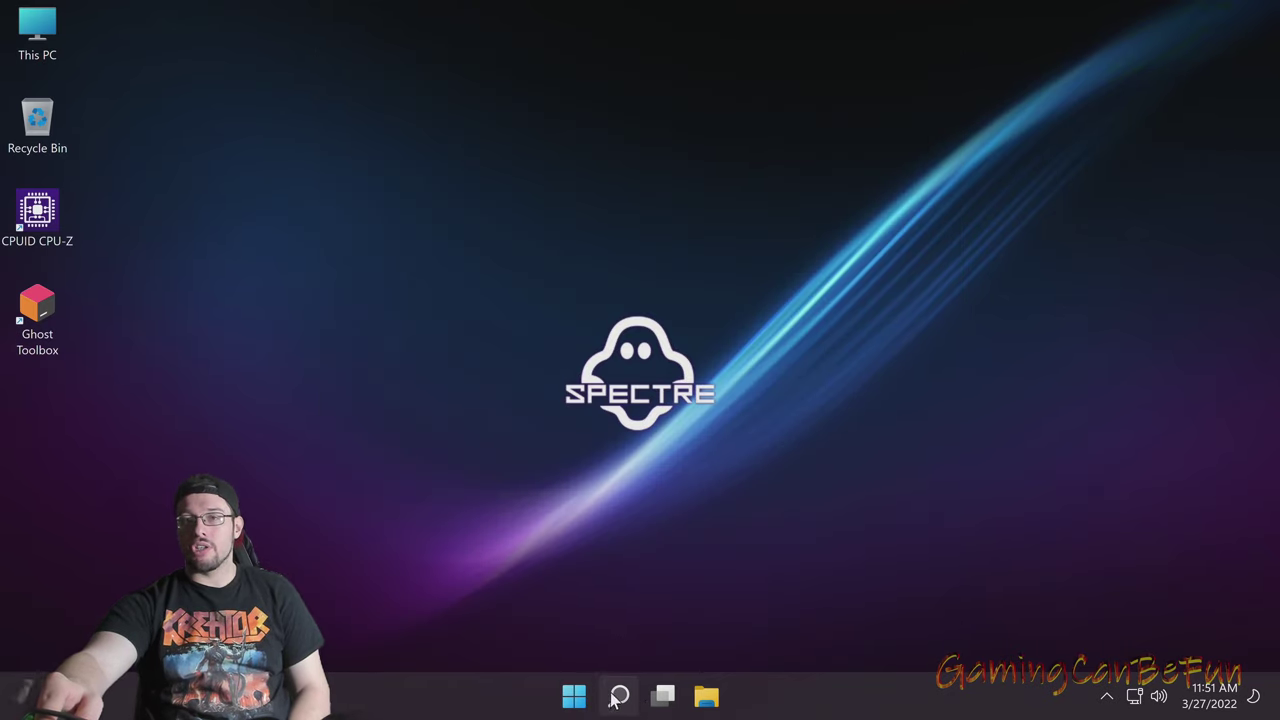
pyautogui.click(576, 697)
pyautogui.click(574, 696)
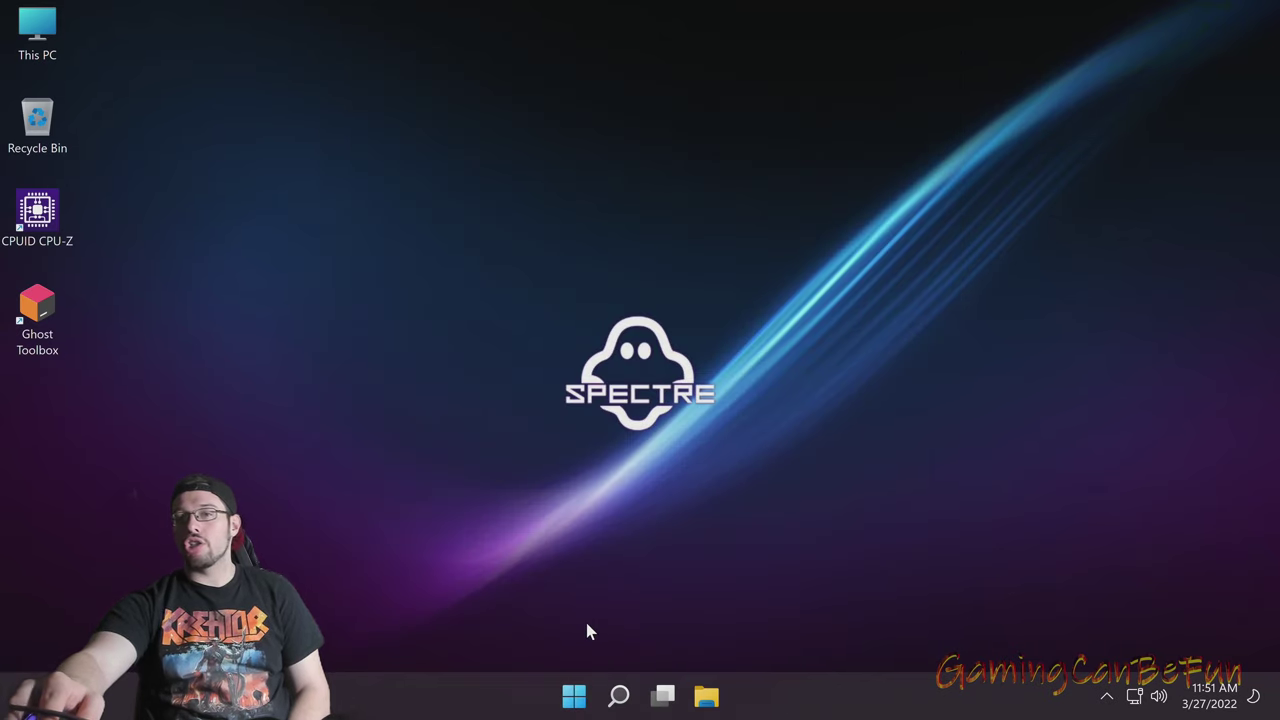
# Open the DRIVERS folder on the W11PROGS322 (D:) USB drive in File Explorer
pyautogui.click(708, 697)
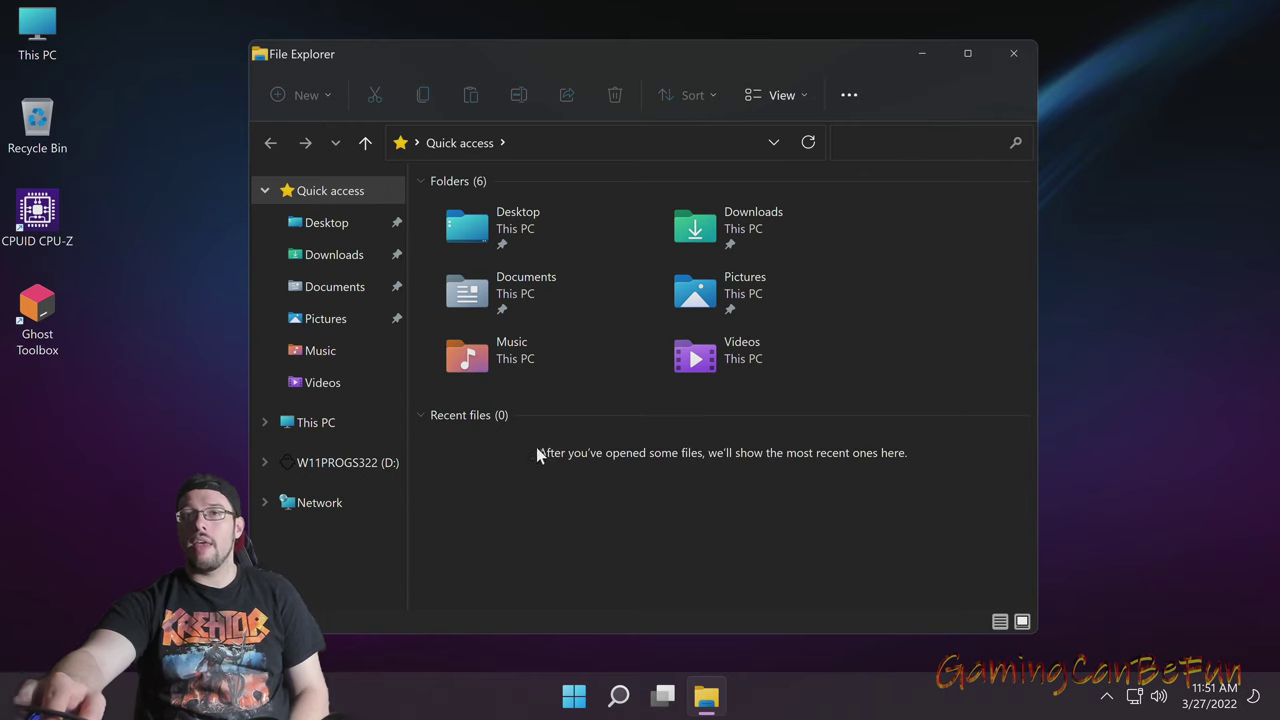
pyautogui.click(322, 424)
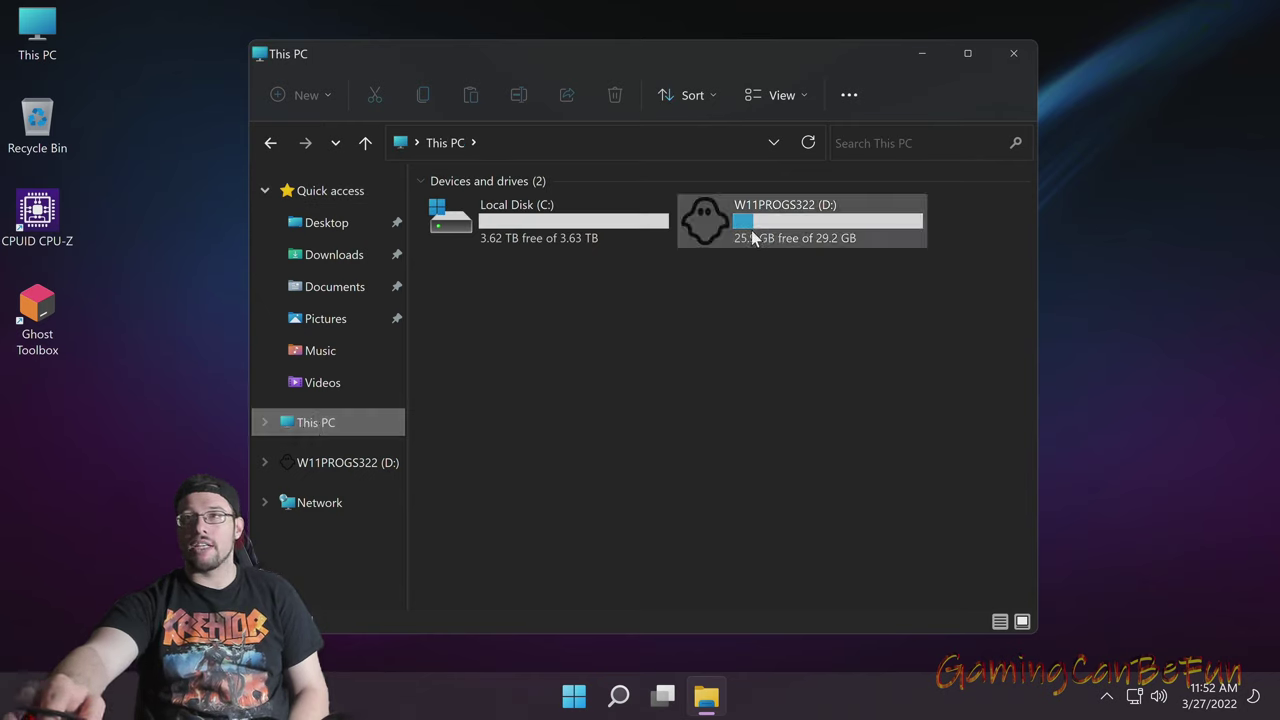
pyautogui.doubleClick(835, 222)
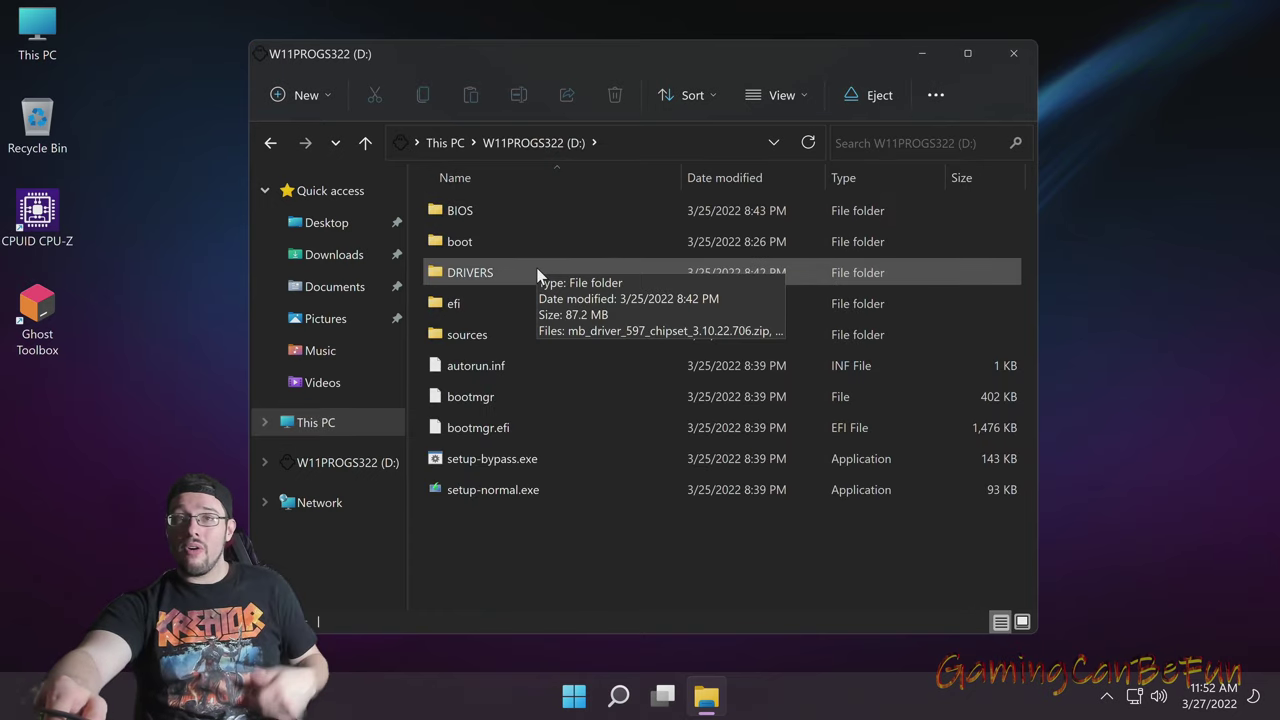
pyautogui.doubleClick(503, 270)
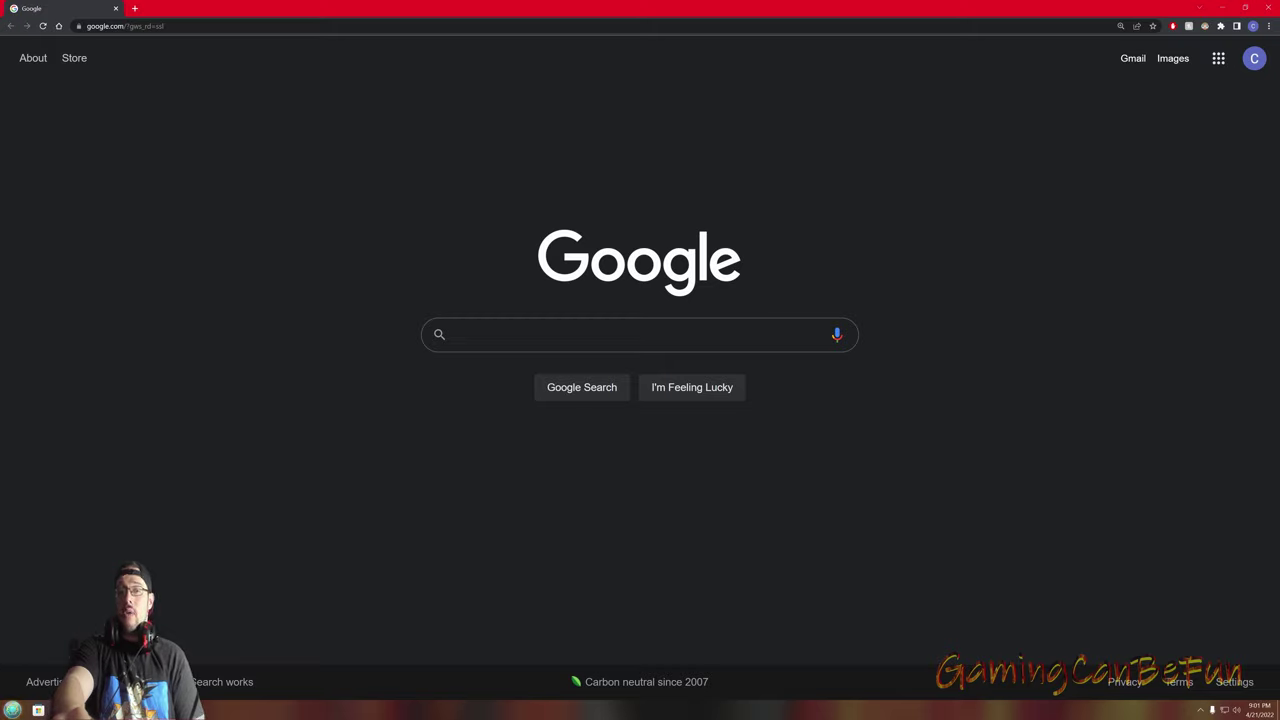
# Find and run msinfo32 to look up the motherboard's system model in System Information
pyautogui.click(12, 708)
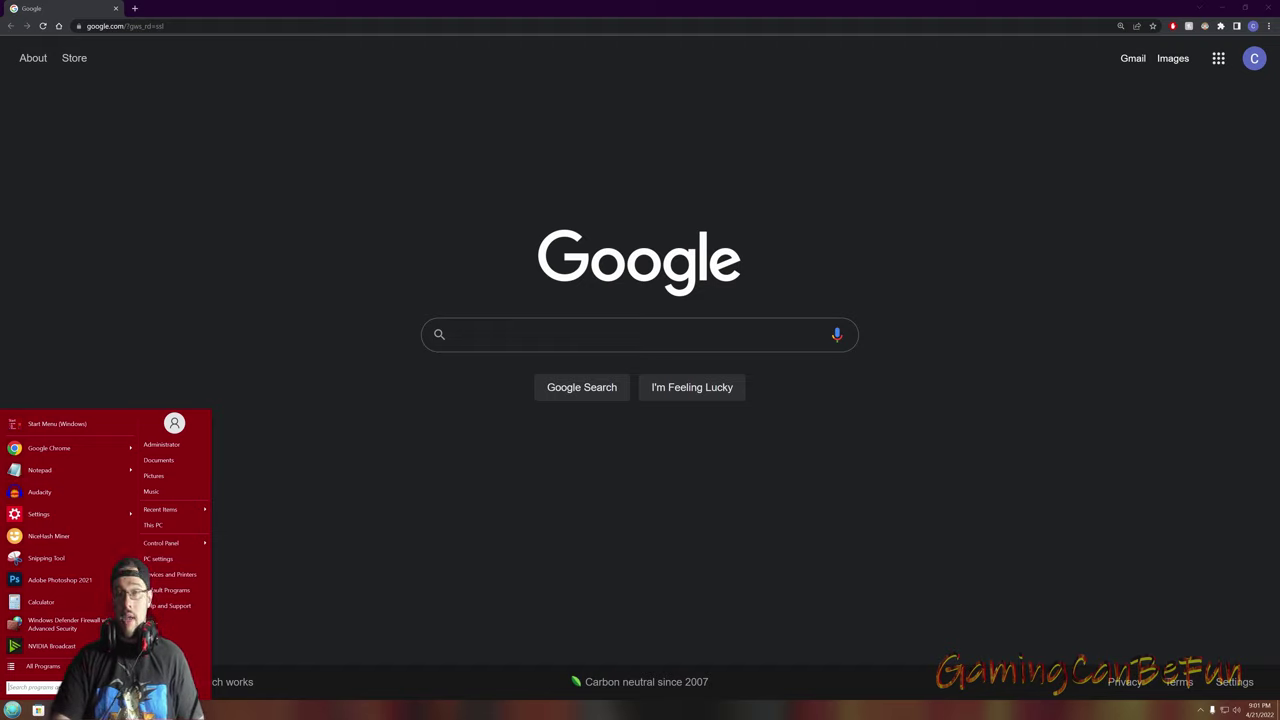
pyautogui.write('ms')
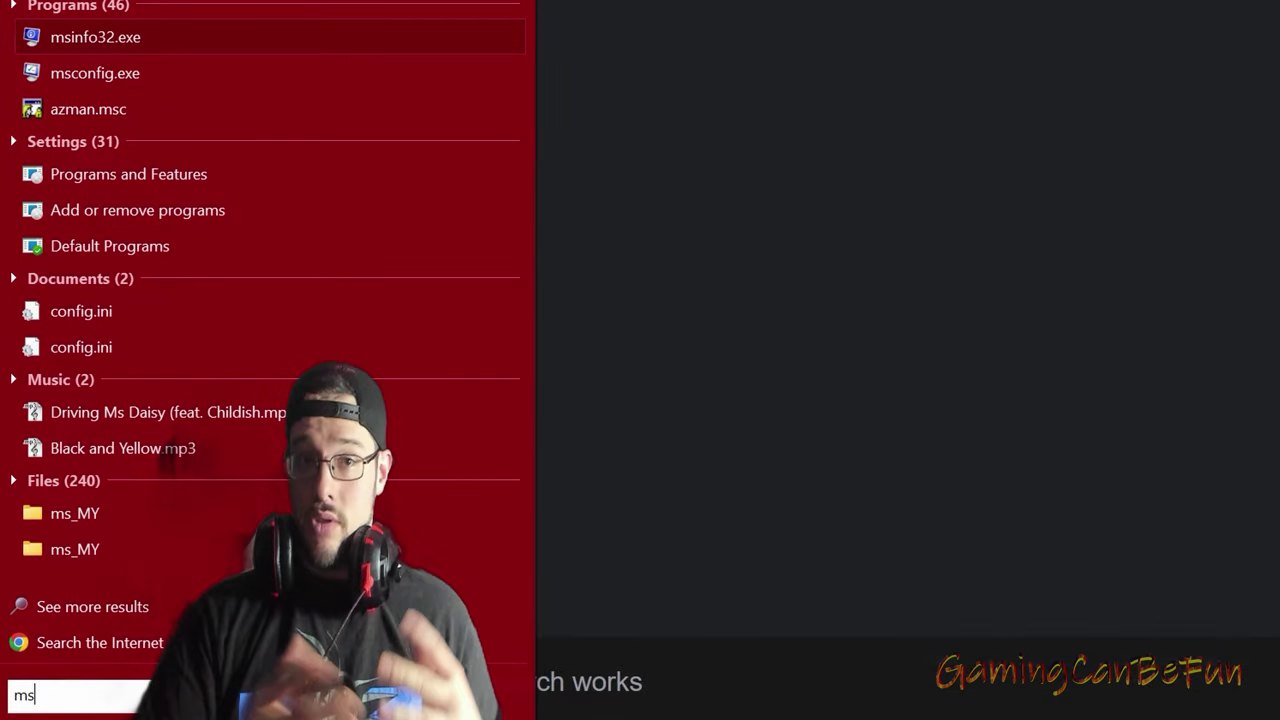
pyautogui.write('info')
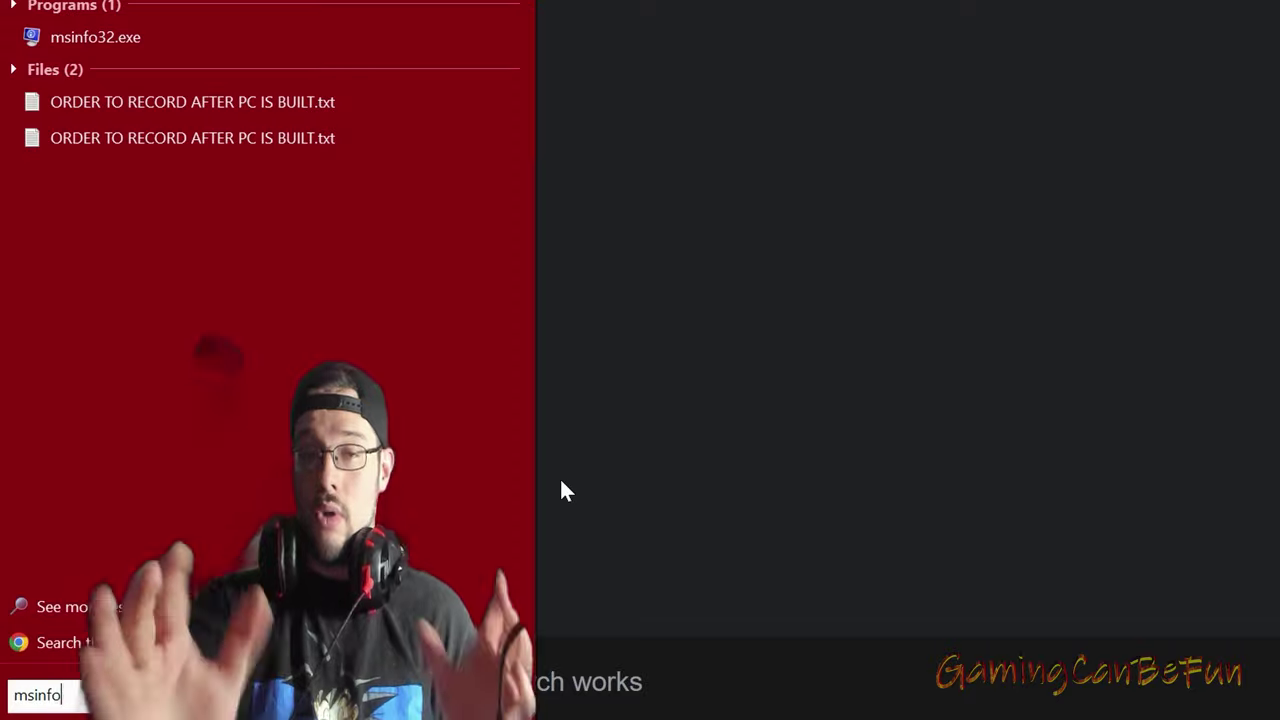
pyautogui.write('32')
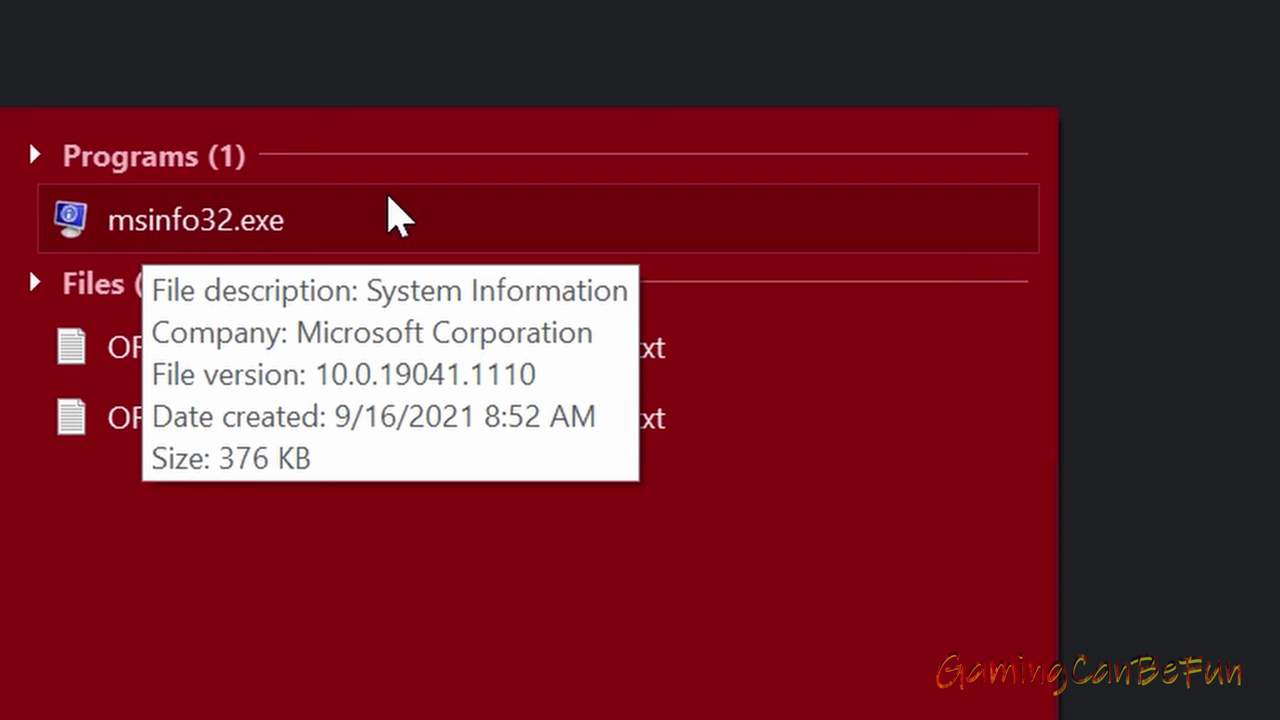
pyautogui.click(345, 230)
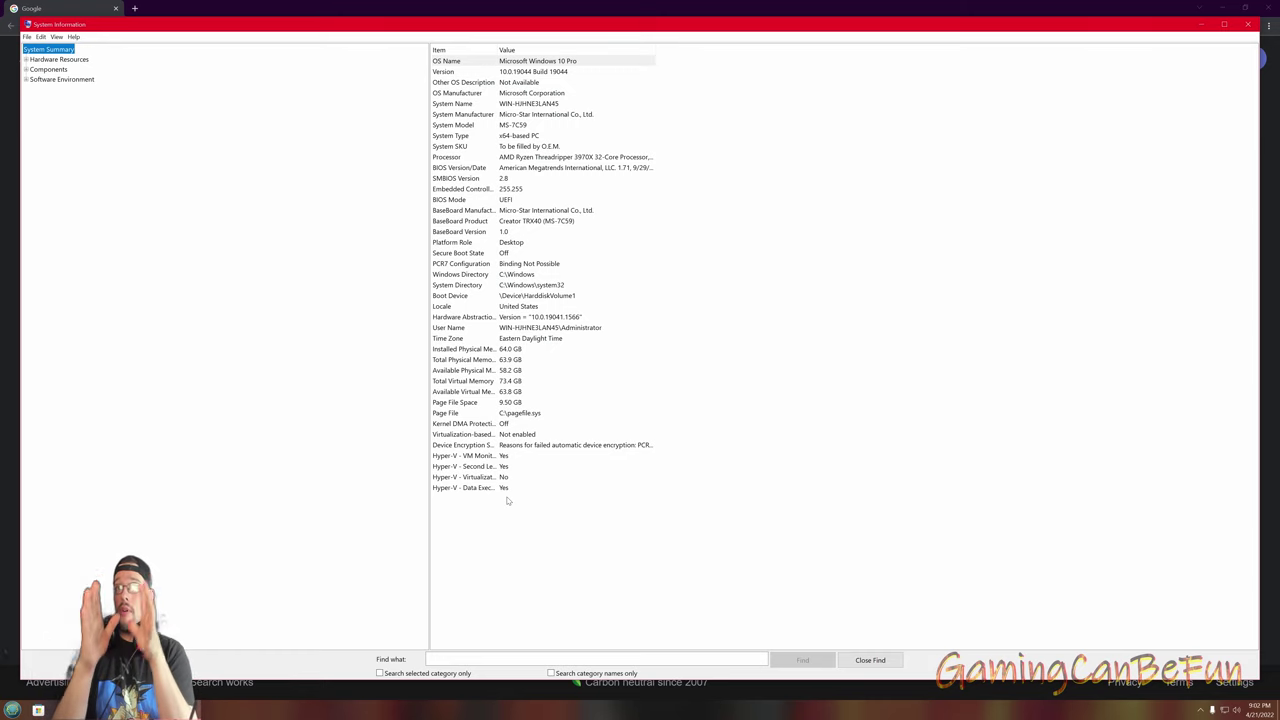
# Switch to Google Chrome, search for "ms-7c59 drivers" and open MSI's Creator TRX40 support page
pyautogui.press('super')
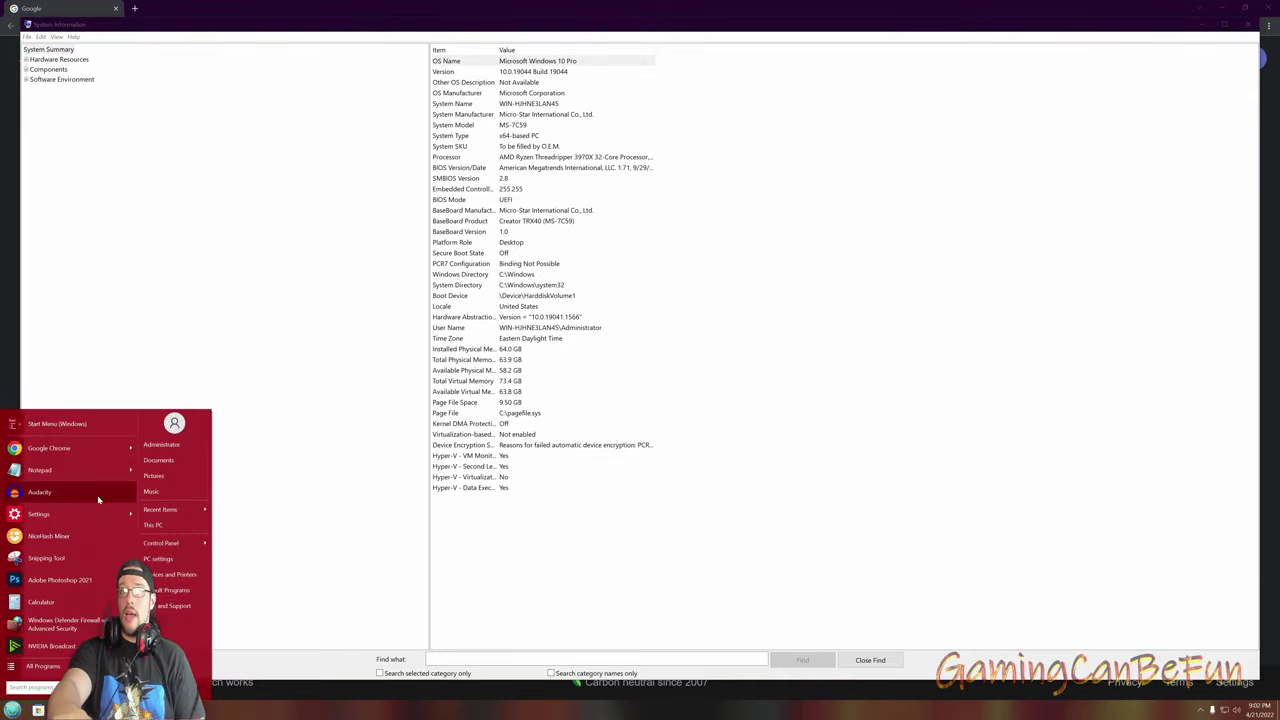
pyautogui.click(91, 445)
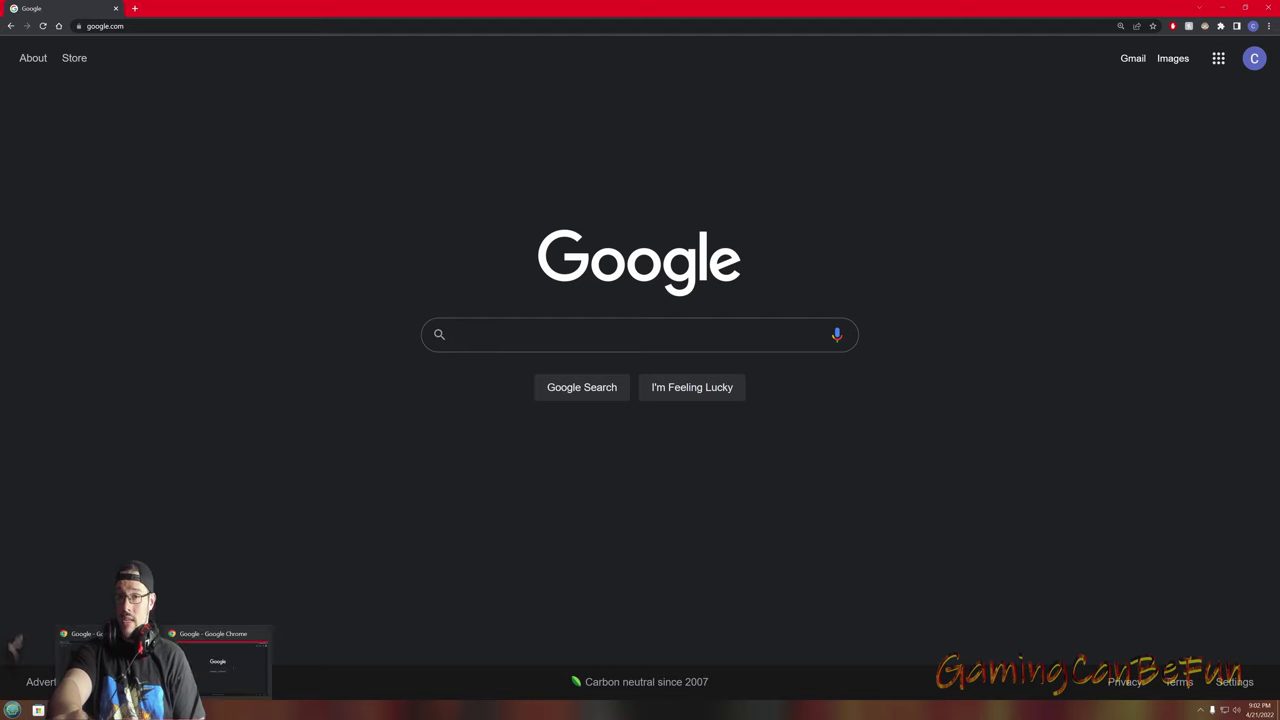
pyautogui.click(240, 660)
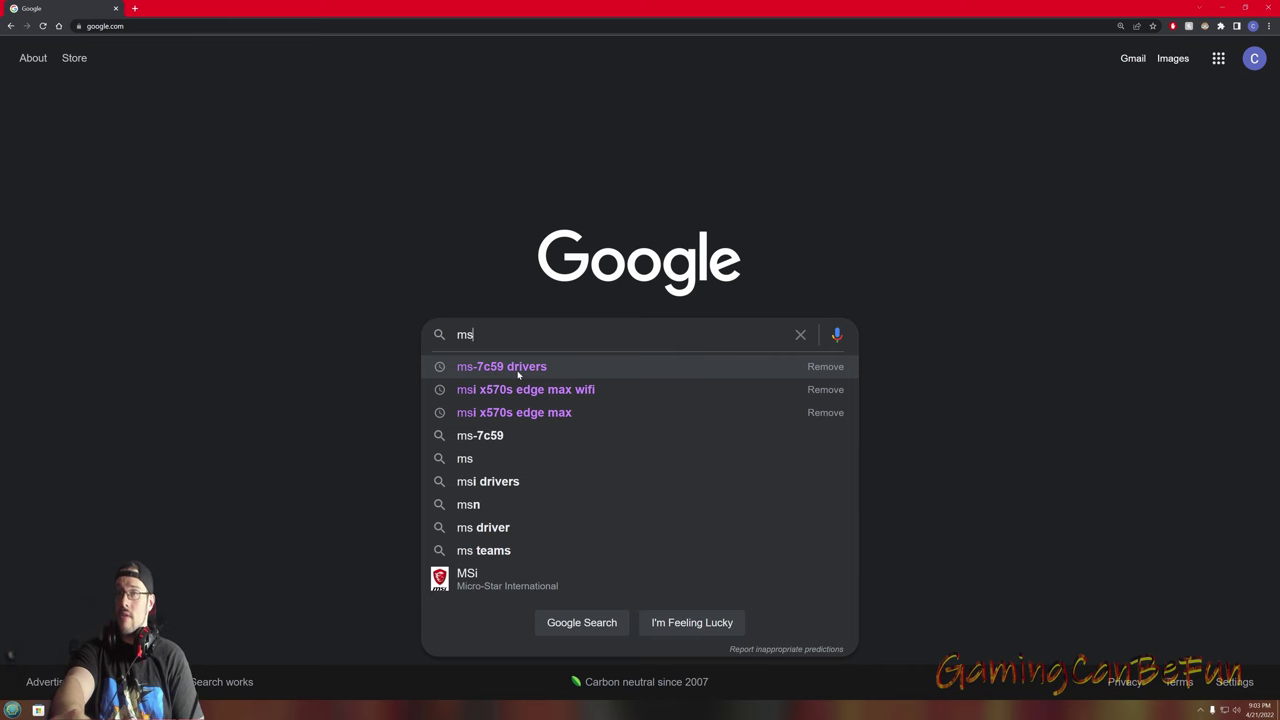
pyautogui.click(518, 375)
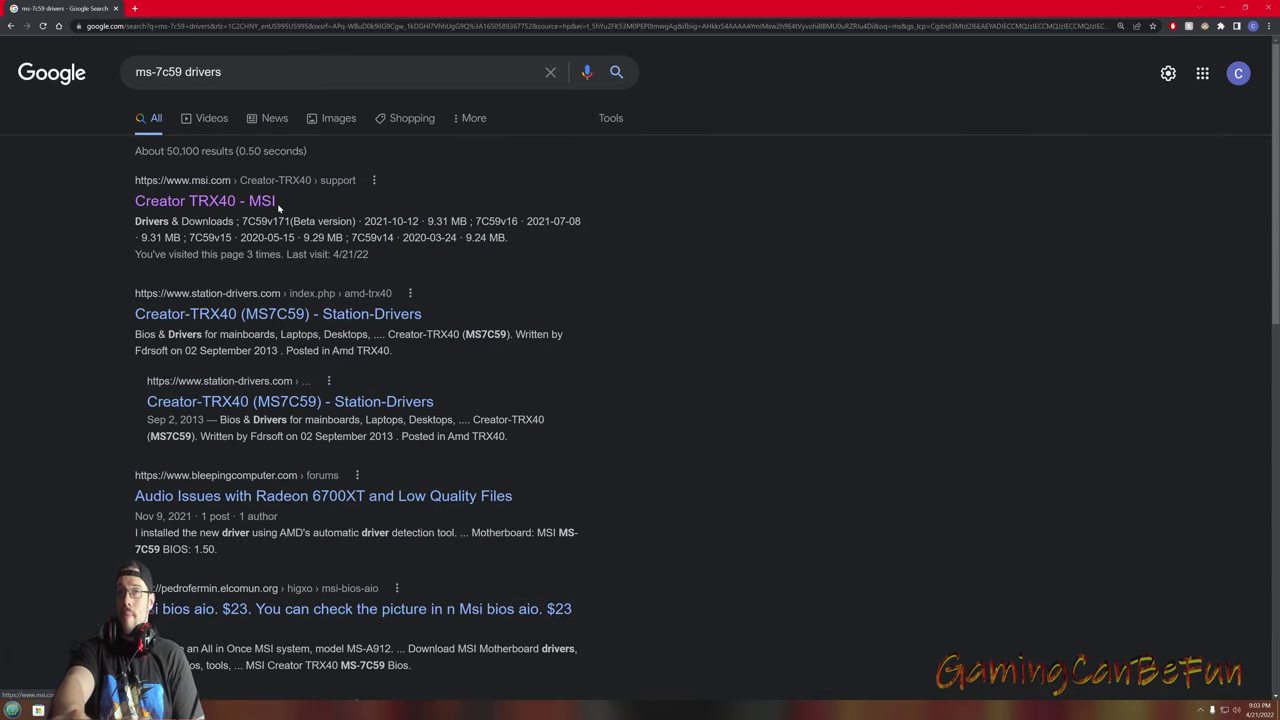
pyautogui.click(201, 202)
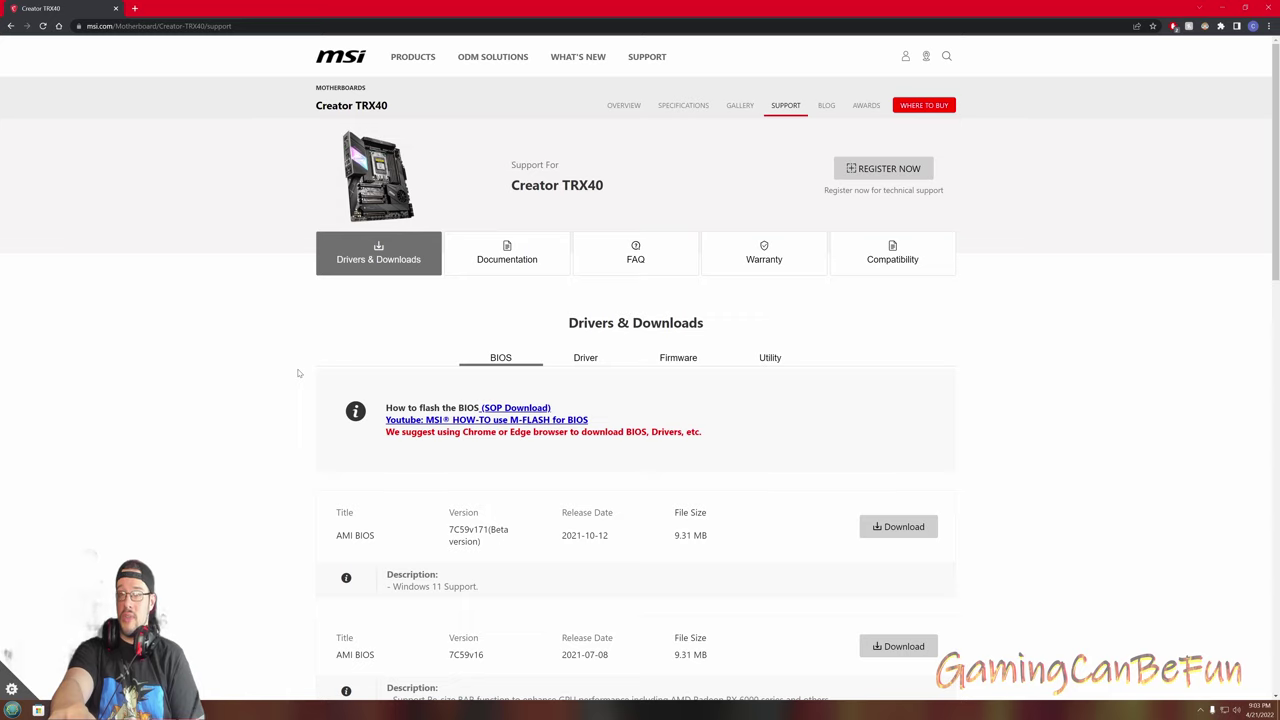
# Display the Win11 64 driver downloads on the Creator TRX40 support page
pyautogui.scroll(-1, 297, 373)
pyautogui.scroll(1, 297, 373)
pyautogui.click(584, 360)
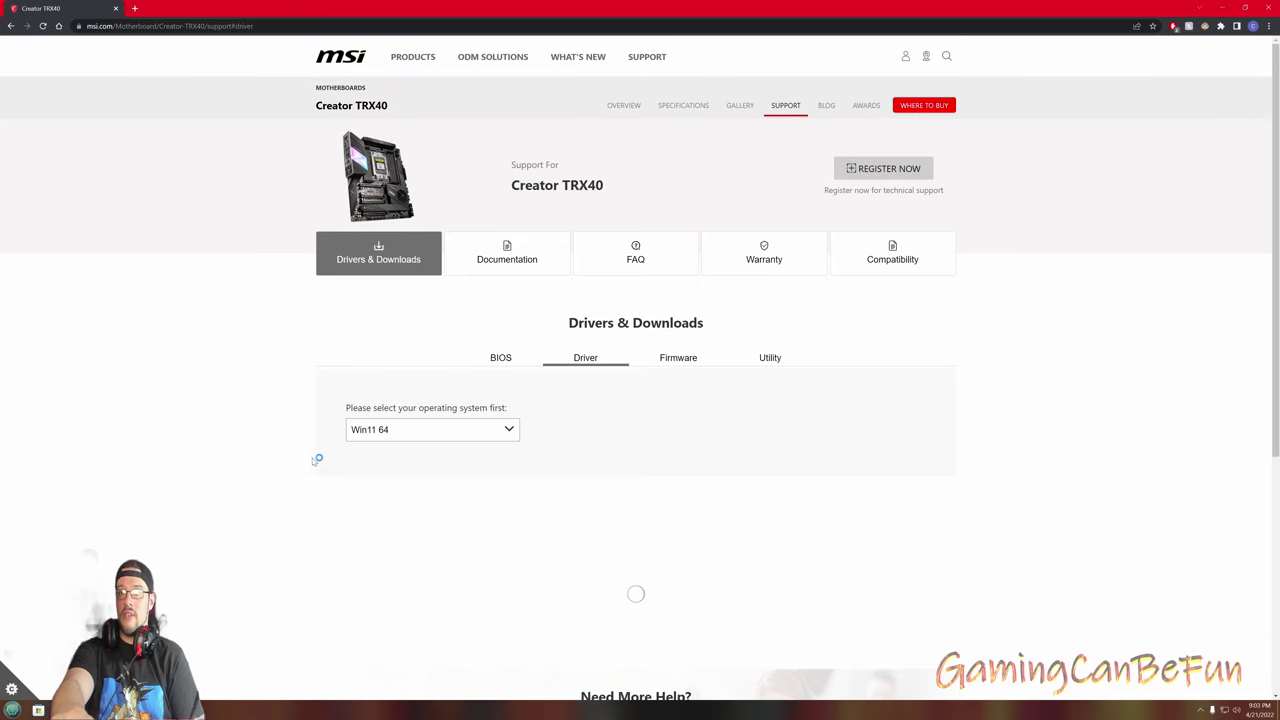
pyautogui.scroll(-1, 316, 460)
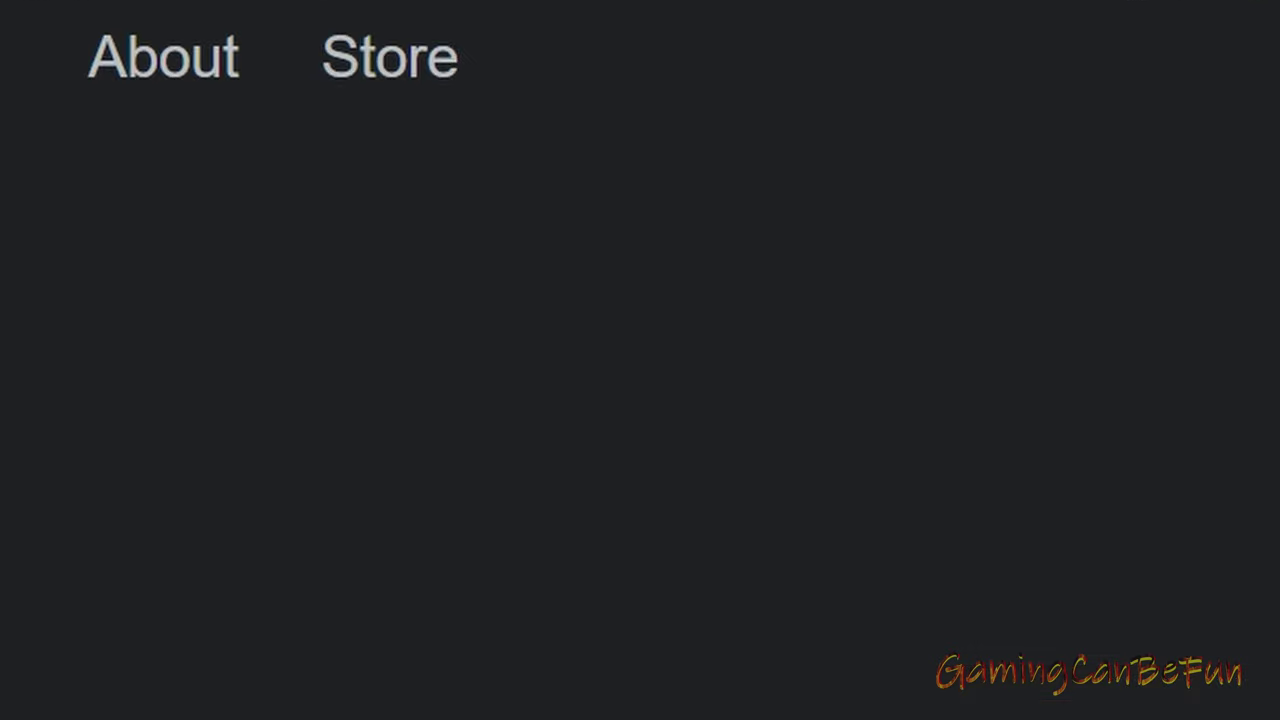
# Launch Ghost Toolbox from the desktop and choose option 14 to install the Google Chrome browser
pyautogui.press('super+Right')
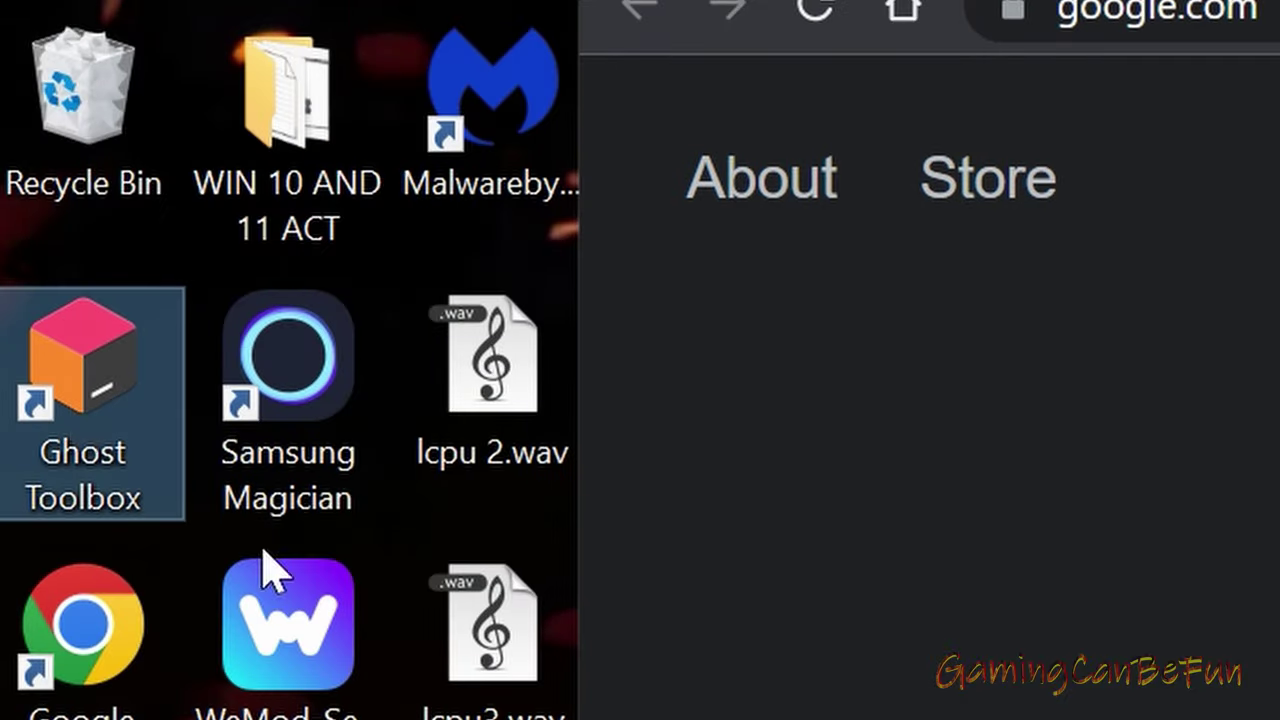
pyautogui.doubleClick(122, 428)
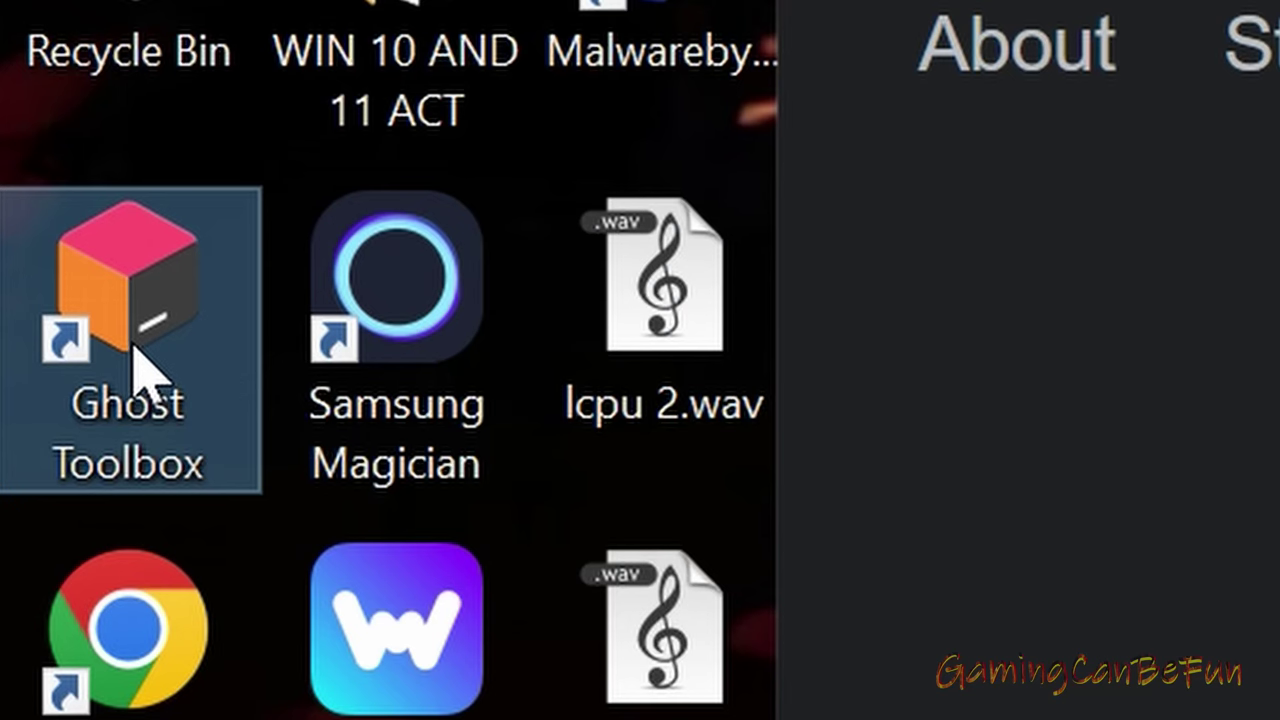
pyautogui.doubleClick(18, 122)
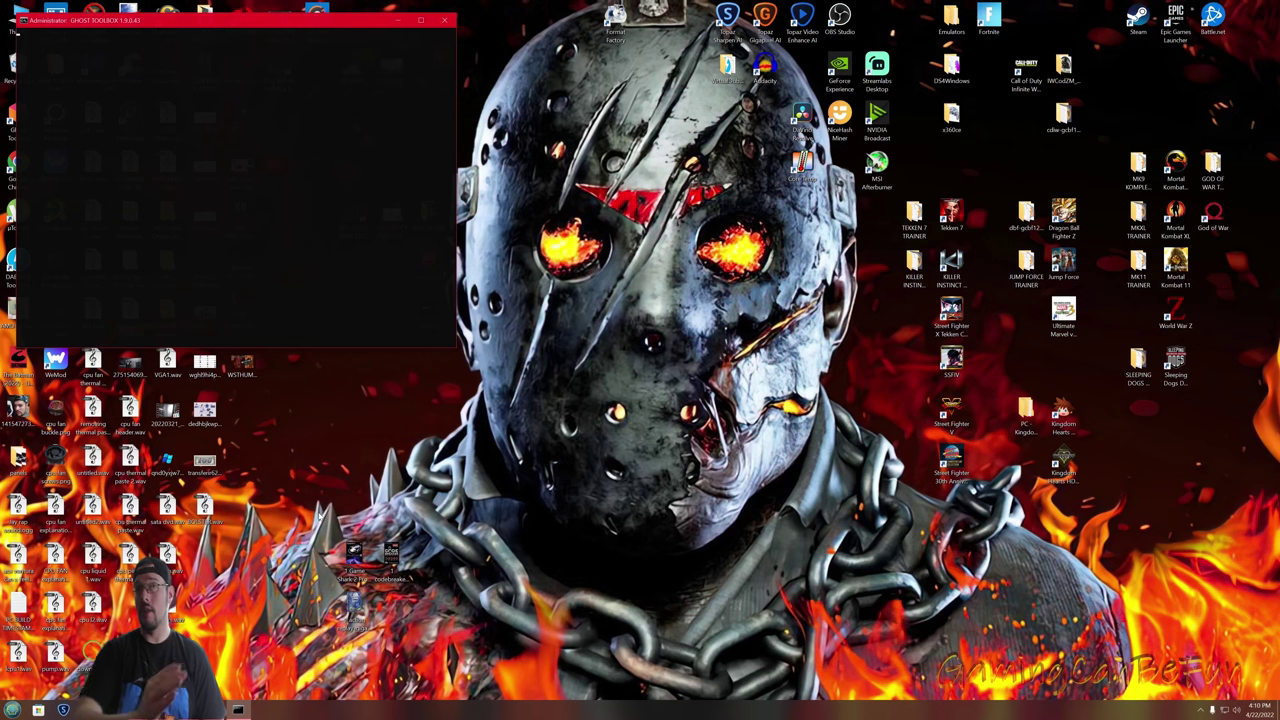
pyautogui.moveTo(234, 22); pyautogui.dragTo(606, 255)
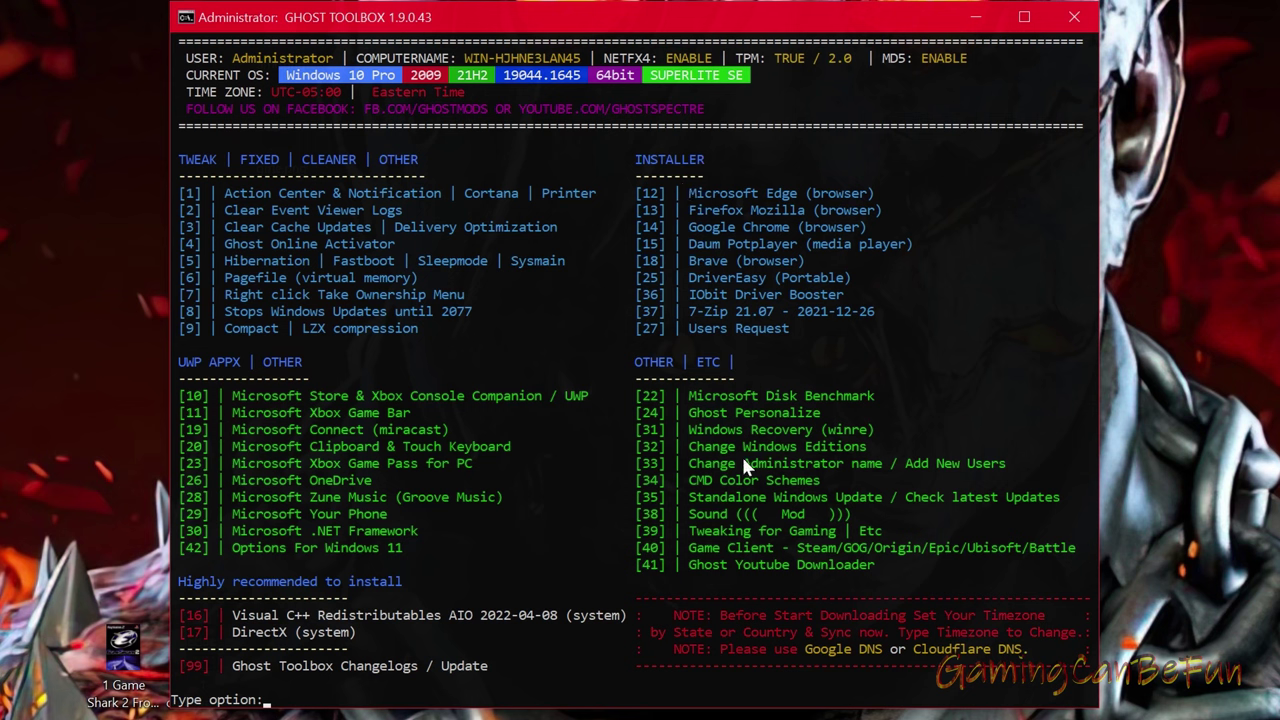
pyautogui.write('14')
pyautogui.press('Return')
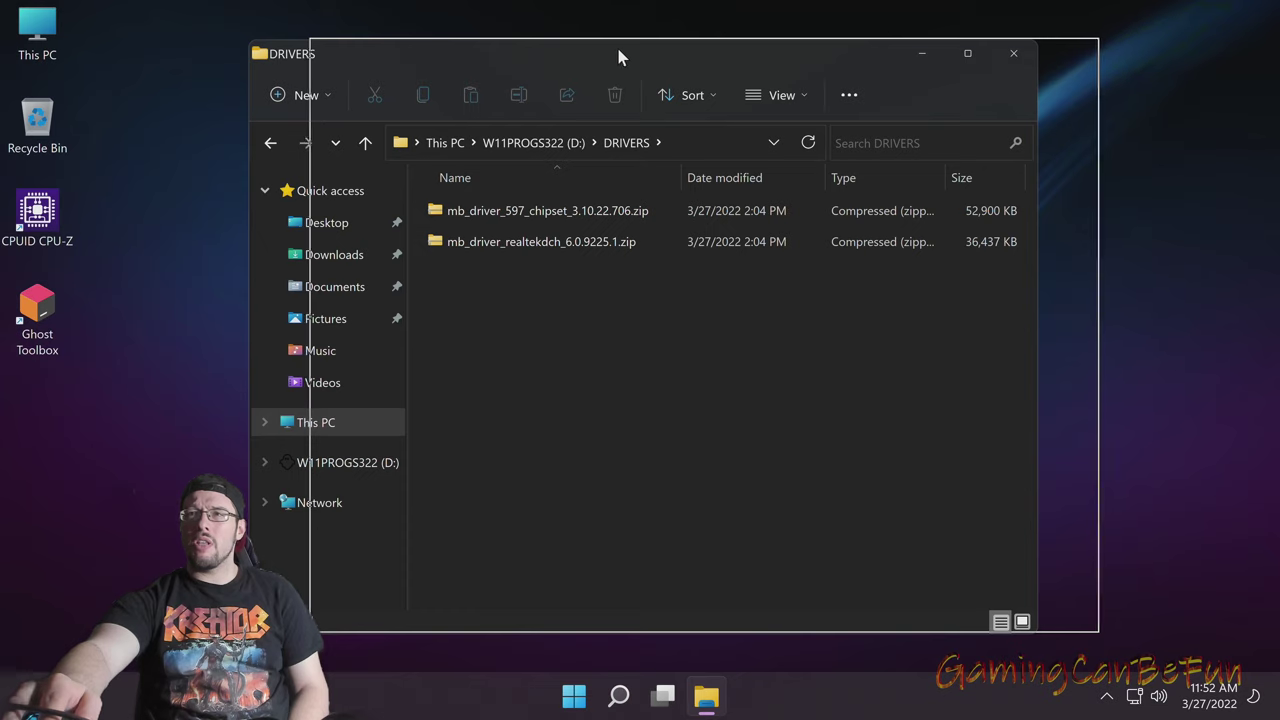
# Reposition the DRIVERS folder window and select the mb_driver_realtekdch_6.0.9225.1.zip archive
pyautogui.moveTo(616, 44); pyautogui.dragTo(648, 35)
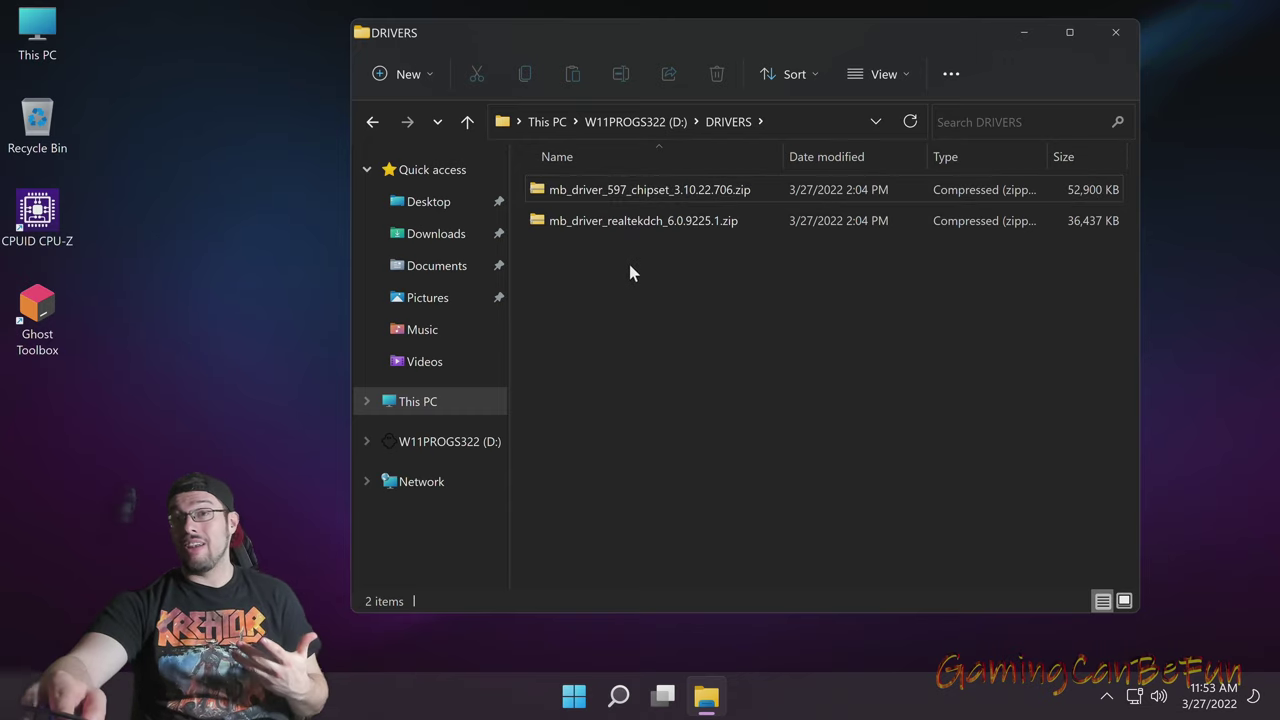
pyautogui.click(621, 221)
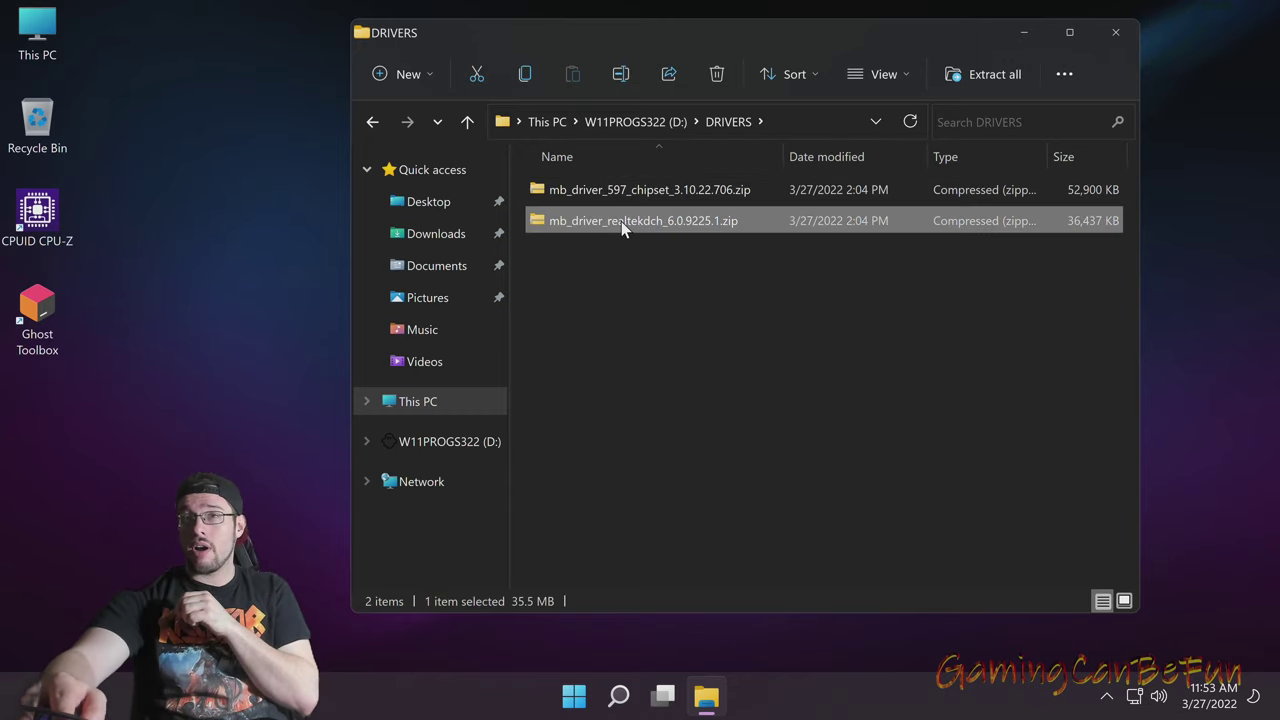
pyautogui.click(610, 192)
pyautogui.click(655, 398)
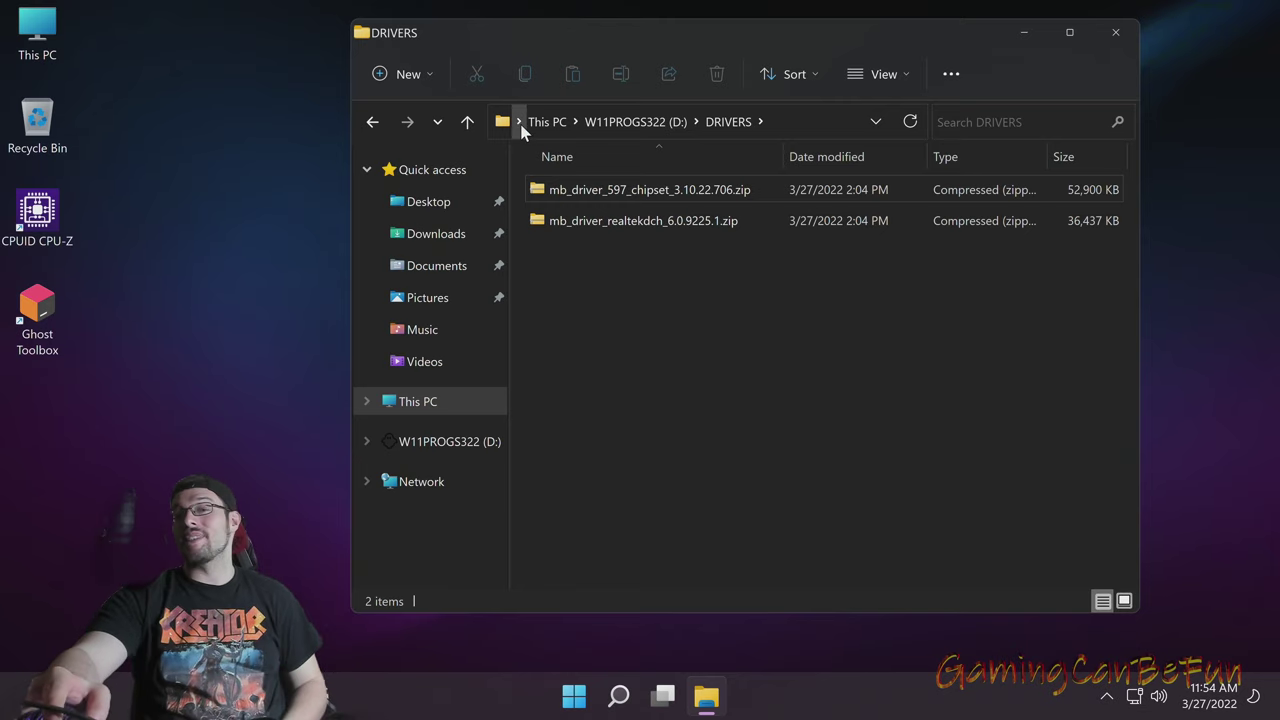
pyautogui.click(600, 185)
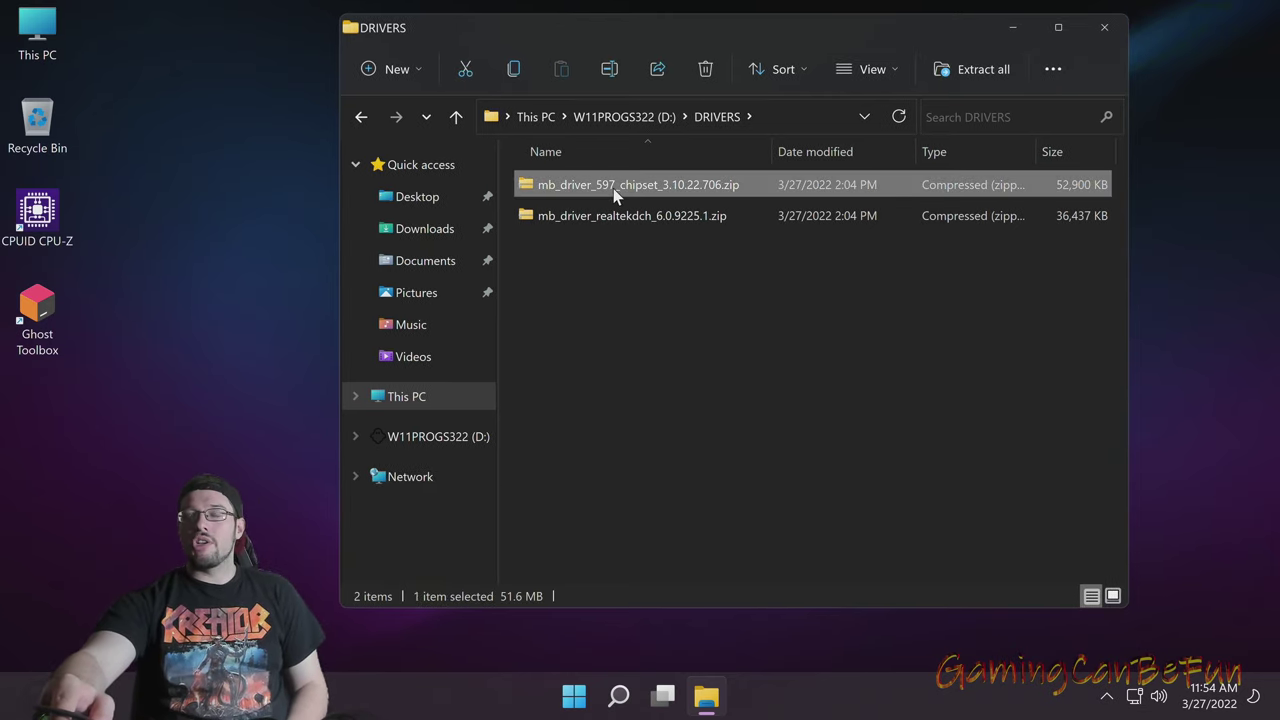
pyautogui.click(632, 294)
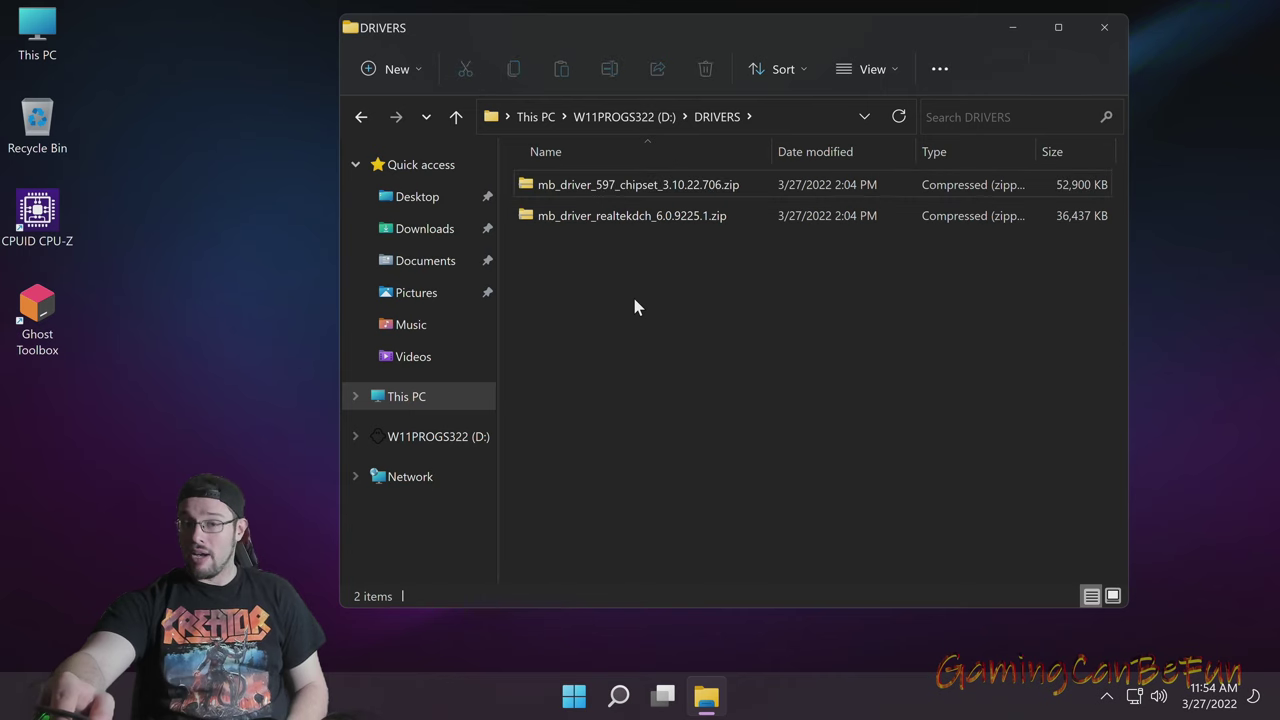
pyautogui.click(590, 188)
pyautogui.rightClick(590, 188)
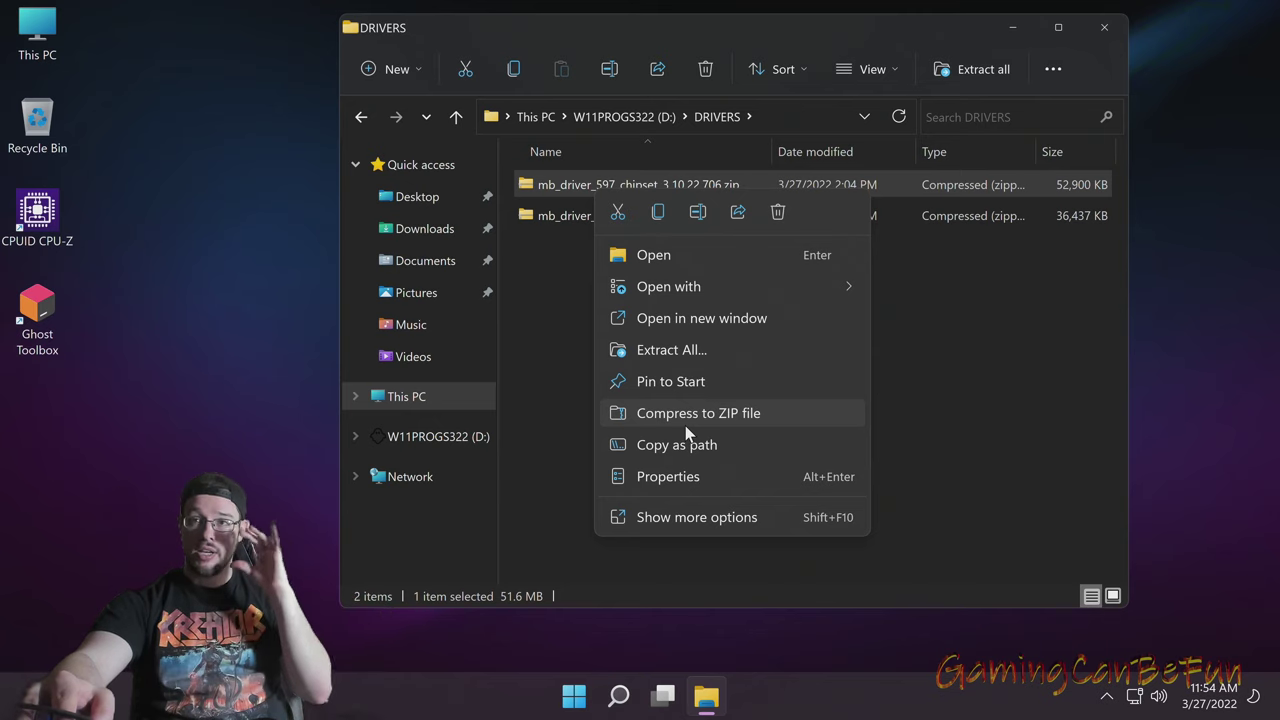
pyautogui.click(561, 270)
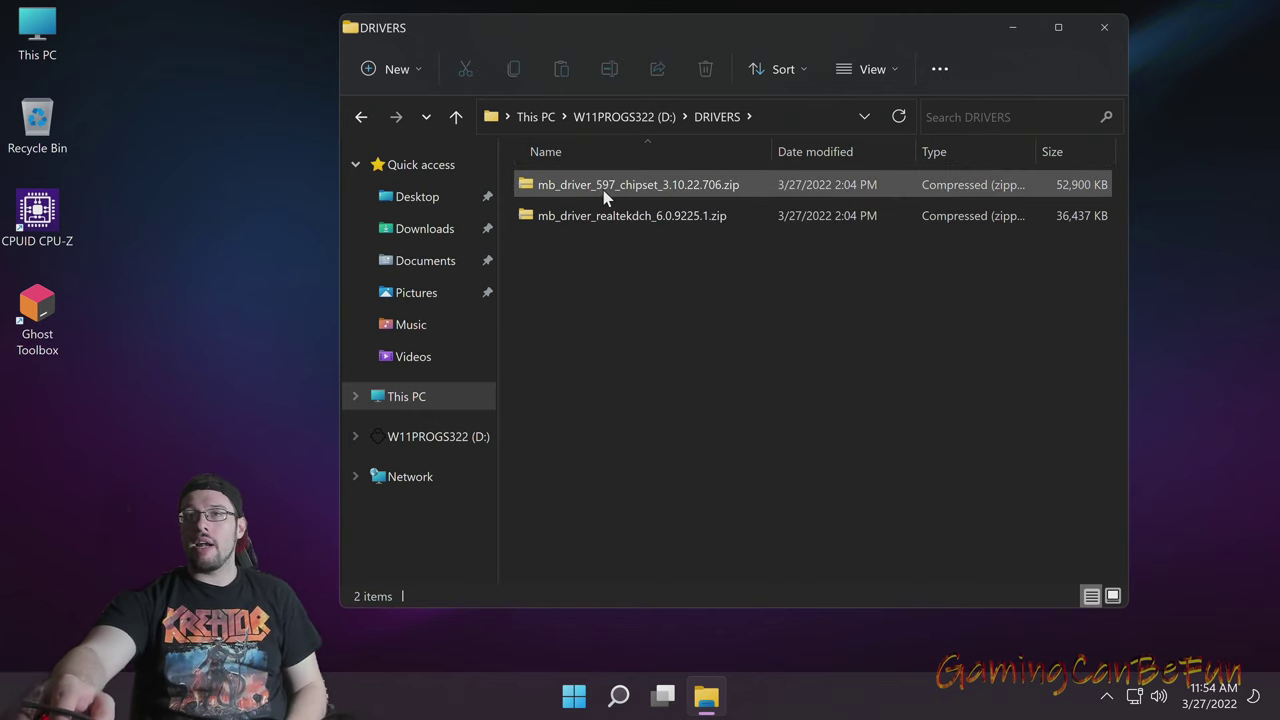
pyautogui.rightClick(598, 192)
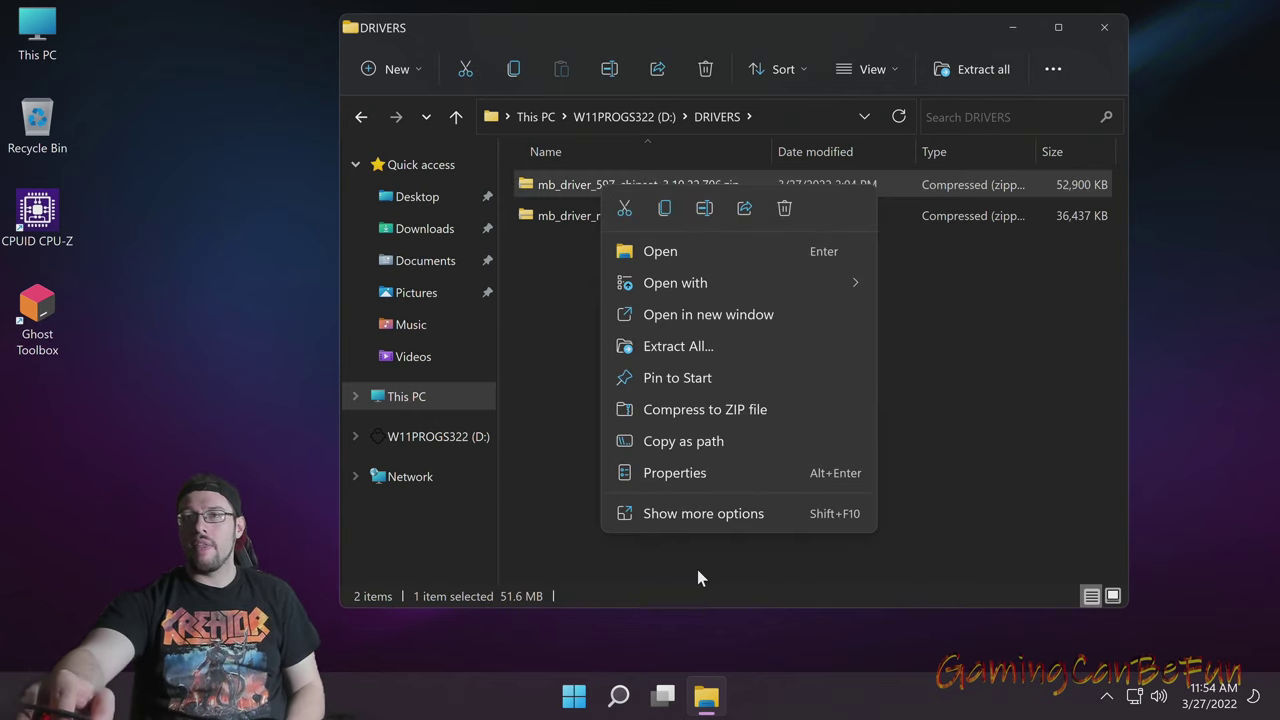
pyautogui.click(703, 515)
pyautogui.moveTo(727, 279)
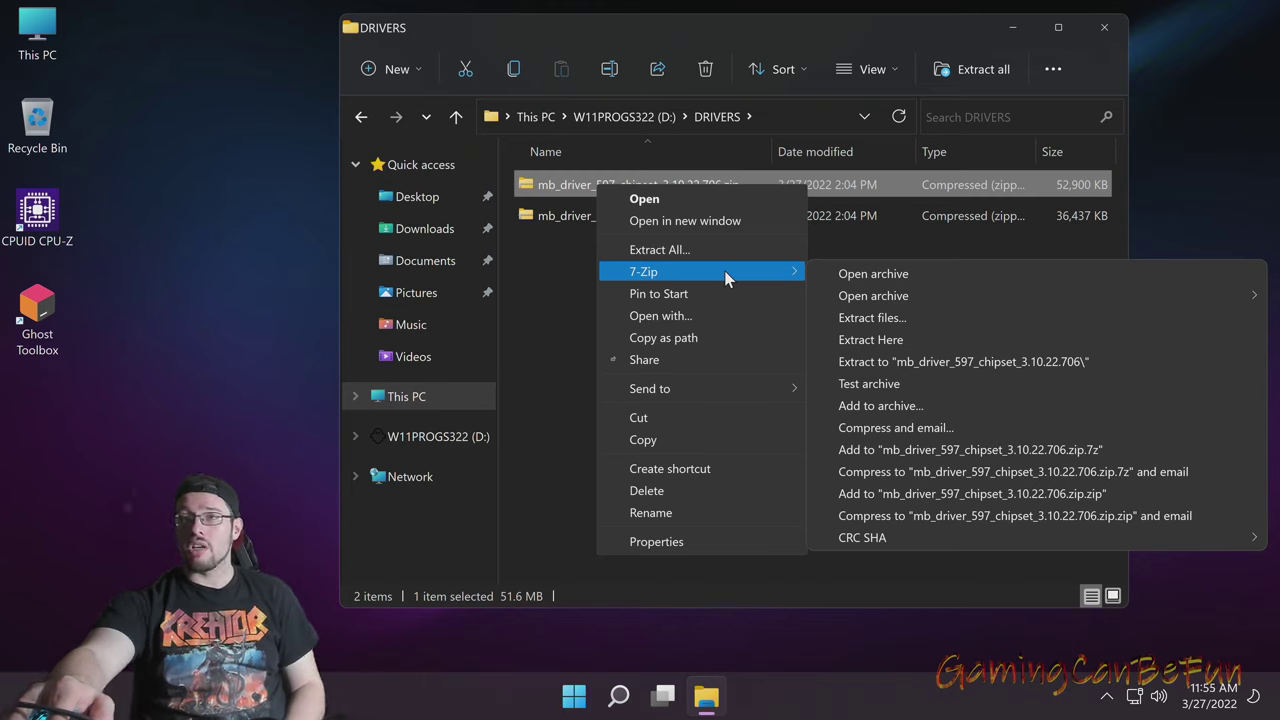
pyautogui.click(567, 276)
# Try to extract mb_driver_597_chipset_3.10.22.706.zip with 7-Zip into its own folder within D:\DRIVERS
pyautogui.click(610, 187)
pyautogui.rightClick(610, 187)
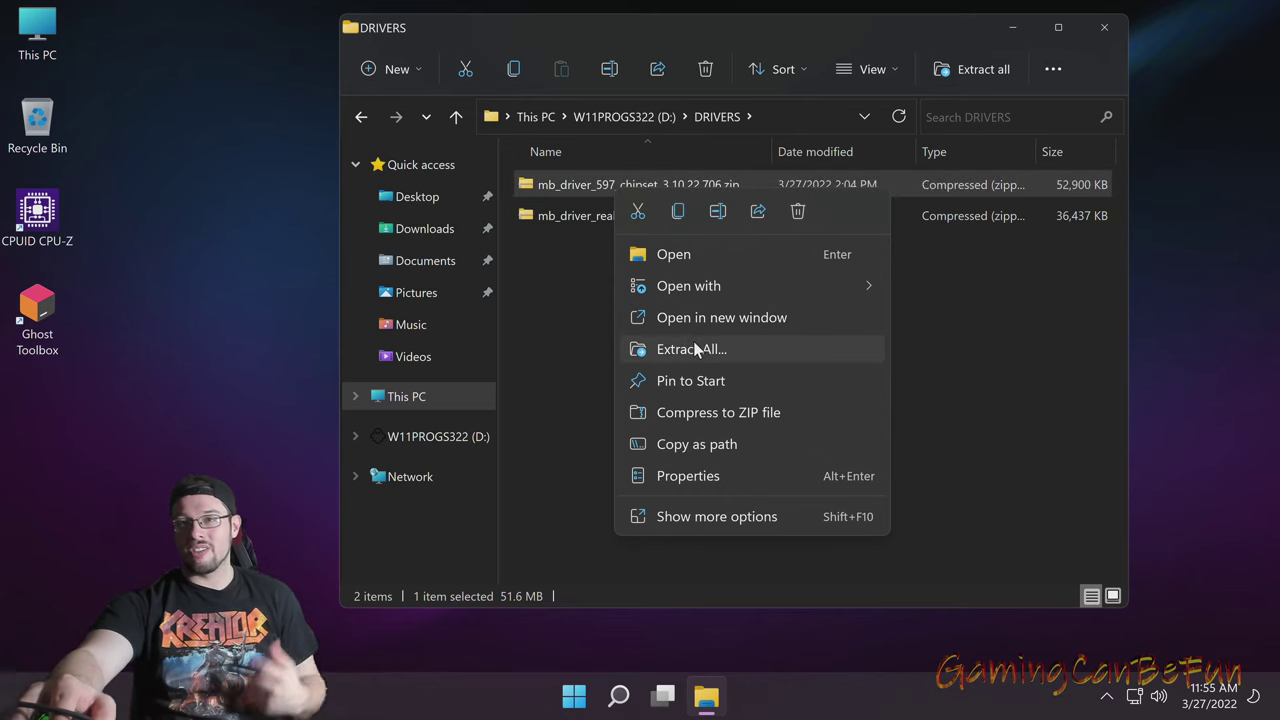
pyautogui.click(718, 516)
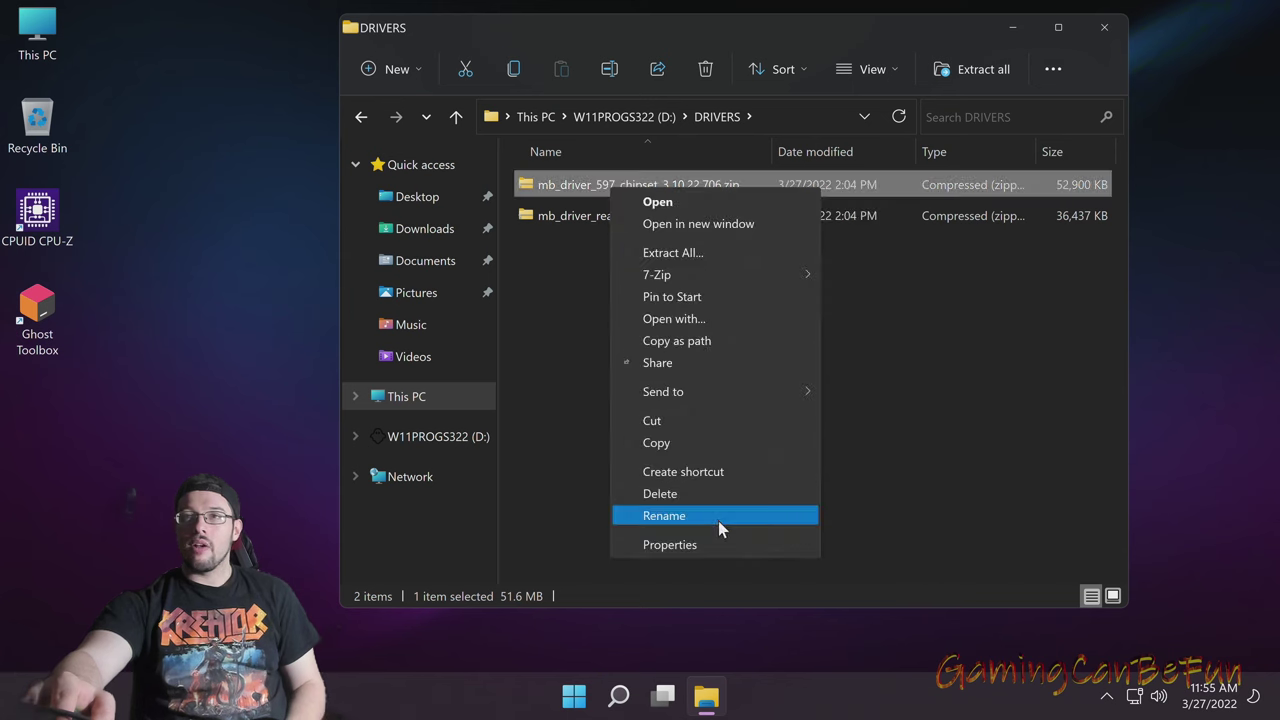
pyautogui.moveTo(673, 276)
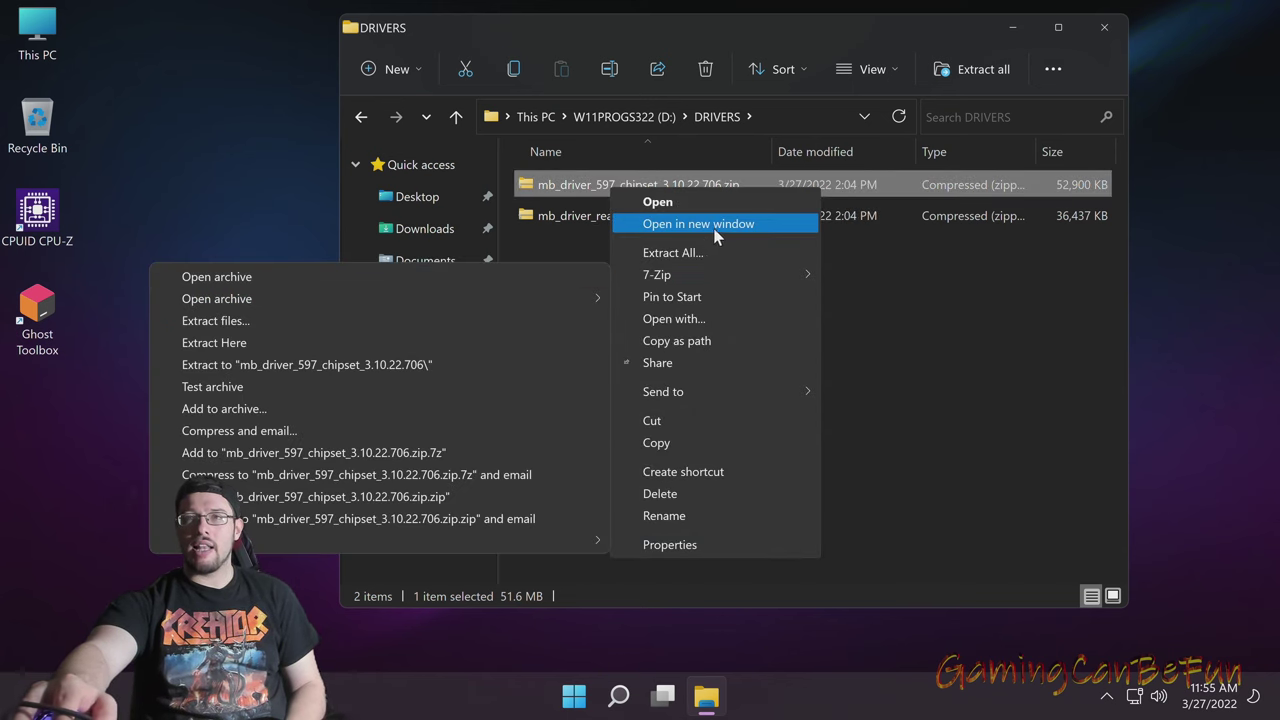
pyautogui.click(420, 317)
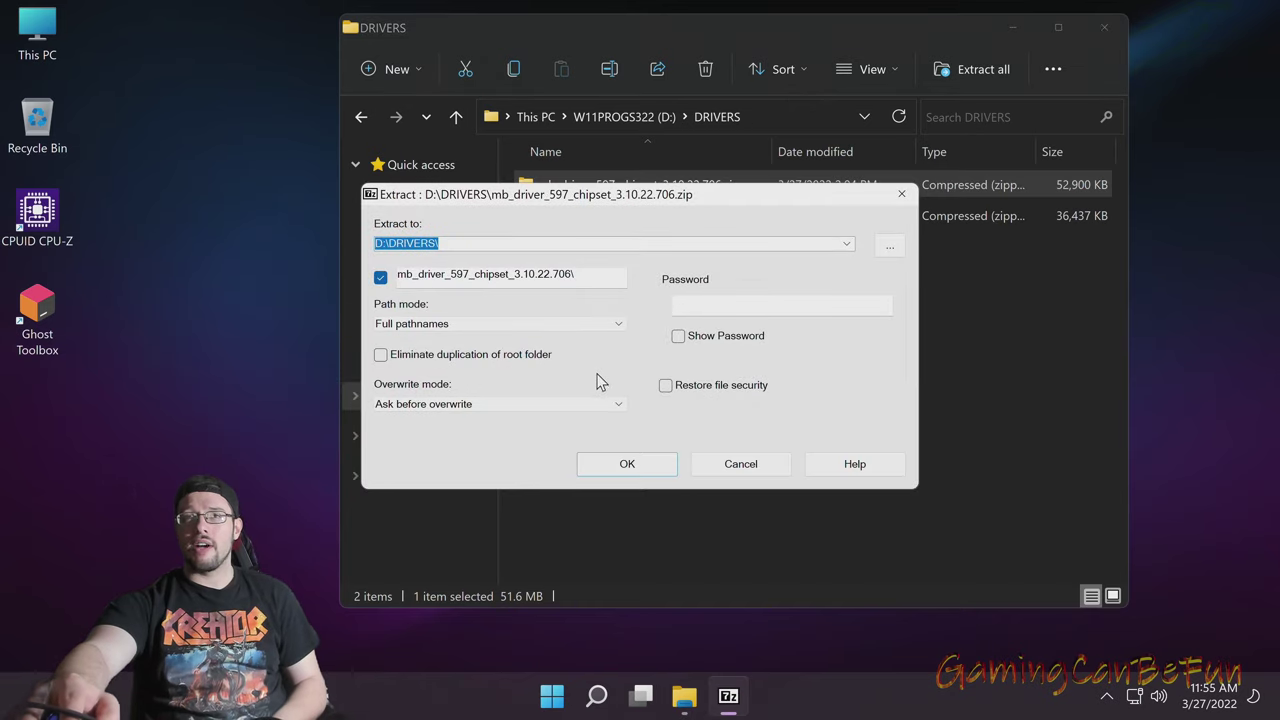
pyautogui.click(639, 458)
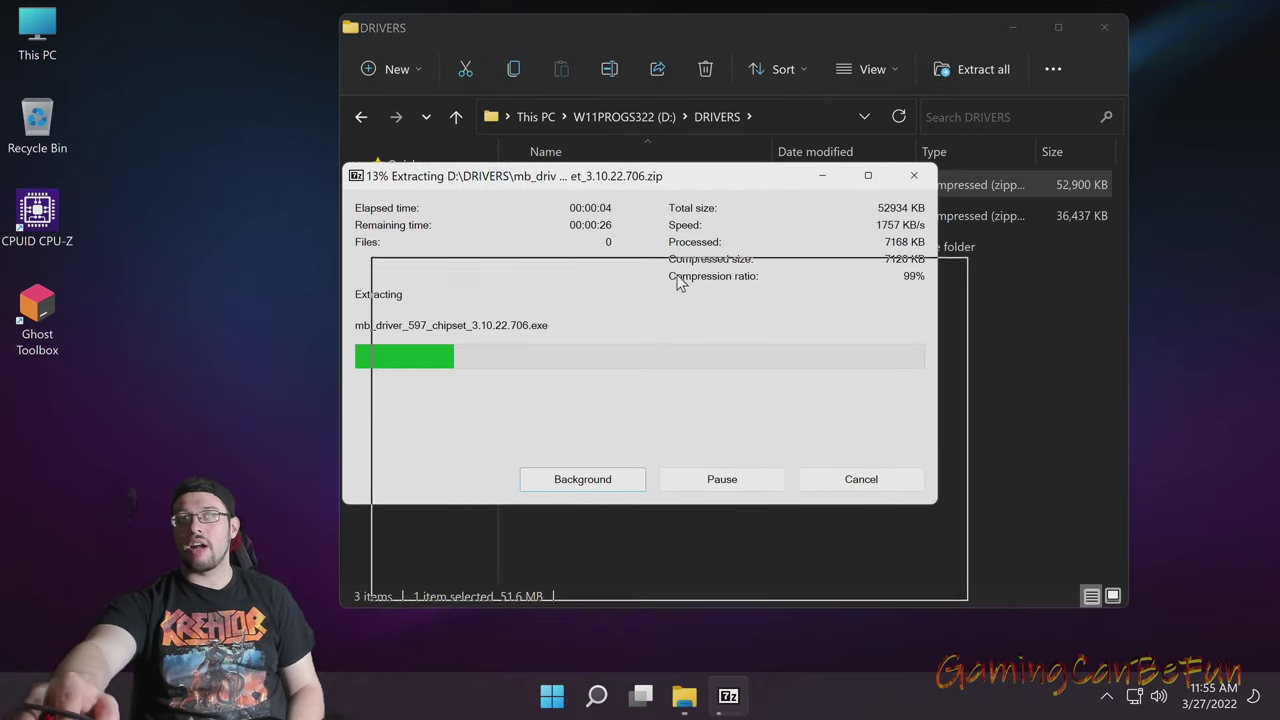
pyautogui.moveTo(683, 318); pyautogui.dragTo(683, 318)
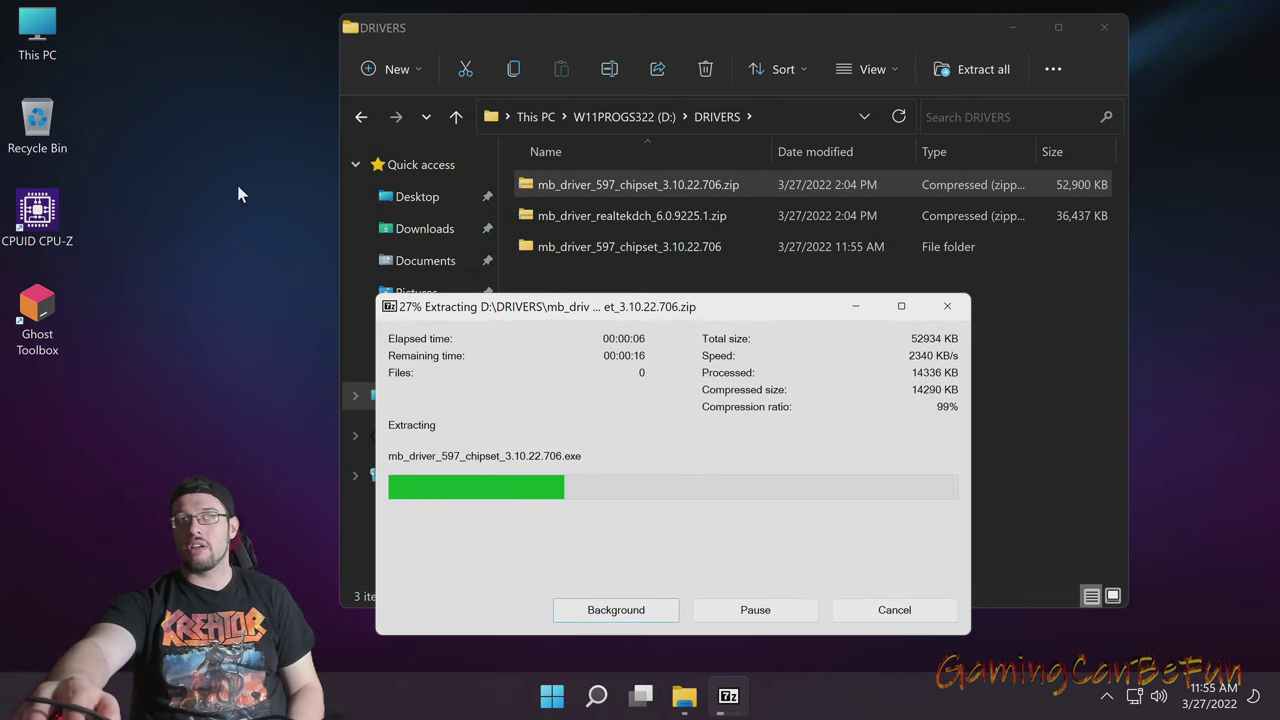
pyautogui.click(895, 610)
pyautogui.click(557, 408)
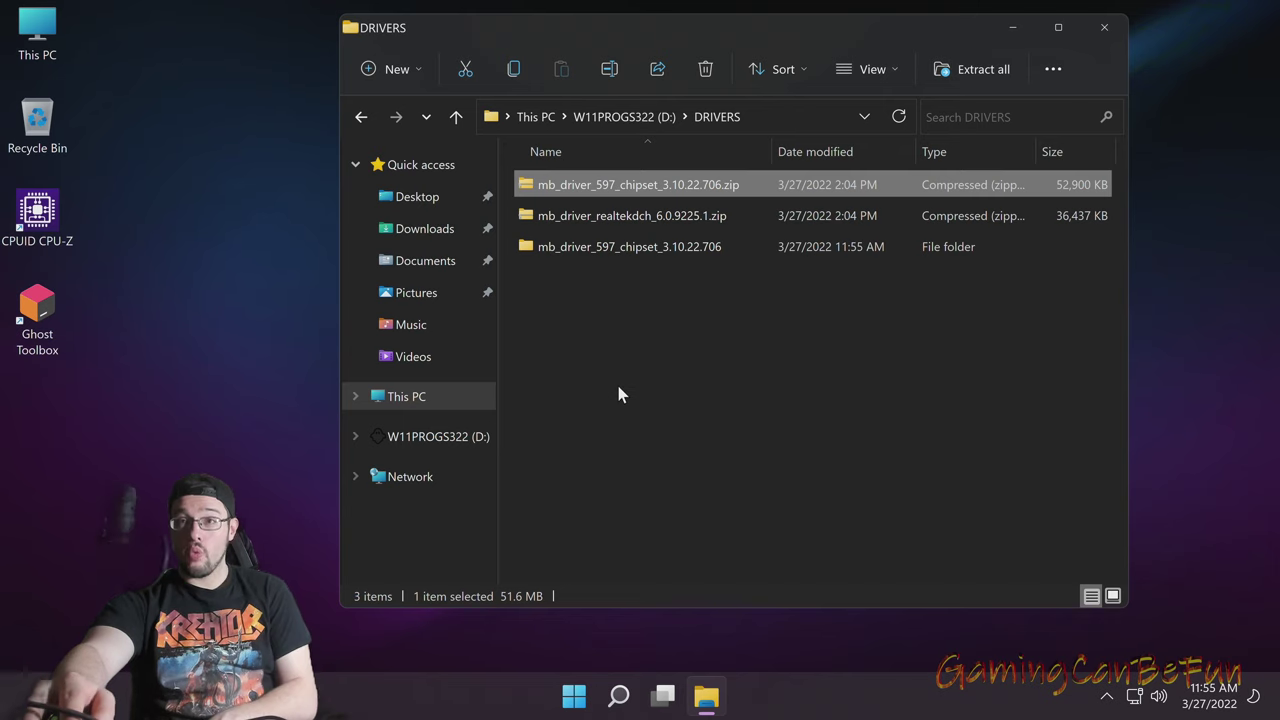
# Permanently delete the partly extracted mb_driver_597_chipset_3.10.22.706 folder from D:\DRIVERS
pyautogui.click(597, 293)
pyautogui.click(600, 253)
pyautogui.hotkey('shift', 'Delete')
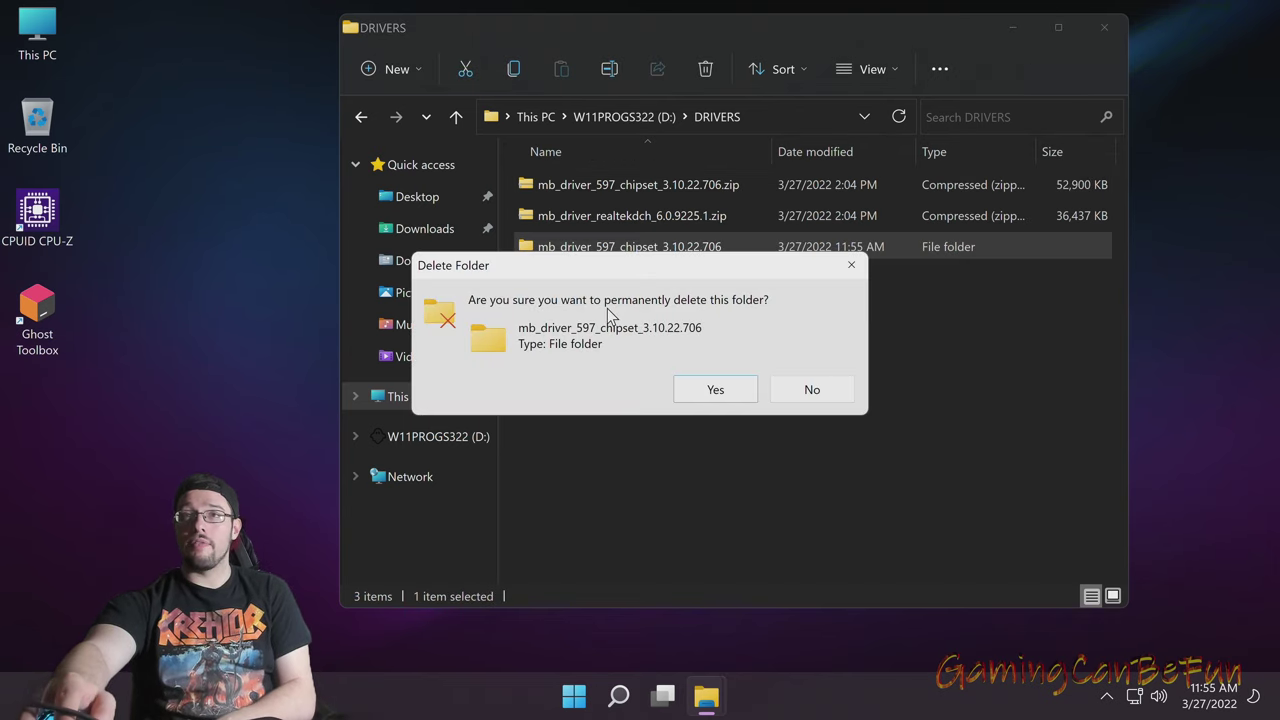
pyautogui.press('Return')
# Copy both driver zip files from D:\DRIVERS to the desktop and show the desktop
pyautogui.keyDown('shift'); pyautogui.click(631, 187); pyautogui.keyUp('shift')
pyautogui.moveTo(631, 187); pyautogui.dragTo(232, 212)
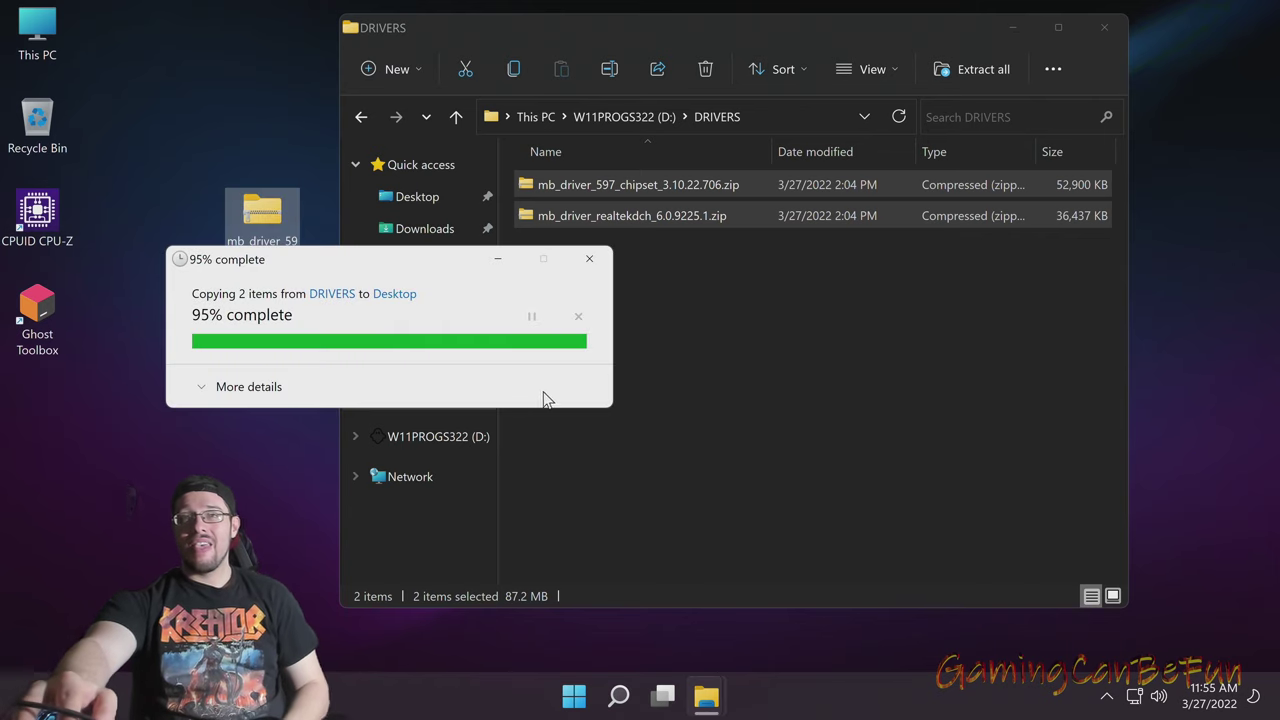
pyautogui.press('super+d')
# Extract the desktop copy of the chipset driver zip with 7-Zip into its own folder and place that folder beside the archive
pyautogui.rightClick(269, 227)
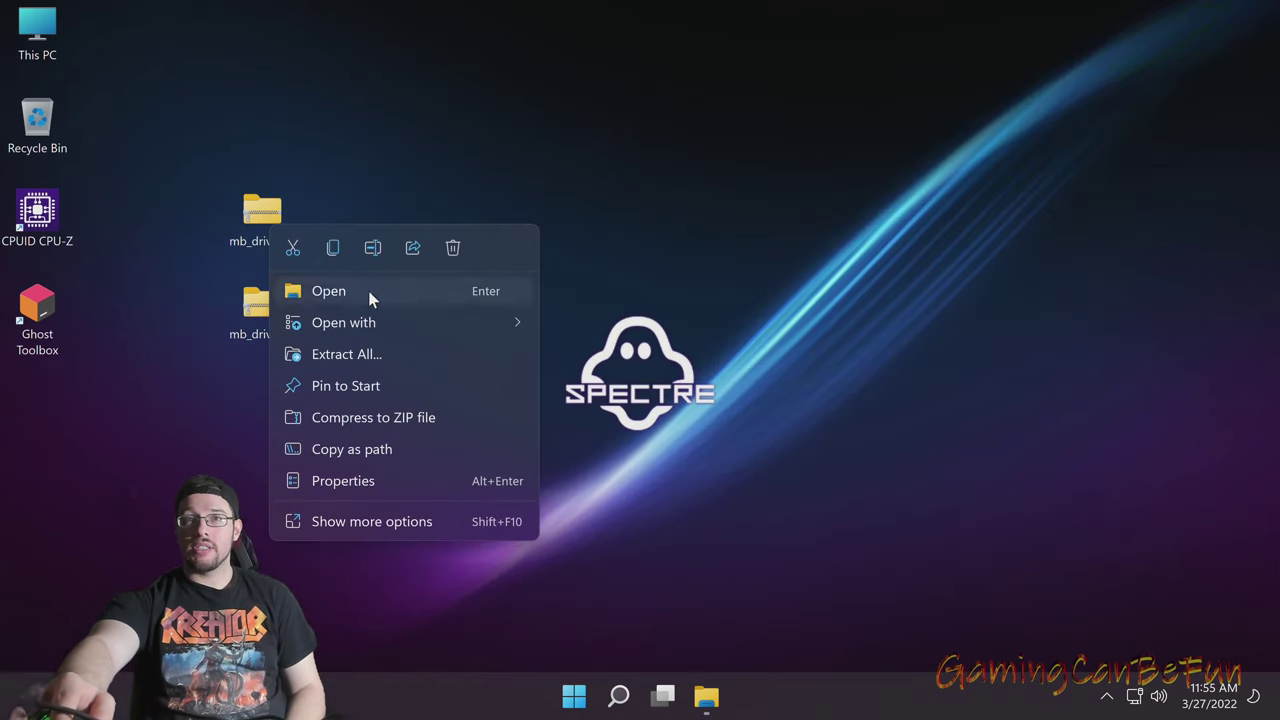
pyautogui.click(464, 521)
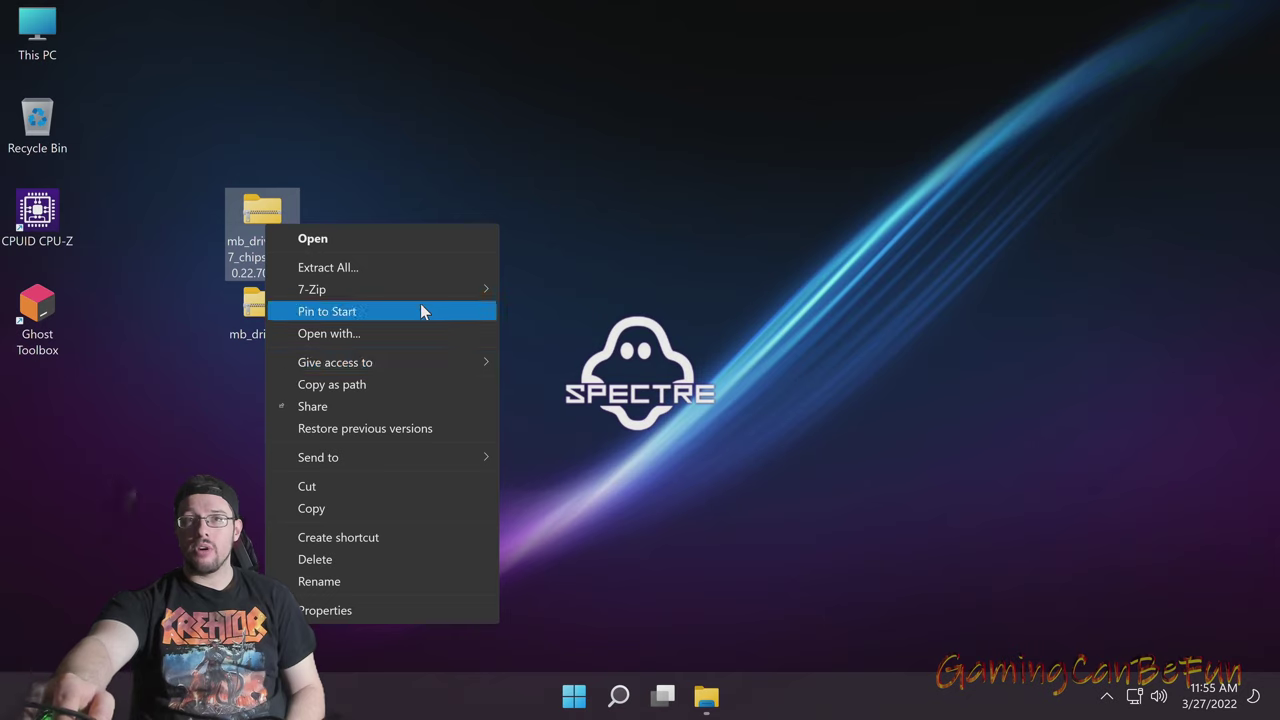
pyautogui.moveTo(434, 300)
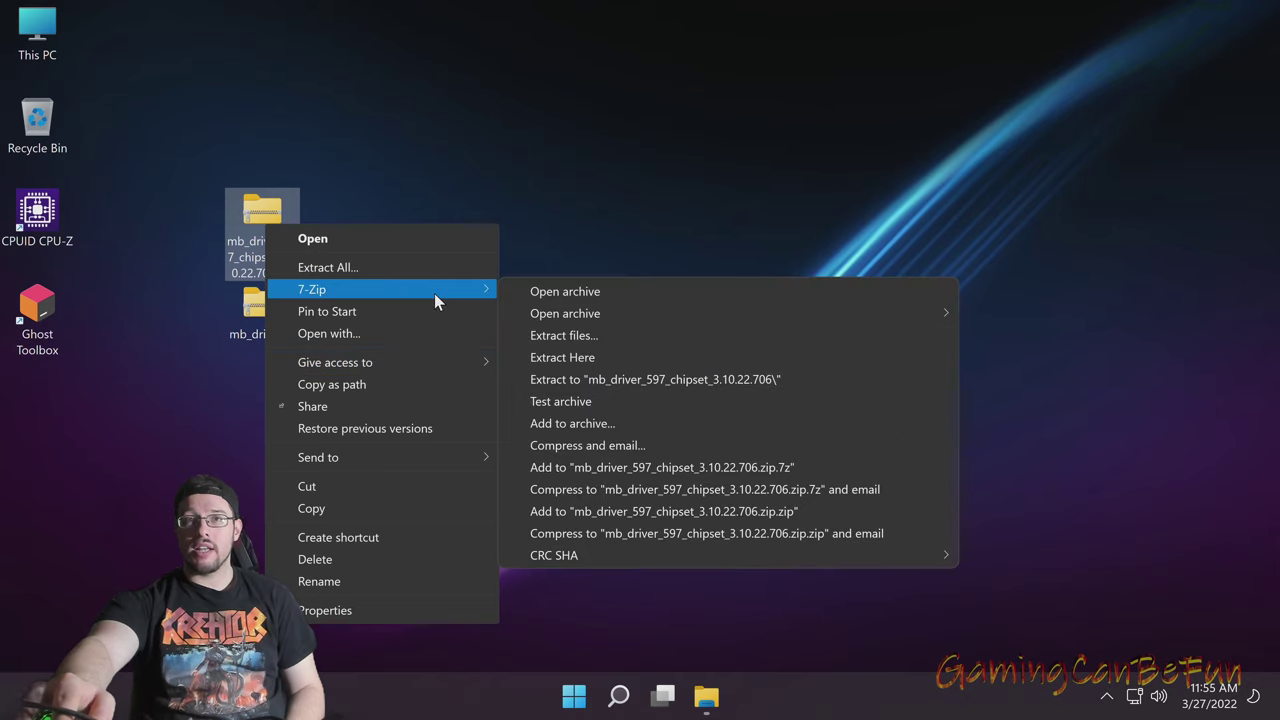
pyautogui.click(563, 336)
pyautogui.press('Return')
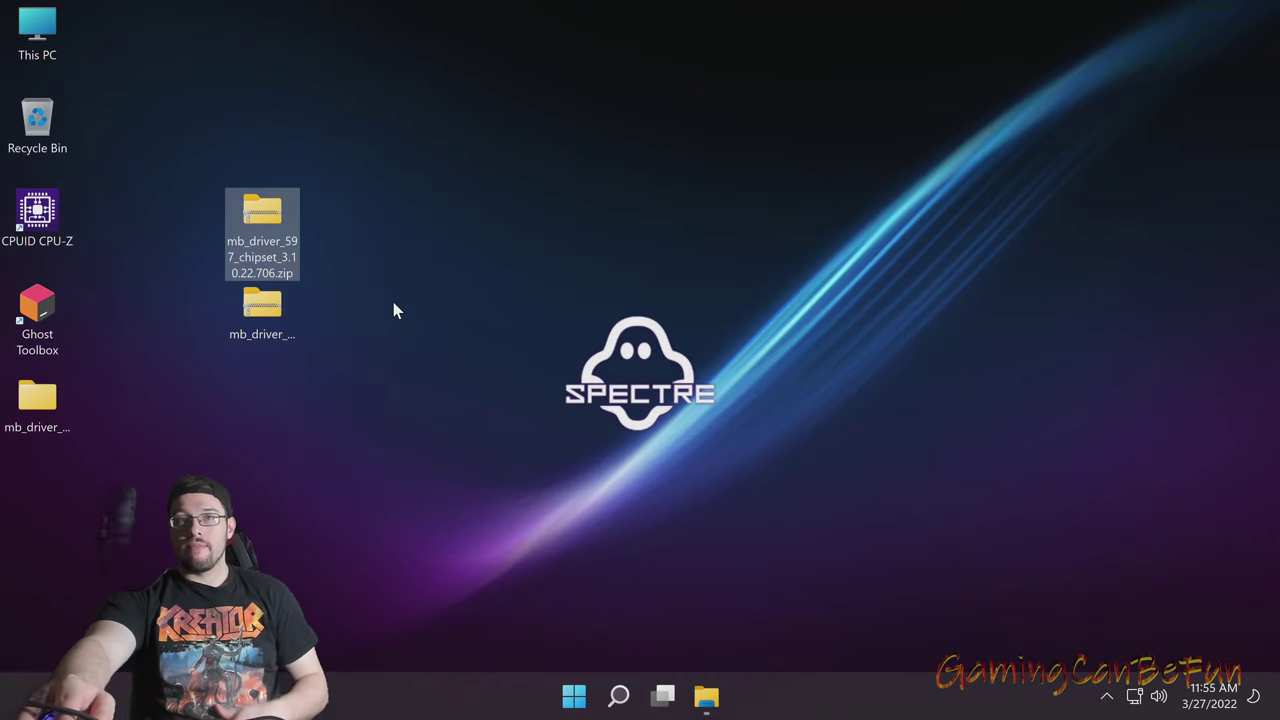
pyautogui.moveTo(40, 400); pyautogui.dragTo(374, 229)
# Extract mb_driver_realtekdch_6.0.9225.1.zip with 7-Zip into its own folder on the desktop
pyautogui.rightClick(288, 308)
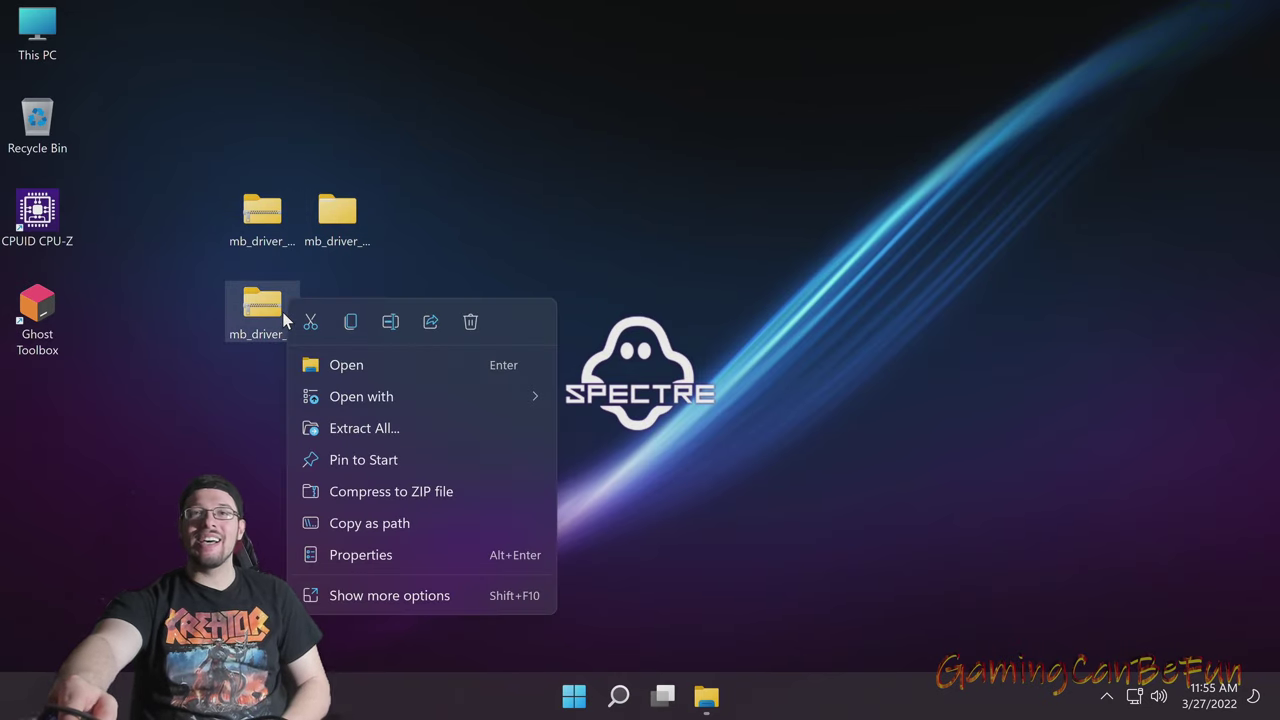
pyautogui.click(432, 600)
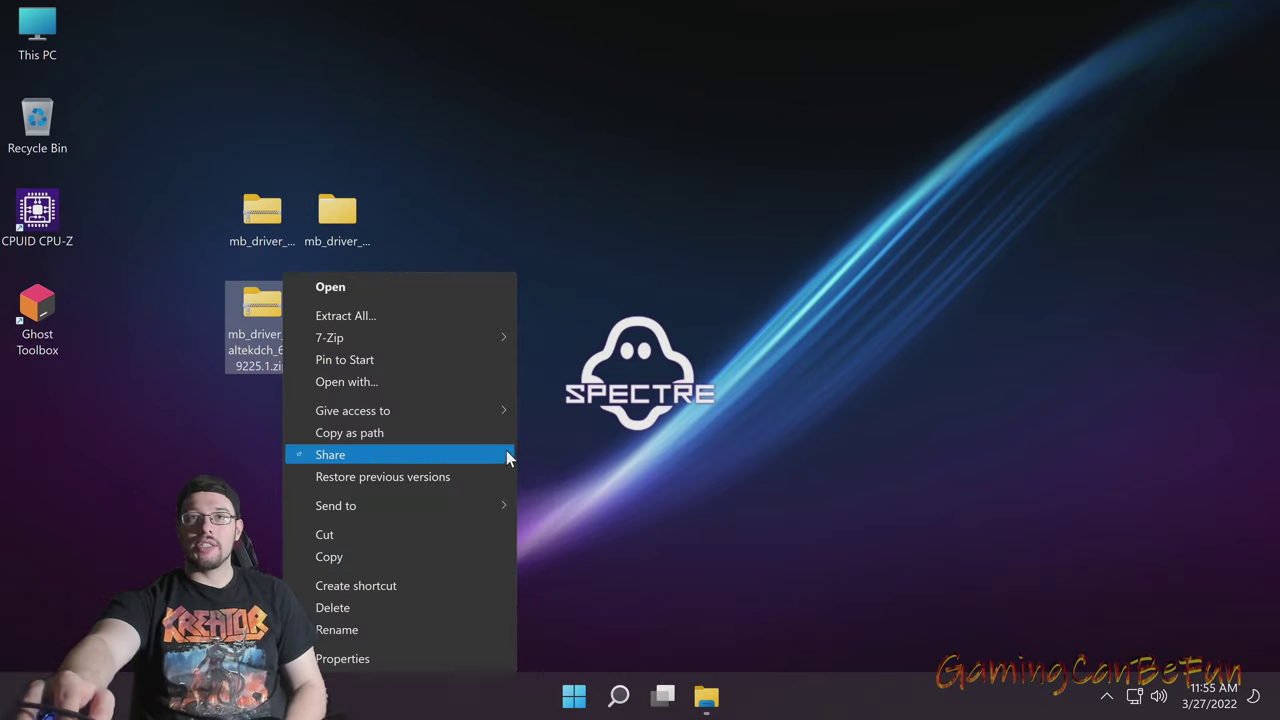
pyautogui.moveTo(490, 340)
pyautogui.click(560, 380)
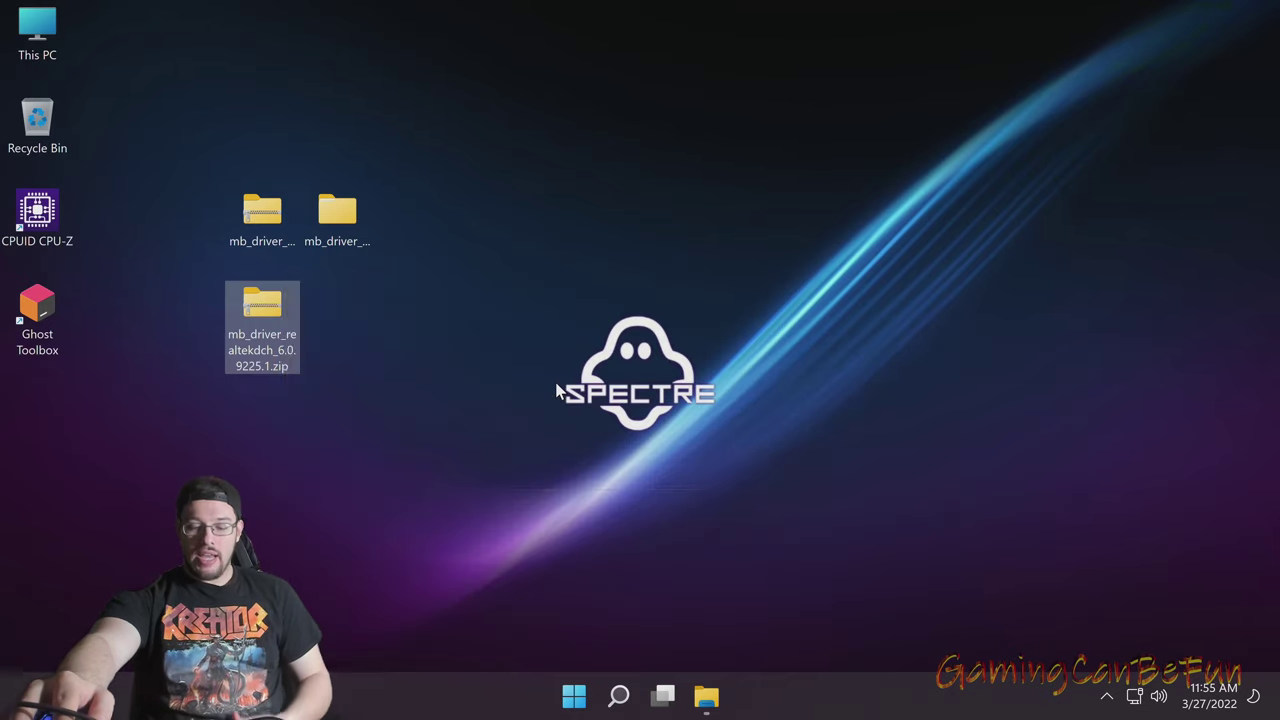
pyautogui.press('Return')
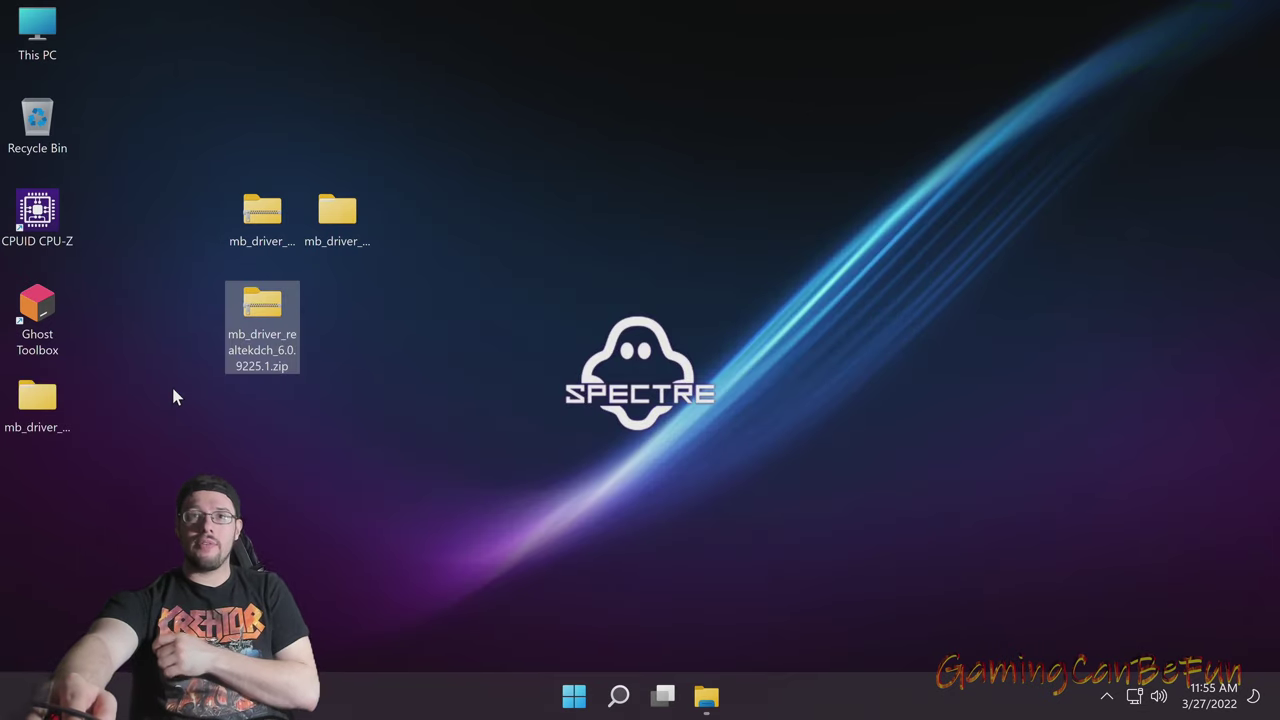
# Move both driver zip files from the desktop to the Recycle Bin and place the Realtek folder below the chipset folder
pyautogui.moveTo(247, 335); pyautogui.dragTo(37, 118)
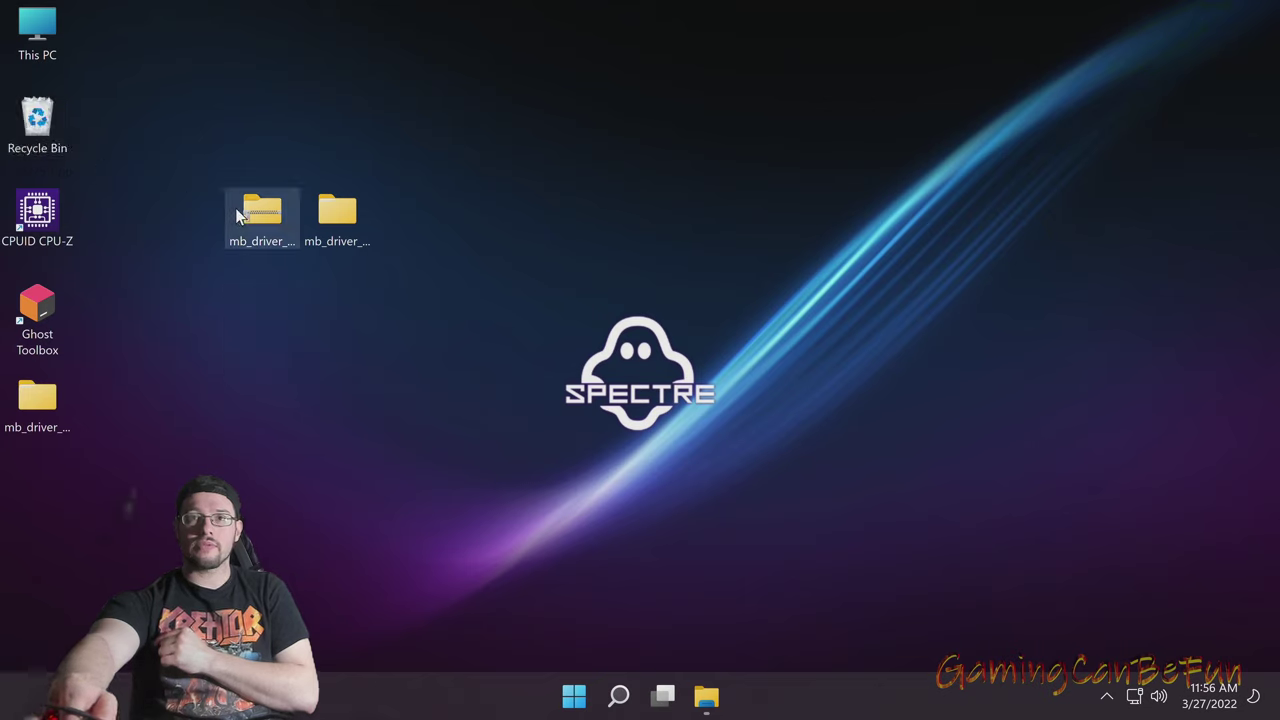
pyautogui.moveTo(254, 222); pyautogui.dragTo(37, 118)
pyautogui.moveTo(37, 400); pyautogui.dragTo(334, 290)
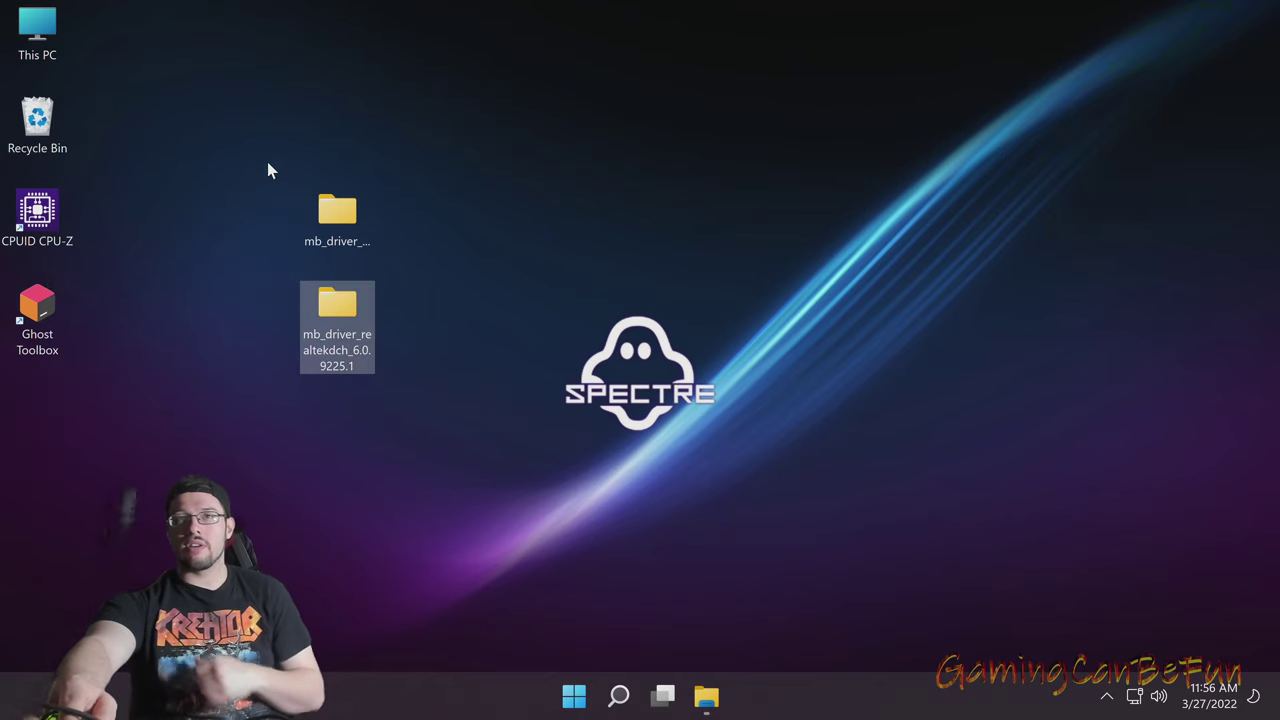
# Run mb_driver_597_chipset_3.10.22.706.exe from the extracted chipset folder and minimize the folder window
pyautogui.click(345, 218)
pyautogui.doubleClick(345, 218)
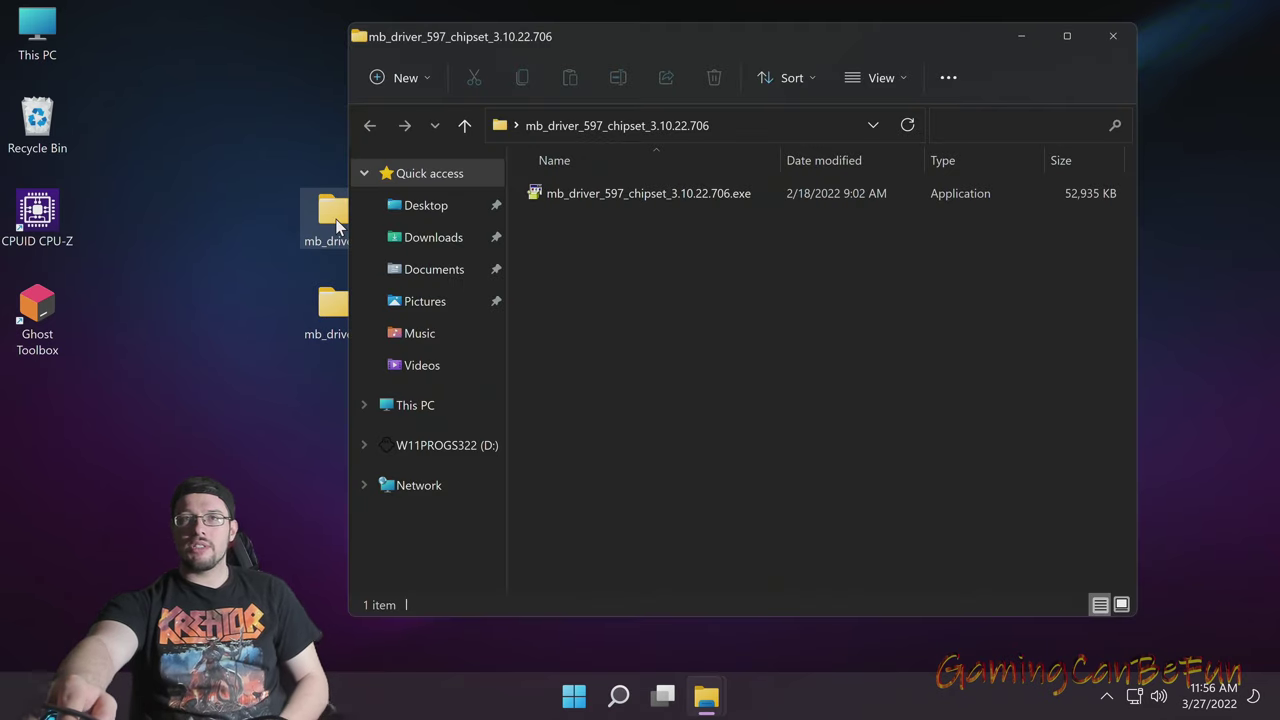
pyautogui.doubleClick(619, 193)
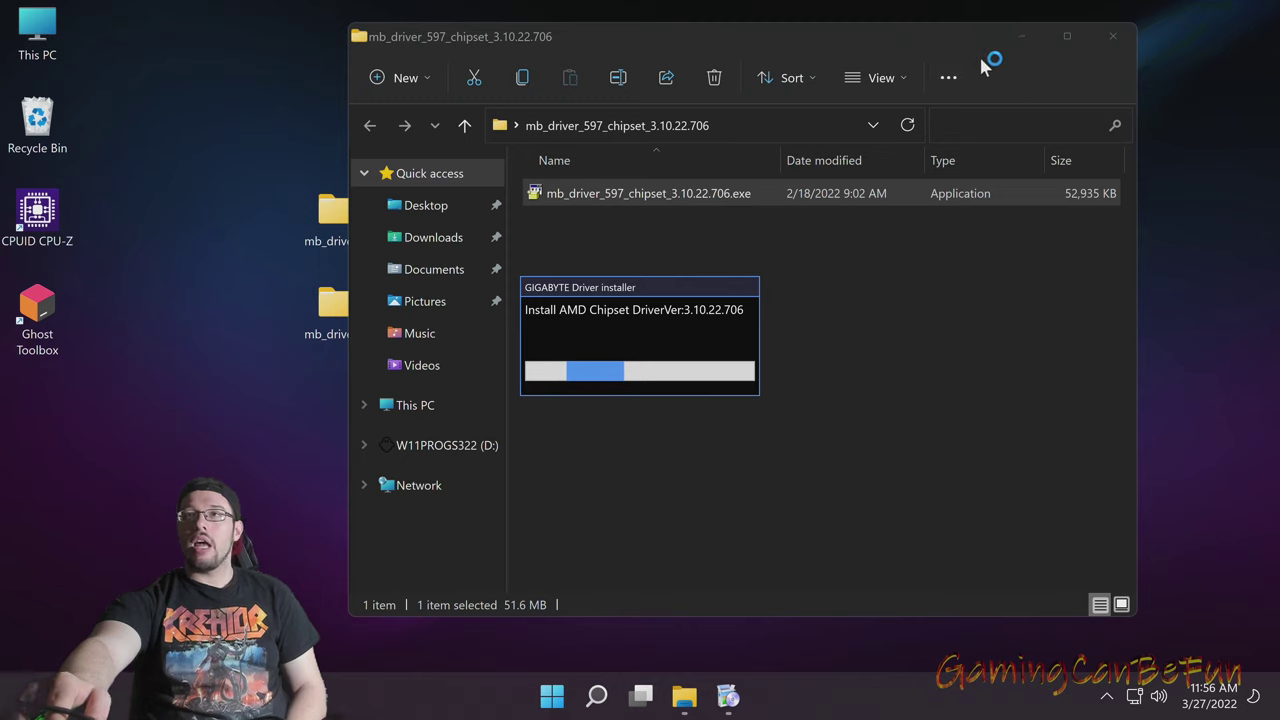
pyautogui.click(1012, 37)
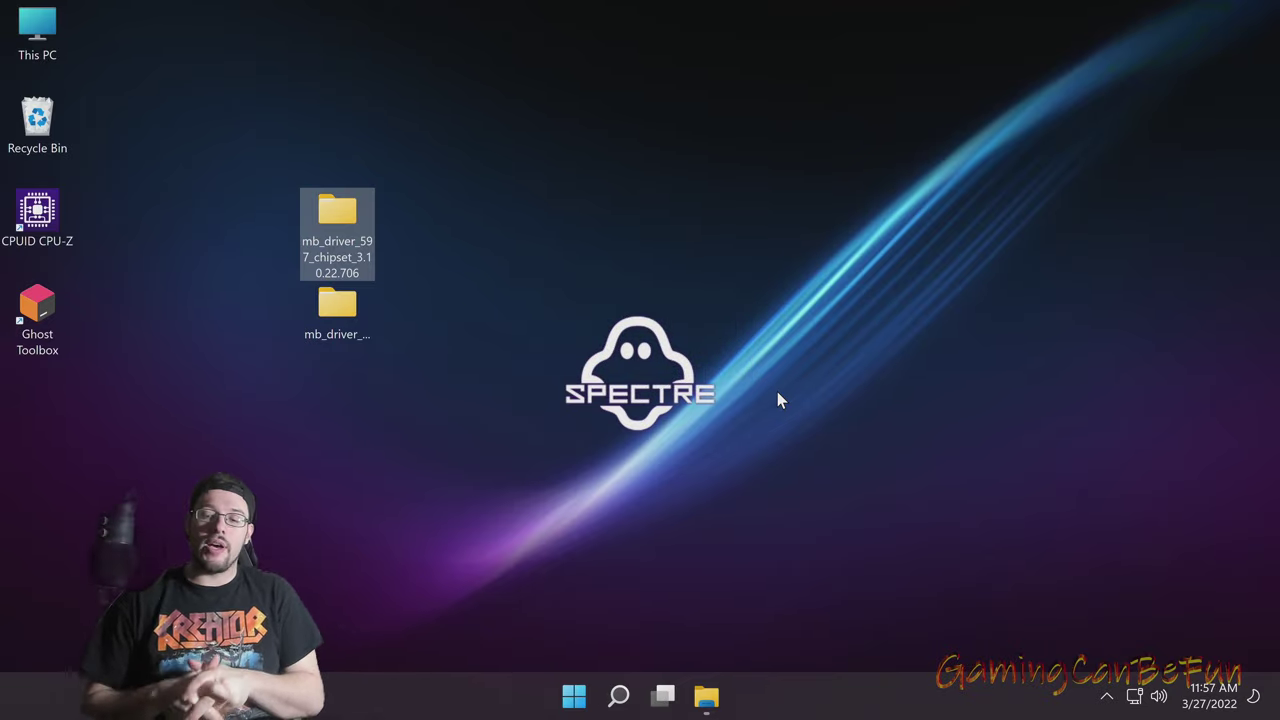
# Restore the minimized chipset driver folder window and close it
pyautogui.click(736, 508)
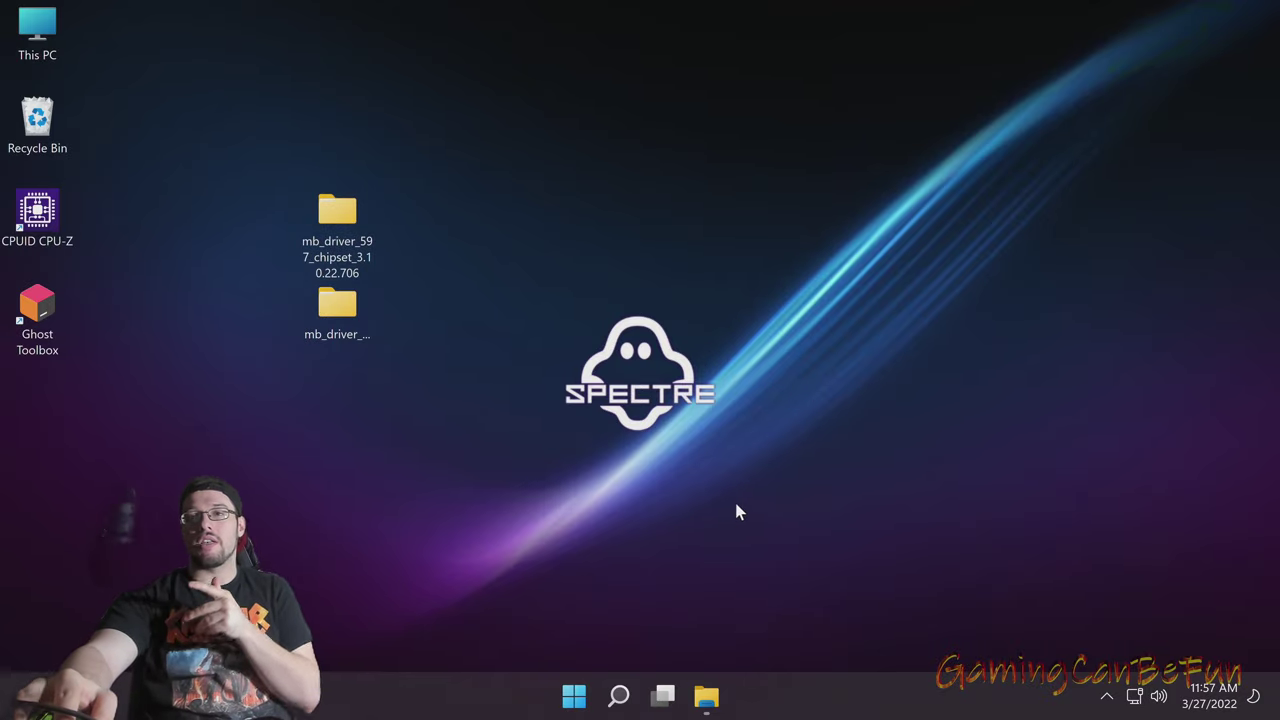
pyautogui.moveTo(706, 695)
pyautogui.click(754, 588)
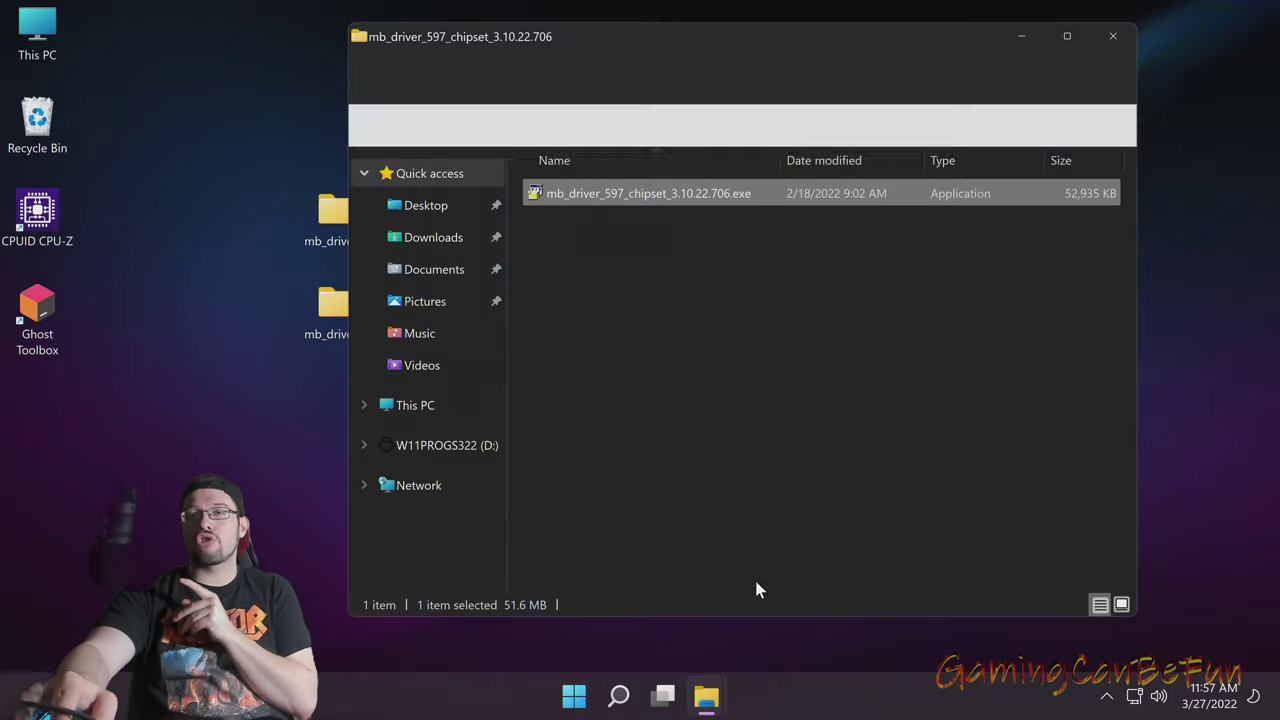
pyautogui.click(891, 217)
pyautogui.click(1112, 36)
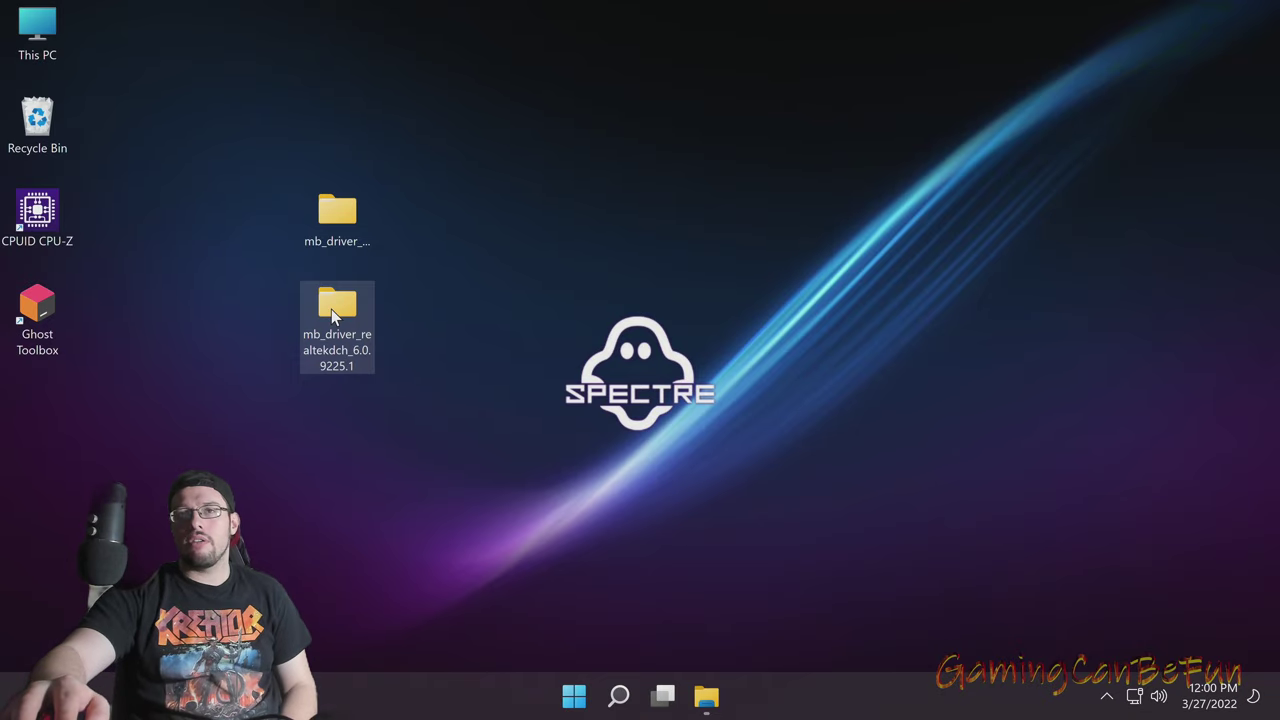
# Look at the contents of the 9225.1_UAD_Win10_Win11_2021_0824_123850_WHQL_1458 subfolder in the Realtek driver folder and close the window
pyautogui.doubleClick(338, 307)
pyautogui.click(655, 198)
pyautogui.doubleClick(655, 203)
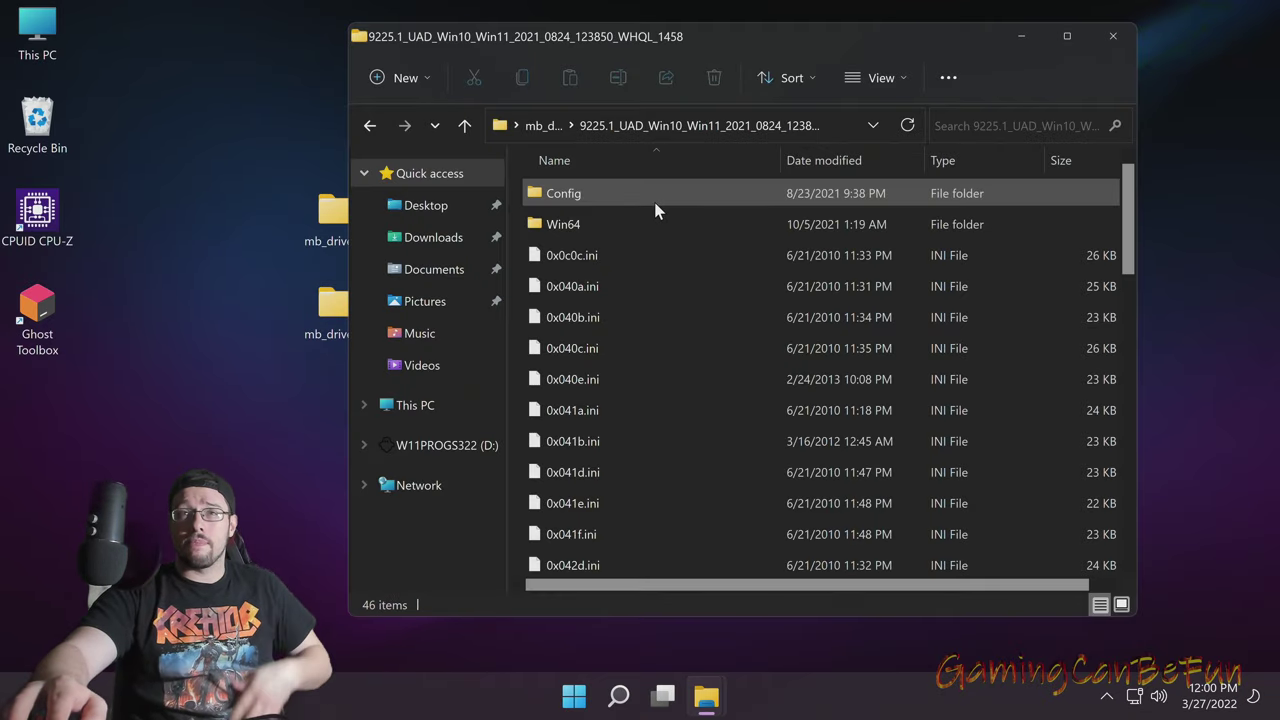
pyautogui.click(1113, 40)
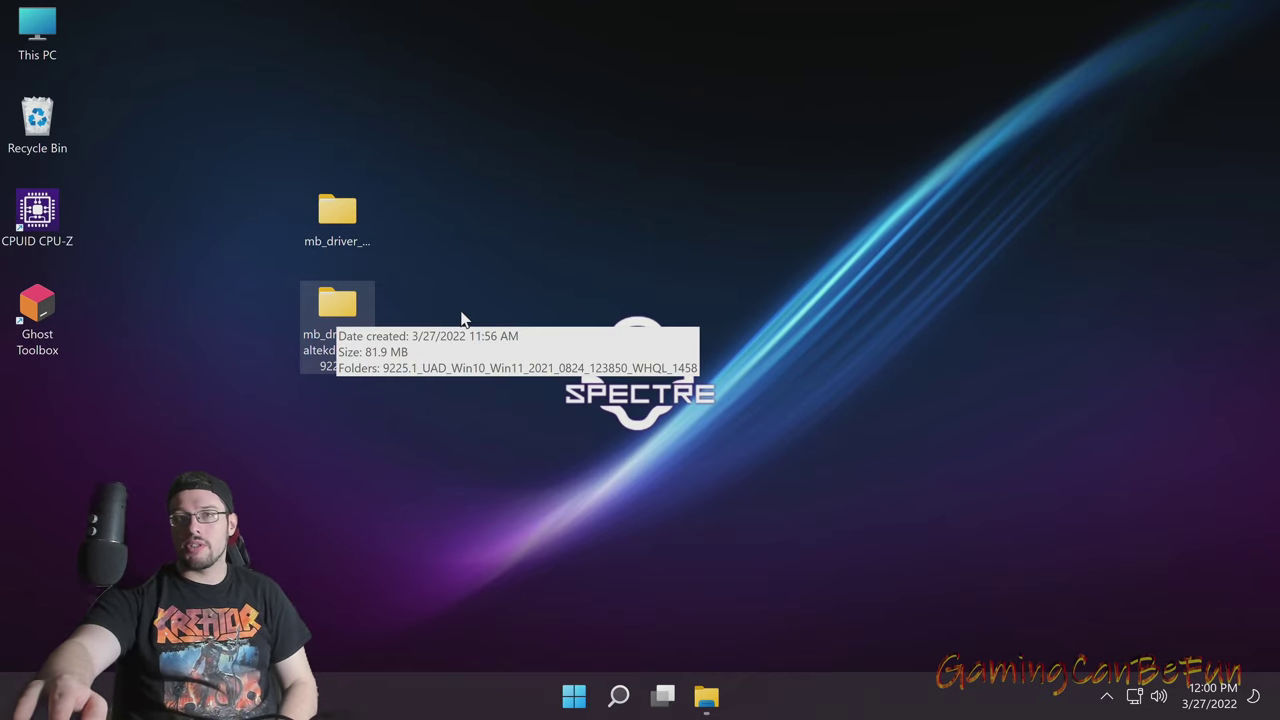
# Run Setup.exe from the 9225.1_UAD_Win10_Win11_2021_0824_123850_WHQL_1458 subfolder of the desktop's Realtek driver folder
pyautogui.doubleClick(334, 306)
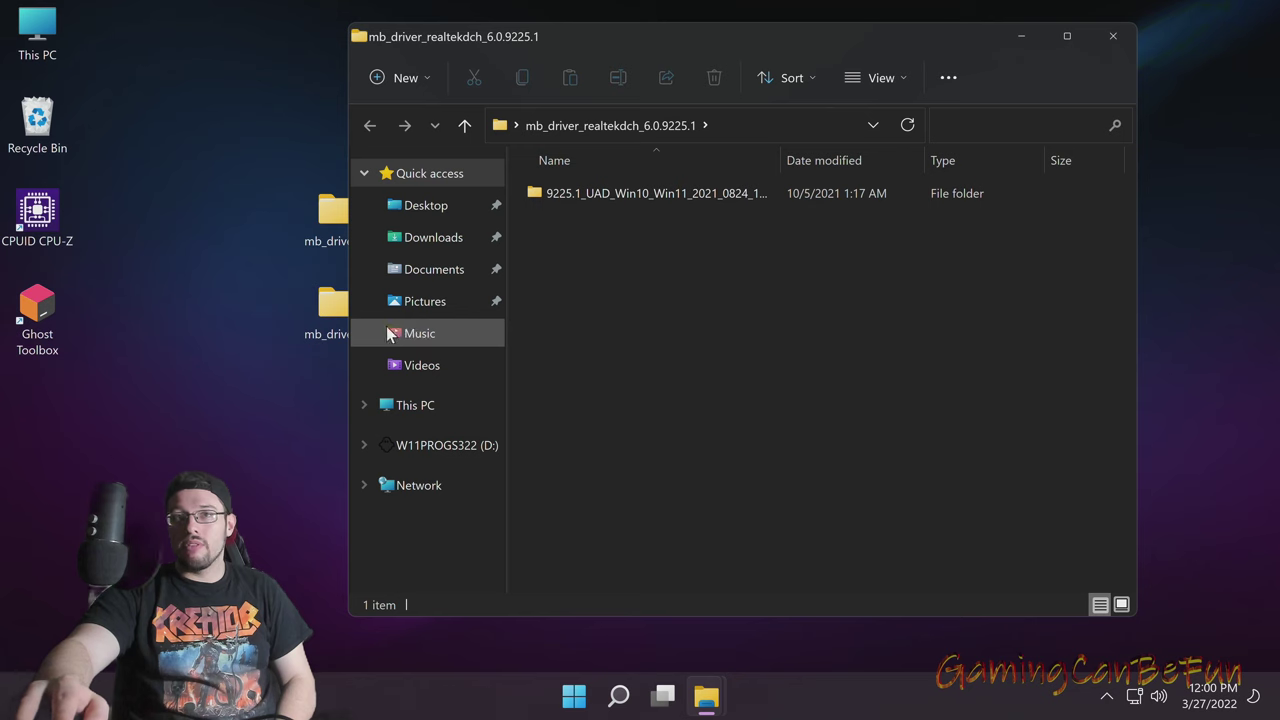
pyautogui.click(745, 197)
pyautogui.doubleClick(745, 196)
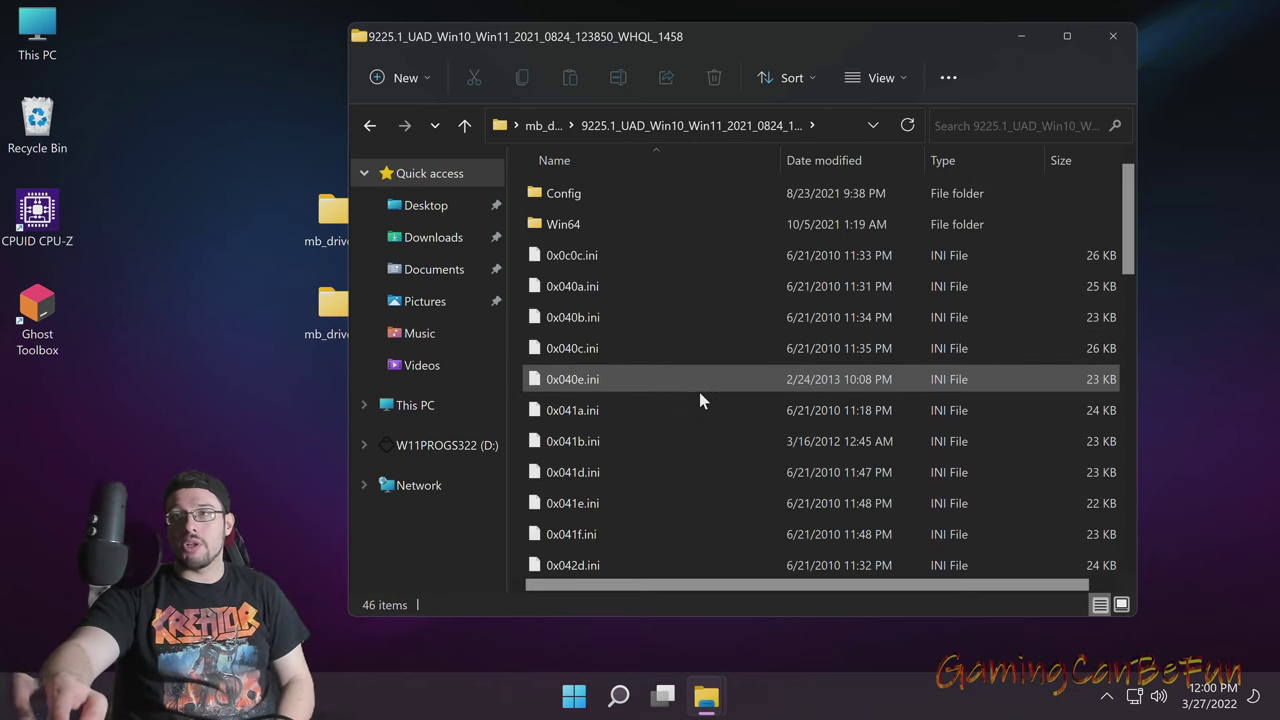
pyautogui.scroll(-11, 703, 398)
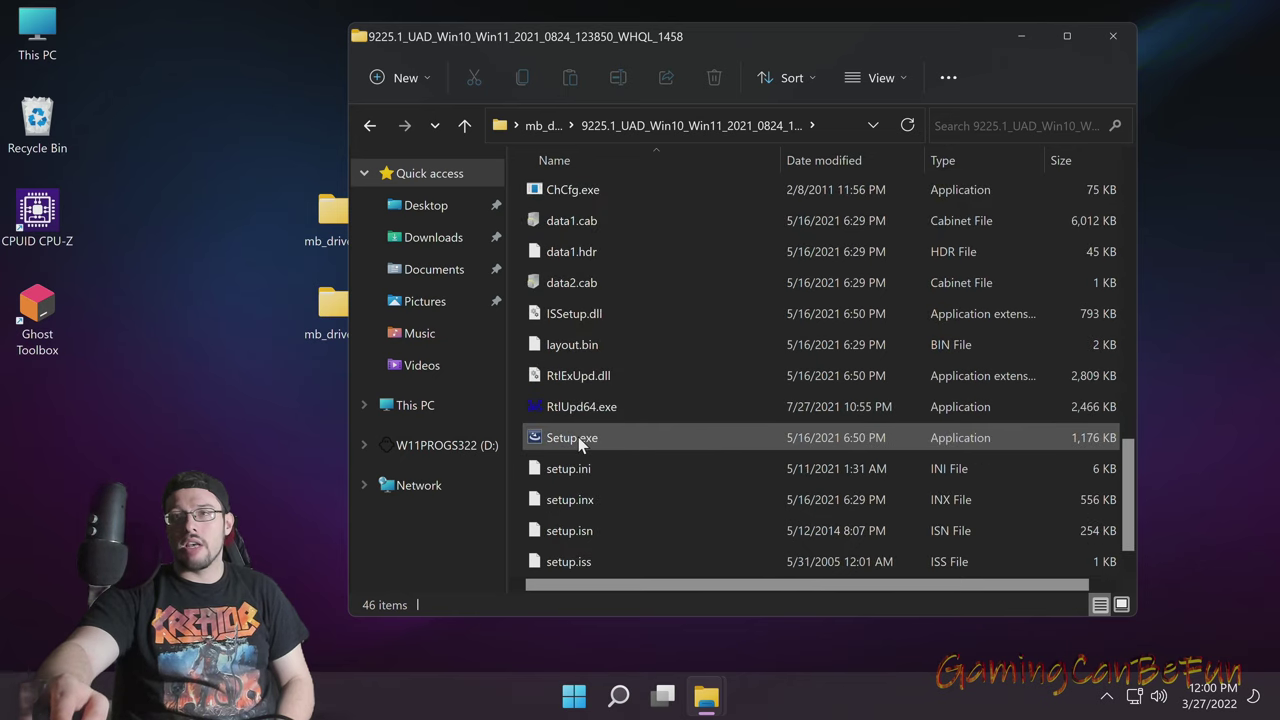
pyautogui.click(681, 438)
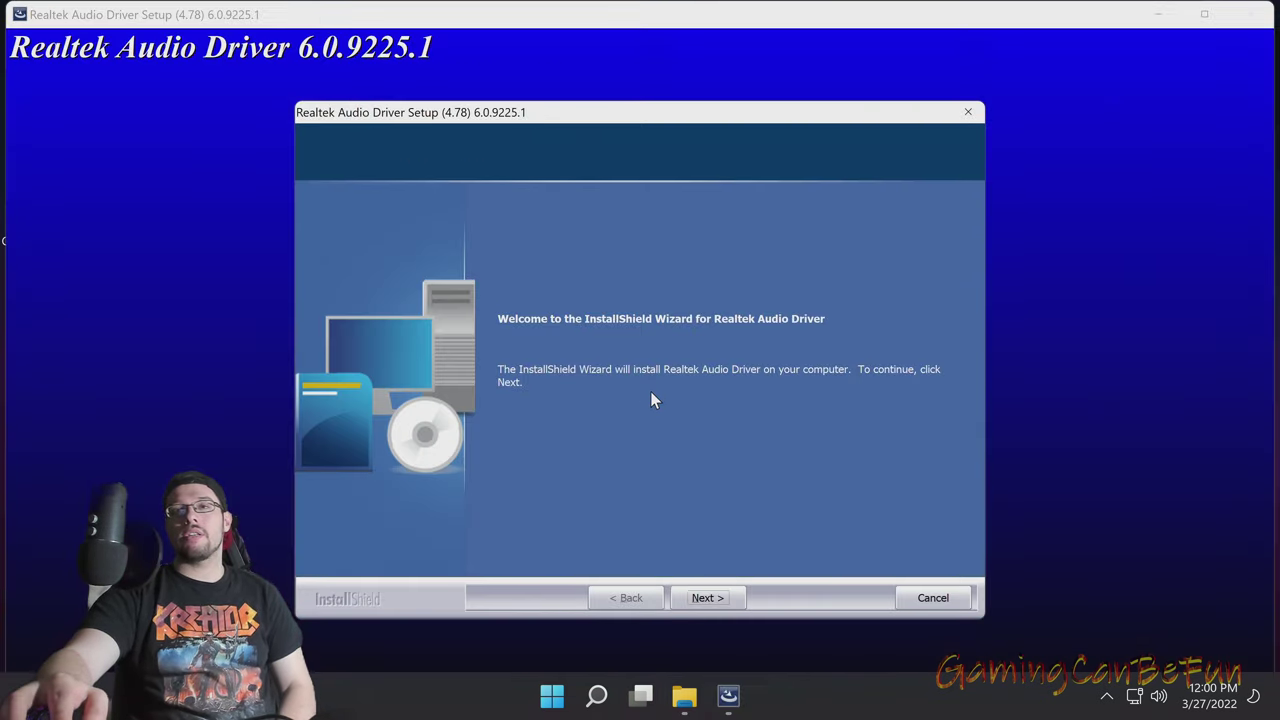
# Remove the current Realtek audio driver with the setup wizard, finish it, and proceed through the reopened wizard past its Custom Installation Help page
pyautogui.click(726, 596)
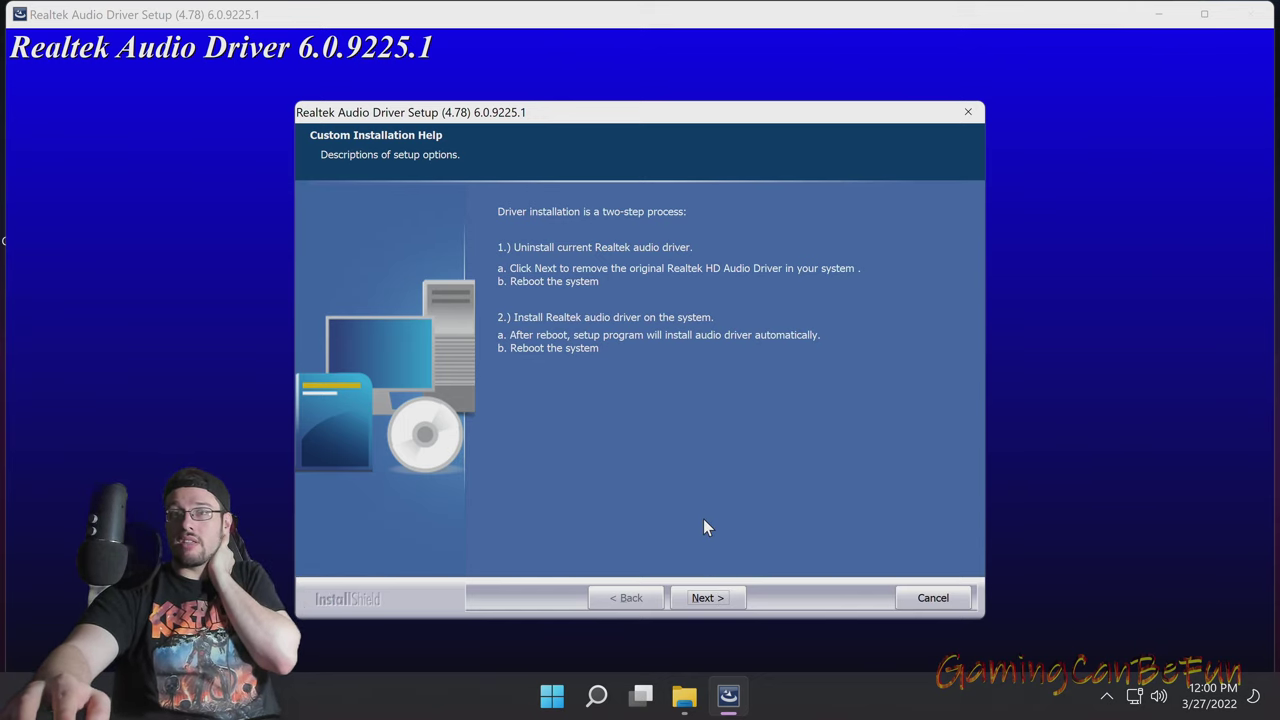
pyautogui.click(707, 597)
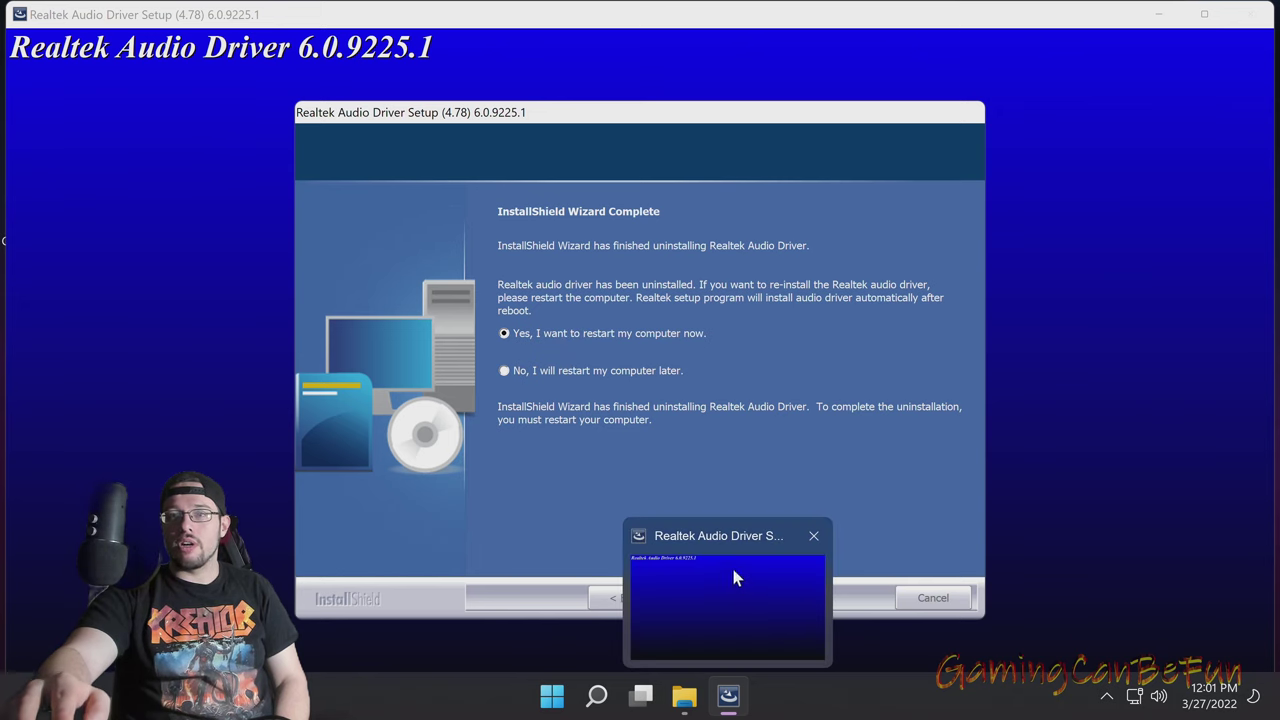
pyautogui.click(706, 600)
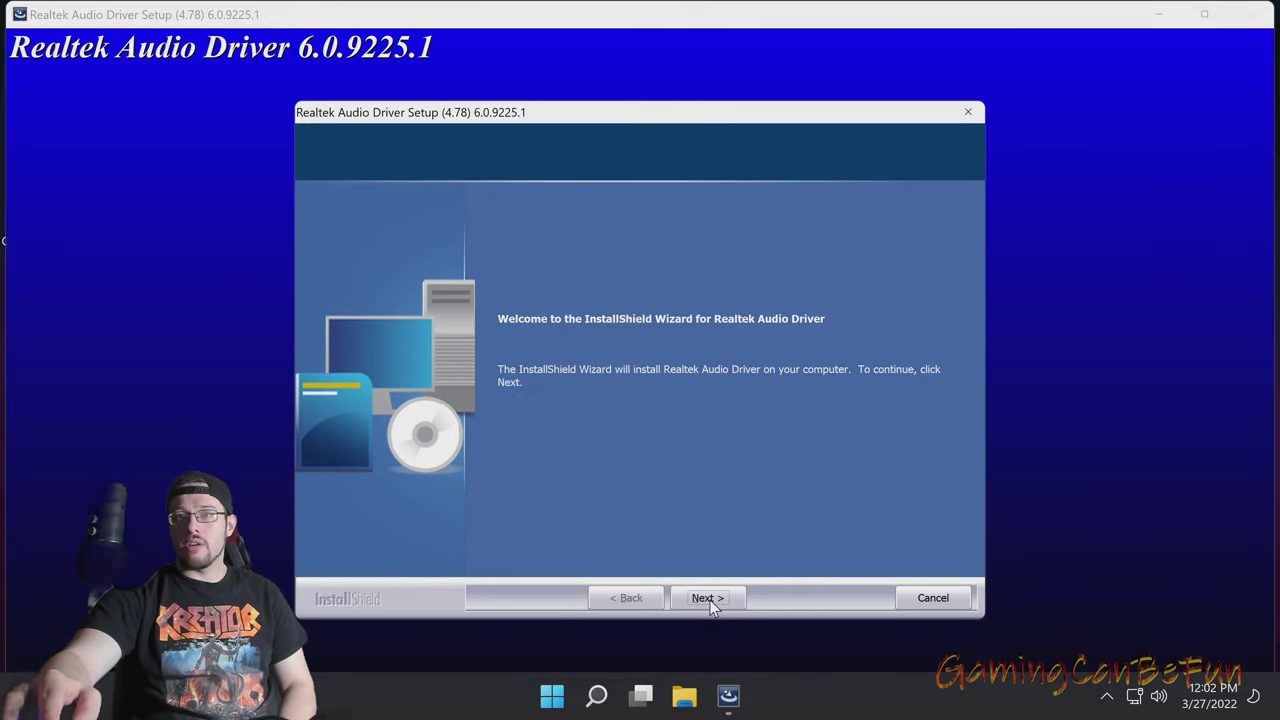
pyautogui.click(705, 598)
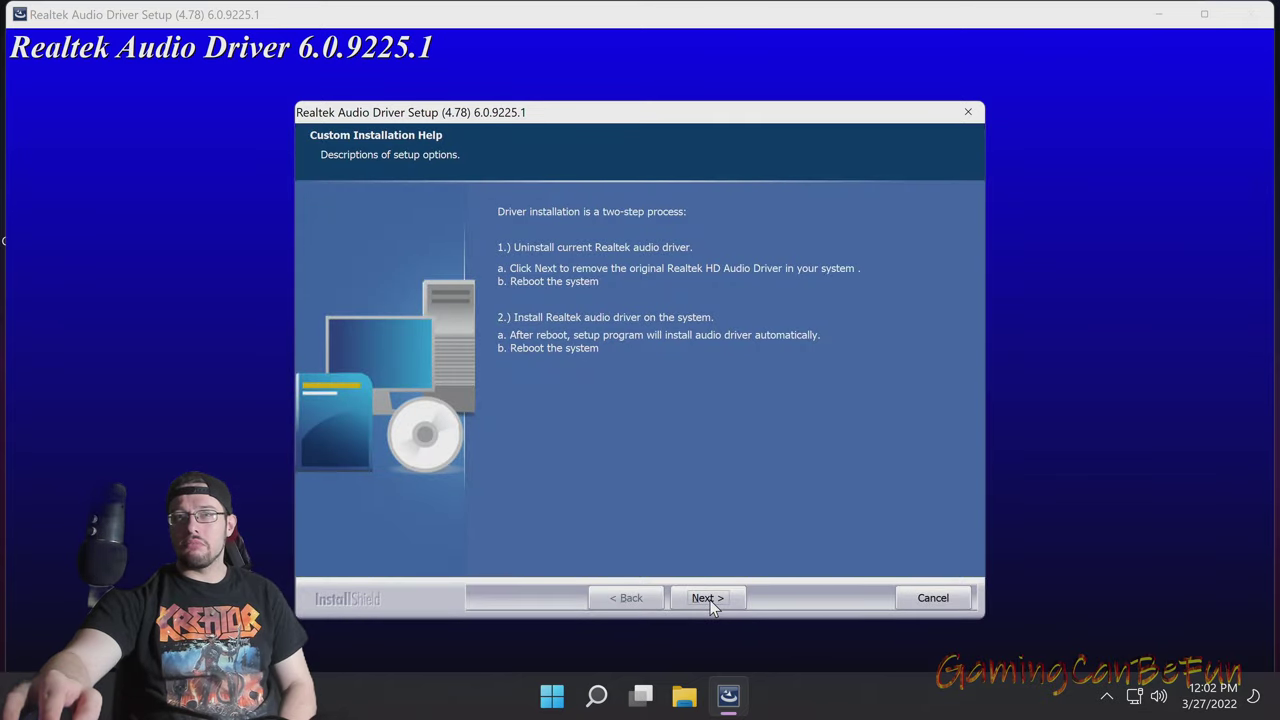
pyautogui.click(707, 598)
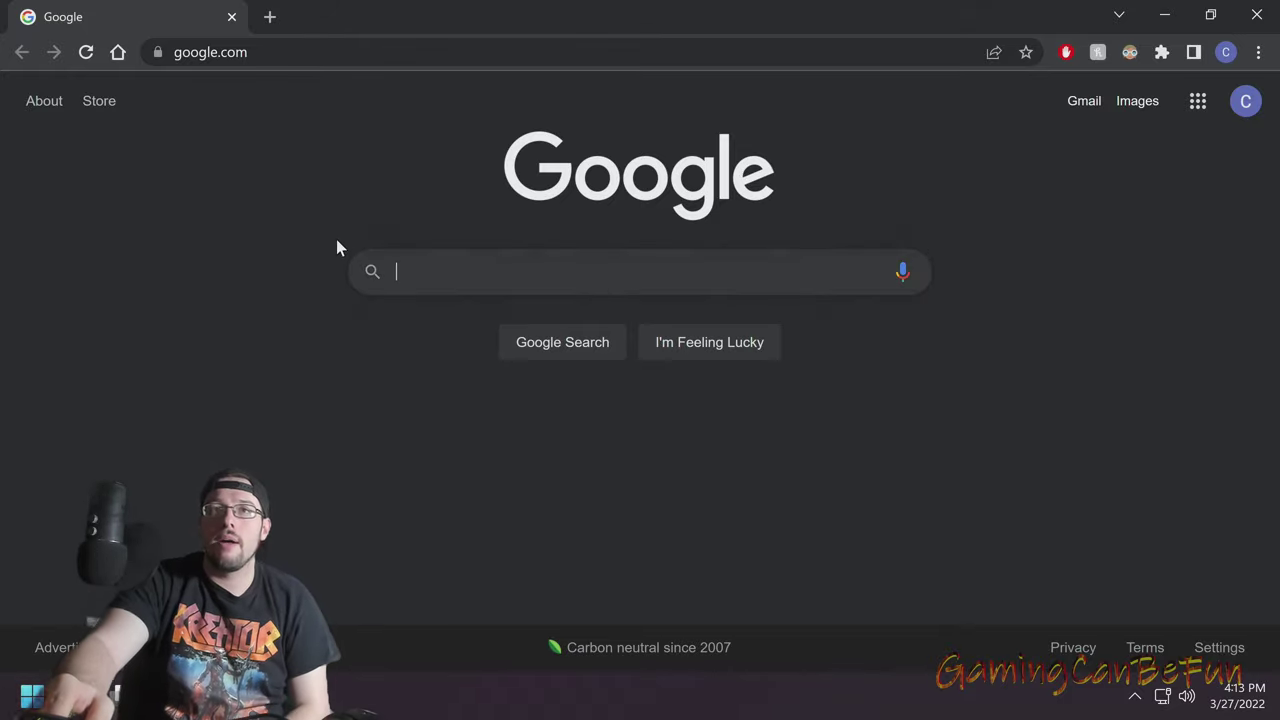
# Search Google in Chrome for "nvidia drivers", open the Official Drivers | NVIDIA result and dismiss the Honey popup
pyautogui.click(368, 272)
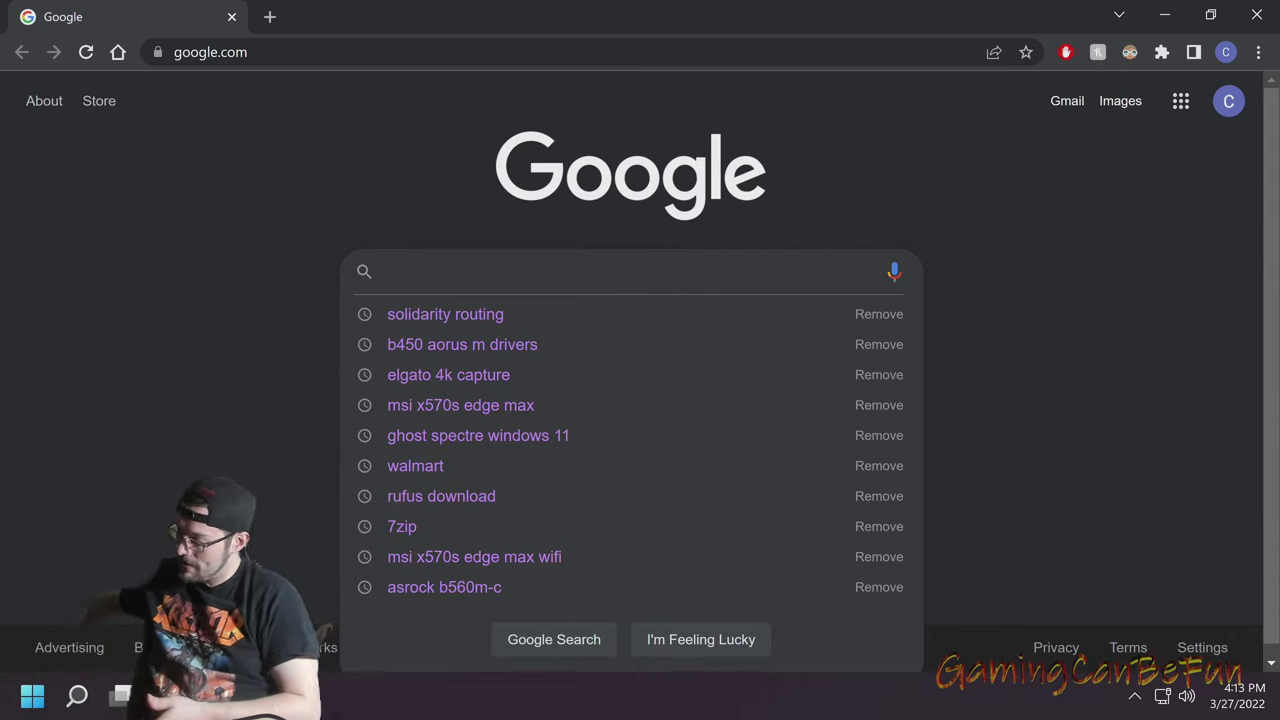
pyautogui.write('nvi')
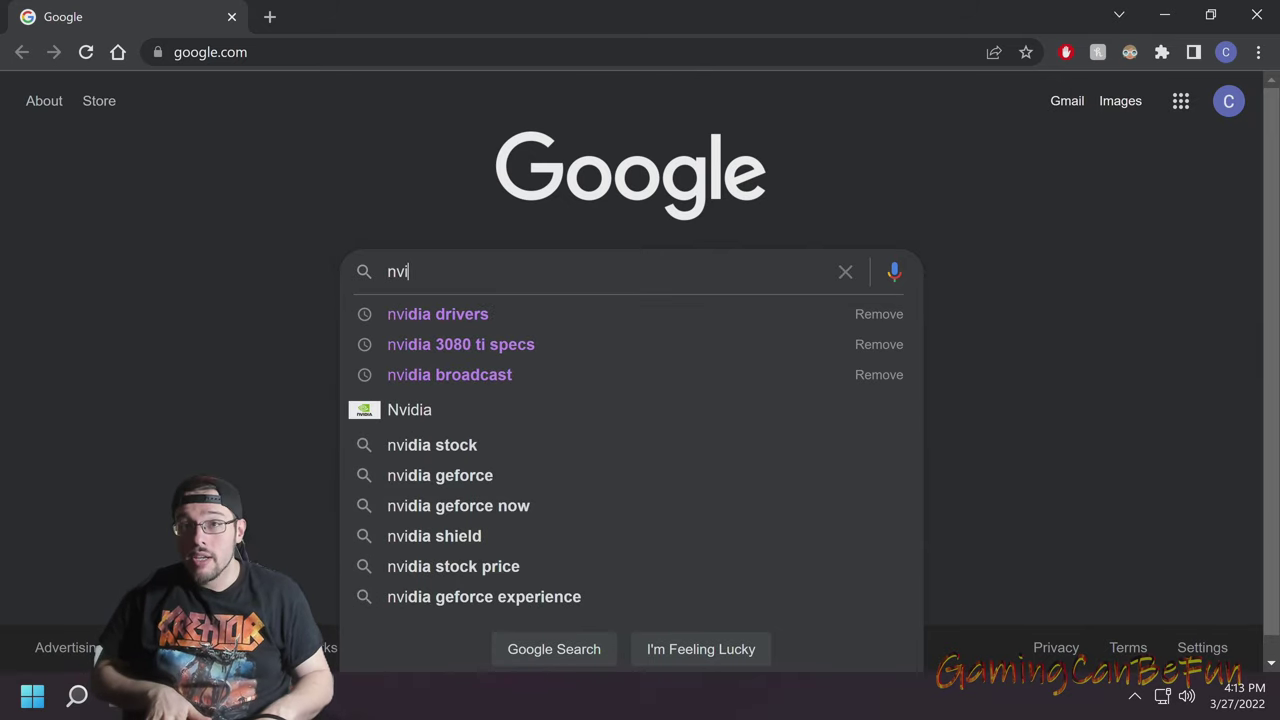
pyautogui.press('Down')
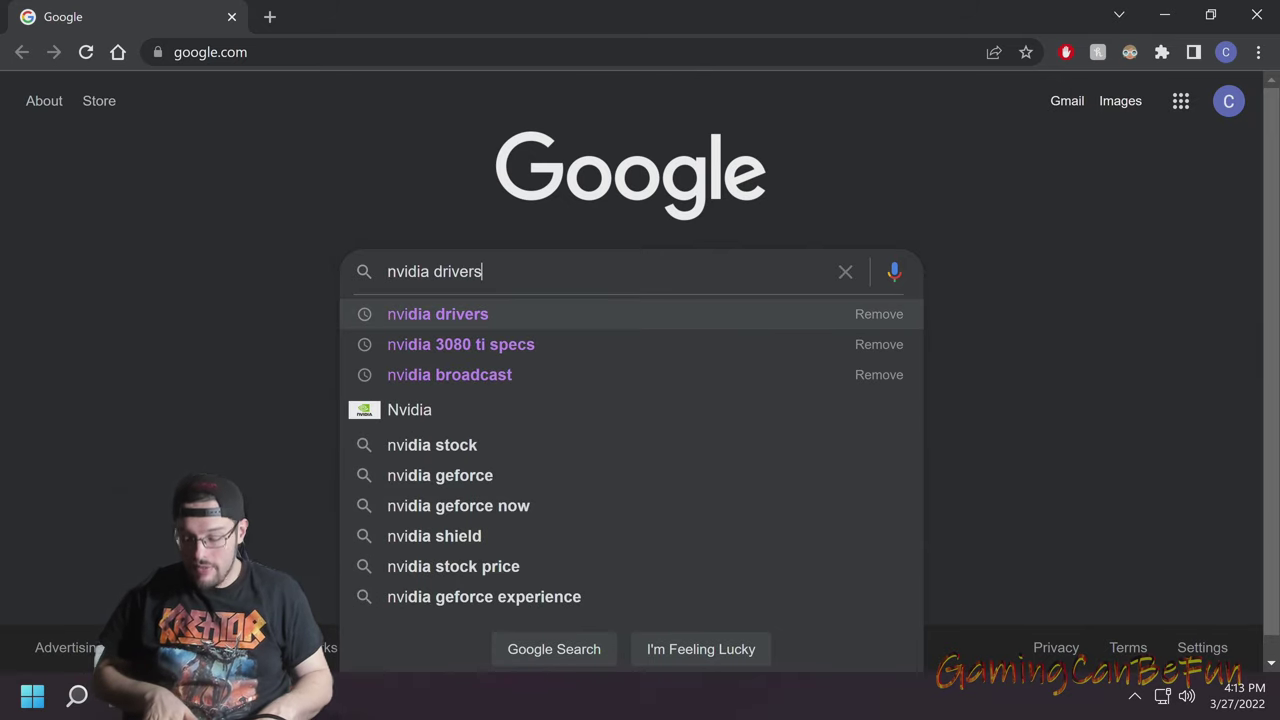
pyautogui.press('Return')
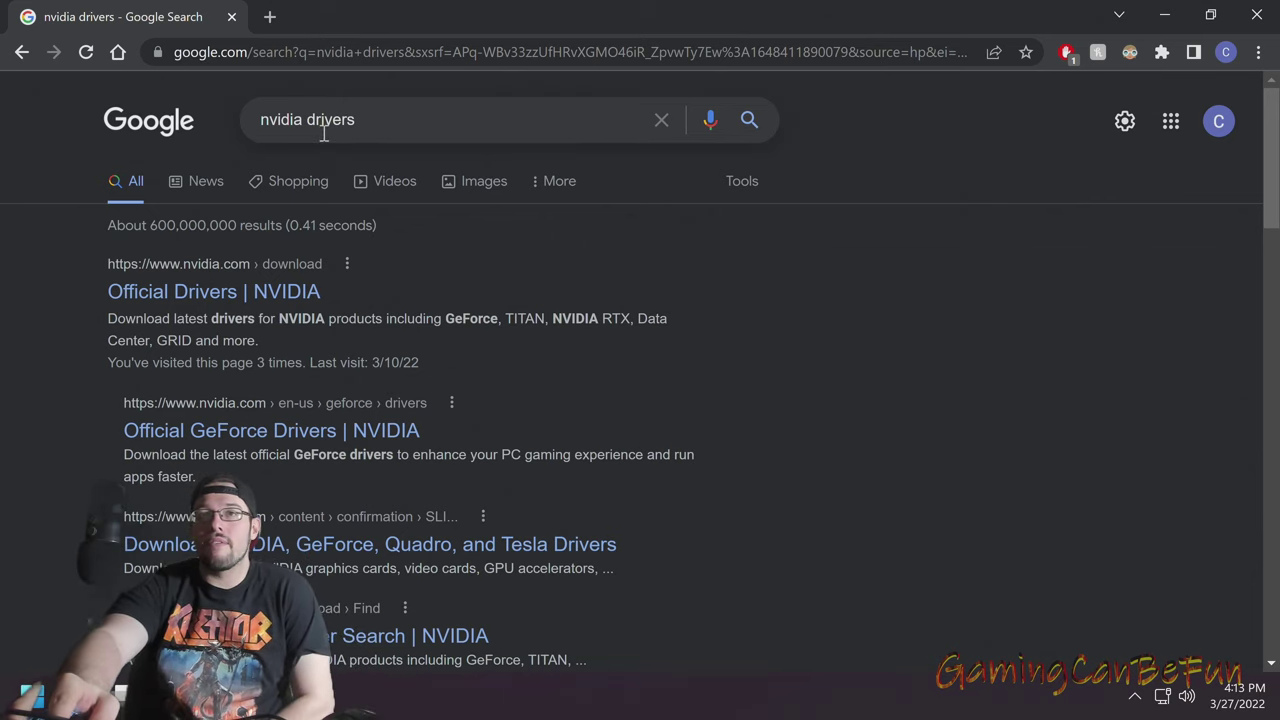
pyautogui.click(228, 293)
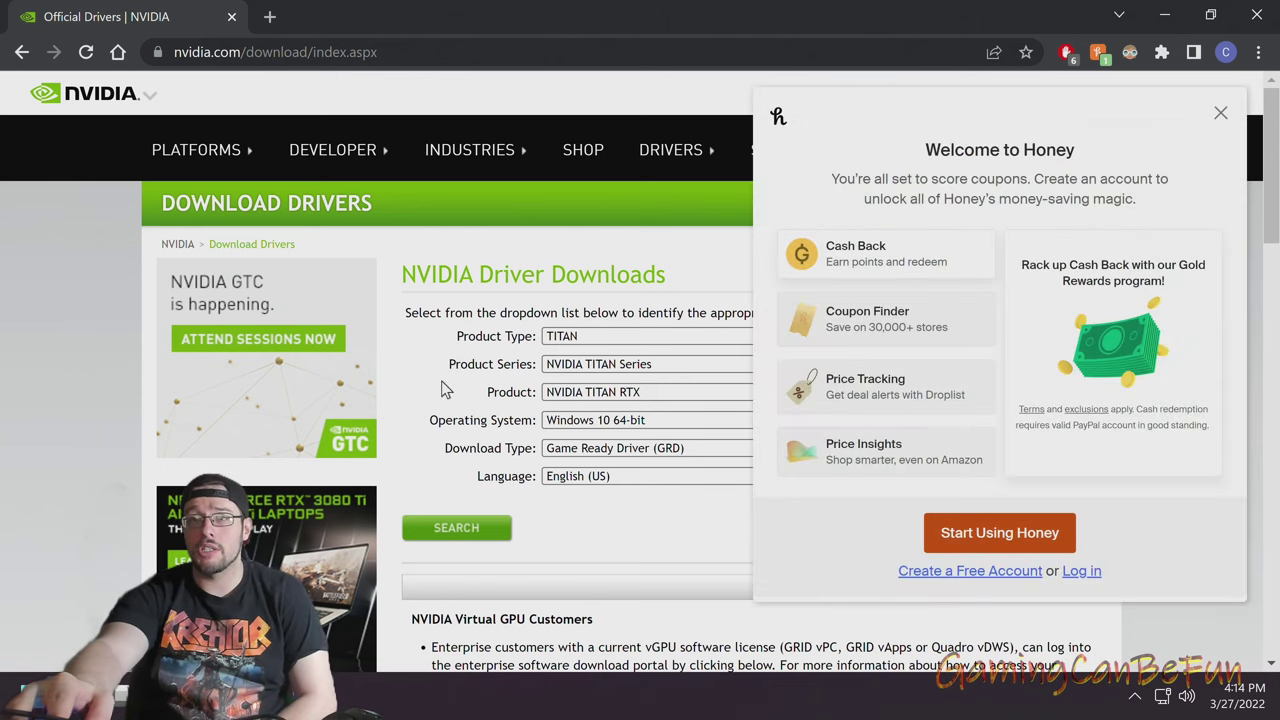
pyautogui.click(1221, 112)
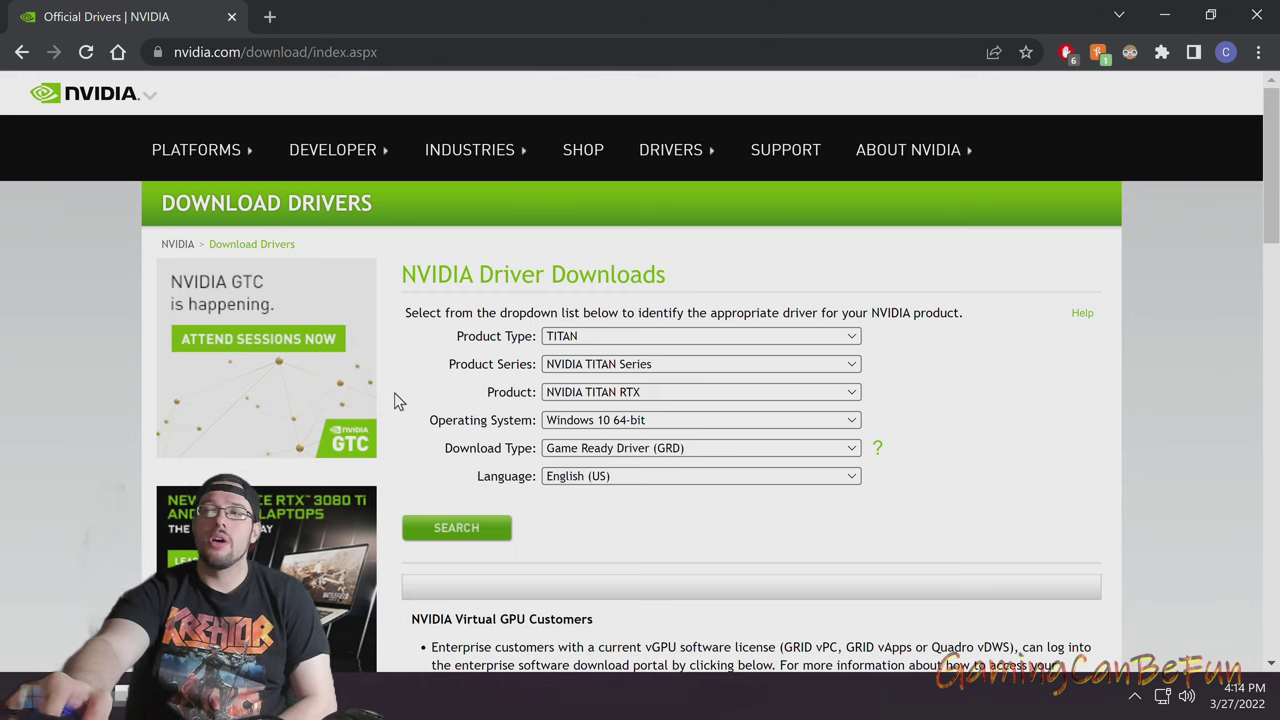
# Set the NVIDIA driver search to product type GeForce, series GeForce RTX 20 Series and operating system Windows 11
pyautogui.click(620, 336)
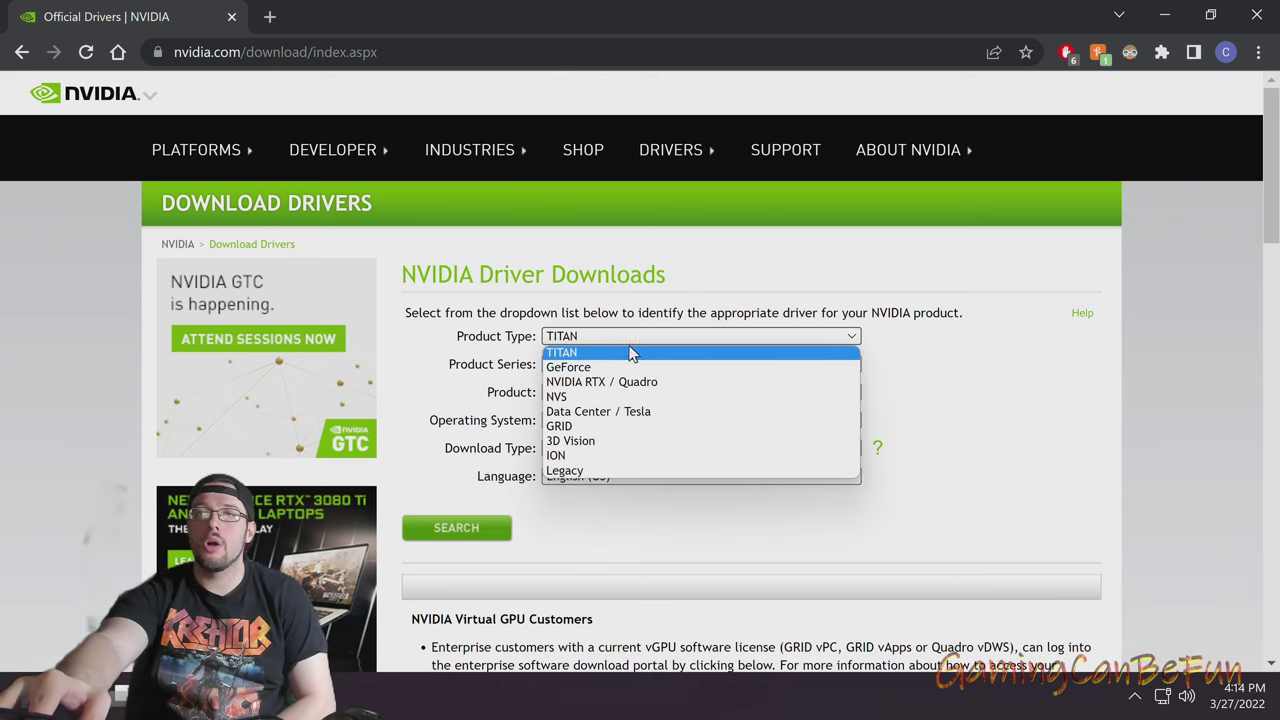
pyautogui.click(569, 369)
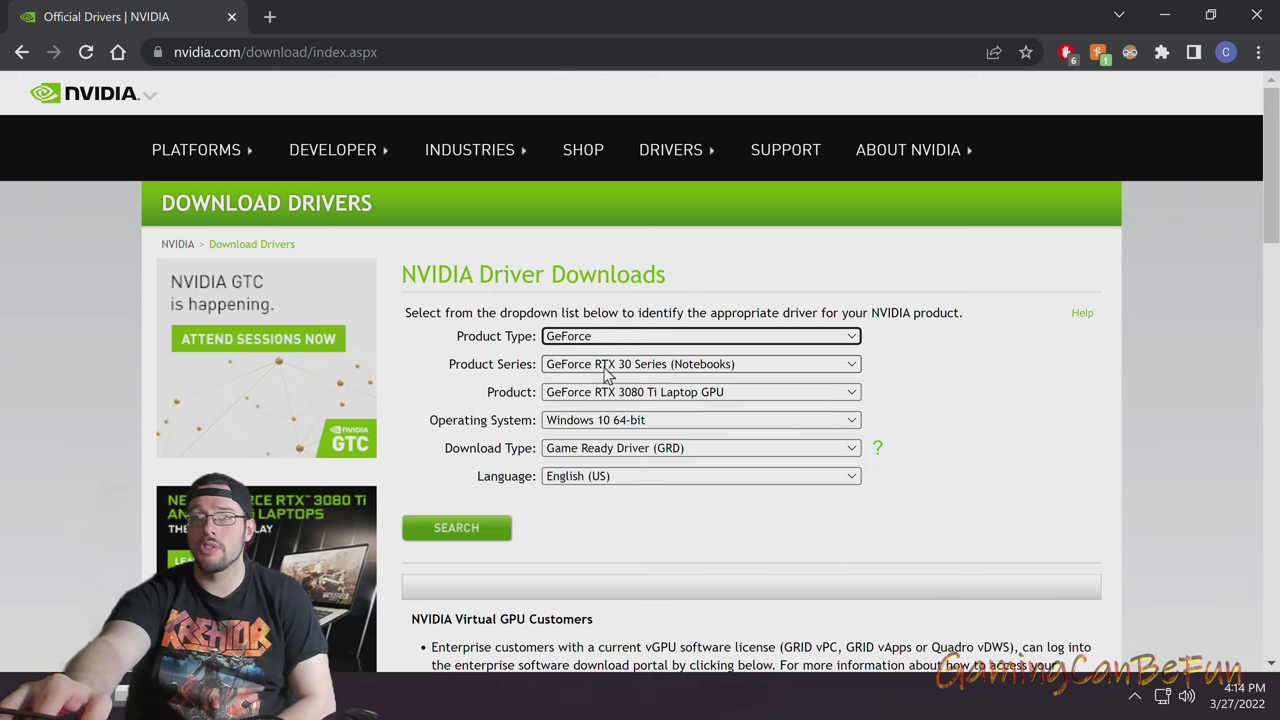
pyautogui.click(608, 367)
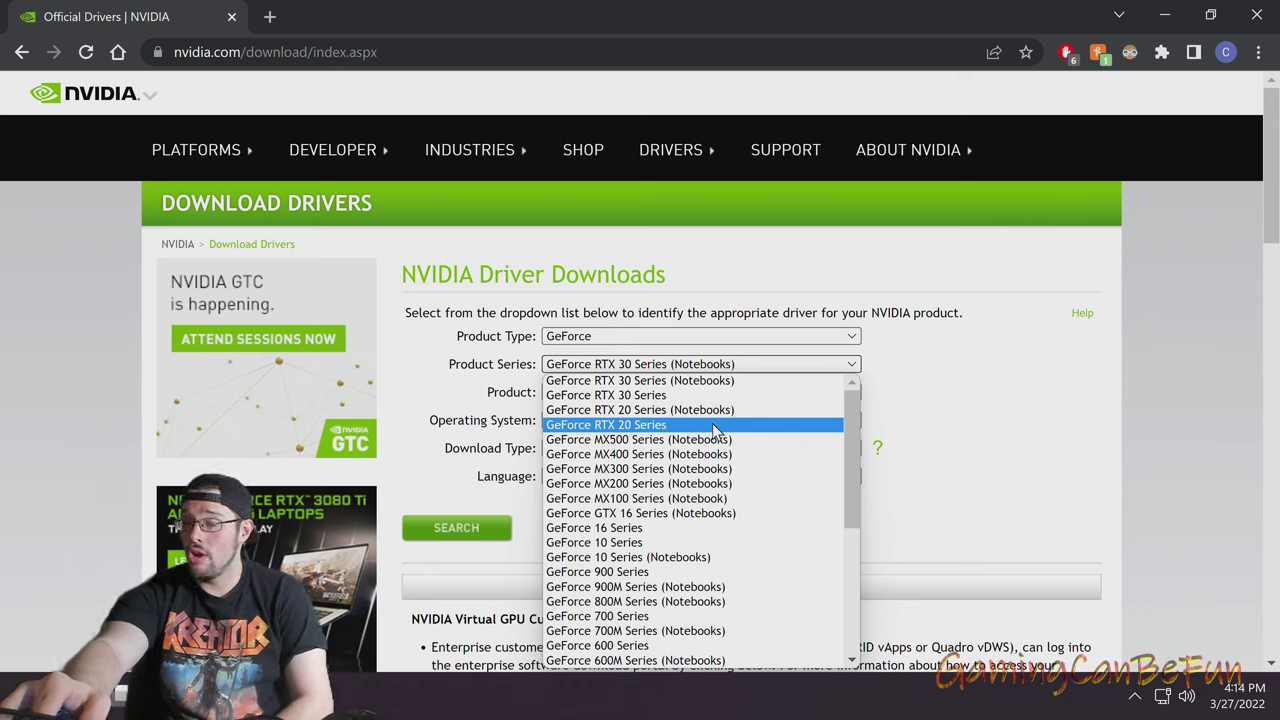
pyautogui.click(657, 427)
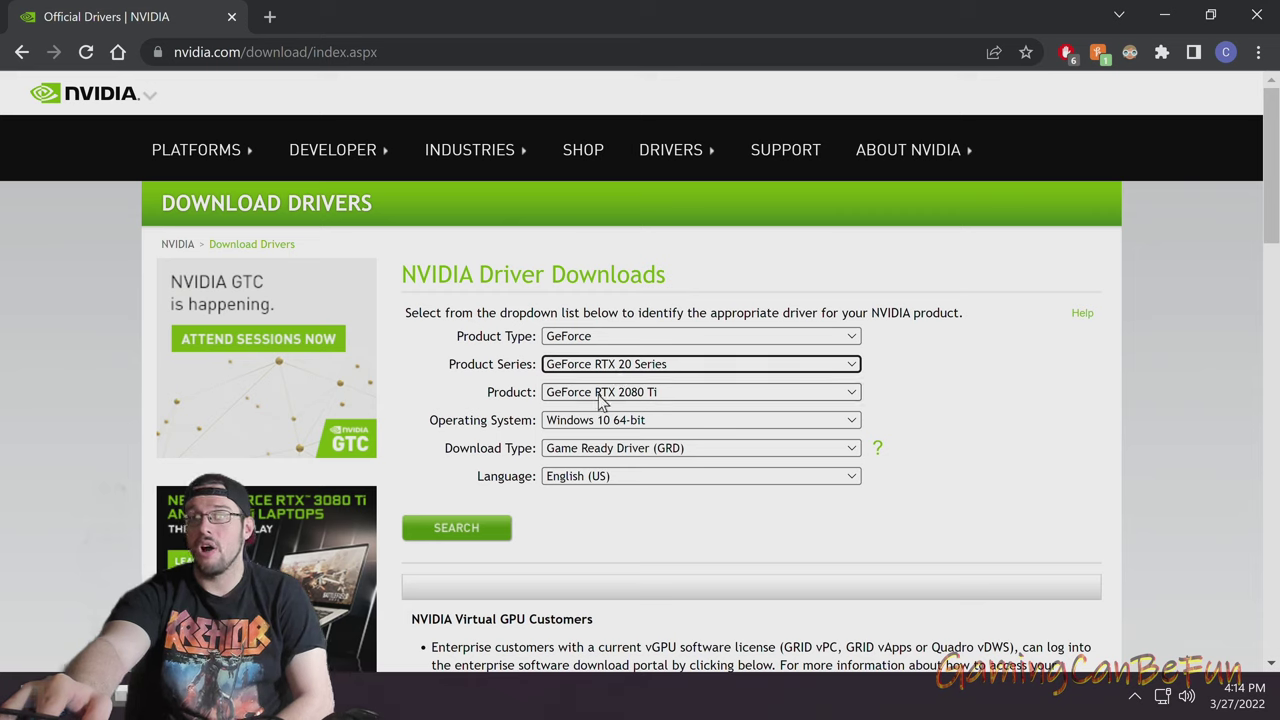
pyautogui.click(648, 420)
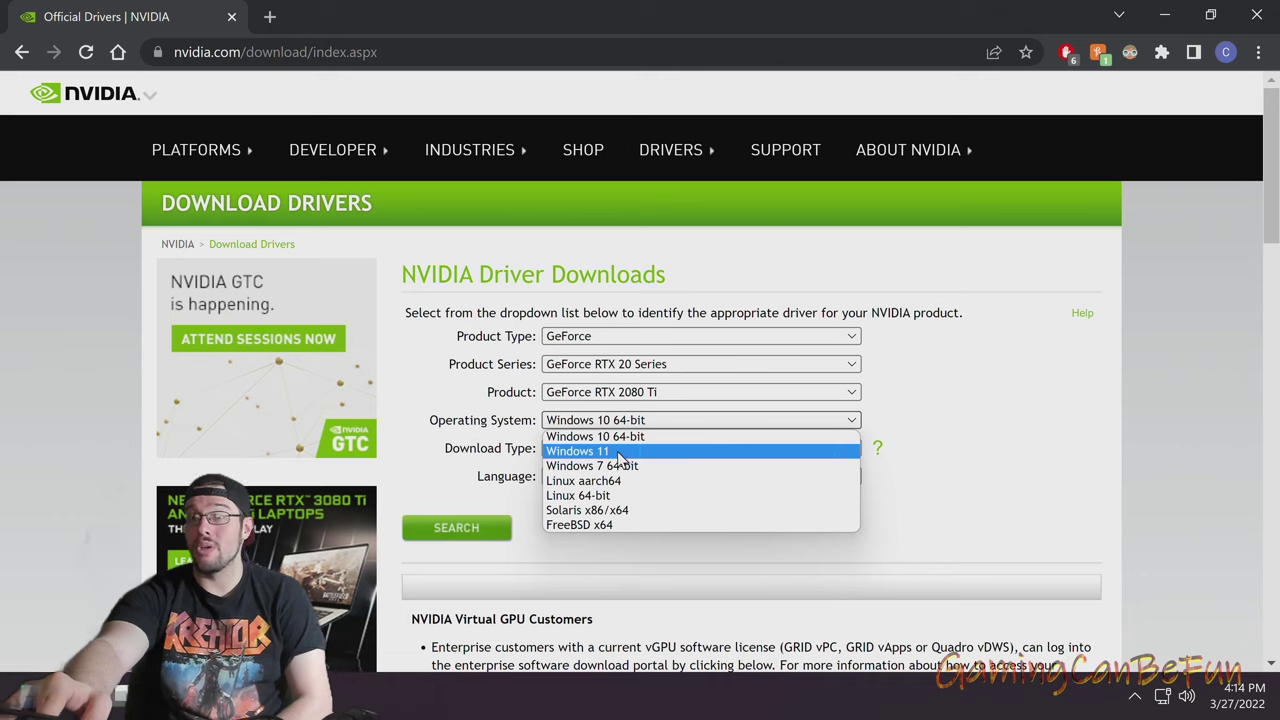
pyautogui.click(620, 452)
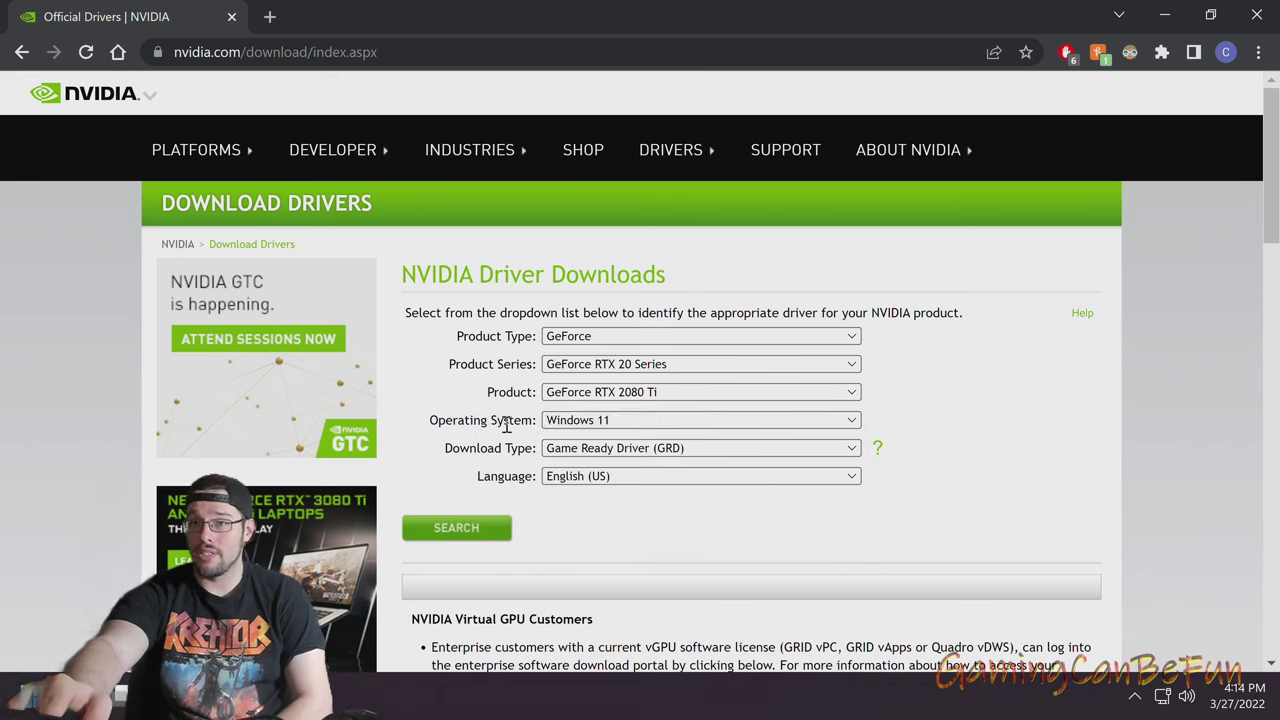
# Set the download type to Studio Driver (SD) and search for the matching driver
pyautogui.click(610, 452)
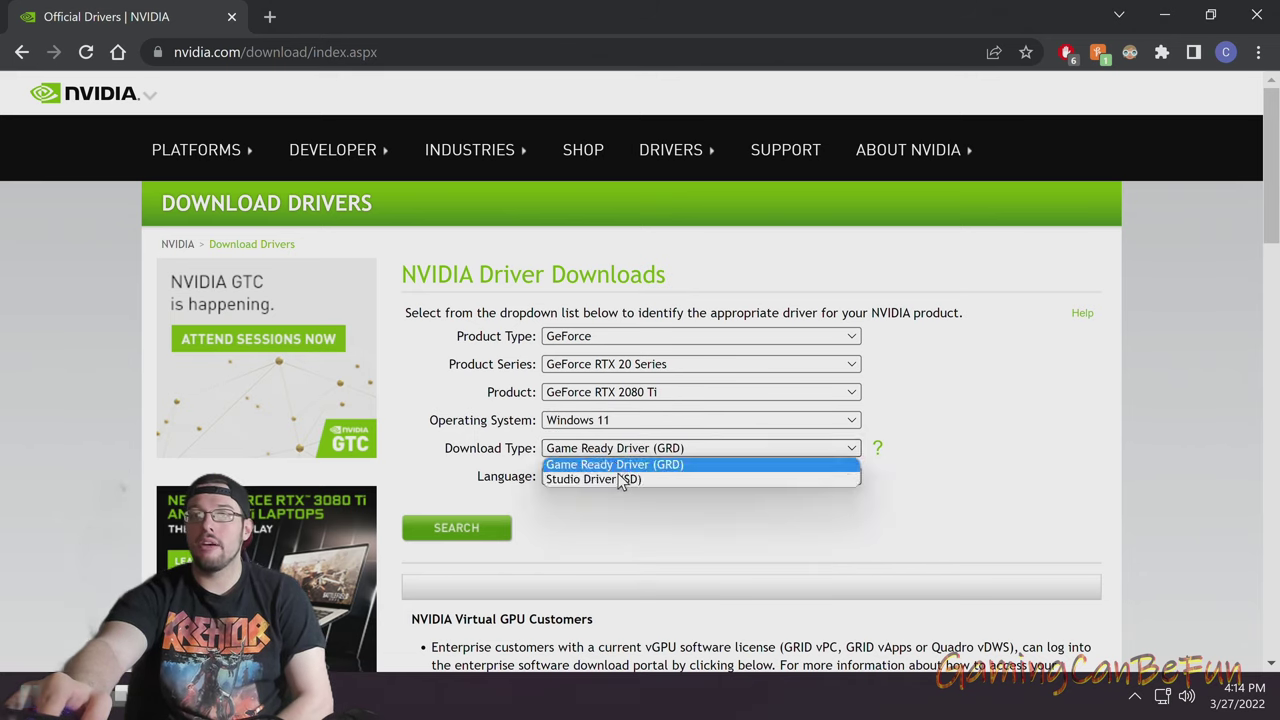
pyautogui.click(967, 486)
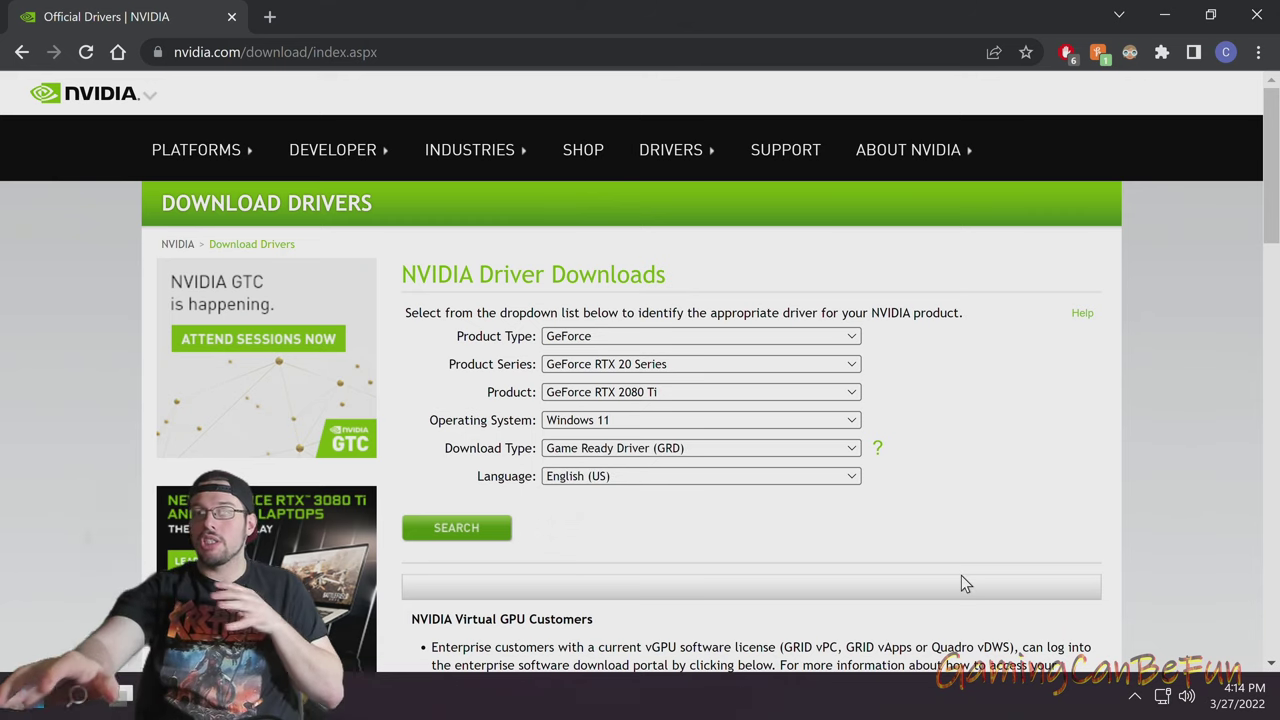
pyautogui.click(848, 449)
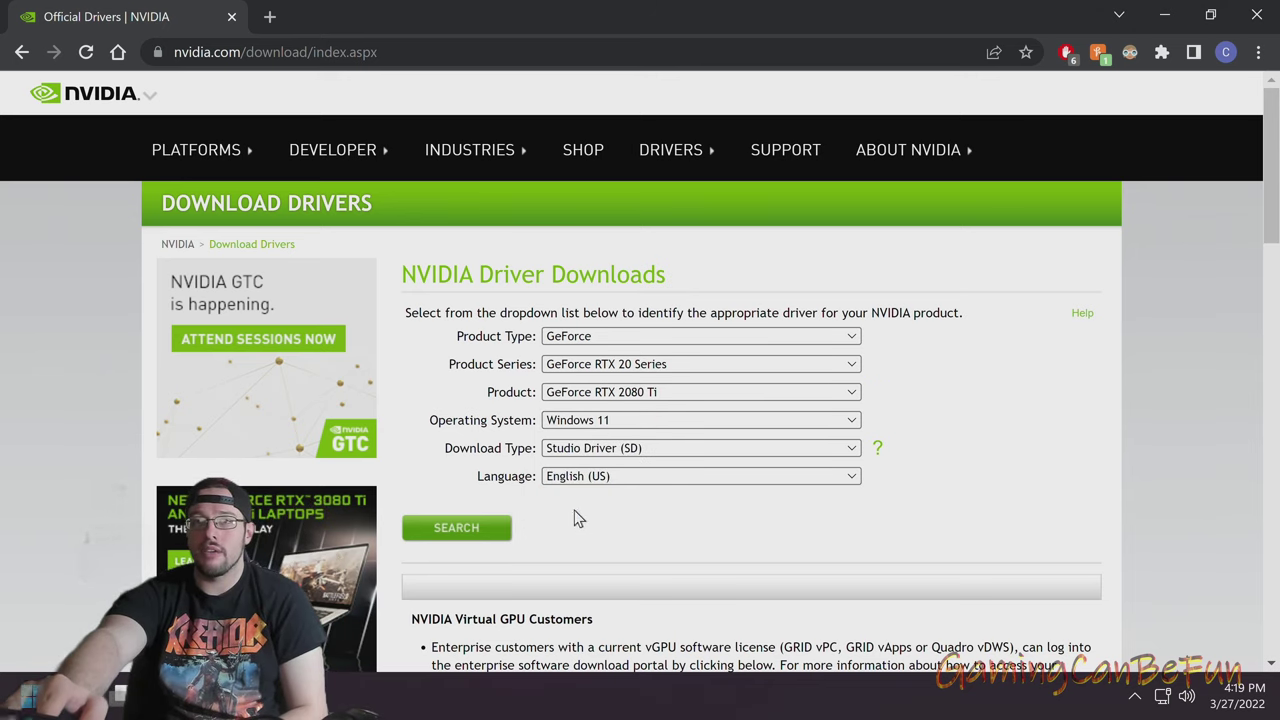
pyautogui.click(456, 530)
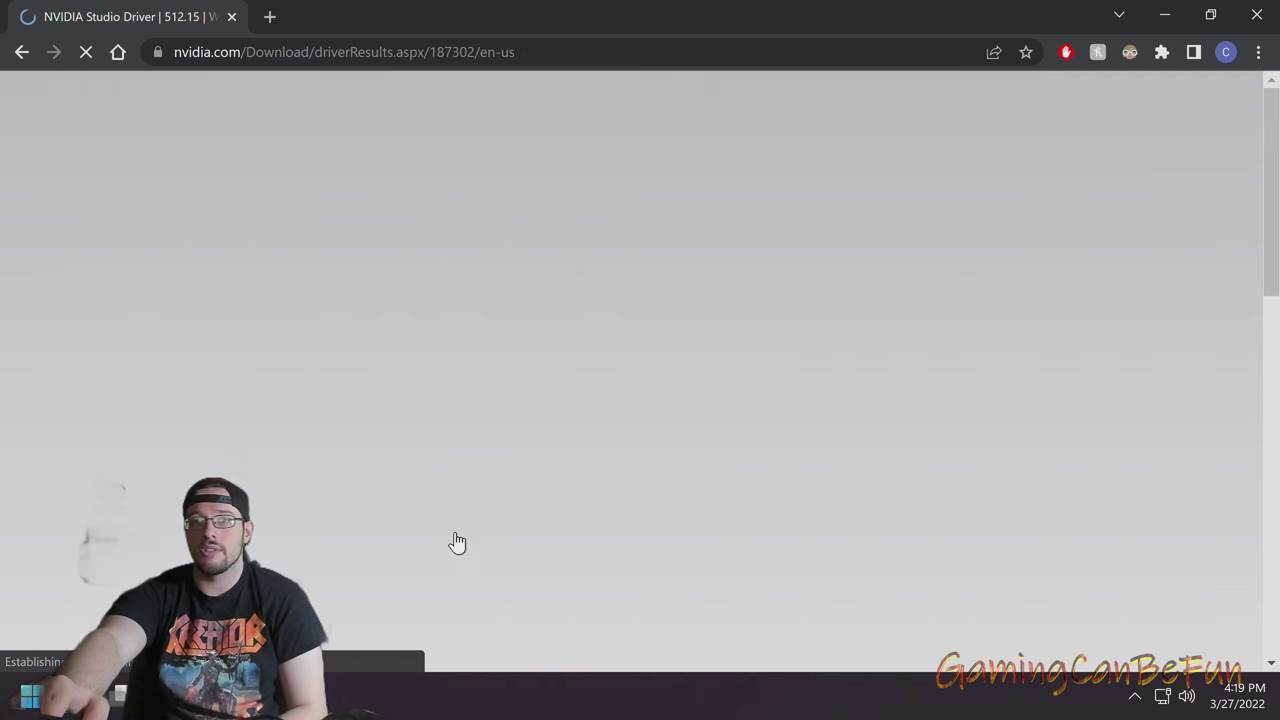
# Download the Studio Driver and save 512.15-desktop-win10-win11-64bit-international-nsd-dch-whql.exe in the Downloads folder
pyautogui.click(455, 428)
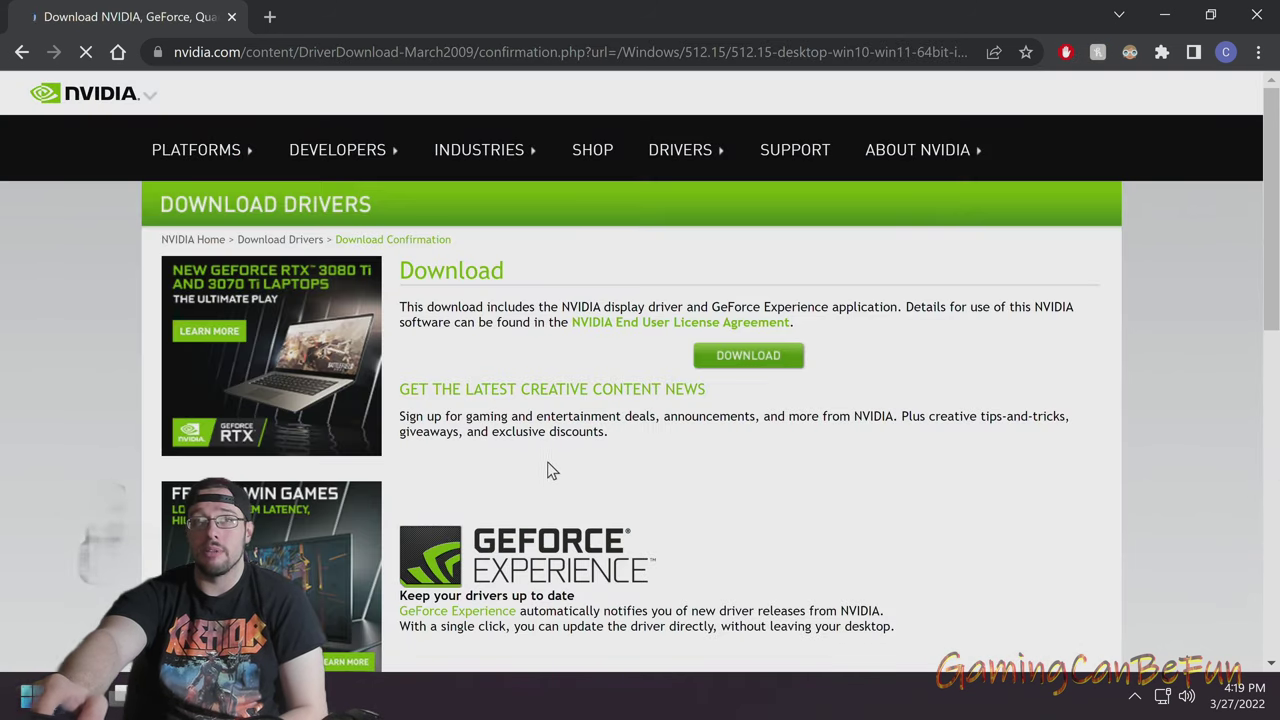
pyautogui.click(781, 356)
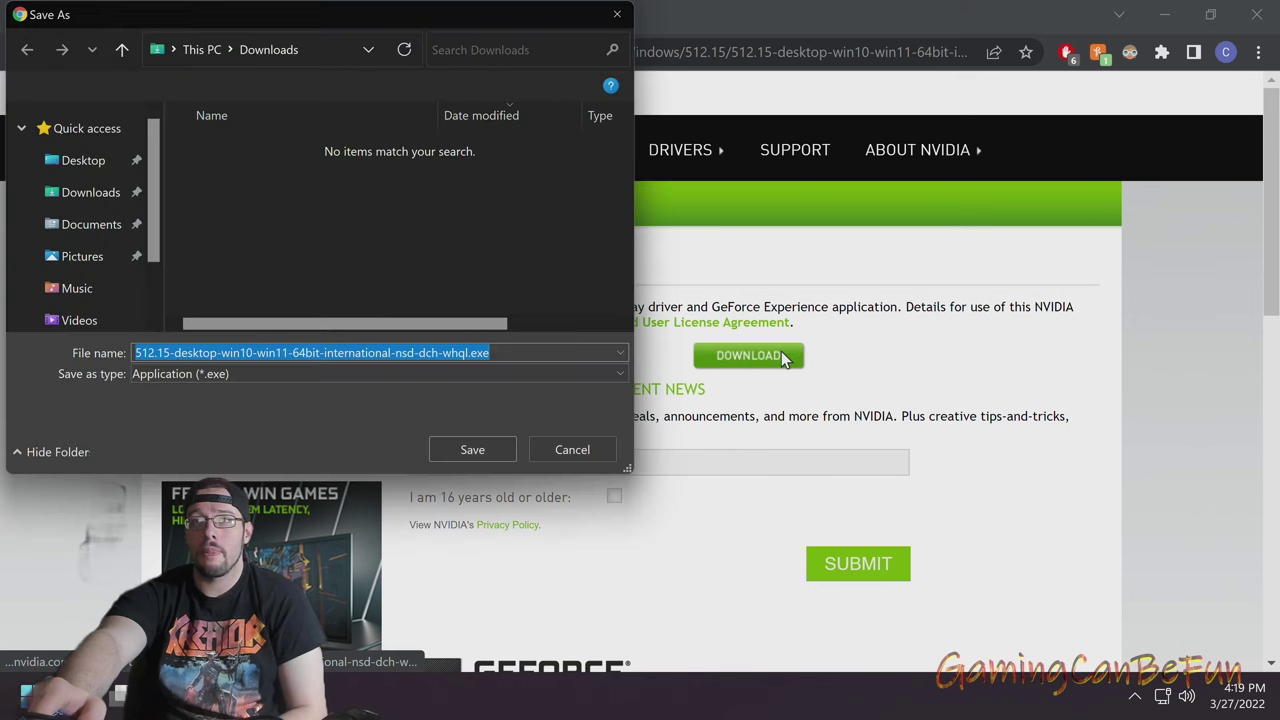
pyautogui.click(472, 449)
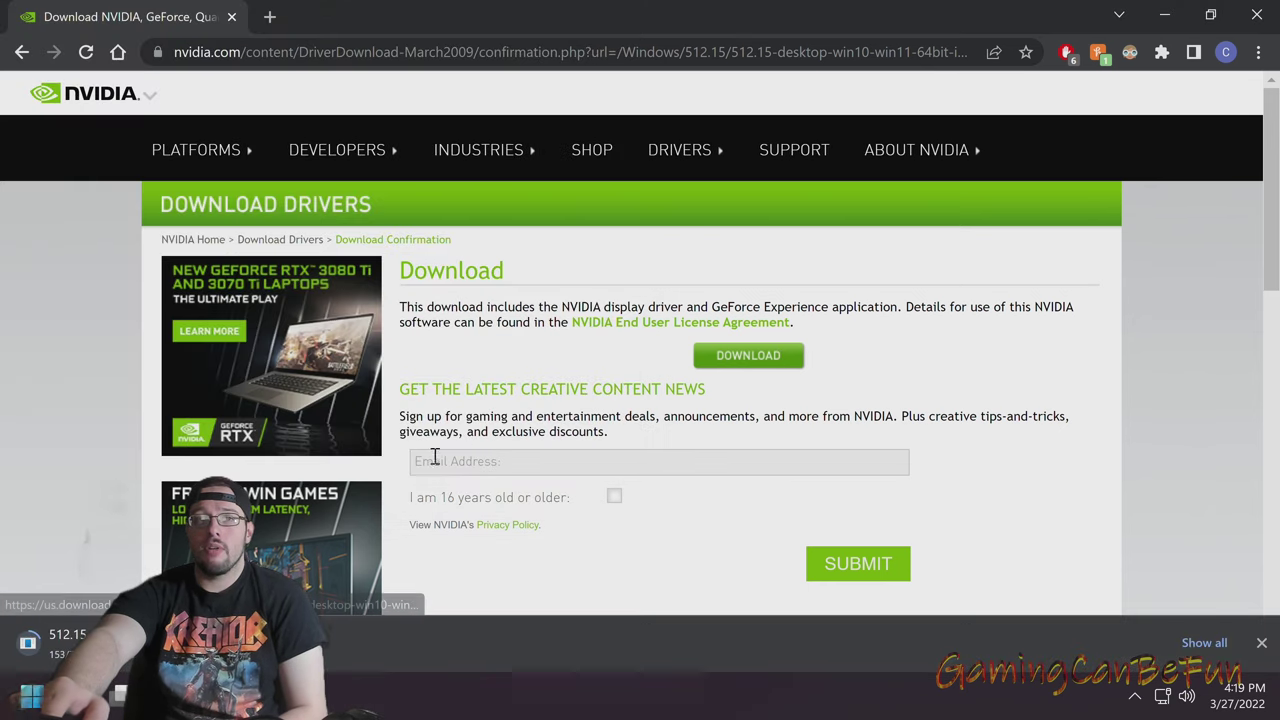
# Run the downloaded NVIDIA driver package, close the browser and extract the driver files to the default path
pyautogui.click(50, 645)
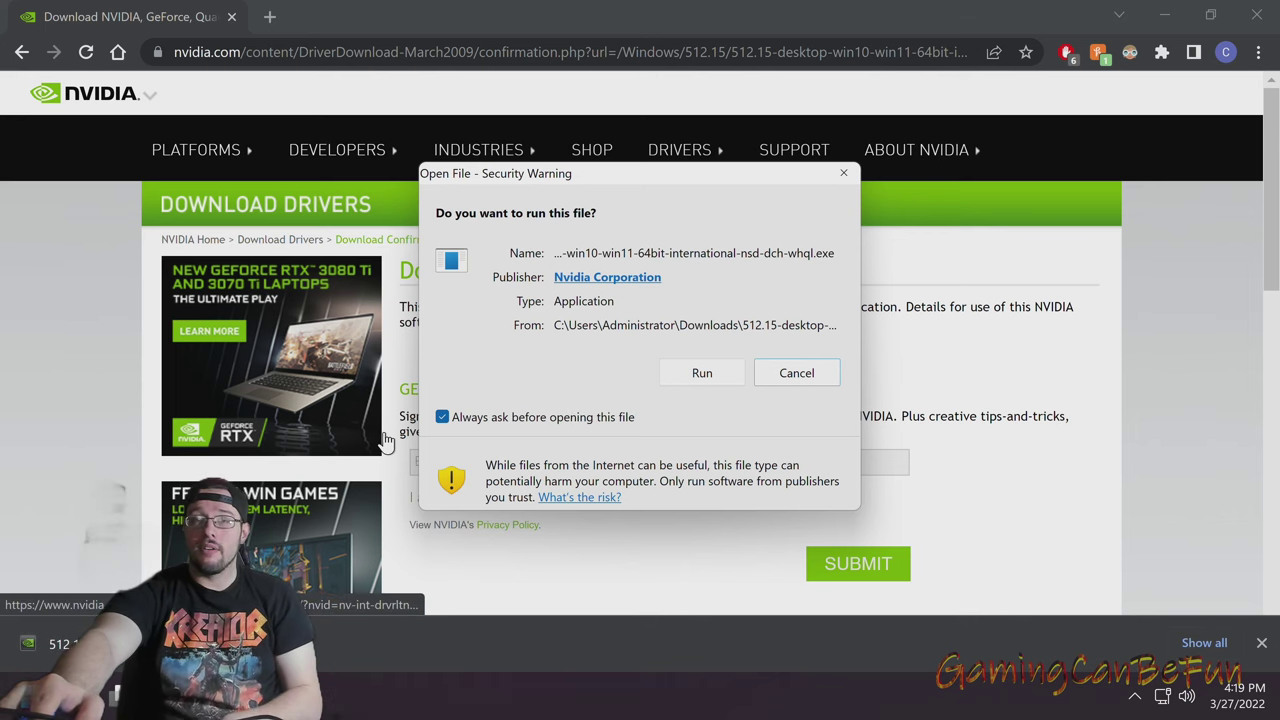
pyautogui.click(717, 379)
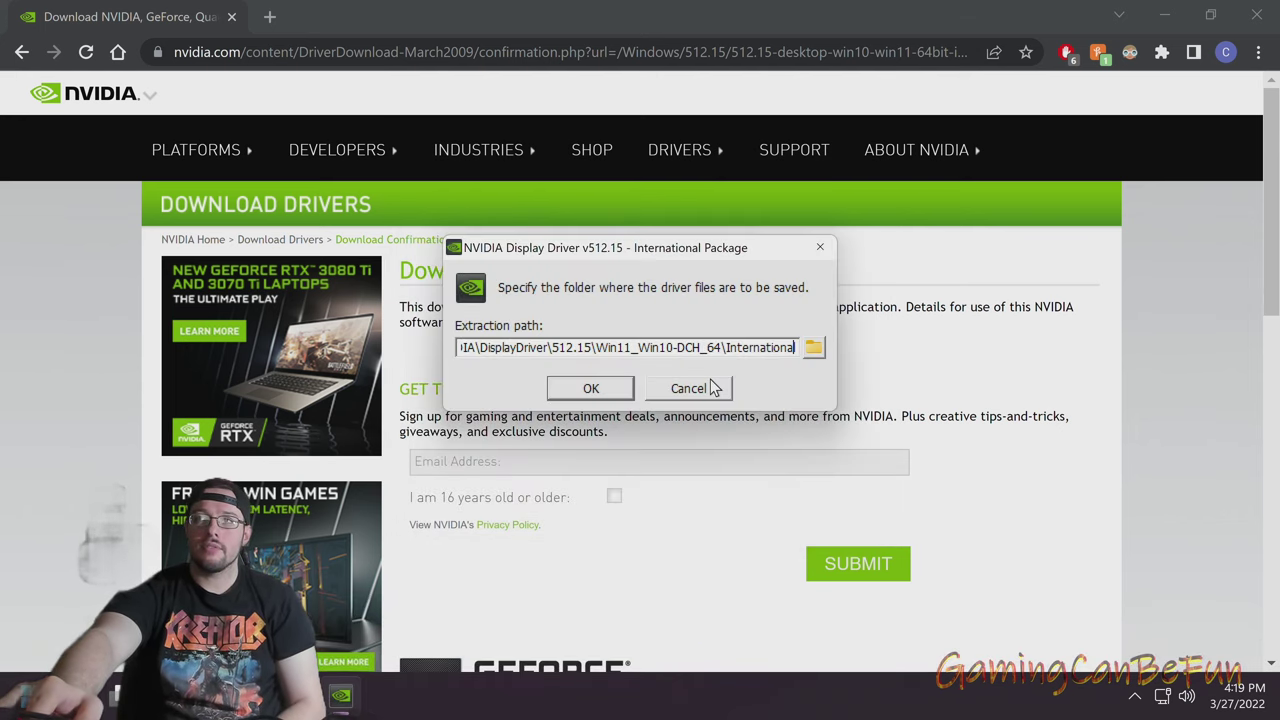
pyautogui.click(1262, 14)
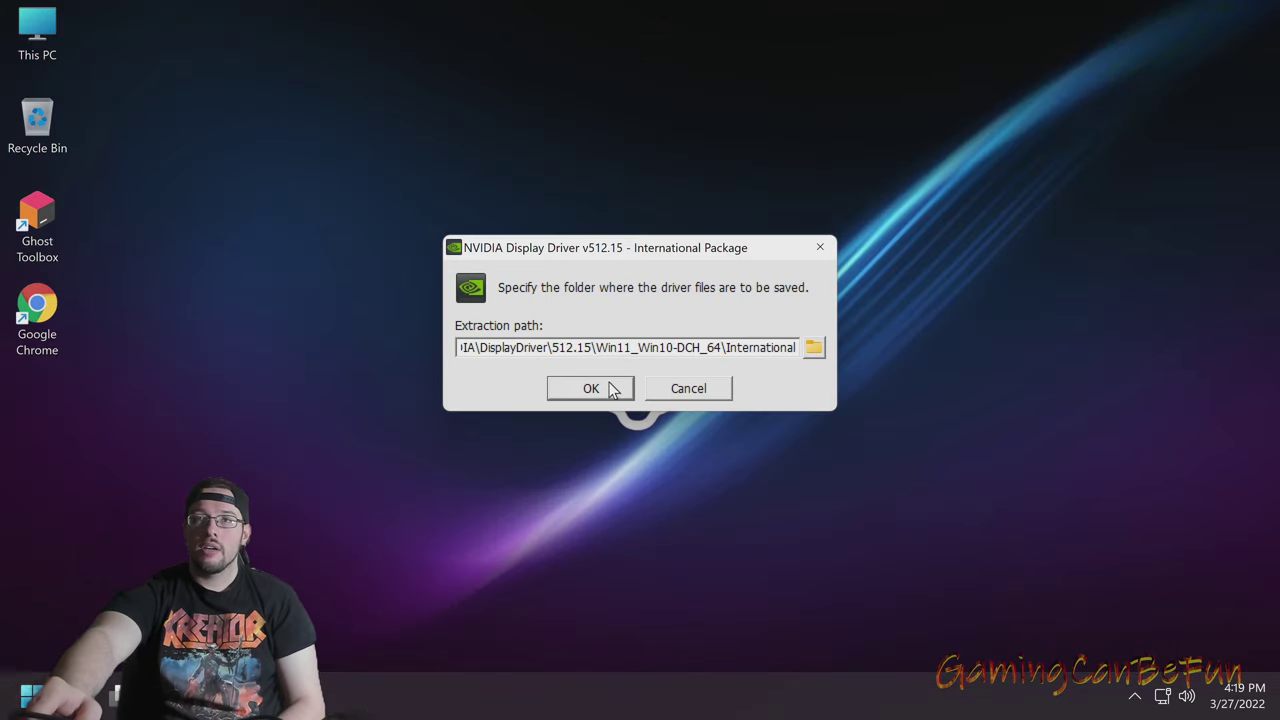
pyautogui.click(612, 389)
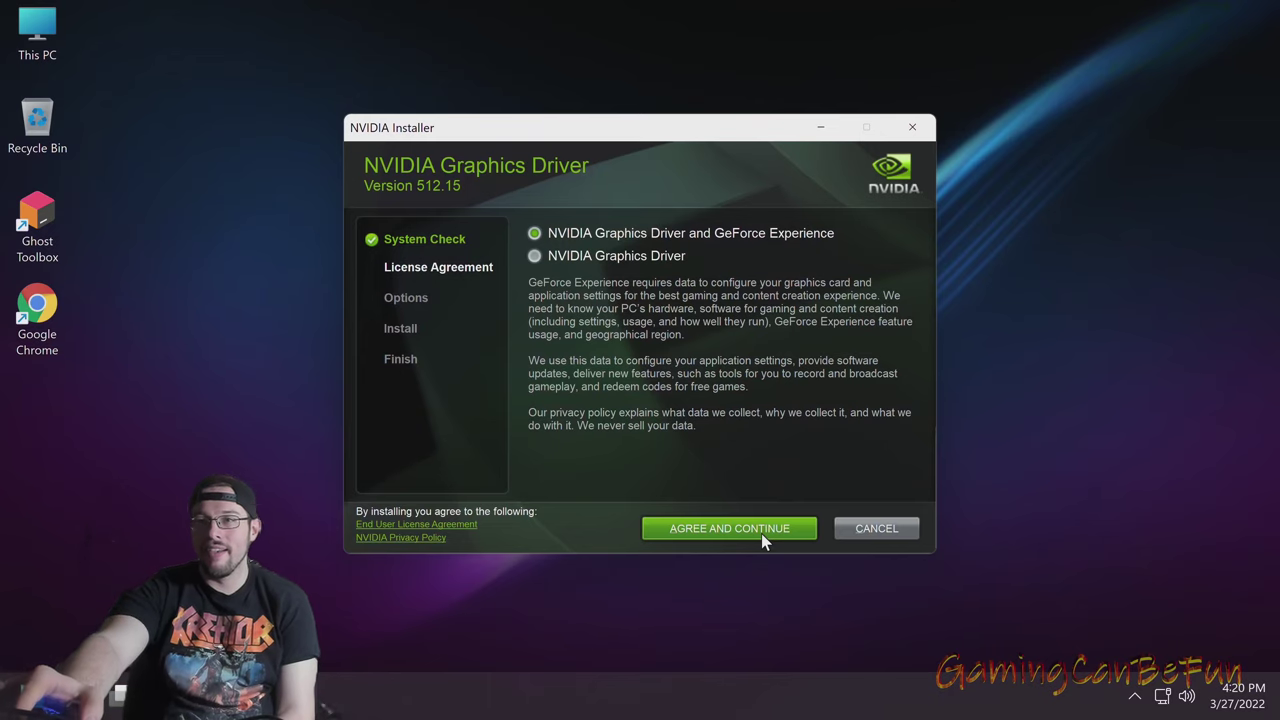
# Accept the license for NVIDIA Graphics Driver and GeForce Experience and proceed with the Custom (Advanced) installation
pyautogui.click(714, 537)
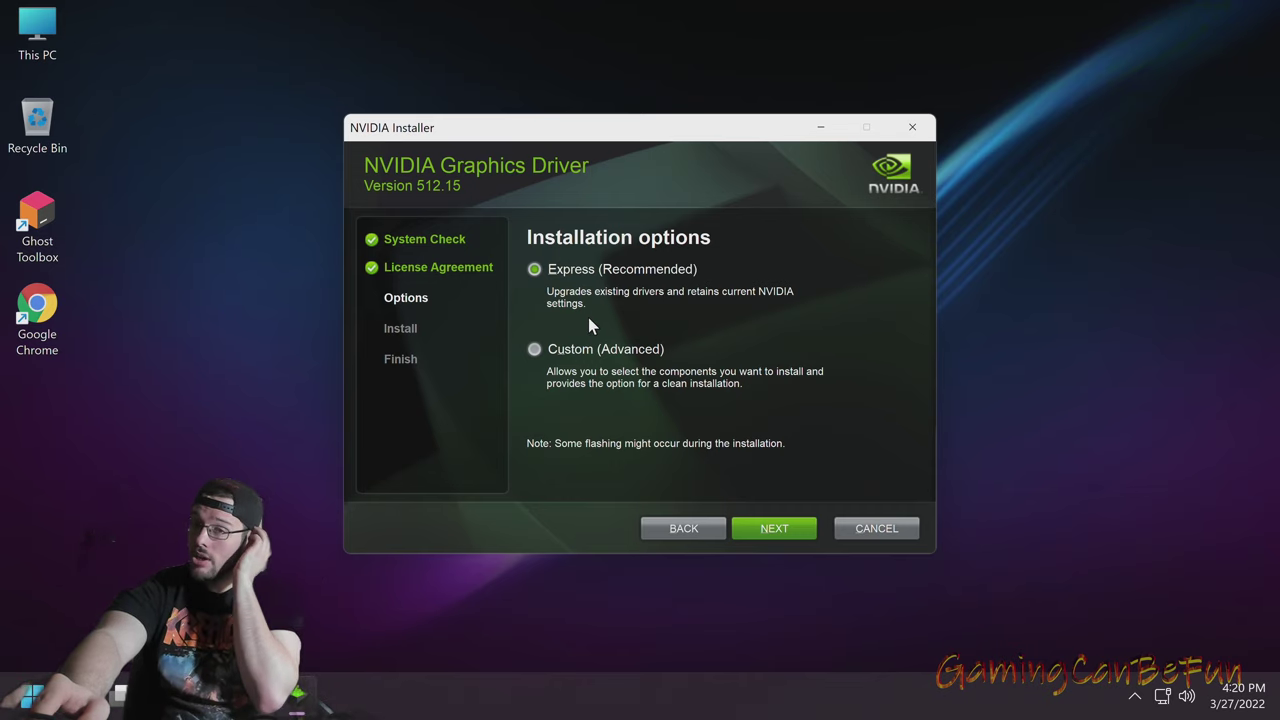
pyautogui.click(535, 351)
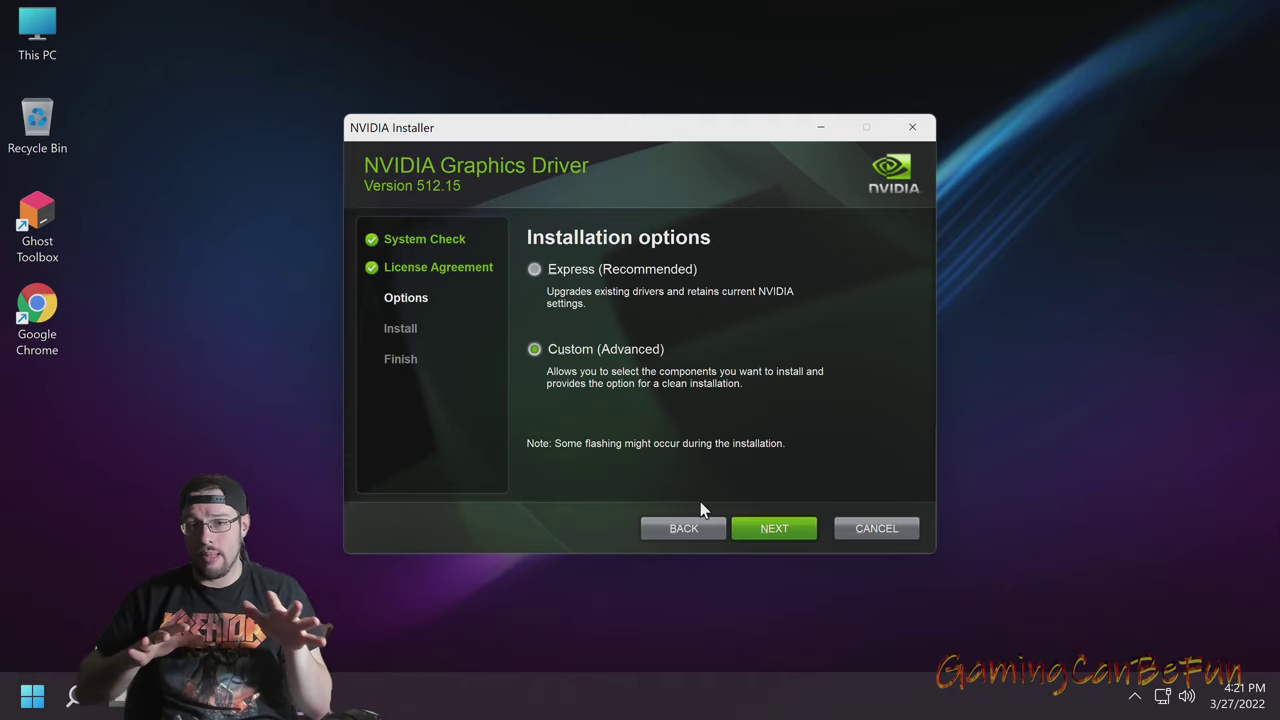
pyautogui.click(778, 538)
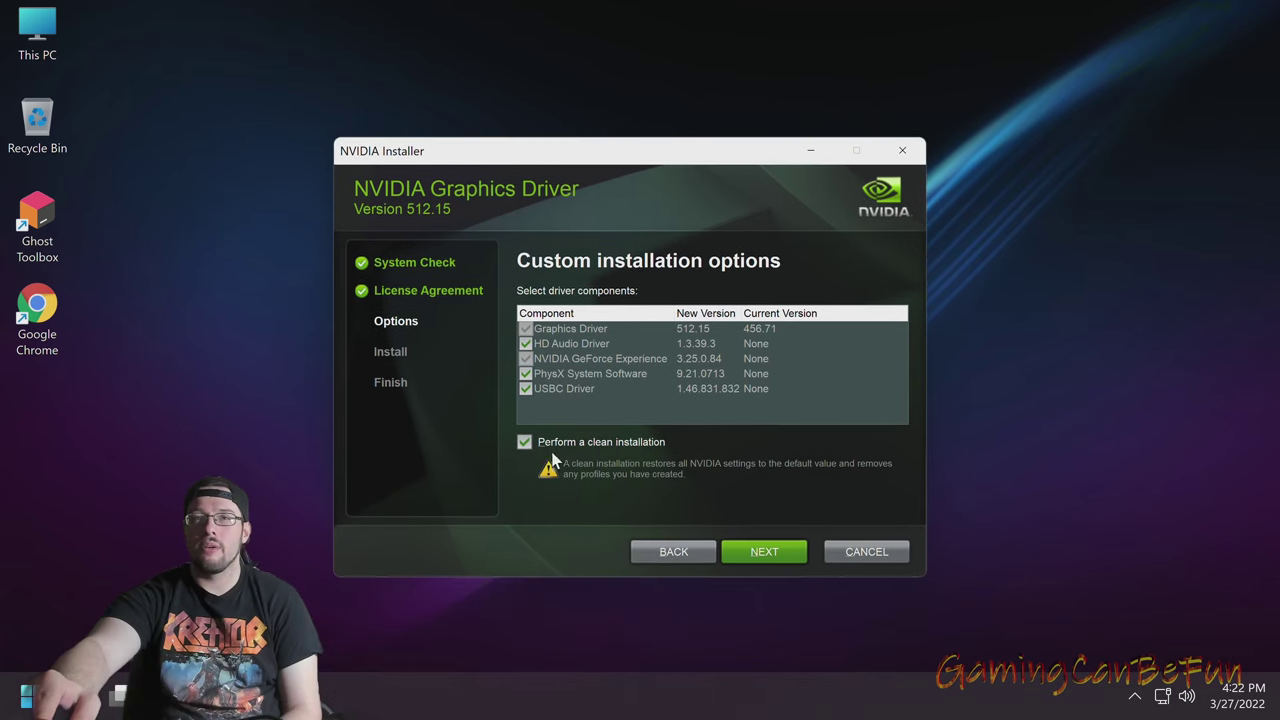
# Run the clean installation of the NVIDIA driver components, then close the installer with the GeForce Experience shortcut and launch options enabled
pyautogui.click(766, 551)
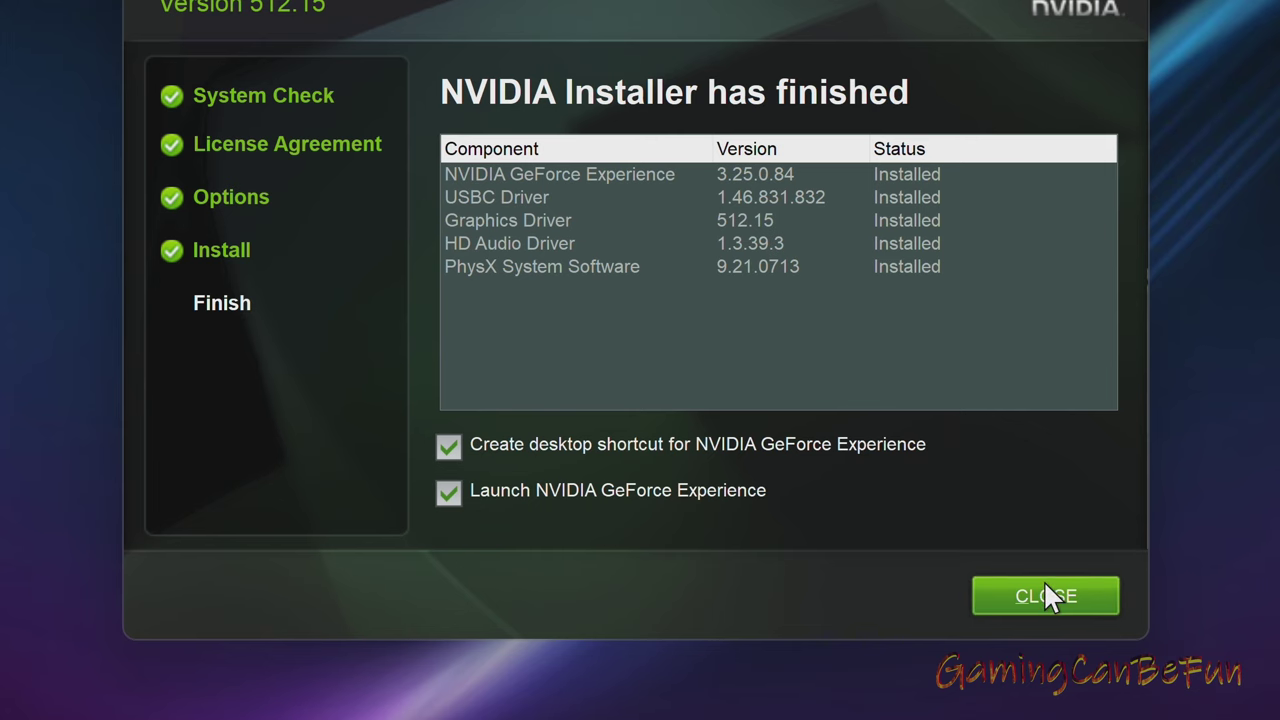
pyautogui.click(1044, 586)
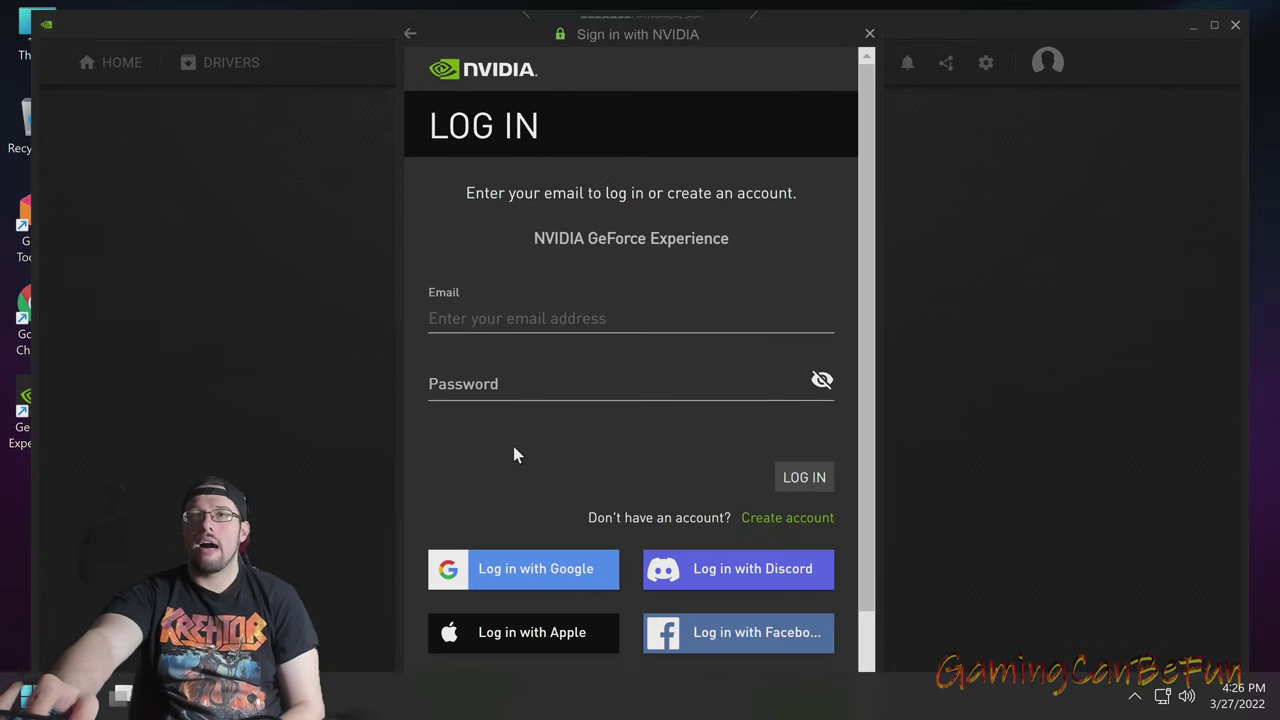
# Log in to GeForce Experience with Google, declining authenticator setup, and skip the tour with automatic optimization of newly added games turned off
pyautogui.click(525, 572)
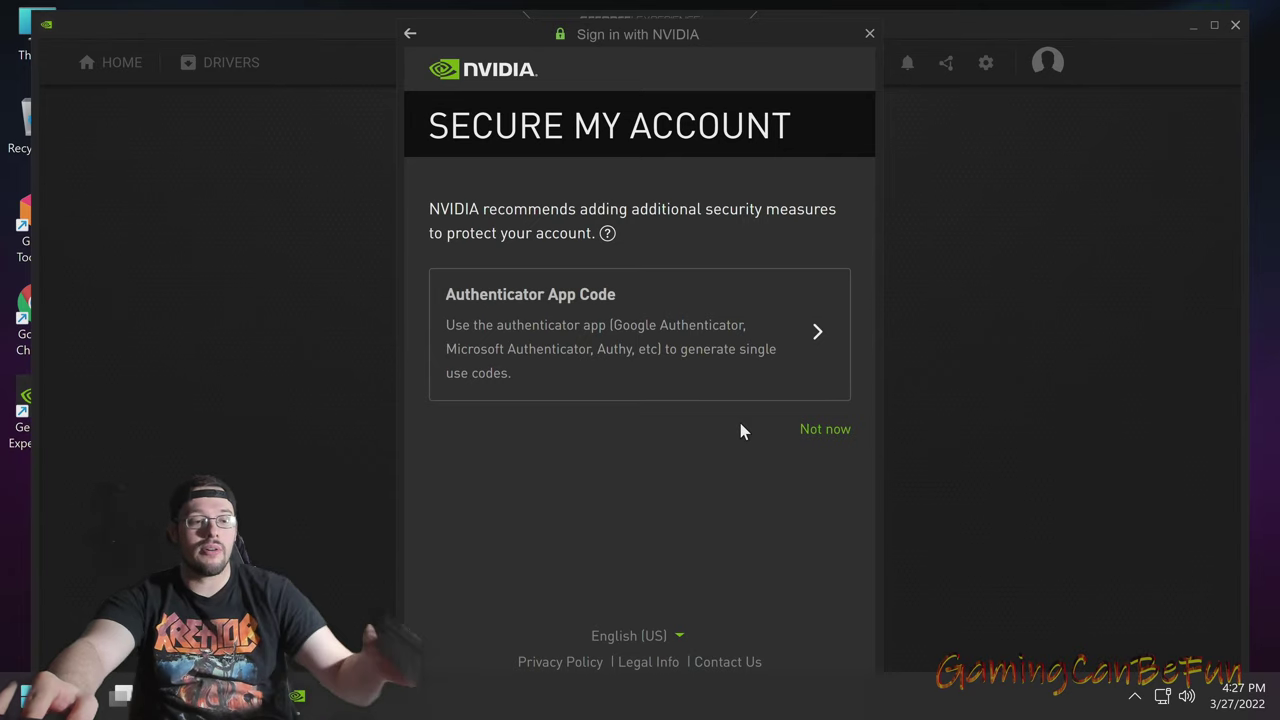
pyautogui.click(830, 437)
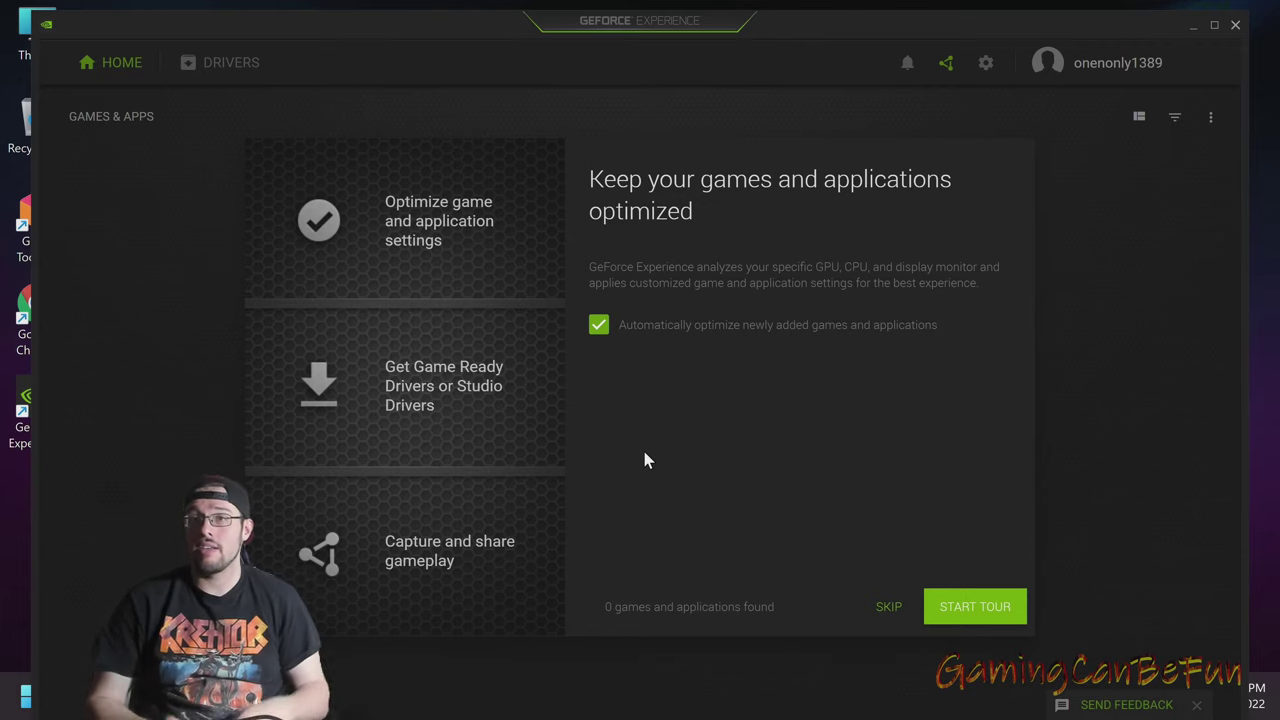
pyautogui.click(598, 324)
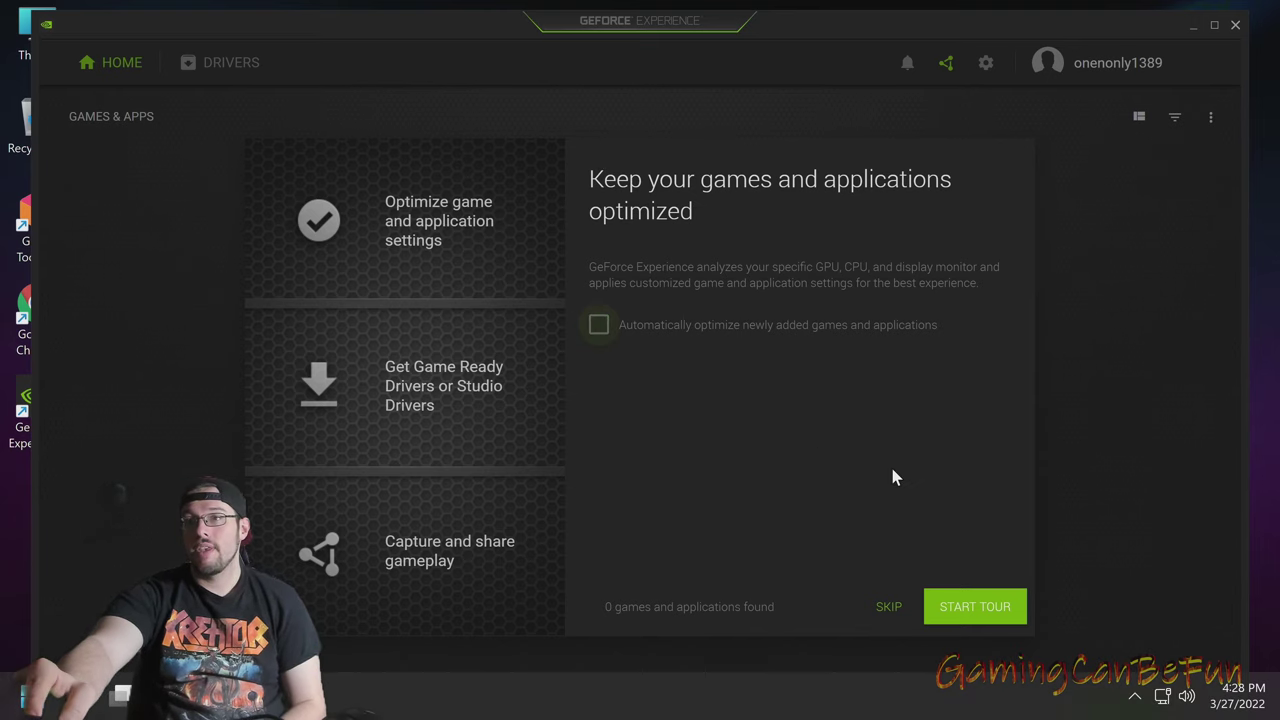
pyautogui.click(884, 607)
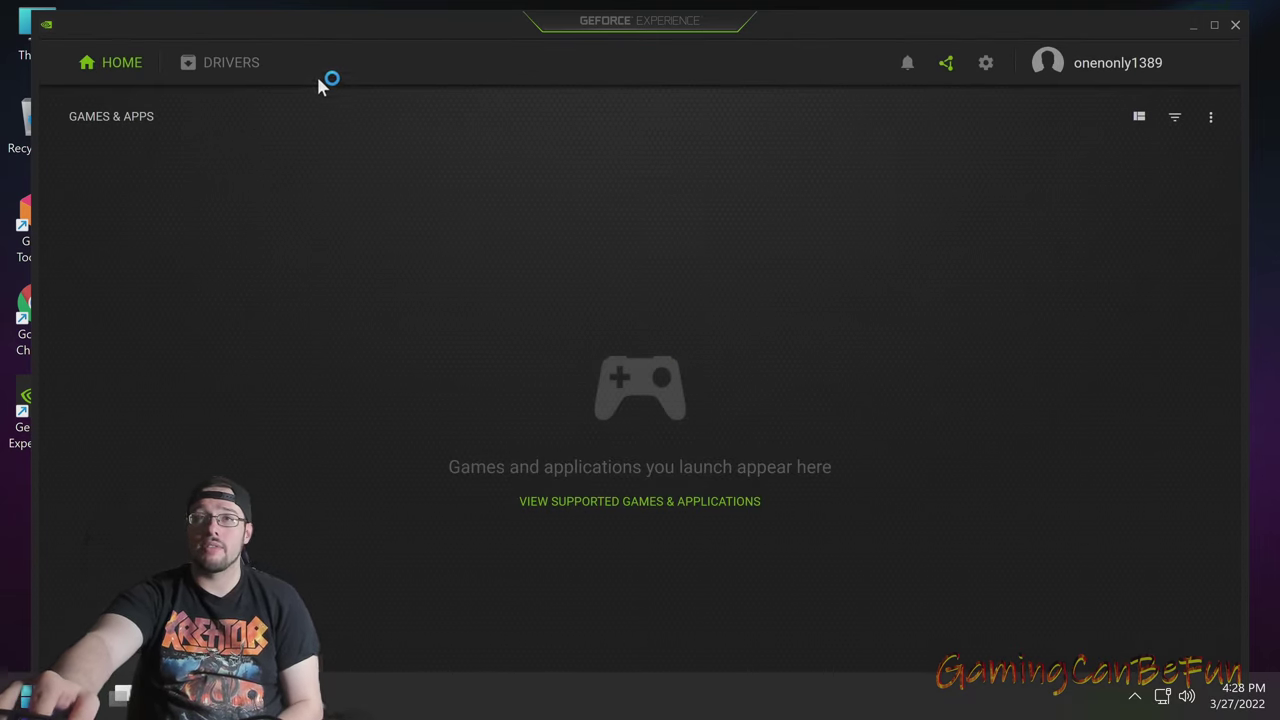
# Dismiss the driver-preferences hint in the Drivers section of GeForce Experience and check for driver updates
pyautogui.click(240, 62)
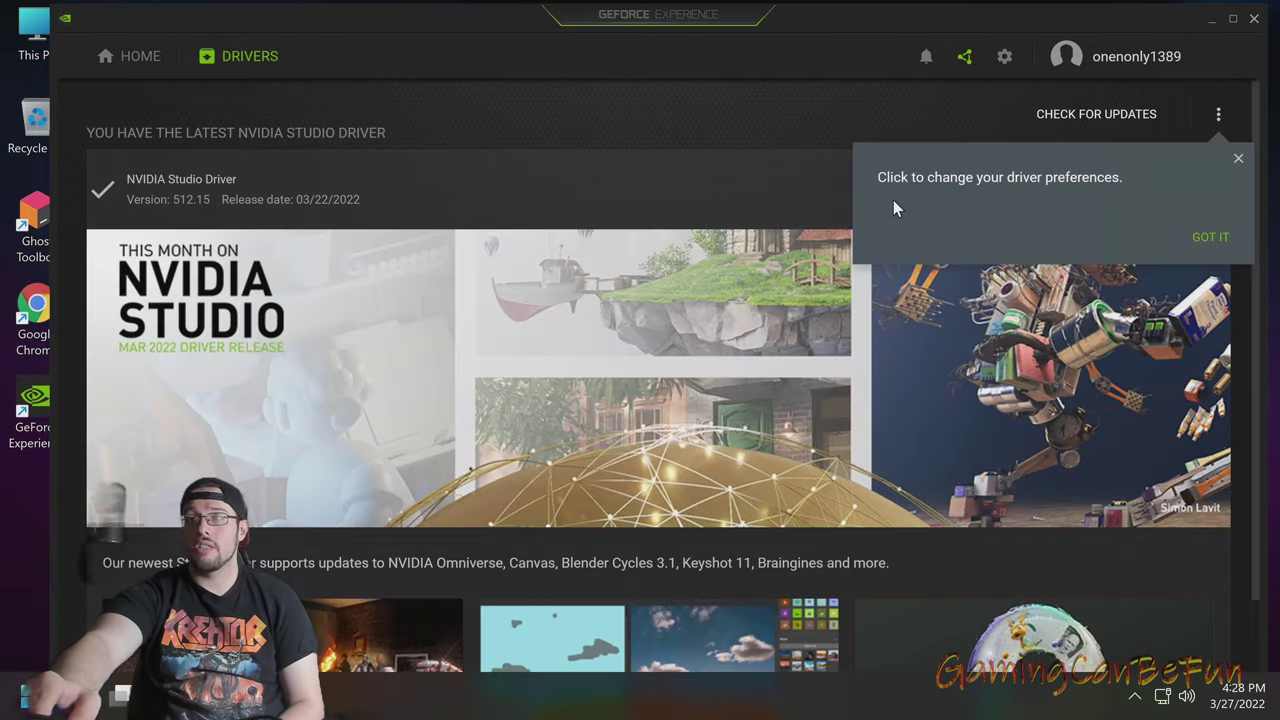
pyautogui.click(1198, 243)
pyautogui.scroll(-2, 1170, 244)
pyautogui.scroll(2, 1173, 250)
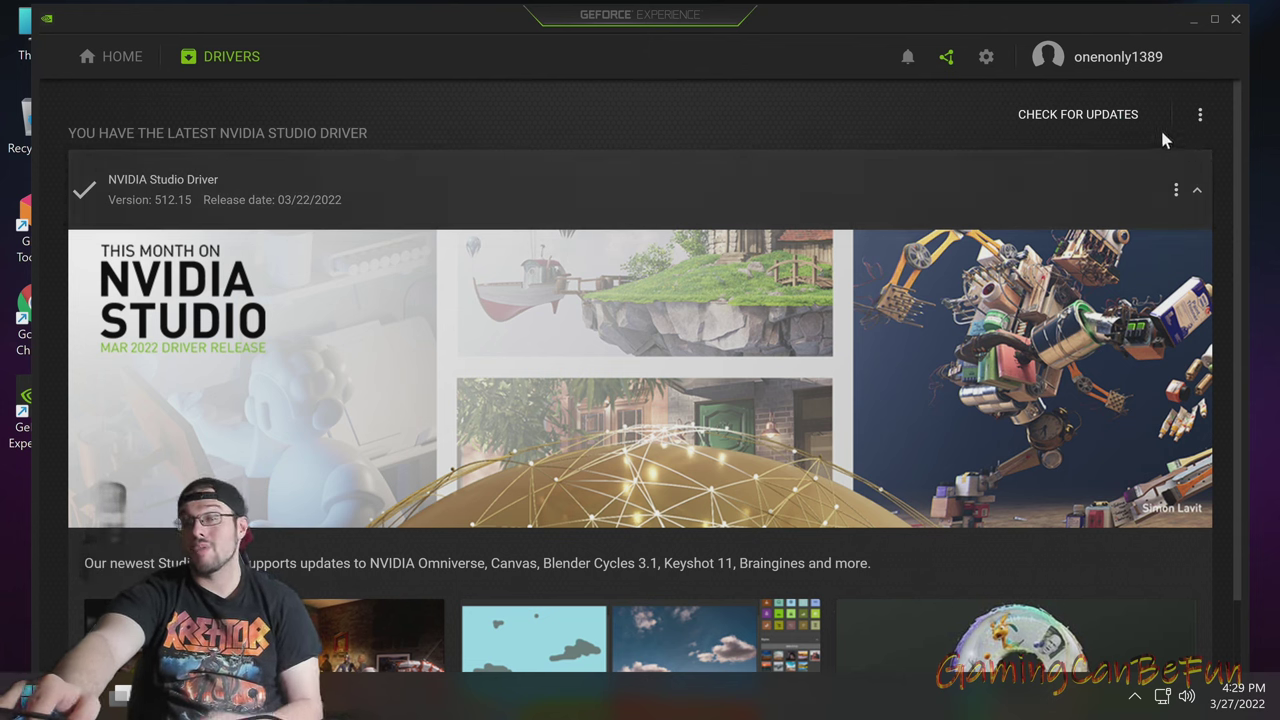
pyautogui.click(1028, 122)
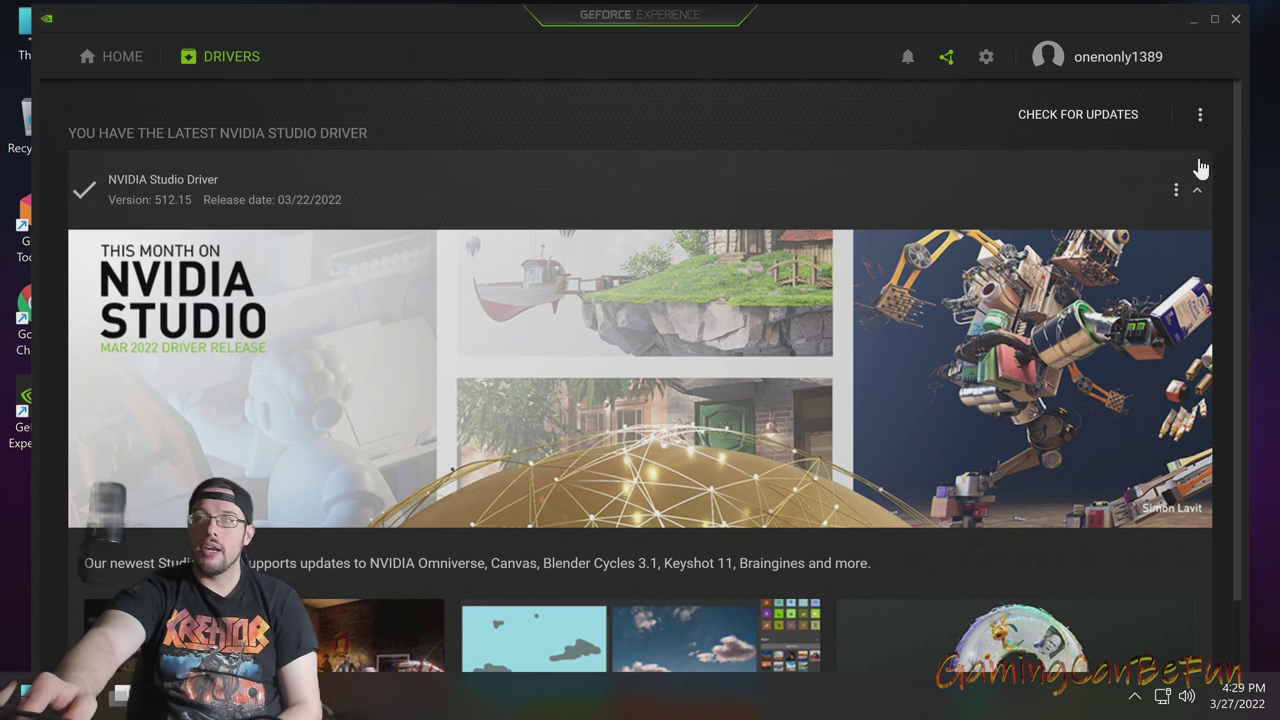
# Switch the driver preference to Game Ready Driver and back to Studio Driver
pyautogui.click(1199, 118)
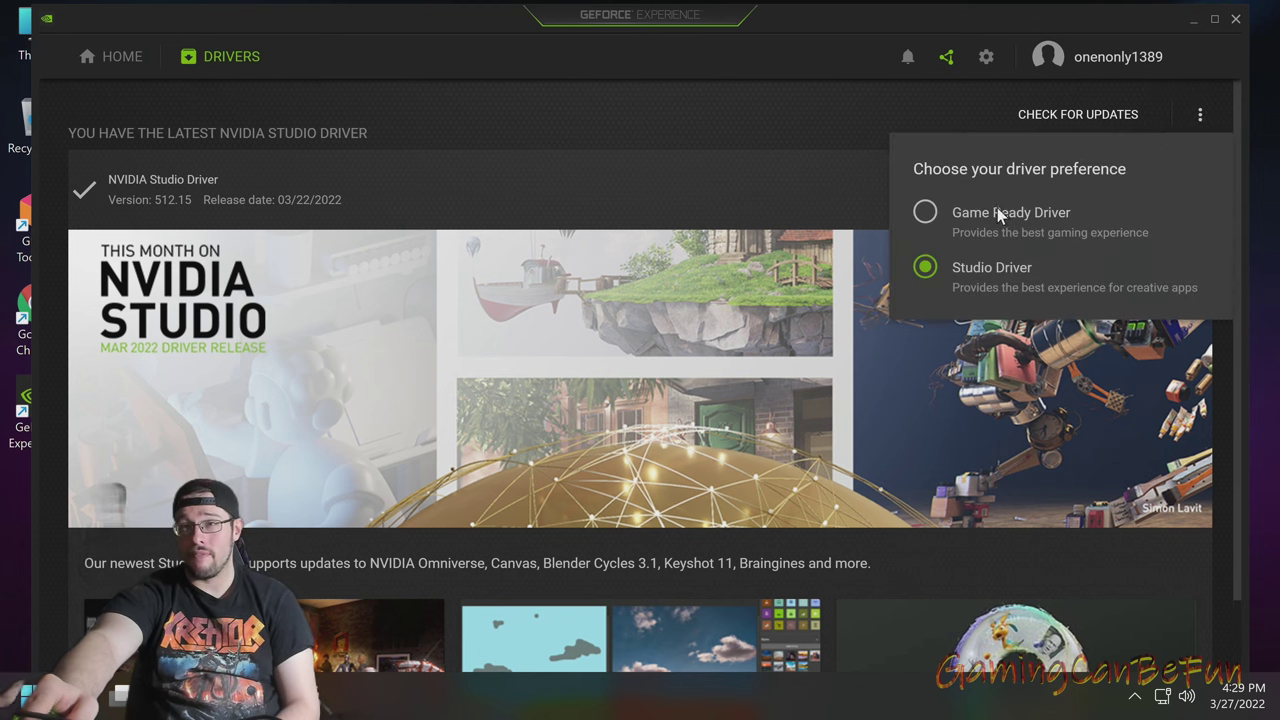
pyautogui.click(926, 214)
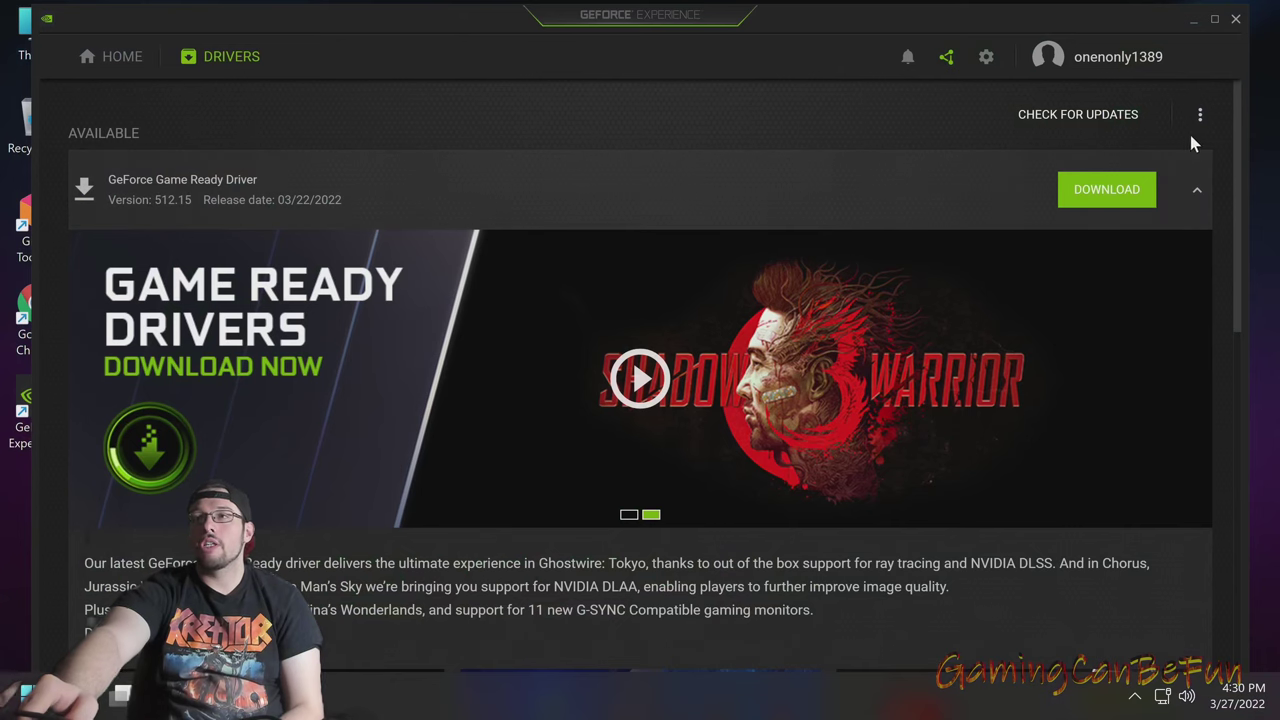
pyautogui.click(1199, 114)
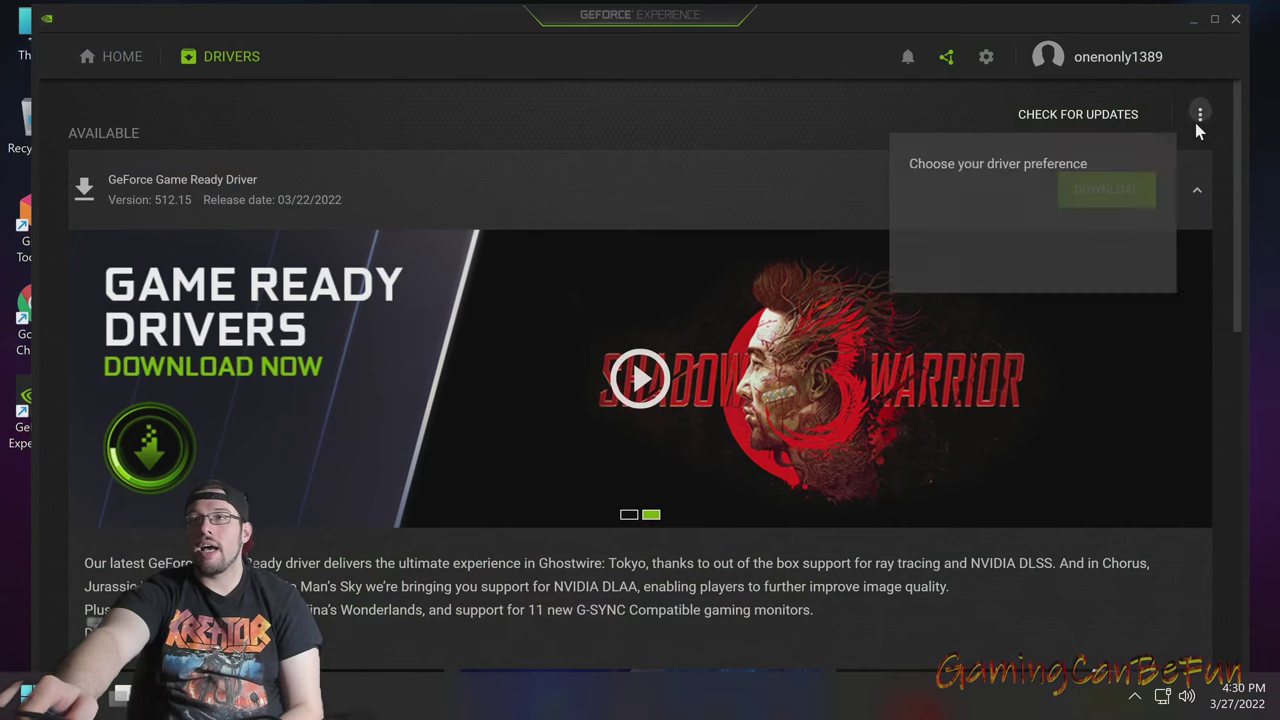
pyautogui.click(924, 267)
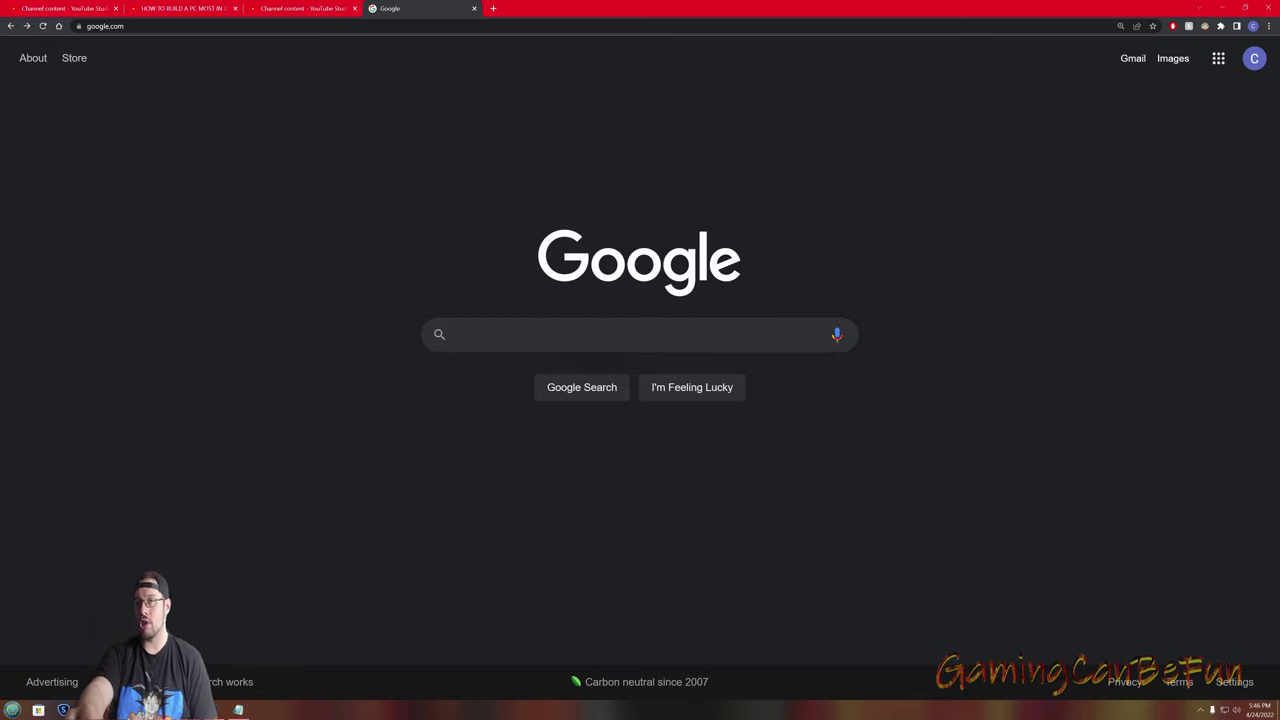
# Search Google for "advanced nvidia driver search" and reach NVIDIA's Beta and Older Drivers page through the Official Drivers result for "nvidia drivers"
pyautogui.click(500, 335)
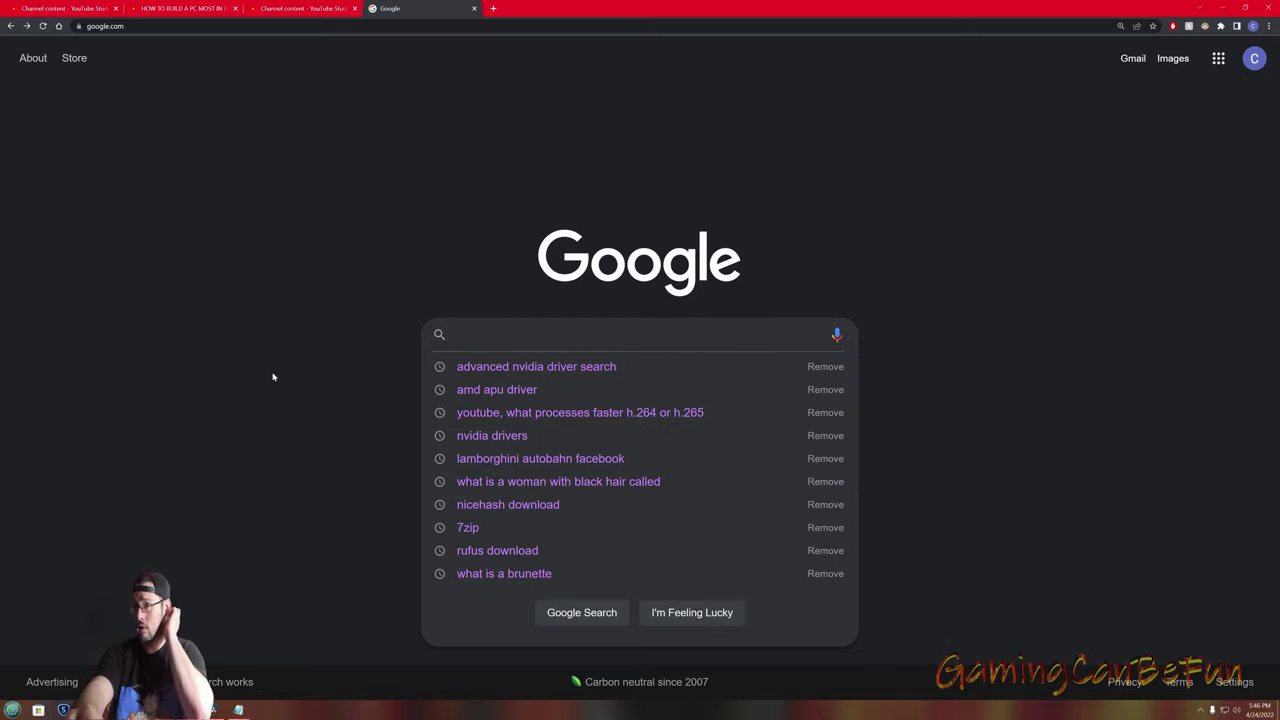
pyautogui.click(579, 368)
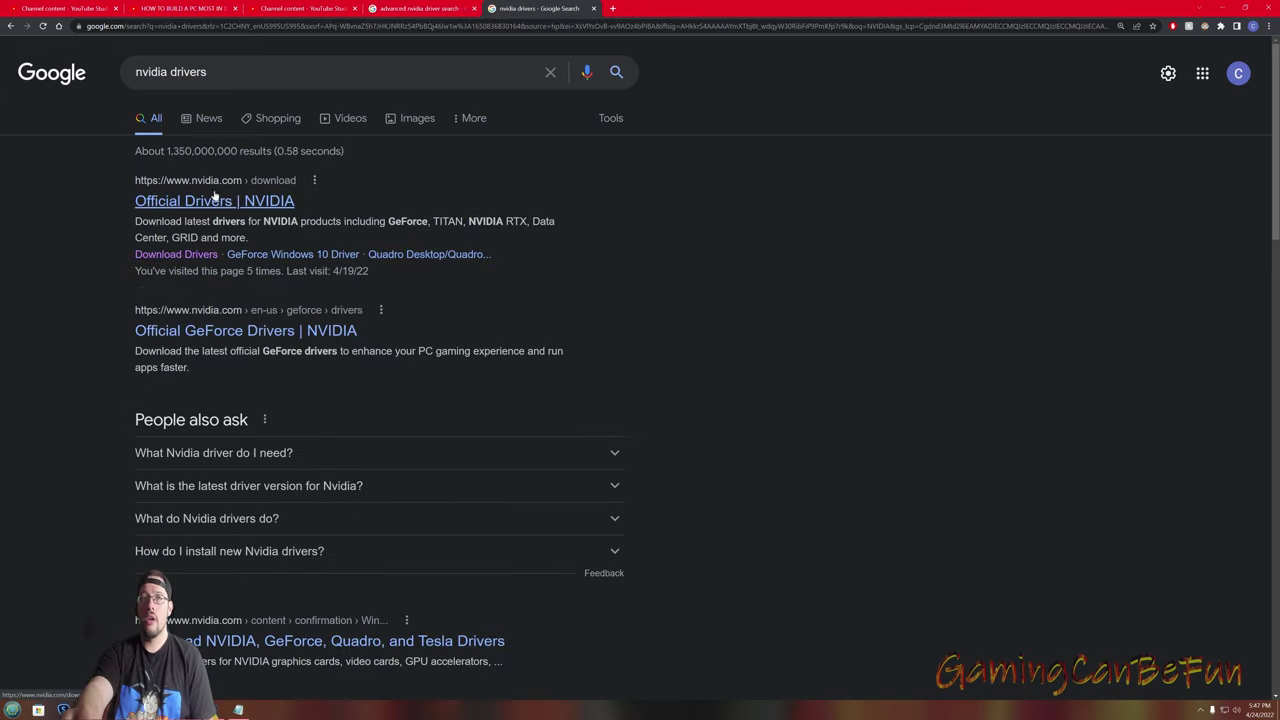
pyautogui.click(215, 199)
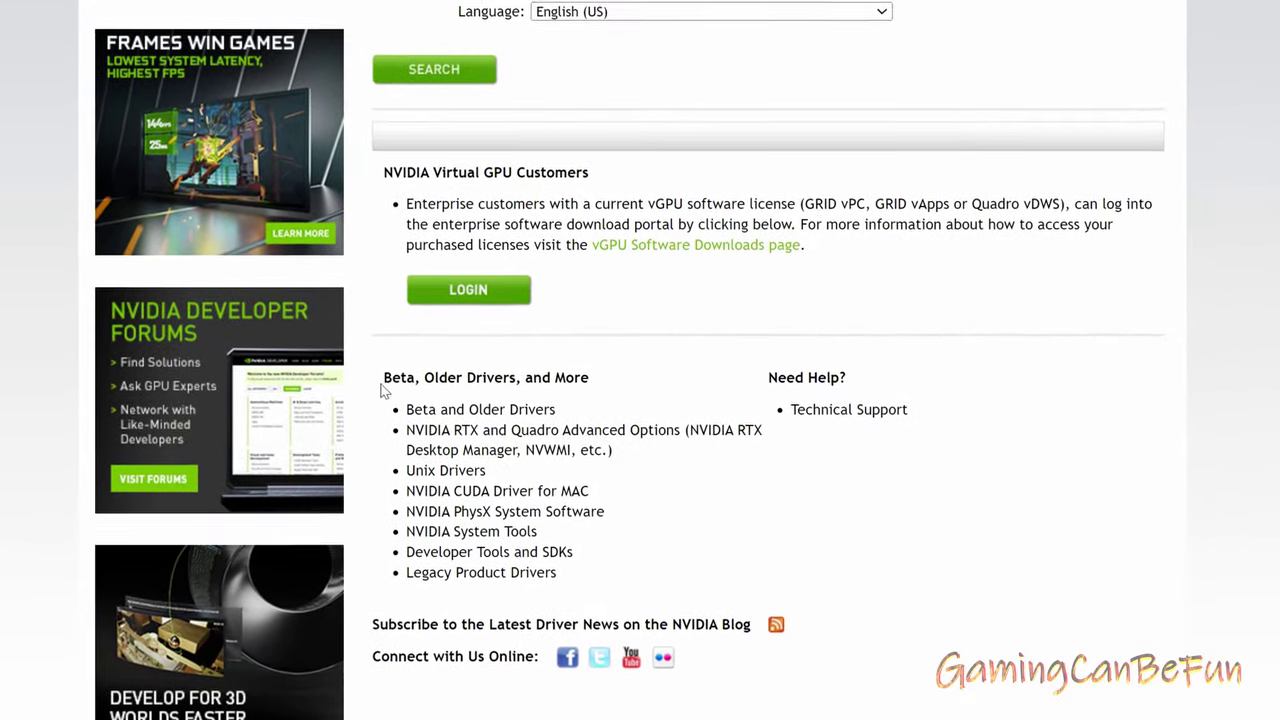
pyautogui.moveTo(443, 401); pyautogui.dragTo(453, 401)
pyautogui.moveTo(435, 335); pyautogui.dragTo(515, 335)
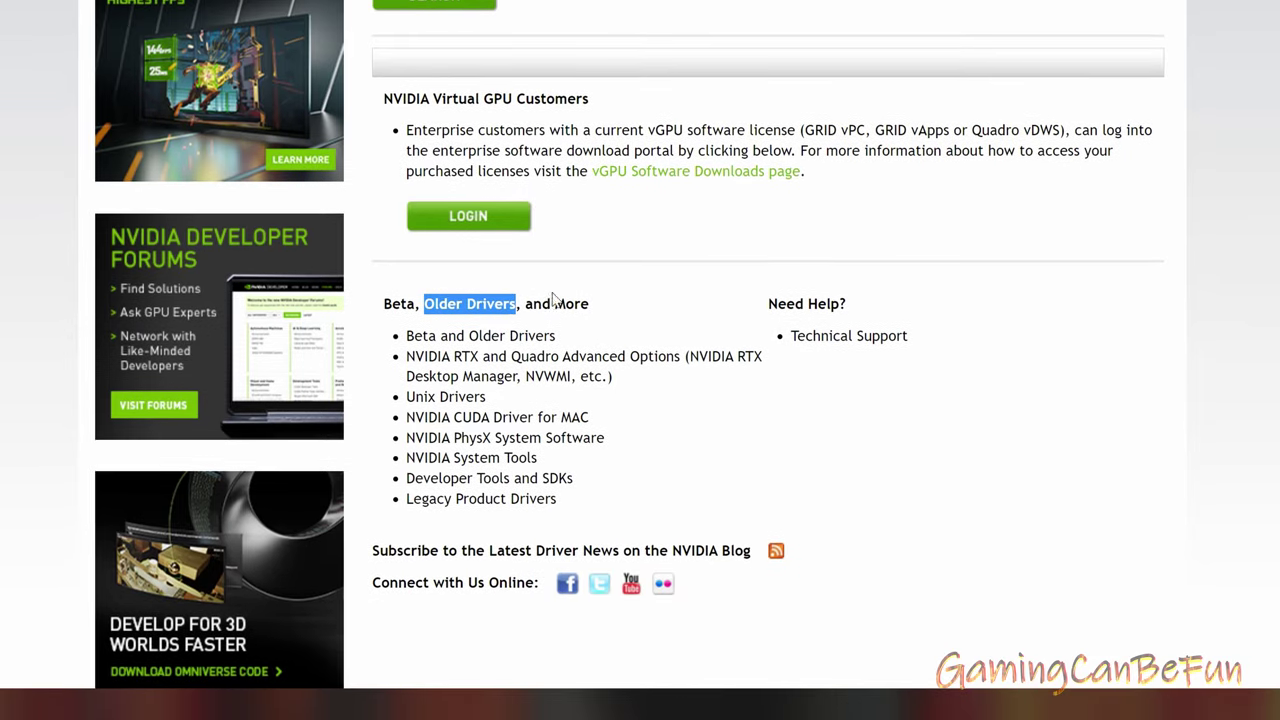
pyautogui.click(475, 340)
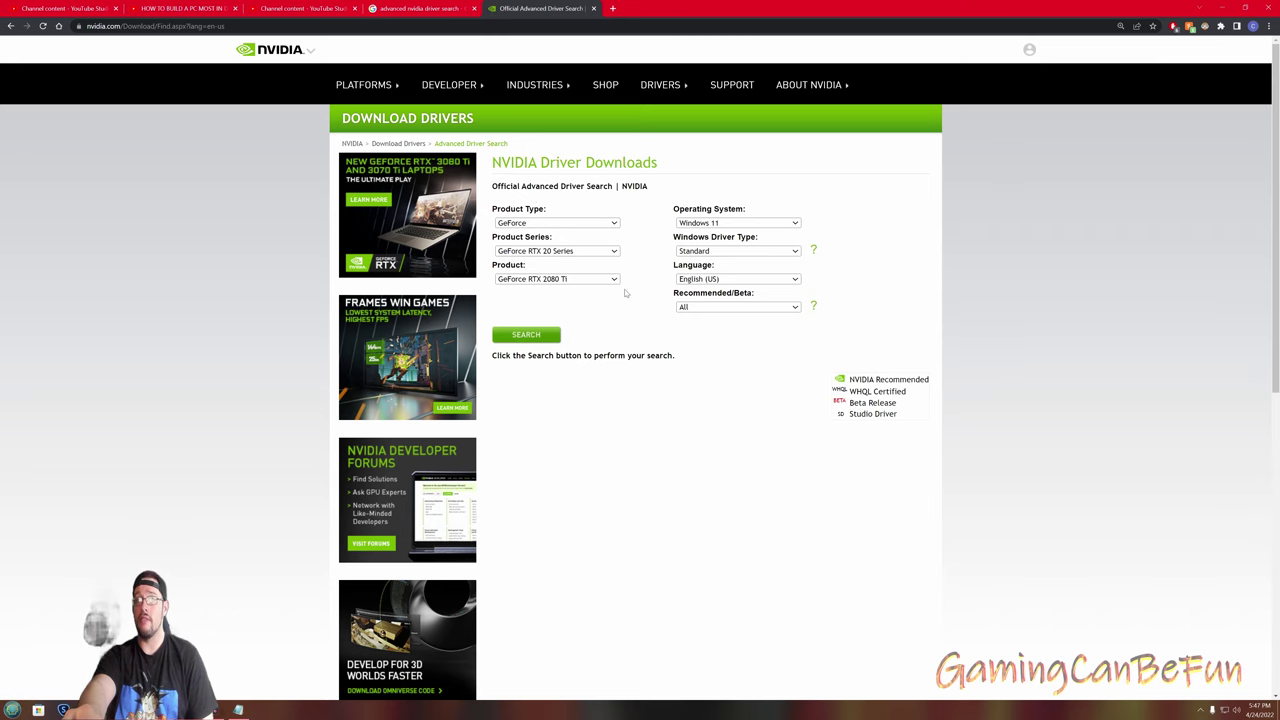
# Close the extra driver page, view the Official Advanced Driver Search result directly and return to the Google home page
pyautogui.click(593, 9)
pyautogui.click(358, 201)
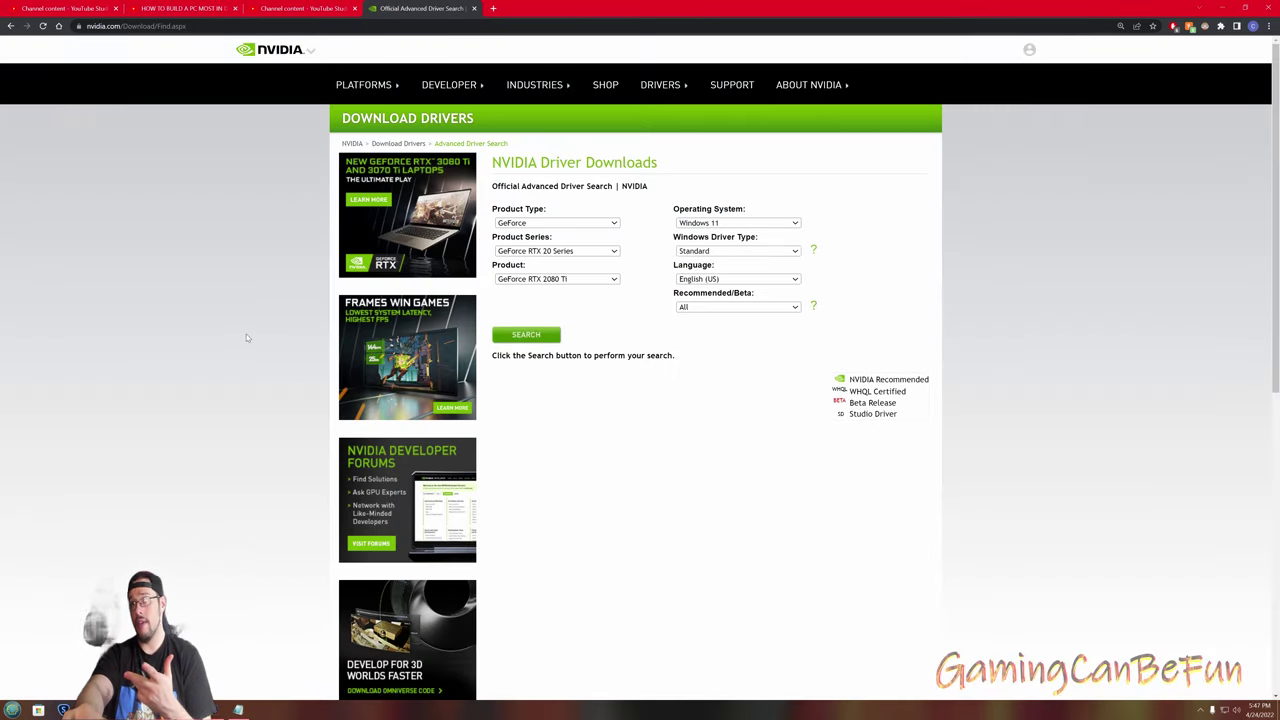
pyautogui.click(11, 28)
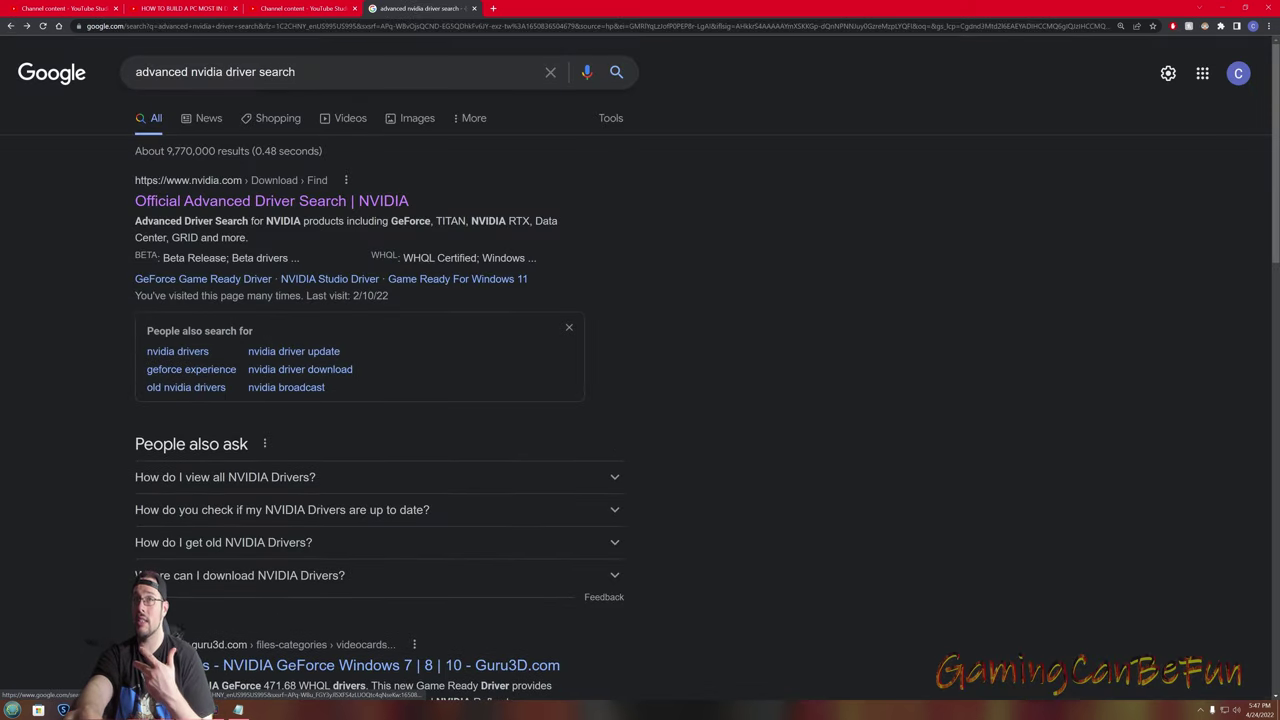
pyautogui.click(11, 26)
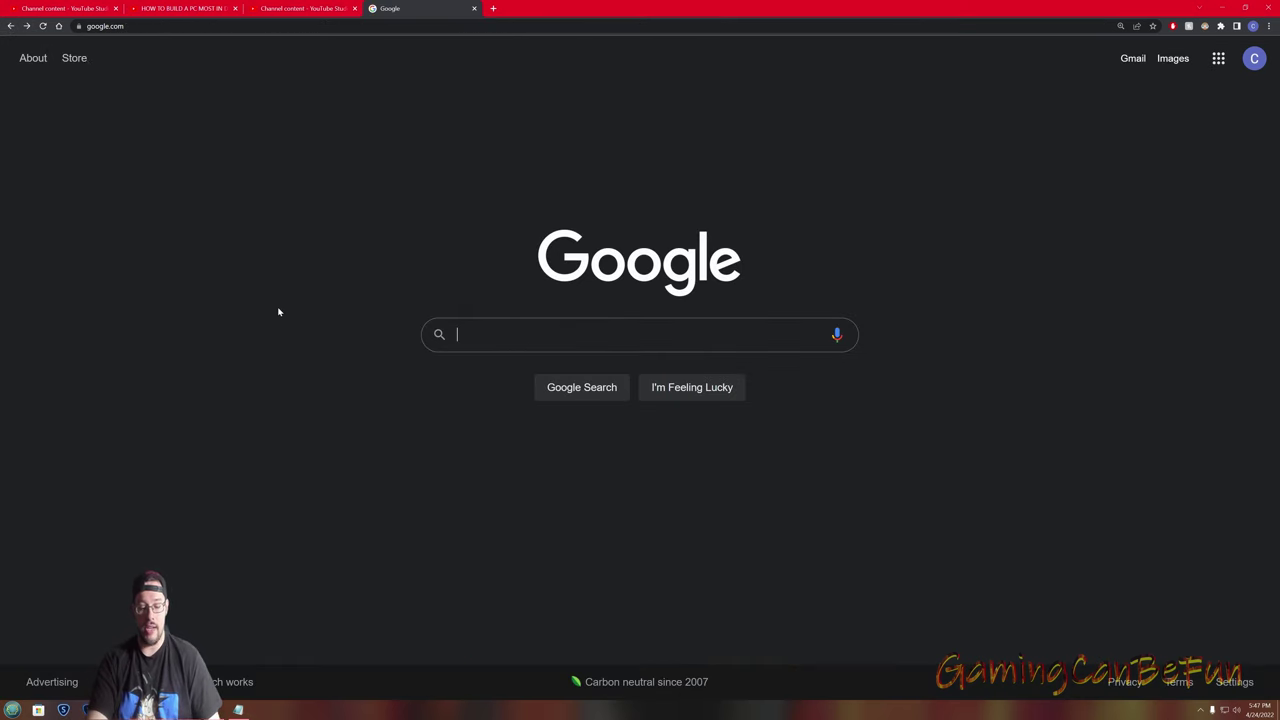
# Search Google for "nvidia drivers" and open Beta and Older Drivers from NVIDIA's Official Drivers page
pyautogui.write('nvidia drivers')
pyautogui.press('Return')
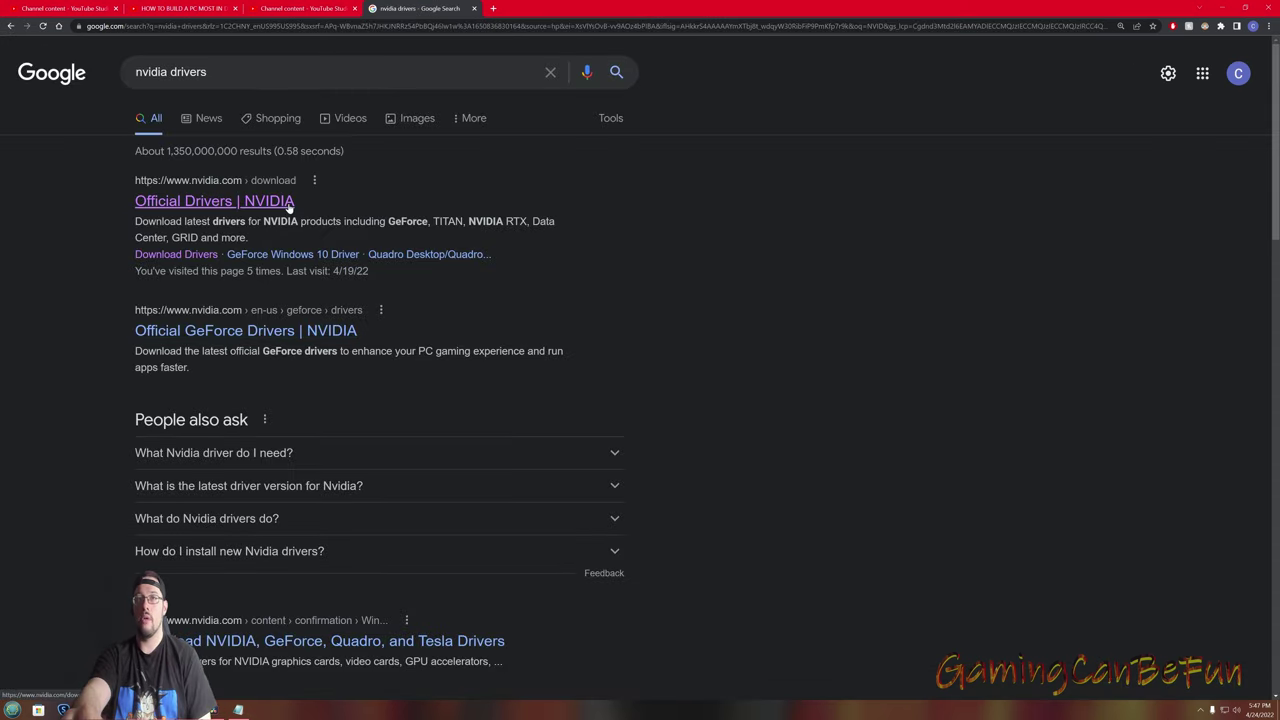
pyautogui.click(289, 204)
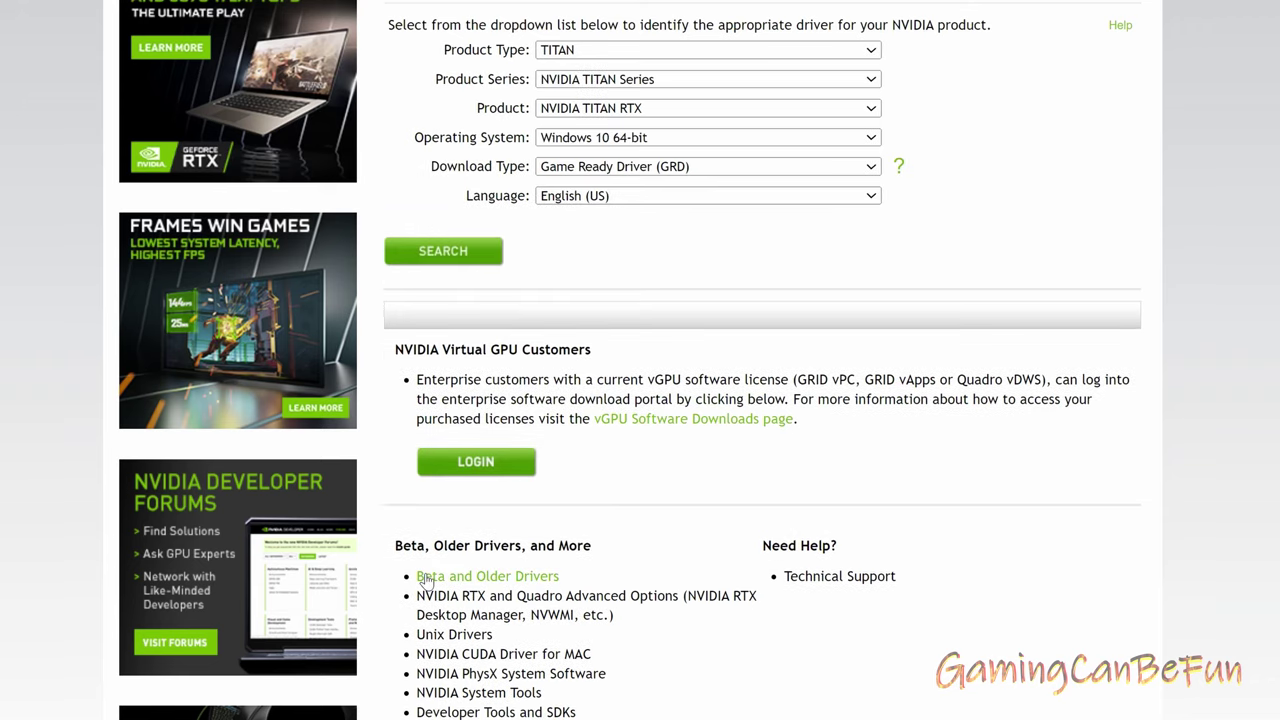
pyautogui.click(540, 584)
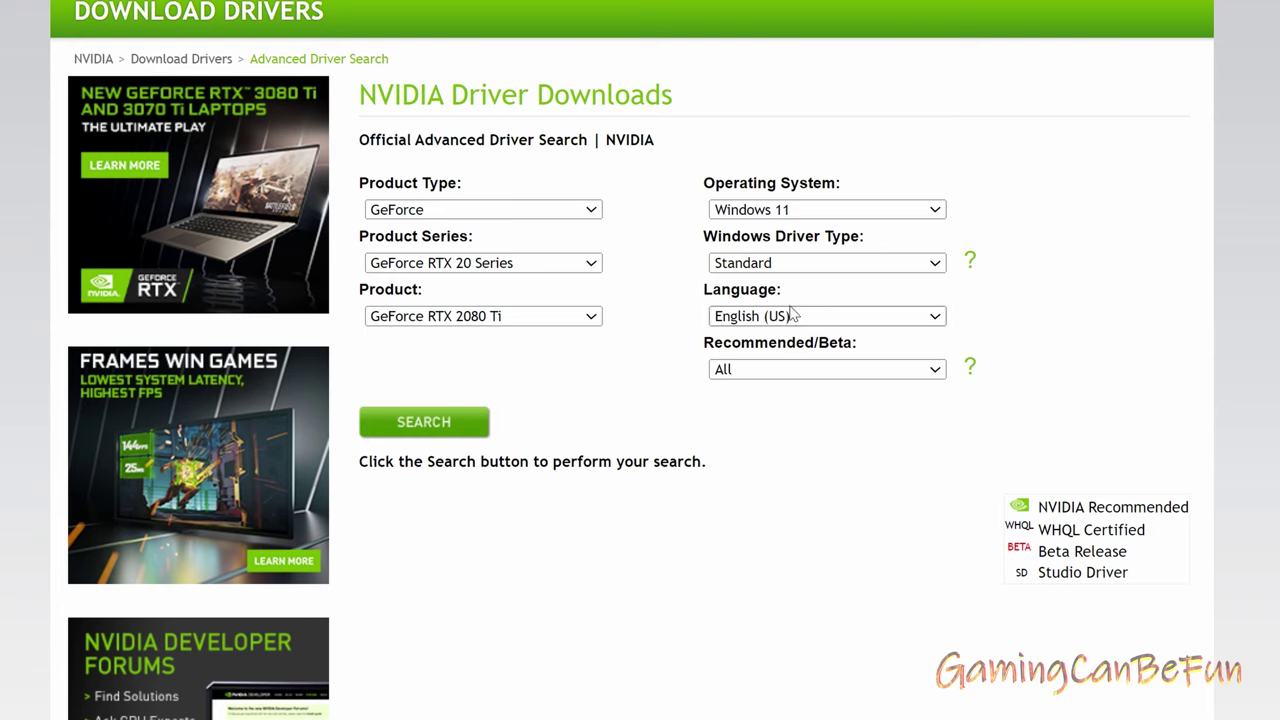
# Set the Windows Driver Type to DCH and search for GeForce RTX 2080 Ti drivers for Windows 11
pyautogui.click(770, 264)
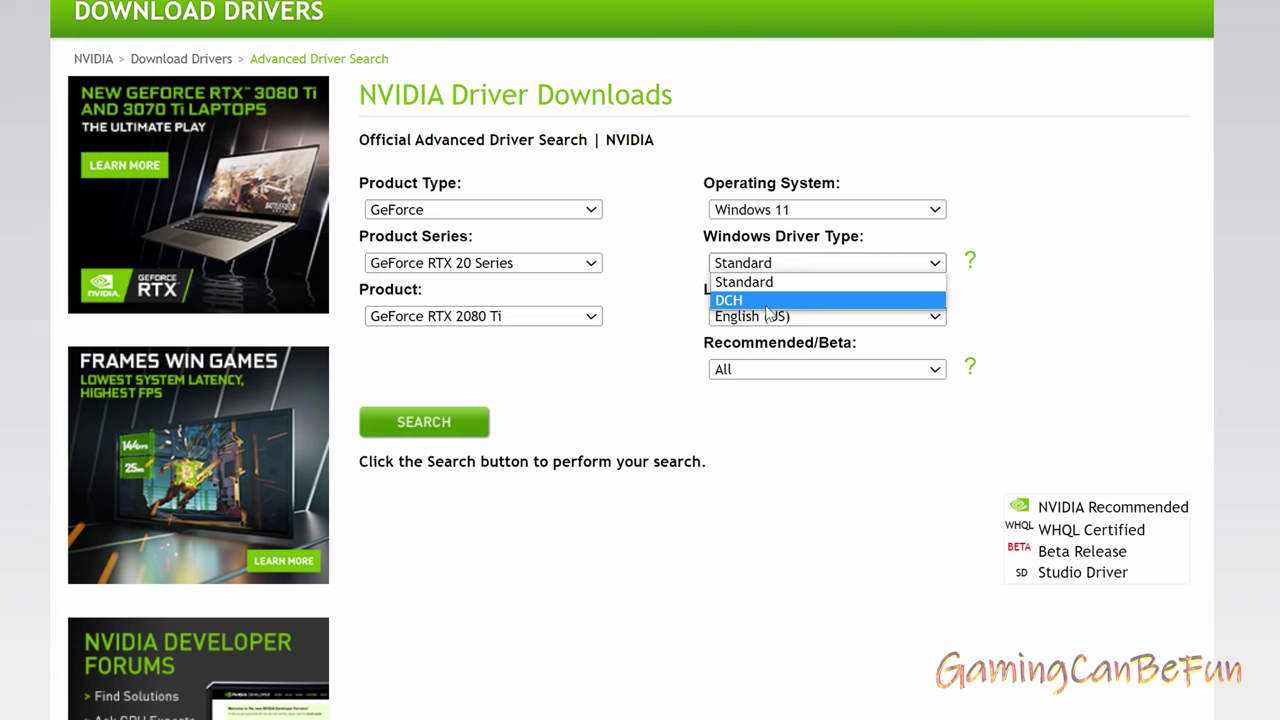
pyautogui.click(767, 303)
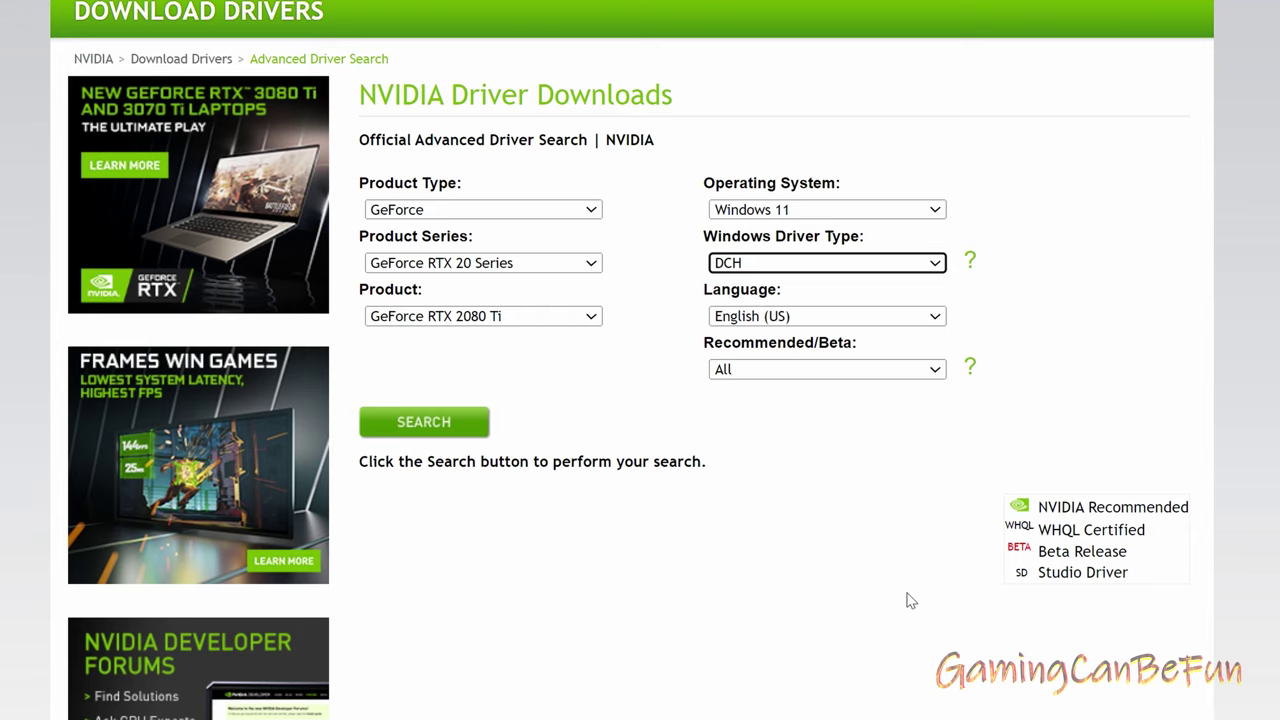
pyautogui.click(428, 431)
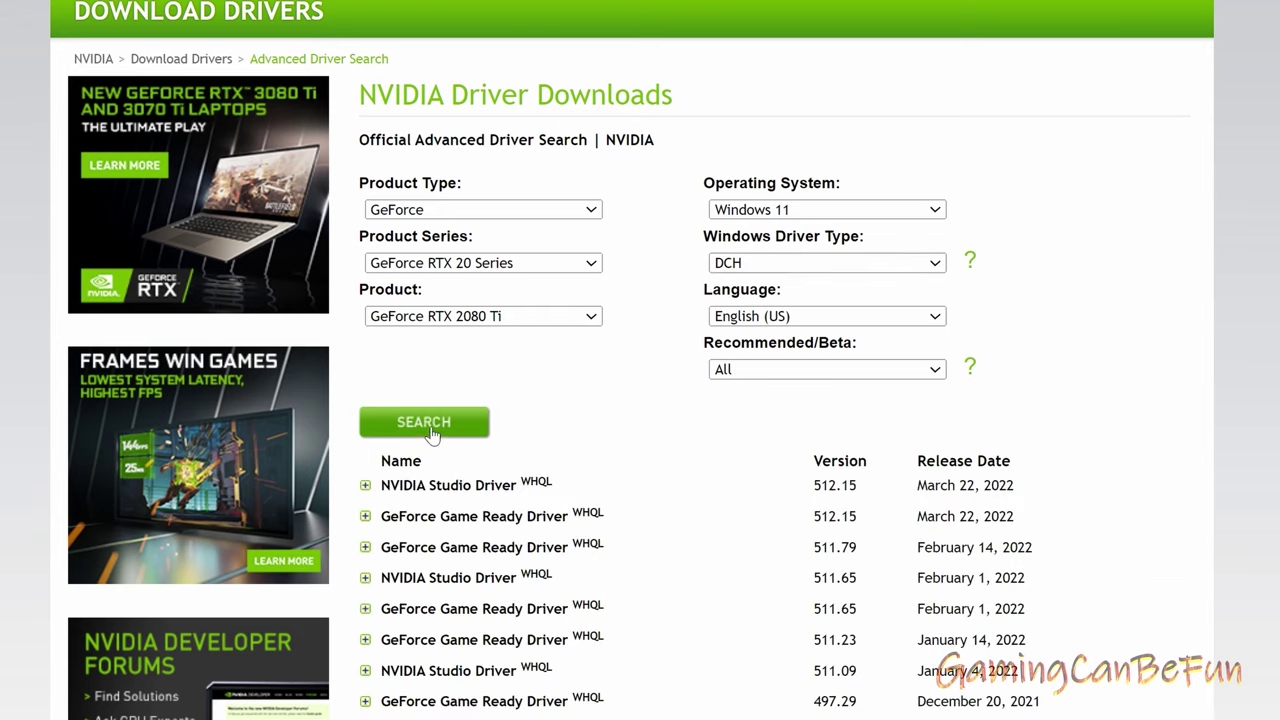
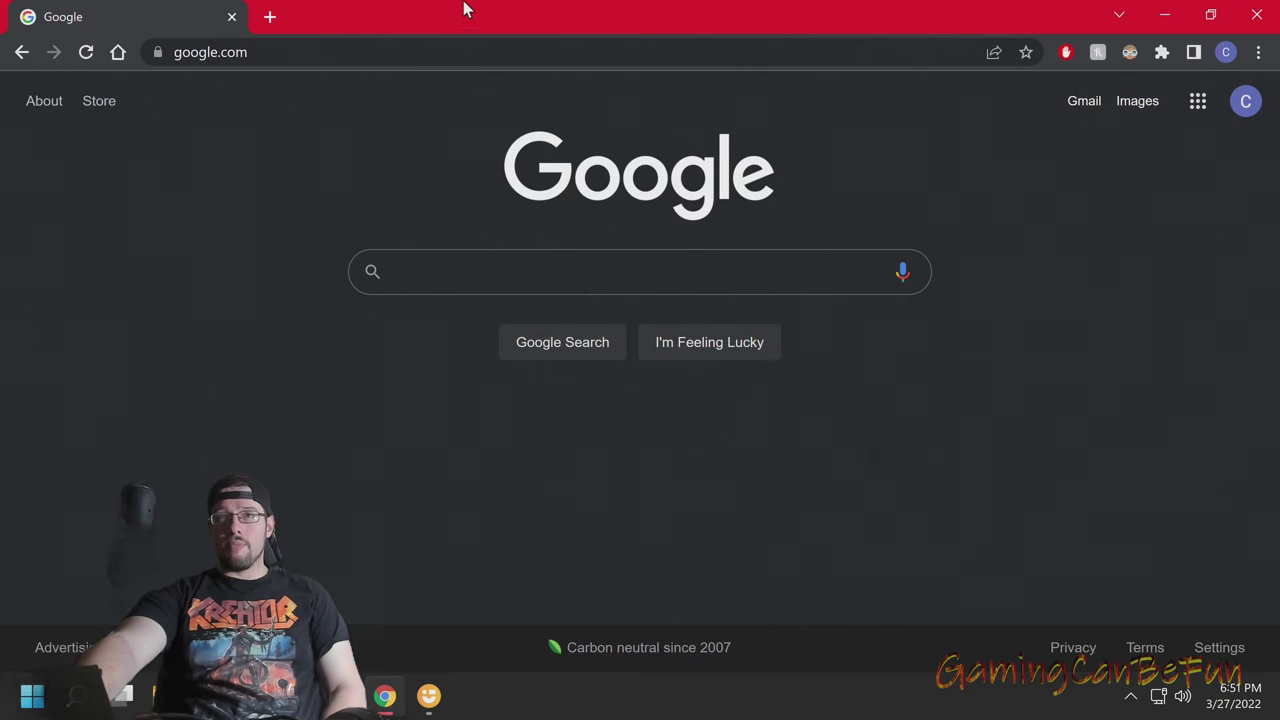
# Search Google for "msi afterburner"
pyautogui.moveTo(391, 10); pyautogui.dragTo(637, 20)
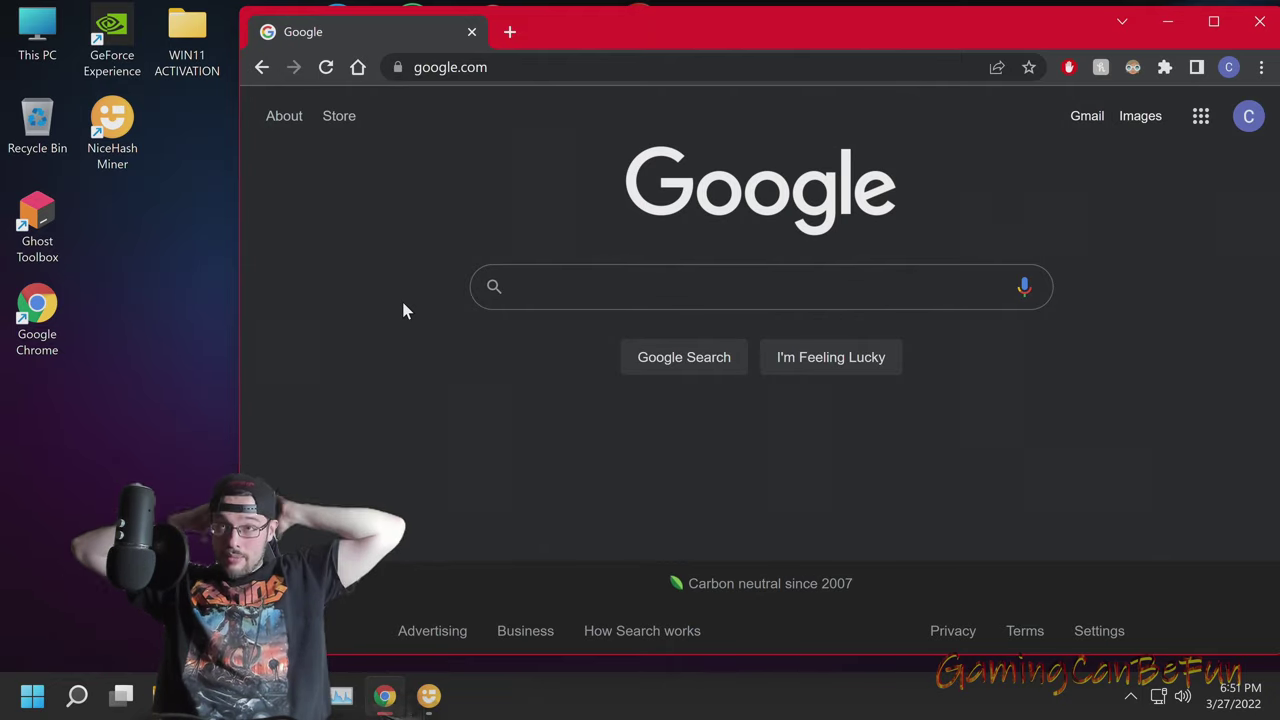
pyautogui.write('msi ')
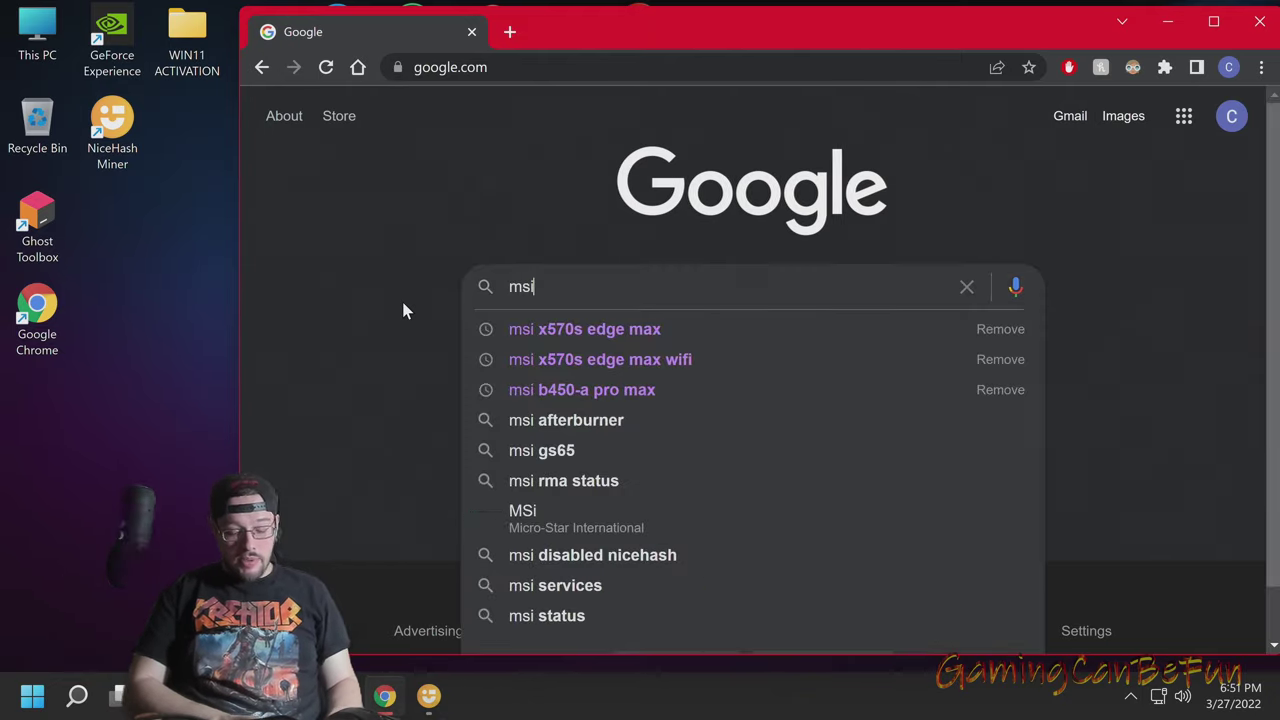
pyautogui.write('aftye')
pyautogui.press('BackSpace')
pyautogui.press('BackSpace')
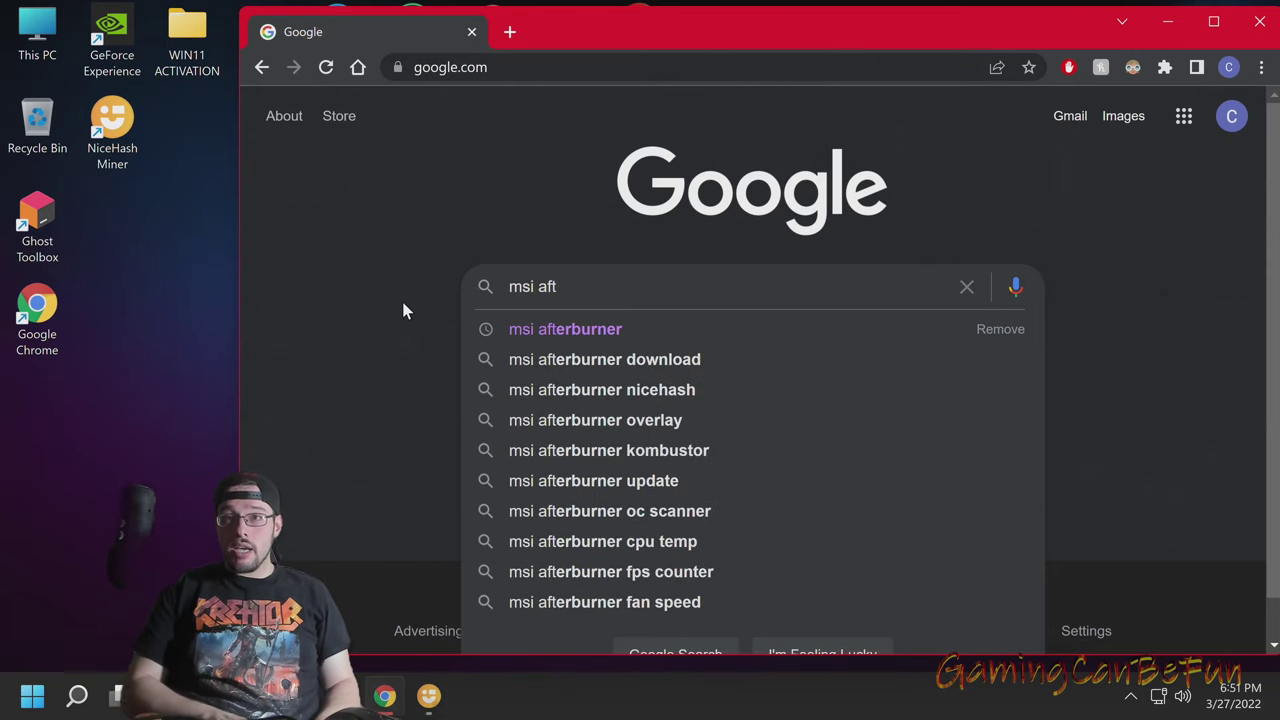
pyautogui.write('erburner')
pyautogui.press('Return')
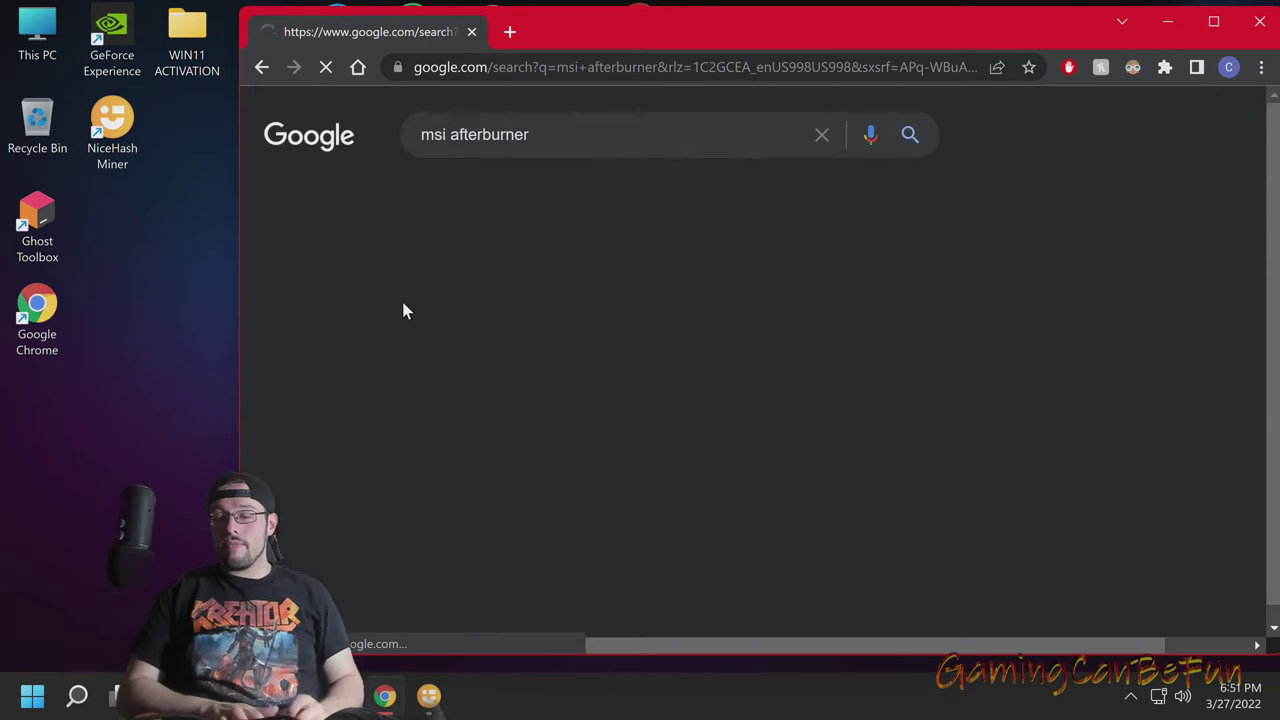
# Open MSI's official Afterburner page from the results, maximize the browser window and accept the site's cookies
pyautogui.click(383, 513)
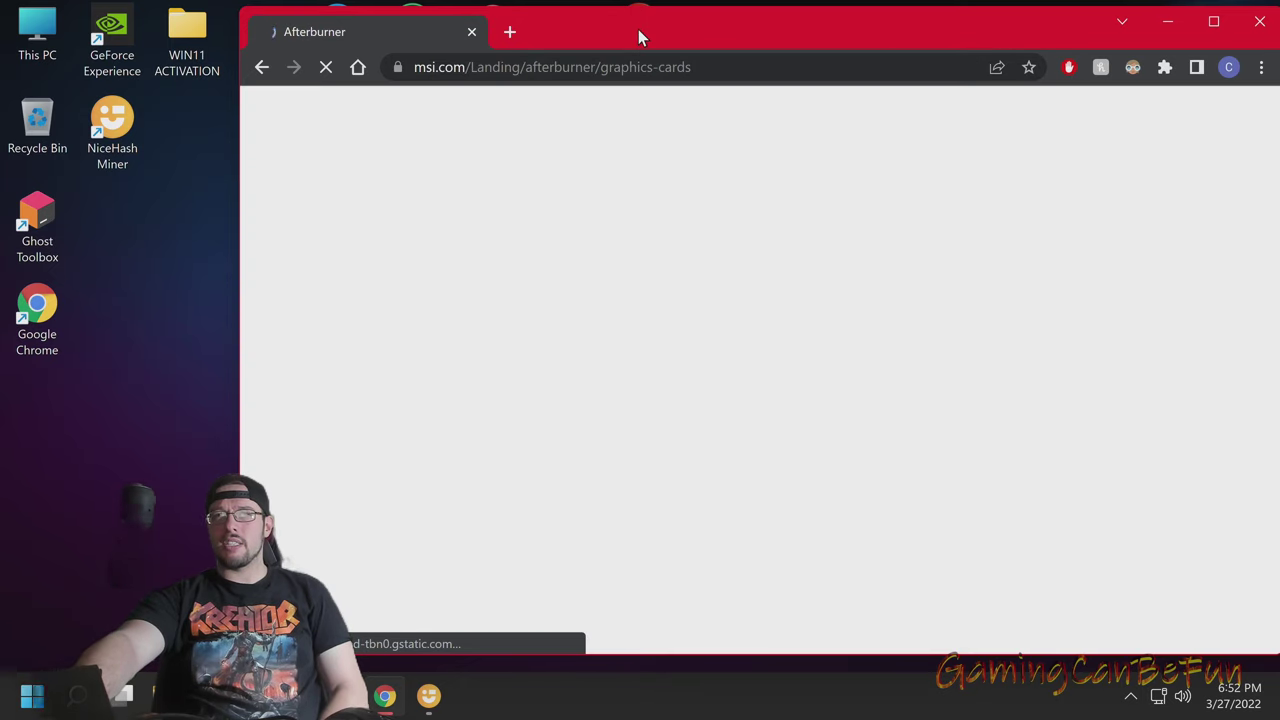
pyautogui.doubleClick(638, 29)
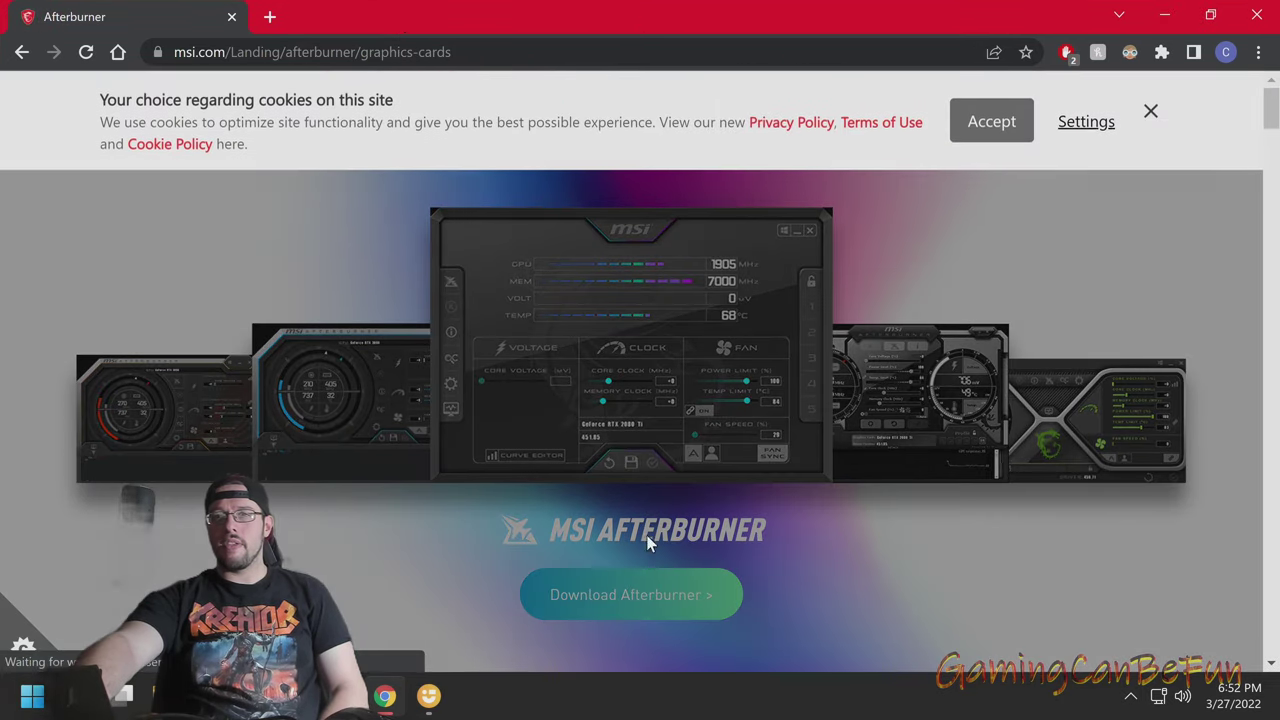
pyautogui.click(988, 121)
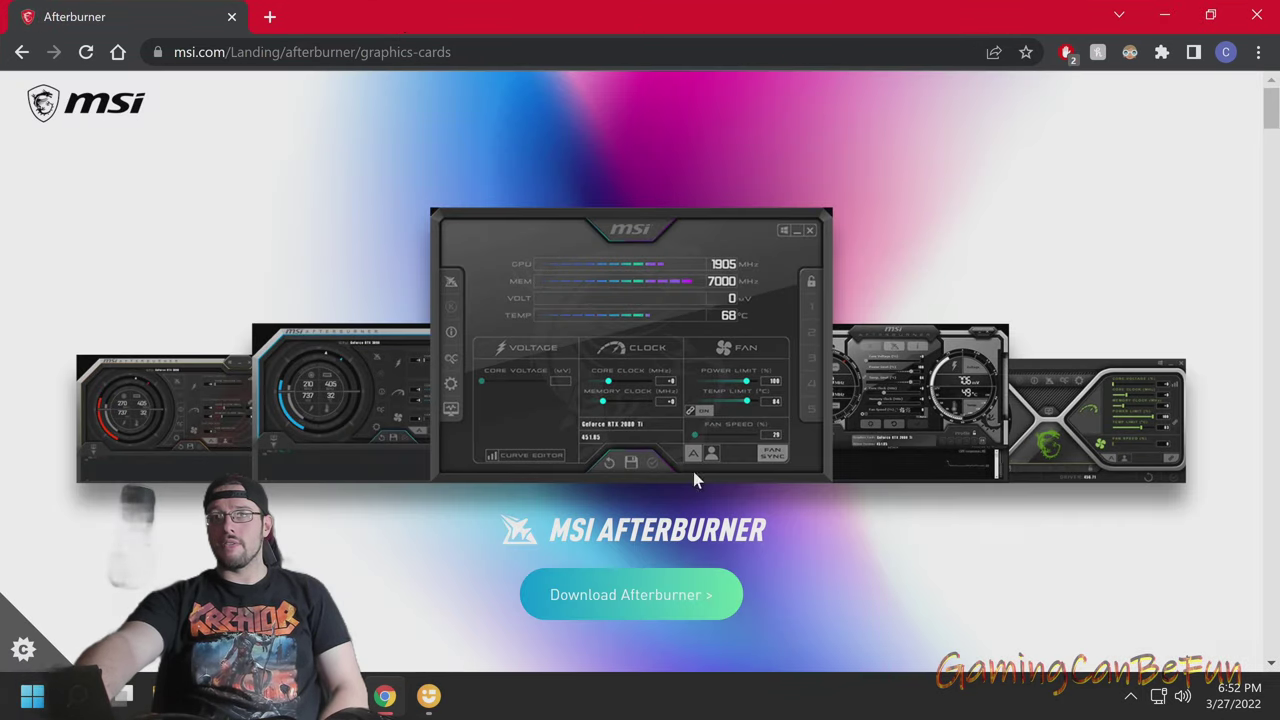
# Download MSI Afterburner, save MSIAfterburnerSetup.zip to Downloads, and open the Downloads folder in File Explorer
pyautogui.click(590, 610)
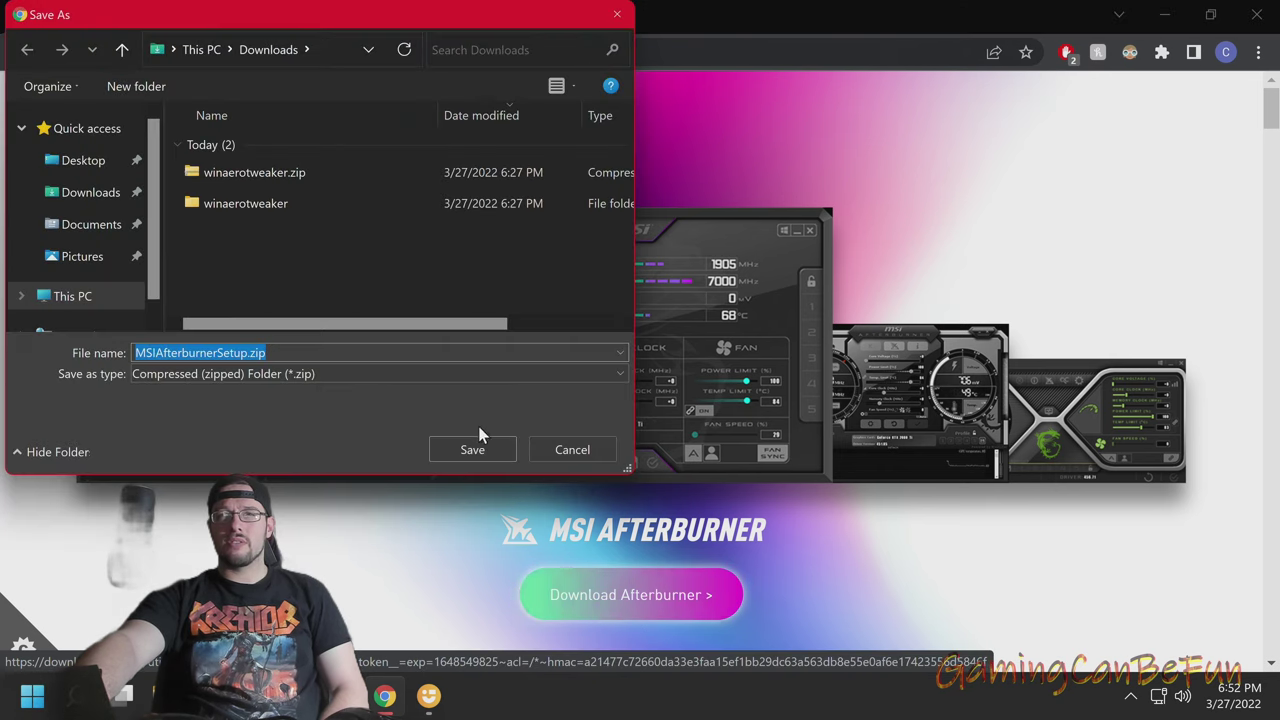
pyautogui.click(472, 450)
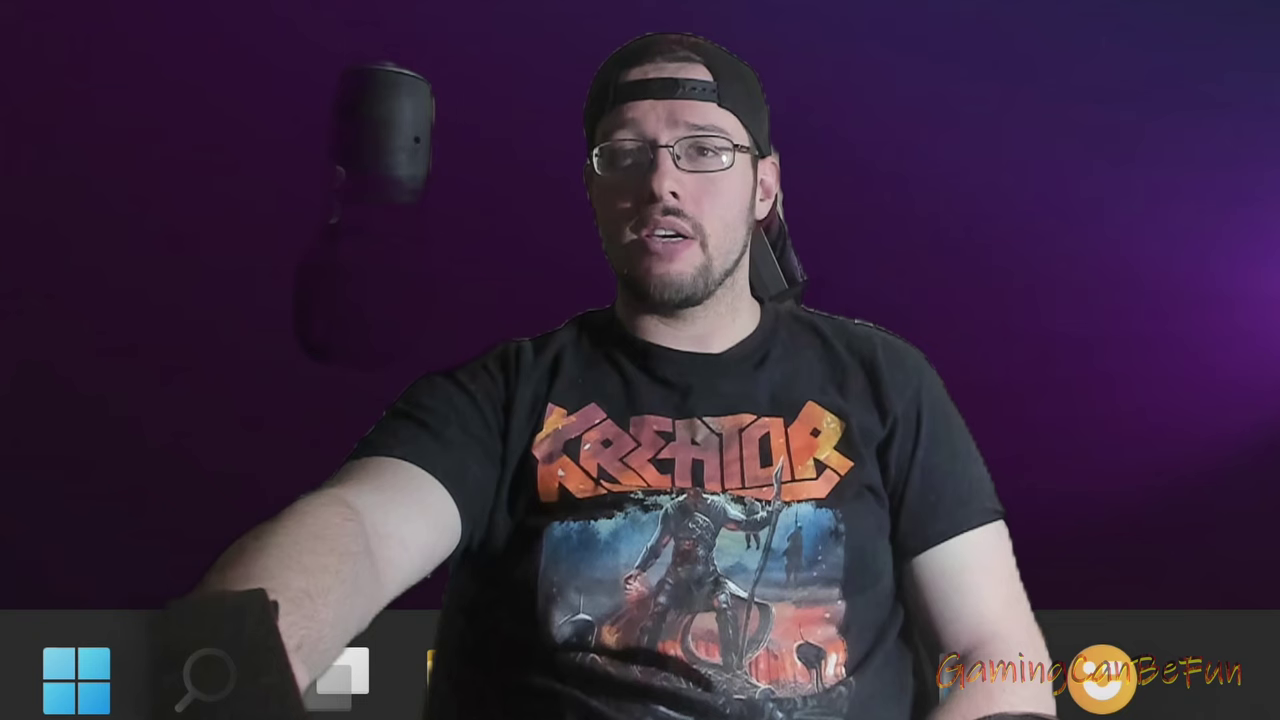
pyautogui.click(76, 680)
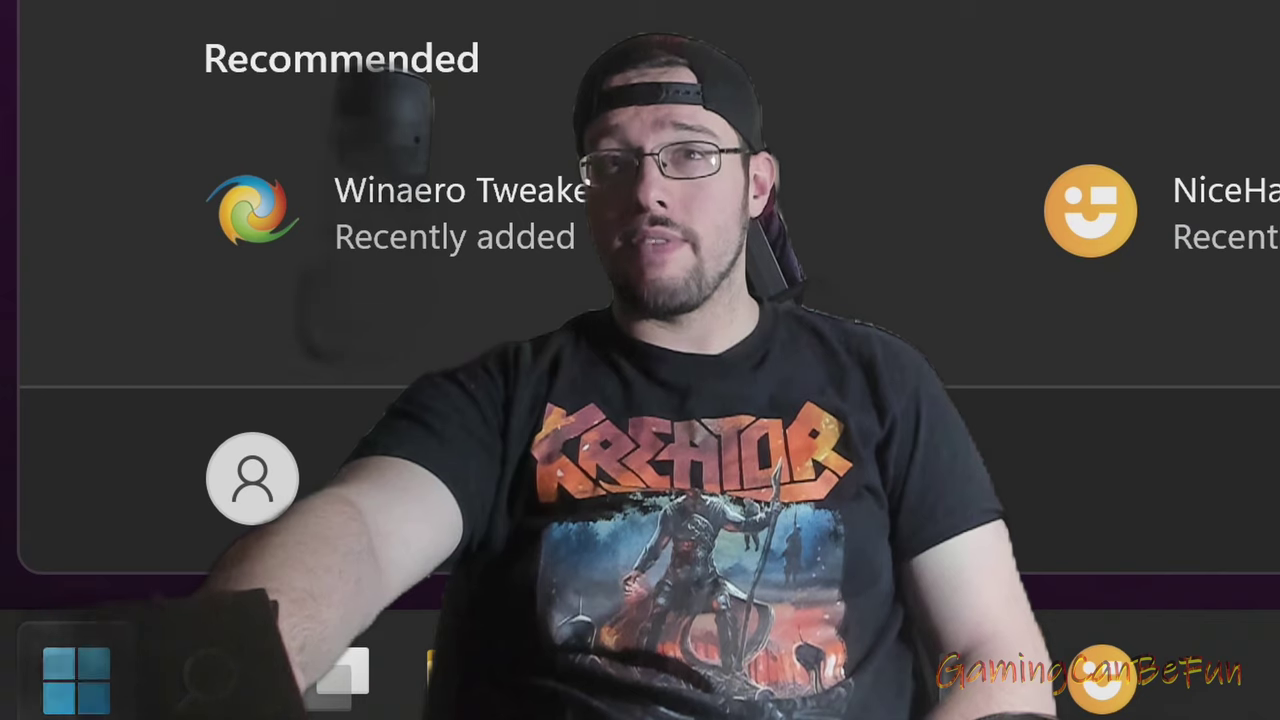
pyautogui.press('super+e')
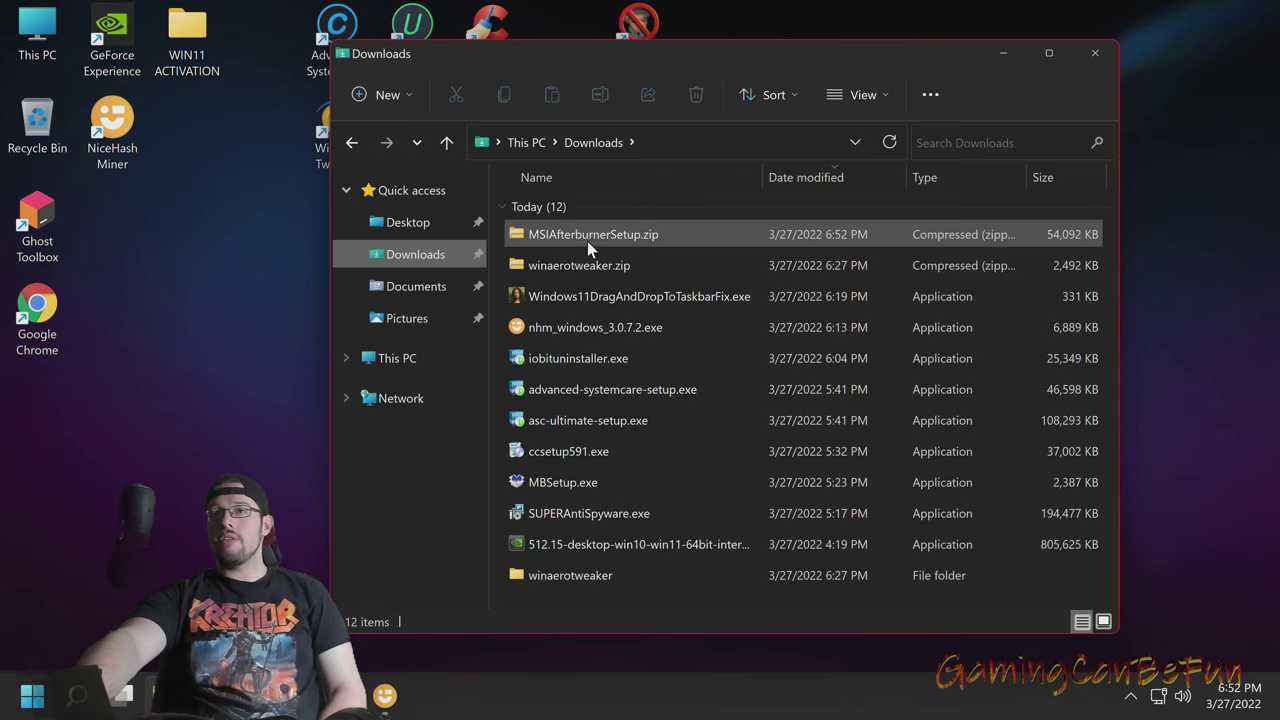
# Extract MSIAfterburnerSetup.zip with 7-Zip into an MSIAfterburnerSetup subfolder of Downloads
pyautogui.click(593, 228)
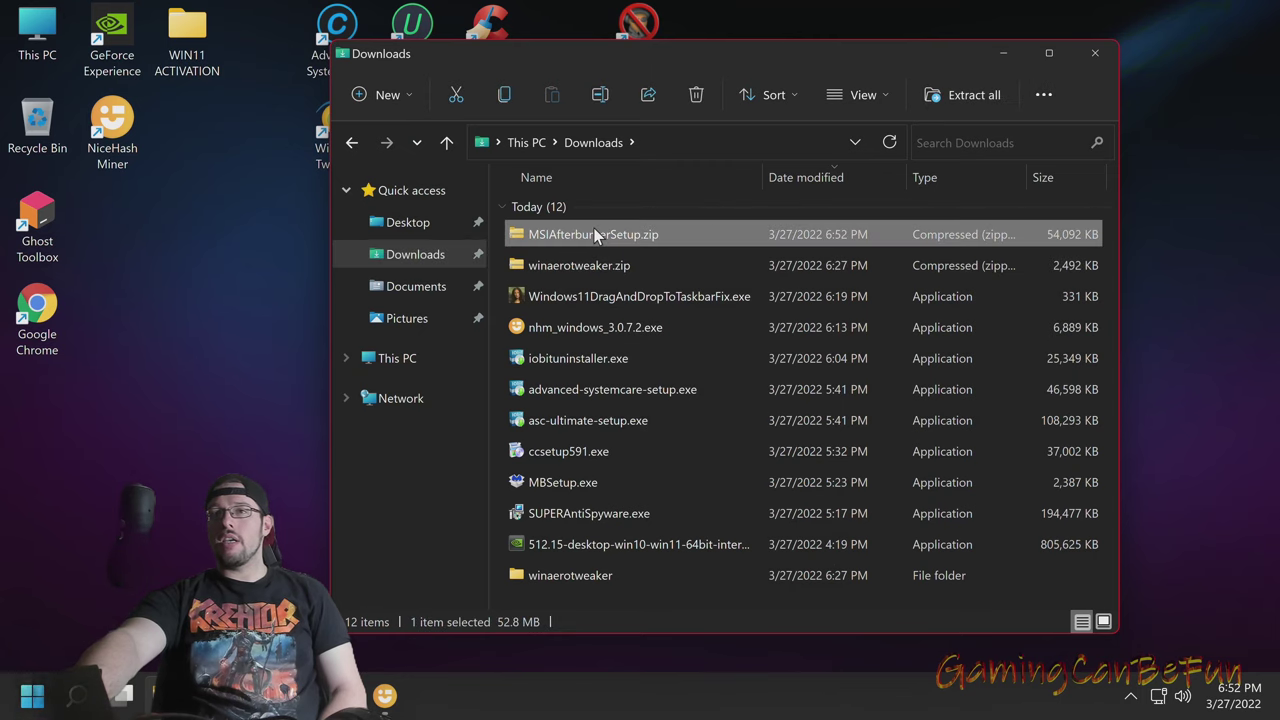
pyautogui.rightClick(593, 228)
pyautogui.moveTo(763, 251)
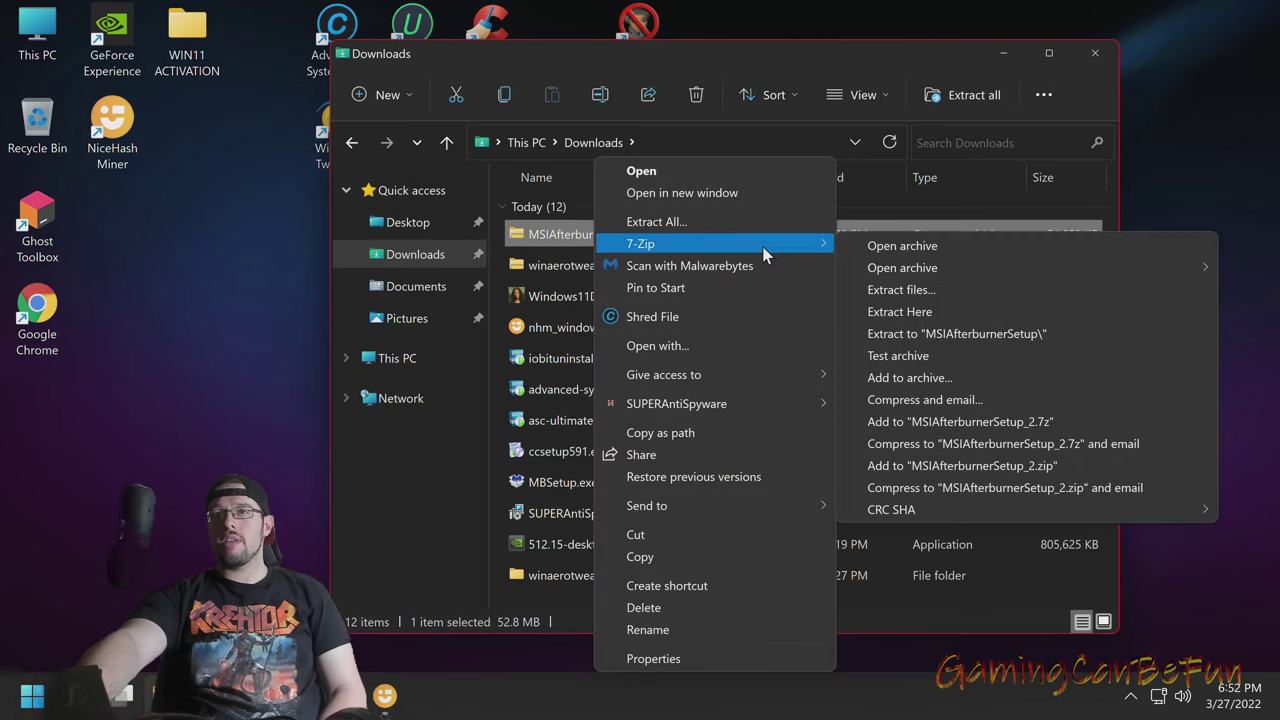
pyautogui.click(908, 292)
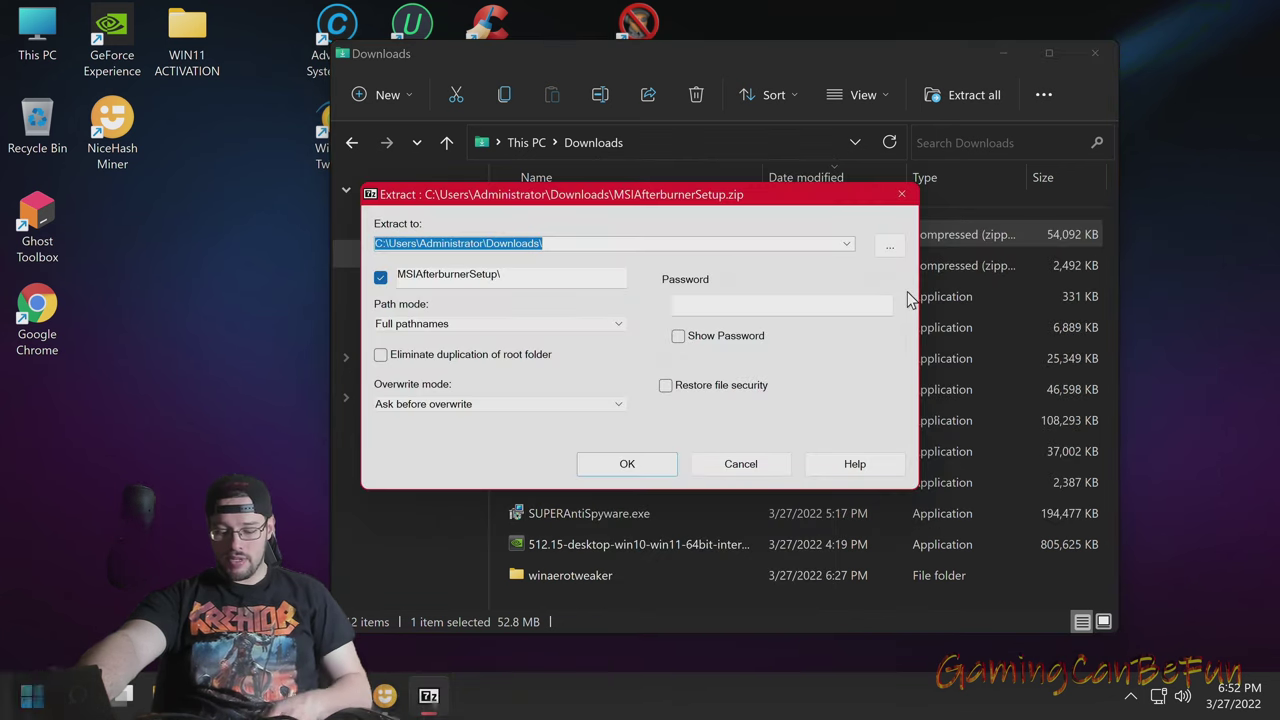
pyautogui.press('Return')
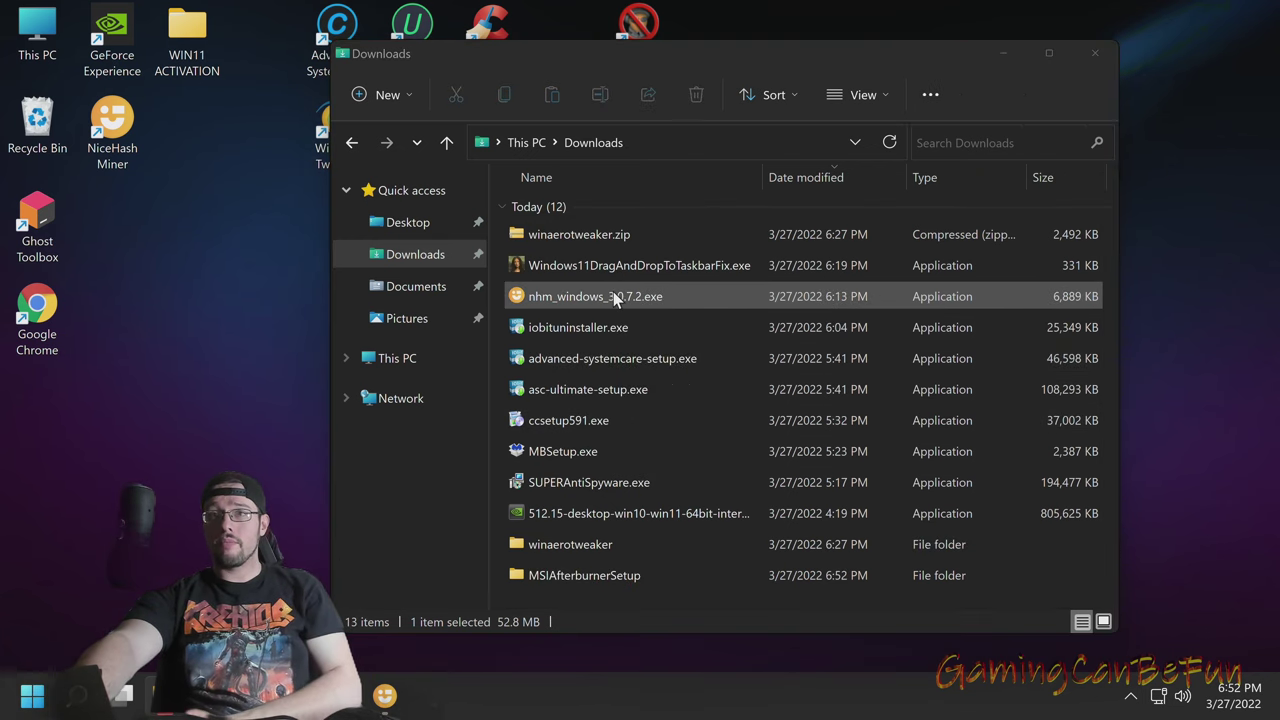
# Run MSIAfterburnerSetup464.exe from the extracted MSIAfterburnerSetup folder with English as the installer language
pyautogui.click(616, 574)
pyautogui.click(616, 574)
pyautogui.doubleClick(688, 575)
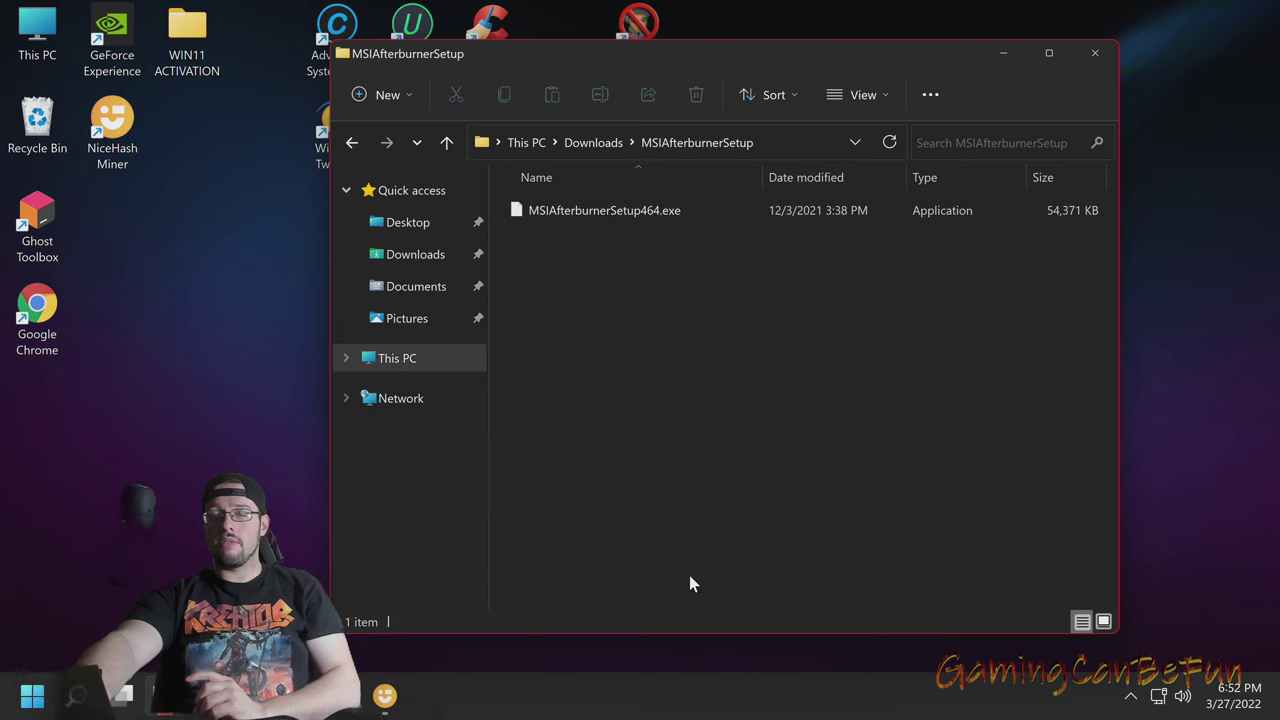
pyautogui.doubleClick(573, 209)
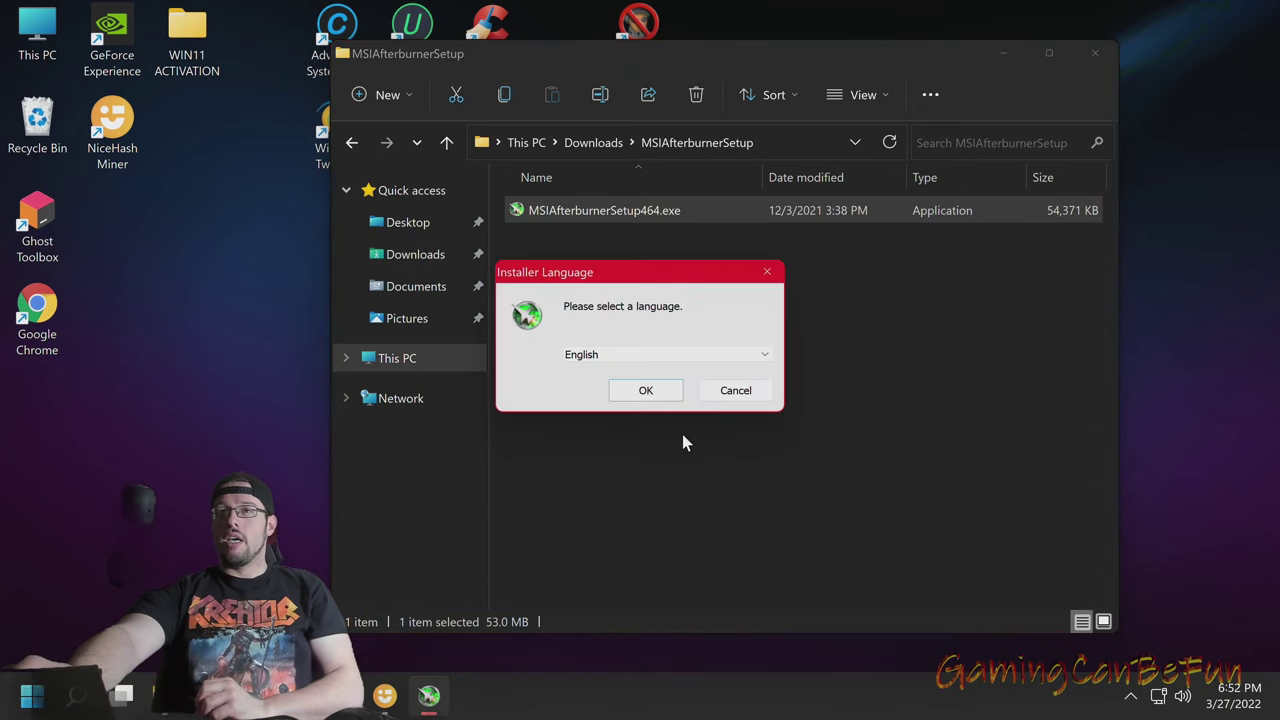
pyautogui.click(658, 404)
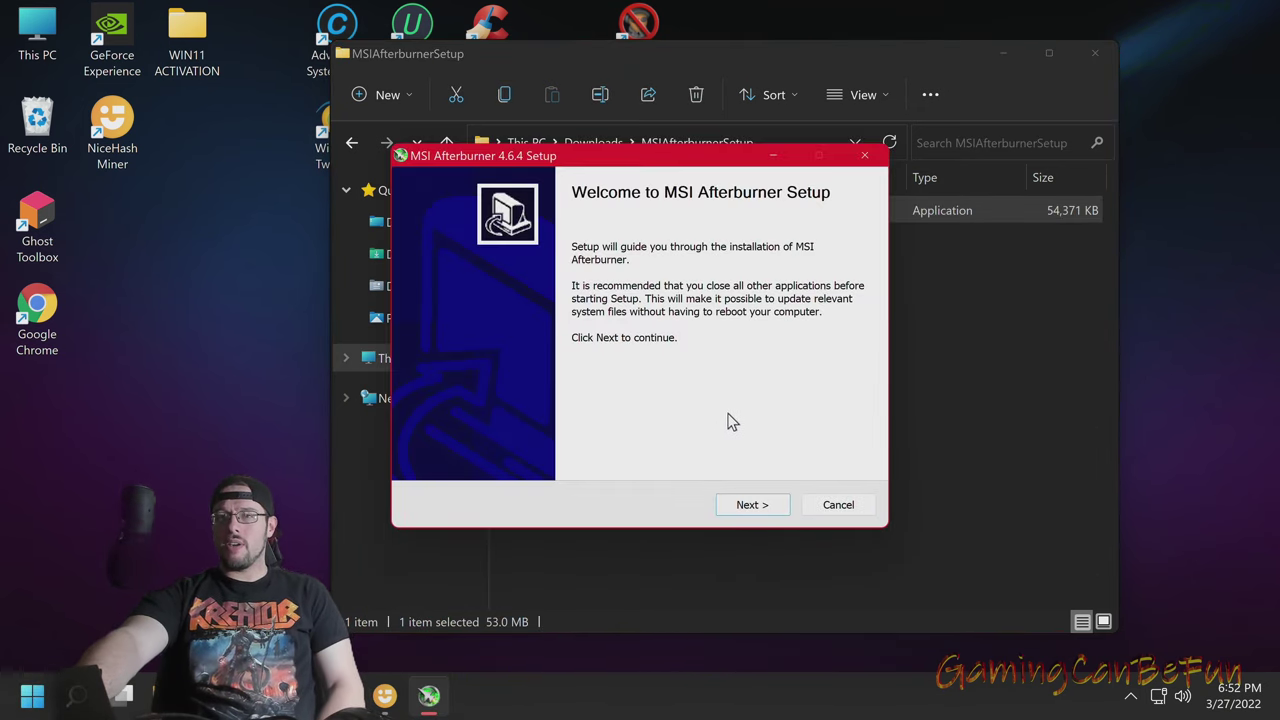
# Accept the license and install MSI Afterburner with RivaTuner Statistics Server, using the default location and no Start Menu shortcuts
pyautogui.click(752, 505)
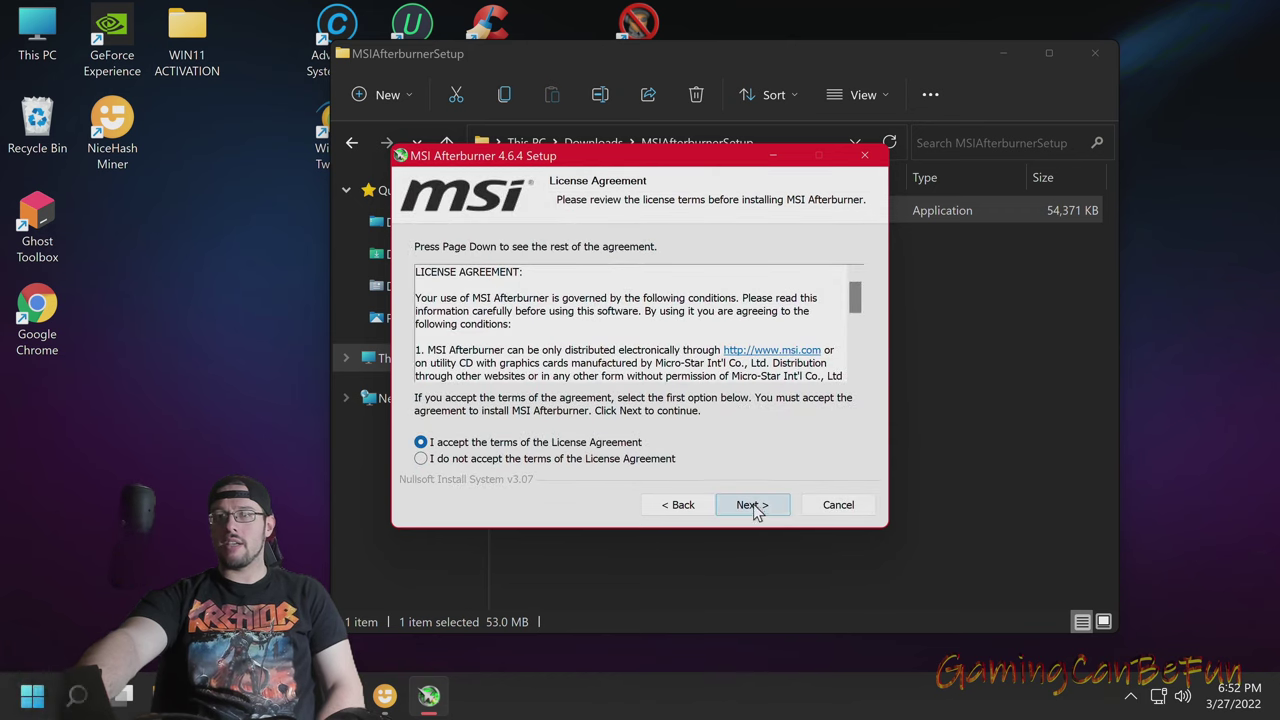
pyautogui.click(754, 505)
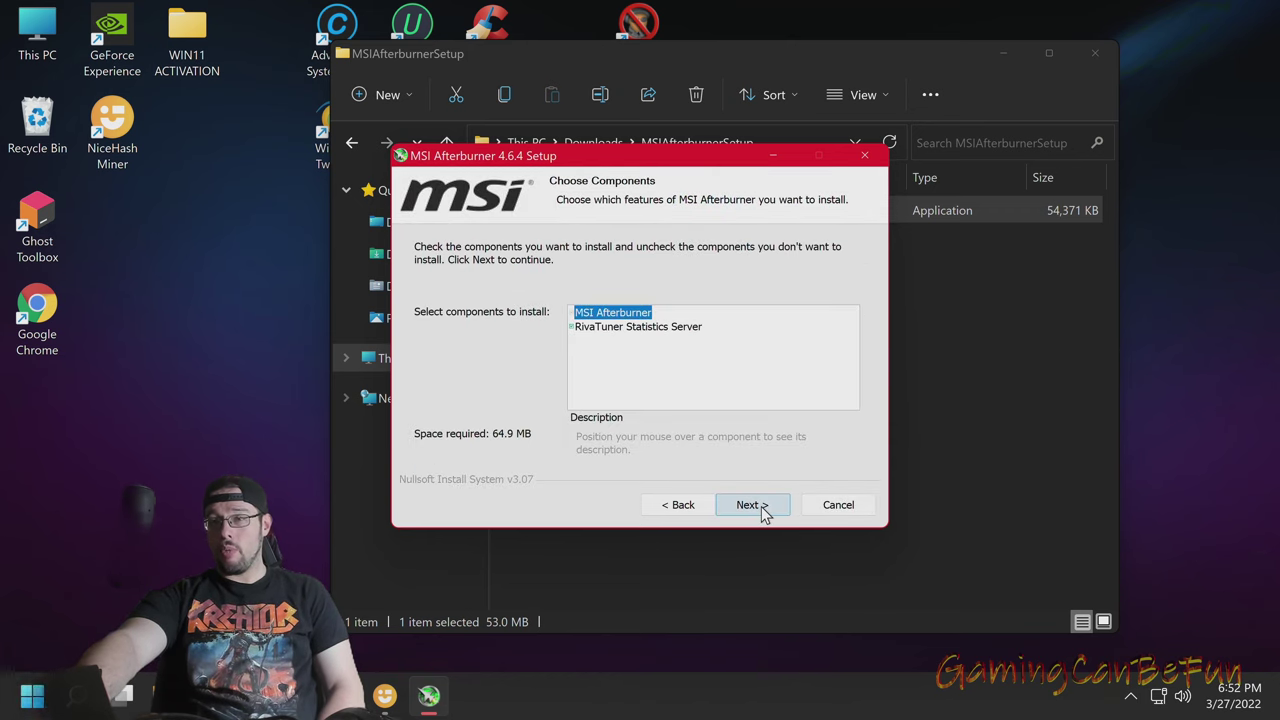
pyautogui.click(754, 505)
pyautogui.click(754, 505)
pyautogui.click(470, 461)
pyautogui.click(755, 507)
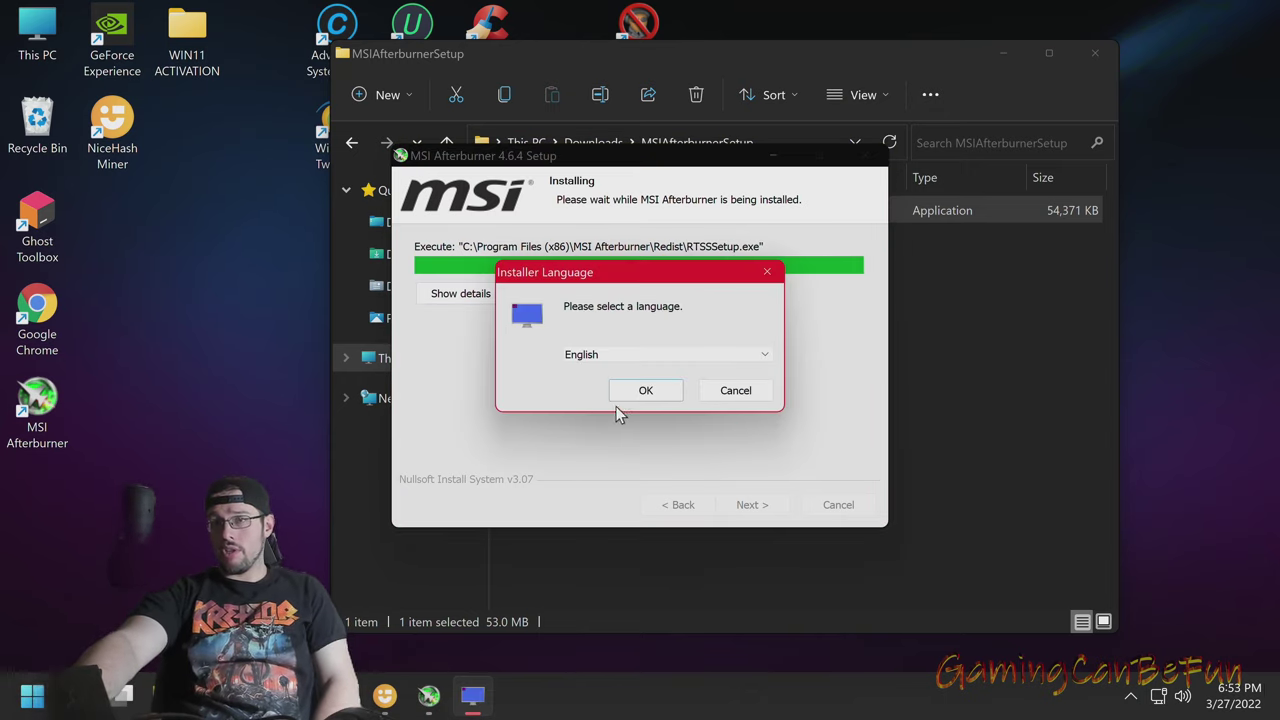
# Install RivaTuner Statistics Server in English with its license accepted and no Start Menu shortcuts, and finish the Afterburner setup
pyautogui.click(643, 392)
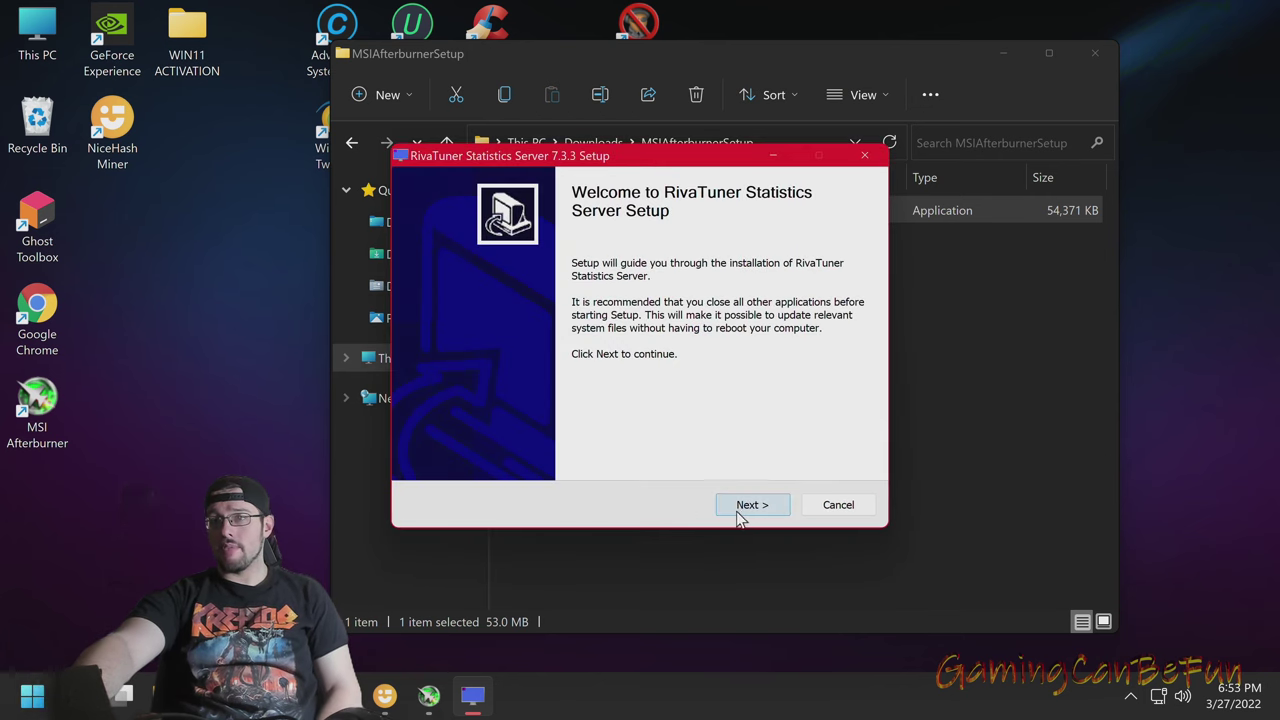
pyautogui.click(742, 507)
pyautogui.click(590, 442)
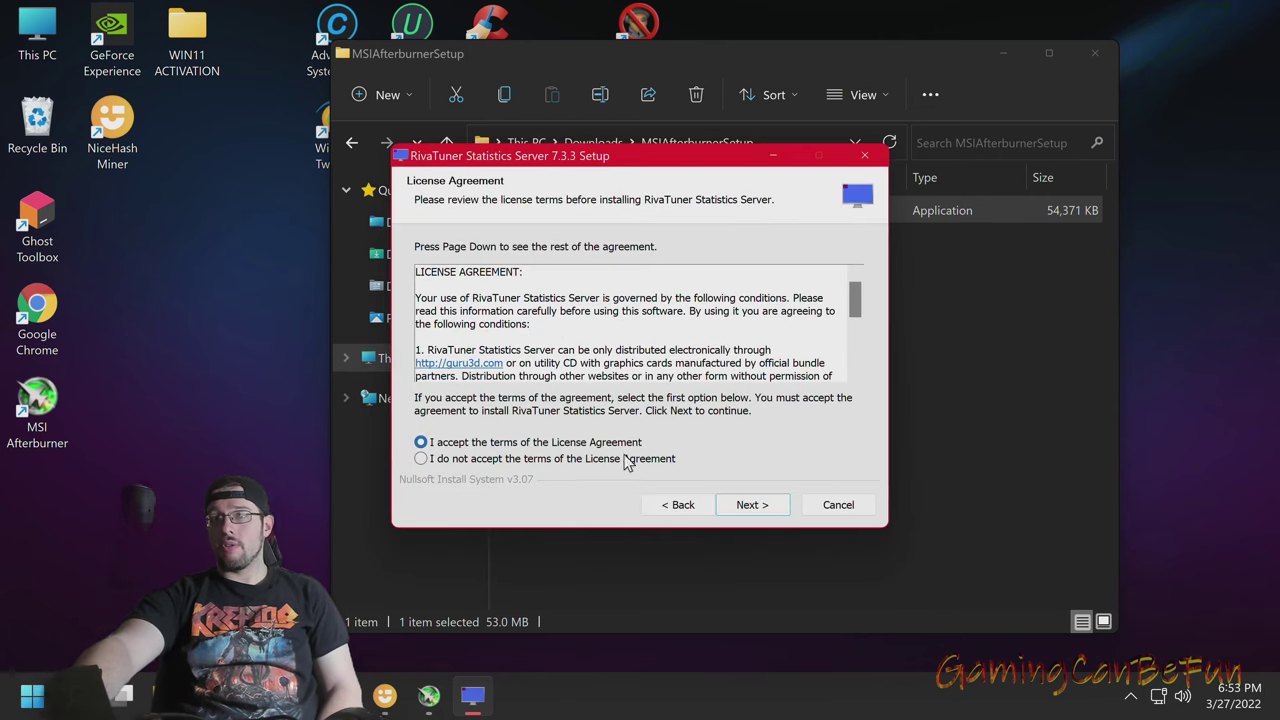
pyautogui.click(754, 505)
pyautogui.click(753, 508)
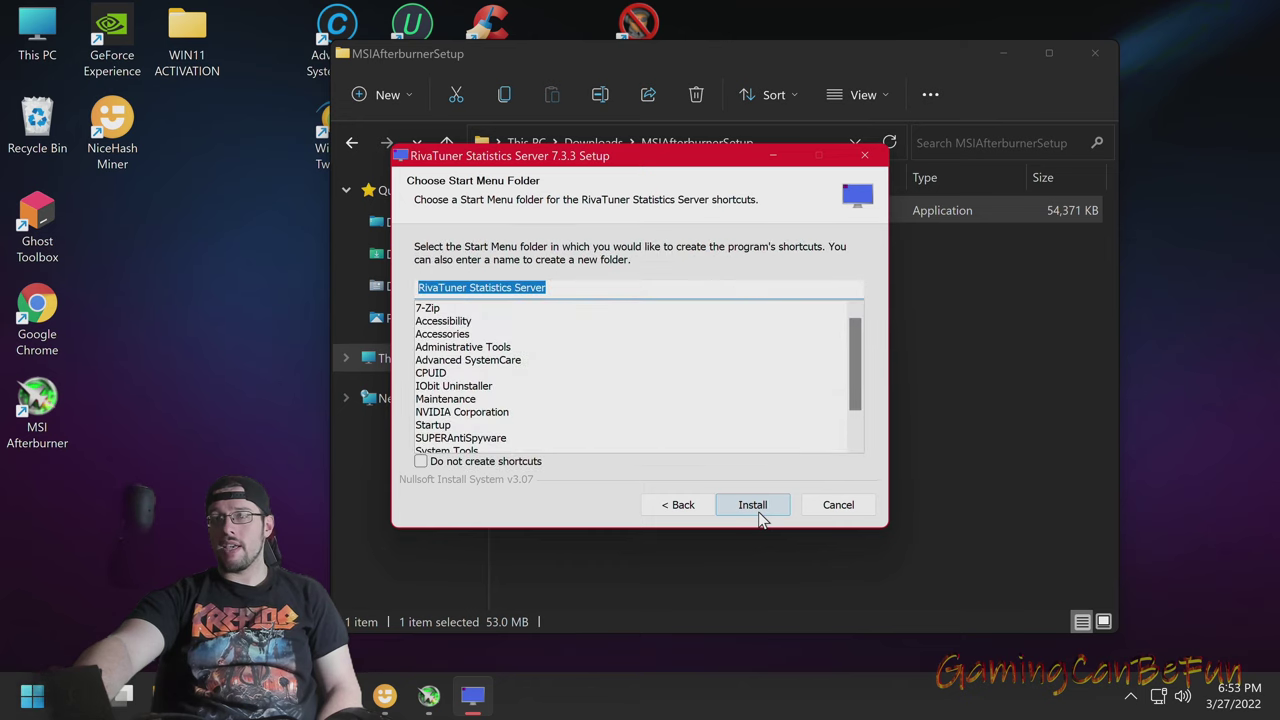
pyautogui.hotkey('alt', 'd')
pyautogui.click(757, 506)
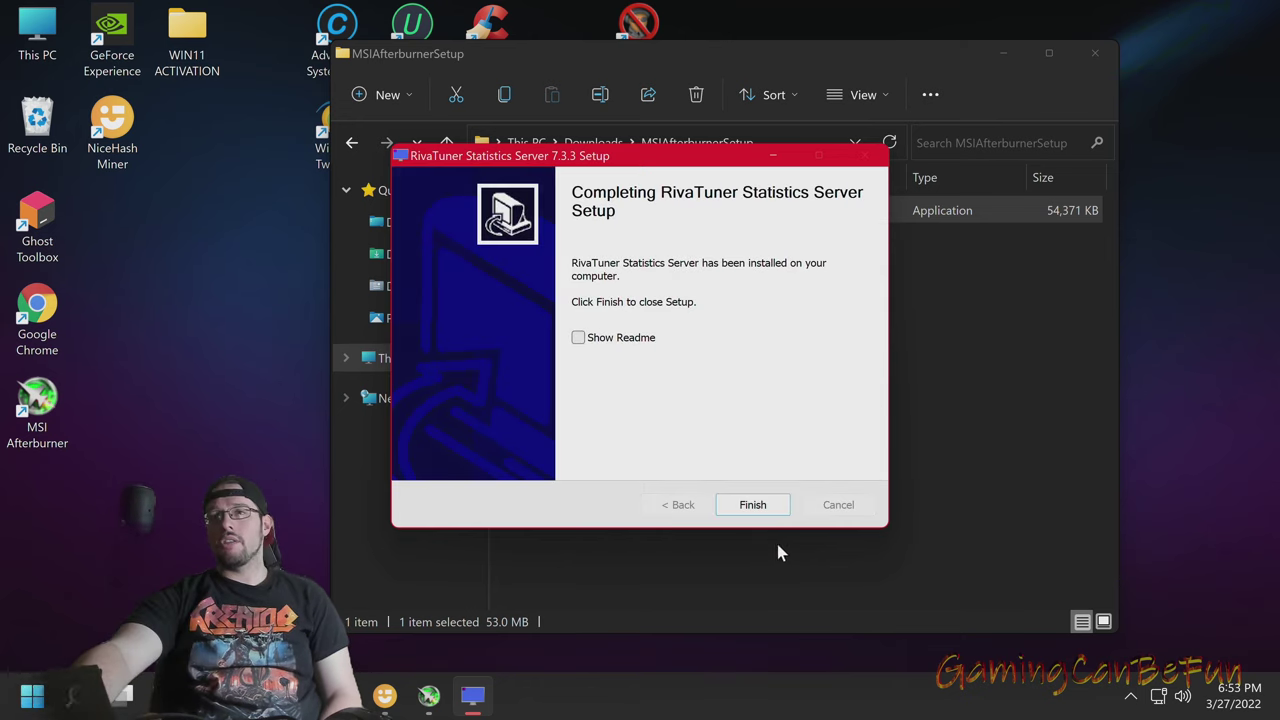
pyautogui.click(752, 505)
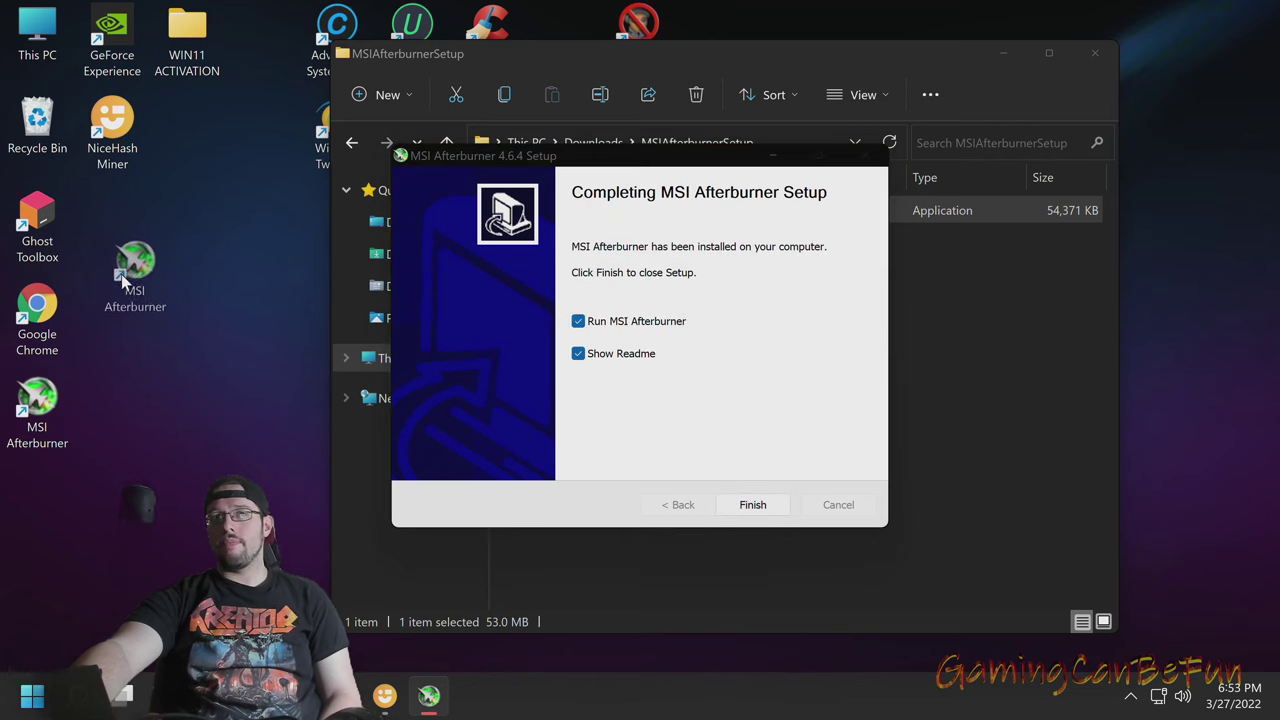
pyautogui.click(755, 505)
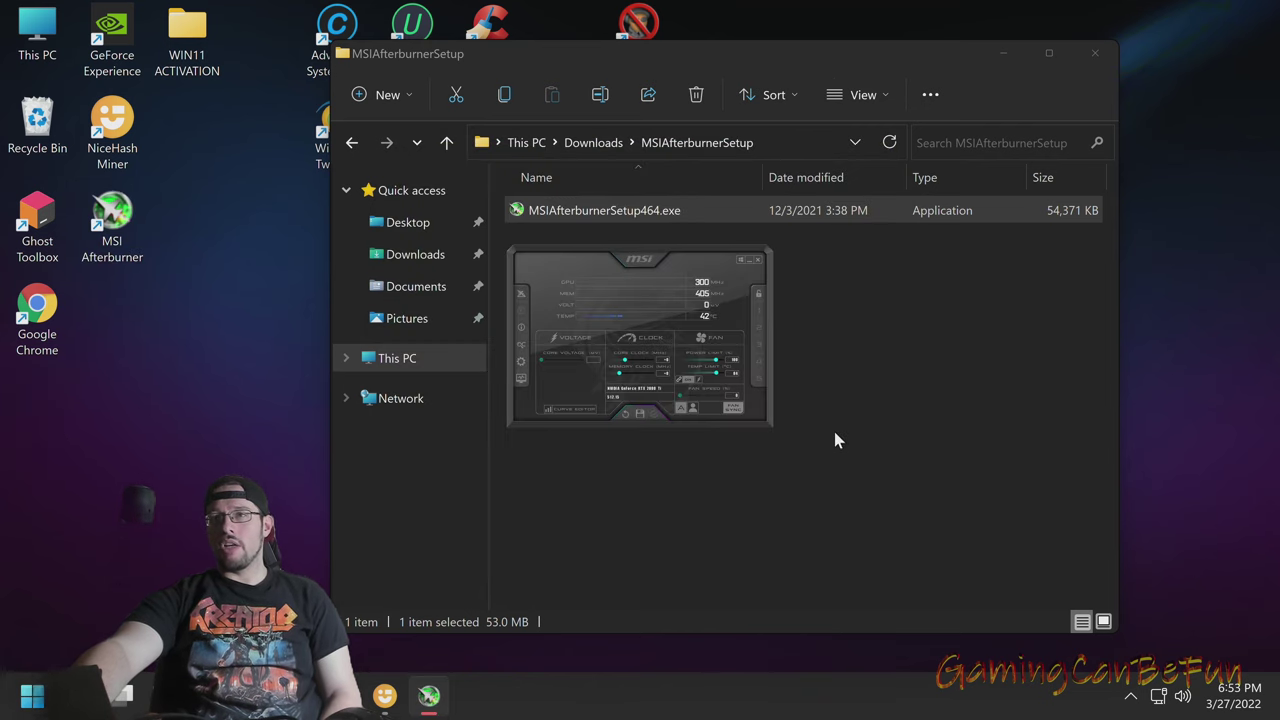
# Minimize the MSIAfterburnerSetup folder window, then reposition and close the tiny Afterburner window
pyautogui.click(996, 51)
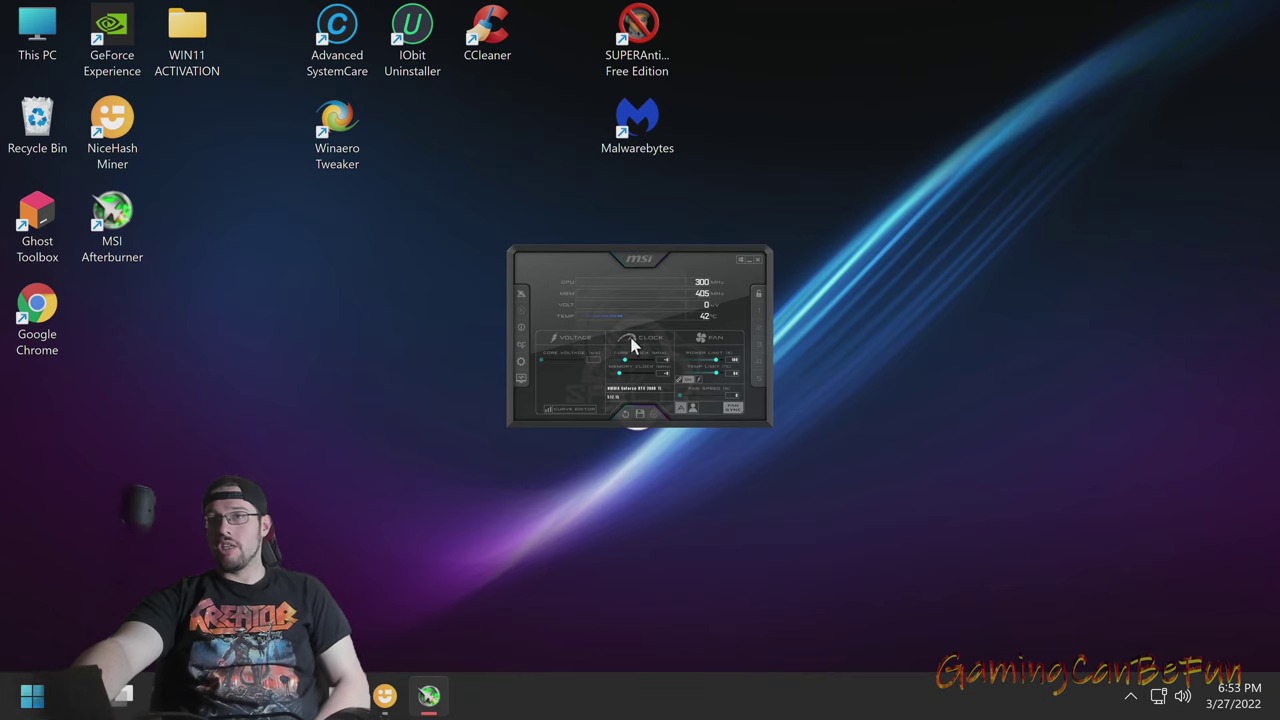
pyautogui.moveTo(545, 253)
pyautogui.mouseDown()
pyautogui.moveTo(574, 250)
pyautogui.moveTo(545, 241)
pyautogui.mouseUp()
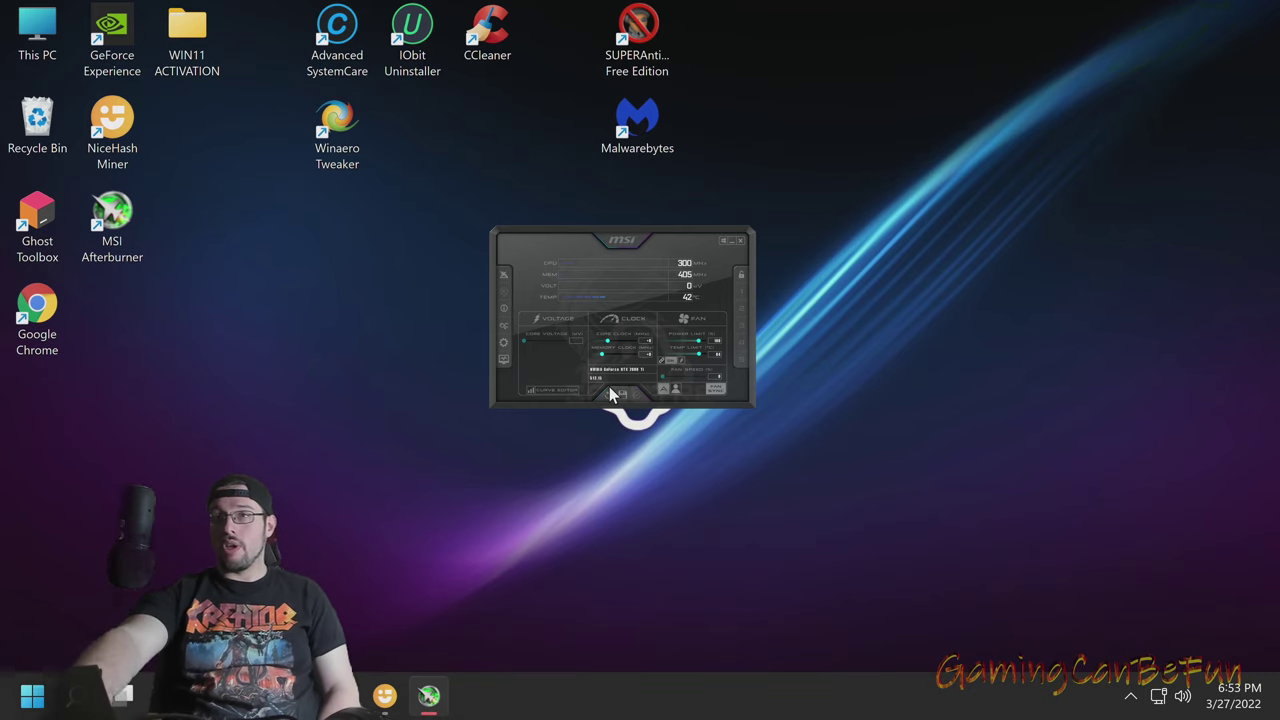
pyautogui.click(740, 242)
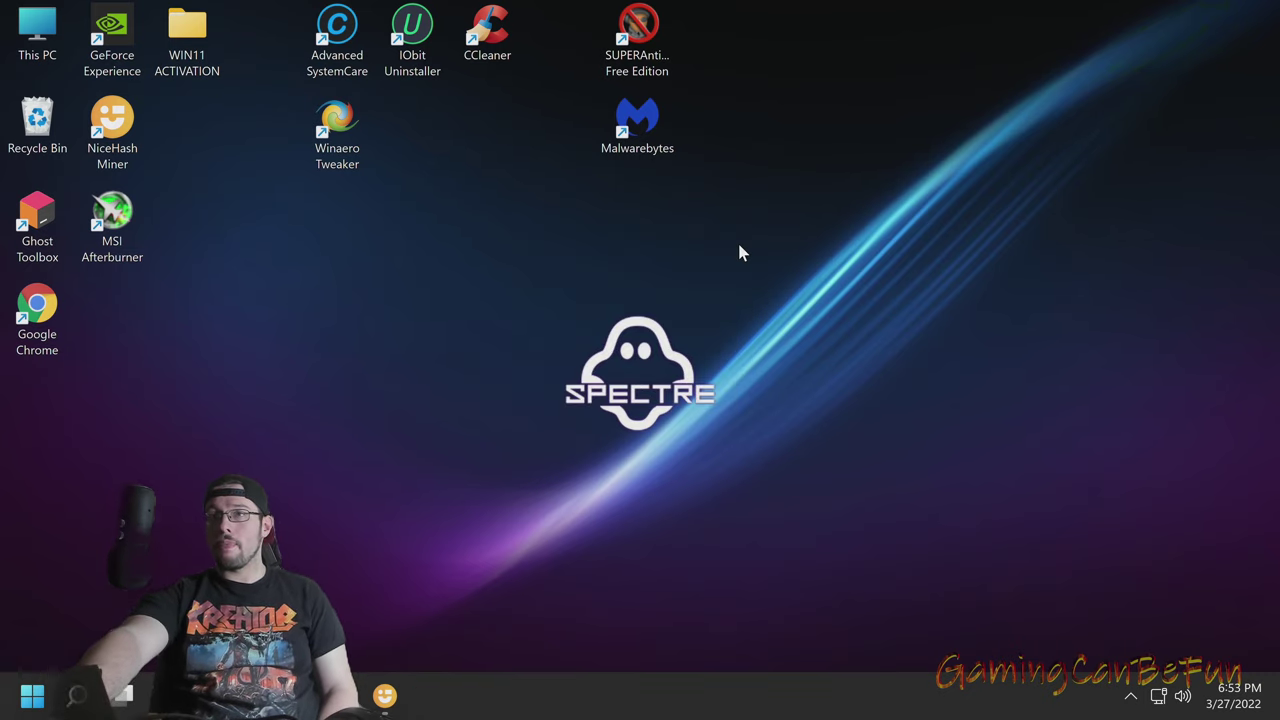
# Open the compatibility settings in the properties of the MSI Afterburner desktop shortcut
pyautogui.rightClick(112, 218)
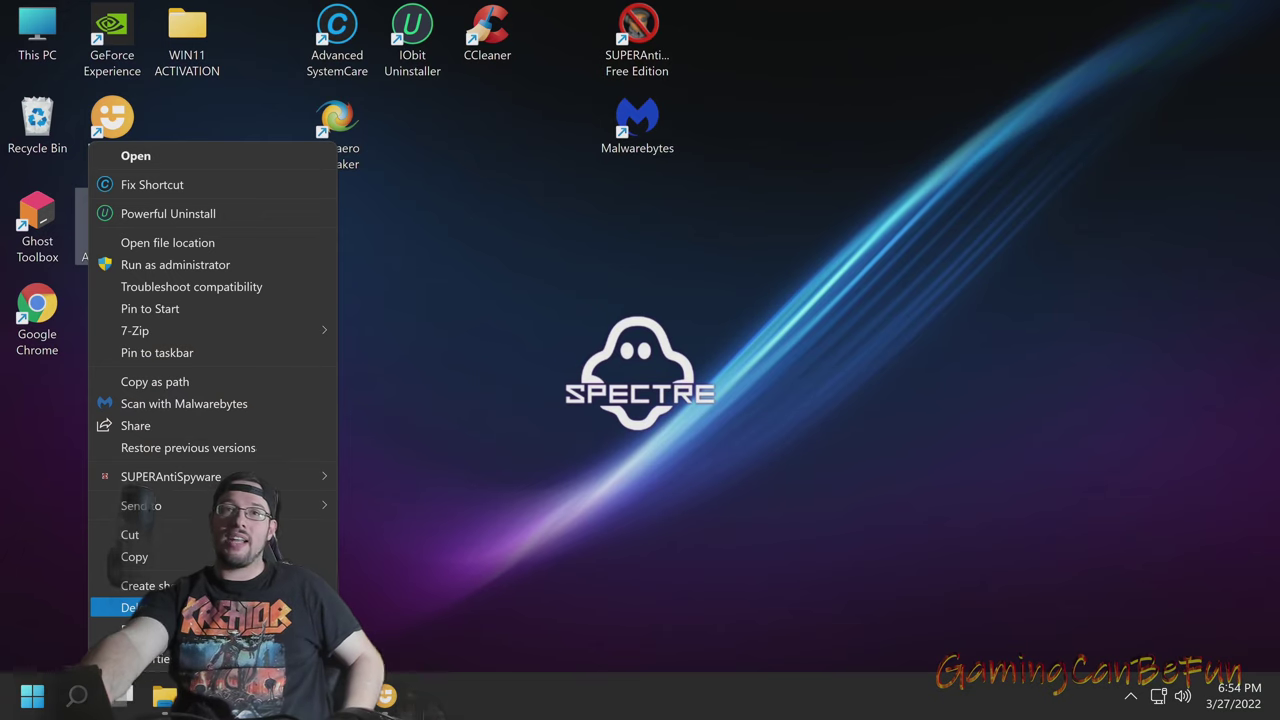
pyautogui.moveTo(287, 590)
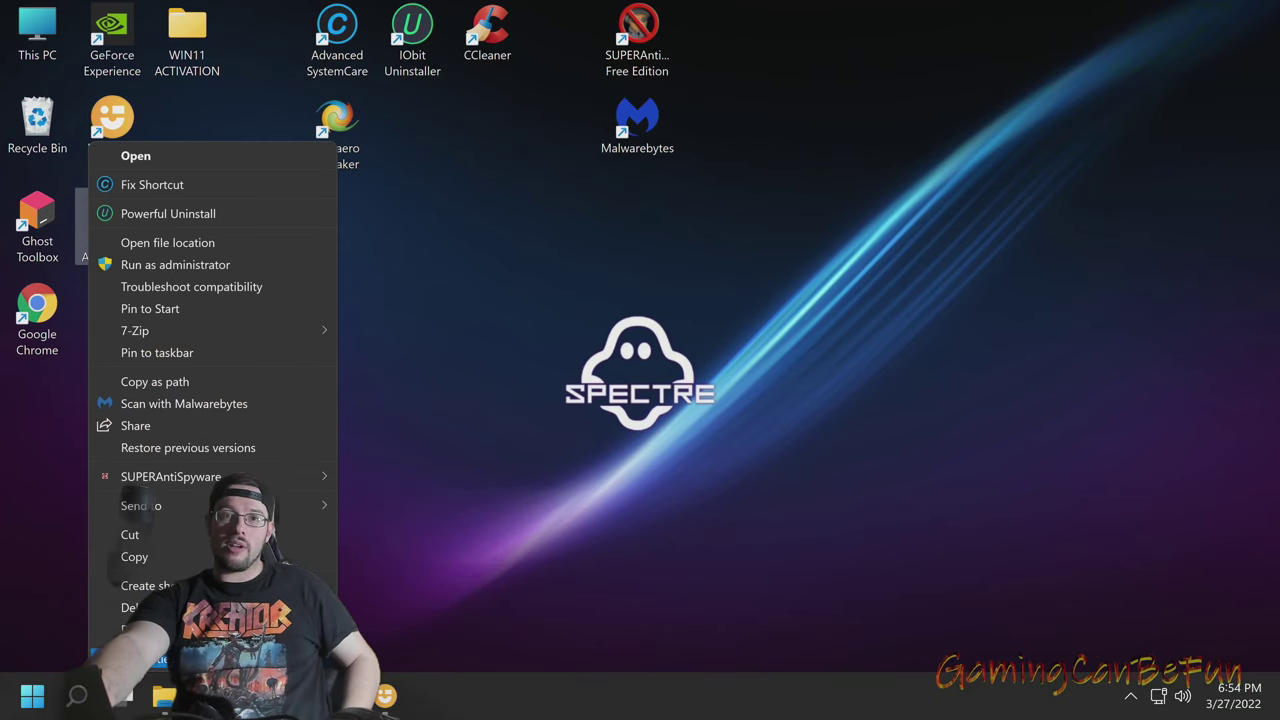
pyautogui.click(140, 659)
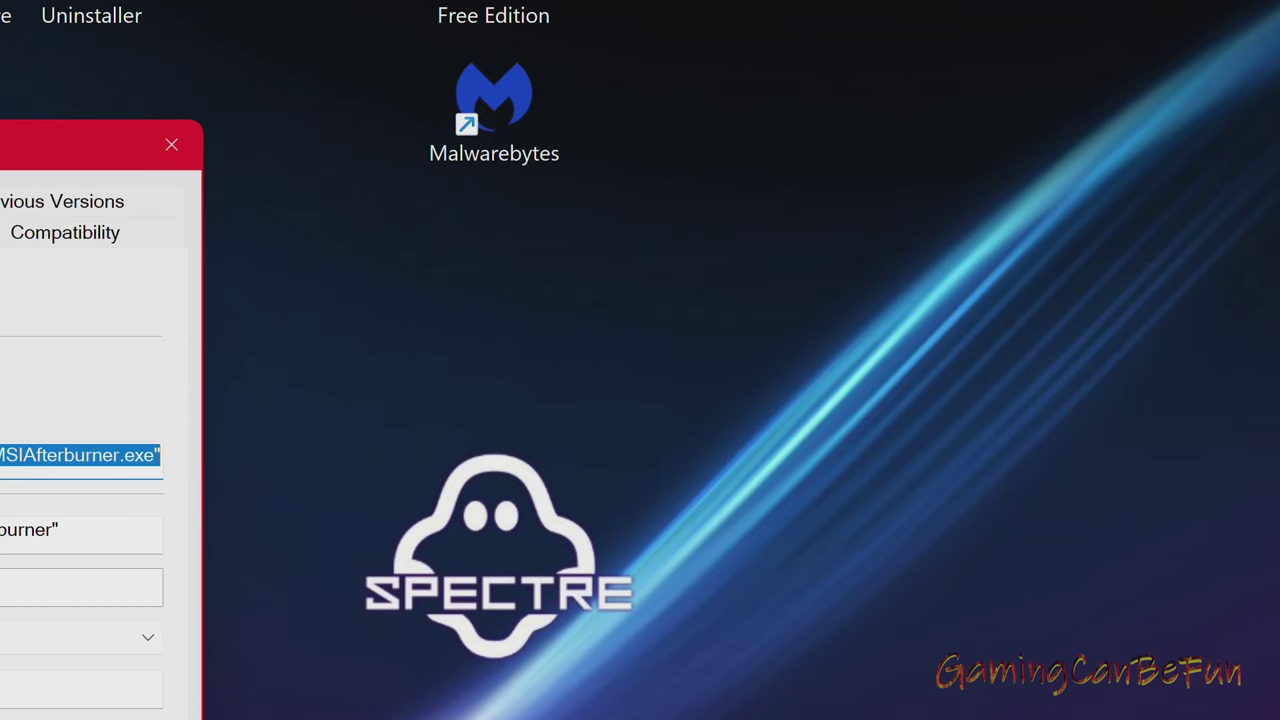
pyautogui.moveTo(0, 144); pyautogui.dragTo(627, 53)
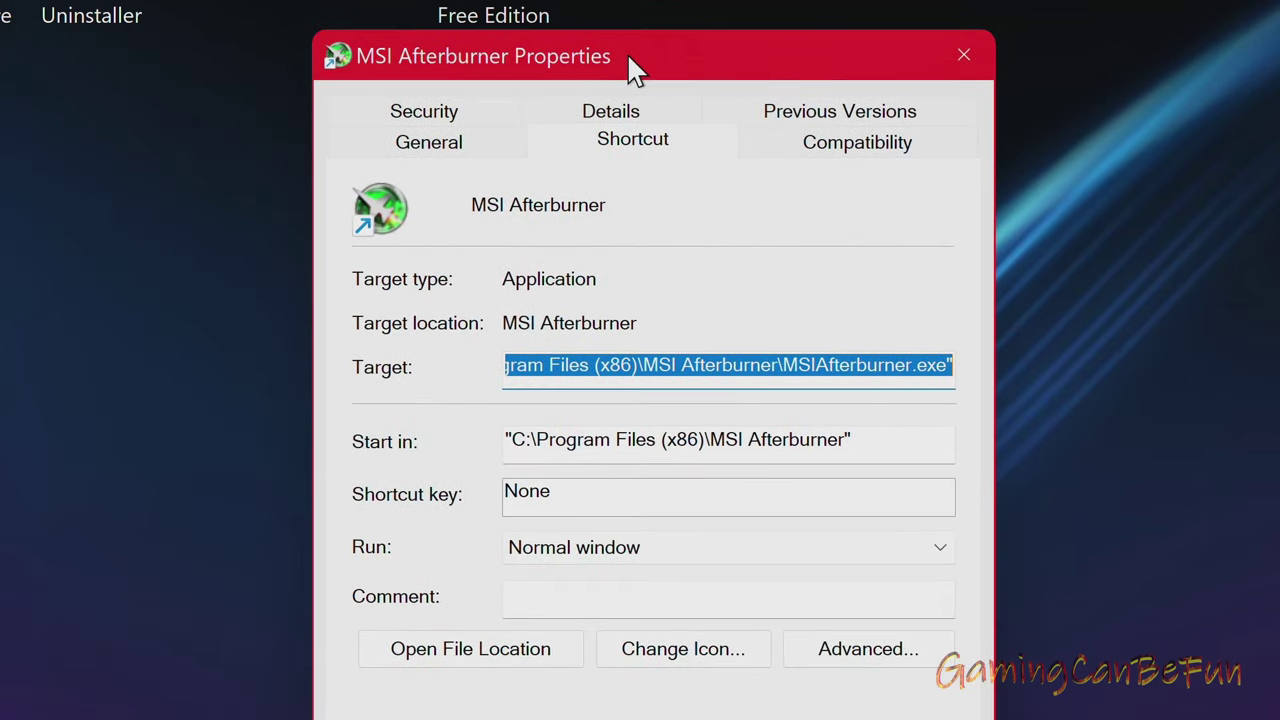
pyautogui.click(812, 160)
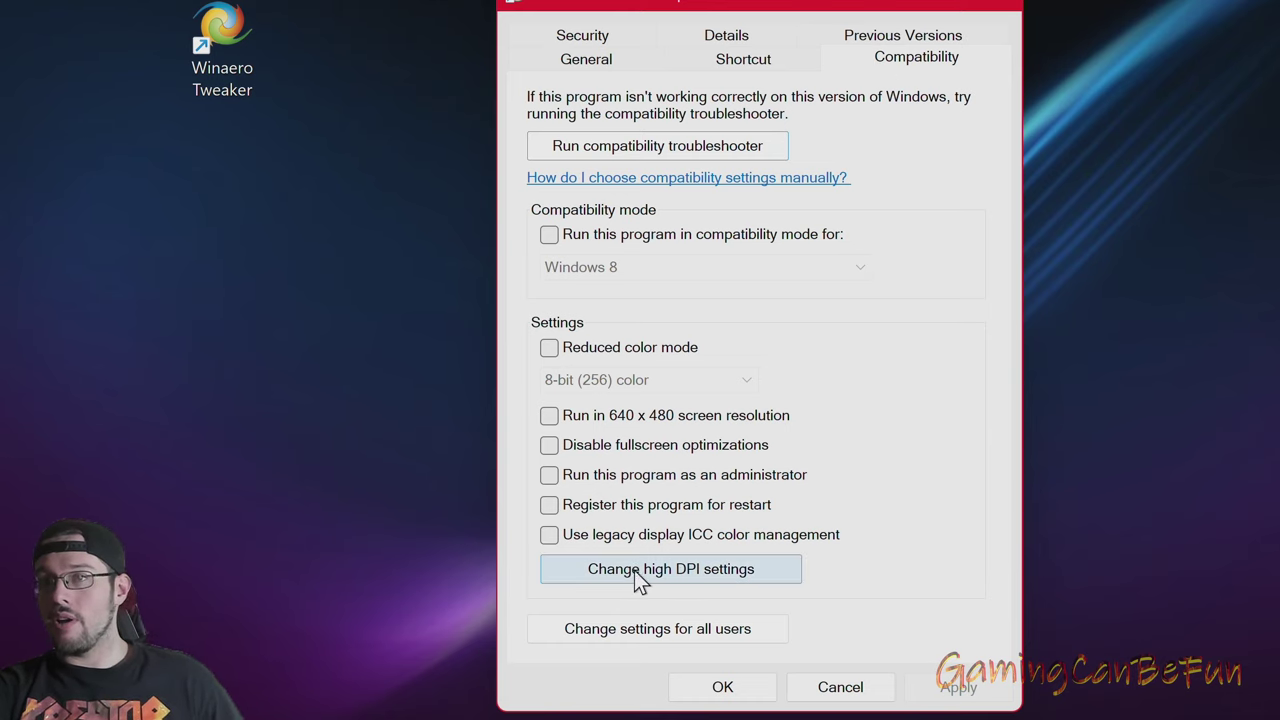
# Override MSI Afterburner's high DPI scaling behavior with scaling performed by System, and save the shortcut's properties
pyautogui.click(634, 570)
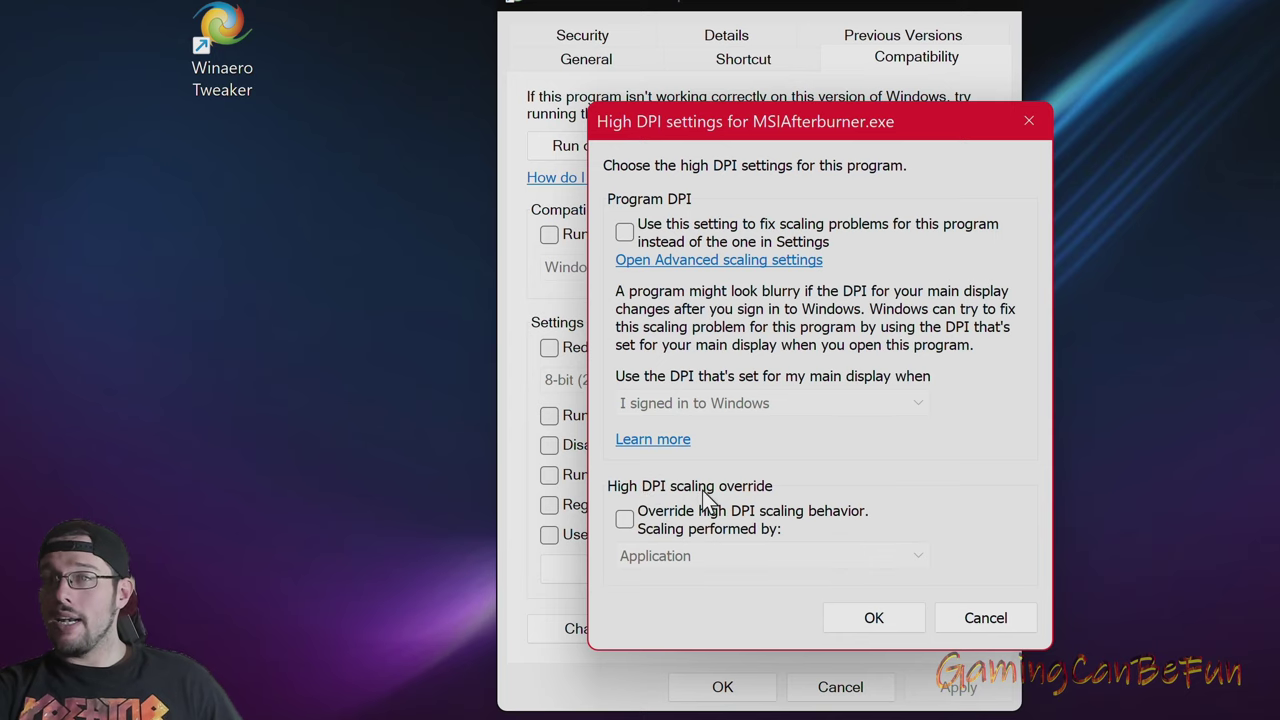
pyautogui.click(626, 522)
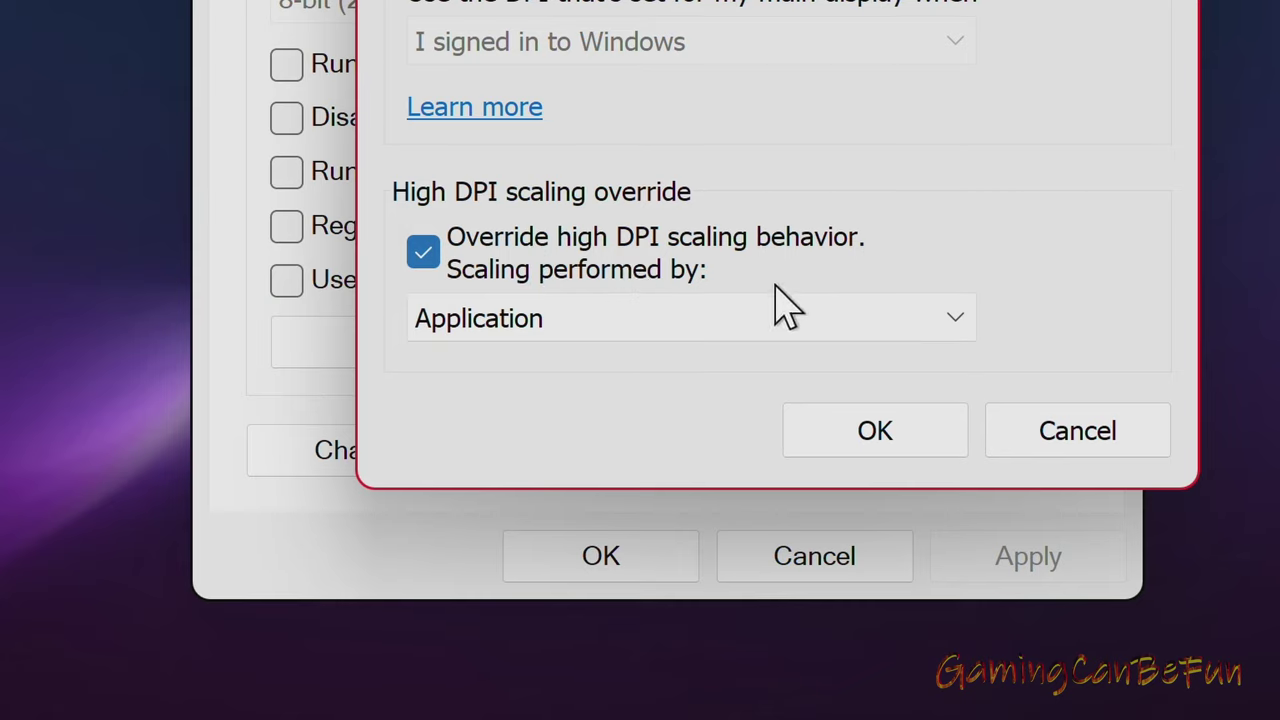
pyautogui.click(566, 338)
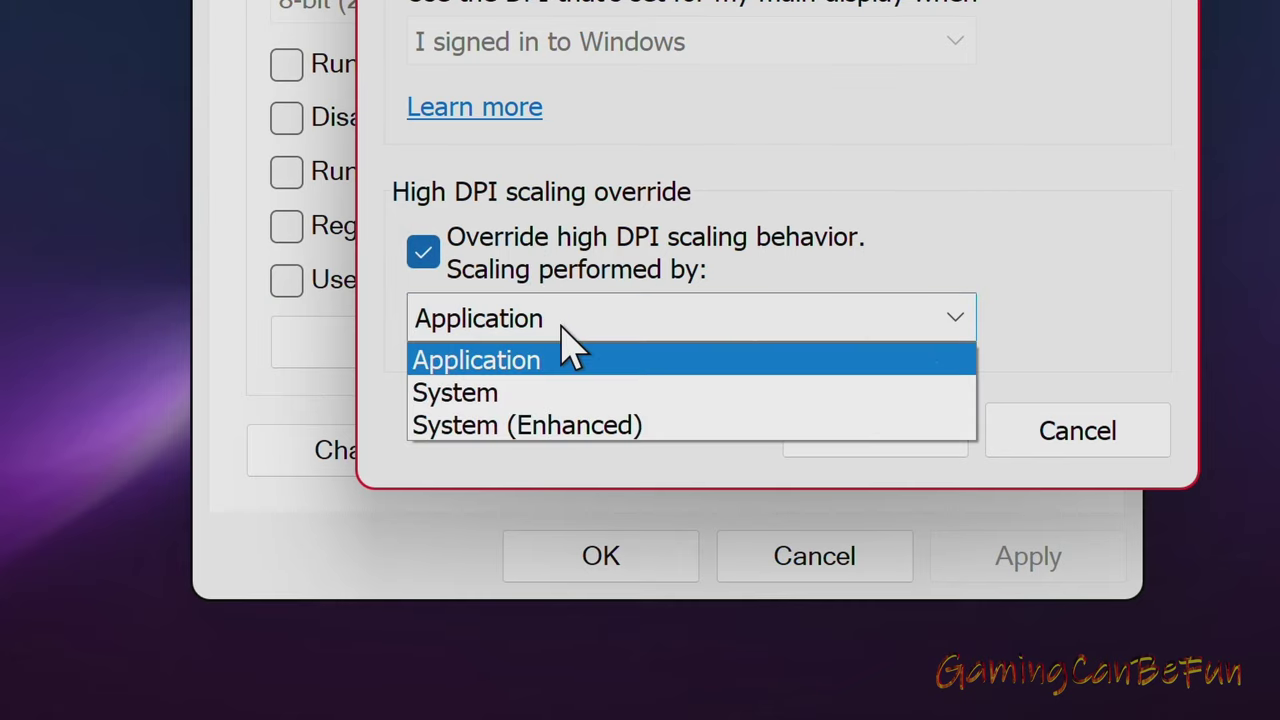
pyautogui.click(540, 393)
pyautogui.click(876, 425)
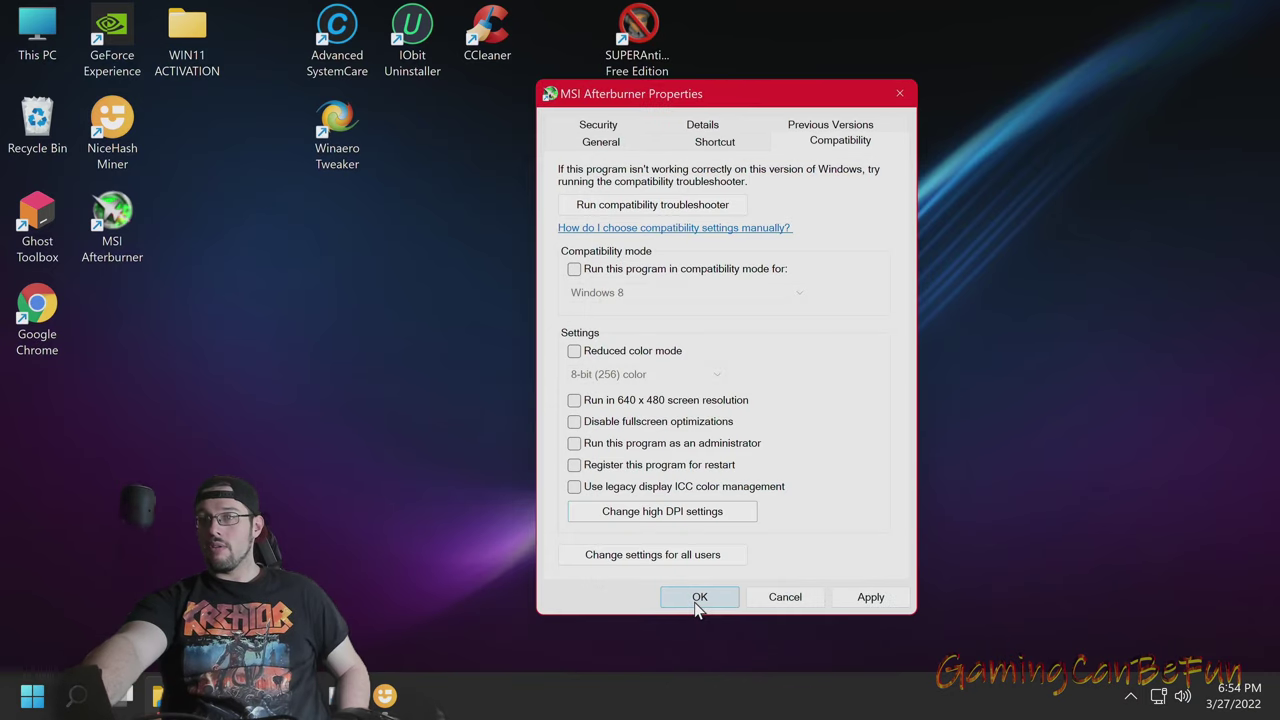
pyautogui.click(601, 556)
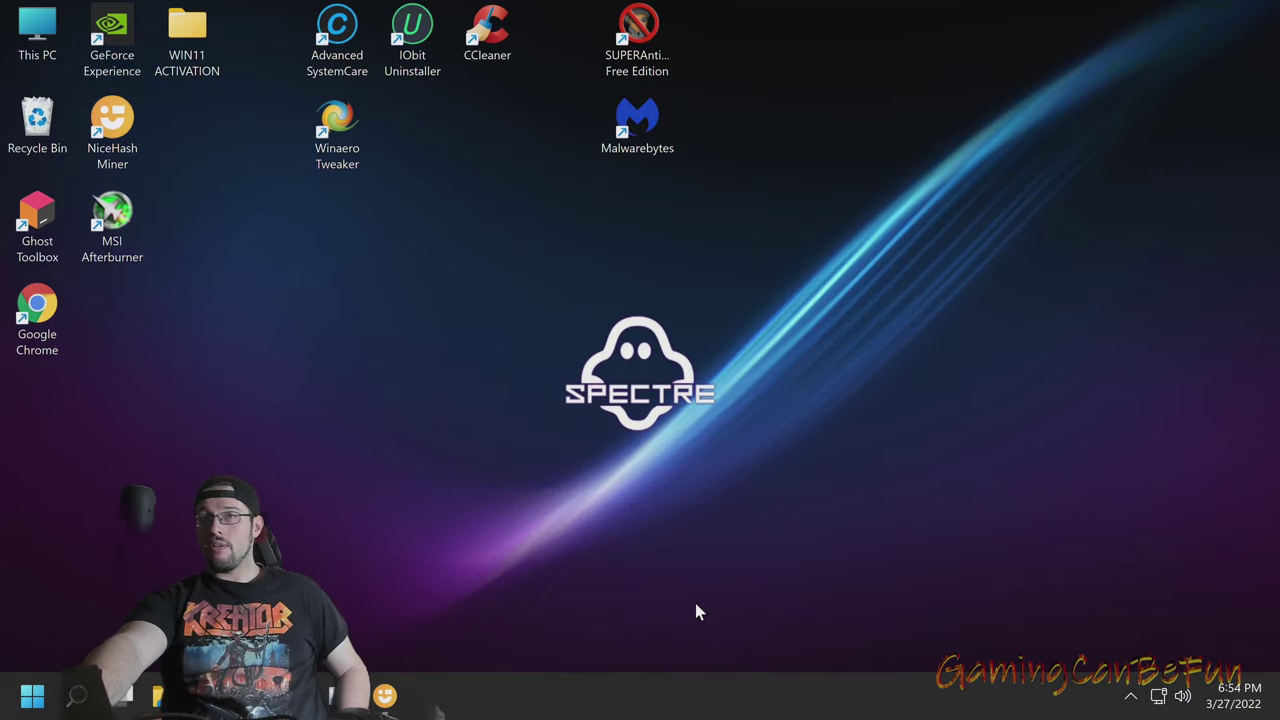
# Relaunch MSI Afterburner from the desktop and move its enlarged window fully into view
pyautogui.doubleClick(111, 224)
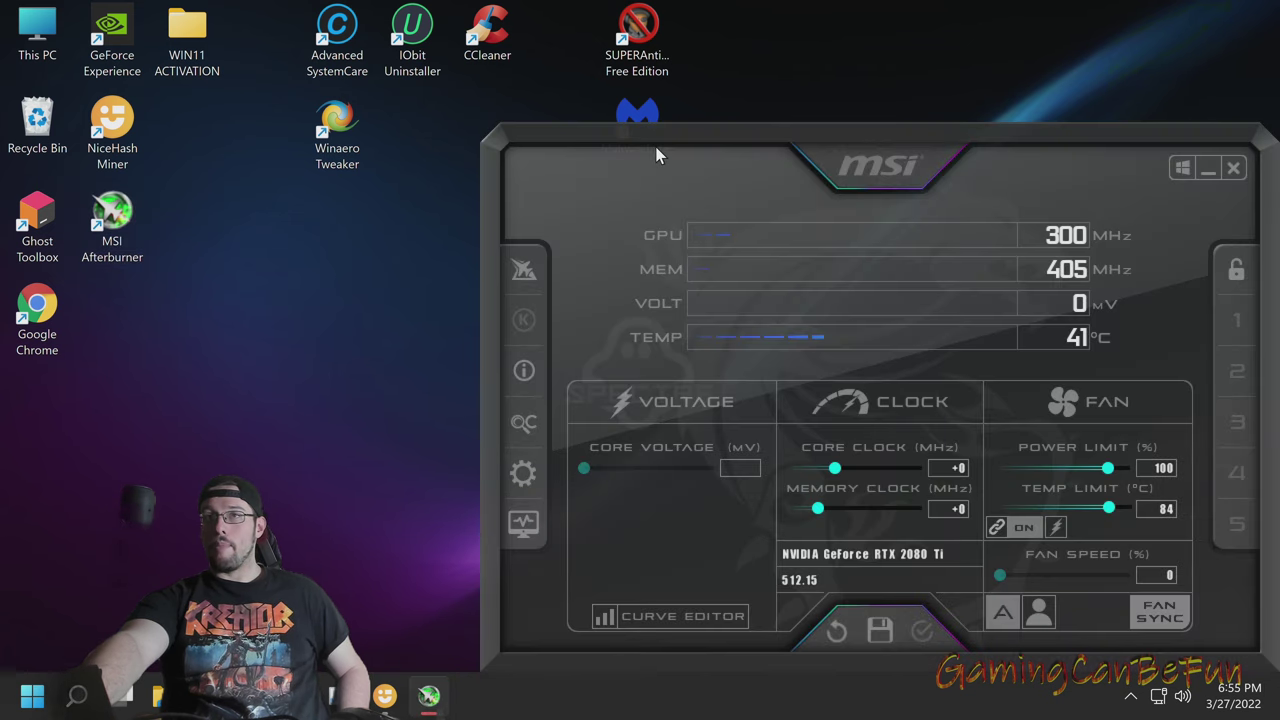
pyautogui.moveTo(657, 147); pyautogui.dragTo(517, 99)
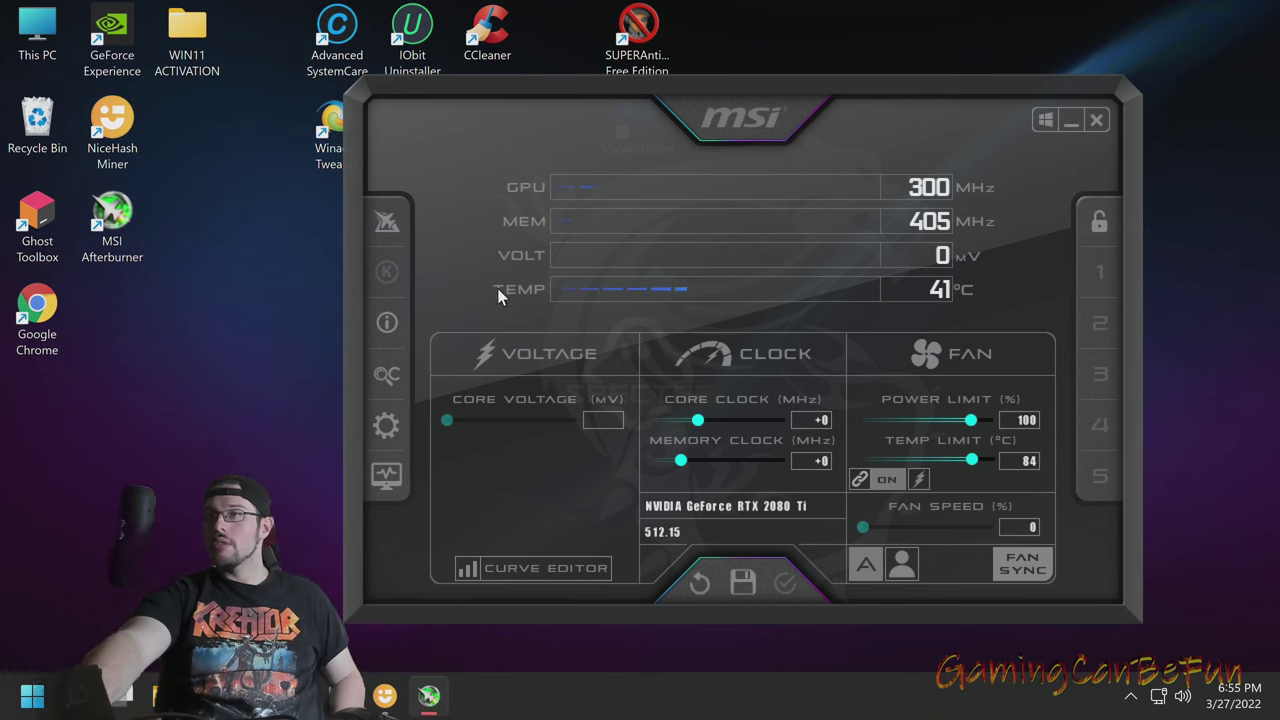
# Set MSI Afterburner to apply its settings at Windows startup, and enable user defined software automatic fan control
pyautogui.moveTo(519, 90); pyautogui.dragTo(545, 106)
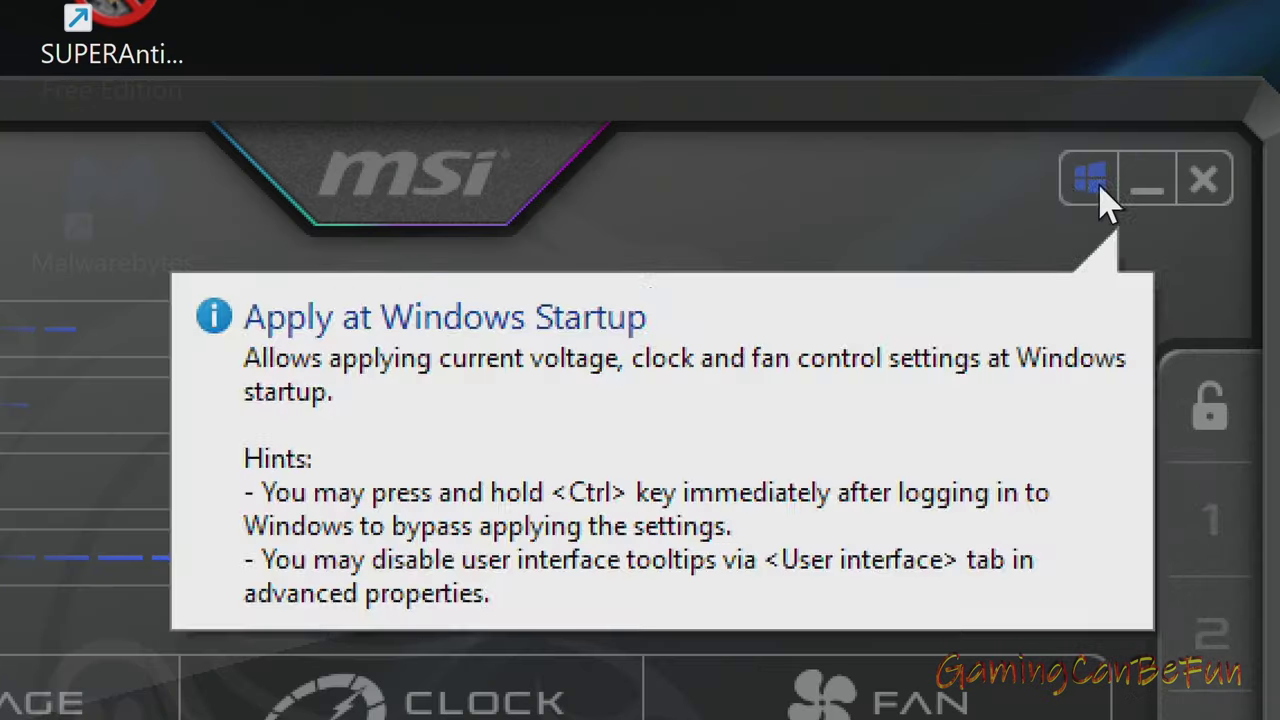
pyautogui.click(1076, 114)
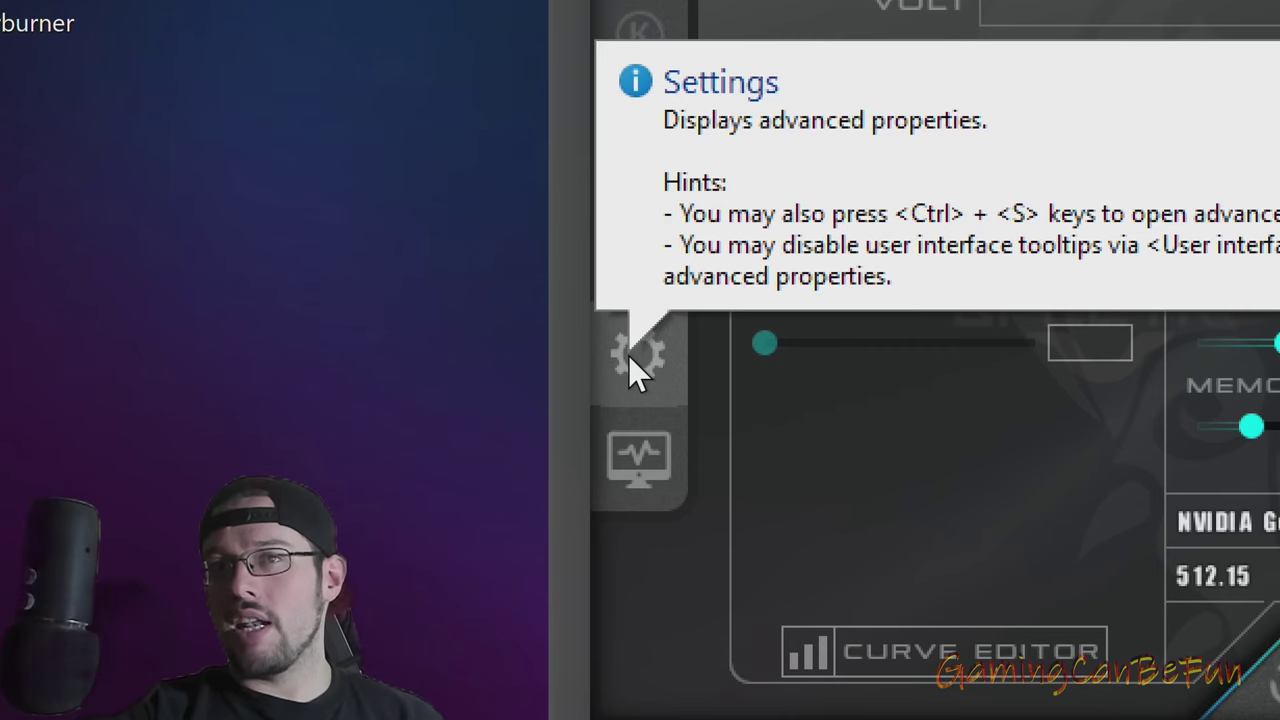
pyautogui.click(413, 418)
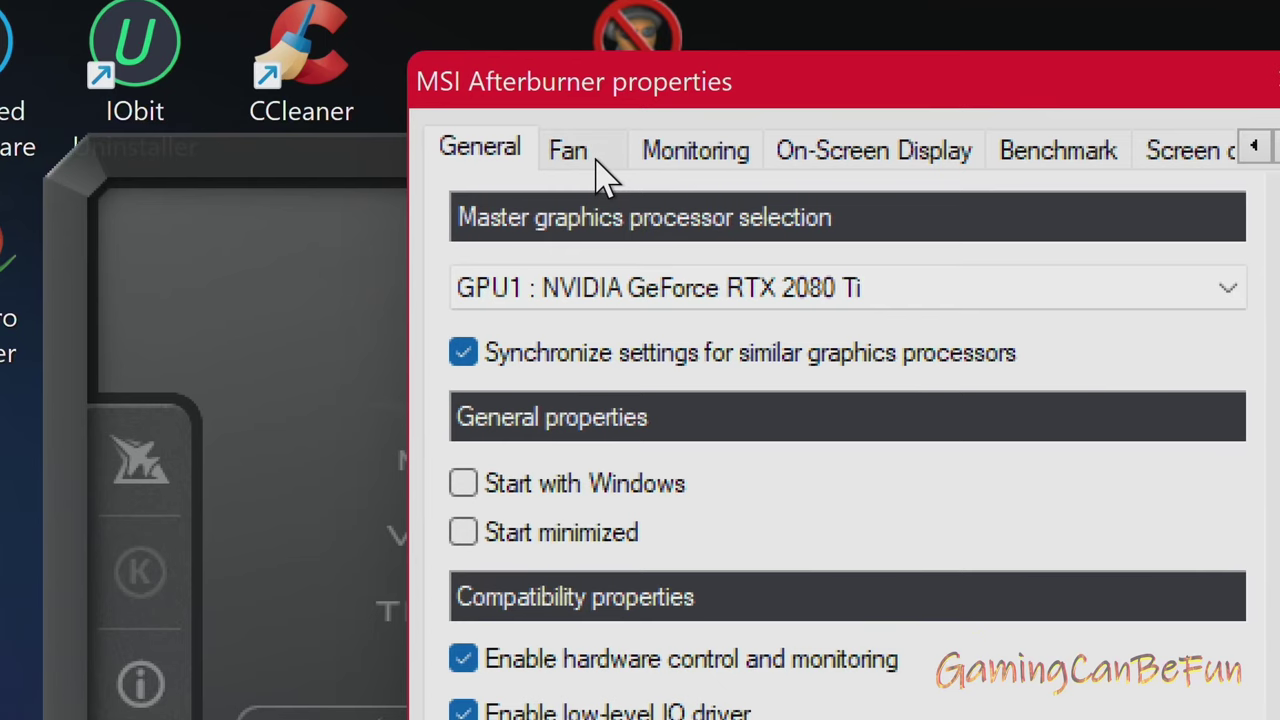
pyautogui.click(588, 76)
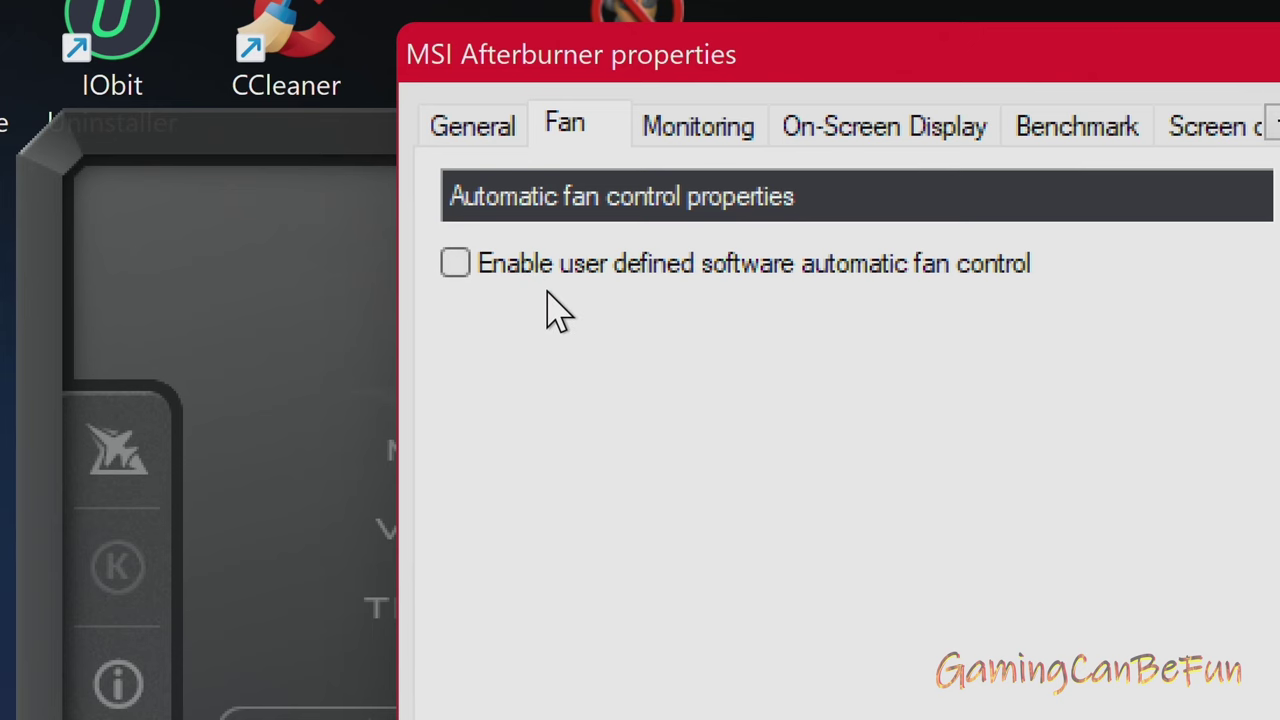
pyautogui.click(537, 279)
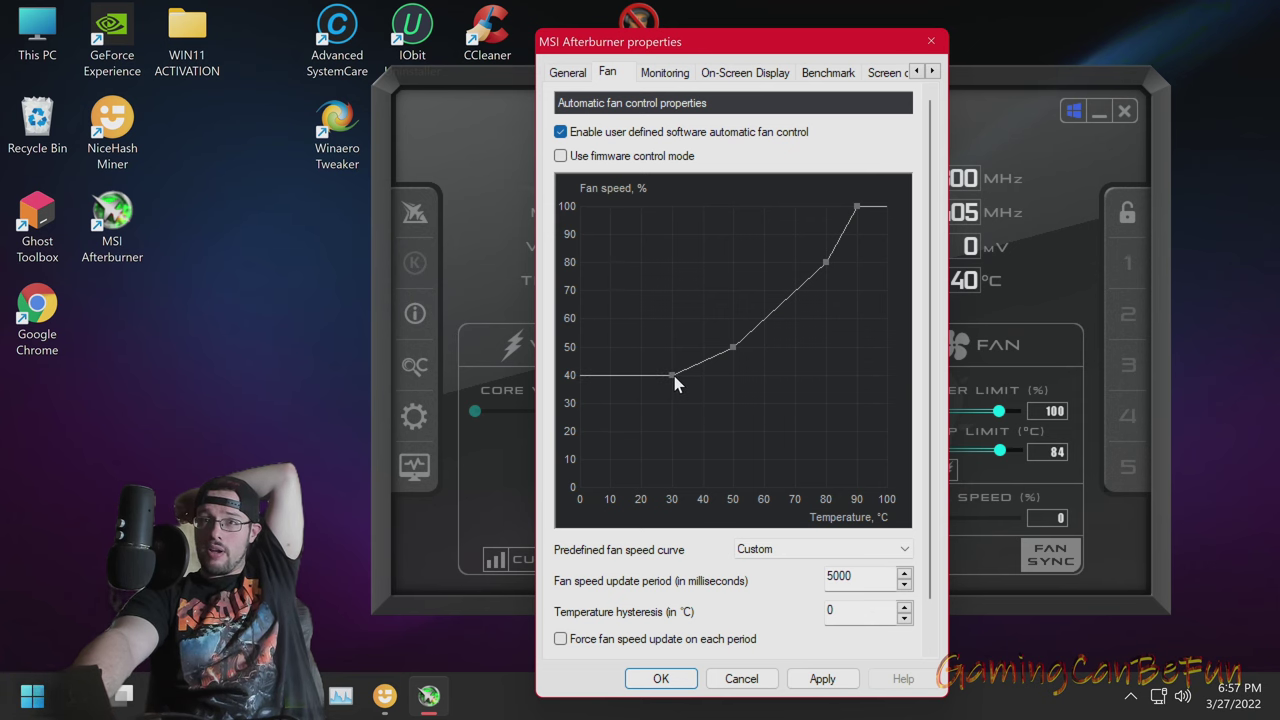
# Shape the custom fan curve with points at about 20 °C/21%, 31 °C/40% and 80 °C/90%, and confirm the Afterburner properties
pyautogui.moveTo(672, 383); pyautogui.dragTo(703, 352)
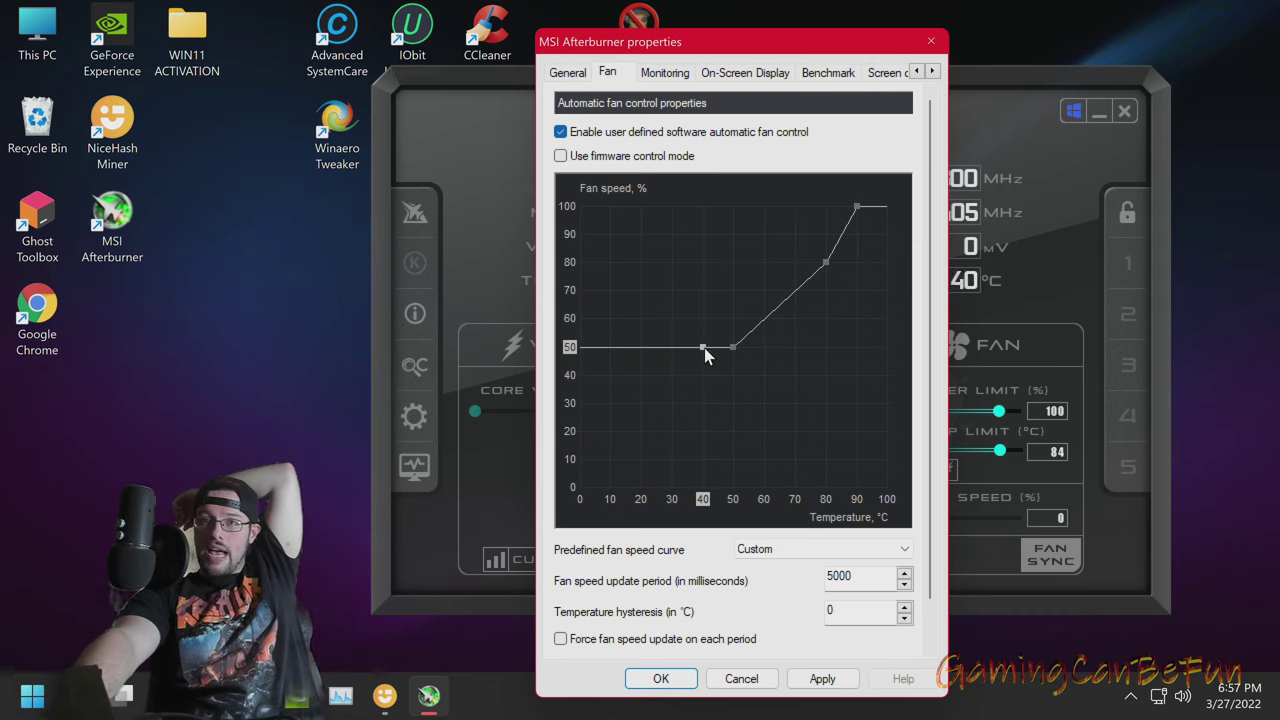
pyautogui.moveTo(702, 347); pyautogui.dragTo(678, 374)
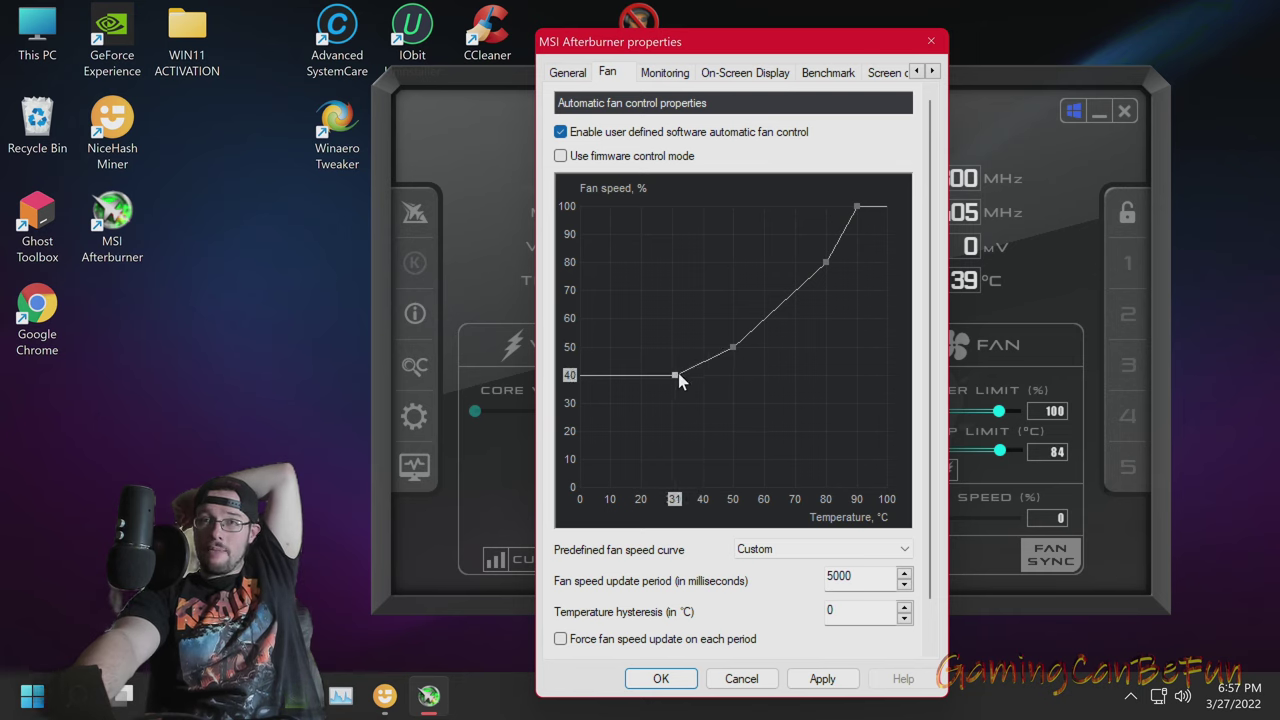
pyautogui.click(613, 375)
pyautogui.keyDown('ctrl'); pyautogui.click(613, 376); pyautogui.keyUp('ctrl')
pyautogui.moveTo(613, 378); pyautogui.dragTo(641, 430)
pyautogui.press('ctrl')
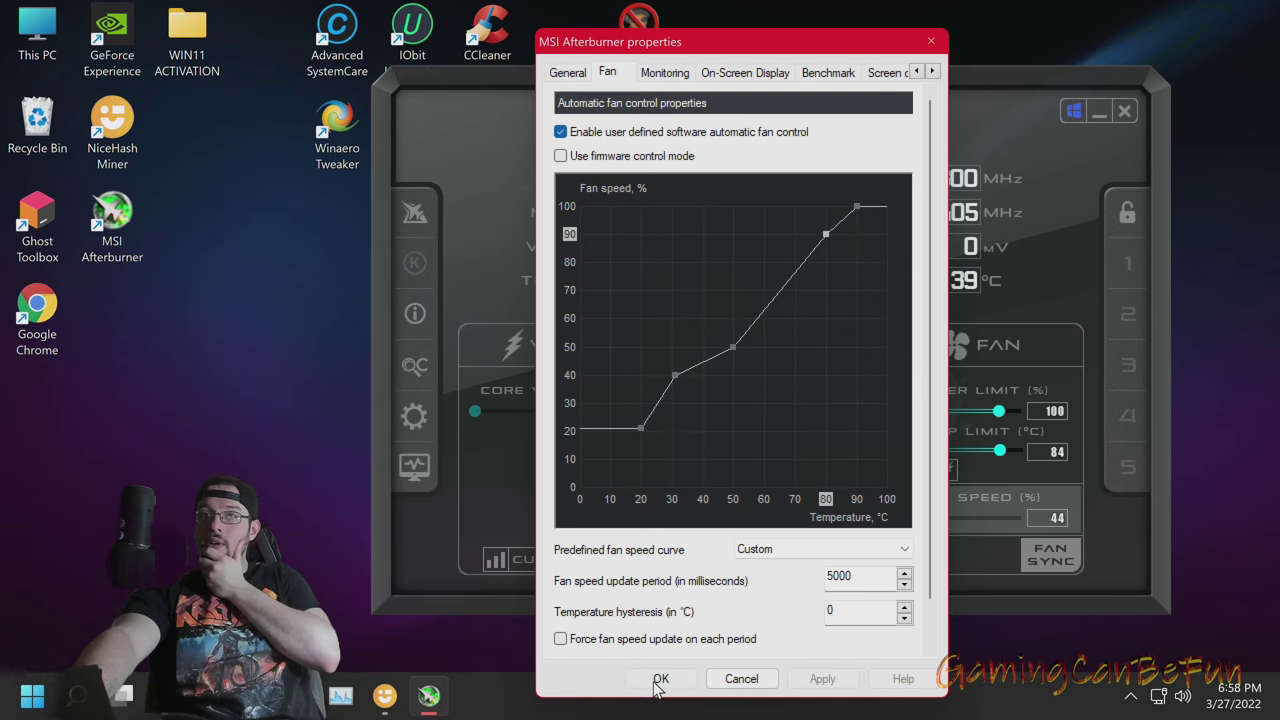
pyautogui.click(657, 680)
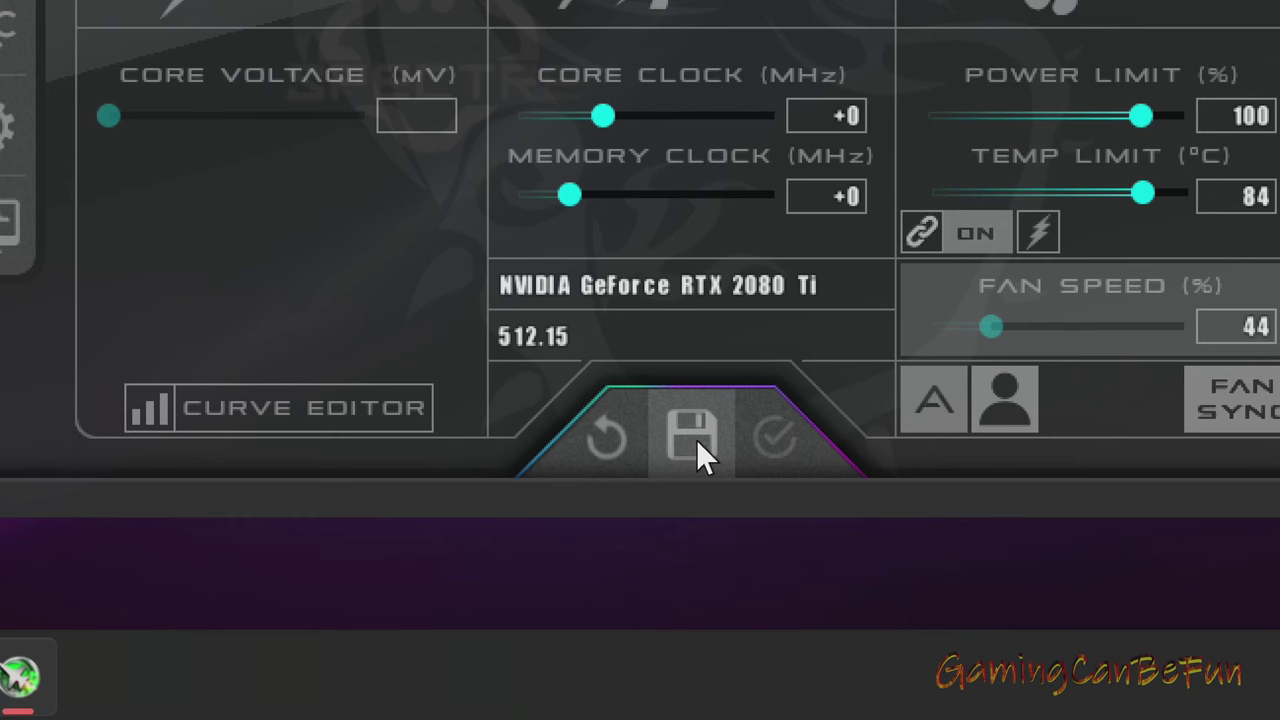
# Save the current MSI Afterburner settings to profile 1
pyautogui.click(768, 576)
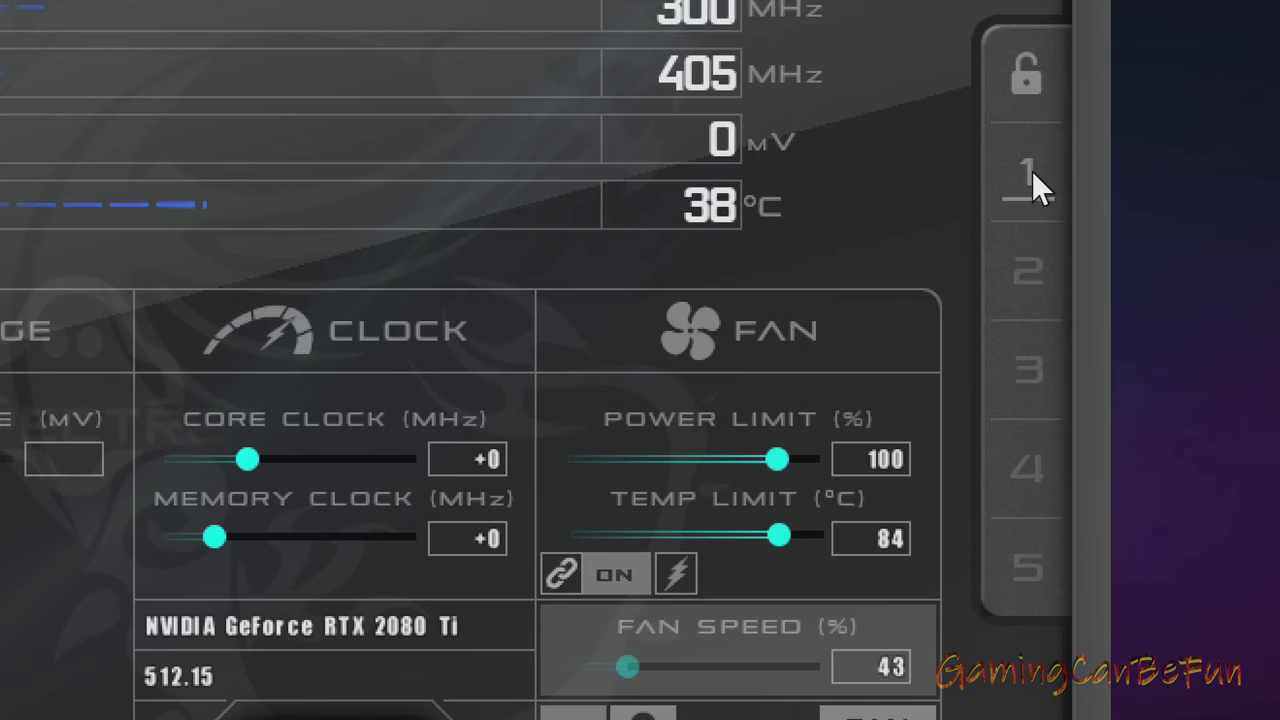
pyautogui.click(1032, 175)
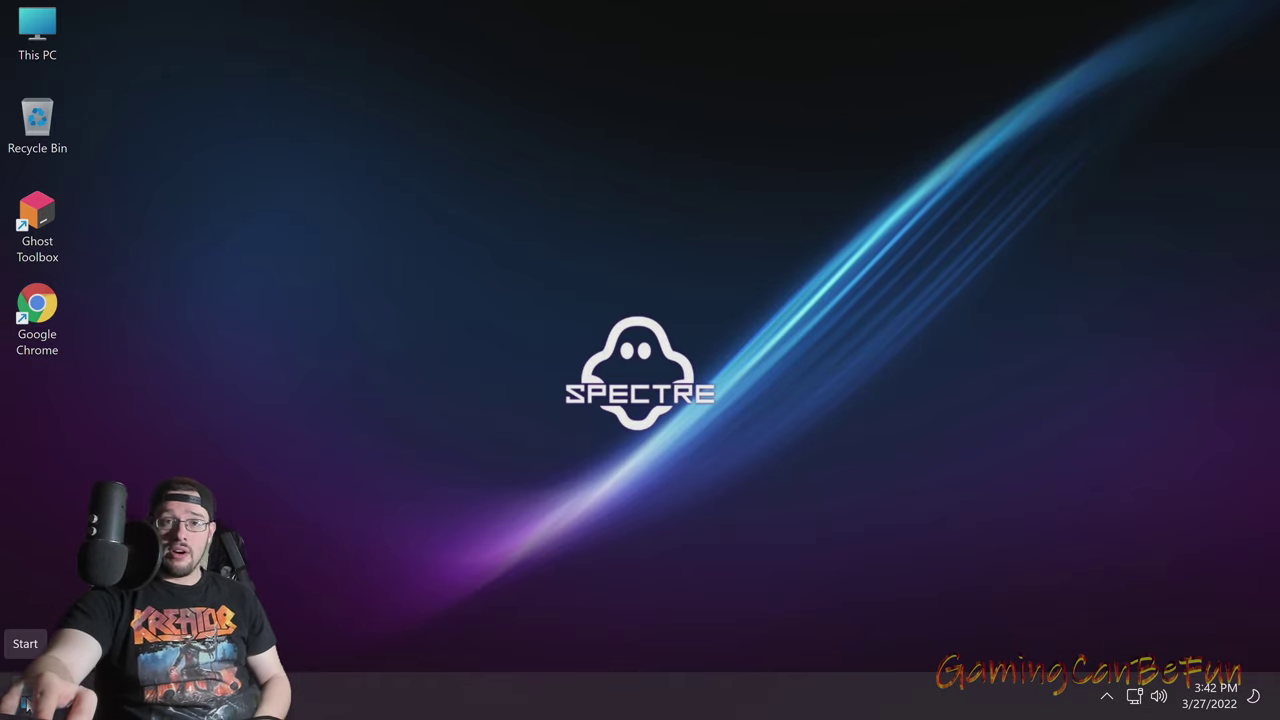
# Switch to Windows Settings, show the Windows Update page, and reposition its window on the desktop
pyautogui.click(22, 697)
pyautogui.click(180, 215)
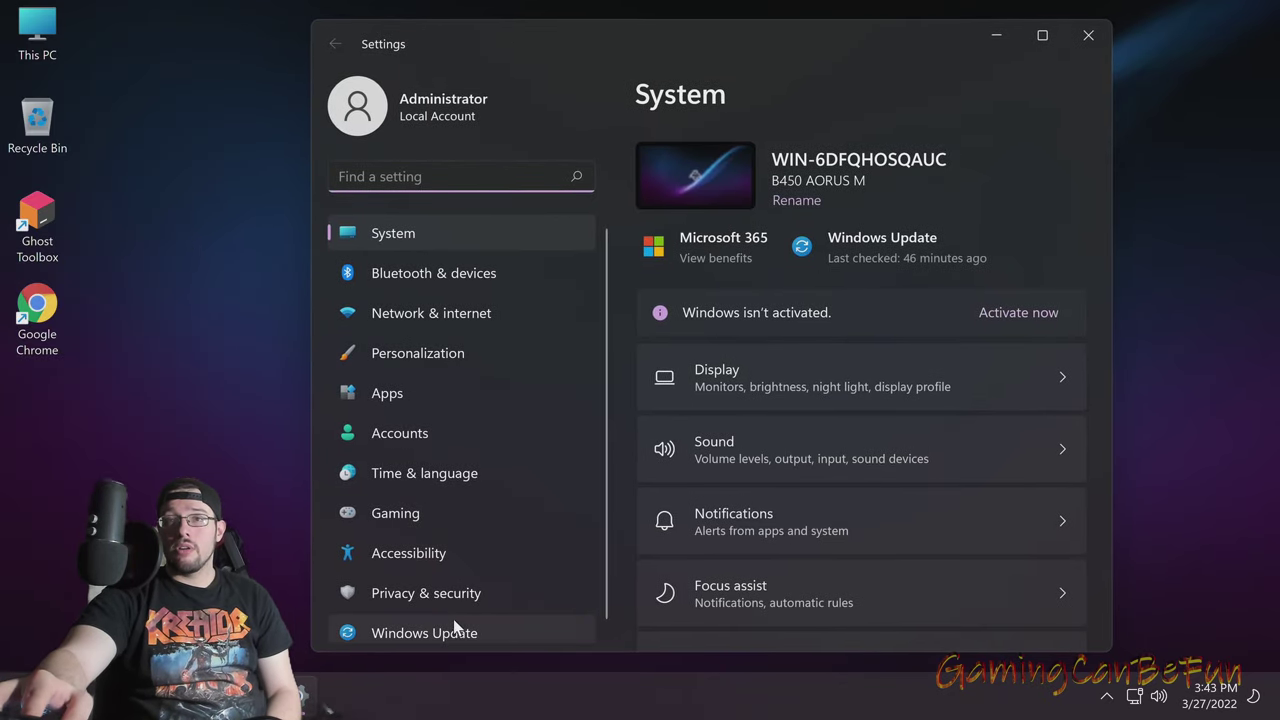
pyautogui.click(469, 636)
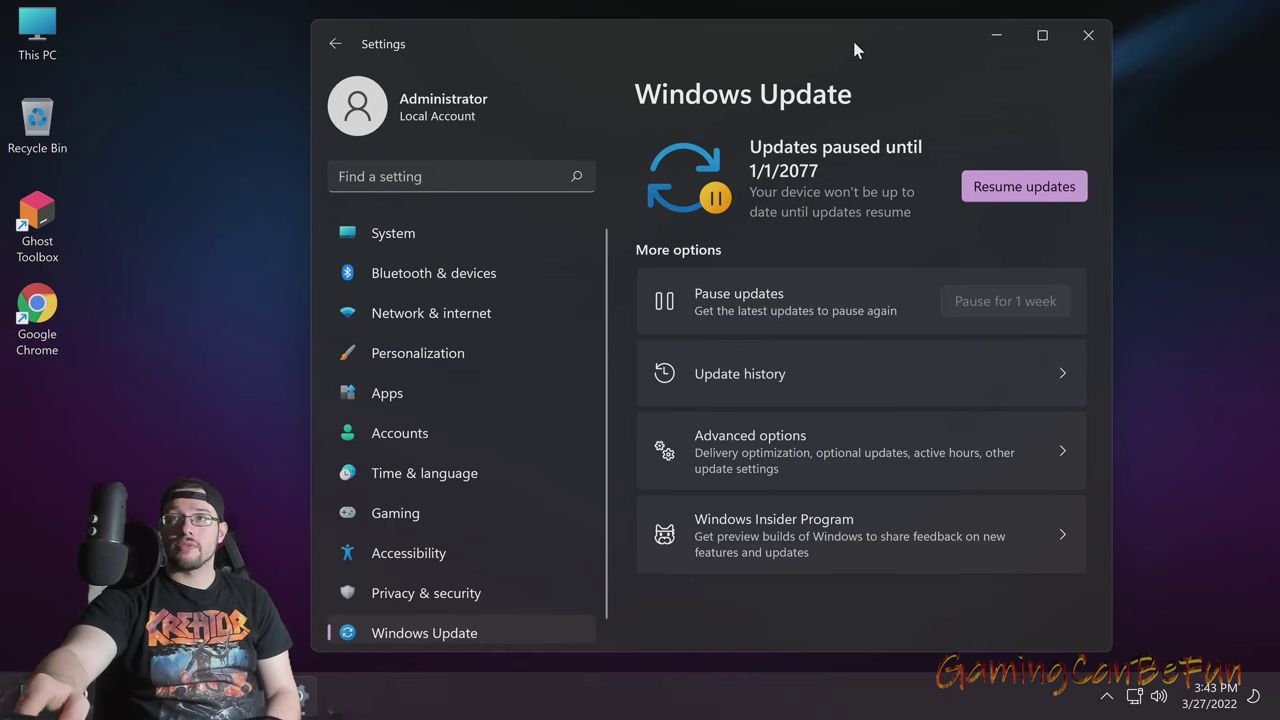
pyautogui.moveTo(843, 45); pyautogui.dragTo(837, 44)
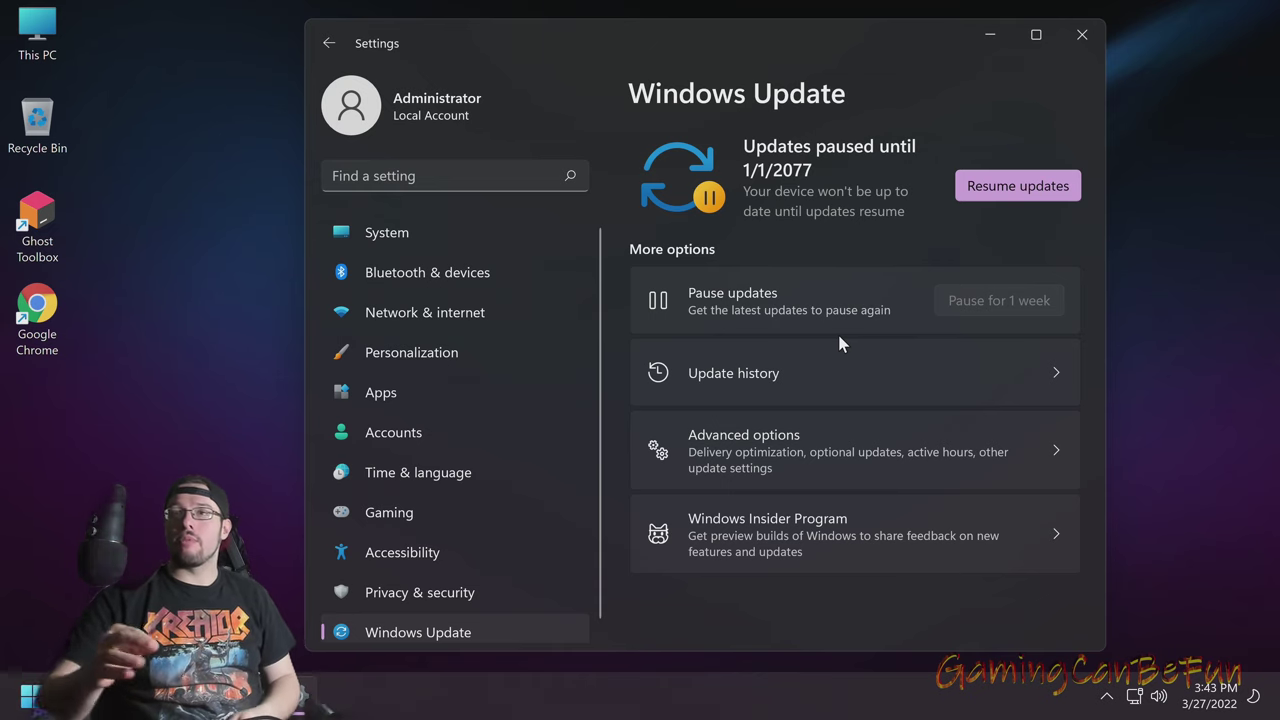
pyautogui.moveTo(663, 32); pyautogui.dragTo(653, 30)
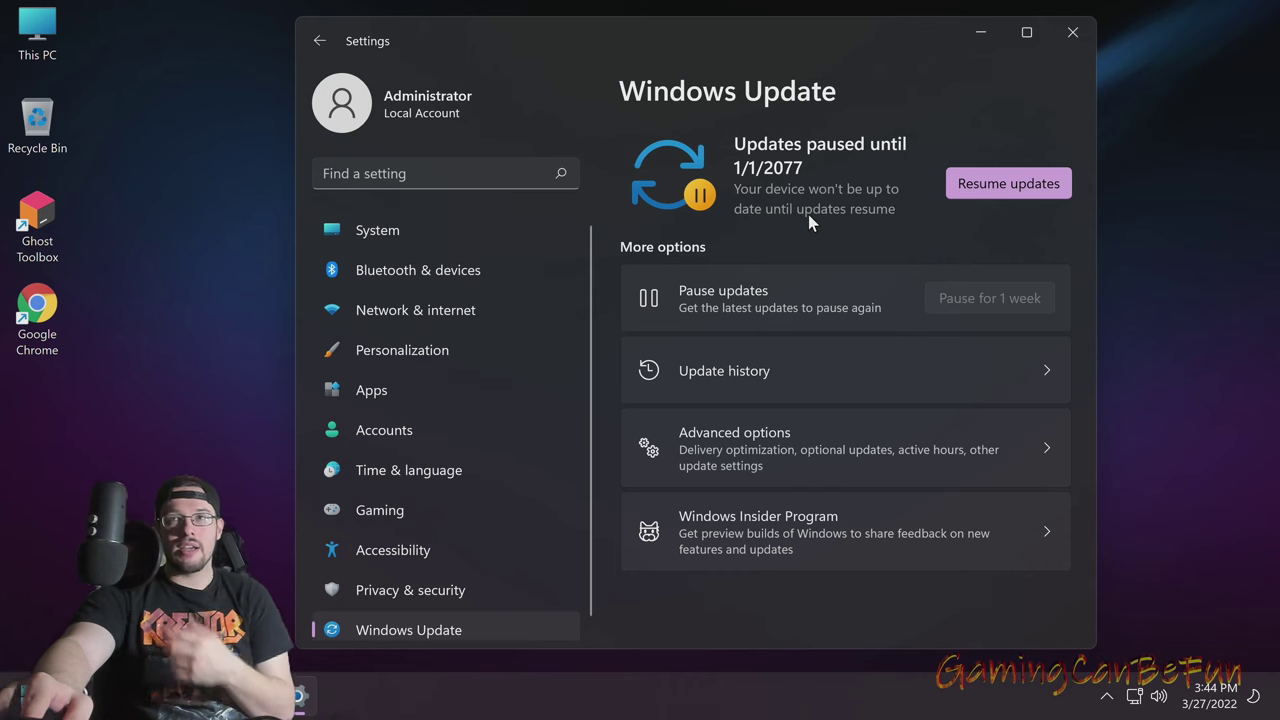
pyautogui.moveTo(619, 28); pyautogui.dragTo(608, 25)
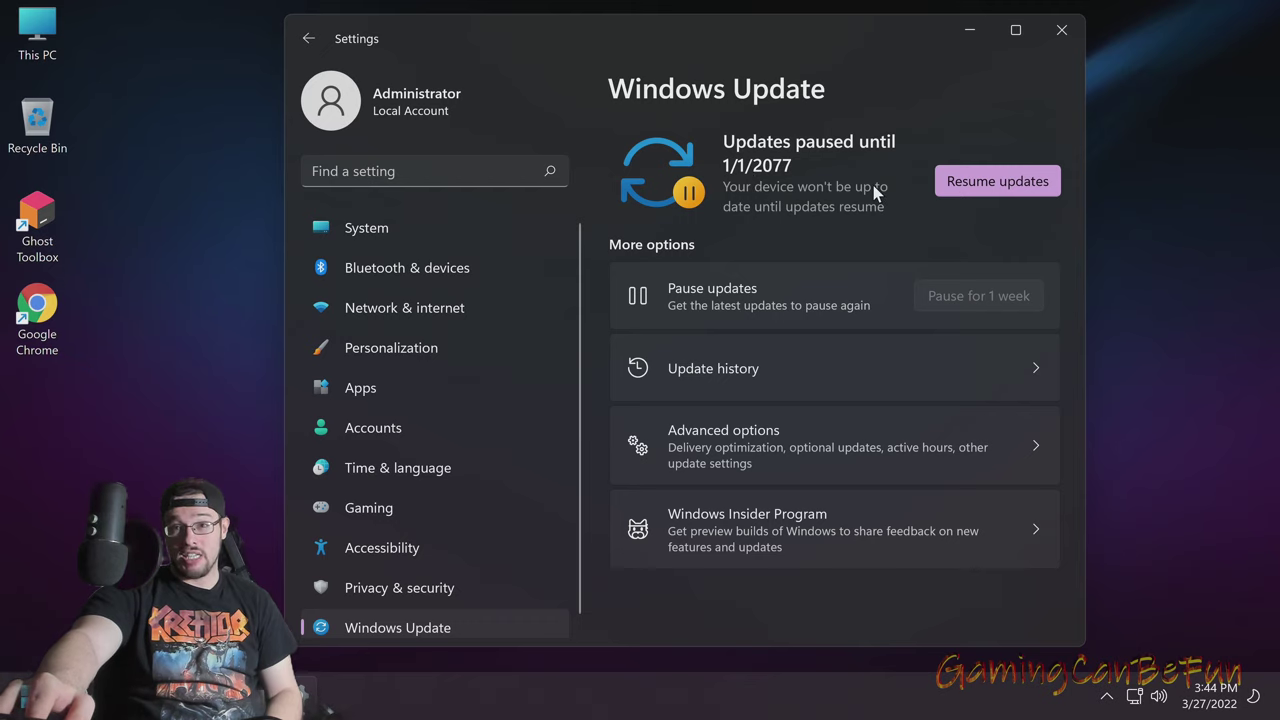
# Launch Ghost Toolbox from the desktop, review its options for stopping and managing Windows updates, and close it
pyautogui.doubleClick(33, 228)
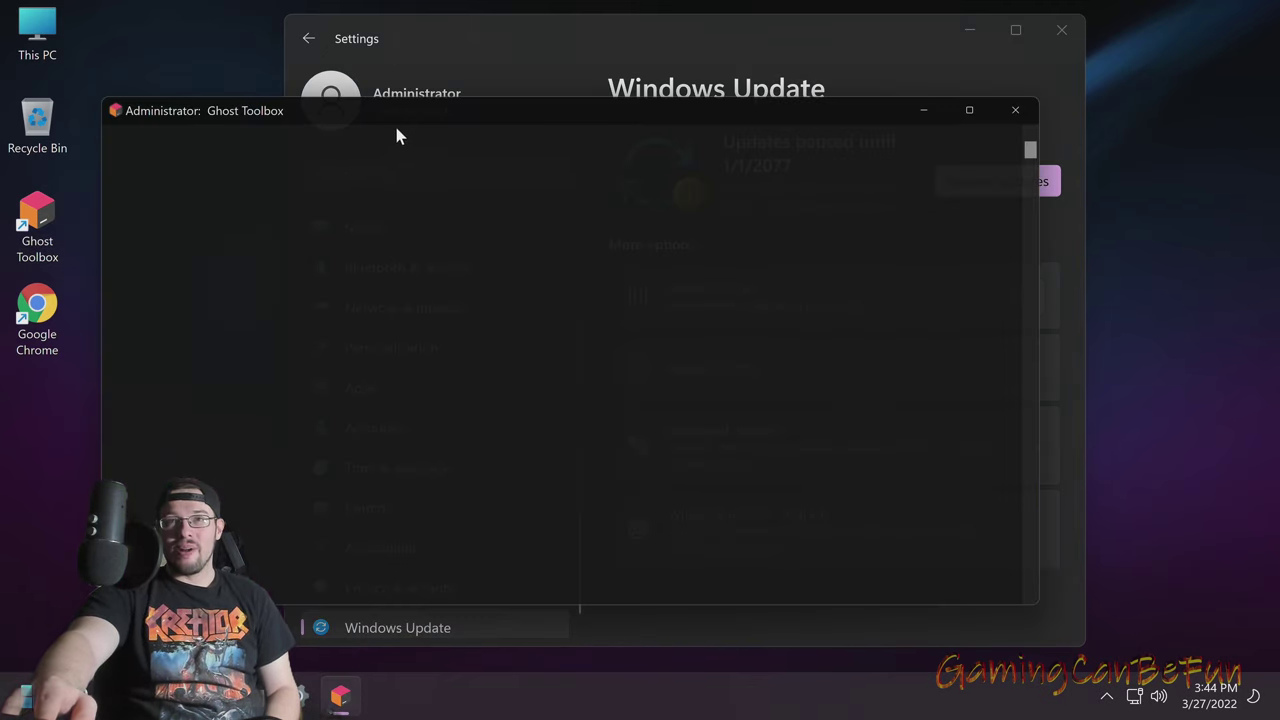
pyautogui.moveTo(423, 115); pyautogui.dragTo(609, 22)
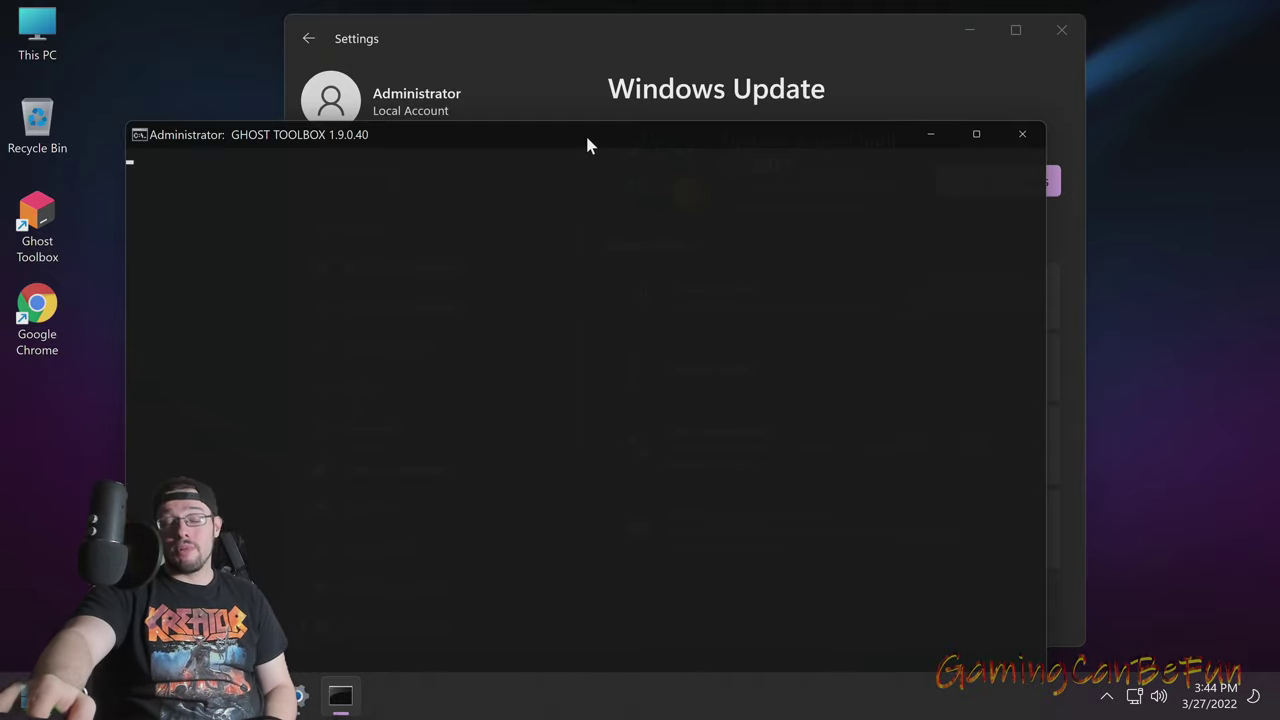
pyautogui.moveTo(587, 138); pyautogui.dragTo(760, 29)
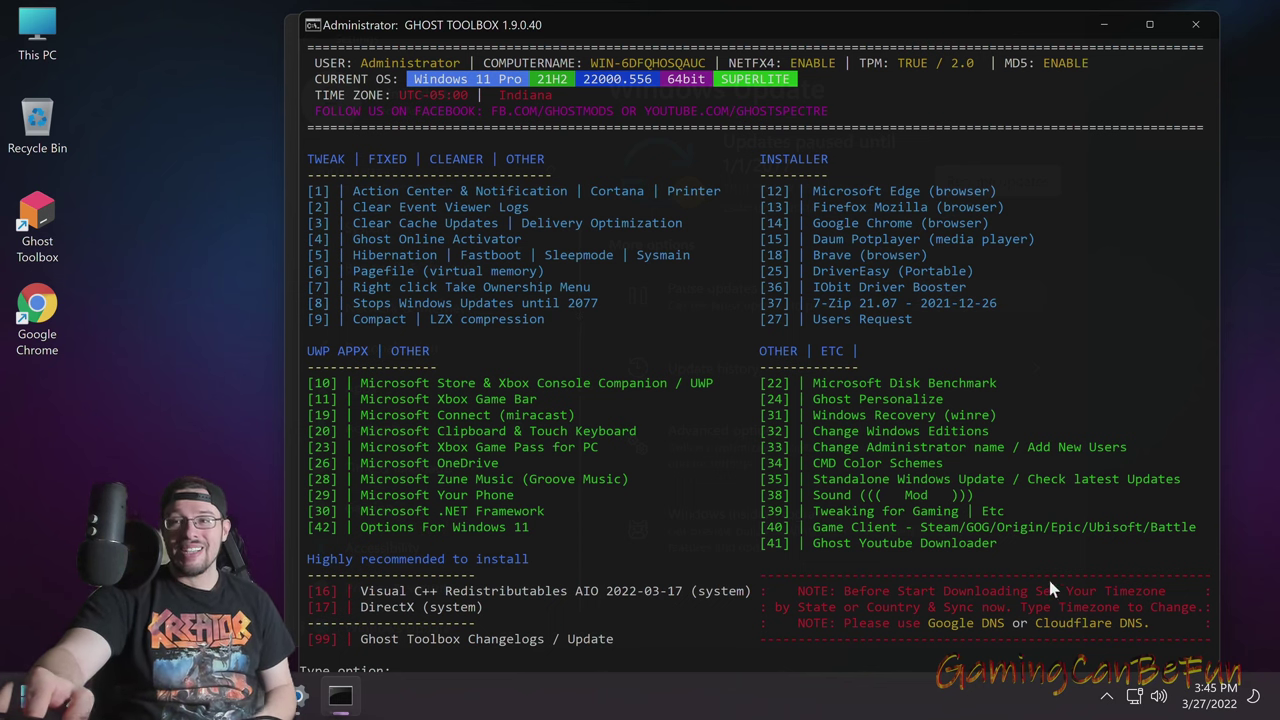
pyautogui.click(1185, 36)
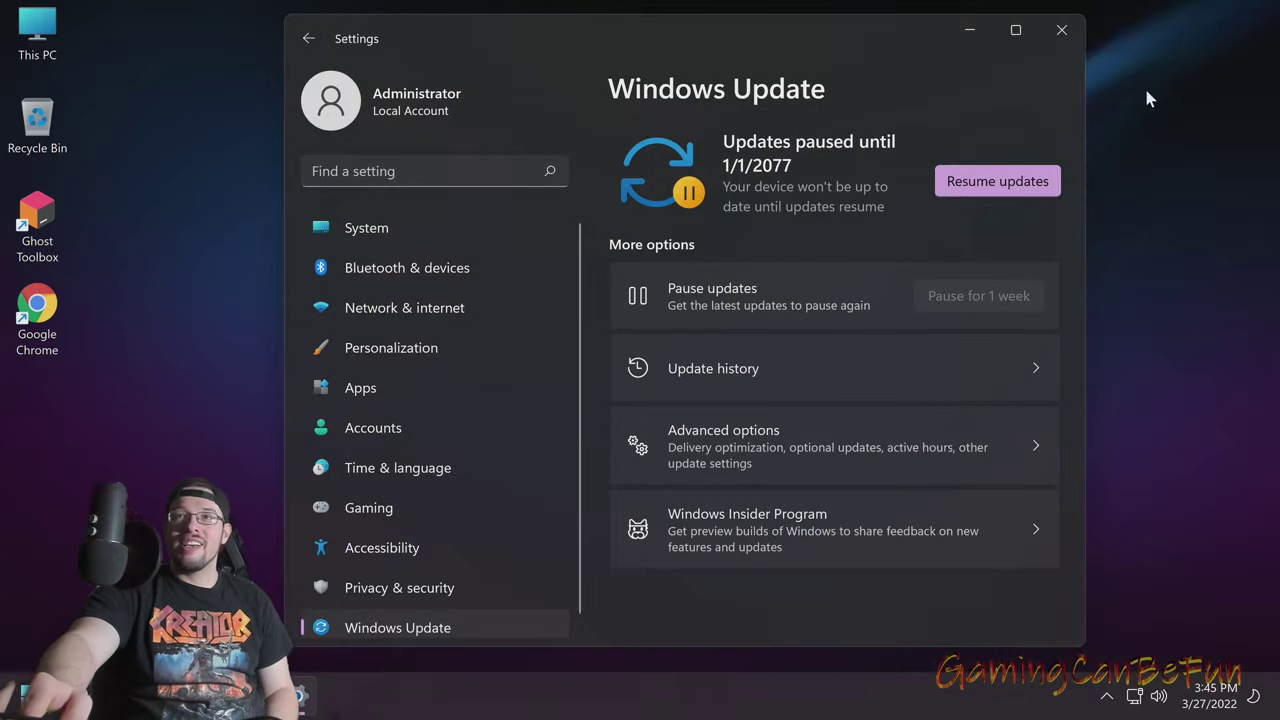
# Resume the paused Windows updates to download and install the available ones
pyautogui.moveTo(748, 48); pyautogui.dragTo(775, 63)
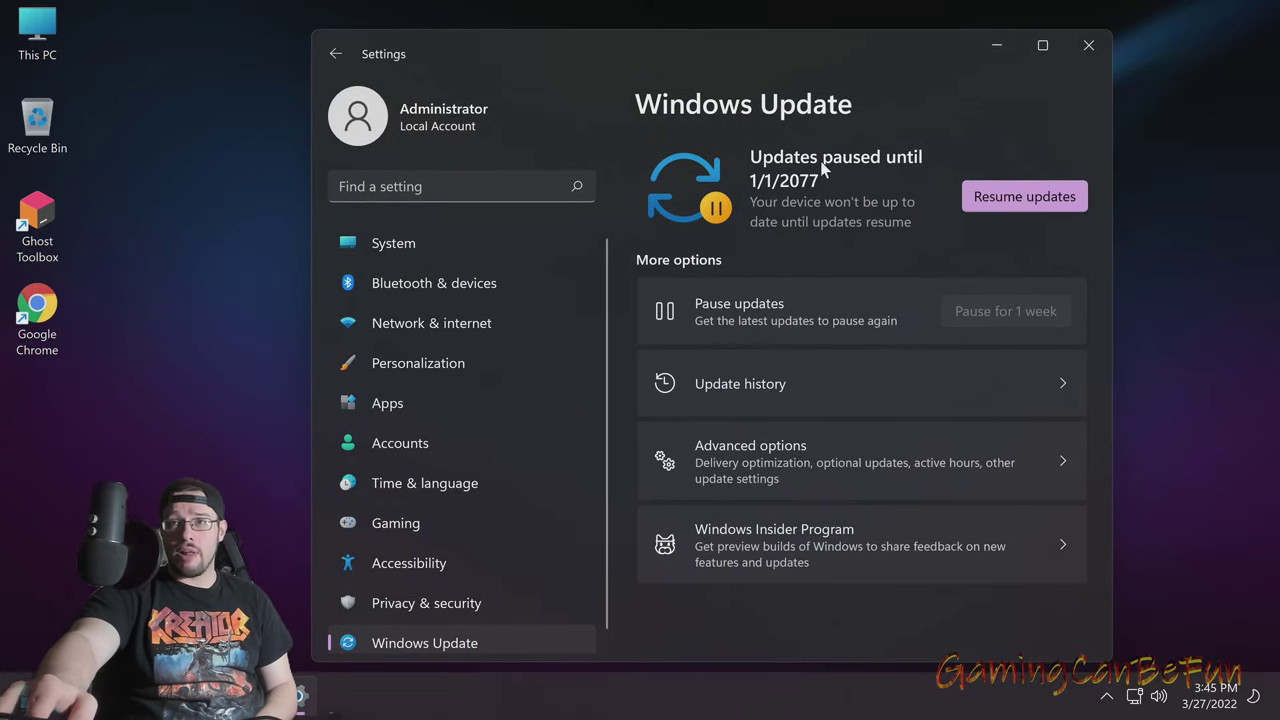
pyautogui.click(1031, 198)
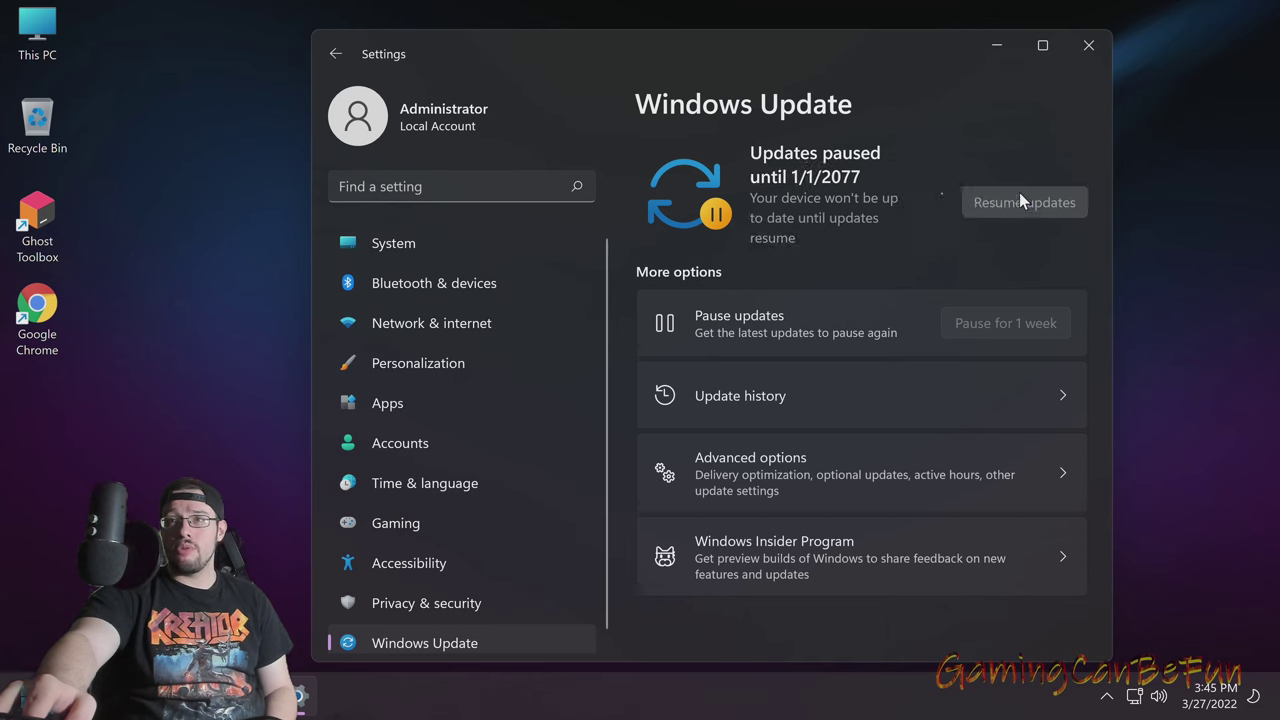
pyautogui.moveTo(824, 42); pyautogui.dragTo(831, 40)
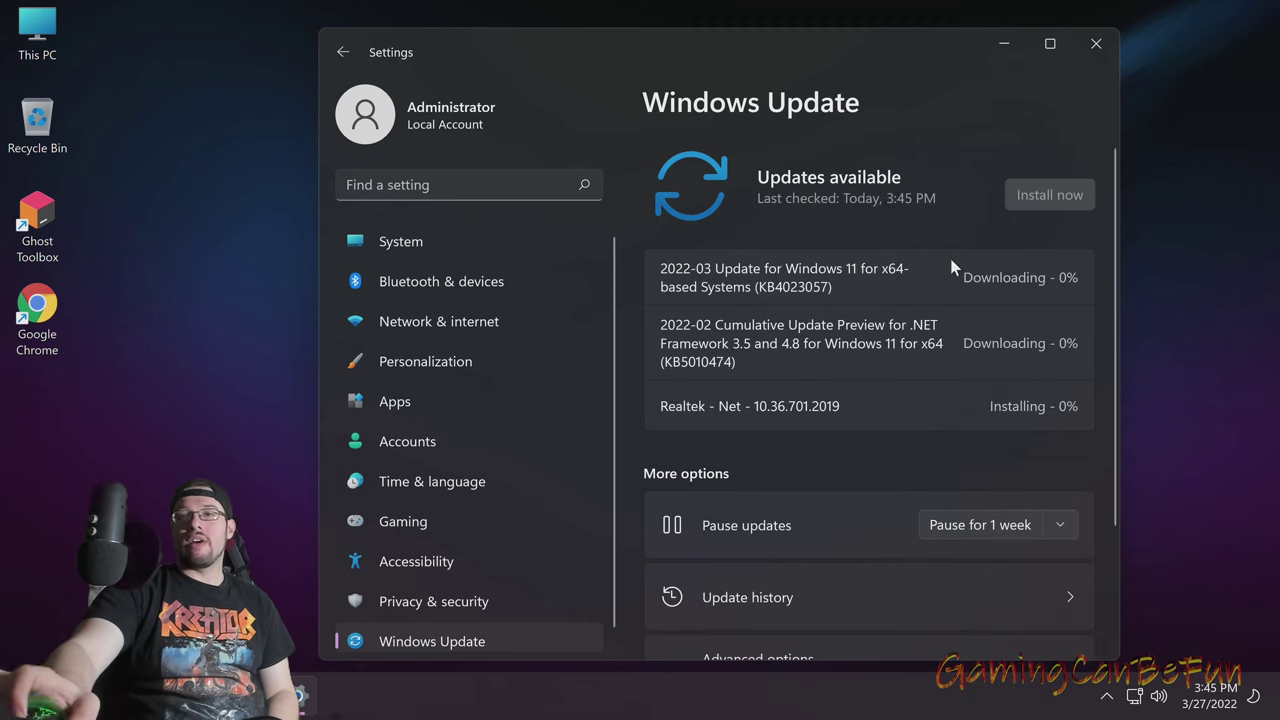
# Look at the Windows update history and the available pause durations without choosing one
pyautogui.click(1062, 534)
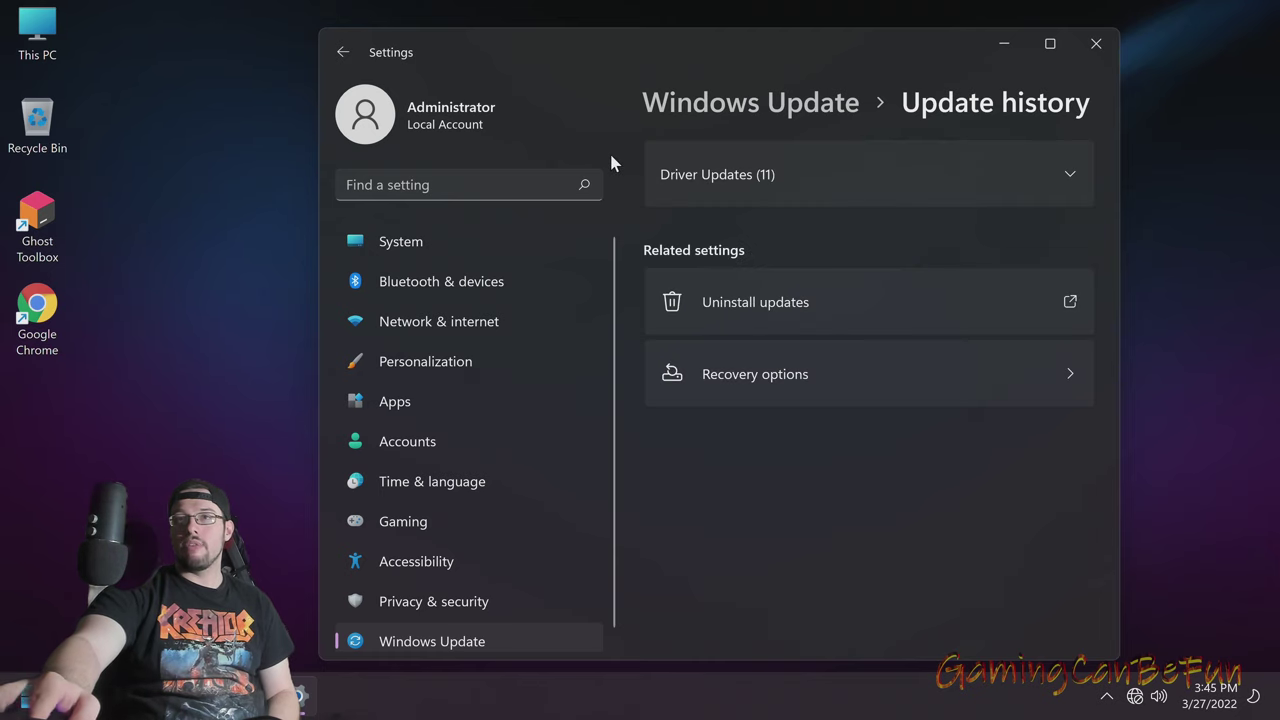
pyautogui.click(771, 102)
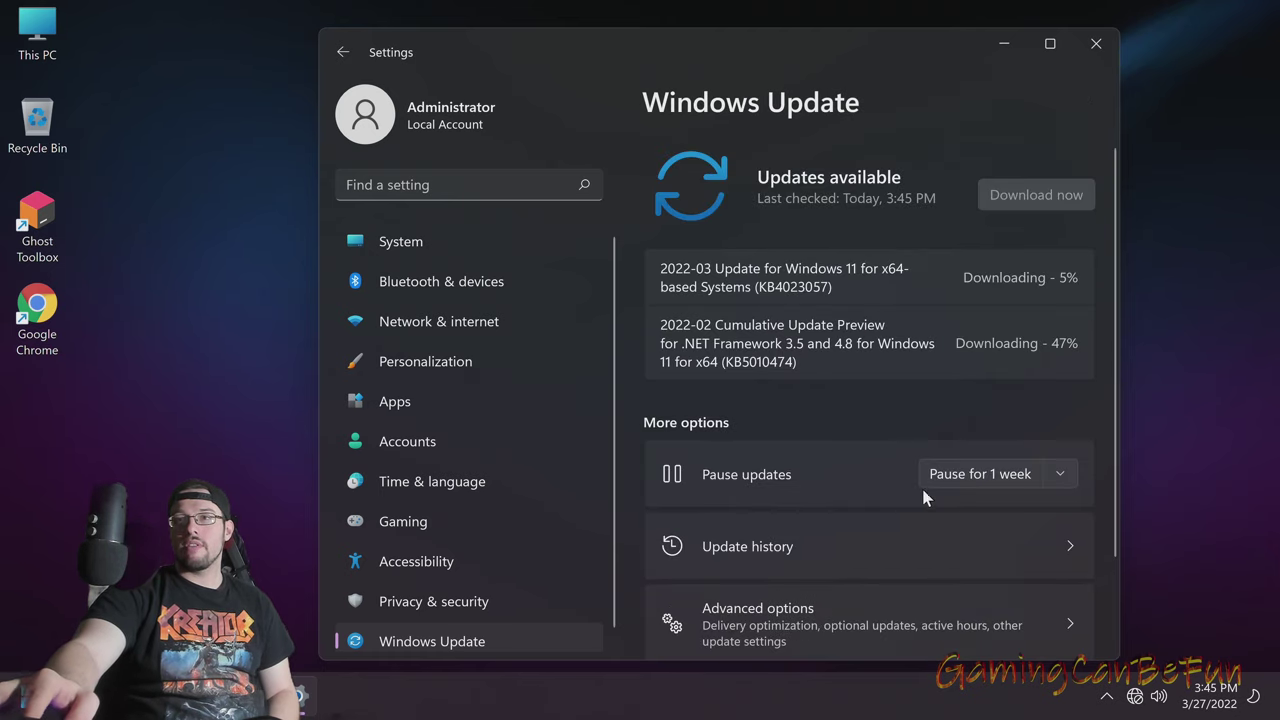
pyautogui.click(1060, 476)
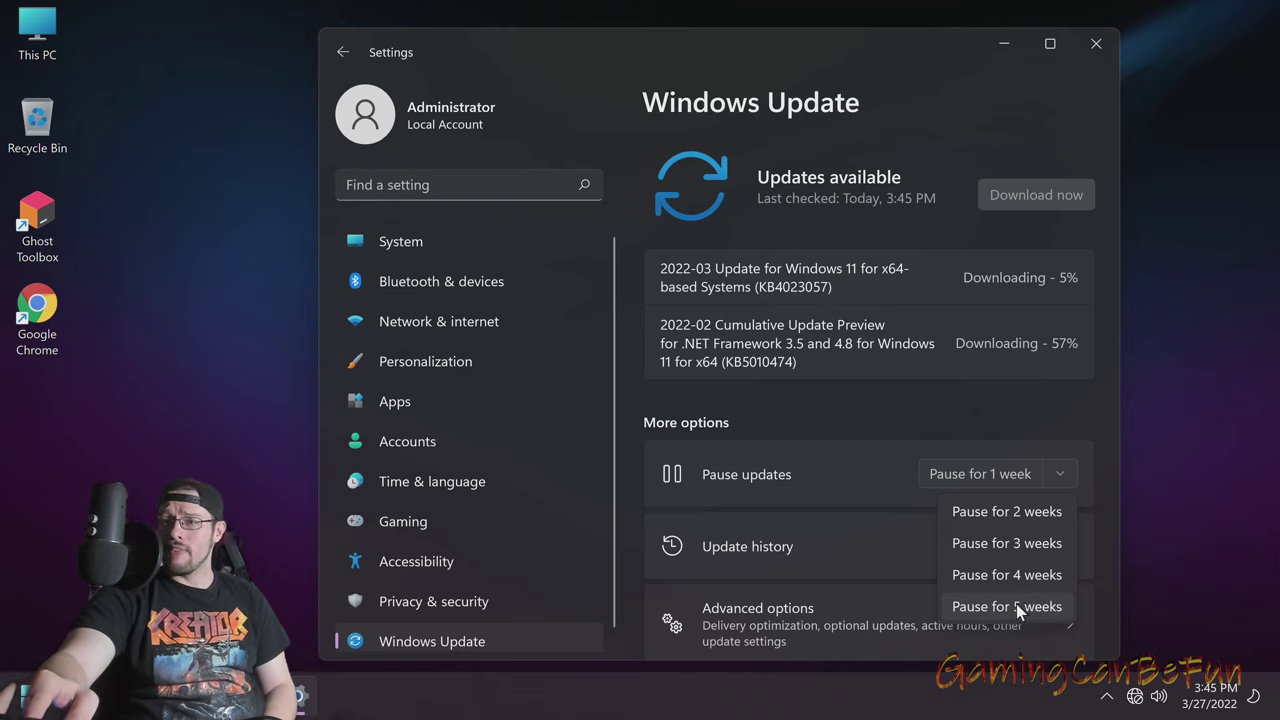
pyautogui.click(885, 397)
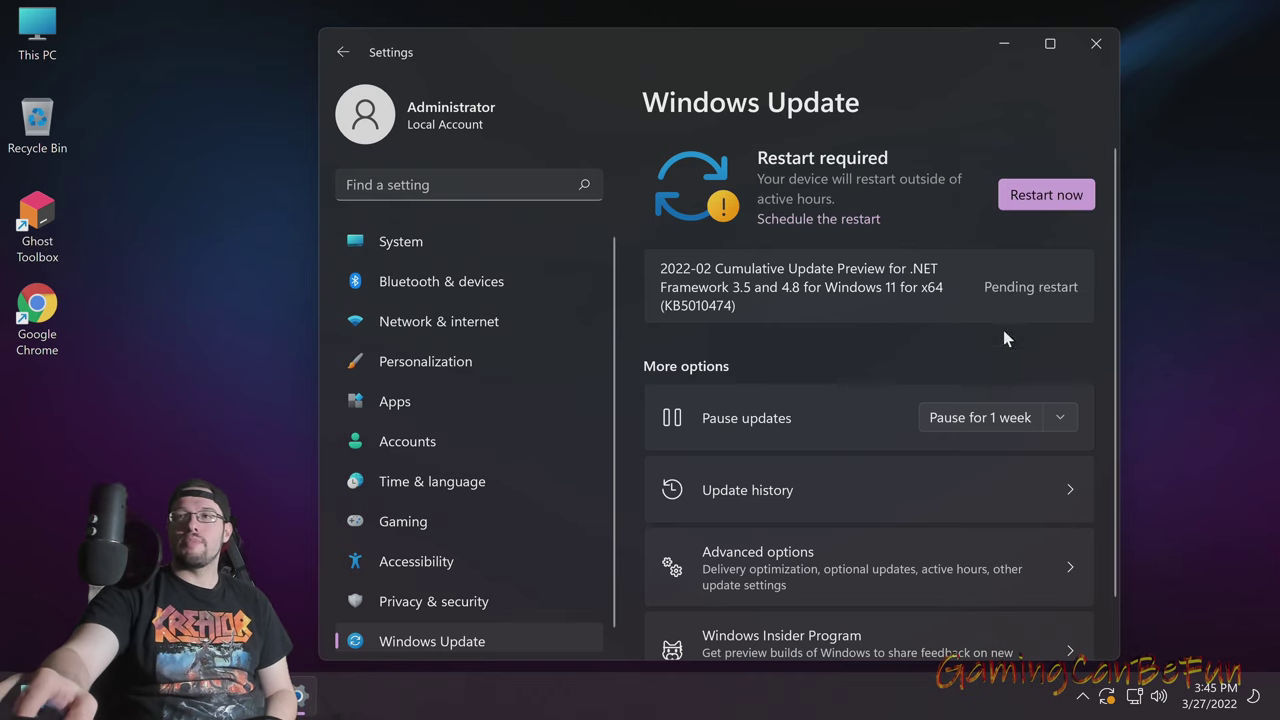
# Restart the PC to finish the pending update and sign back in to the Administrator account
pyautogui.click(1047, 208)
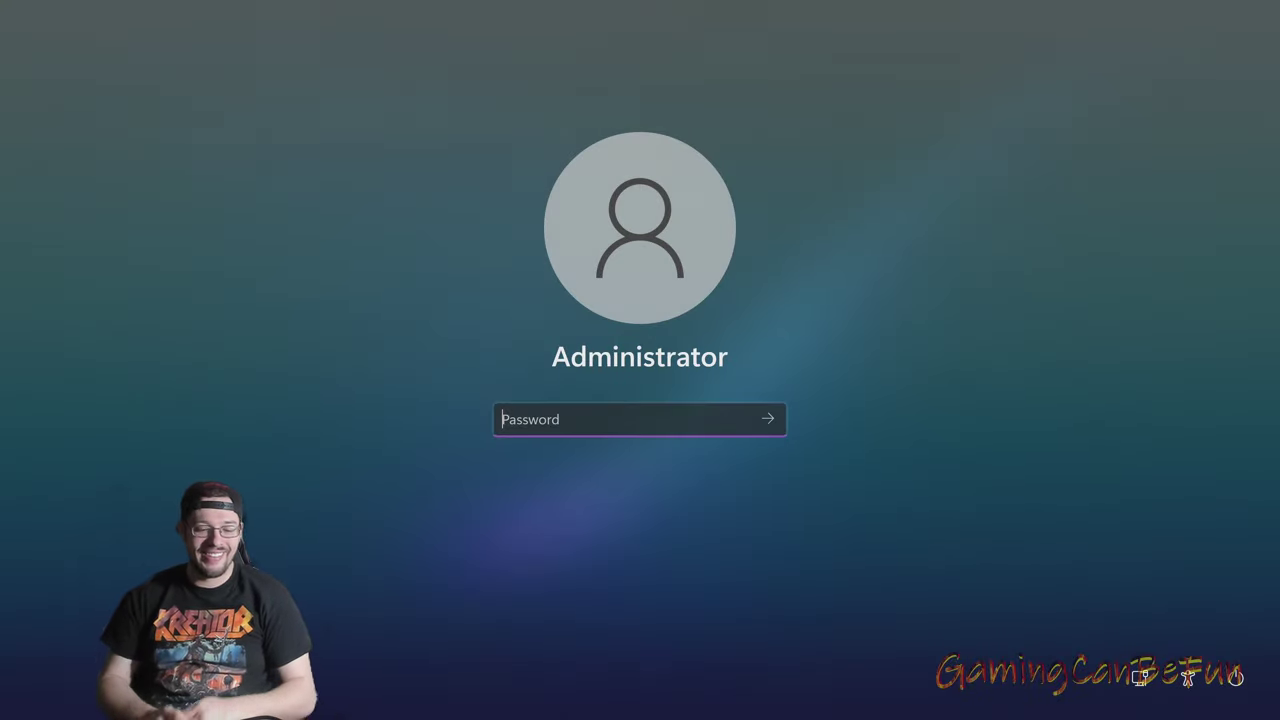
pyautogui.press('Return')
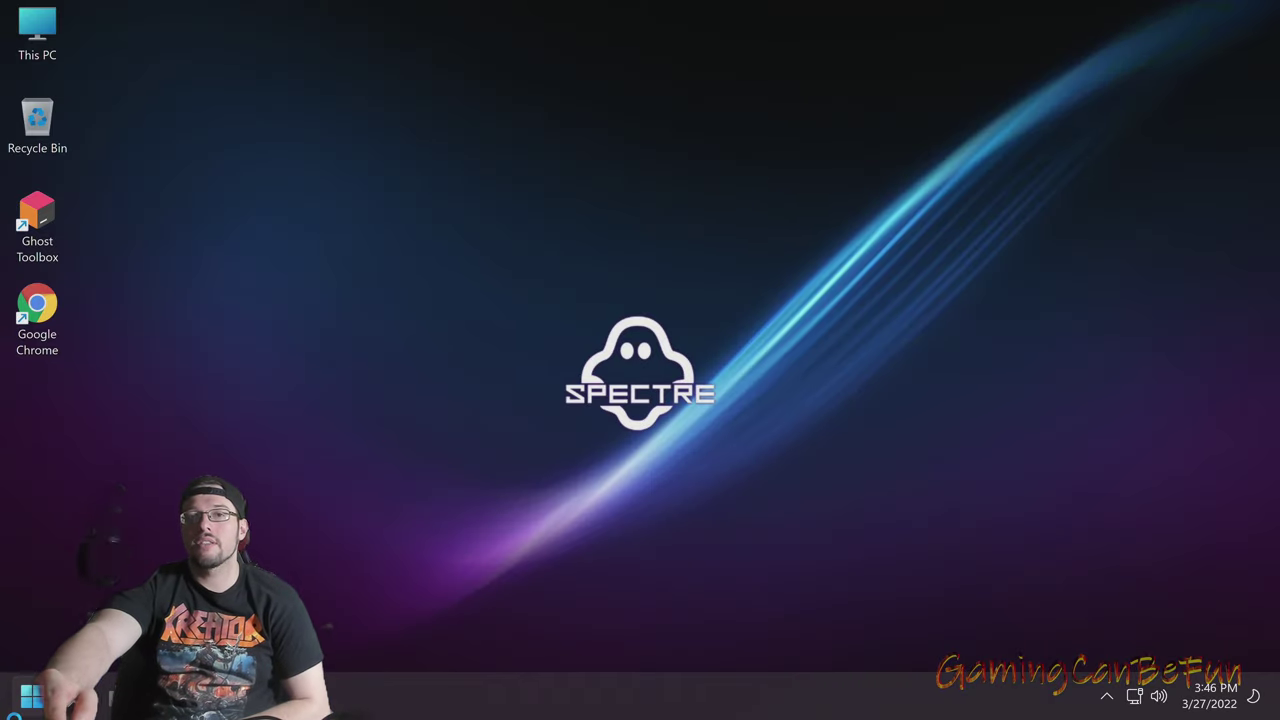
# Check for further updates on the Windows Update page in Settings, and pause updates for 5 weeks
pyautogui.press('super')
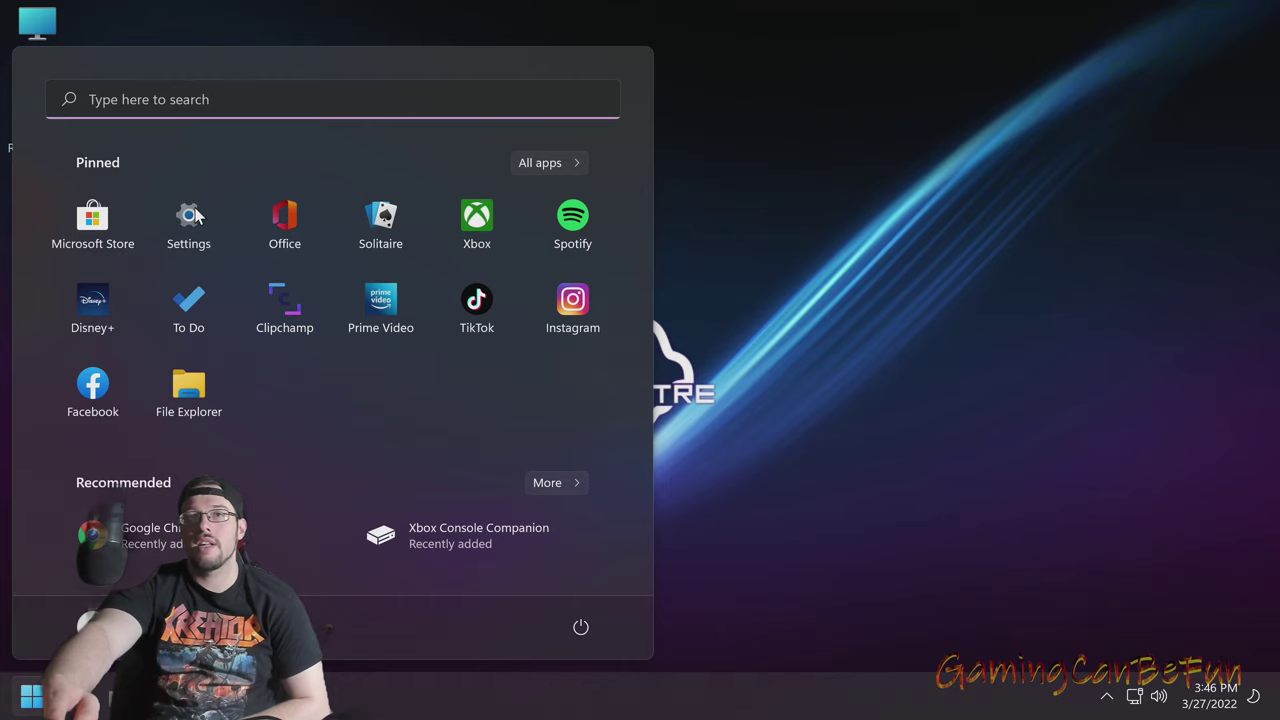
pyautogui.click(190, 216)
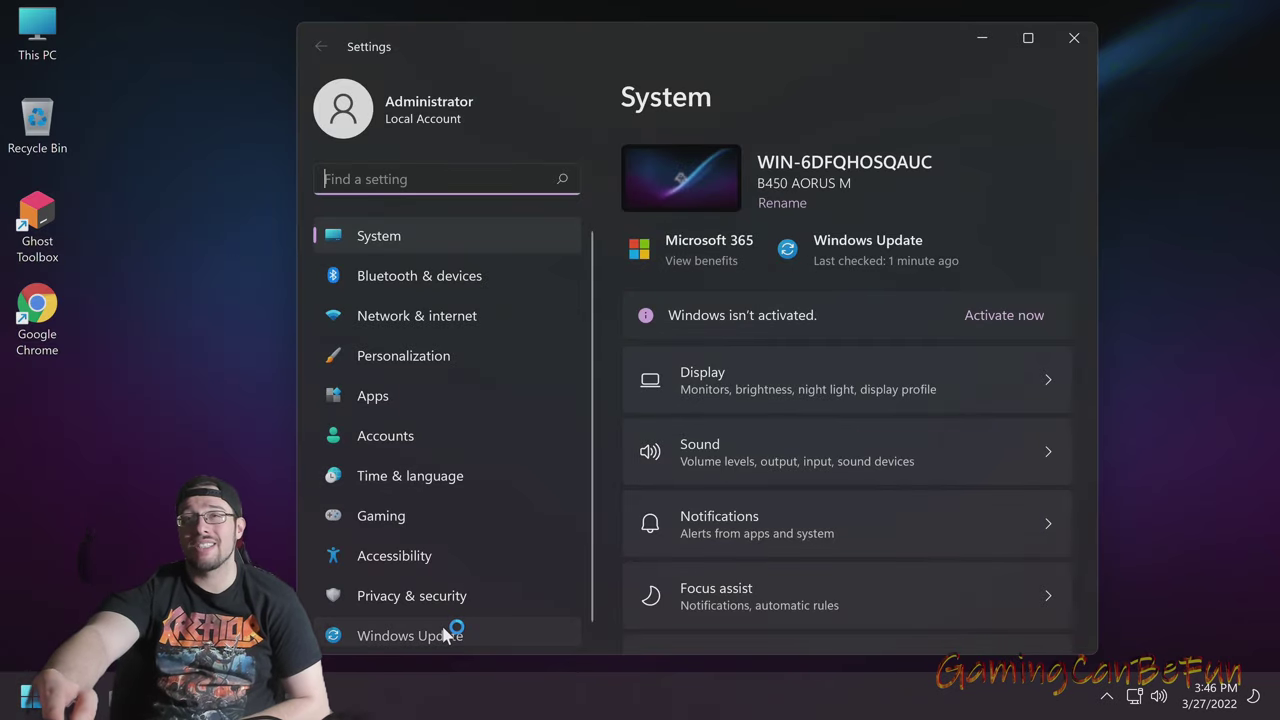
pyautogui.click(447, 636)
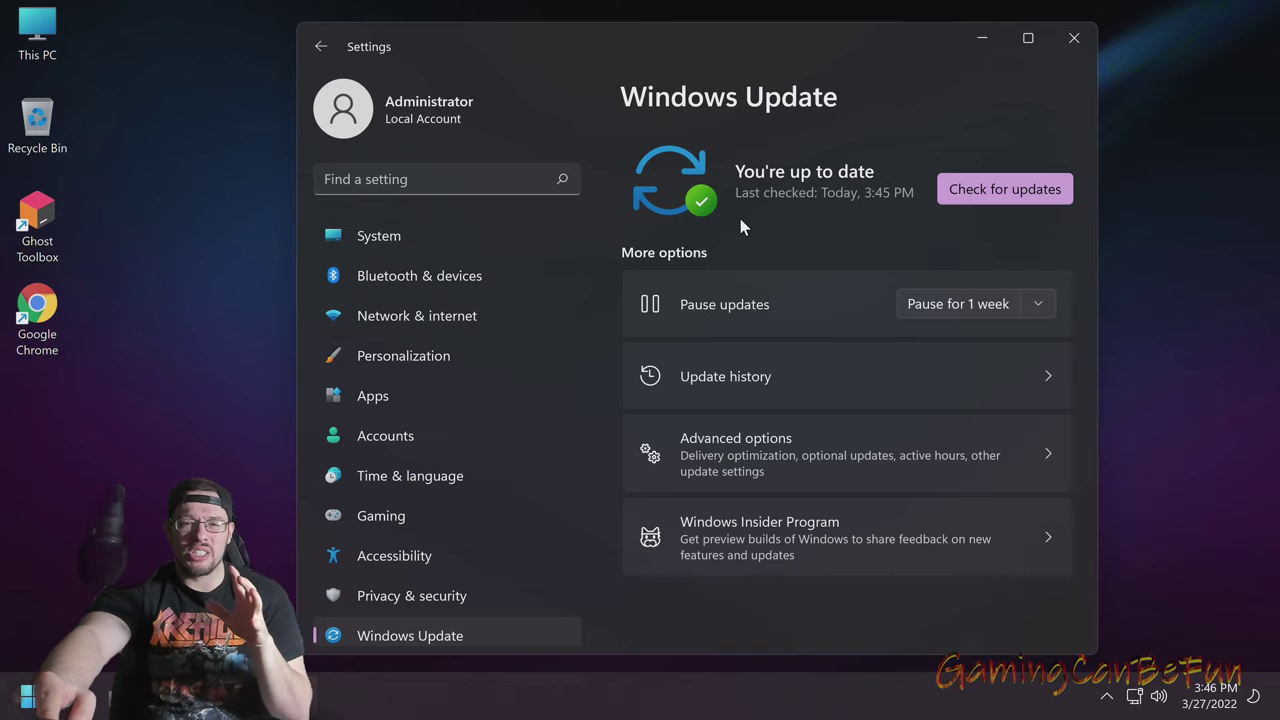
pyautogui.click(1004, 189)
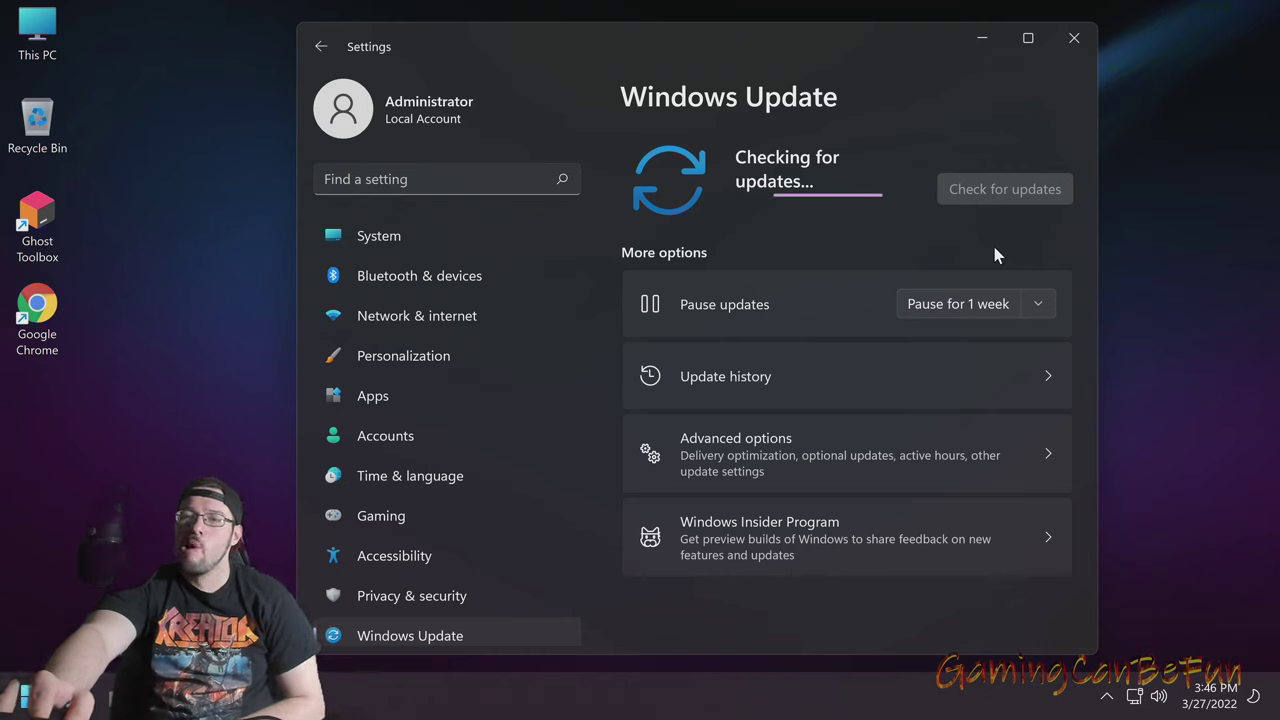
pyautogui.click(1039, 304)
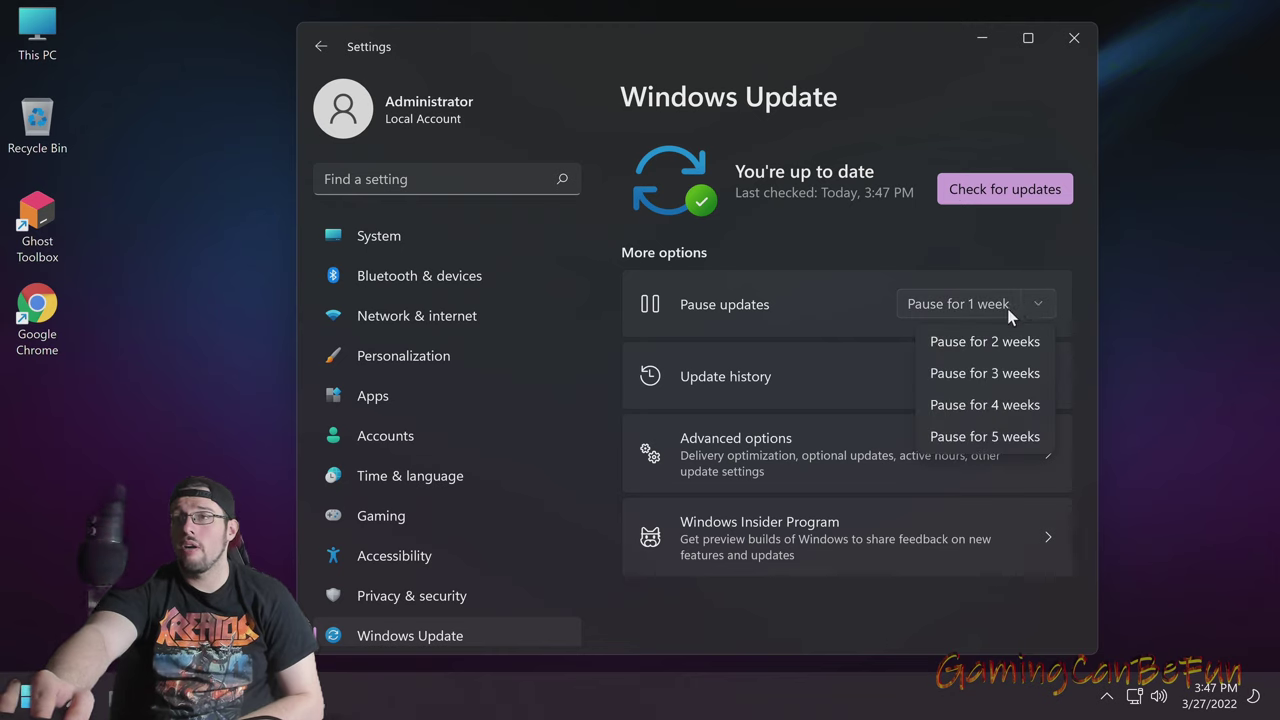
pyautogui.click(1012, 436)
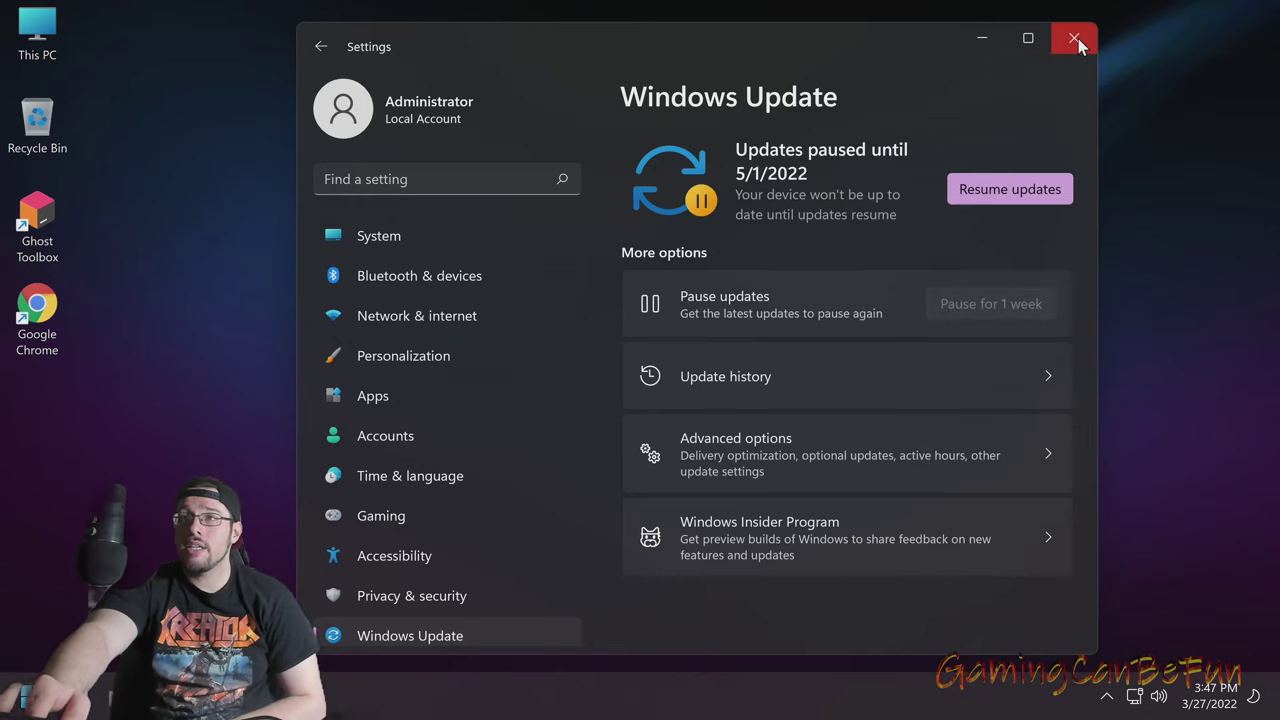
# Close Settings, then find NVIDIA Control Panel through Windows search and pin it to the taskbar
pyautogui.click(1074, 38)
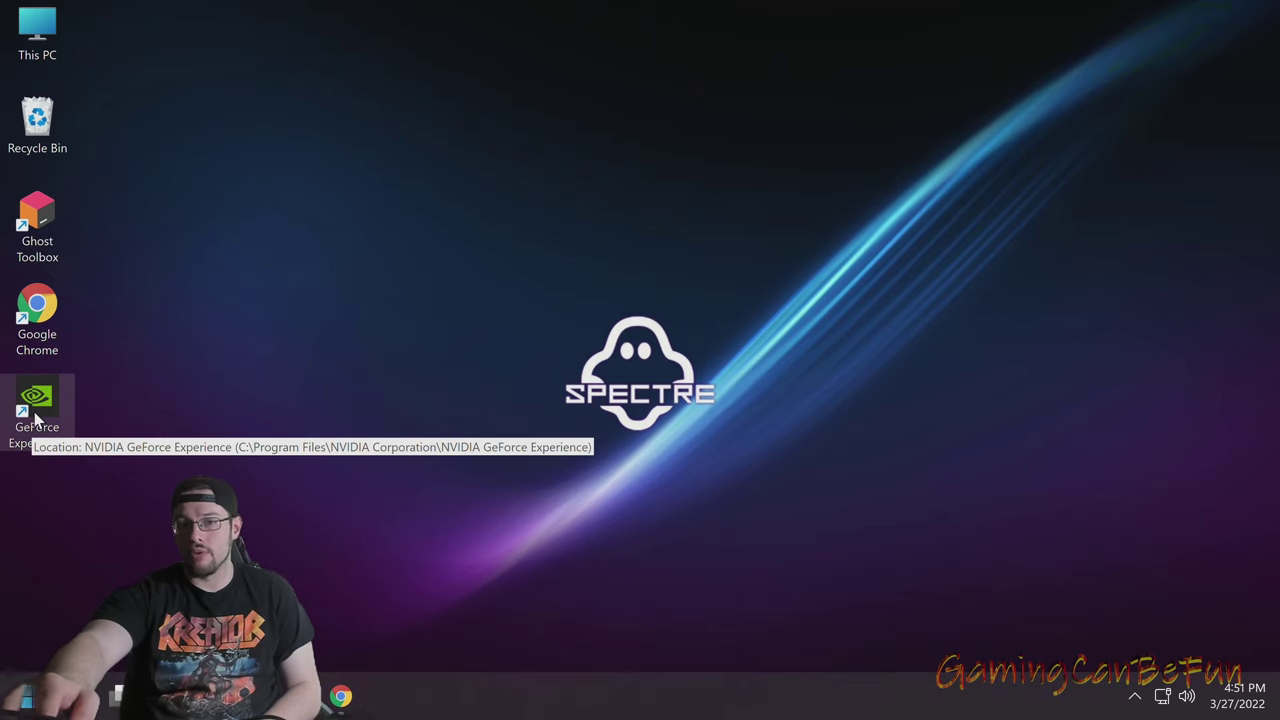
pyautogui.click(24, 700)
pyautogui.click(155, 100)
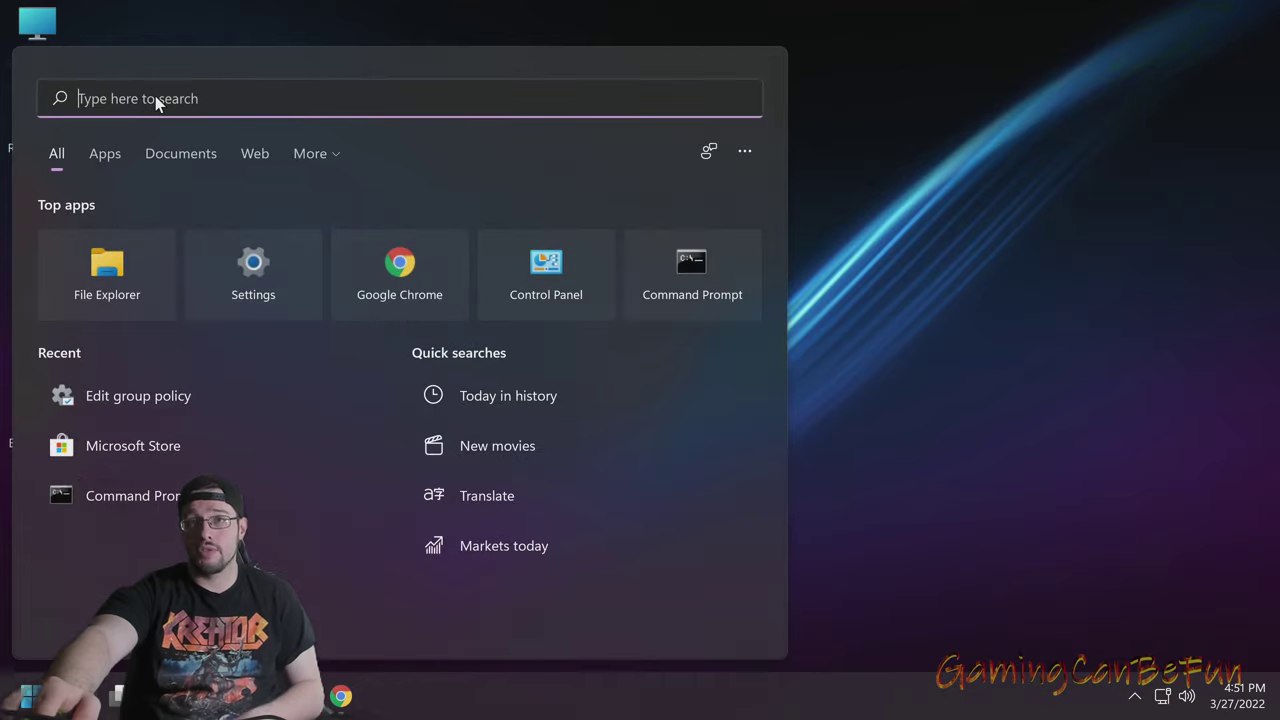
pyautogui.write('nvi')
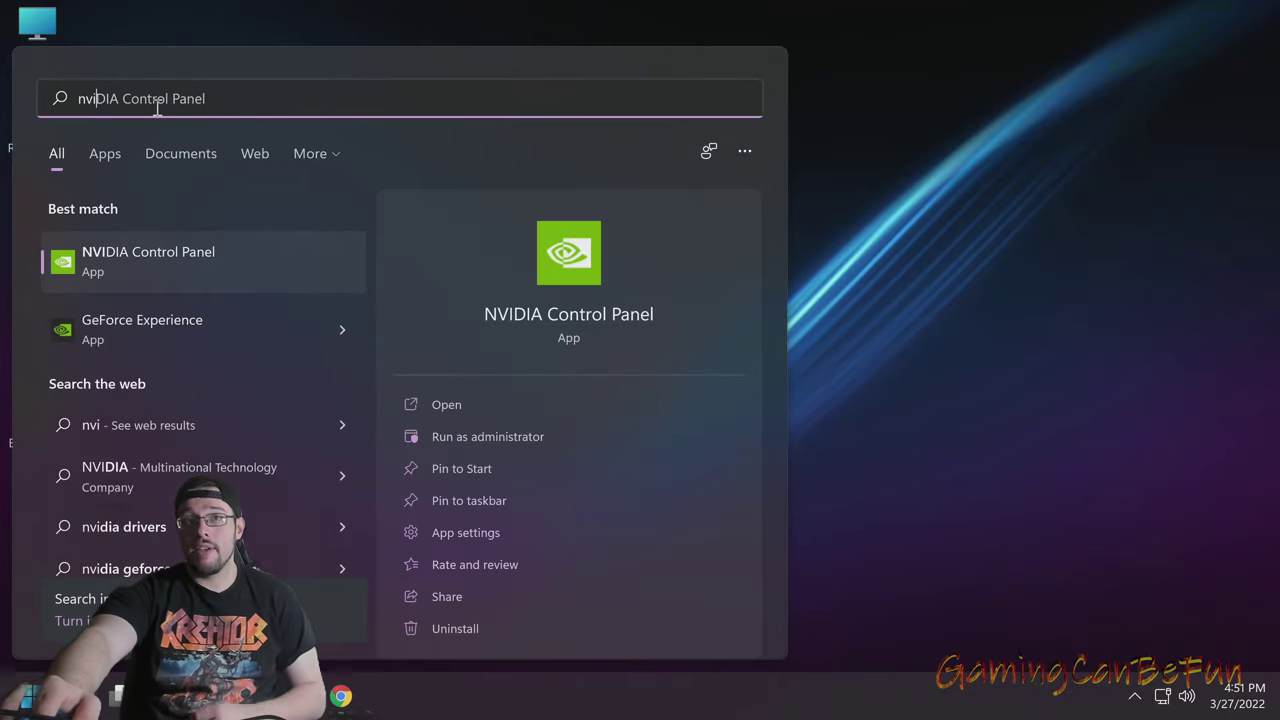
pyautogui.rightClick(215, 260)
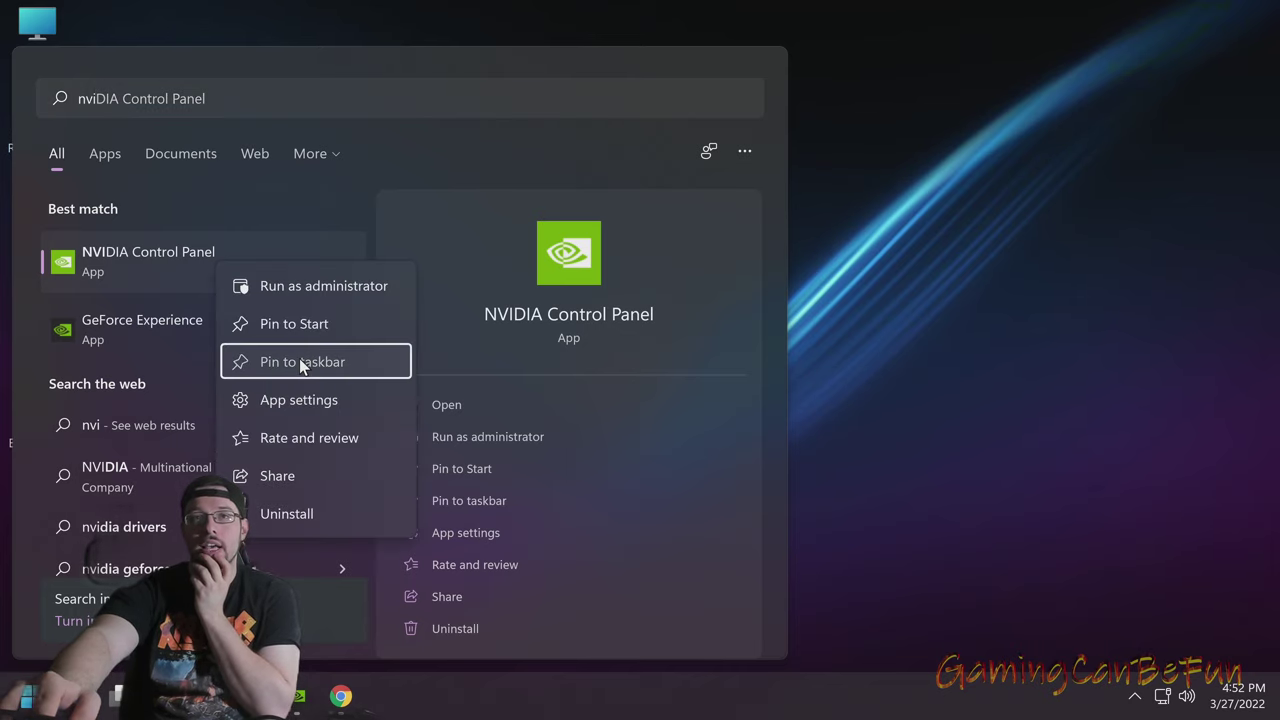
pyautogui.click(300, 361)
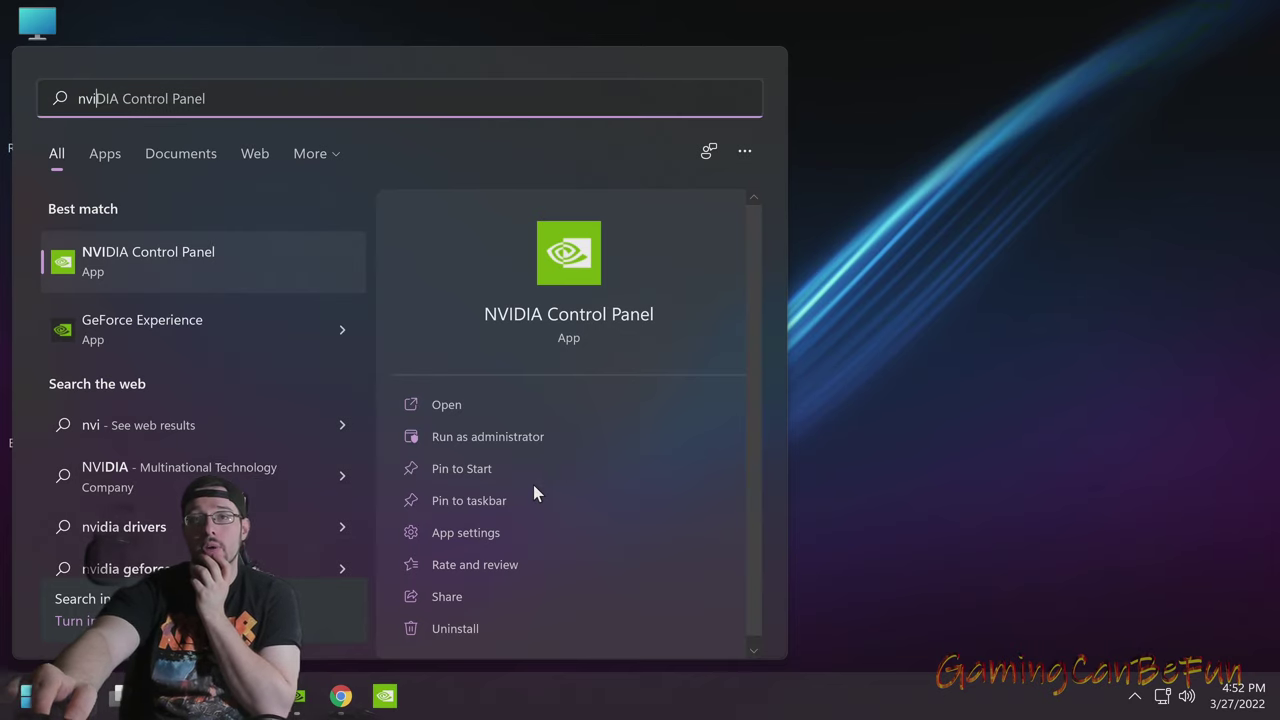
pyautogui.click(472, 706)
# Launch NVIDIA Control Panel, accept its software license agreement, and enlarge and reposition its window on the desktop
pyautogui.click(385, 697)
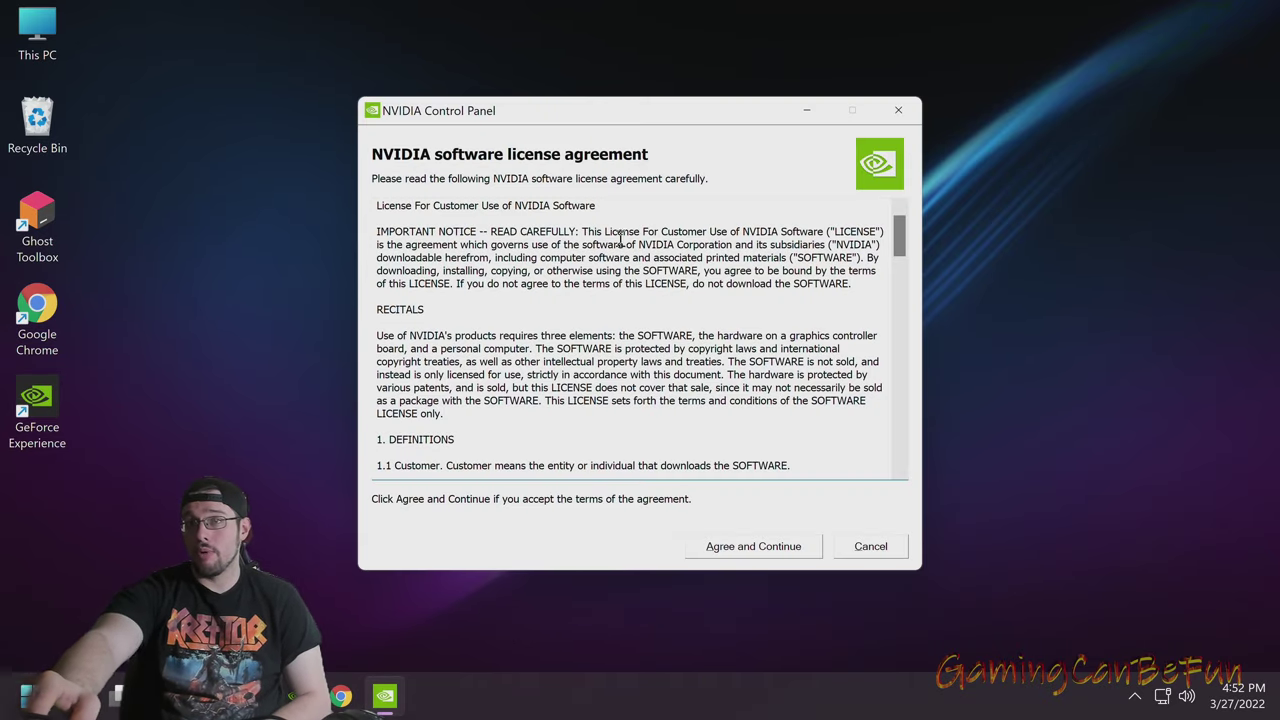
pyautogui.click(730, 556)
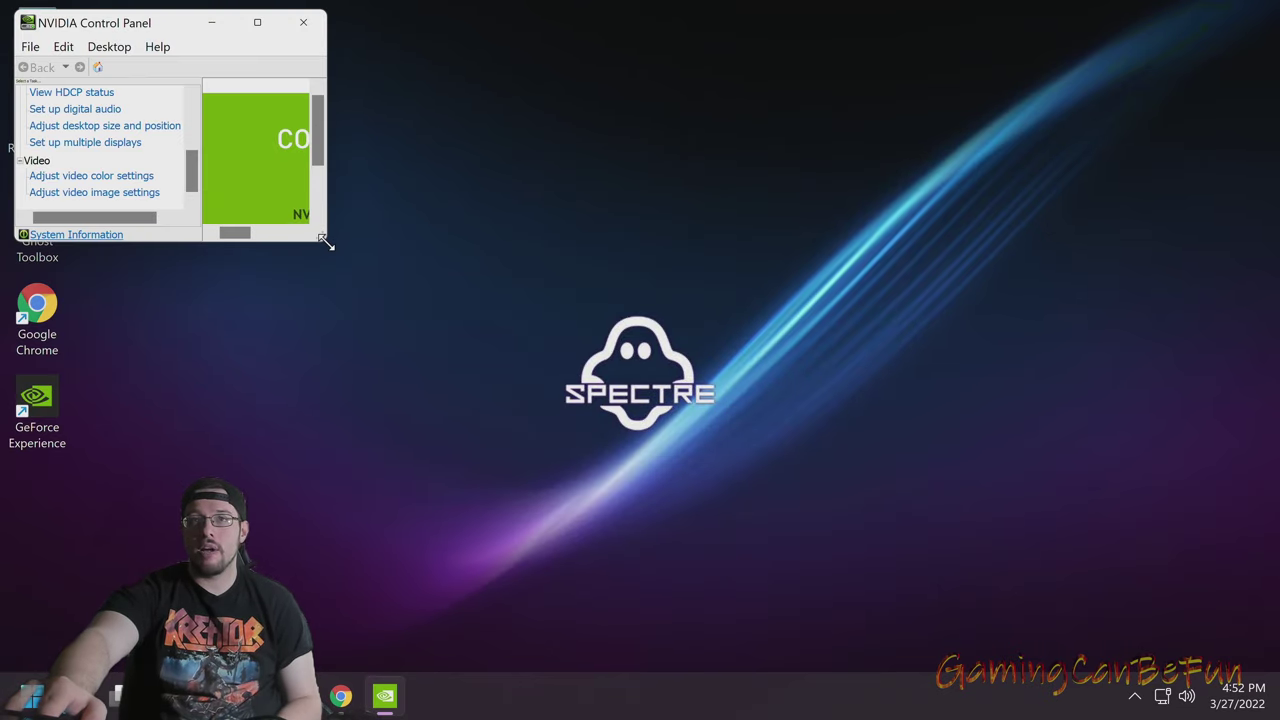
pyautogui.moveTo(325, 243); pyautogui.dragTo(968, 594)
pyautogui.moveTo(546, 26); pyautogui.dragTo(866, 37)
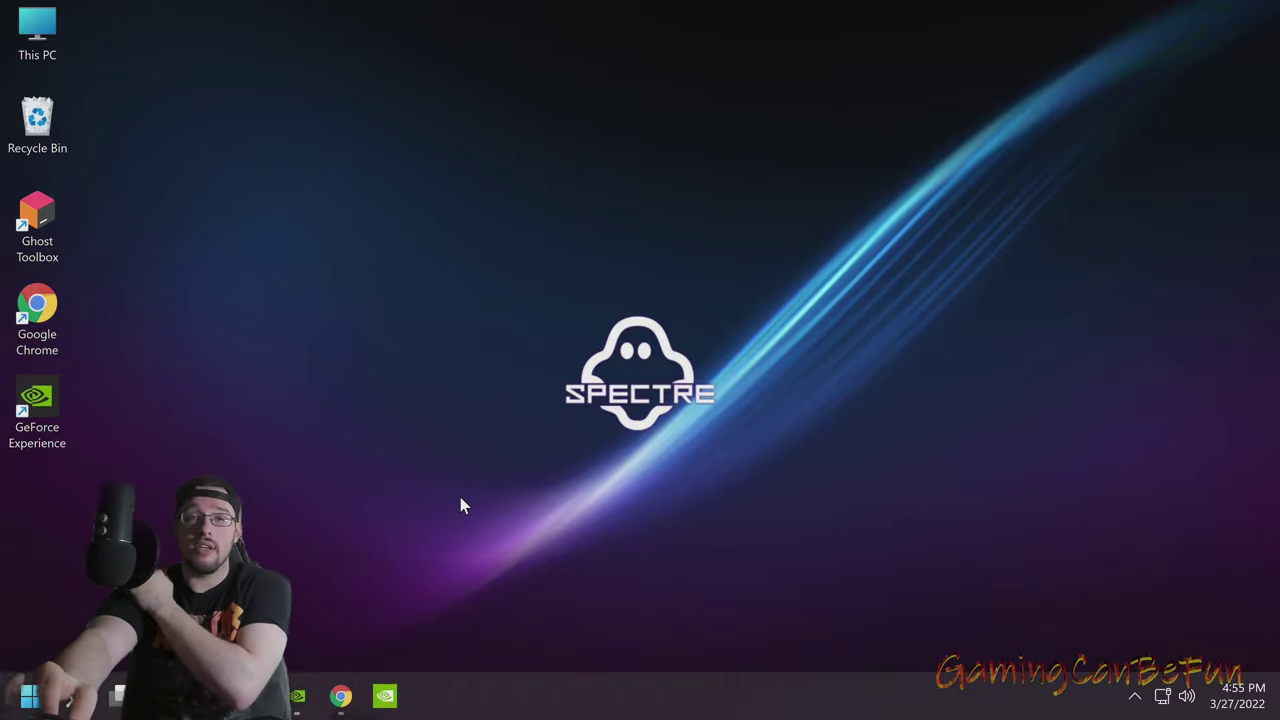
# Open the Windows display settings and look through the available display resolutions without choosing another one
pyautogui.rightClick(531, 291)
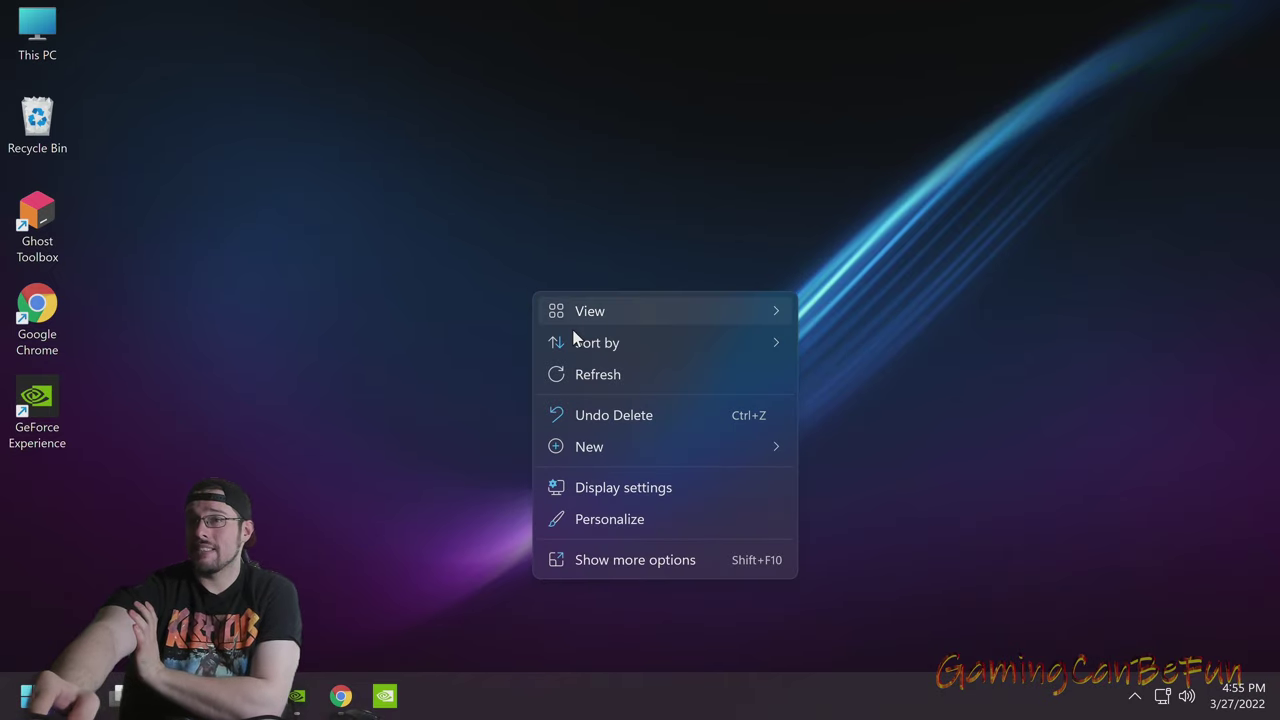
pyautogui.click(641, 487)
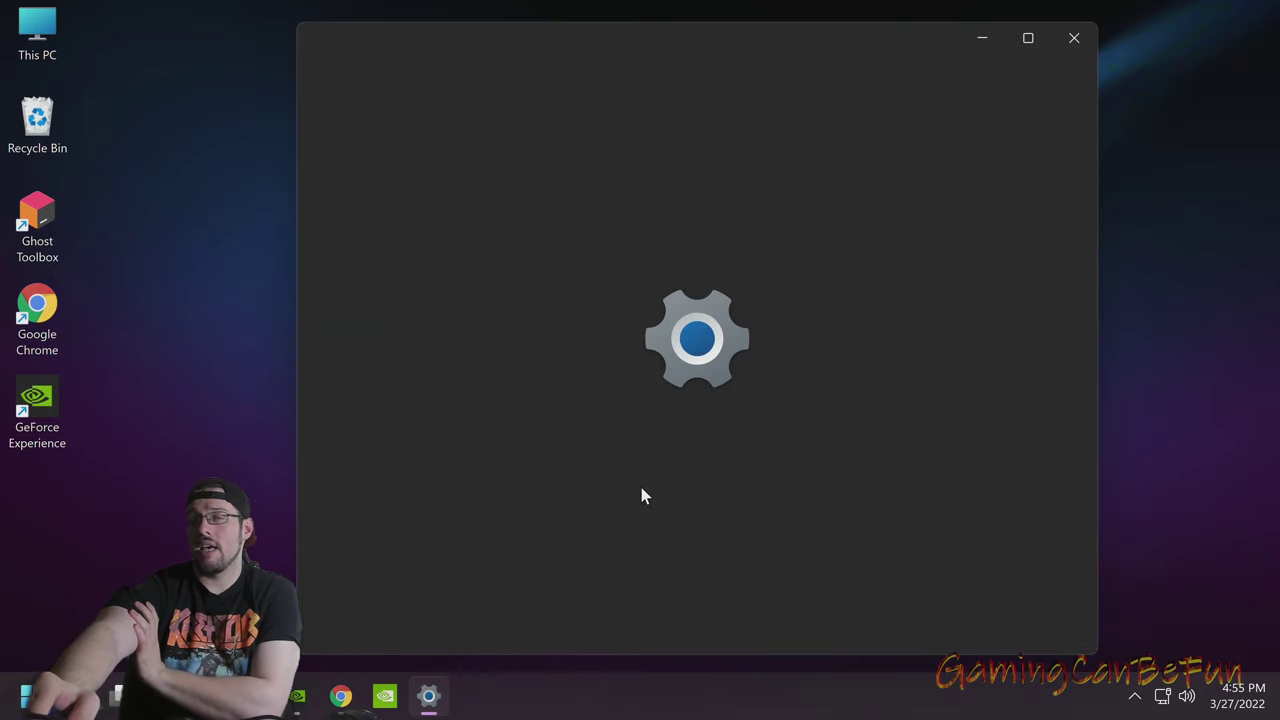
pyautogui.scroll(-3, 855, 413)
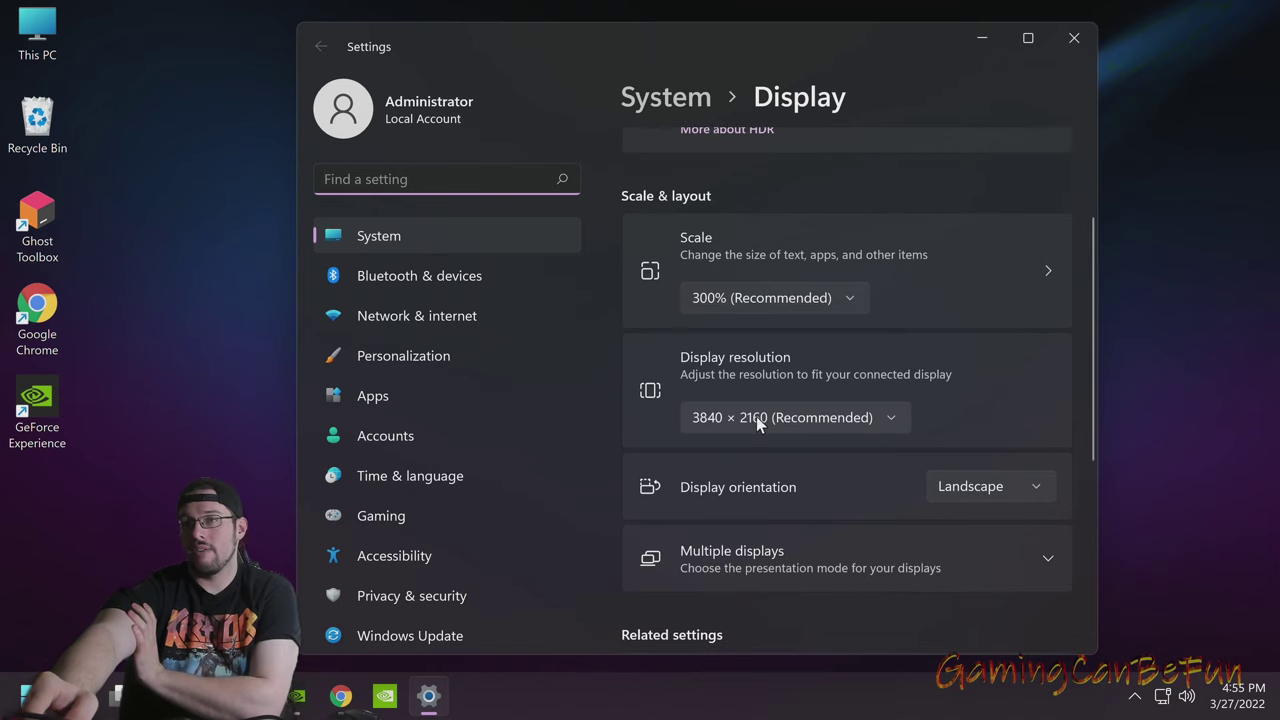
pyautogui.click(800, 424)
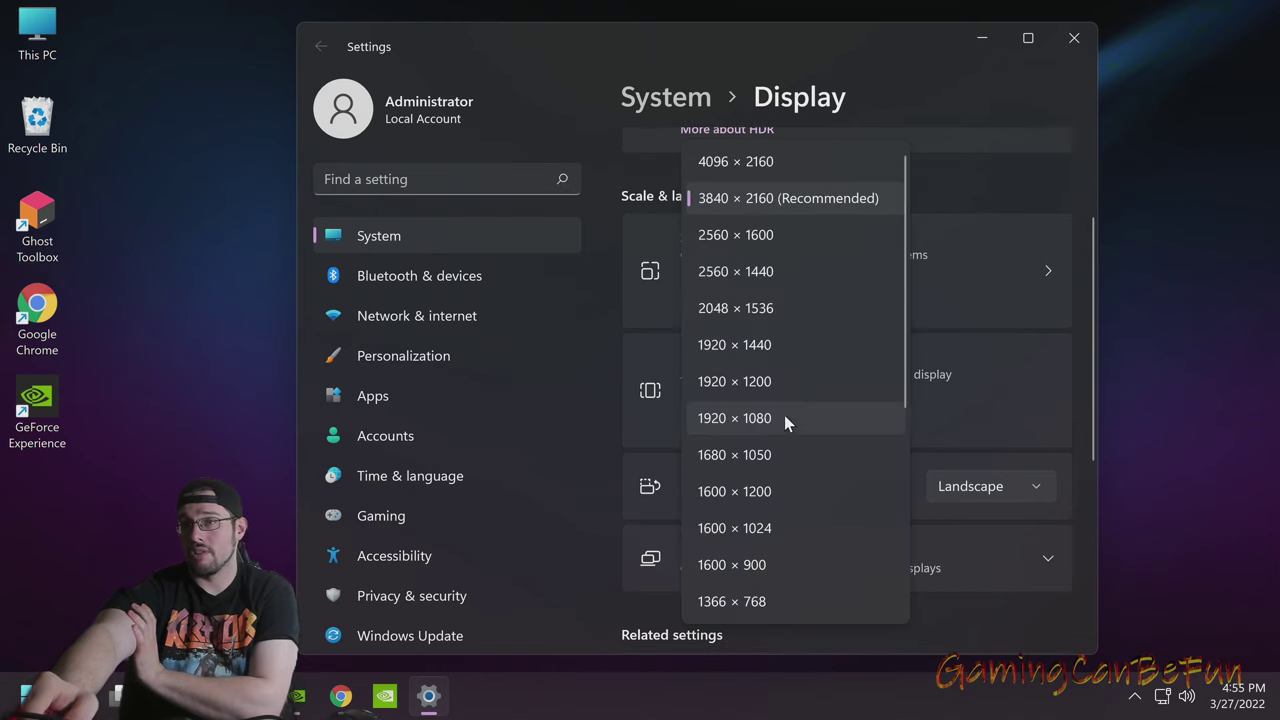
pyautogui.click(970, 395)
# Check the refresh rates offered for the display on the Advanced display page, then close Settings
pyautogui.scroll(-3, 797, 525)
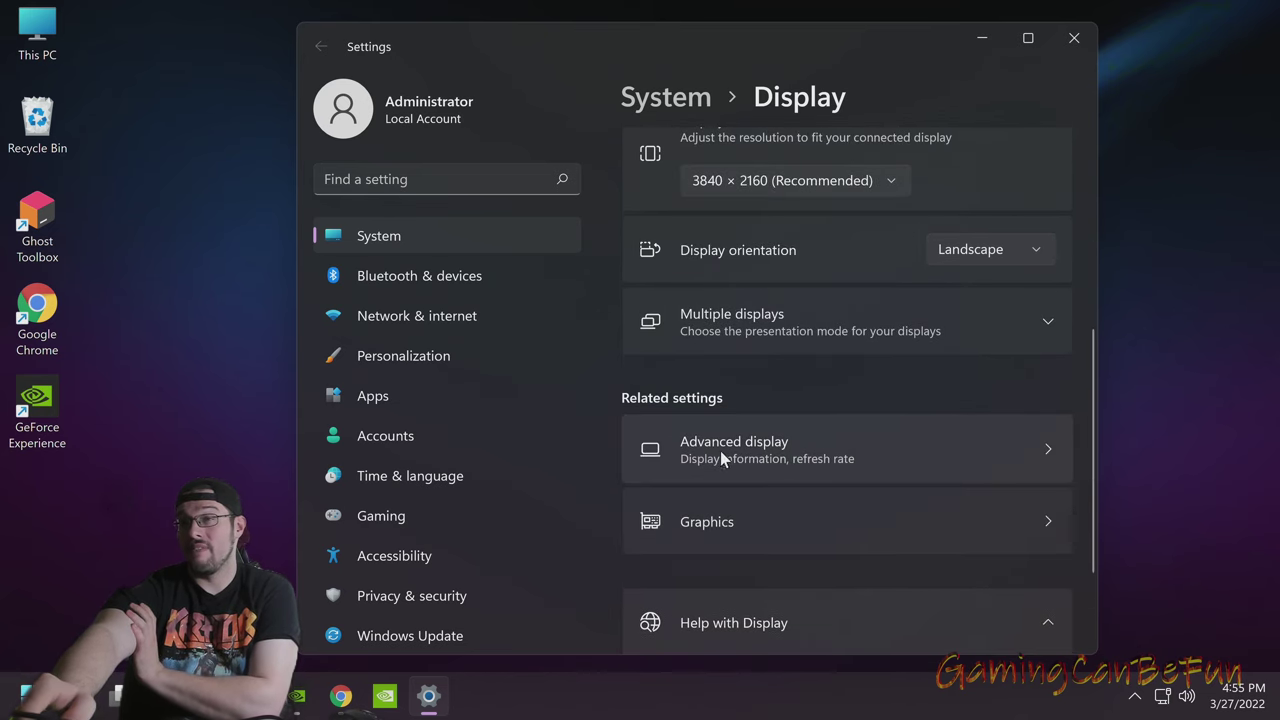
pyautogui.click(823, 452)
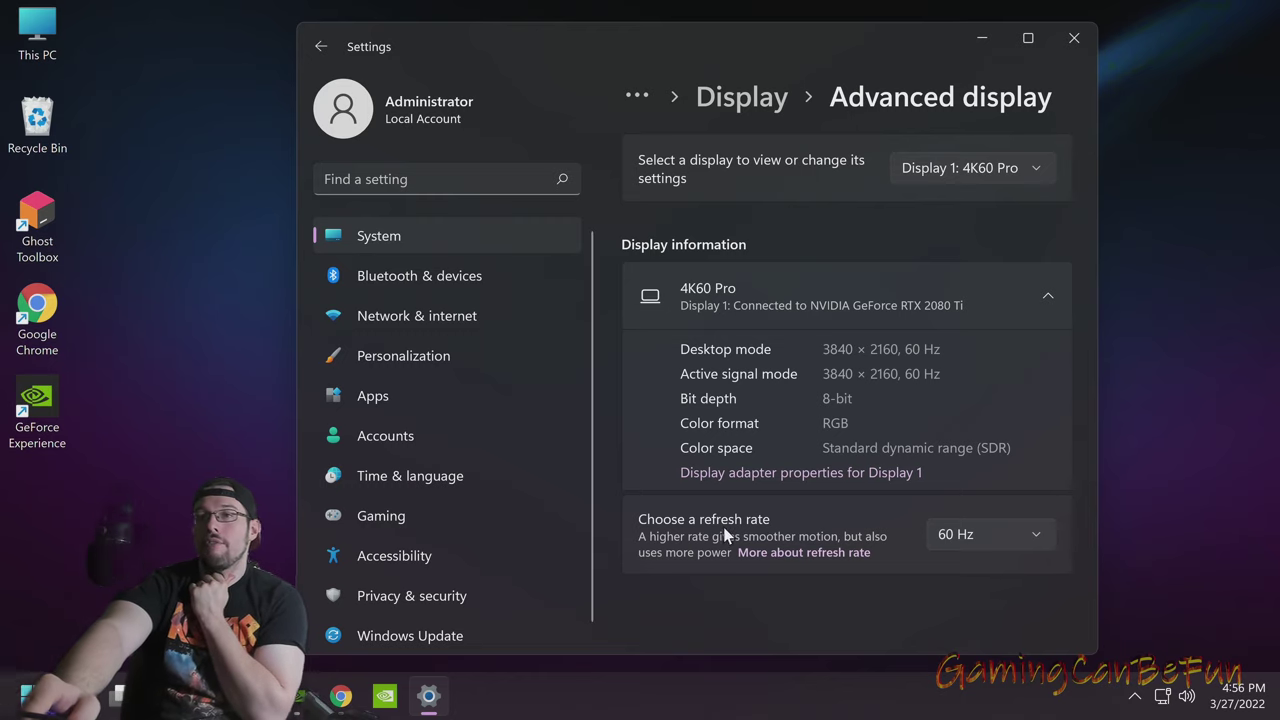
pyautogui.click(955, 537)
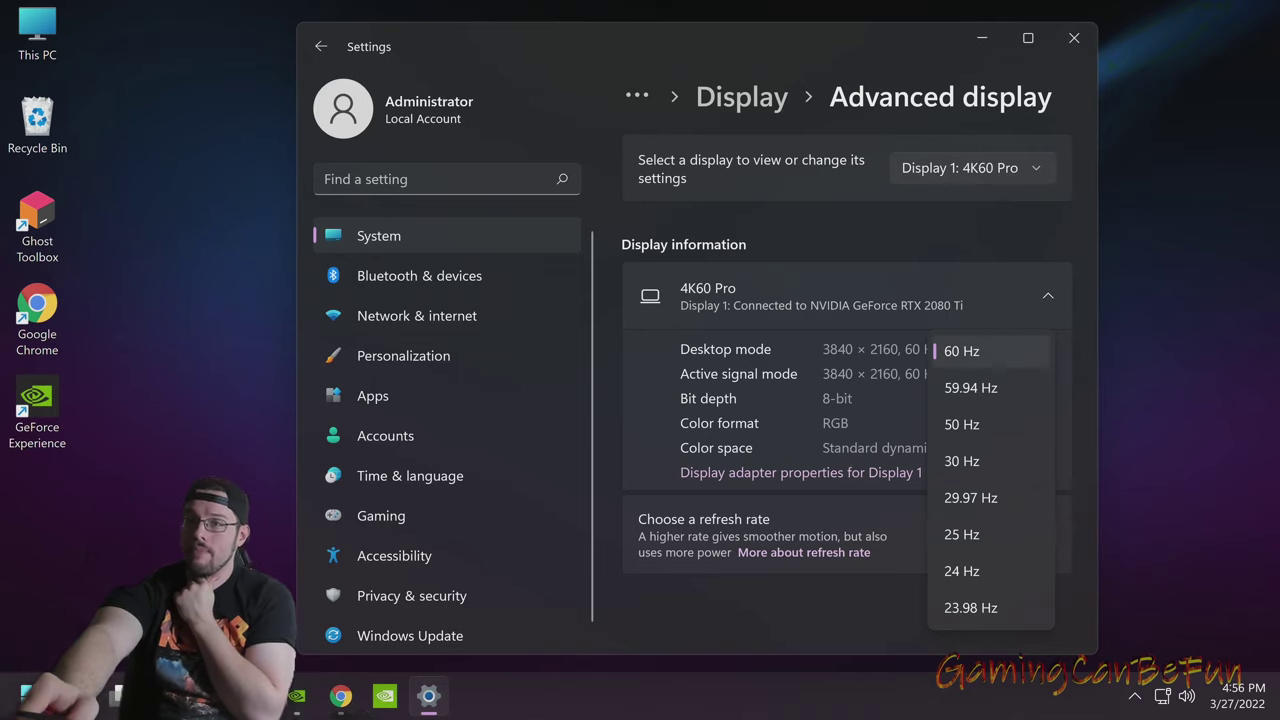
pyautogui.hotkey('alt', 'F4')
# Bring up NVIDIA Control Panel's Change resolution page and check the refresh rates offered for native 3840 × 2160
pyautogui.click(384, 697)
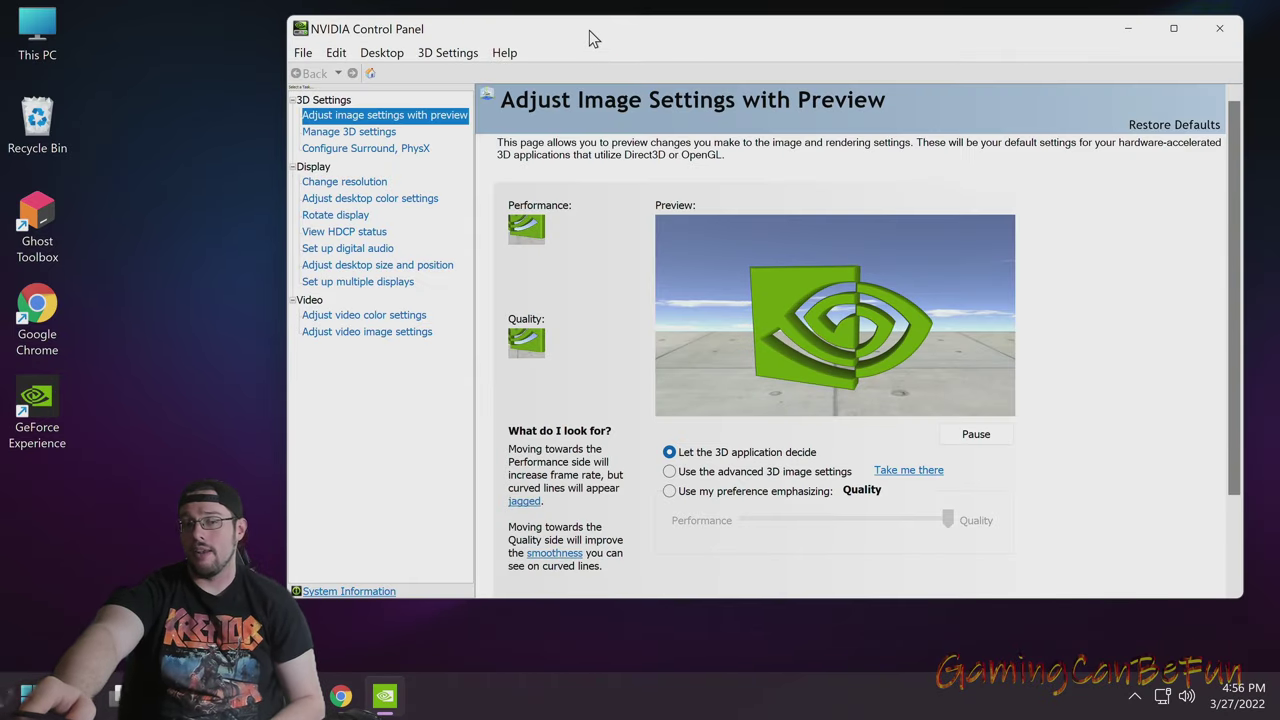
pyautogui.moveTo(589, 30); pyautogui.dragTo(625, 31)
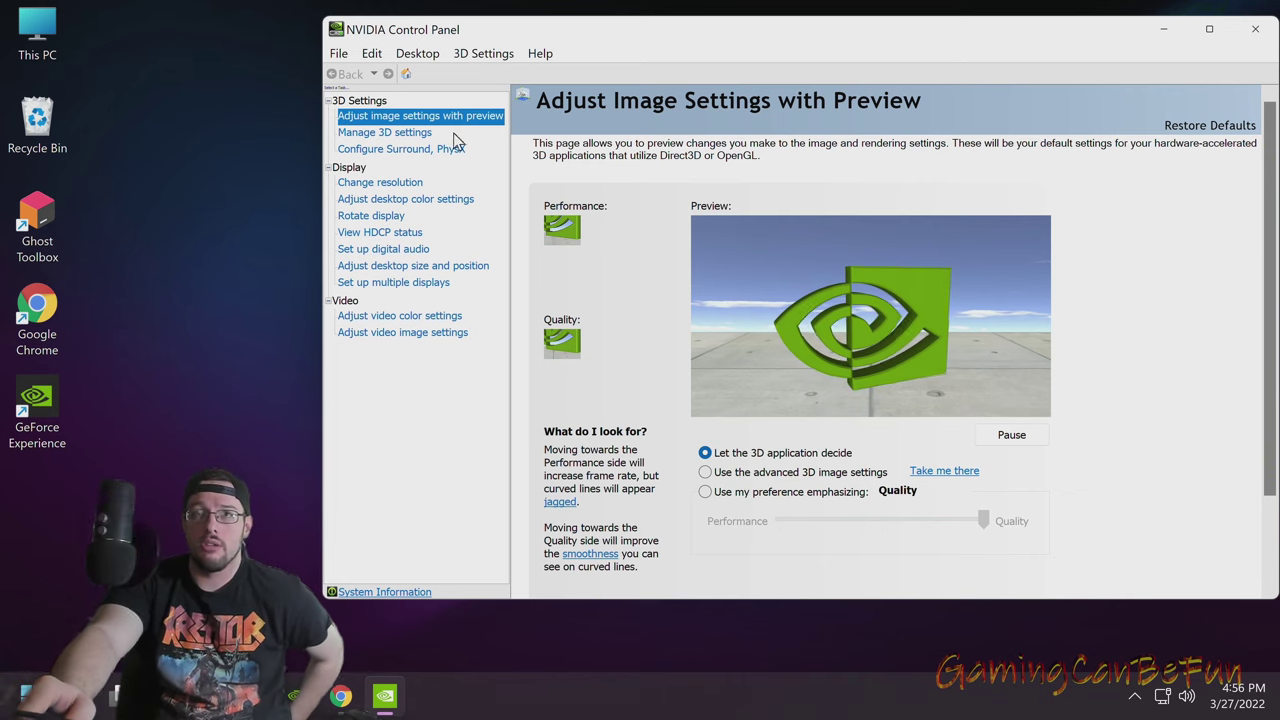
pyautogui.click(406, 186)
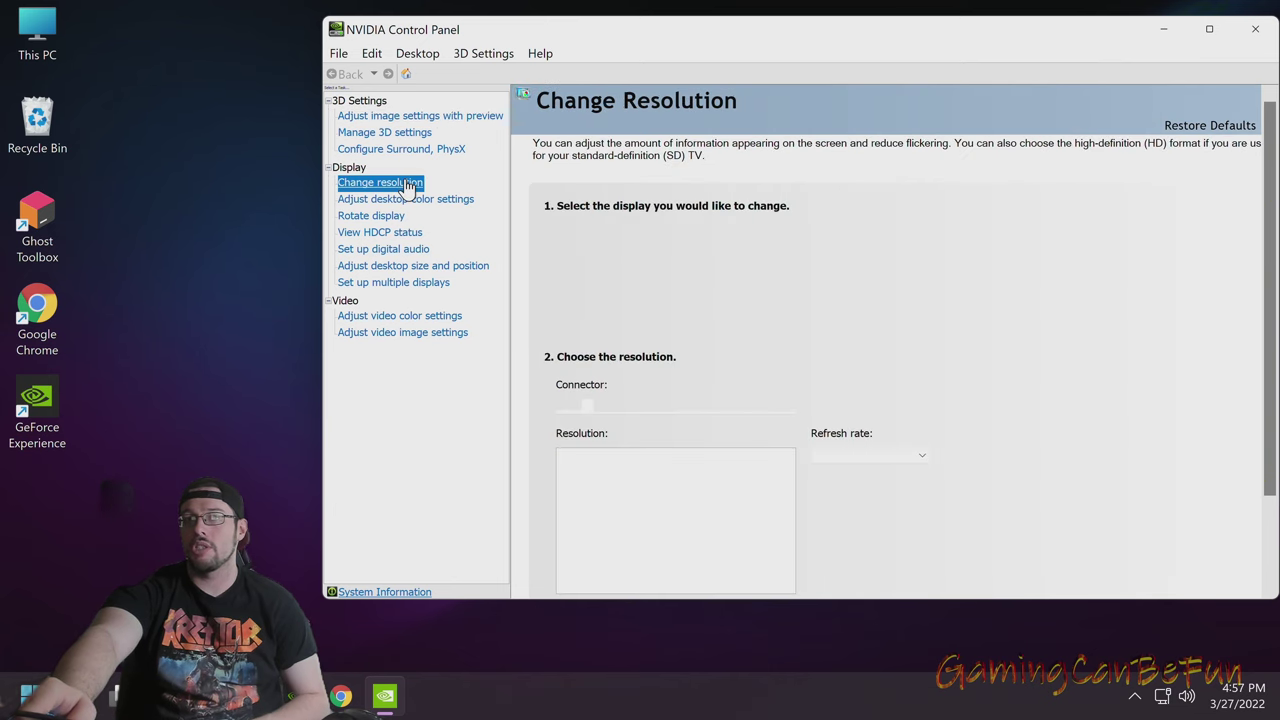
pyautogui.scroll(-1, 745, 428)
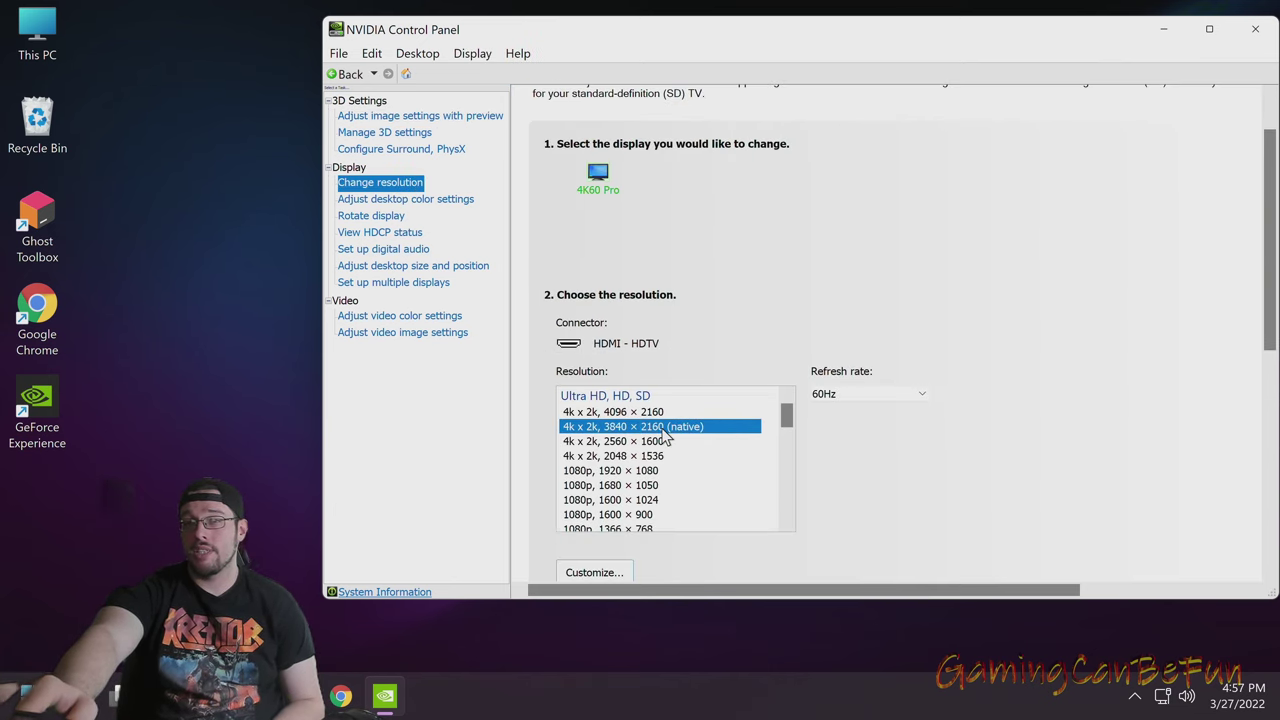
pyautogui.click(836, 393)
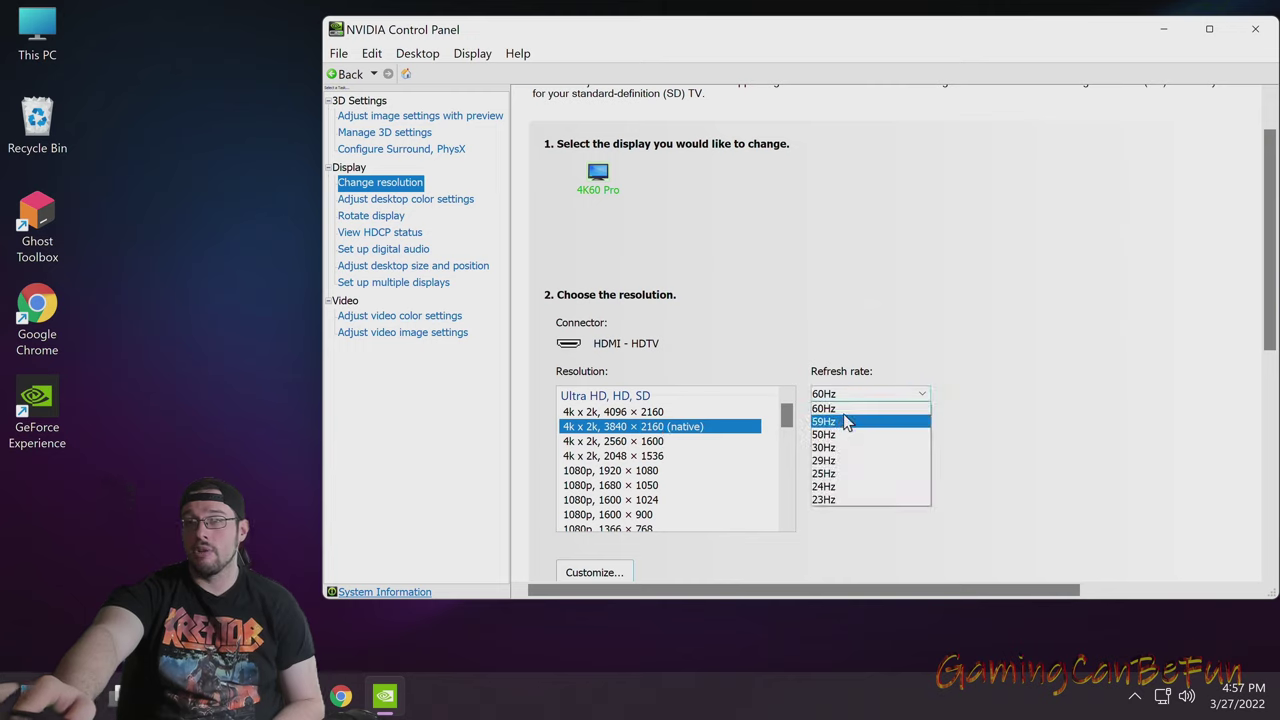
pyautogui.click(1118, 360)
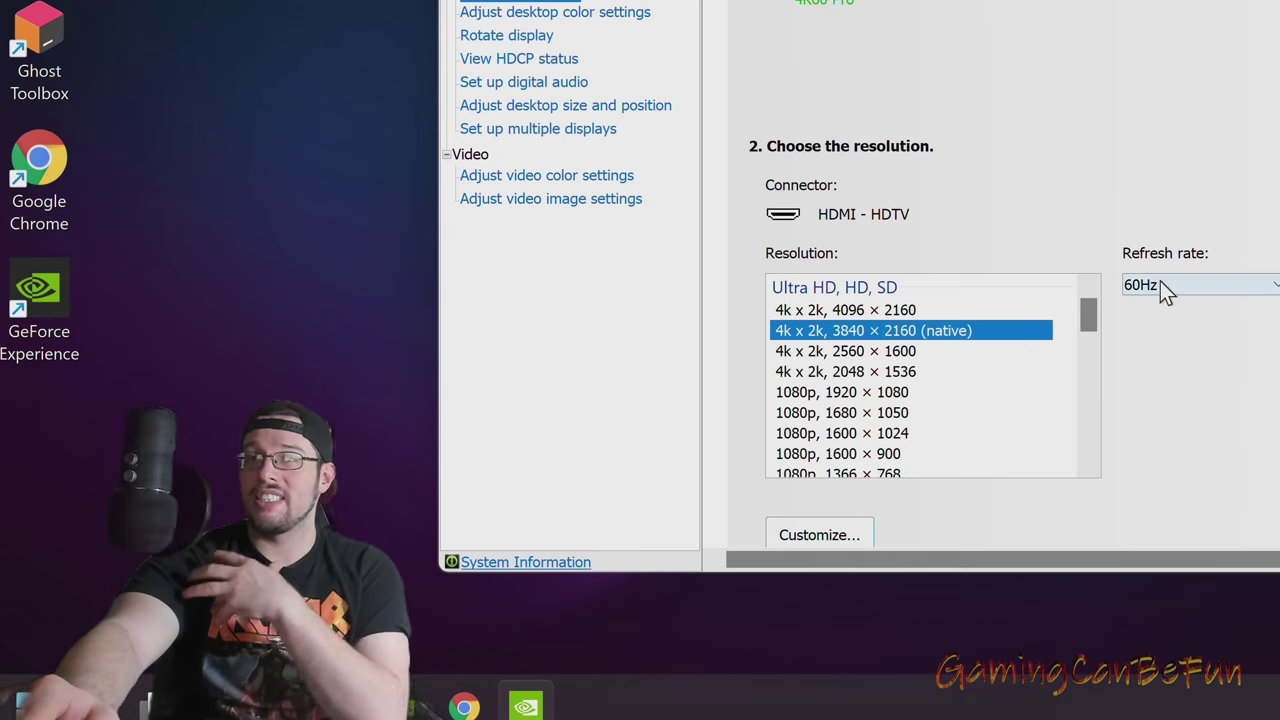
# Select the 2560 × 1440 resolution in the PC group and check which refresh rates it offers
pyautogui.scroll(-7, 1014, 351)
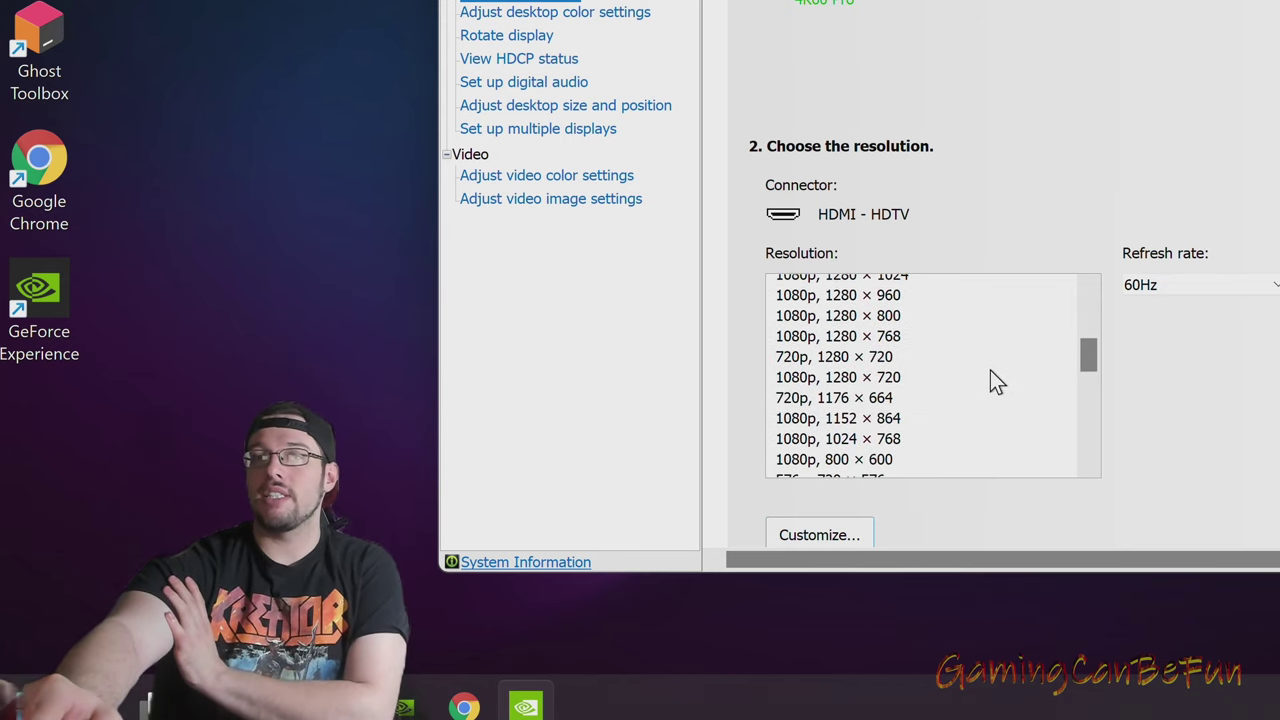
pyautogui.scroll(-1, 979, 386)
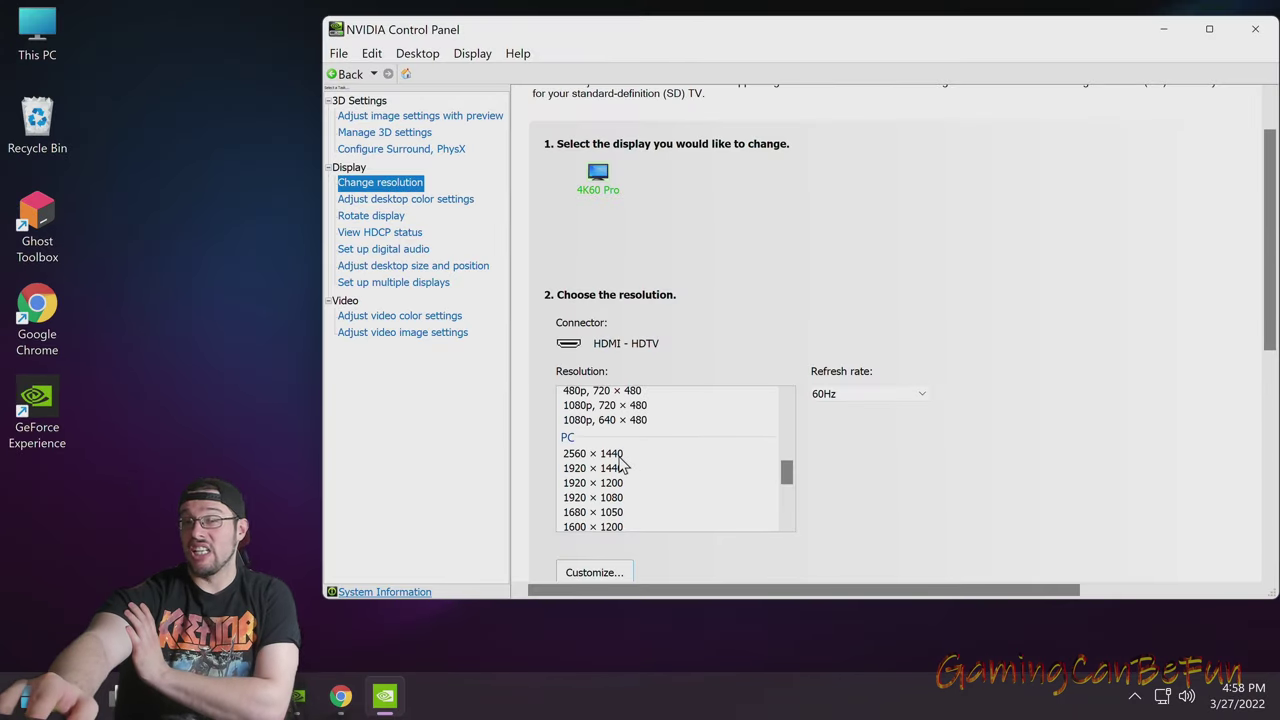
pyautogui.click(614, 455)
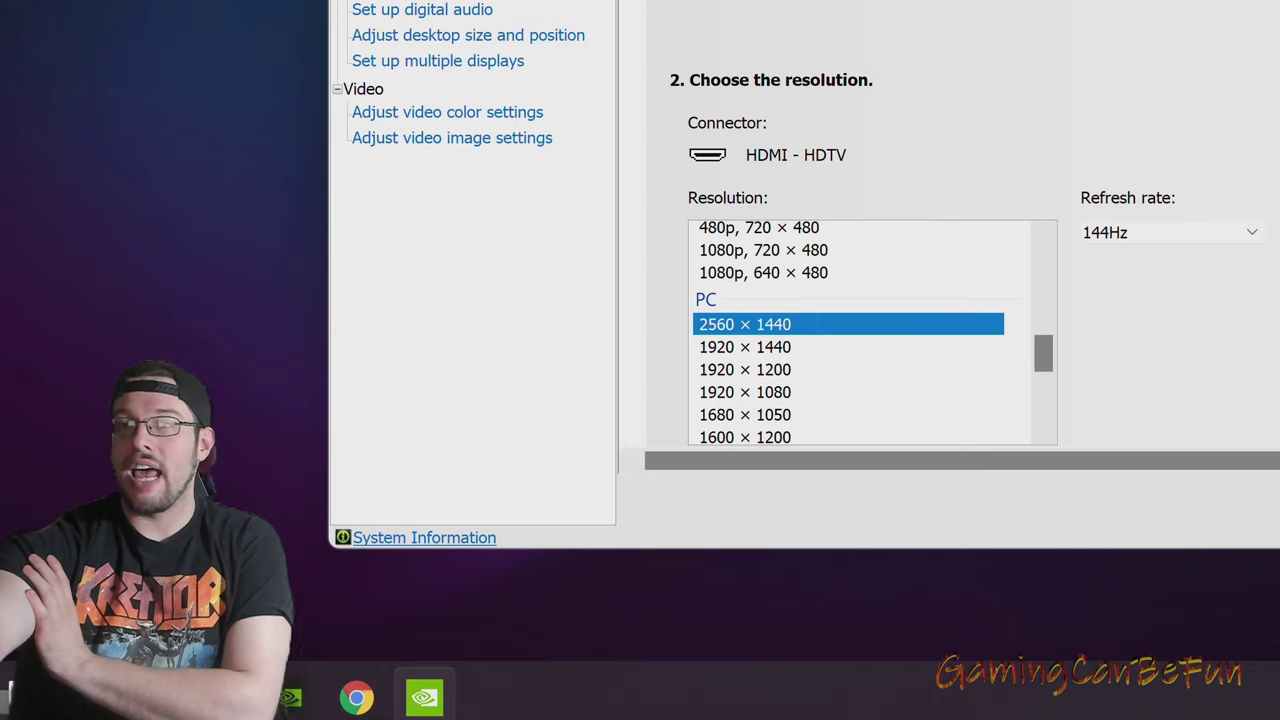
pyautogui.click(1210, 250)
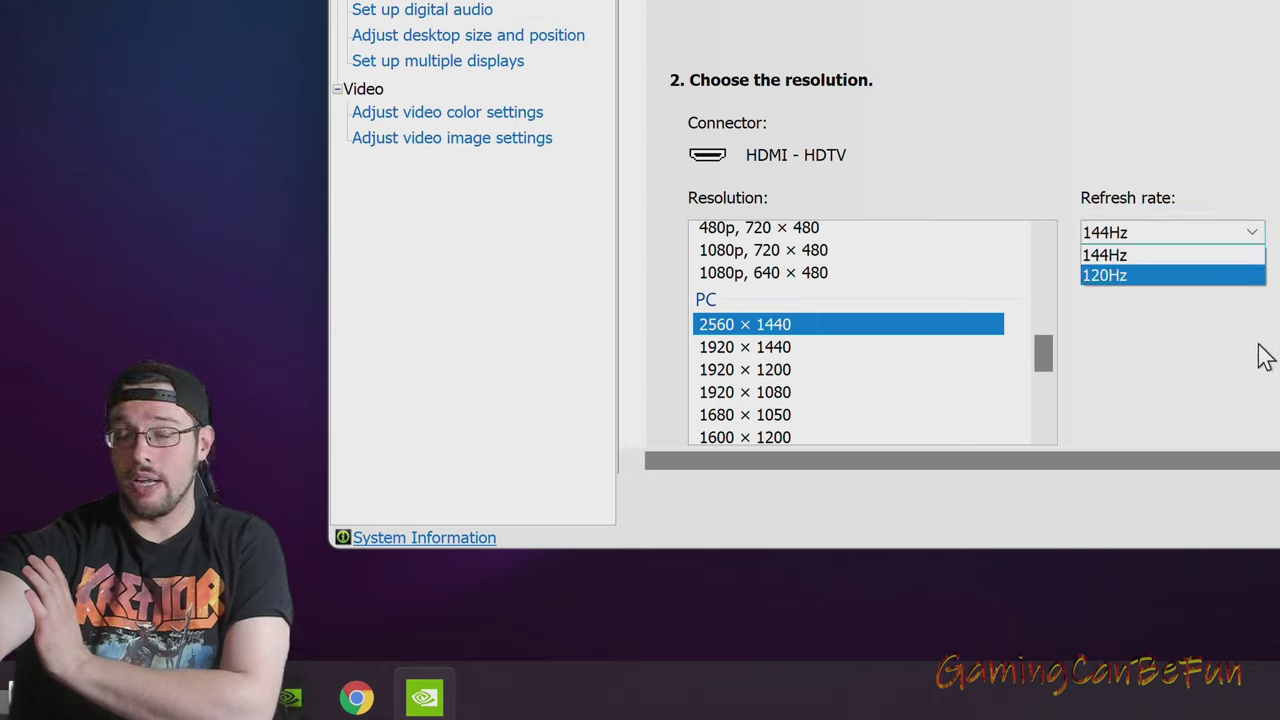
pyautogui.click(884, 330)
# Reselect the native 3840 × 2160 resolution, discard the pending resolution changes, and close NVIDIA Control Panel
pyautogui.scroll(5, 683, 456)
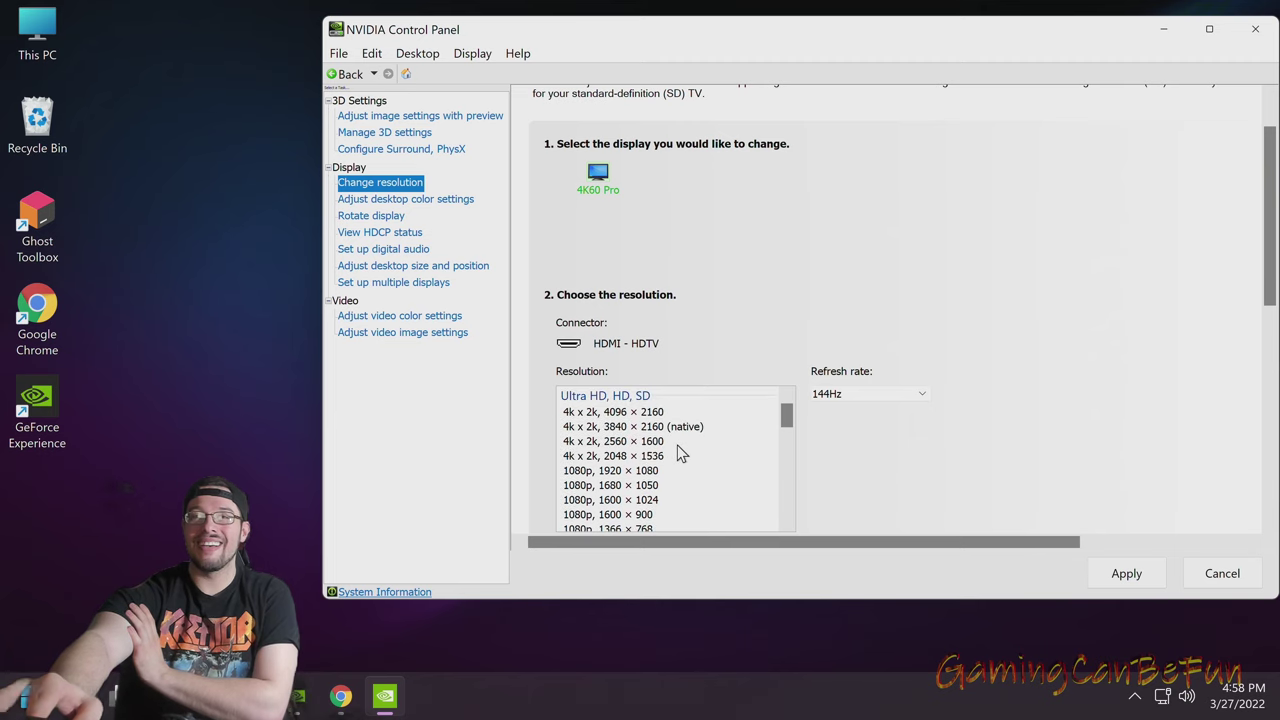
pyautogui.click(658, 427)
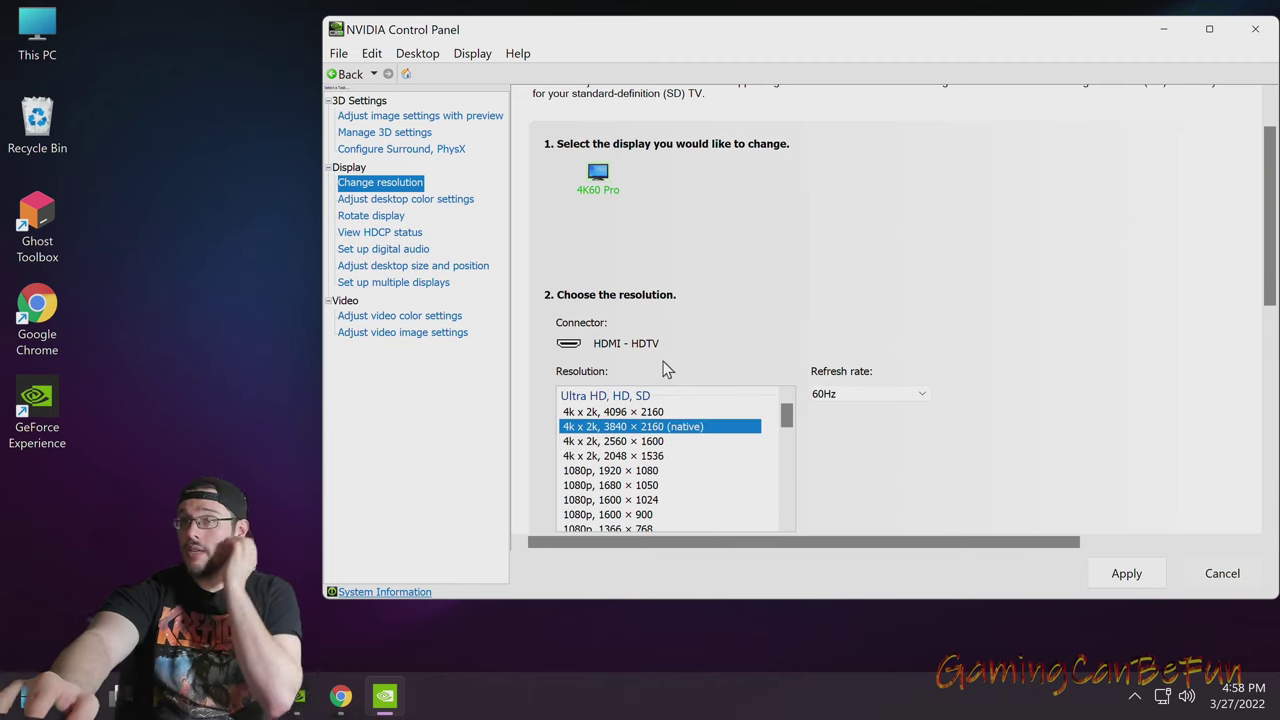
pyautogui.click(1222, 573)
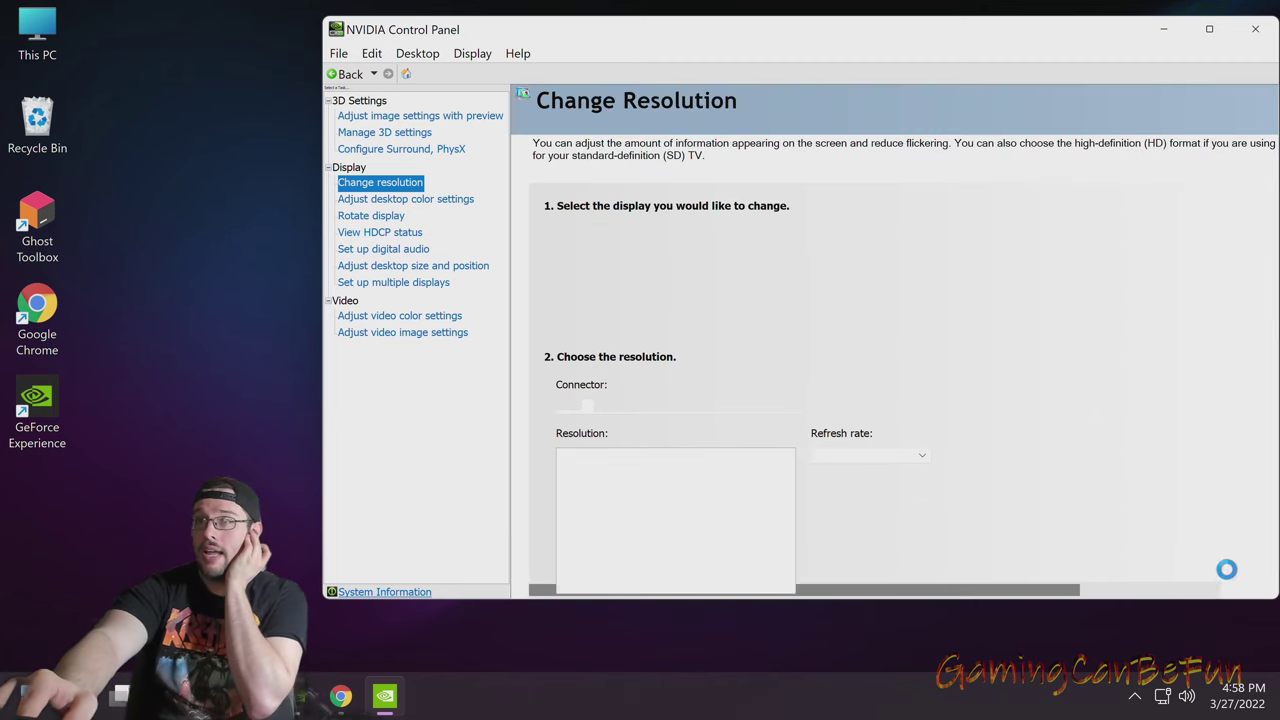
pyautogui.click(1255, 29)
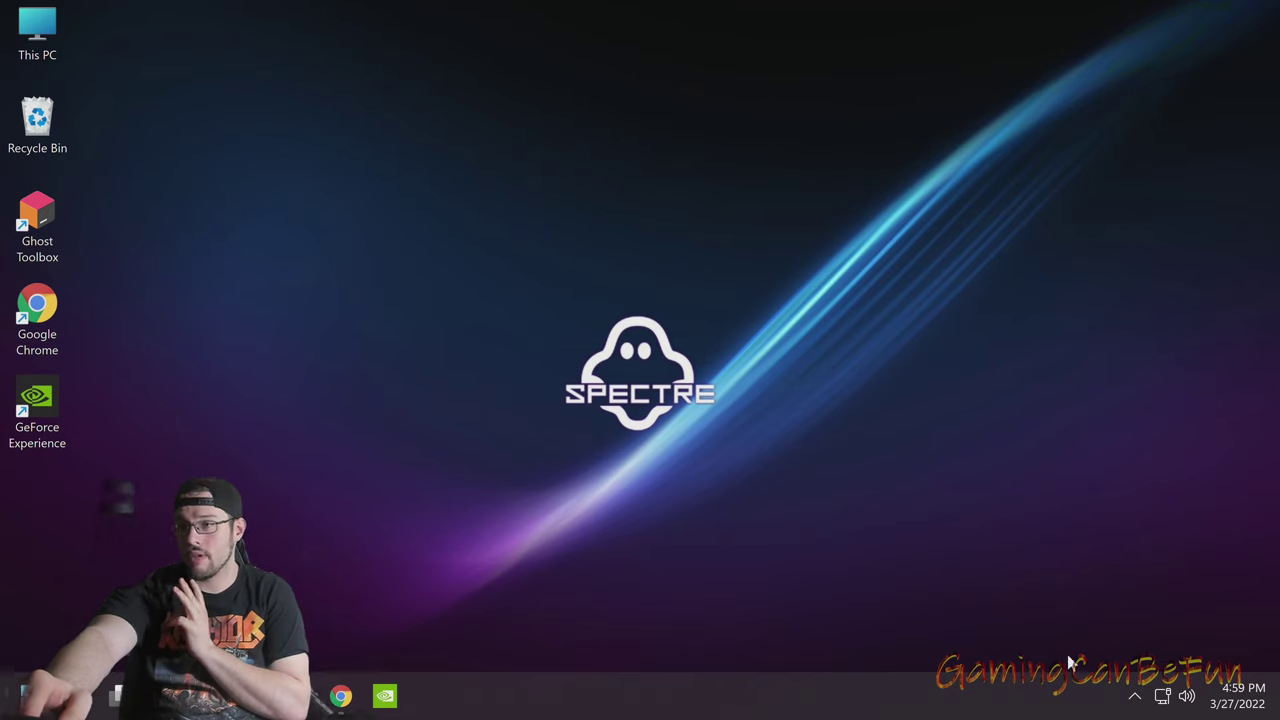
# Check the hidden tray icons, then review the graphics card details in NVIDIA Control Panel's System Information and close them
pyautogui.click(1134, 696)
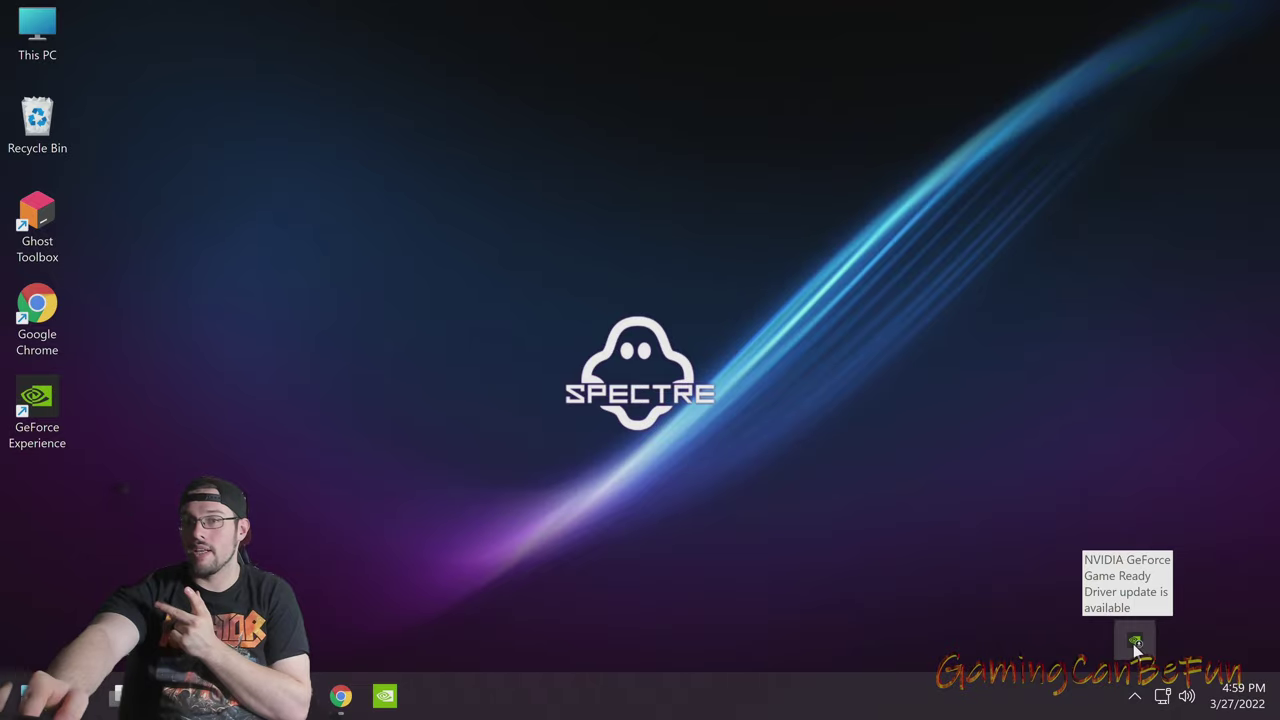
pyautogui.click(388, 698)
pyautogui.moveTo(455, 35); pyautogui.dragTo(513, 40)
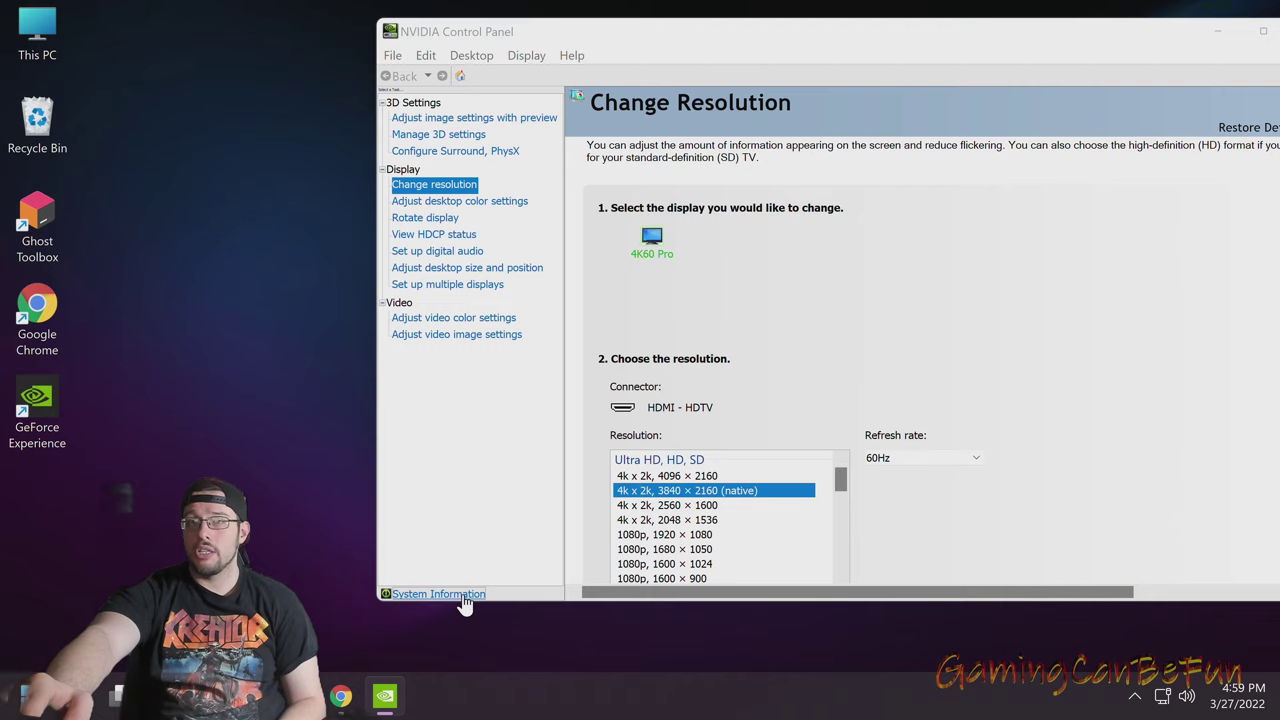
pyautogui.click(570, 350)
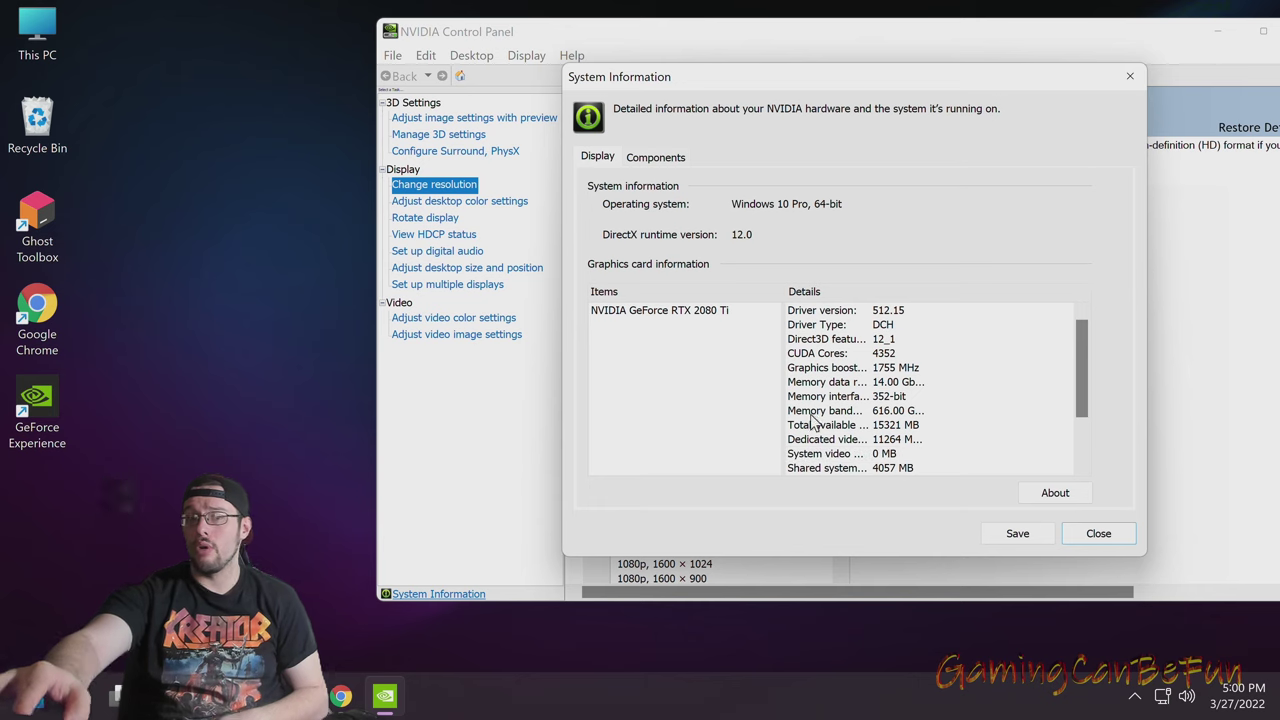
pyautogui.click(1100, 533)
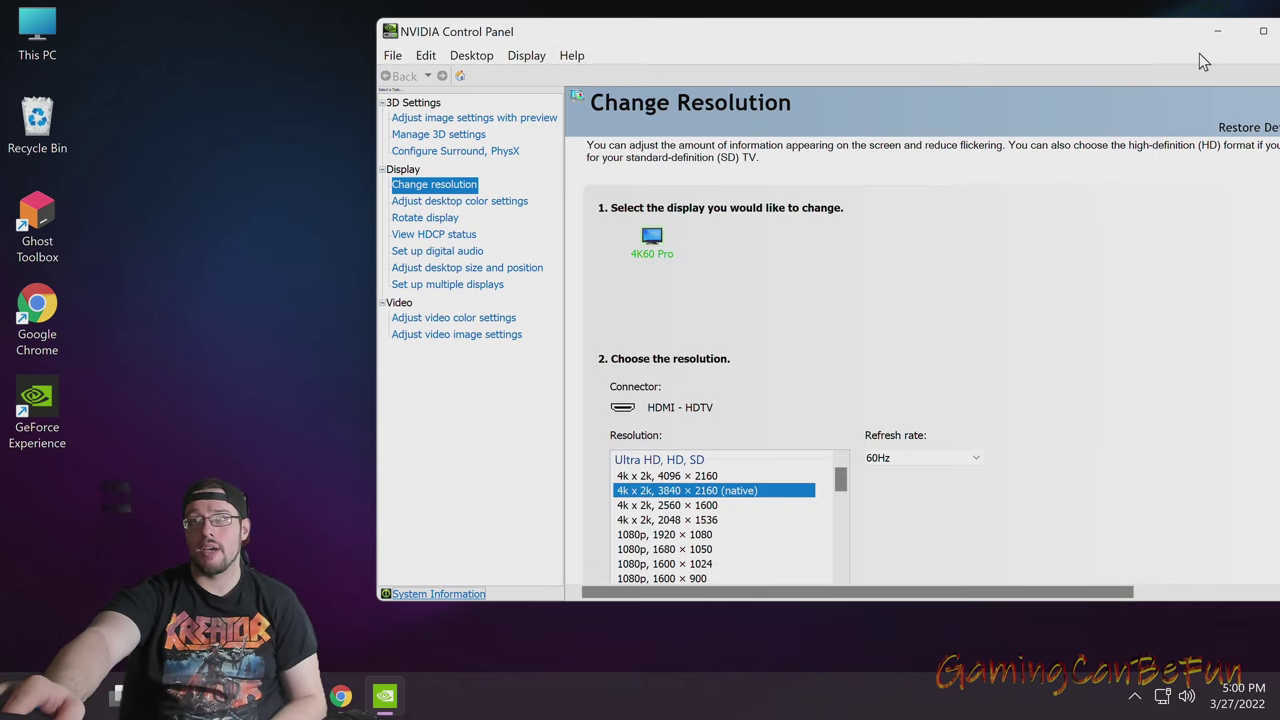
# Minimize NVIDIA Control Panel and switch to Google Chrome to view the search results for "nvidia rebar tool"
pyautogui.moveTo(1199, 35); pyautogui.dragTo(1139, 33)
pyautogui.click(1158, 32)
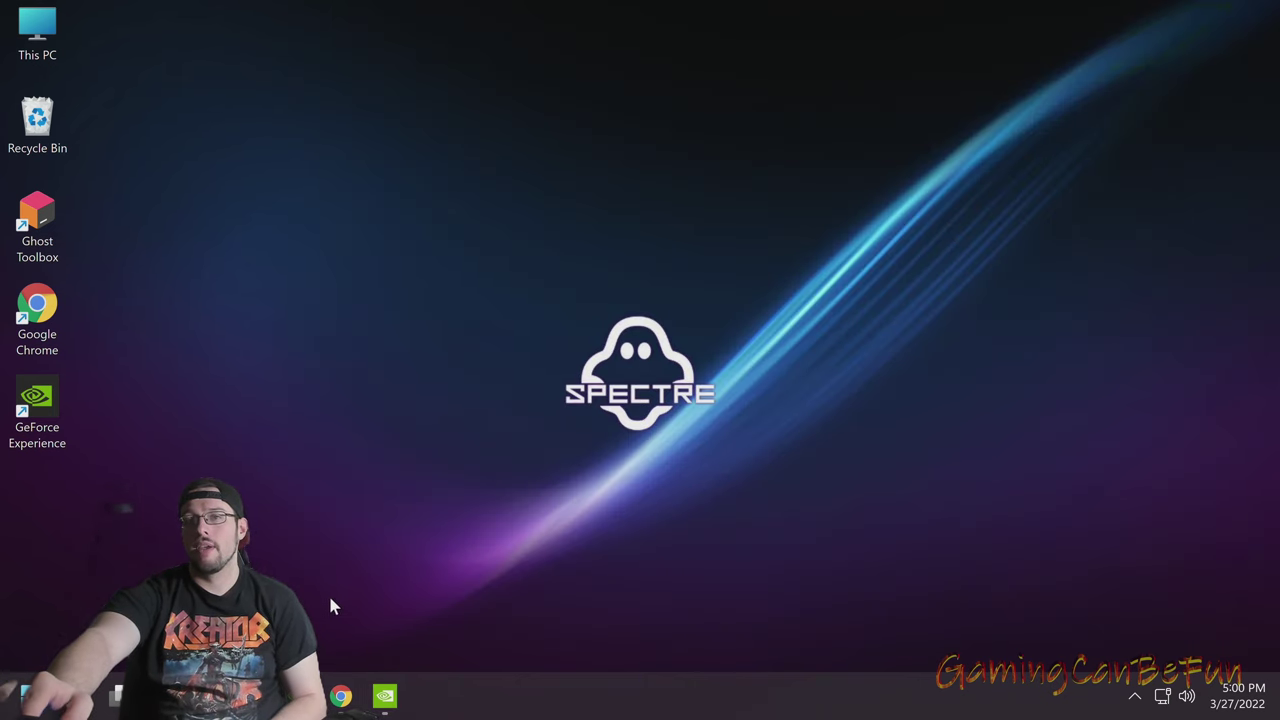
pyautogui.click(341, 696)
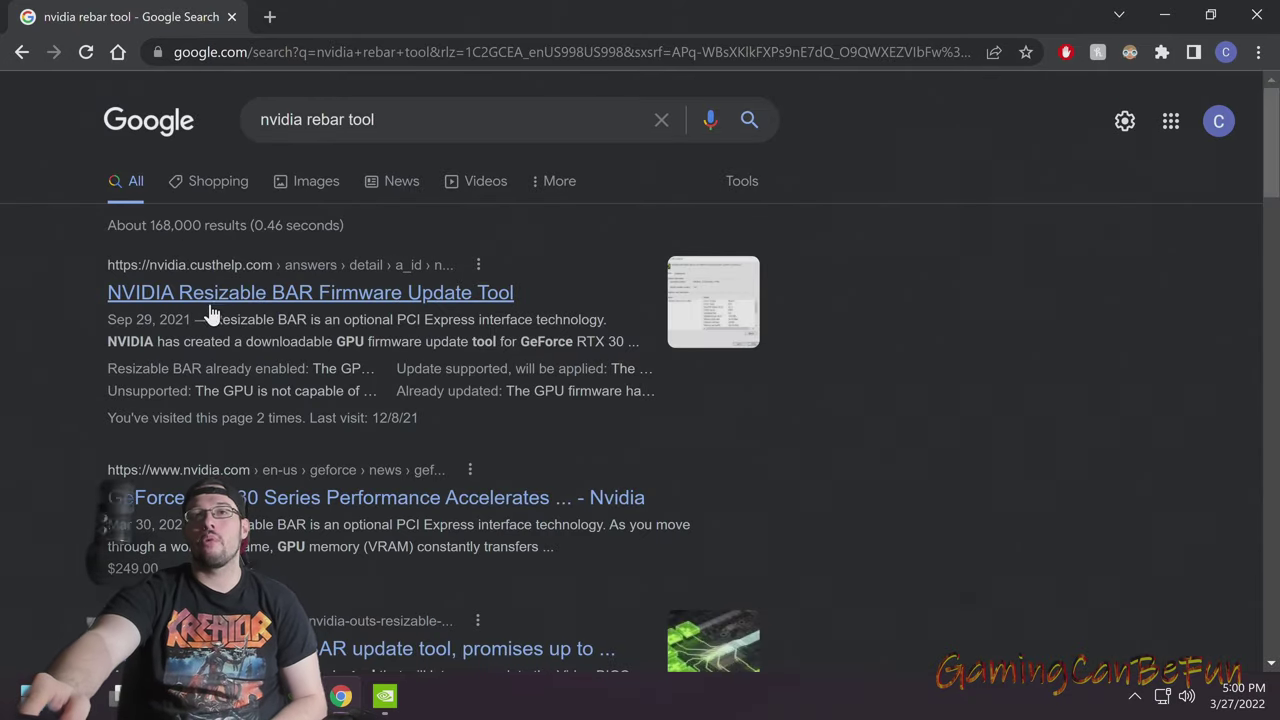
# Open the NVIDIA Resizable BAR Firmware Update Tool article and review its tool statuses and how to confirm Resizable BAR is enabled
pyautogui.click(318, 302)
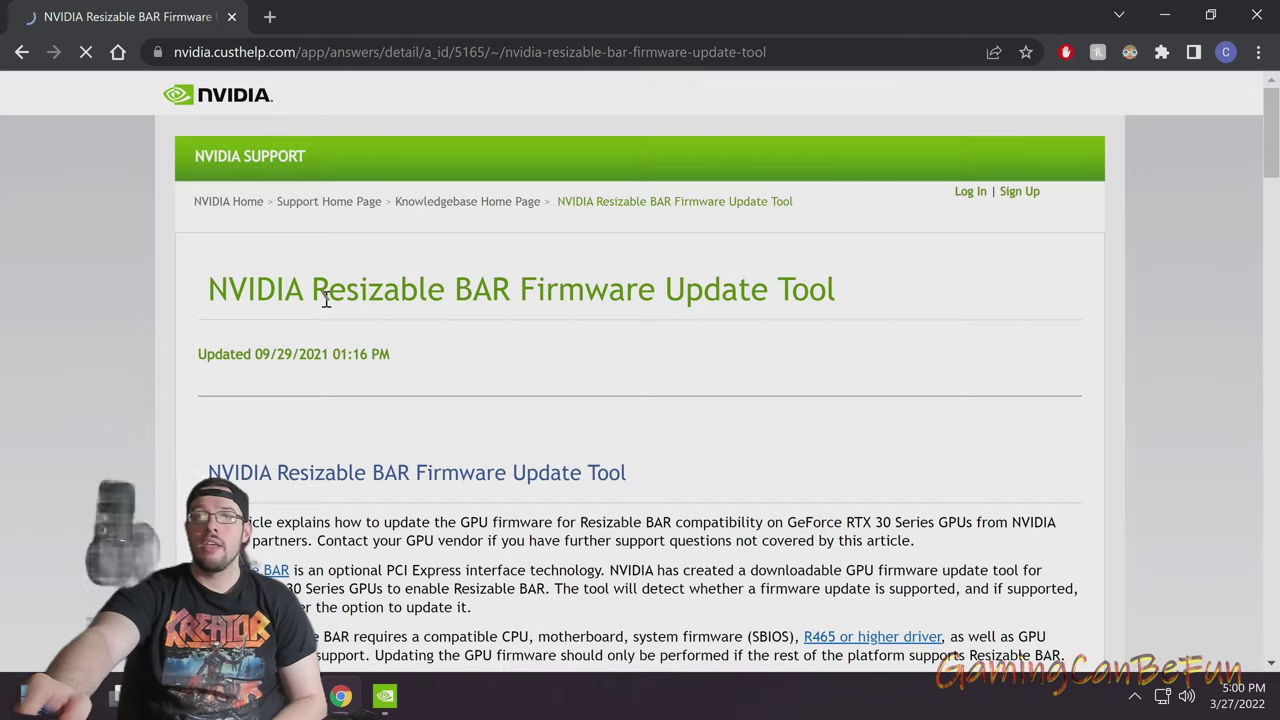
pyautogui.scroll(-4, 671, 380)
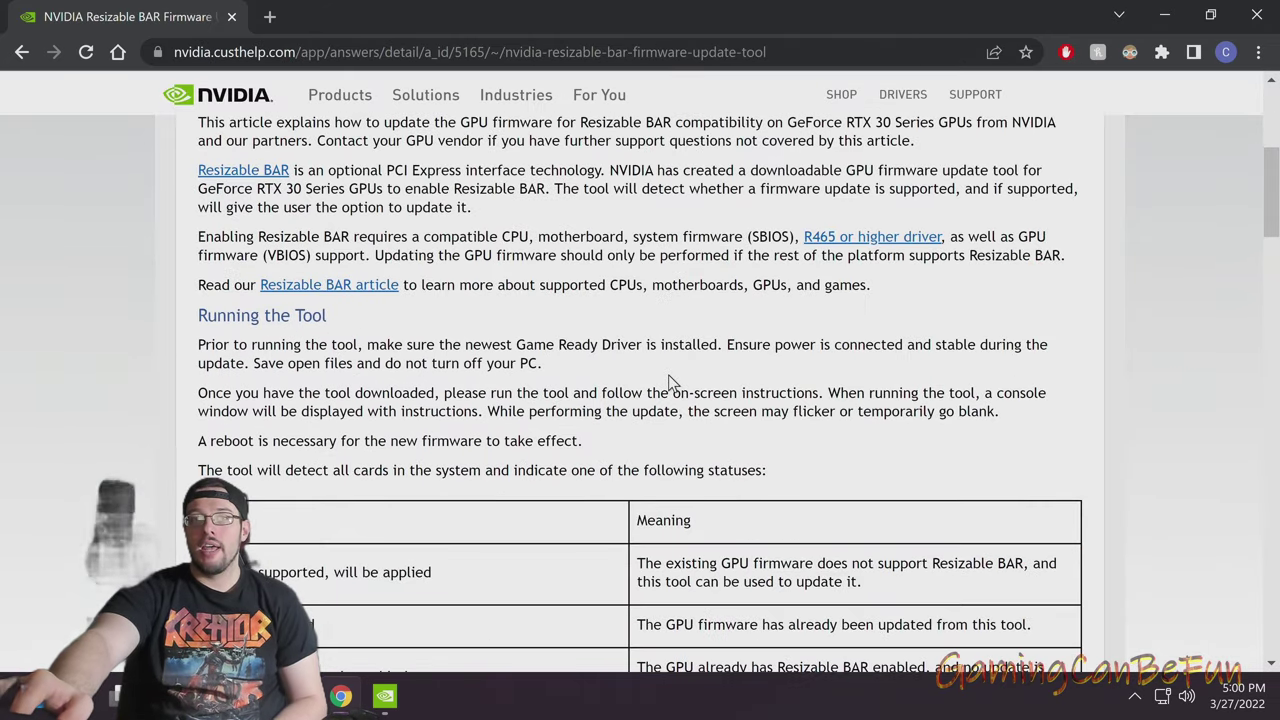
pyautogui.scroll(-6, 676, 386)
pyautogui.scroll(-2, 682, 391)
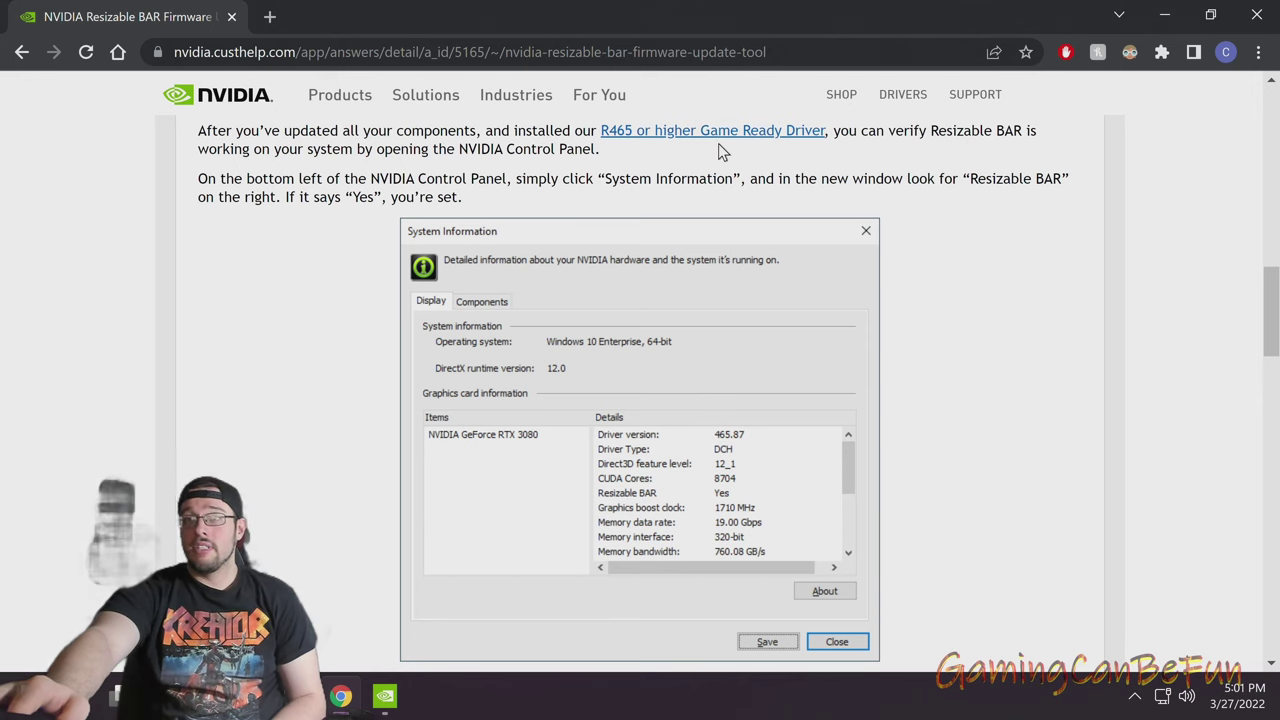
pyautogui.scroll(1, 682, 391)
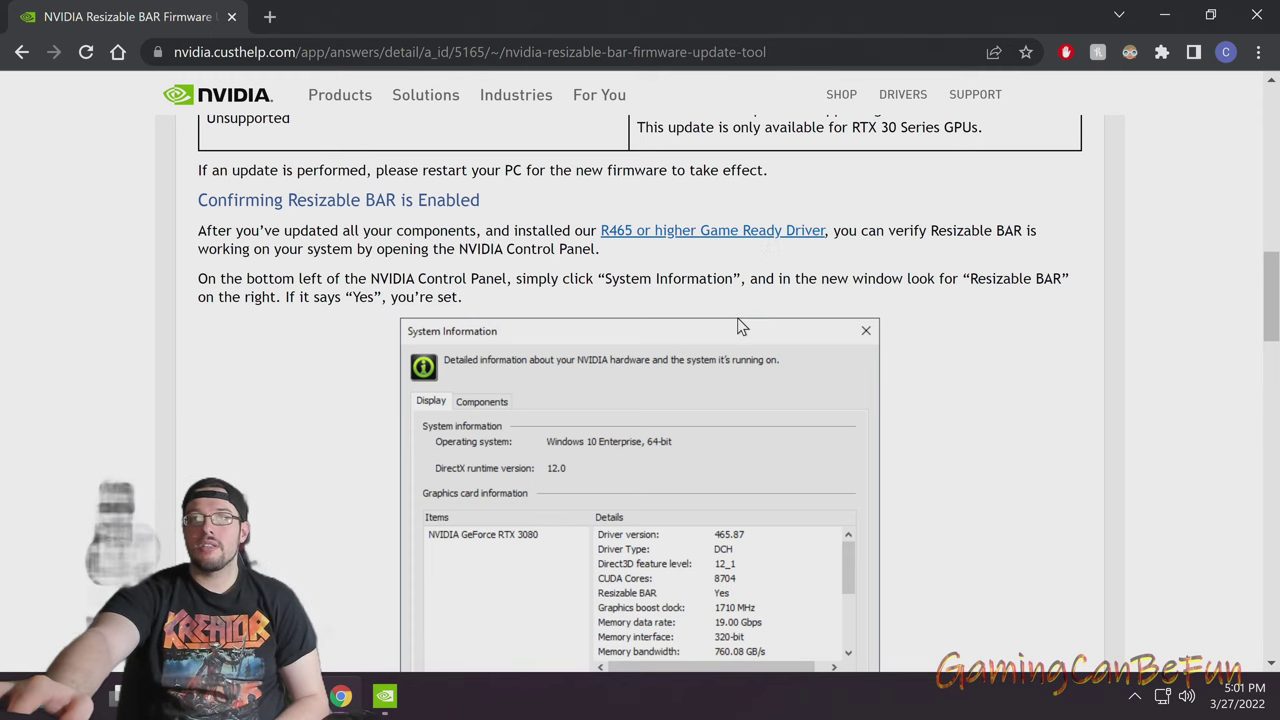
pyautogui.scroll(-1, 740, 325)
pyautogui.scroll(4, 740, 325)
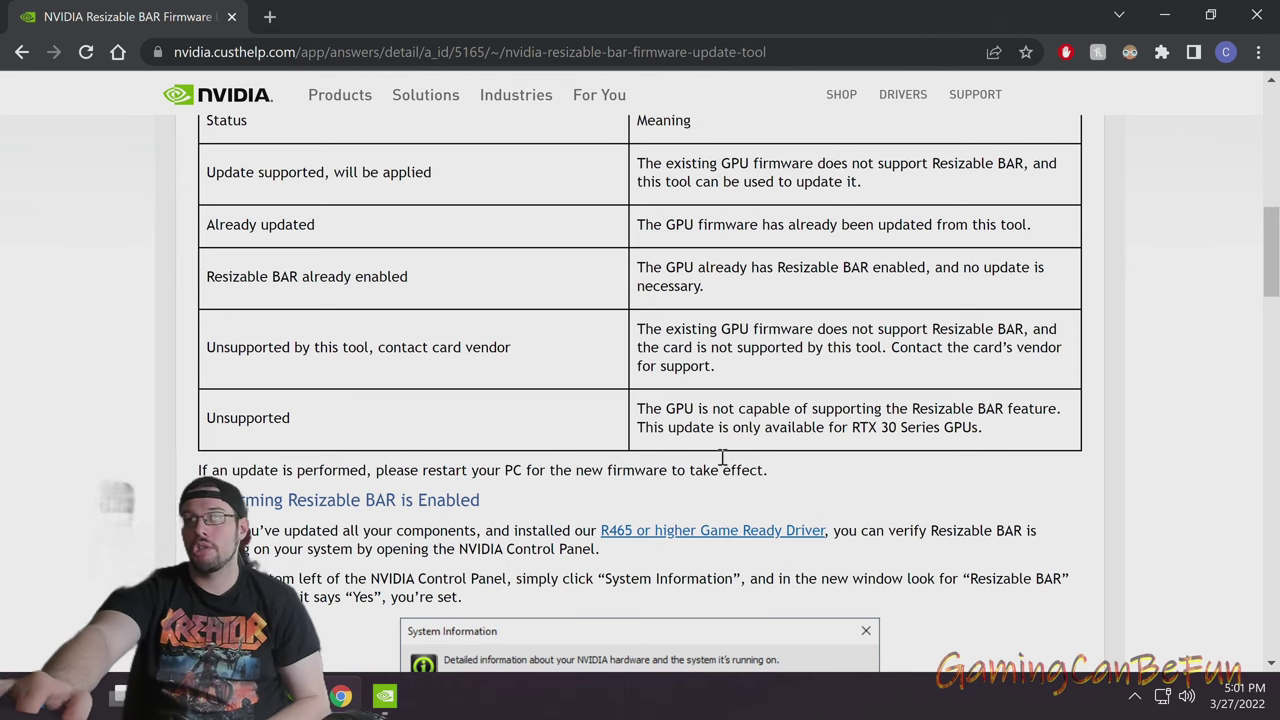
# Review the article's Resizable BAR requirements and its firmware update links for Founders Edition and partner graphics cards
pyautogui.scroll(-10, 729, 417)
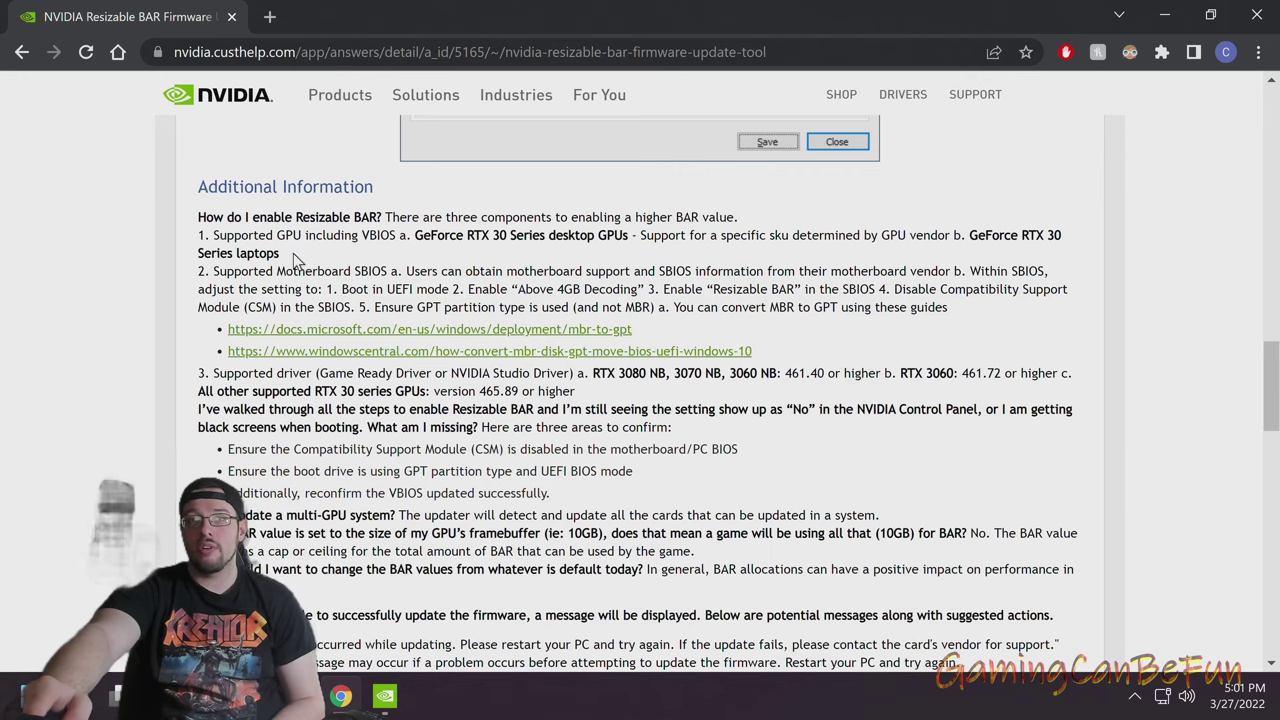
pyautogui.scroll(-7, 805, 365)
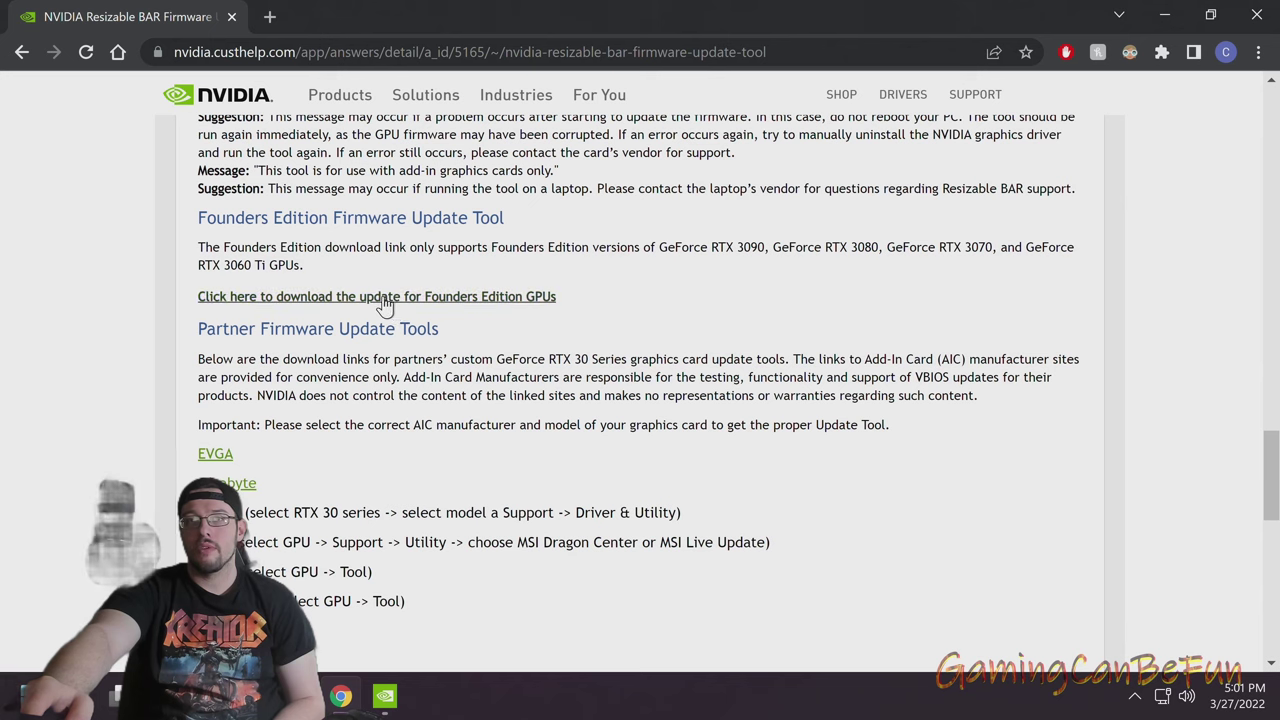
pyautogui.scroll(-2, 420, 363)
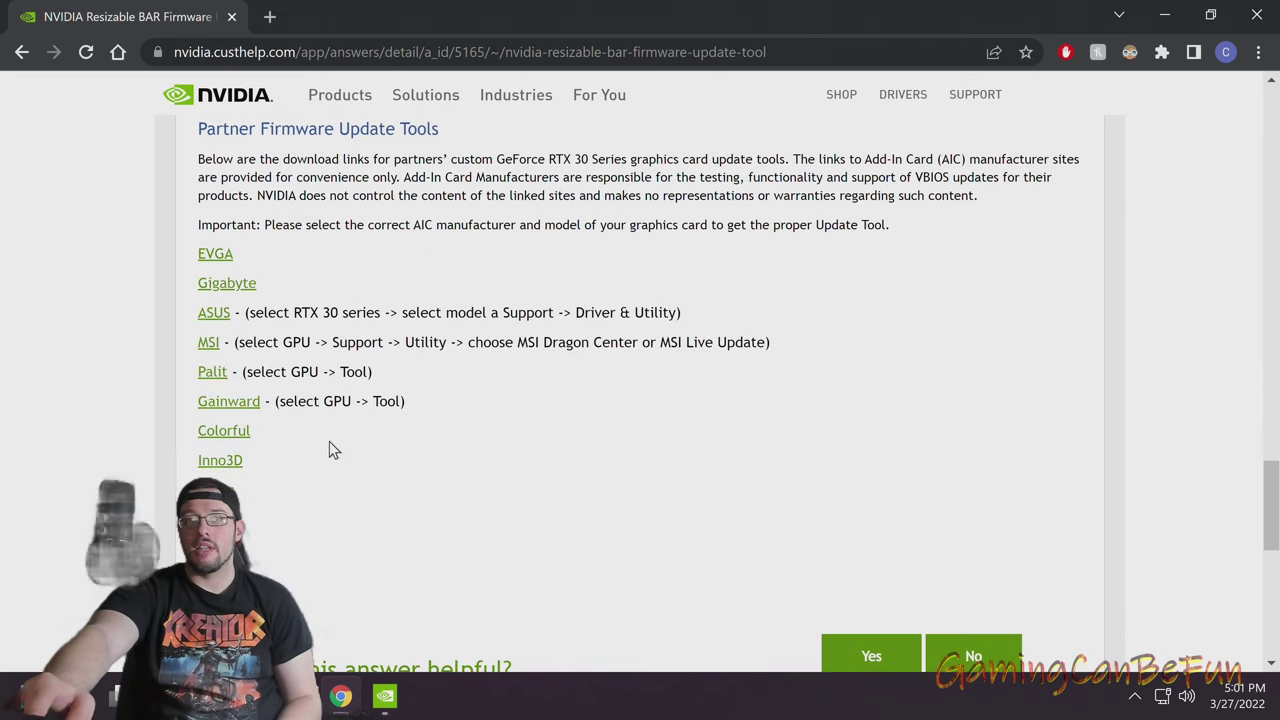
pyautogui.scroll(3, 483, 422)
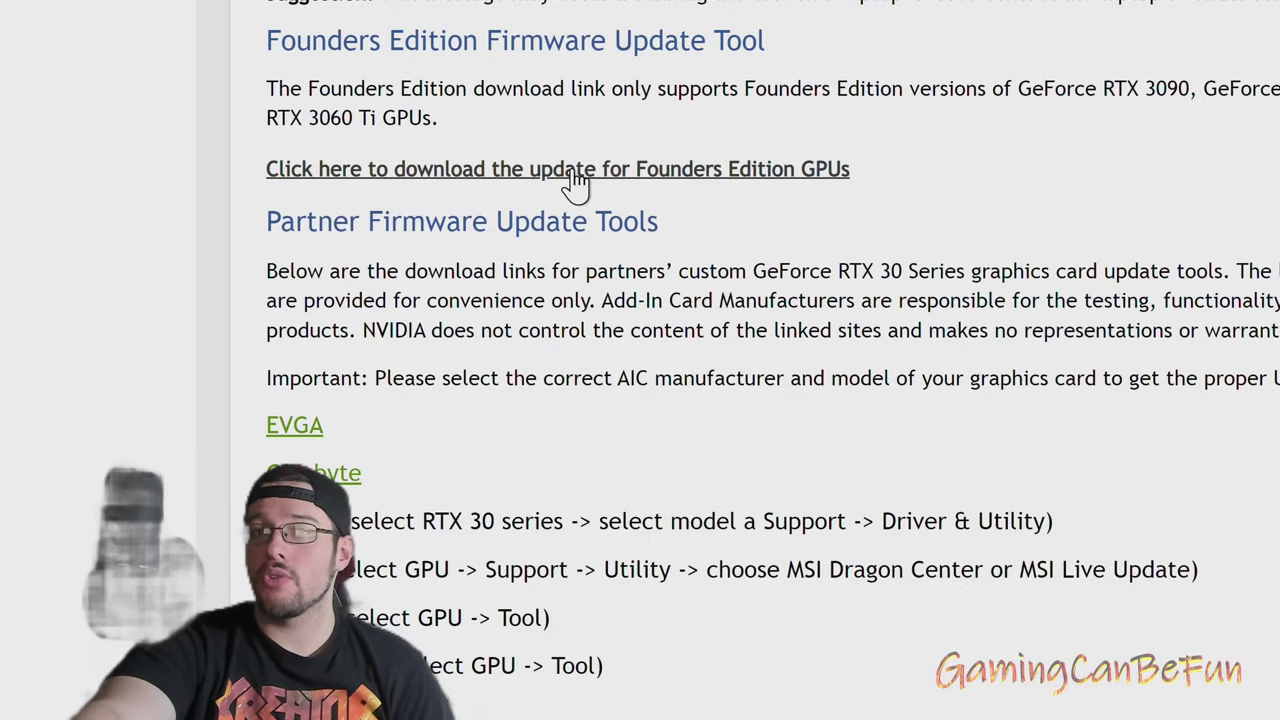
pyautogui.scroll(-2, 686, 363)
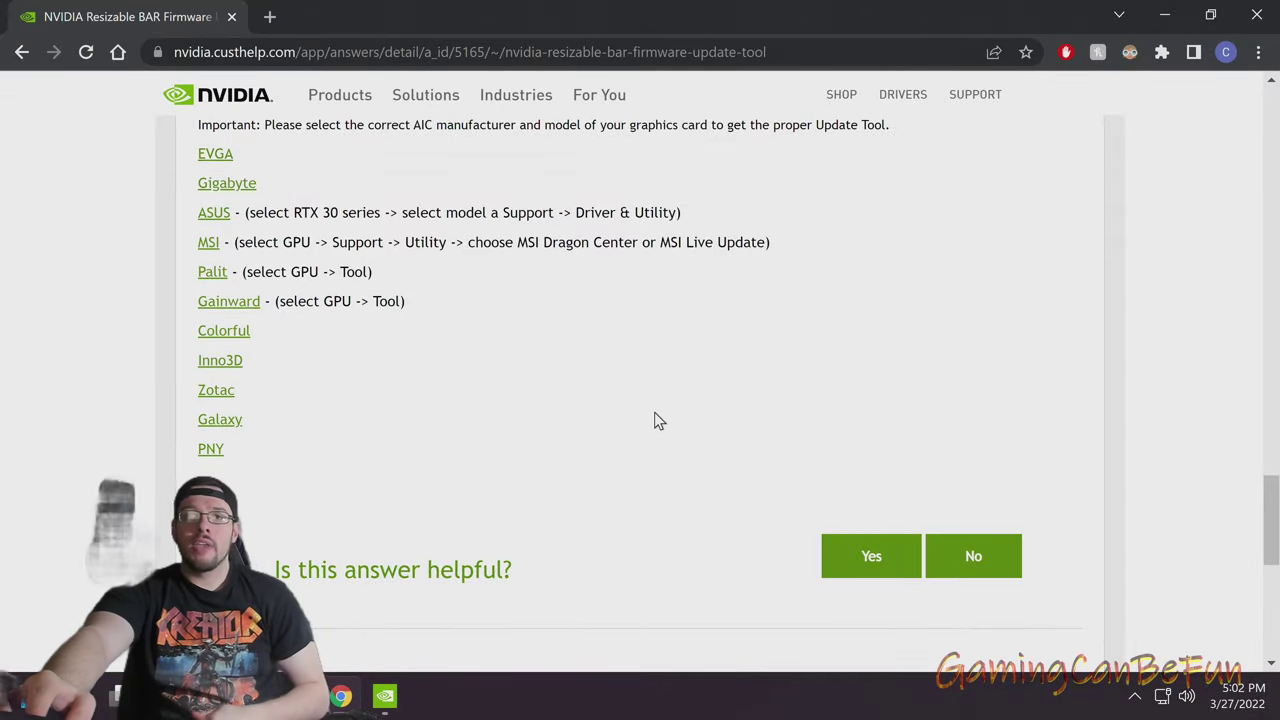
pyautogui.scroll(2, 656, 420)
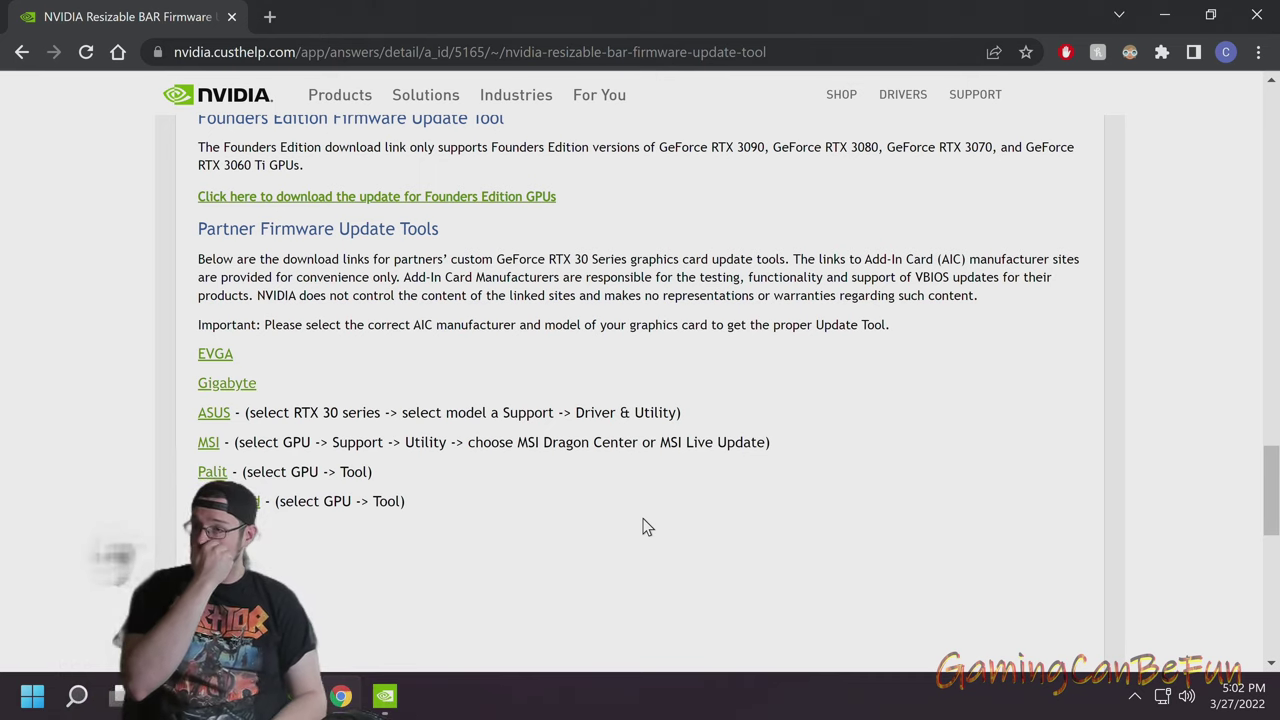
# Close Google Chrome and bring NVIDIA Control Panel back up on its Change Resolution page
pyautogui.click(1258, 12)
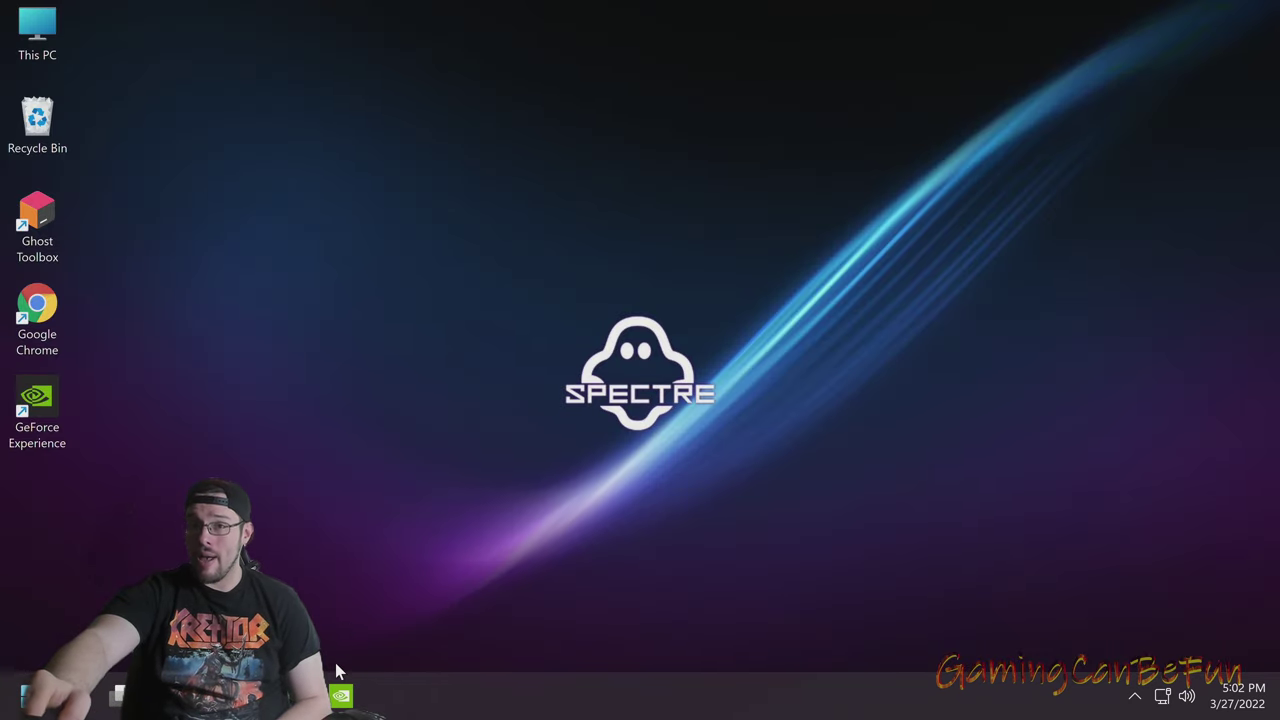
pyautogui.click(340, 697)
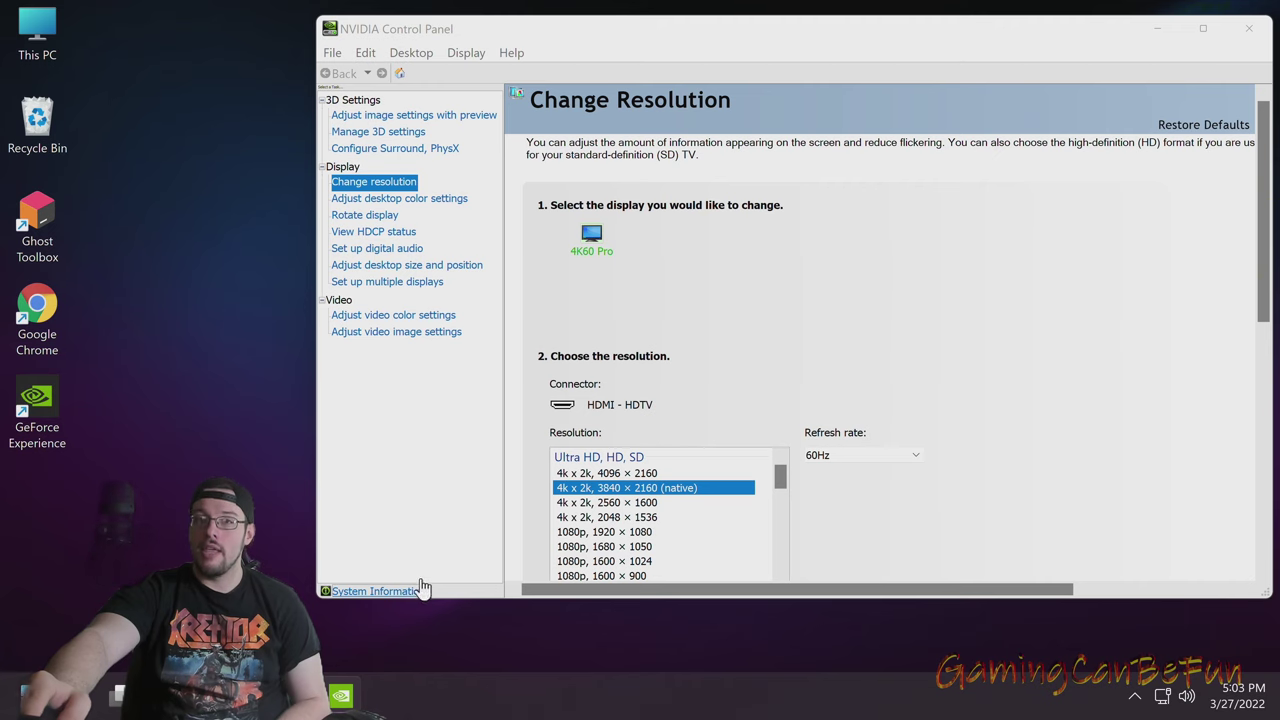
pyautogui.click(654, 470)
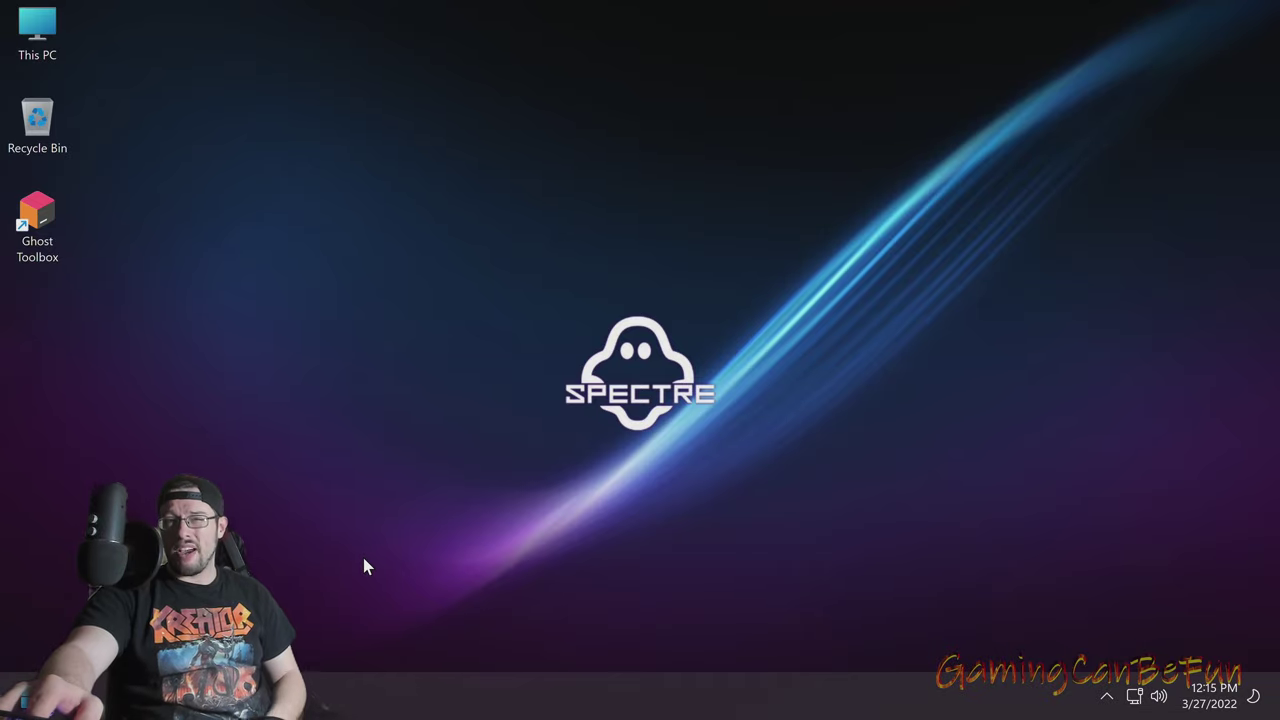
# Search Windows for "co" to find Control Panel, pin it to the taskbar, and open it
pyautogui.press('super')
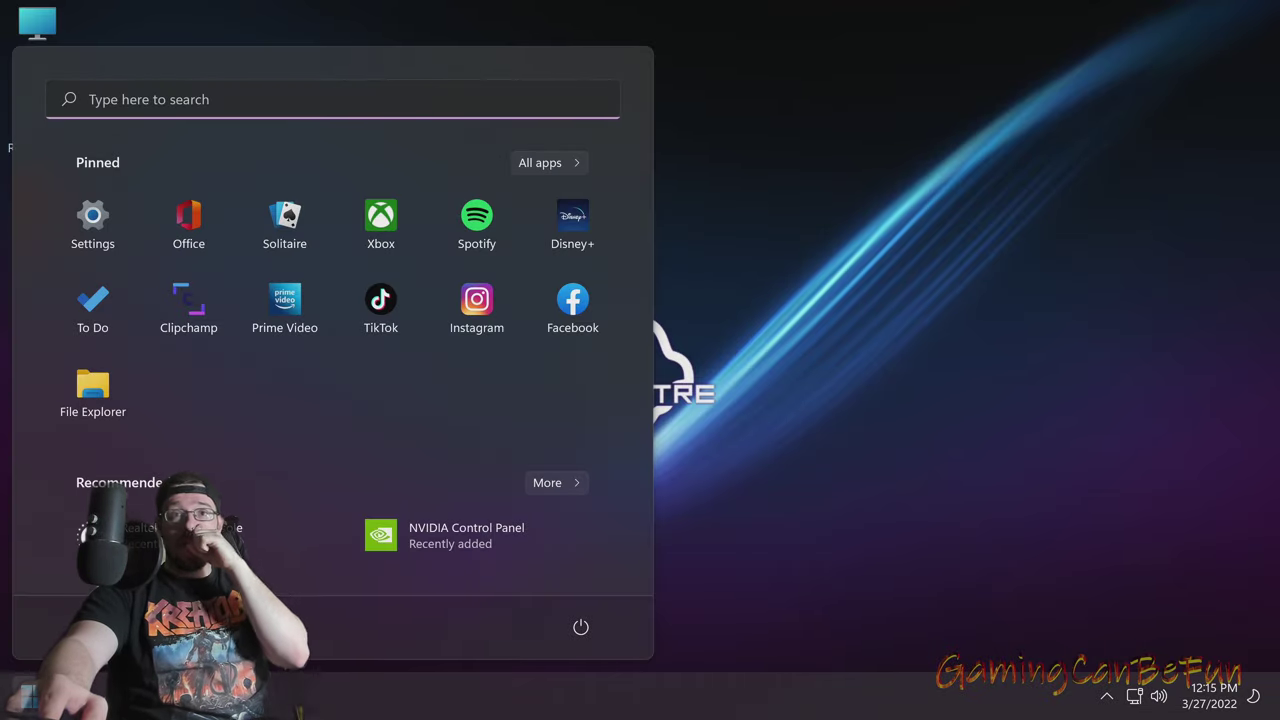
pyautogui.click(786, 443)
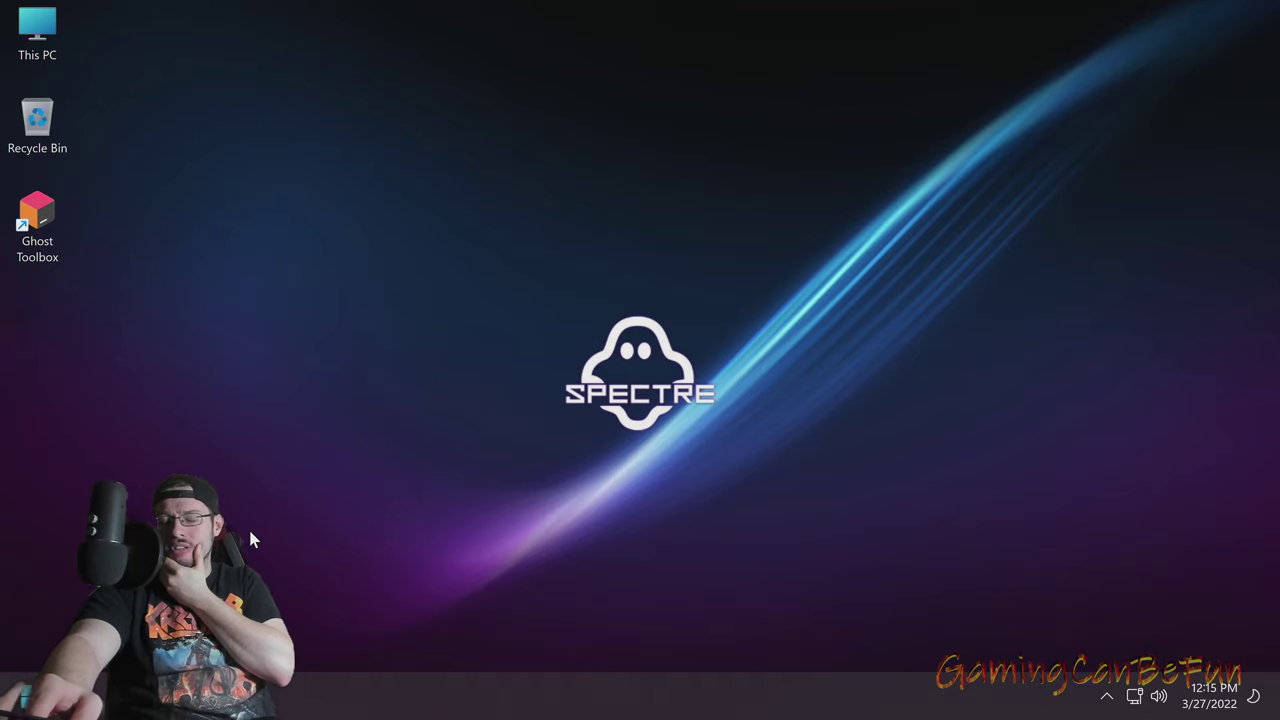
pyautogui.click(22, 697)
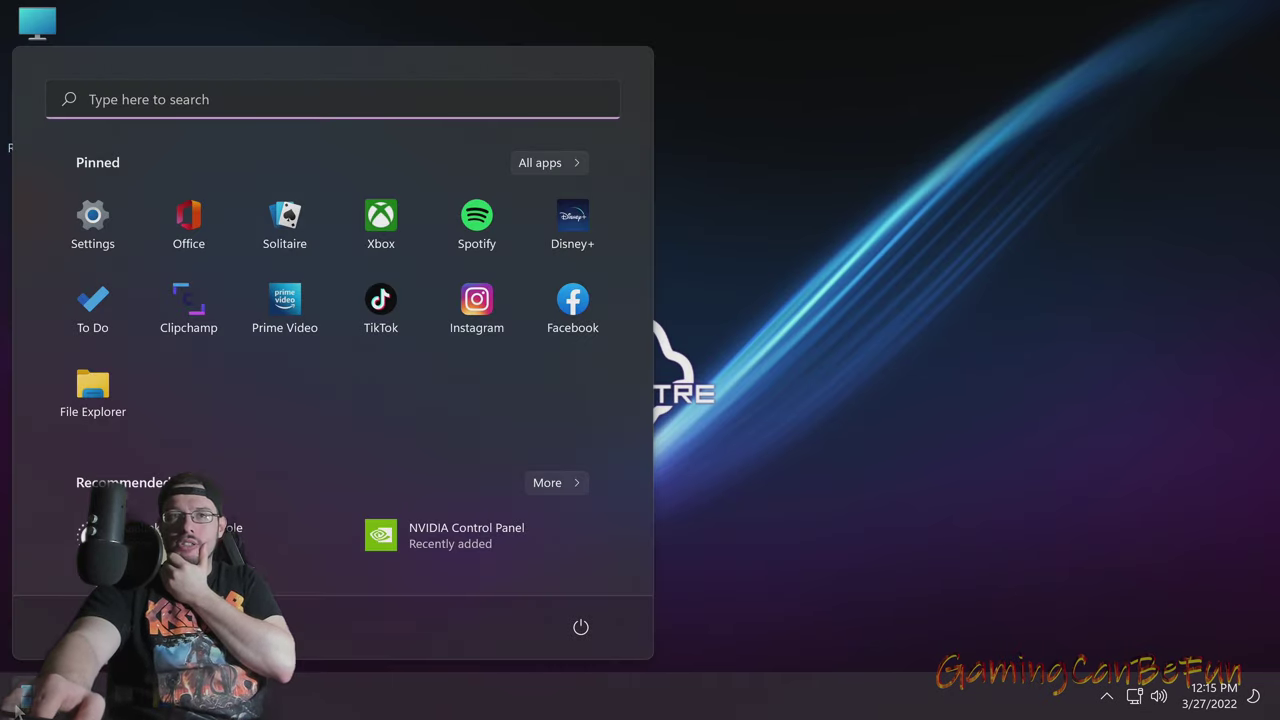
pyautogui.click(140, 95)
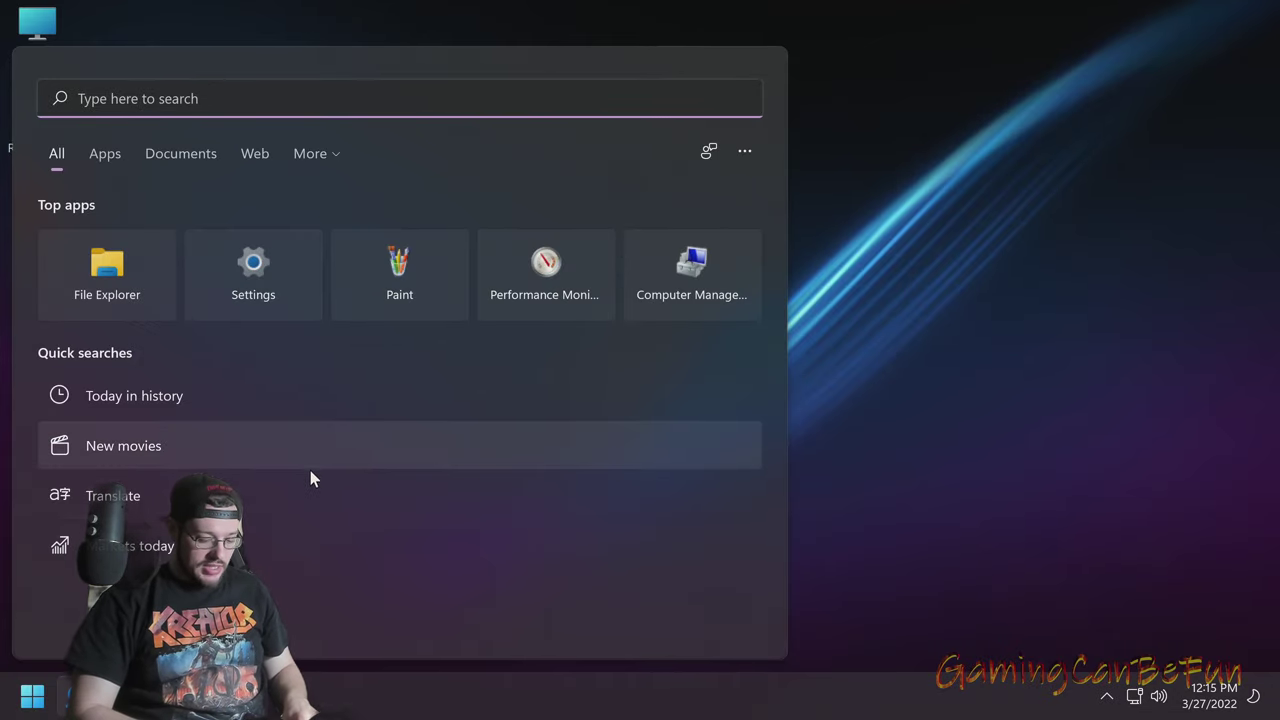
pyautogui.write('co')
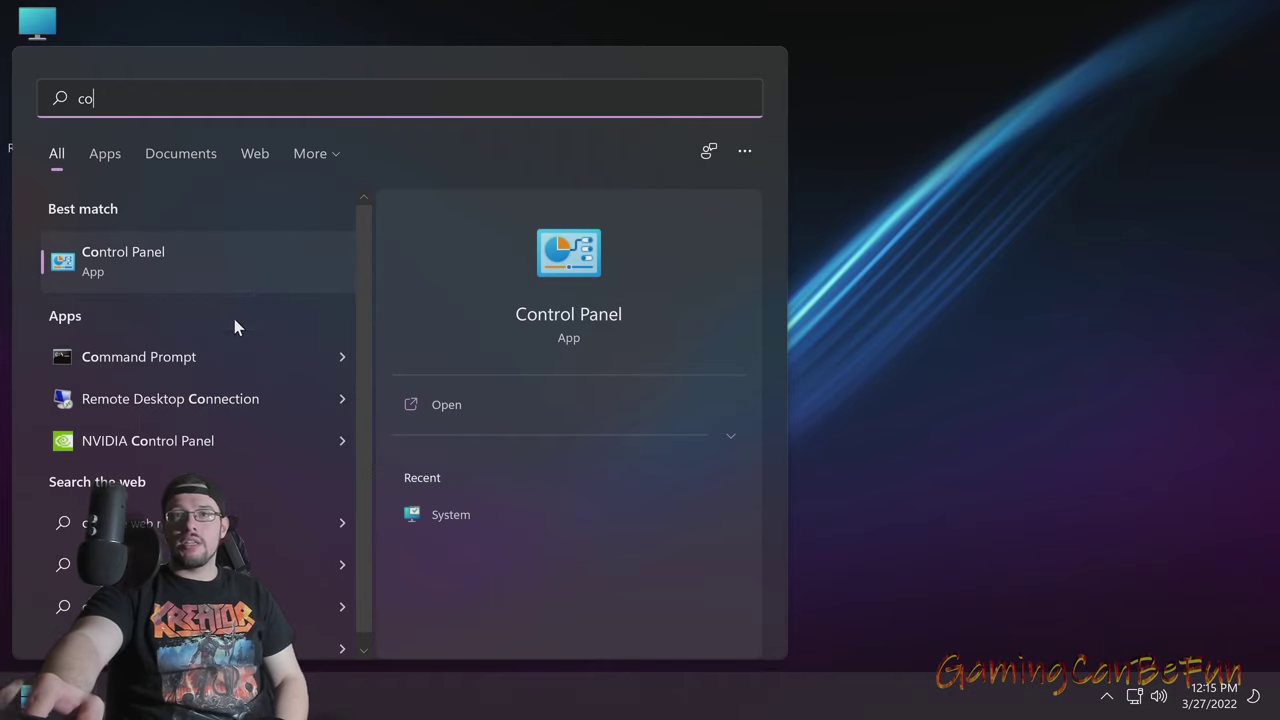
pyautogui.rightClick(160, 262)
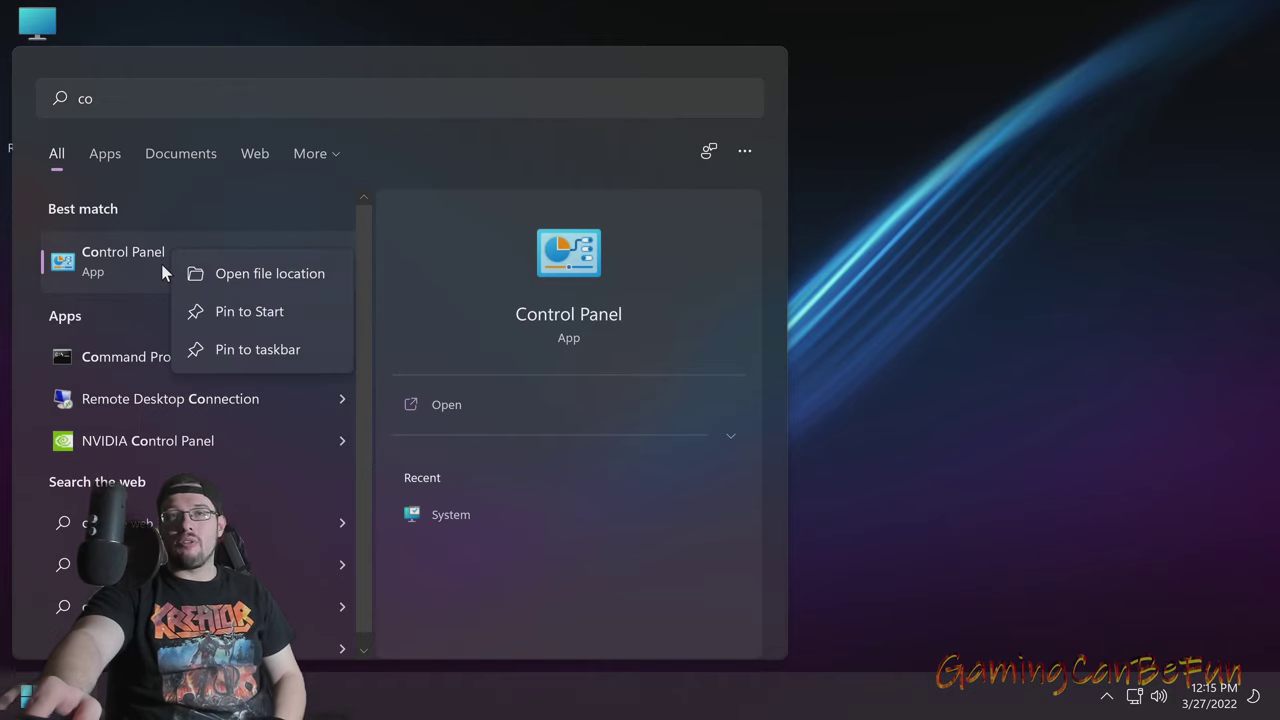
pyautogui.click(260, 345)
pyautogui.click(1003, 319)
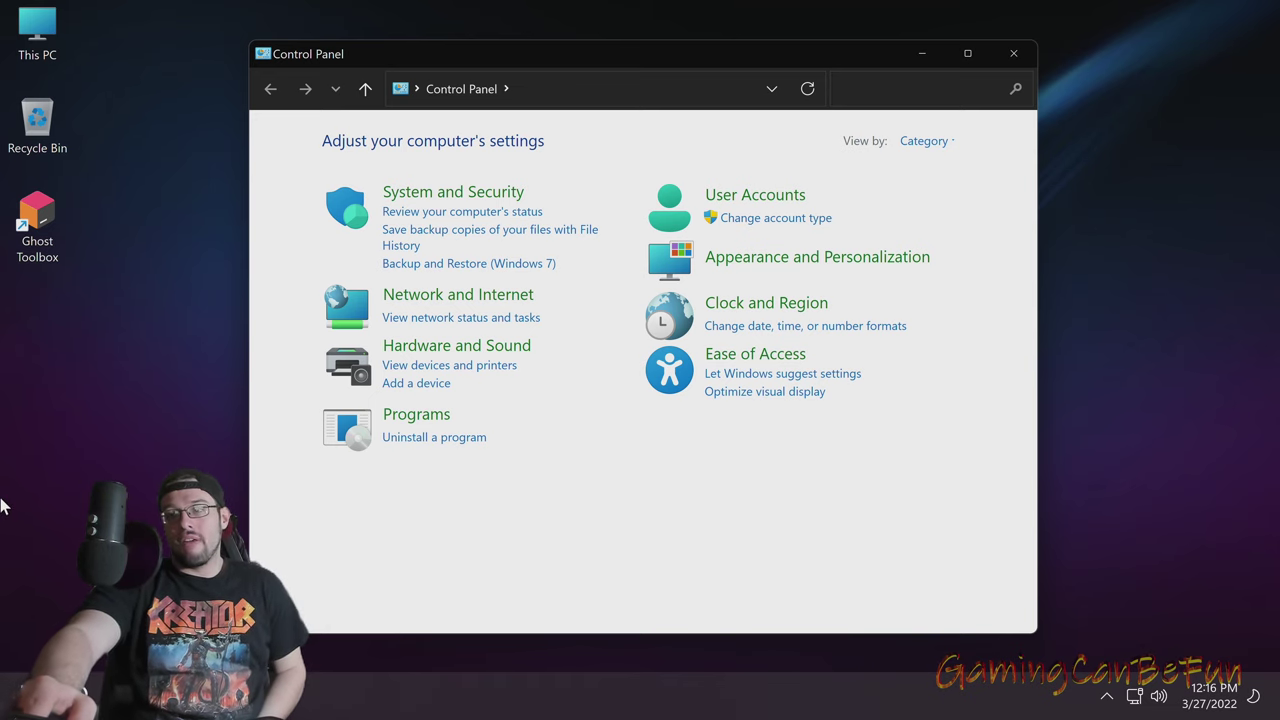
# Switch the Control Panel view from Category to small icons, trying large icons on the way
pyautogui.click(24, 704)
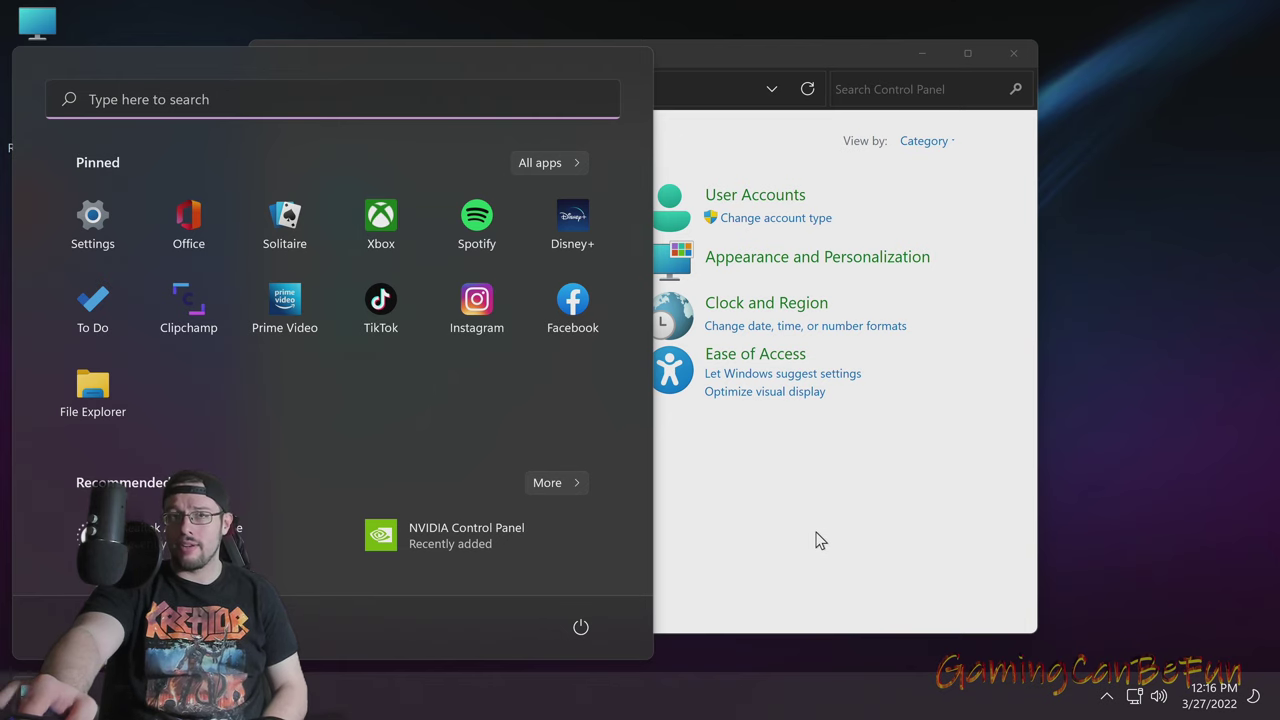
pyautogui.click(673, 533)
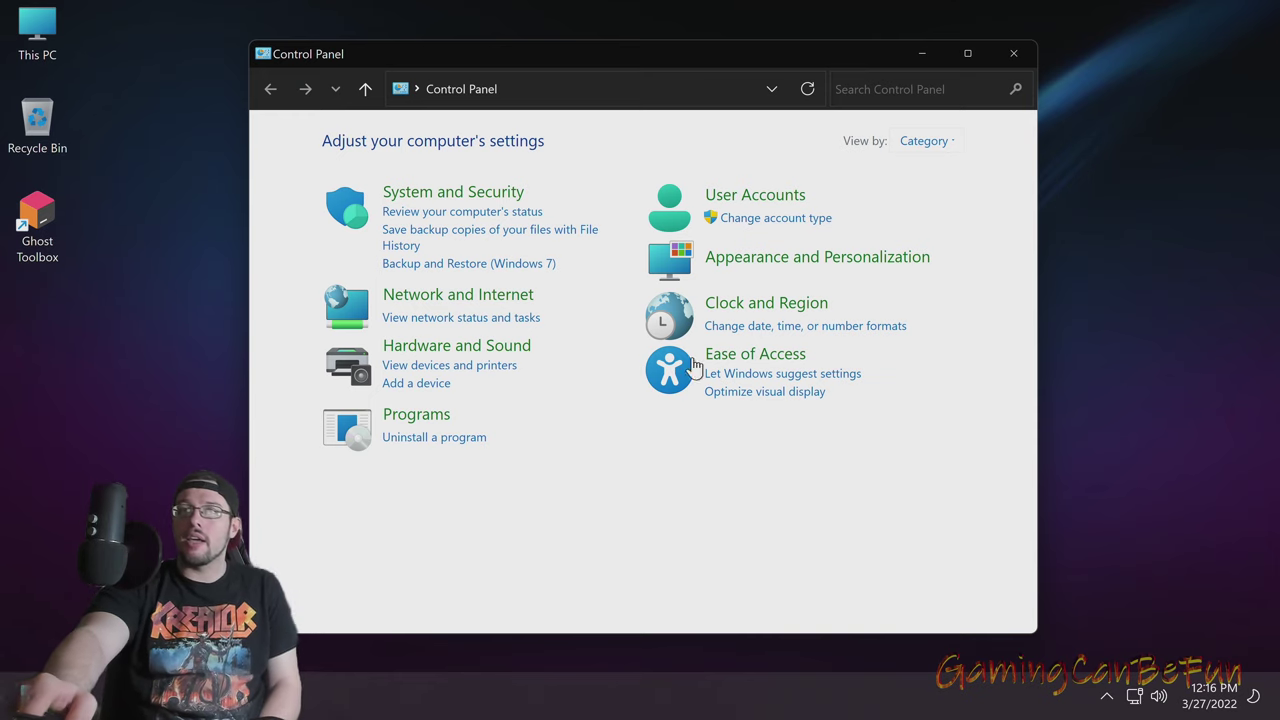
pyautogui.click(921, 148)
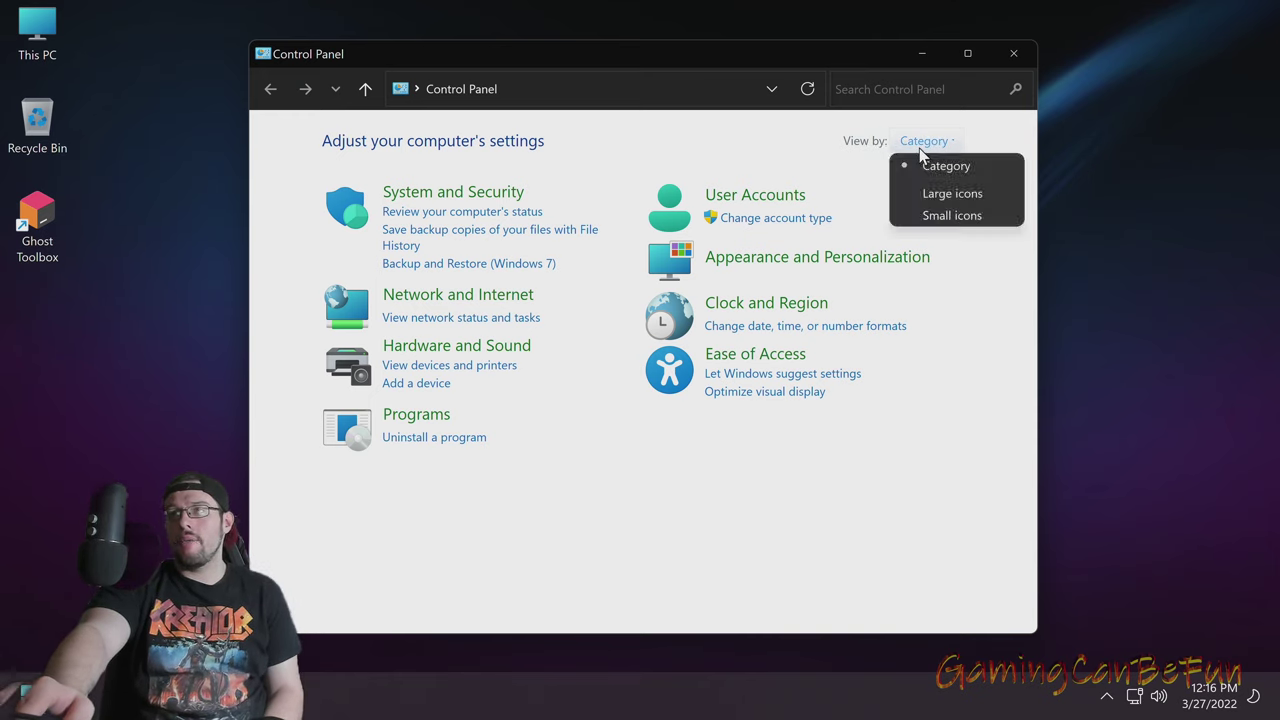
pyautogui.click(950, 193)
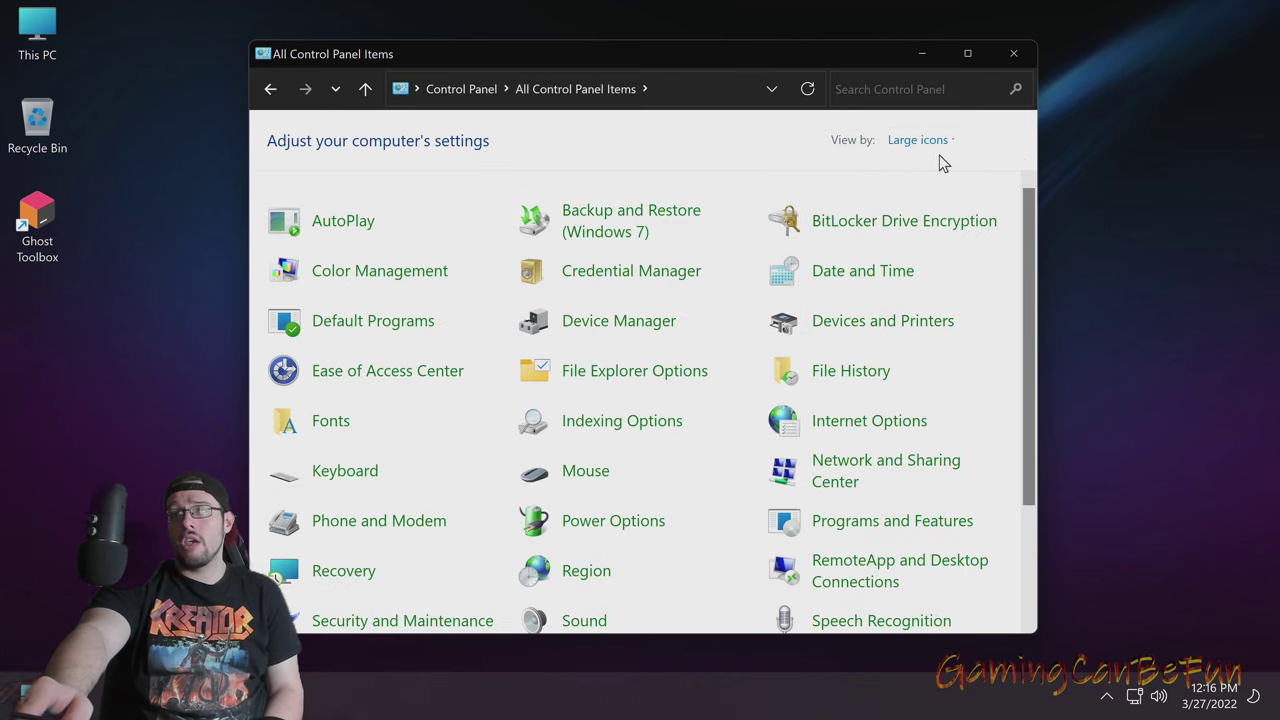
pyautogui.click(926, 141)
pyautogui.click(929, 216)
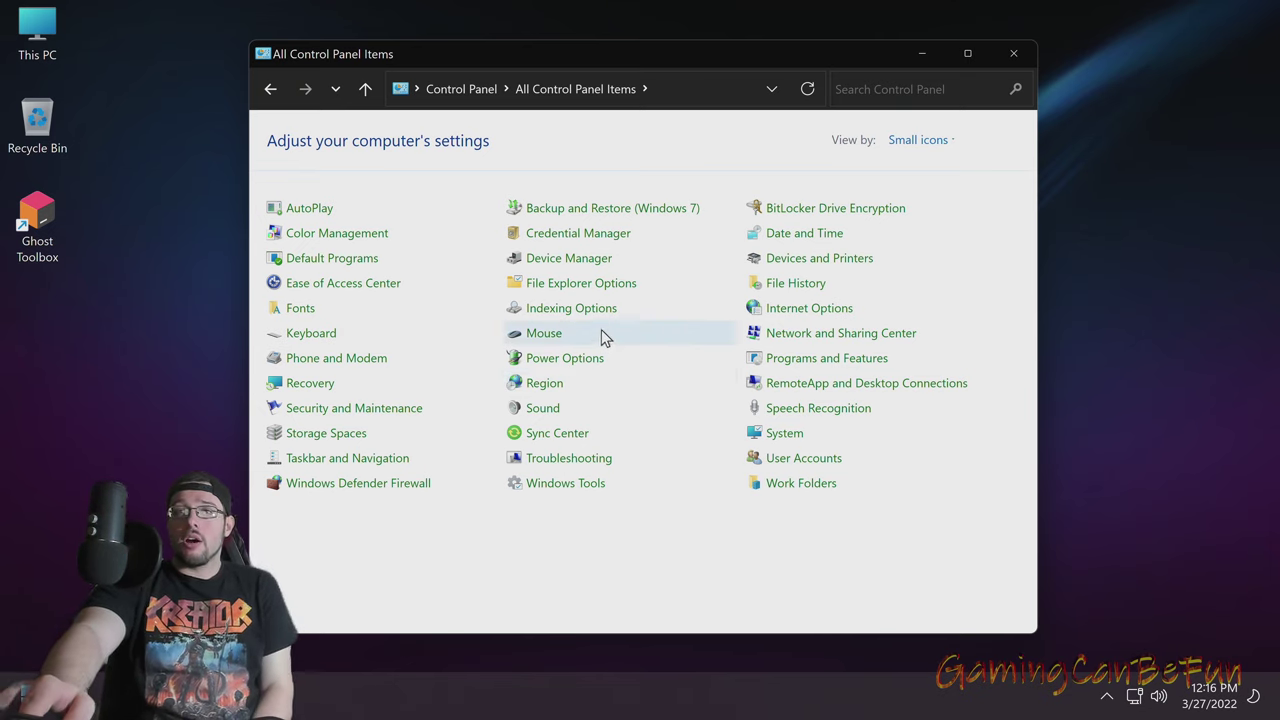
# In File Explorer Options, show hidden files, folders, and drives, keep hiding of known file extensions unchecked, and apply the settings
pyautogui.click(610, 289)
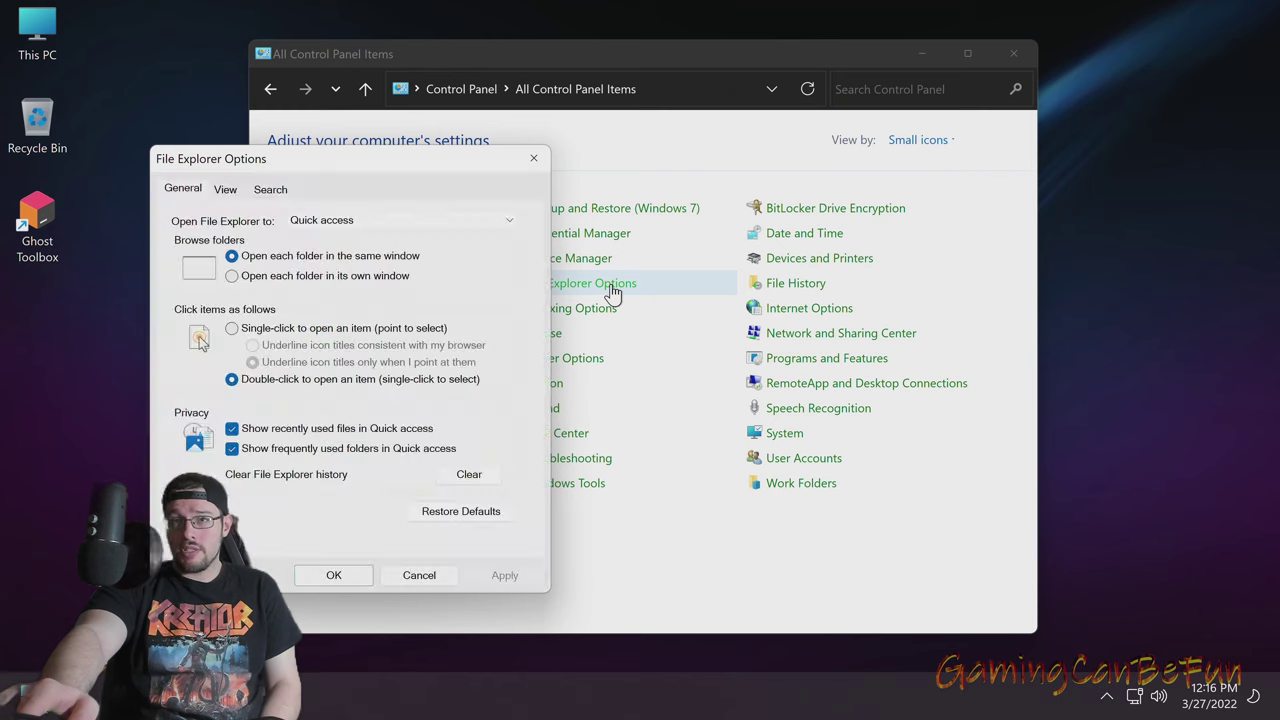
pyautogui.moveTo(423, 168); pyautogui.dragTo(663, 147)
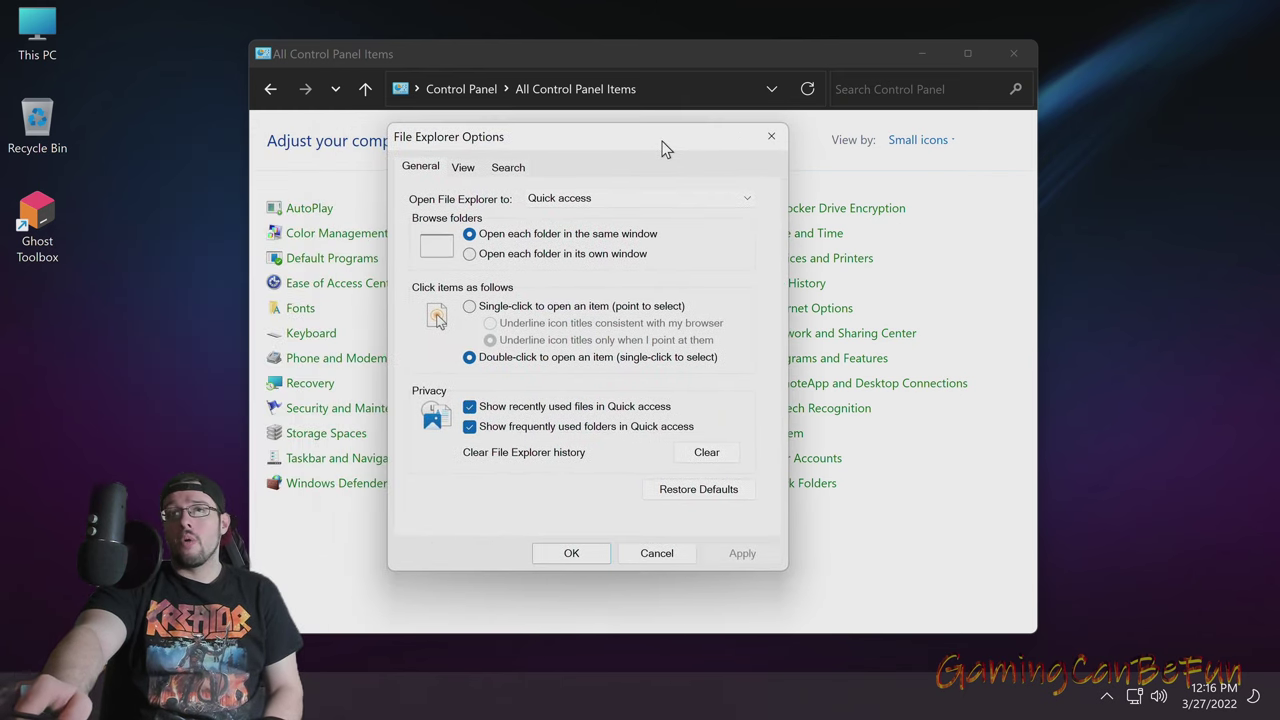
pyautogui.click(462, 169)
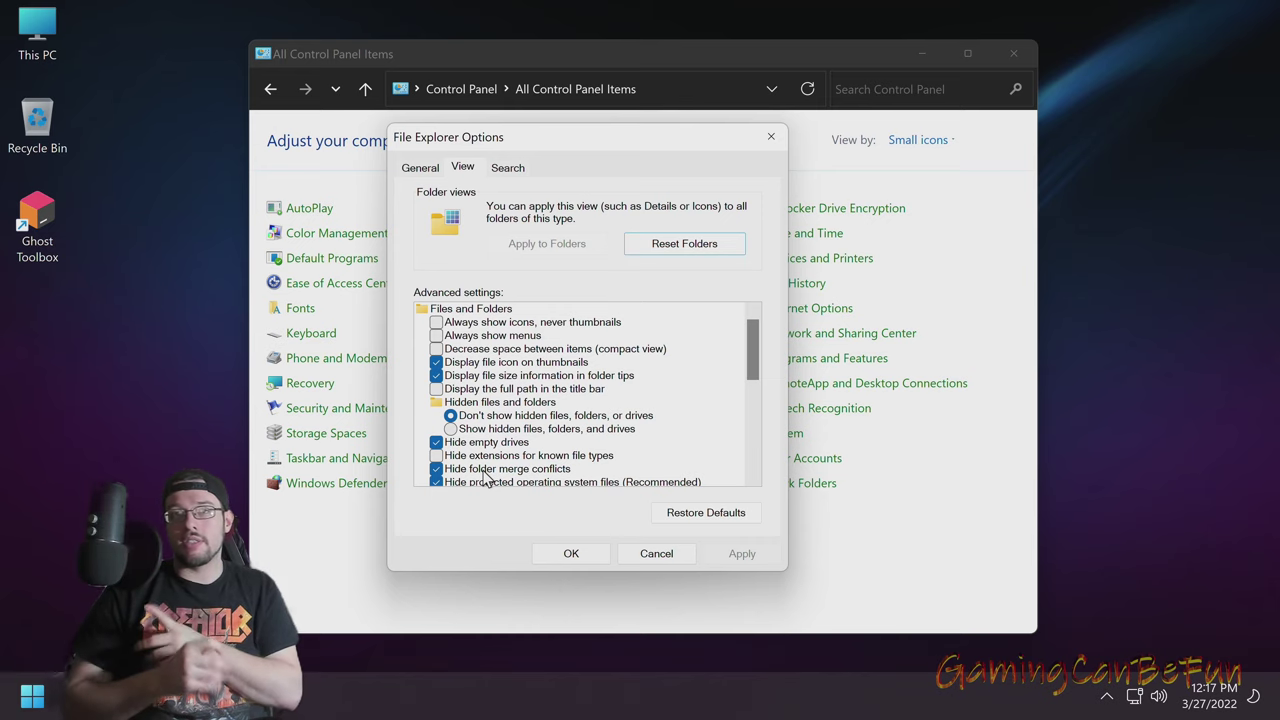
pyautogui.click(453, 431)
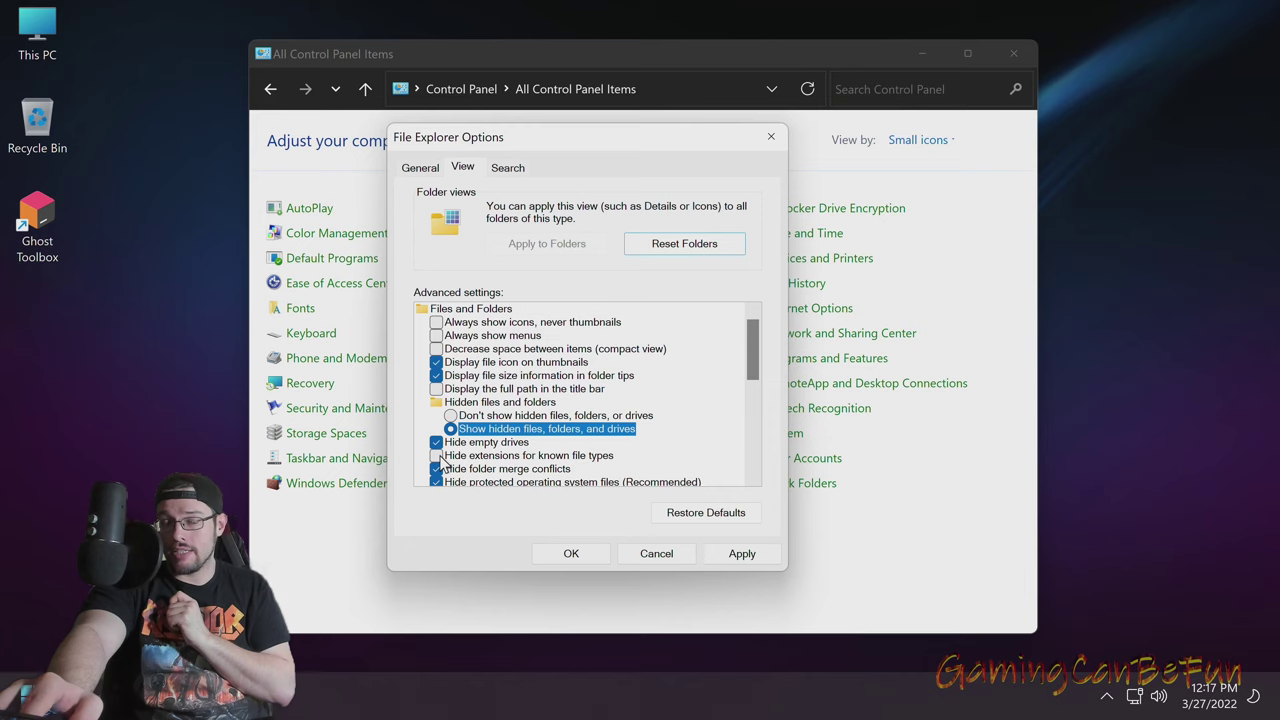
pyautogui.click(441, 457)
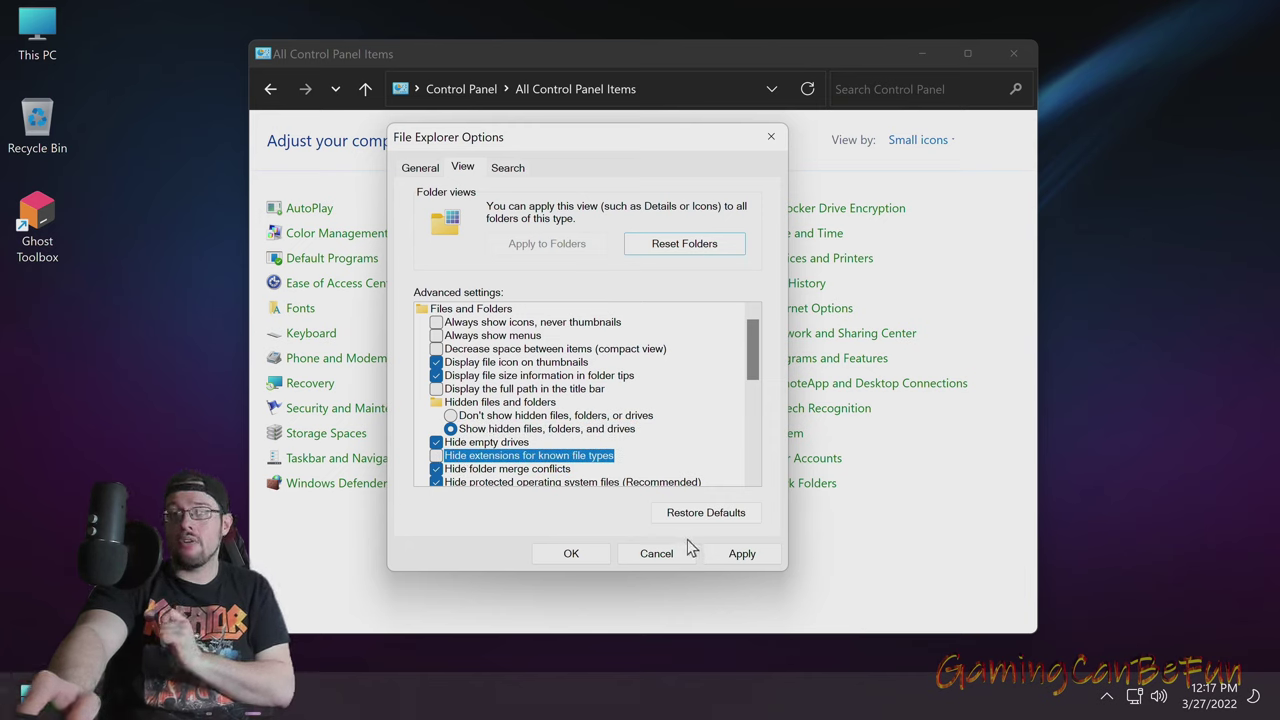
pyautogui.click(733, 558)
pyautogui.click(574, 556)
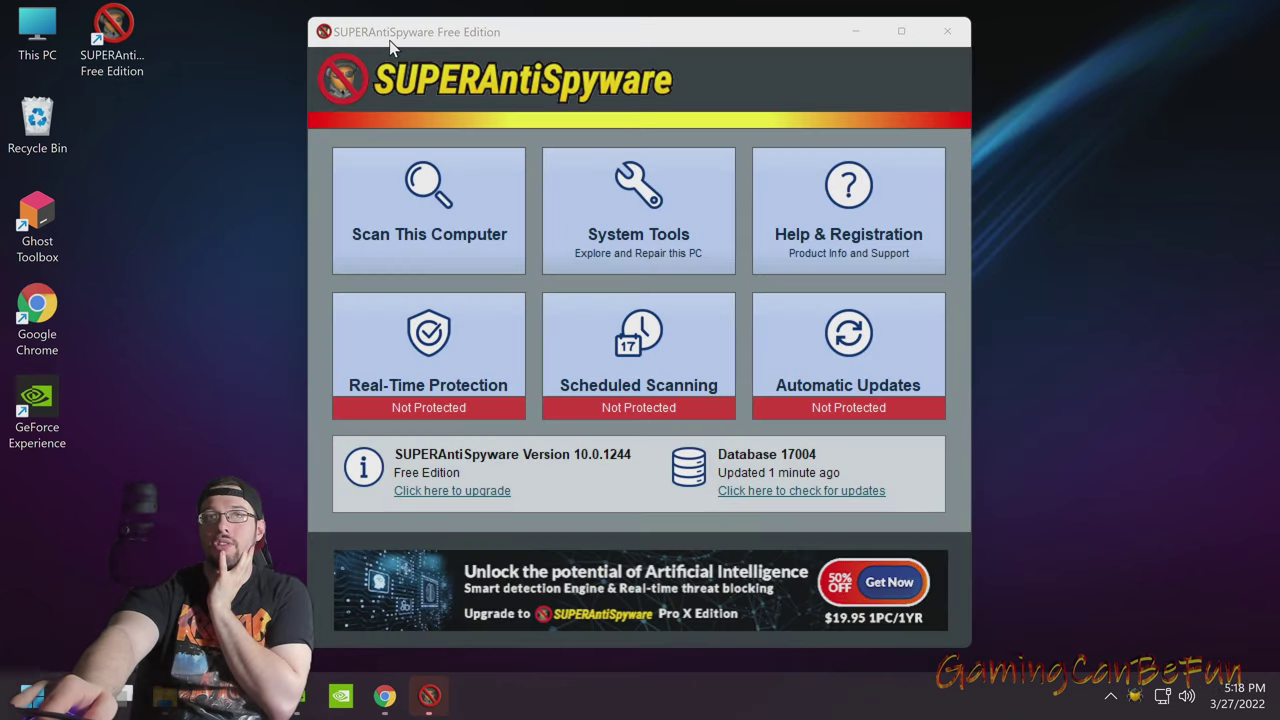
# Move the SUPERAntiSpyware window away from the desktop icons and place its shortcut below GeForce Experience
pyautogui.moveTo(389, 40); pyautogui.dragTo(522, 54)
pyautogui.moveTo(125, 50); pyautogui.dragTo(45, 515)
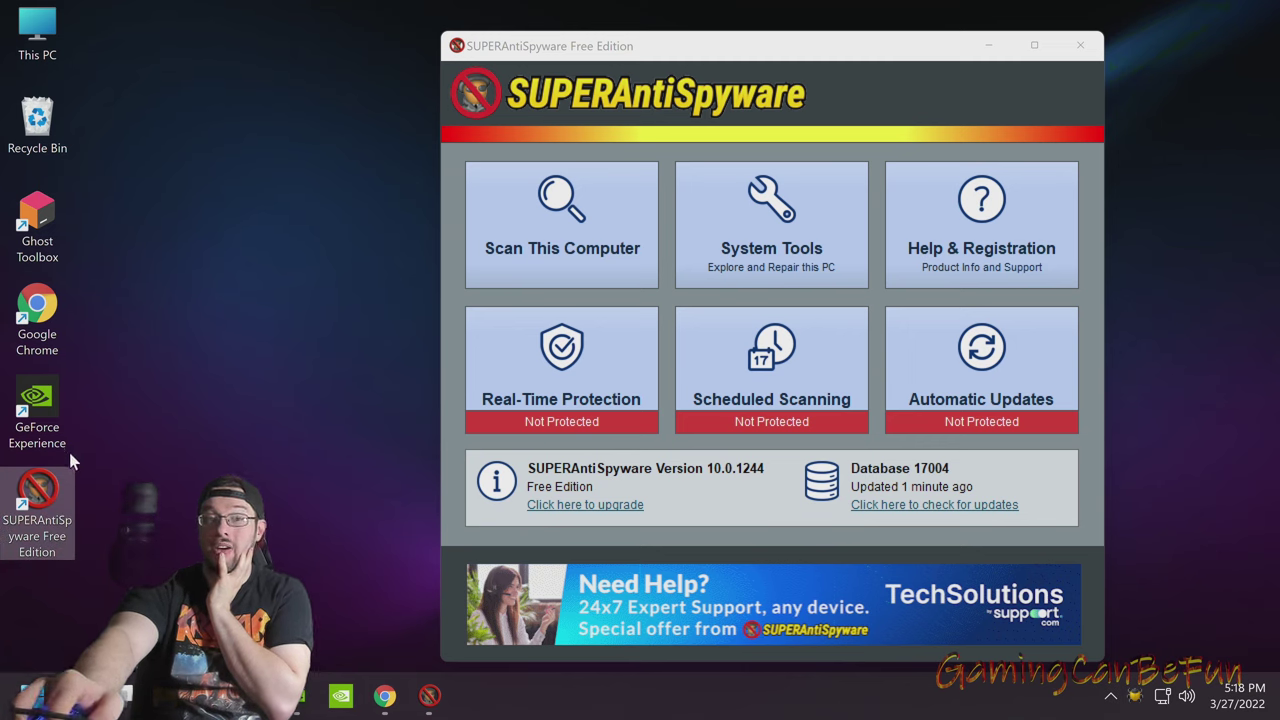
pyautogui.click(140, 362)
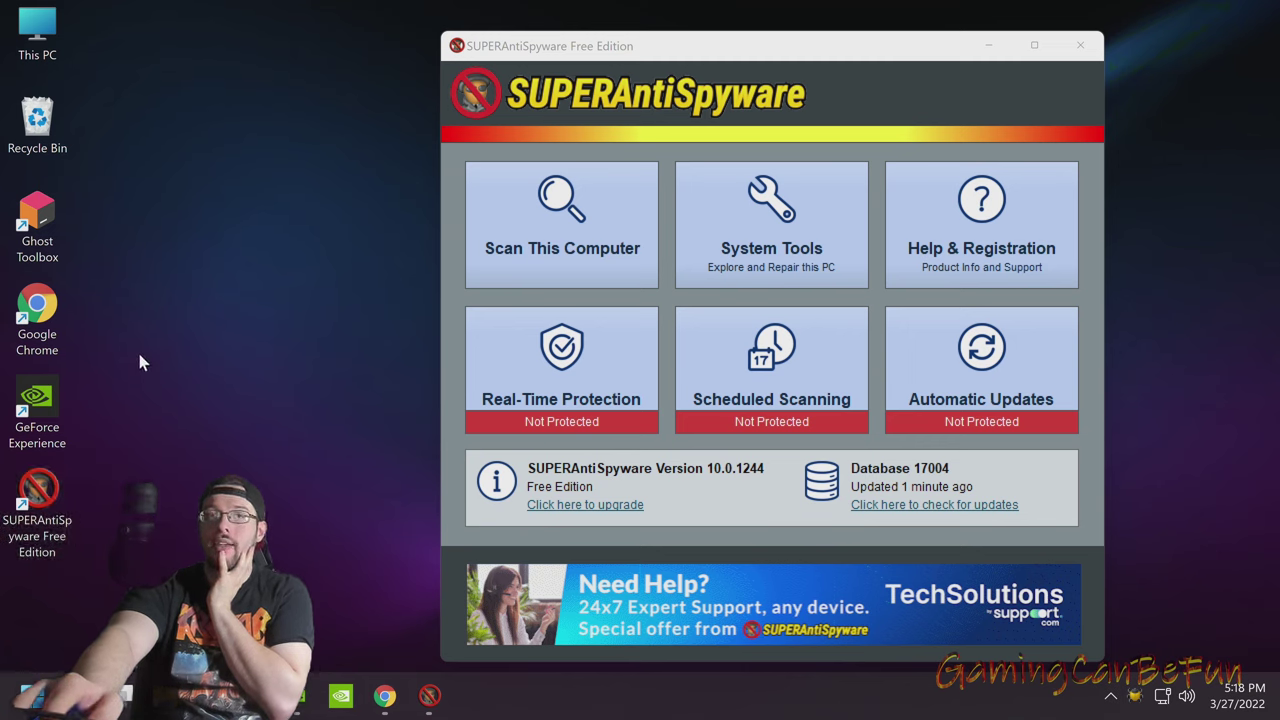
# Enable auto arrange for the desktop icons, move the SUPERAntiSpyware shortcut above GeForce Experience, and reopen the desktop's icon view options
pyautogui.rightClick(108, 38)
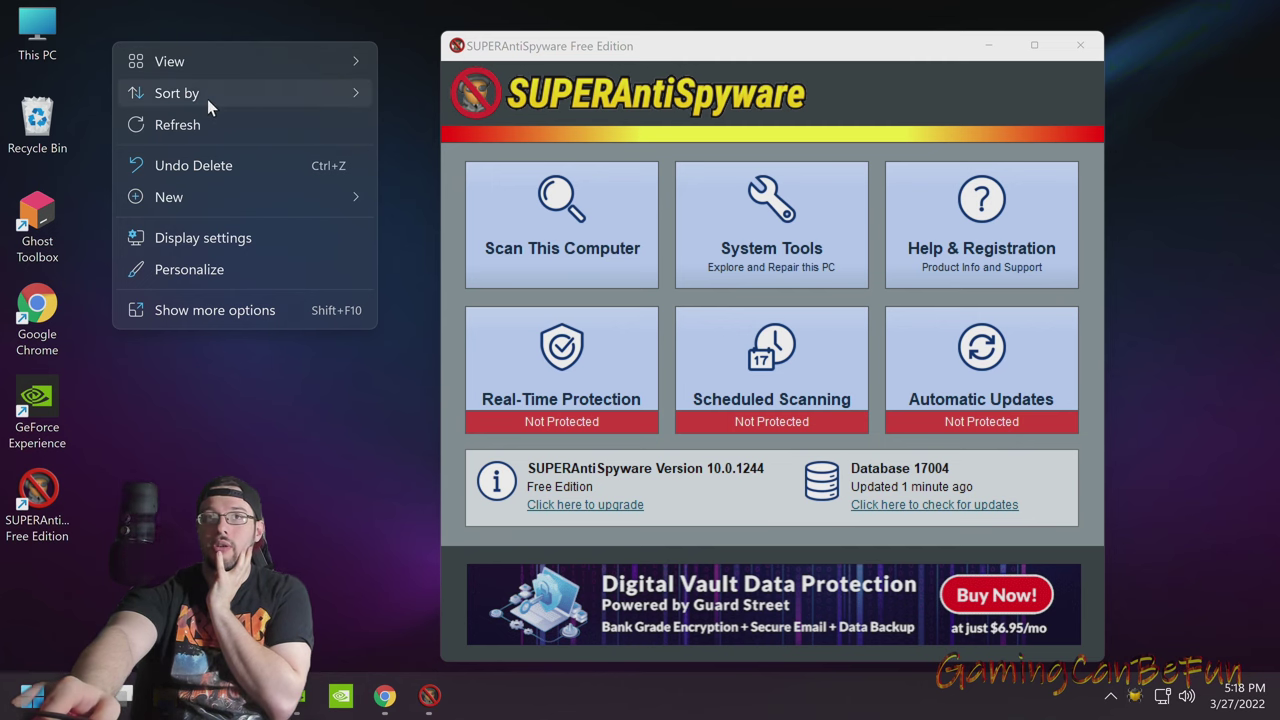
pyautogui.moveTo(205, 100)
pyautogui.moveTo(247, 66)
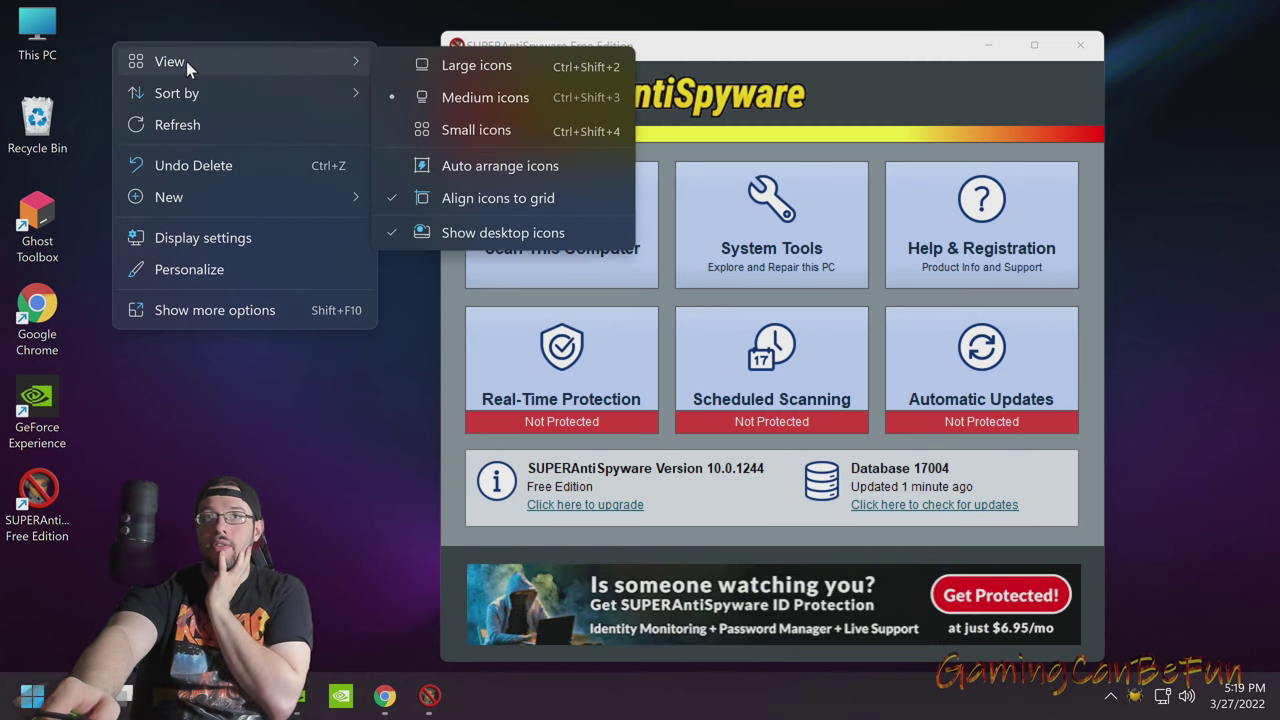
pyautogui.click(454, 167)
pyautogui.moveTo(38, 495); pyautogui.dragTo(192, 393)
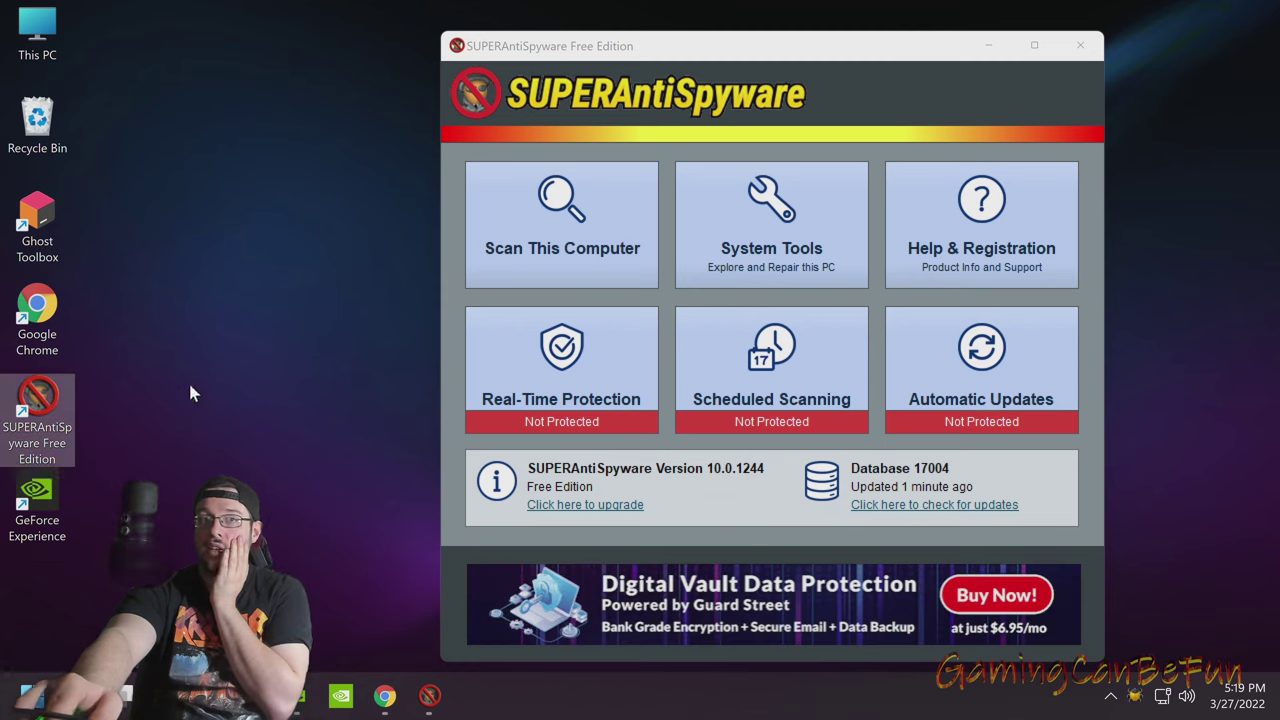
pyautogui.rightClick(118, 42)
pyautogui.moveTo(185, 62)
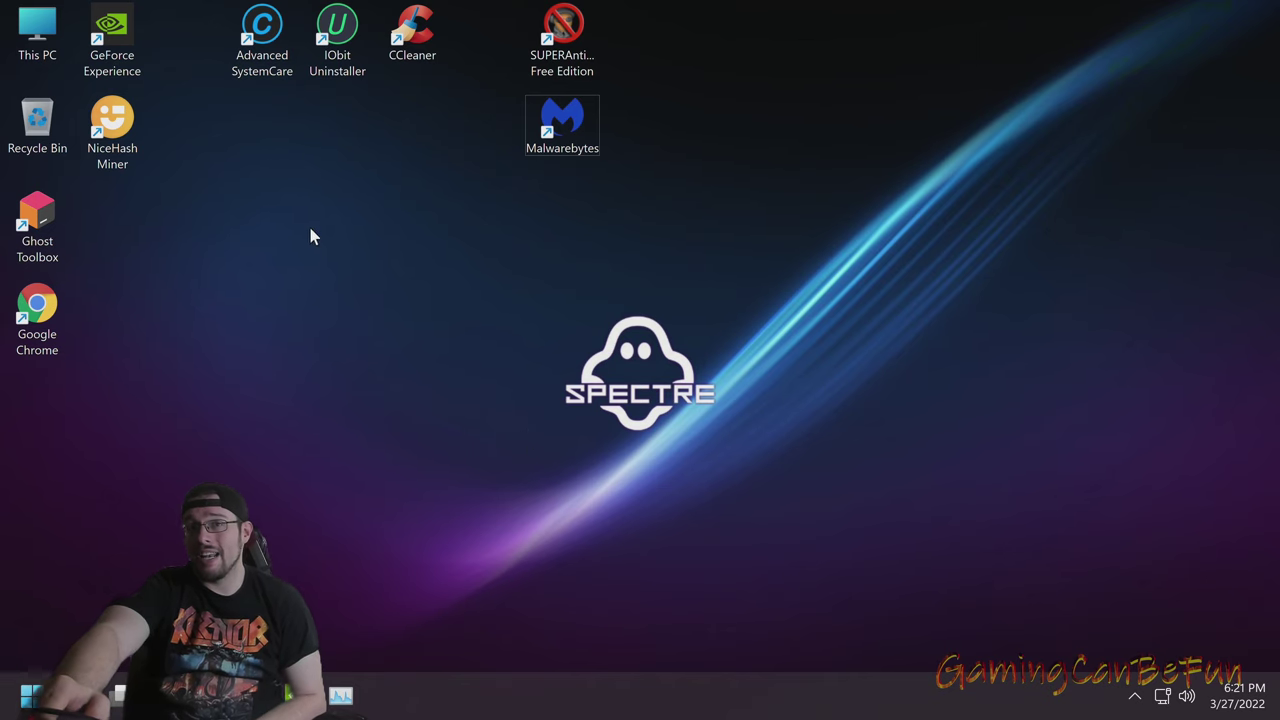
# Inspect the Windows 11 desktop context menu, including its New options and the expanded classic version, and close it
pyautogui.rightClick(340, 226)
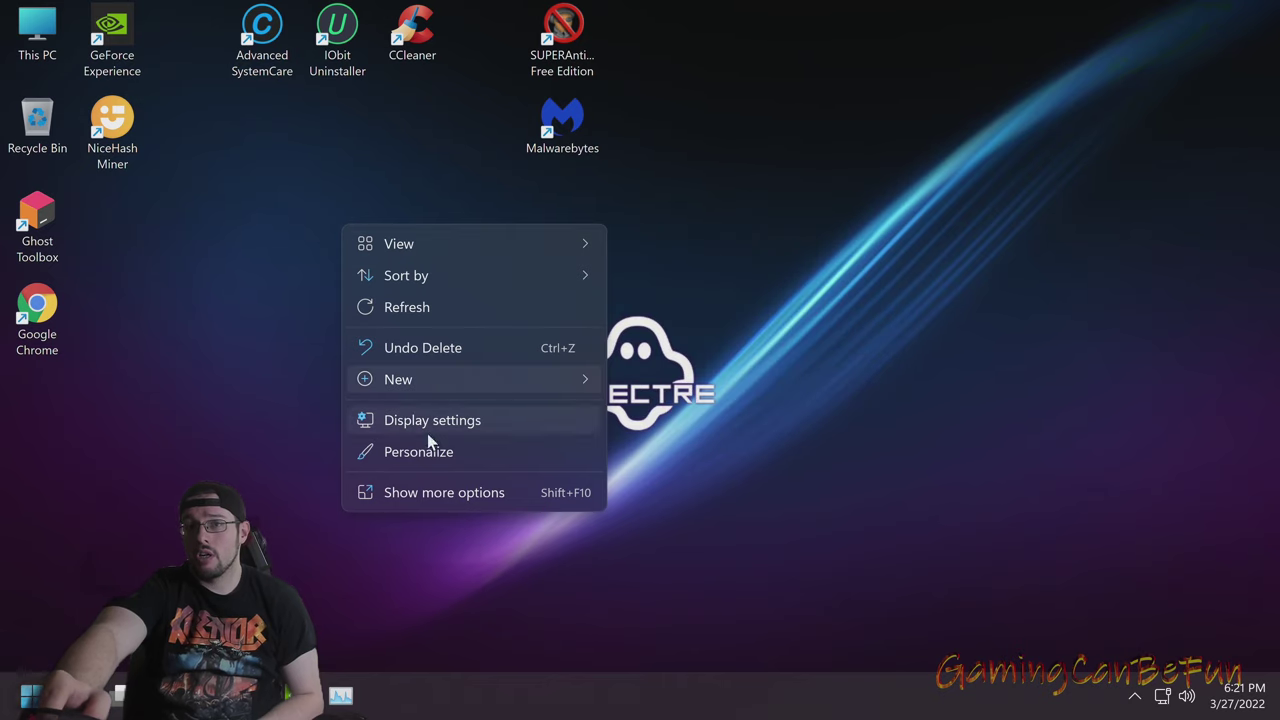
pyautogui.moveTo(489, 384)
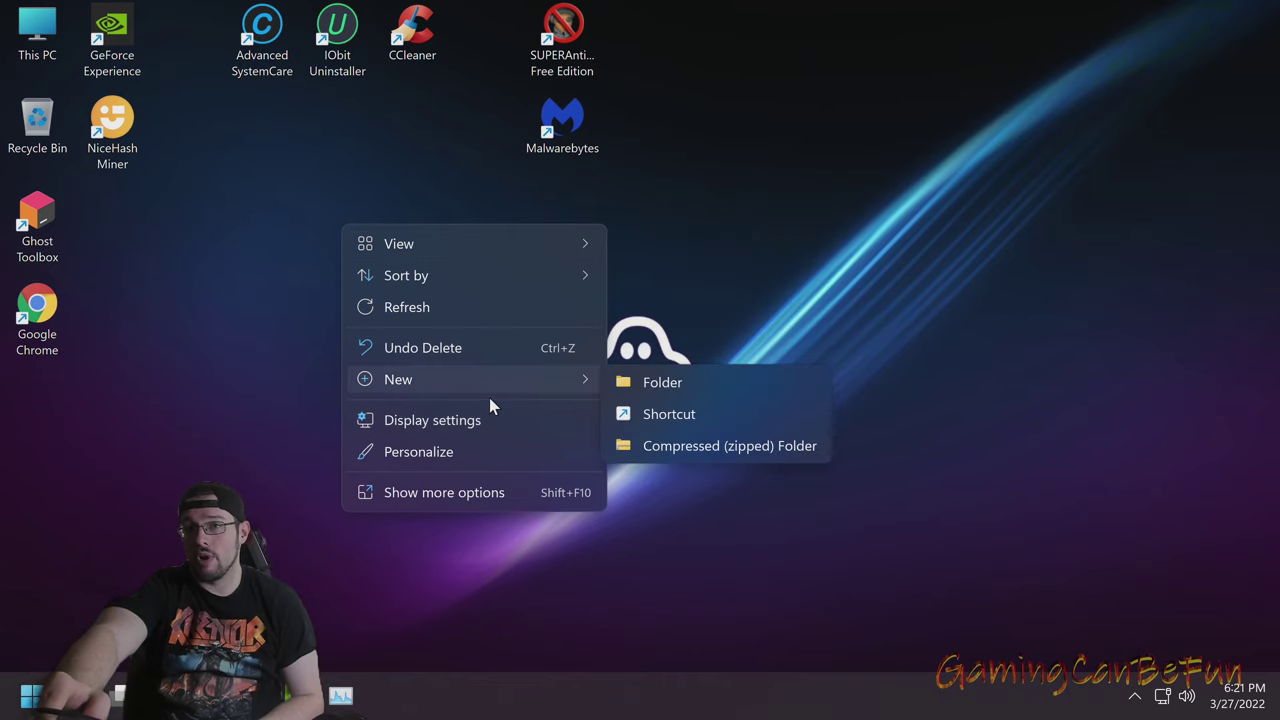
pyautogui.click(432, 496)
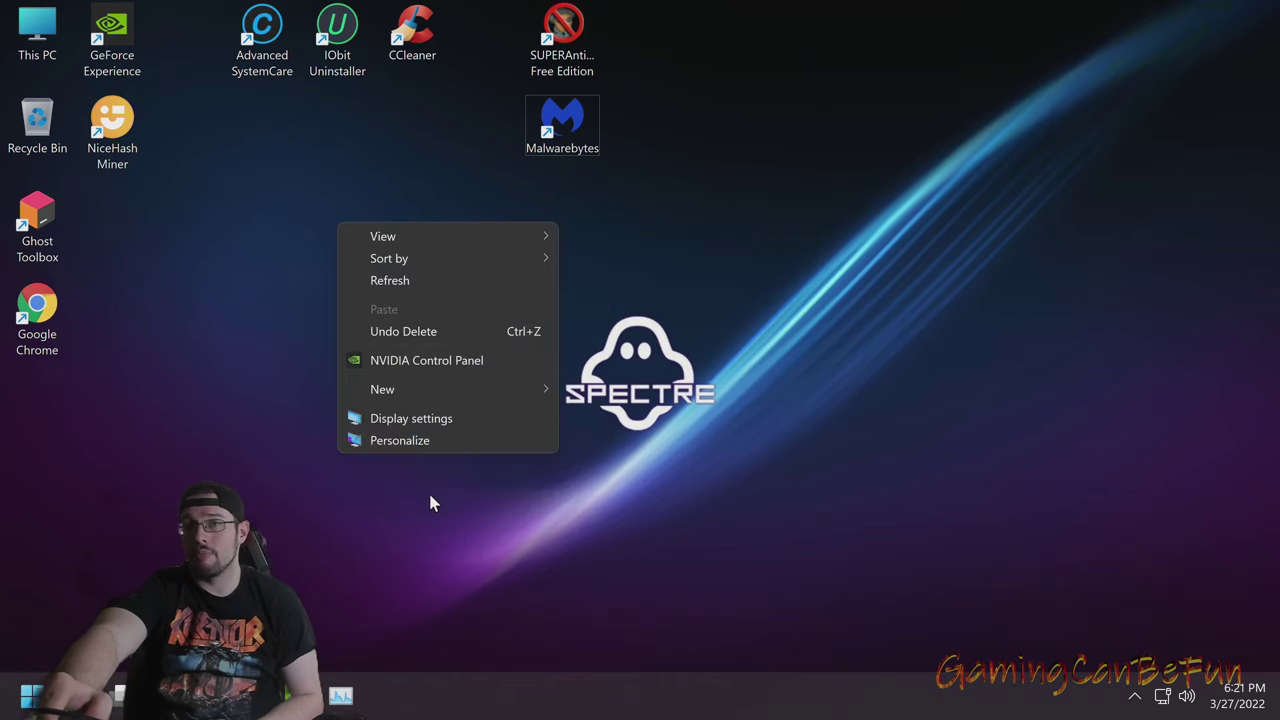
pyautogui.click(720, 410)
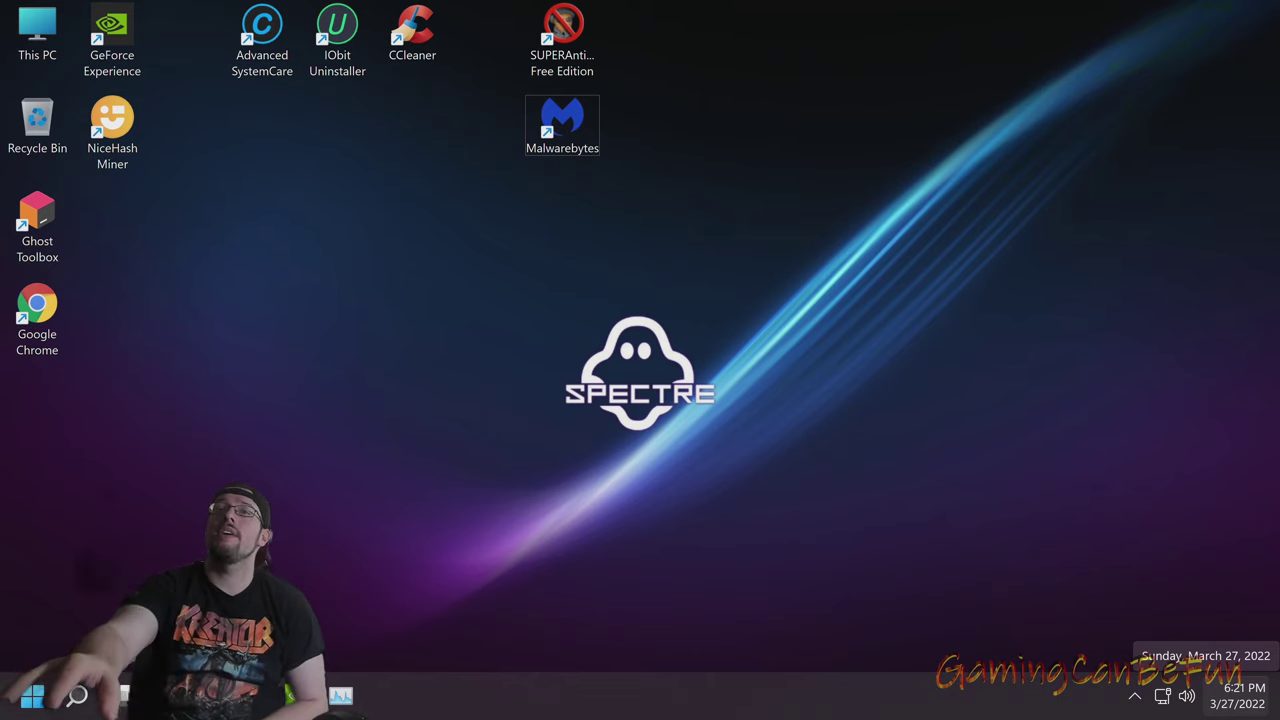
# Launch Ghost Toolbox, move its window clear of the desktop icons, and open option 42, Options For Windows 11
pyautogui.doubleClick(40, 220)
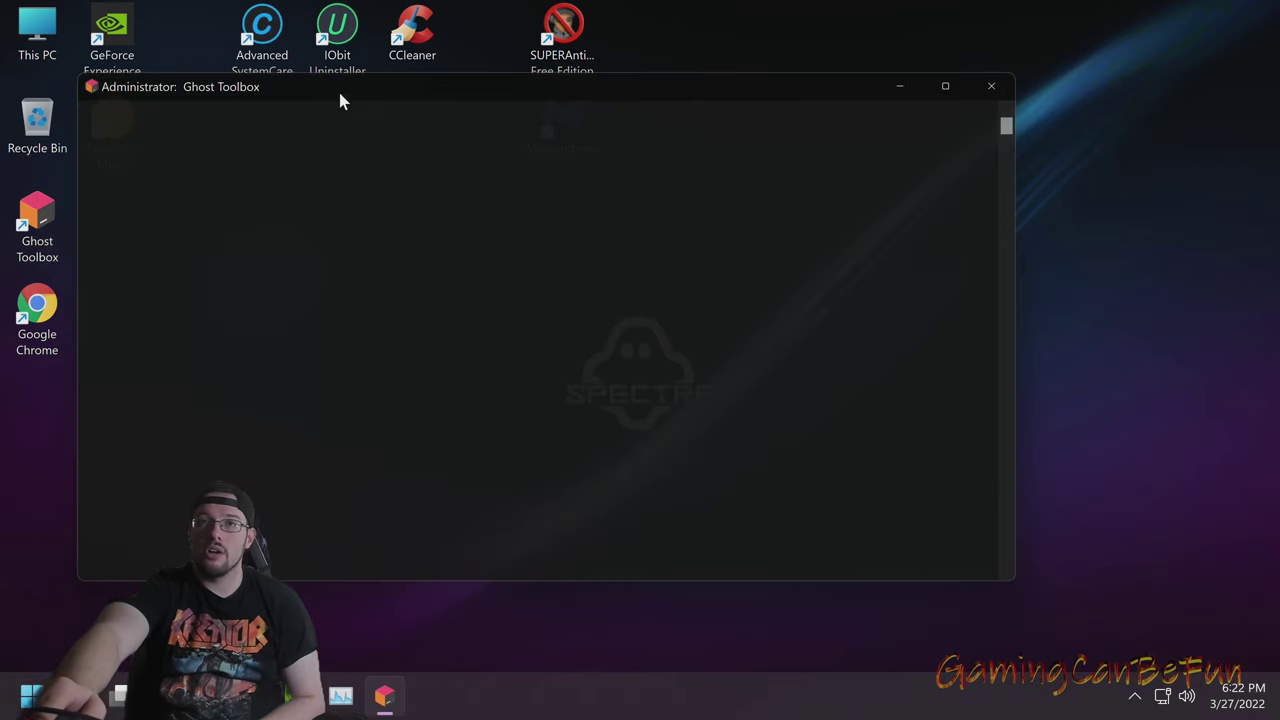
pyautogui.moveTo(327, 90); pyautogui.dragTo(515, 34)
pyautogui.moveTo(362, 117); pyautogui.dragTo(518, 38)
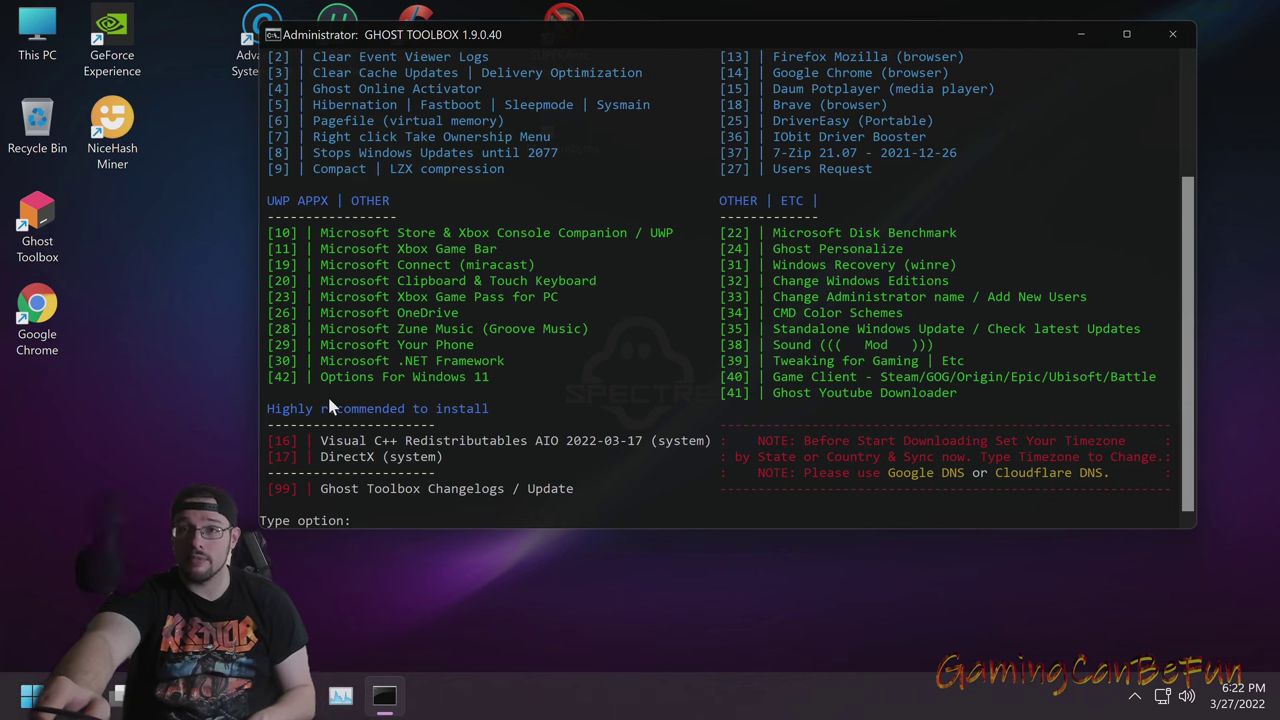
pyautogui.write('42')
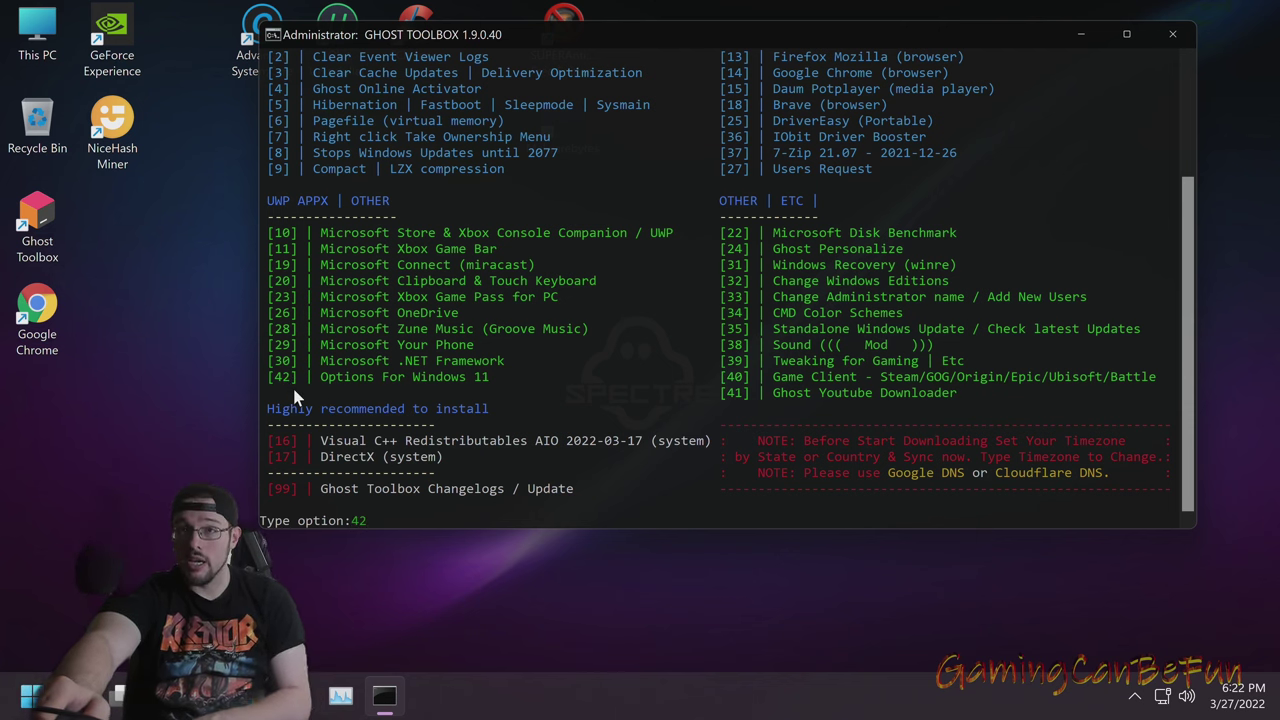
pyautogui.press('Return')
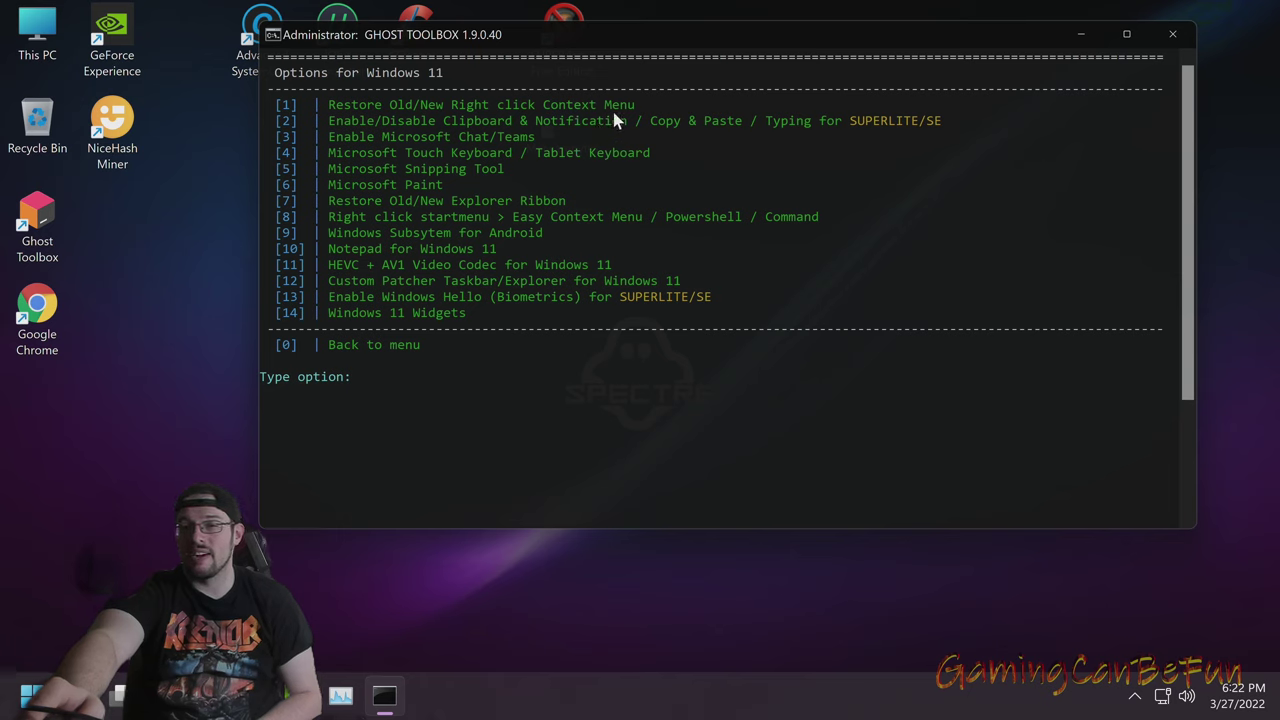
# Examine the desktop context menu's View options and its expanded version beside the Ghost Toolbox window, and return to the toolbox
pyautogui.rightClick(172, 270)
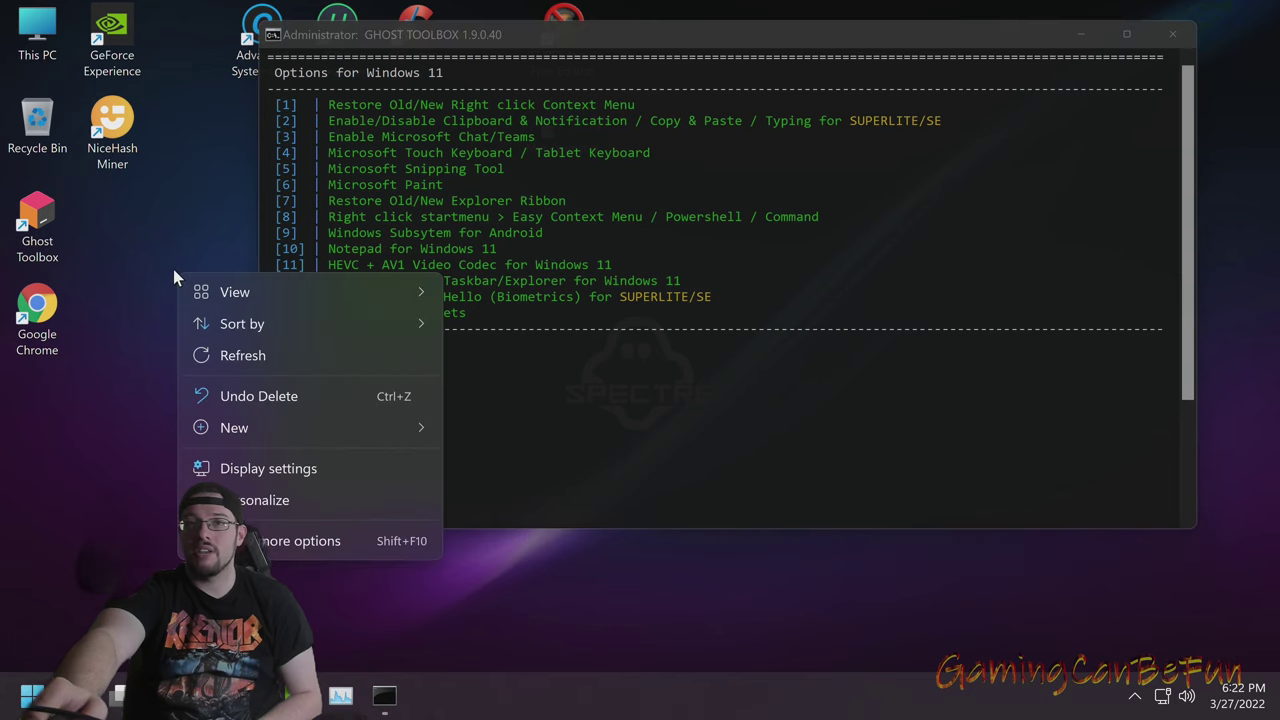
pyautogui.moveTo(226, 295)
pyautogui.rightClick(180, 130)
pyautogui.moveTo(224, 148)
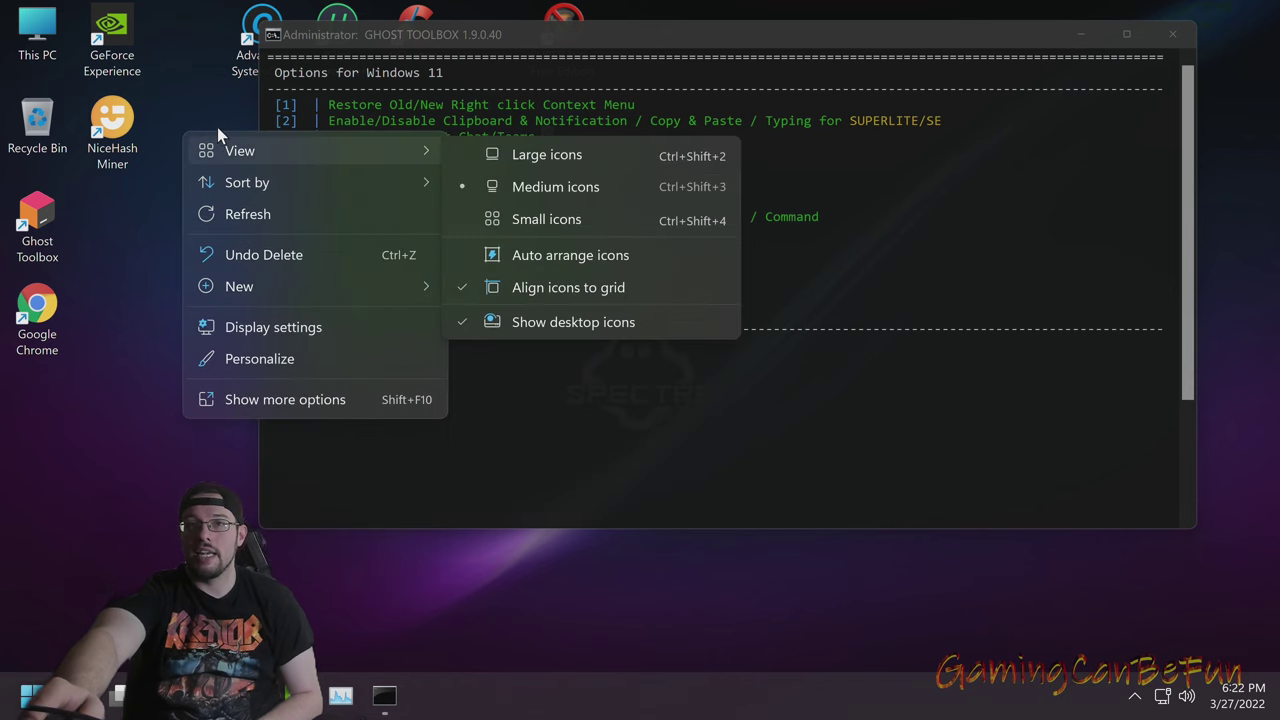
pyautogui.click(260, 401)
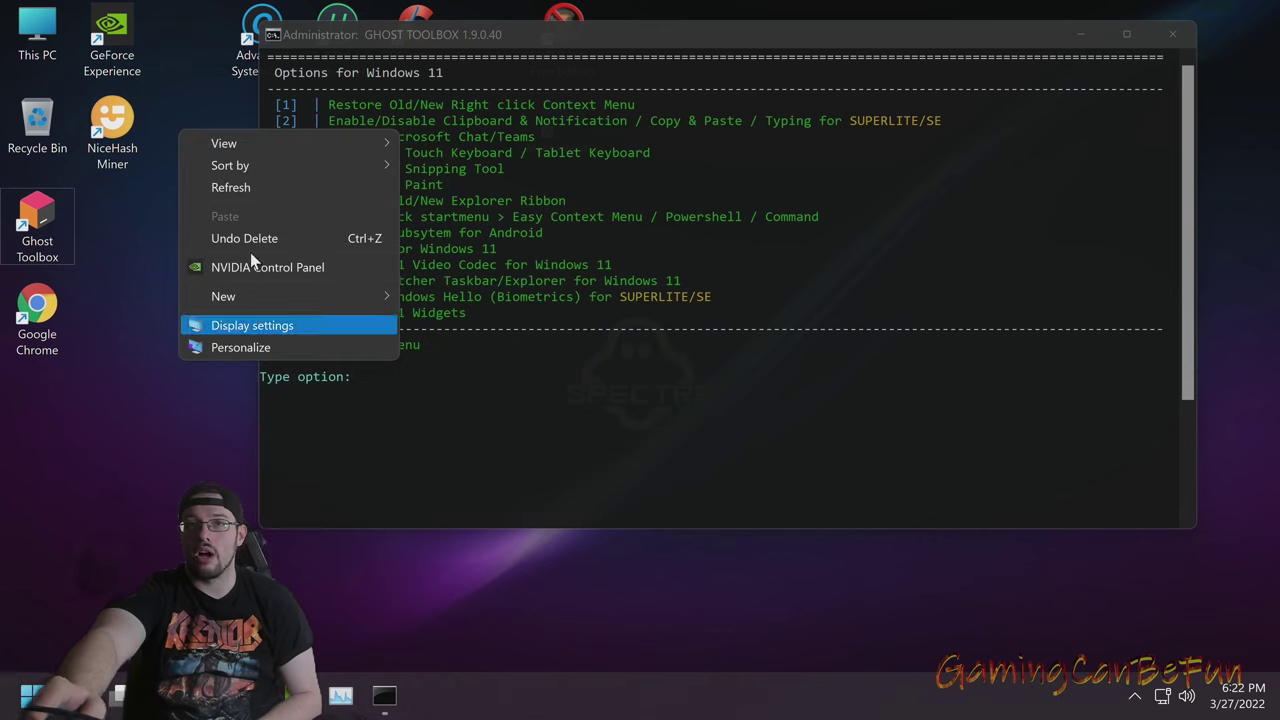
pyautogui.click(611, 37)
# In Ghost Toolbox, choose option 1 for the context menu settings and option 1 to restore the old right-click context menu
pyautogui.moveTo(600, 46); pyautogui.dragTo(676, 63)
pyautogui.write('1')
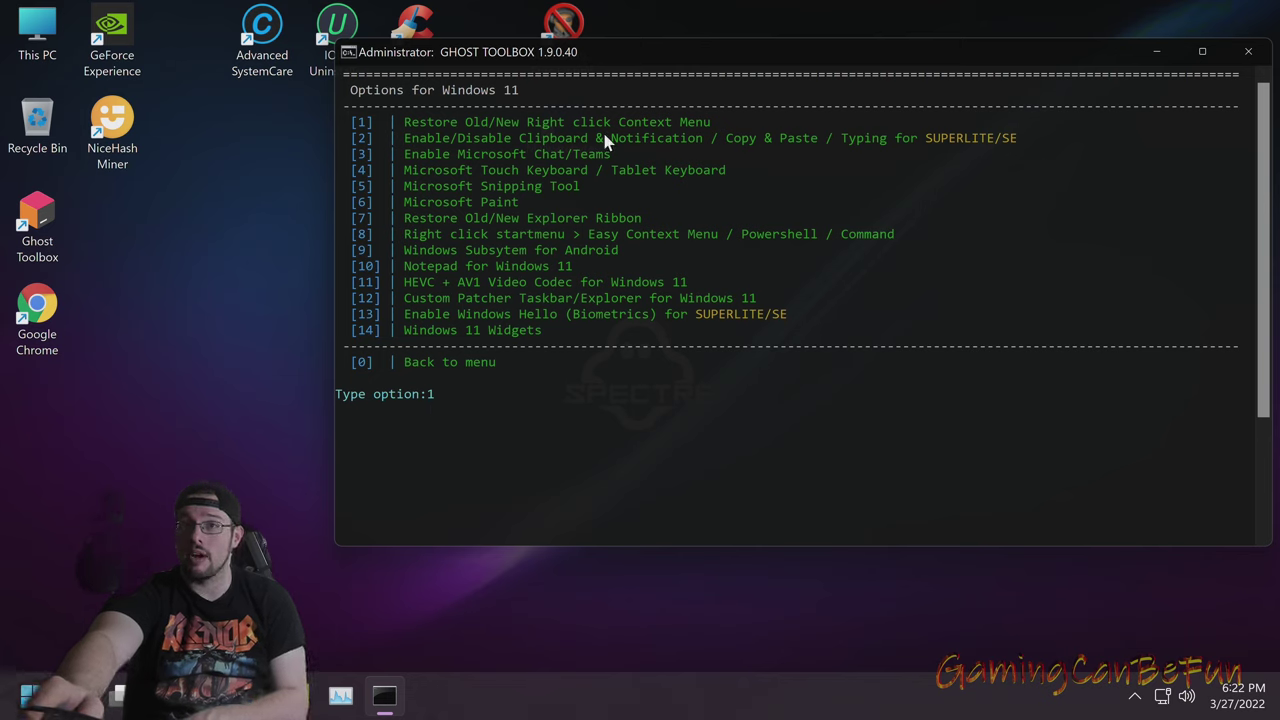
pyautogui.press('Return')
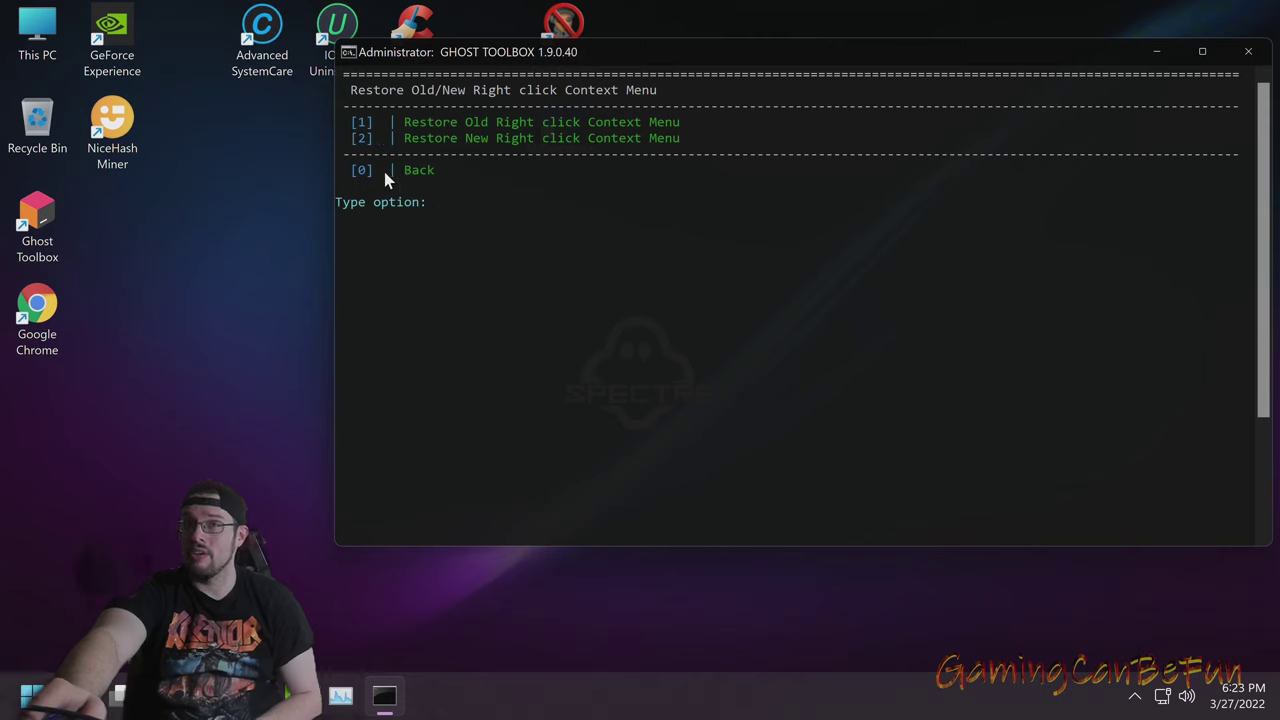
pyautogui.write('1')
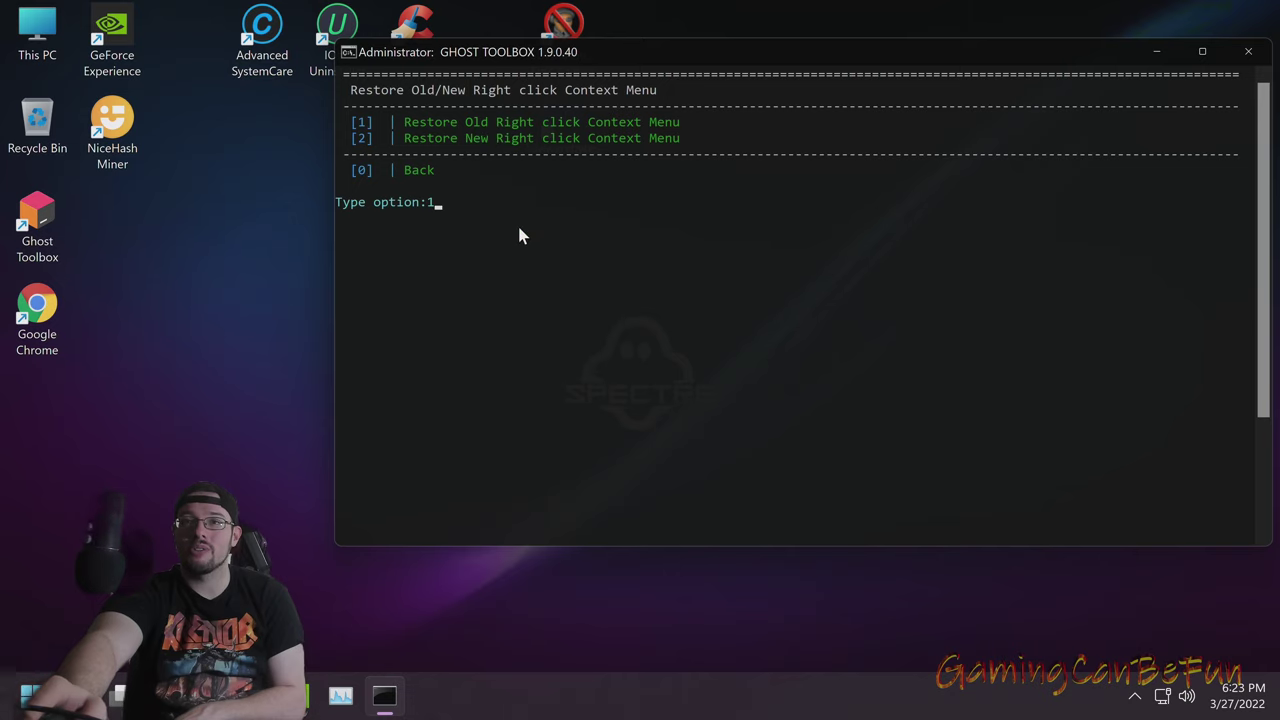
pyautogui.press('Return')
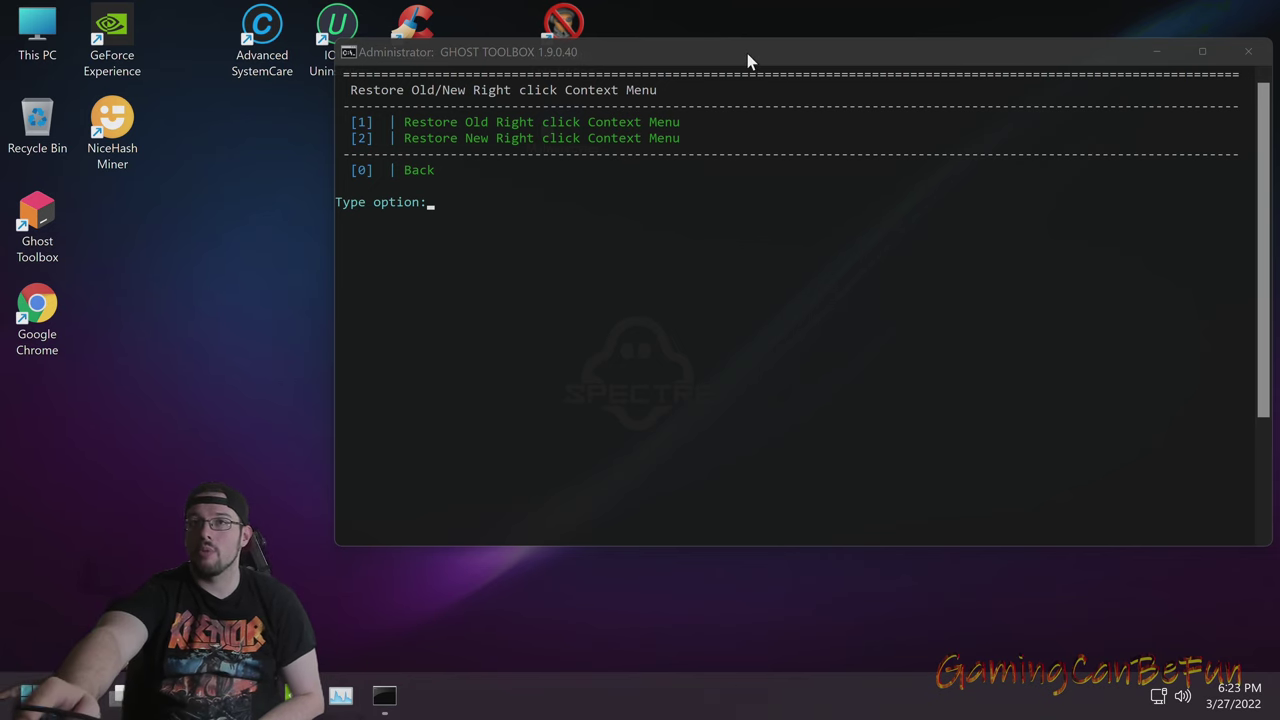
# Move the Ghost Toolbox window down slightly and check the restored classic context menu on the desktop several times
pyautogui.moveTo(747, 53); pyautogui.dragTo(720, 91)
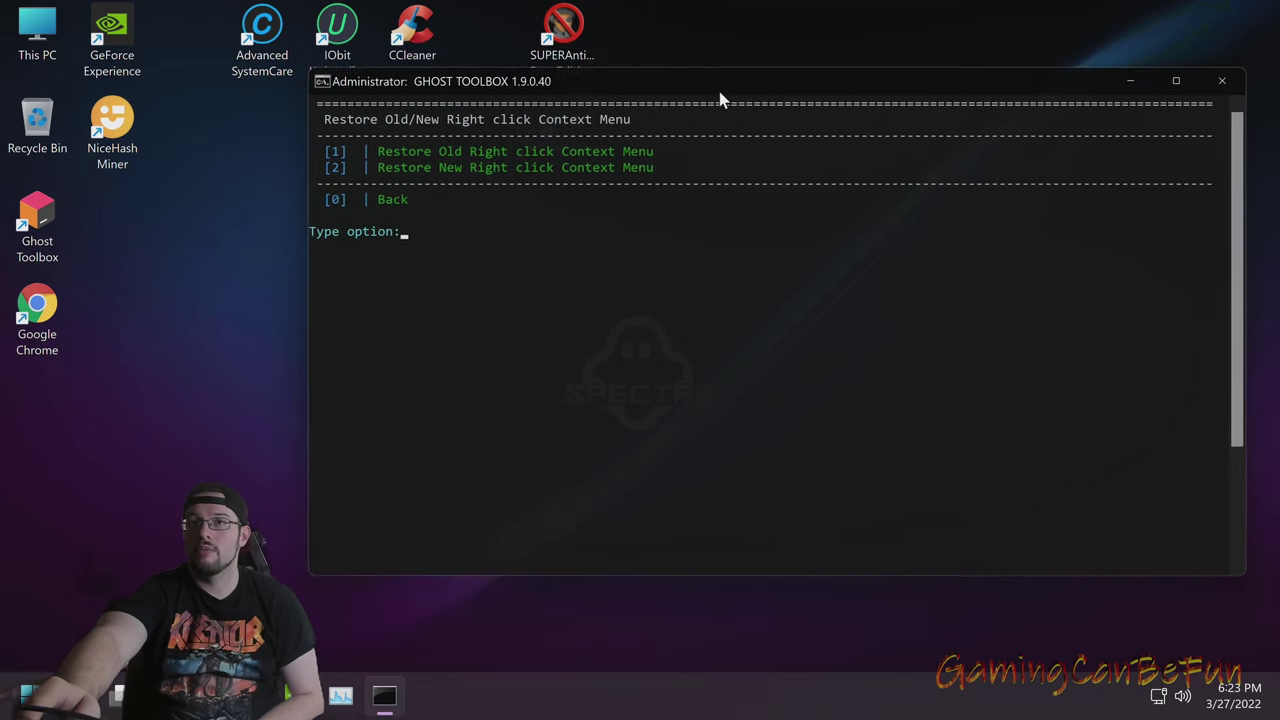
pyautogui.rightClick(217, 124)
pyautogui.rightClick(192, 114)
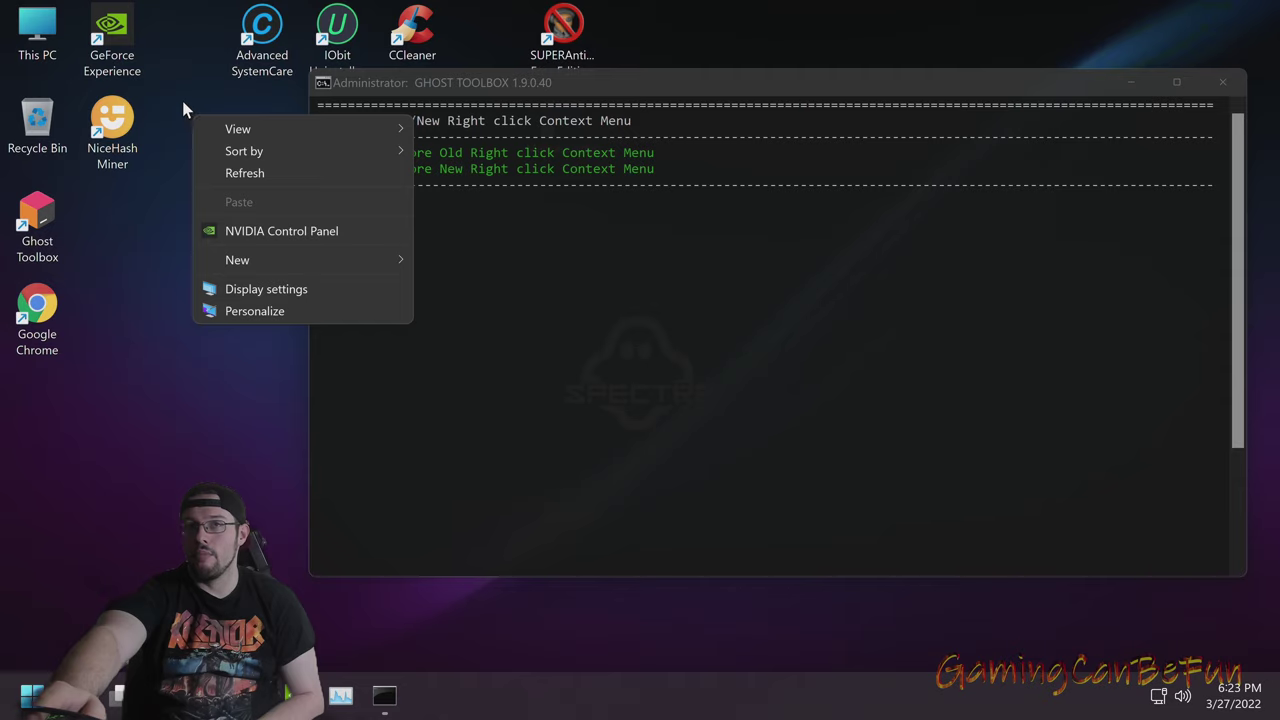
pyautogui.click(182, 100)
pyautogui.rightClick(185, 121)
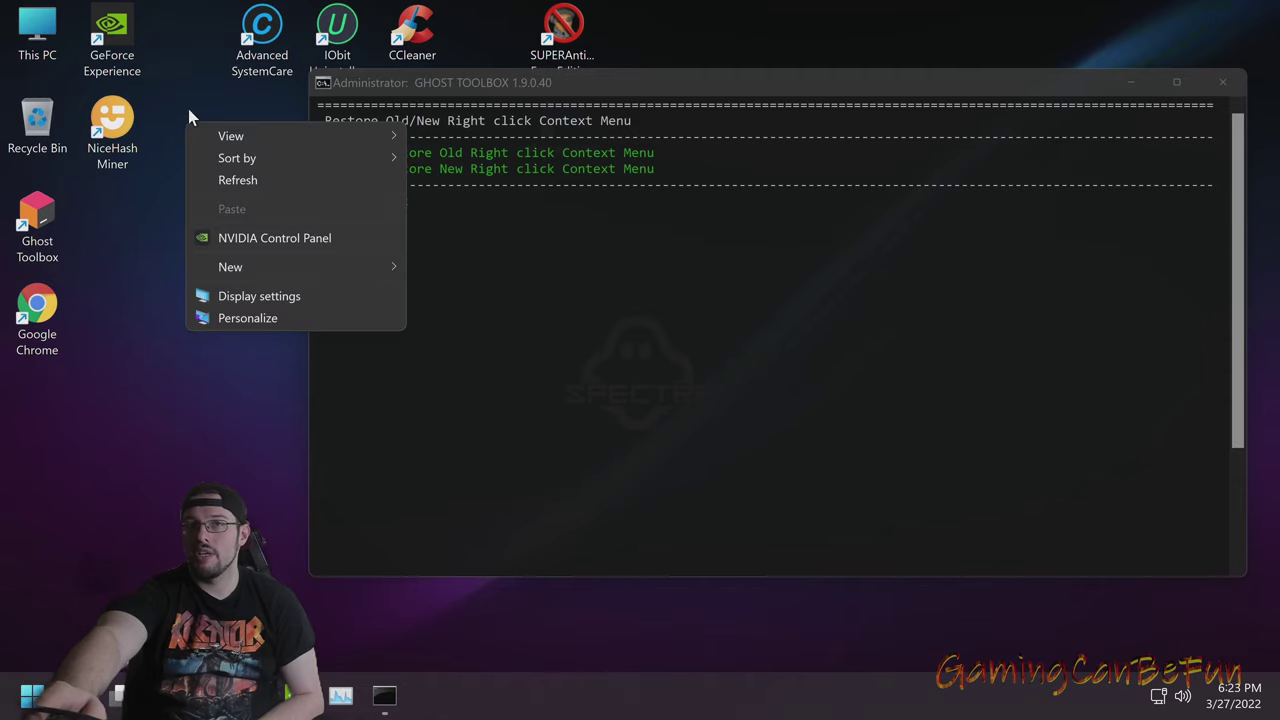
pyautogui.click(188, 108)
pyautogui.rightClick(188, 103)
pyautogui.rightClick(178, 136)
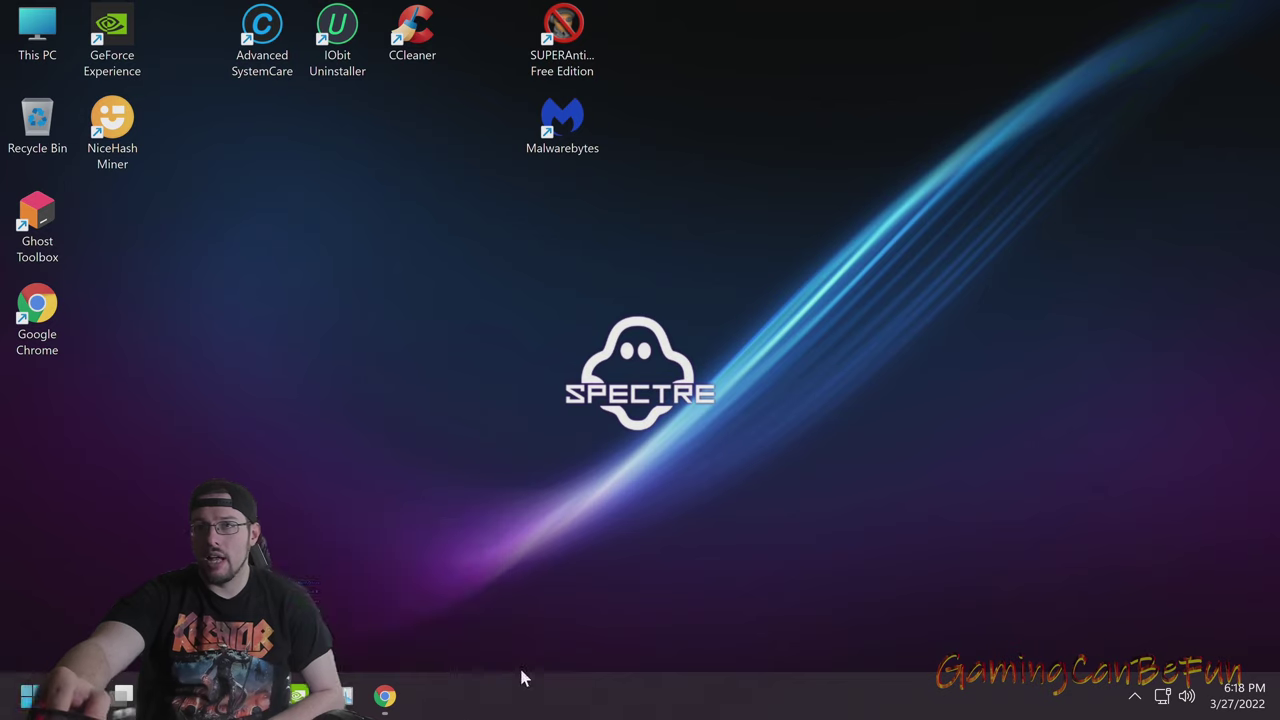
# Try to move the Malwarebytes desktop shortcut onto the taskbar, checking the open Chrome window's preview in between
pyautogui.moveTo(562, 128)
pyautogui.mouseDown()
pyautogui.moveTo(569, 163)
pyautogui.moveTo(457, 691)
pyautogui.moveTo(392, 703)
pyautogui.moveTo(548, 125)
pyautogui.mouseUp()
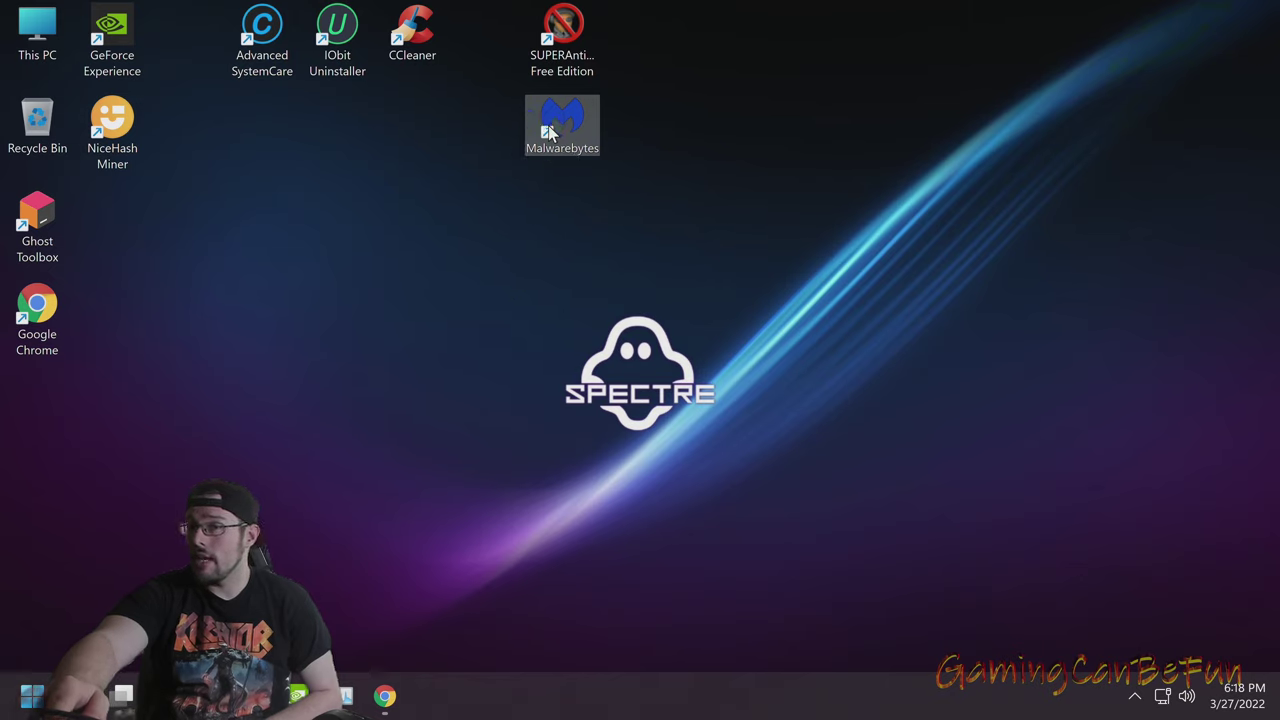
pyautogui.moveTo(395, 698)
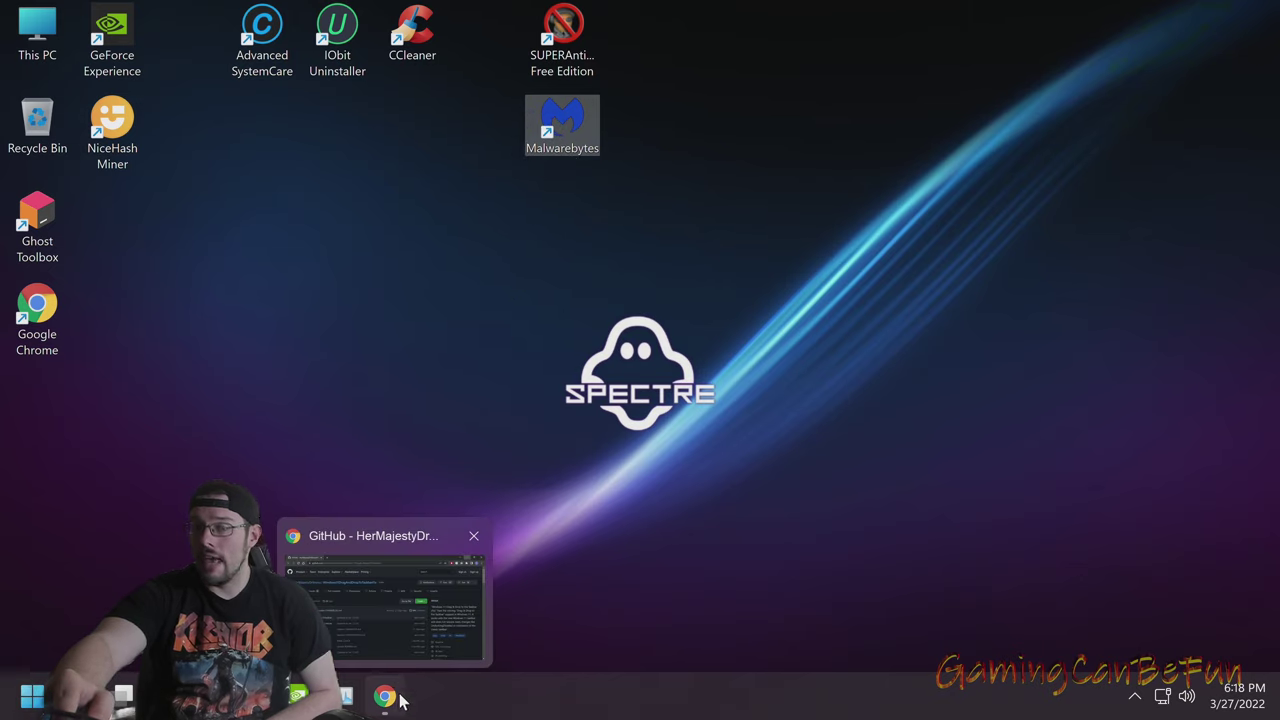
pyautogui.click(646, 534)
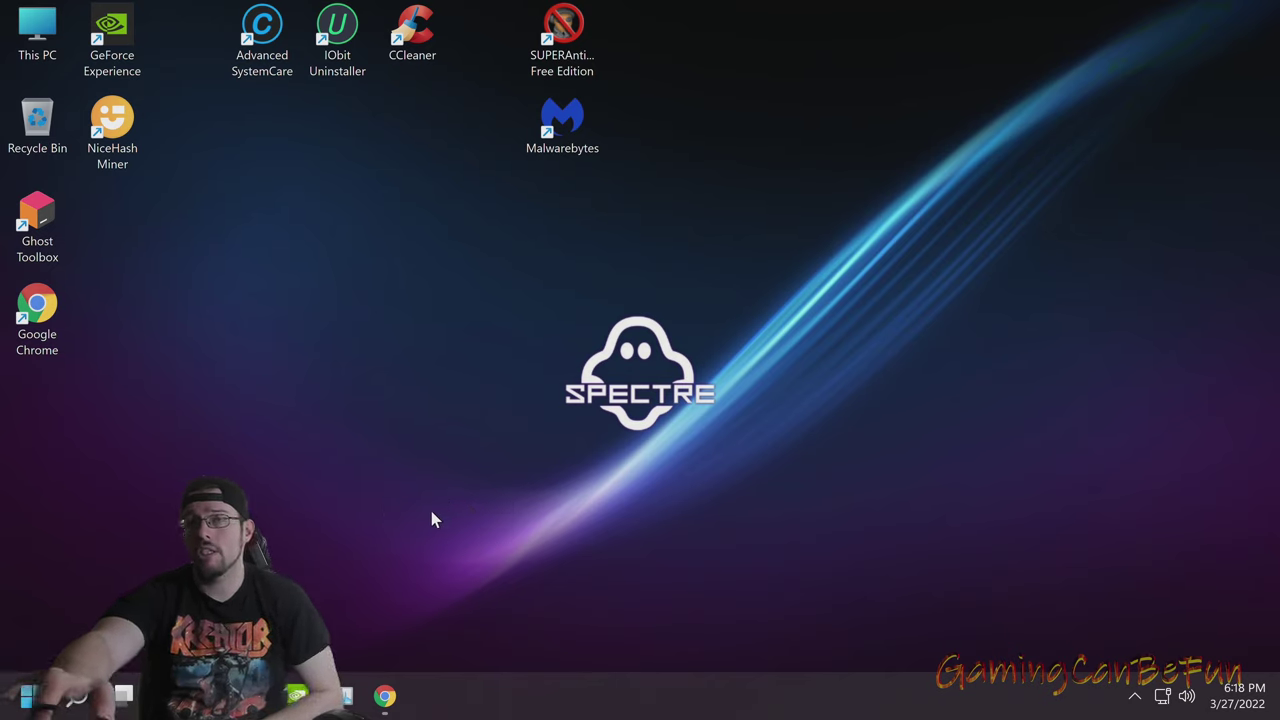
pyautogui.click(571, 129)
pyautogui.moveTo(571, 129)
pyautogui.mouseDown()
pyautogui.moveTo(509, 429)
pyautogui.moveTo(374, 688)
pyautogui.moveTo(547, 187)
pyautogui.moveTo(400, 595)
pyautogui.moveTo(380, 695)
pyautogui.moveTo(550, 140)
pyautogui.moveTo(430, 690)
pyautogui.moveTo(385, 710)
pyautogui.moveTo(371, 690)
pyautogui.moveTo(549, 57)
pyautogui.moveTo(557, 125)
pyautogui.mouseUp()
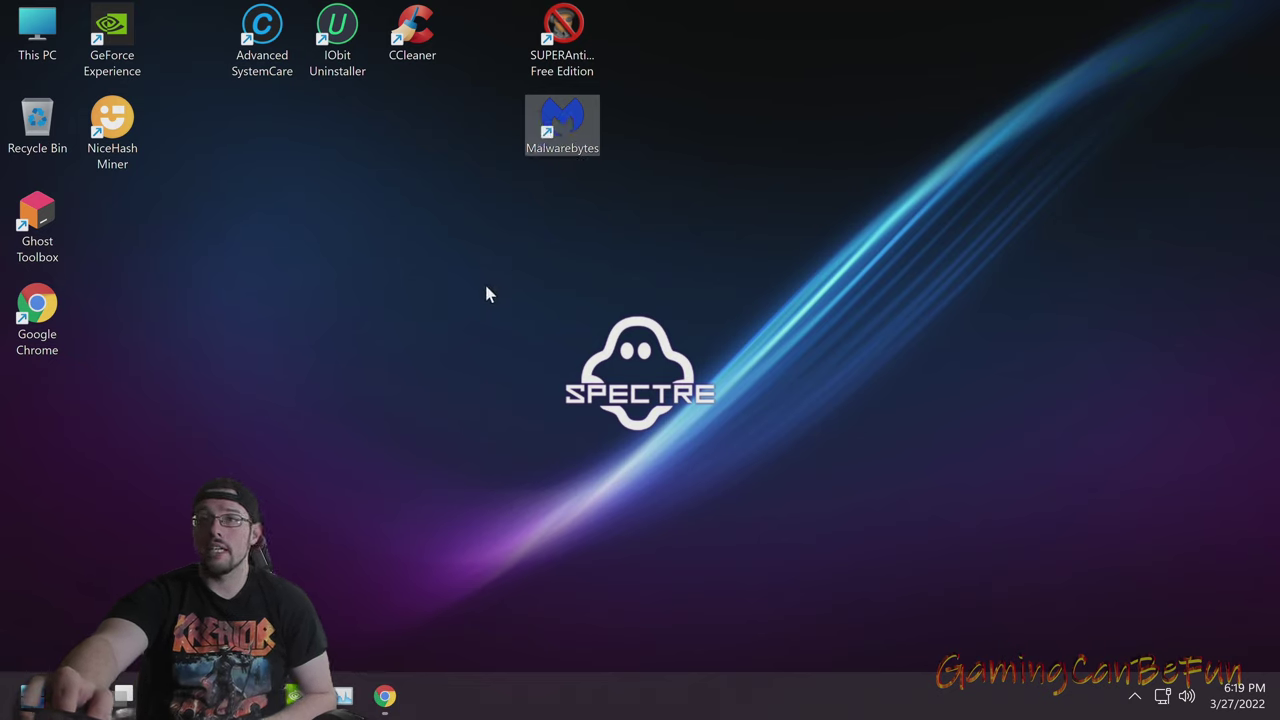
# Switch to Chrome and open the latest release of Windows11DragAndDropToTaskbarFix on GitHub, showing its downloadable assets
pyautogui.click(385, 696)
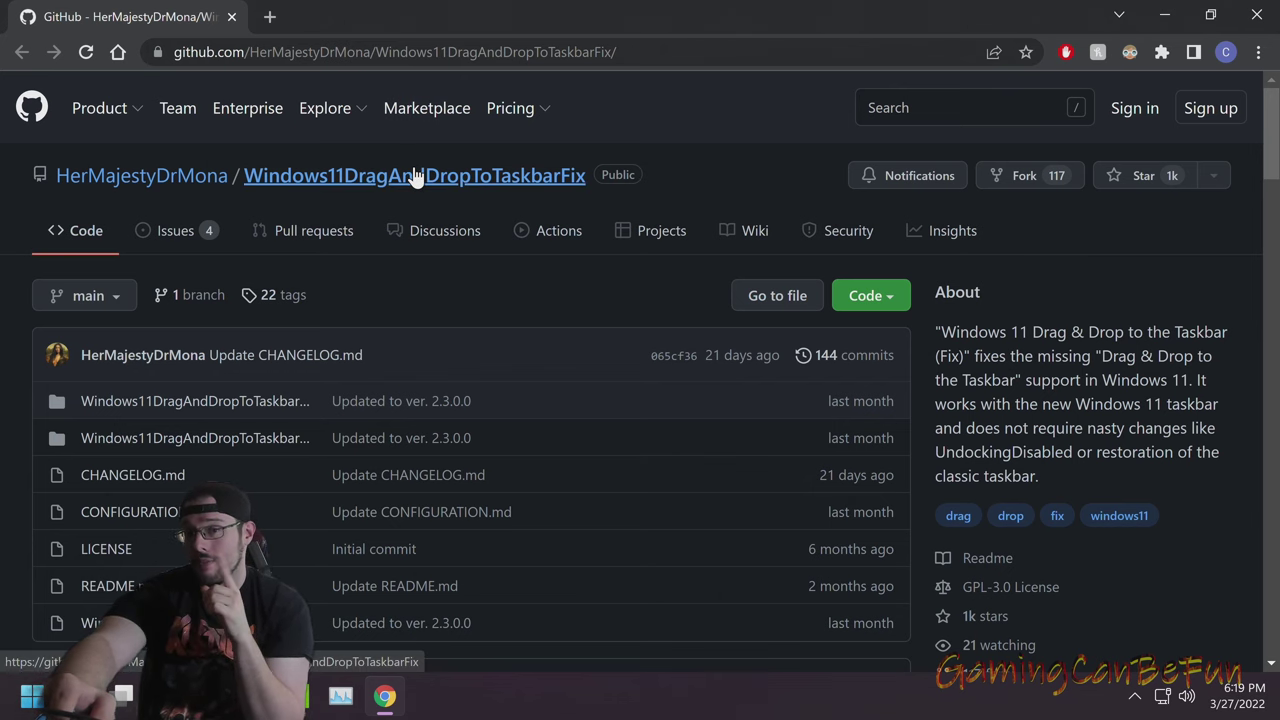
pyautogui.scroll(-4, 1059, 338)
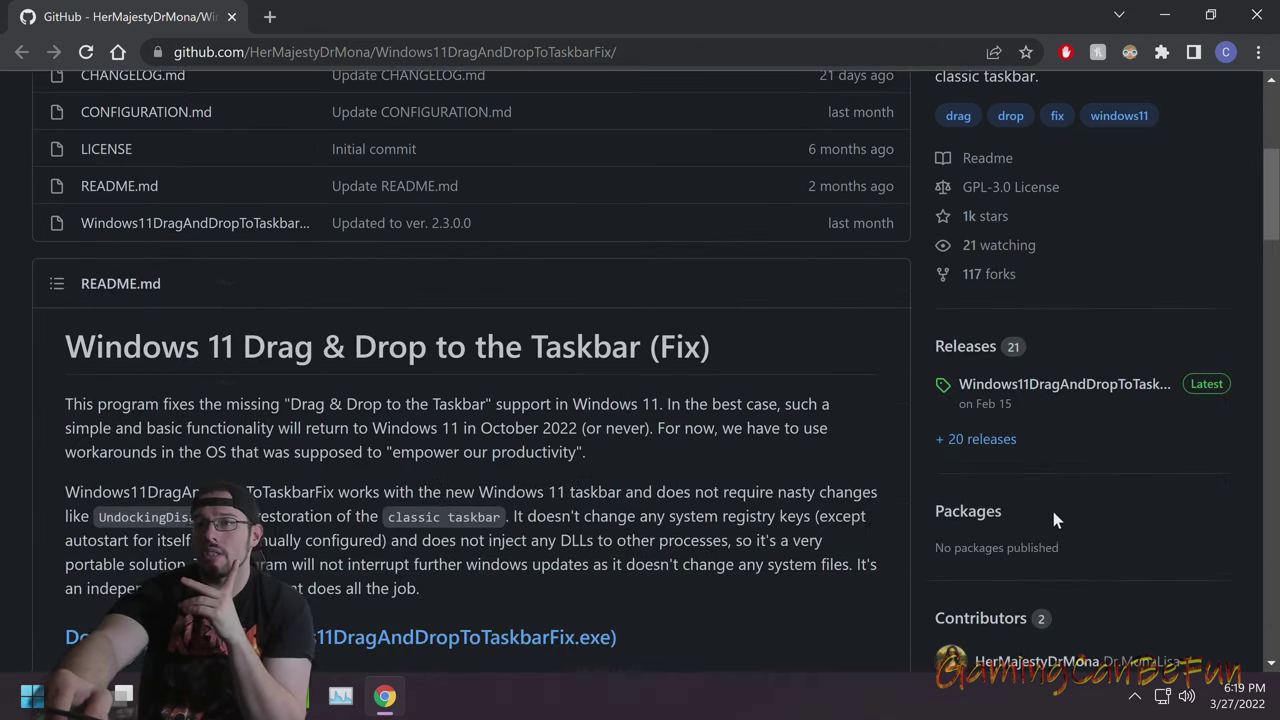
pyautogui.click(1062, 397)
pyautogui.scroll(-3, 945, 375)
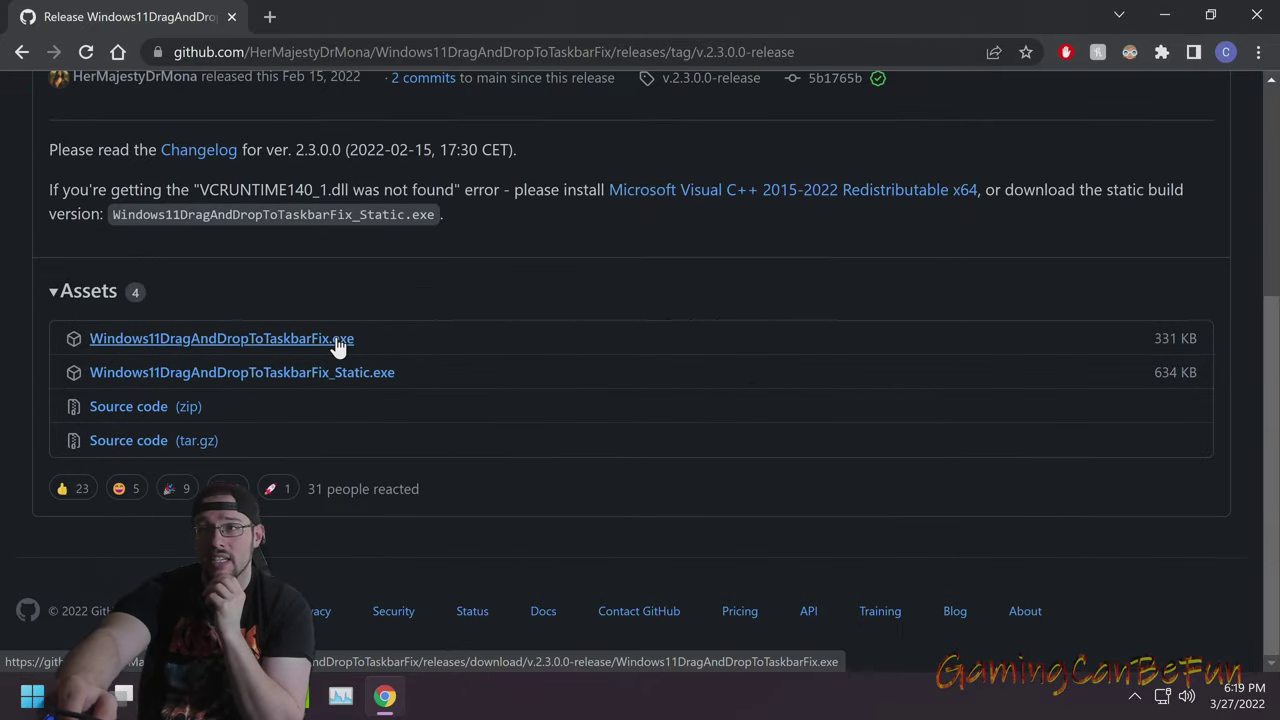
# Download Windows11DragAndDropToTaskbarFix.exe to the Downloads folder and run it despite the unknown publisher
pyautogui.click(336, 340)
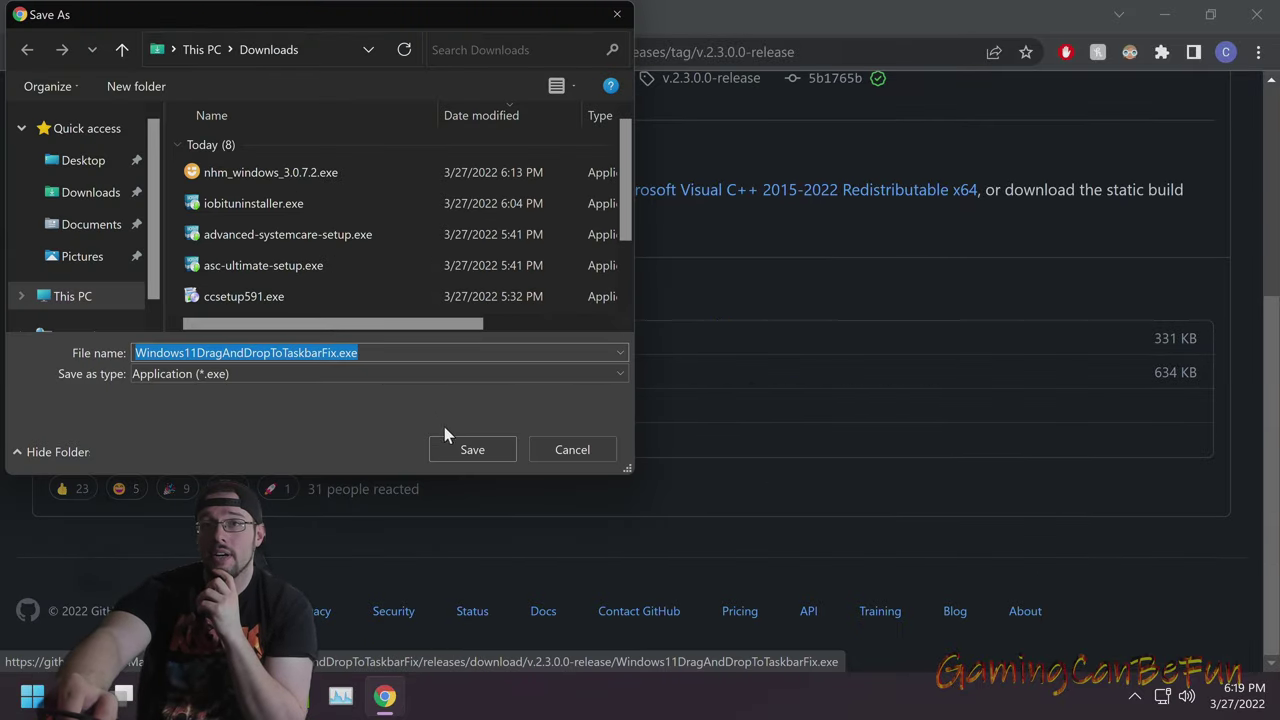
pyautogui.click(455, 447)
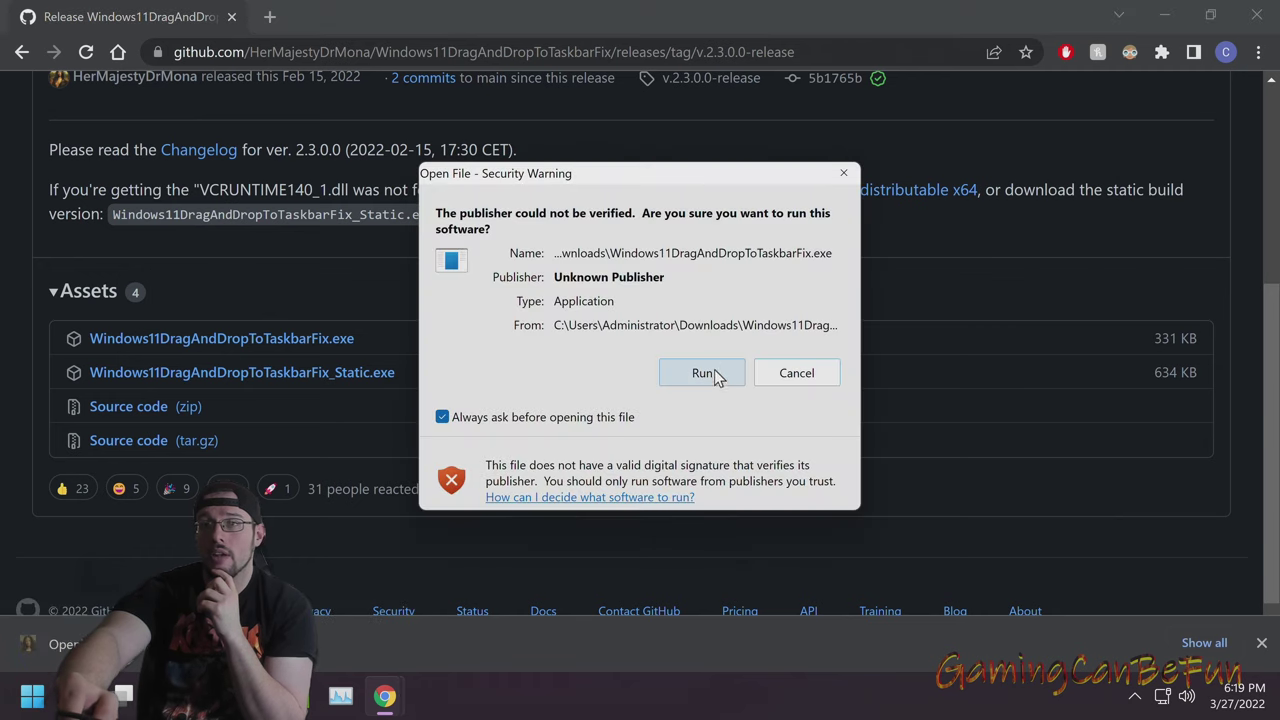
pyautogui.click(703, 373)
# Show the desktop and review the options offered by the Windows 11 Drag & Drop to the Taskbar (Fix) tray program
pyautogui.press('super+d')
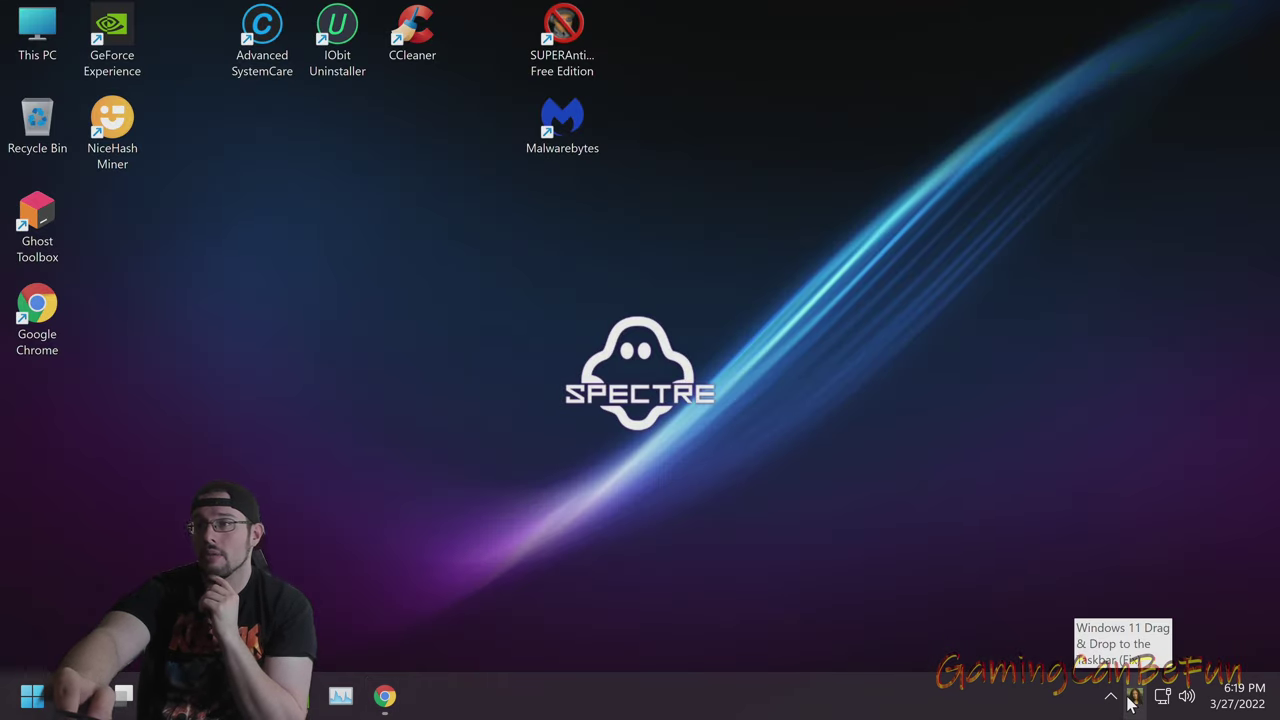
pyautogui.rightClick(1133, 698)
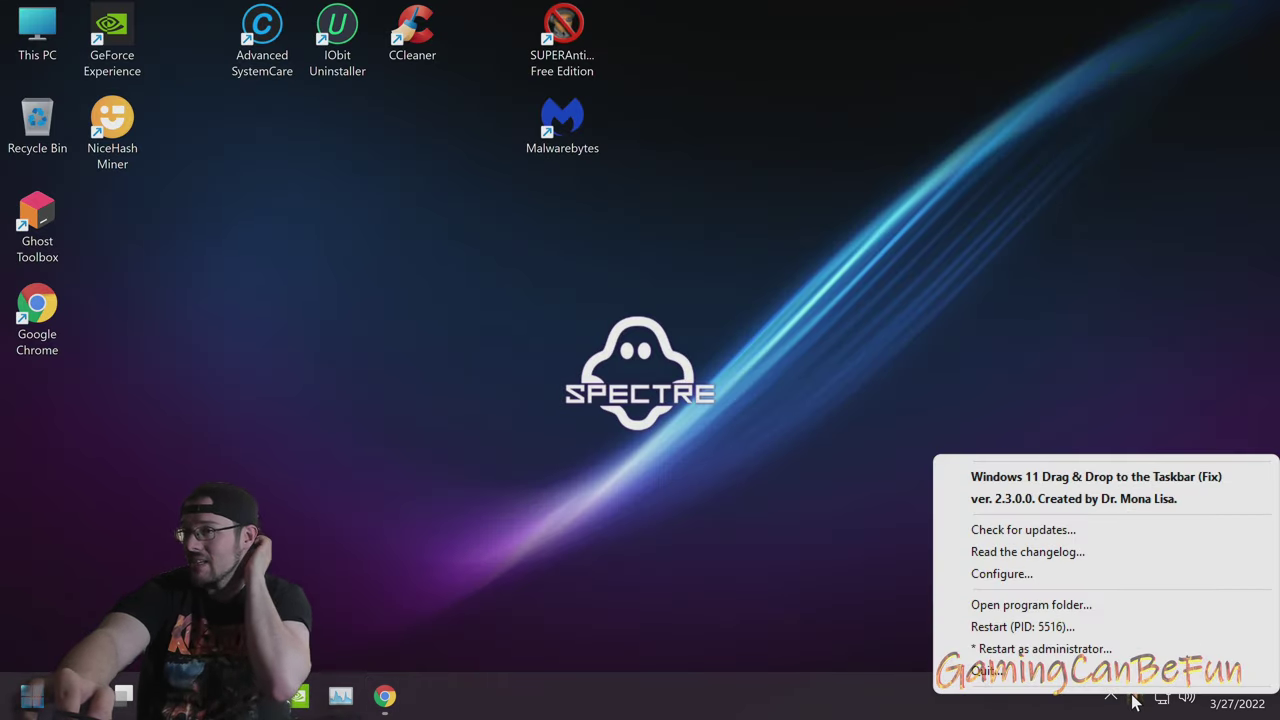
pyautogui.click(880, 414)
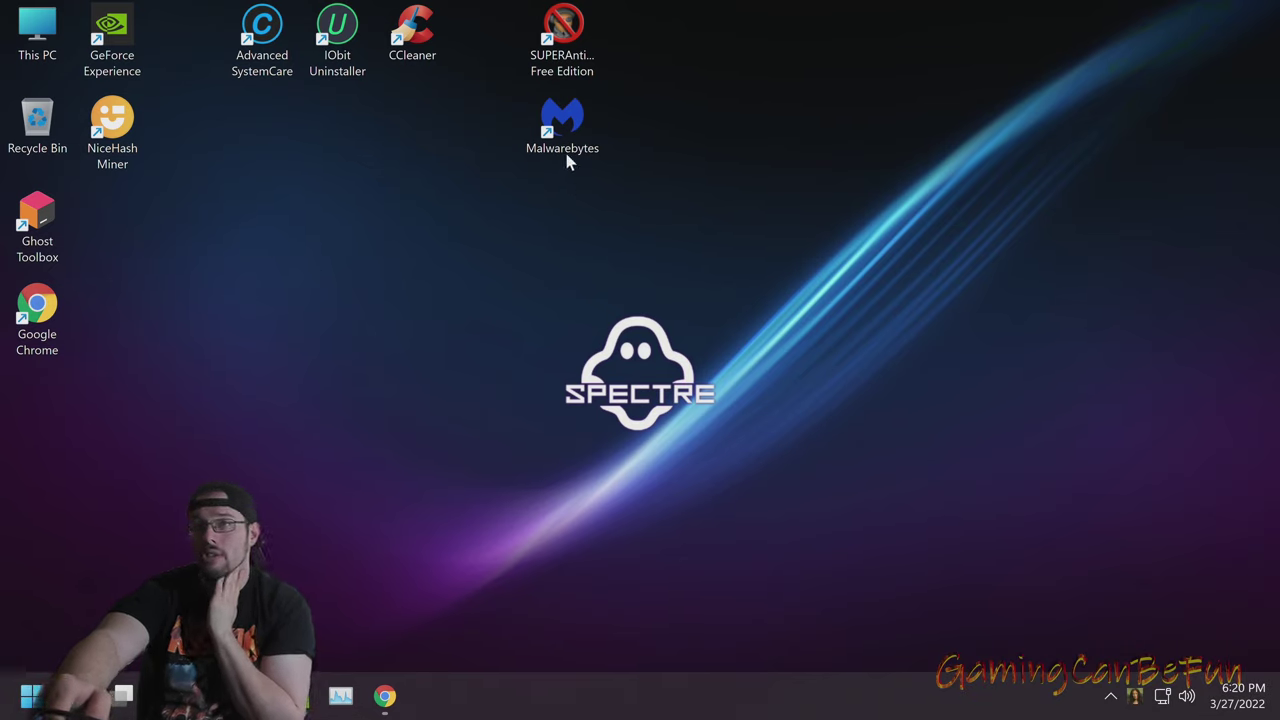
# Test taskbar drag-and-drop by moving the Malwarebytes shortcut onto Chrome's taskbar button, close Chrome, and try to place the shortcut on the taskbar
pyautogui.moveTo(567, 125); pyautogui.dragTo(393, 708)
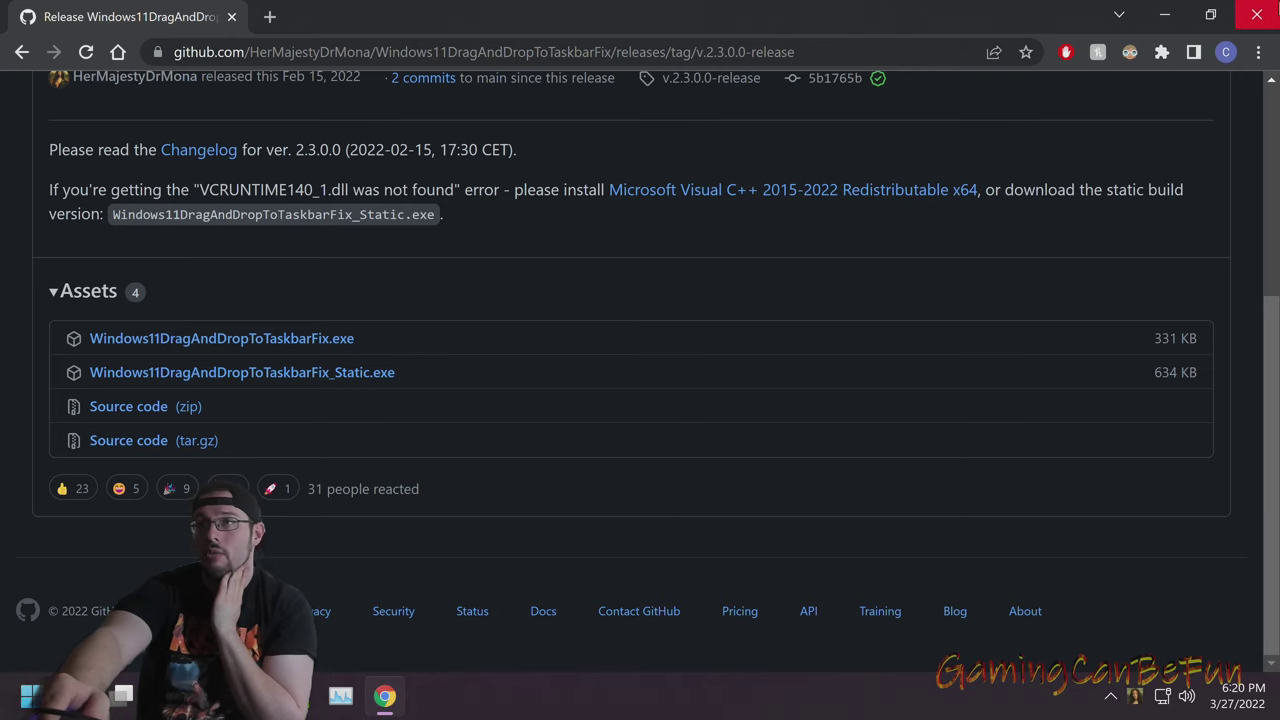
pyautogui.click(1256, 10)
pyautogui.moveTo(562, 120); pyautogui.dragTo(350, 692)
pyautogui.moveTo(562, 120); pyautogui.dragTo(341, 700)
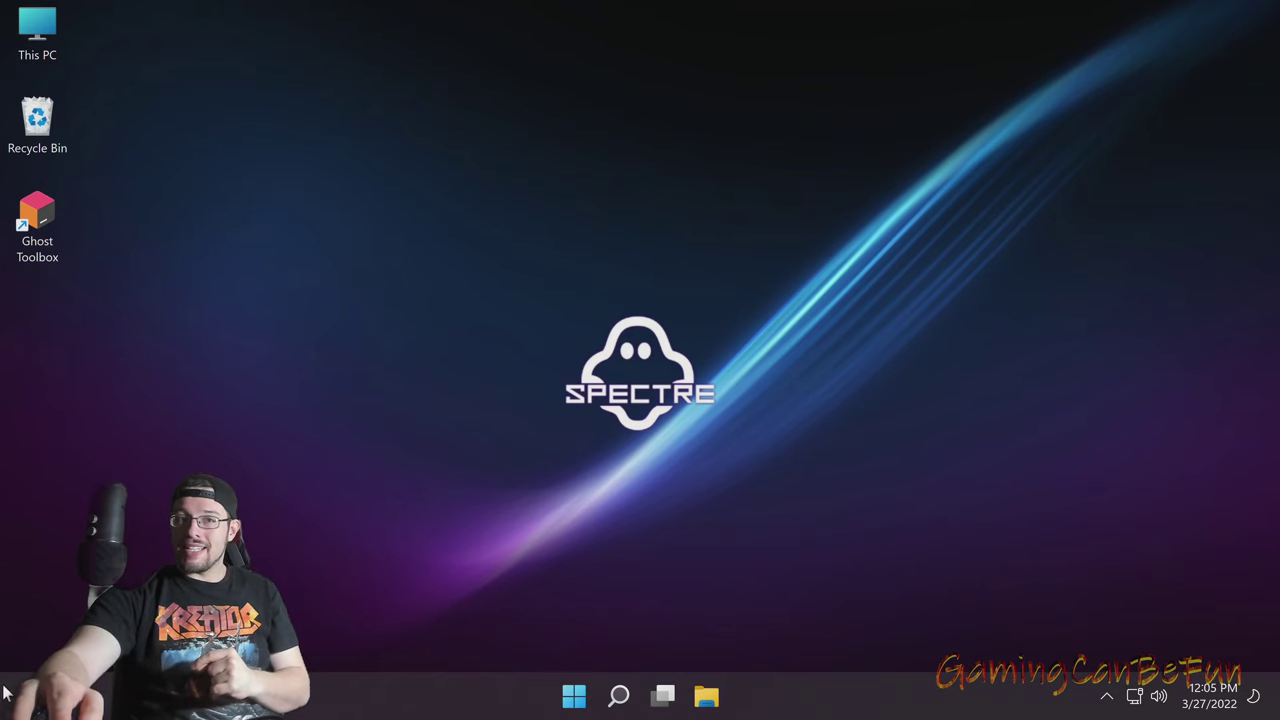
pyautogui.click(575, 700)
pyautogui.click(575, 702)
pyautogui.click(575, 700)
pyautogui.click(575, 700)
pyautogui.click(575, 700)
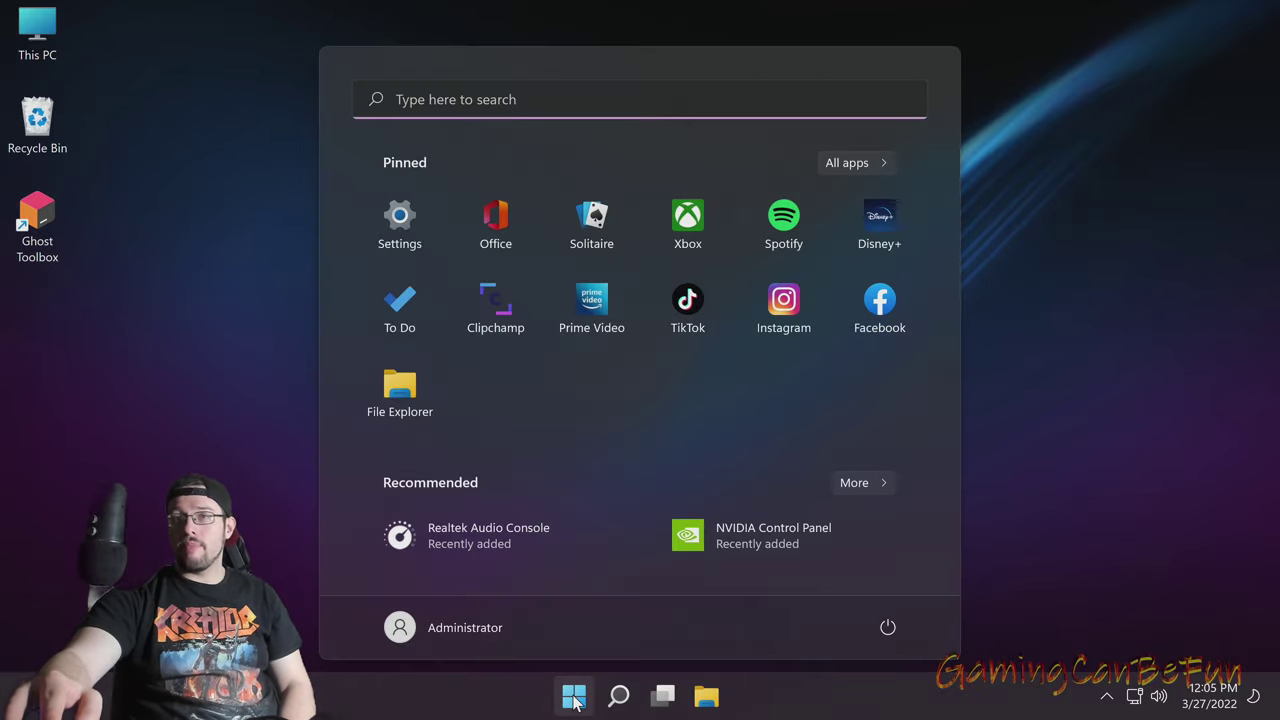
pyautogui.click(400, 220)
pyautogui.click(573, 698)
pyautogui.click(573, 700)
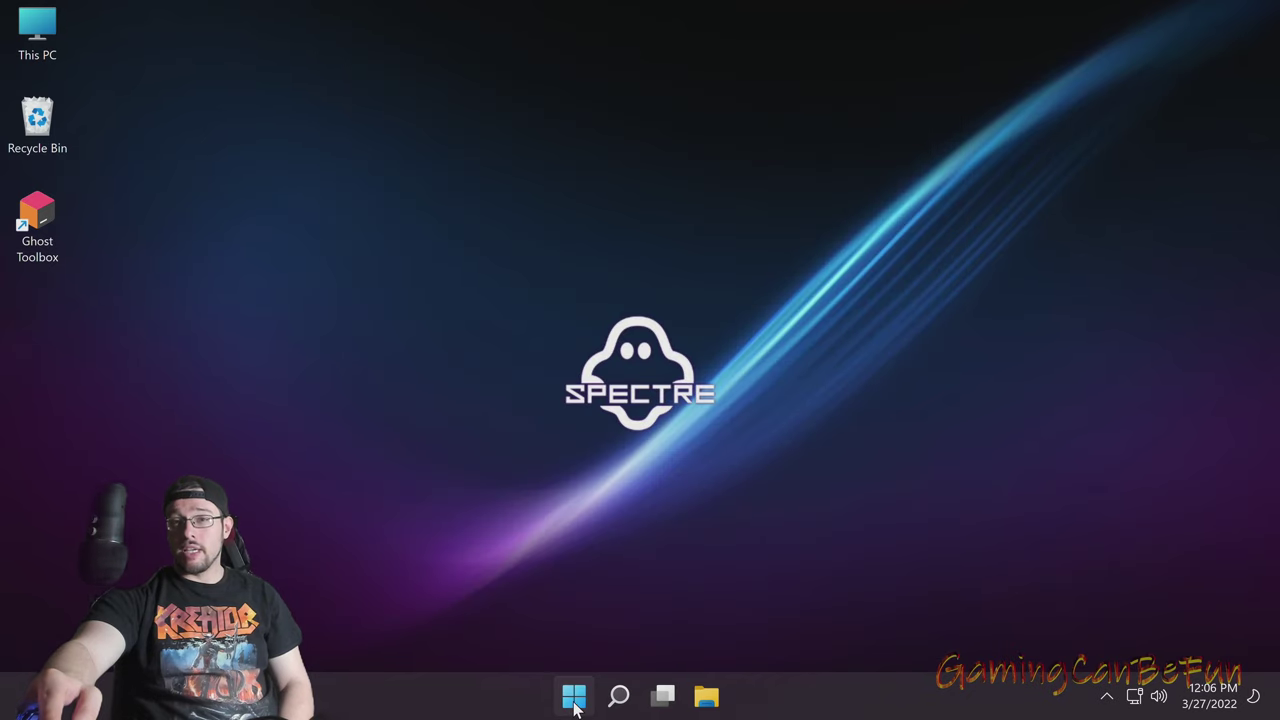
# Open Windows Settings and go to the Taskbar page under Personalization
pyautogui.click(570, 702)
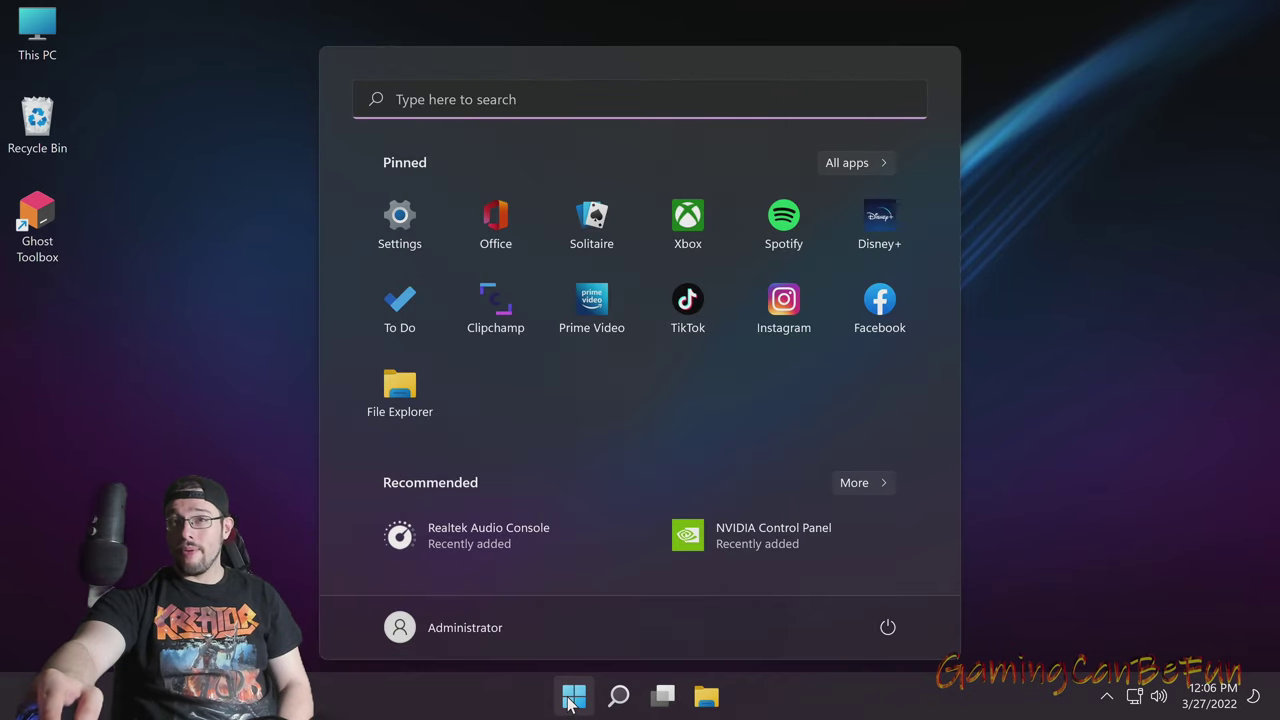
pyautogui.click(400, 225)
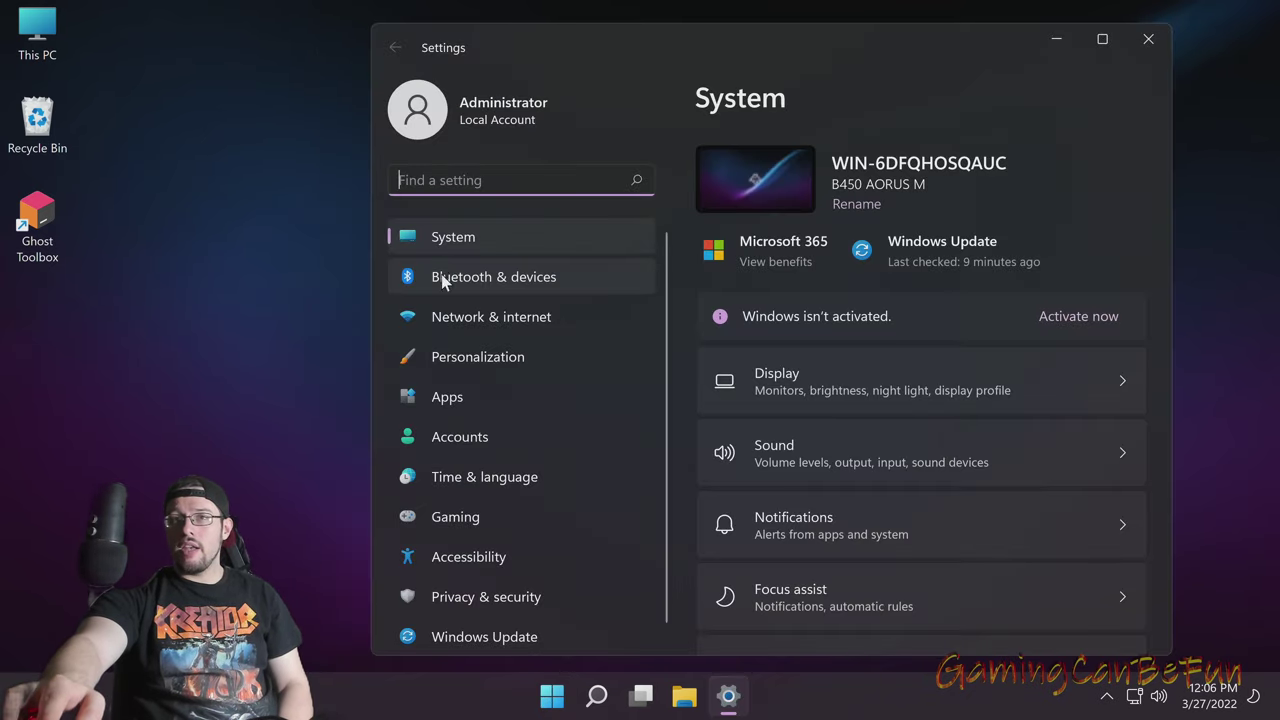
pyautogui.click(508, 360)
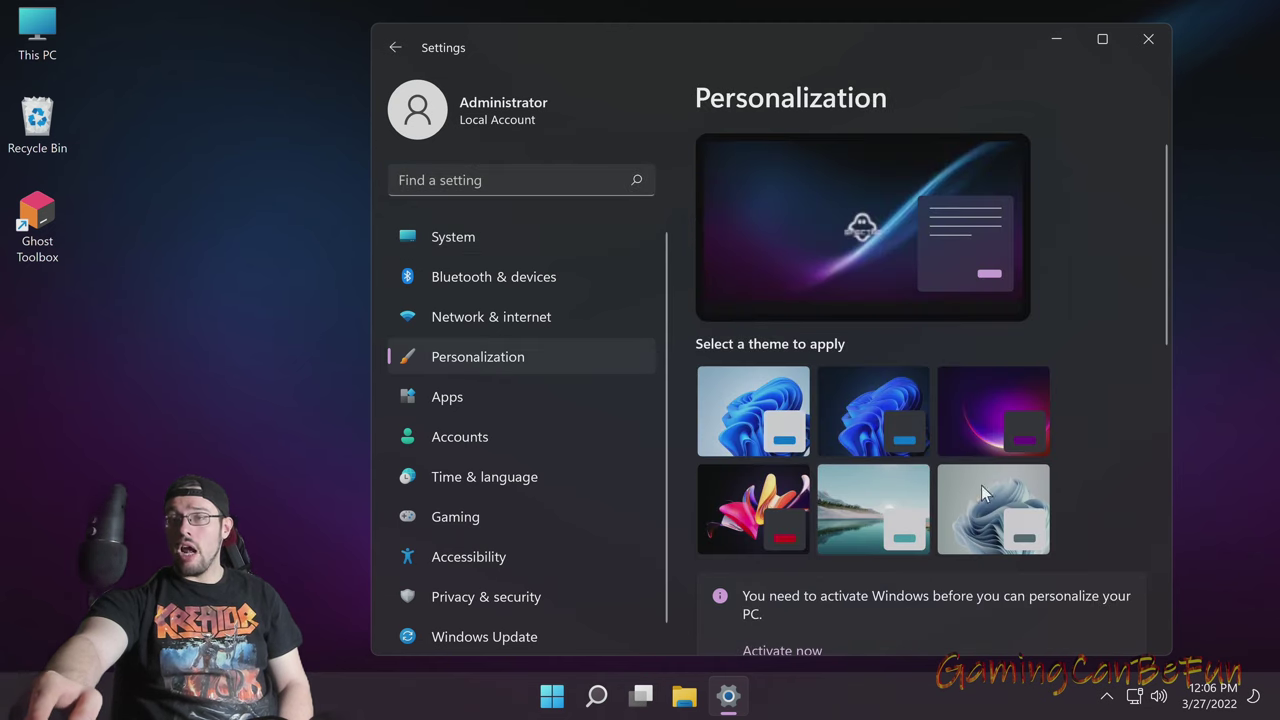
pyautogui.scroll(-3, 1068, 450)
pyautogui.scroll(-3, 1079, 448)
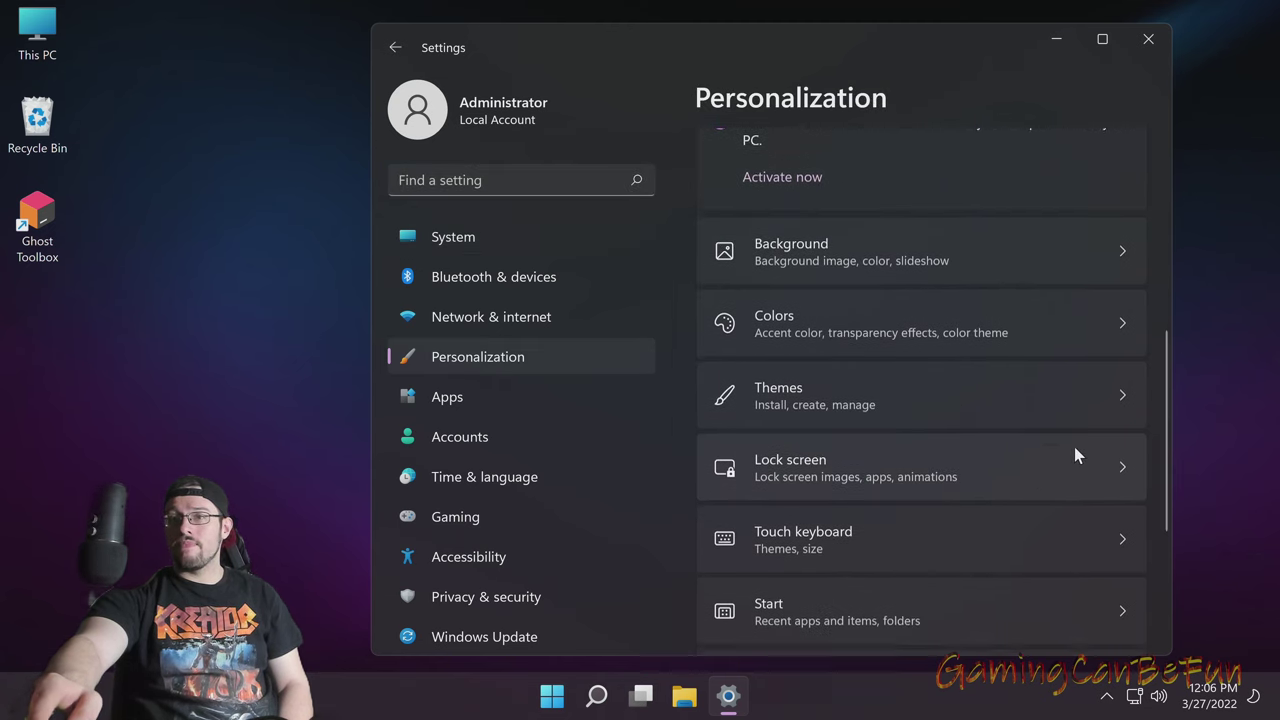
pyautogui.scroll(-1, 999, 455)
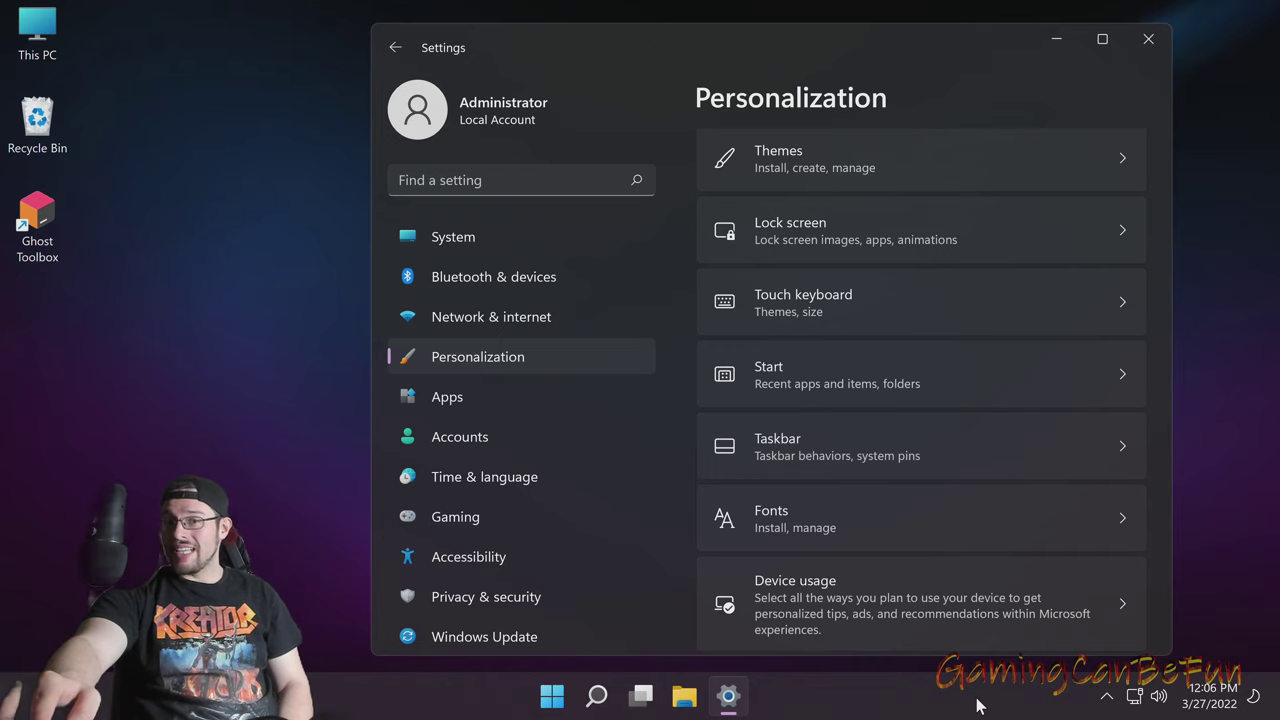
pyautogui.click(862, 441)
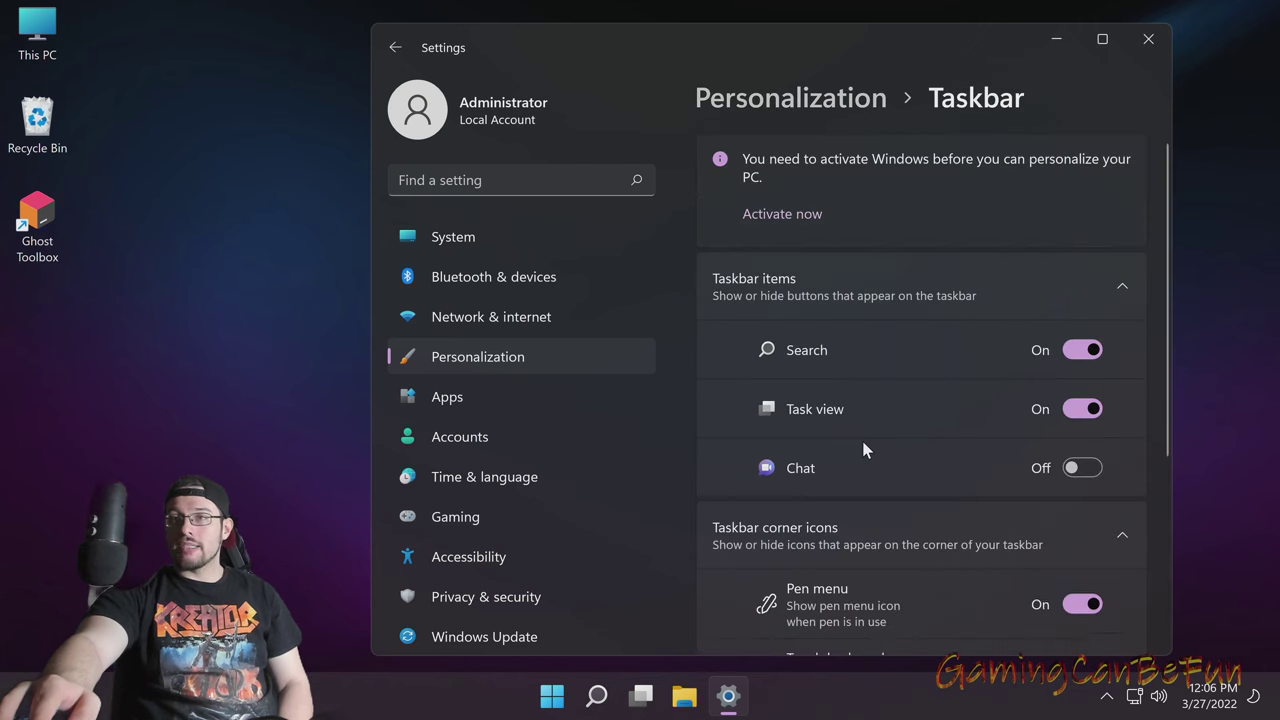
# Turn off the Pen menu taskbar icon and set the taskbar alignment to Left in the taskbar behaviors
pyautogui.scroll(-3, 971, 430)
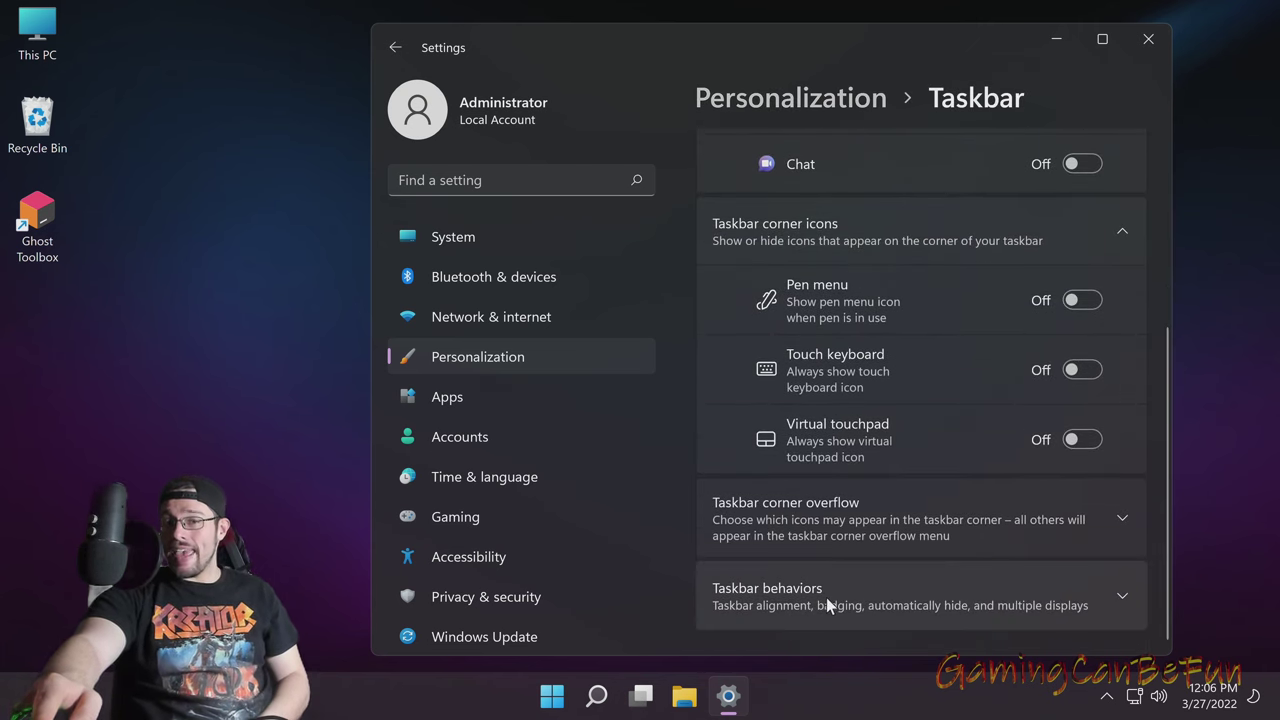
pyautogui.click(829, 597)
pyautogui.scroll(-3, 860, 586)
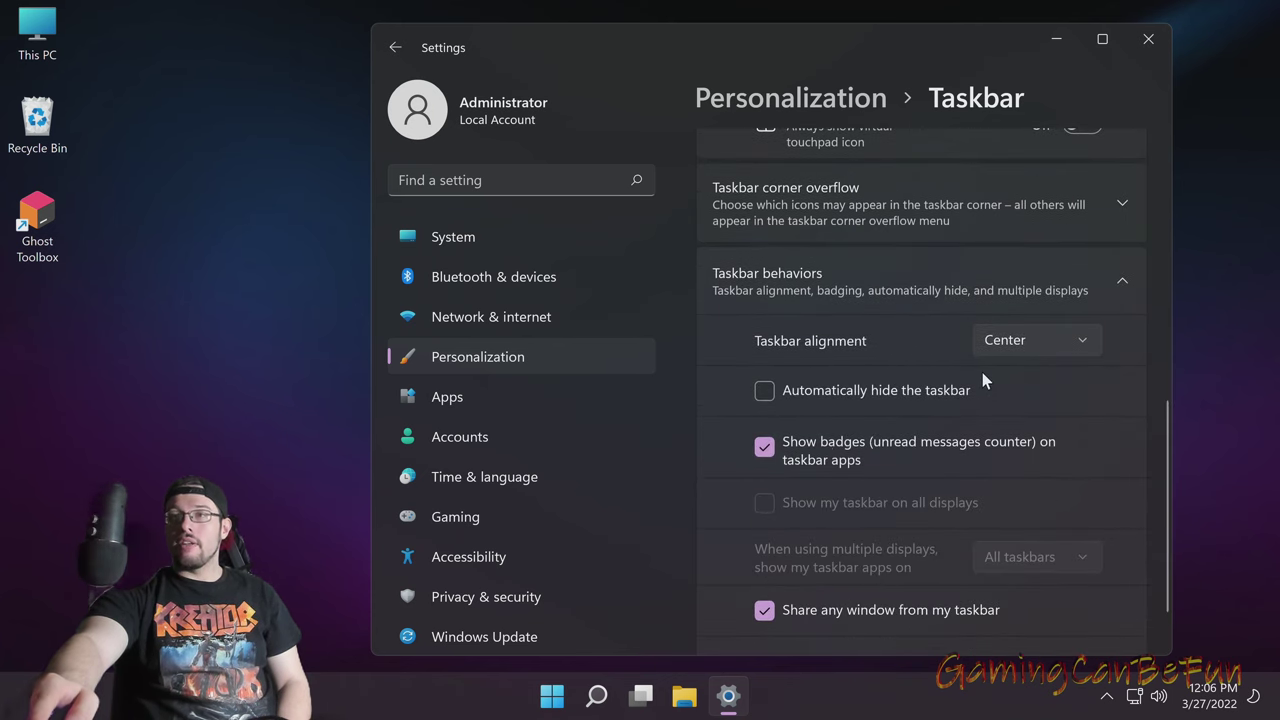
pyautogui.click(1045, 345)
pyautogui.click(1020, 303)
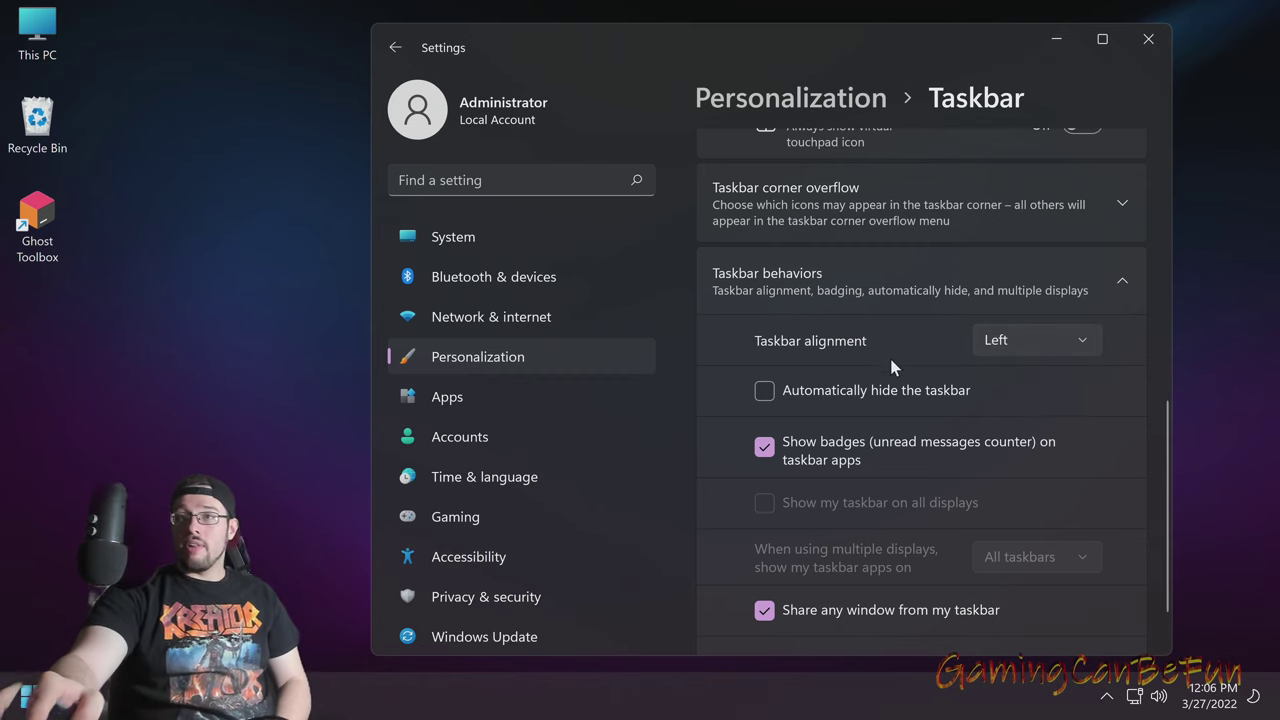
# Try the option to automatically hide the taskbar and turn it off again
pyautogui.click(765, 391)
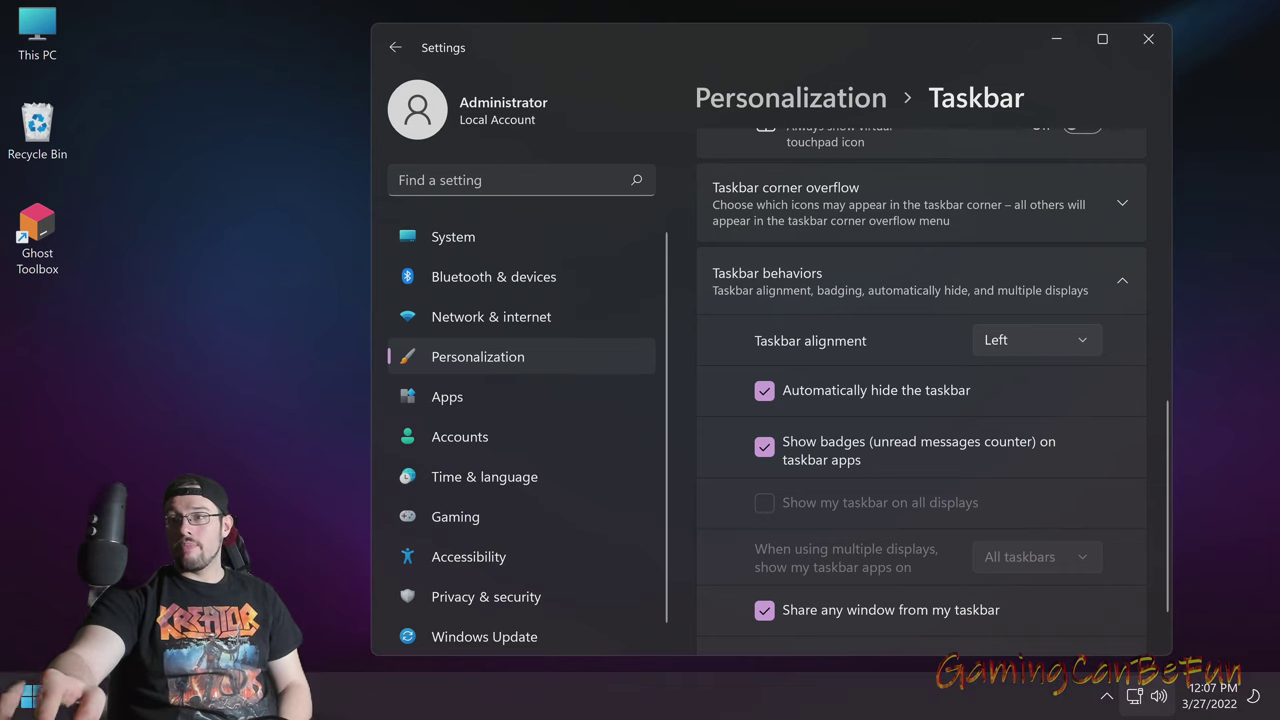
pyautogui.moveTo(1115, 714)
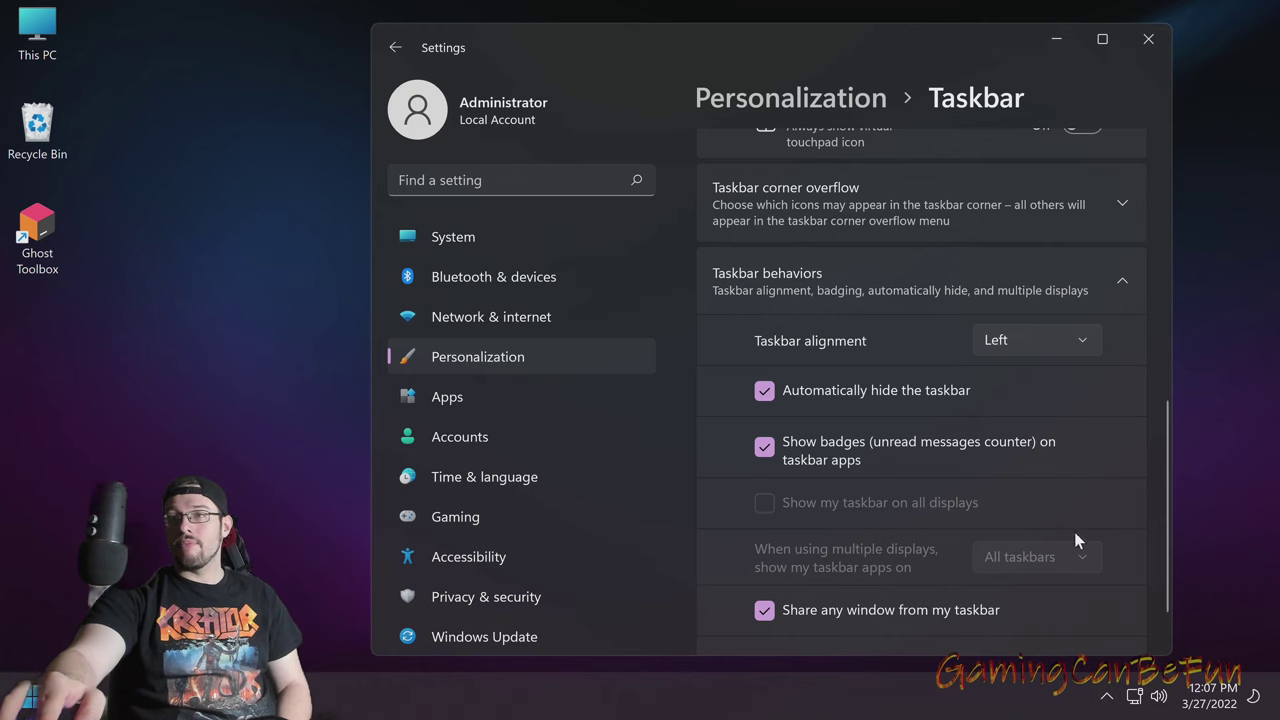
pyautogui.click(766, 388)
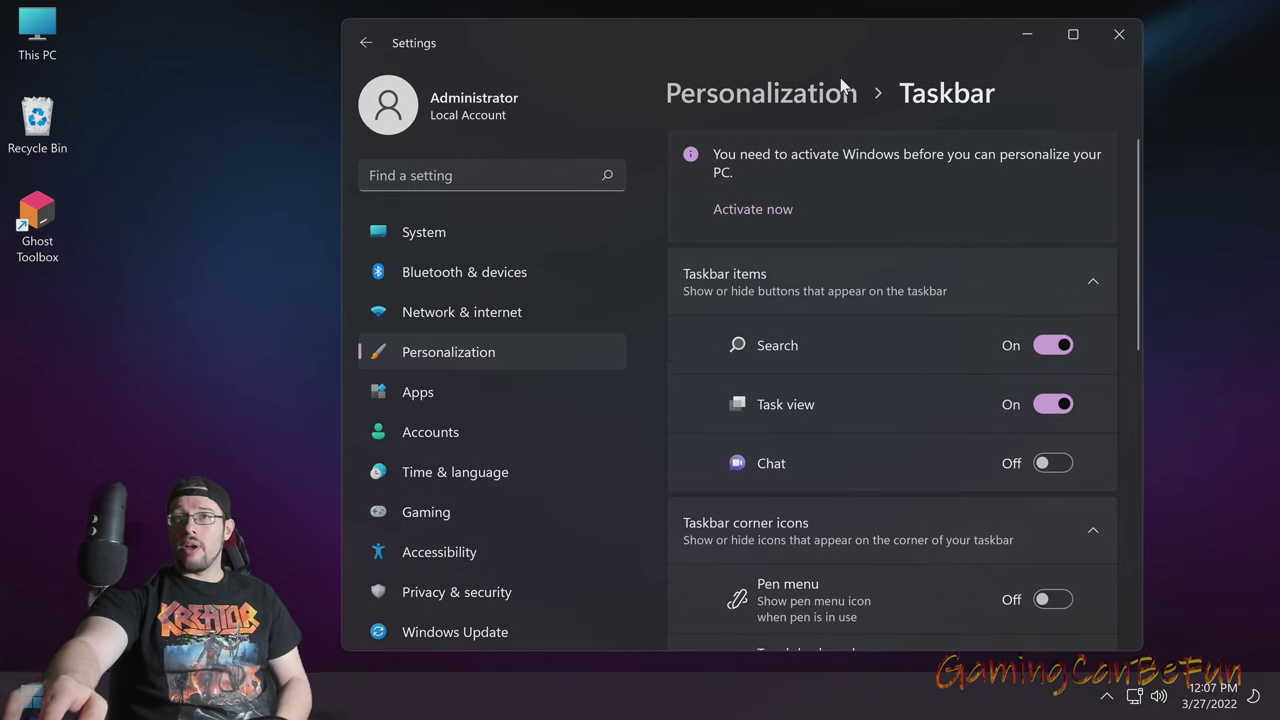
# Reposition the Settings window on the desktop and close it
pyautogui.moveTo(716, 44); pyautogui.dragTo(852, 43)
pyautogui.moveTo(883, 50); pyautogui.dragTo(706, 37)
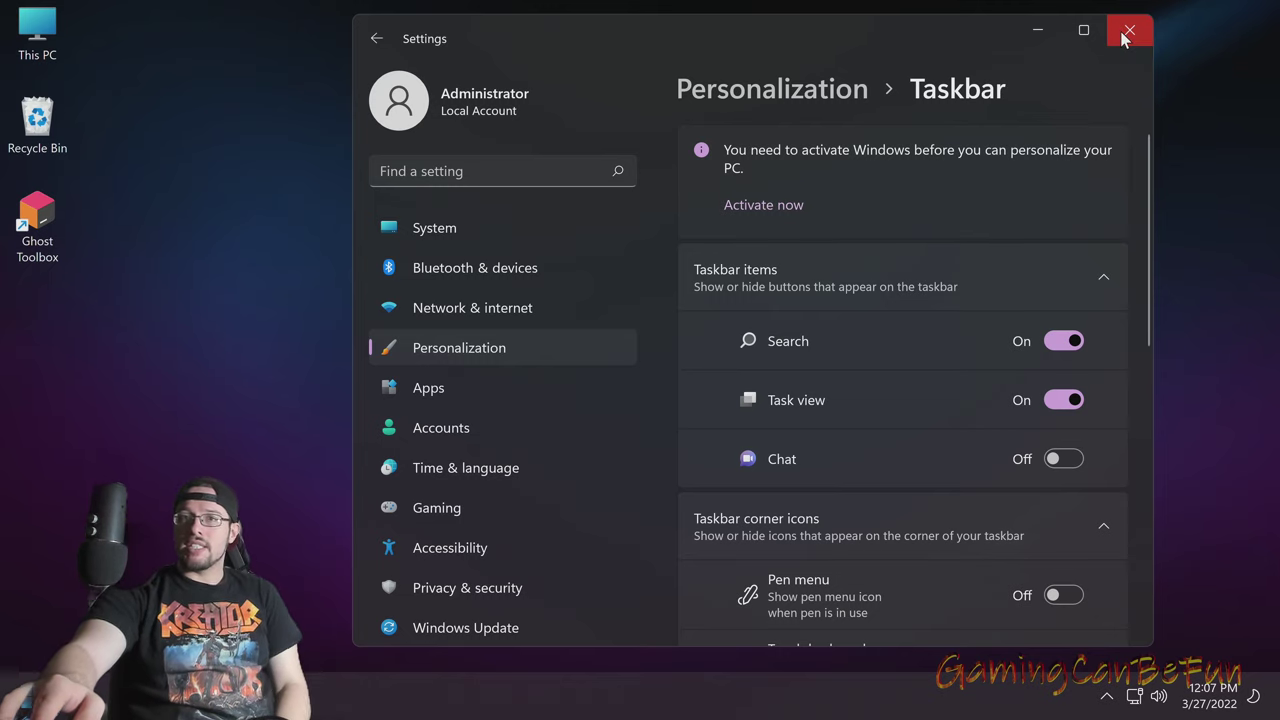
pyautogui.click(1128, 31)
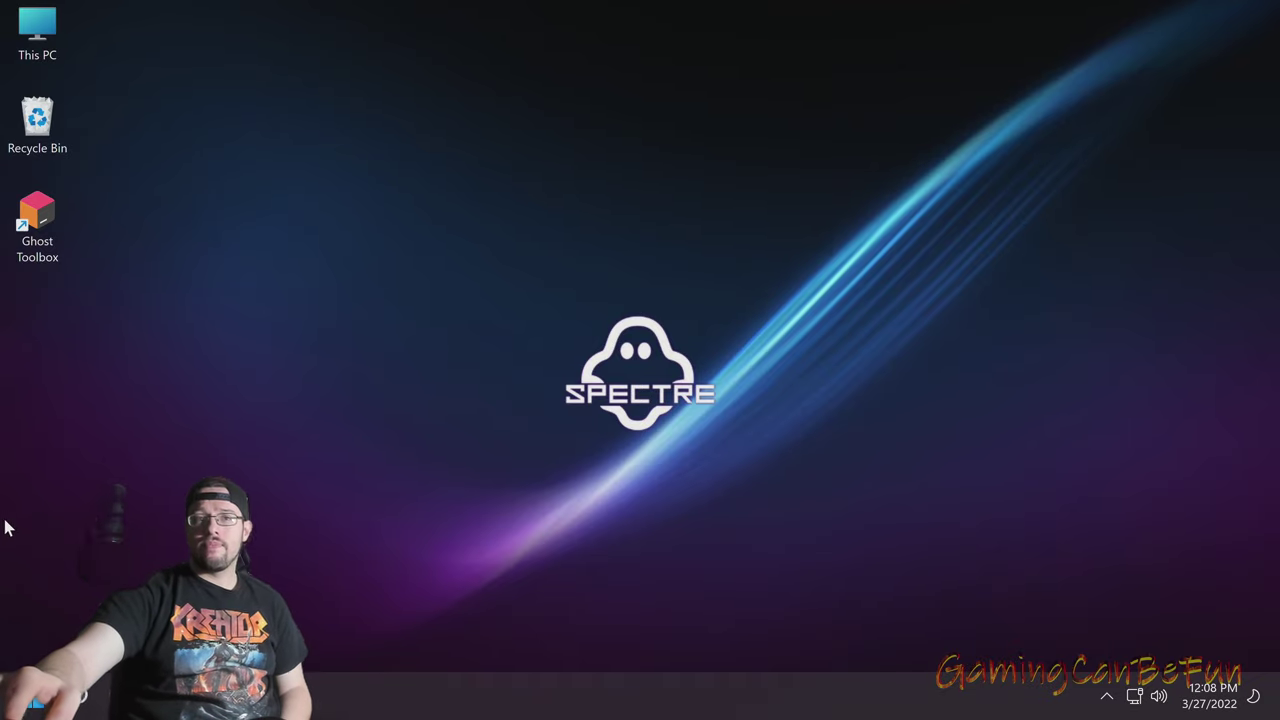
# Open Advanced system settings from the System About page in Settings, reposition the System Properties dialog, and cancel it
pyautogui.press('super')
pyautogui.click(84, 238)
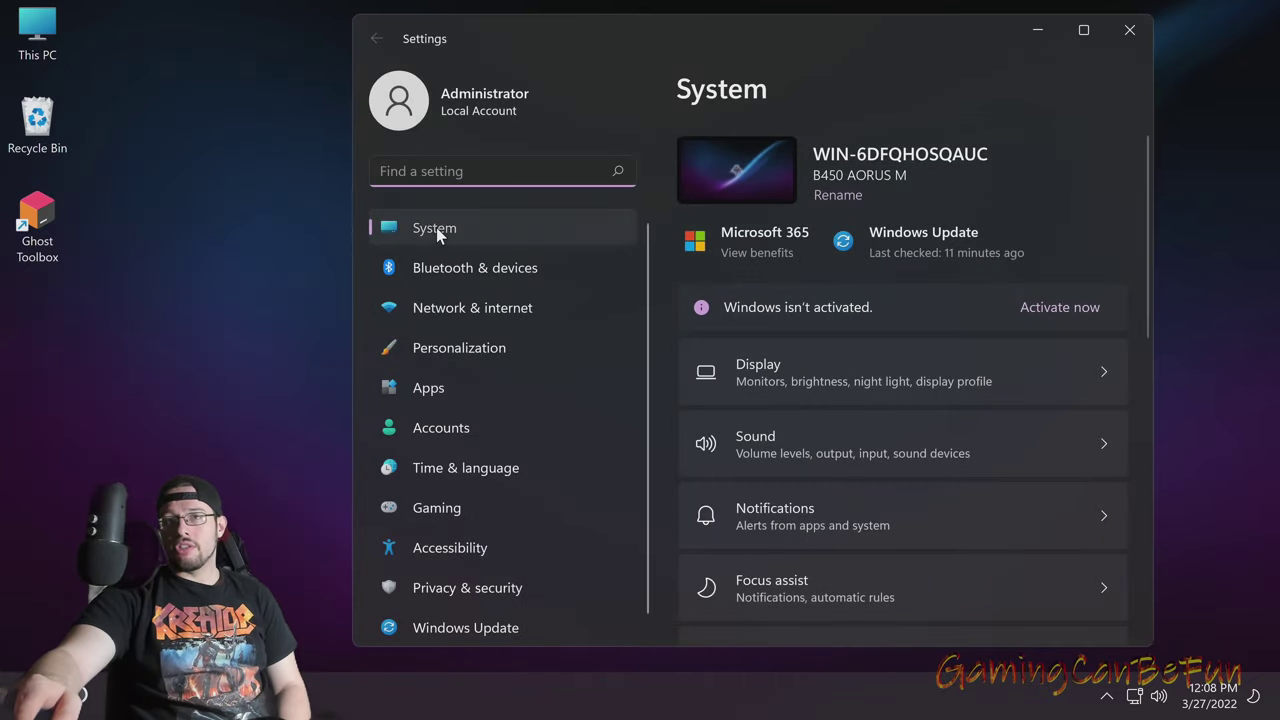
pyautogui.scroll(-2, 1020, 450)
pyautogui.scroll(-8, 1010, 450)
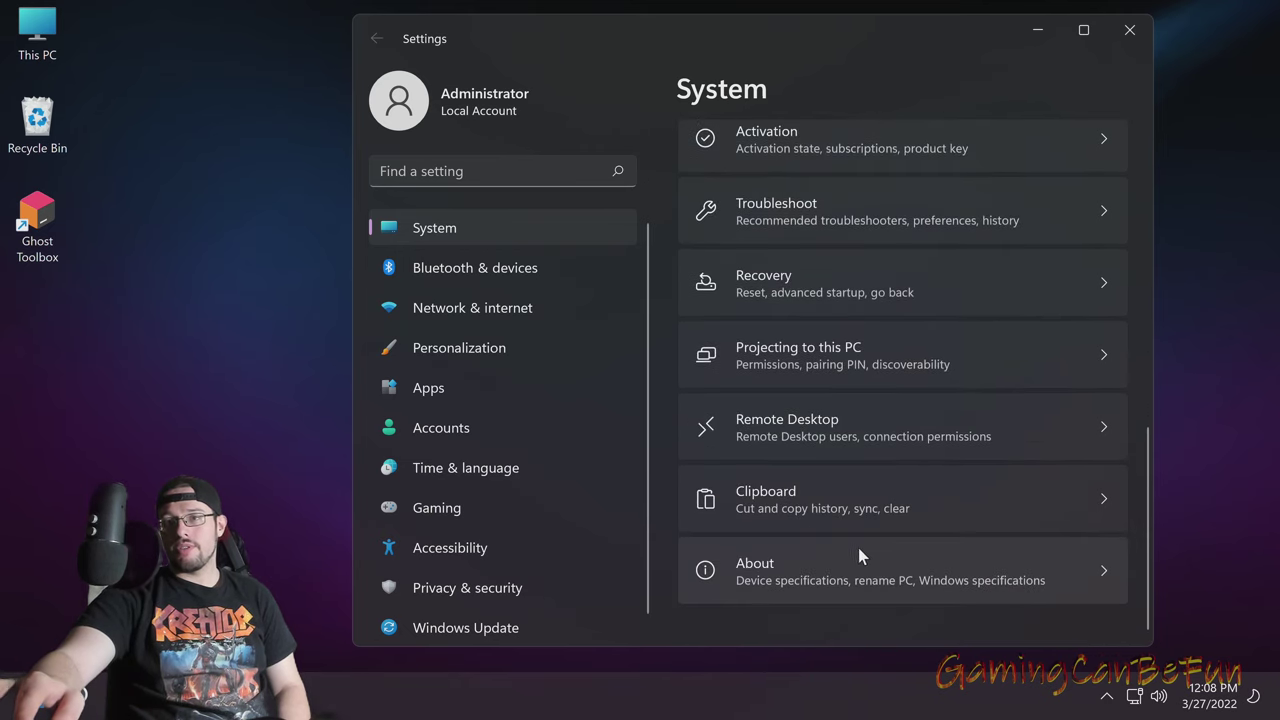
pyautogui.click(836, 566)
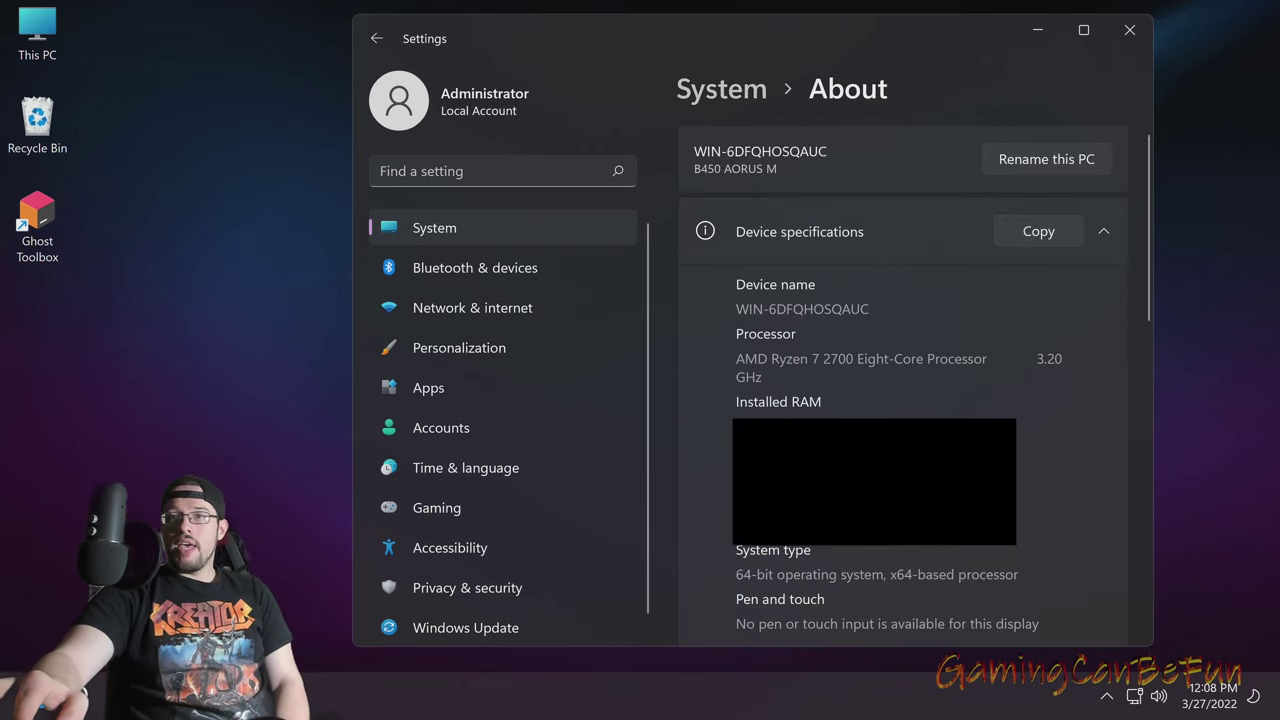
pyautogui.scroll(-3, 936, 461)
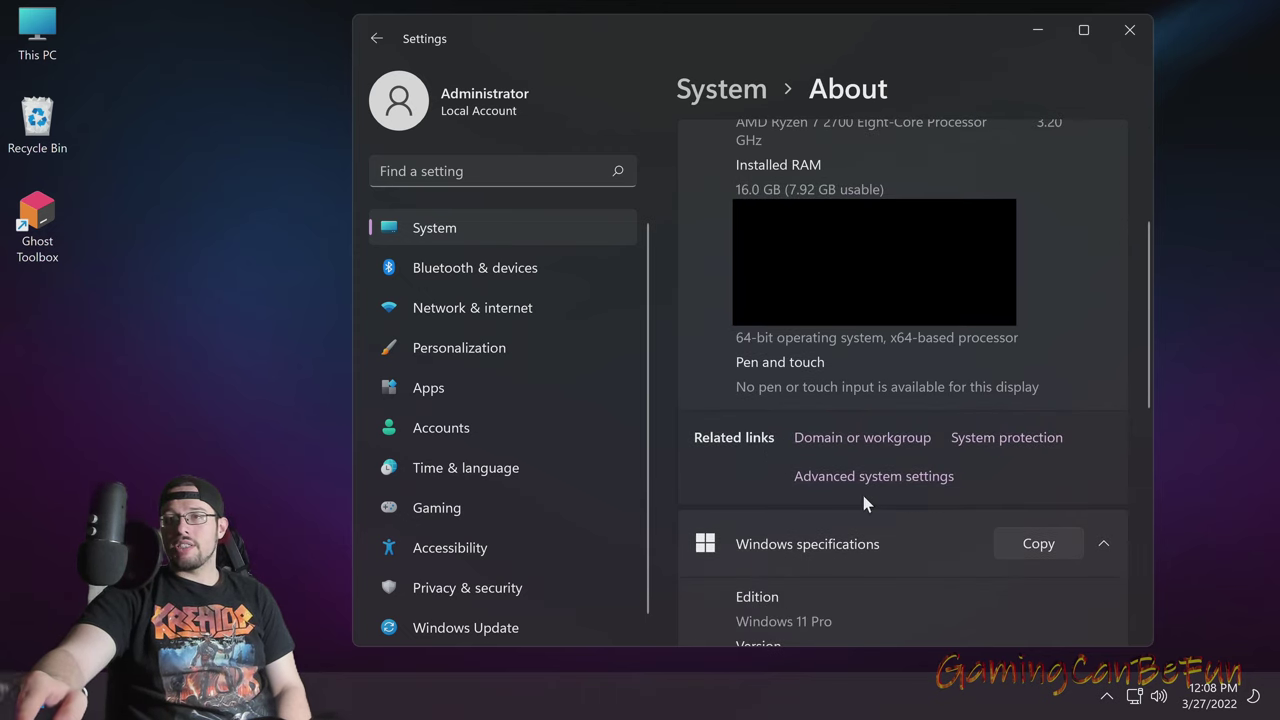
pyautogui.click(916, 478)
pyautogui.moveTo(382, 50); pyautogui.dragTo(906, 82)
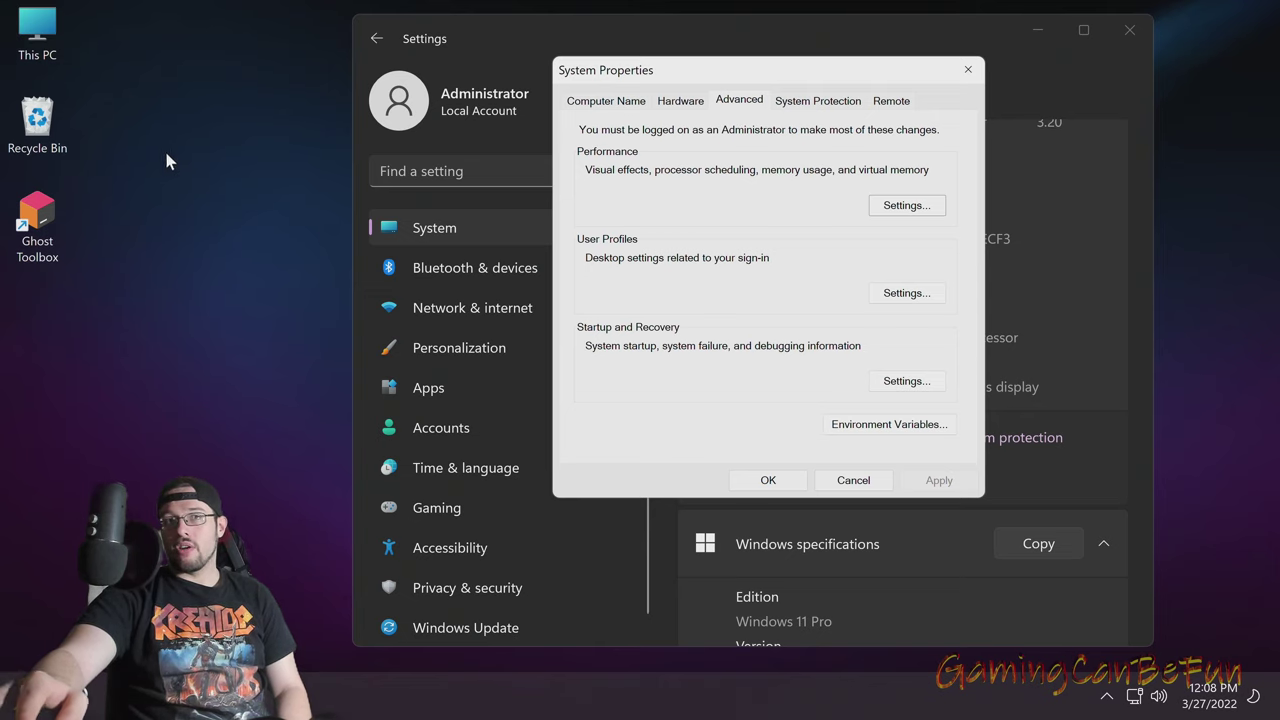
pyautogui.click(853, 480)
# Open the System About page through This PC's properties, close it, and reopen it the same way to look through it
pyautogui.rightClick(37, 22)
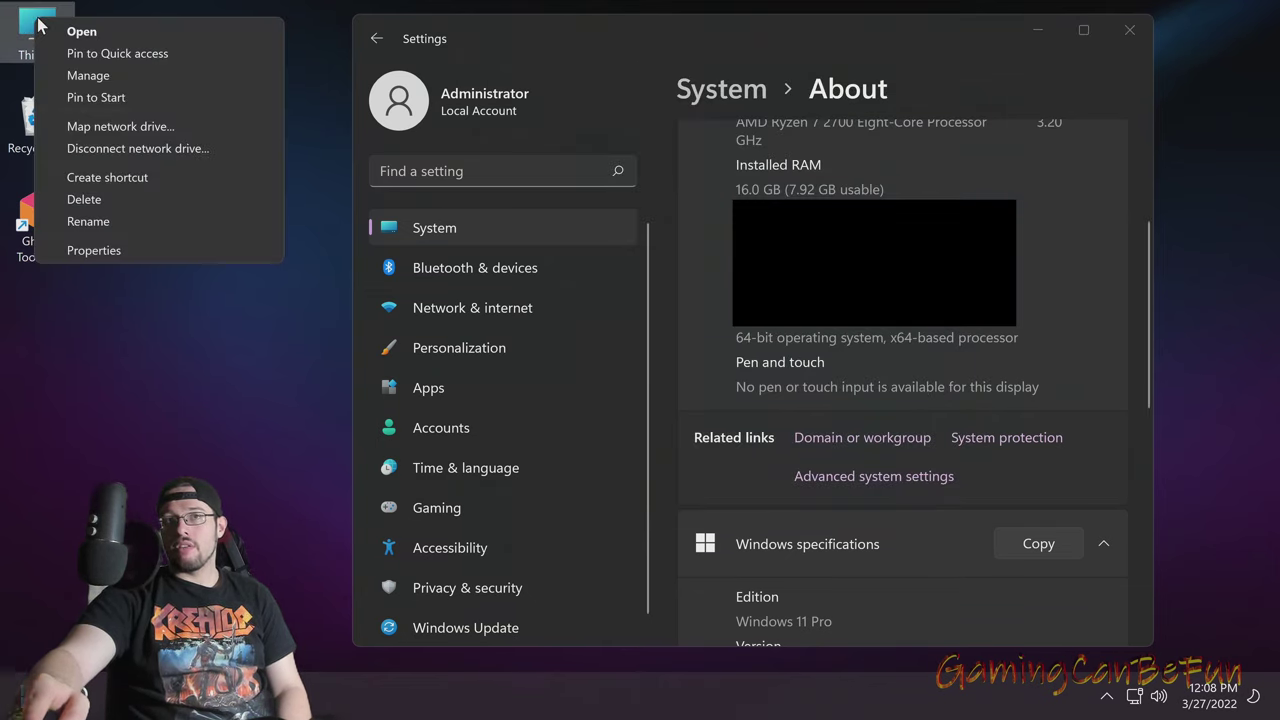
pyautogui.click(119, 248)
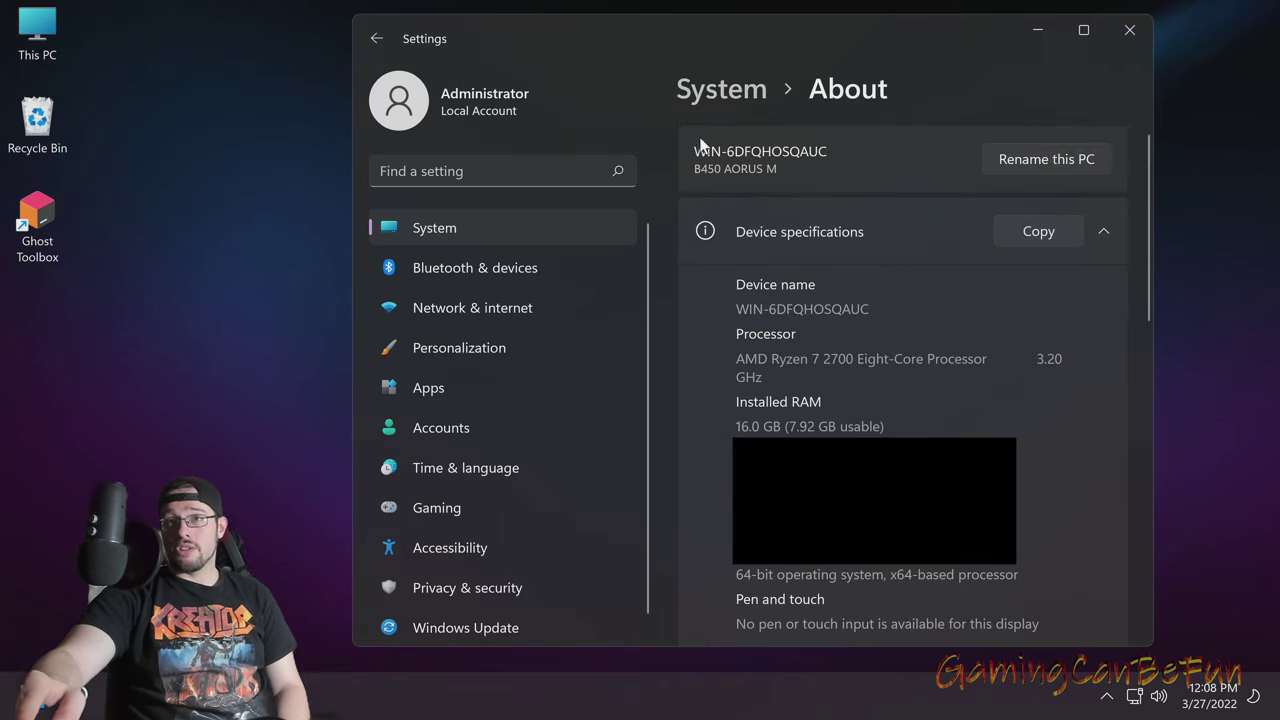
pyautogui.moveTo(666, 32); pyautogui.dragTo(610, 58)
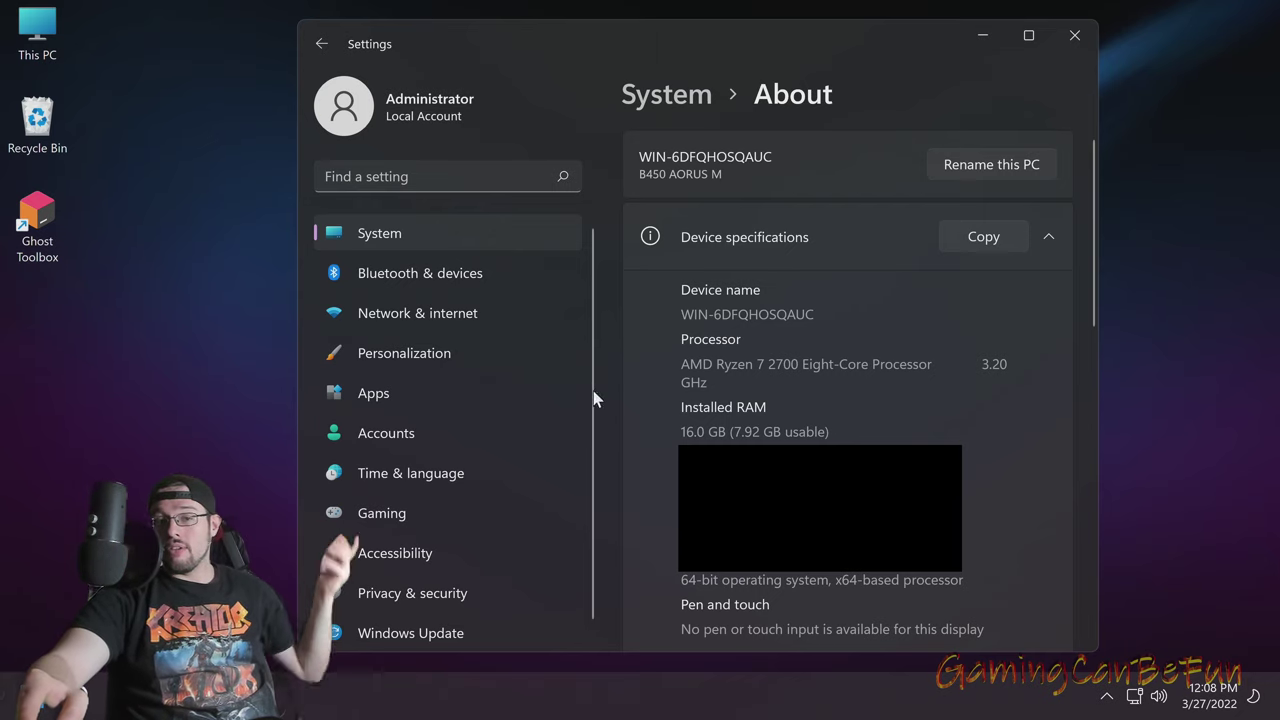
pyautogui.click(1070, 40)
pyautogui.rightClick(60, 50)
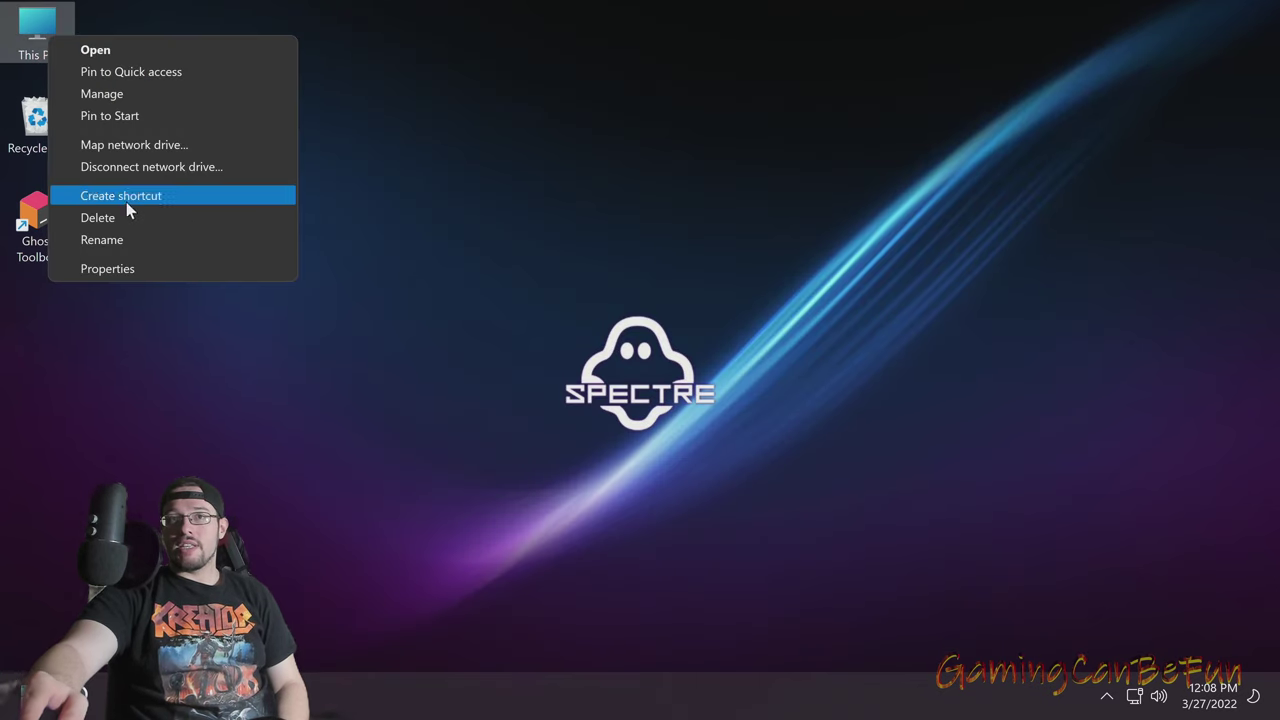
pyautogui.click(132, 273)
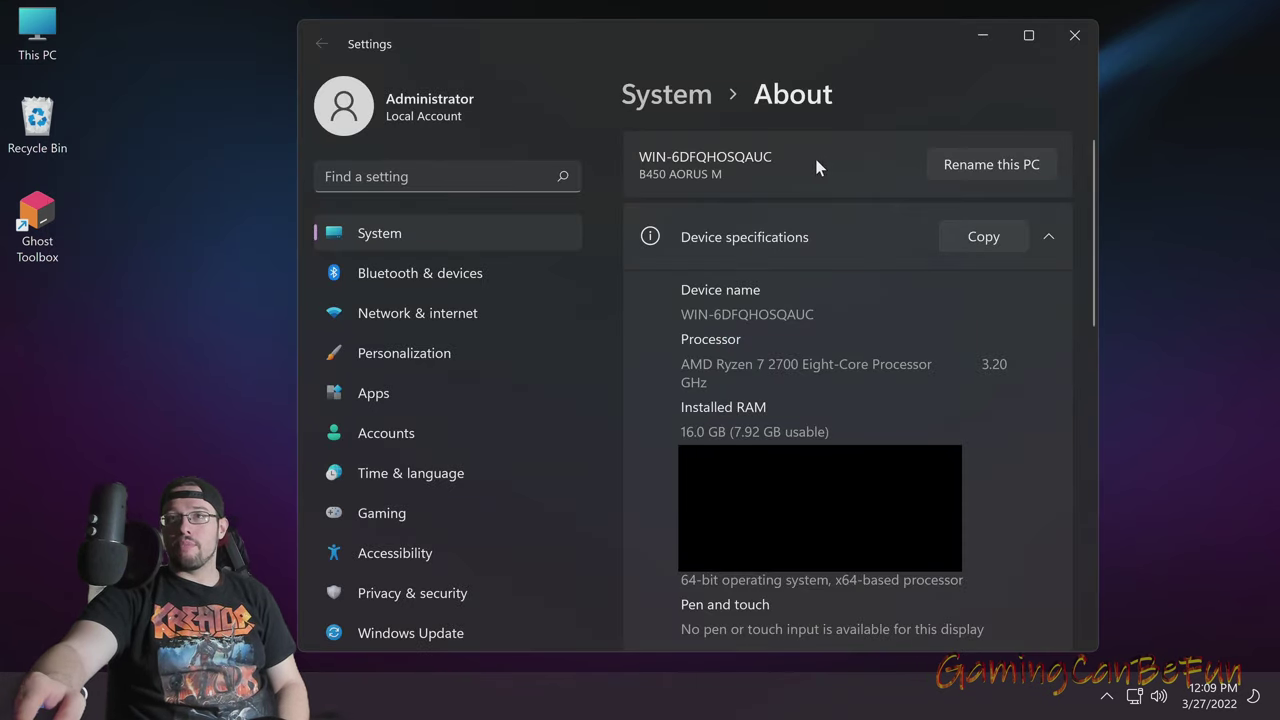
pyautogui.scroll(-4, 781, 366)
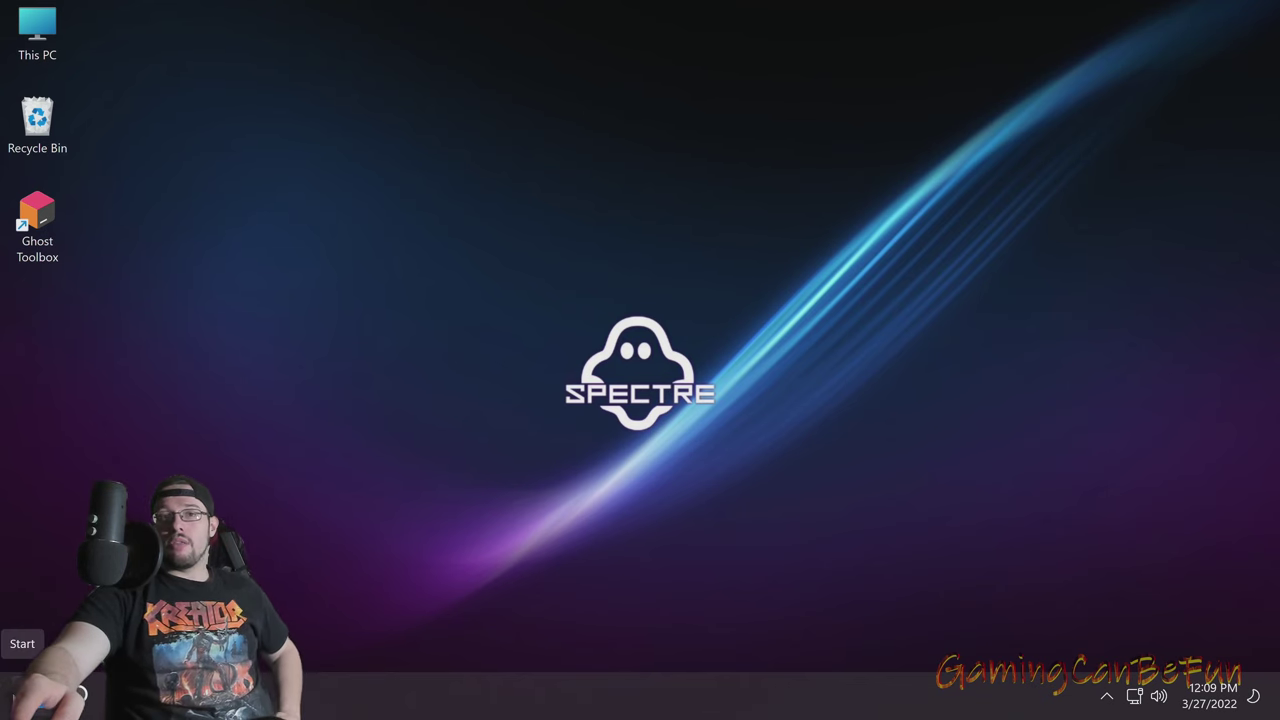
# Reopen Settings, go to System's About page, and open Advanced system settings to show the Advanced page of System Properties
pyautogui.click(20, 696)
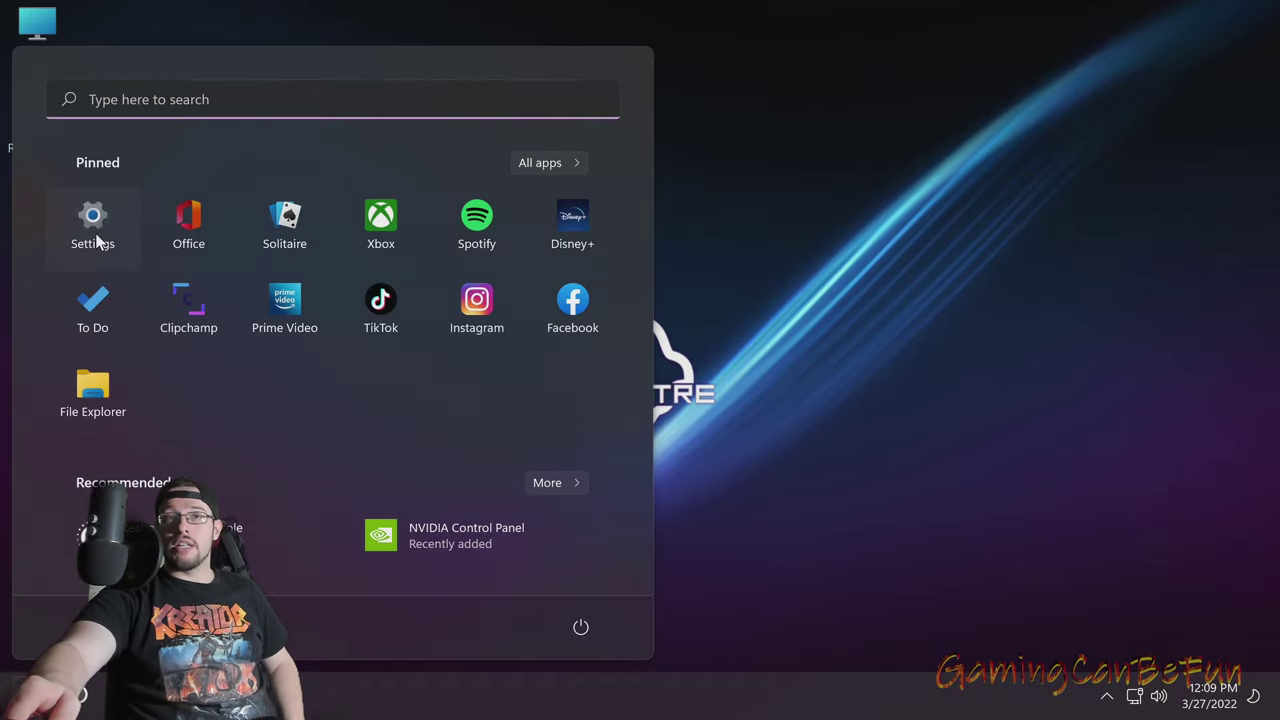
pyautogui.click(94, 230)
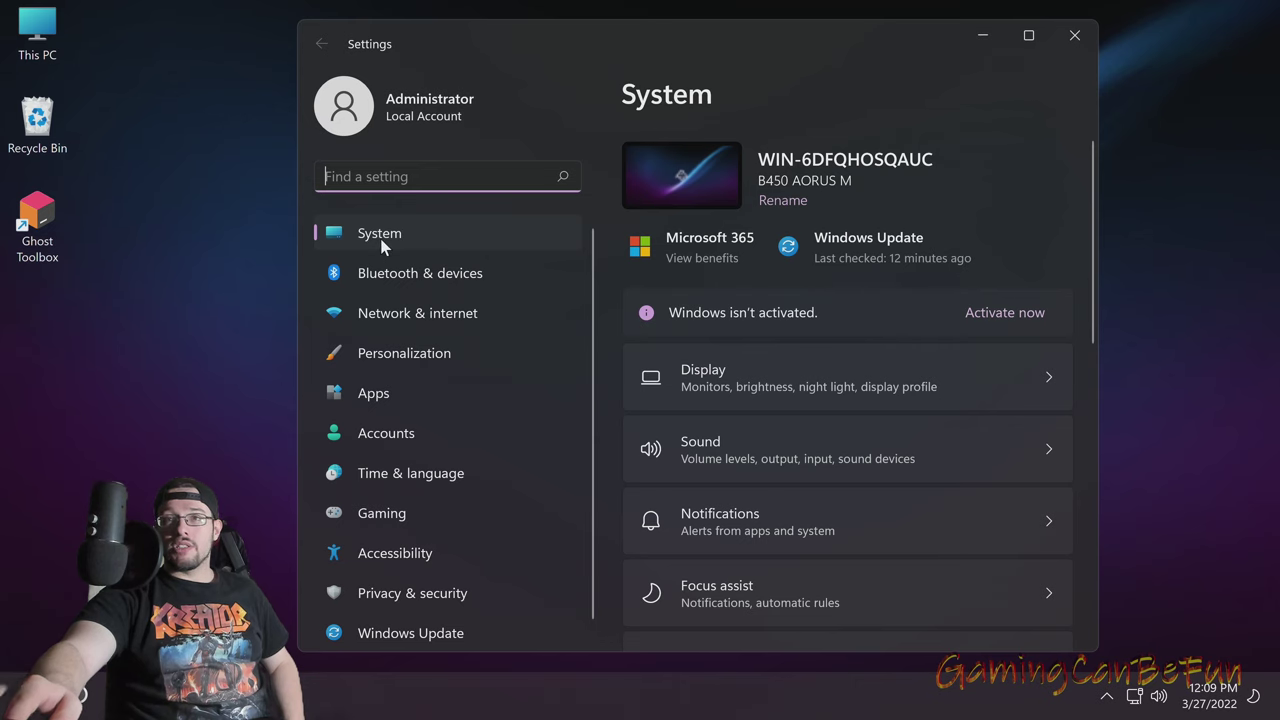
pyautogui.scroll(-8, 870, 545)
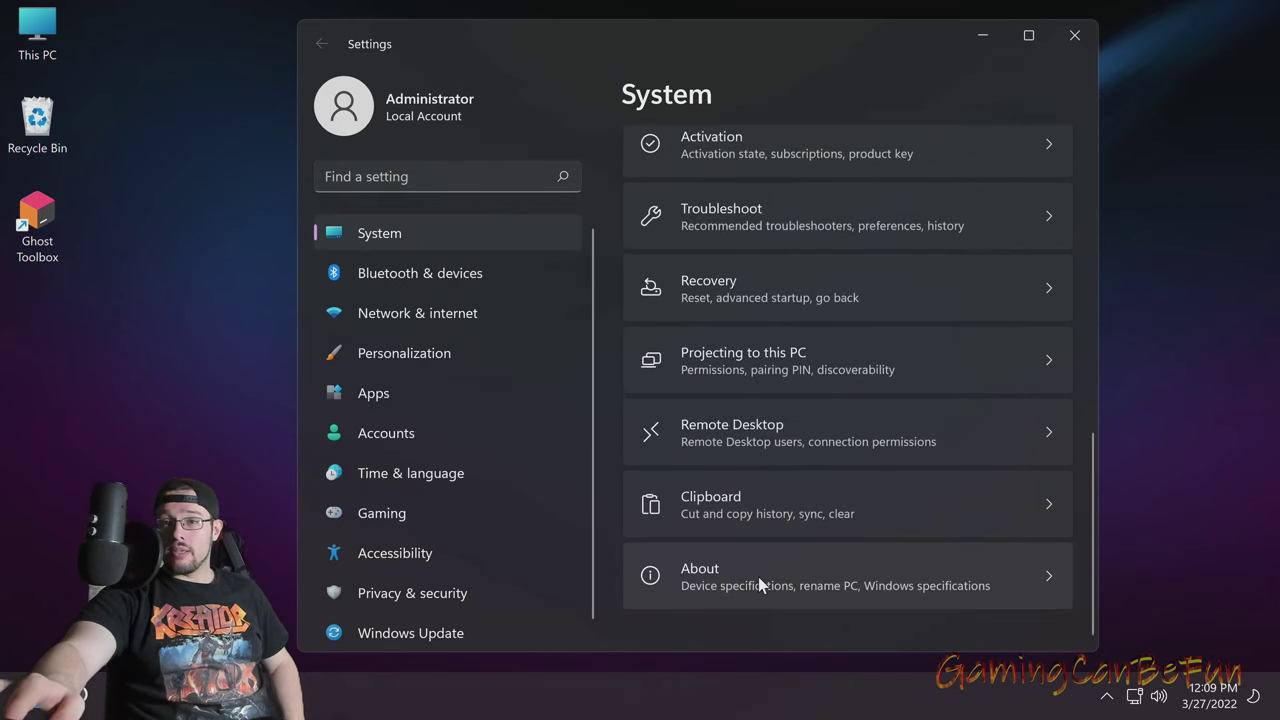
pyautogui.click(750, 585)
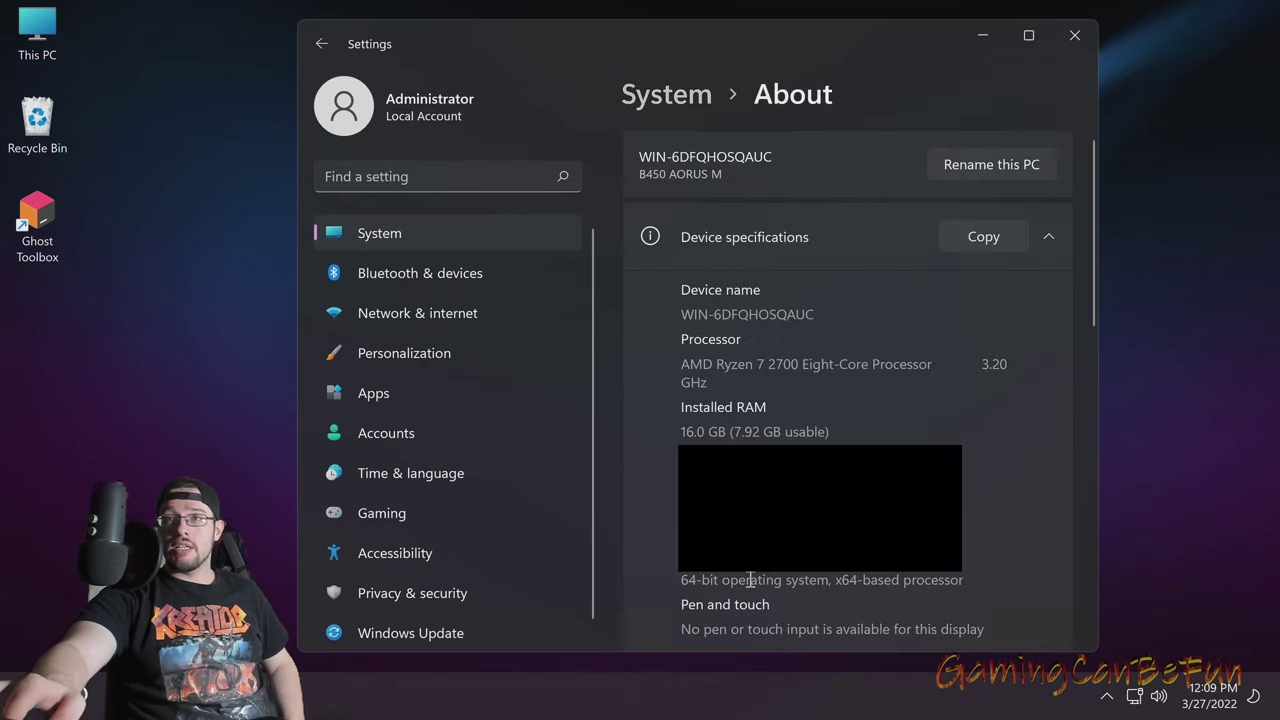
pyautogui.scroll(-5, 750, 590)
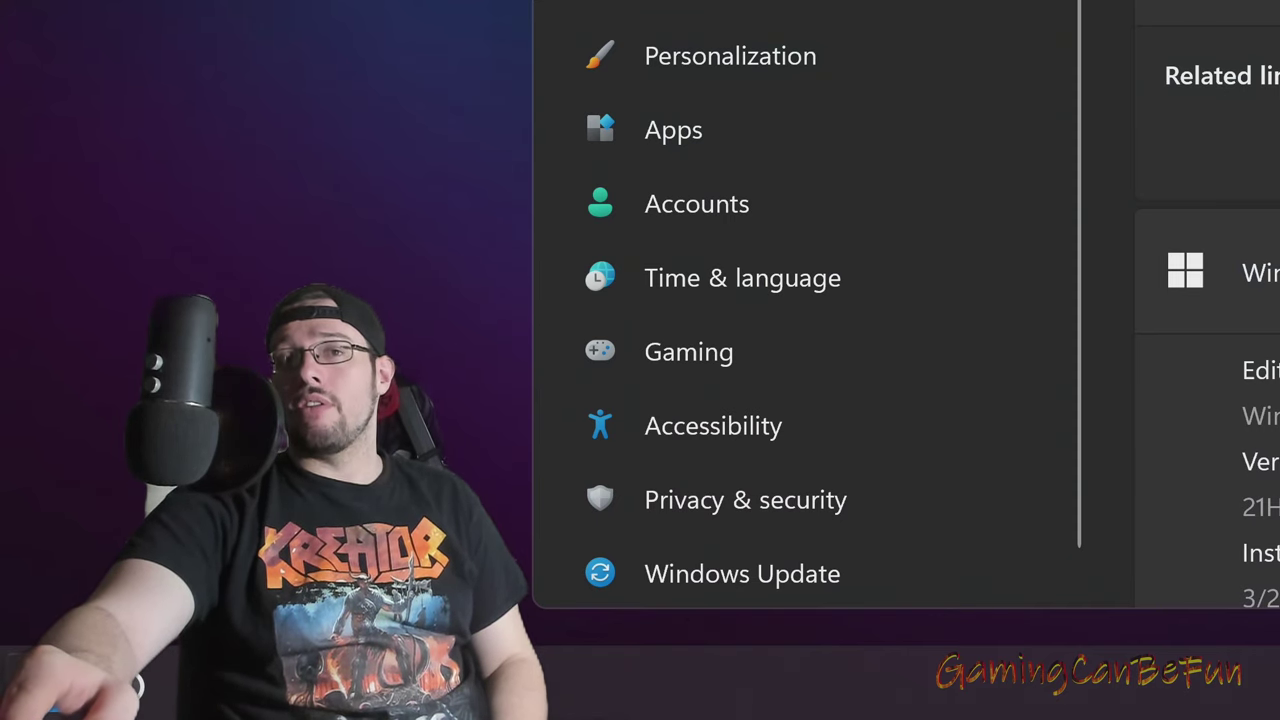
pyautogui.click(30, 685)
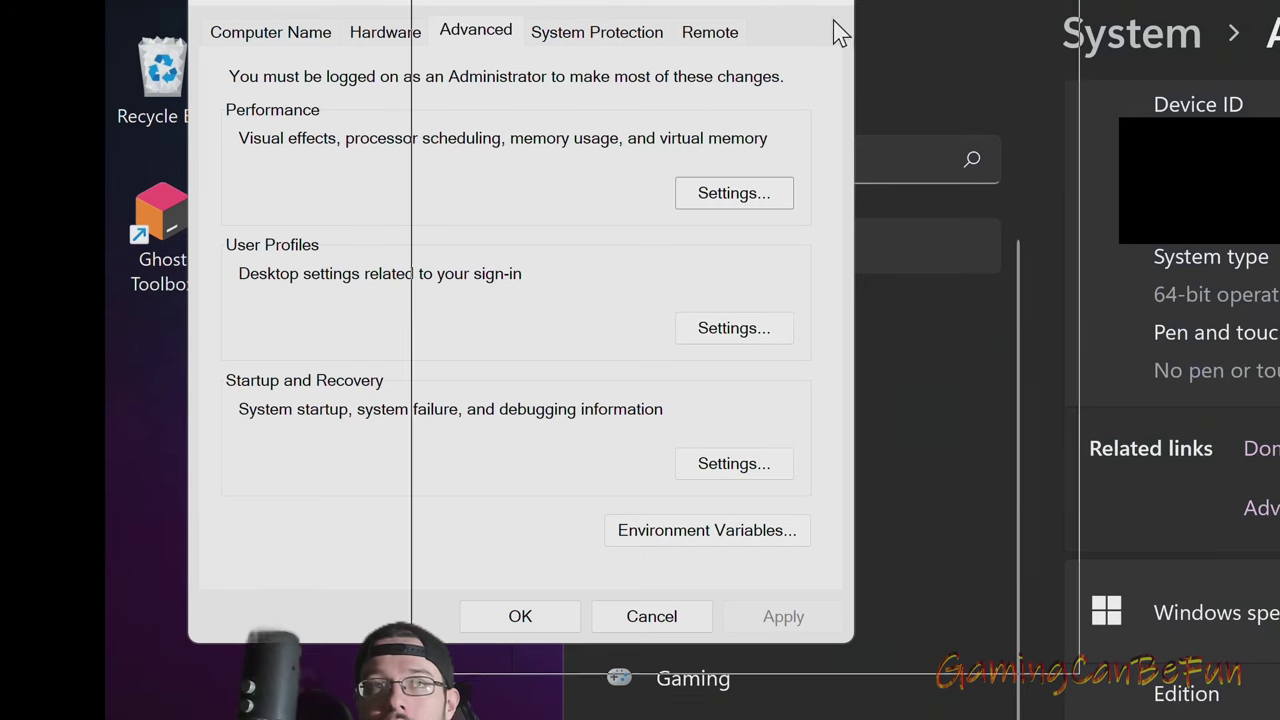
# Open the Performance settings and enable drop shadows for desktop icon labels and smooth-scroll list boxes
pyautogui.moveTo(837, 29); pyautogui.dragTo(1030, 40)
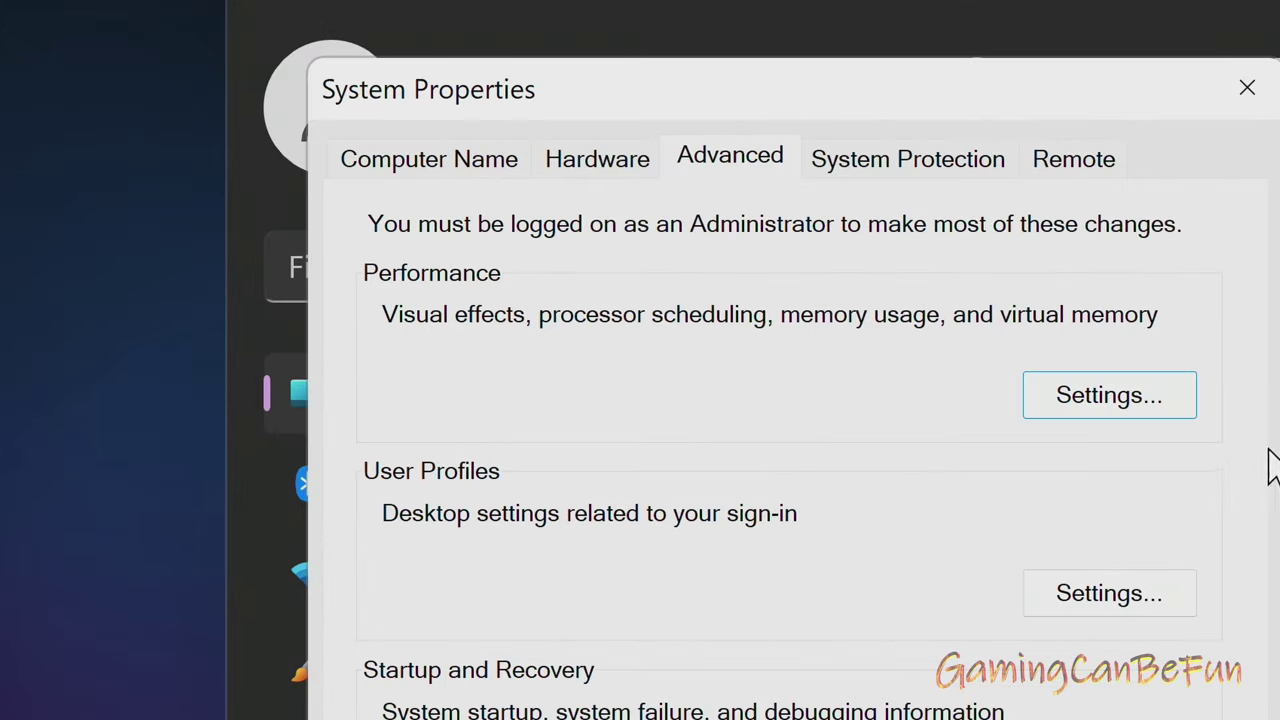
pyautogui.click(1114, 394)
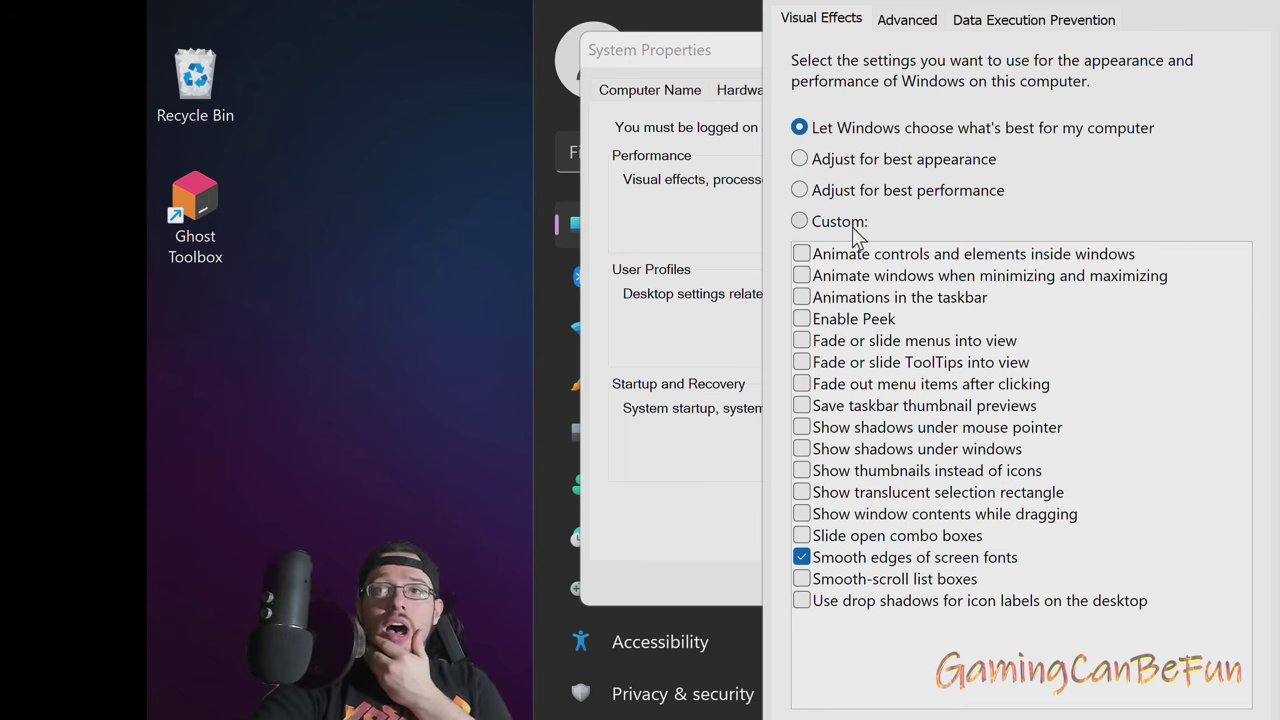
pyautogui.click(803, 601)
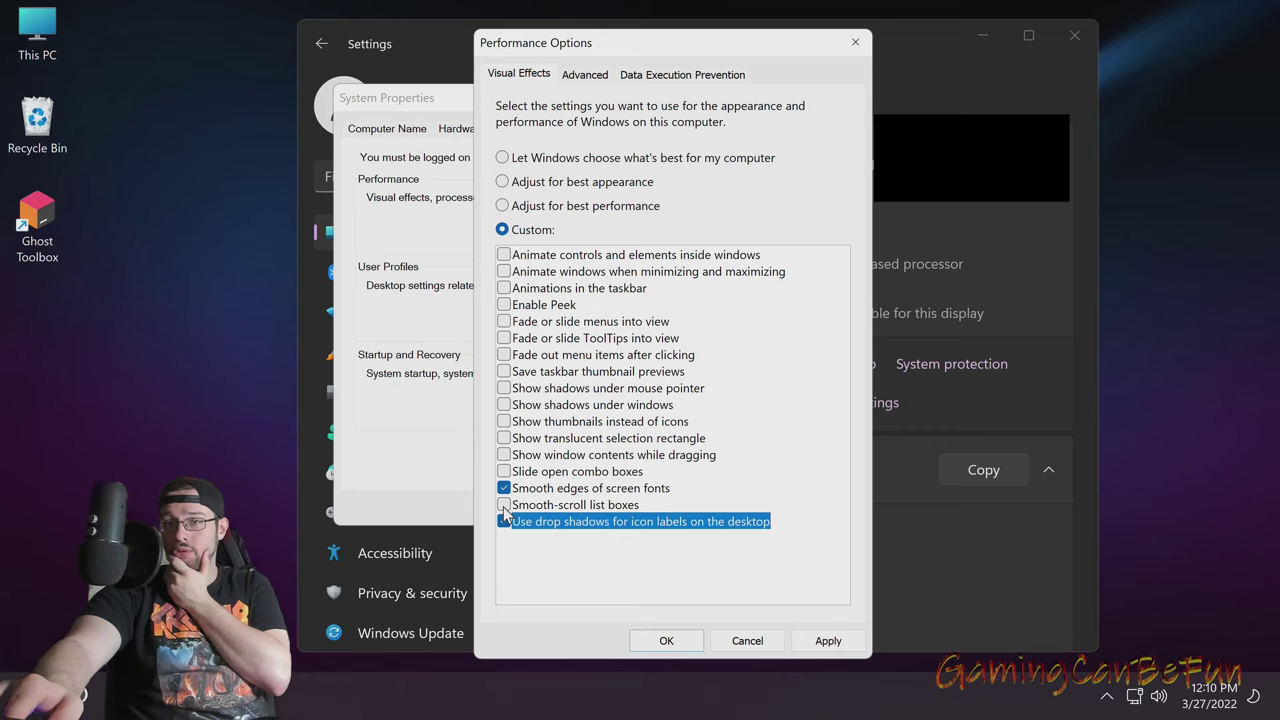
pyautogui.click(801, 580)
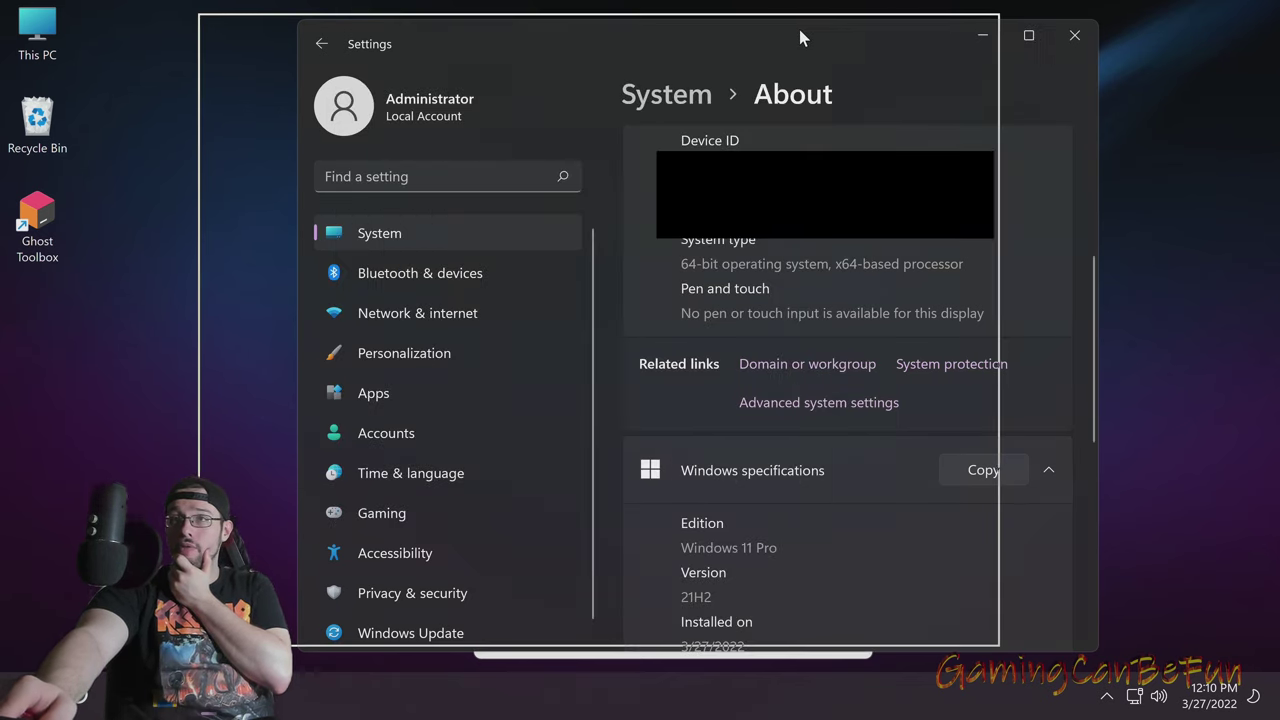
# Enable Show window contents while dragging, Show translucent selection rectangle, and Show thumbnails instead of icons
pyautogui.moveTo(800, 33); pyautogui.dragTo(855, 52)
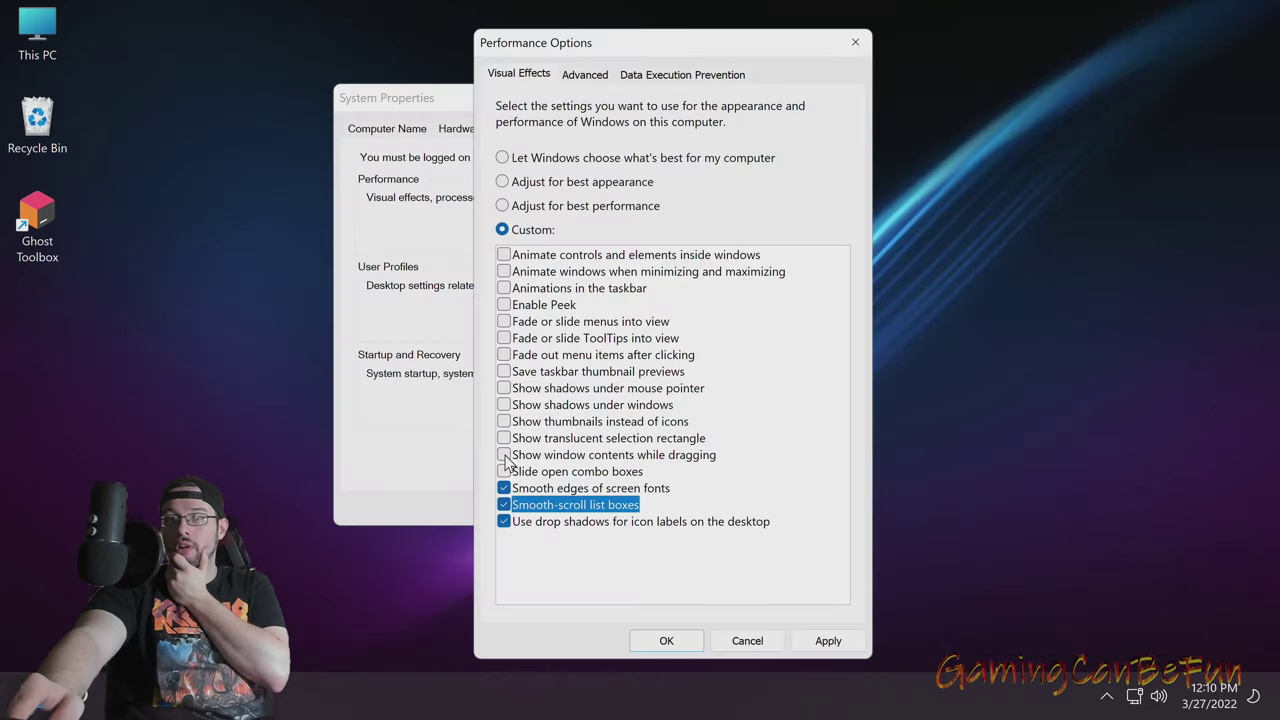
pyautogui.click(538, 458)
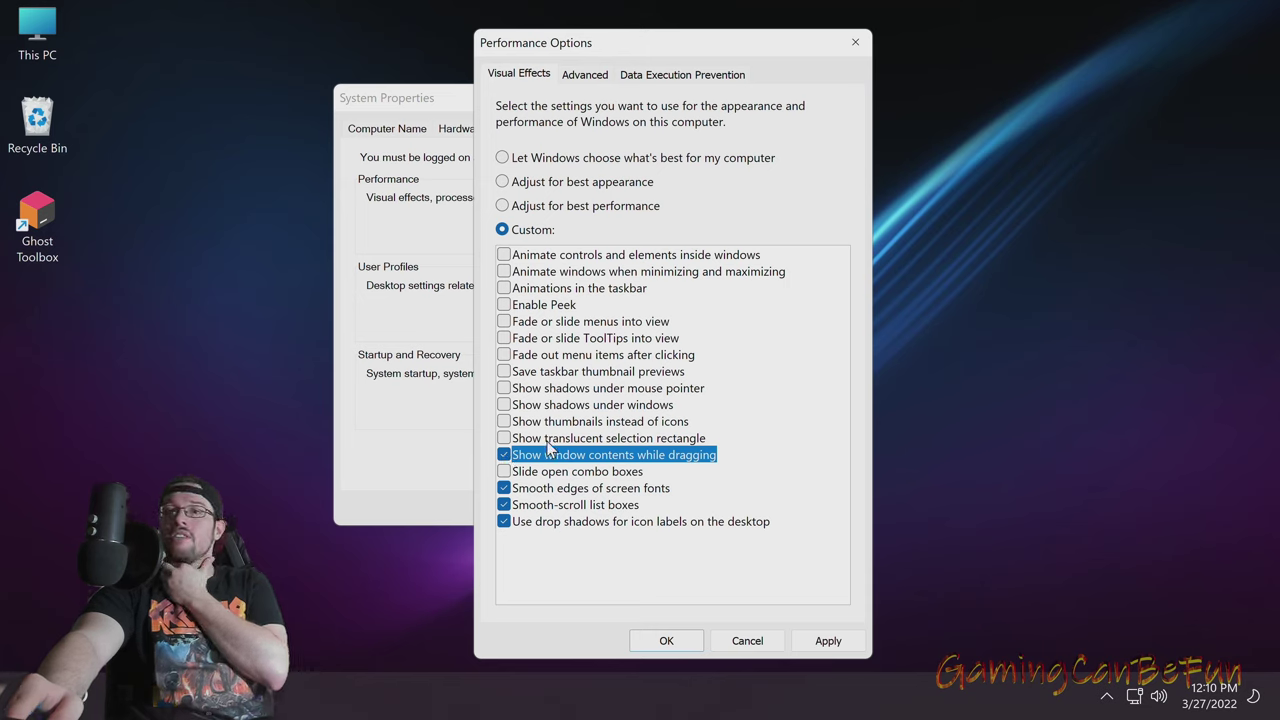
pyautogui.click(523, 440)
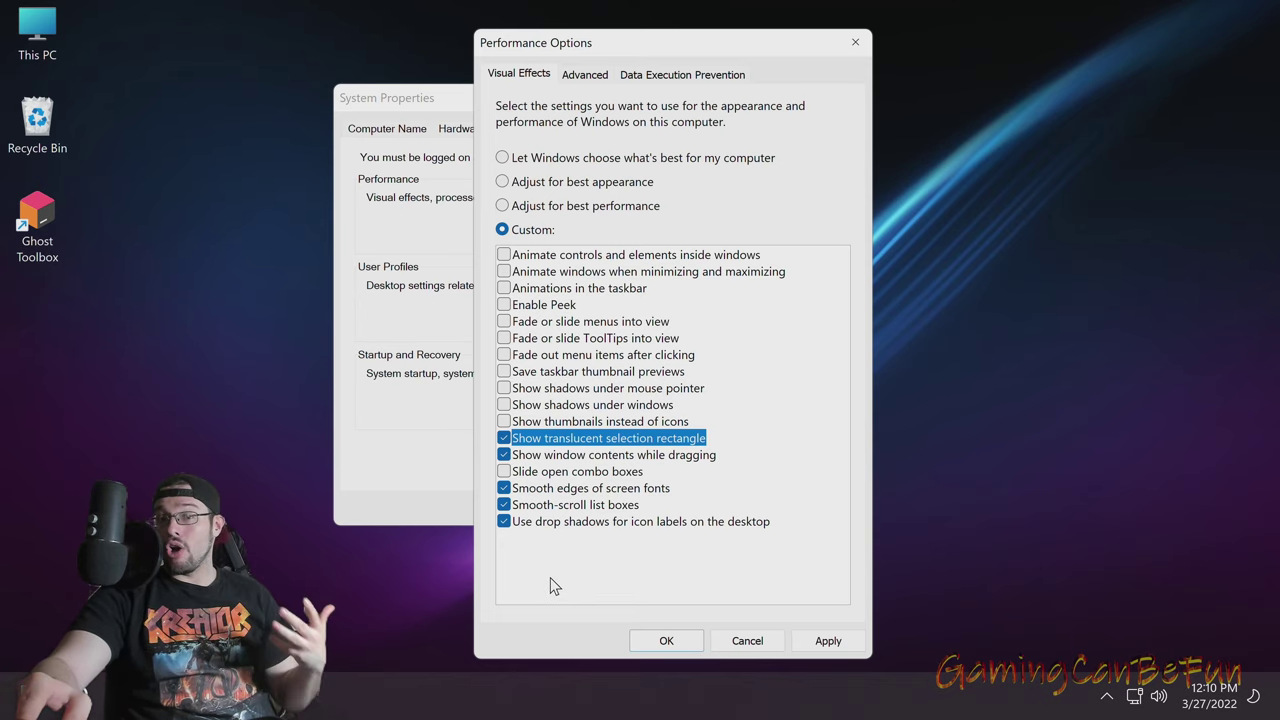
pyautogui.click(504, 421)
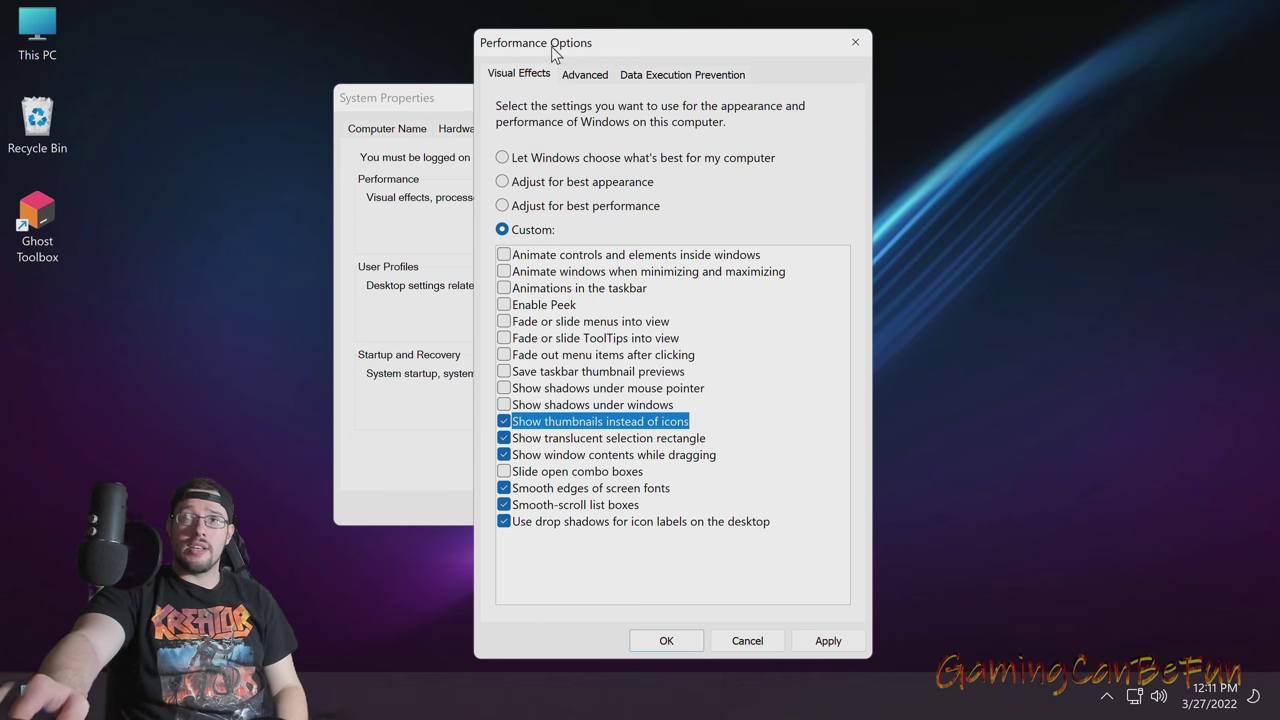
# Enable Show shadows under windows, Show shadows under mouse pointer, and Save taskbar thumbnail previews
pyautogui.moveTo(556, 45); pyautogui.dragTo(553, 65)
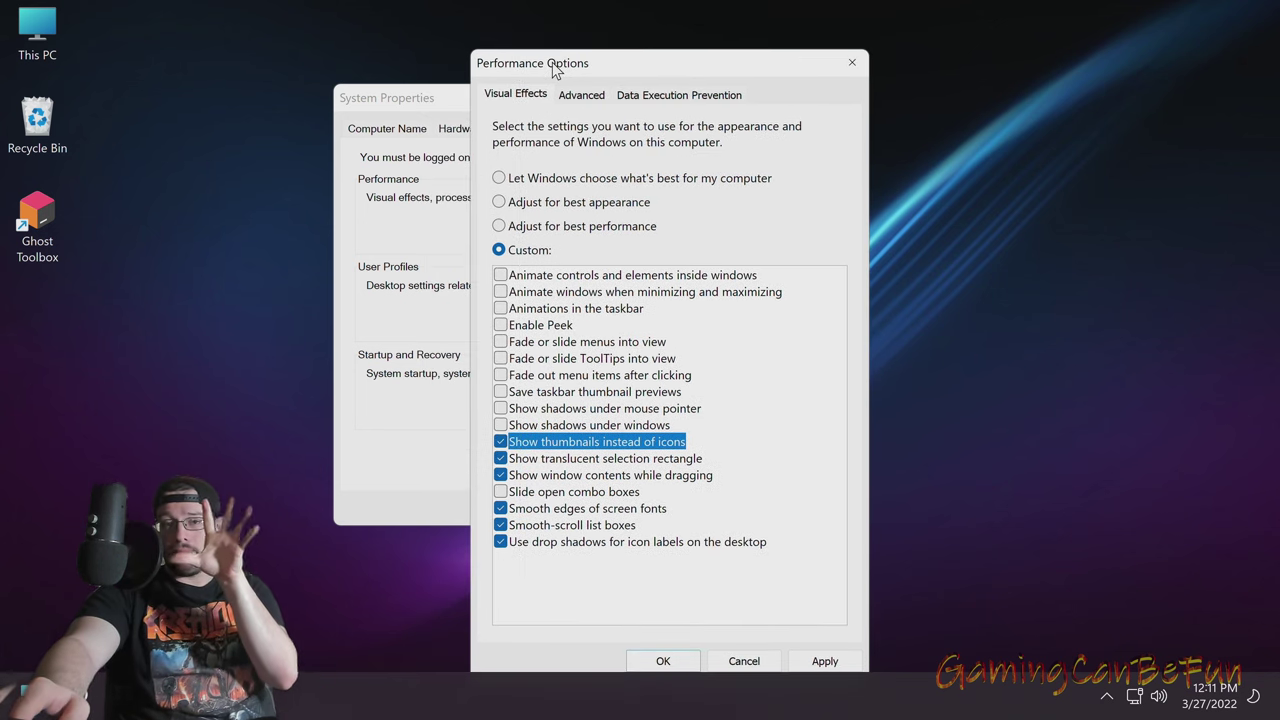
pyautogui.click(501, 425)
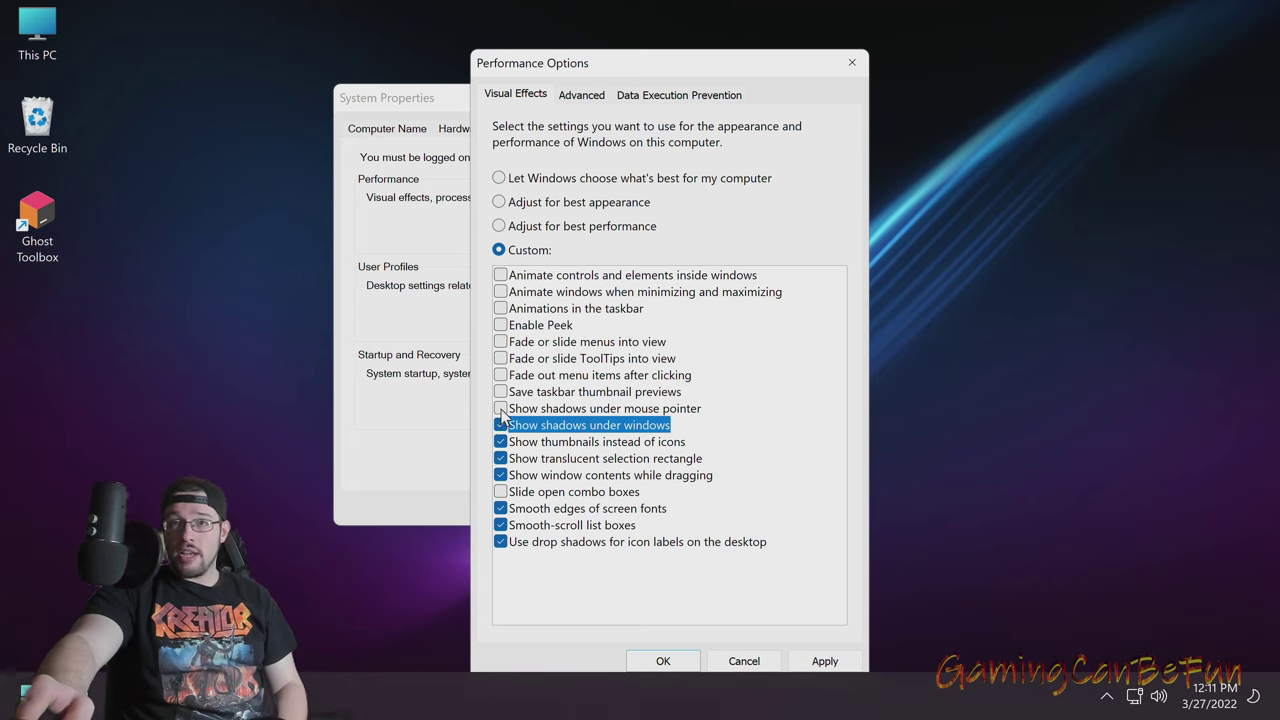
pyautogui.click(501, 409)
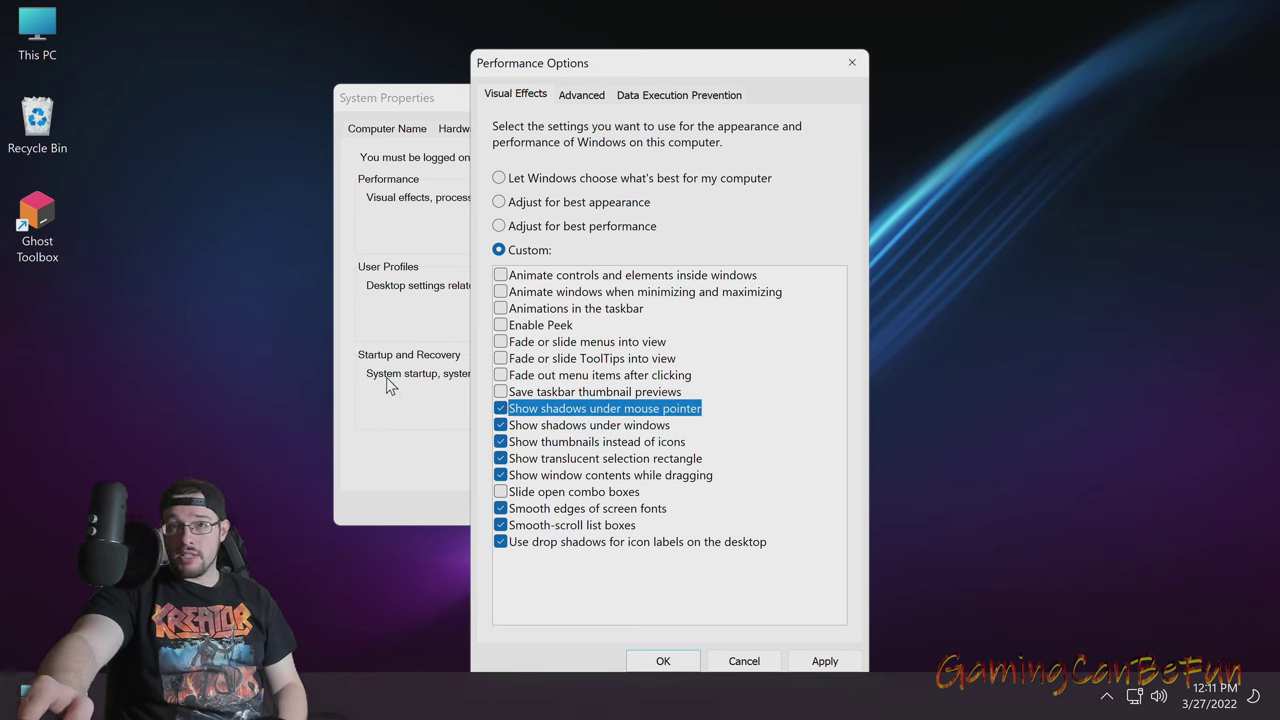
pyautogui.click(501, 393)
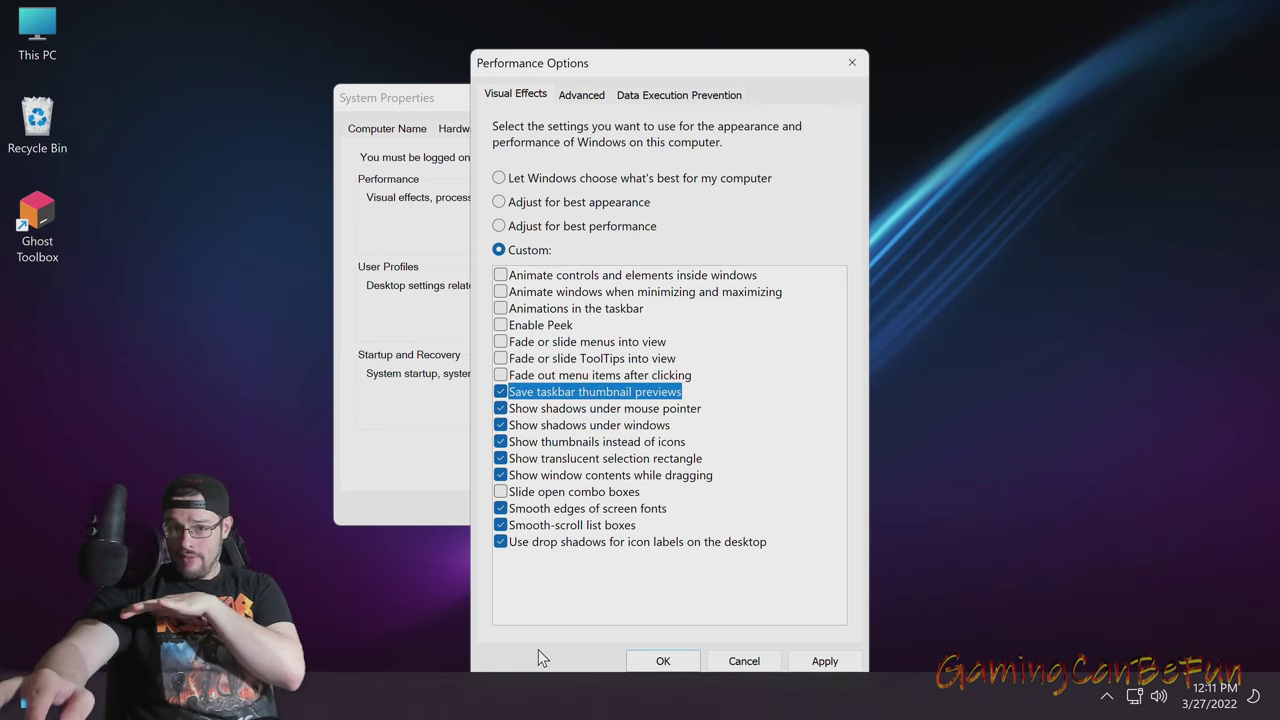
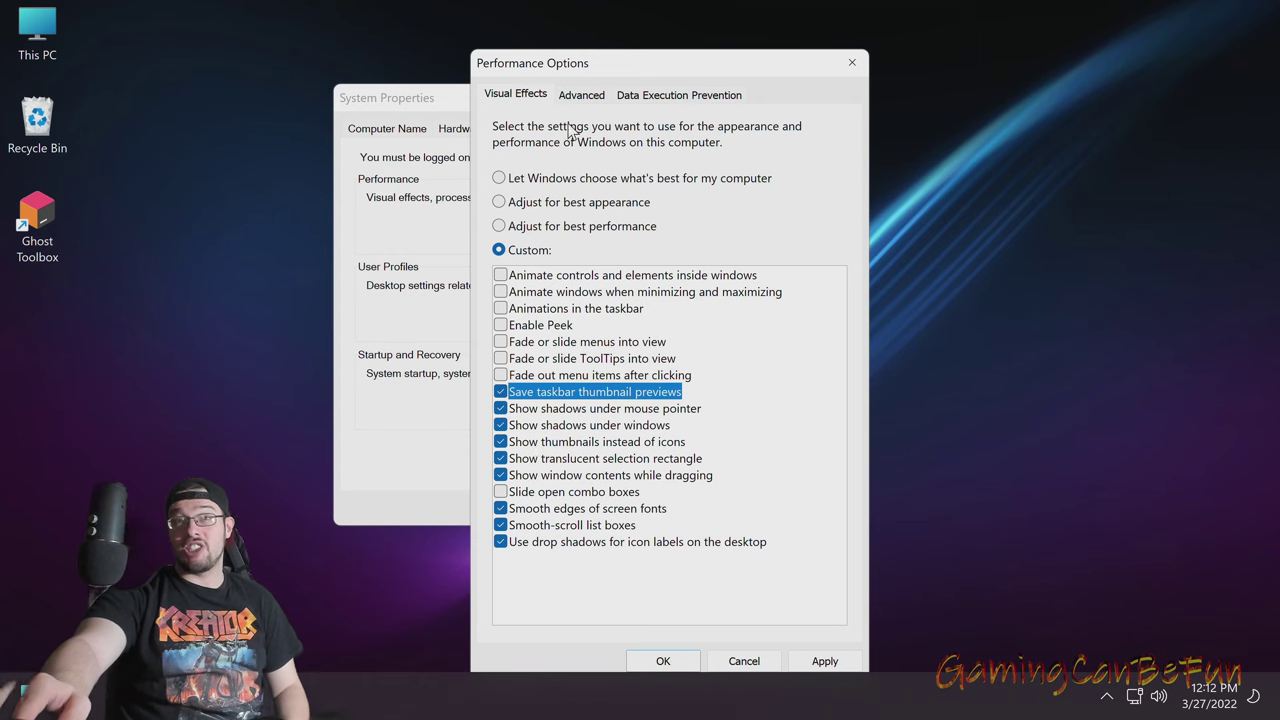
pyautogui.moveTo(601, 66); pyautogui.dragTo(668, 60)
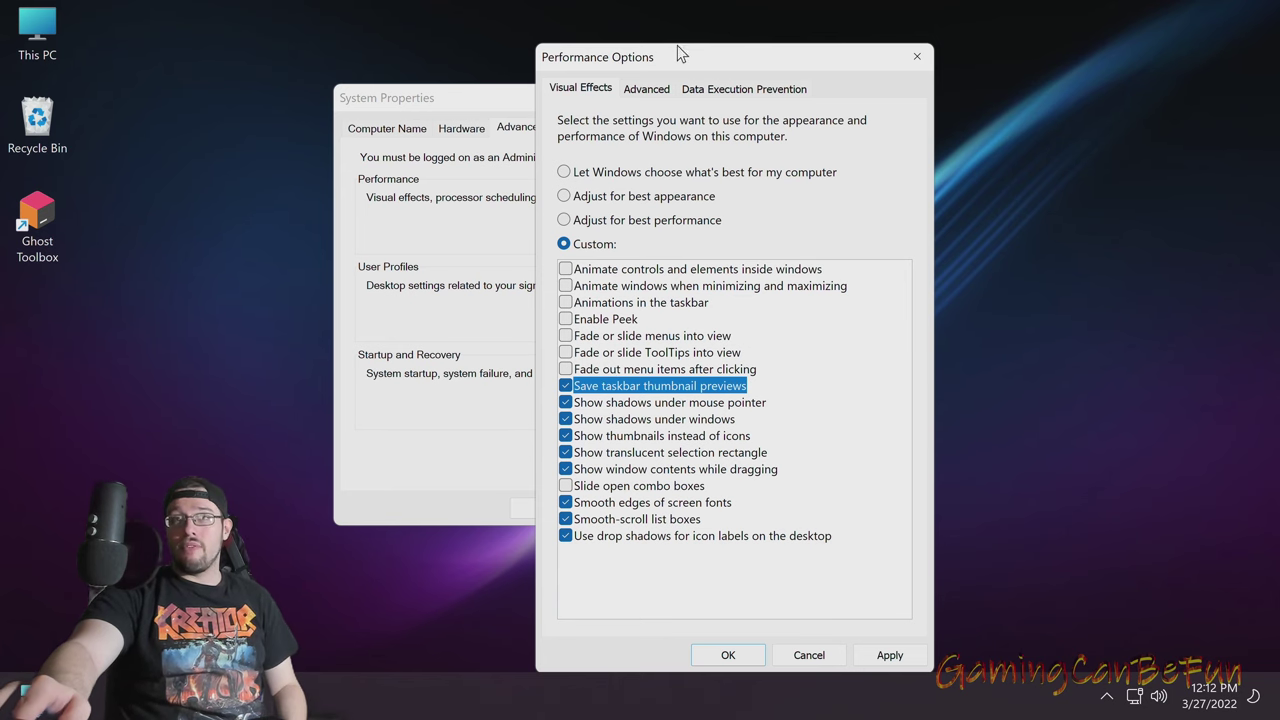
pyautogui.moveTo(663, 53); pyautogui.dragTo(623, 44)
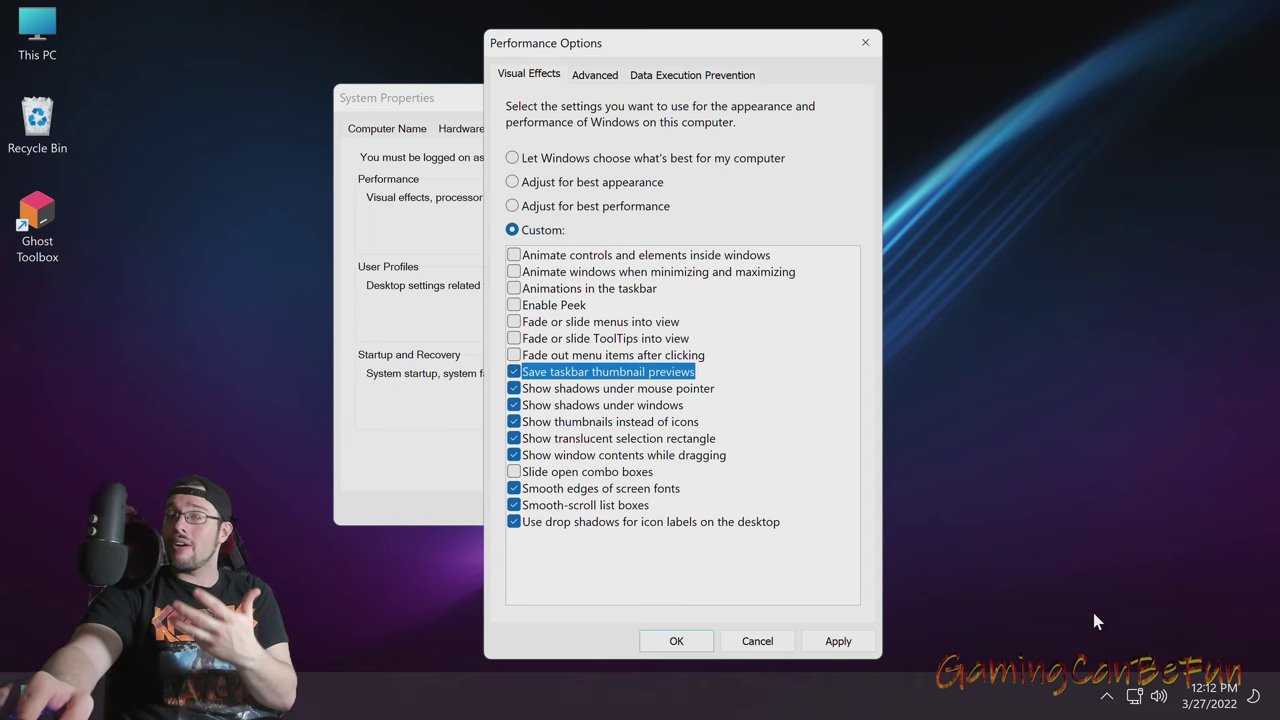
pyautogui.click(1107, 699)
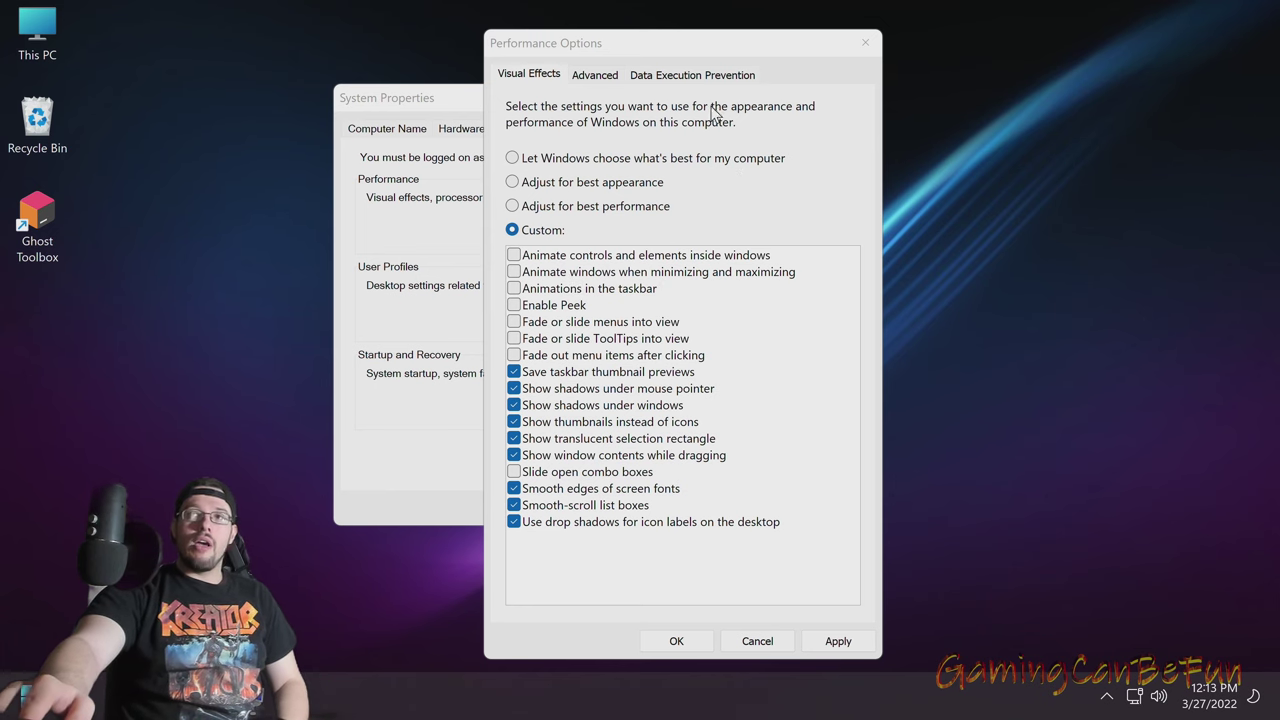
# Enable animations for minimizing and maximizing windows and for controls inside windows, apply the visual effects, and close Performance Options
pyautogui.moveTo(680, 53); pyautogui.dragTo(813, 58)
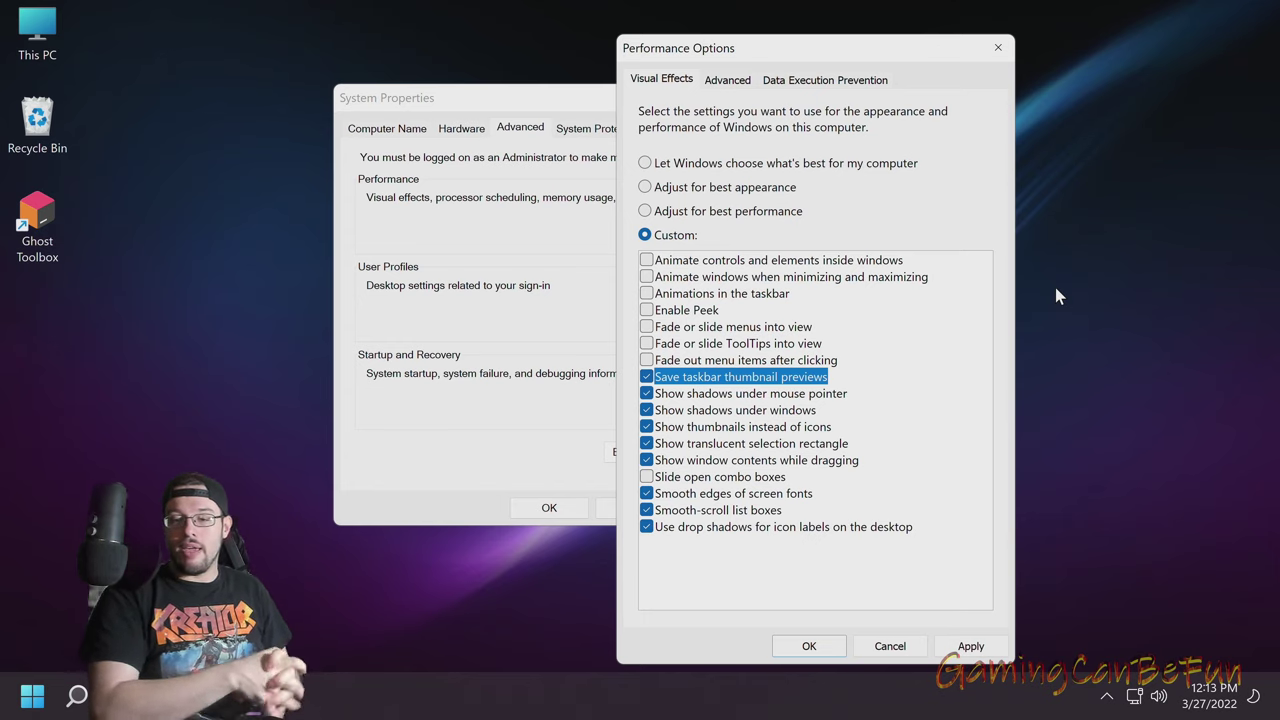
pyautogui.click(656, 277)
pyautogui.click(658, 262)
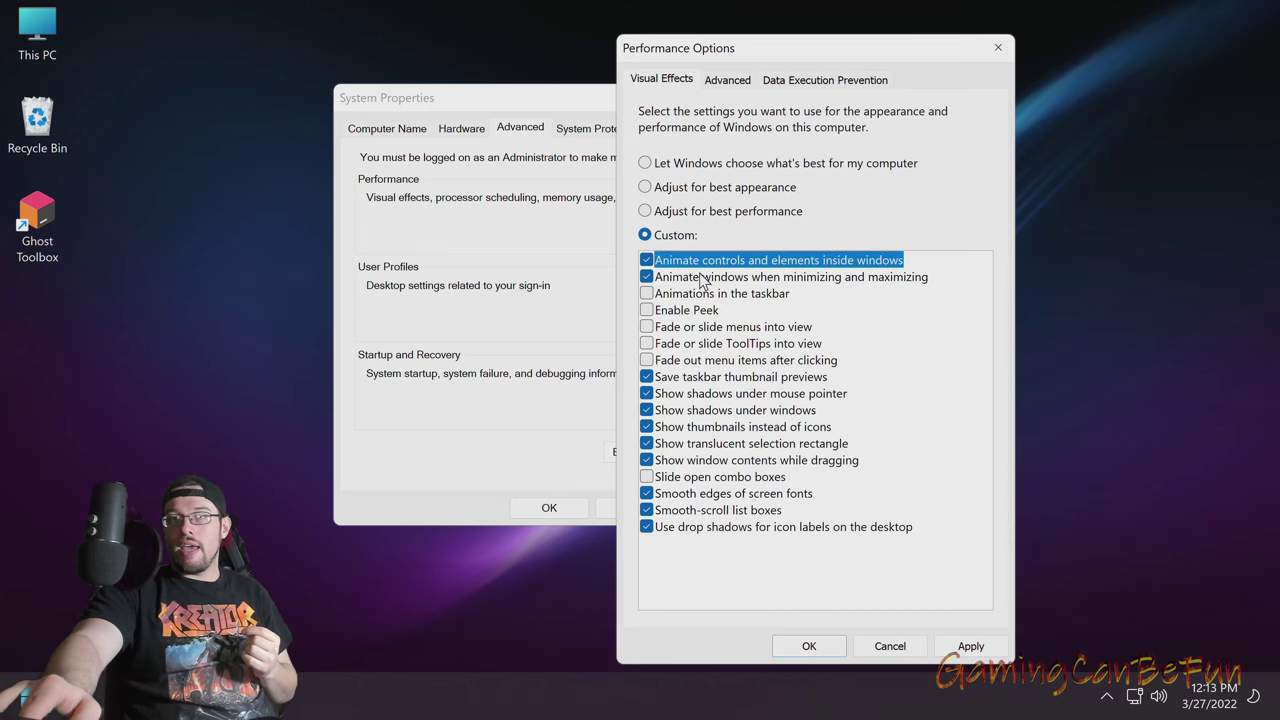
pyautogui.click(966, 652)
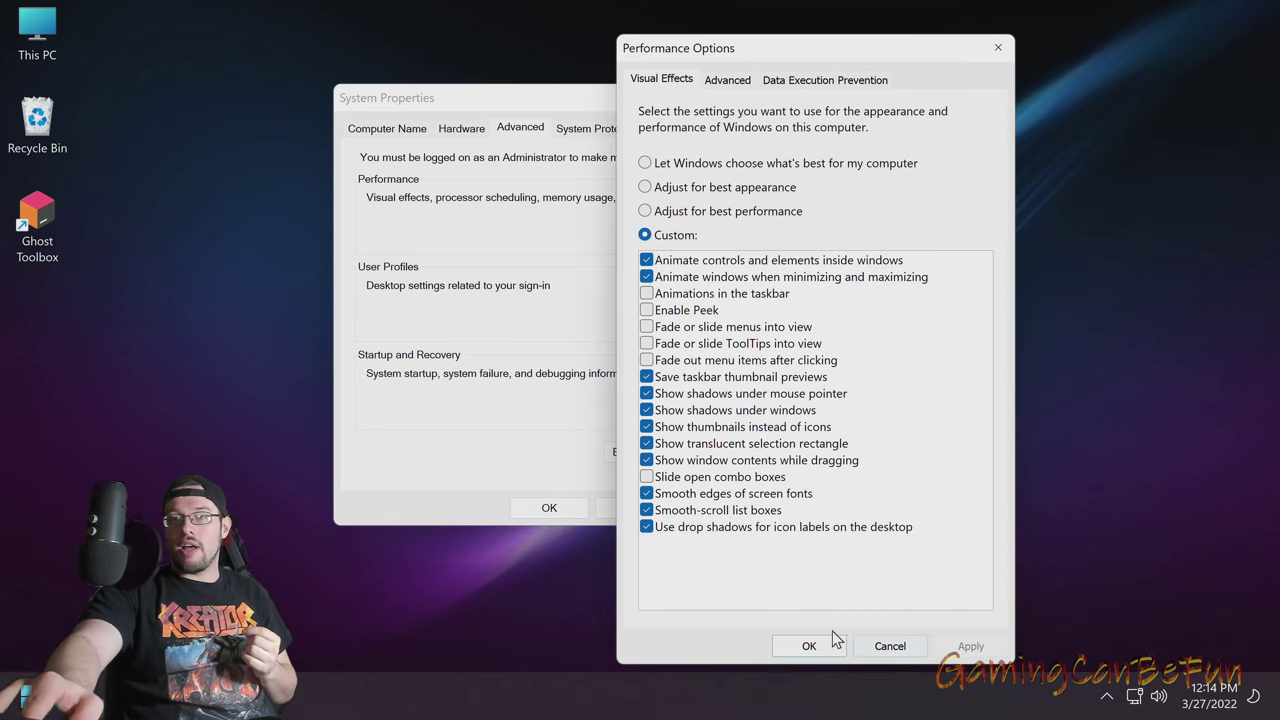
pyautogui.moveTo(804, 58); pyautogui.dragTo(851, 64)
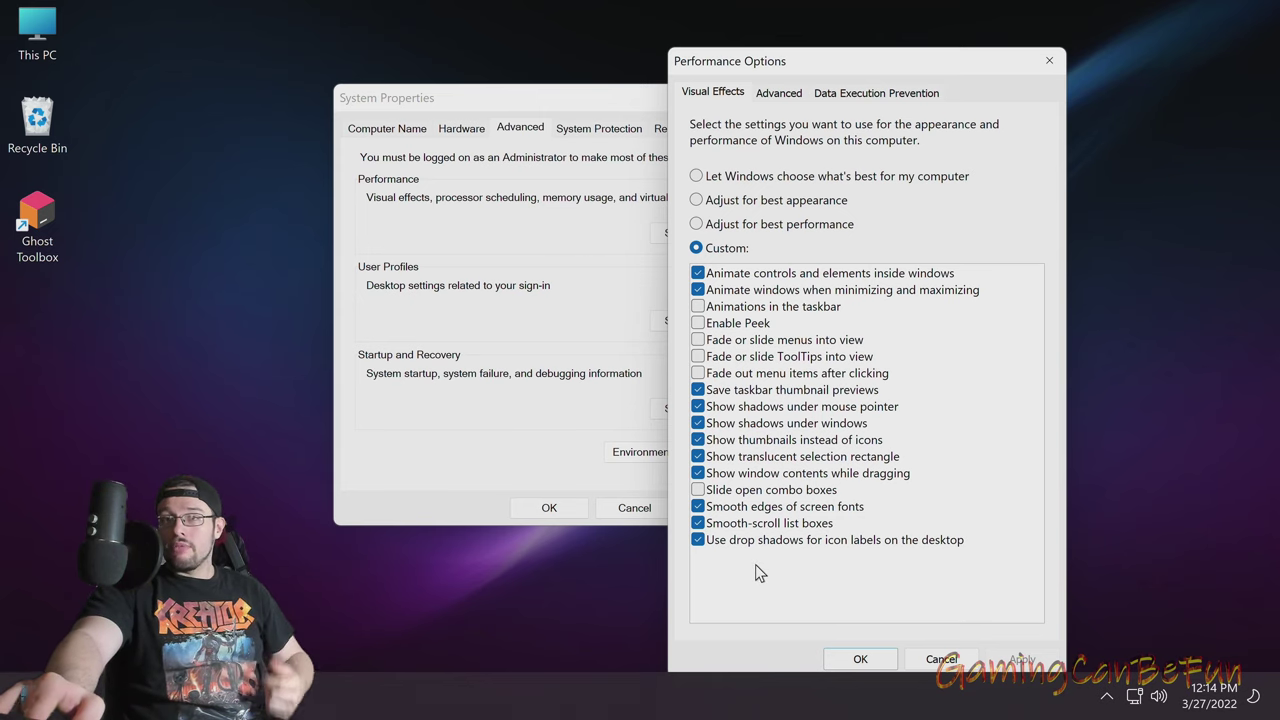
pyautogui.click(884, 662)
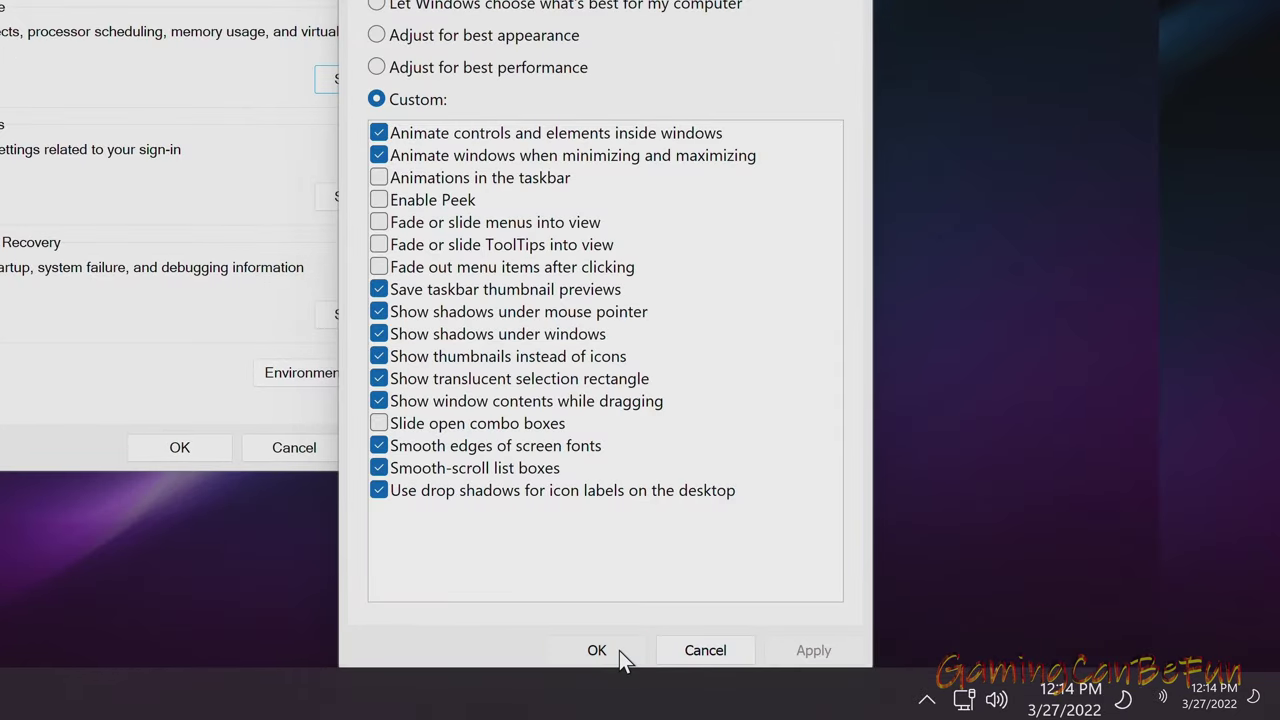
pyautogui.click(619, 650)
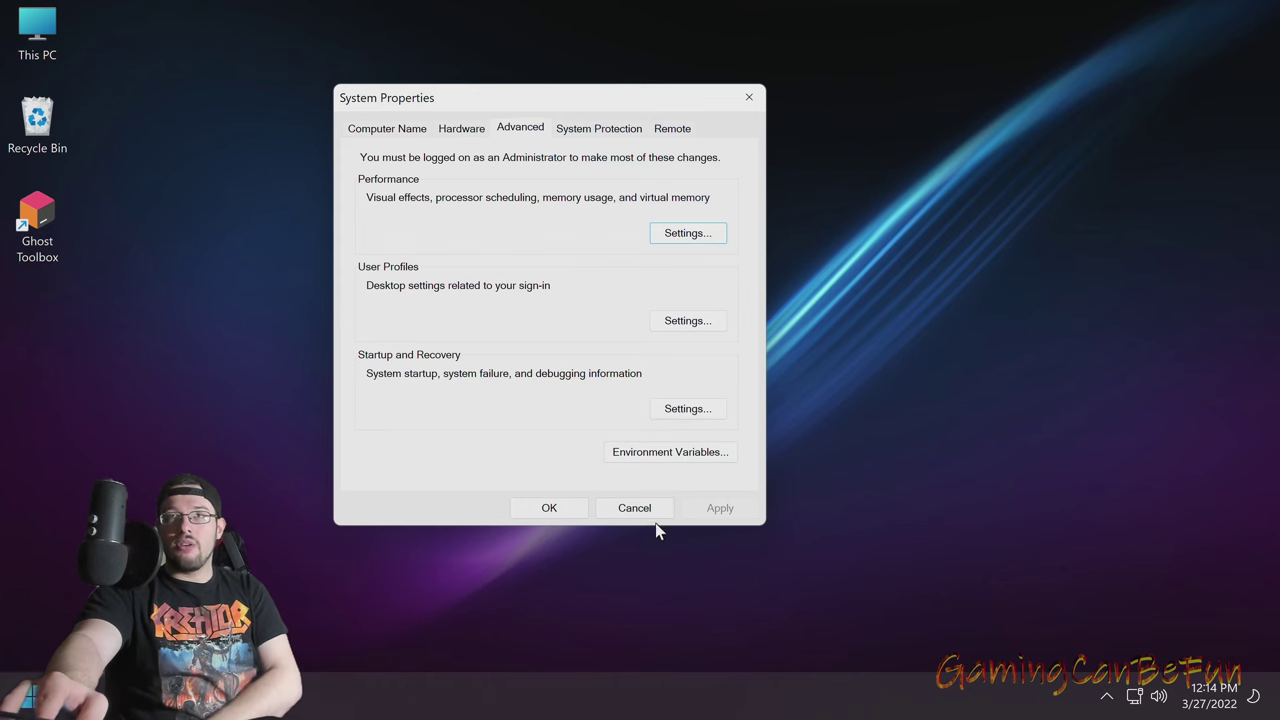
# Close System Properties and open the Start menu to check its animation
pyautogui.click(749, 97)
pyautogui.press('super')
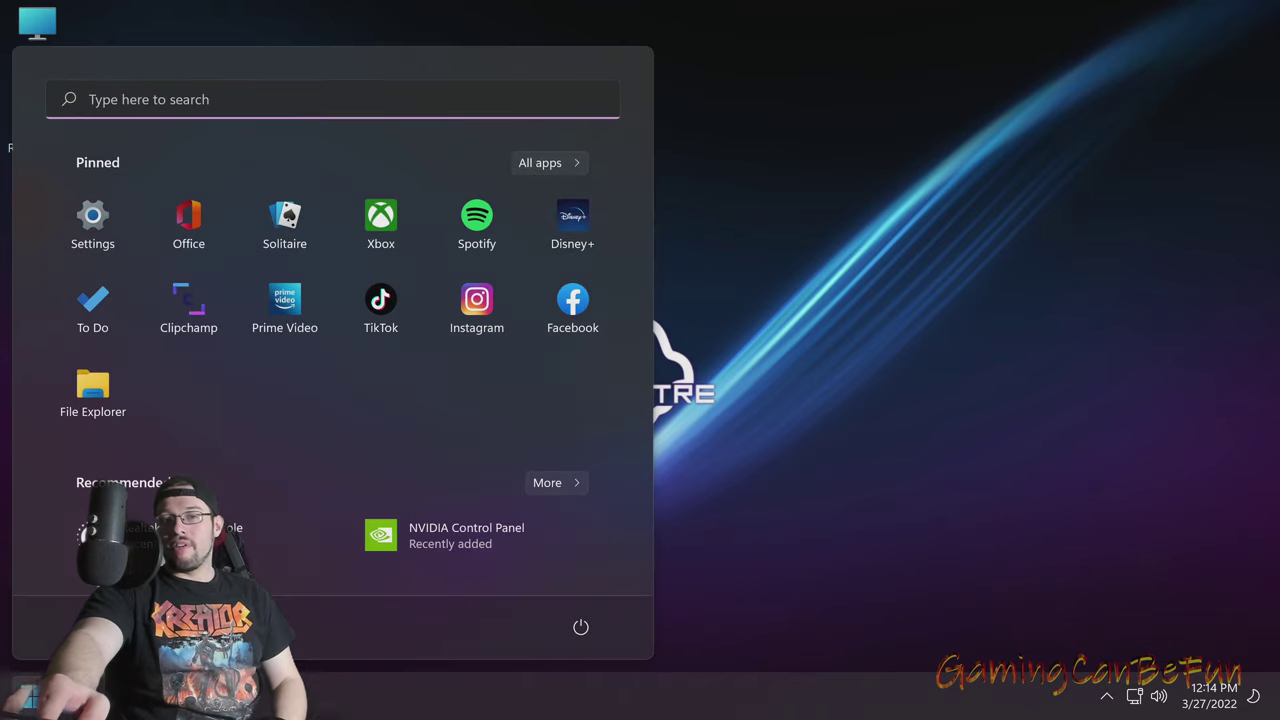
pyautogui.press('super')
# Reopen Performance Options through This PC's properties, disable the window and control animations, apply the change, and close all dialogs and Settings
pyautogui.rightClick(26, 28)
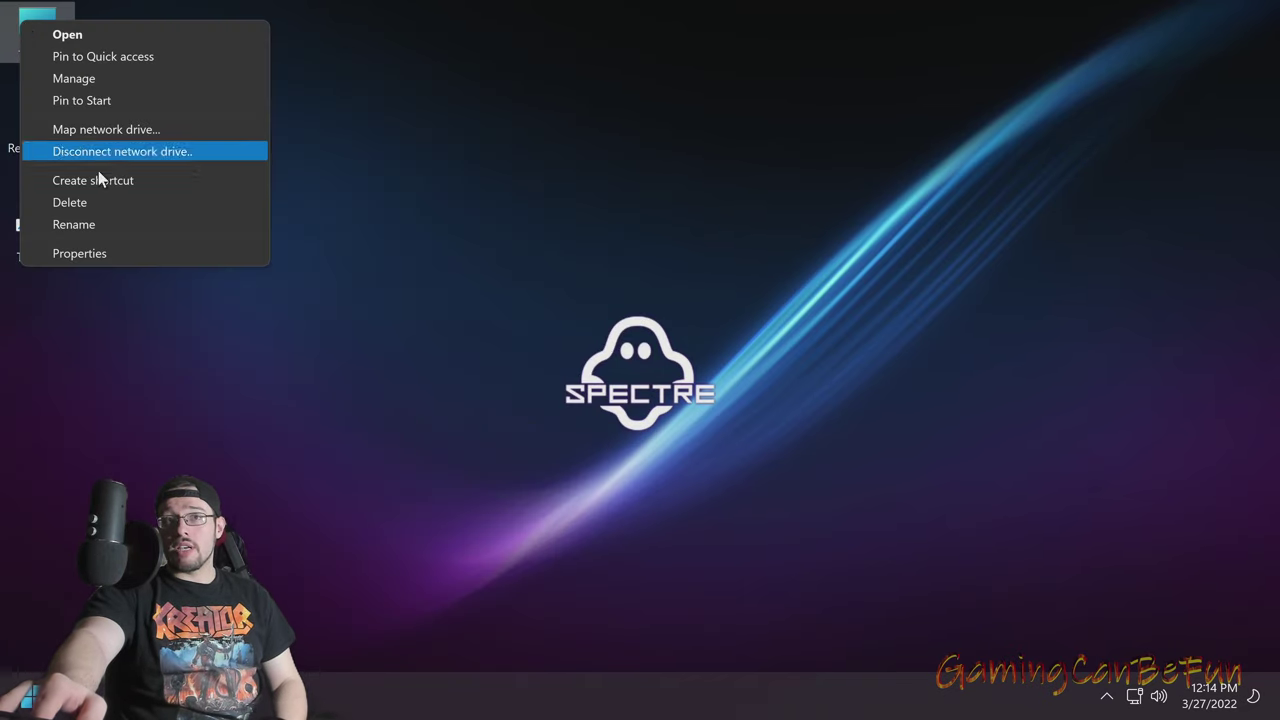
pyautogui.click(100, 252)
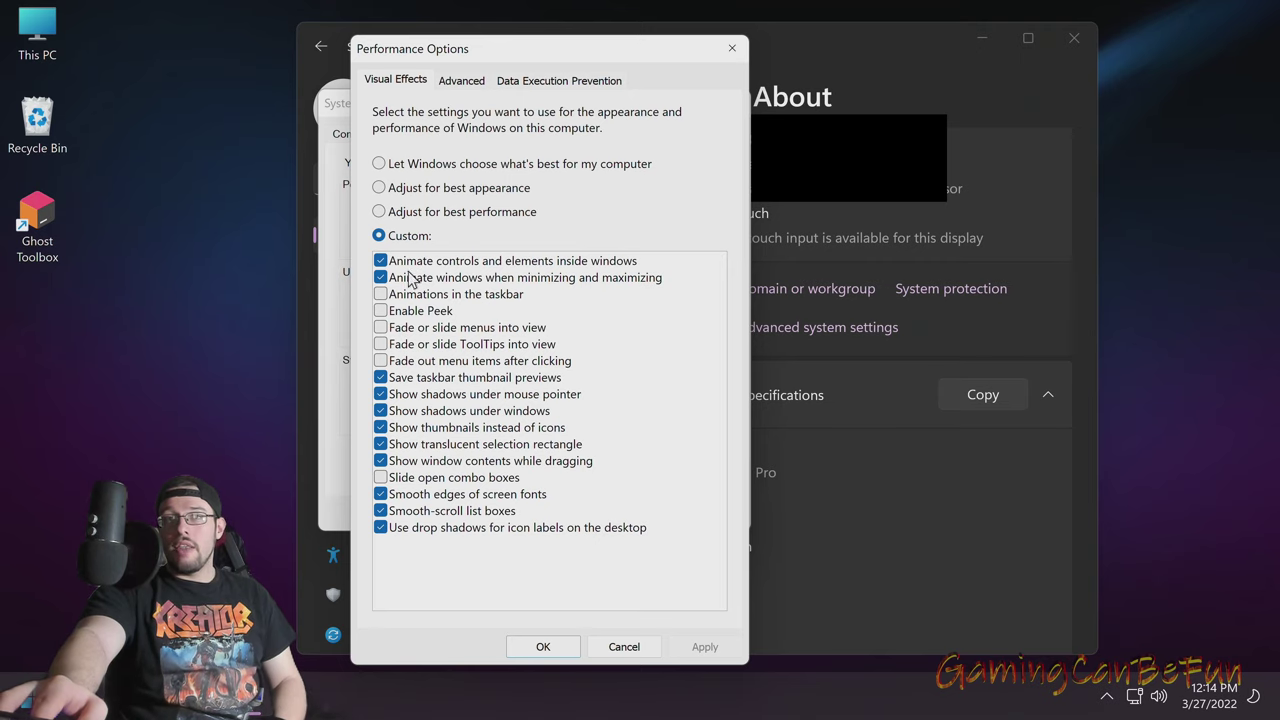
pyautogui.click(421, 155)
pyautogui.click(412, 262)
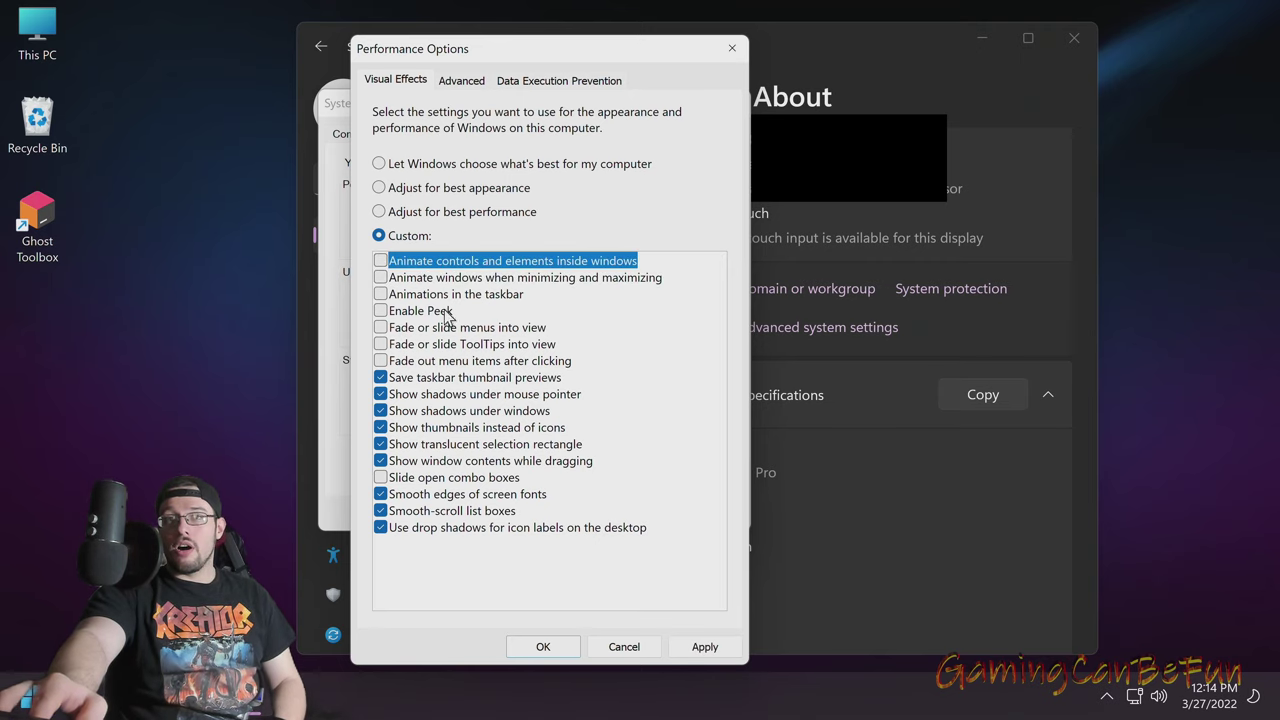
pyautogui.click(703, 648)
pyautogui.click(543, 647)
pyautogui.click(533, 512)
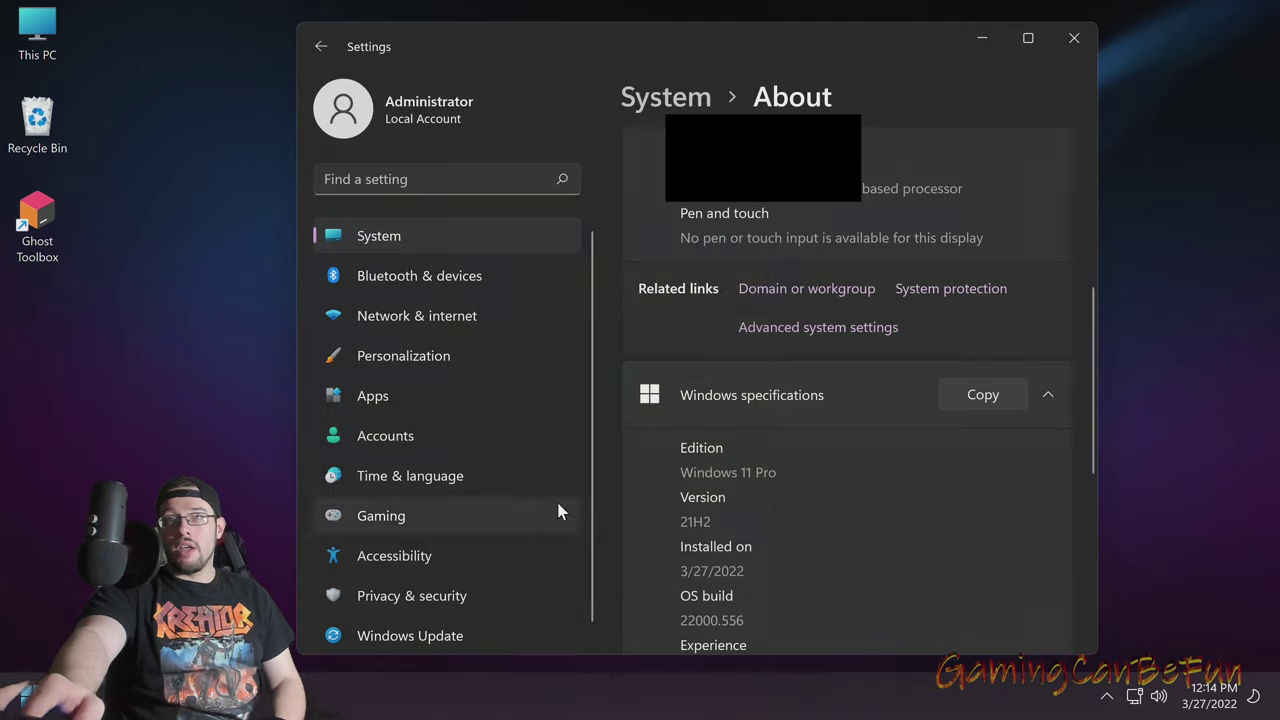
pyautogui.click(1086, 45)
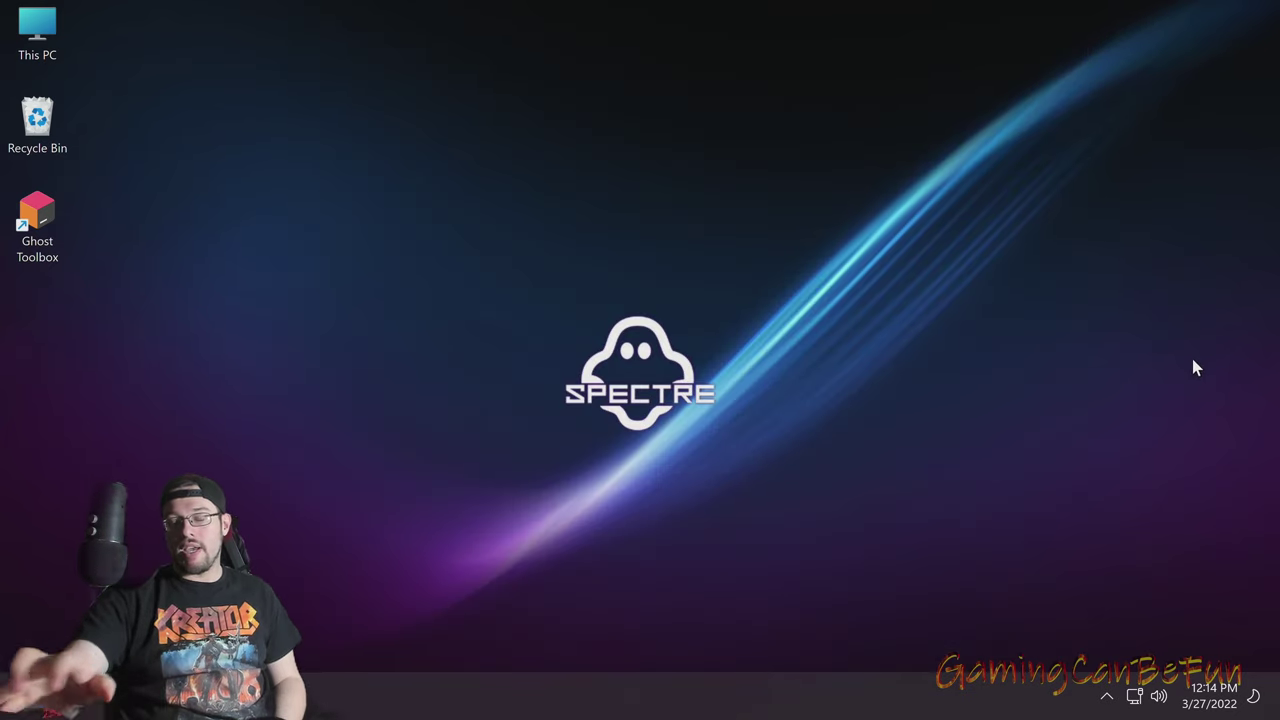
# Open and close the Start menu and the Recycle Bin to check how they respond without animations
pyautogui.press('super')
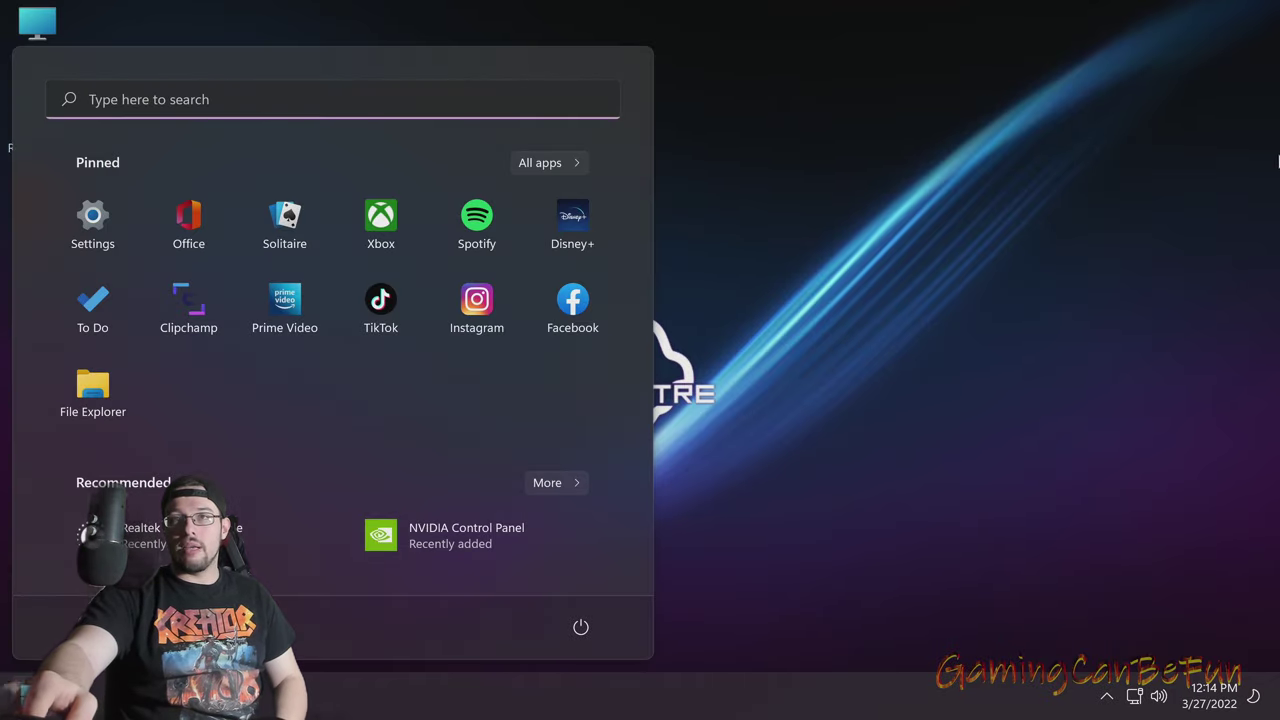
pyautogui.press('Escape')
pyautogui.doubleClick(61, 118)
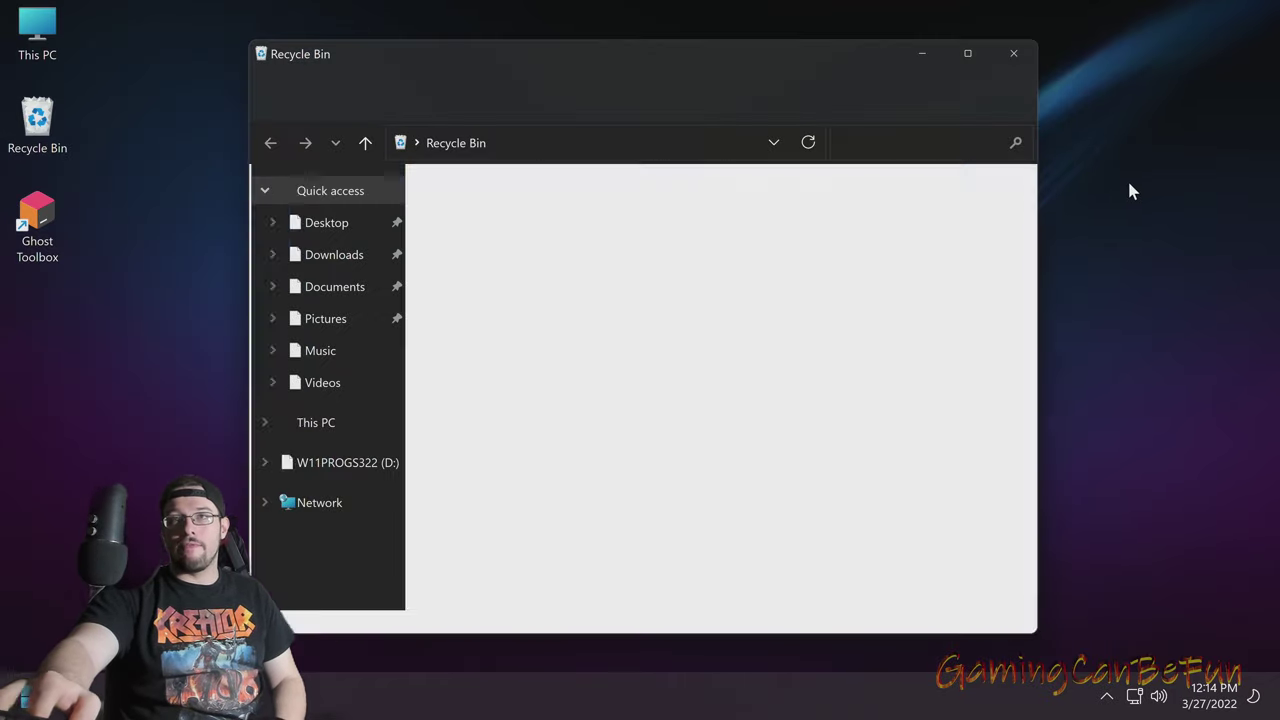
pyautogui.click(1016, 60)
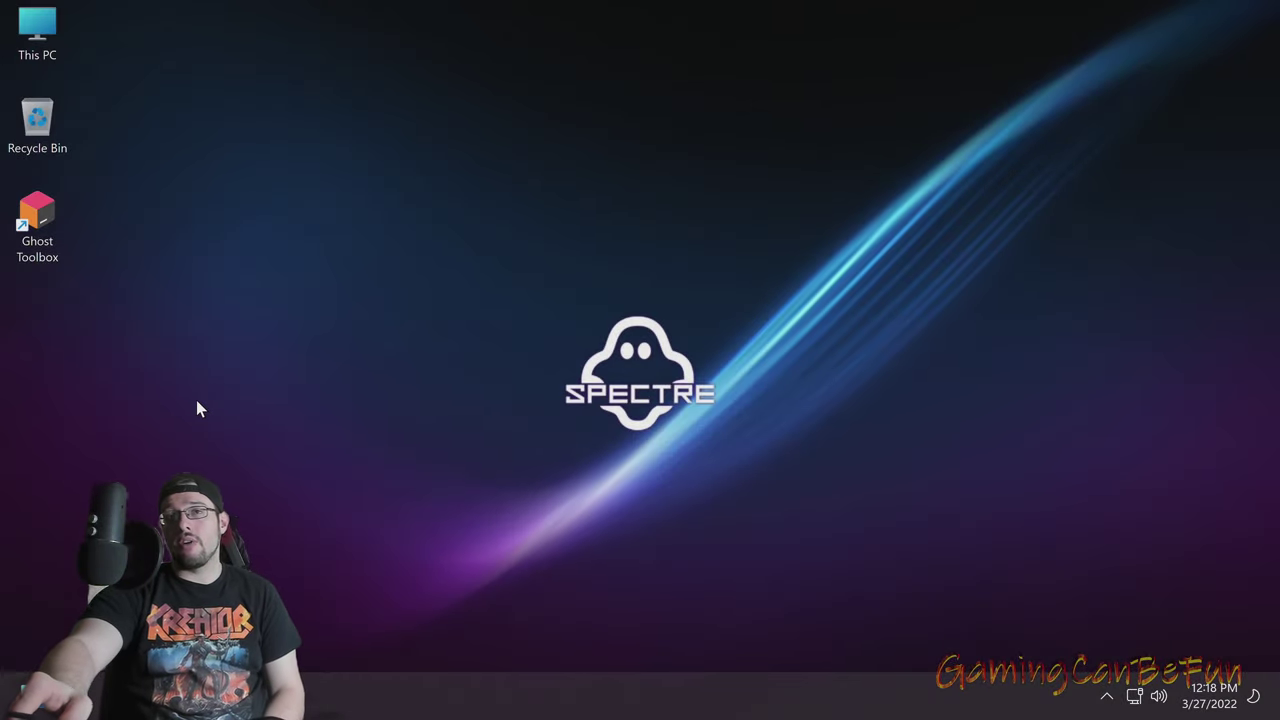
# Launch Ghost Toolbox from the desktop and enter option 39, Tweaking for Gaming | Etc
pyautogui.doubleClick(33, 225)
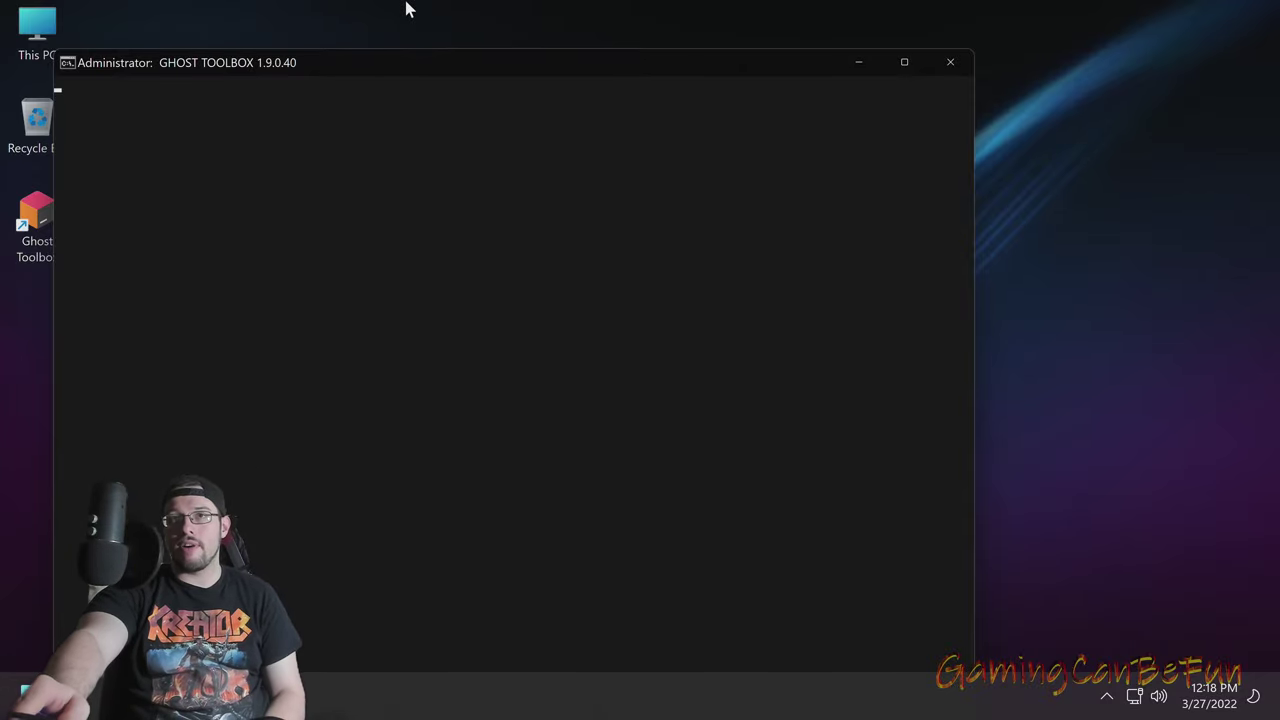
pyautogui.moveTo(427, 67); pyautogui.dragTo(597, 22)
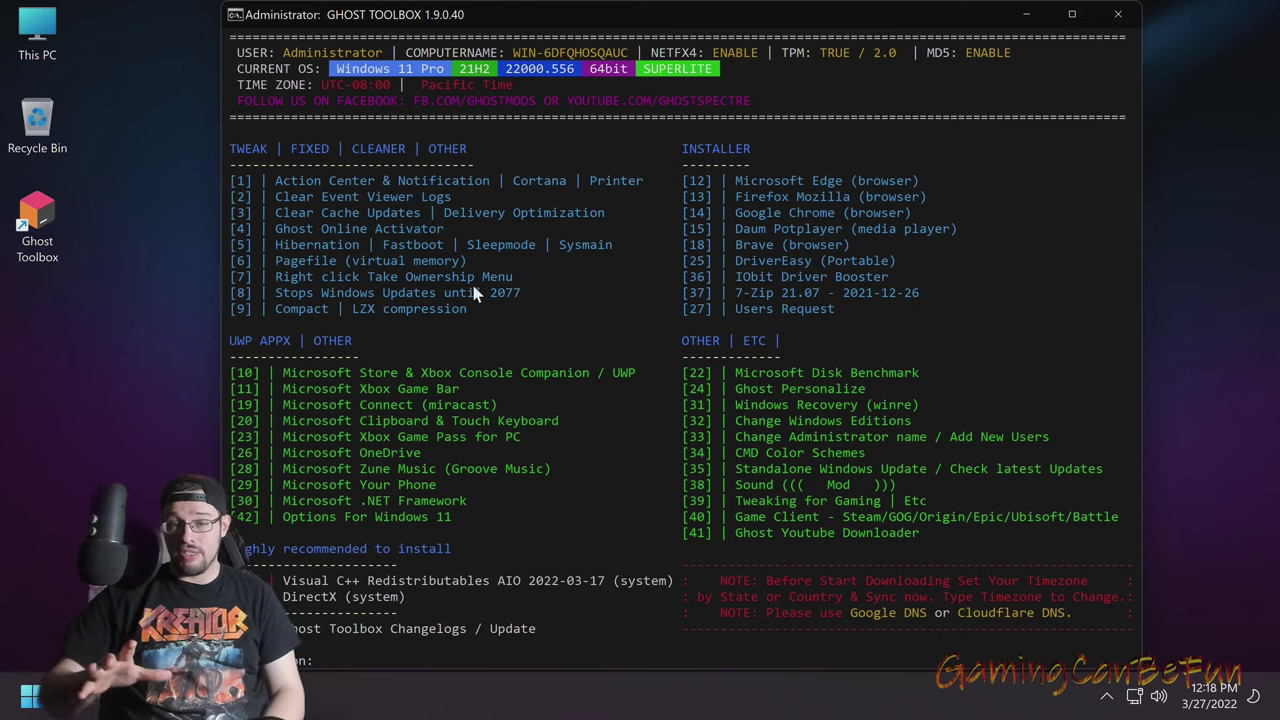
pyautogui.moveTo(535, 30); pyautogui.dragTo(578, 30)
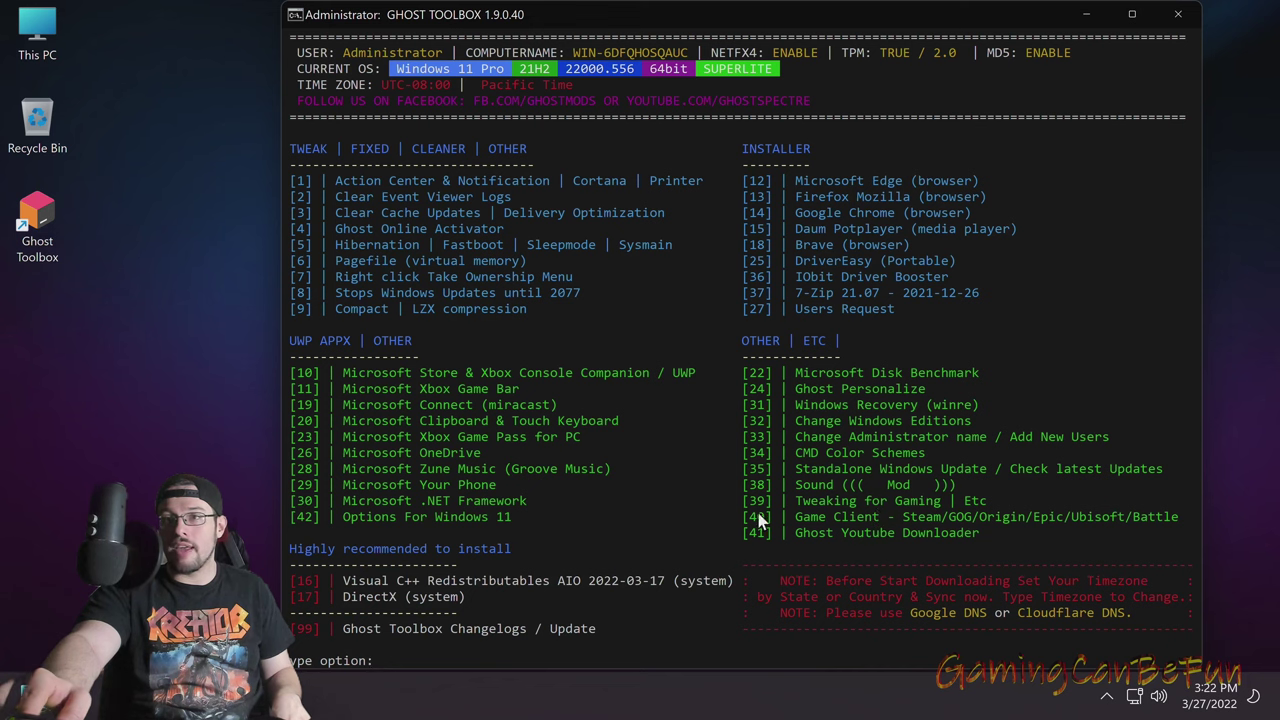
pyautogui.write('39')
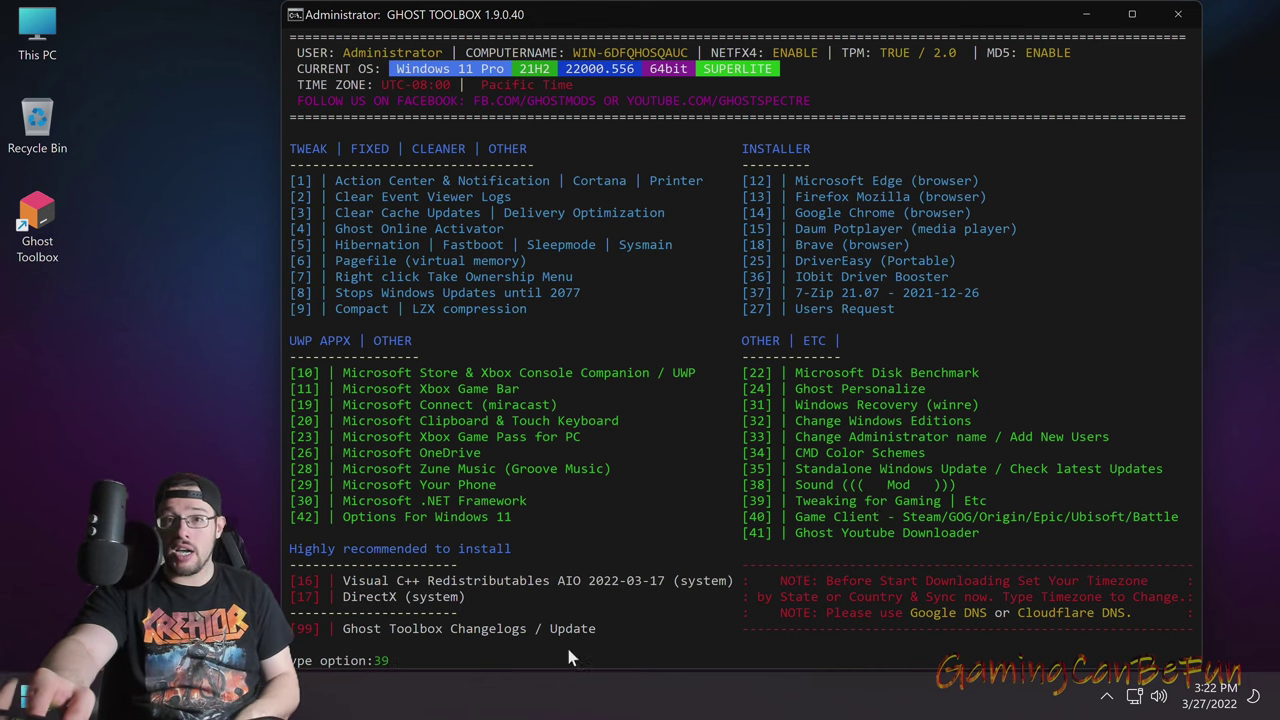
pyautogui.press('Return')
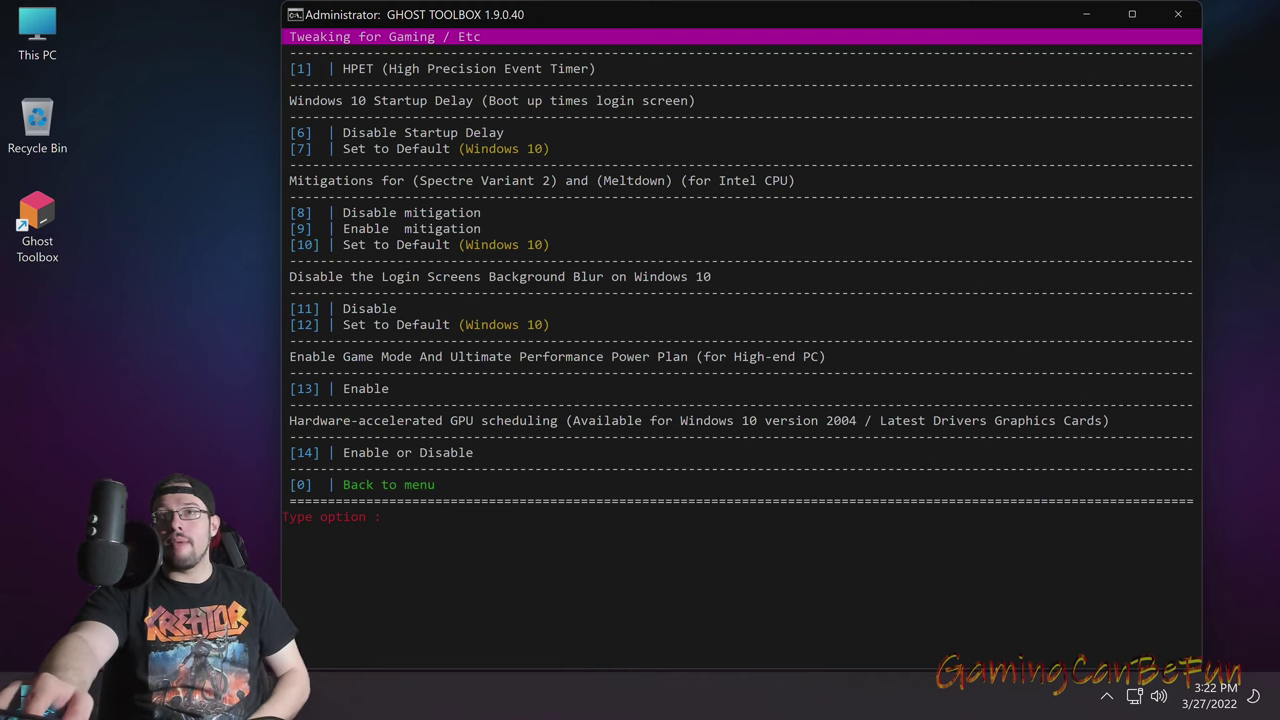
pyautogui.moveTo(558, 10); pyautogui.dragTo(607, 17)
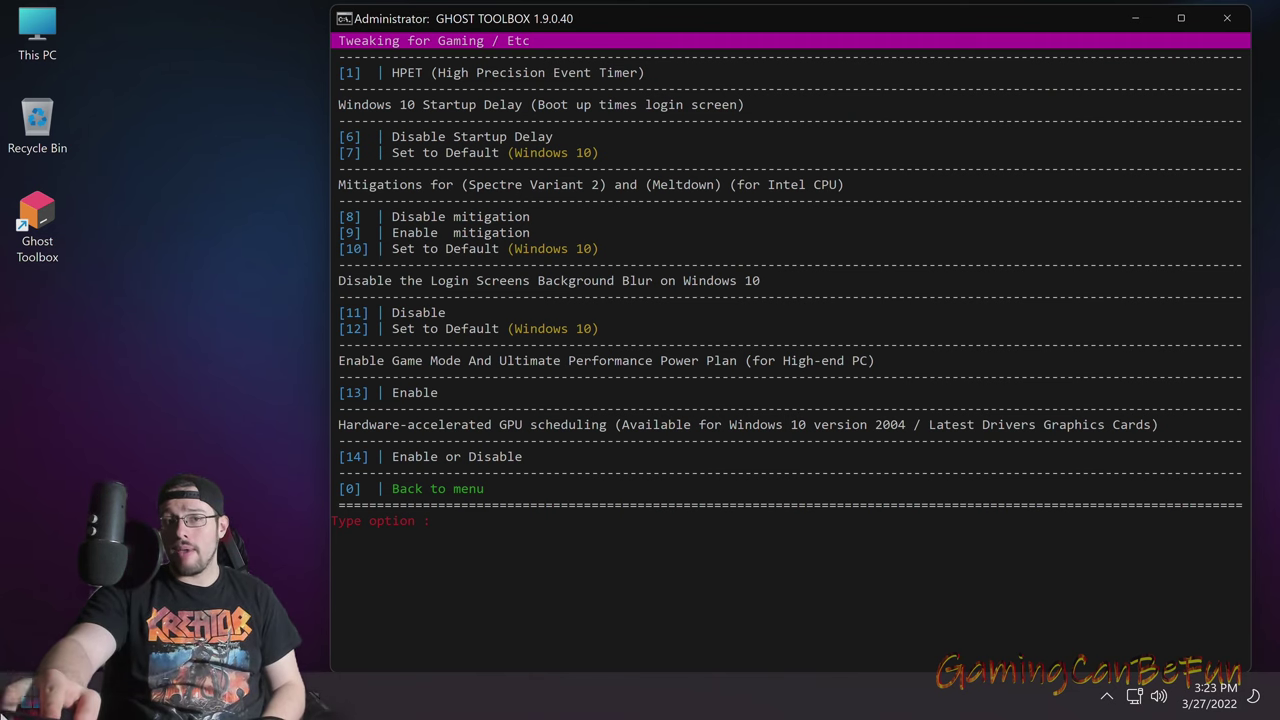
pyautogui.click(24, 700)
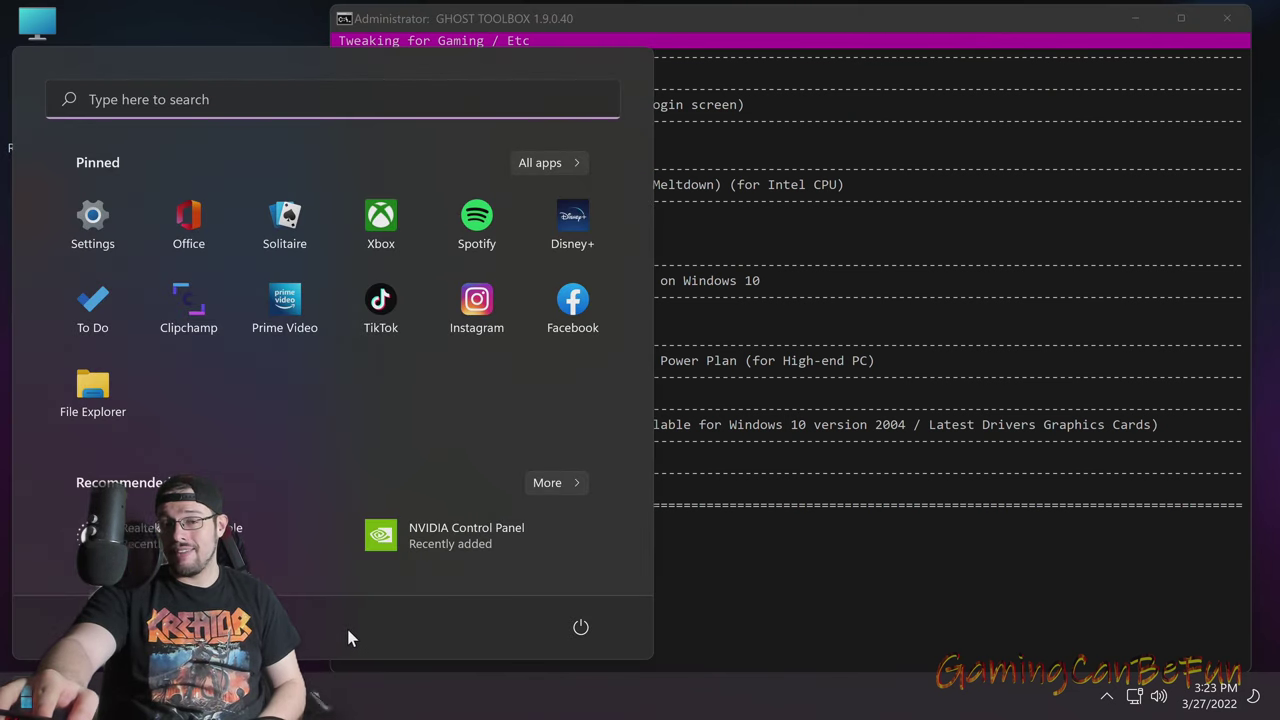
pyautogui.click(177, 99)
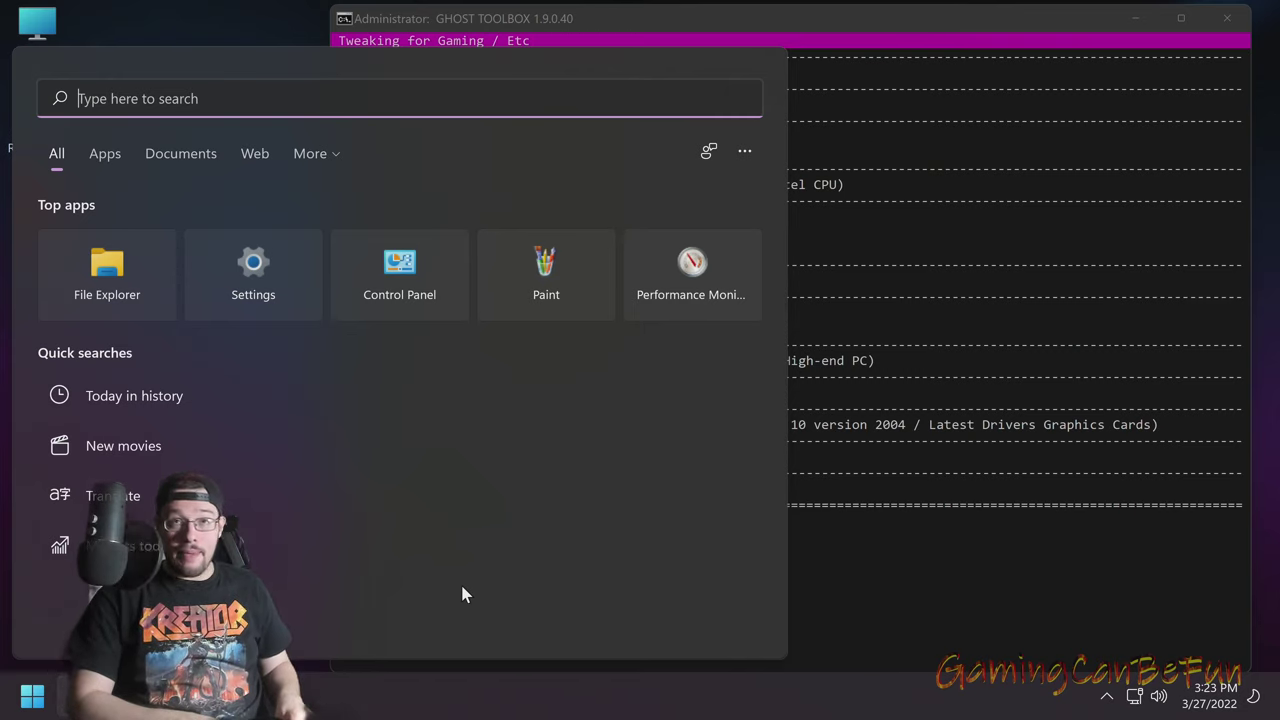
pyautogui.write('cmd')
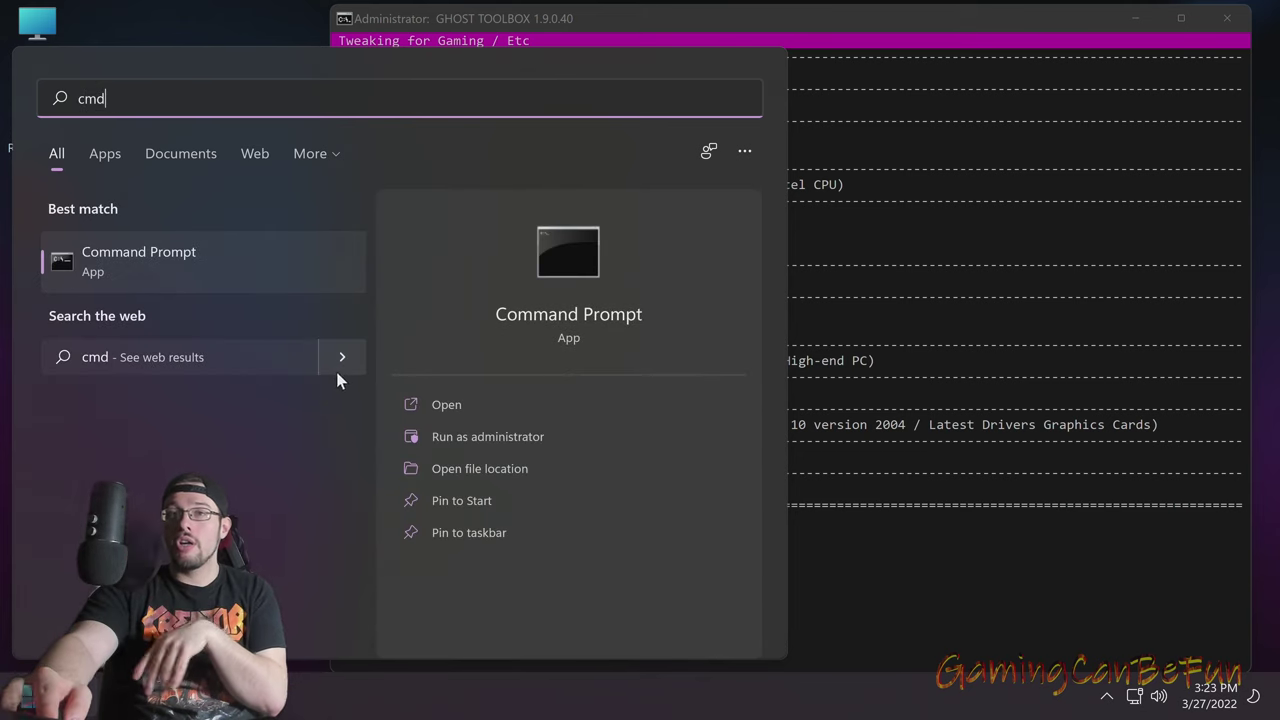
pyautogui.click(464, 438)
pyautogui.moveTo(442, 113); pyautogui.dragTo(664, 117)
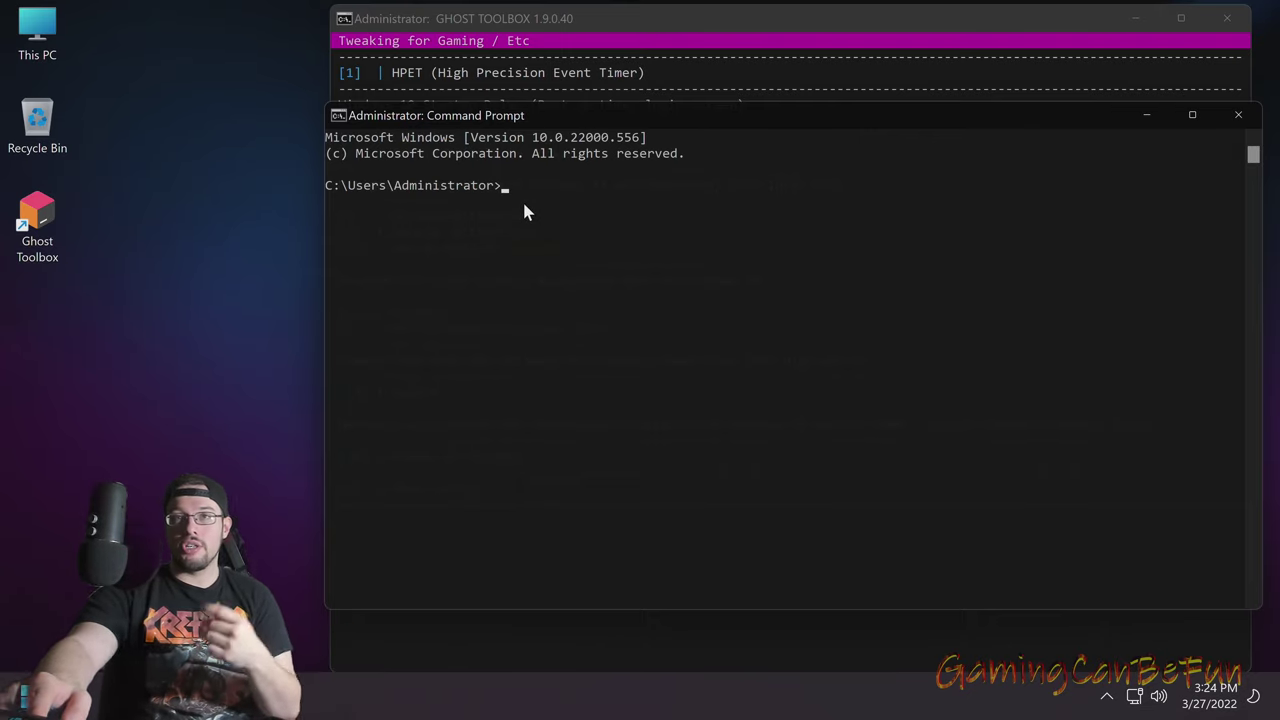
pyautogui.moveTo(890, 121); pyautogui.dragTo(808, 117)
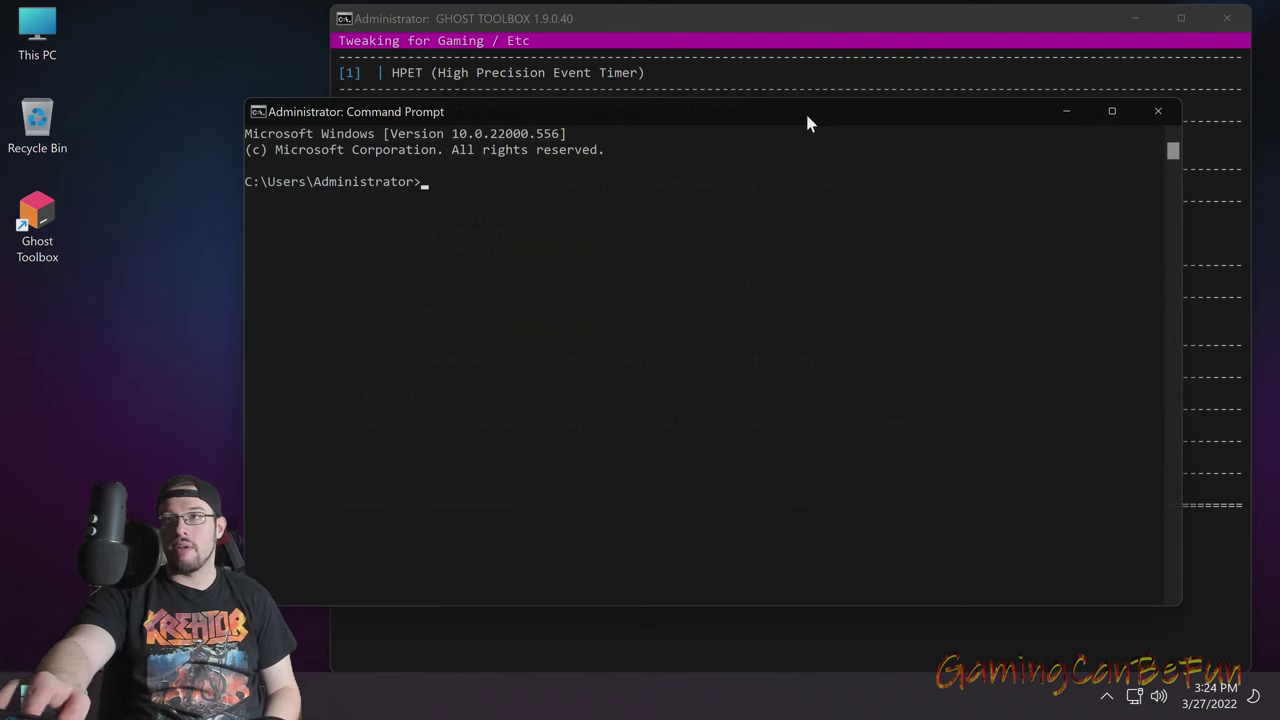
pyautogui.click(1157, 112)
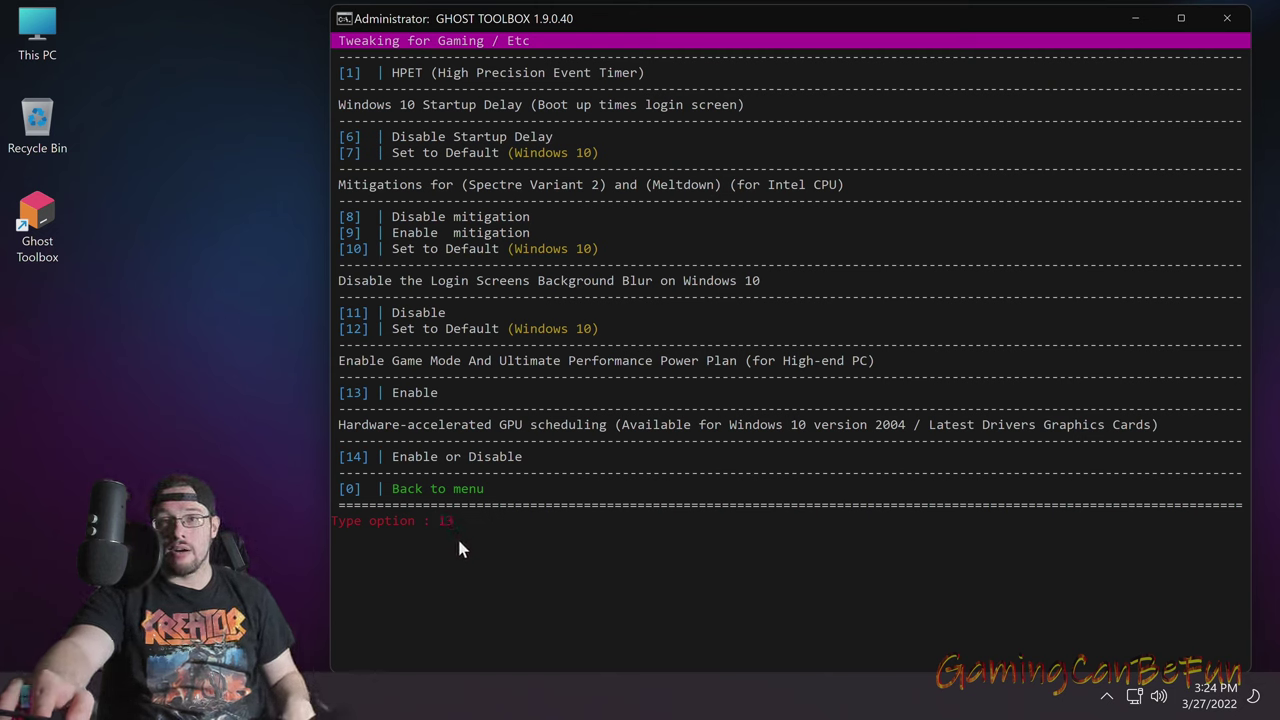
# Run option 13 to enable Game Mode and the Ultimate Performance power plan, and select Ultimate Performance among the additional plans
pyautogui.press('Return')
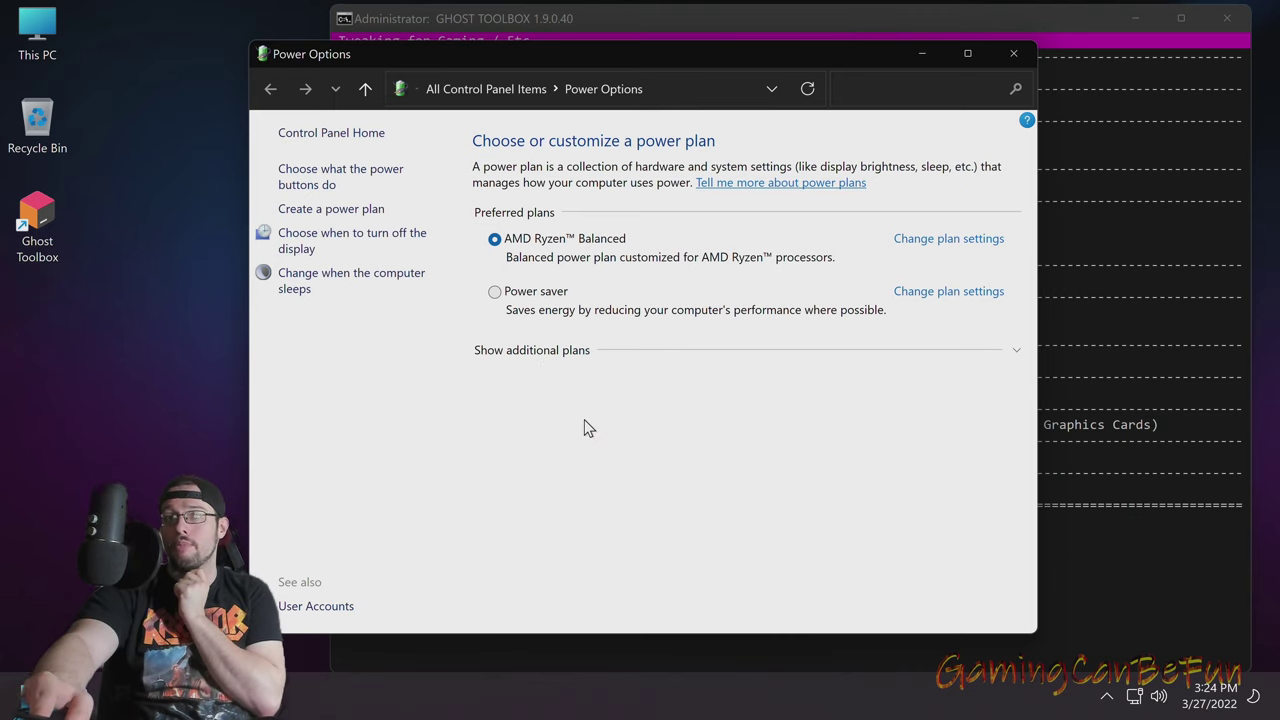
pyautogui.click(511, 354)
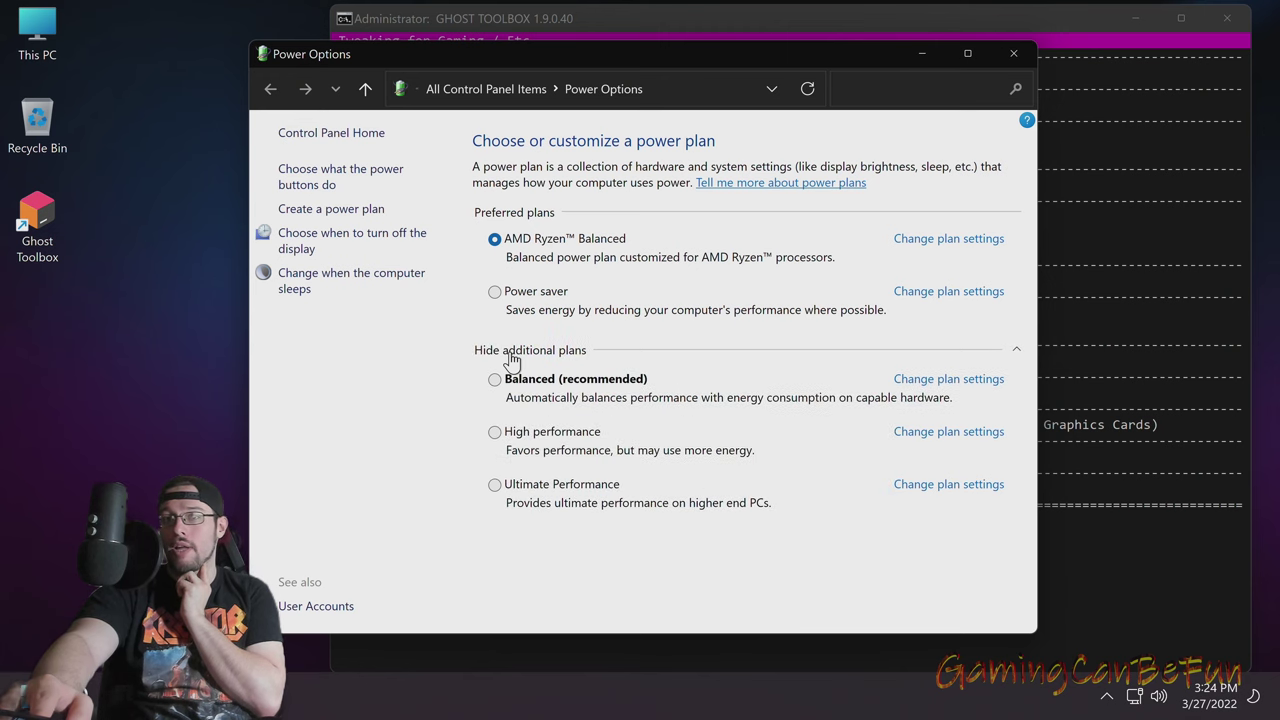
pyautogui.click(495, 485)
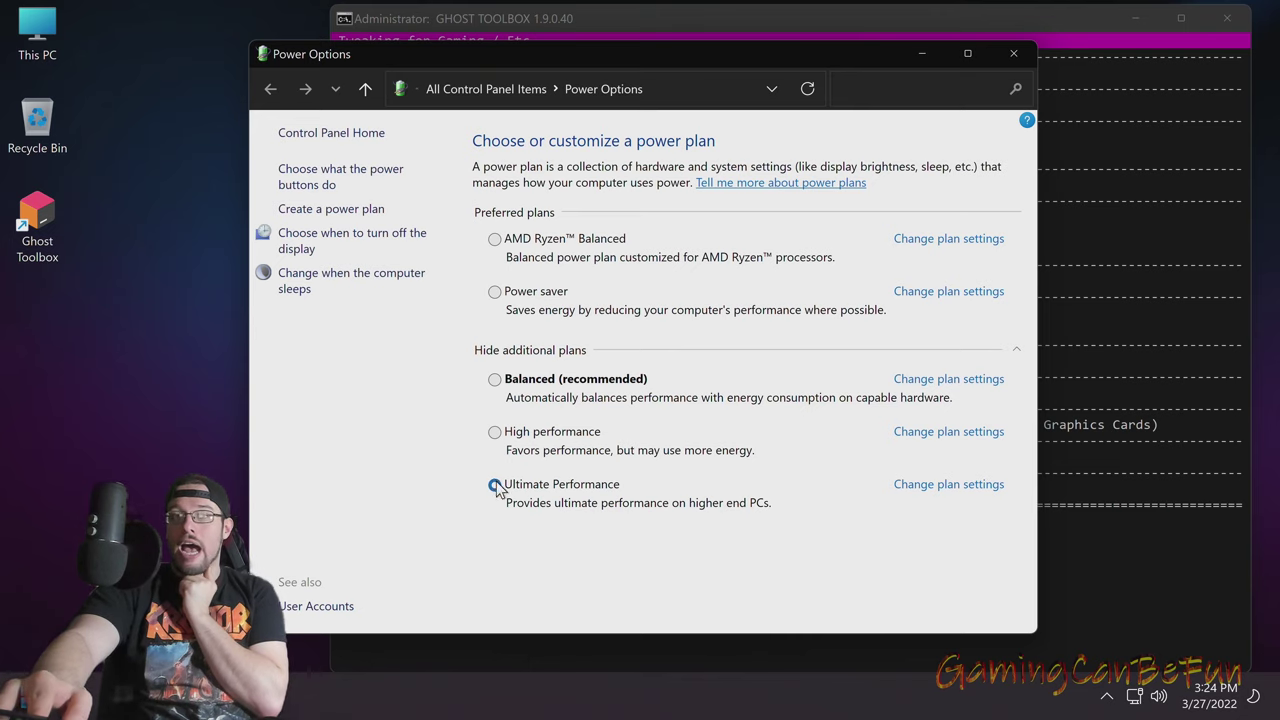
# Set the Ultimate Performance plan to turn off the display after 30 minutes
pyautogui.click(948, 485)
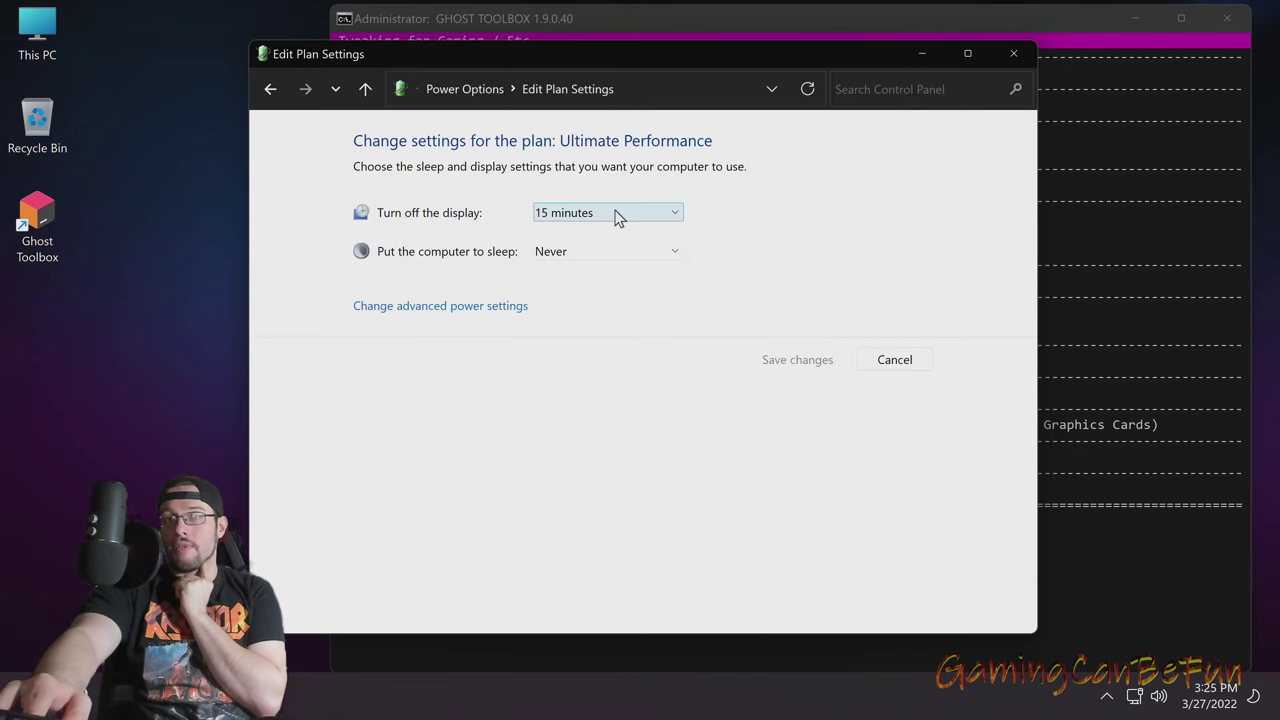
pyautogui.click(566, 226)
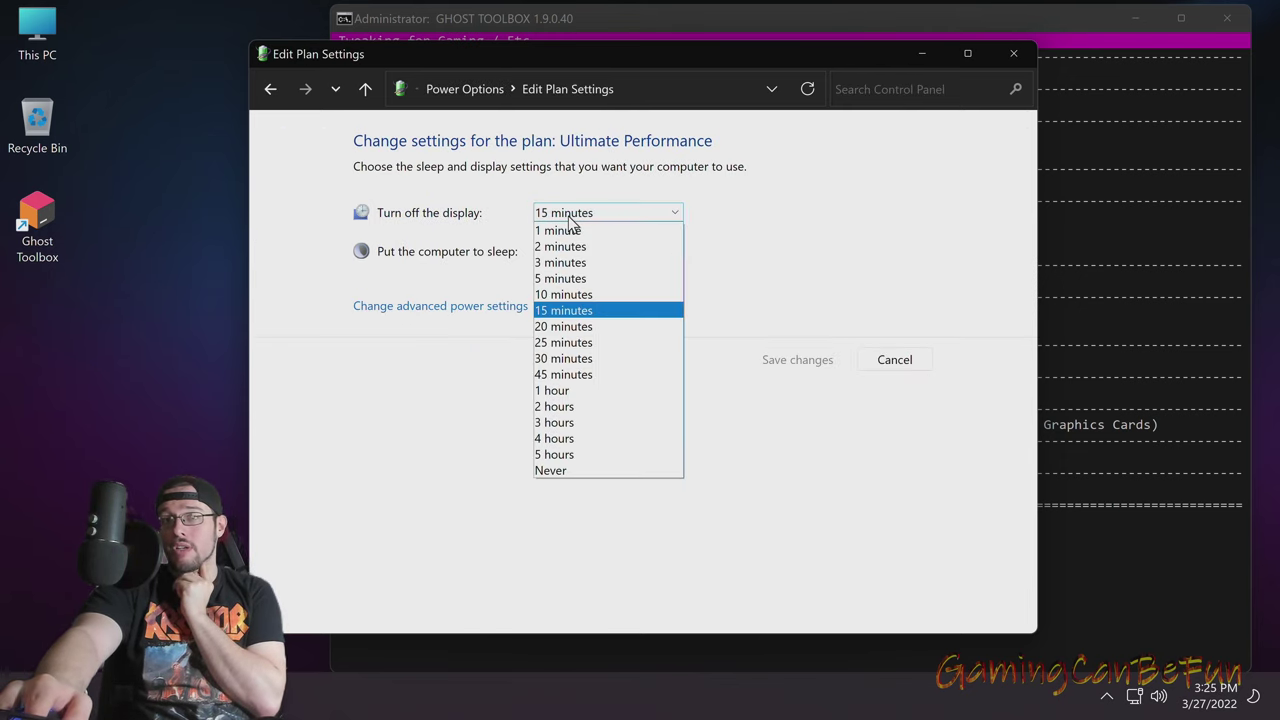
pyautogui.click(583, 358)
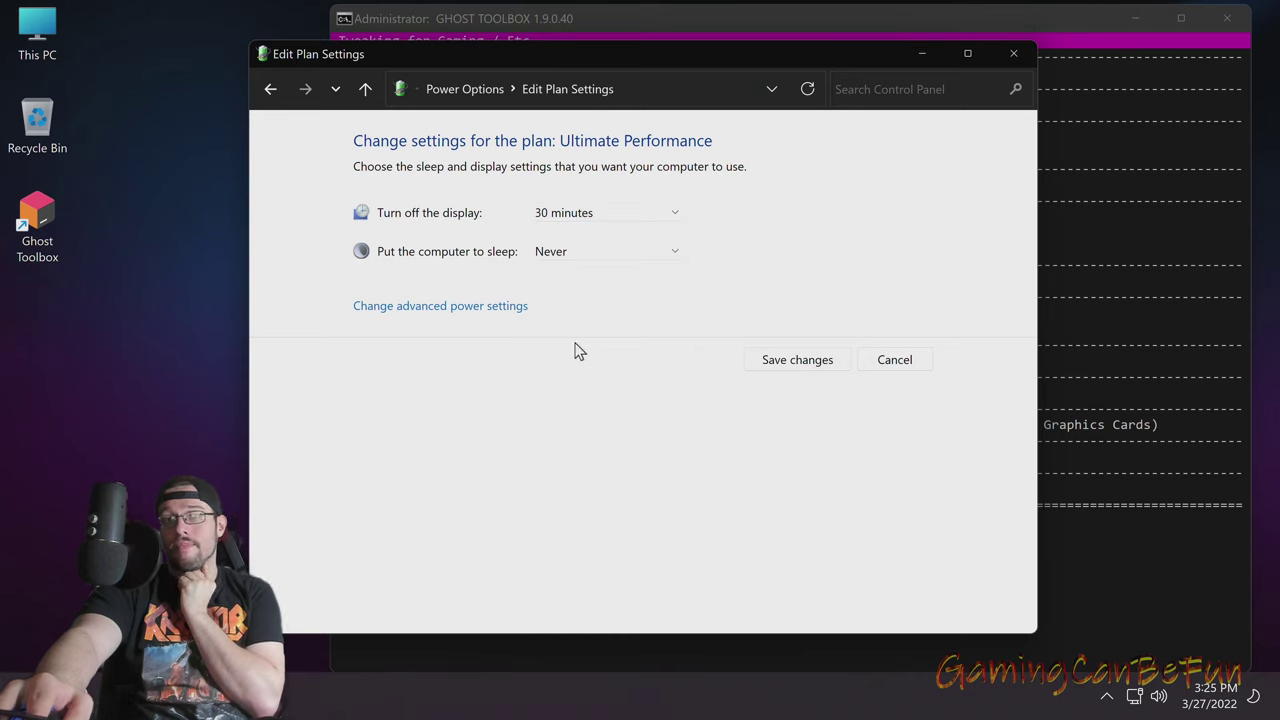
# Disable the USB selective suspend setting in the Ultimate Performance plan's advanced power settings
pyautogui.click(479, 310)
pyautogui.moveTo(233, 20); pyautogui.dragTo(589, 83)
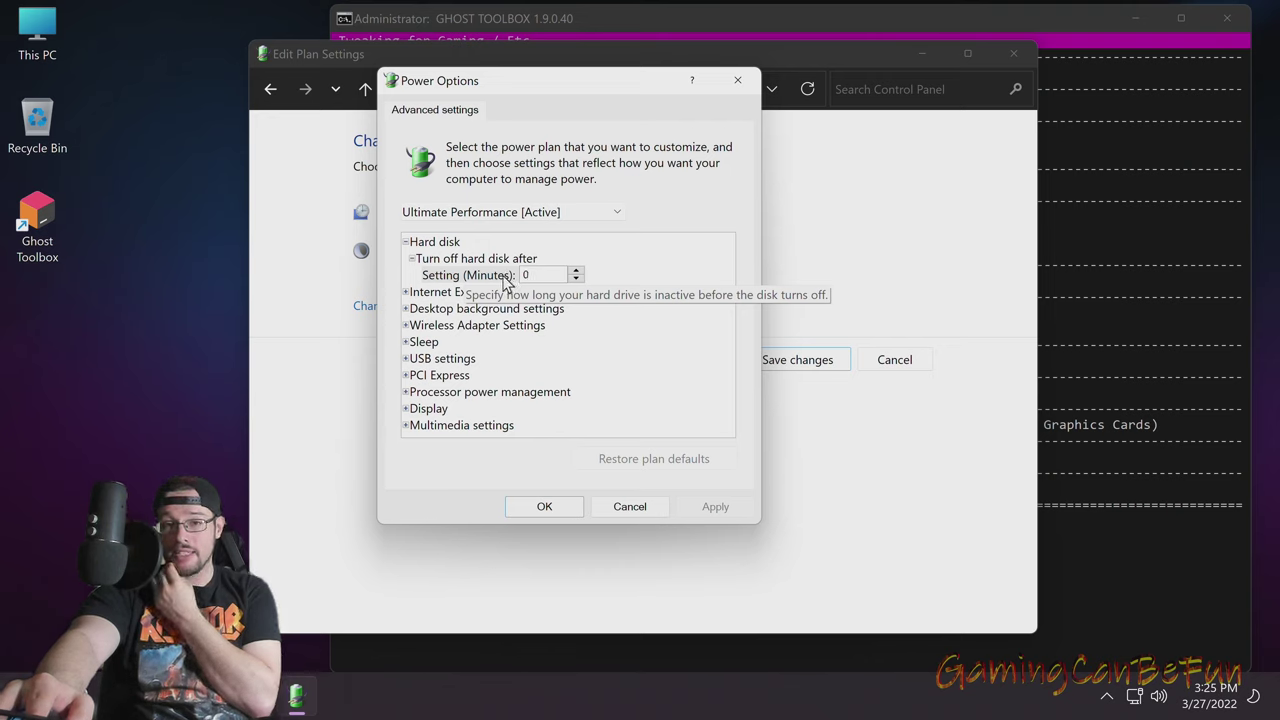
pyautogui.click(412, 260)
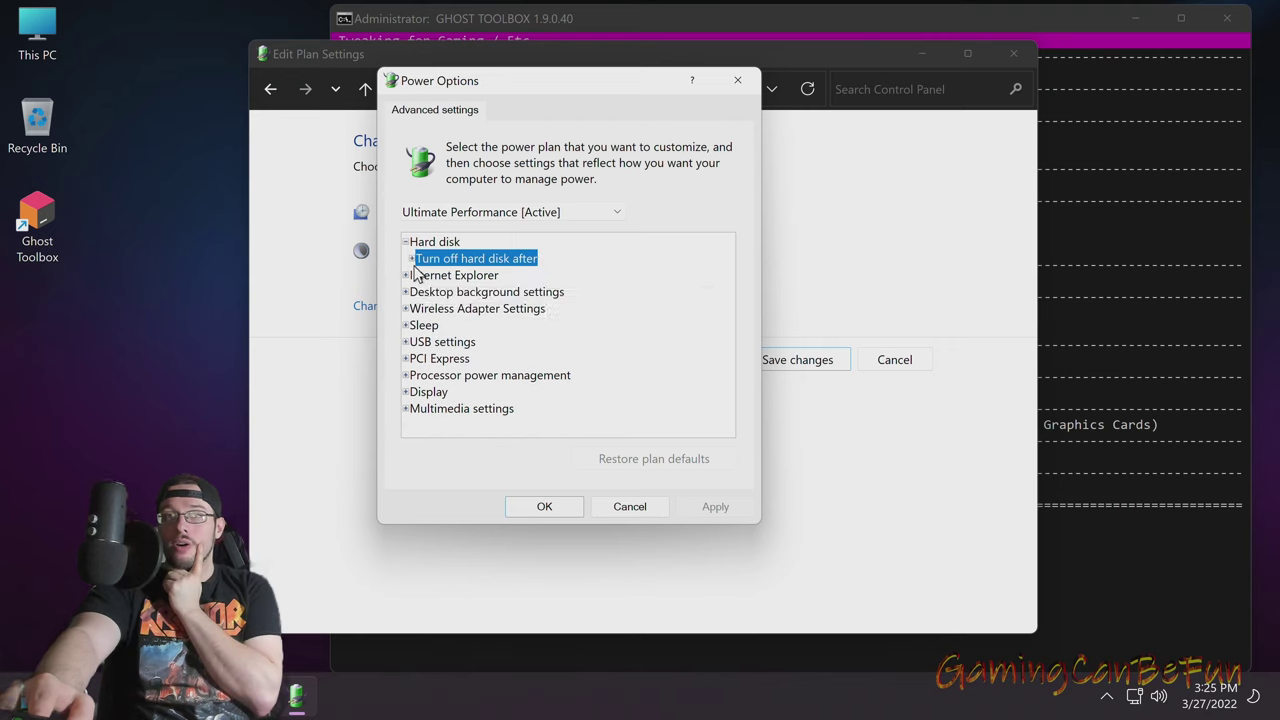
pyautogui.click(406, 343)
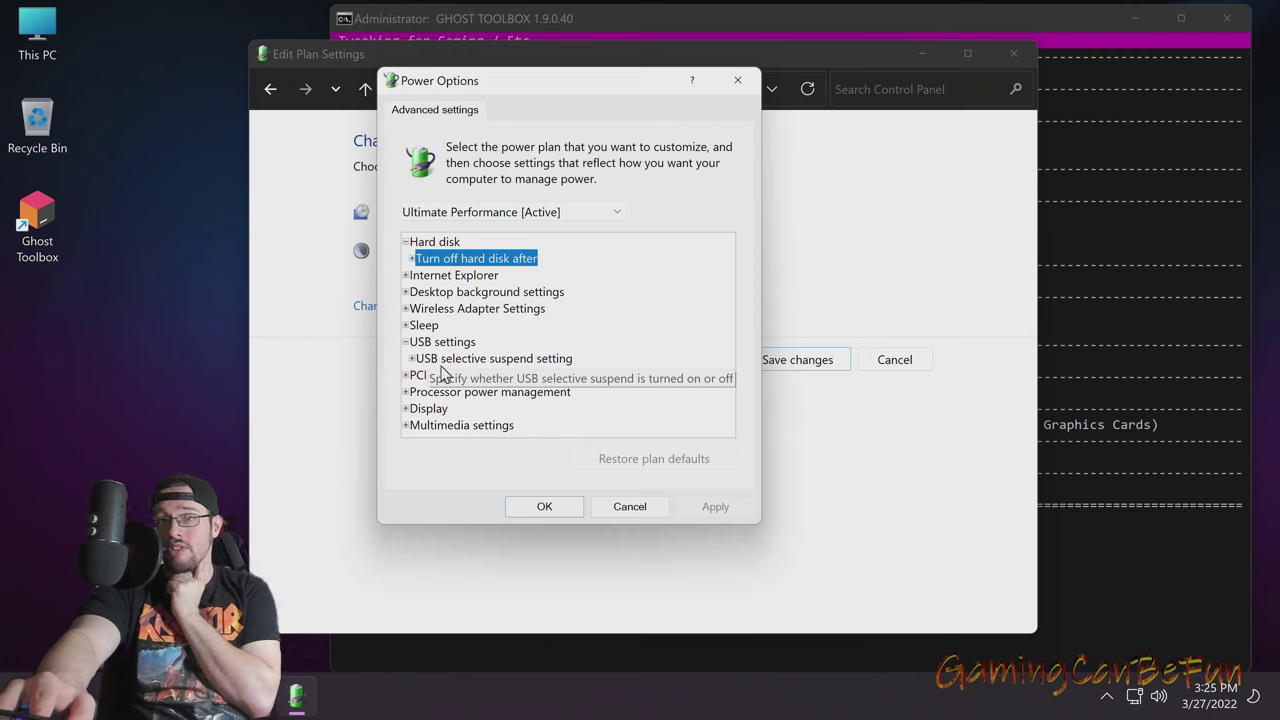
pyautogui.click(411, 358)
pyautogui.click(485, 375)
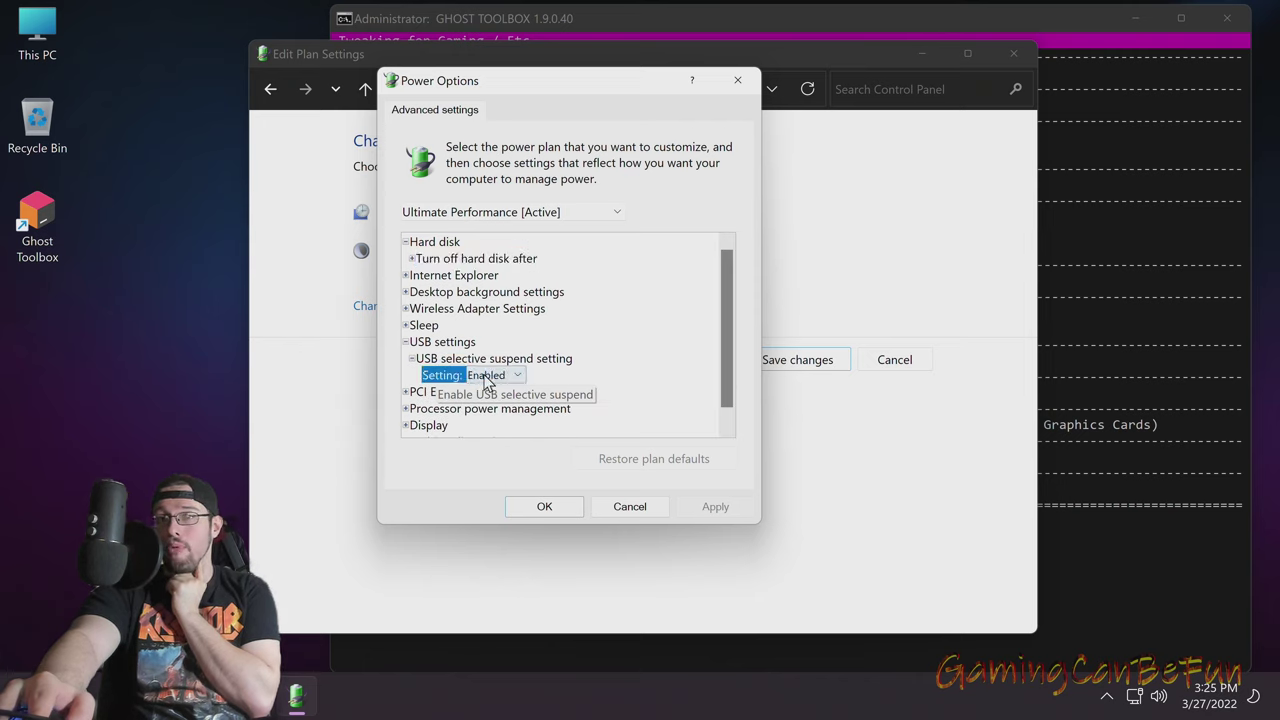
pyautogui.click(504, 379)
pyautogui.click(488, 392)
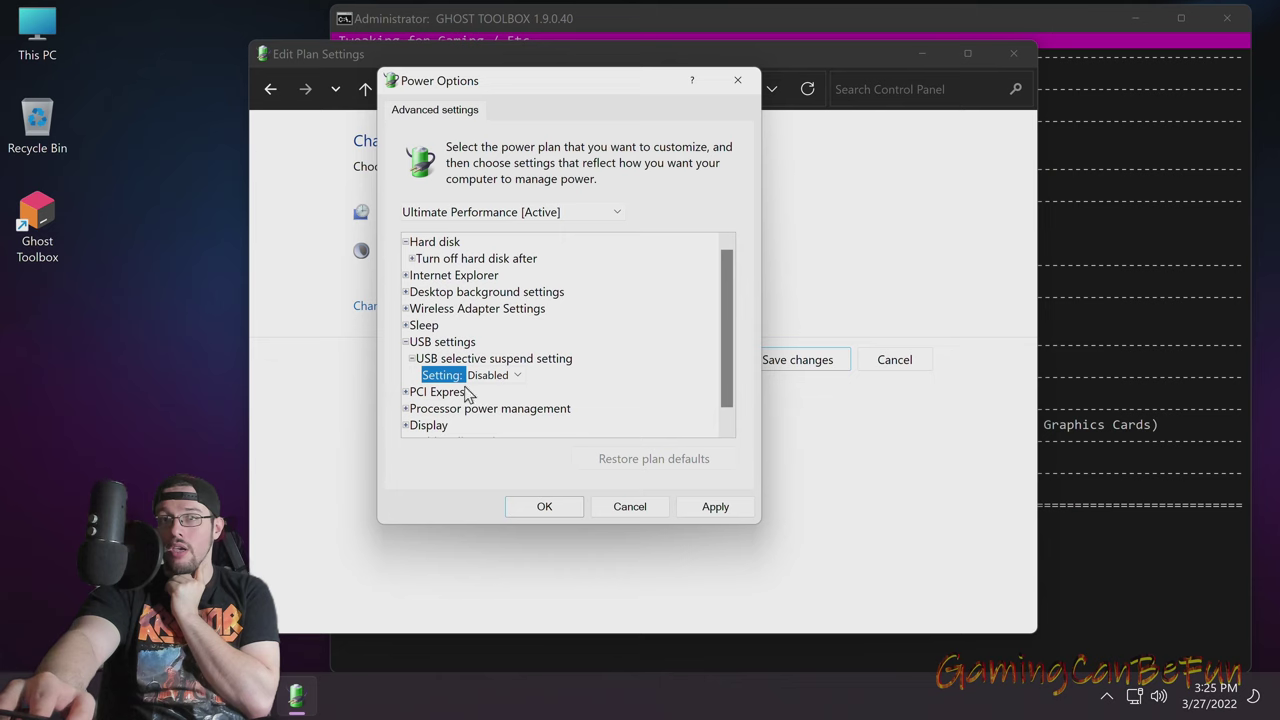
pyautogui.click(411, 358)
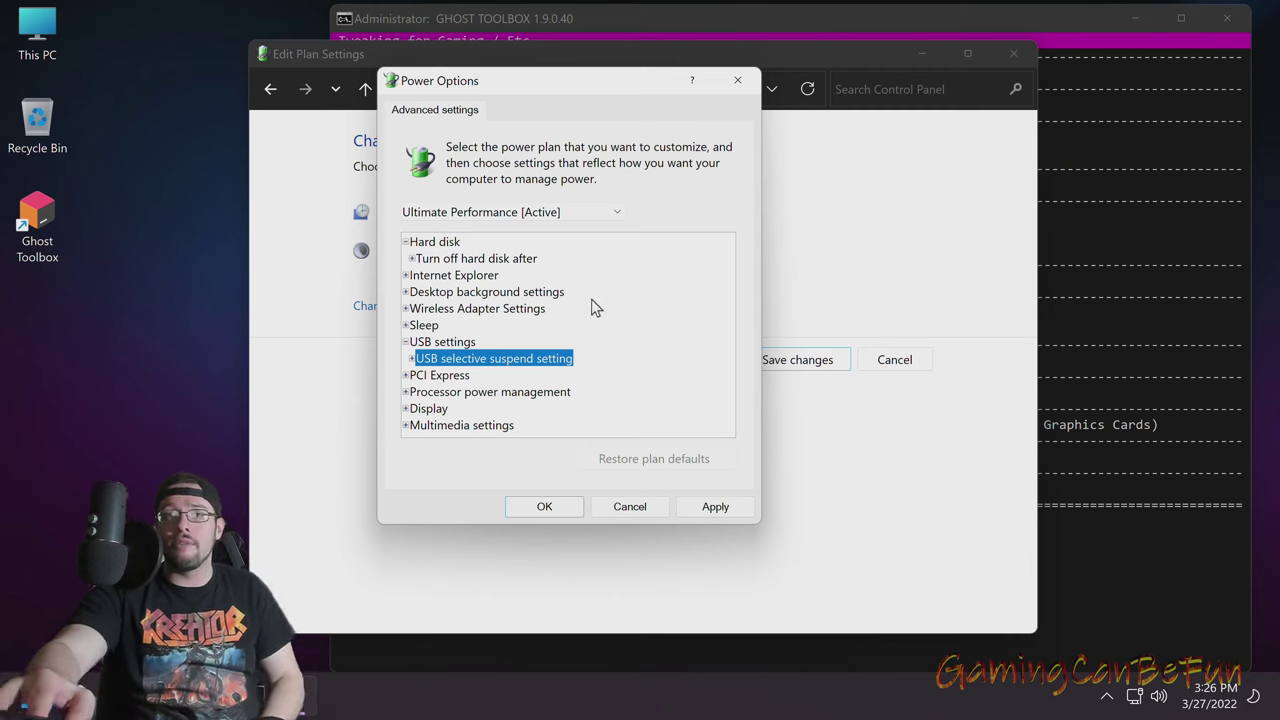
# Check the minimum and maximum processor state under Processor power management, and apply the advanced power settings
pyautogui.click(406, 392)
pyautogui.scroll(-1, 472, 390)
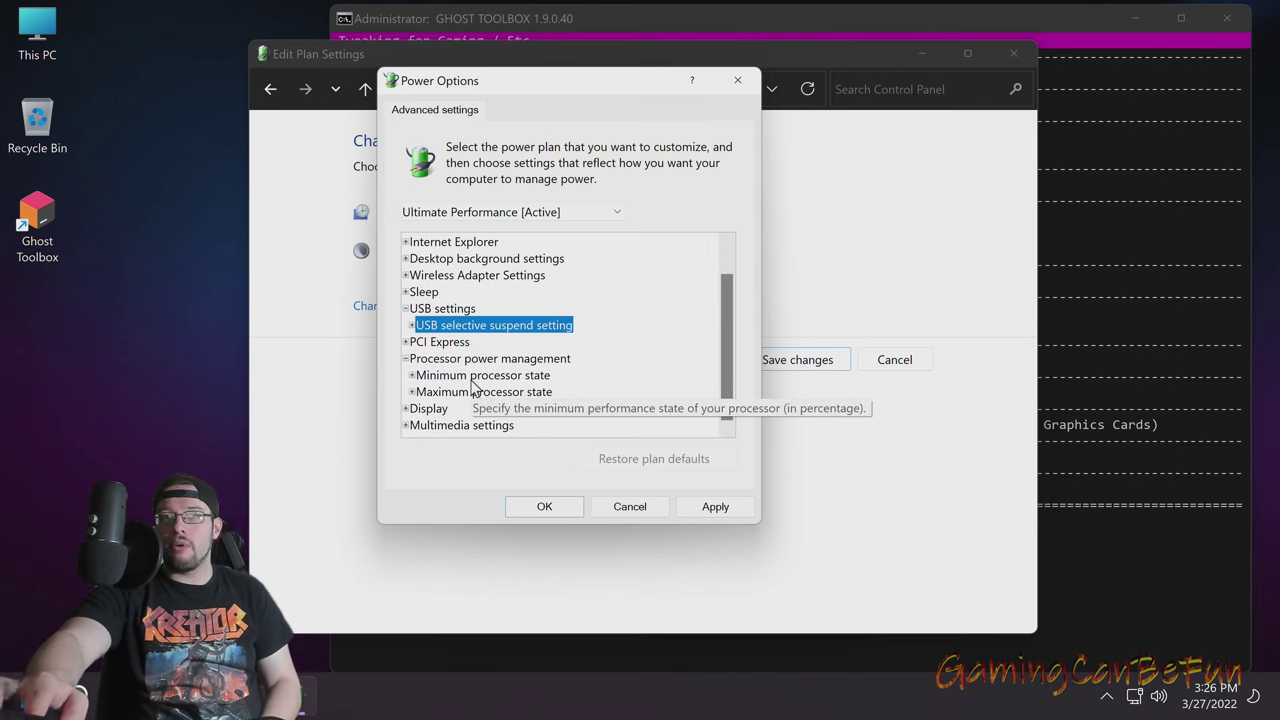
pyautogui.click(413, 377)
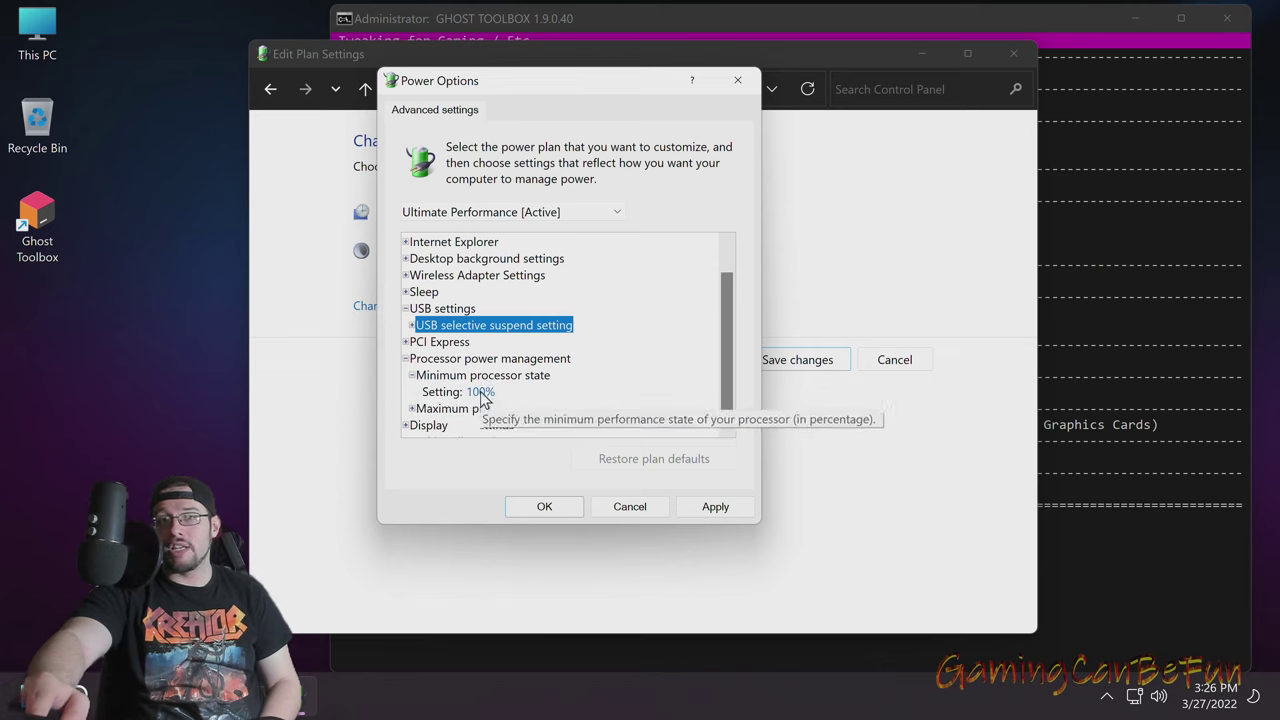
pyautogui.scroll(-1, 480, 396)
pyautogui.click(420, 393)
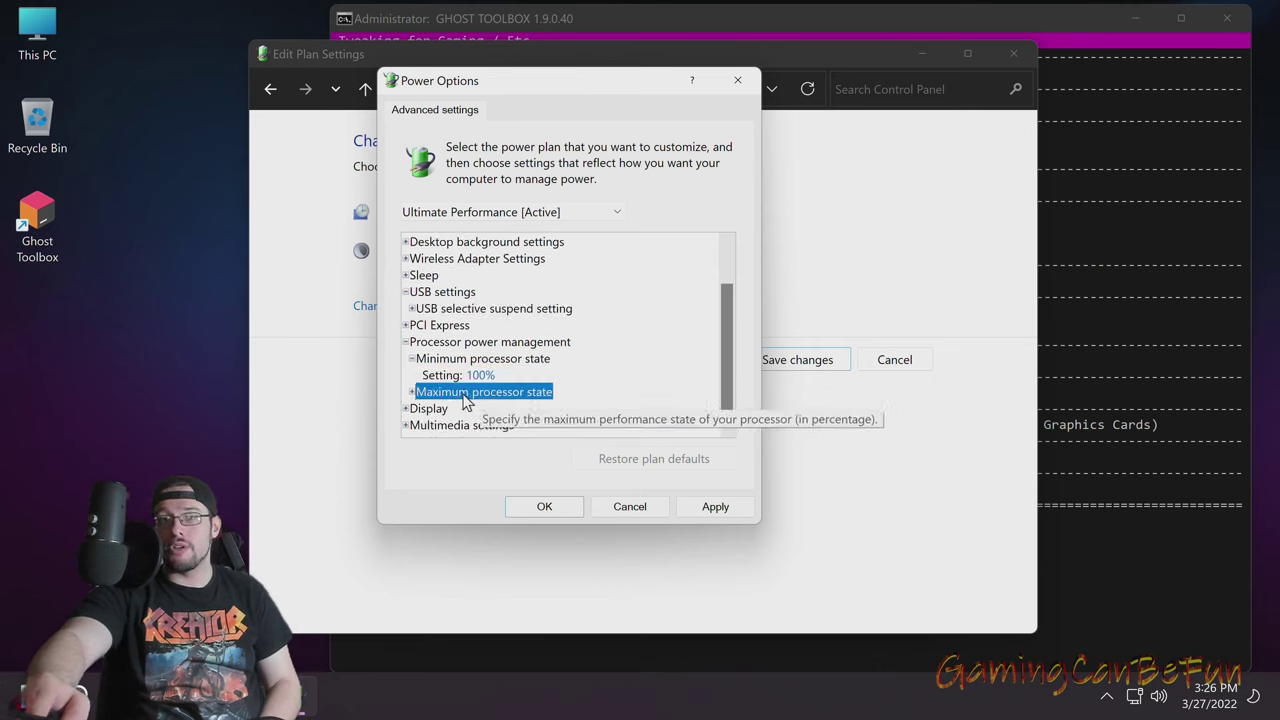
pyautogui.click(412, 392)
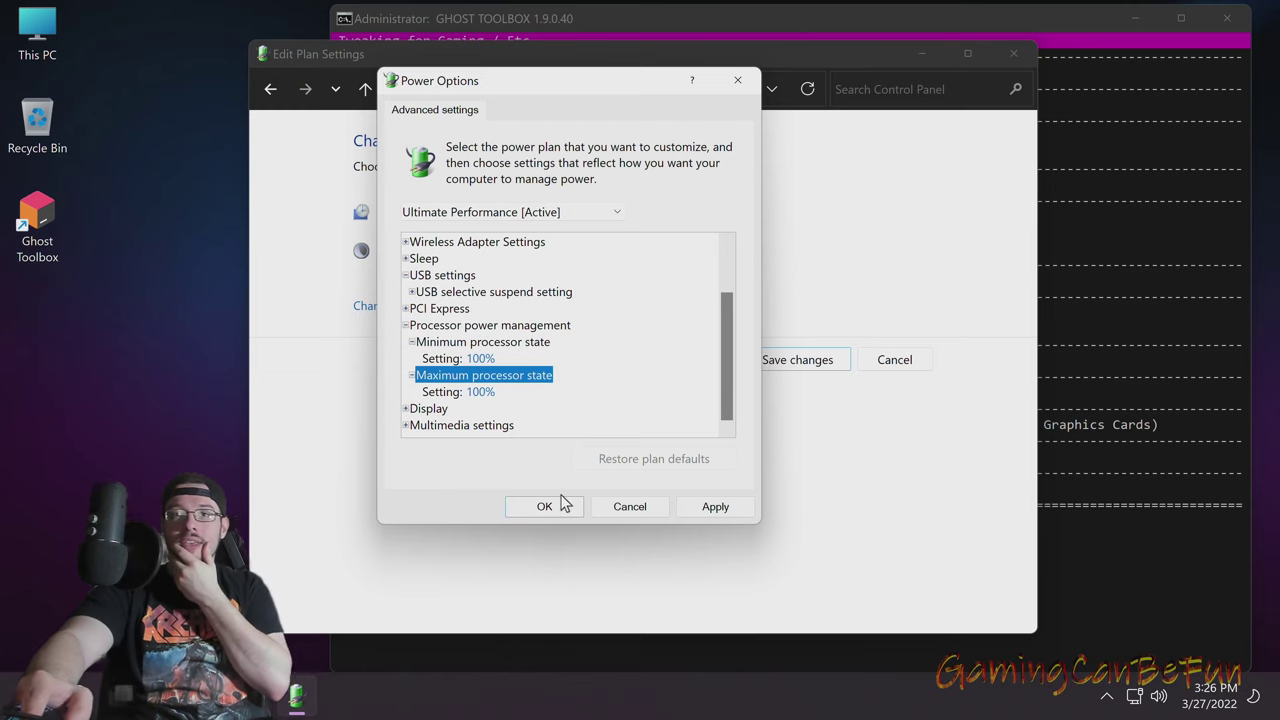
pyautogui.click(716, 507)
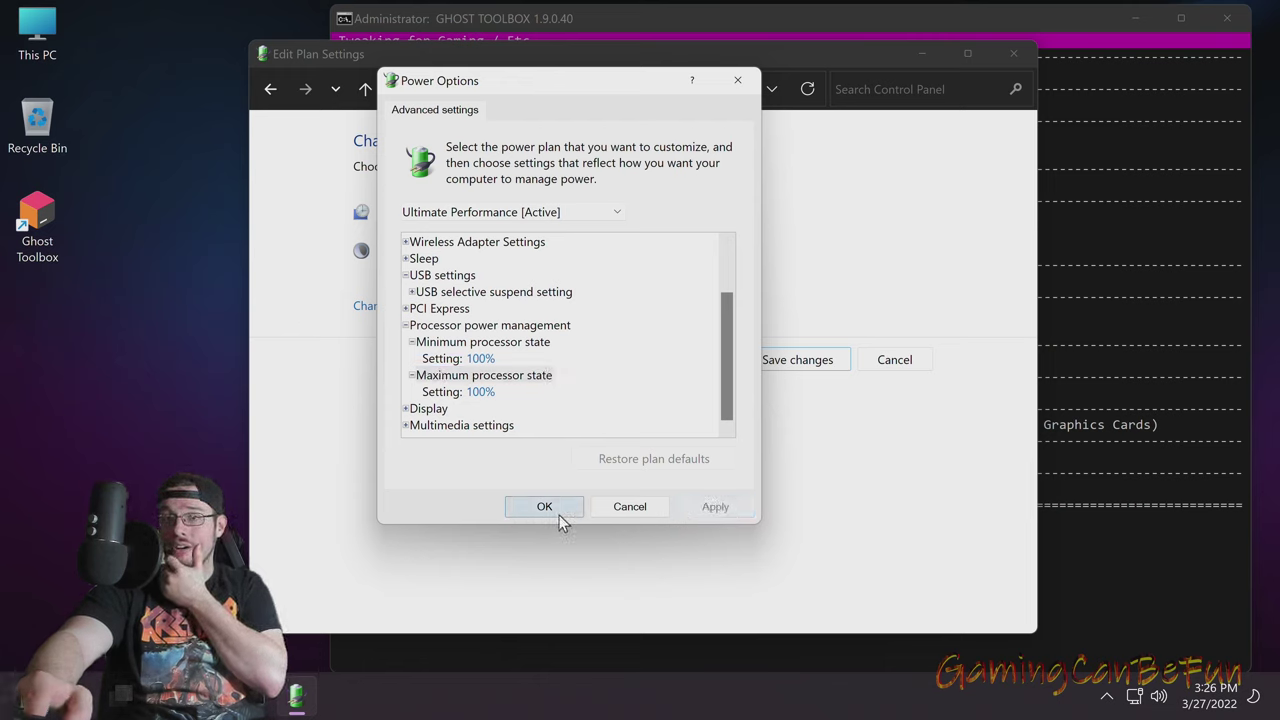
# Confirm the advanced power options and save the changes to the Ultimate Performance plan
pyautogui.click(541, 507)
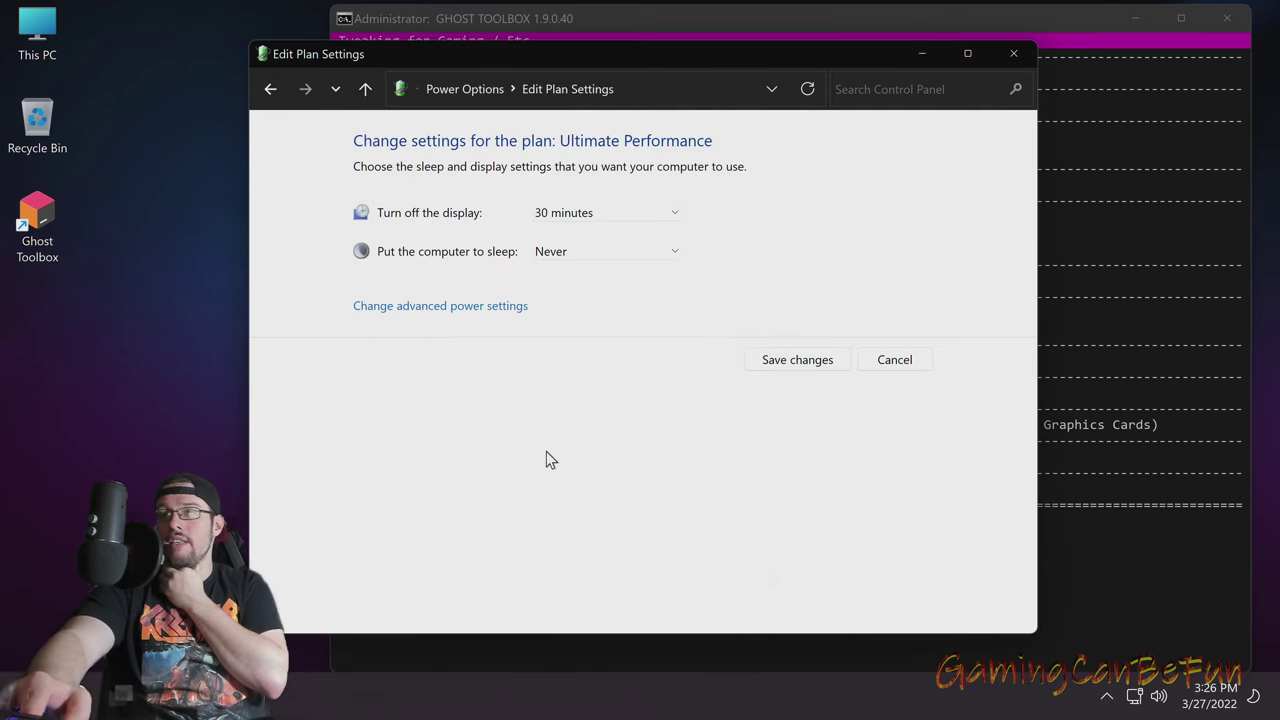
pyautogui.click(812, 360)
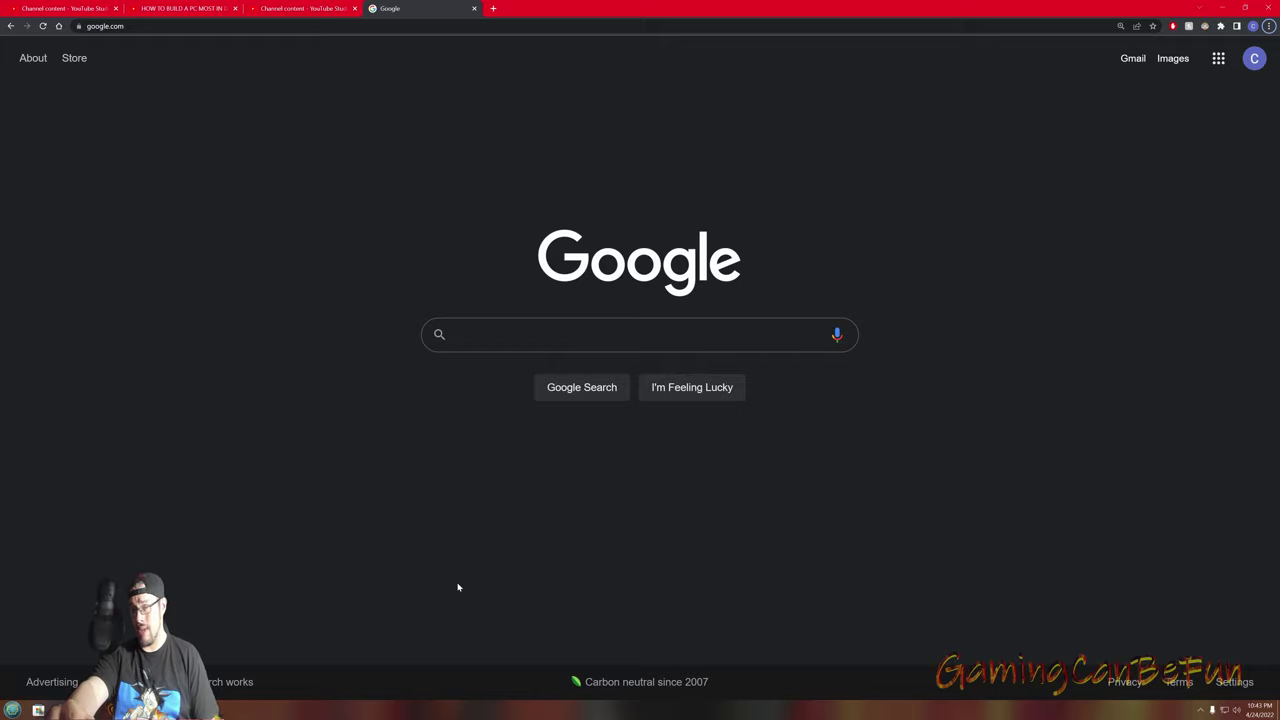
# Open System Configuration with MSCONFIG, go from its startup section to Task Manager, and close it again
pyautogui.click(12, 709)
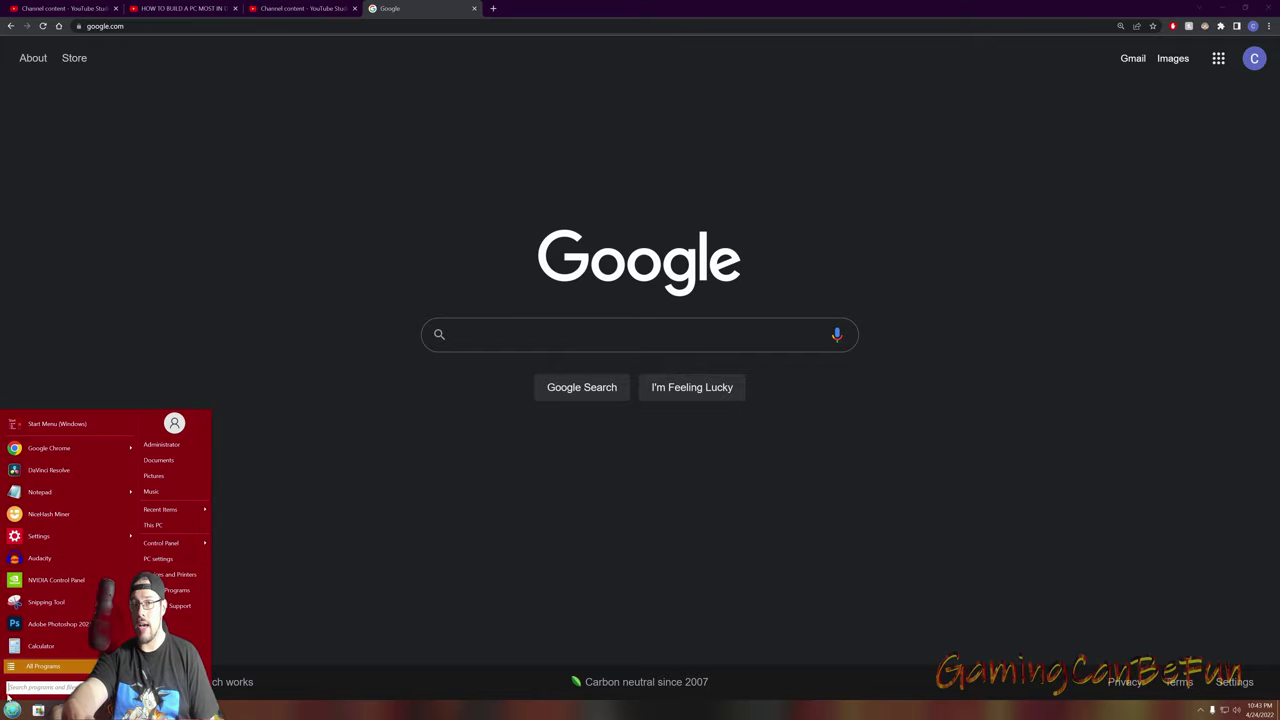
pyautogui.write('MSCONFIG')
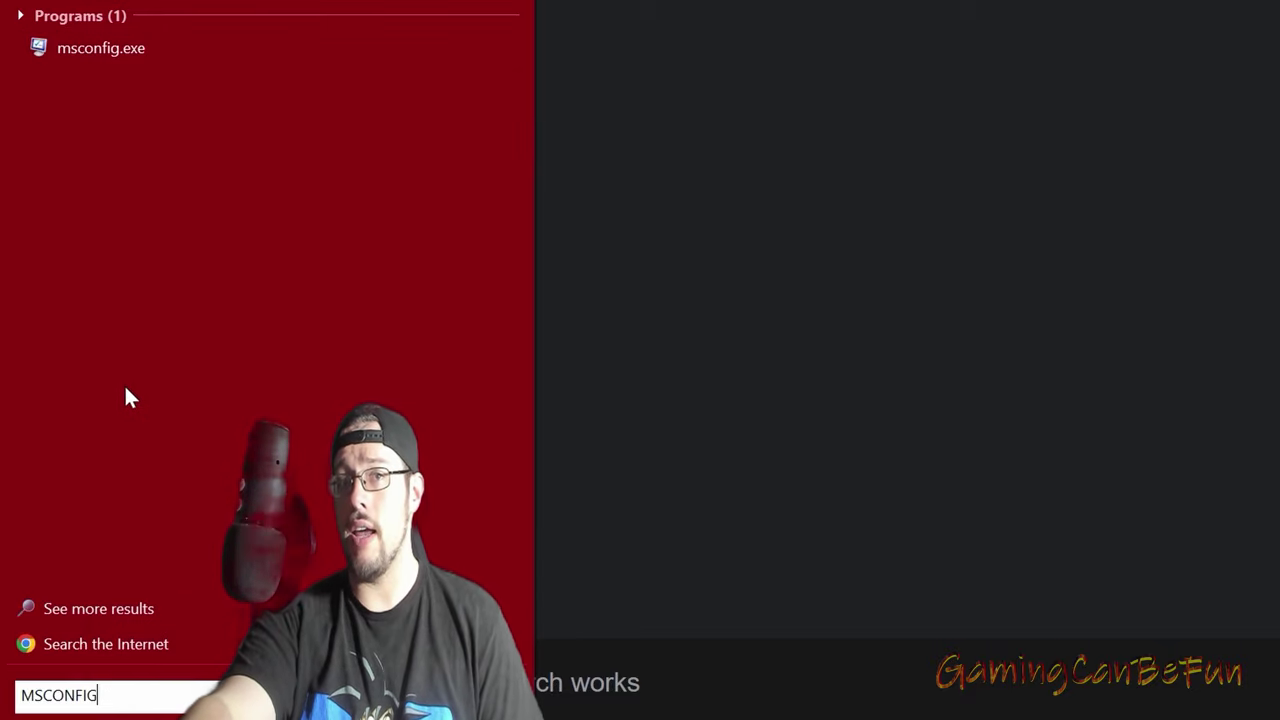
pyautogui.click(177, 53)
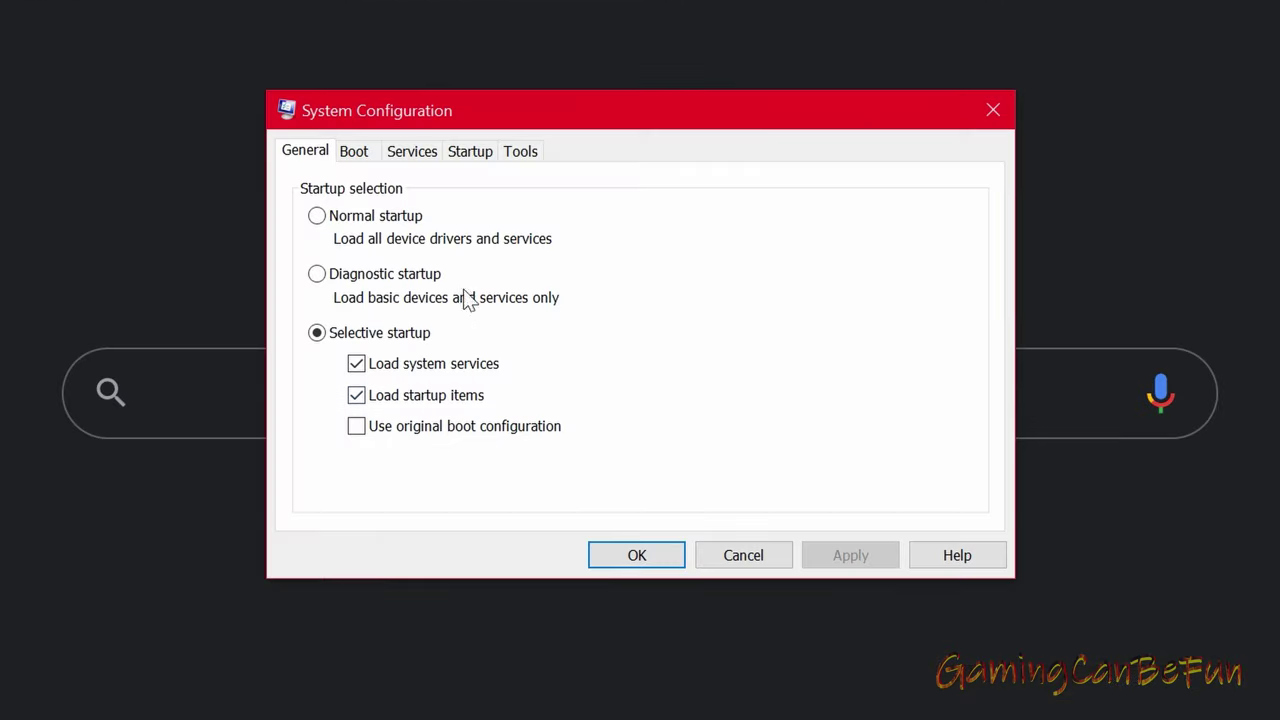
pyautogui.click(470, 152)
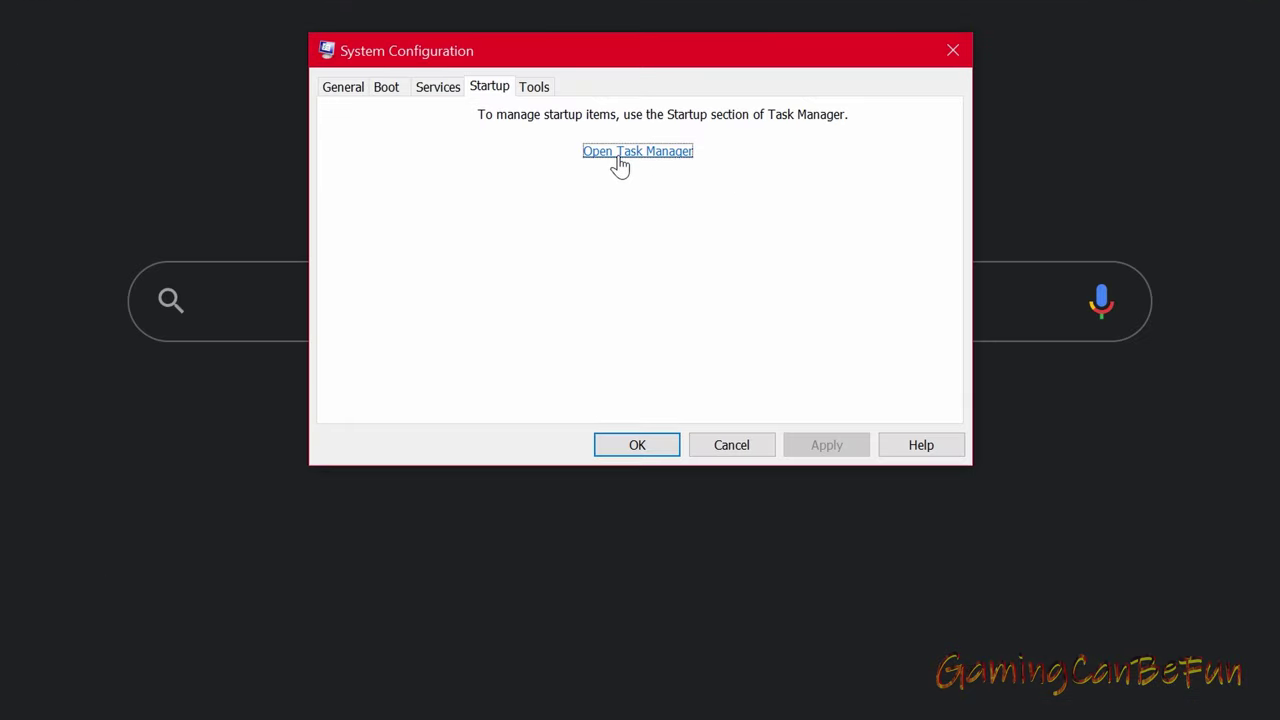
pyautogui.click(620, 165)
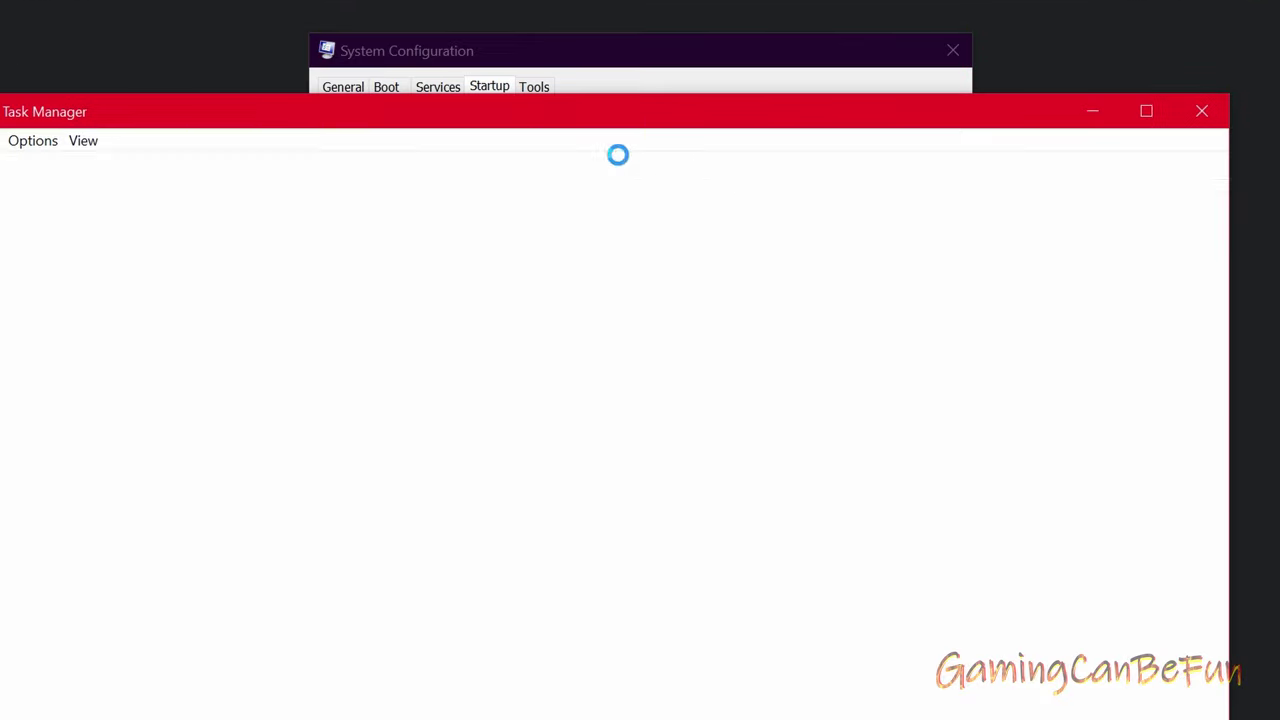
pyautogui.click(1203, 112)
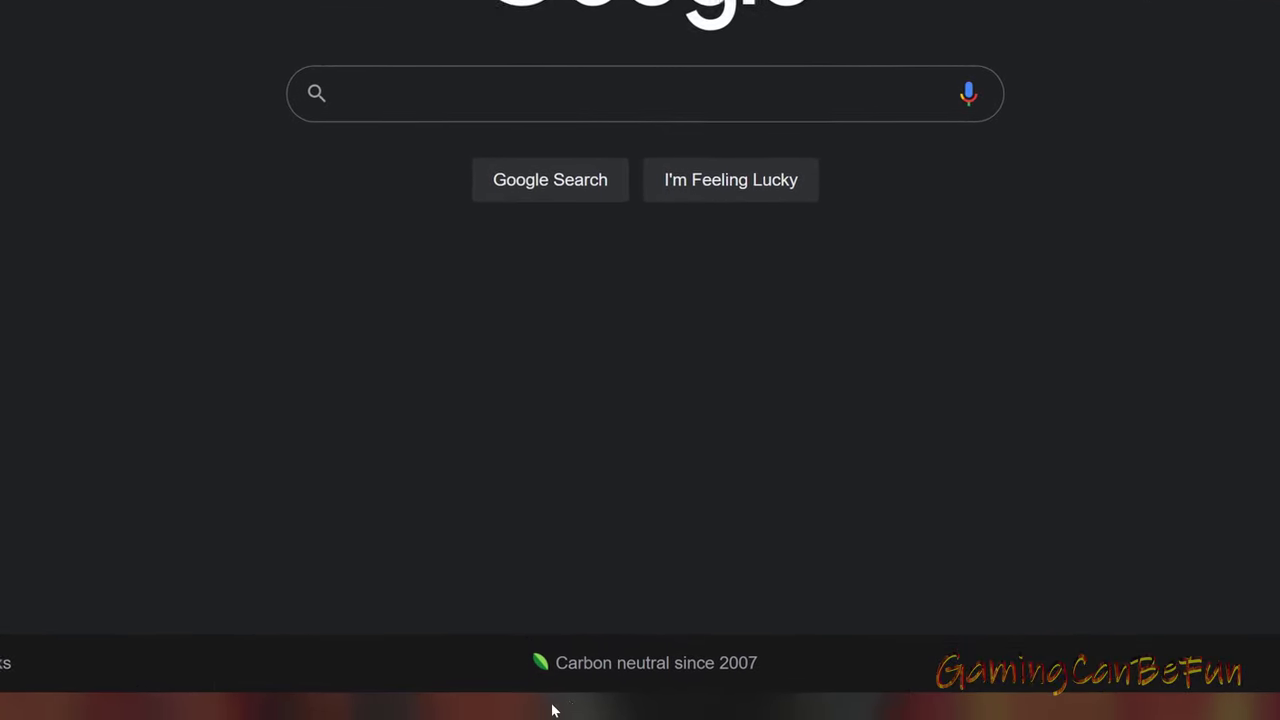
# Open Task Manager from the taskbar and view the list of startup programs
pyautogui.rightClick(491, 716)
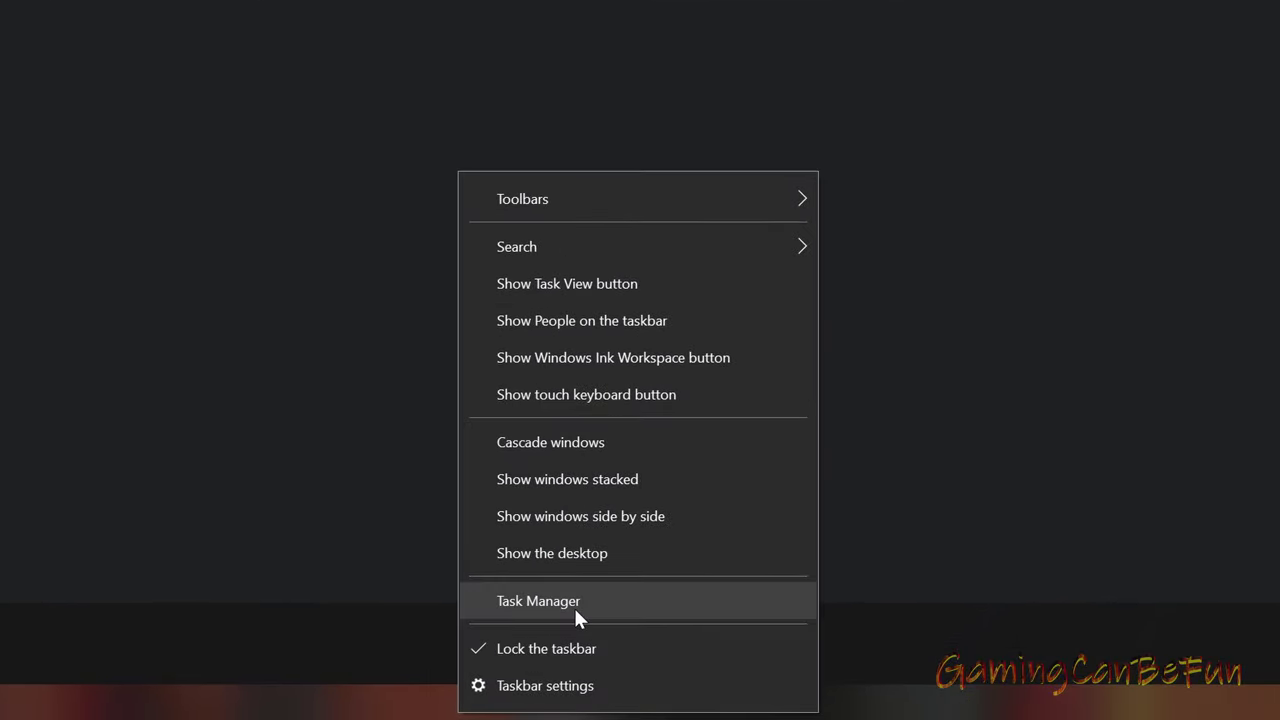
pyautogui.click(575, 605)
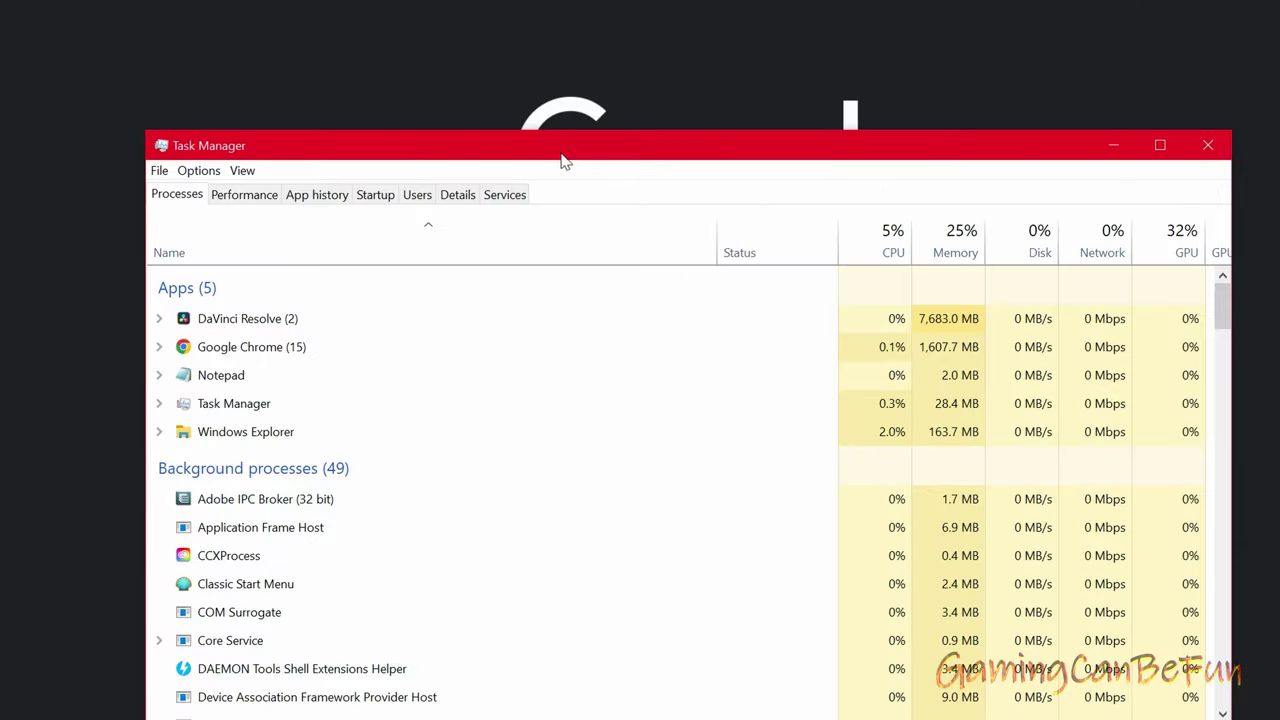
pyautogui.moveTo(563, 160); pyautogui.dragTo(571, 77)
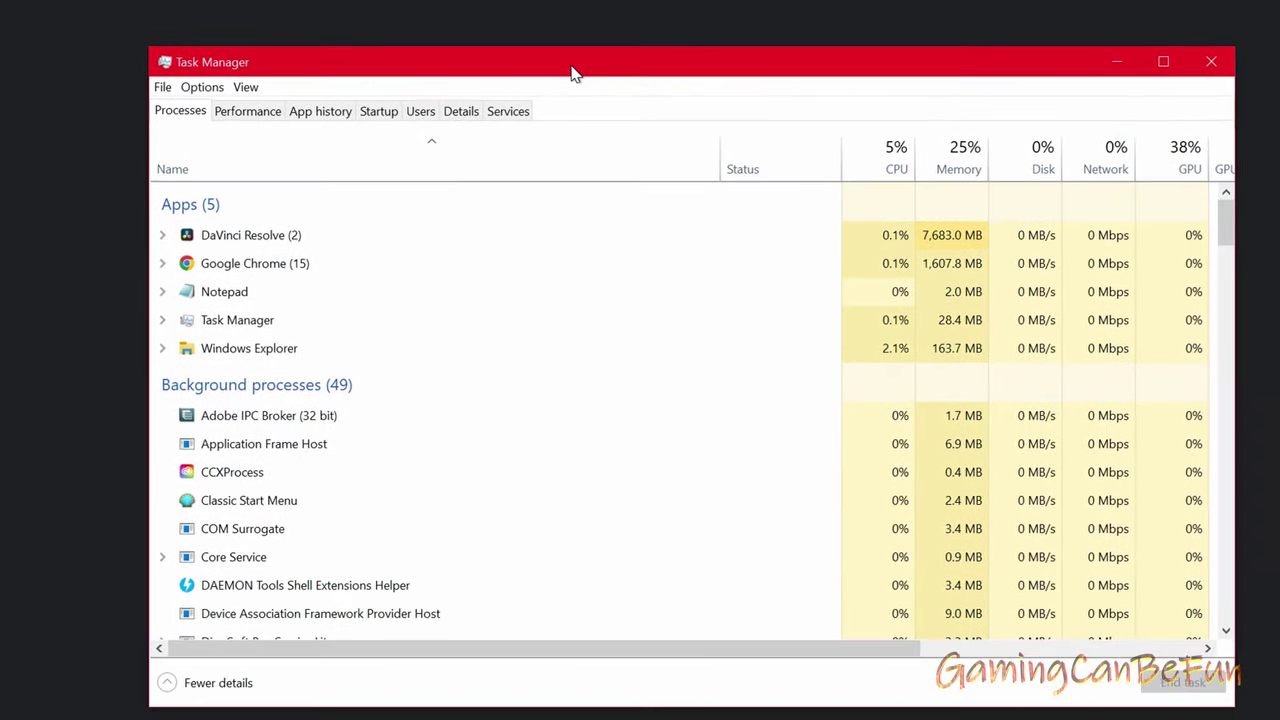
pyautogui.click(372, 114)
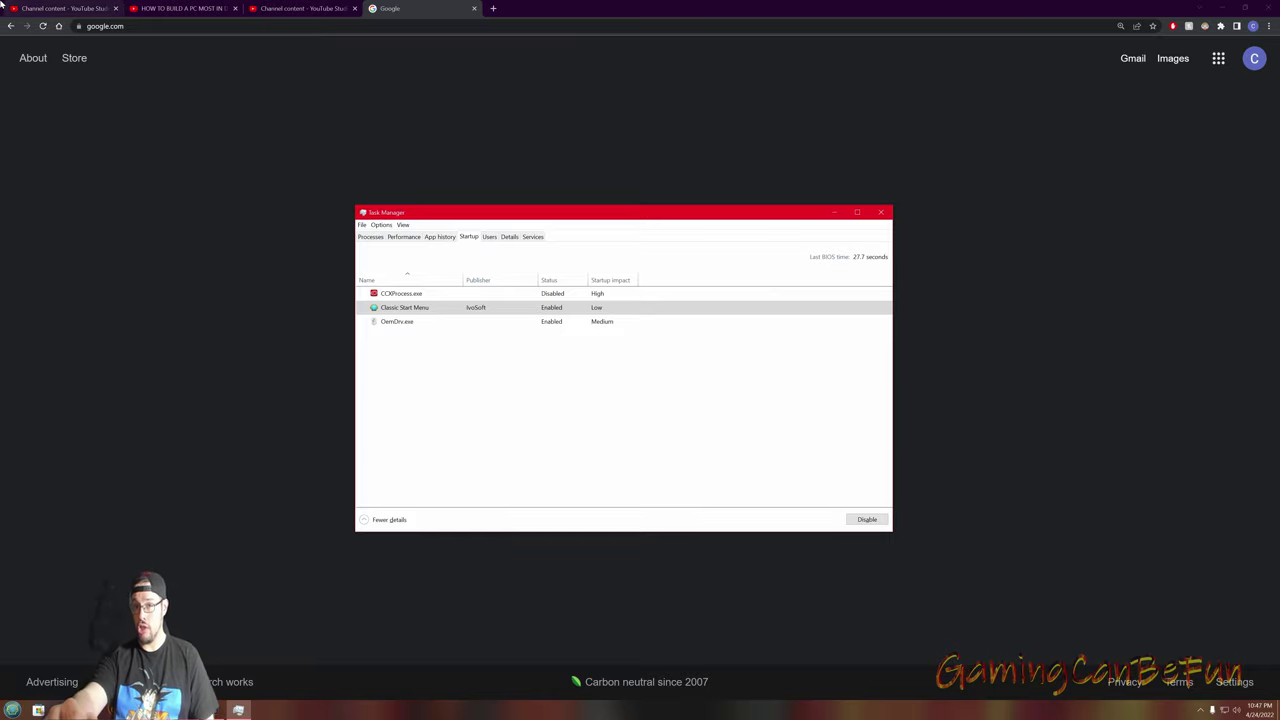
# Switch to SUPERAntiSpyware Free Edition, review the startup options in its preferences, and close the program
pyautogui.click(12, 710)
pyautogui.write('SUPERAN')
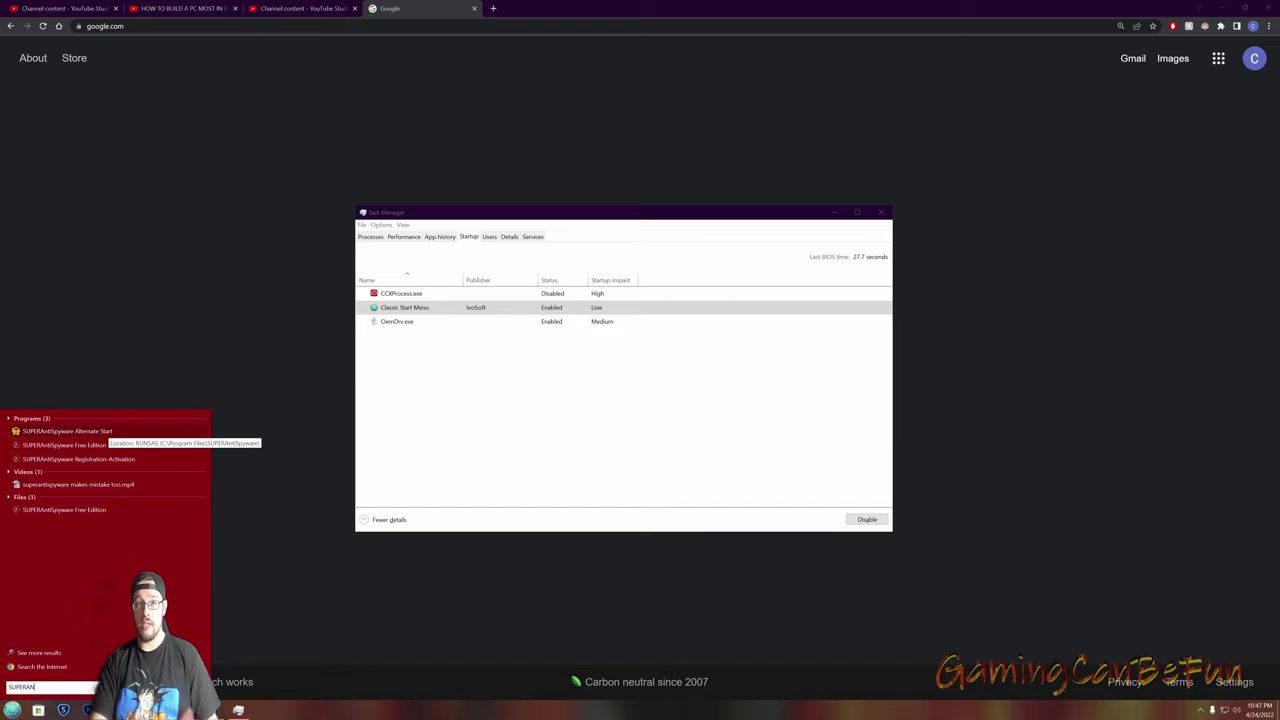
pyautogui.click(71, 445)
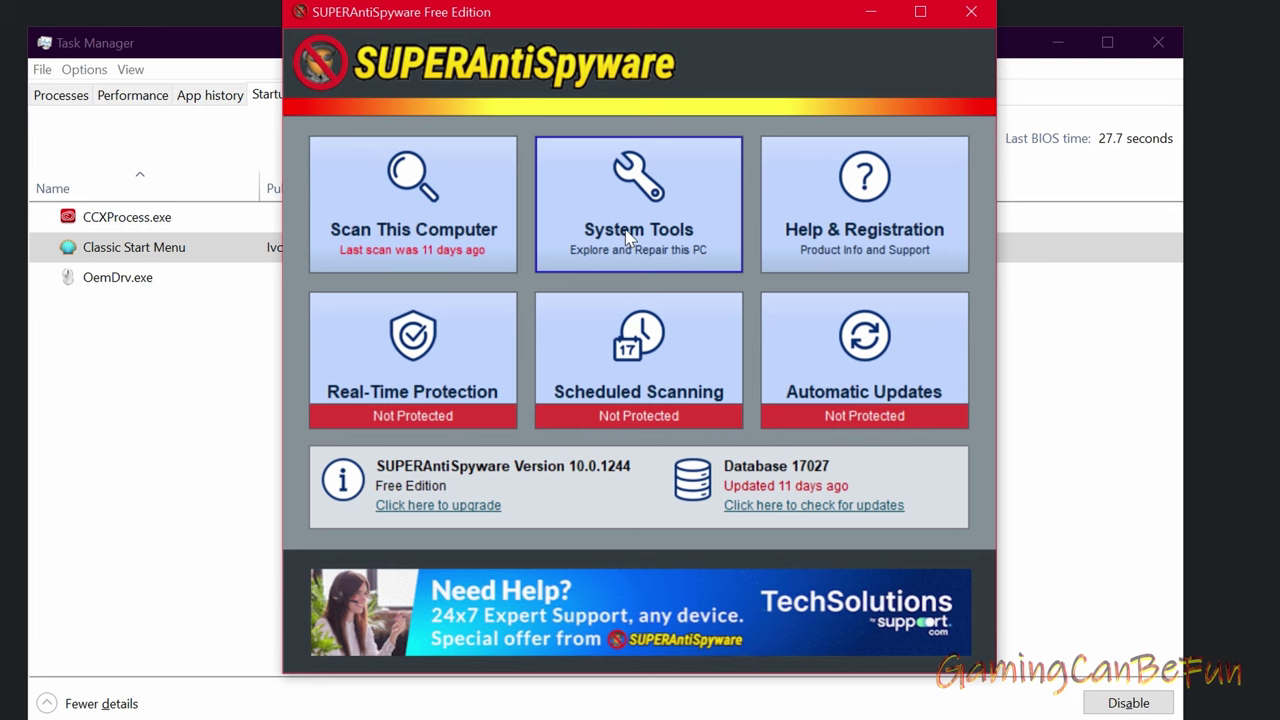
pyautogui.click(628, 236)
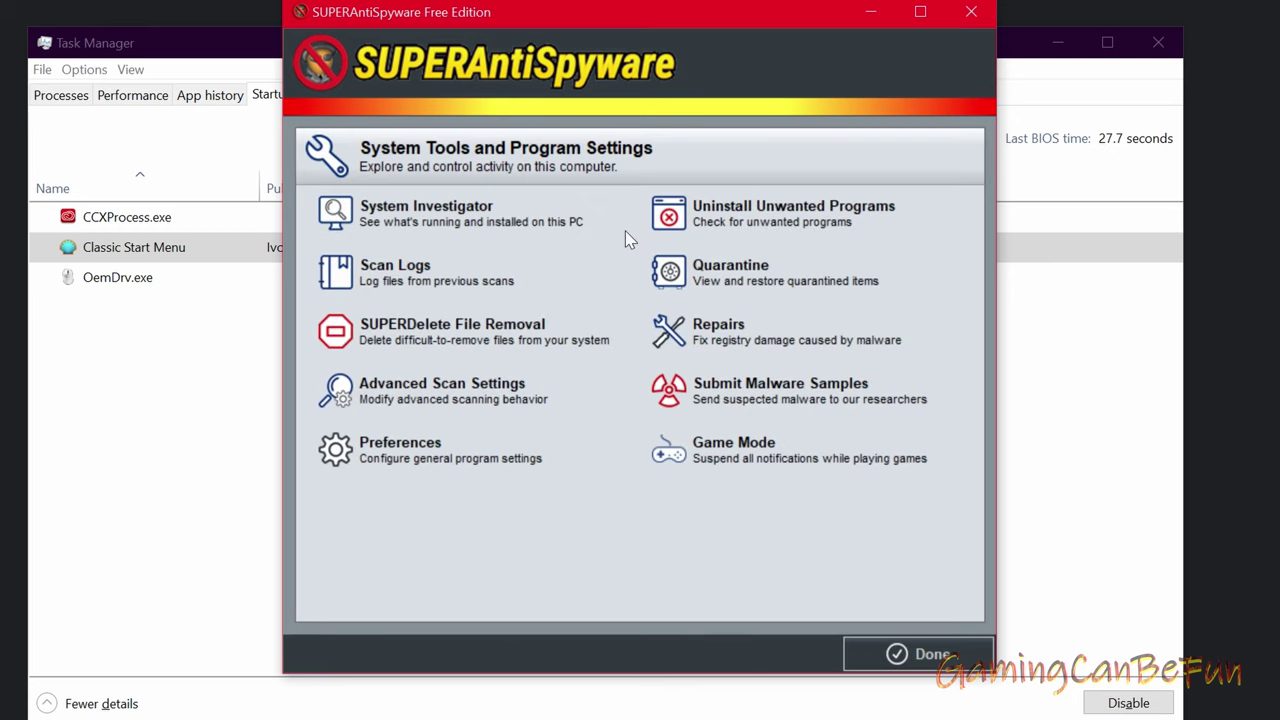
pyautogui.click(502, 449)
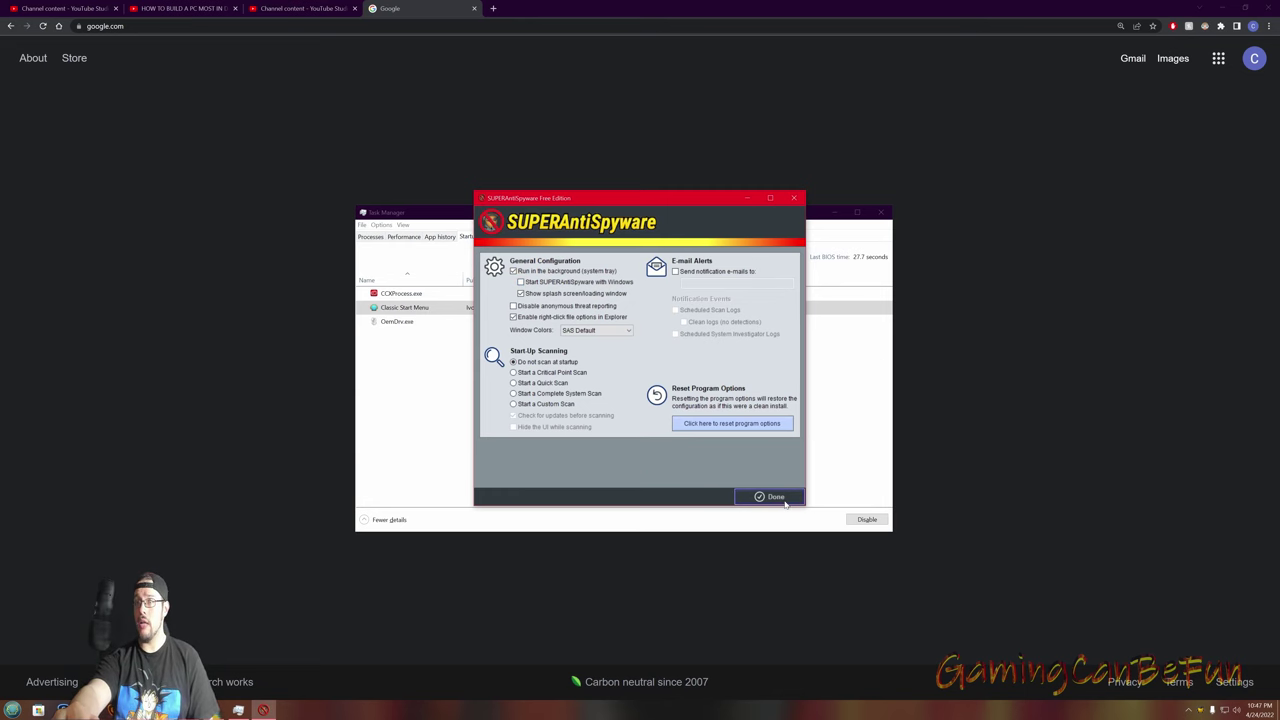
pyautogui.click(772, 497)
pyautogui.click(771, 497)
pyautogui.click(794, 198)
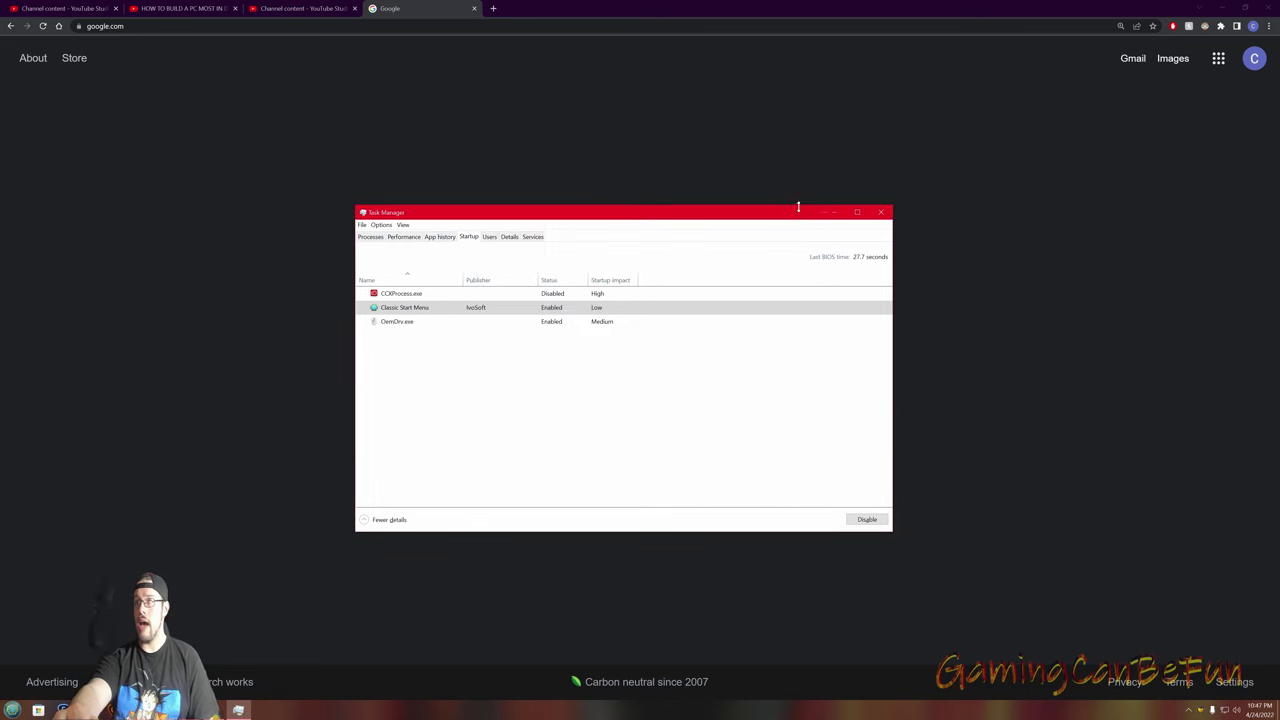
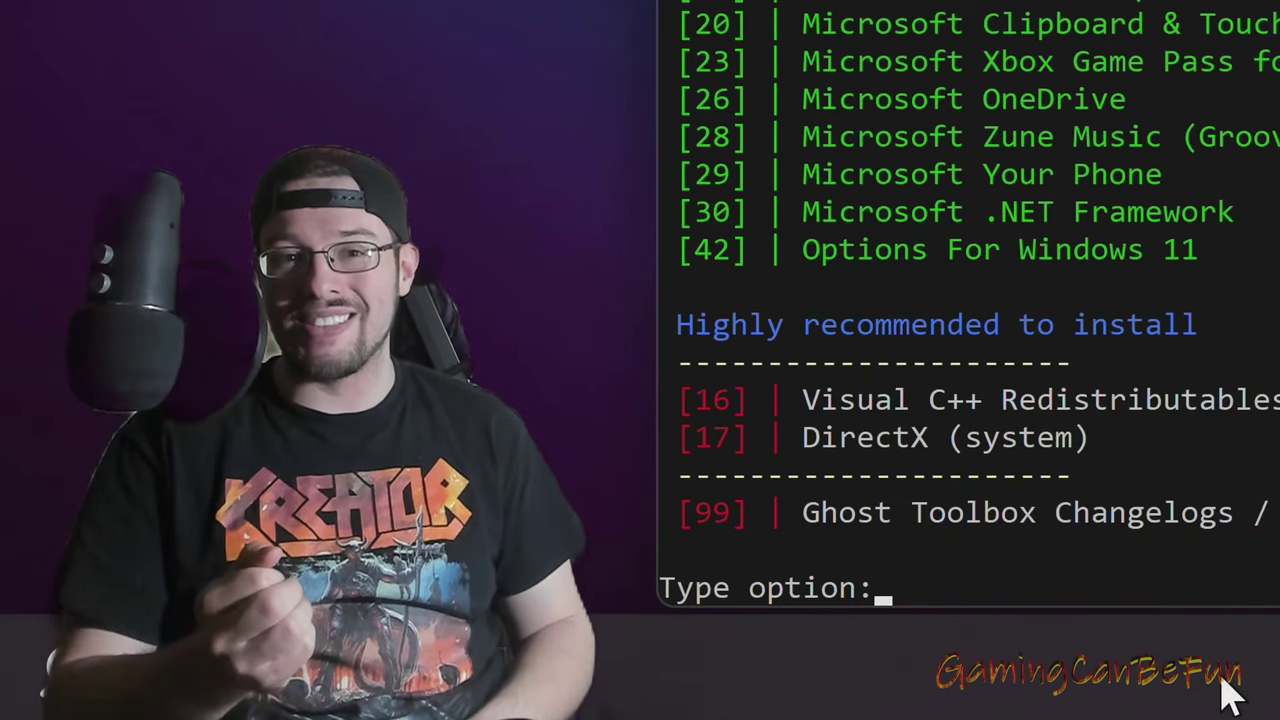
# In Ghost Toolbox, install the Visual C++ Redistributables AIO package using option 16 and then option 1, and finish the setup
pyautogui.write('16')
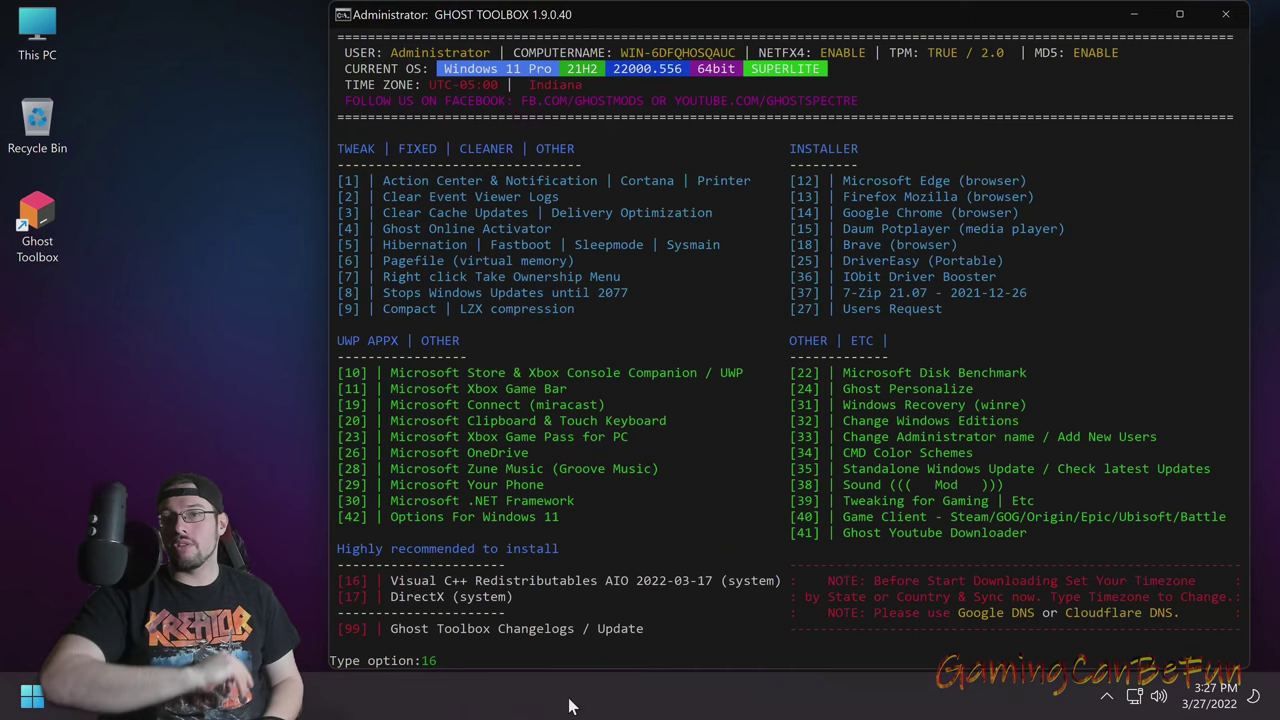
pyautogui.press('Return')
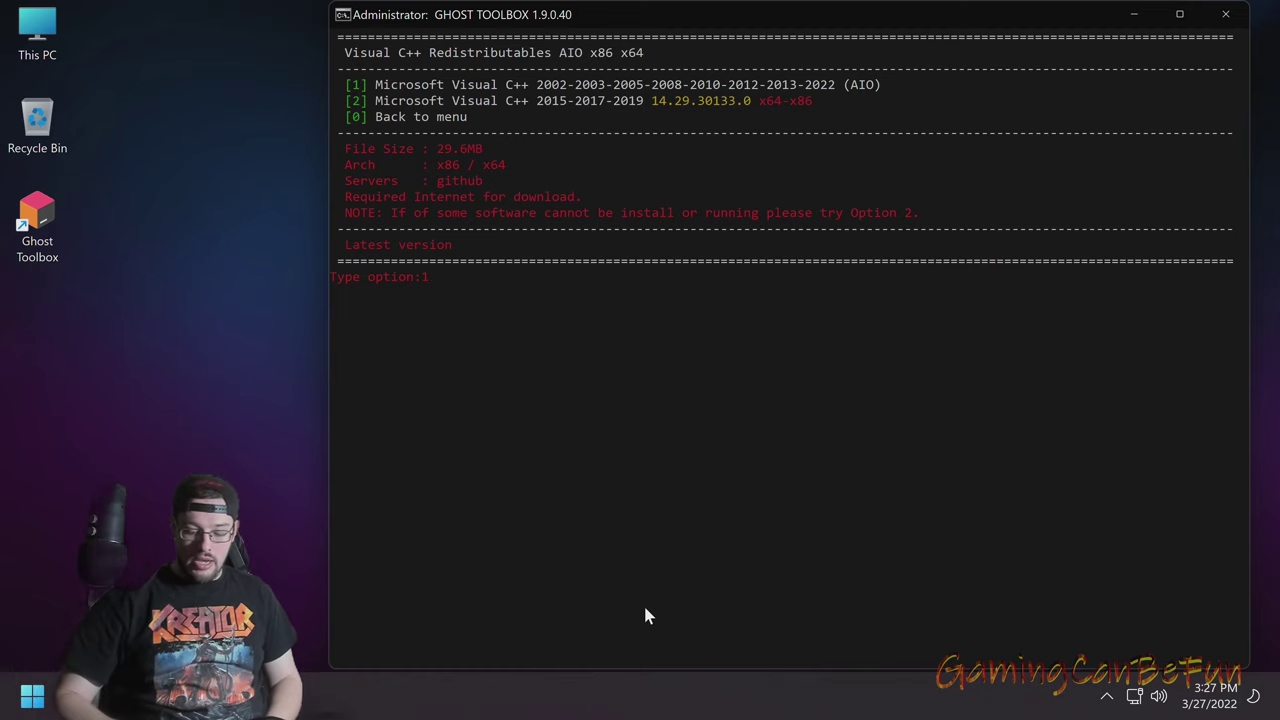
pyautogui.press('Return')
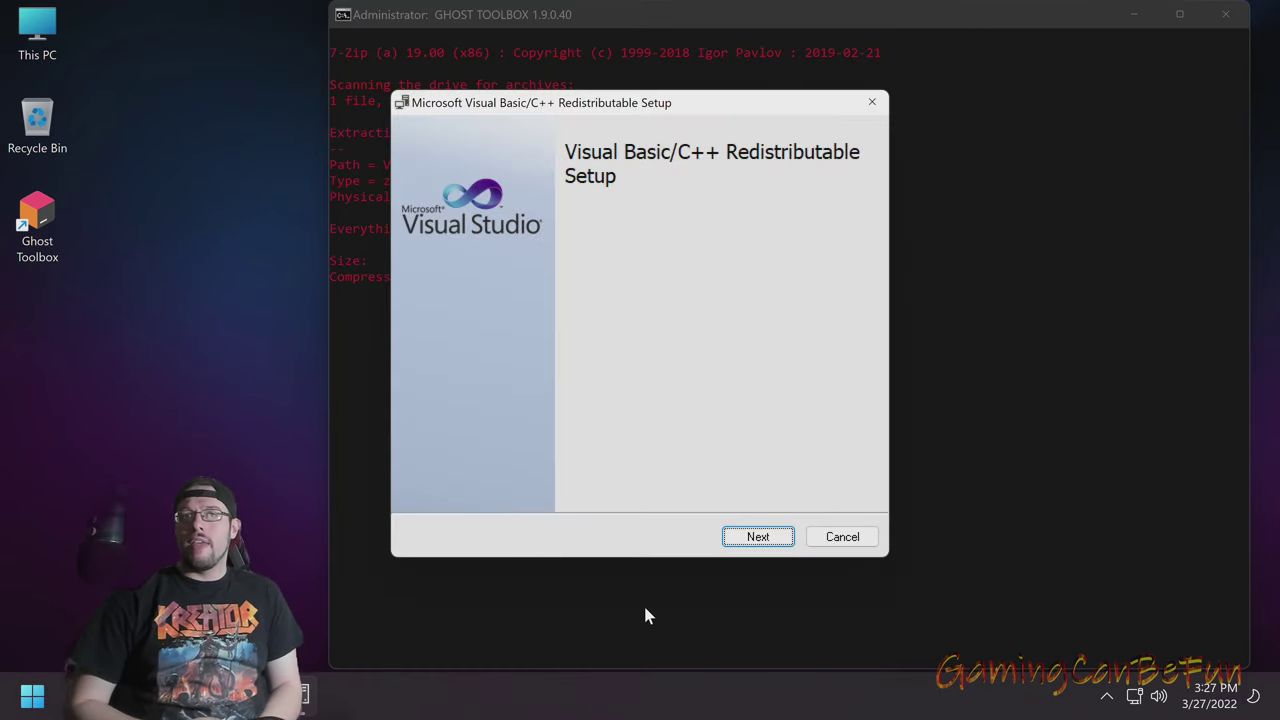
pyautogui.click(758, 537)
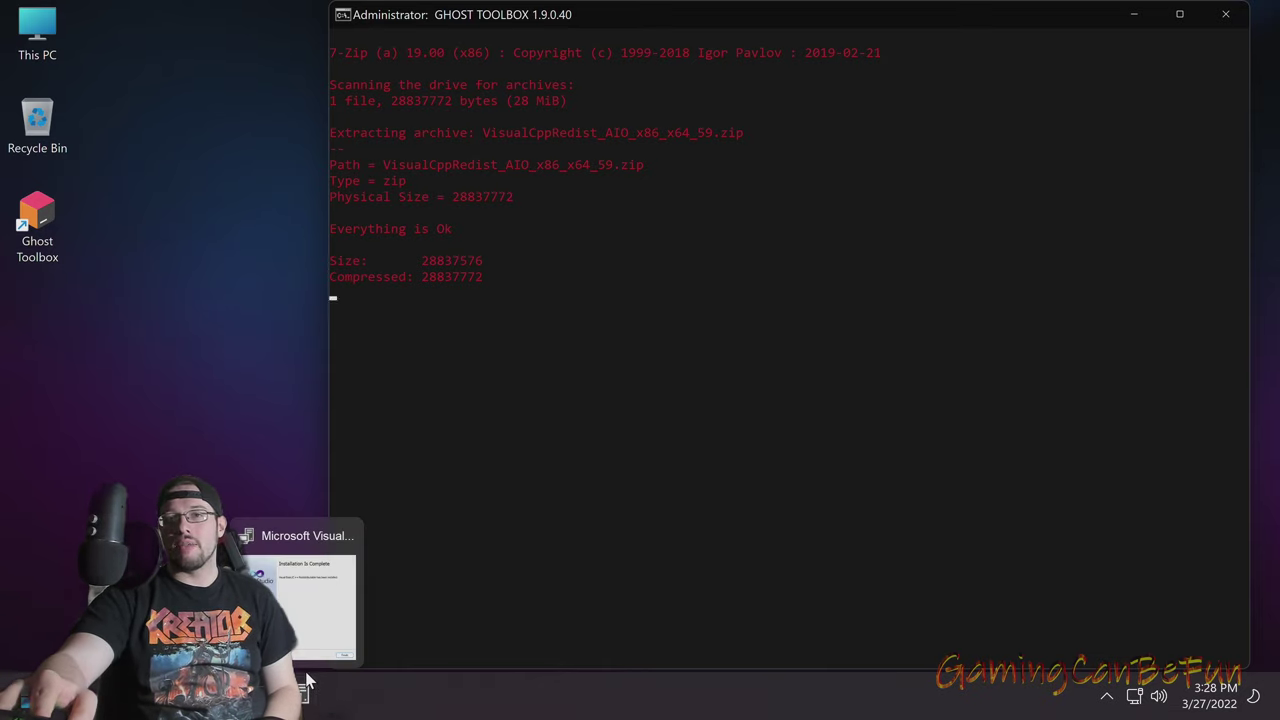
pyautogui.click(306, 680)
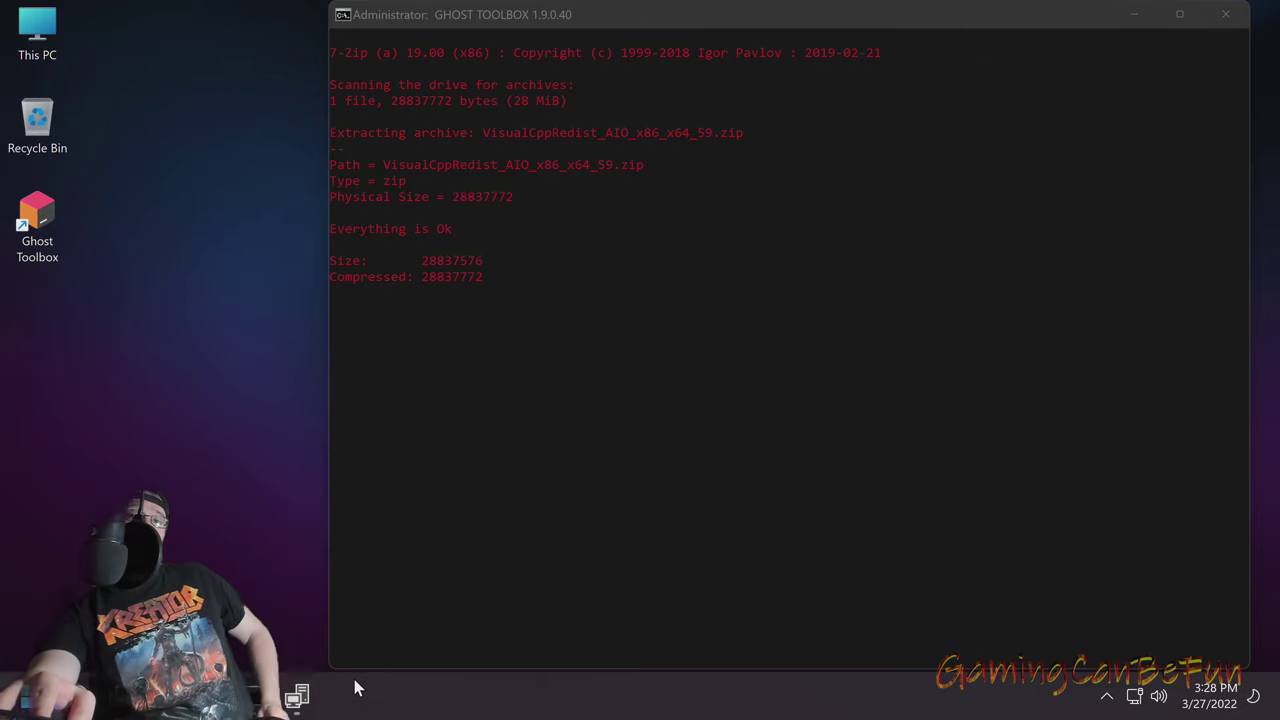
pyautogui.click(655, 193)
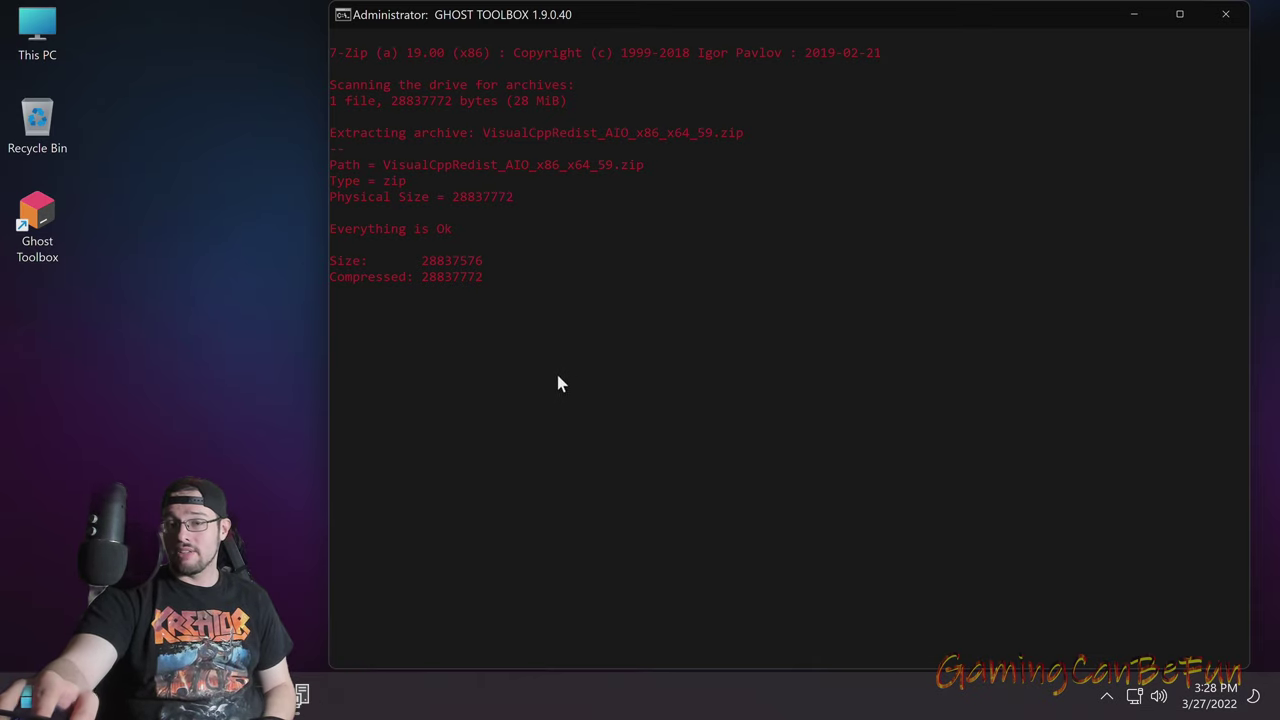
pyautogui.click(297, 630)
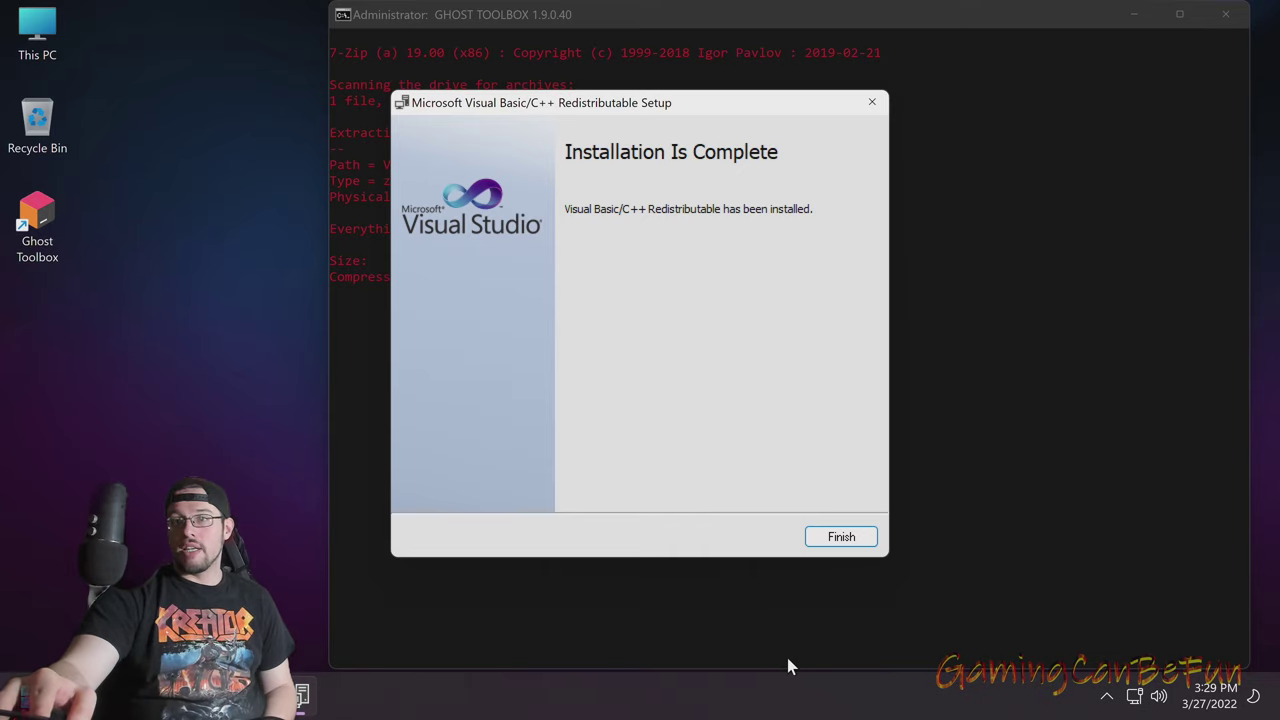
pyautogui.click(833, 534)
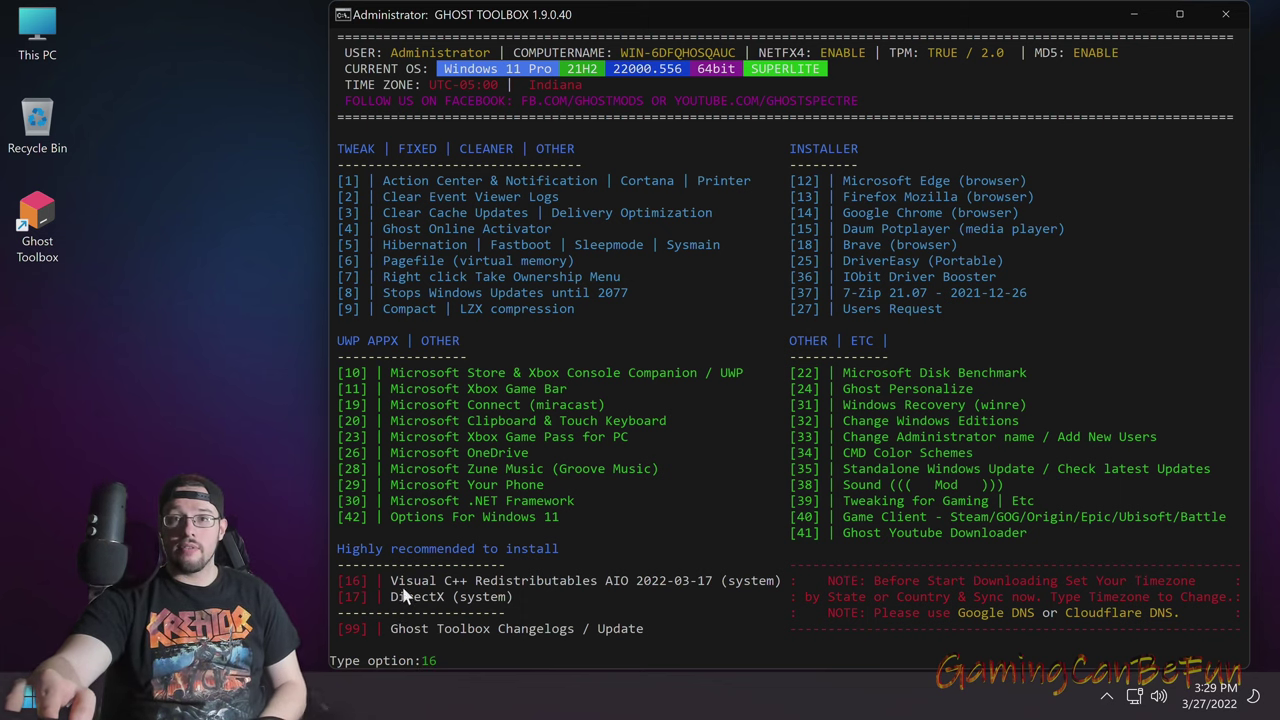
pyautogui.write('16')
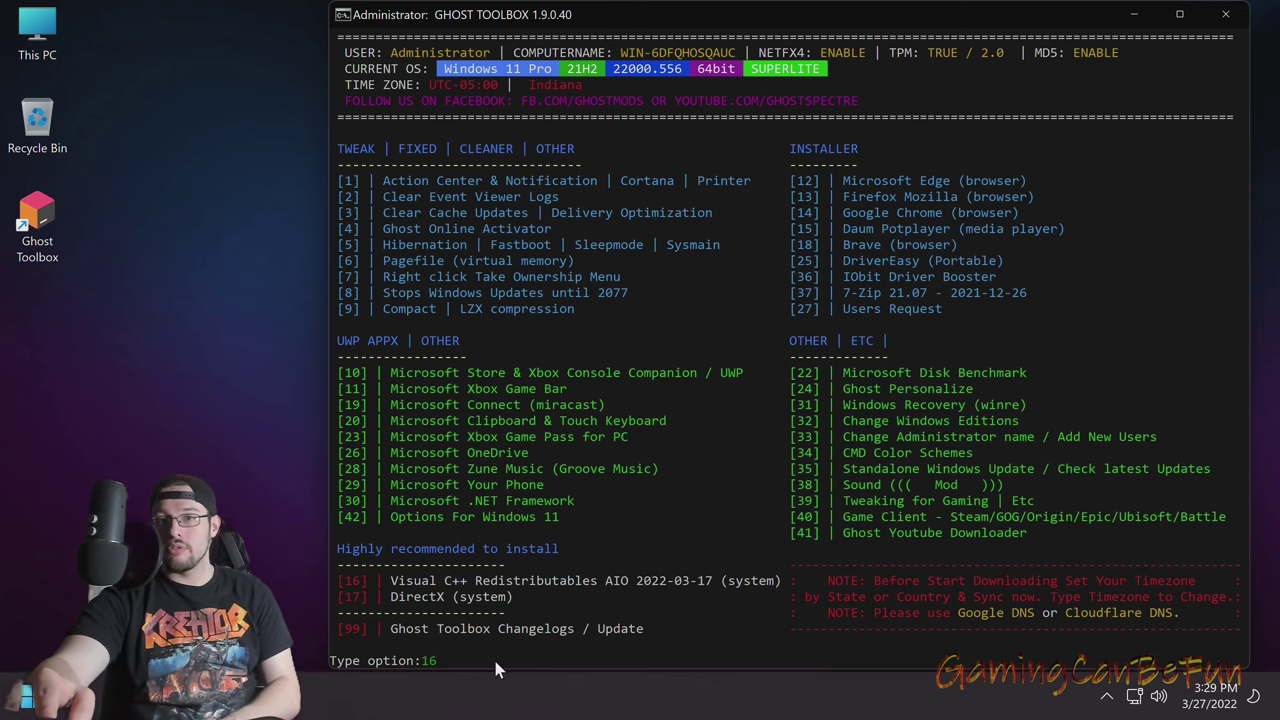
pyautogui.press('Return')
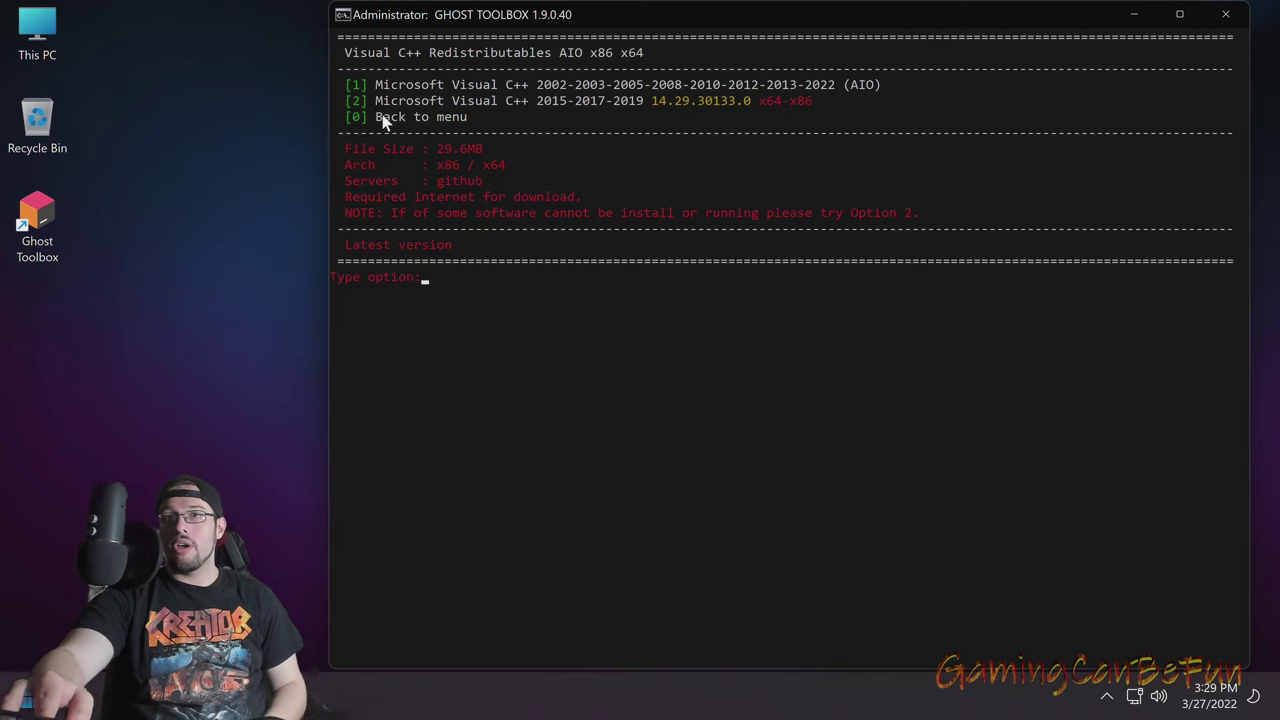
pyautogui.write('1')
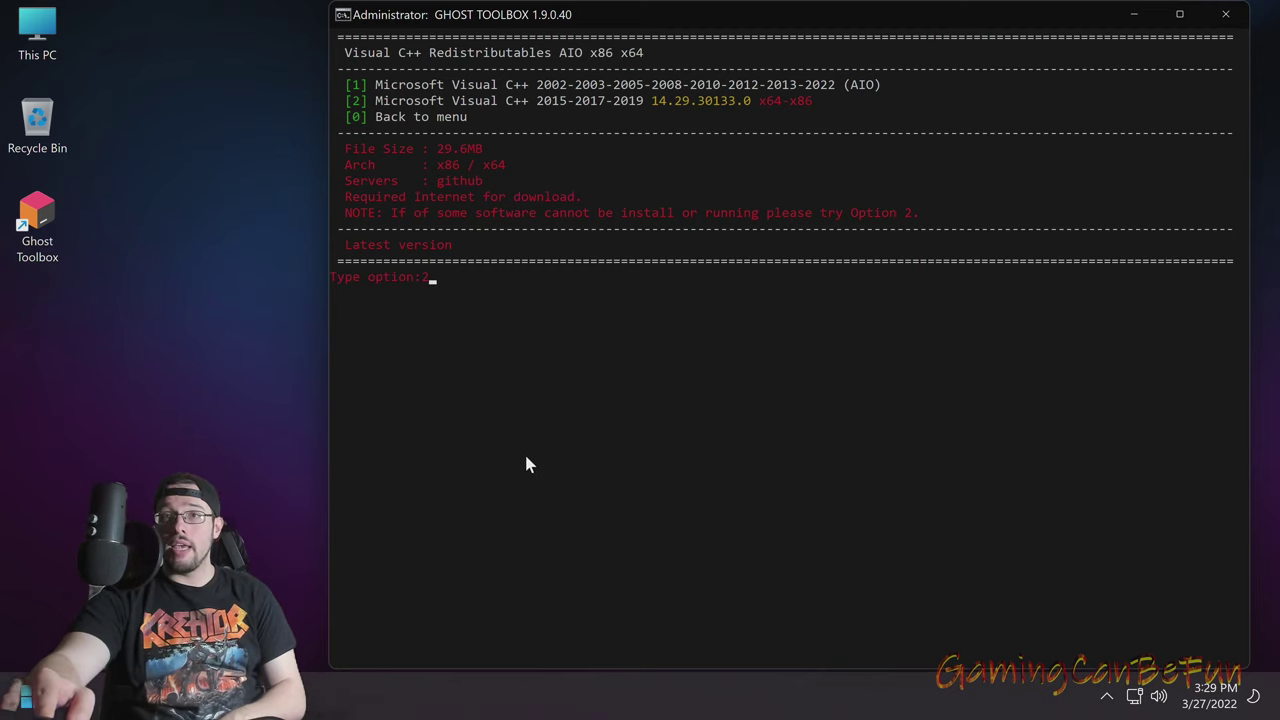
pyautogui.press('Return')
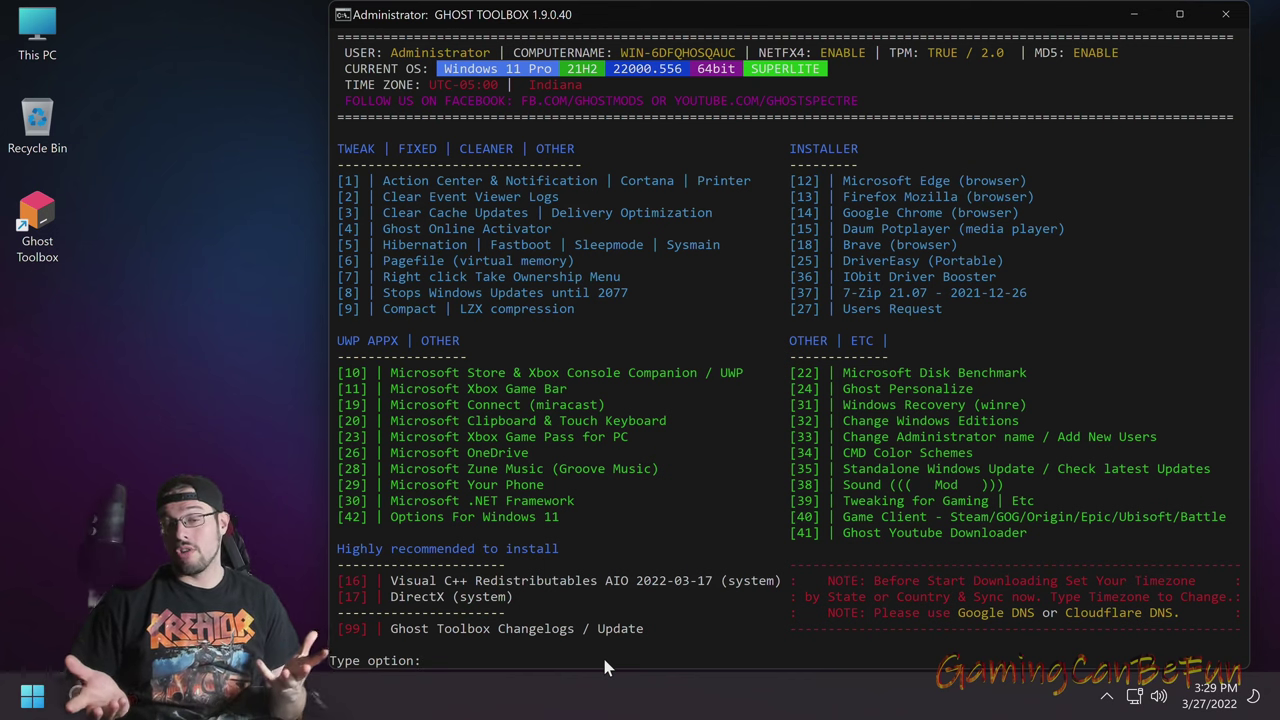
# In Ghost Toolbox, run option 17 for DirectX and choose option 1 to launch the online installer
pyautogui.write('17')
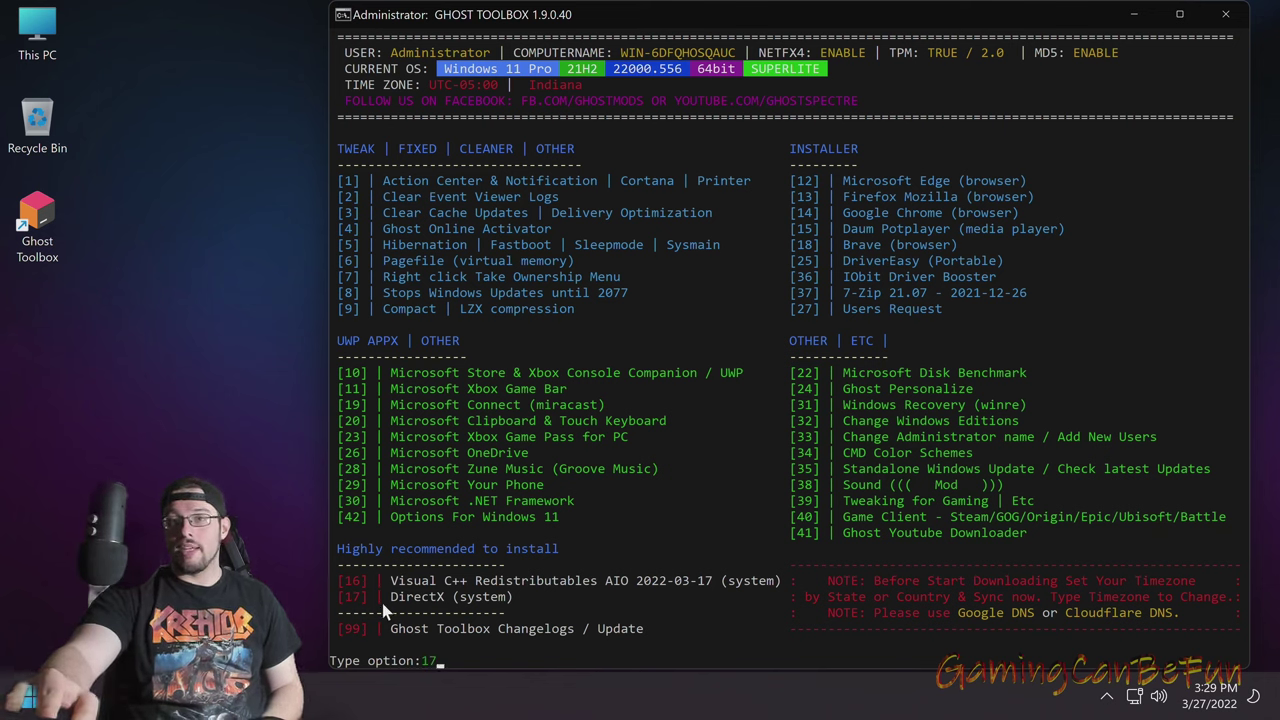
pyautogui.press('Return')
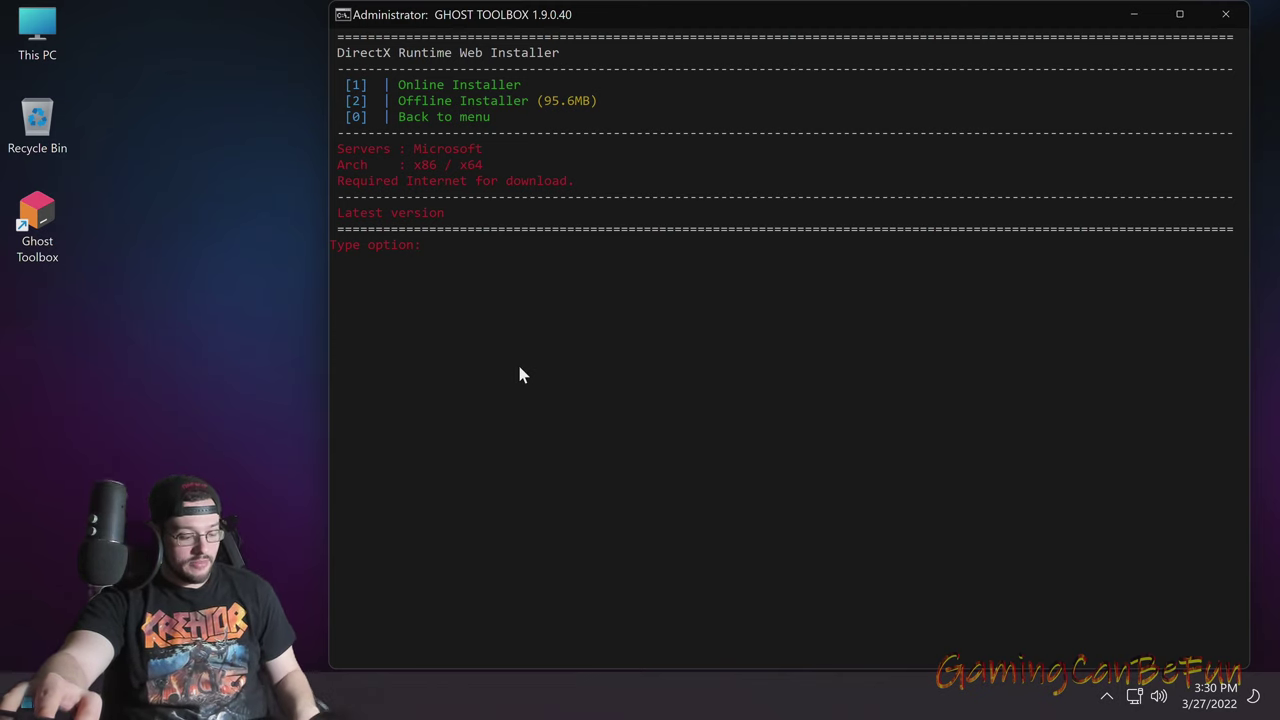
pyautogui.write('1')
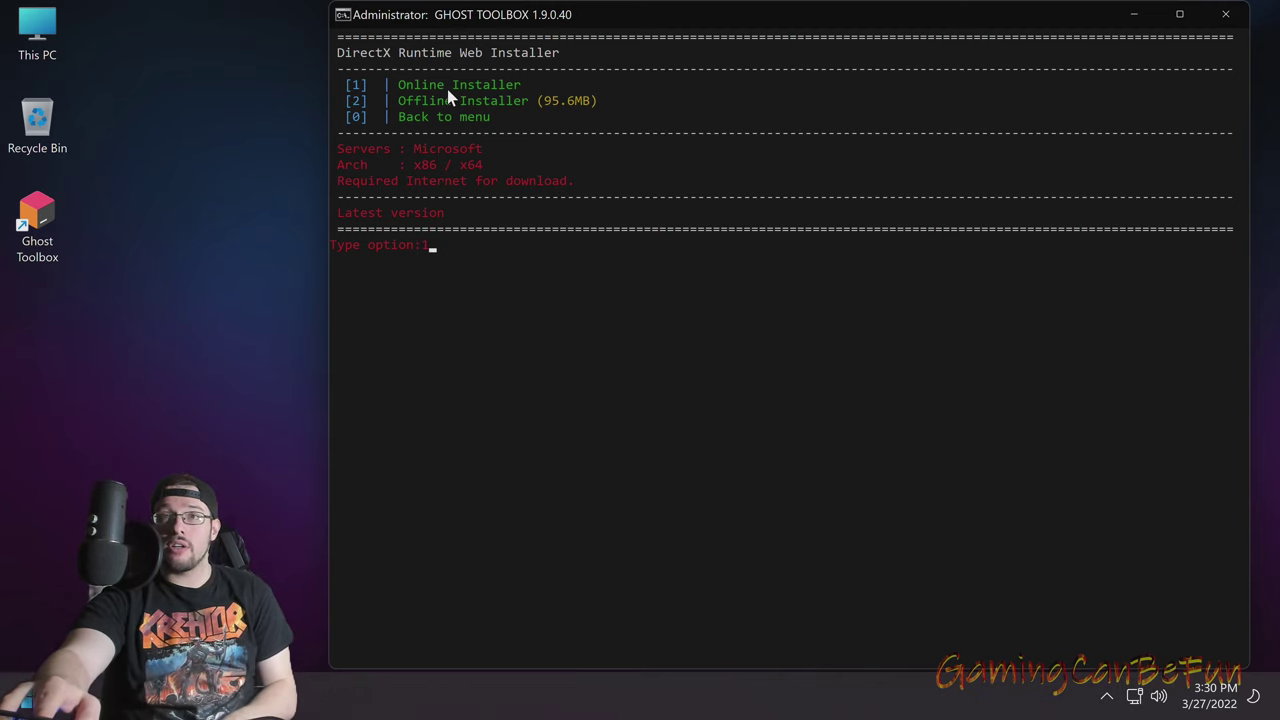
pyautogui.press('Return')
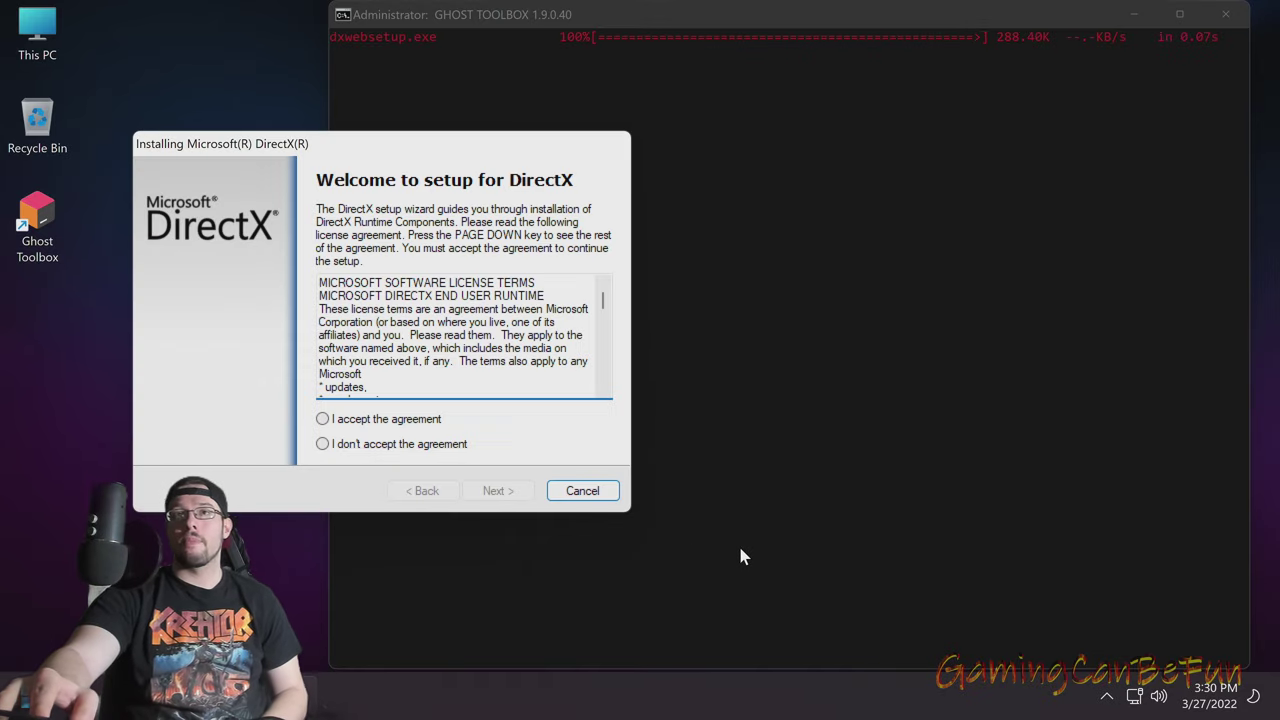
# Accept the DirectX license agreement, decline the Bing Bar, and start installing the DirectX runtime components
pyautogui.moveTo(450, 153); pyautogui.dragTo(548, 125)
pyautogui.click(440, 392)
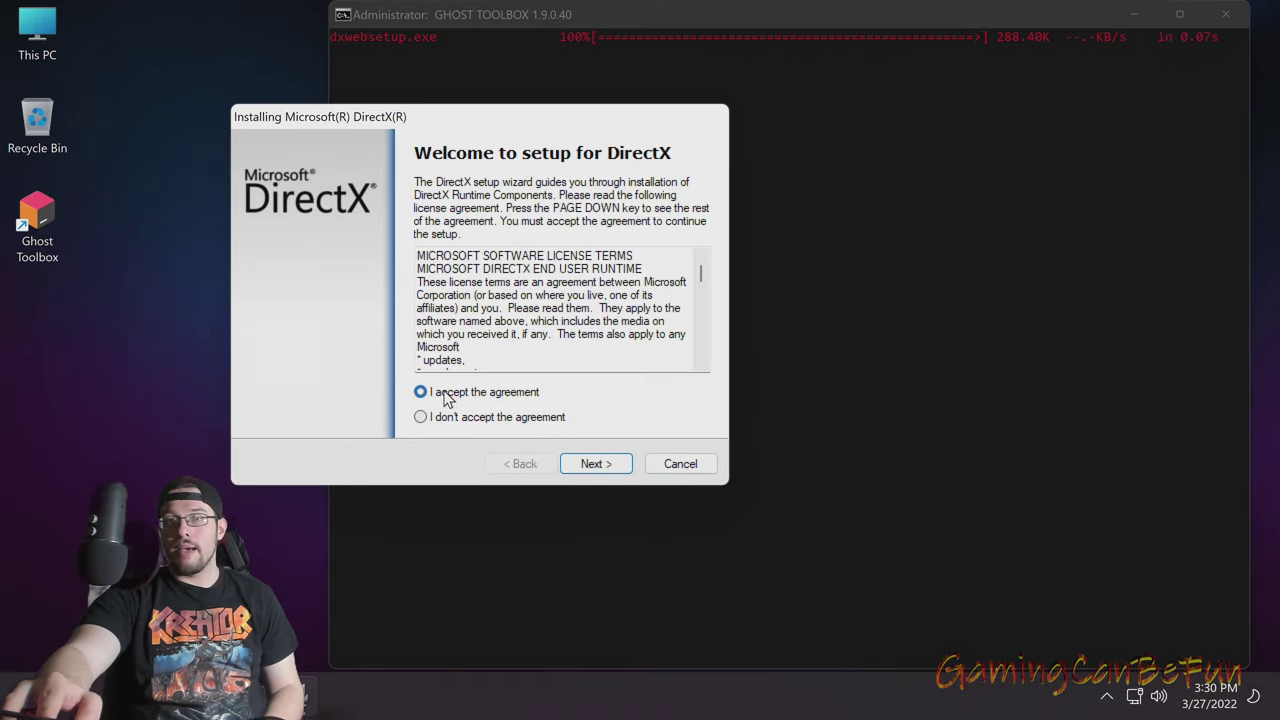
pyautogui.click(592, 464)
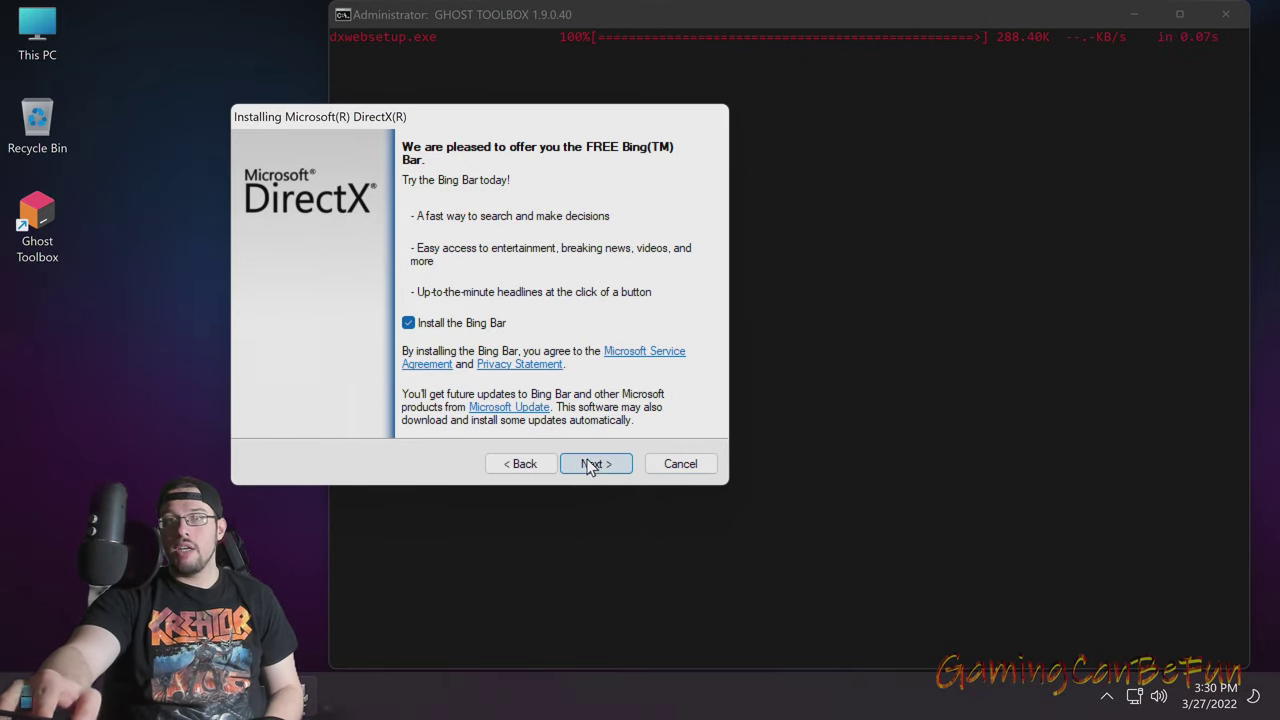
pyautogui.click(408, 323)
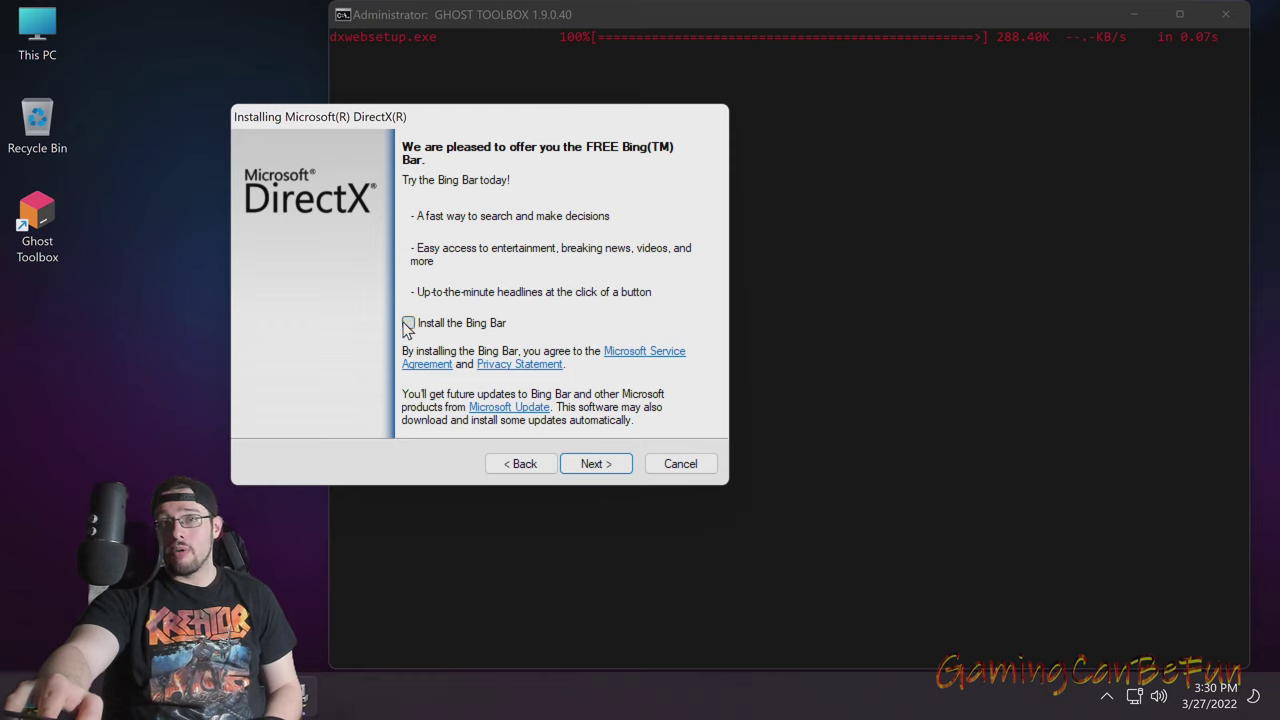
pyautogui.click(592, 464)
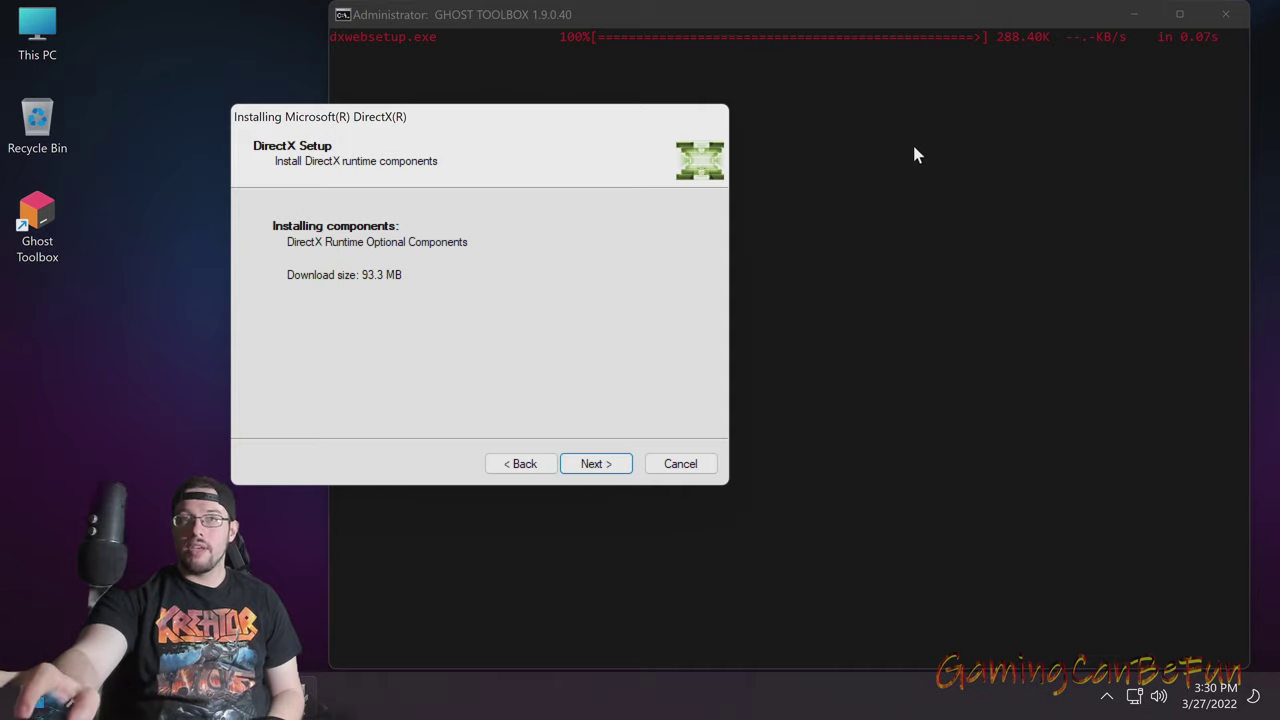
pyautogui.click(617, 462)
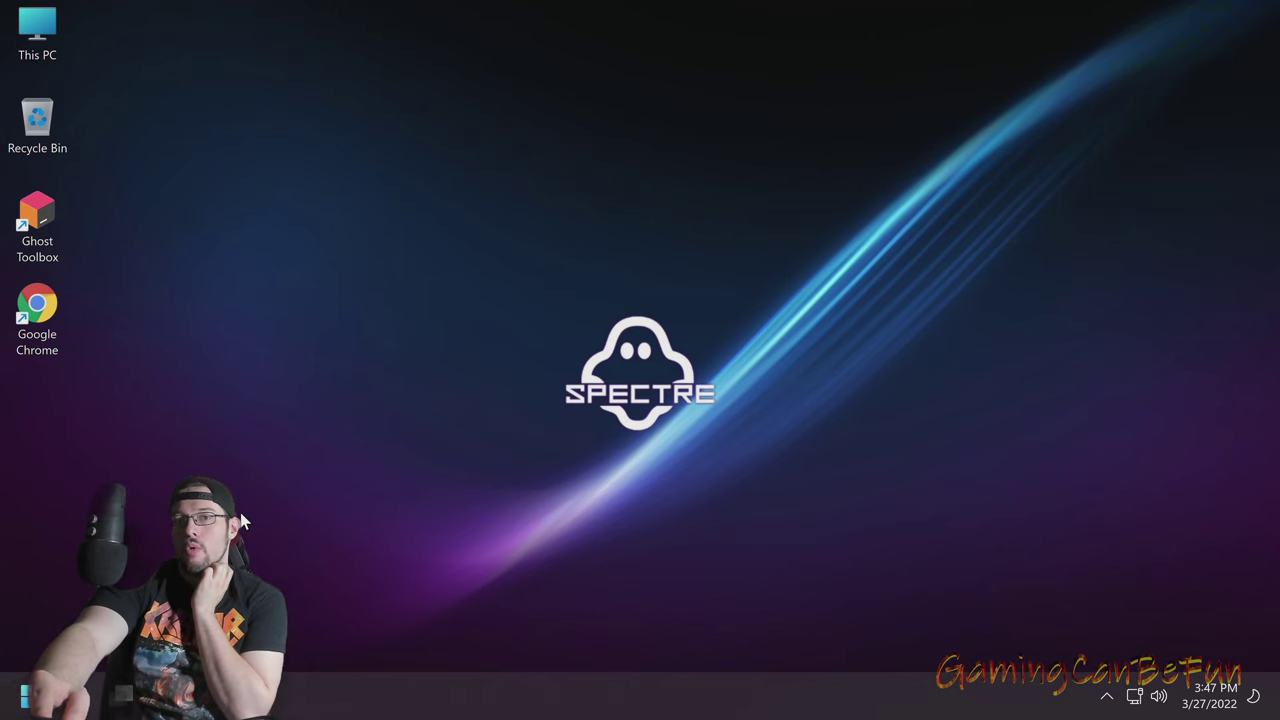
# Open the Windows search from the desktop
pyautogui.click(22, 700)
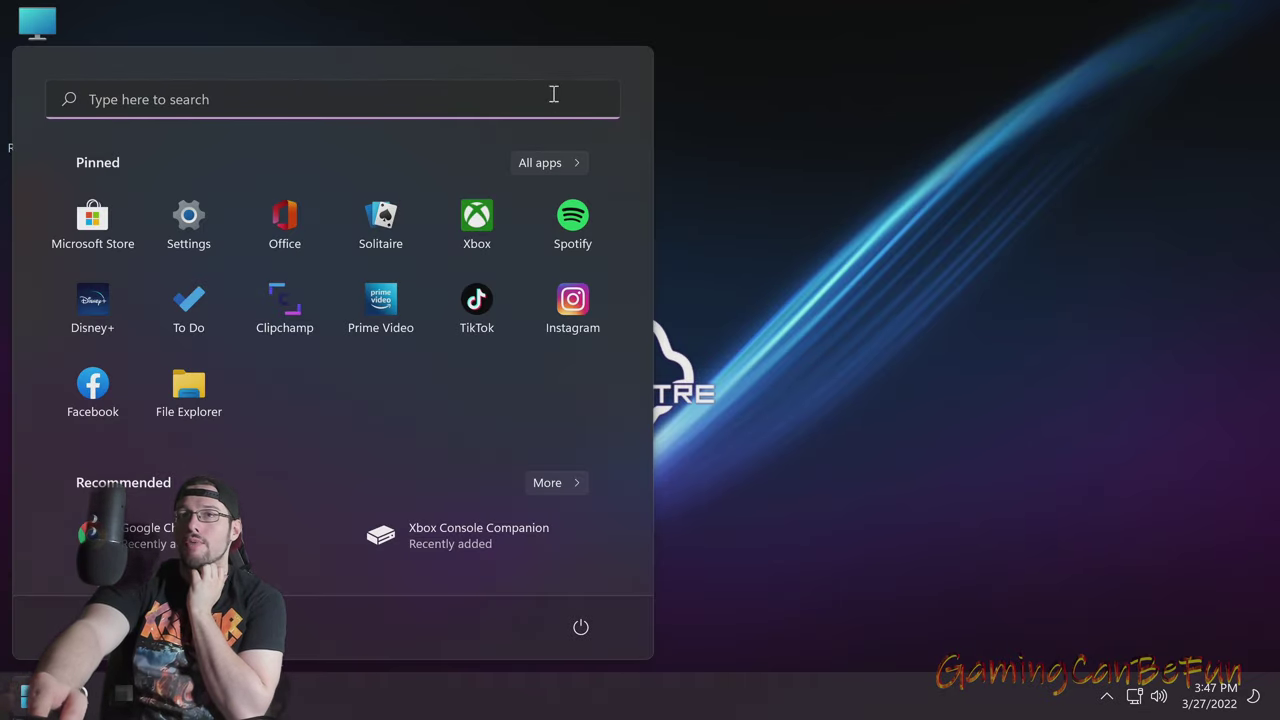
pyautogui.click(305, 100)
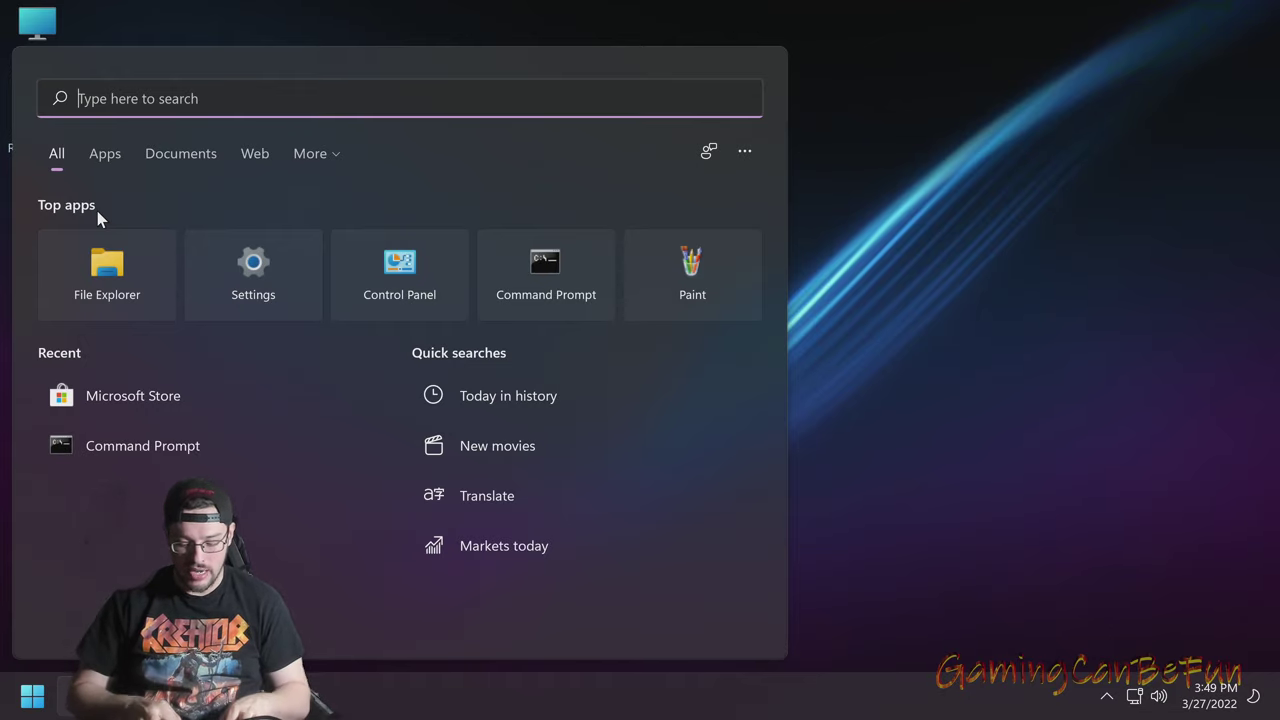
pyautogui.write('gpedit')
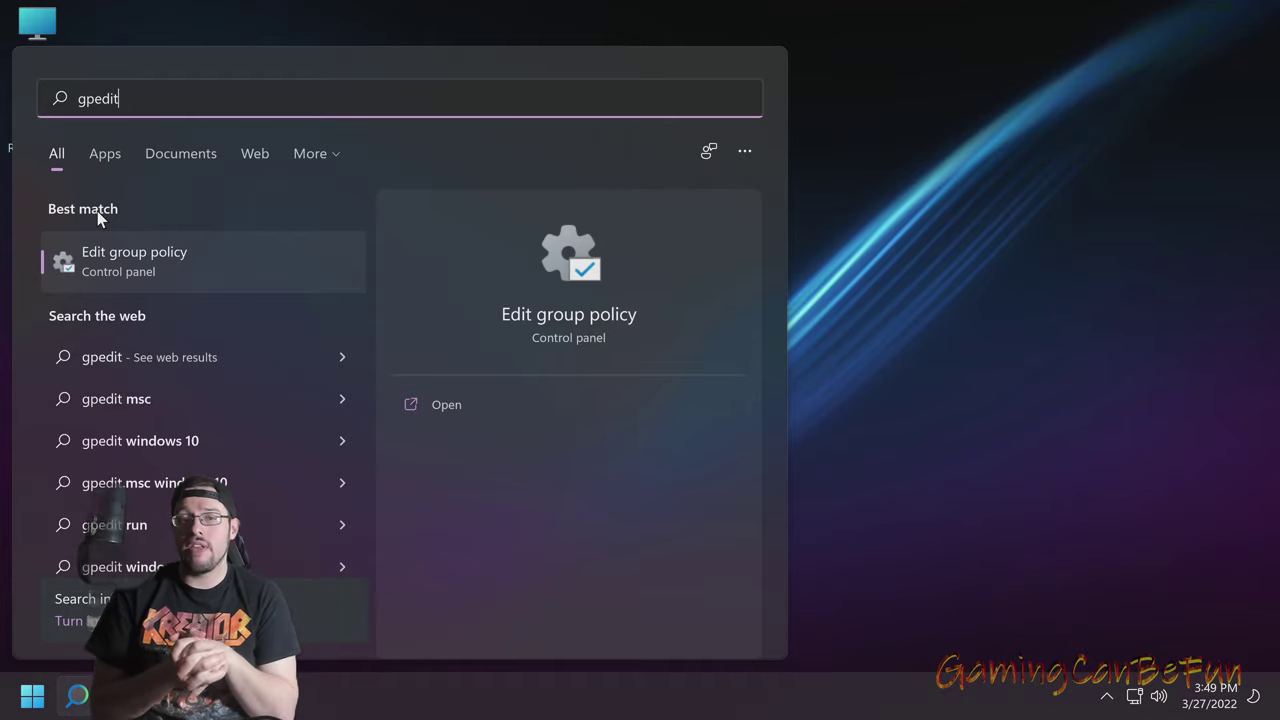
pyautogui.press('BackSpace')
pyautogui.press('BackSpace')
pyautogui.press('BackSpace')
pyautogui.press('BackSpace')
pyautogui.press('BackSpace')
pyautogui.press('BackSpace')
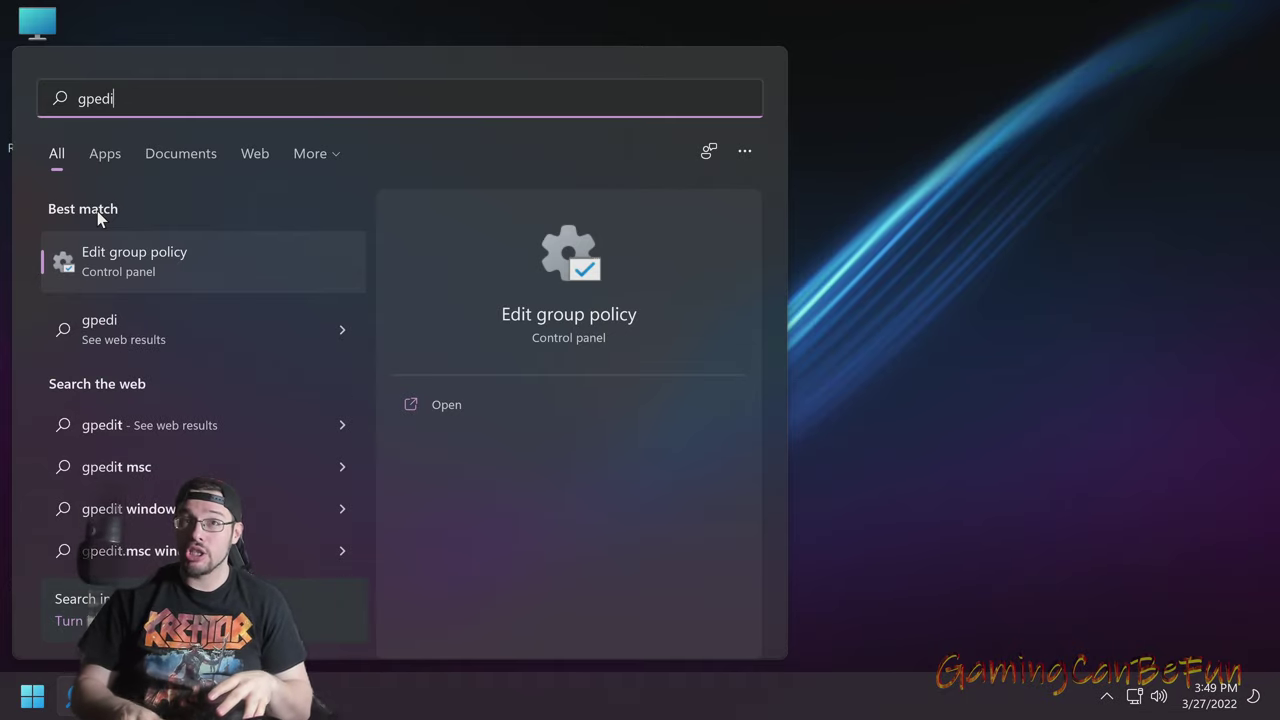
# Search for "group", open Edit group policy, and reposition the Local Group Policy Editor window
pyautogui.write('group')
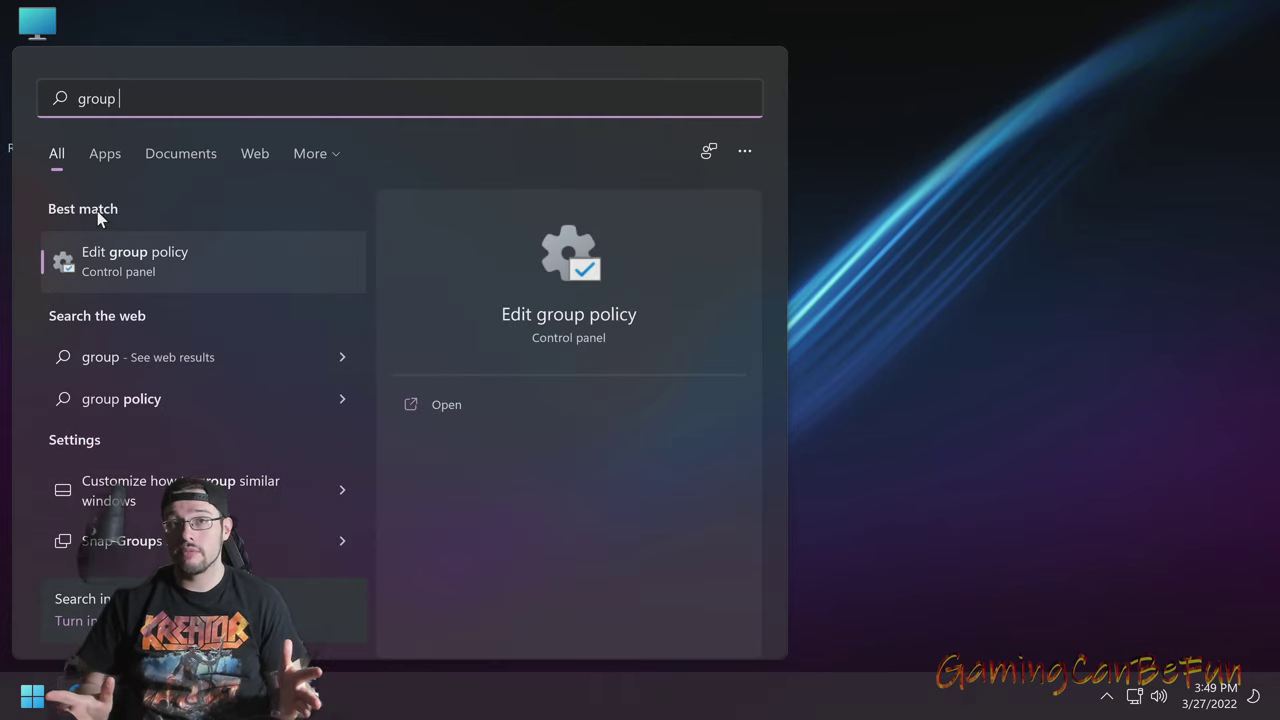
pyautogui.click(124, 258)
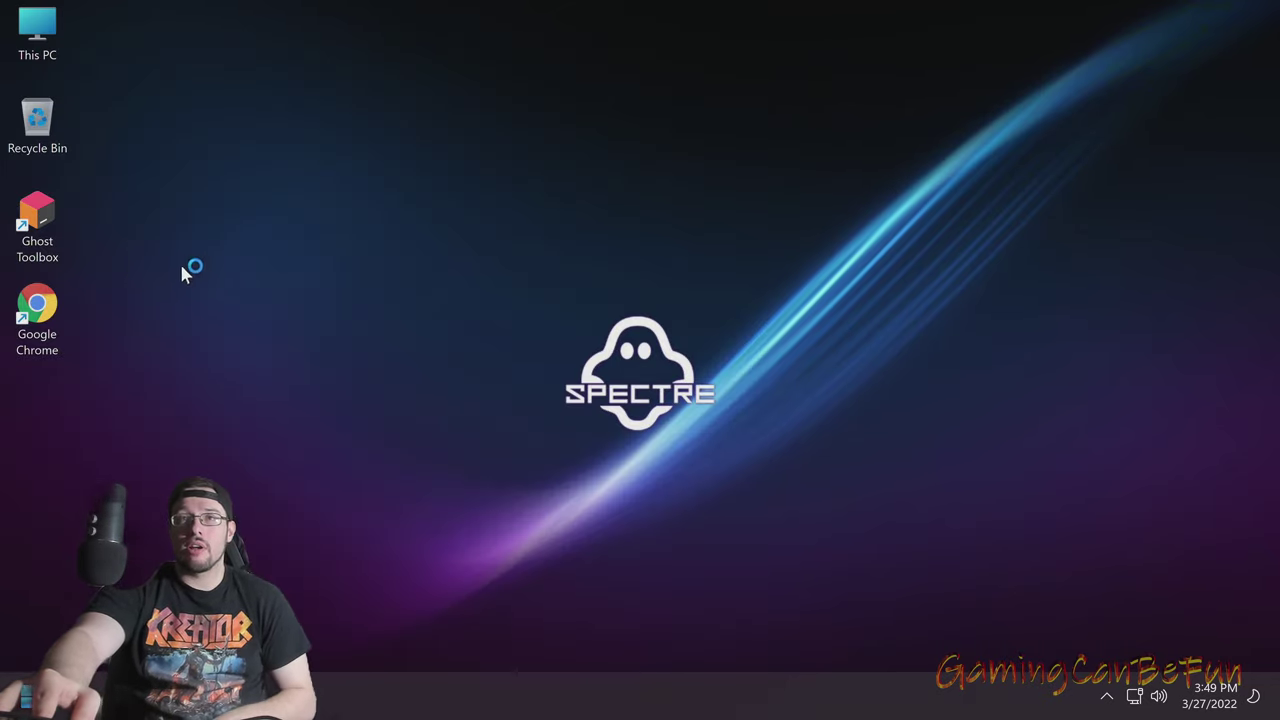
pyautogui.moveTo(453, 150); pyautogui.dragTo(673, 77)
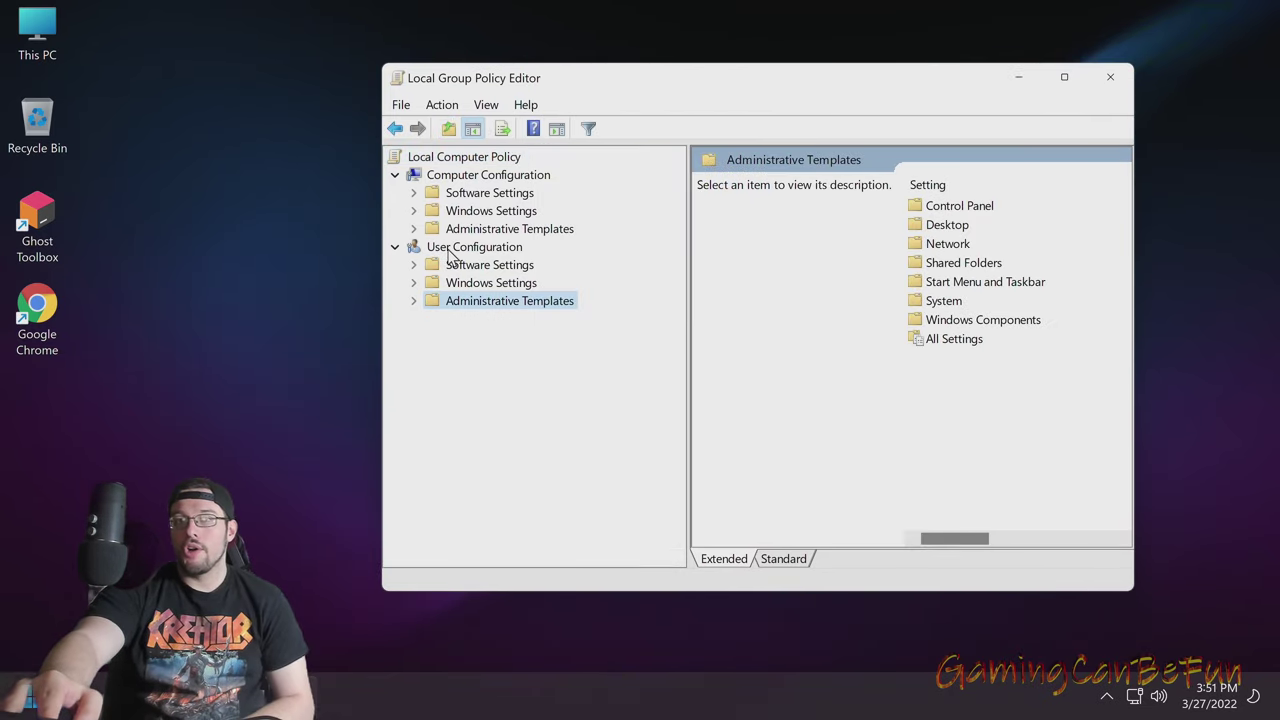
# Under User Configuration, expand Administrative Templates and its Windows Components folder
pyautogui.click(452, 248)
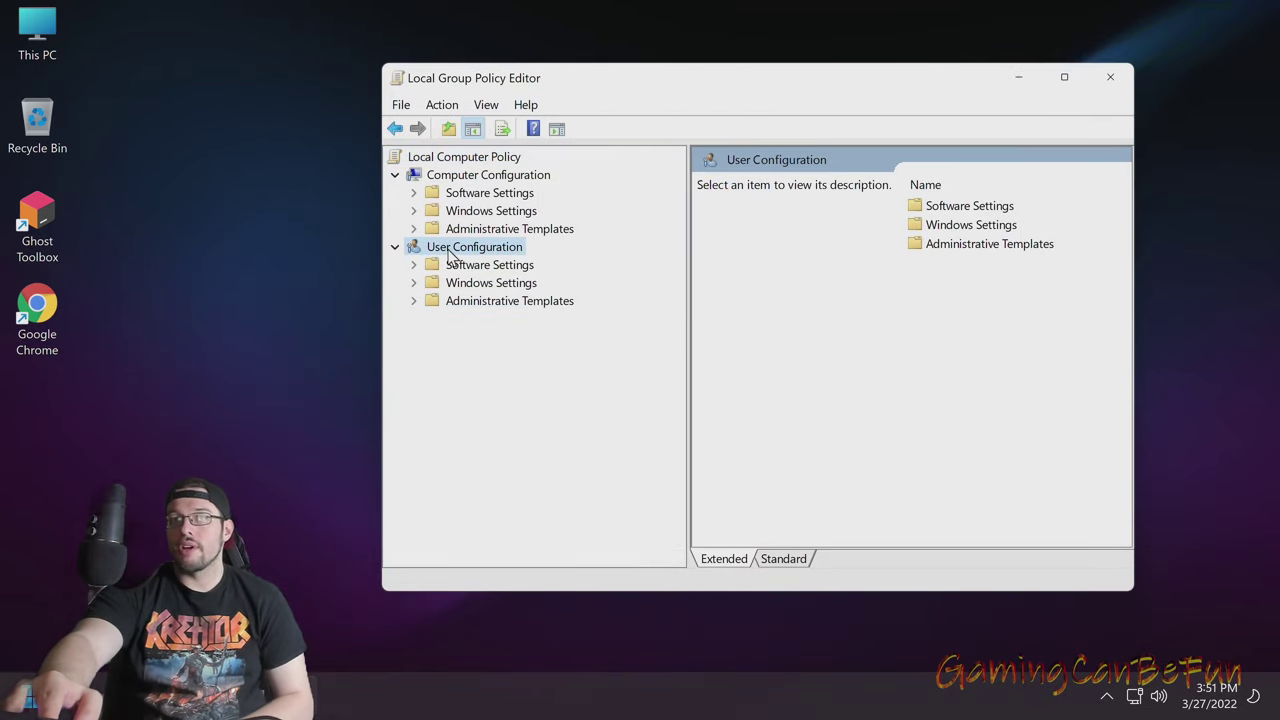
pyautogui.click(462, 302)
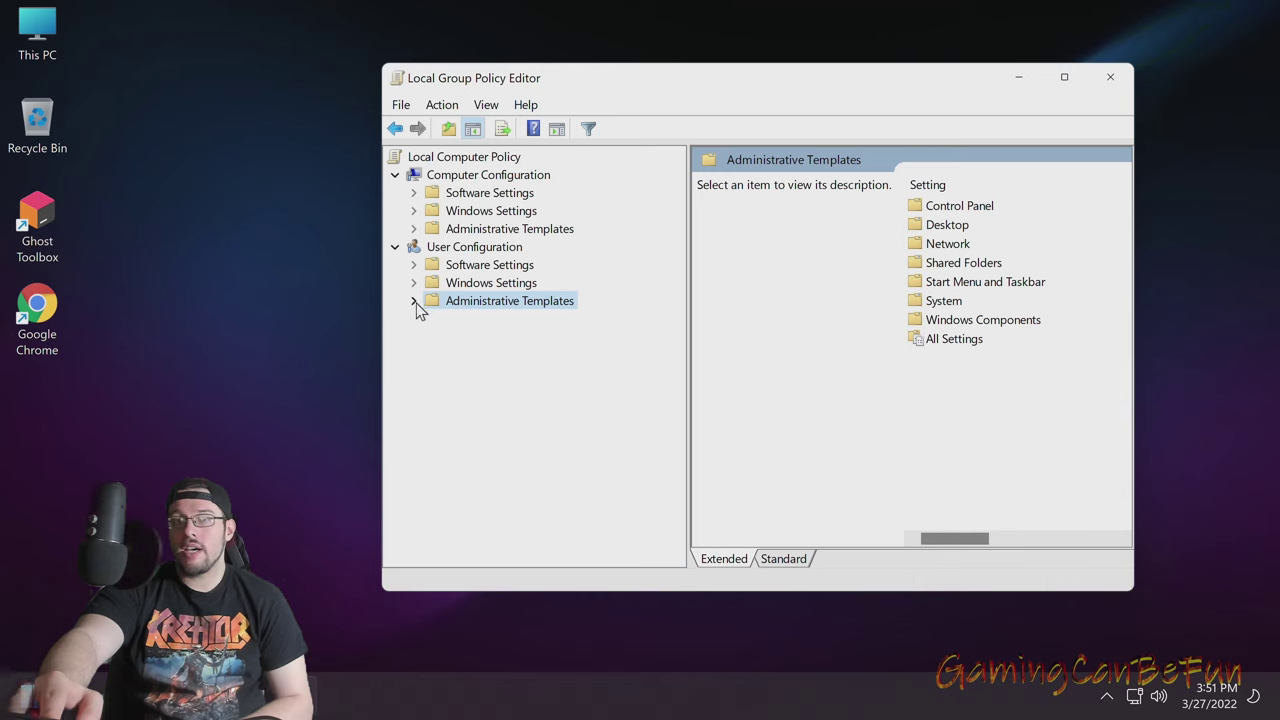
pyautogui.click(415, 302)
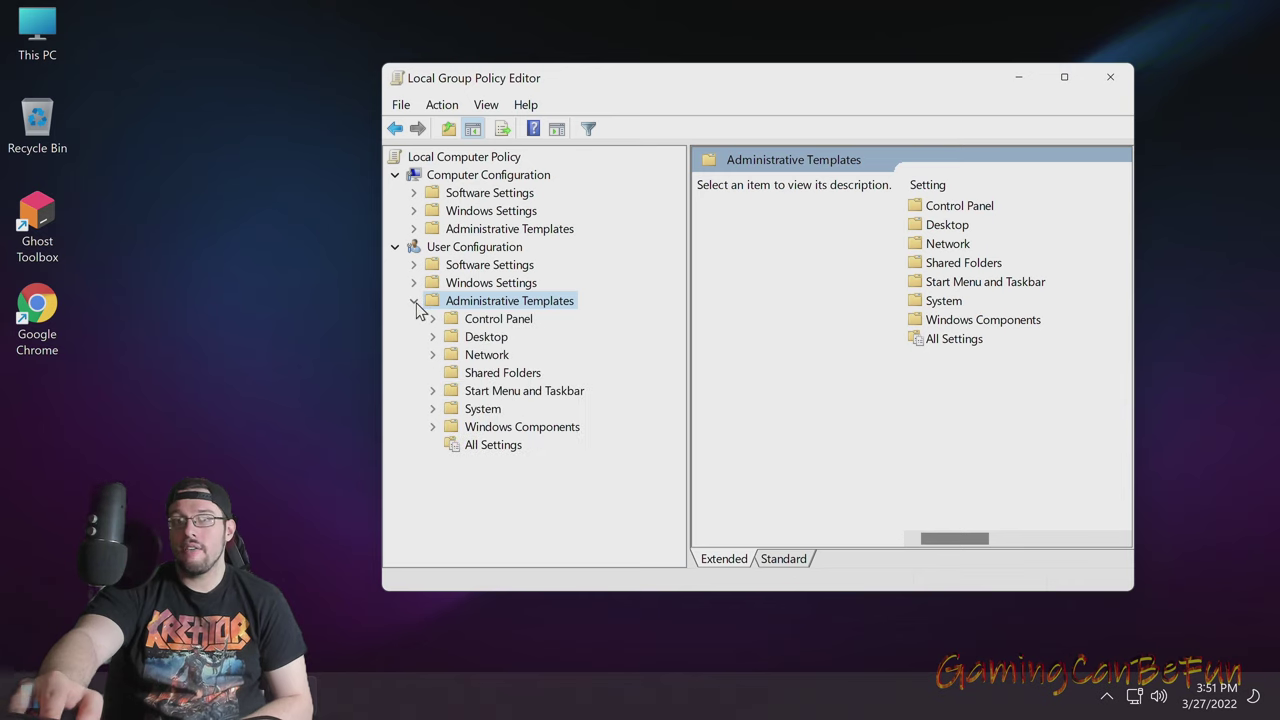
pyautogui.click(460, 428)
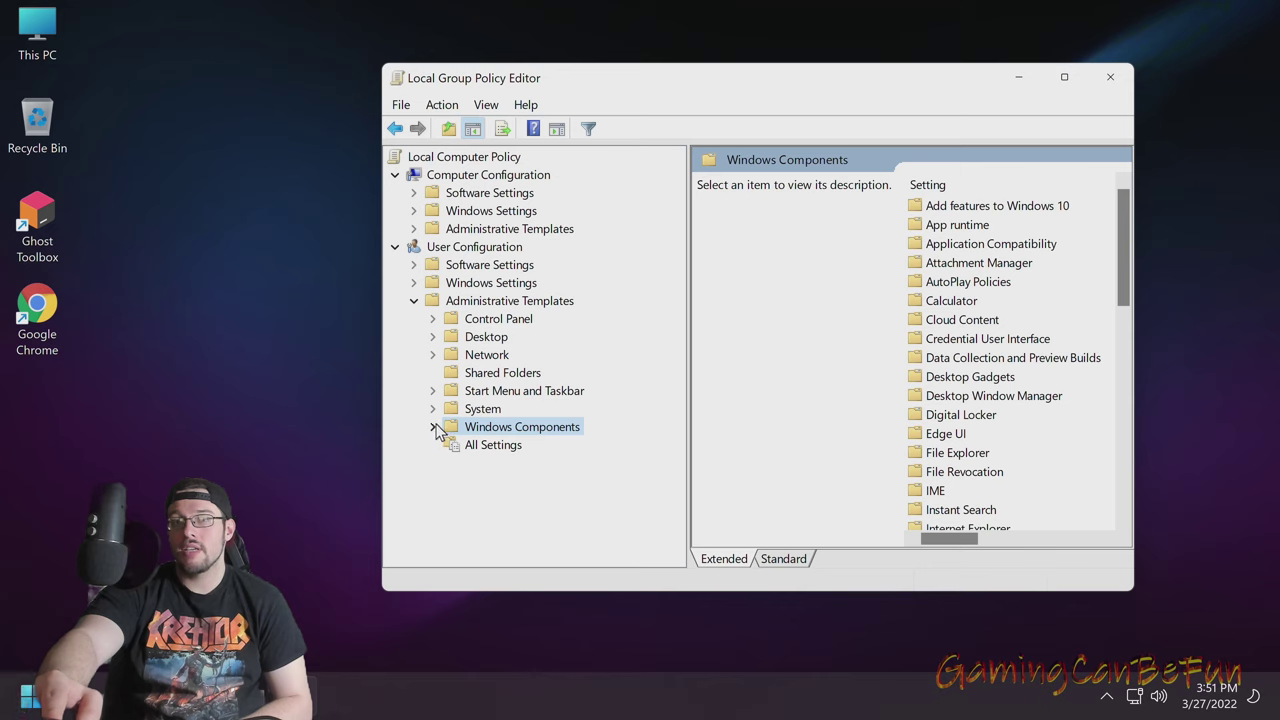
pyautogui.click(435, 429)
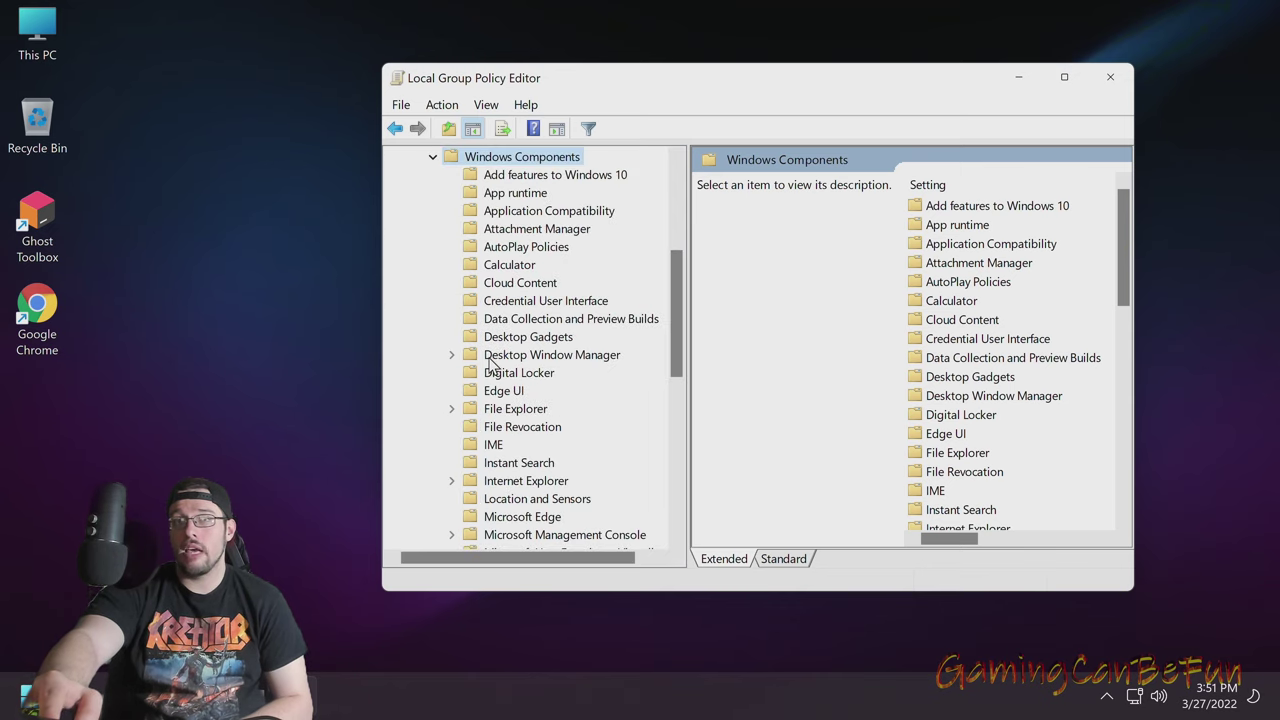
# Show the Microsoft Edge policies under Windows Defender SmartScreen and widen the editor window to make the setting names readable
pyautogui.scroll(-6, 492, 365)
pyautogui.scroll(-2, 494, 360)
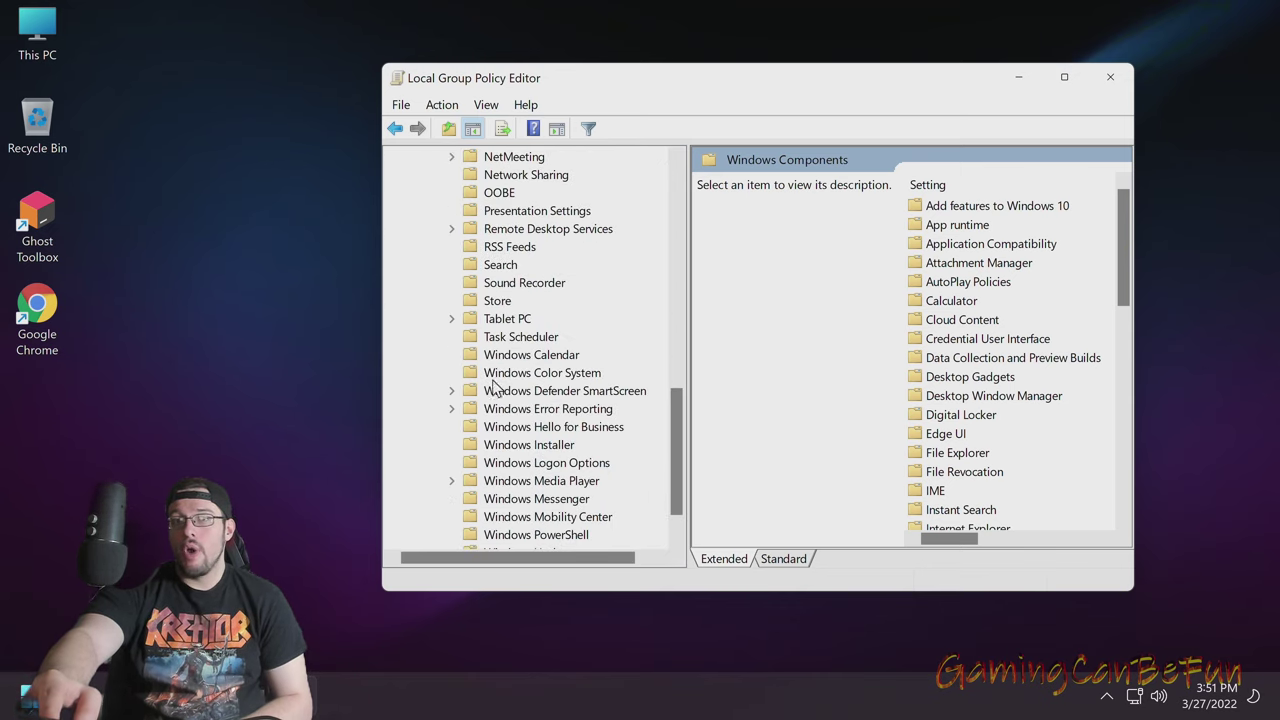
pyautogui.click(498, 395)
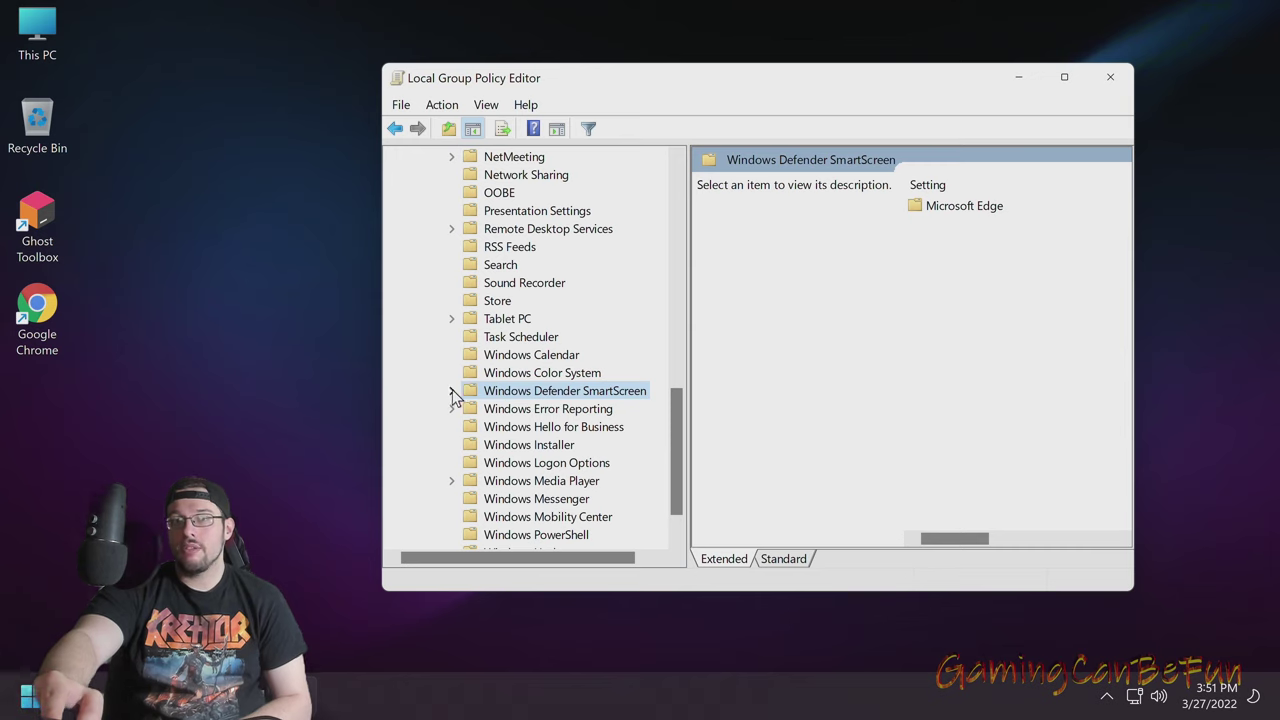
pyautogui.click(452, 392)
pyautogui.click(526, 410)
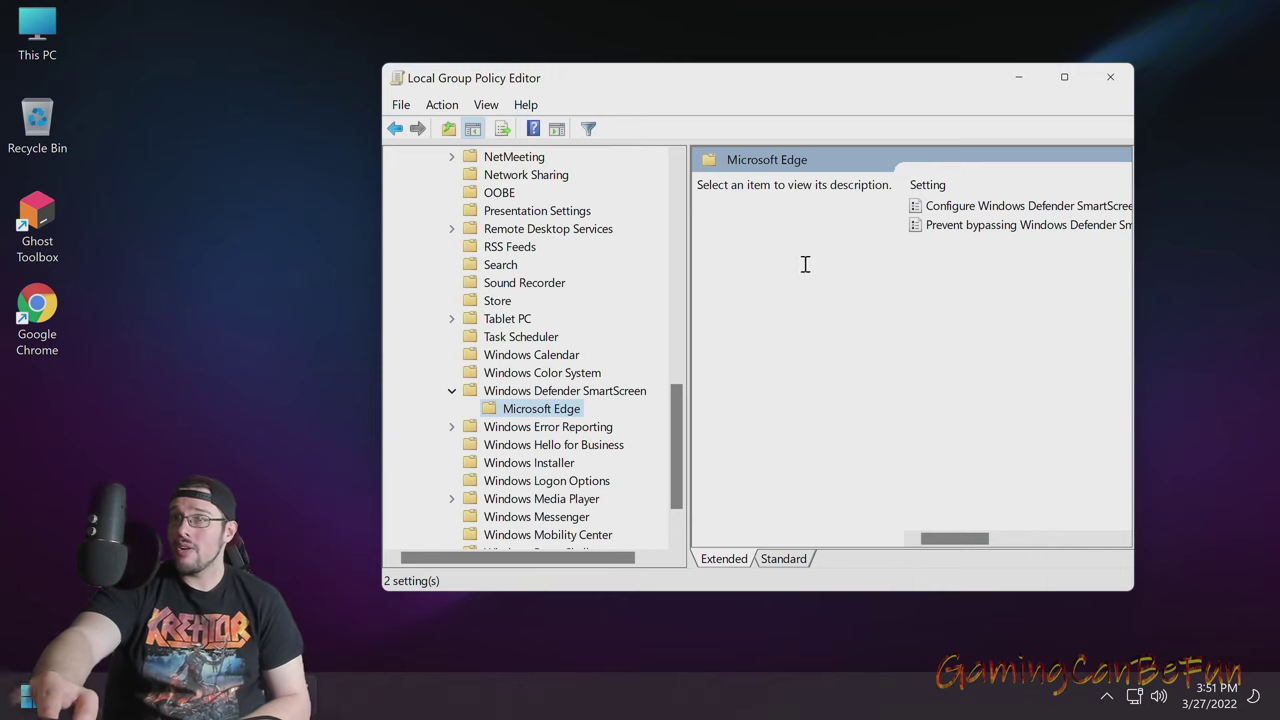
pyautogui.moveTo(787, 79); pyautogui.dragTo(693, 70)
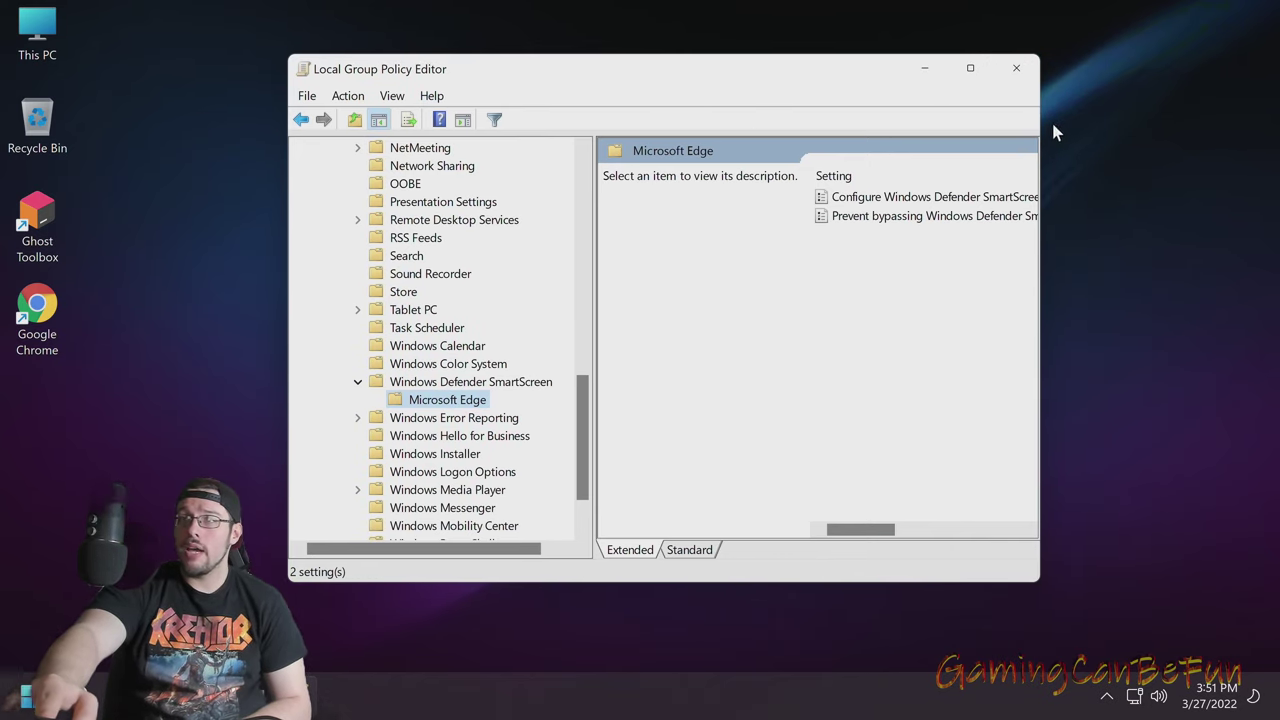
pyautogui.moveTo(1043, 120); pyautogui.dragTo(1248, 169)
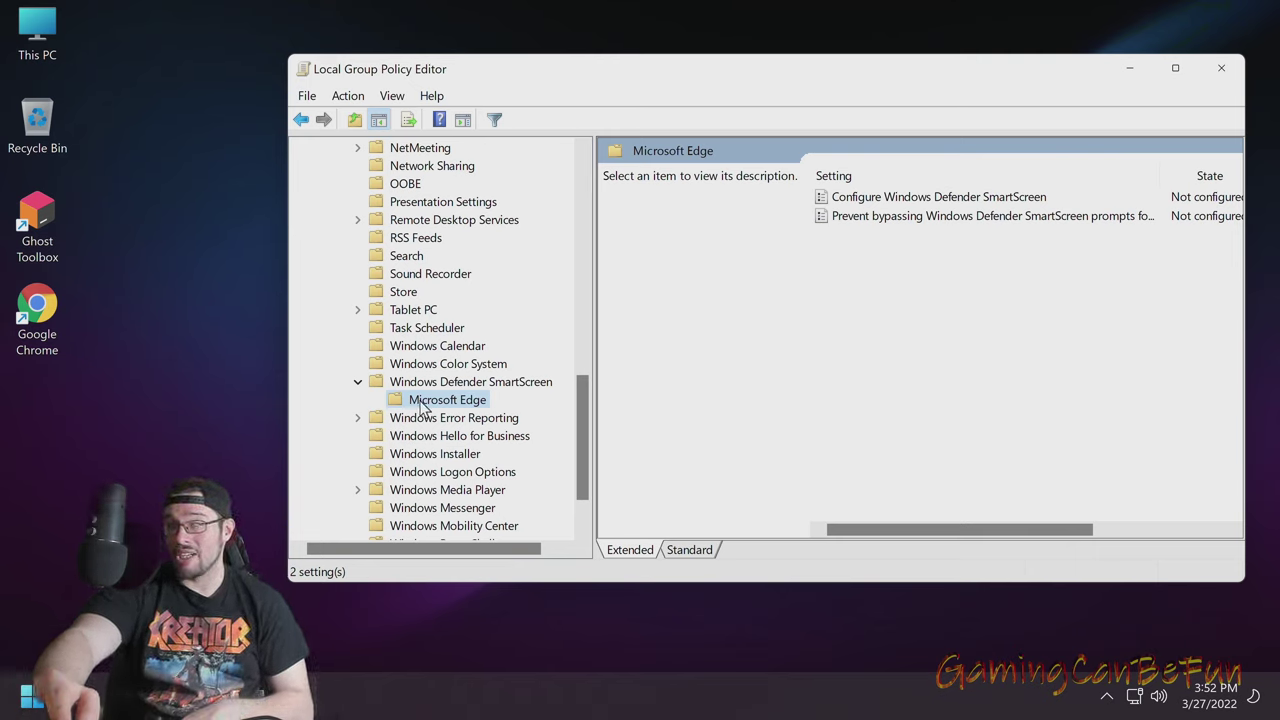
# Set the Configure Windows Defender SmartScreen policy to Disabled and apply the change
pyautogui.click(910, 200)
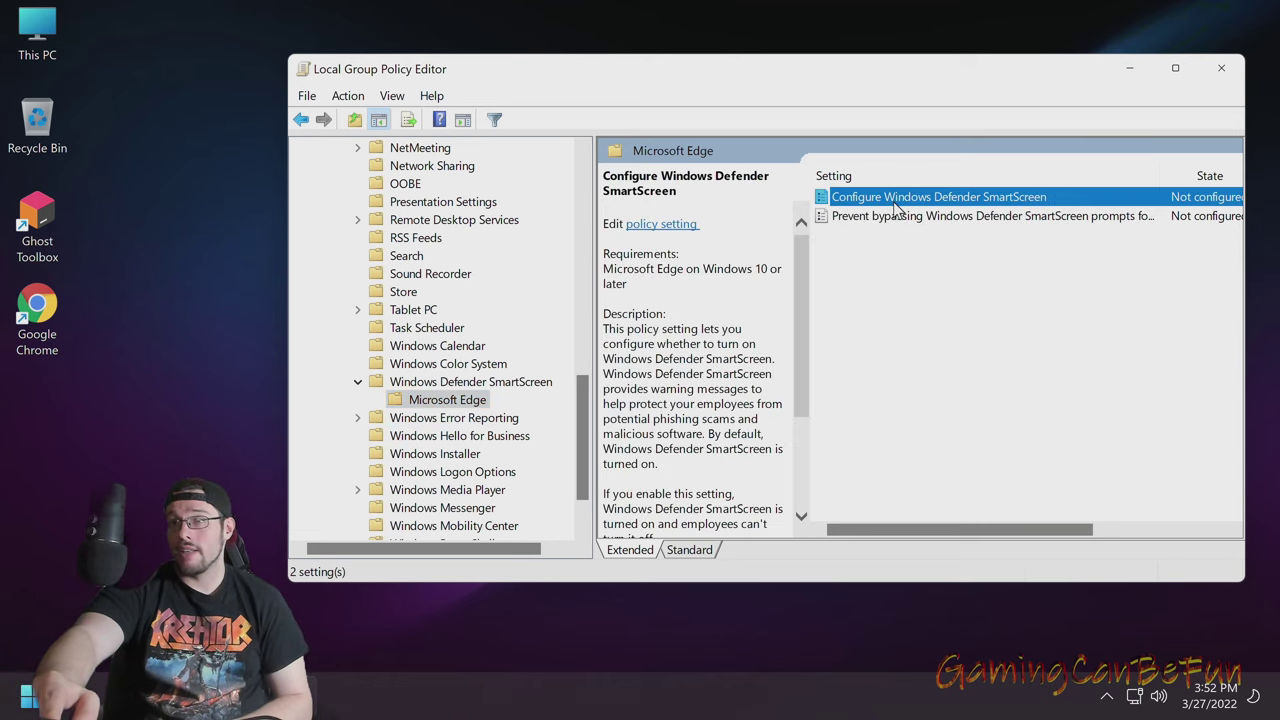
pyautogui.click(664, 226)
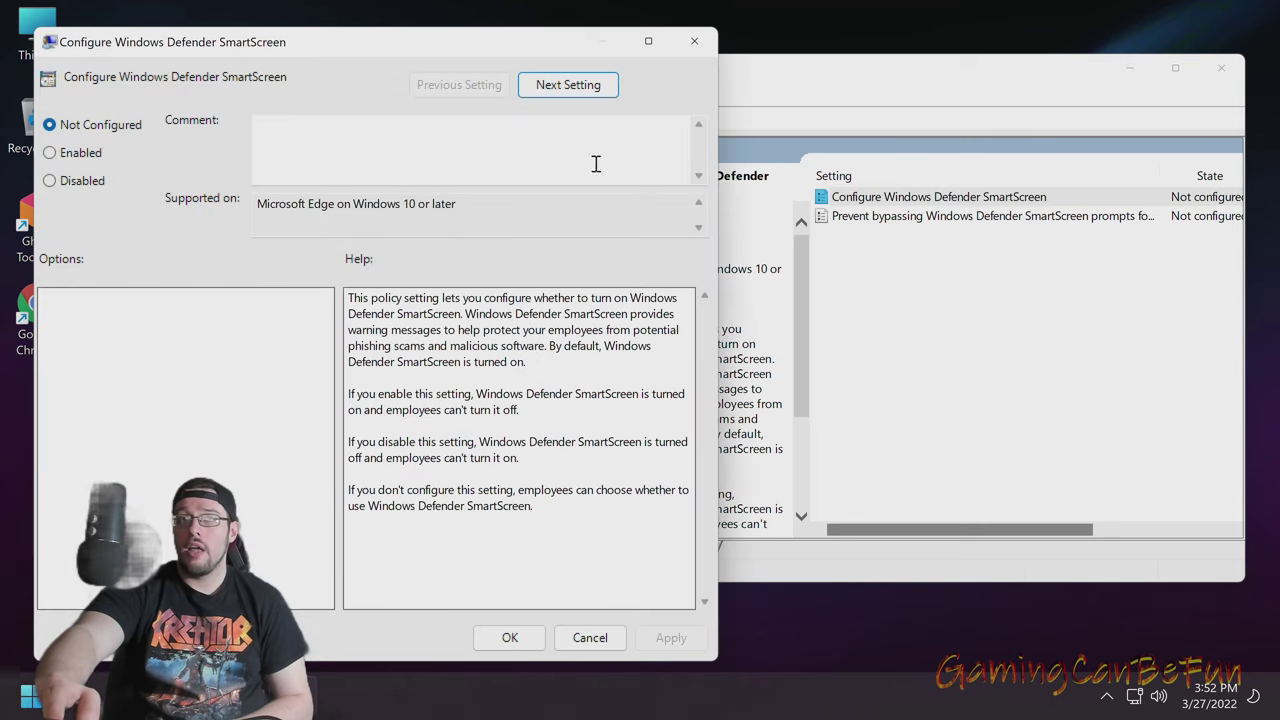
pyautogui.moveTo(514, 55); pyautogui.dragTo(912, 57)
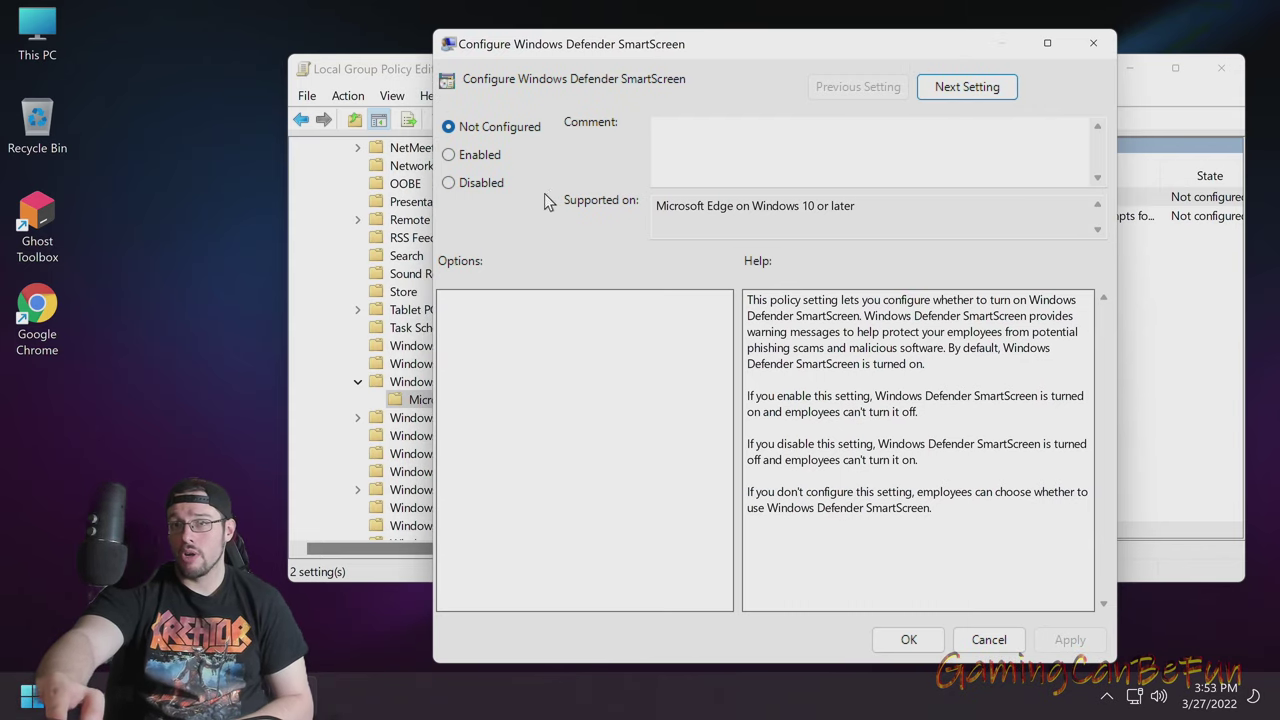
pyautogui.click(468, 182)
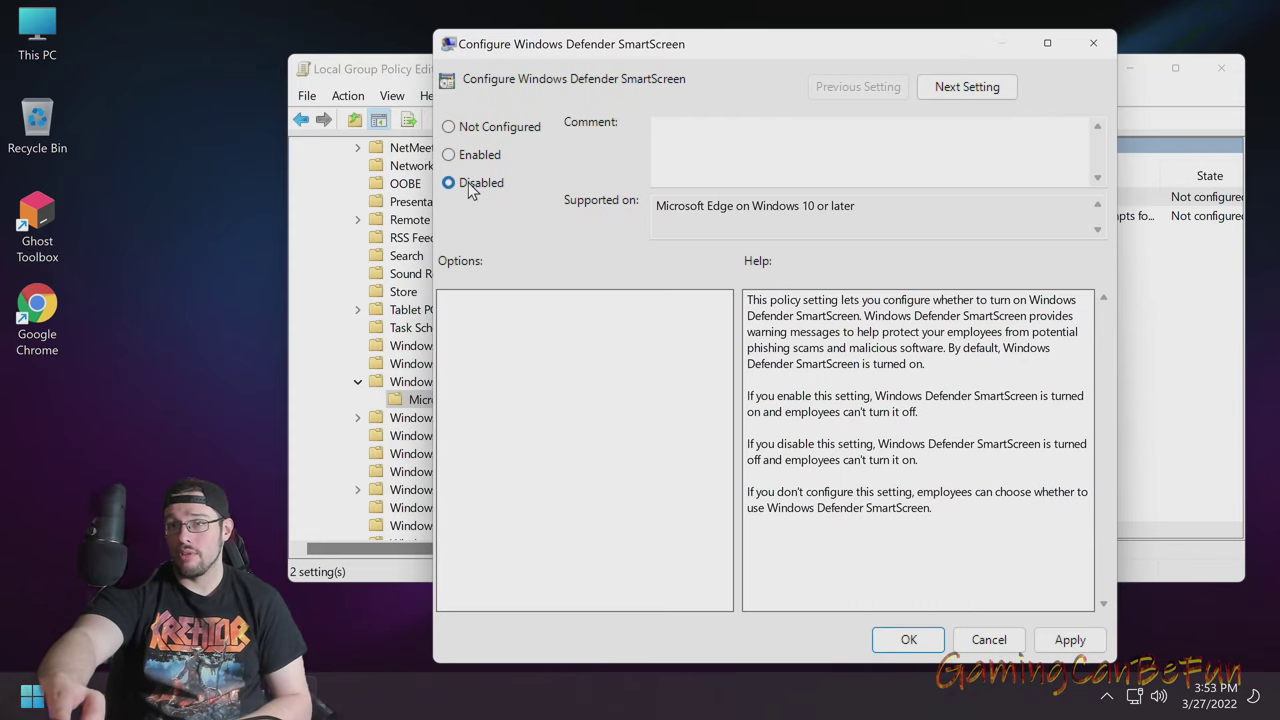
pyautogui.click(1068, 645)
pyautogui.click(909, 642)
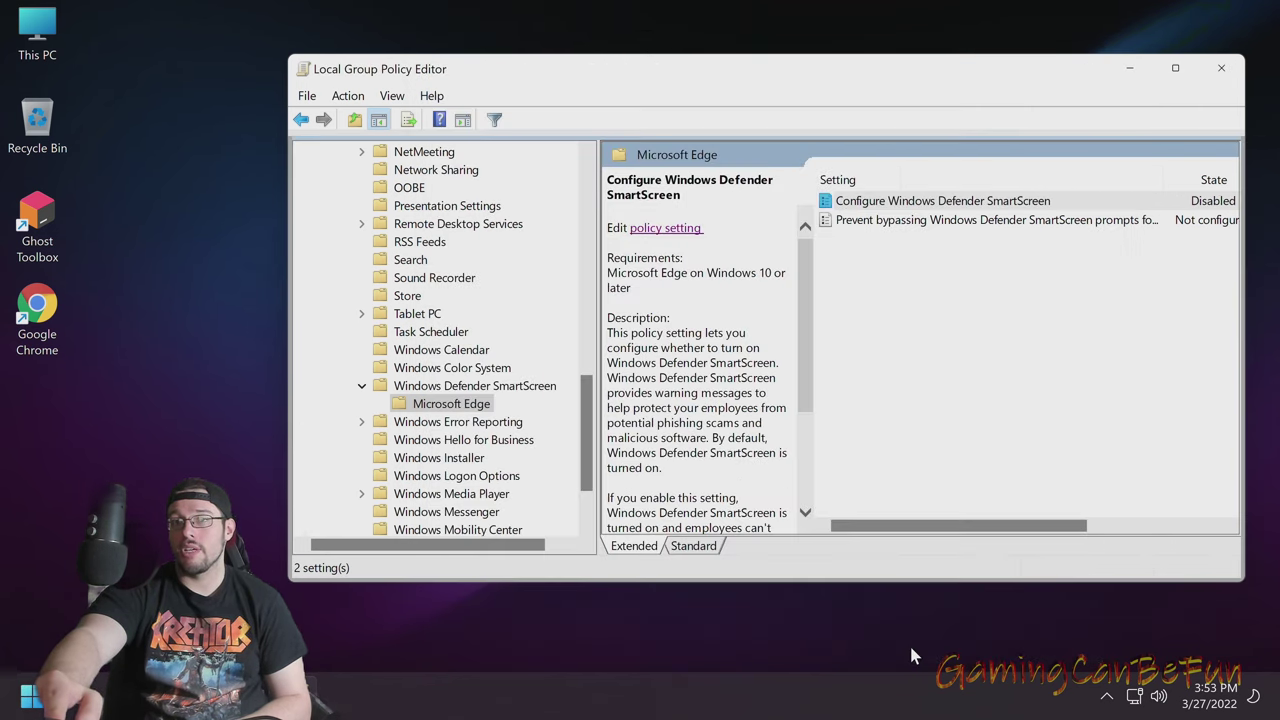
# Set the Prevent bypassing Windows Defender SmartScreen prompts for sites policy to Disabled, apply it, and close the Local Group Policy Editor
pyautogui.click(920, 220)
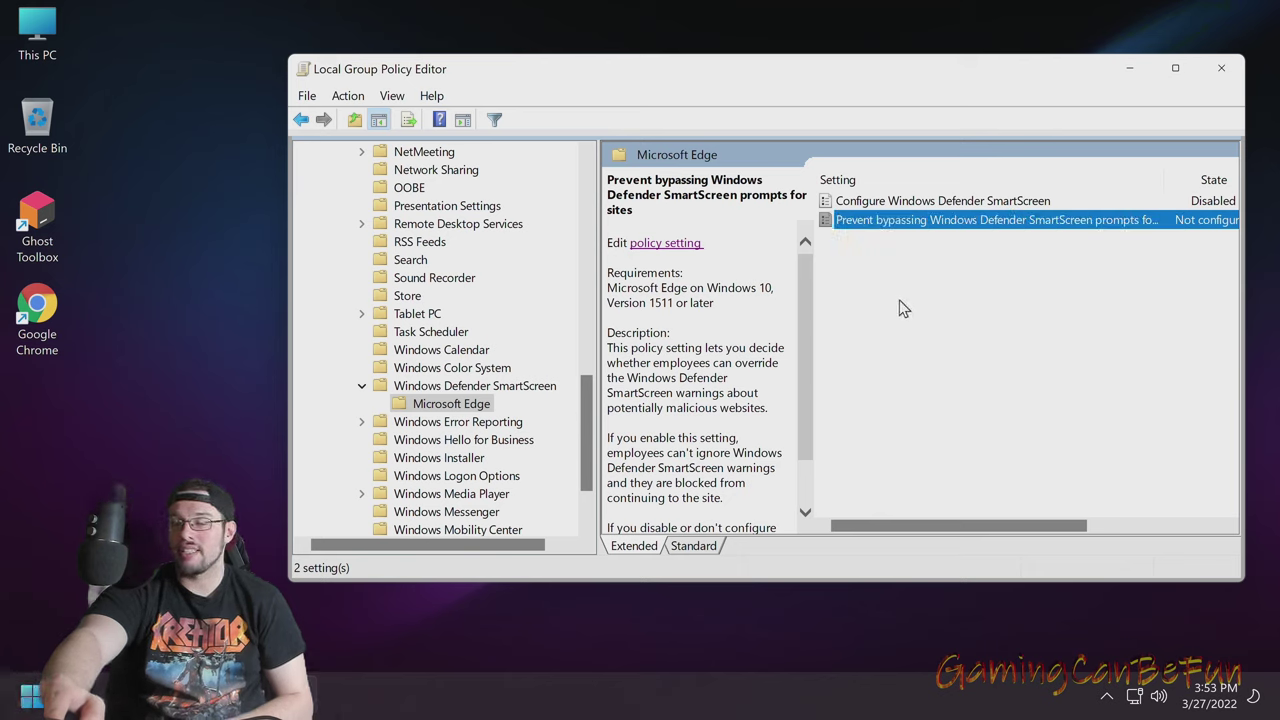
pyautogui.click(876, 245)
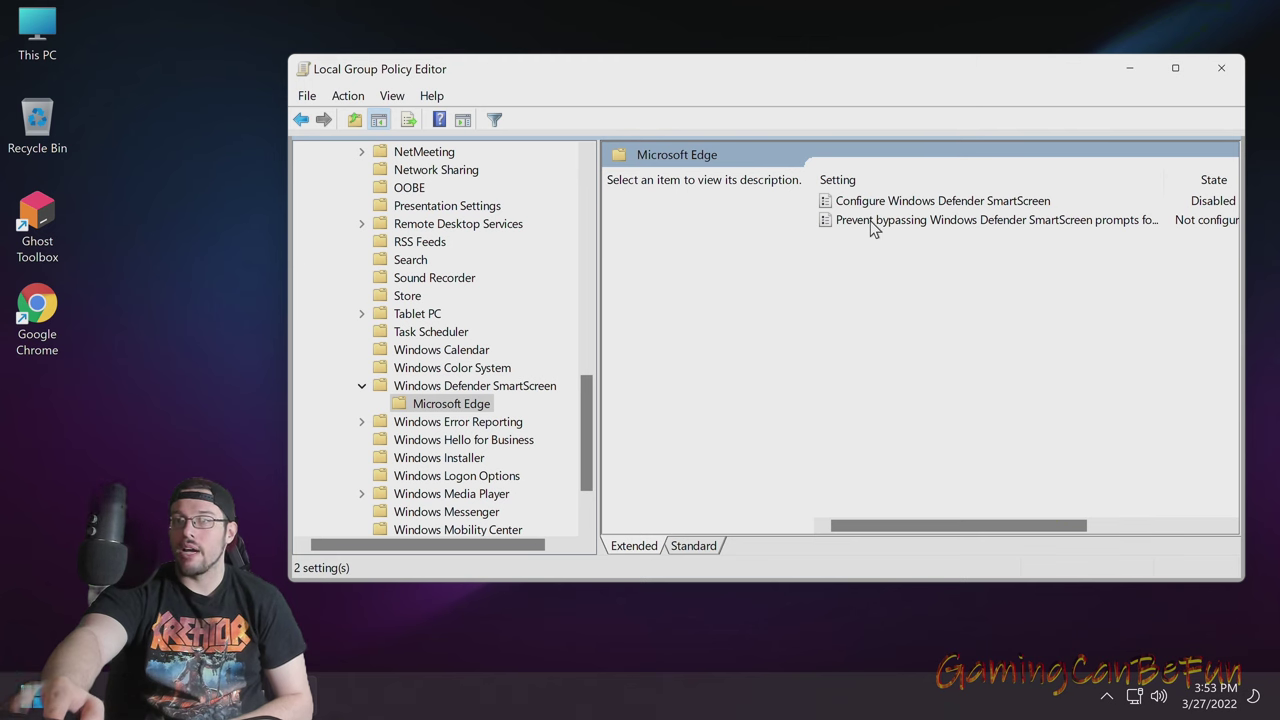
pyautogui.click(826, 224)
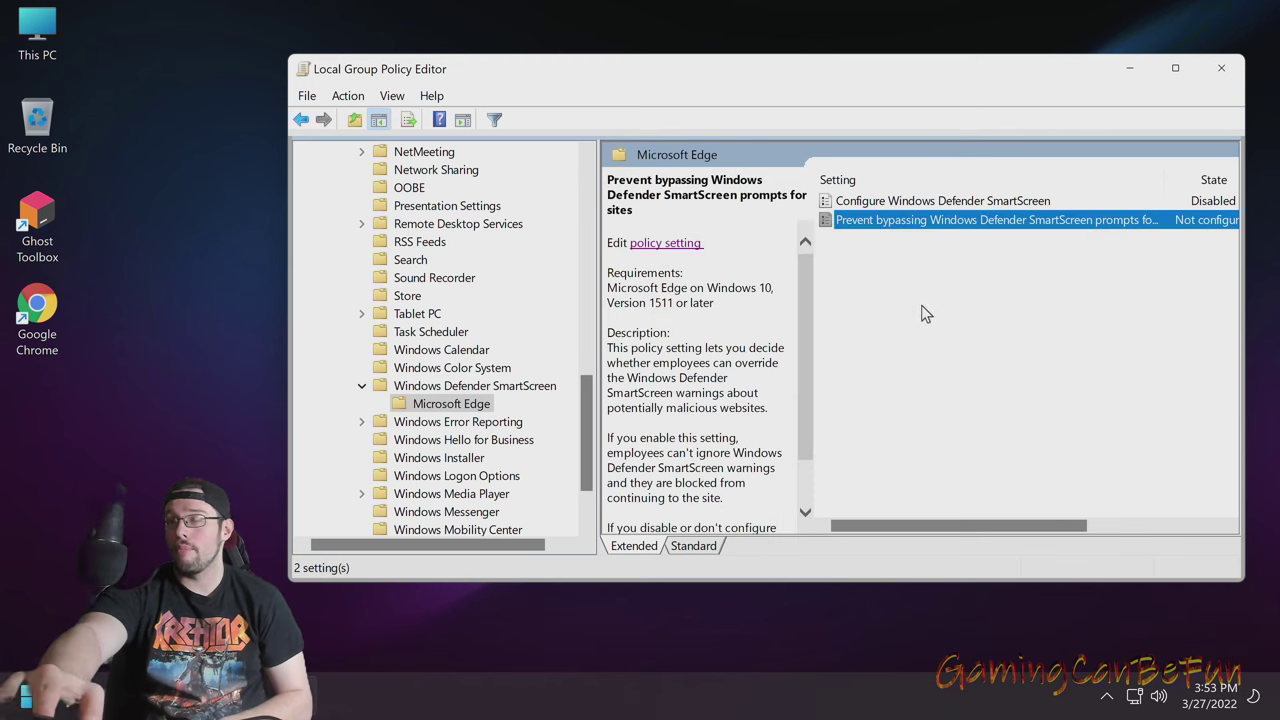
pyautogui.click(666, 245)
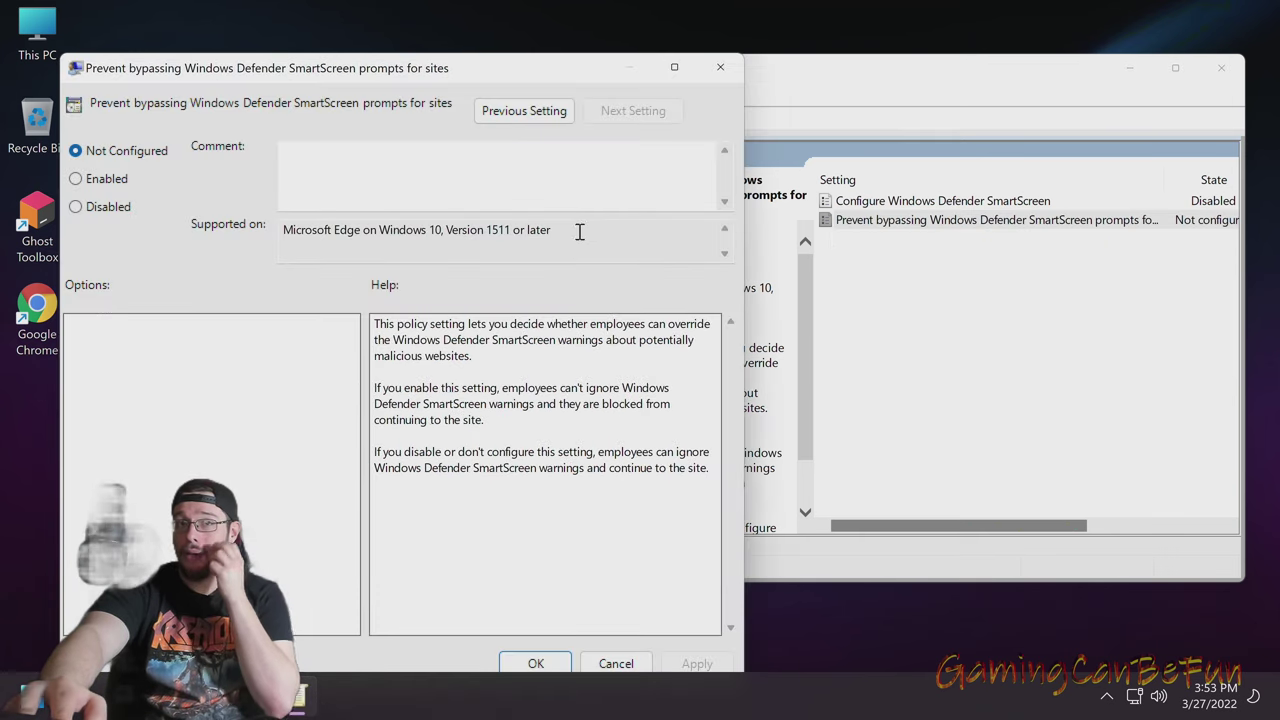
pyautogui.moveTo(330, 69); pyautogui.dragTo(412, 57)
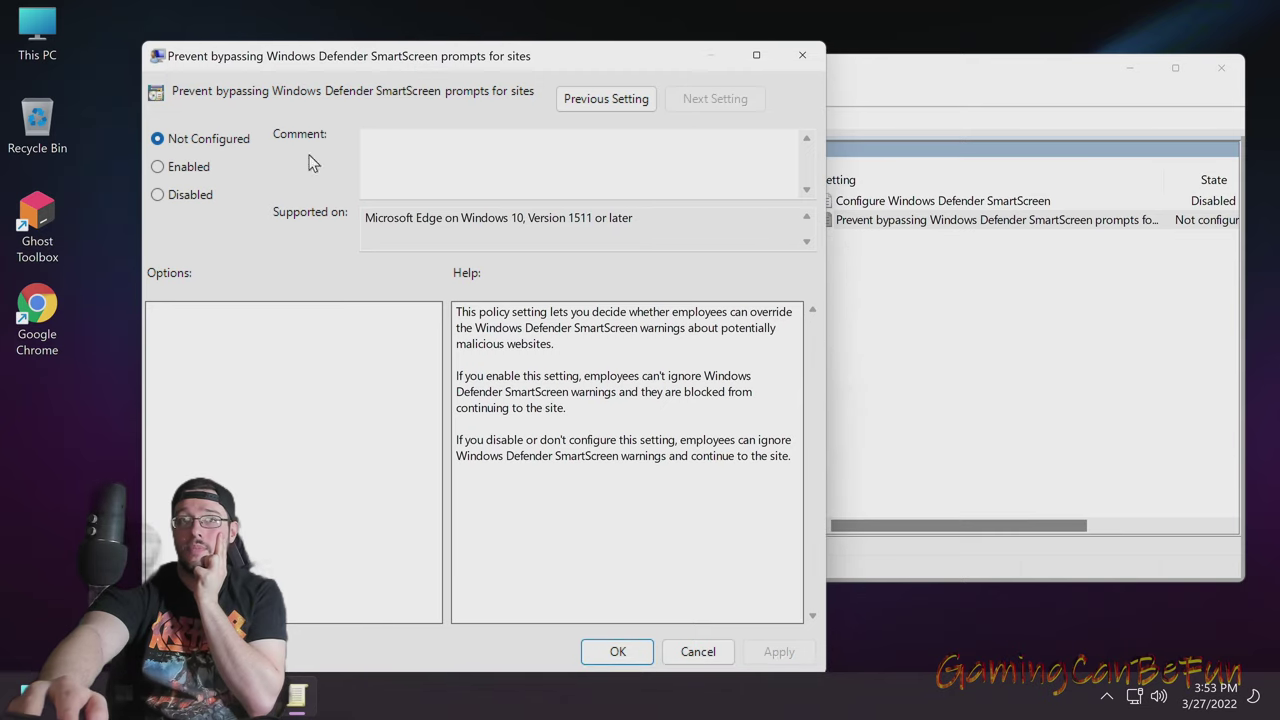
pyautogui.click(158, 194)
pyautogui.click(779, 651)
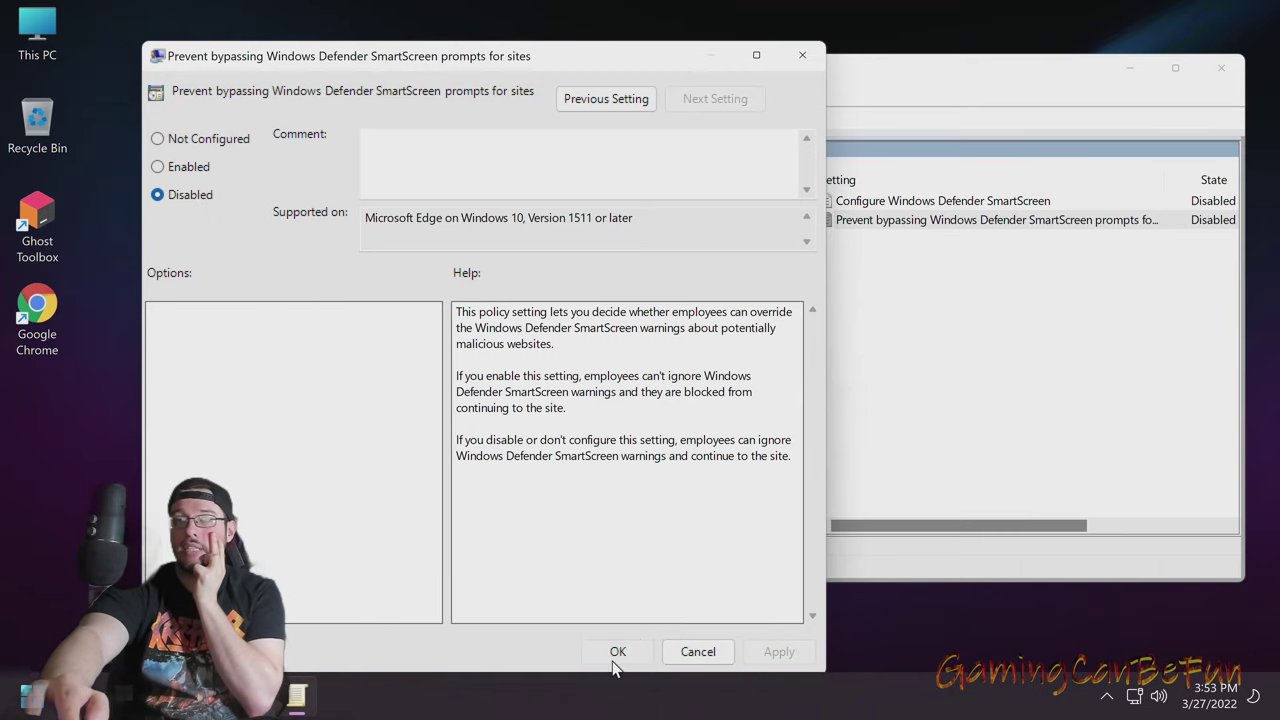
pyautogui.click(617, 651)
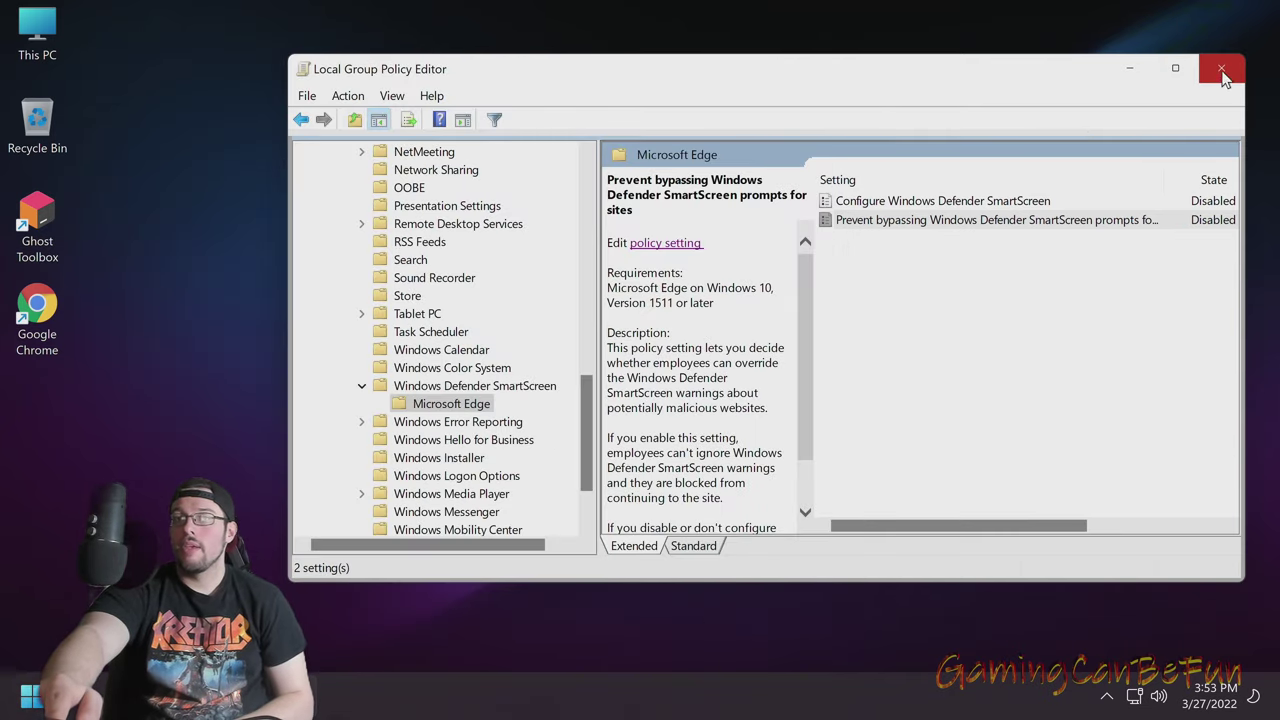
pyautogui.scroll(6, 452, 470)
pyautogui.scroll(-3, 452, 470)
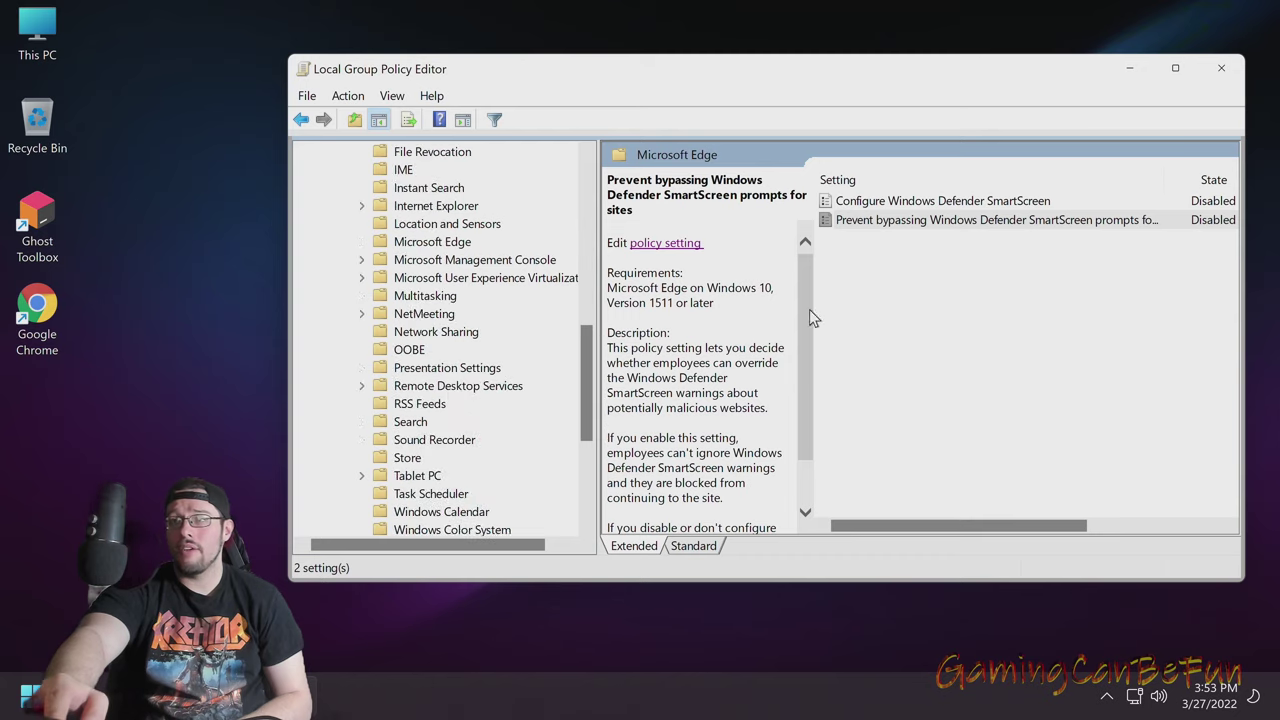
pyautogui.click(1221, 68)
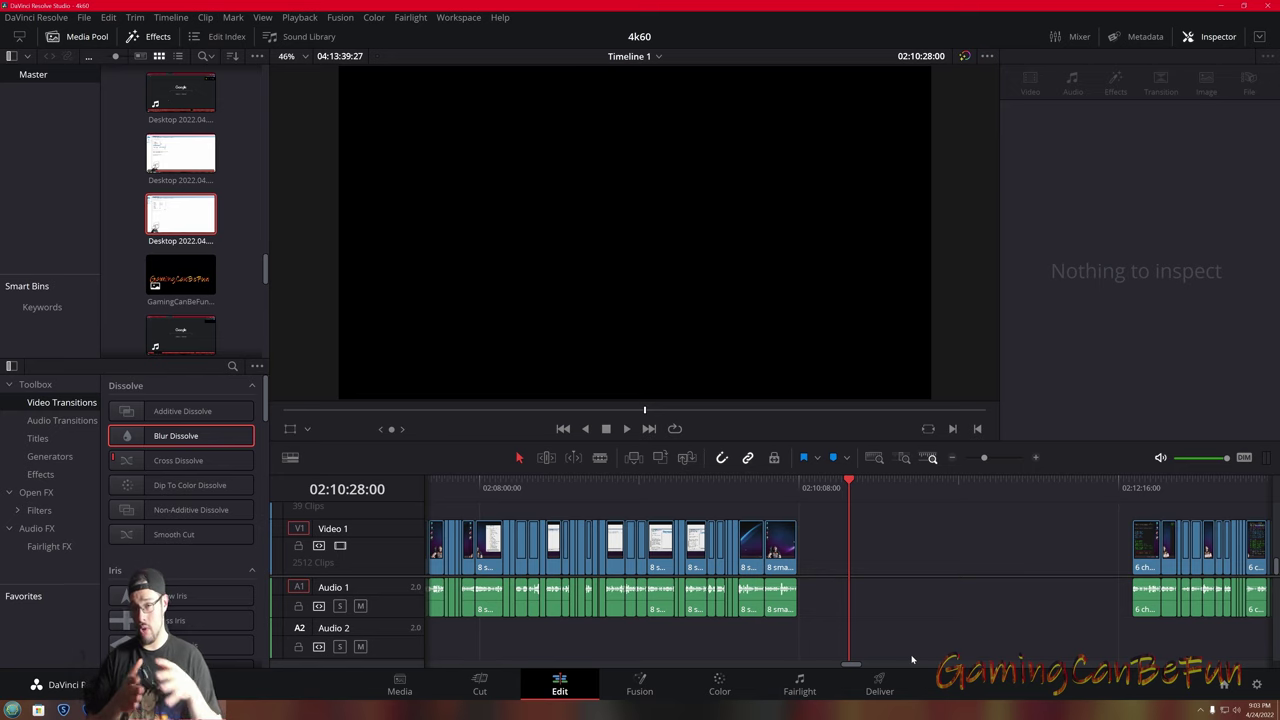
# Open Control Panel and show its items by Category and by Small icons
pyautogui.press('super')
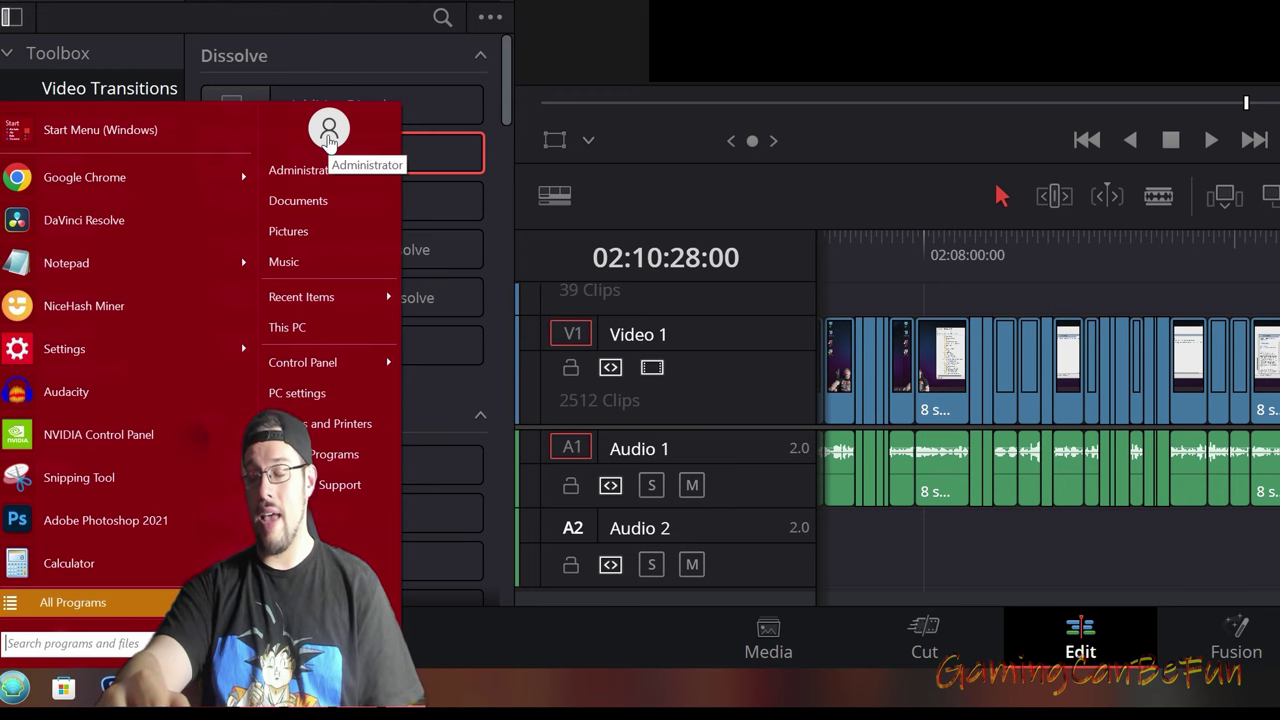
pyautogui.click(348, 362)
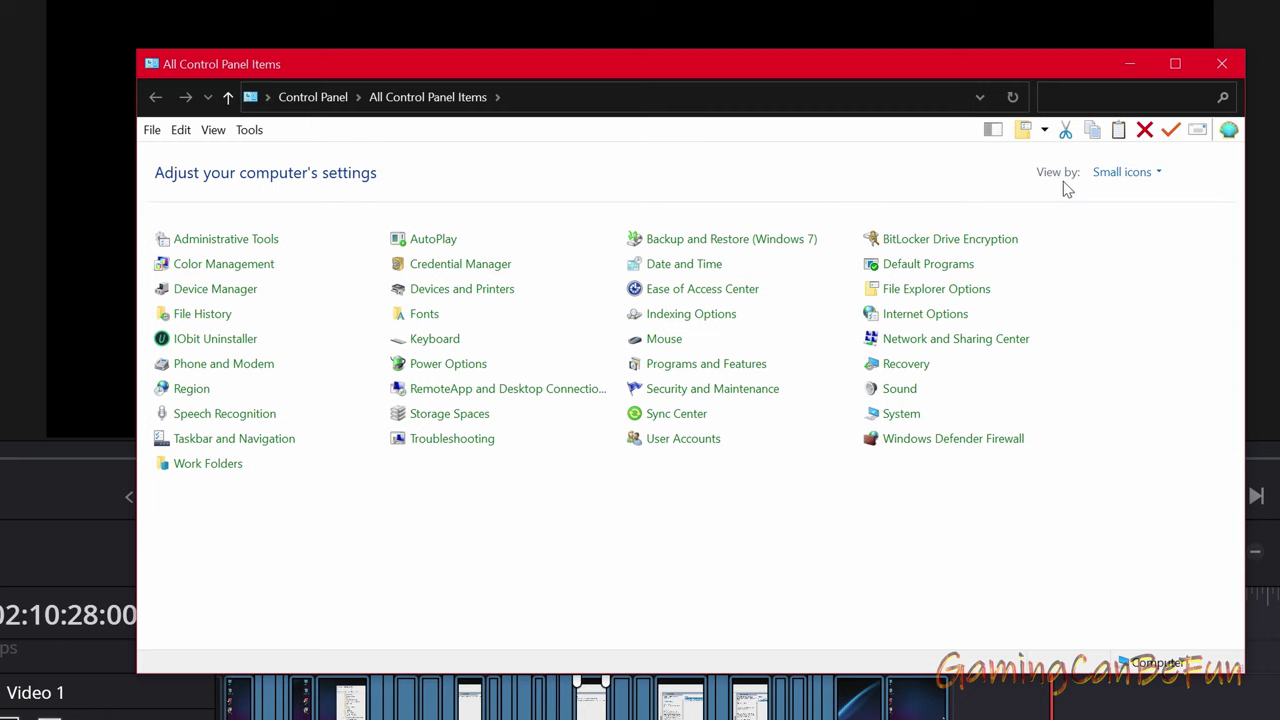
pyautogui.click(1158, 173)
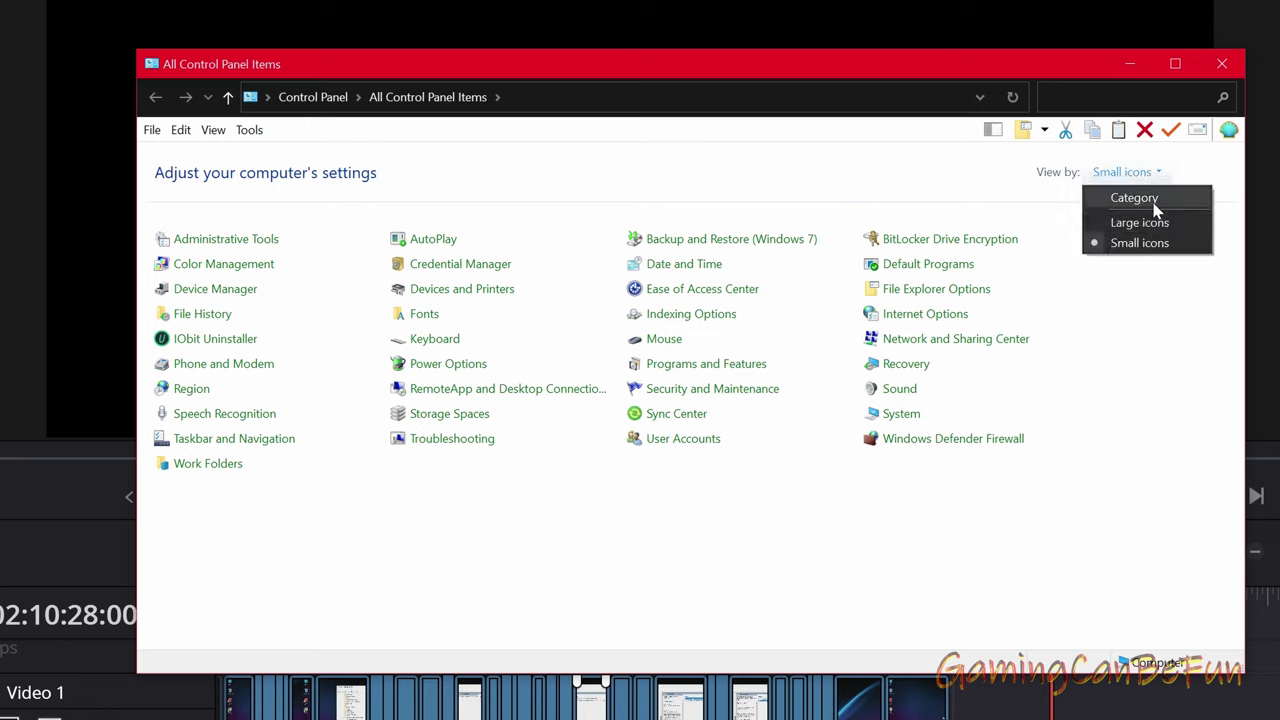
pyautogui.click(1111, 421)
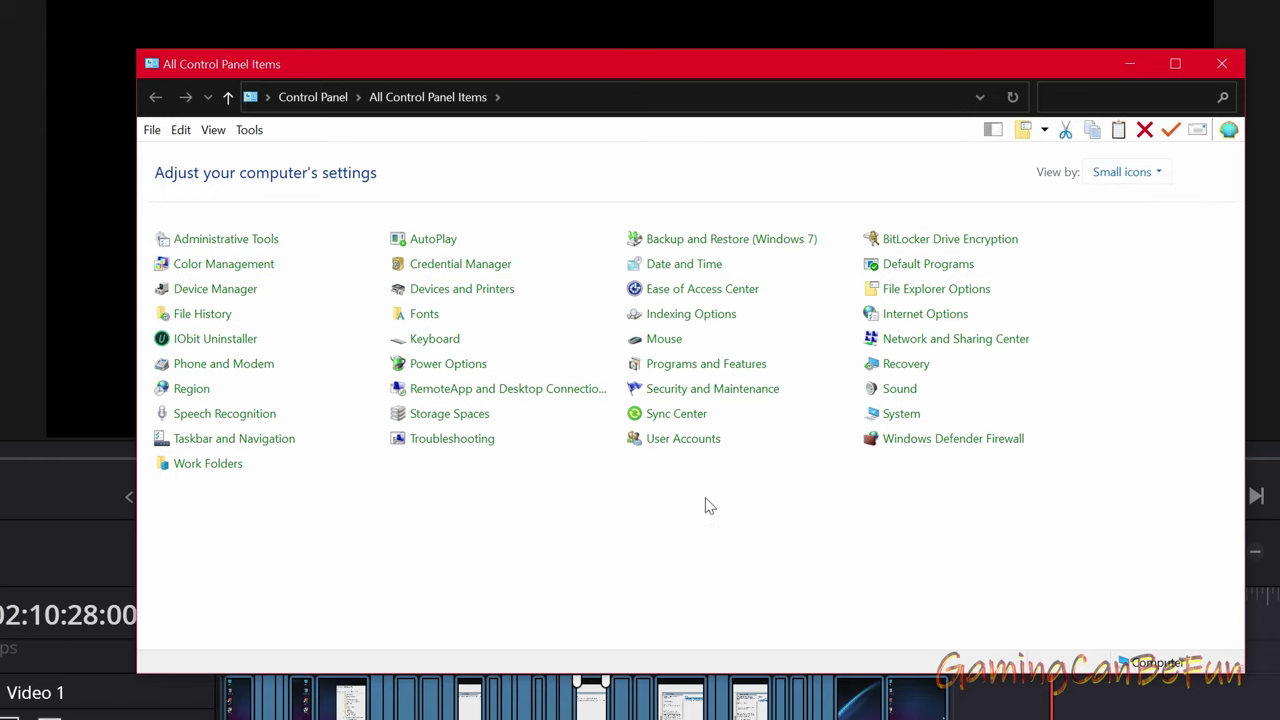
pyautogui.click(1158, 176)
pyautogui.click(1134, 194)
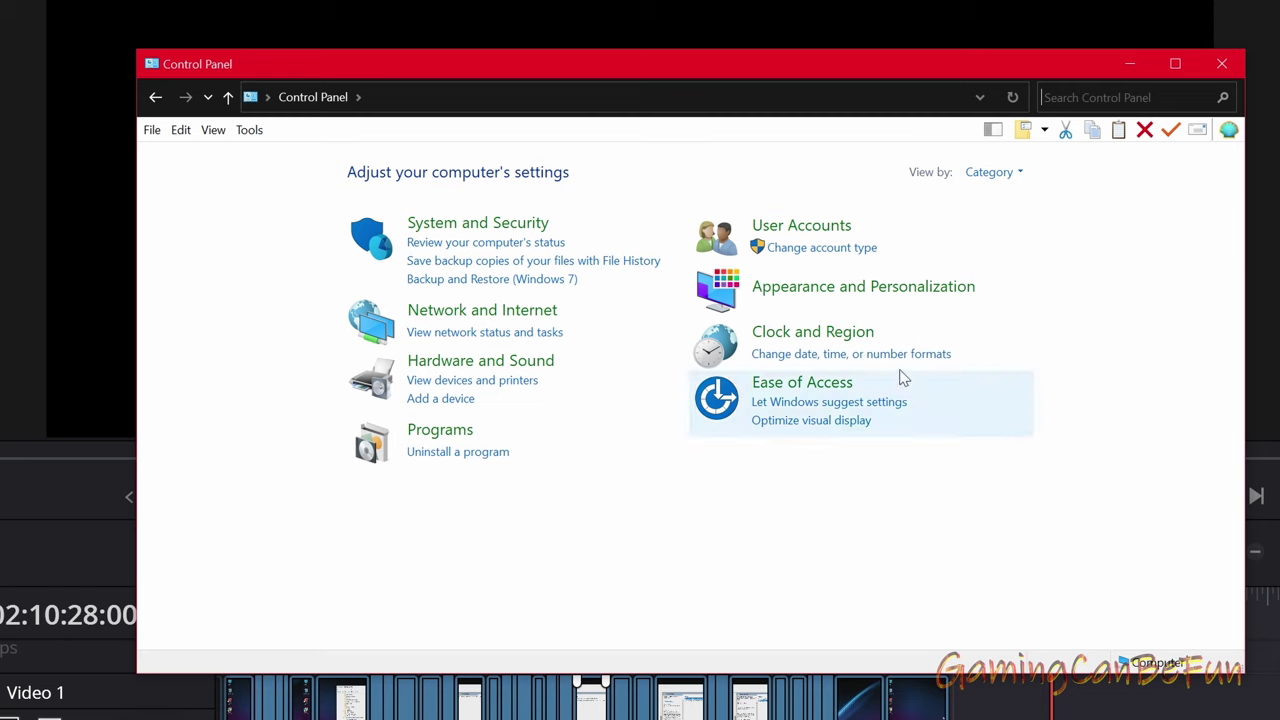
pyautogui.click(1003, 174)
pyautogui.click(1047, 244)
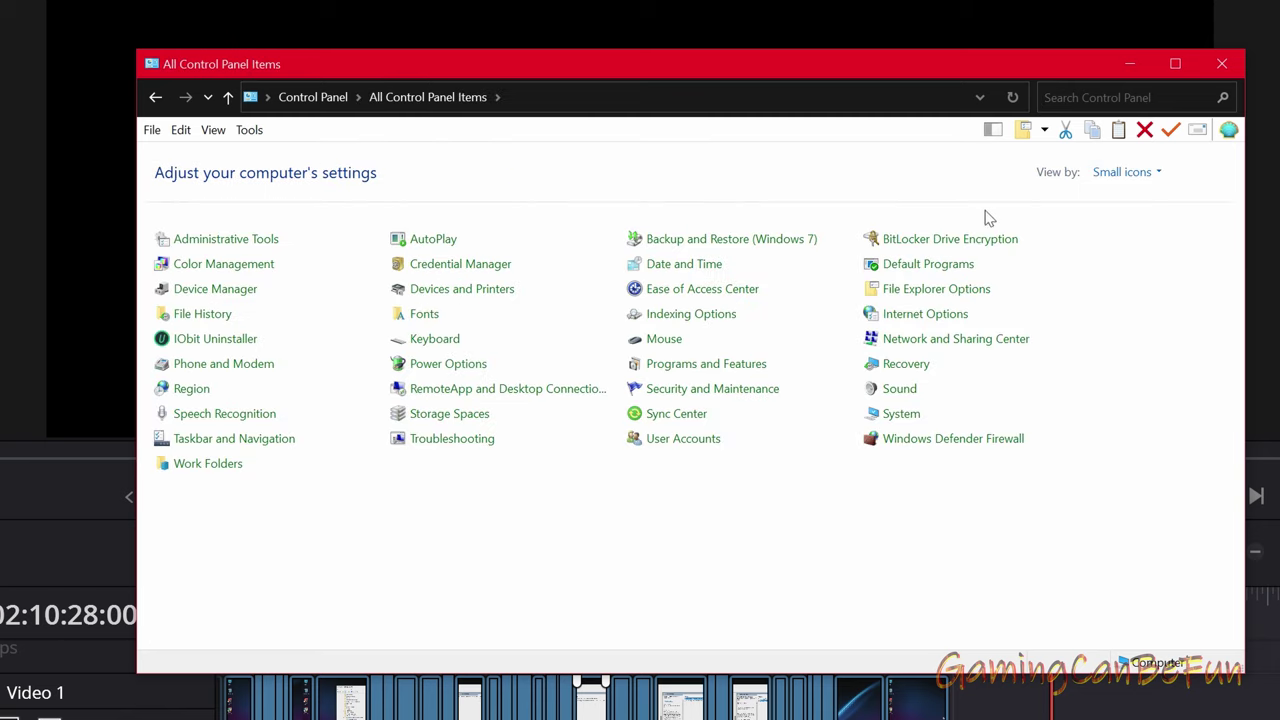
# Open the User Account Control settings from User Accounts and set the notification level to Never notify
pyautogui.click(684, 441)
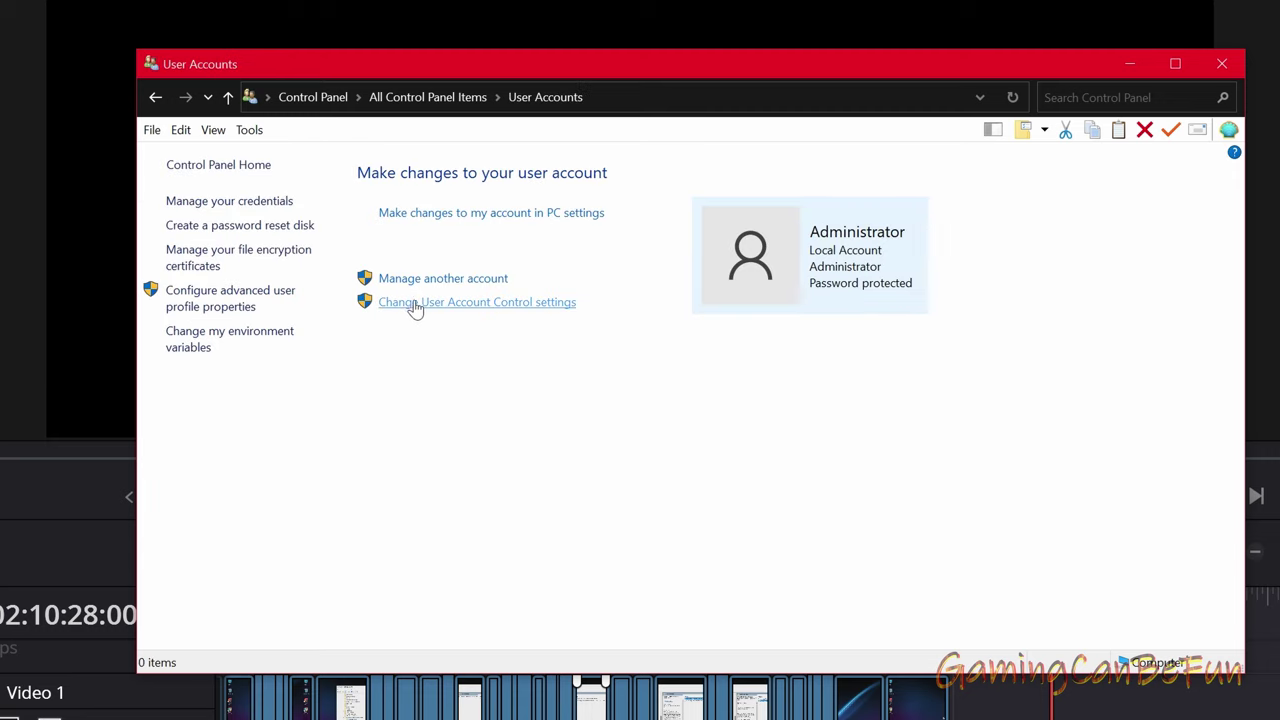
pyautogui.click(547, 312)
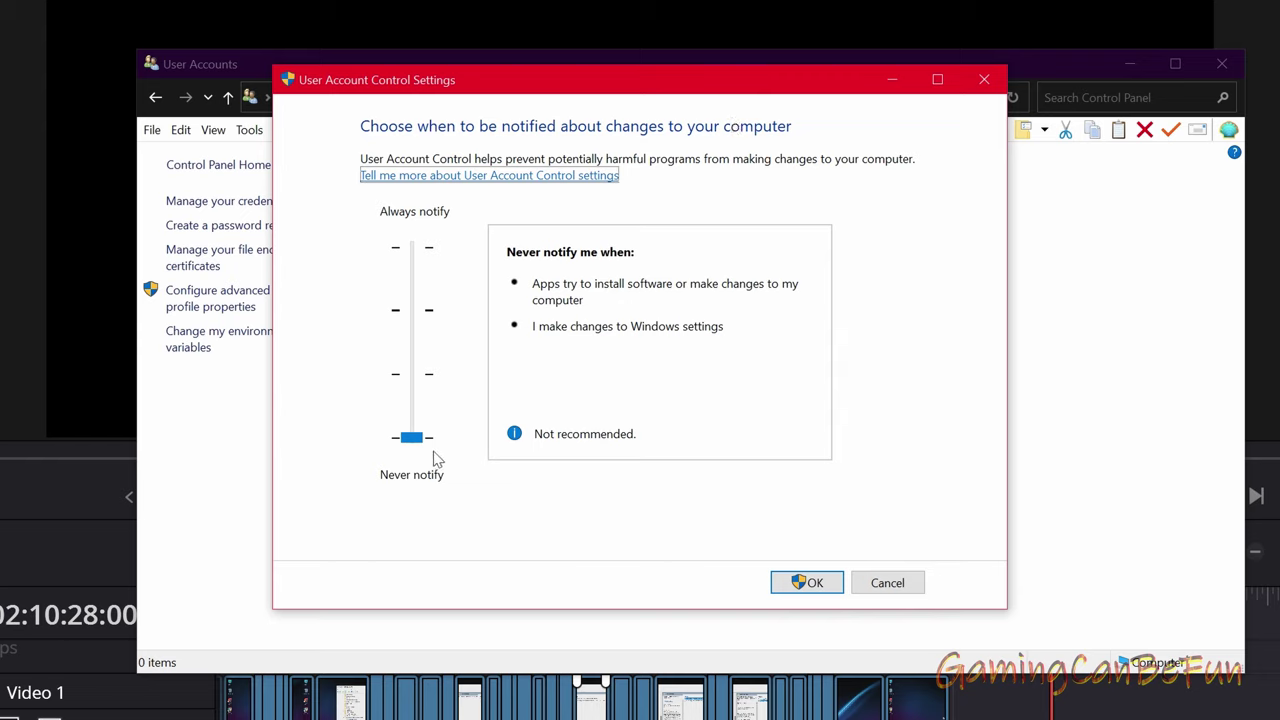
pyautogui.moveTo(411, 437); pyautogui.dragTo(431, 494)
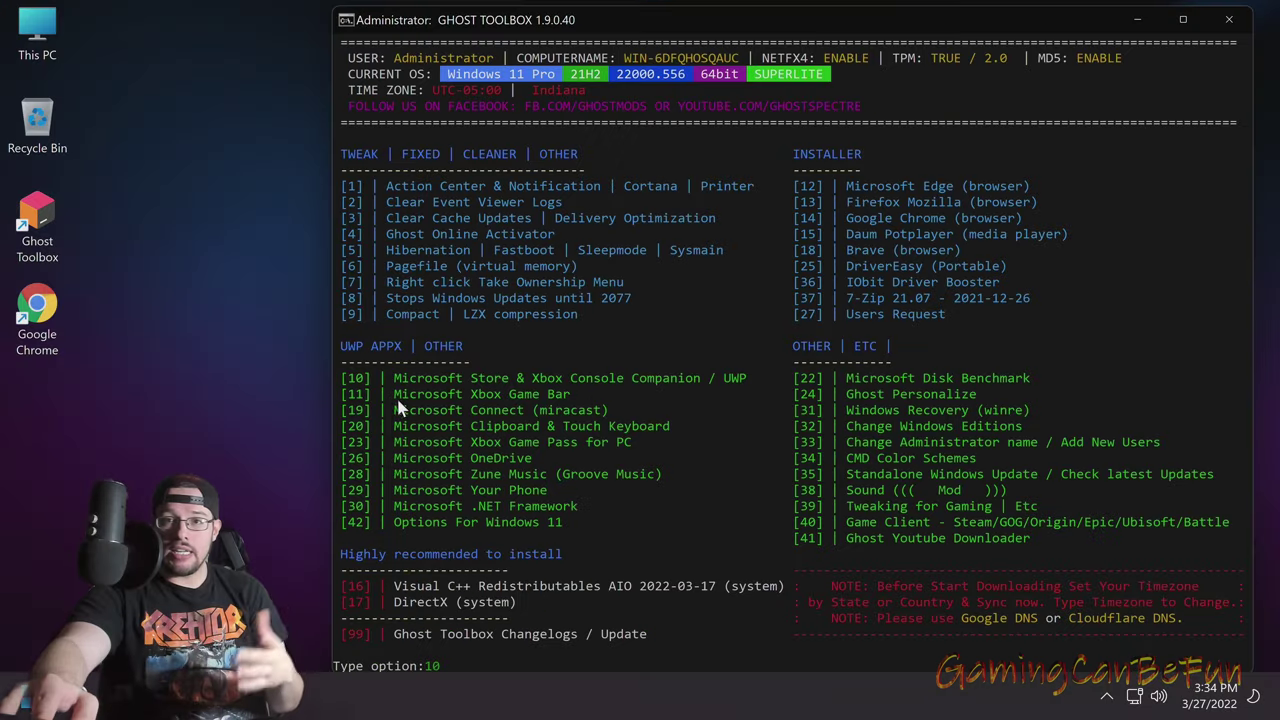
# In Ghost Toolbox, choose option 10 and install Microsoft Store & Xbox Console Companion with option 1
pyautogui.write('10')
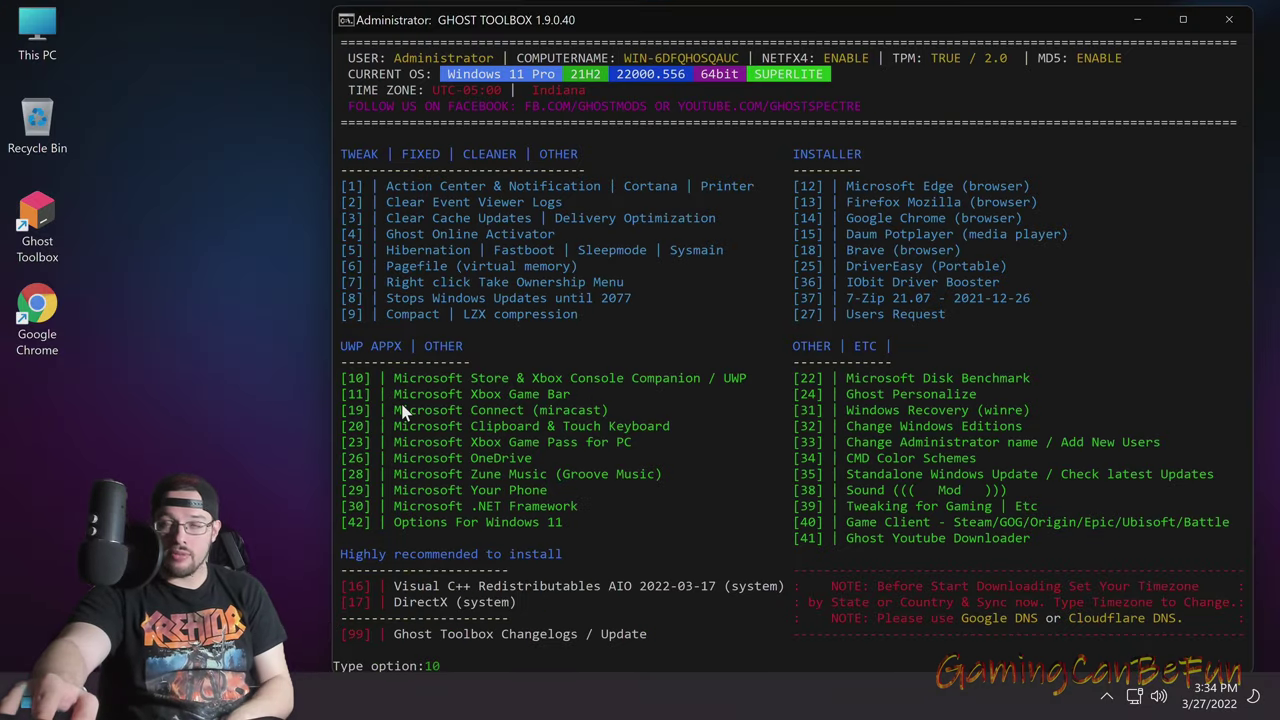
pyautogui.press('Return')
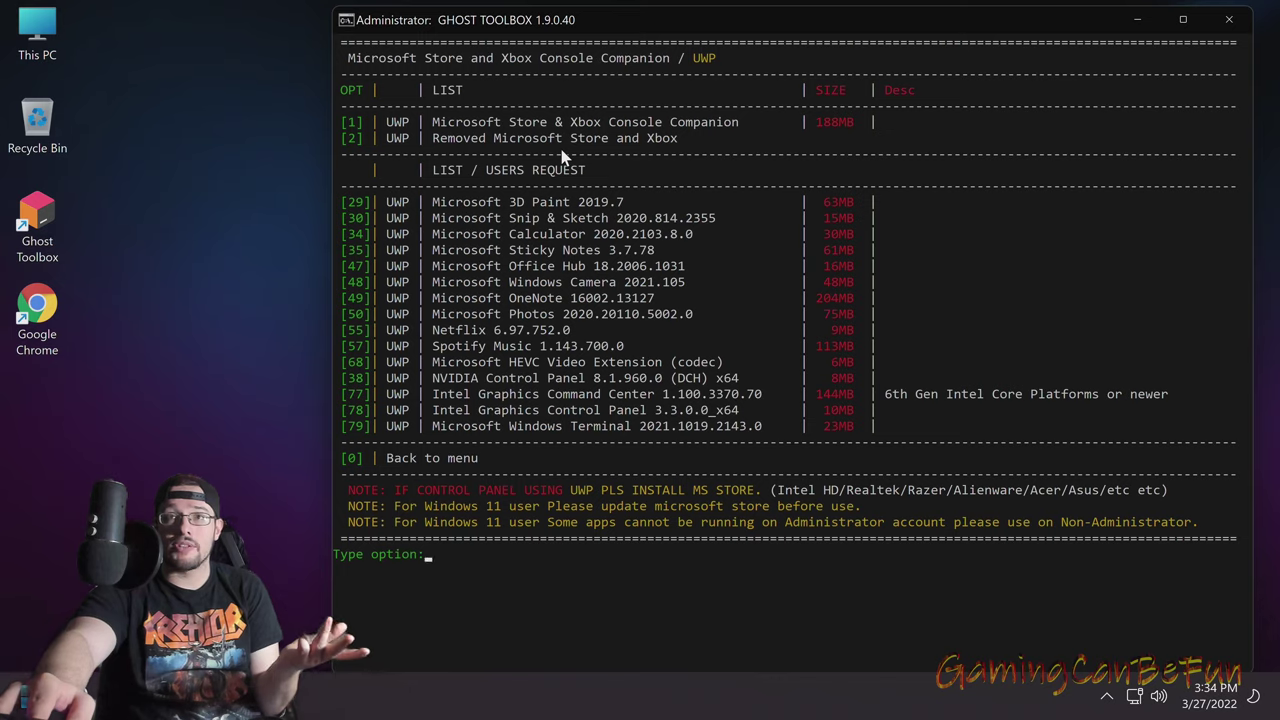
pyautogui.write('1')
pyautogui.press('Return')
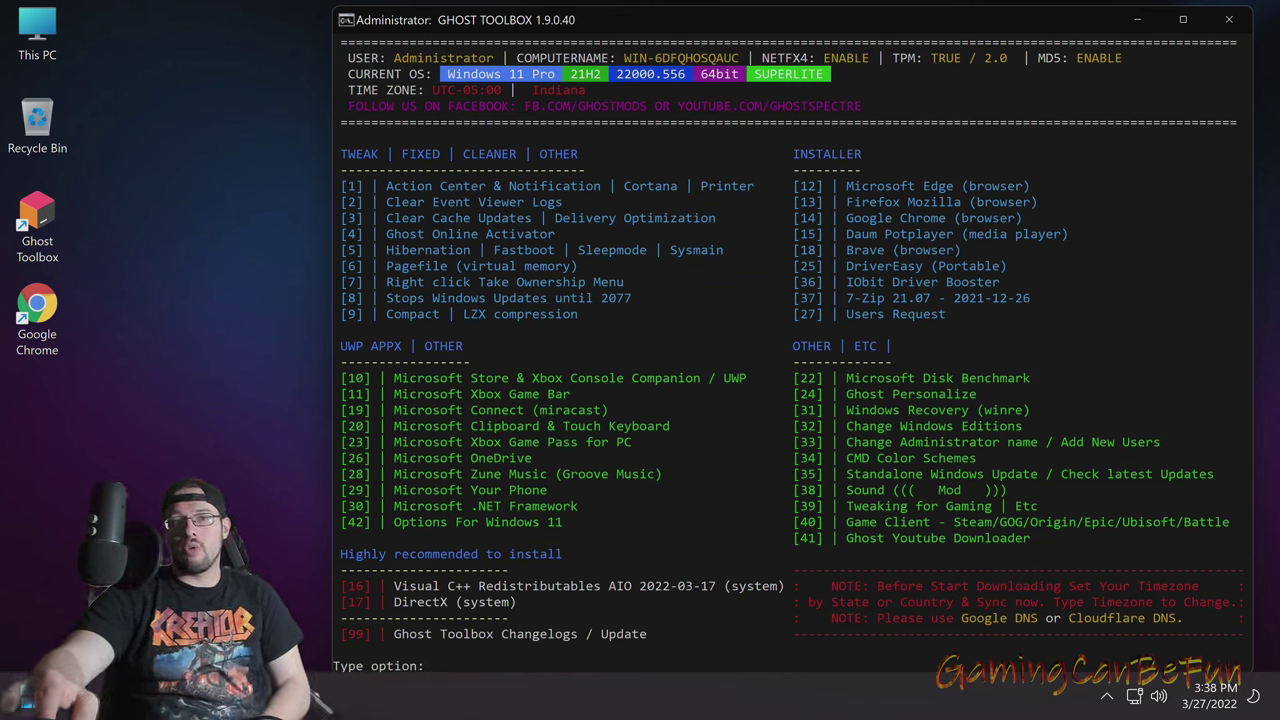
# Look through the Start menu and search for "store" to check the Microsoft Store installation
pyautogui.click(24, 700)
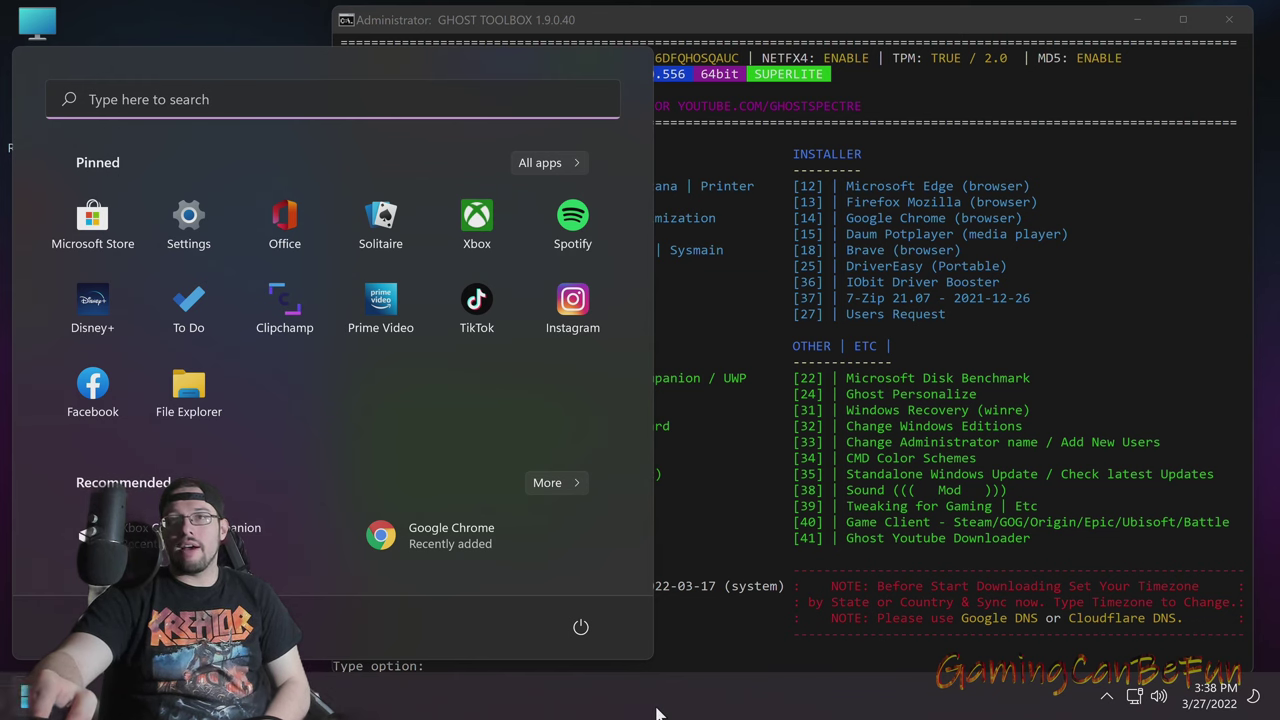
pyautogui.click(24, 700)
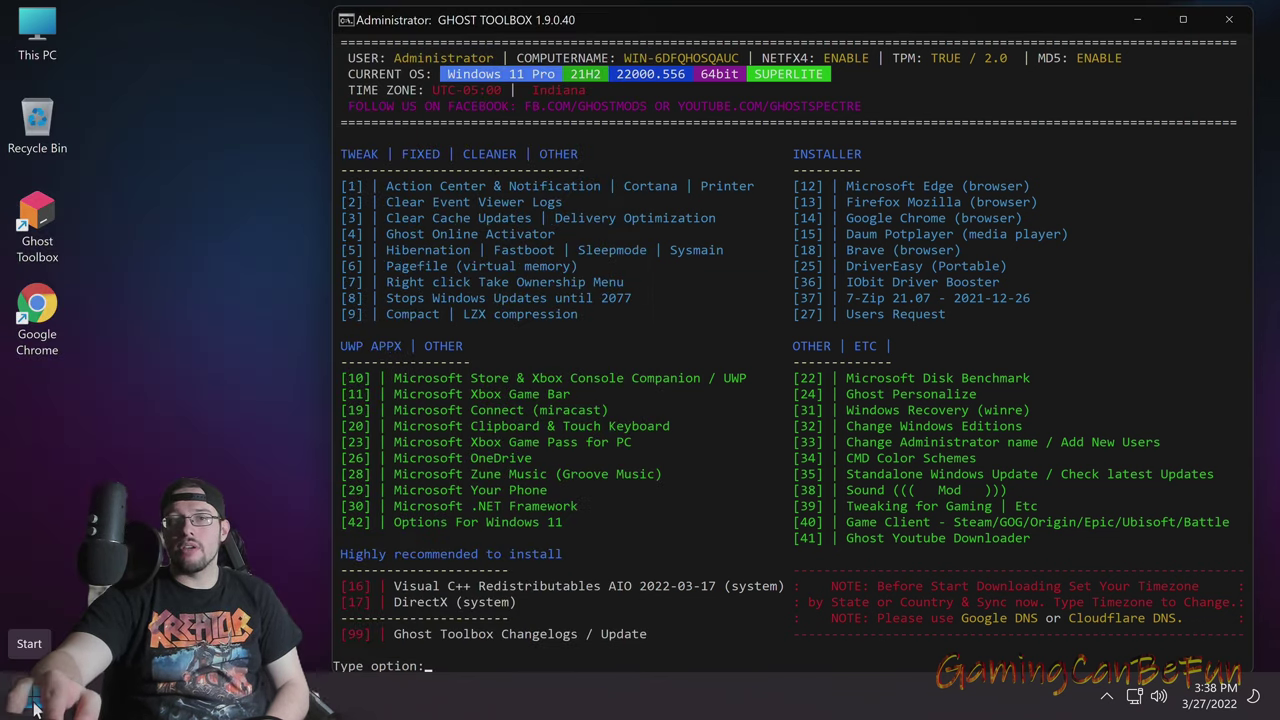
pyautogui.click(24, 700)
pyautogui.click(178, 110)
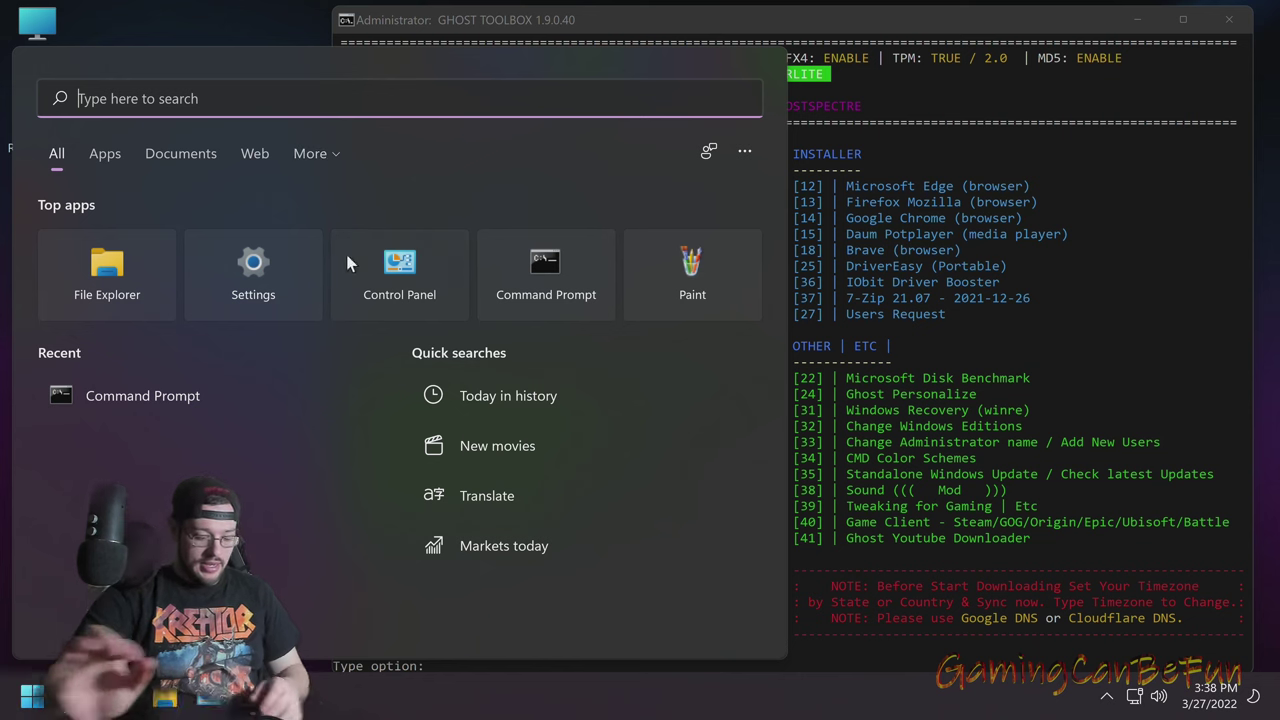
pyautogui.write('store')
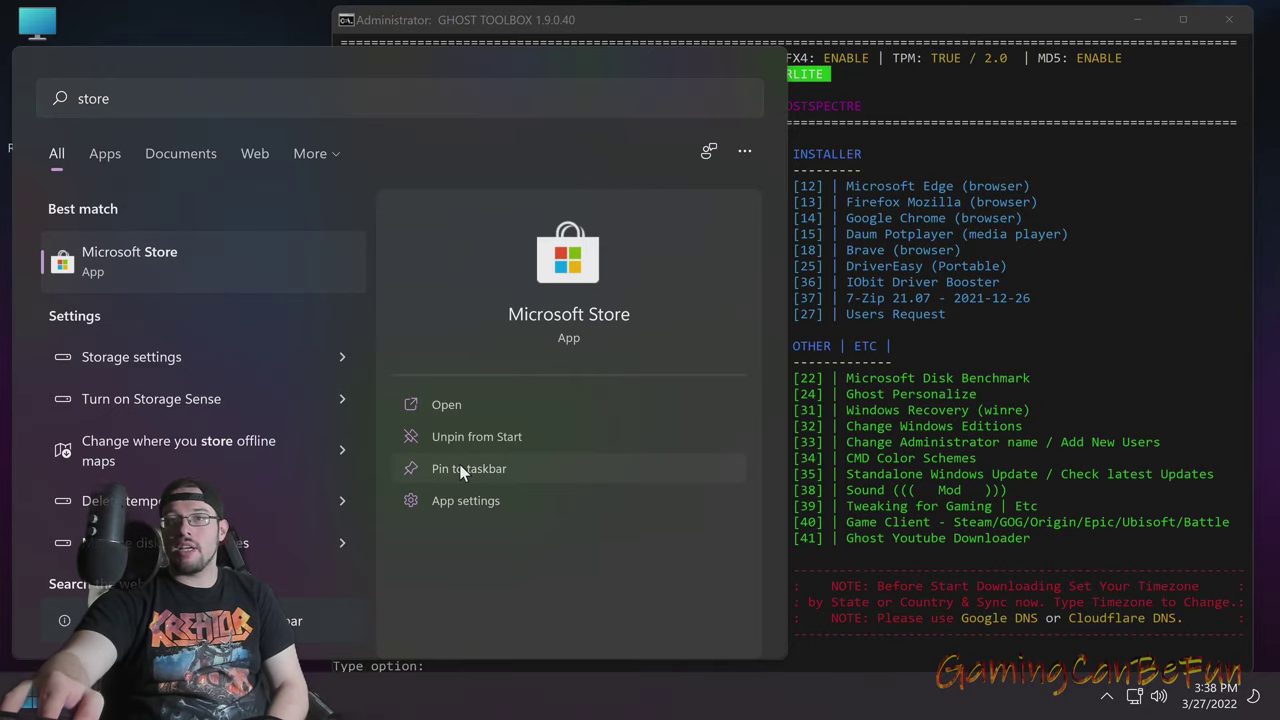
pyautogui.press('Escape')
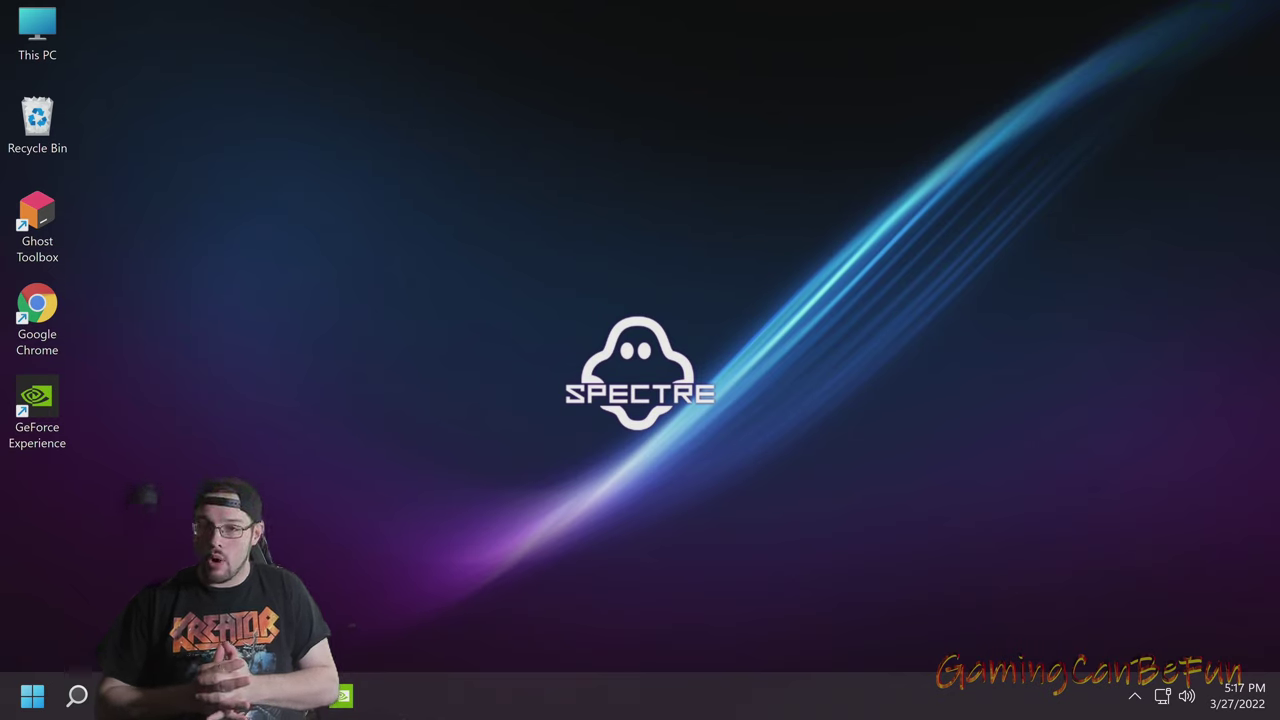
# Open Google Chrome, search for "superantispyware free edition", and open the SUPERAntiSpyware Free Edition product page
pyautogui.doubleClick(37, 310)
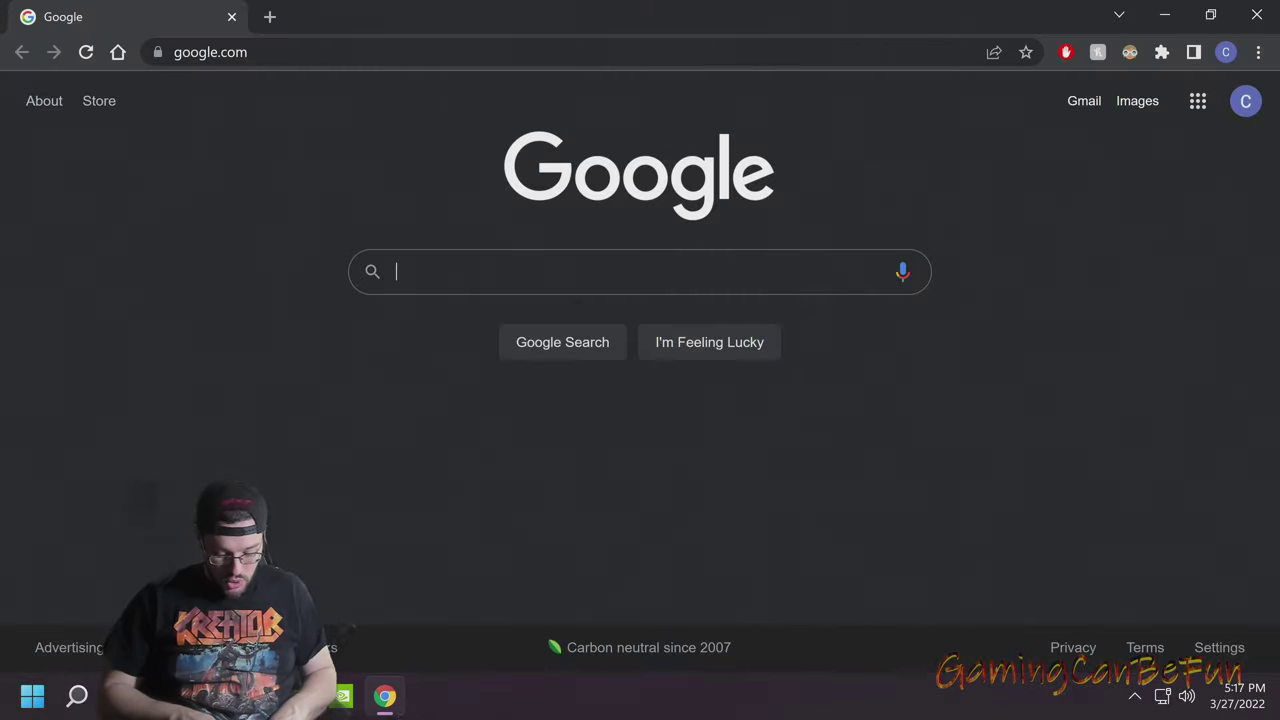
pyautogui.write('super')
pyautogui.press('Down')
pyautogui.press('Return')
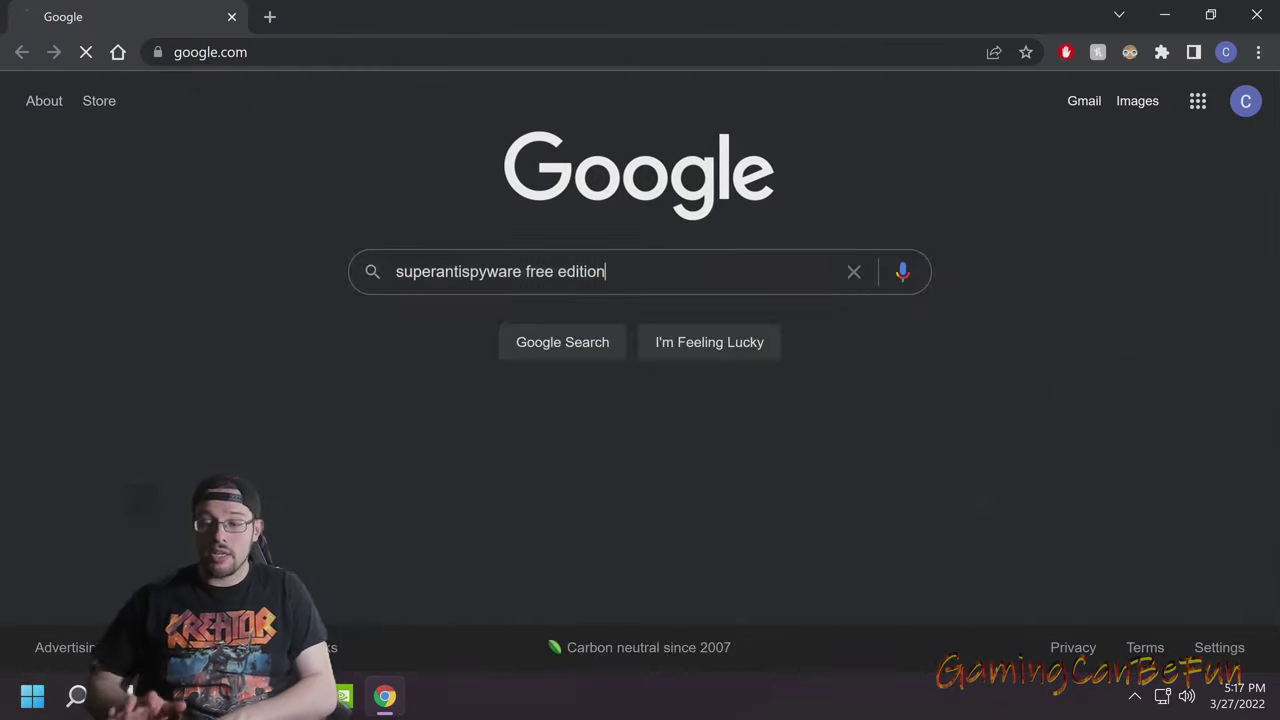
pyautogui.scroll(-1, 300, 343)
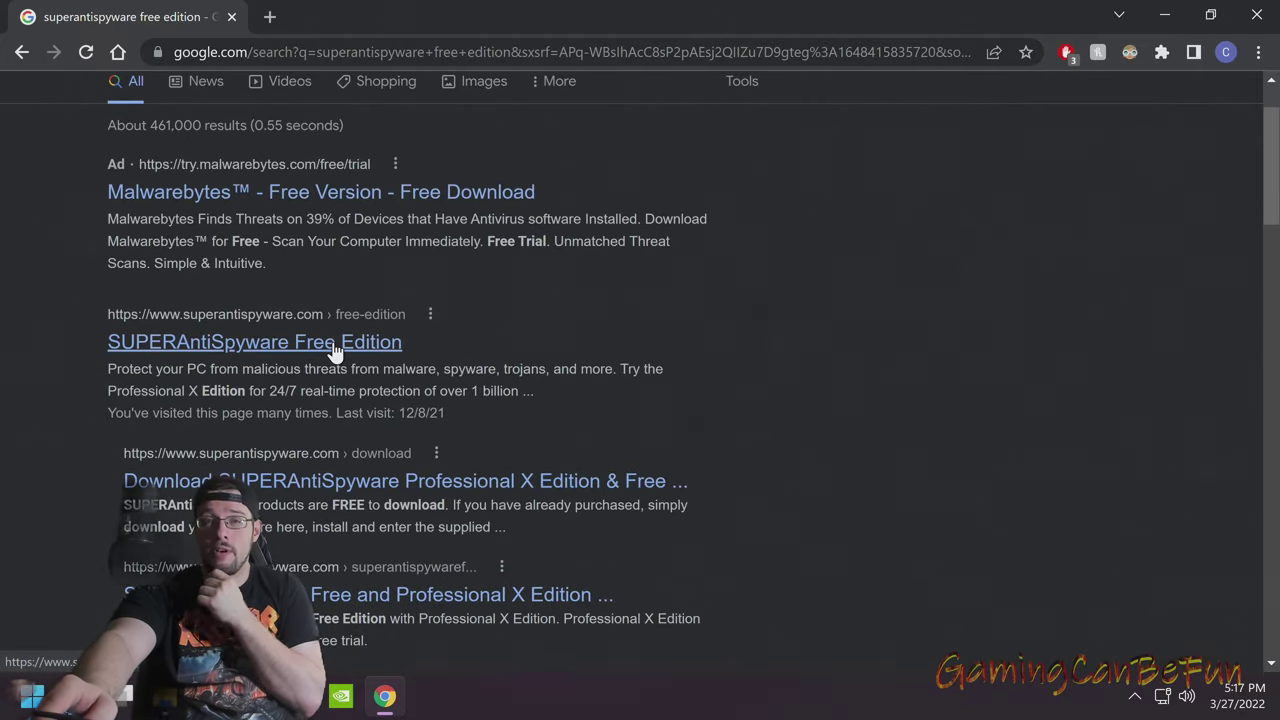
pyautogui.click(334, 348)
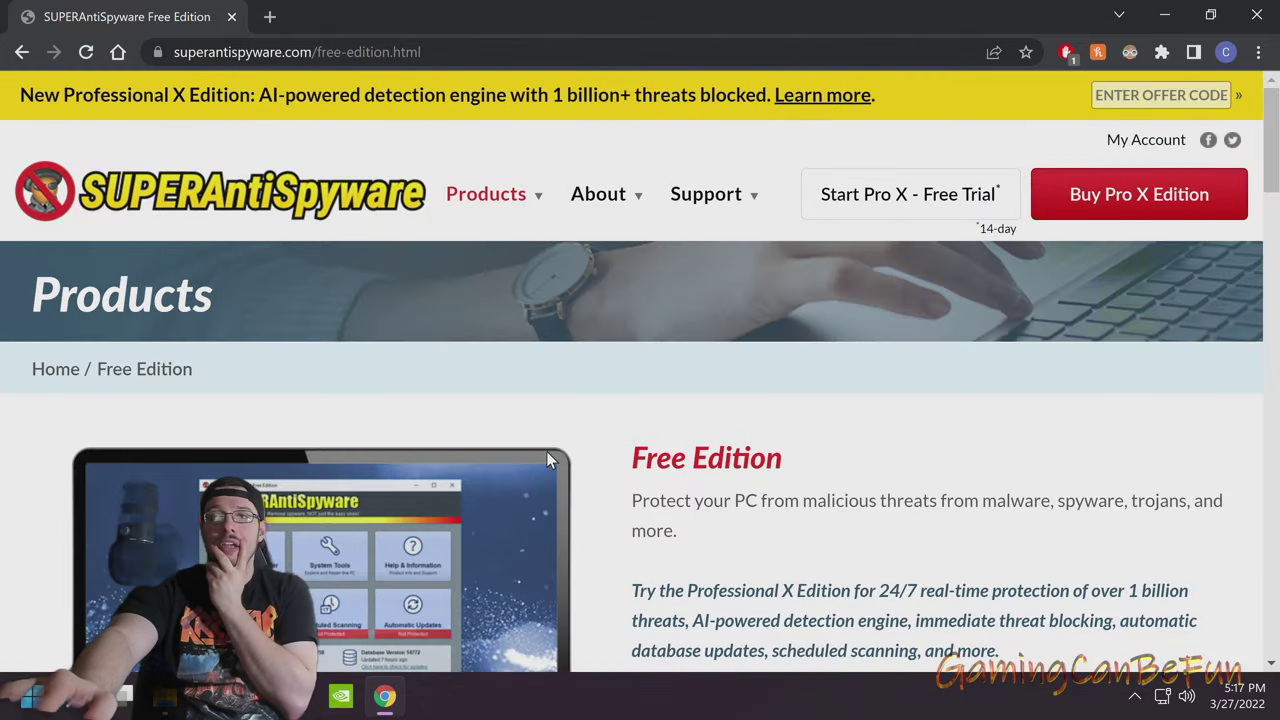
# Download the SUPERAntiSpyware Free Edition installer and save it as SUPERAntiSpyware.exe in the Downloads folder
pyautogui.scroll(-4, 786, 452)
pyautogui.click(736, 360)
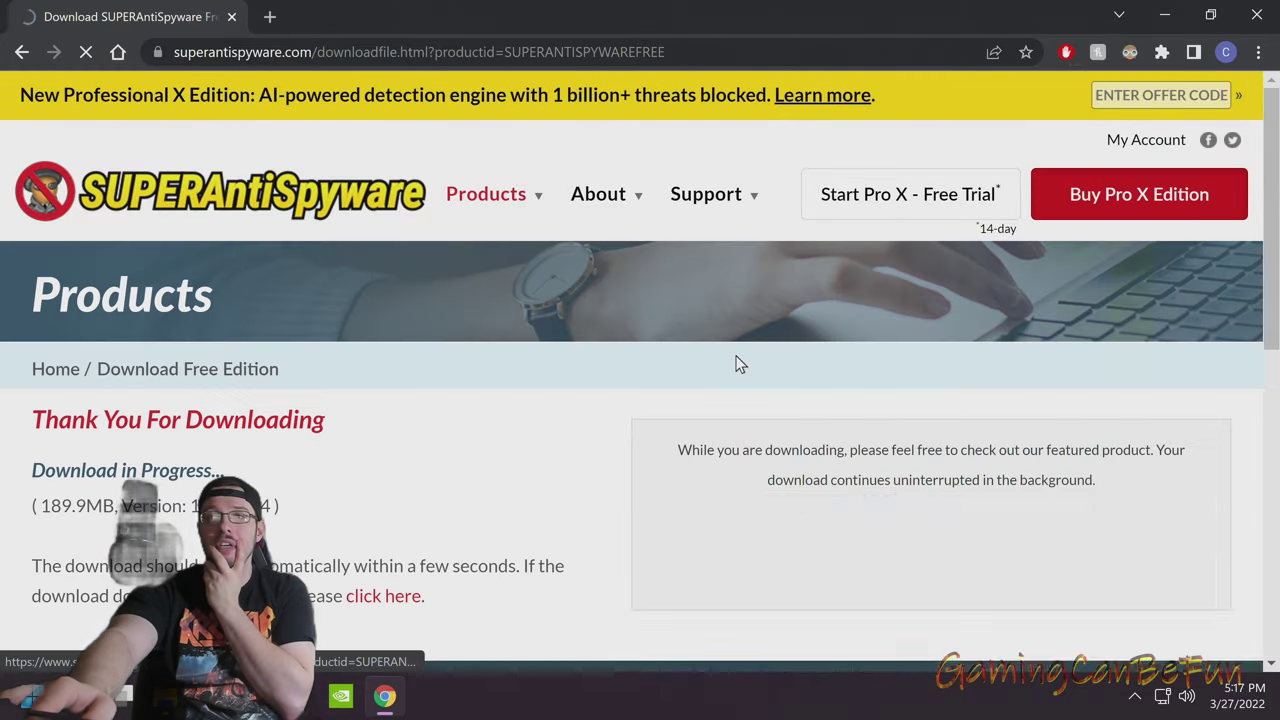
pyautogui.scroll(-1, 498, 406)
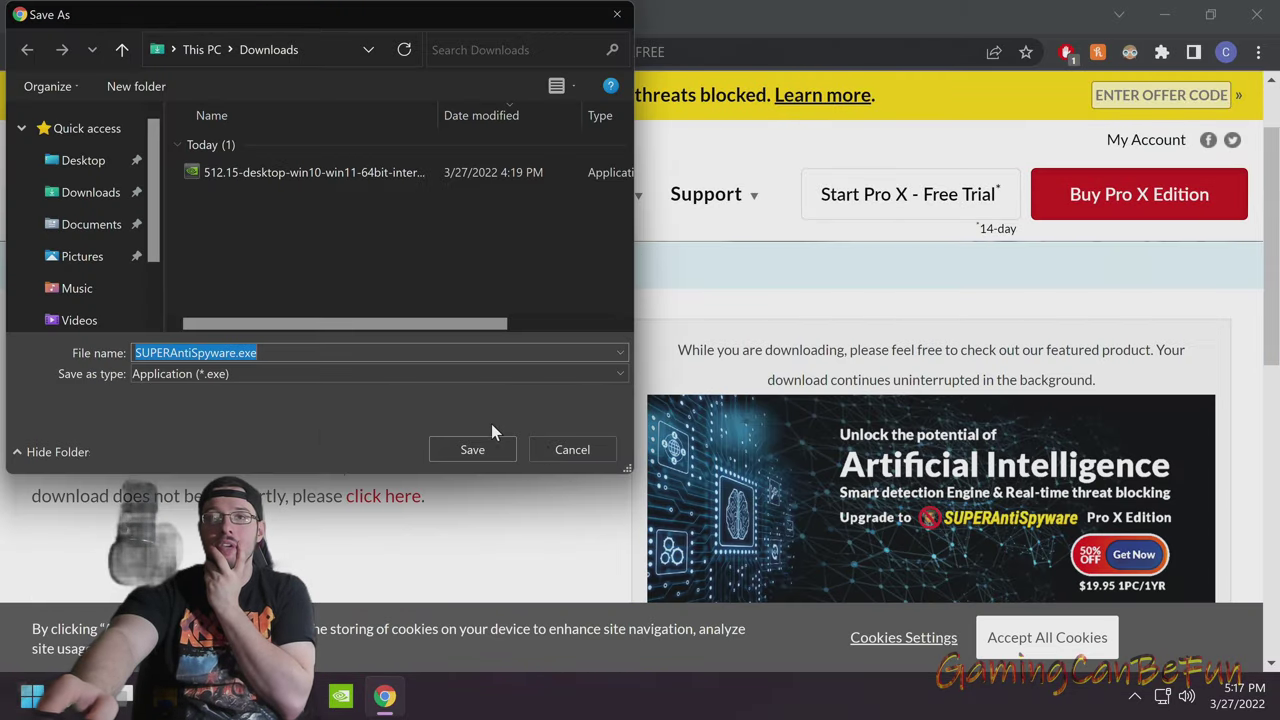
pyautogui.click(472, 449)
# Run the downloaded SUPERAntiSpyware.exe, accept the license agreement and install it to C:\Program Files\SUPERAntiSpyware
pyautogui.click(62, 645)
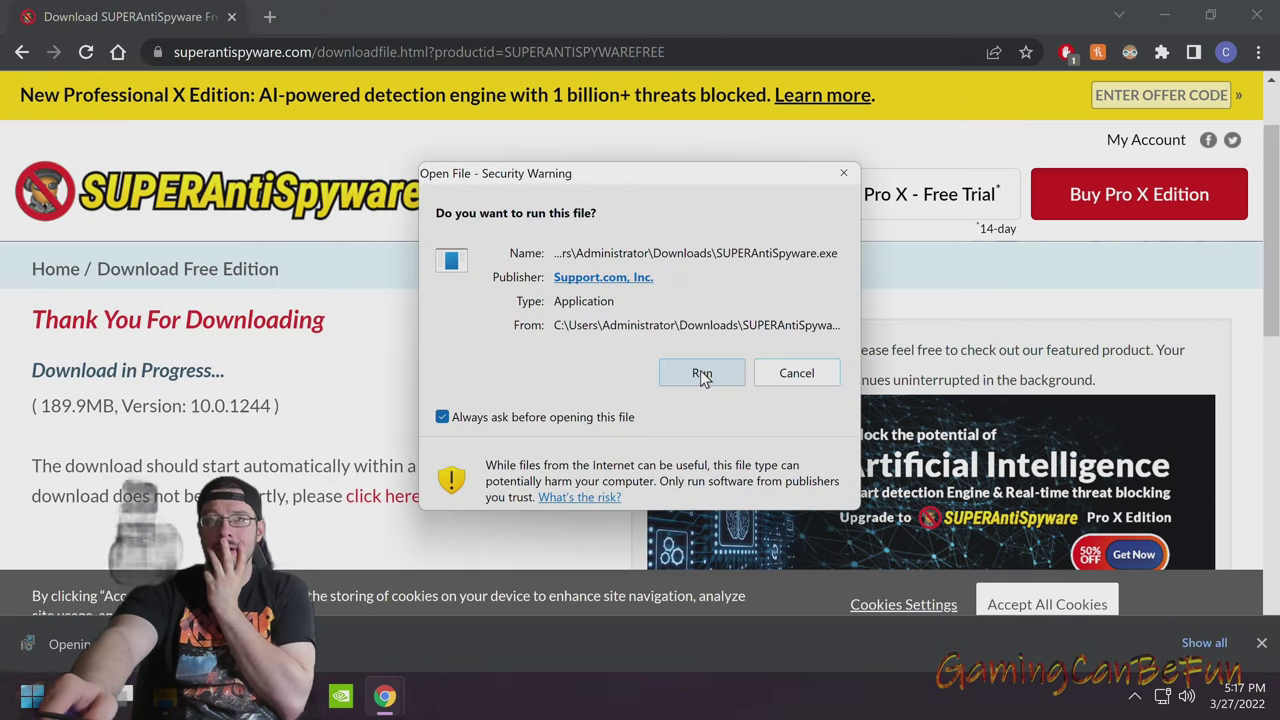
pyautogui.click(700, 370)
pyautogui.click(765, 502)
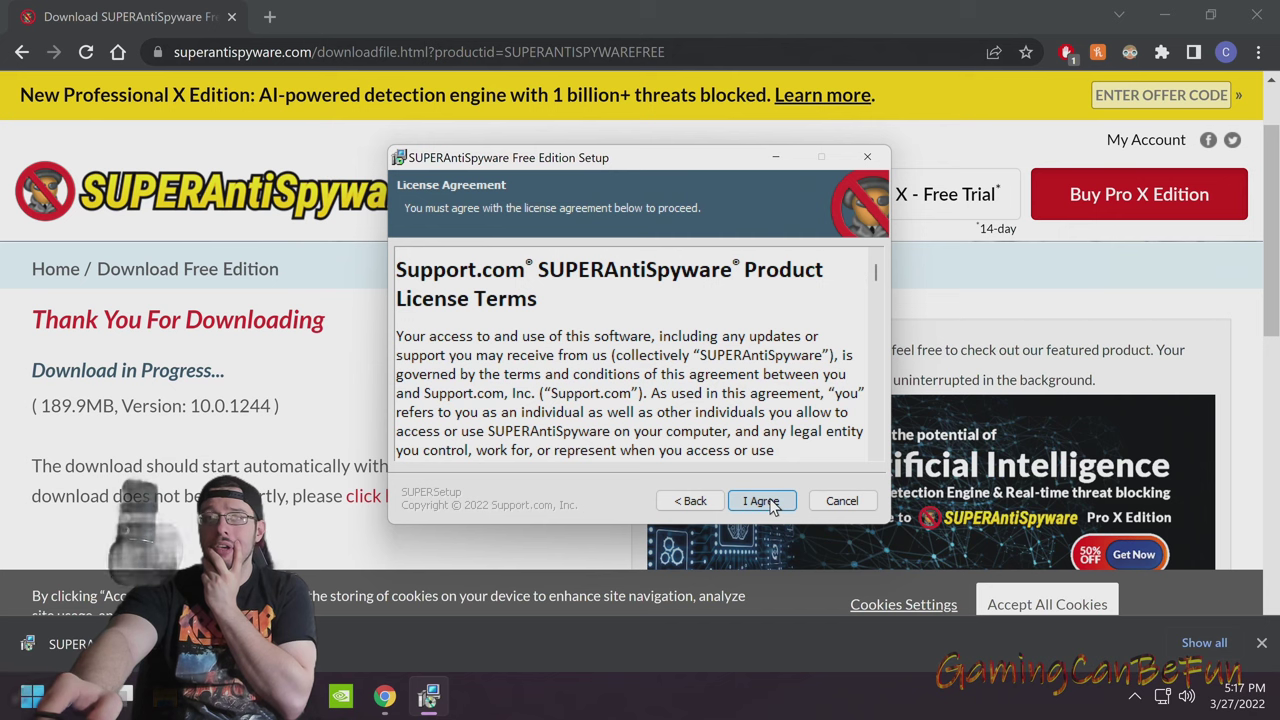
pyautogui.click(770, 504)
pyautogui.click(762, 501)
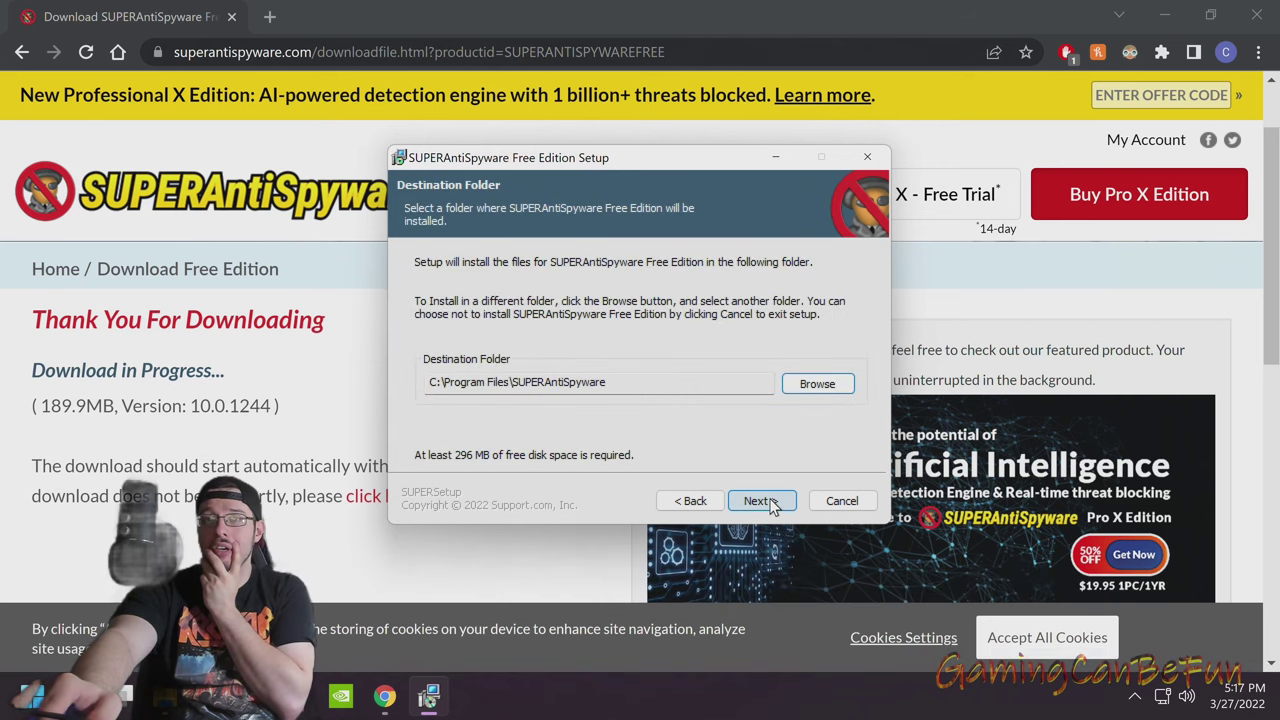
pyautogui.click(762, 501)
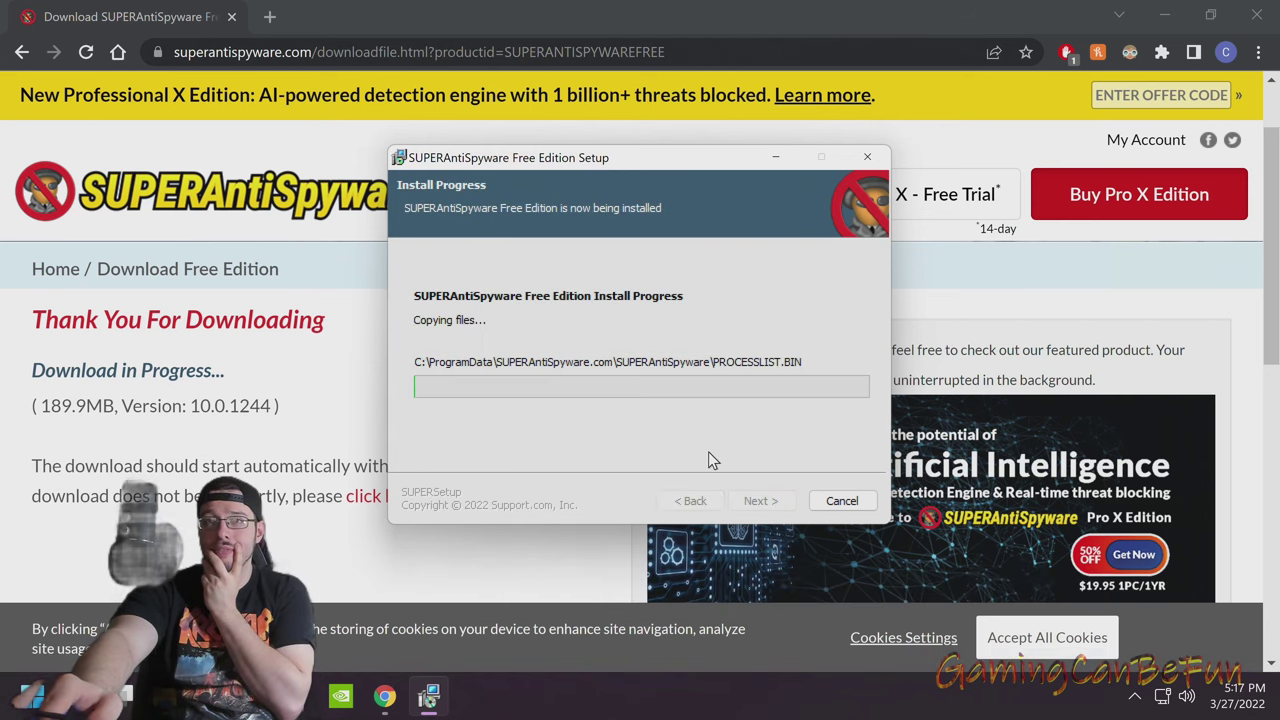
# Finish the setup without giving an e-mail address, keep the definition update check enabled, and decline the Professional X trial
pyautogui.click(116, 53)
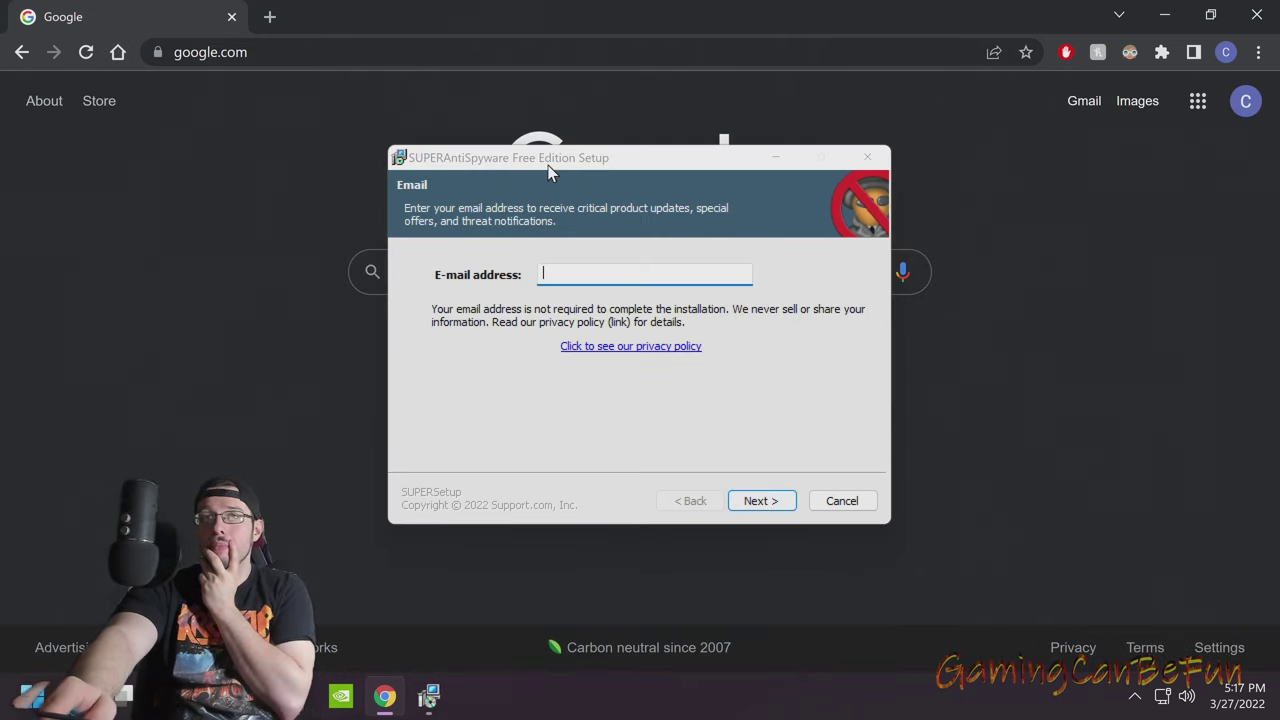
pyautogui.moveTo(548, 165); pyautogui.dragTo(566, 132)
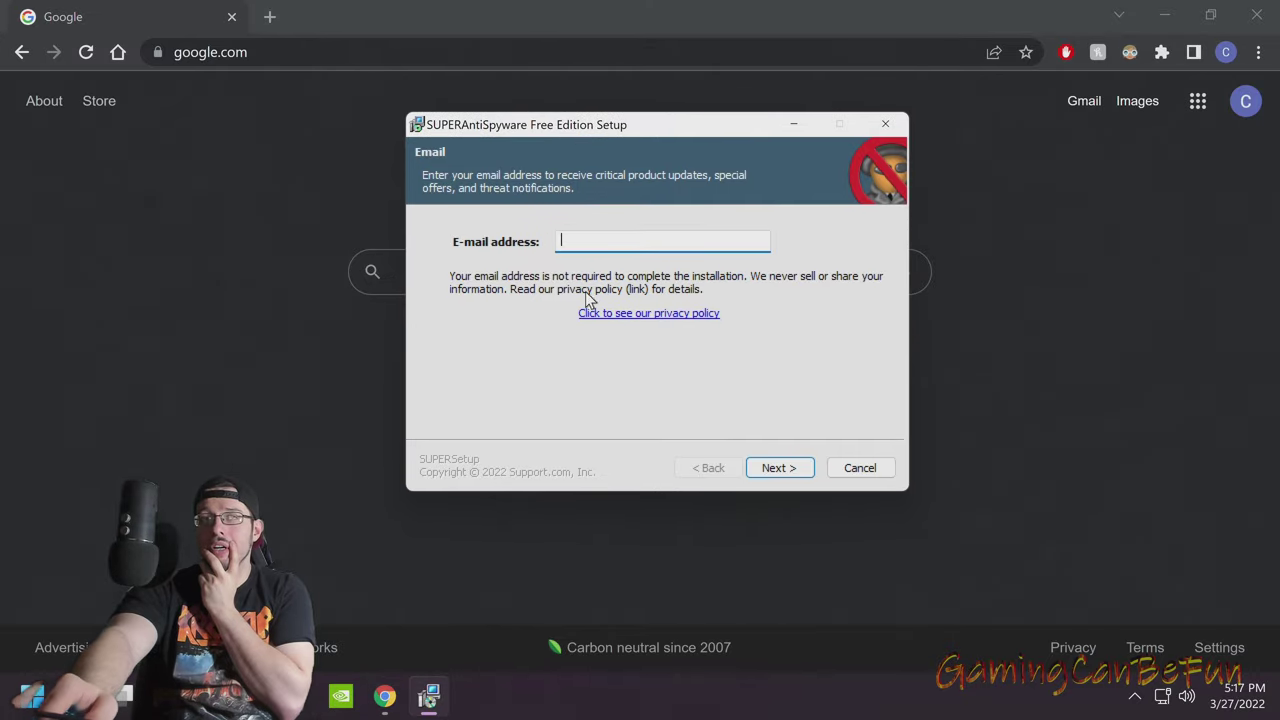
pyautogui.click(780, 472)
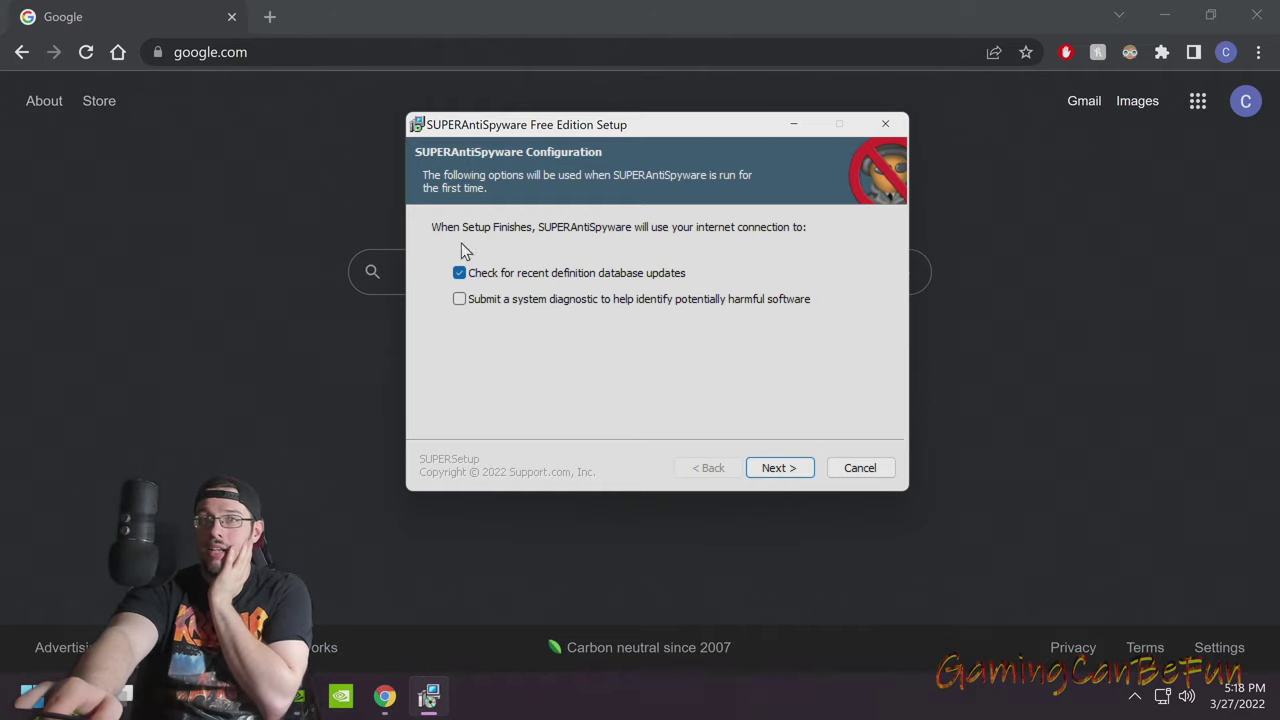
pyautogui.click(783, 474)
pyautogui.click(869, 469)
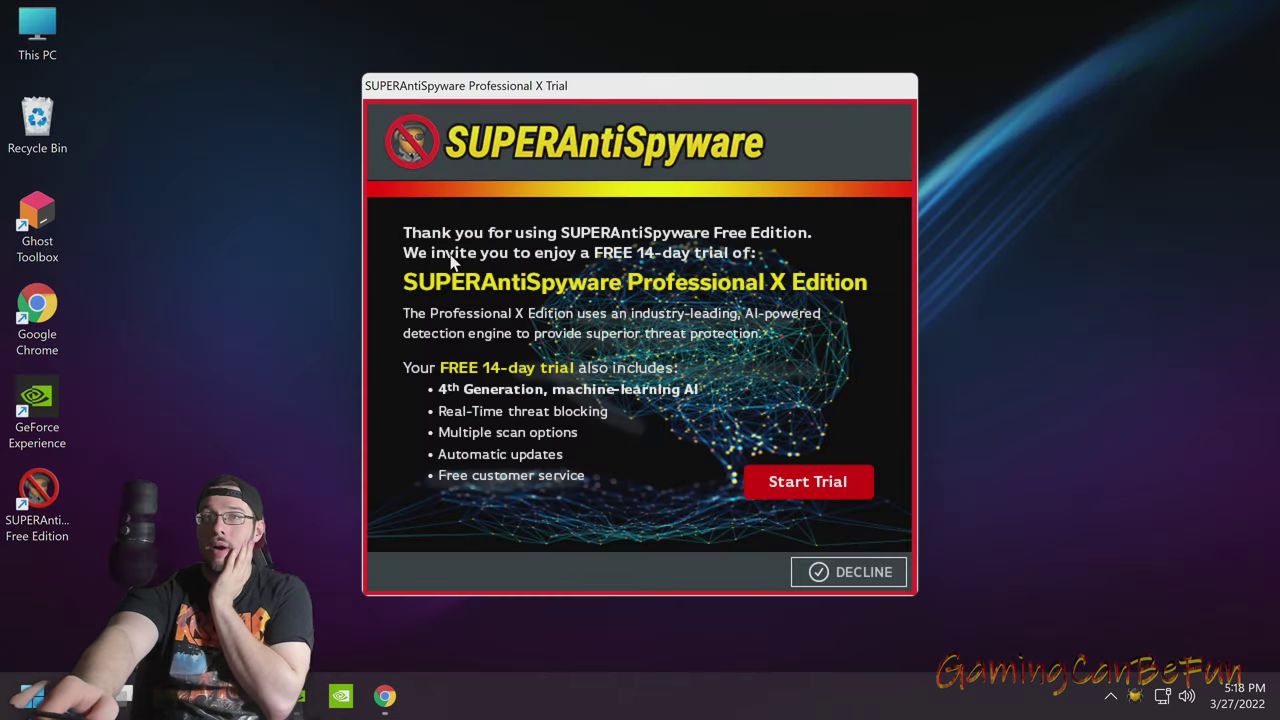
pyautogui.click(853, 576)
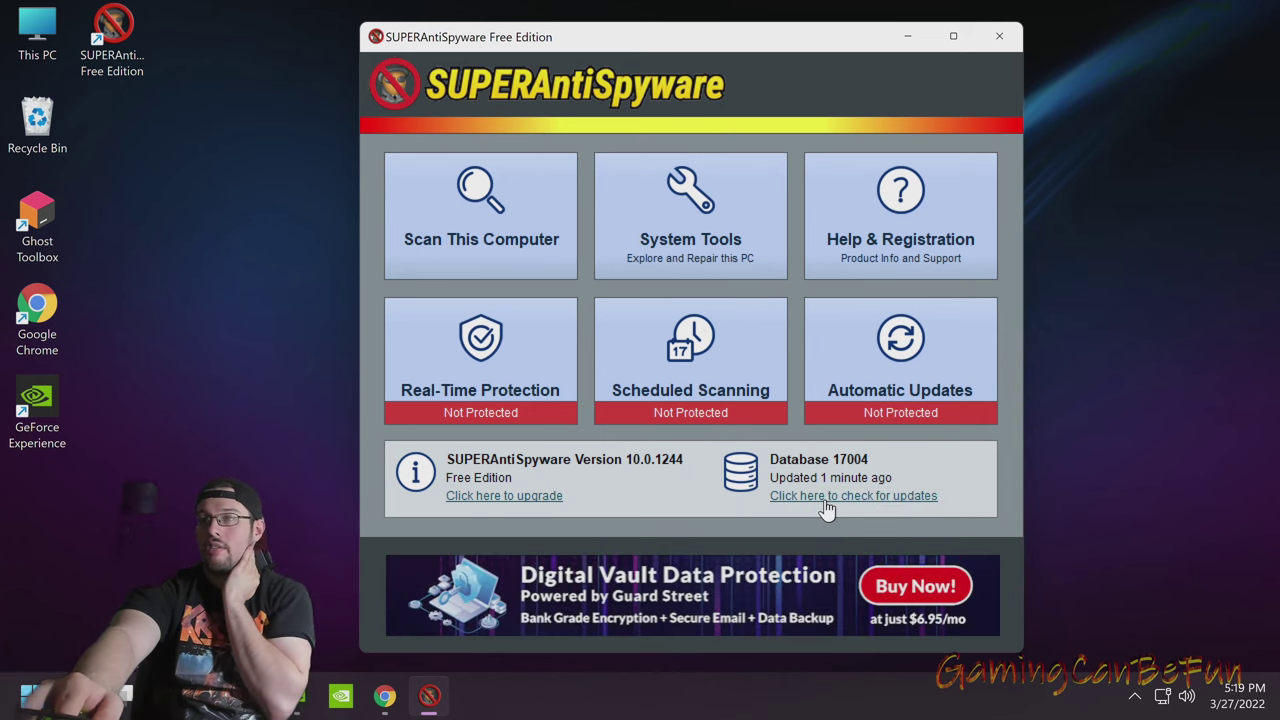
# Check for malware database updates and make sure Start SUPERAntiSpyware with Windows is off in the program preferences
pyautogui.click(834, 500)
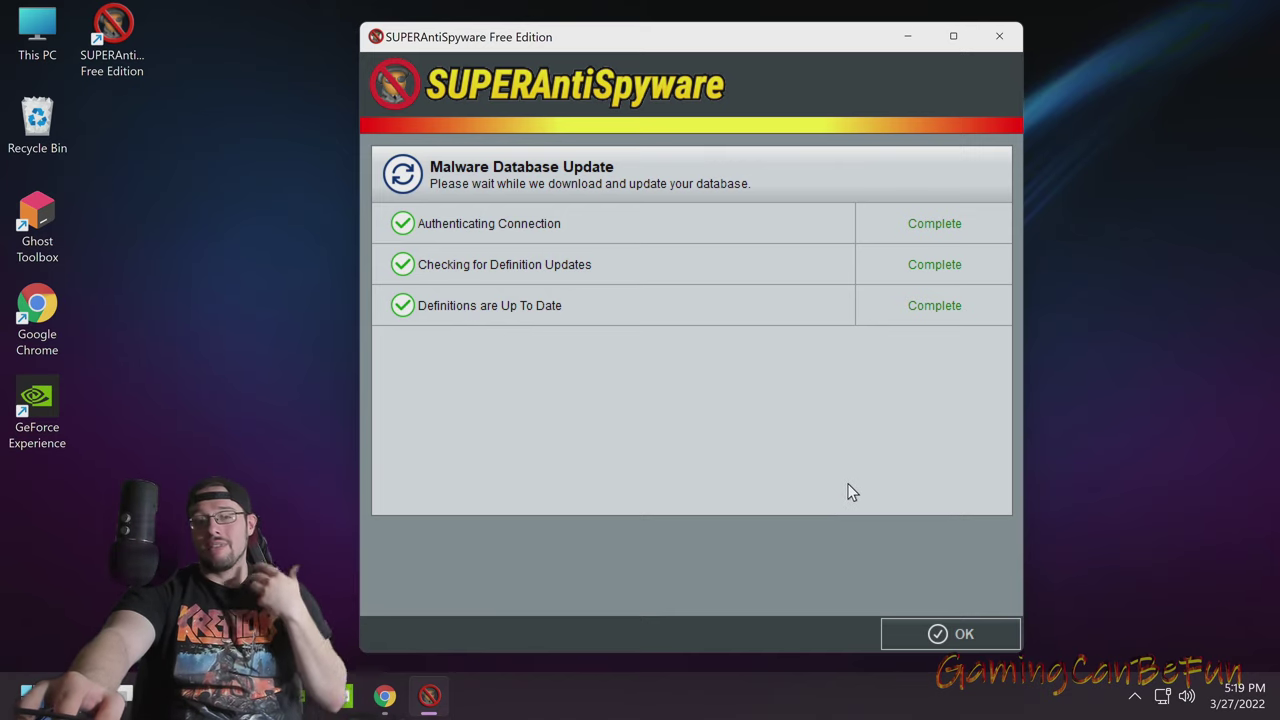
pyautogui.click(886, 631)
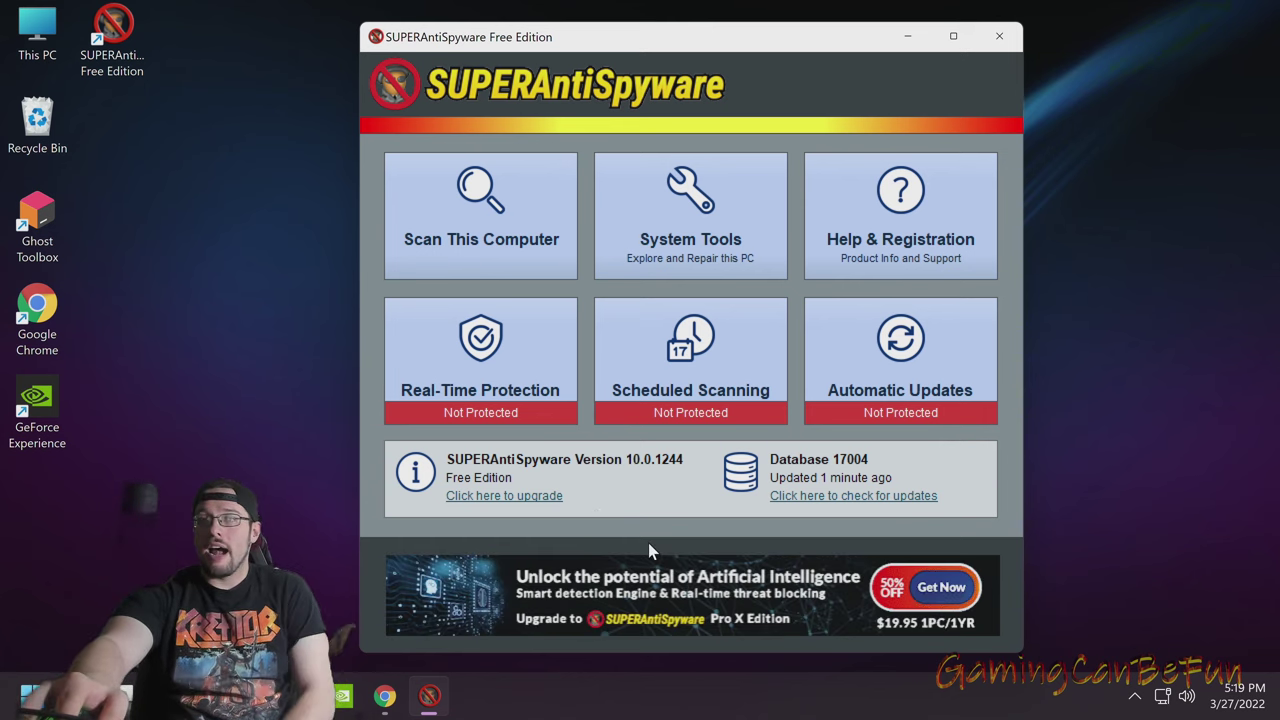
pyautogui.click(670, 236)
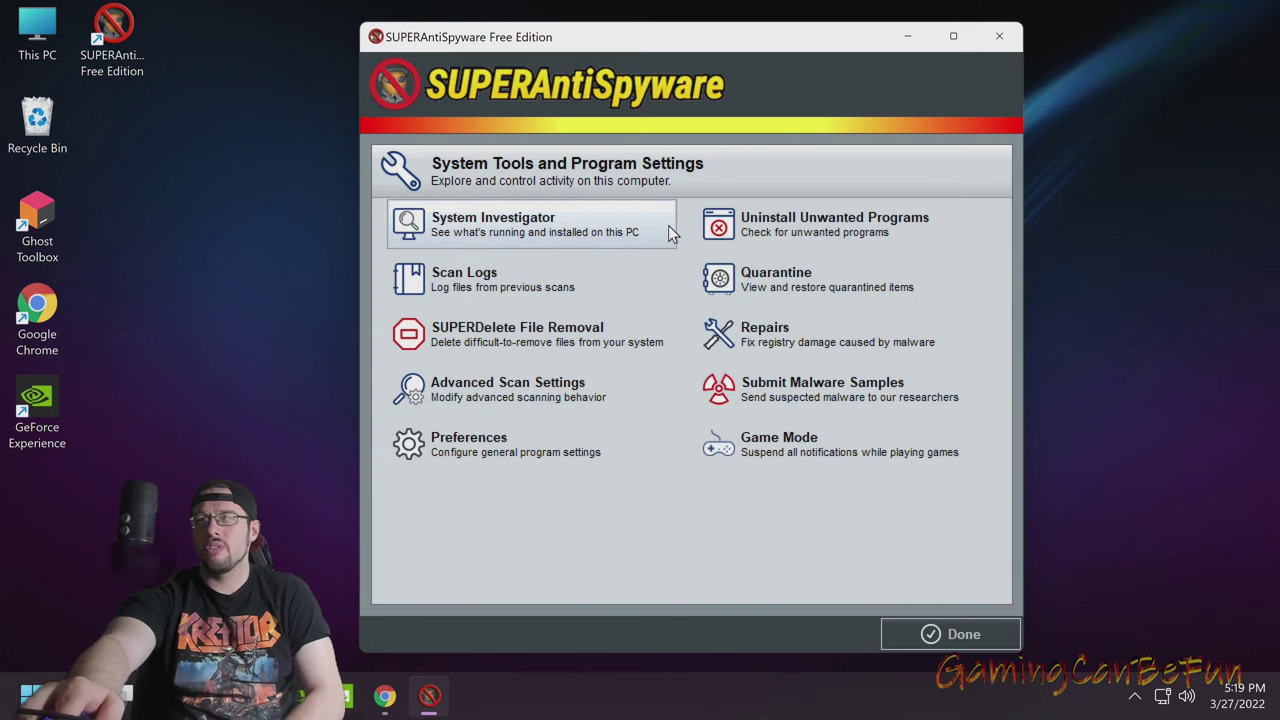
pyautogui.click(505, 450)
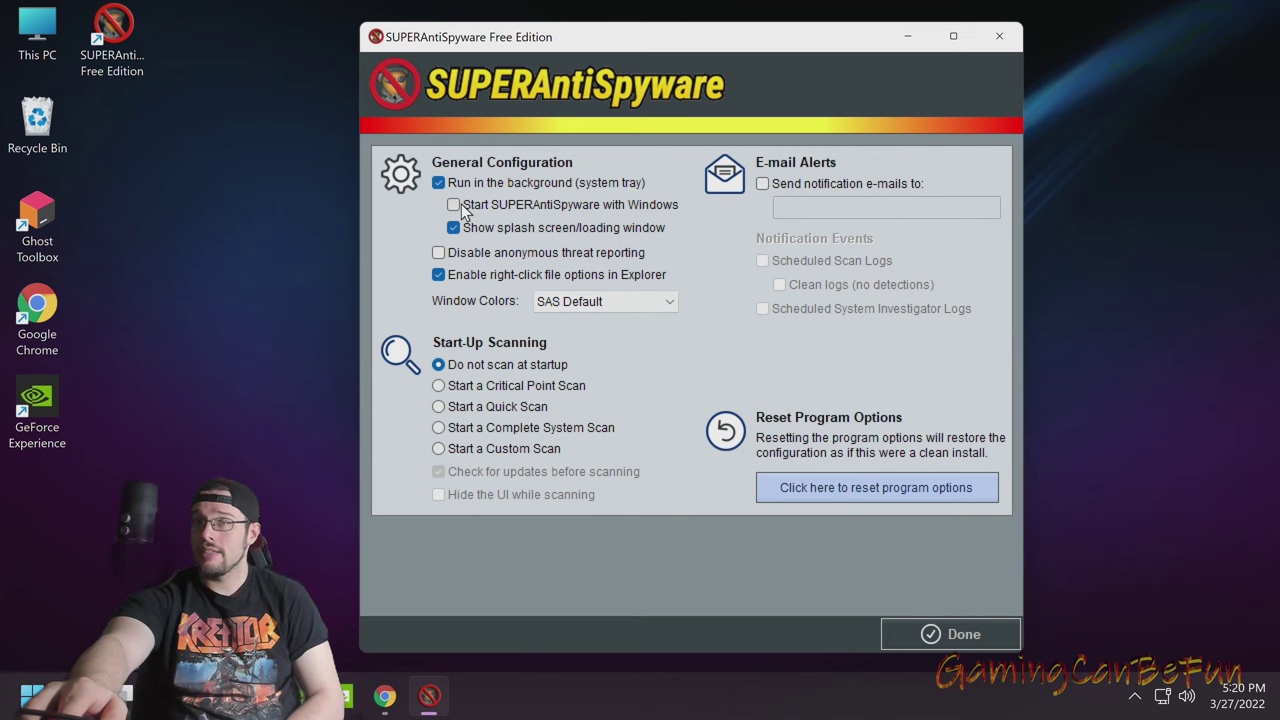
pyautogui.click(942, 636)
pyautogui.click(941, 636)
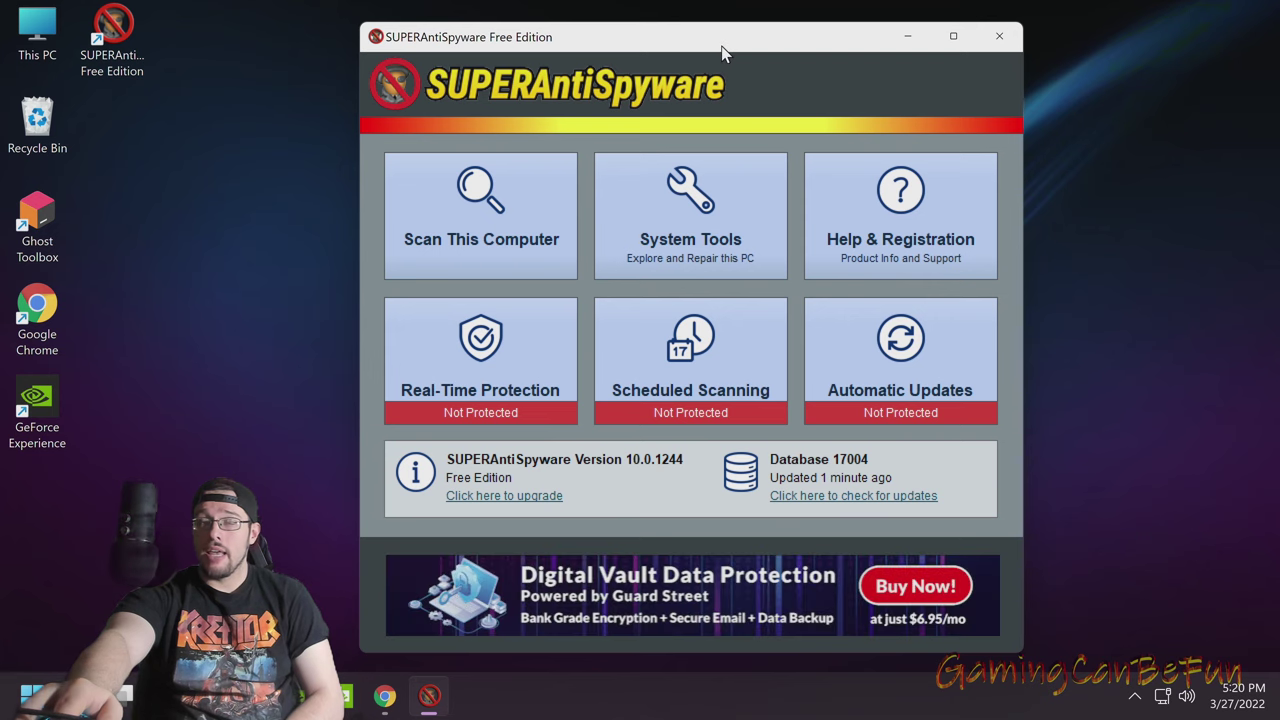
# Set the scan boost to High Boost and start a Complete Scan of the computer
pyautogui.moveTo(724, 46); pyautogui.dragTo(721, 30)
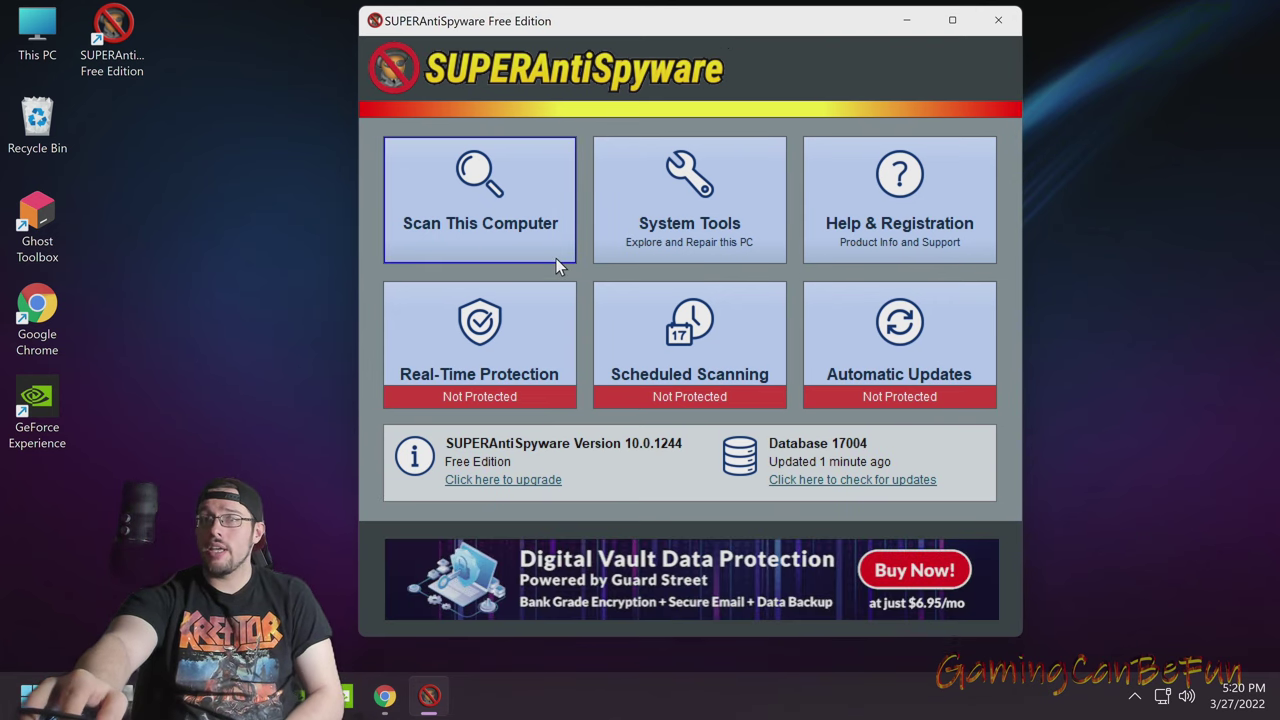
pyautogui.click(490, 230)
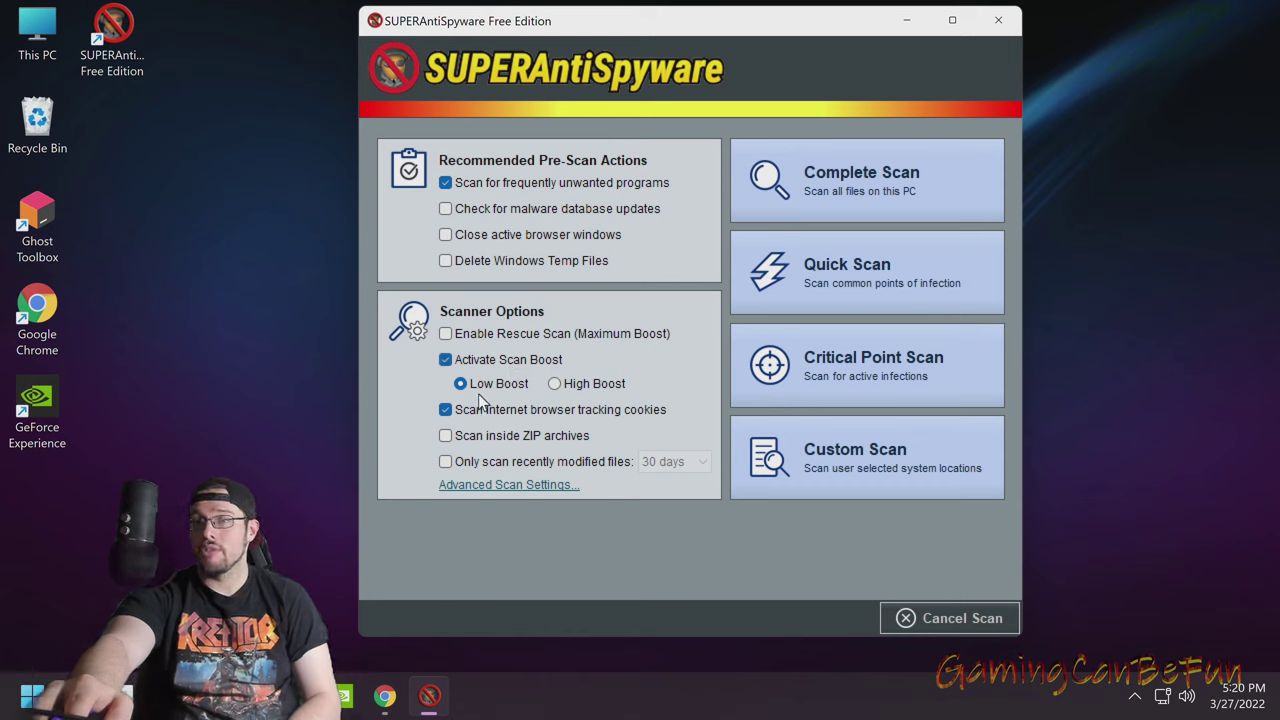
pyautogui.click(556, 384)
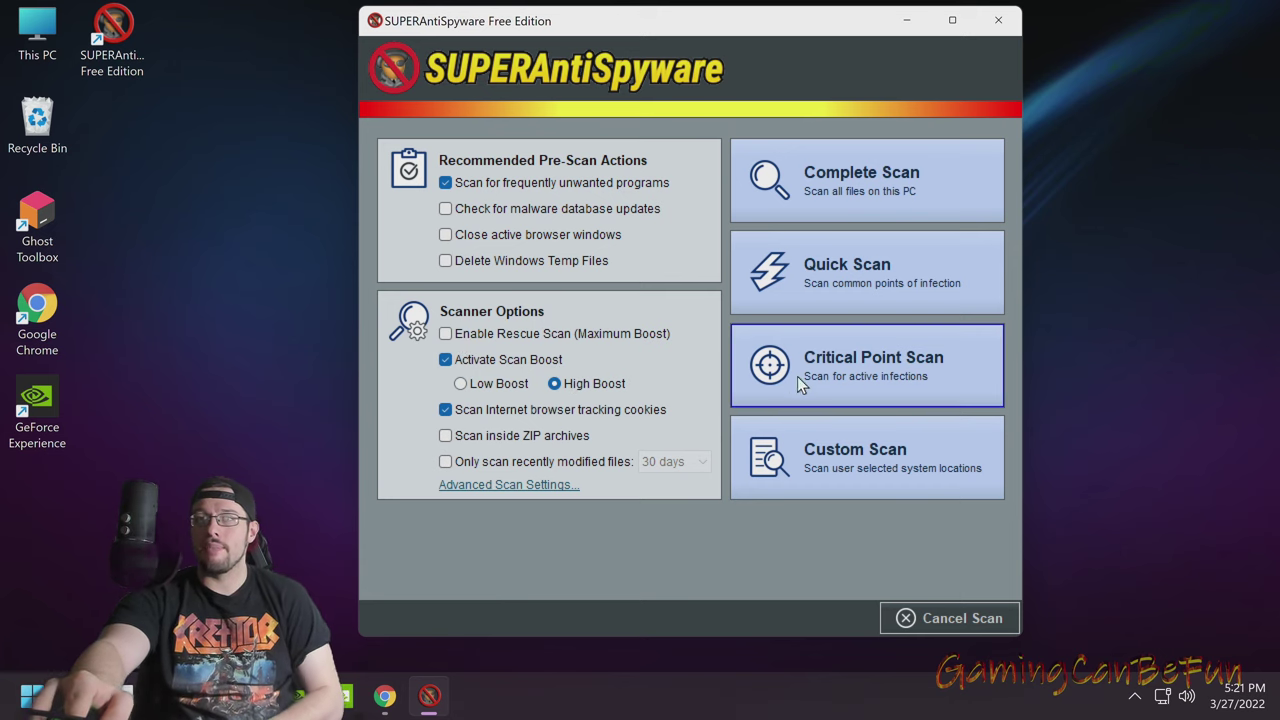
pyautogui.click(898, 191)
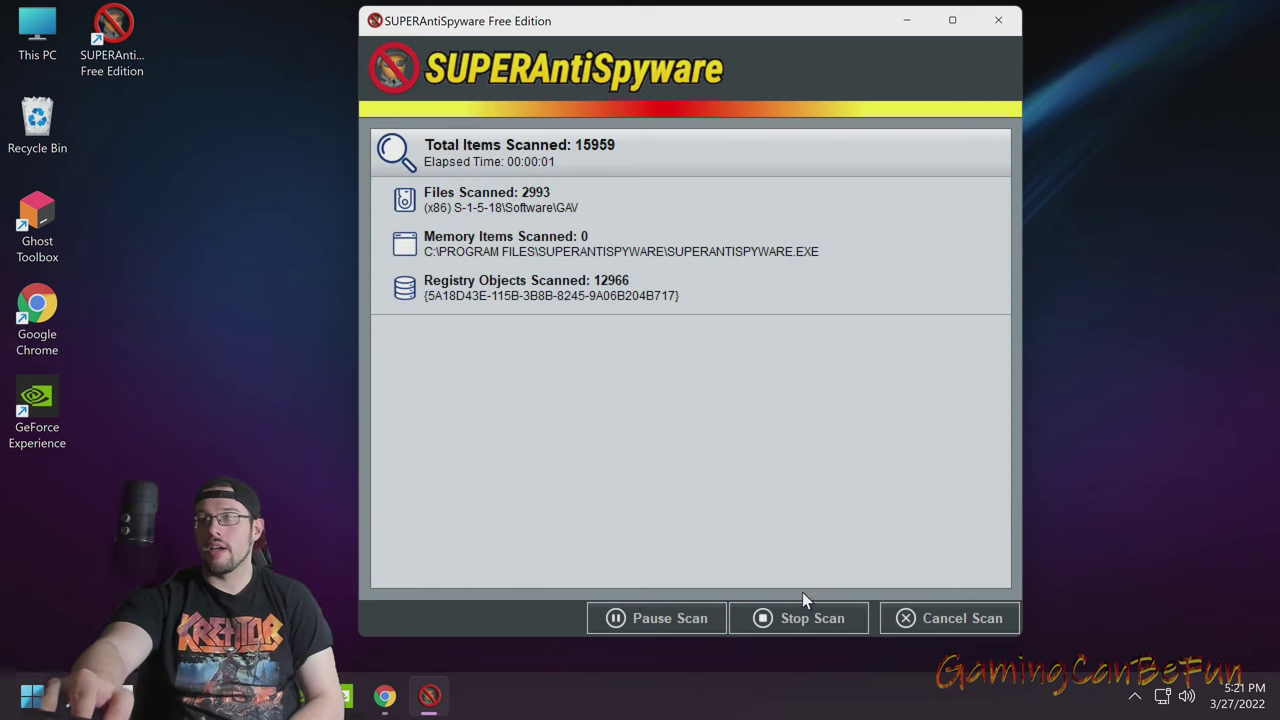
# Stop the running scan before it completes and continue to the list of detected items
pyautogui.click(780, 619)
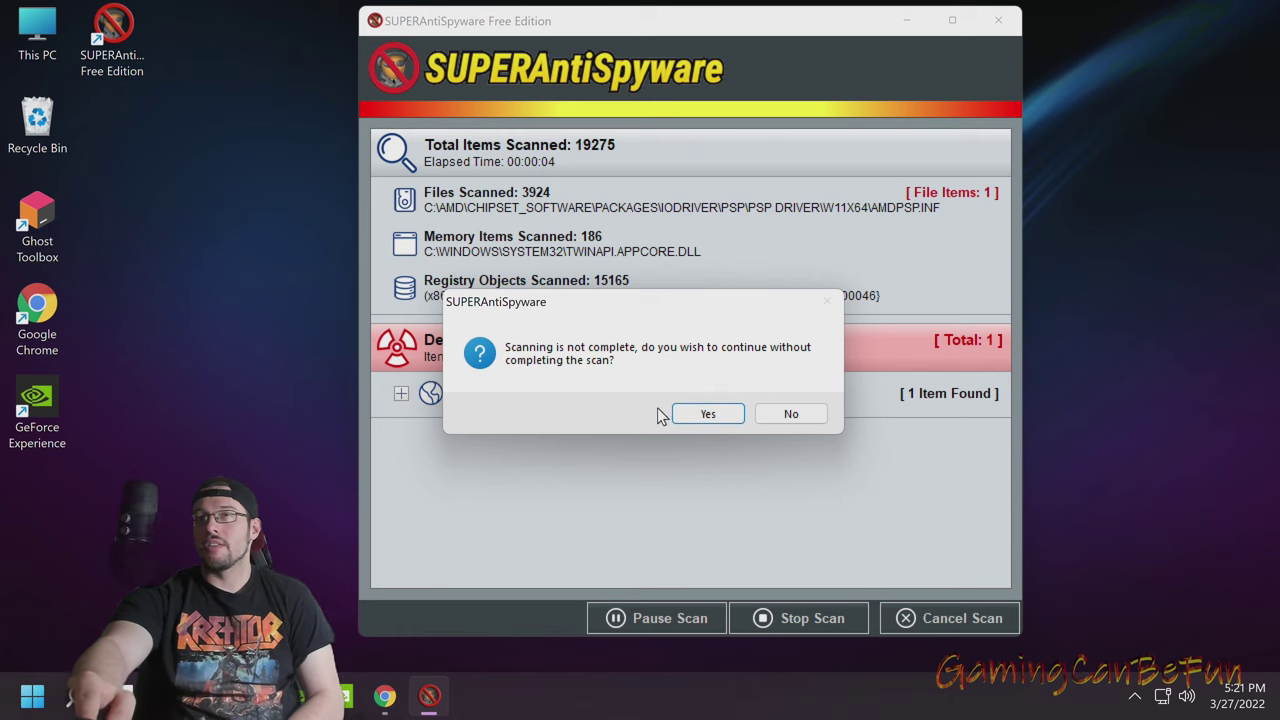
pyautogui.click(708, 412)
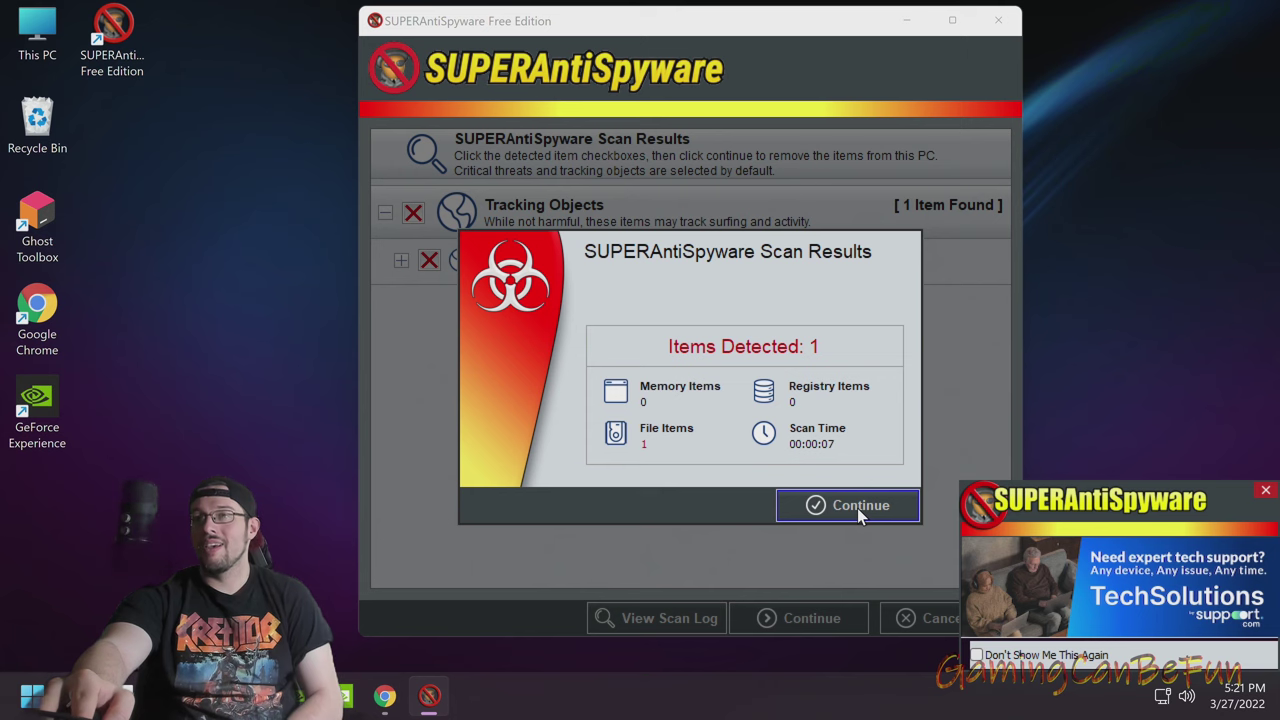
pyautogui.click(857, 508)
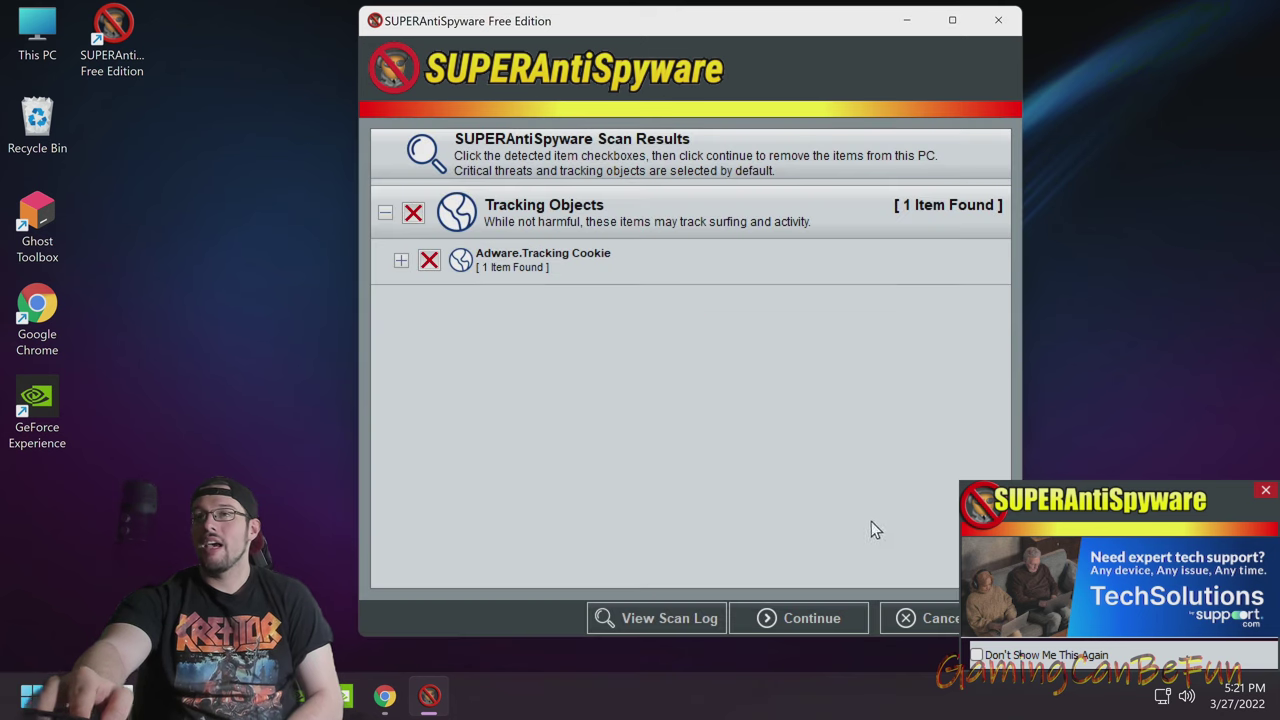
# Set the TechSolutions promotional pop-up not to show again, and close its web page and minimize the browser
pyautogui.click(978, 656)
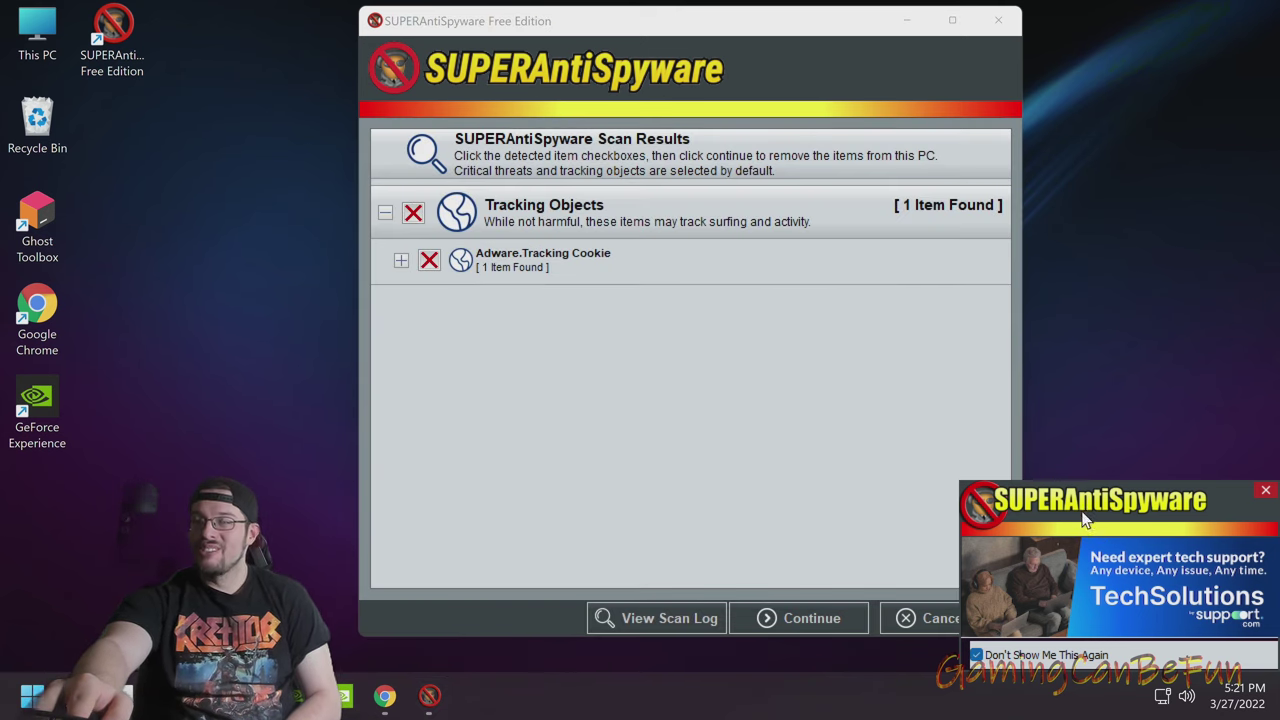
pyautogui.click(1085, 518)
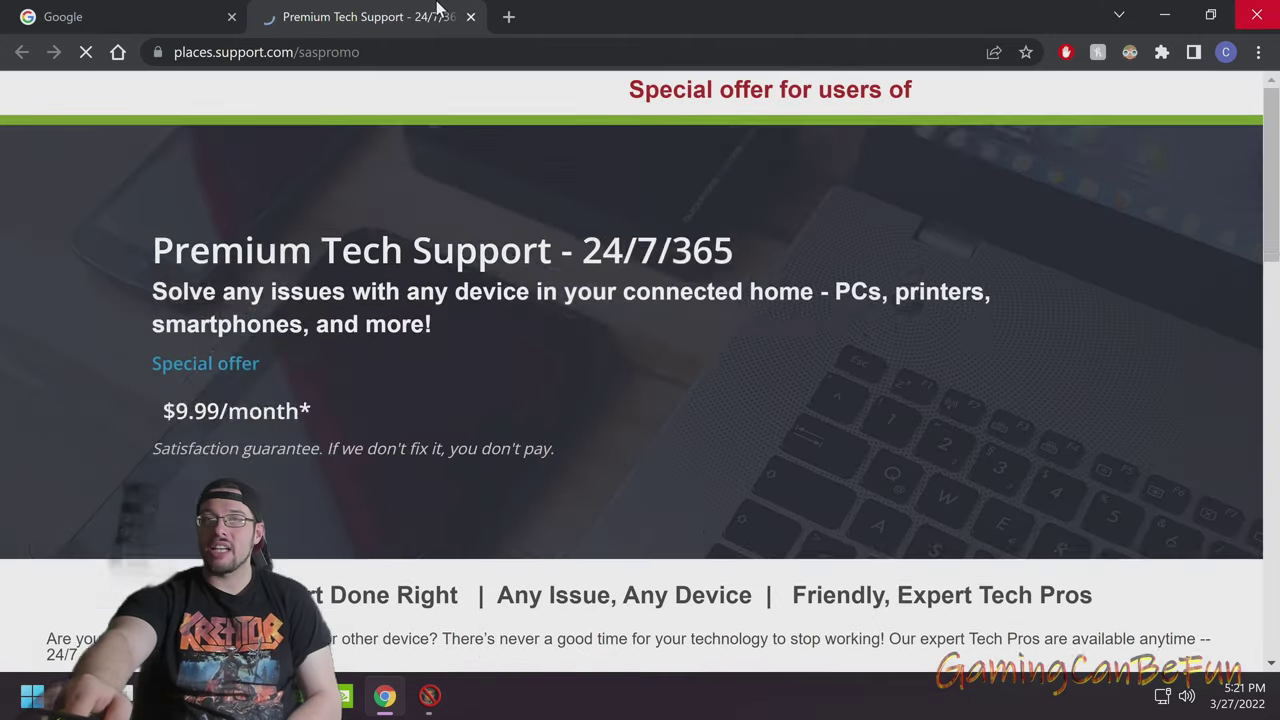
pyautogui.click(470, 17)
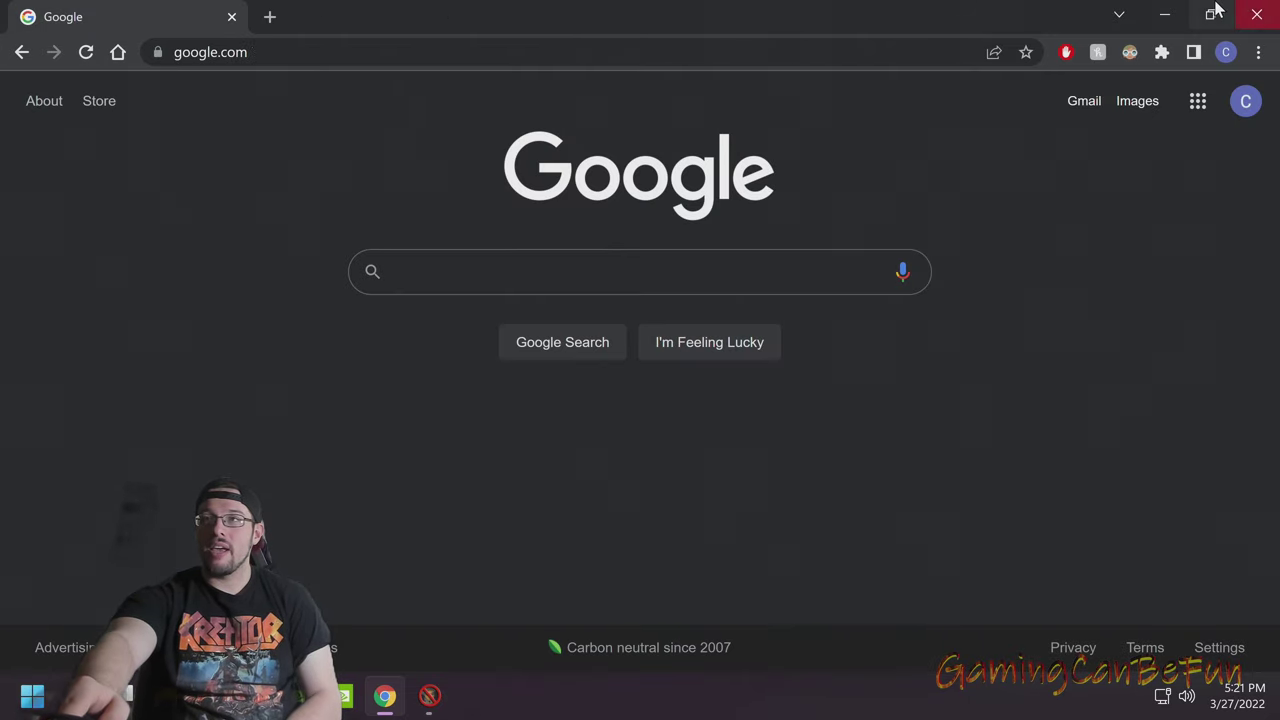
pyautogui.click(1165, 14)
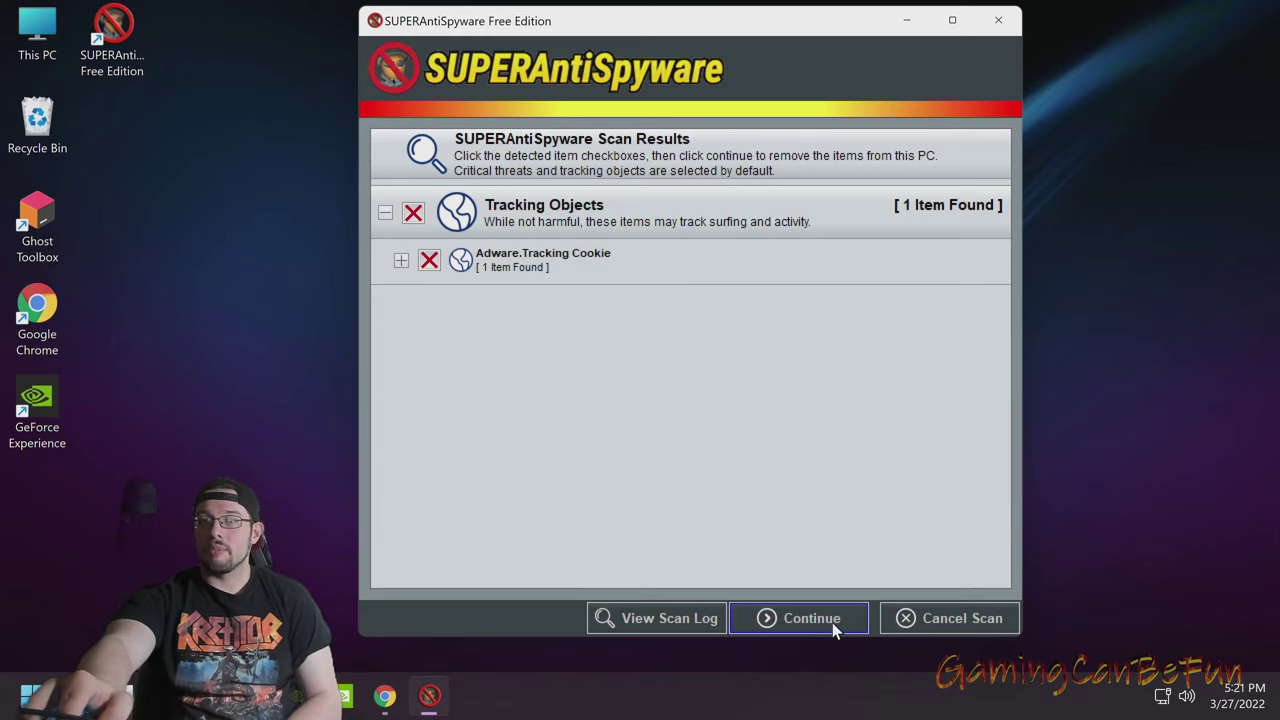
# Cancel the scan results without removing the detected items and close the SUPERAntiSpyware window
pyautogui.click(911, 623)
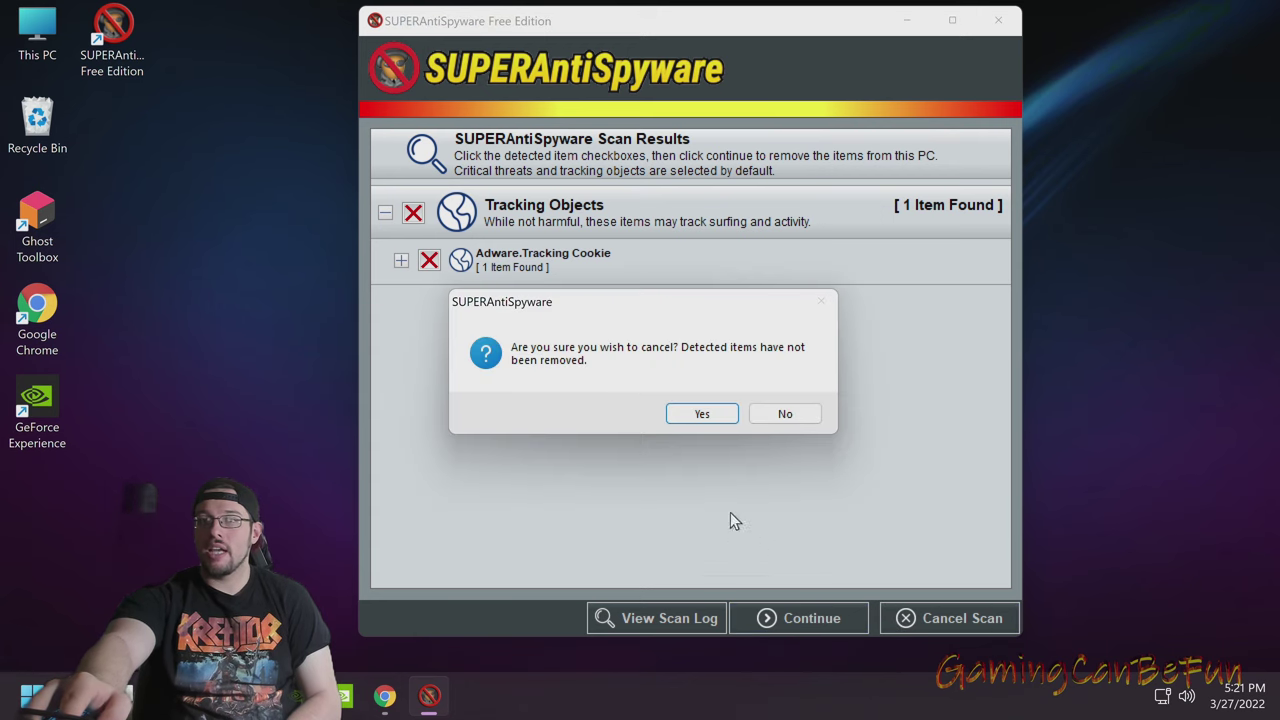
pyautogui.click(704, 414)
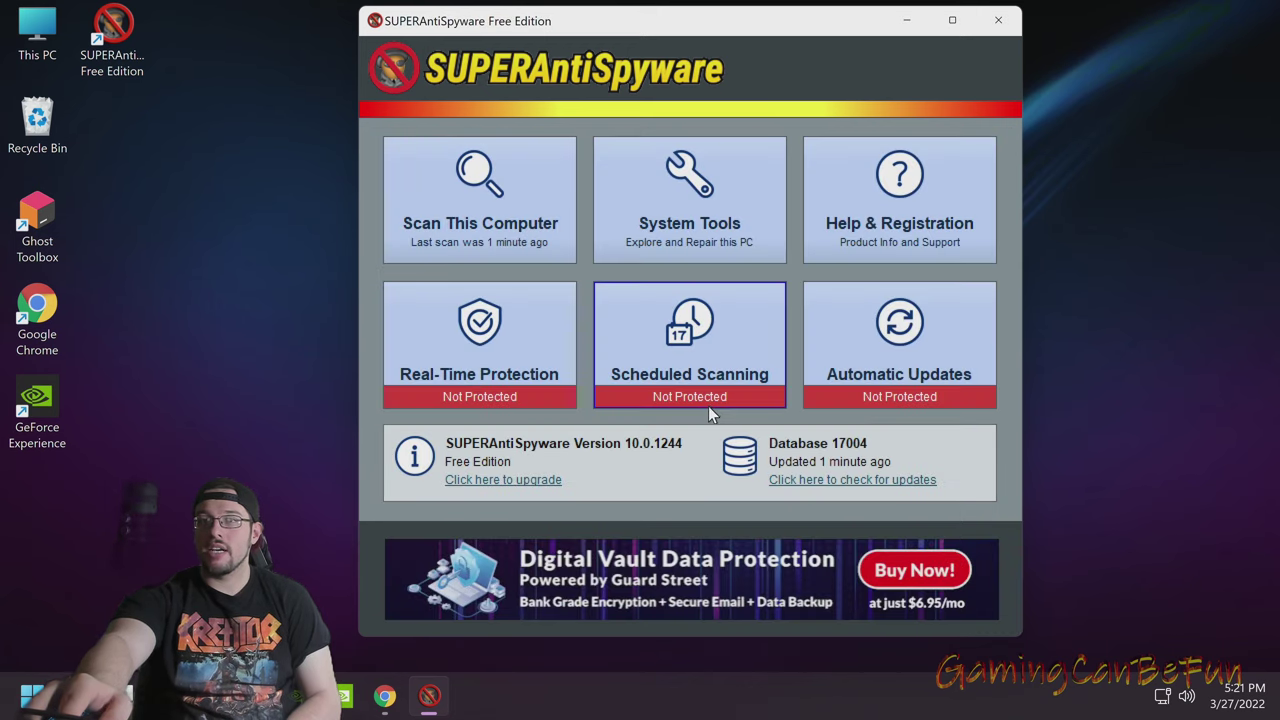
pyautogui.click(997, 24)
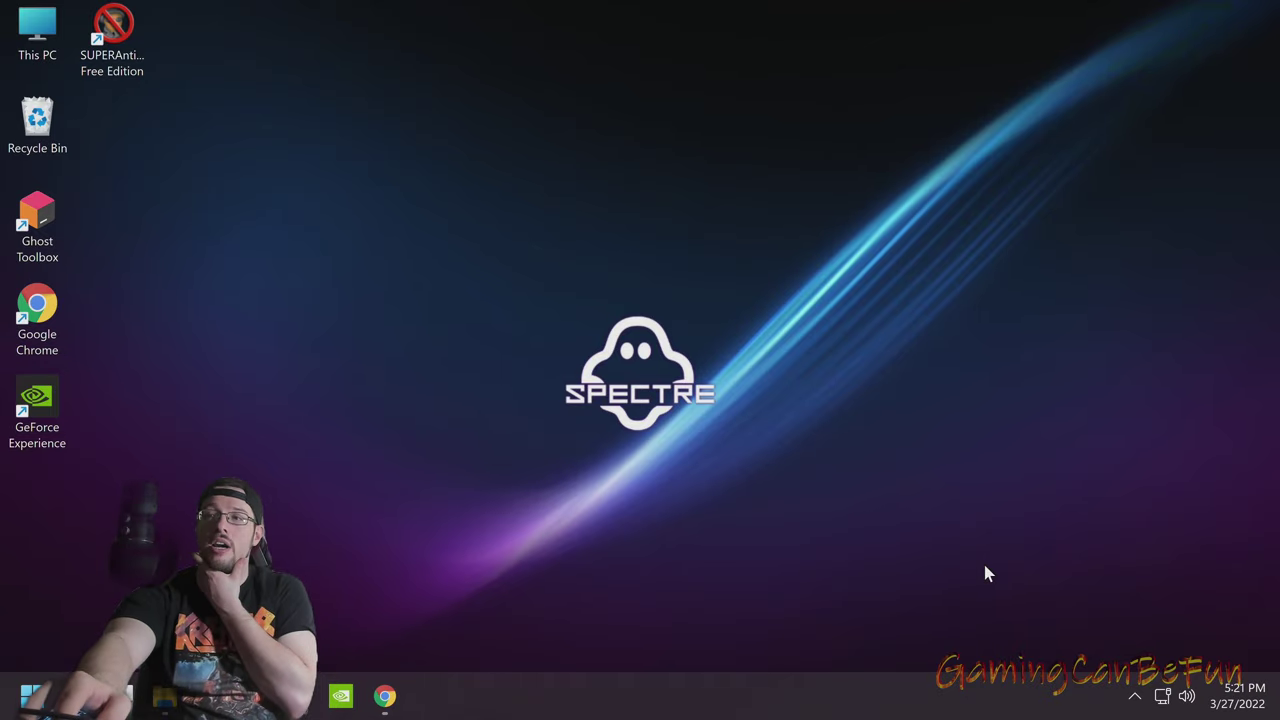
# Exit SUPERAntiSpyware completely from the system tray and check the hidden tray icons for it
pyautogui.click(1133, 697)
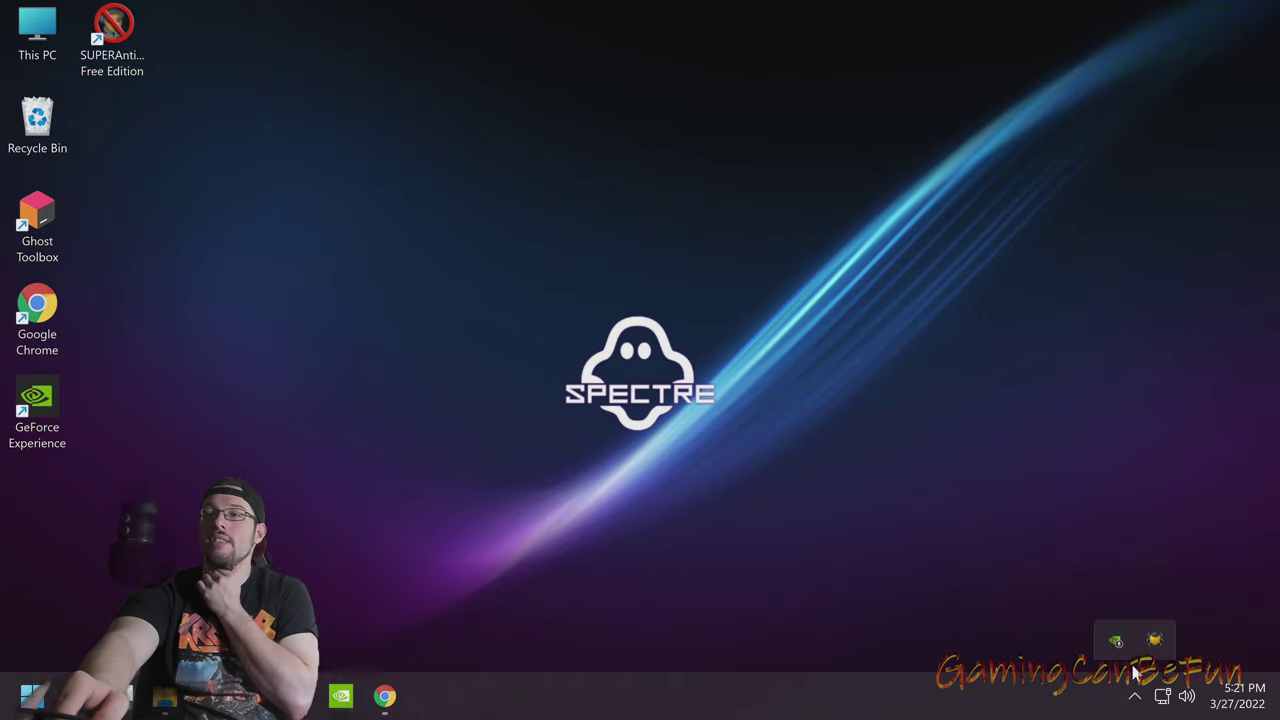
pyautogui.rightClick(1156, 640)
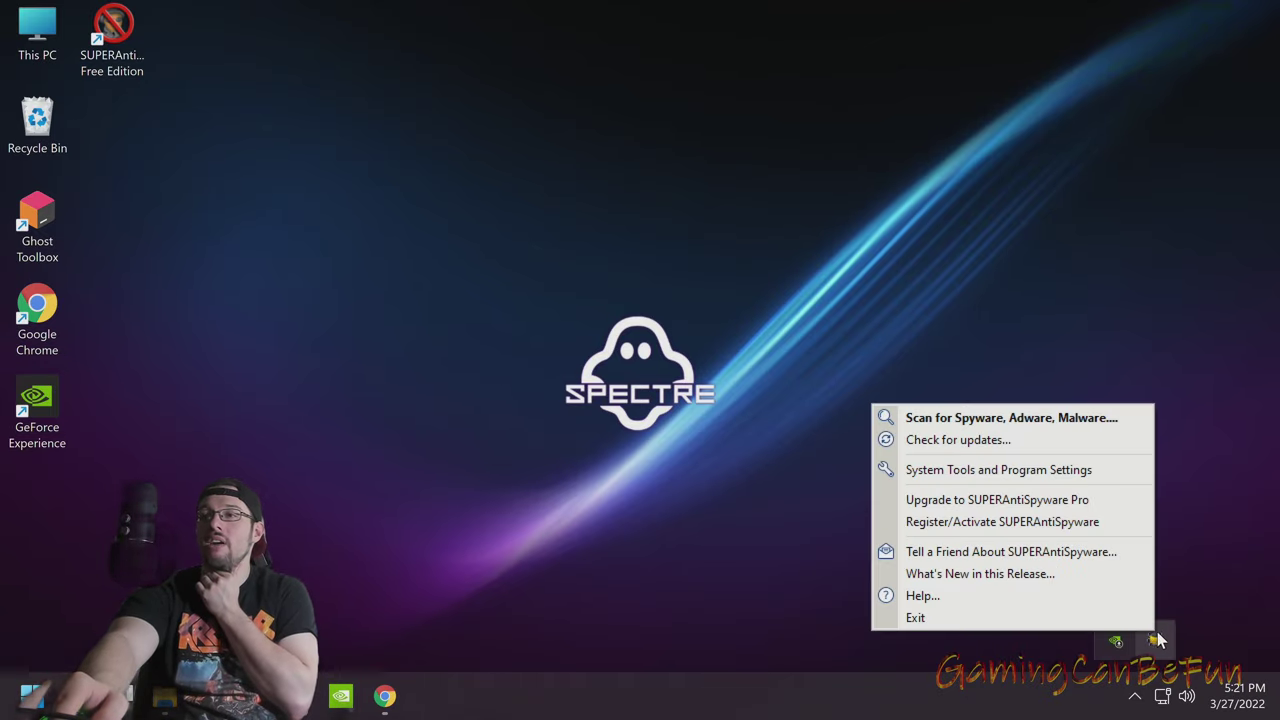
pyautogui.click(1095, 626)
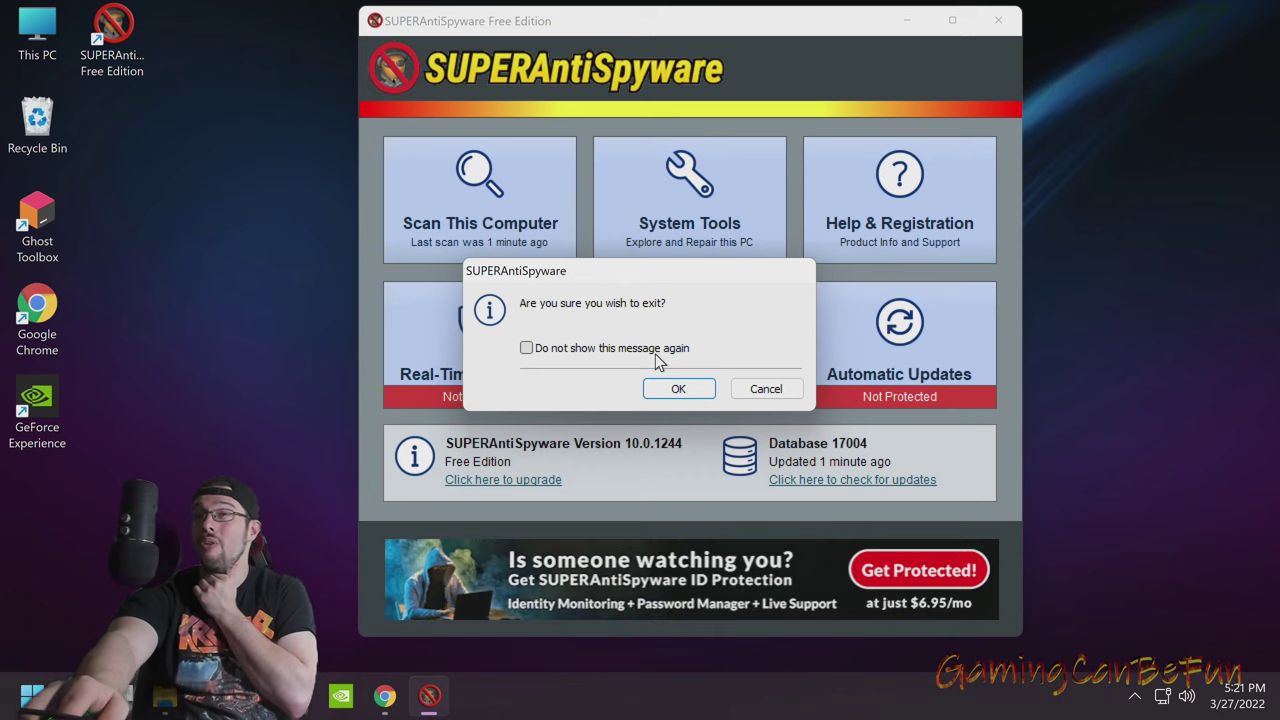
pyautogui.click(679, 382)
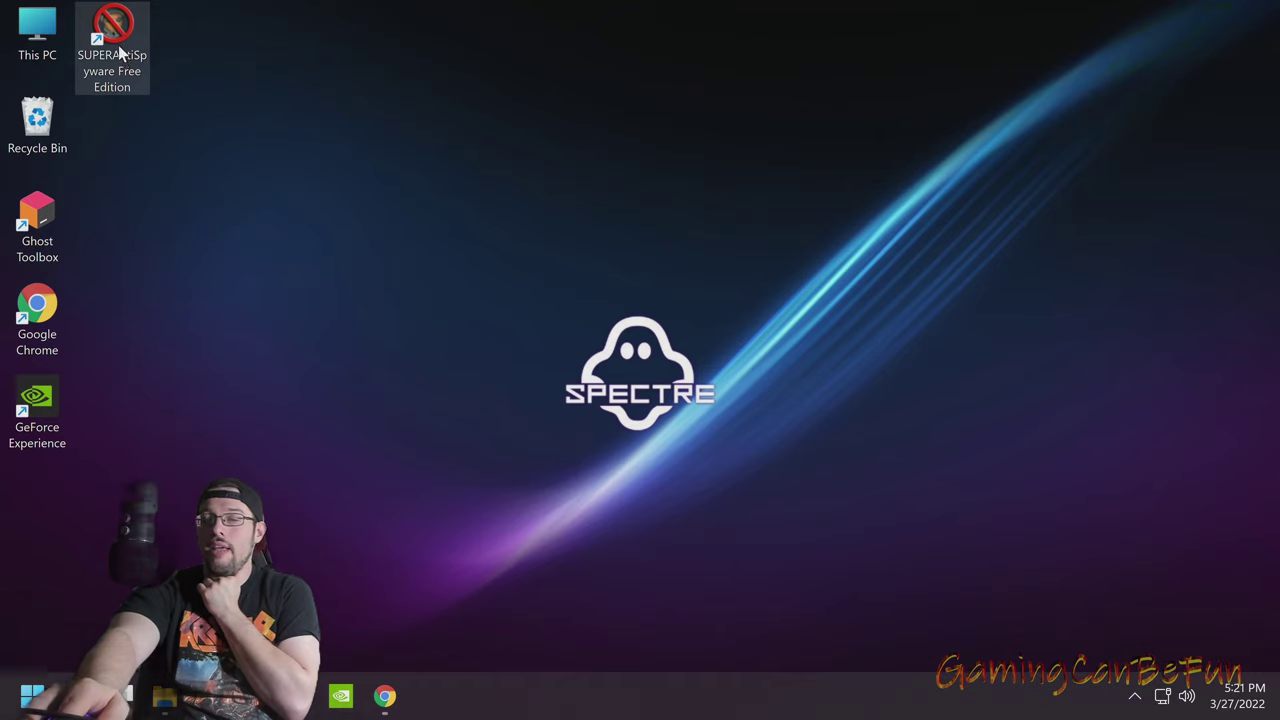
pyautogui.click(1134, 696)
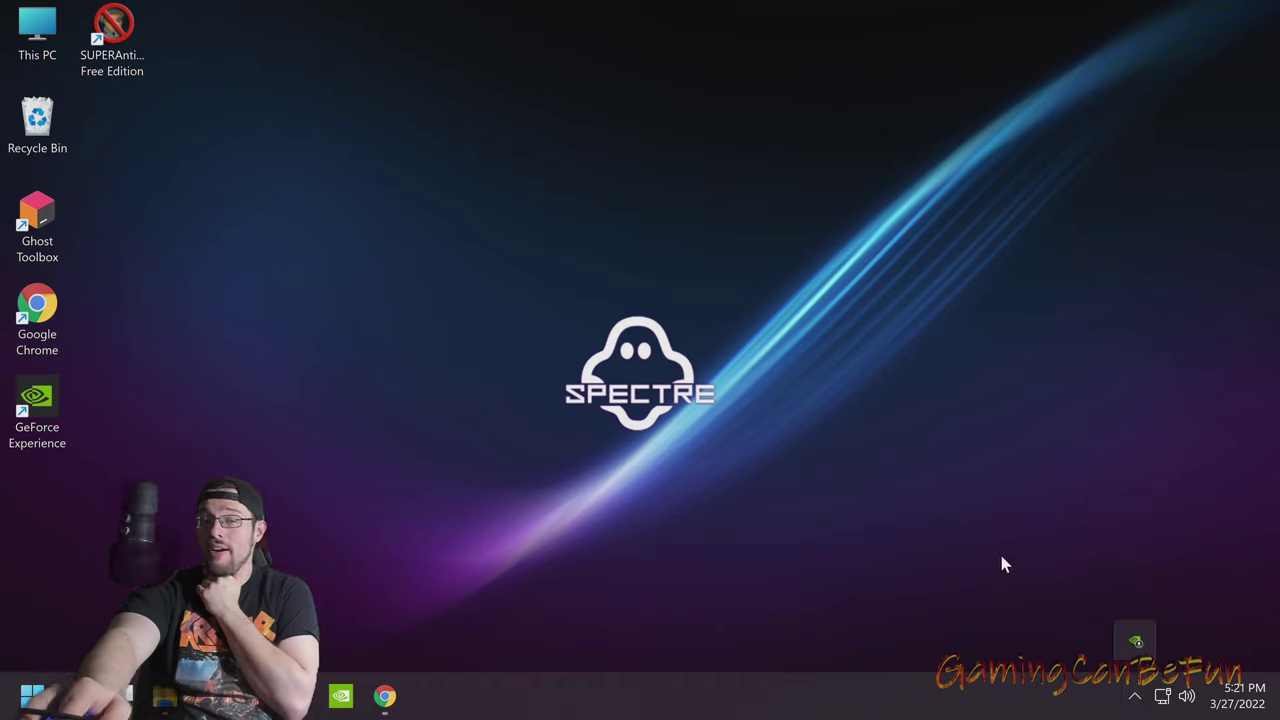
pyautogui.press('Escape')
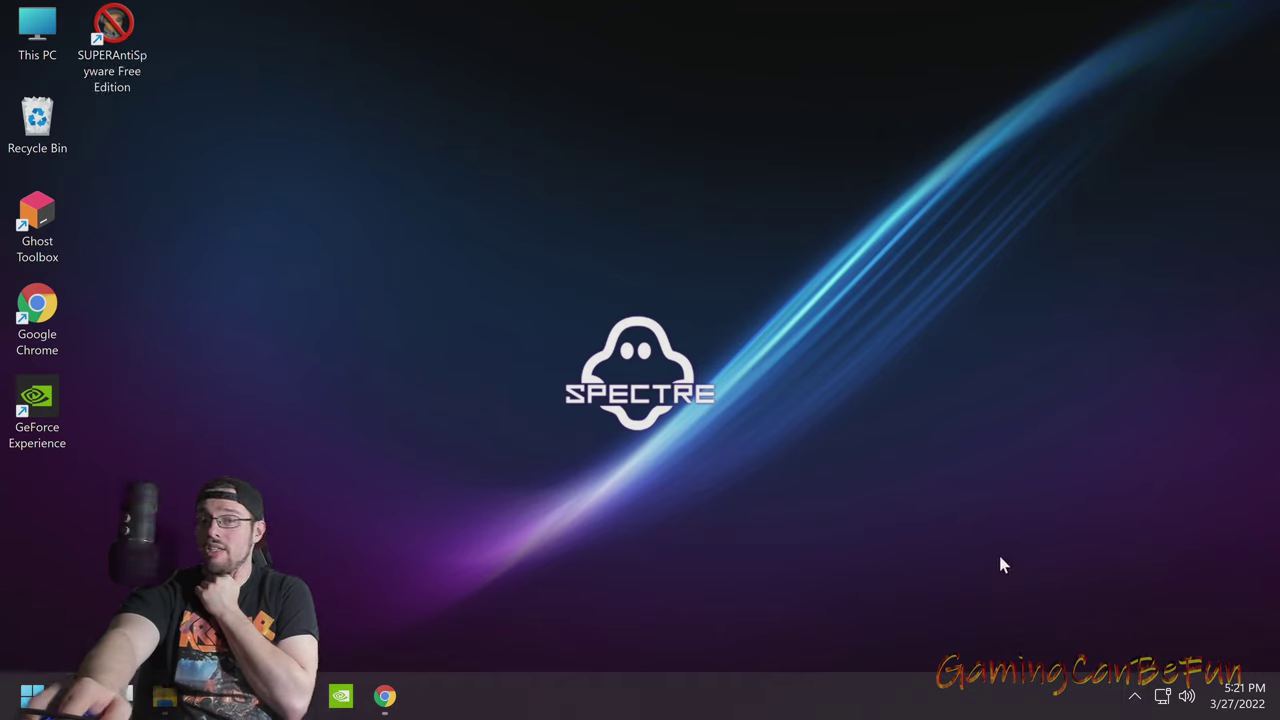
pyautogui.doubleClick(106, 38)
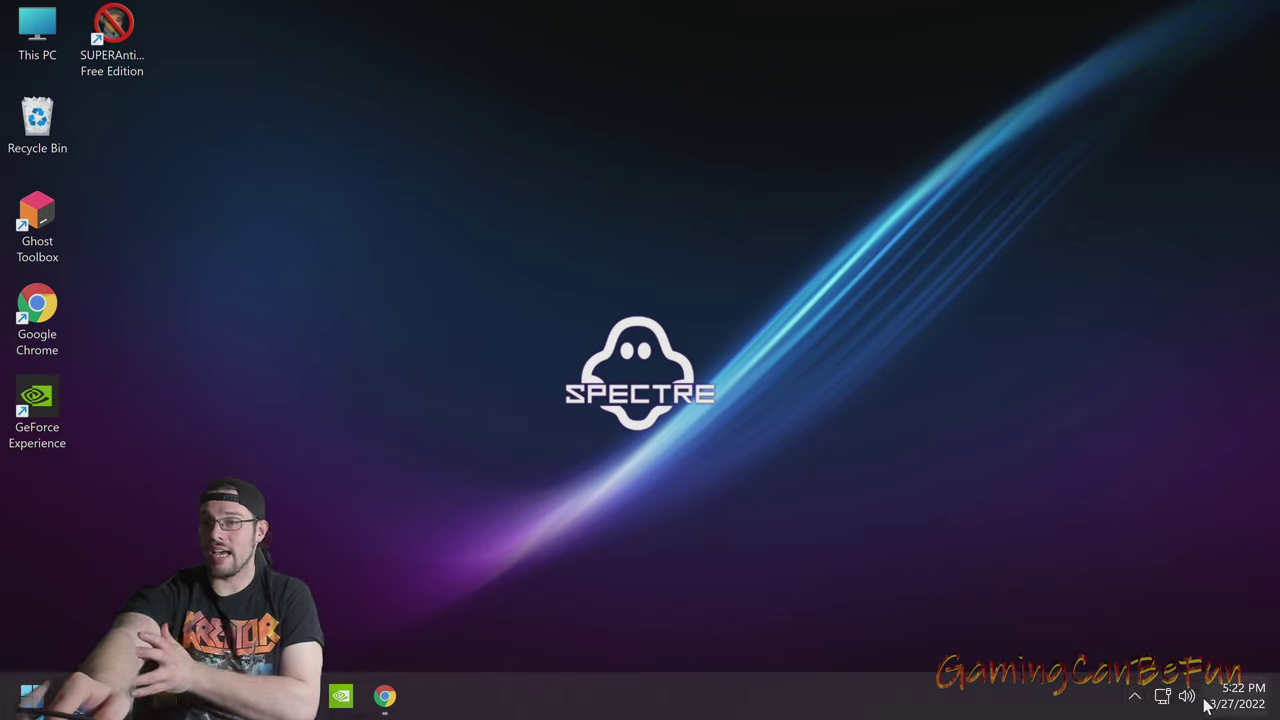
# Open the SUPERAntiSpyware main window from its hidden tray icon, view it, and close it again
pyautogui.click(1135, 697)
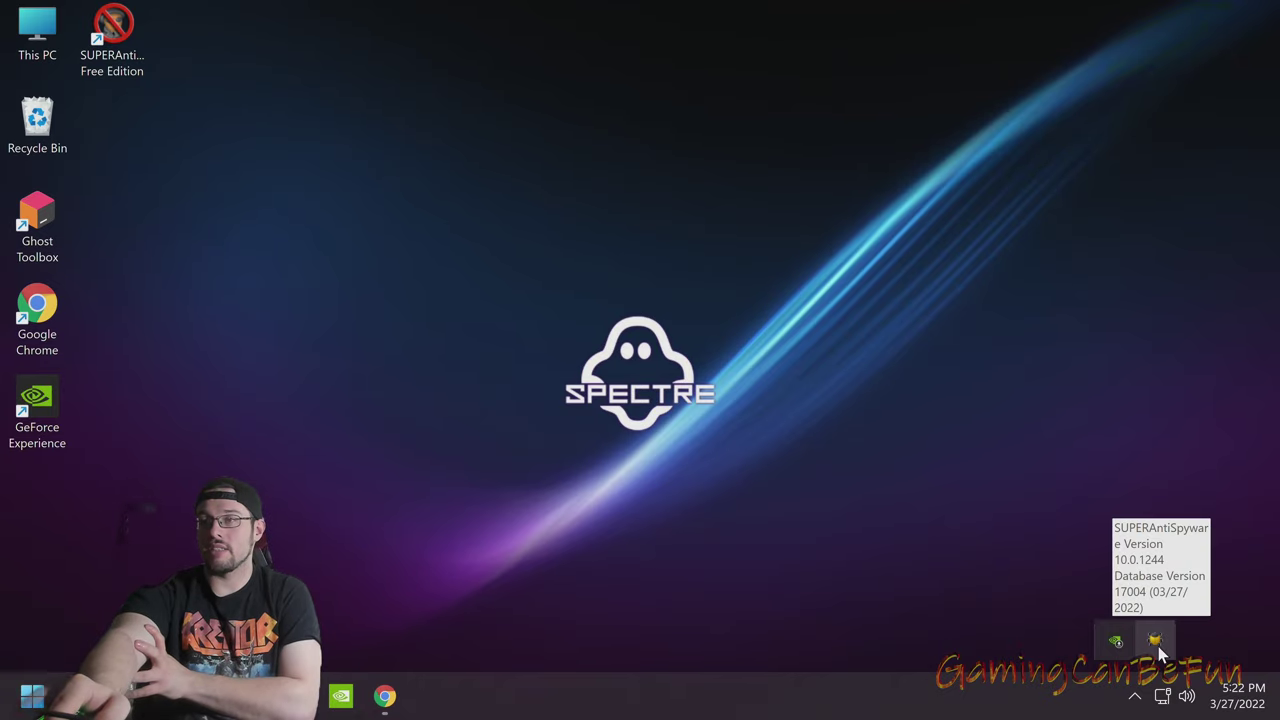
pyautogui.doubleClick(1155, 641)
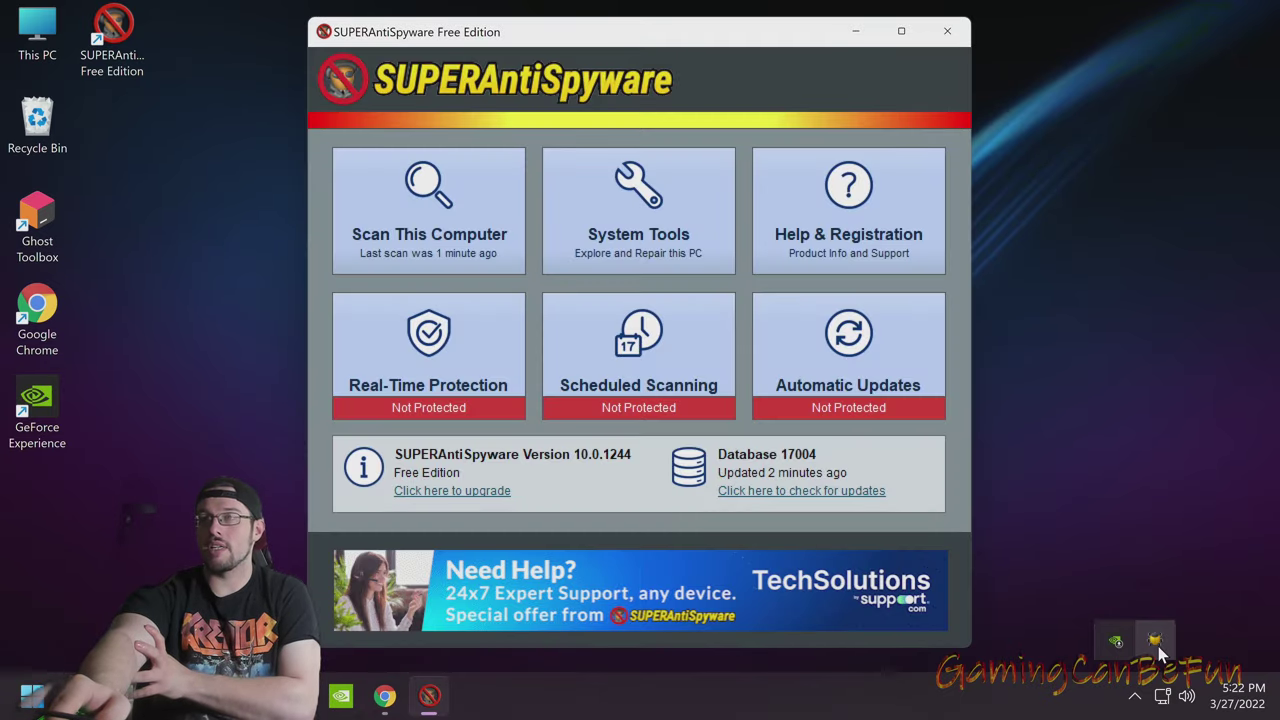
pyautogui.hotkey('alt', 'F4')
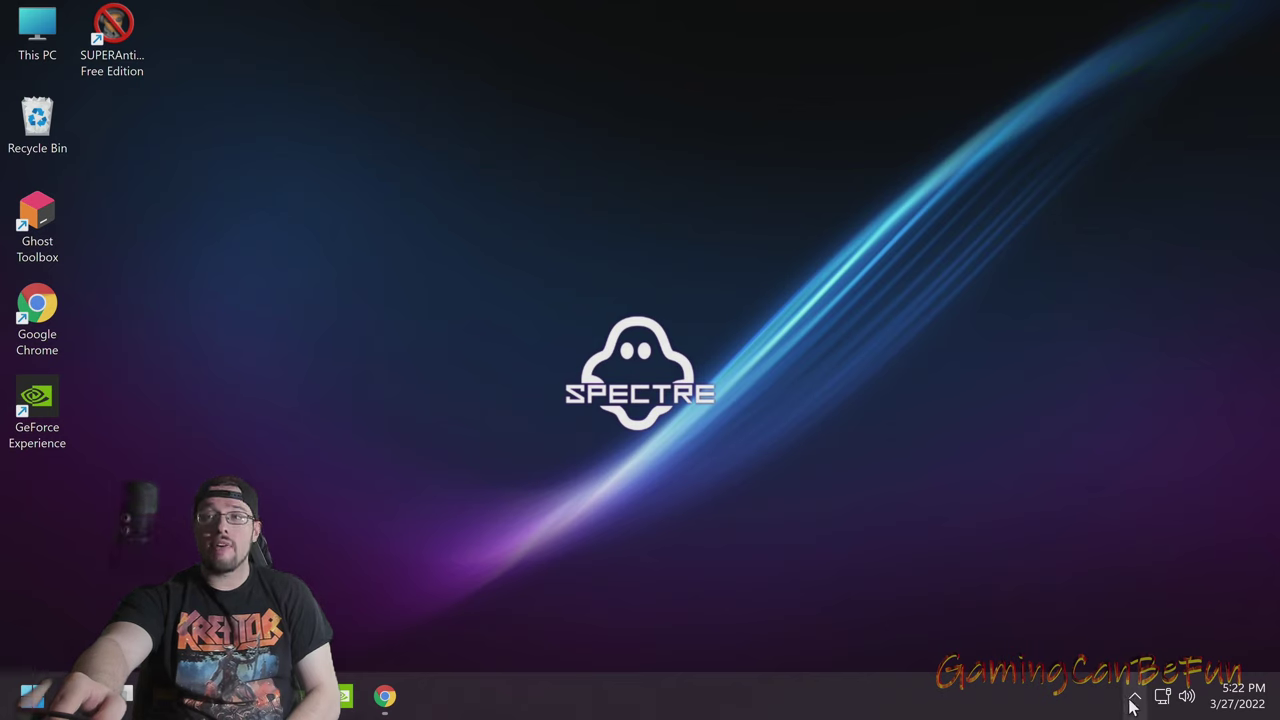
# Exit SUPERAntiSpyware completely so that it stops running in the system tray
pyautogui.click(1135, 697)
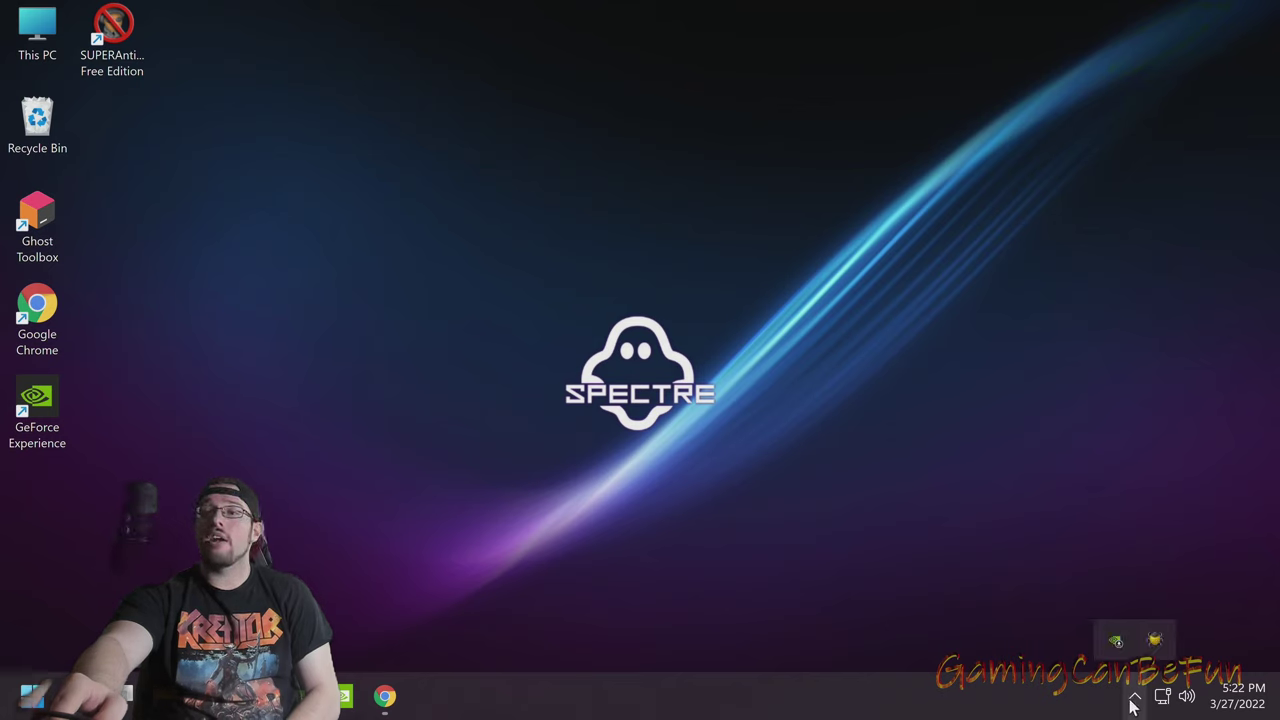
pyautogui.rightClick(1154, 644)
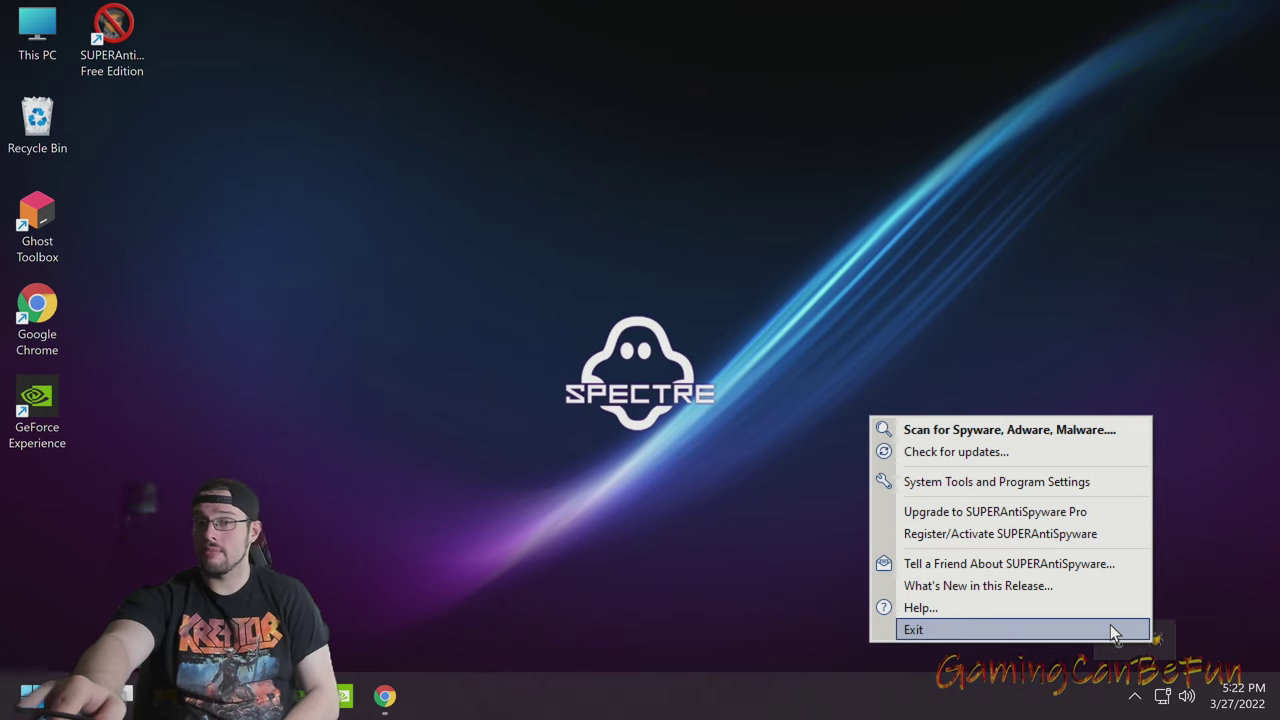
pyautogui.click(1111, 627)
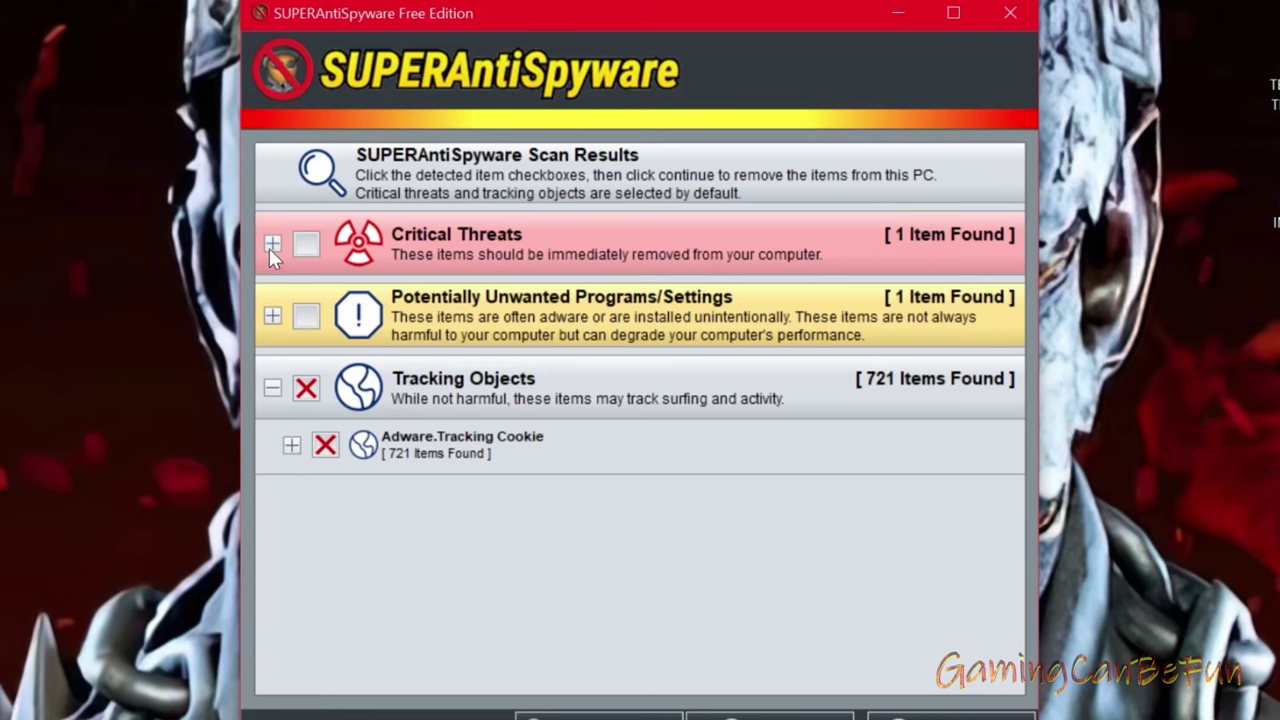
# Expand the Critical Threats group to examine the Trojan.Agent/Gen-Injector item and its file, and collapse the group again
pyautogui.click(270, 246)
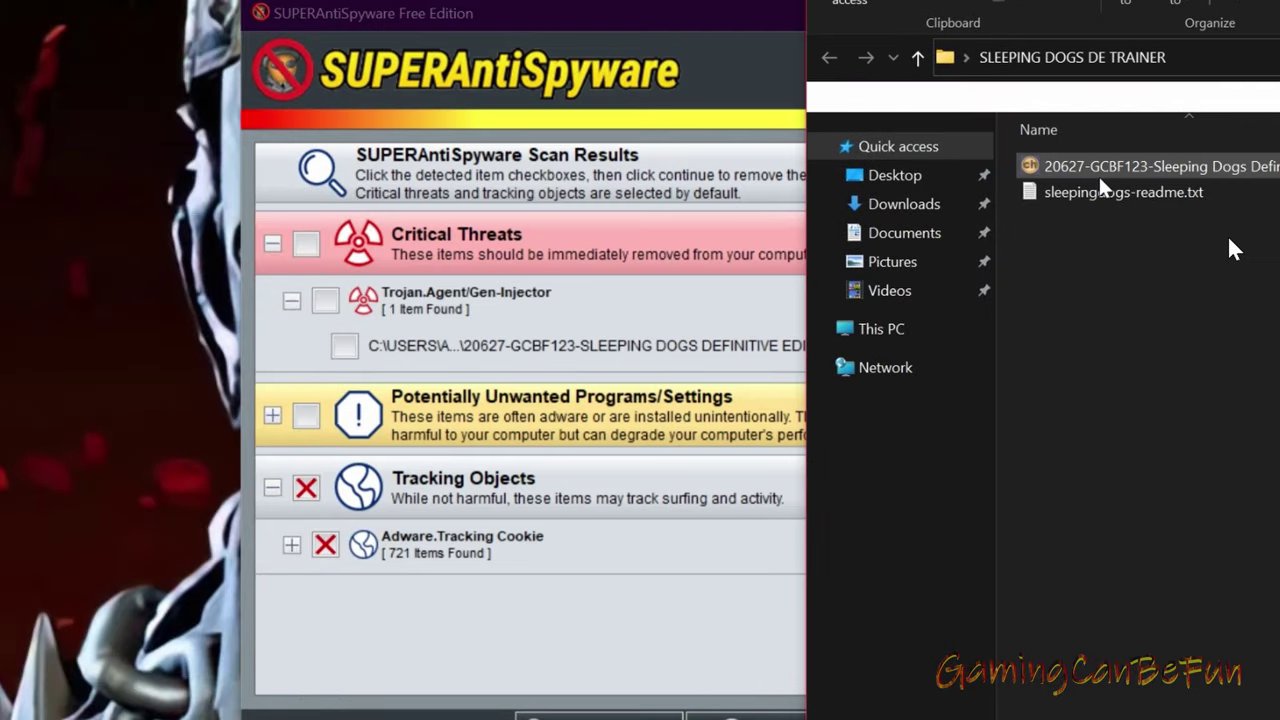
pyautogui.doubleClick(1098, 170)
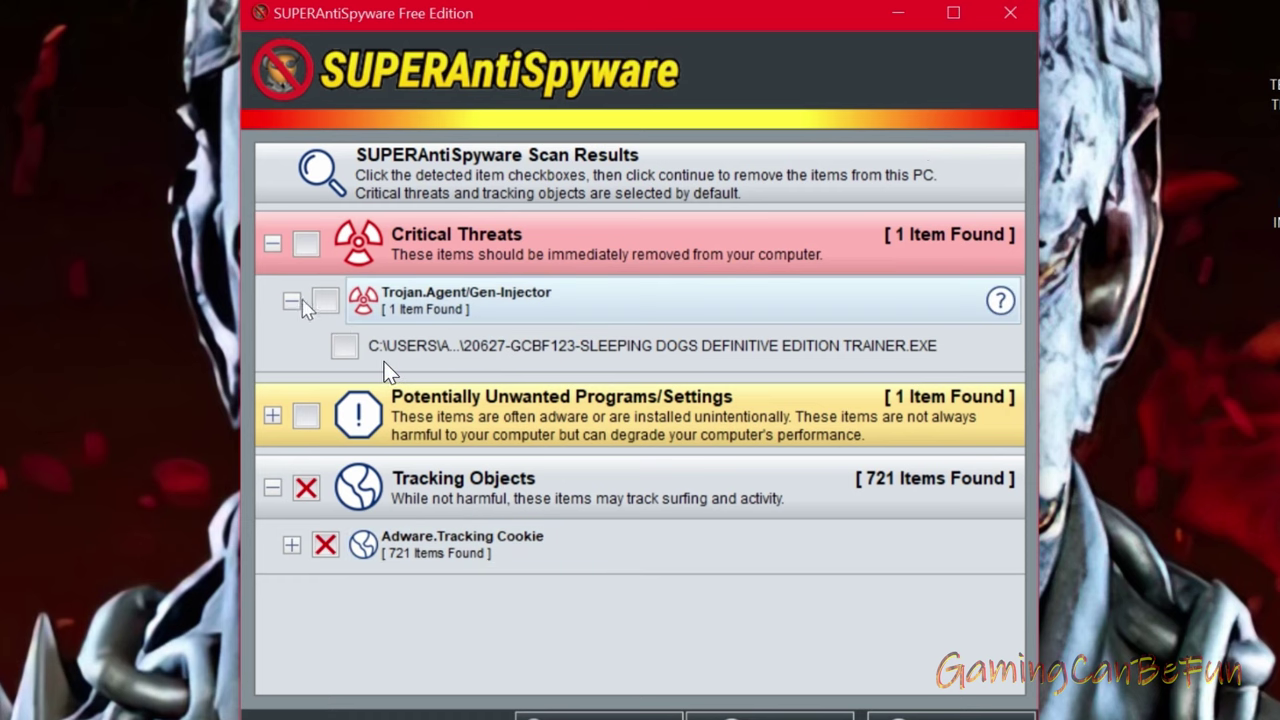
pyautogui.click(325, 301)
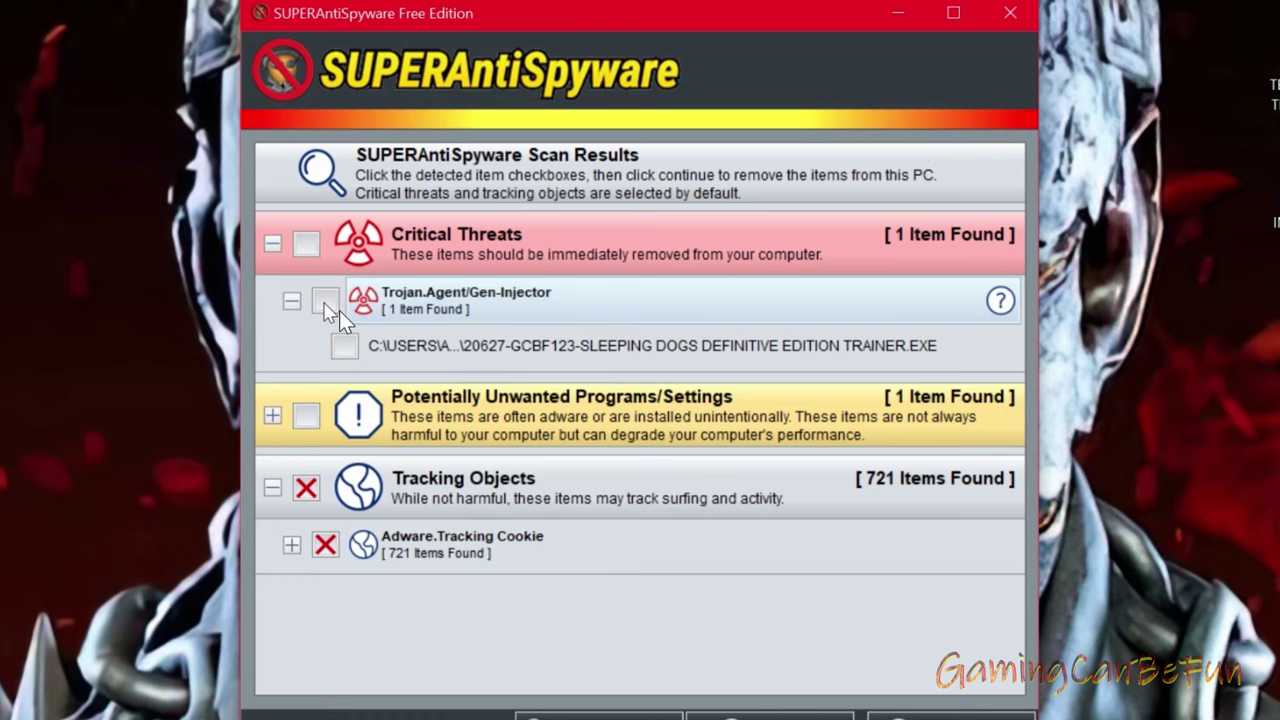
pyautogui.click(291, 301)
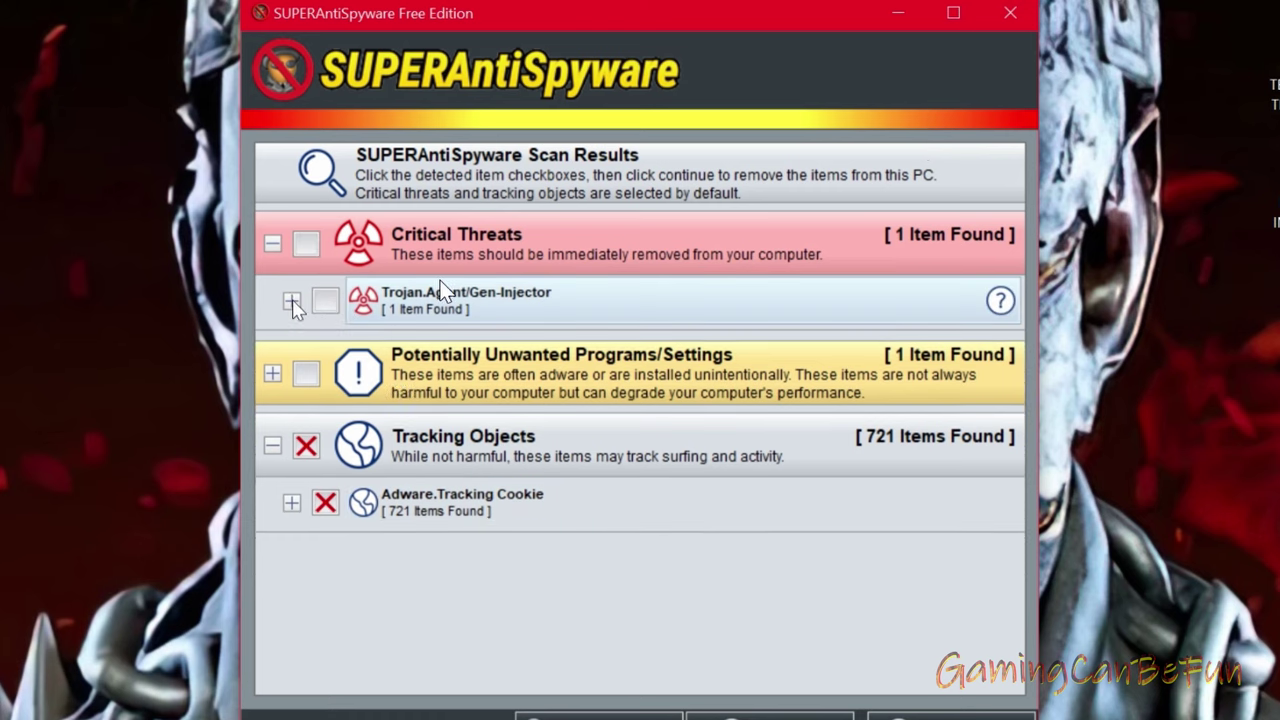
pyautogui.click(270, 246)
# Expand the Potentially Unwanted Programs/Settings group to examine the Hack.Tool/Gen-Patcher item and its file, and collapse the group again
pyautogui.click(272, 316)
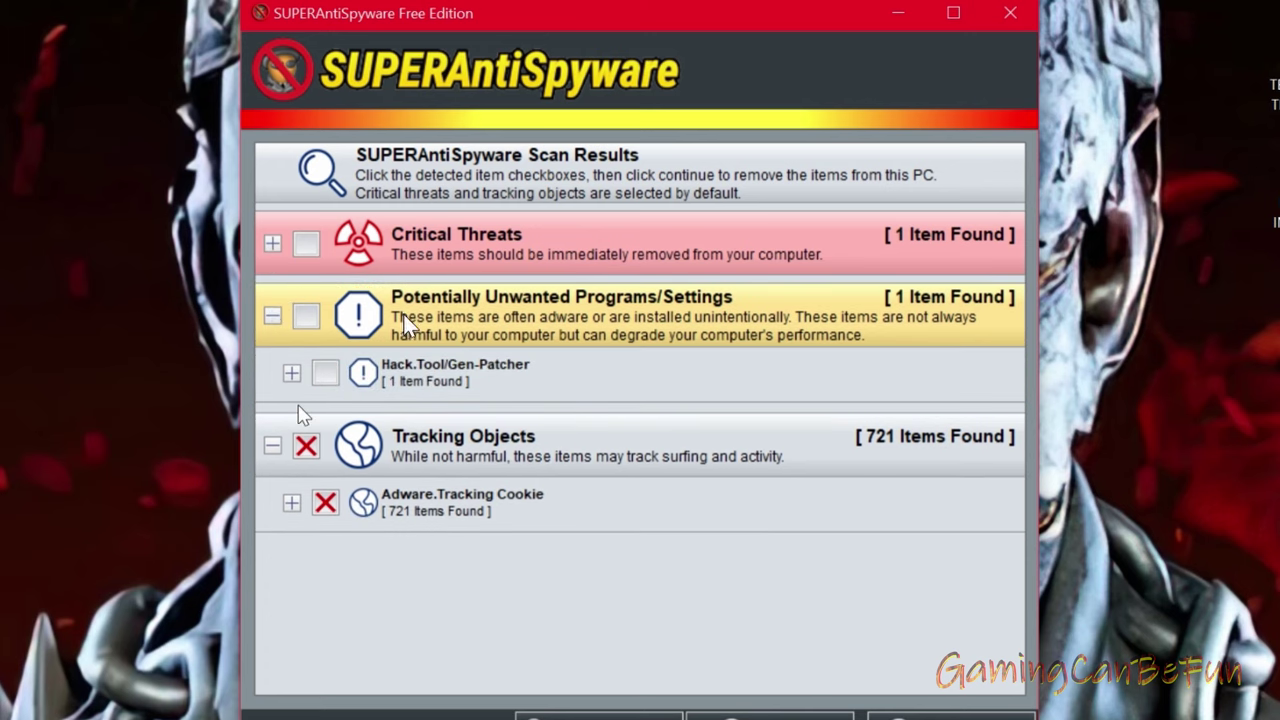
pyautogui.click(291, 373)
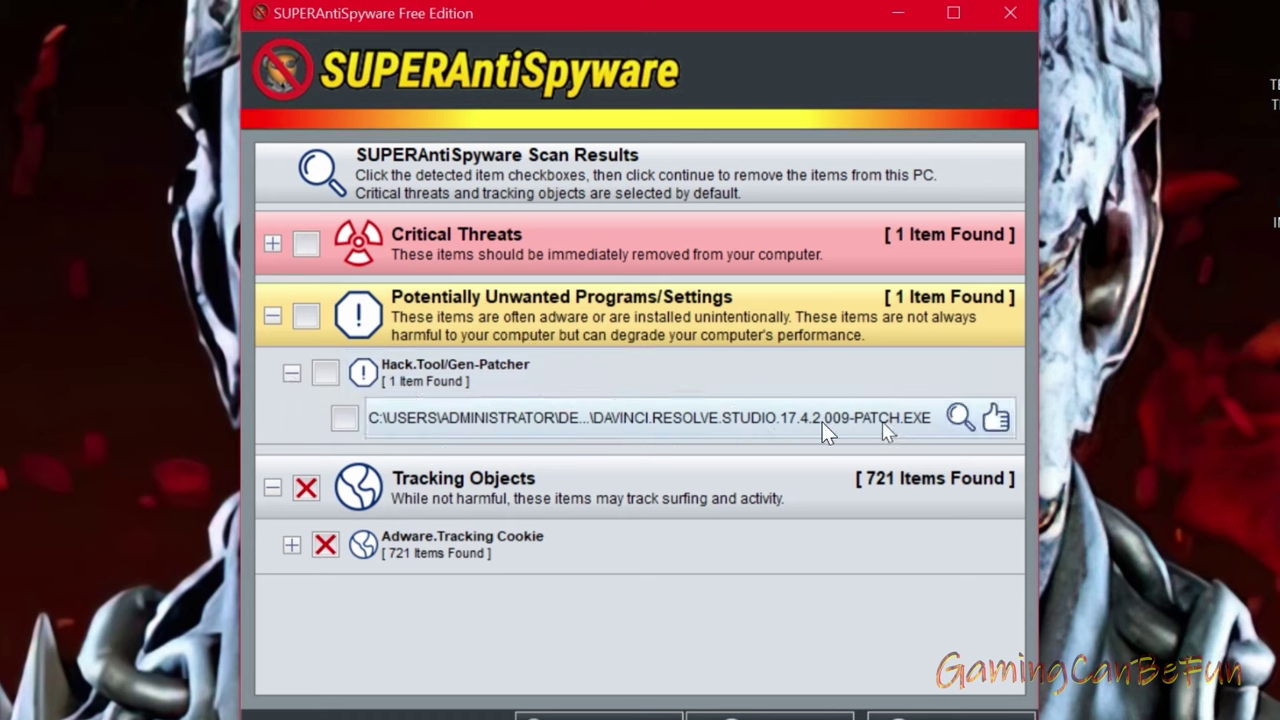
pyautogui.click(291, 373)
pyautogui.click(273, 316)
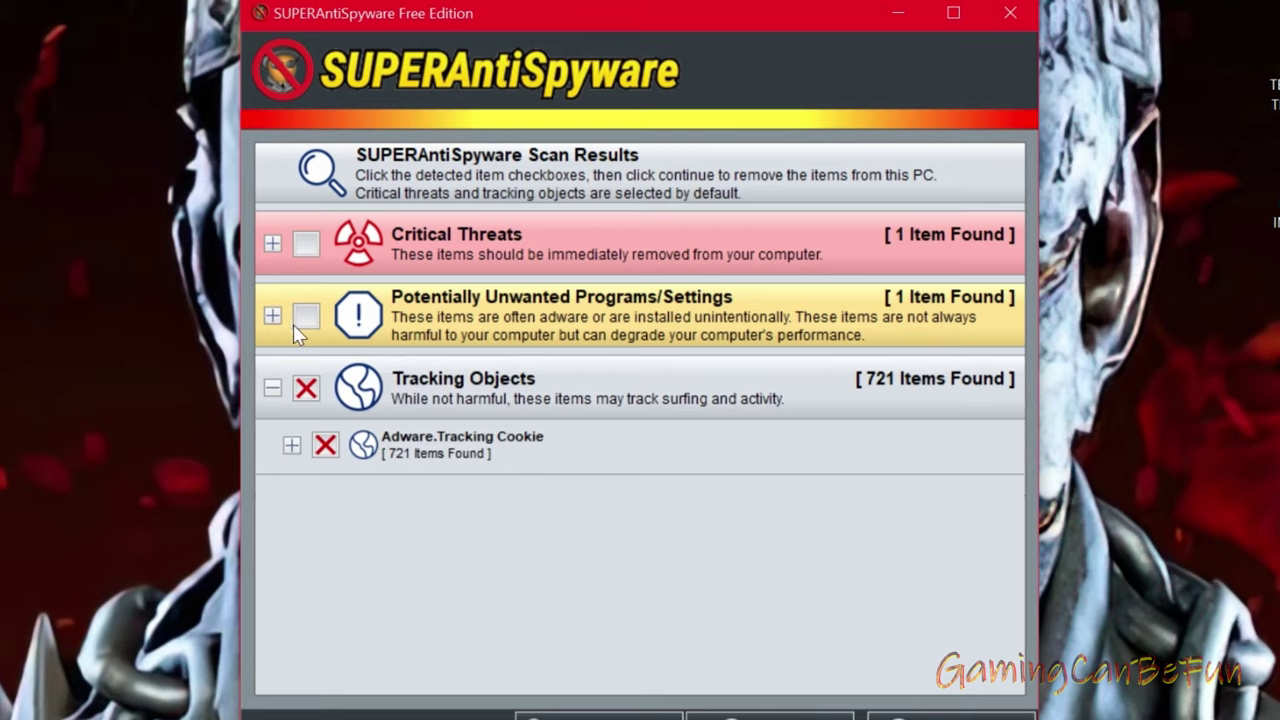
pyautogui.click(306, 317)
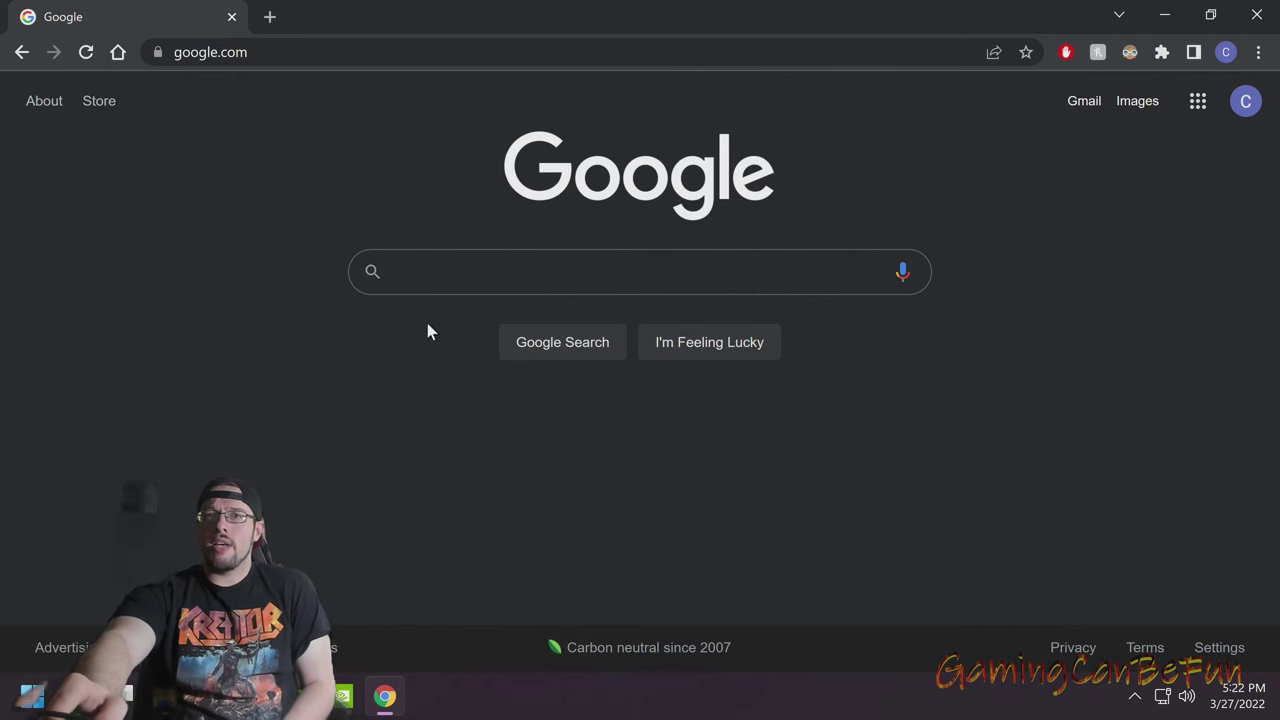
# Search Google for malwarebytes and open the Download Malware Removal page of the official site
pyautogui.write('mal')
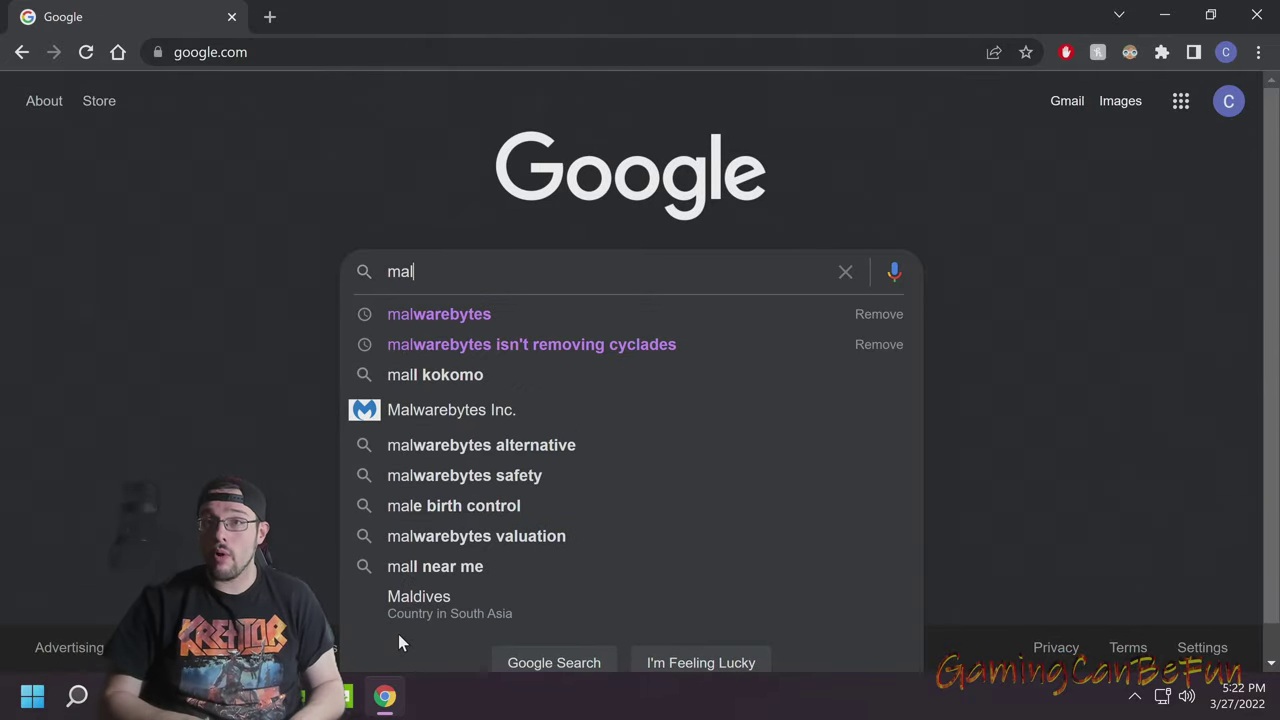
pyautogui.press('Down')
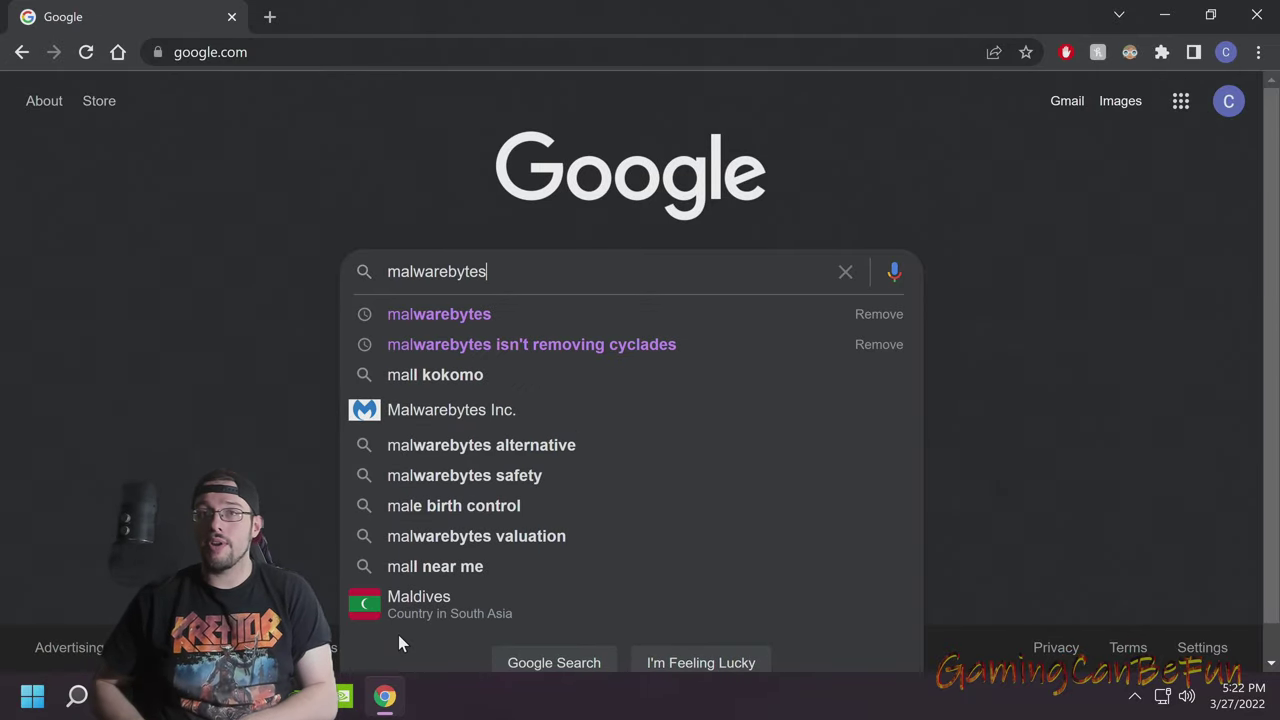
pyautogui.press('Return')
pyautogui.scroll(-3, 600, 398)
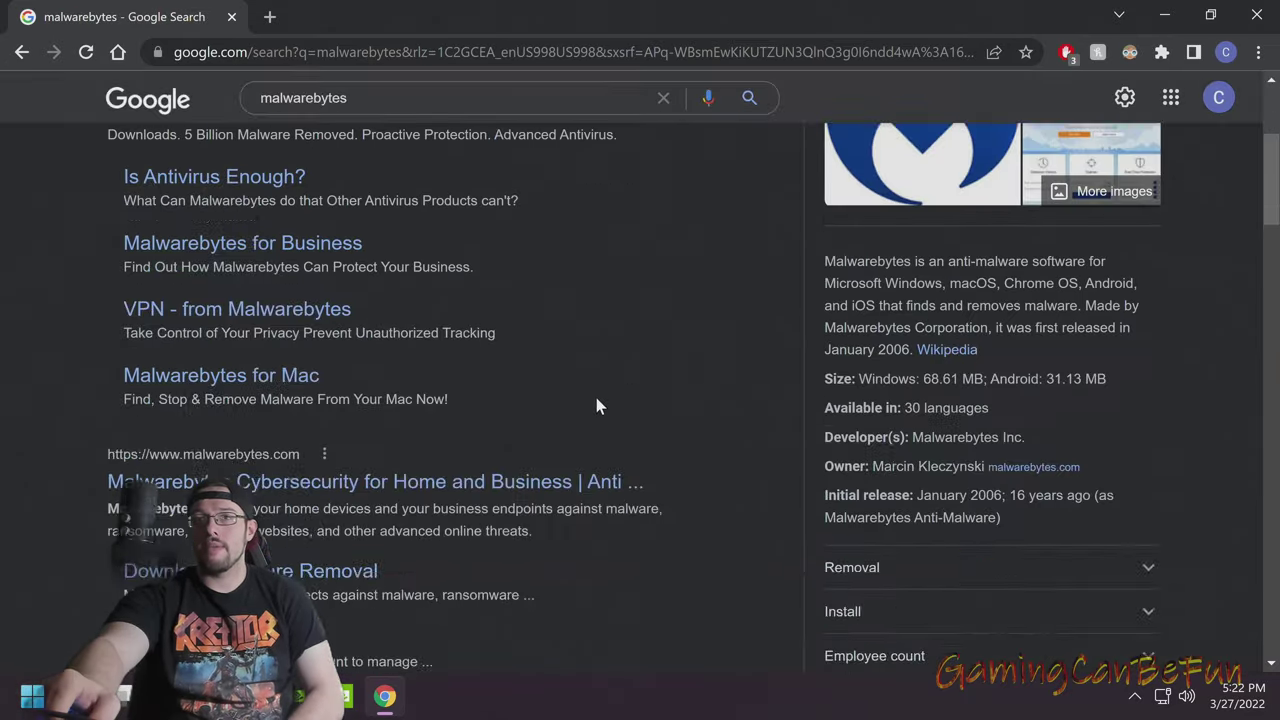
pyautogui.scroll(-2, 583, 392)
pyautogui.scroll(1, 539, 374)
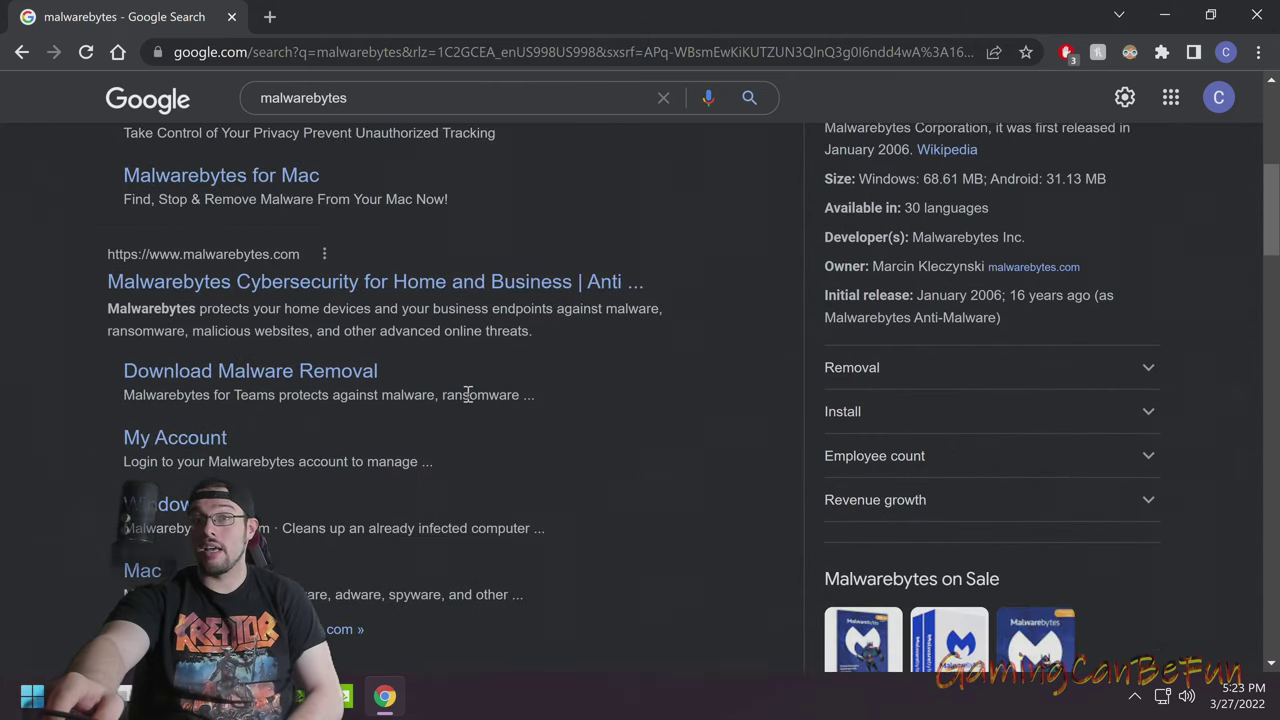
pyautogui.click(289, 373)
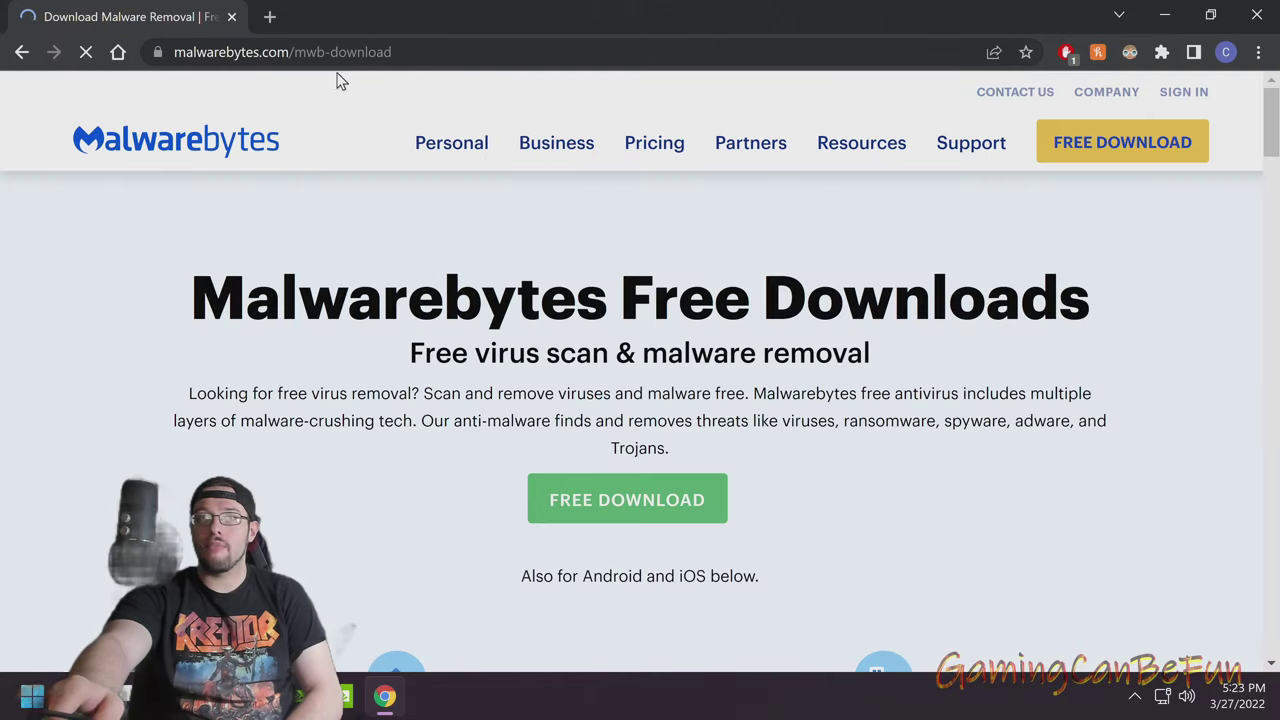
# Download the free Malwarebytes installer as MBSetup.exe to the Downloads folder, launch it, and close the browser
pyautogui.click(613, 497)
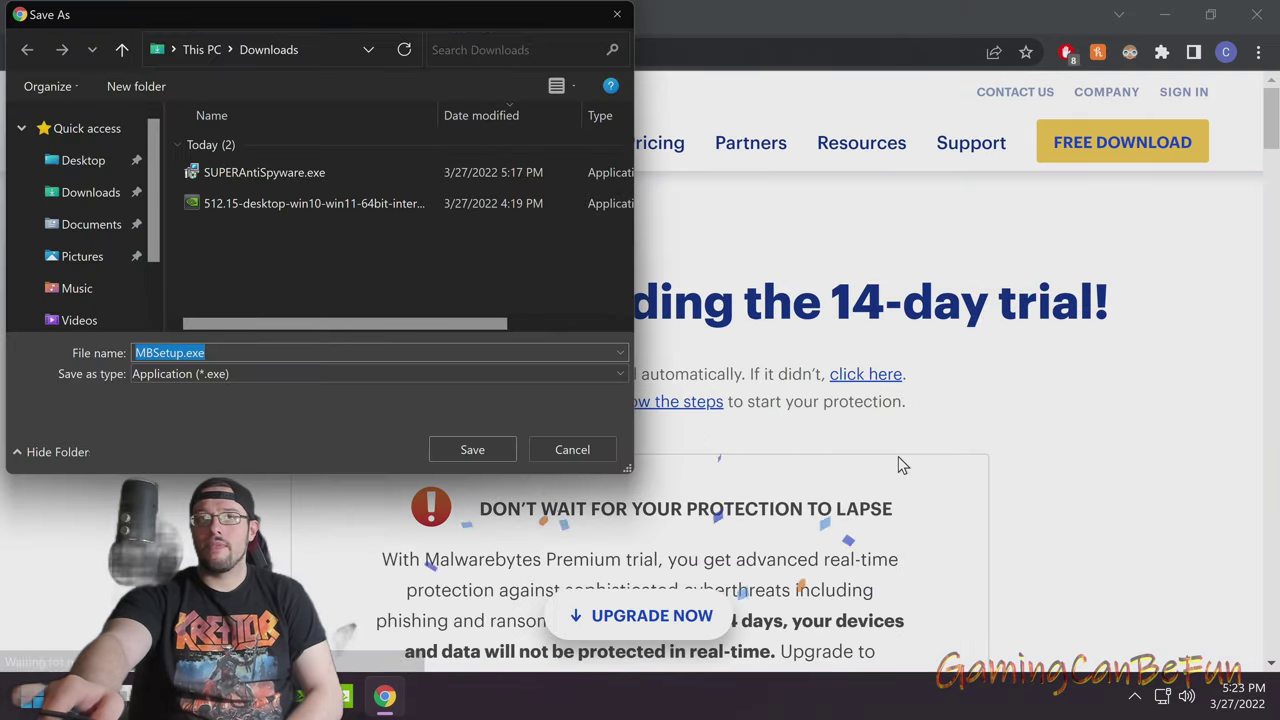
pyautogui.click(460, 452)
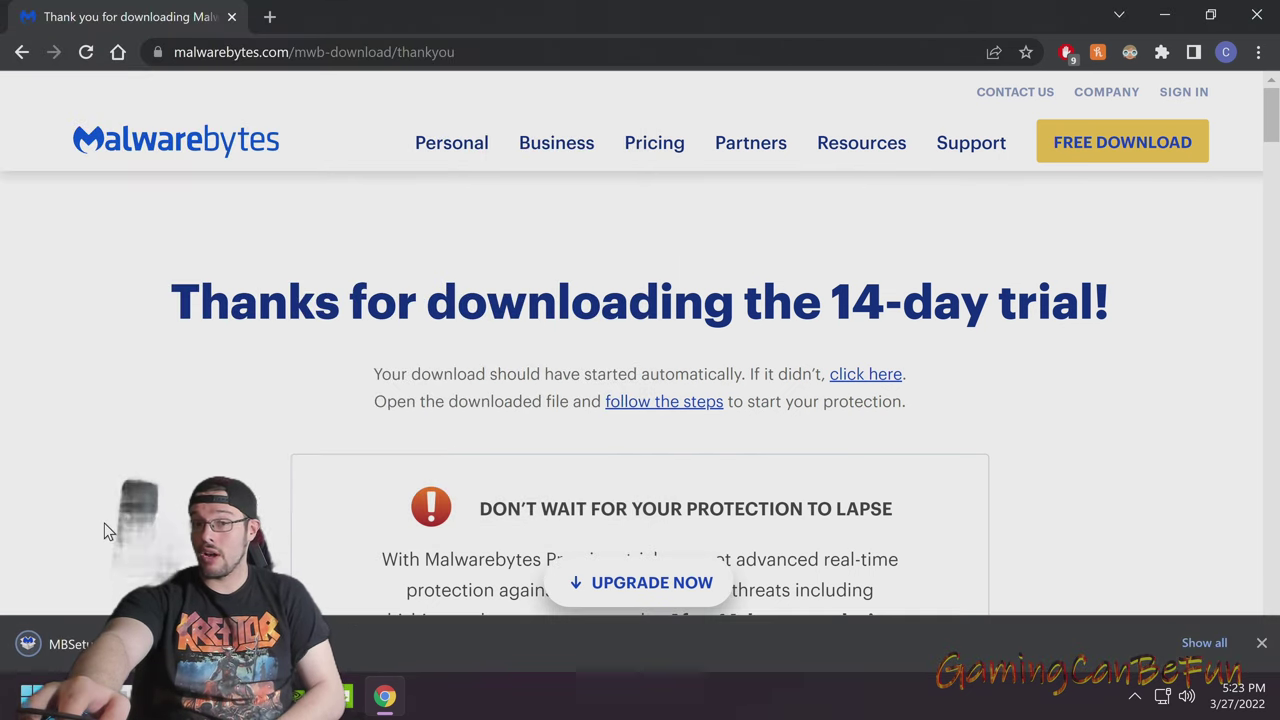
pyautogui.click(65, 648)
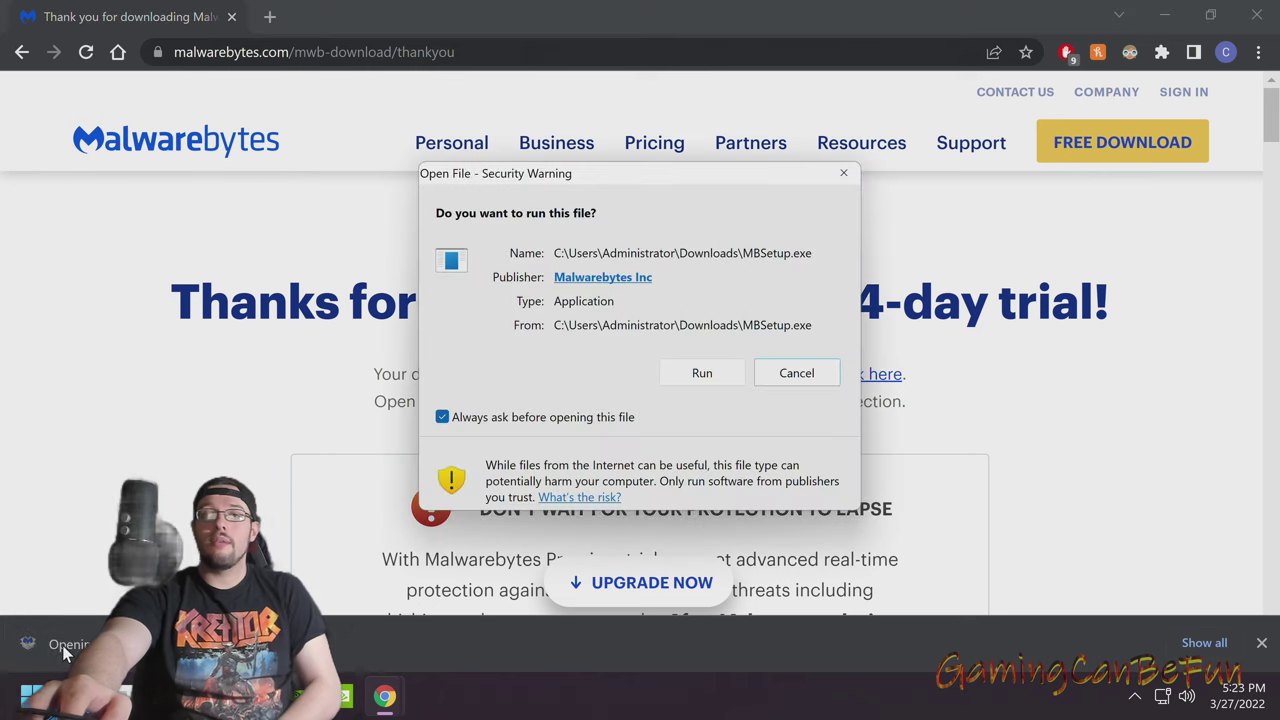
pyautogui.click(1257, 16)
# Review the advanced options of the Malwarebytes installer, cancel them, and close the setup wizard
pyautogui.click(611, 463)
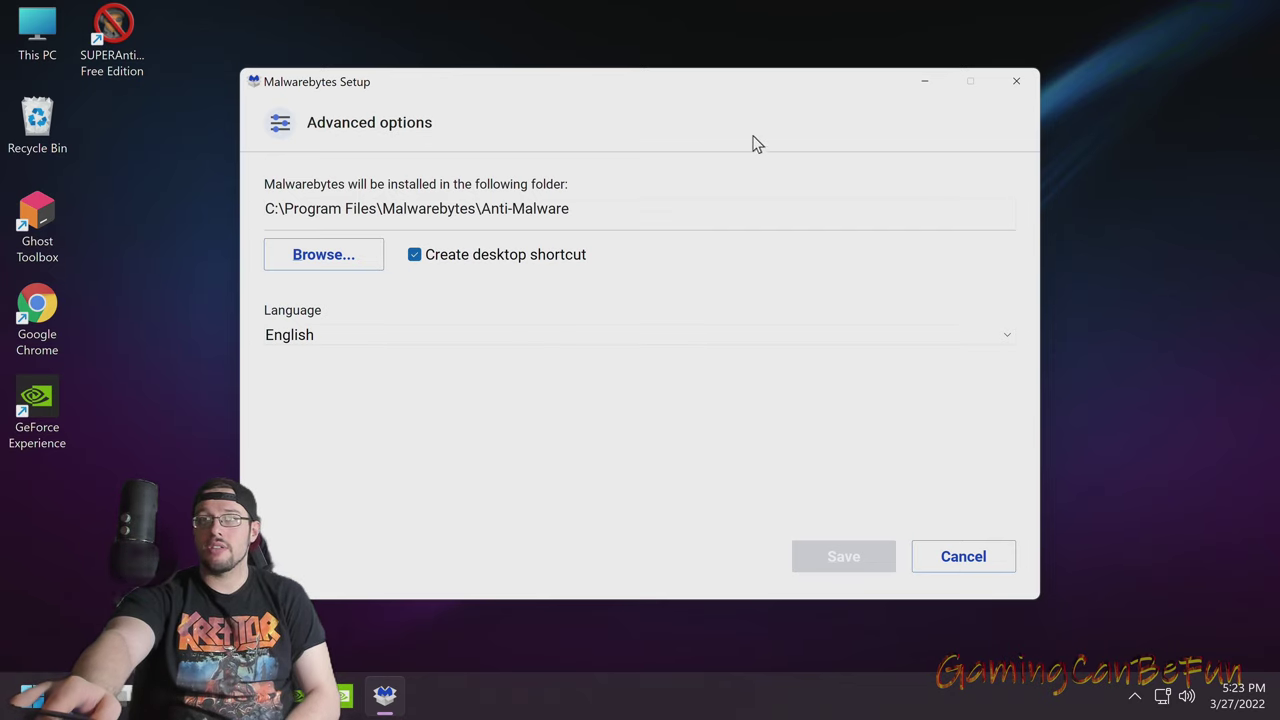
pyautogui.moveTo(736, 108); pyautogui.dragTo(765, 83)
pyautogui.click(1009, 538)
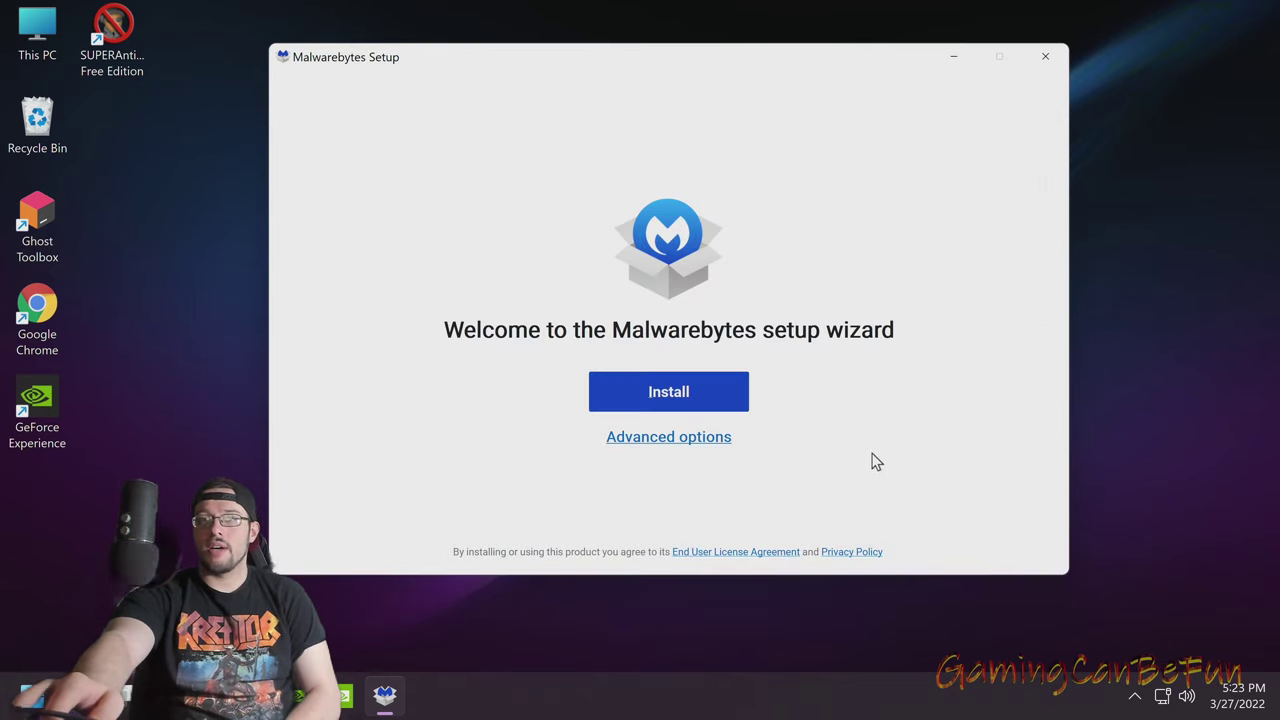
pyautogui.click(1045, 57)
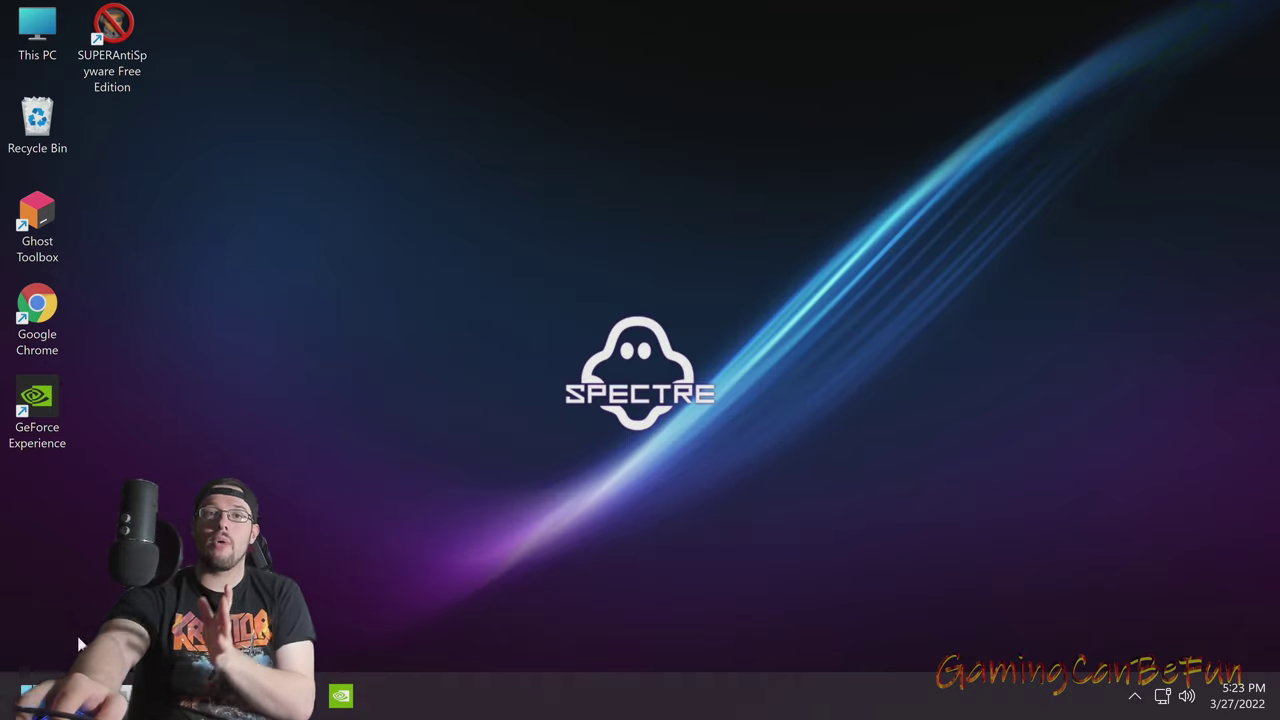
# Open the Downloads folder in File Explorer and run MBSetup.exe as administrator
pyautogui.press('super')
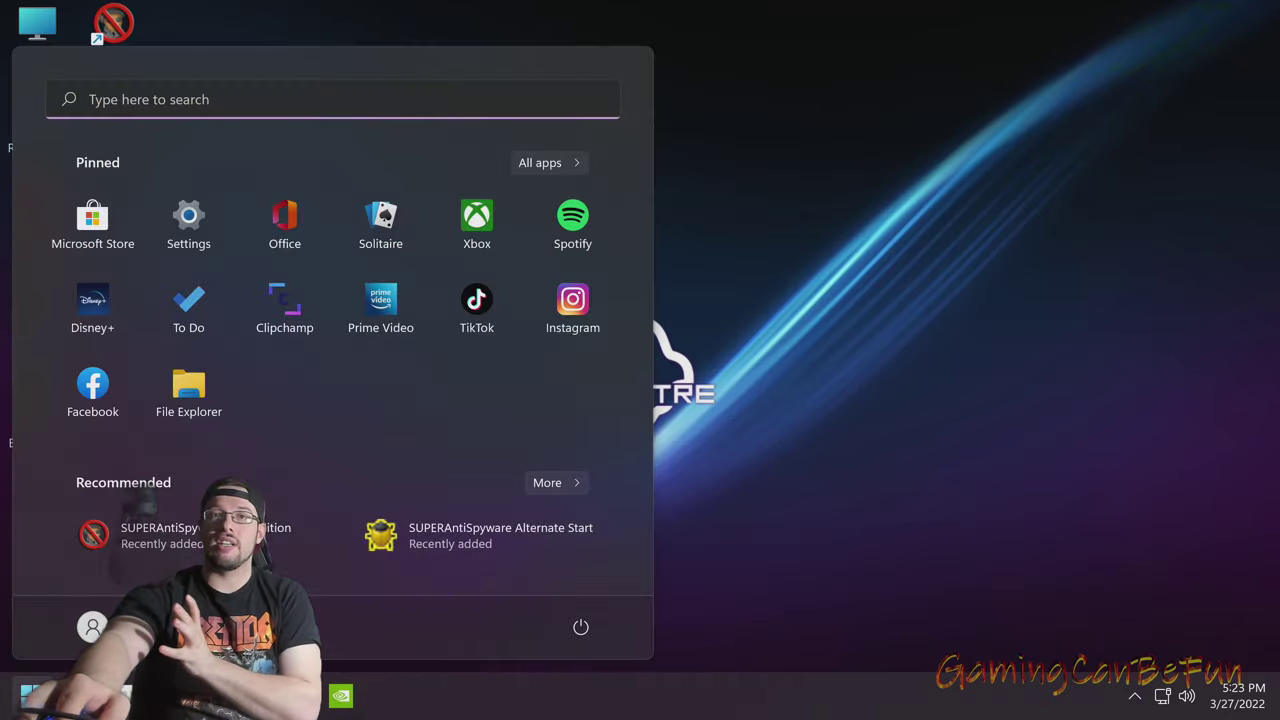
pyautogui.click(184, 397)
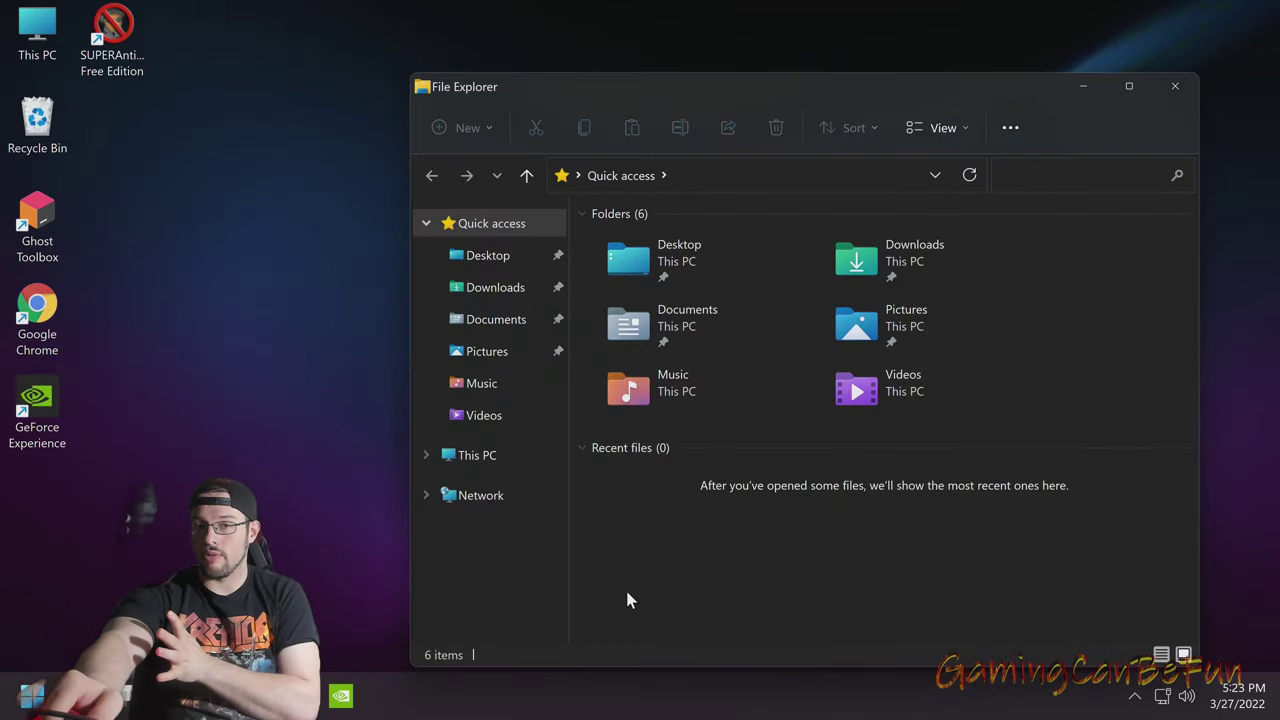
pyautogui.click(497, 290)
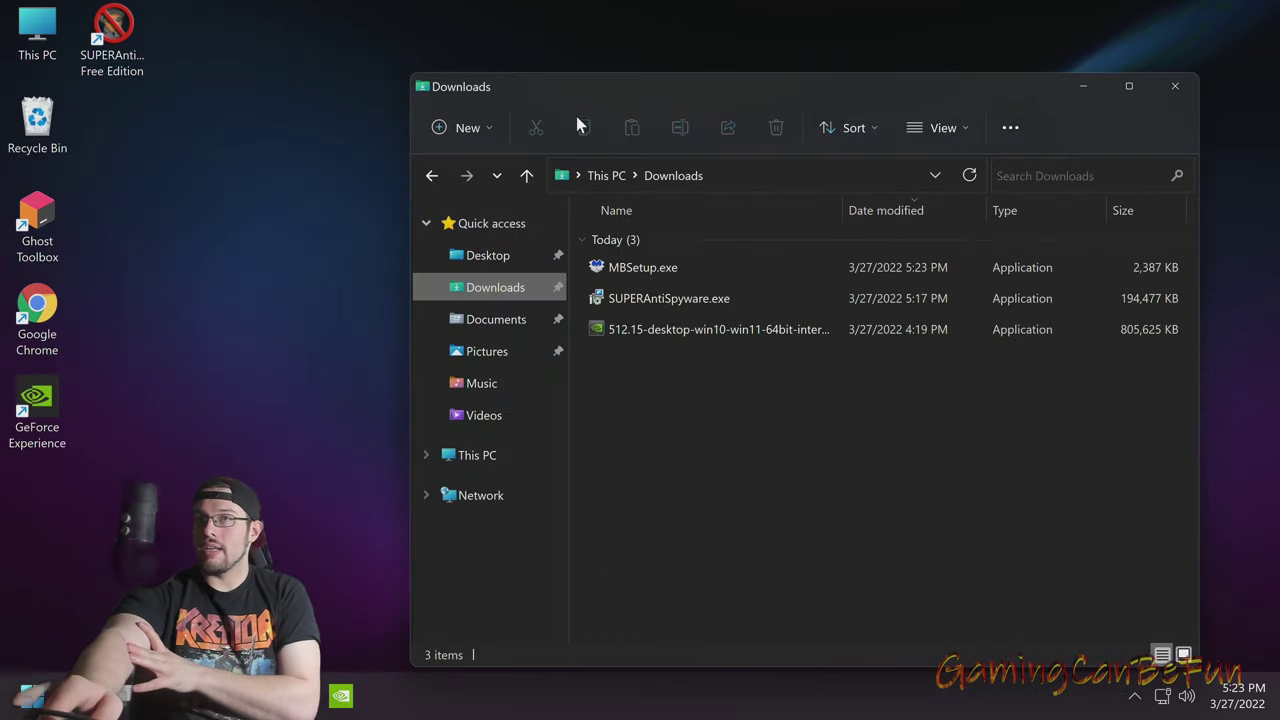
pyautogui.moveTo(574, 100); pyautogui.dragTo(522, 86)
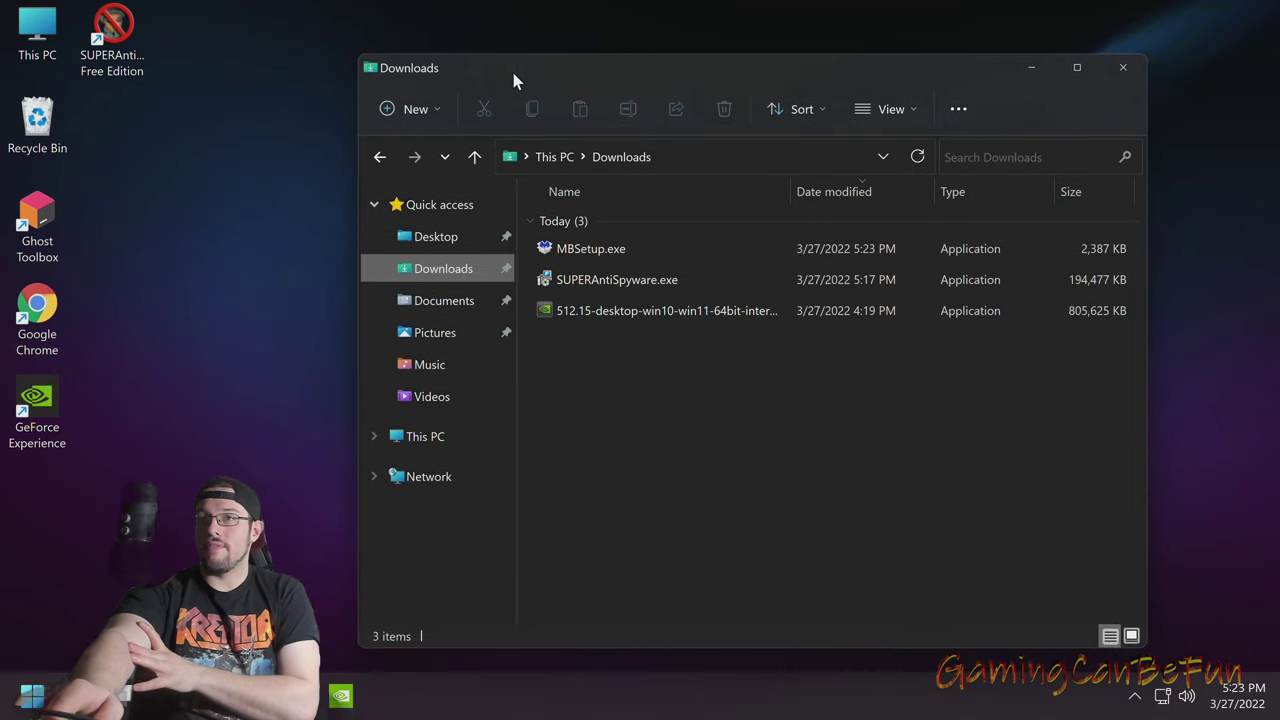
pyautogui.click(612, 256)
pyautogui.rightClick(612, 256)
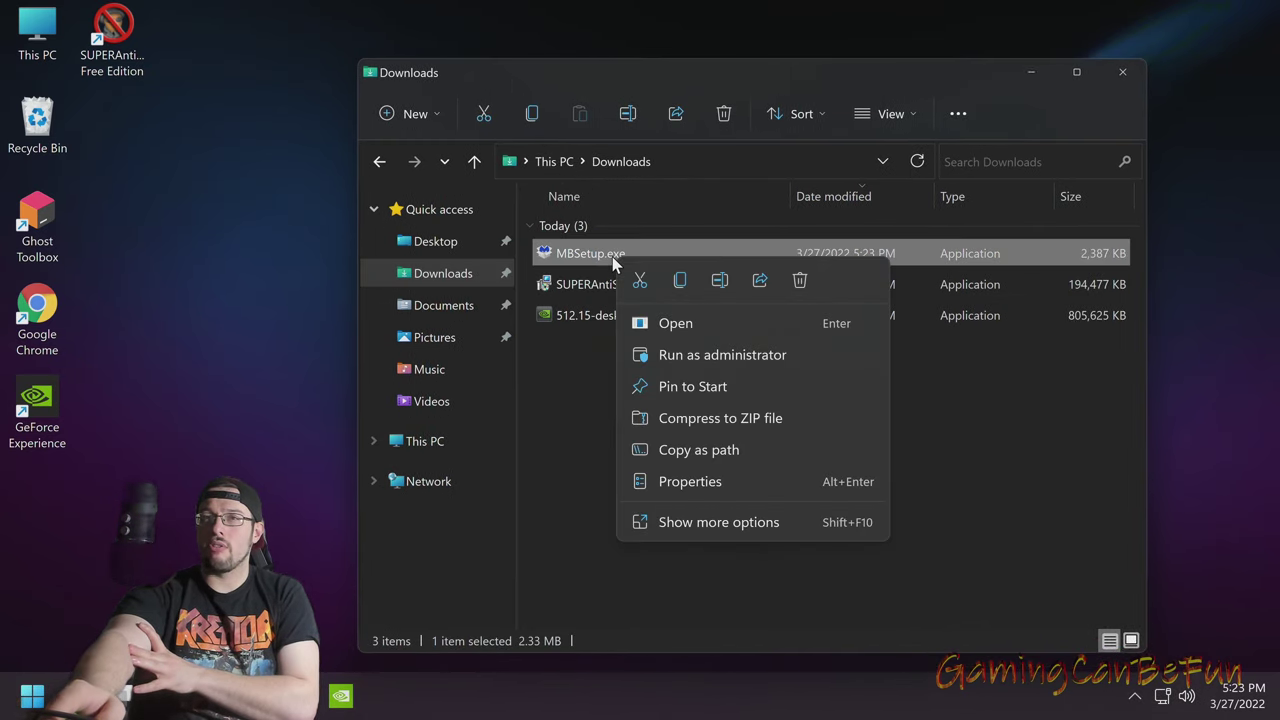
pyautogui.click(666, 354)
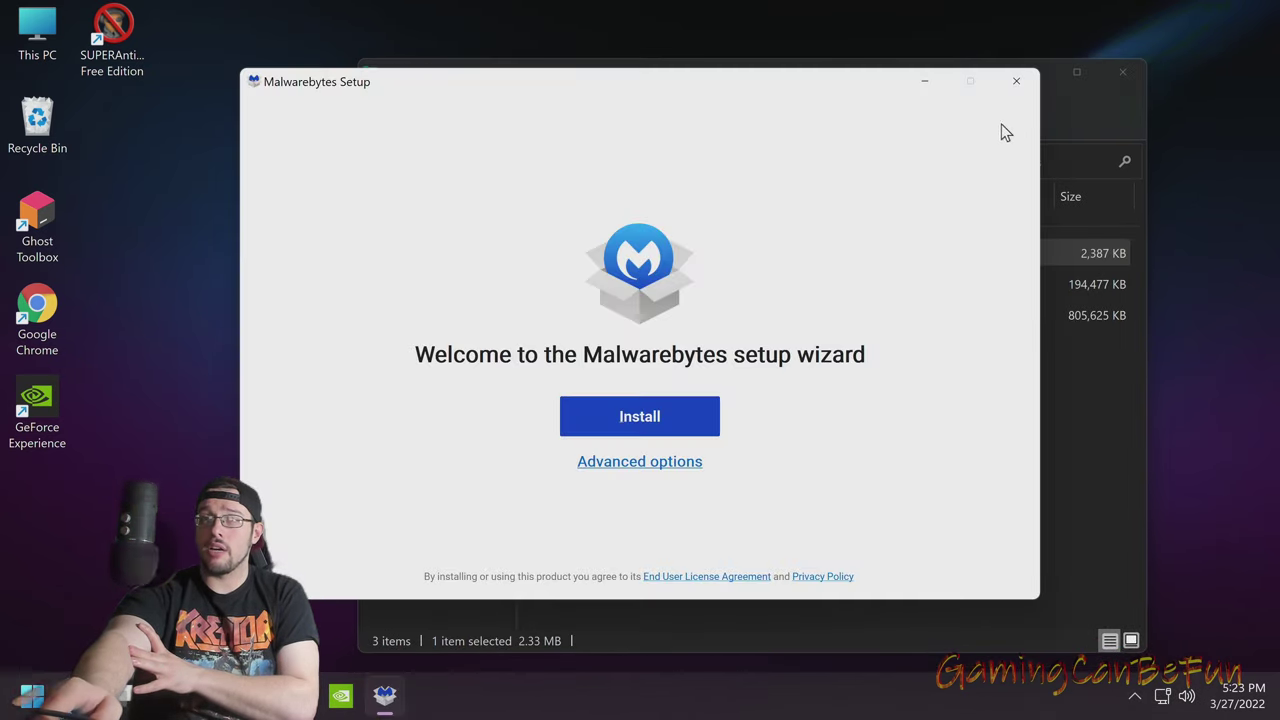
# Close the Downloads window and install Malwarebytes with the "Me or my family" protection option
pyautogui.click(1052, 88)
pyautogui.click(1036, 74)
pyautogui.moveTo(664, 103); pyautogui.dragTo(742, 72)
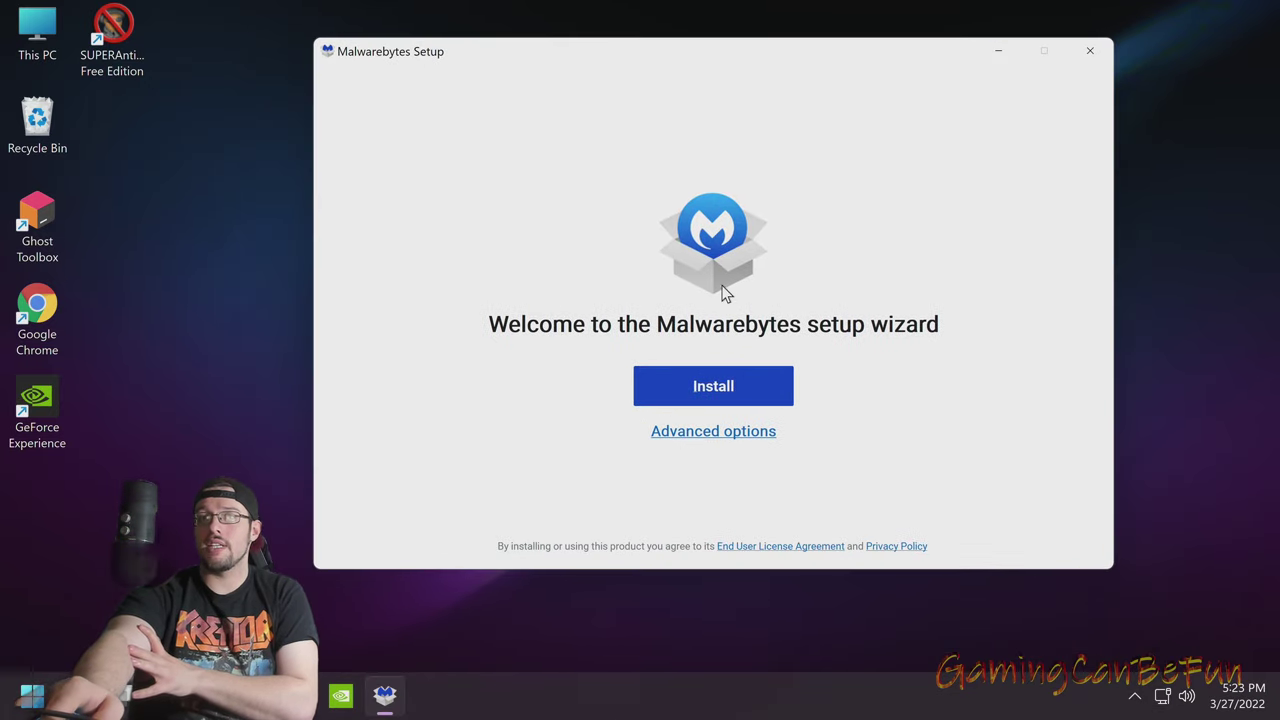
pyautogui.click(736, 401)
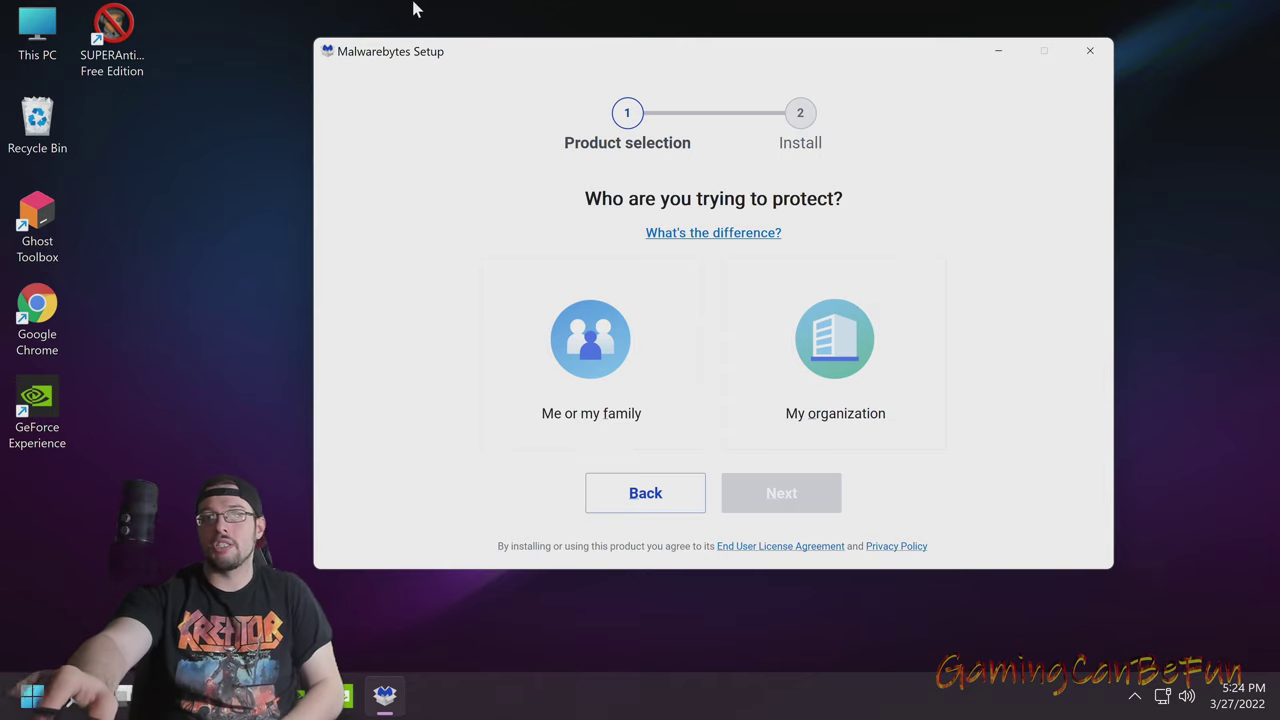
pyautogui.click(600, 355)
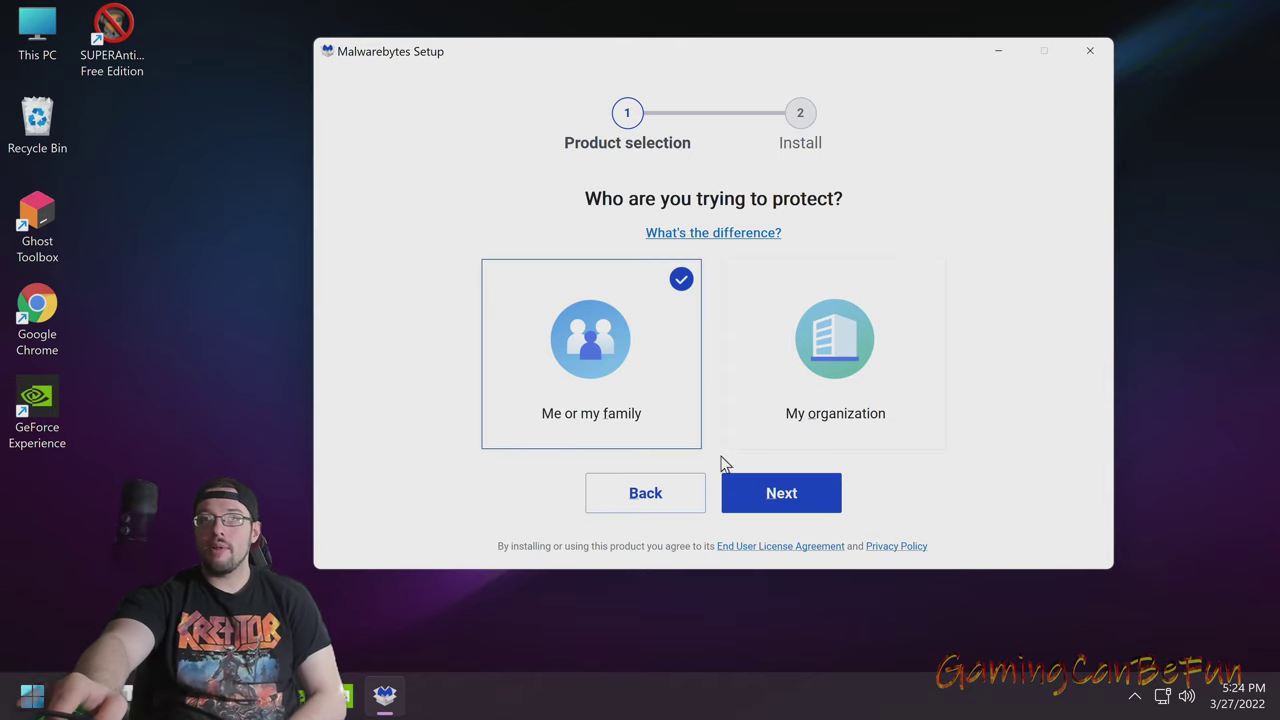
pyautogui.click(778, 493)
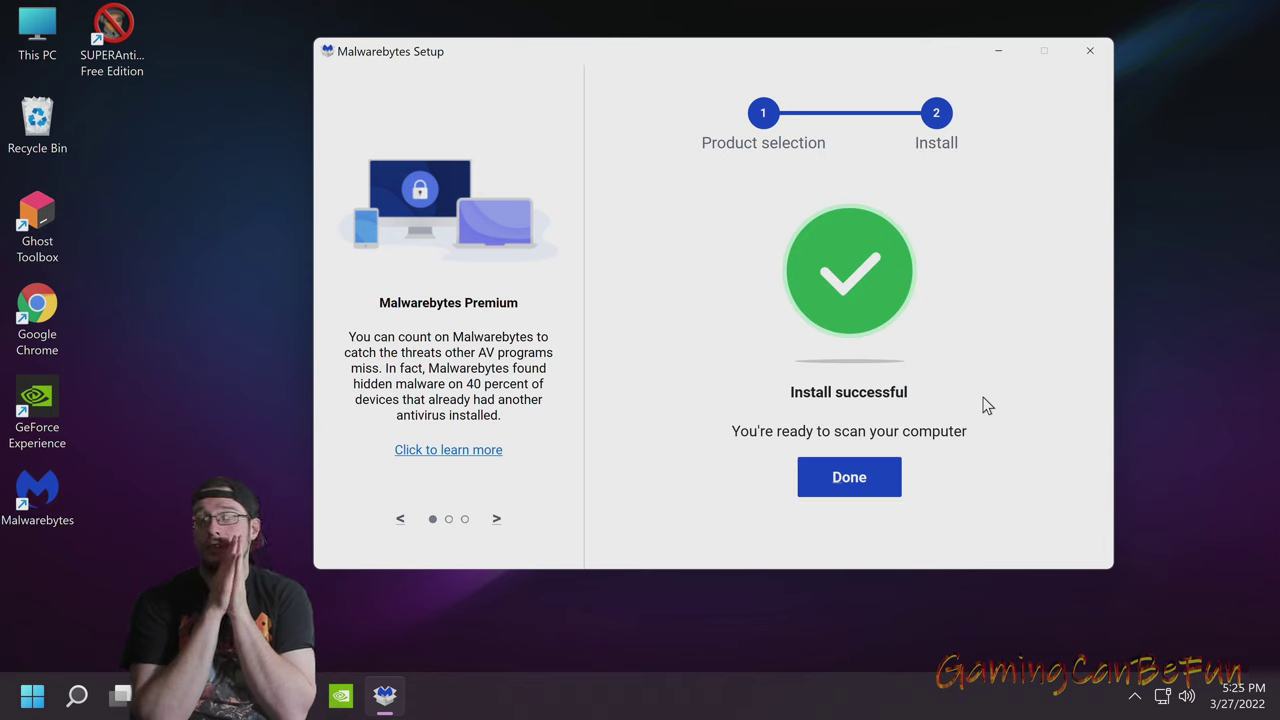
# Finish the Malwarebytes setup and place its desktop shortcut directly below the SUPERAntiSpyware shortcut
pyautogui.click(853, 478)
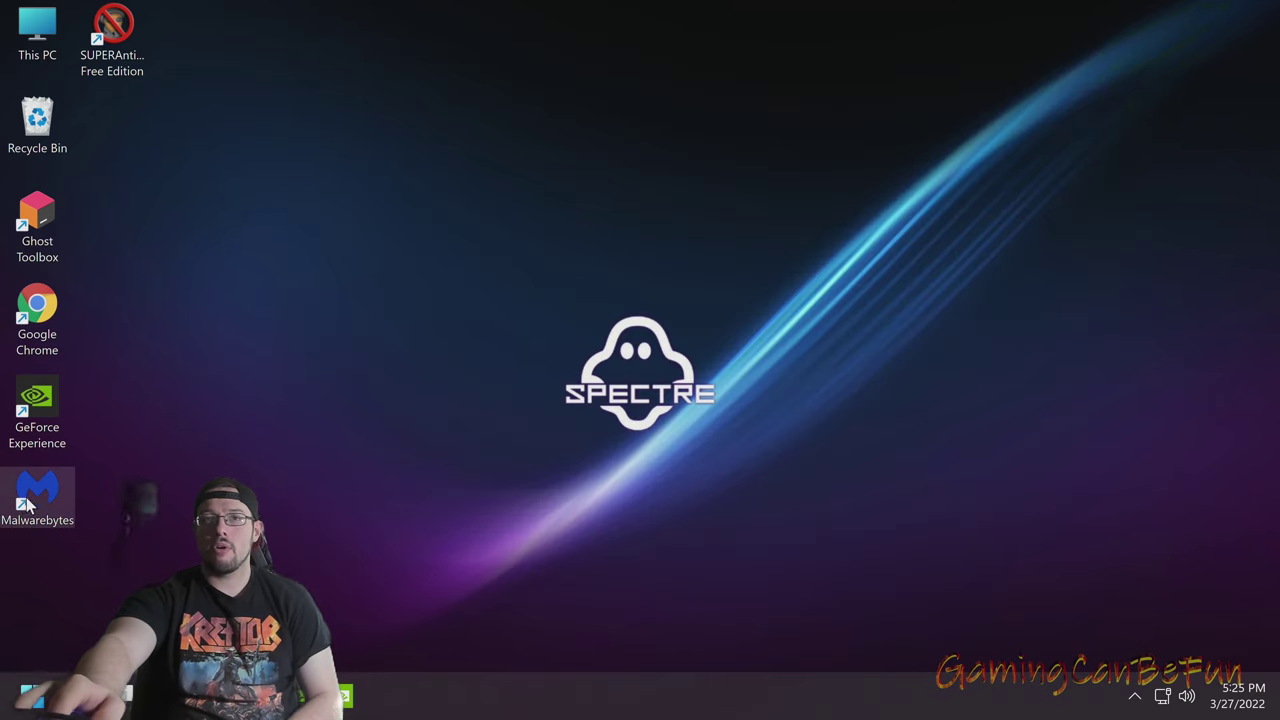
pyautogui.moveTo(37, 492); pyautogui.dragTo(121, 131)
pyautogui.click(271, 202)
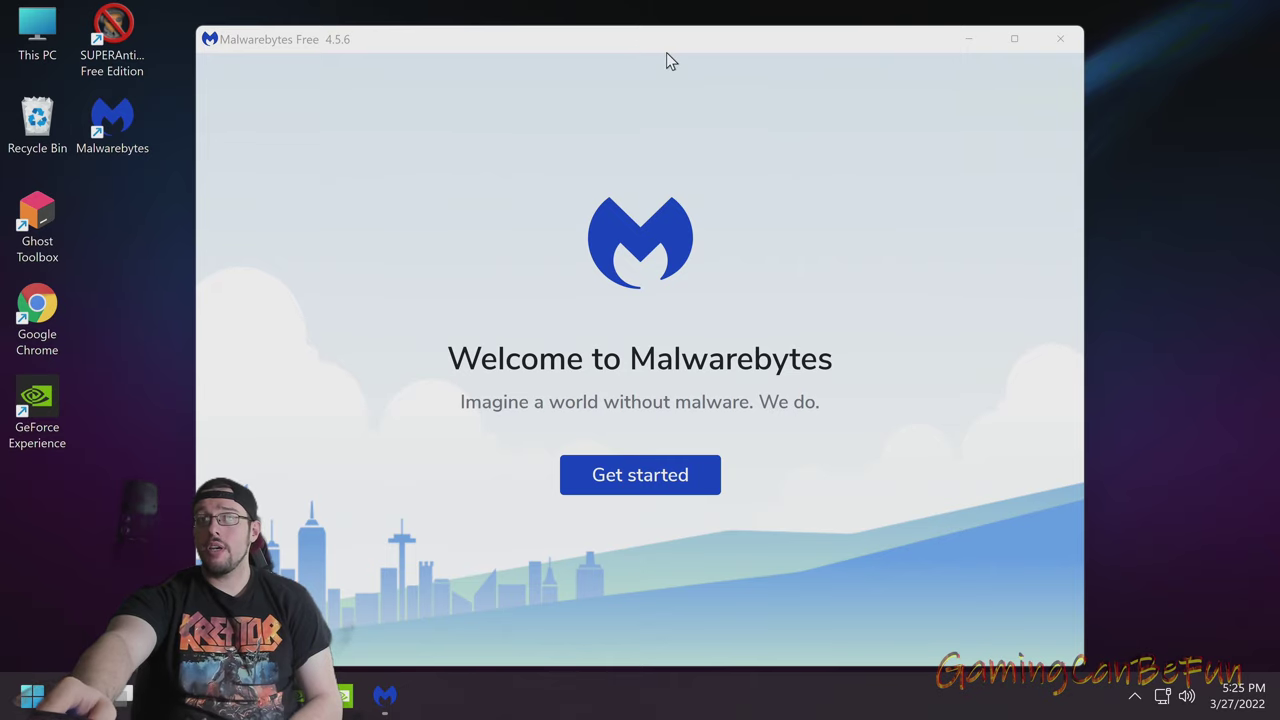
# Complete the Malwarebytes welcome screens by declining the Premium purchase and leaving the e-mail blank, and dismiss the threat summary
pyautogui.moveTo(660, 44); pyautogui.dragTo(810, 56)
pyautogui.click(800, 500)
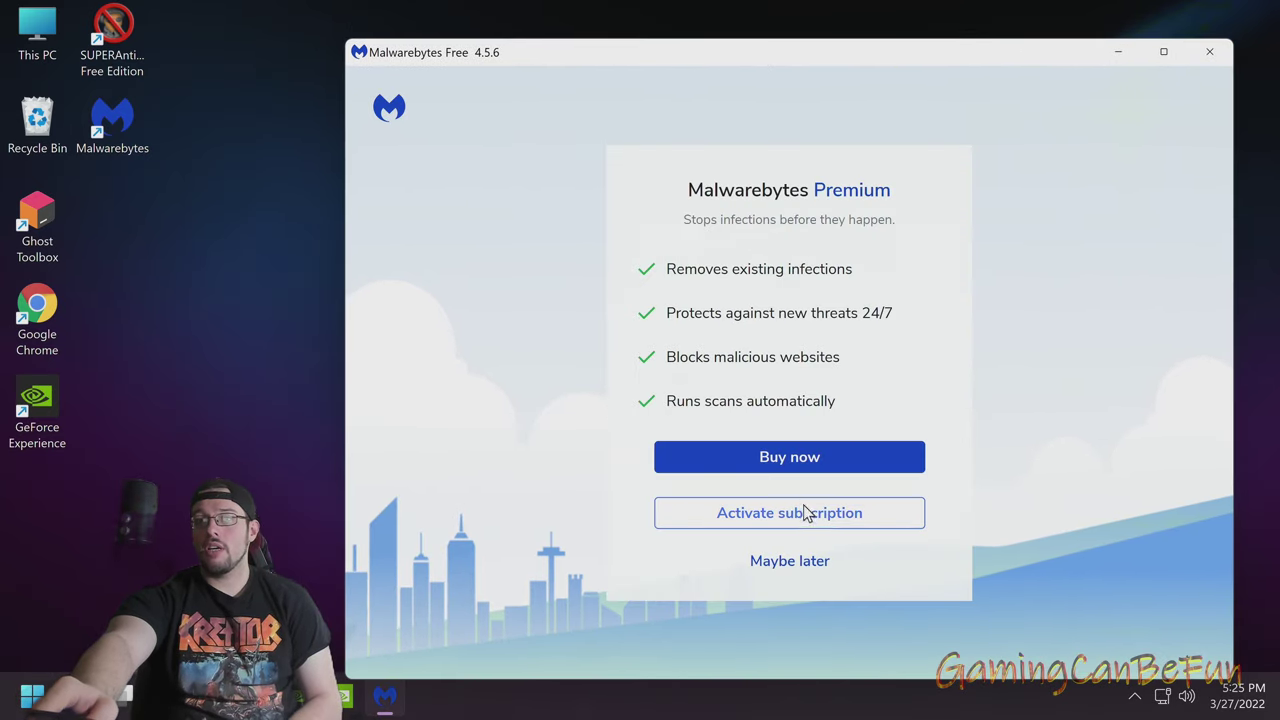
pyautogui.click(792, 568)
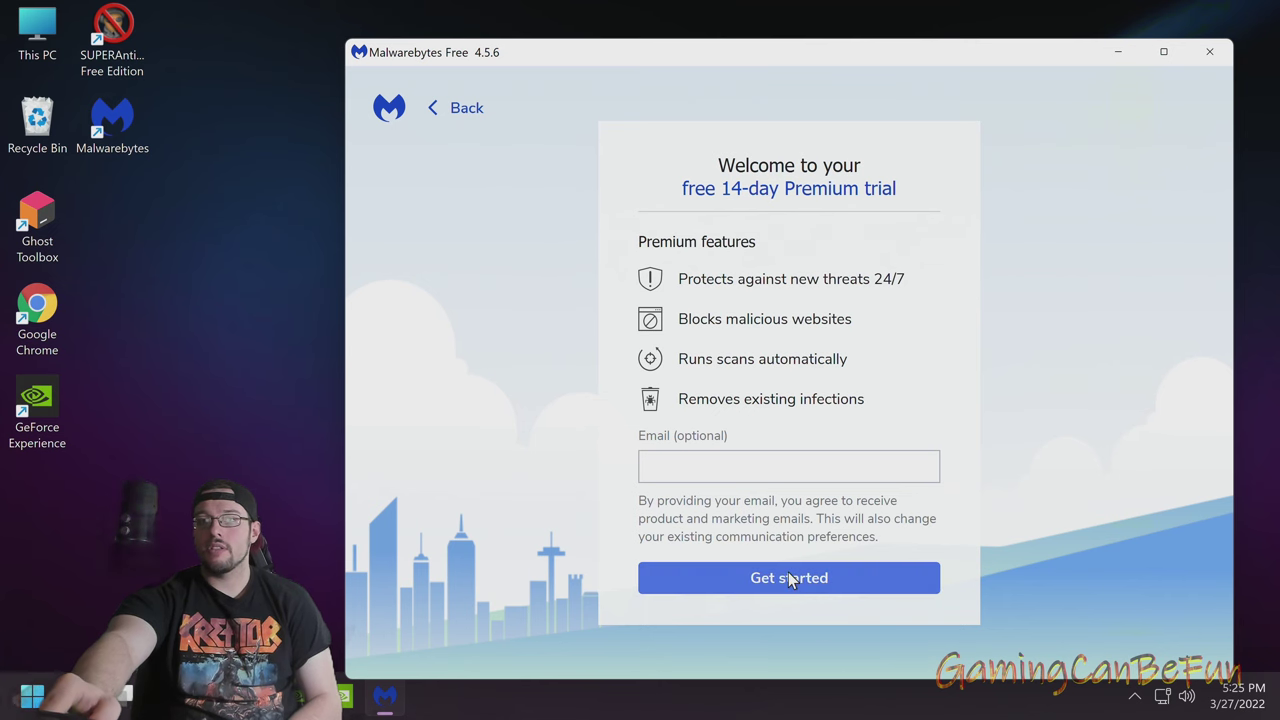
pyautogui.click(790, 578)
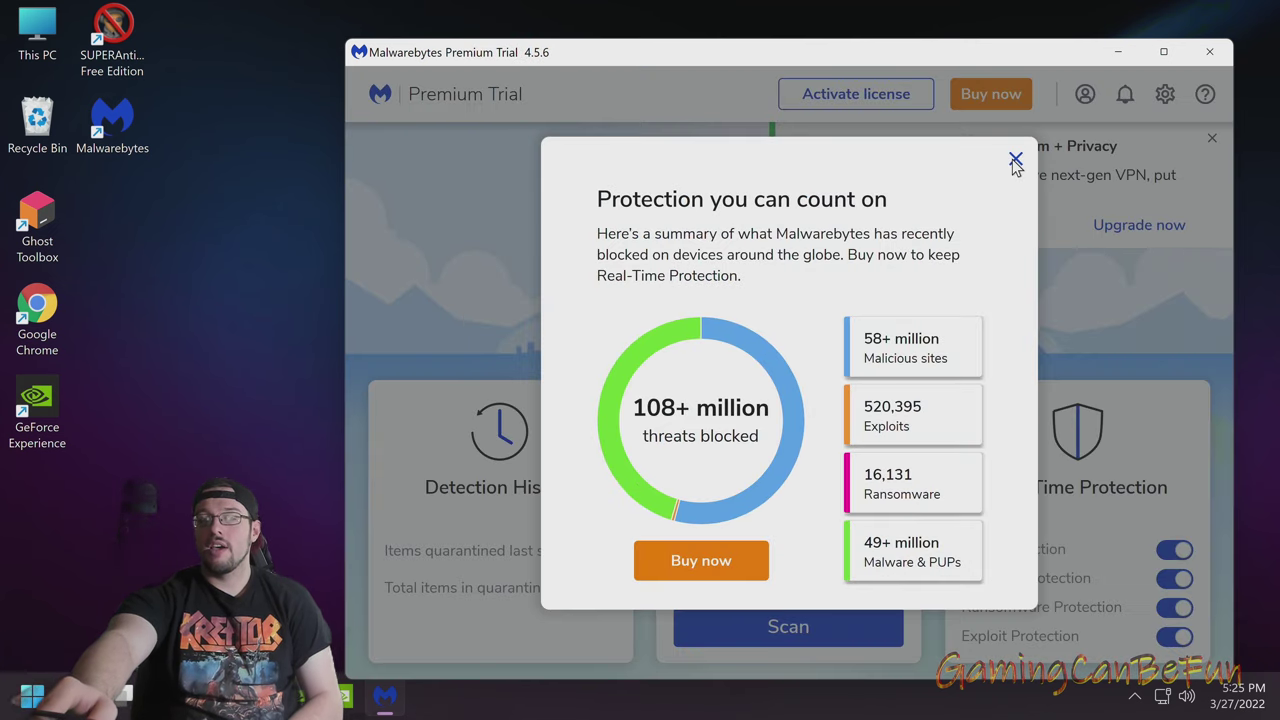
pyautogui.click(1015, 160)
# Deactivate the 14-day Premium trial in the Malwarebytes account settings to revert to the free version
pyautogui.moveTo(812, 62); pyautogui.dragTo(808, 41)
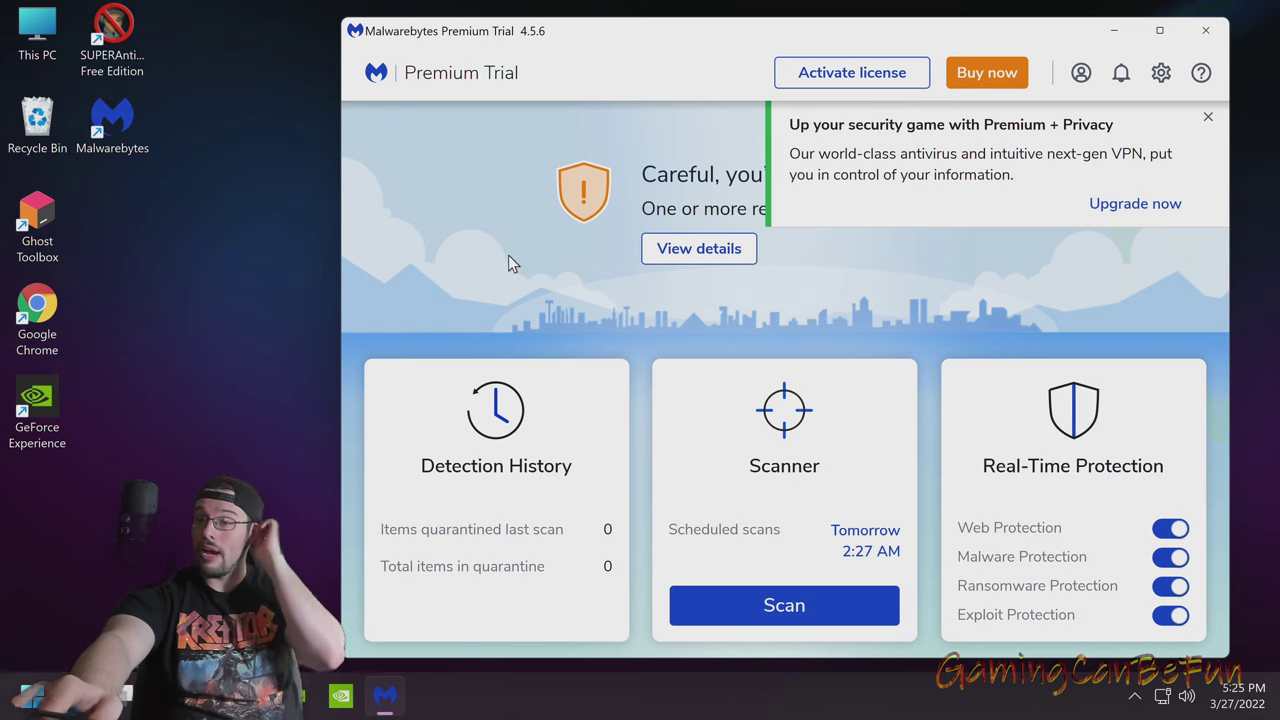
pyautogui.moveTo(573, 42); pyautogui.dragTo(580, 42)
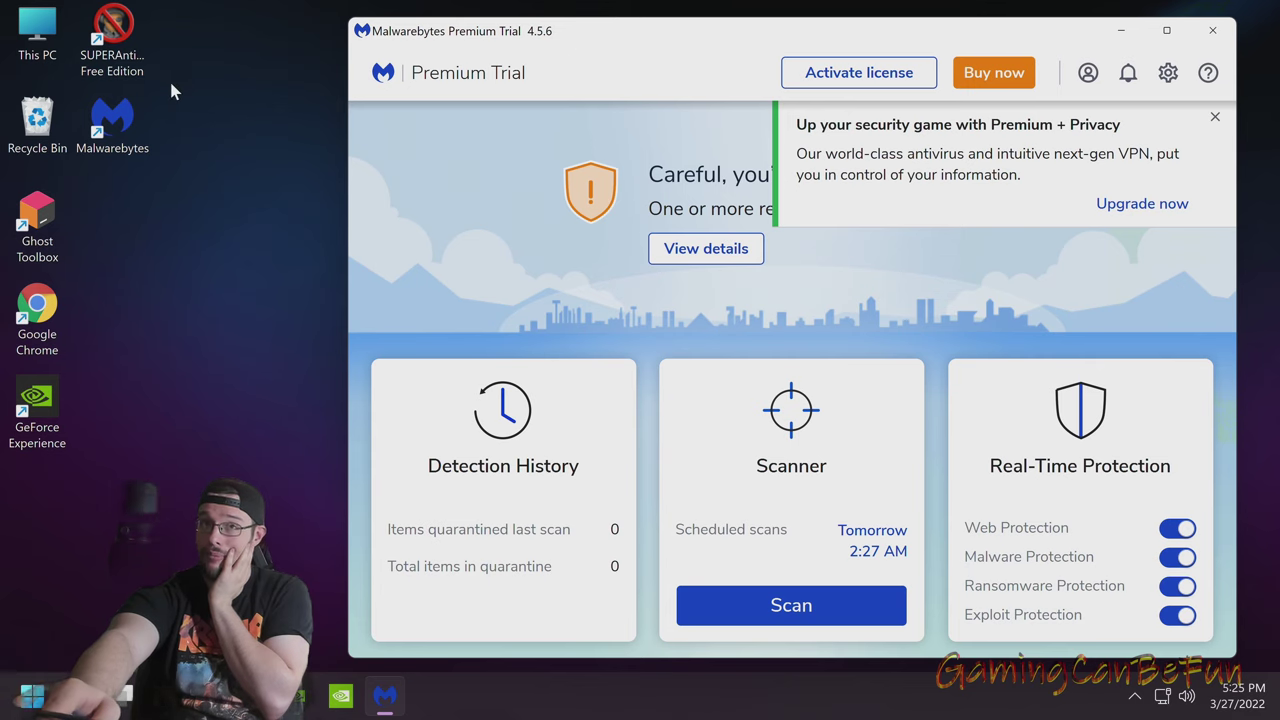
pyautogui.click(1168, 74)
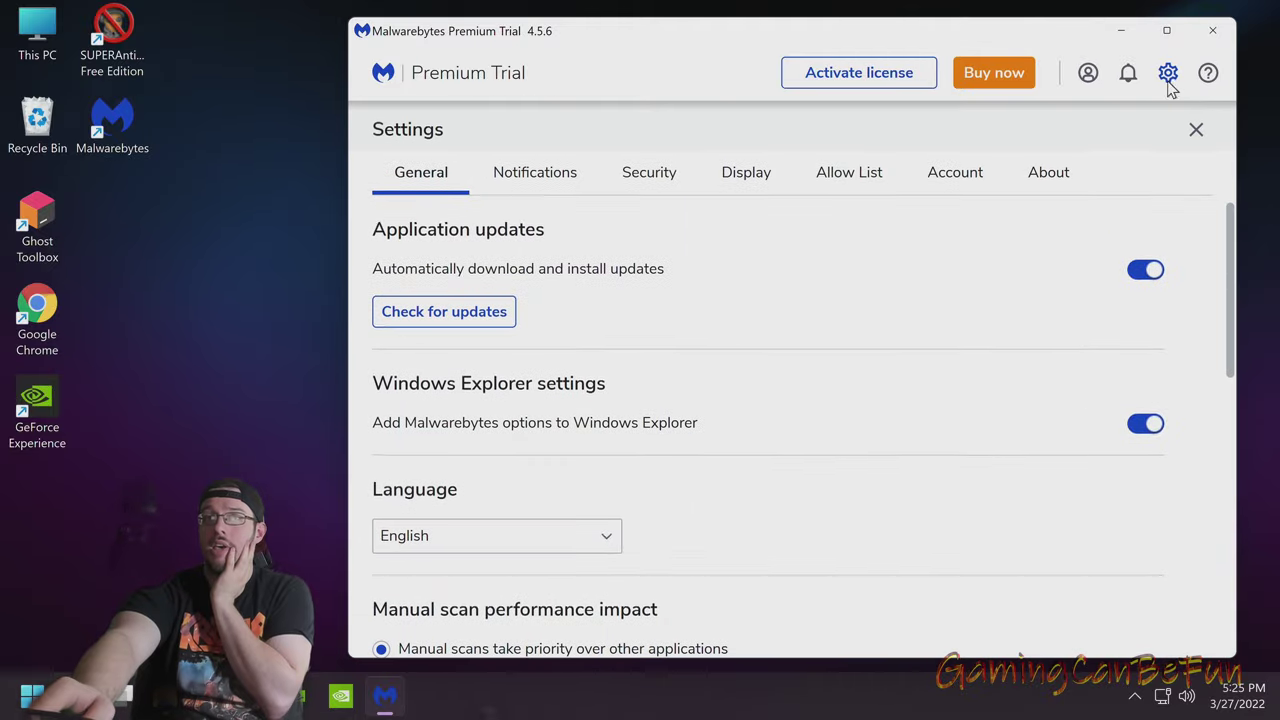
pyautogui.click(950, 176)
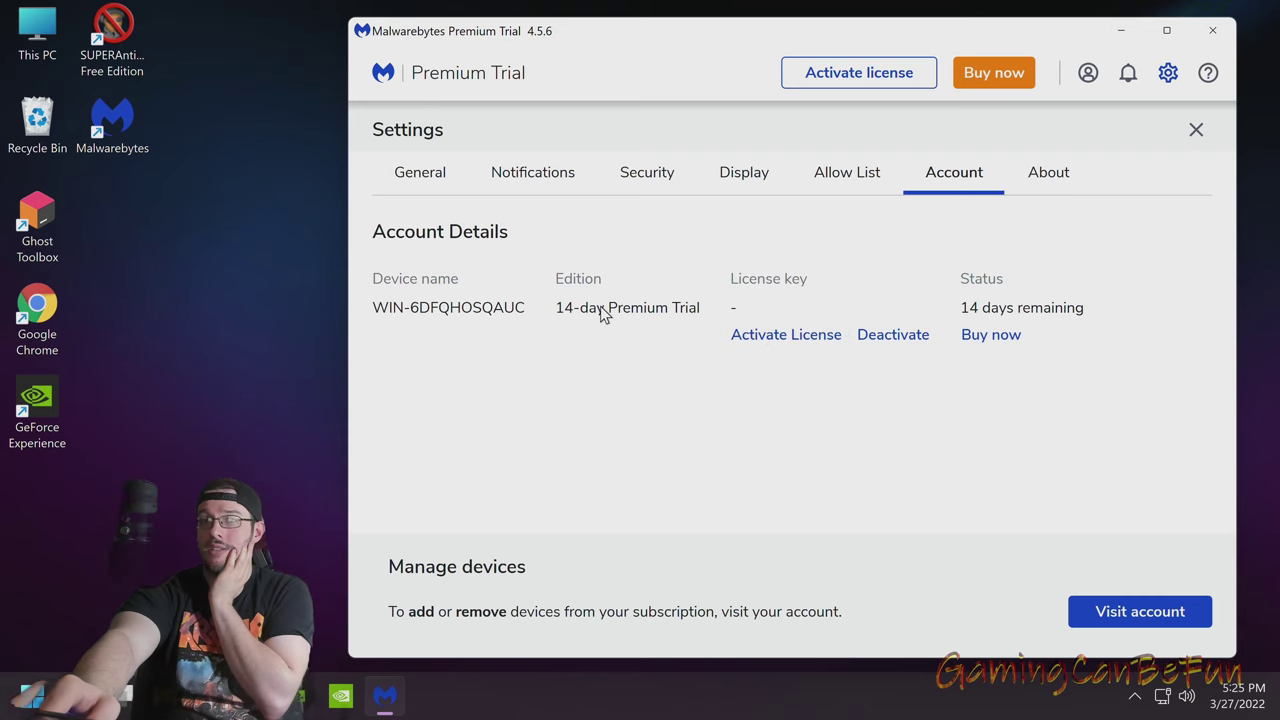
pyautogui.click(903, 337)
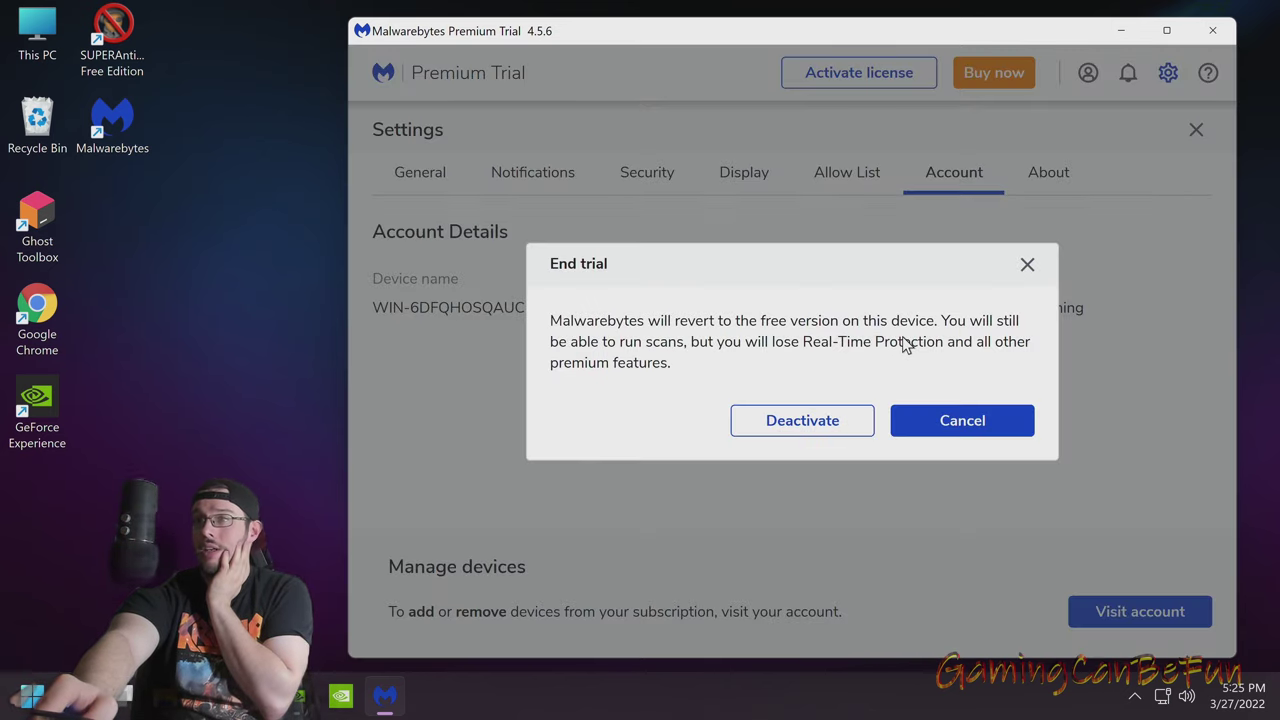
pyautogui.click(805, 421)
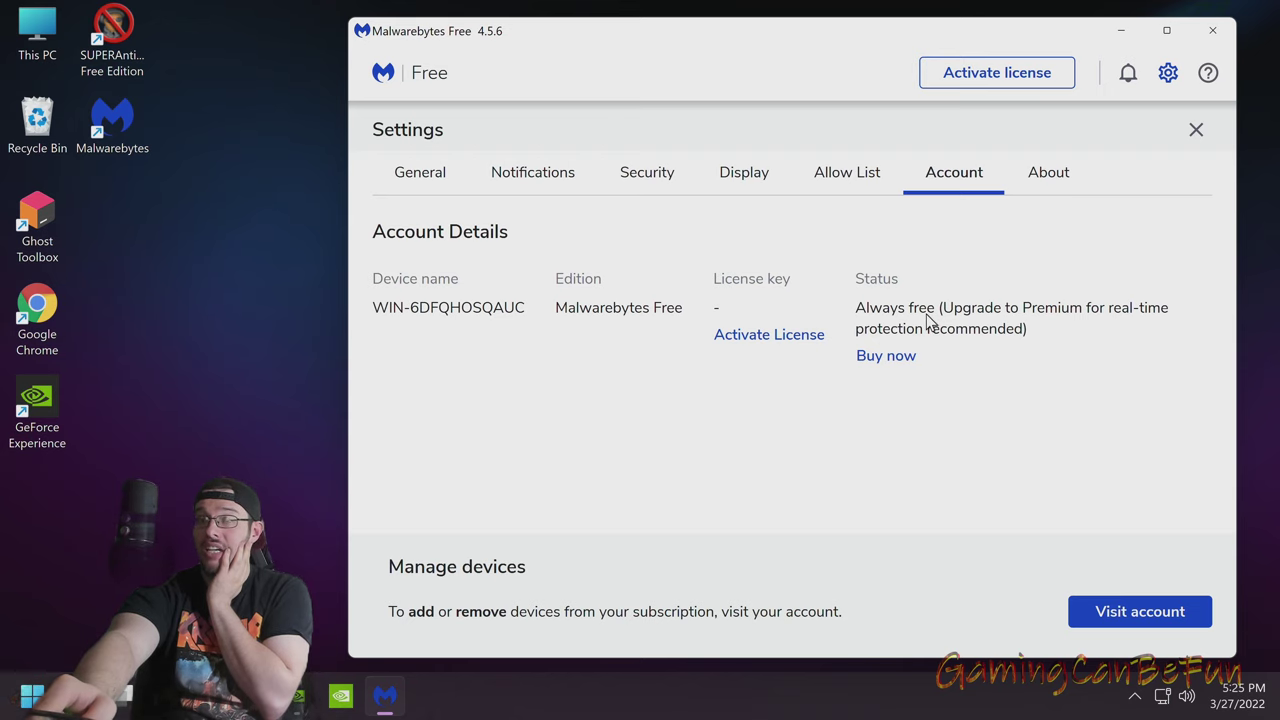
# Review the general settings of Malwarebytes, from application updates down to usage and threat statistics
pyautogui.click(416, 178)
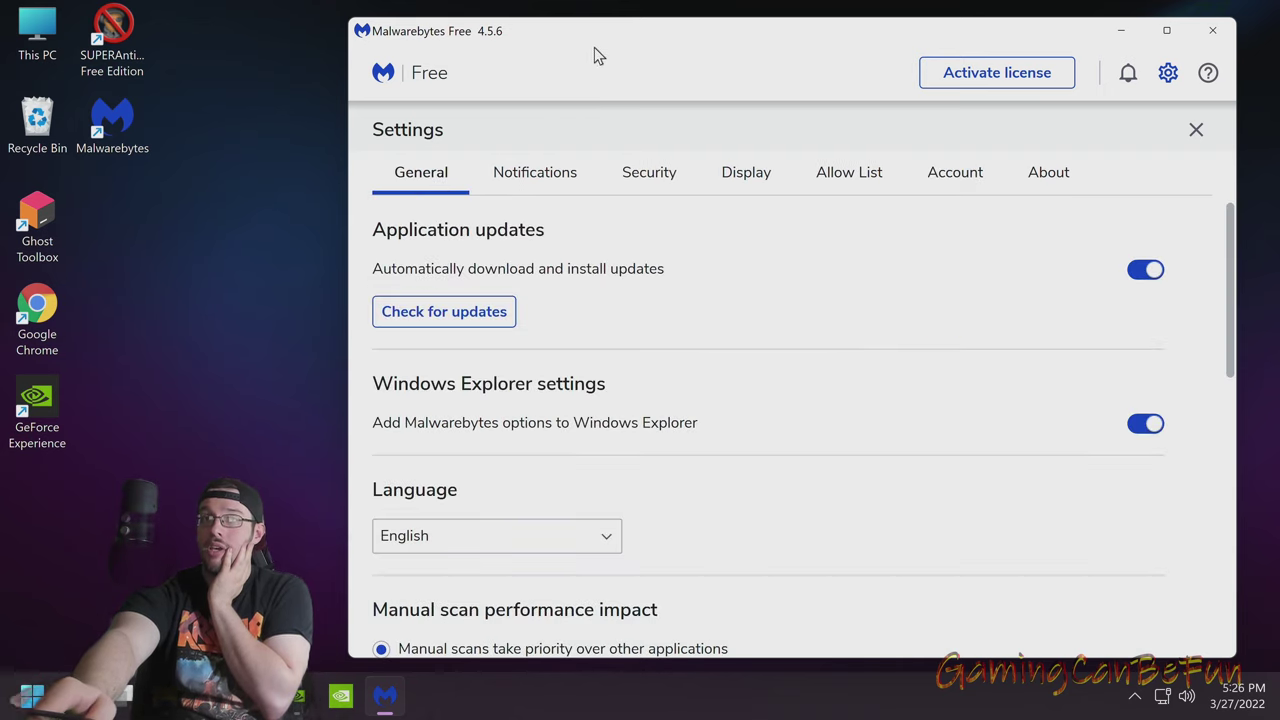
pyautogui.moveTo(592, 46); pyautogui.dragTo(605, 38)
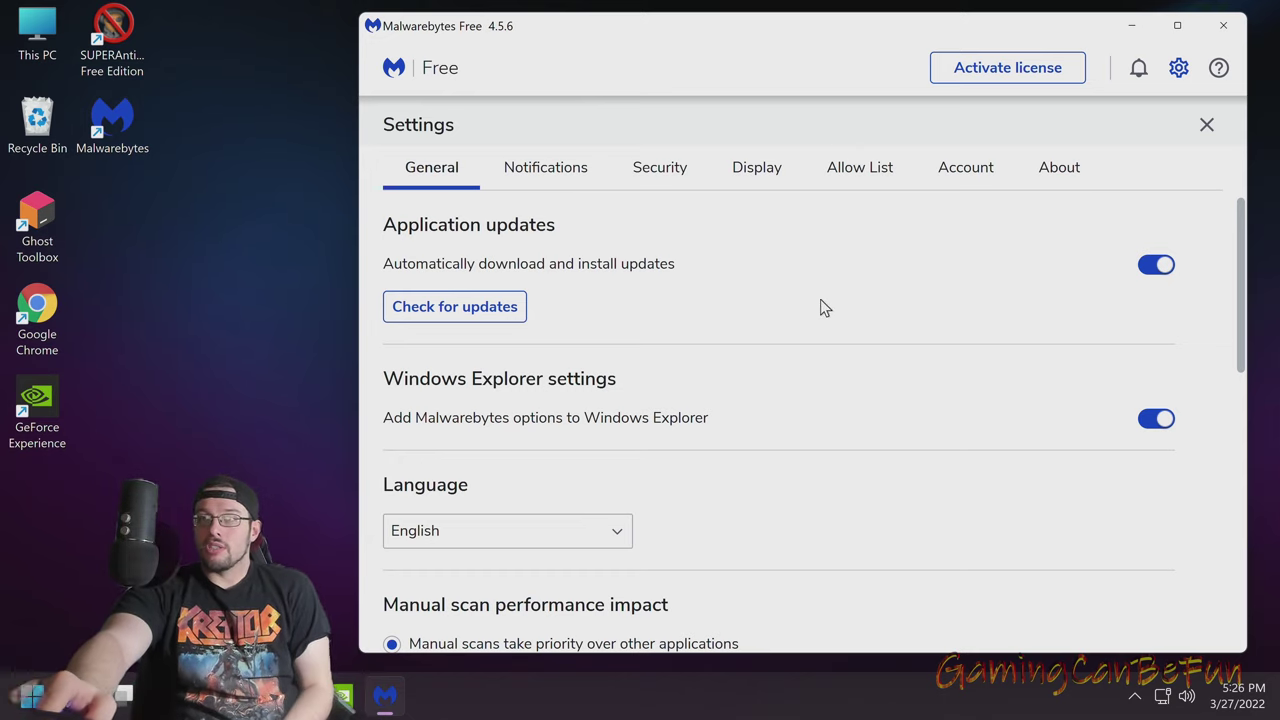
pyautogui.scroll(-8, 795, 280)
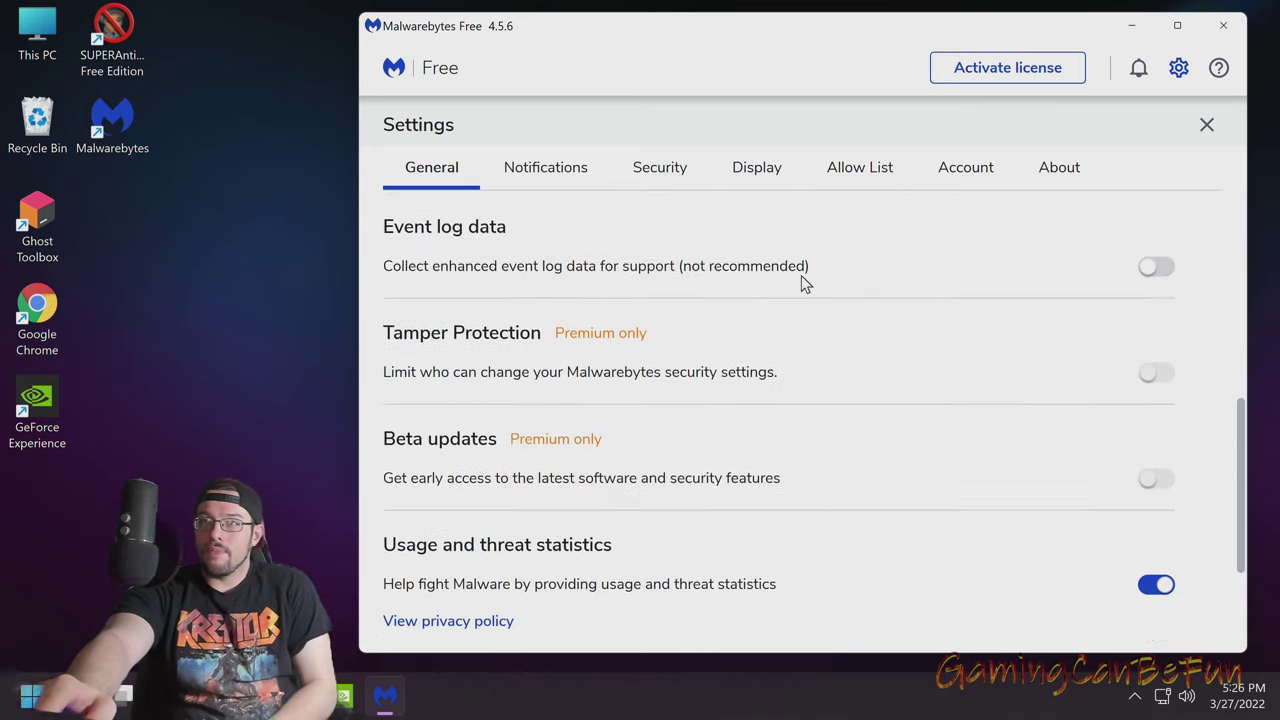
pyautogui.scroll(6, 805, 320)
pyautogui.scroll(1, 805, 340)
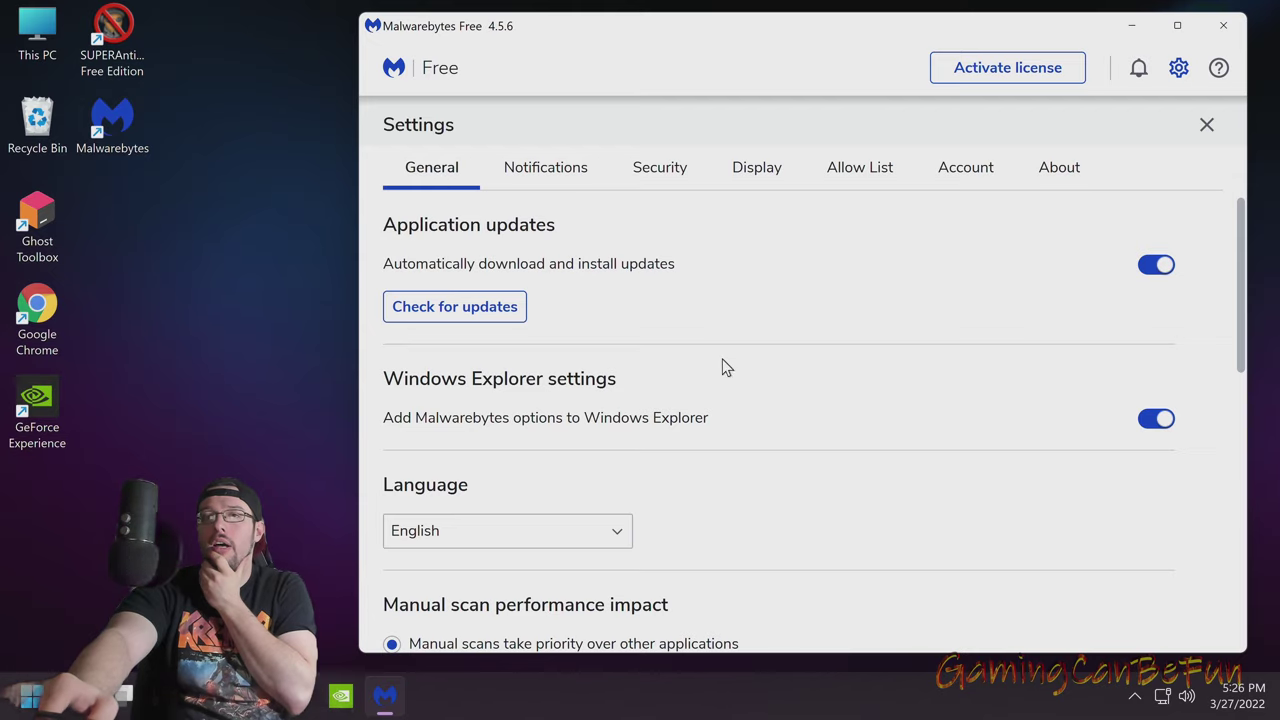
pyautogui.scroll(-2, 723, 375)
pyautogui.scroll(-8, 730, 400)
pyautogui.scroll(10, 729, 440)
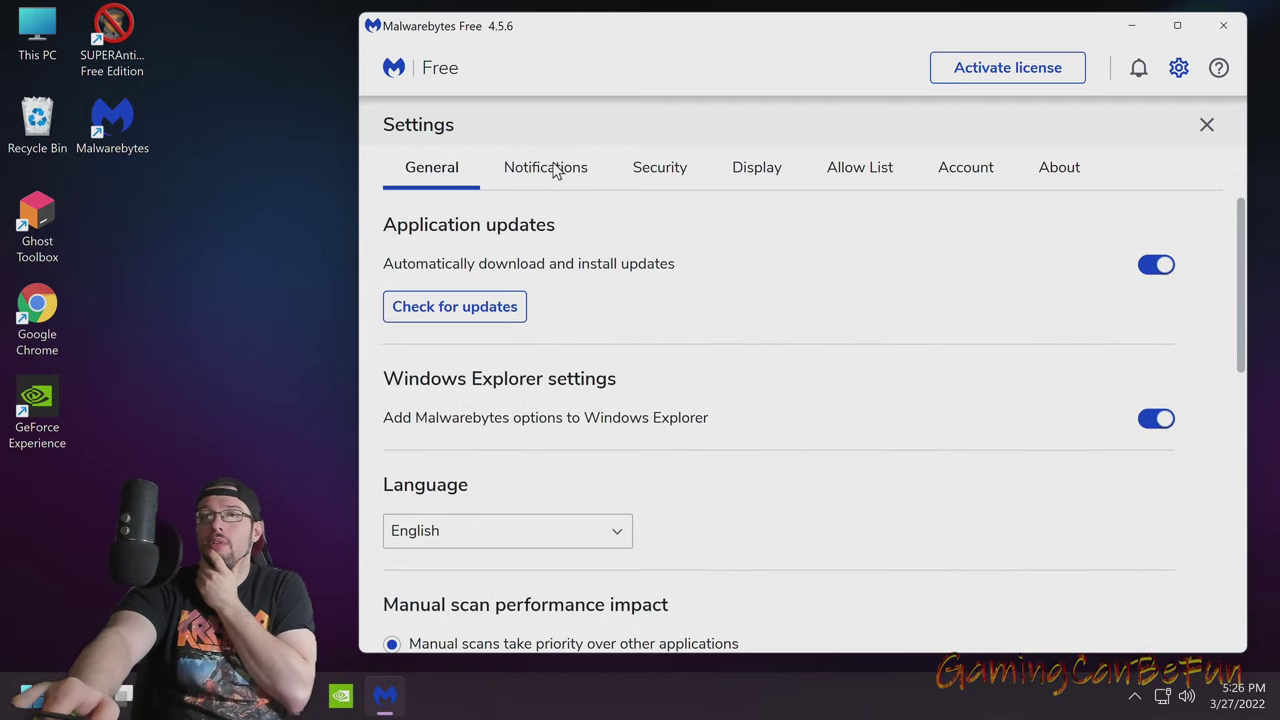
# In the security settings, disable launching at Windows startup and enable rootkit scanning and expert system algorithms
pyautogui.click(659, 168)
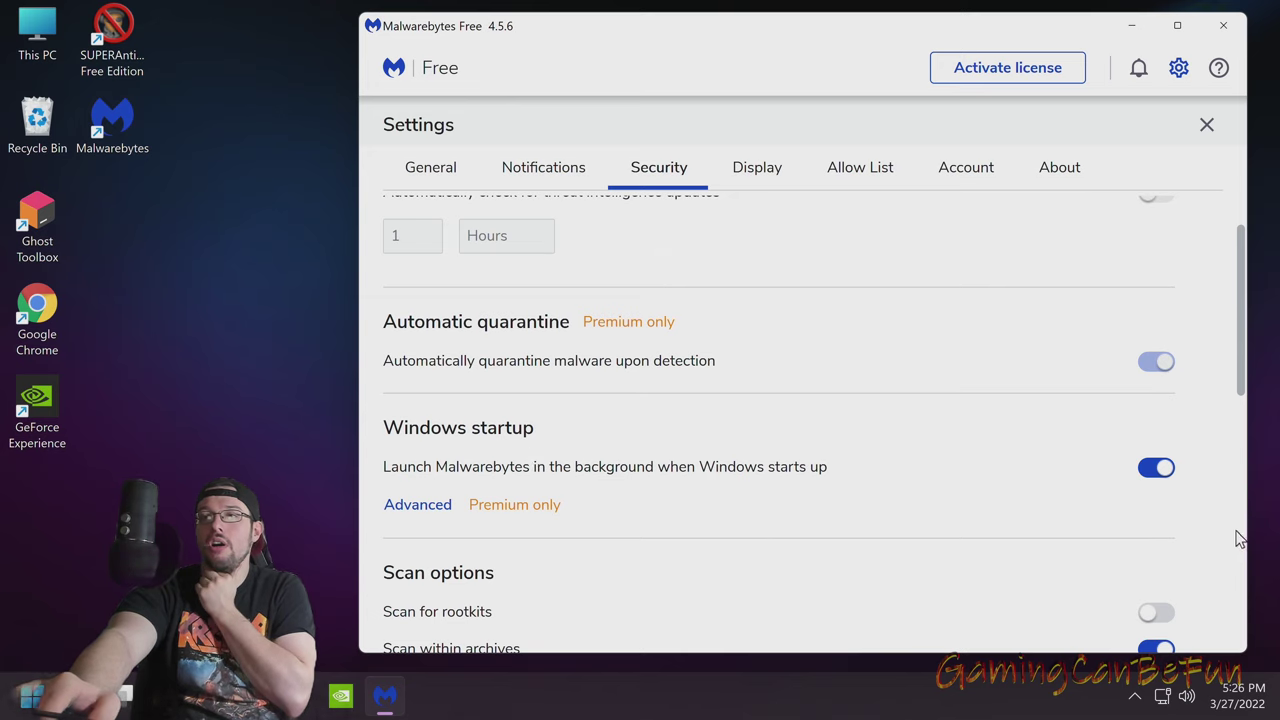
pyautogui.click(1155, 477)
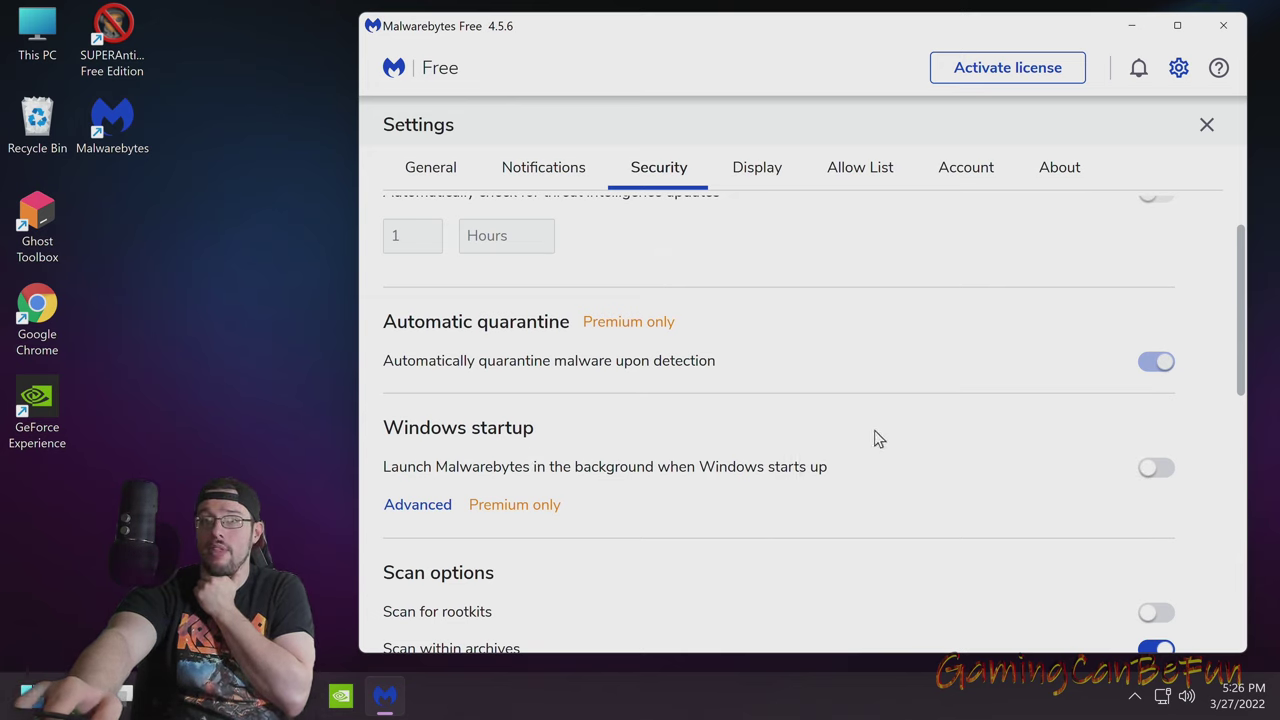
pyautogui.scroll(-3, 885, 480)
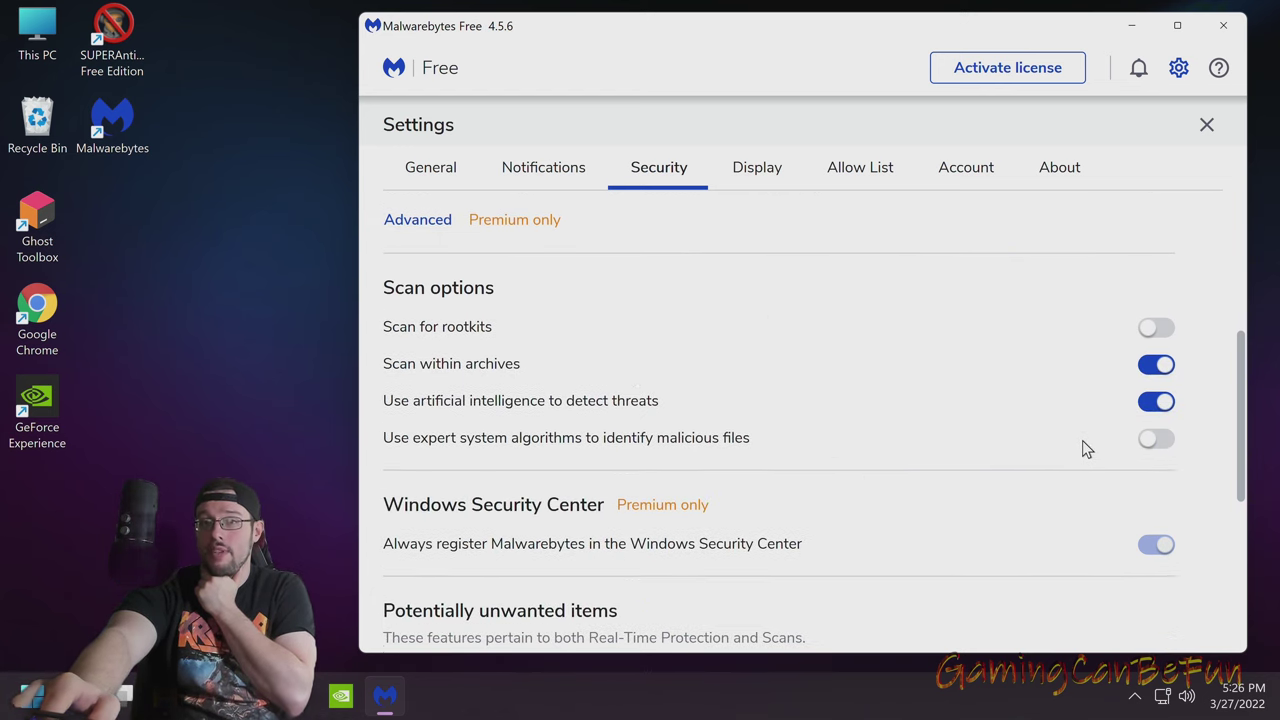
pyautogui.click(1151, 329)
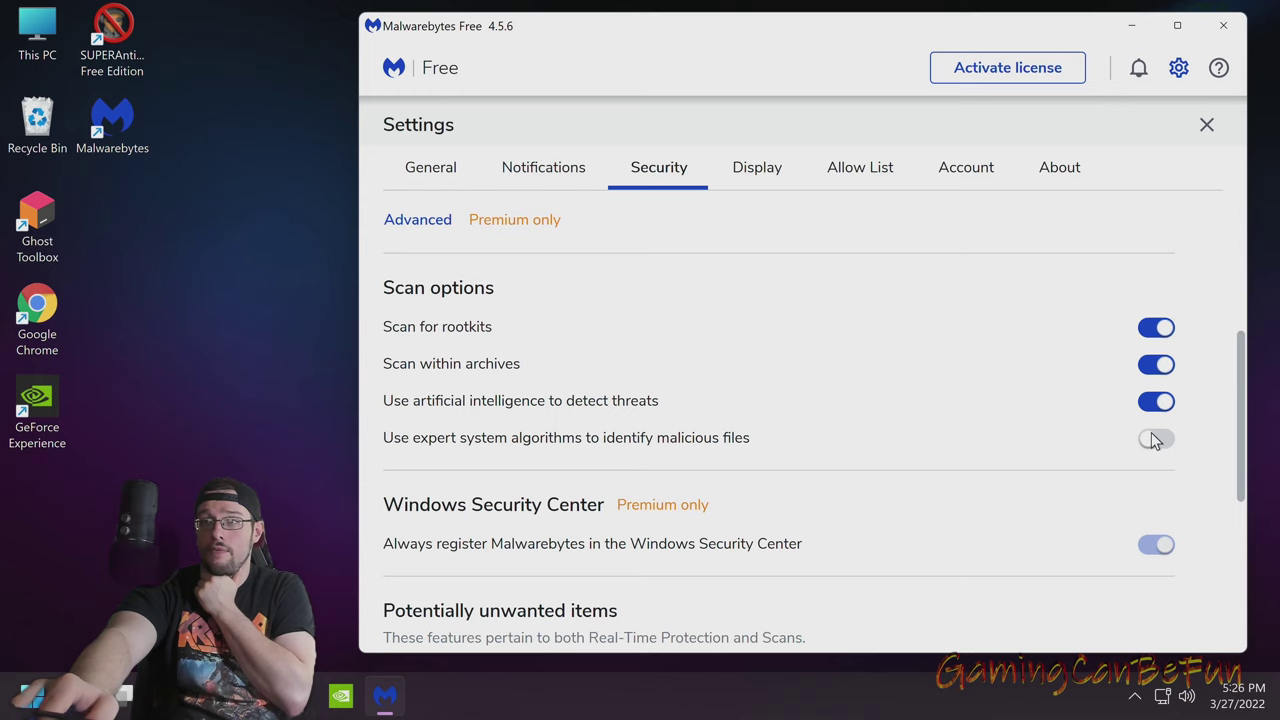
pyautogui.click(1153, 440)
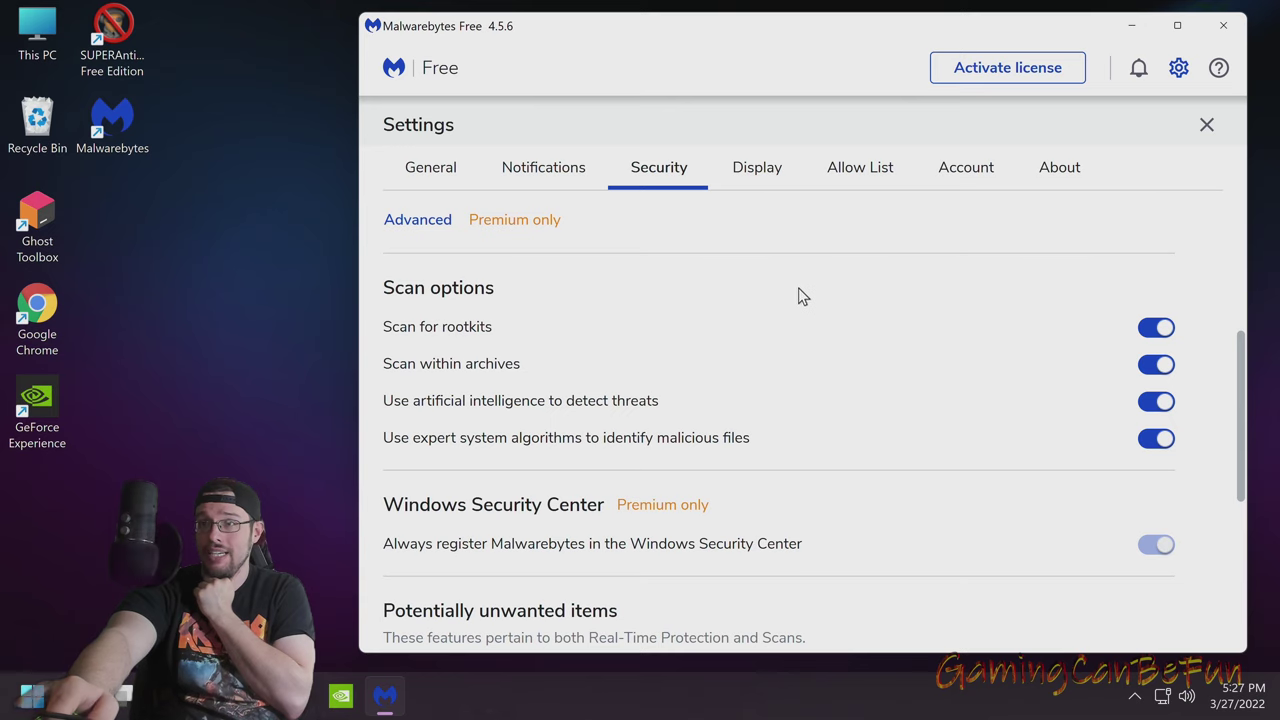
# Set the Malwarebytes theme to Dark and look through the Allow List, Account, About and General settings
pyautogui.click(757, 167)
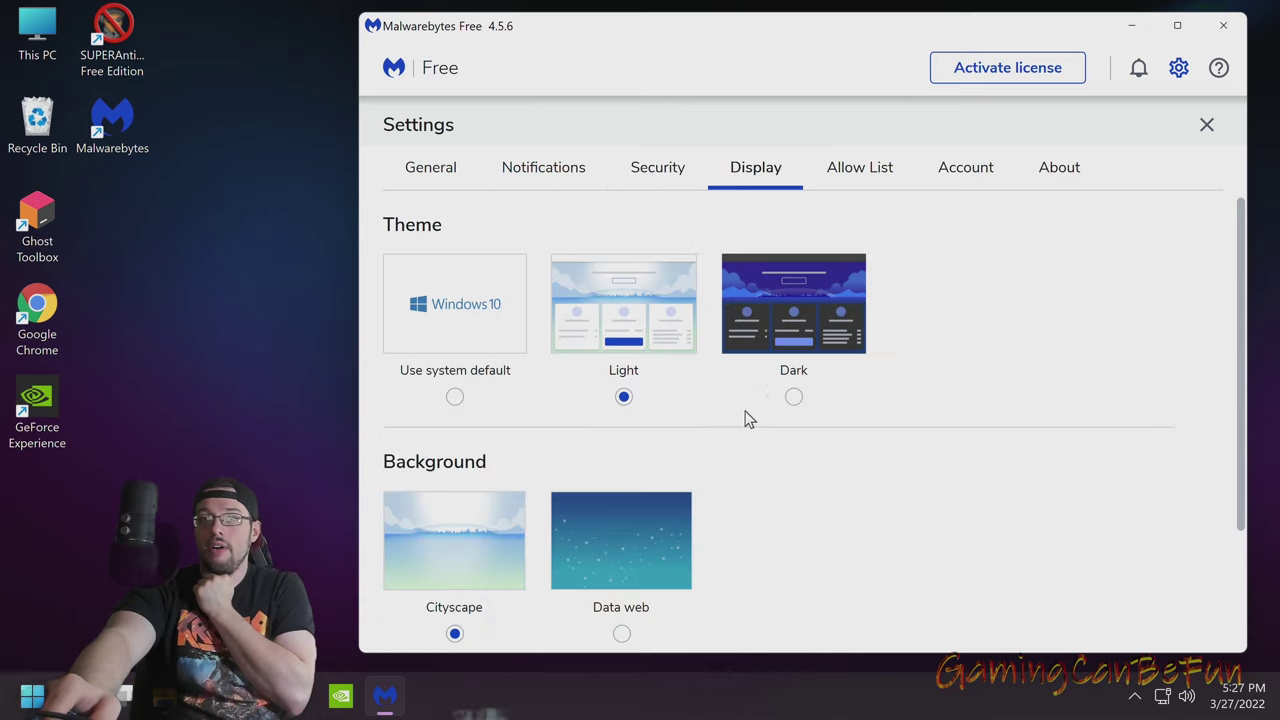
pyautogui.click(796, 397)
pyautogui.click(878, 180)
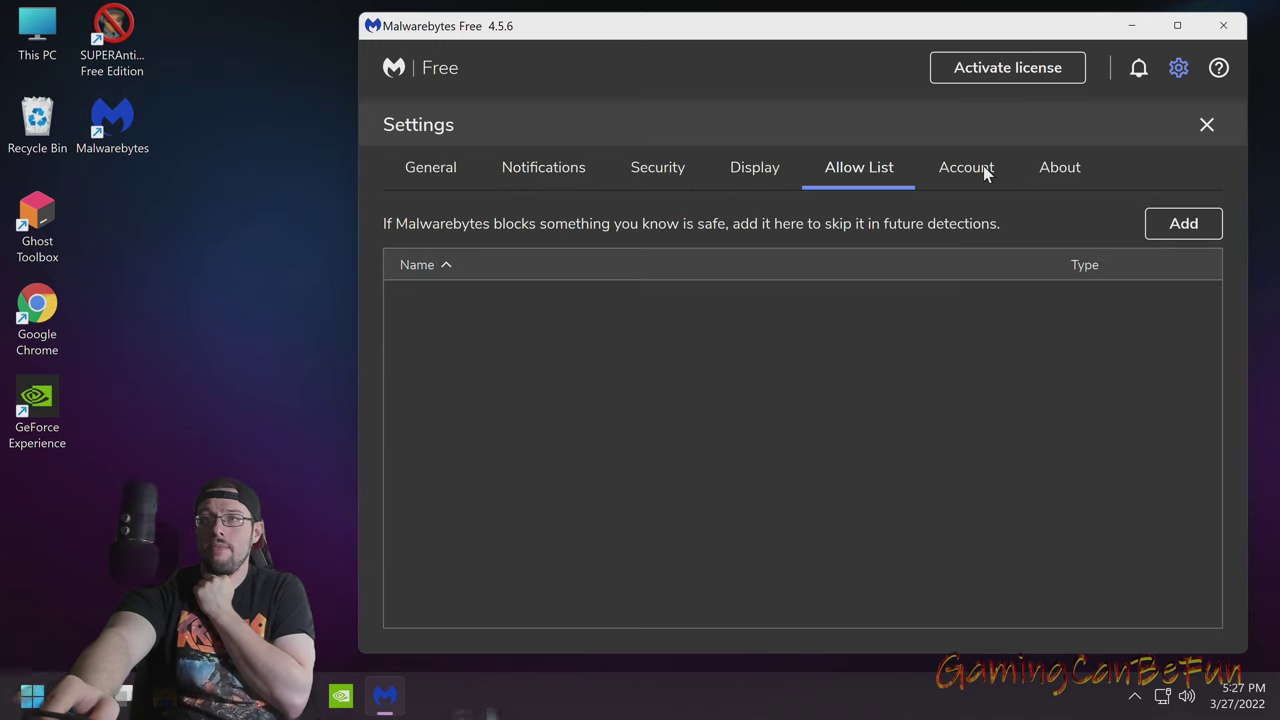
pyautogui.click(986, 171)
pyautogui.click(1075, 176)
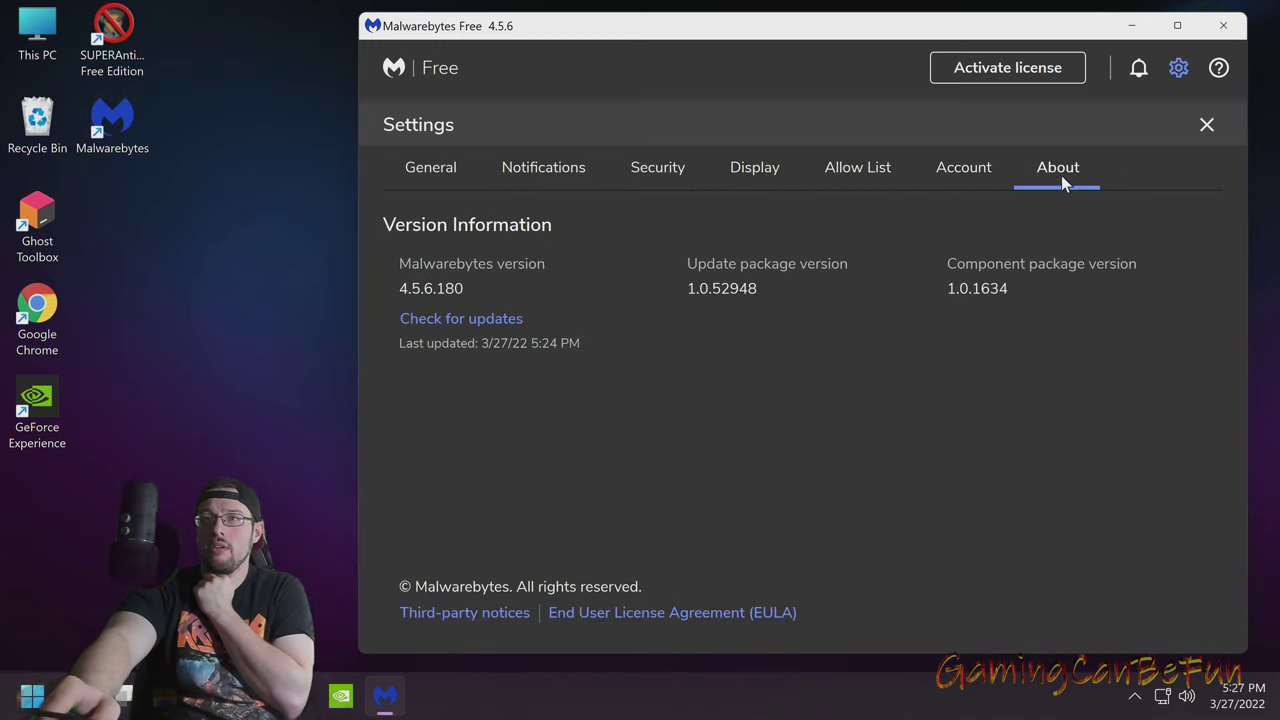
pyautogui.click(425, 169)
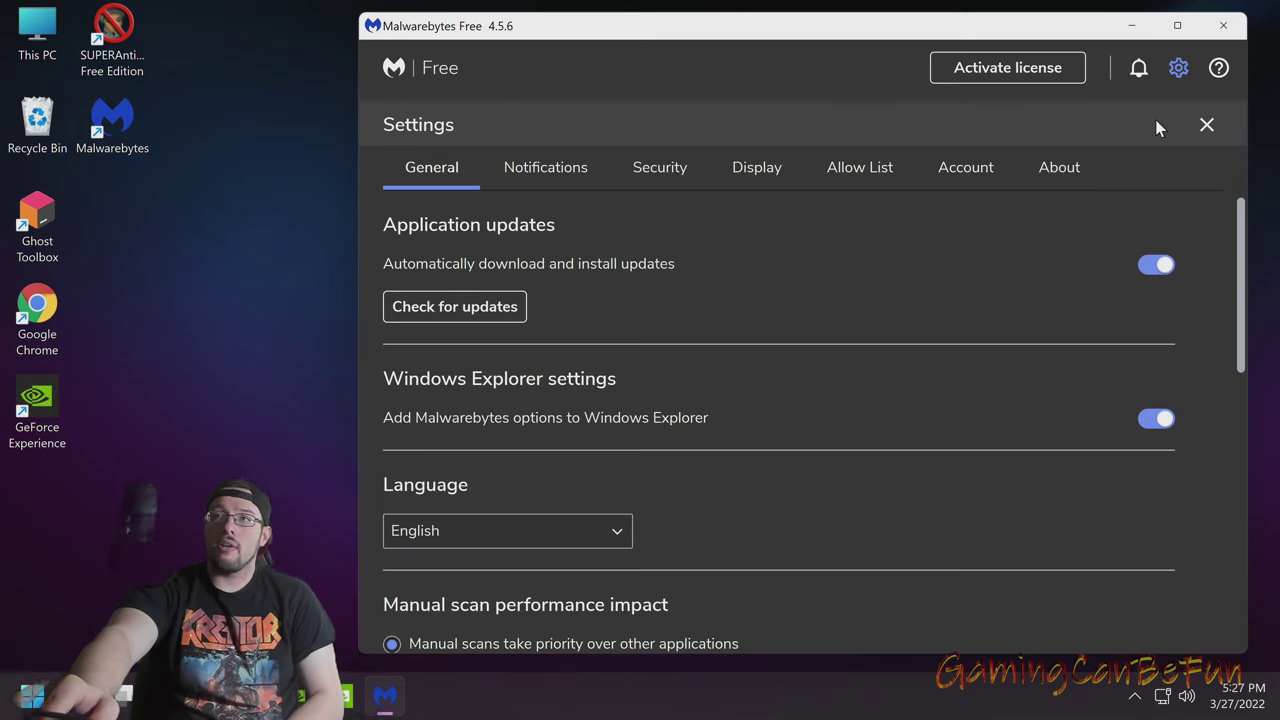
# Close the Malwarebytes settings and dismiss the Premium + Privacy offer on the dashboard
pyautogui.click(1206, 126)
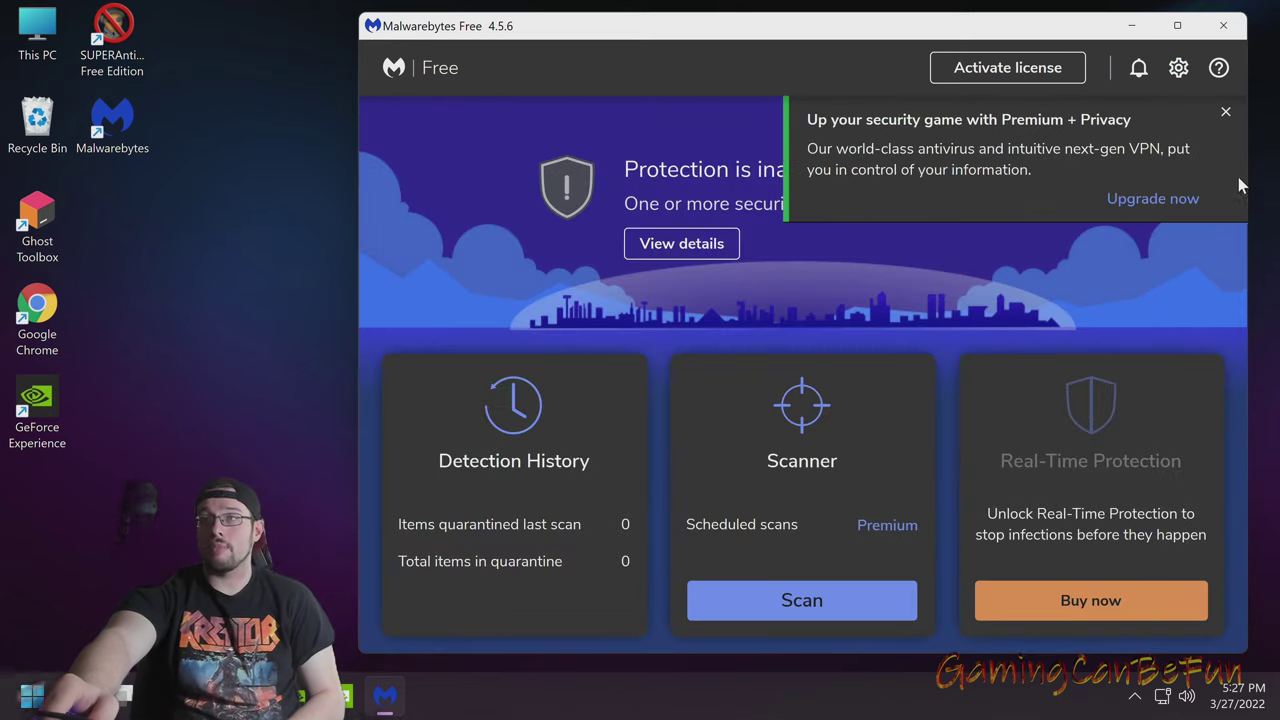
pyautogui.click(1226, 114)
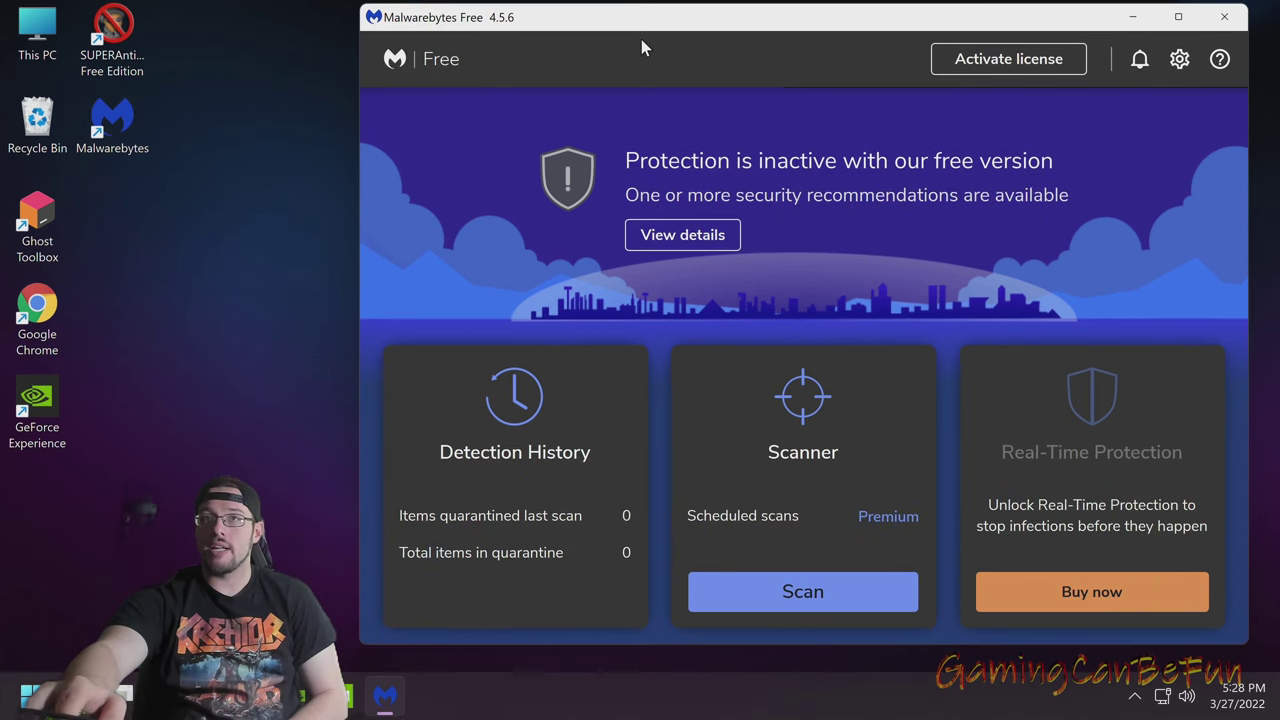
pyautogui.moveTo(653, 25); pyautogui.dragTo(655, 24)
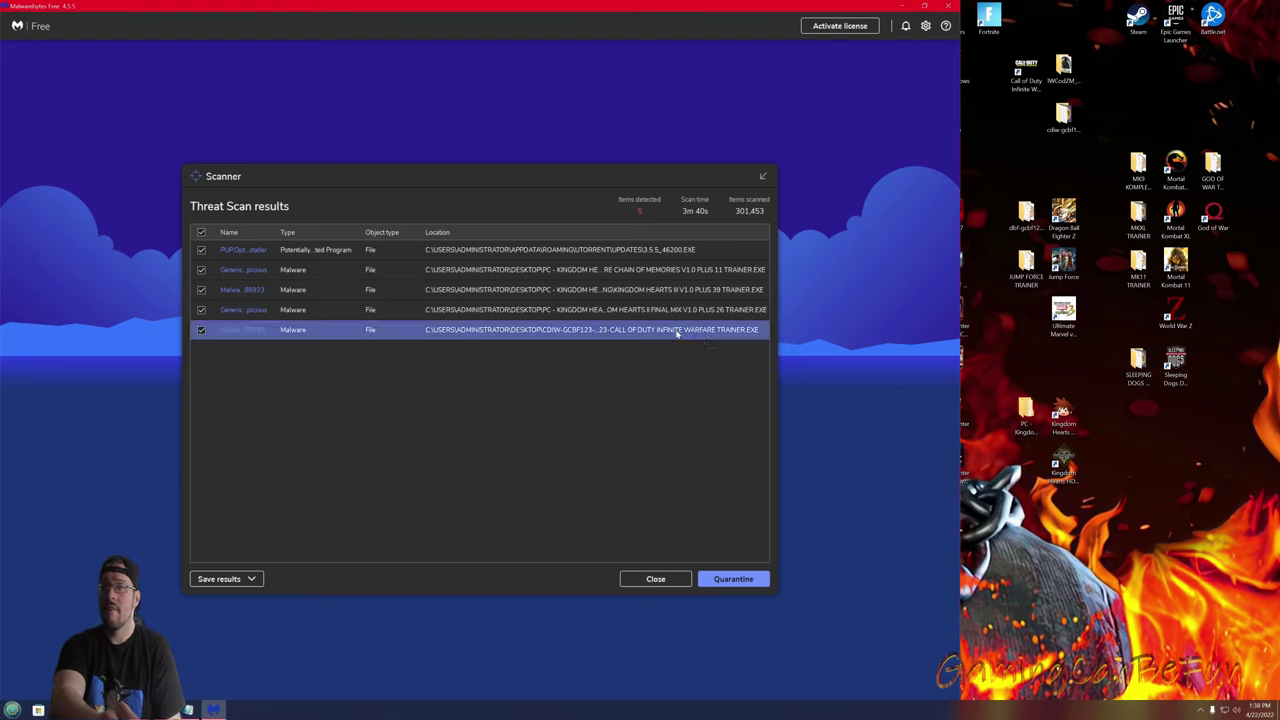
# Deselect the Call of Duty Infinite Warfare trainer and the three Kingdom Hearts trainers in the threat scan results
pyautogui.click(1062, 122)
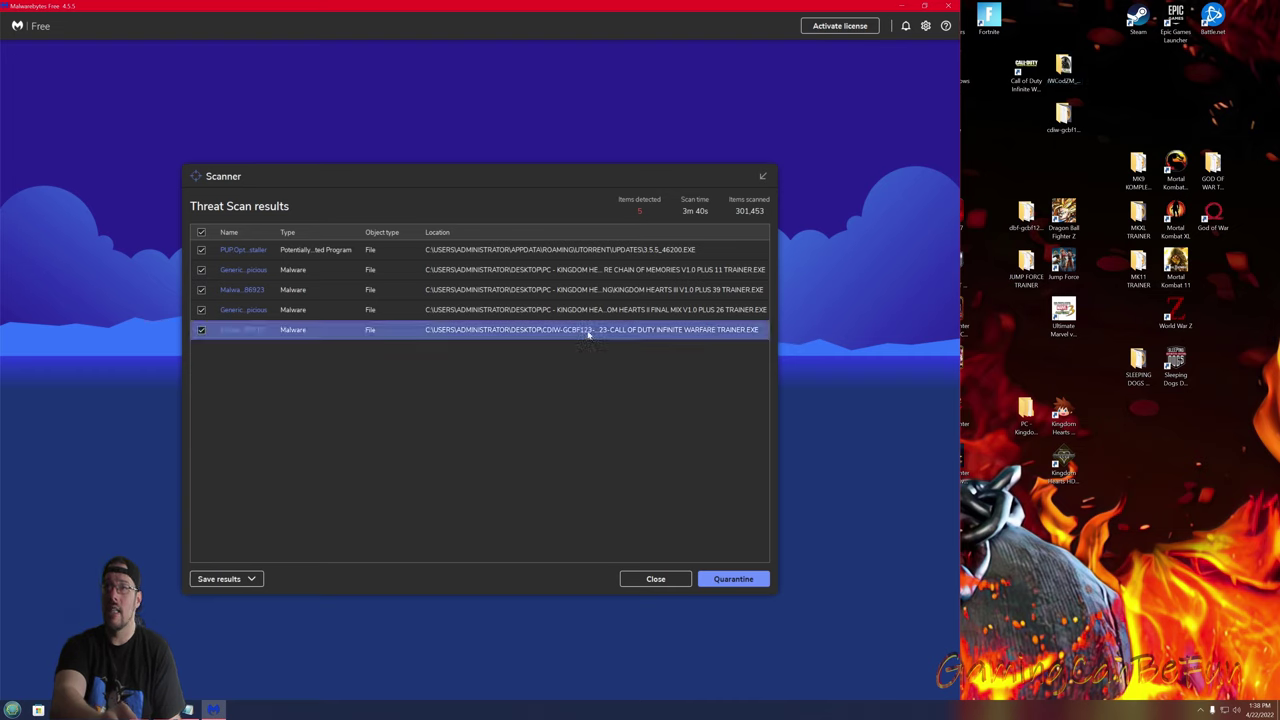
pyautogui.click(202, 331)
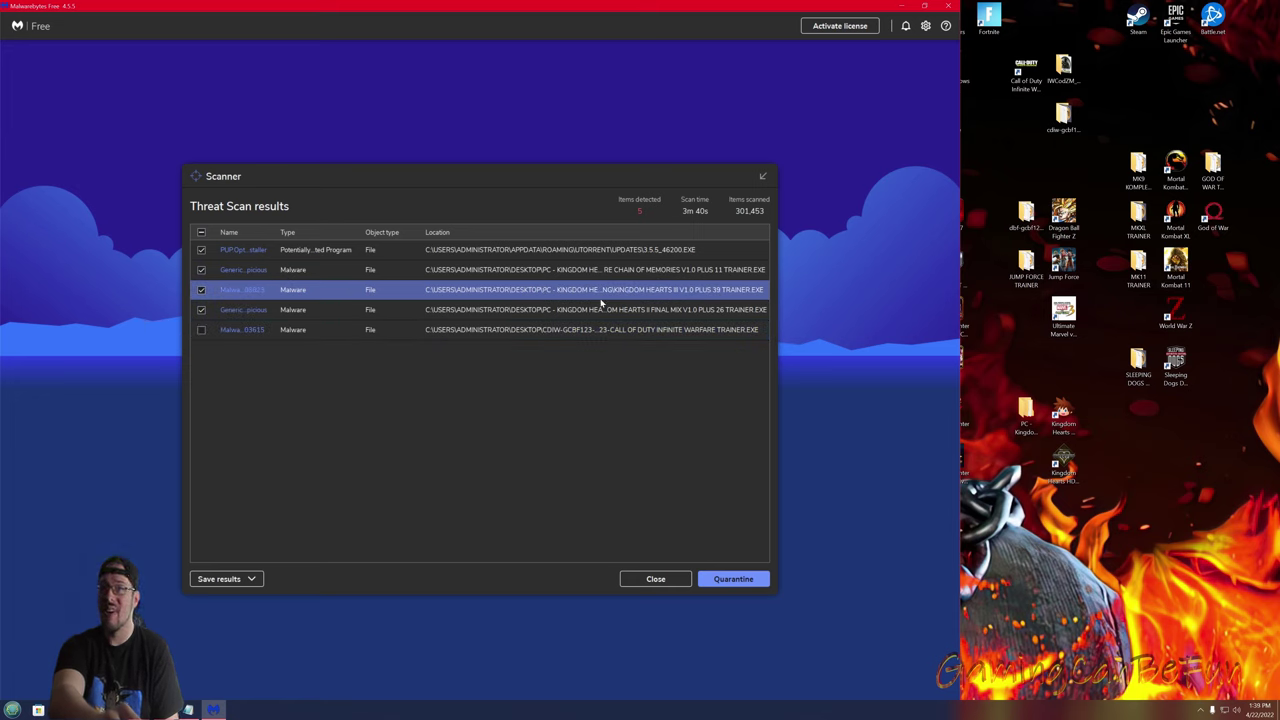
pyautogui.click(202, 310)
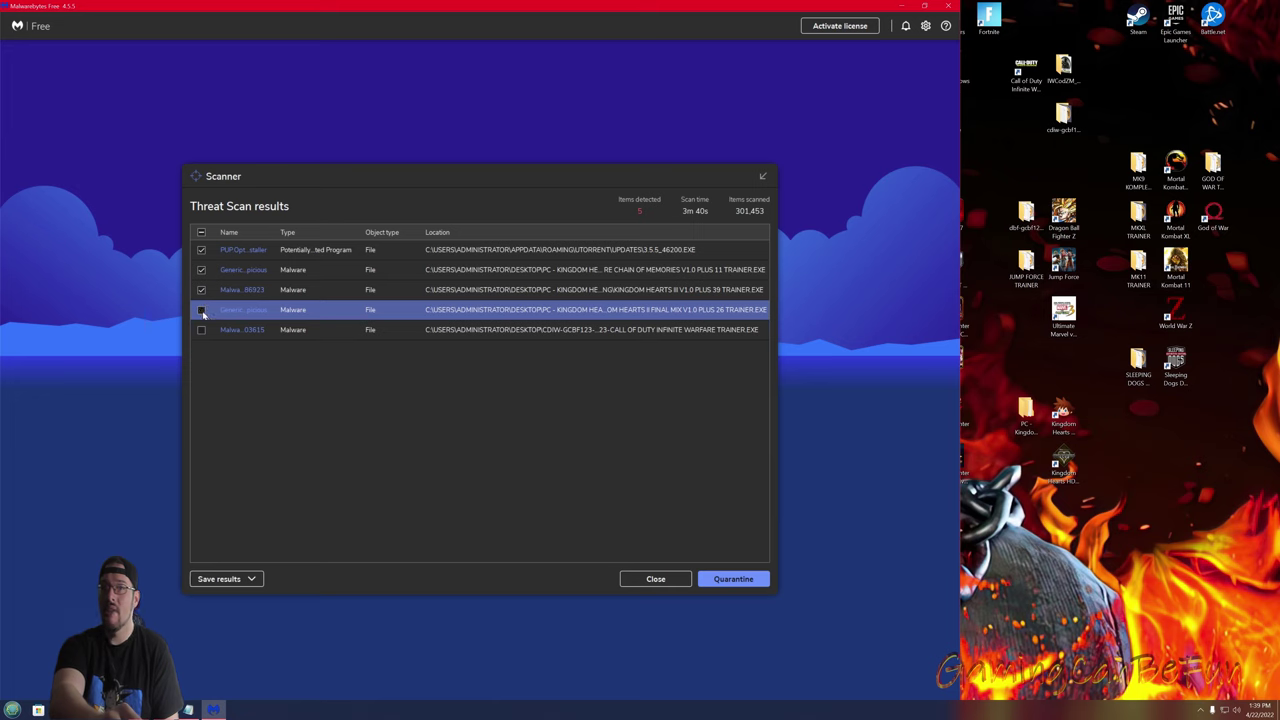
pyautogui.click(201, 289)
pyautogui.click(201, 269)
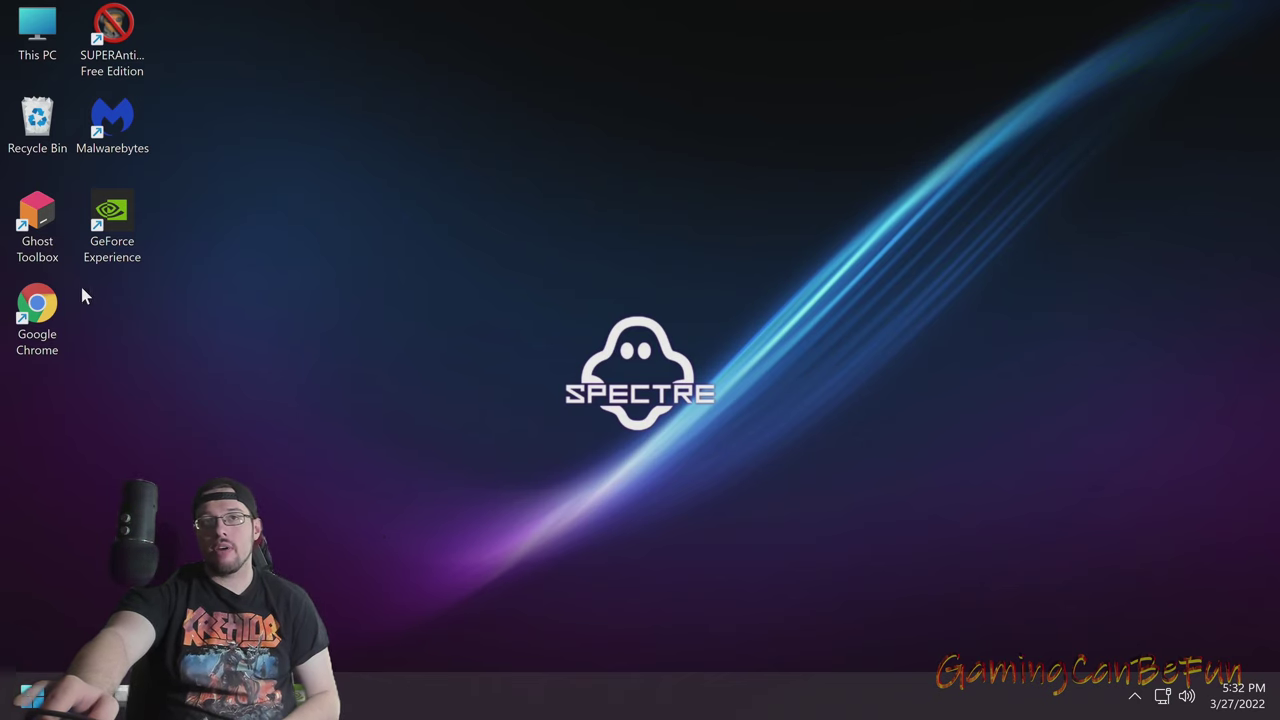
# Switch to Google Chrome and search Google for "ccleaner download"
pyautogui.doubleClick(52, 313)
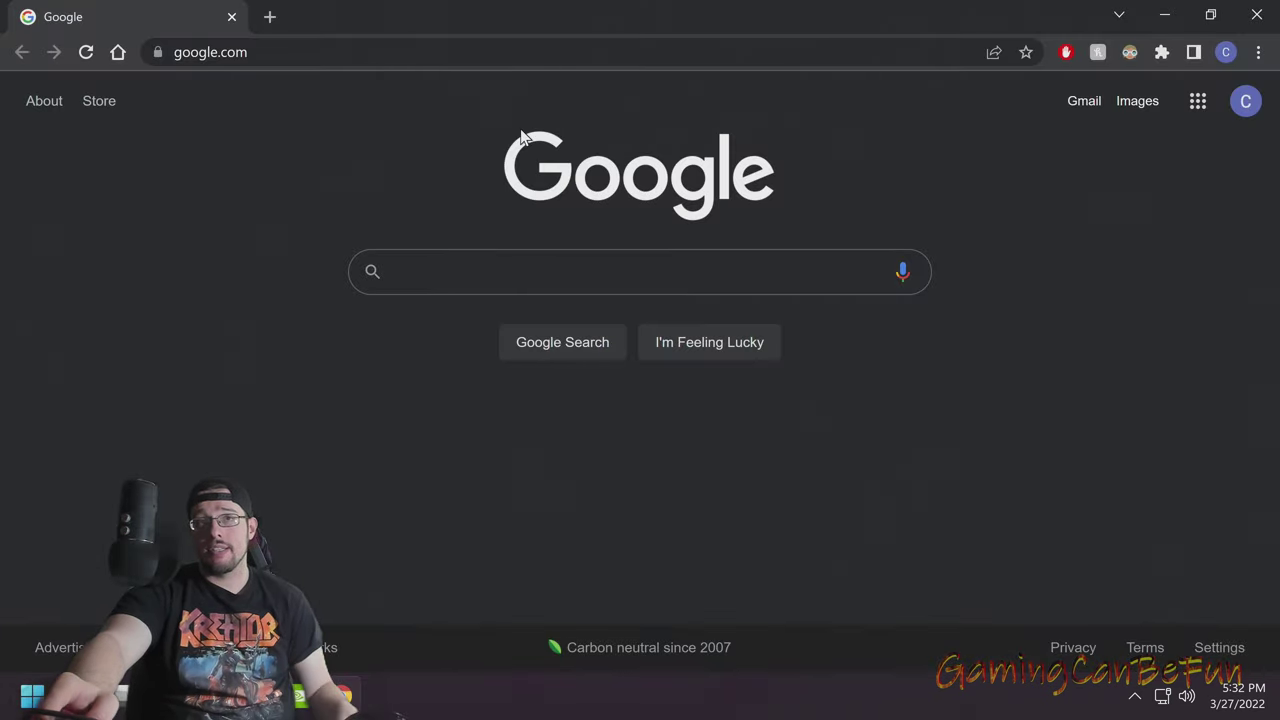
pyautogui.write('ccleaner')
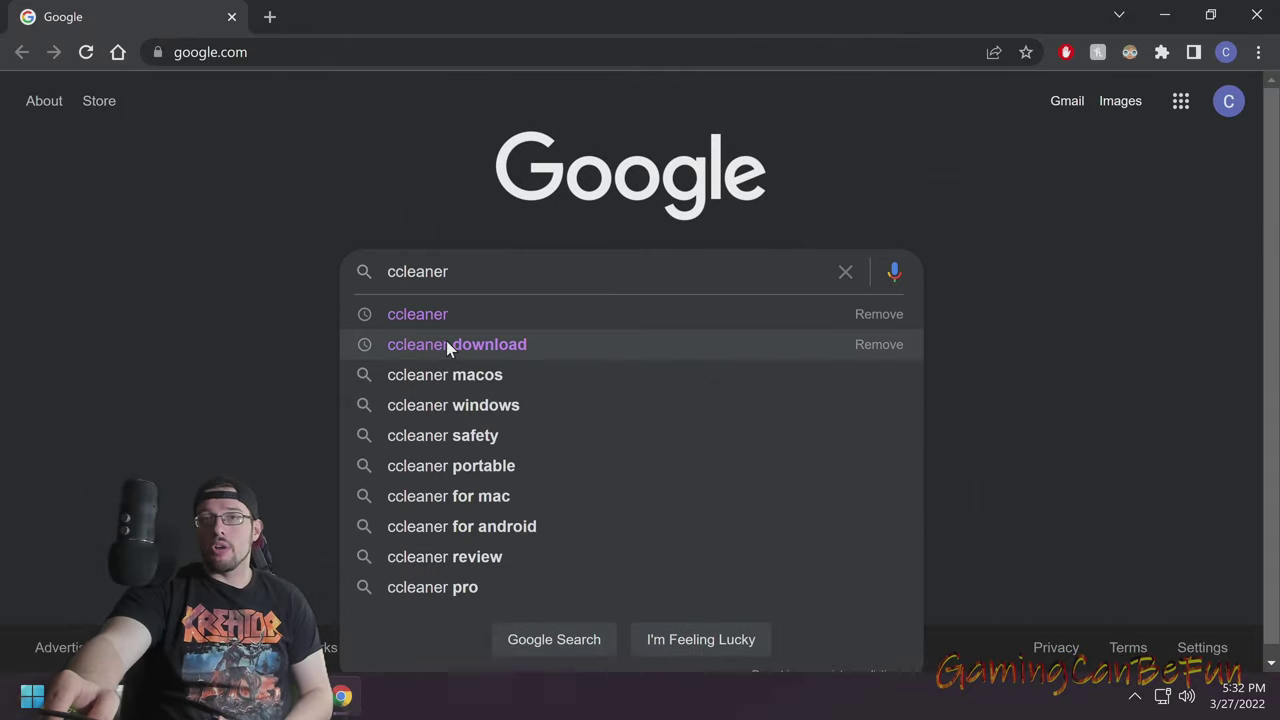
pyautogui.click(440, 343)
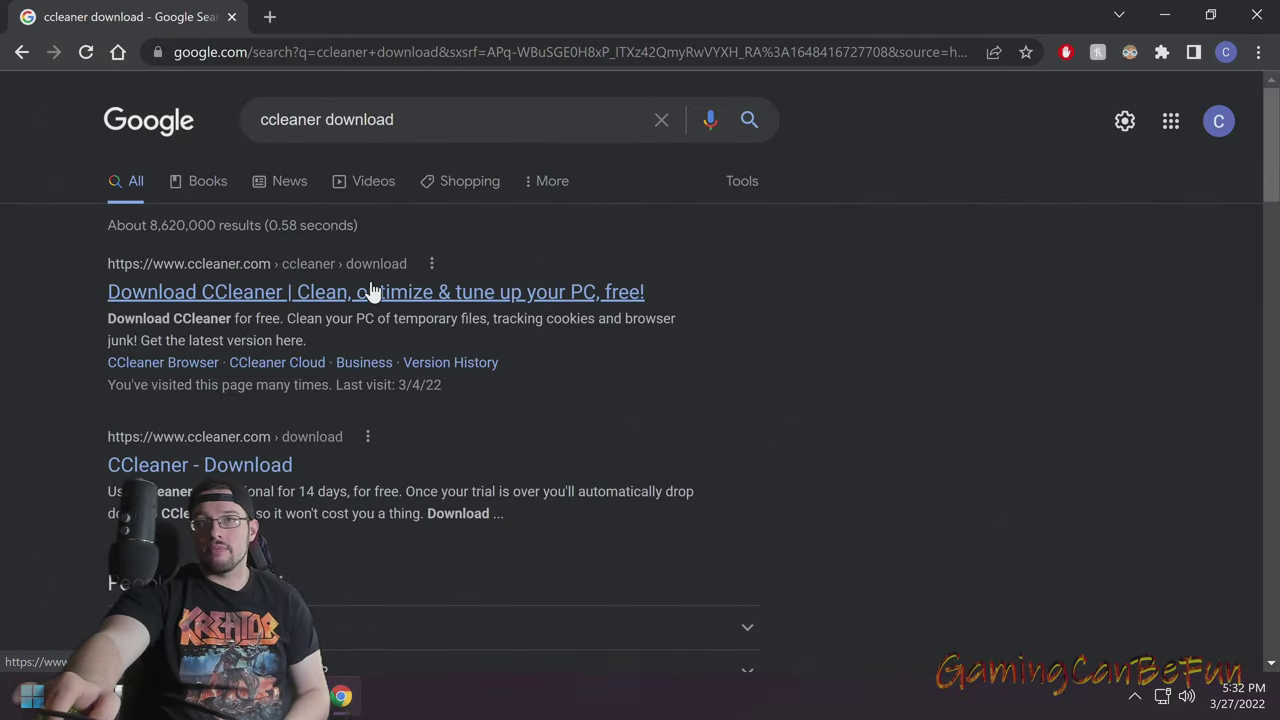
# Open the CCleaner download page on ccleaner.com and accept its cookies
pyautogui.scroll(-1, 380, 308)
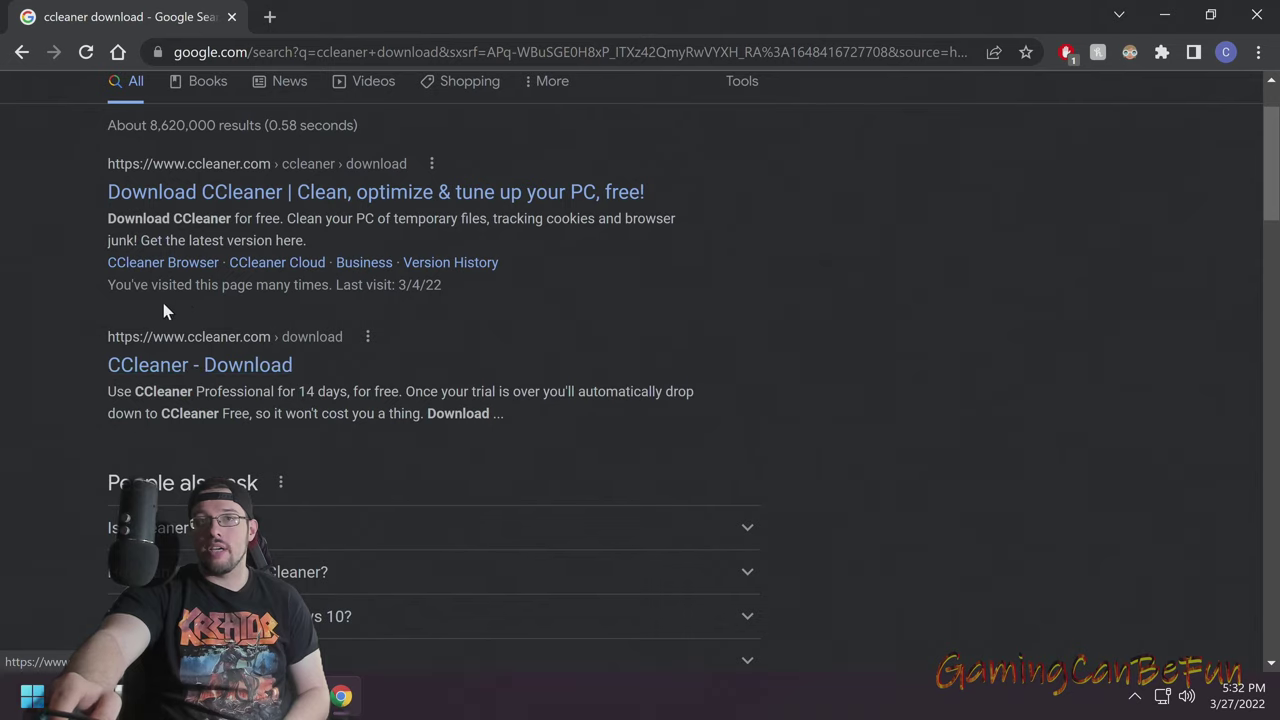
pyautogui.click(265, 375)
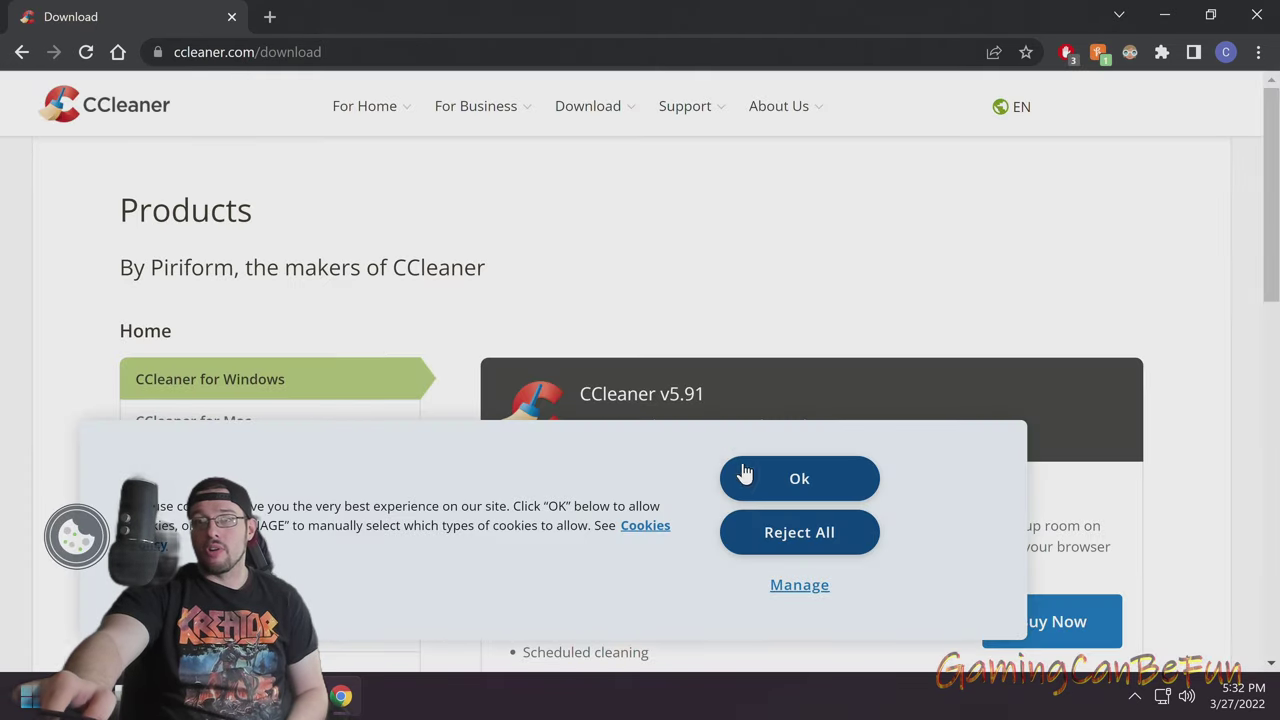
pyautogui.click(785, 482)
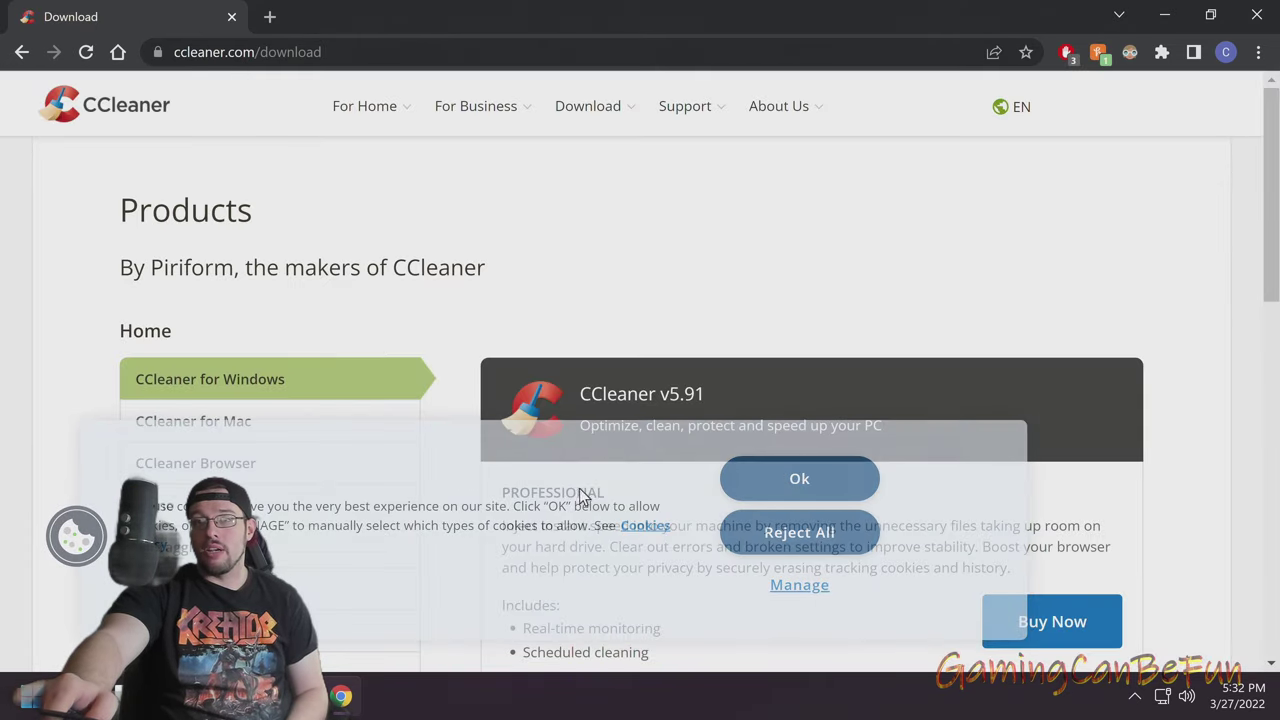
# Download the Free version of CCleaner and save ccsetup591.exe in the Downloads folder
pyautogui.scroll(-2, 537, 350)
pyautogui.scroll(-2, 912, 490)
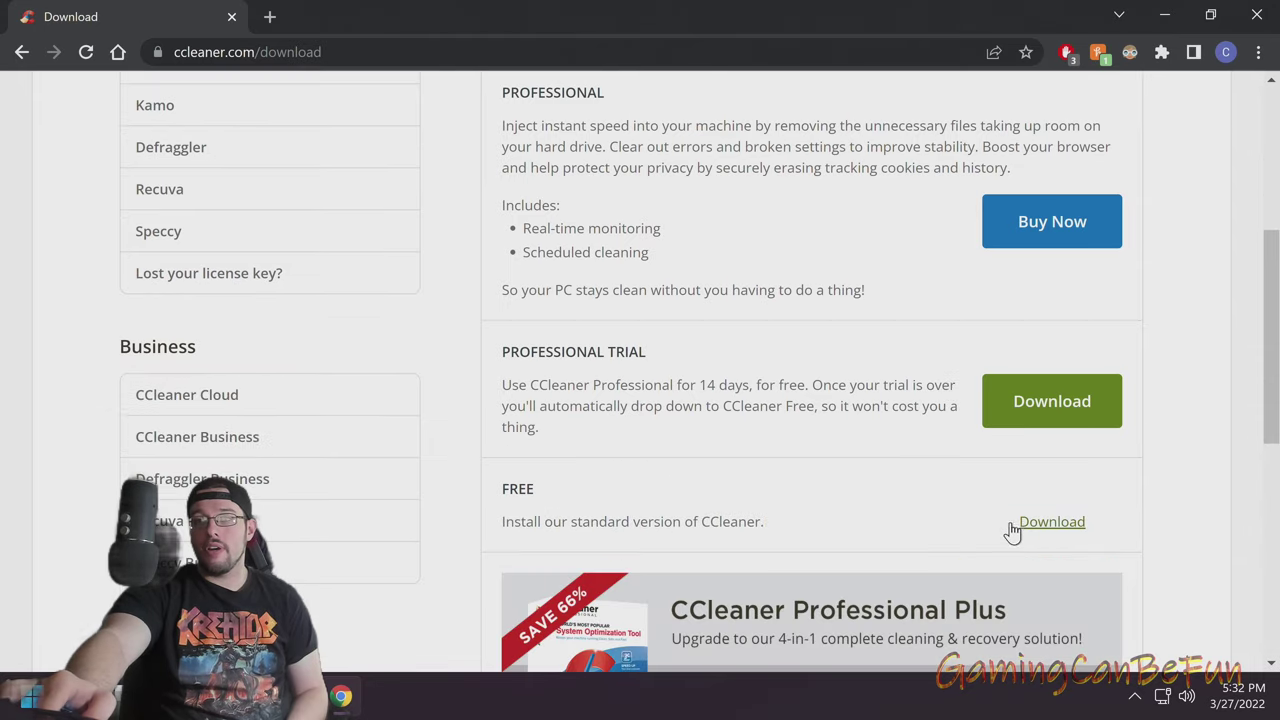
pyautogui.click(1058, 528)
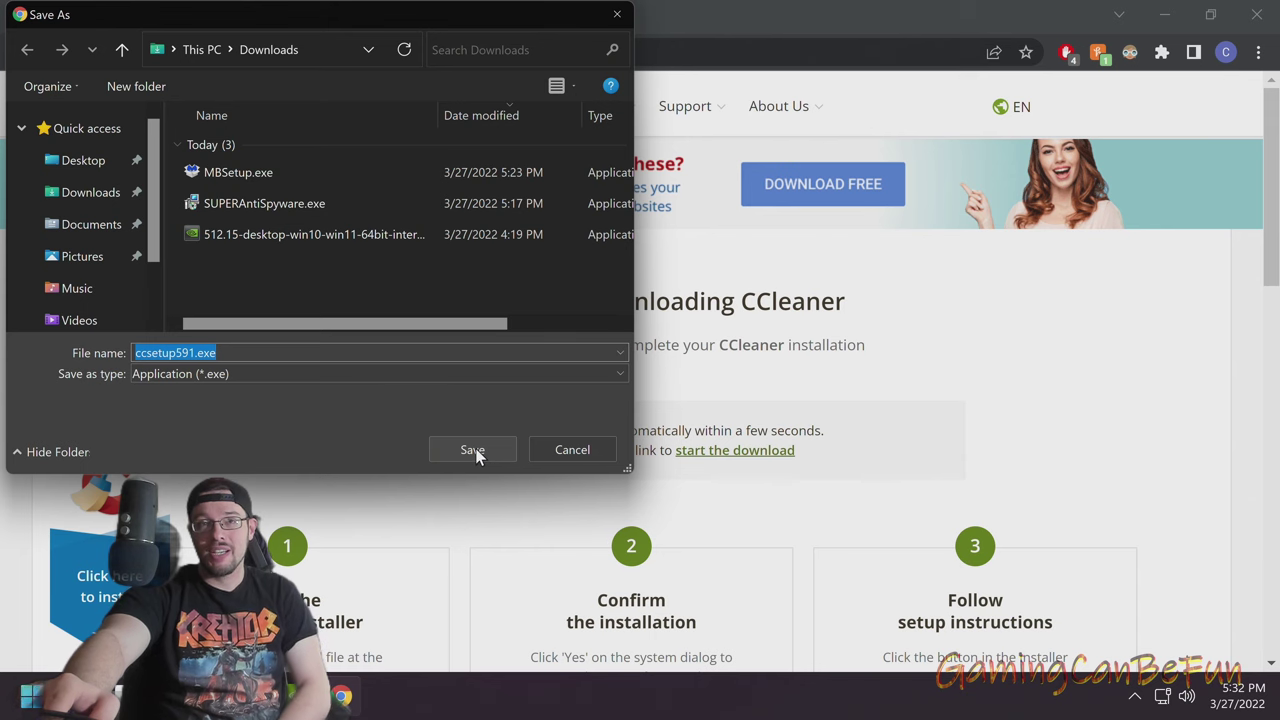
pyautogui.click(472, 450)
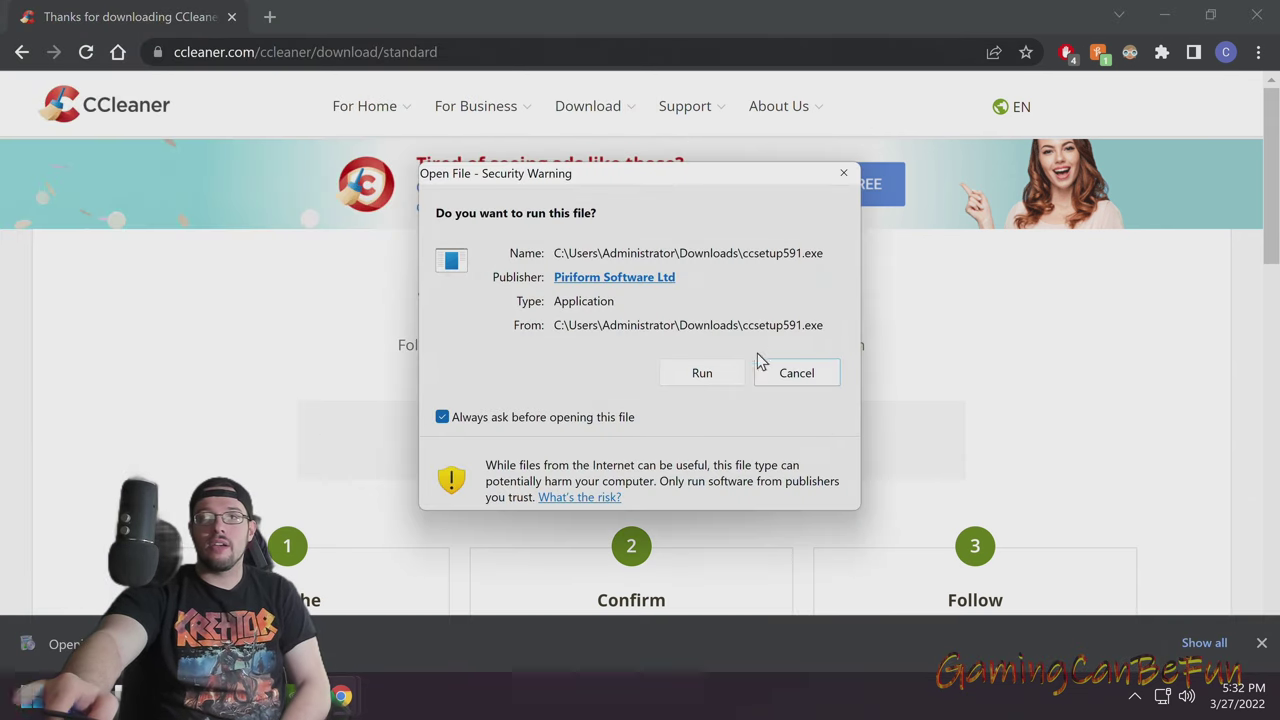
# Run the CCleaner installer with all install options enabled, launch CCleaner without the release notes, and minimize the browser
pyautogui.click(703, 372)
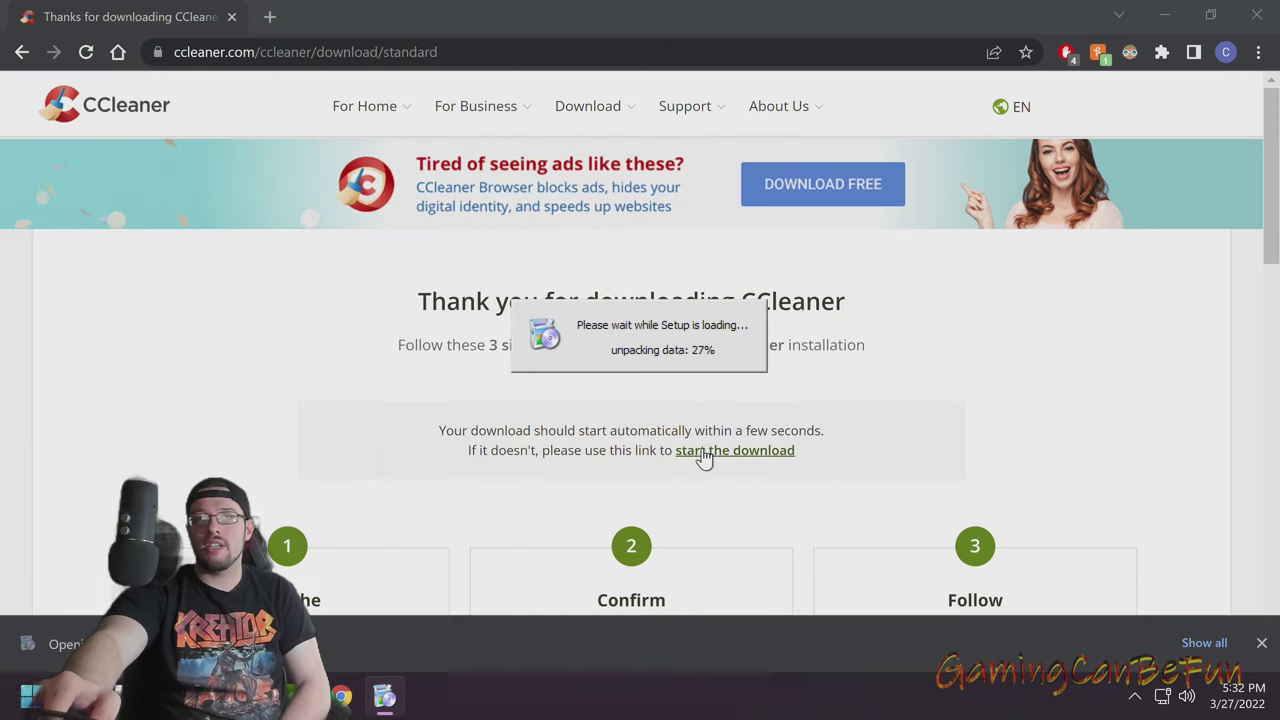
pyautogui.click(639, 394)
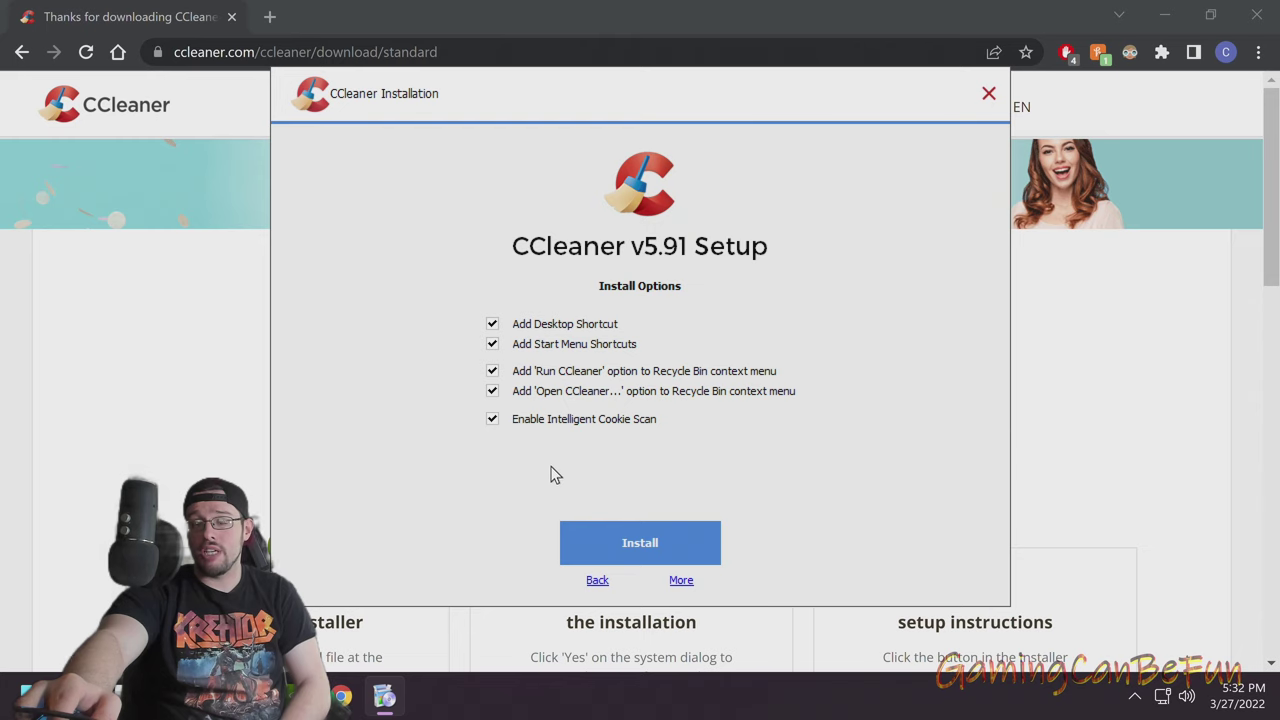
pyautogui.click(655, 542)
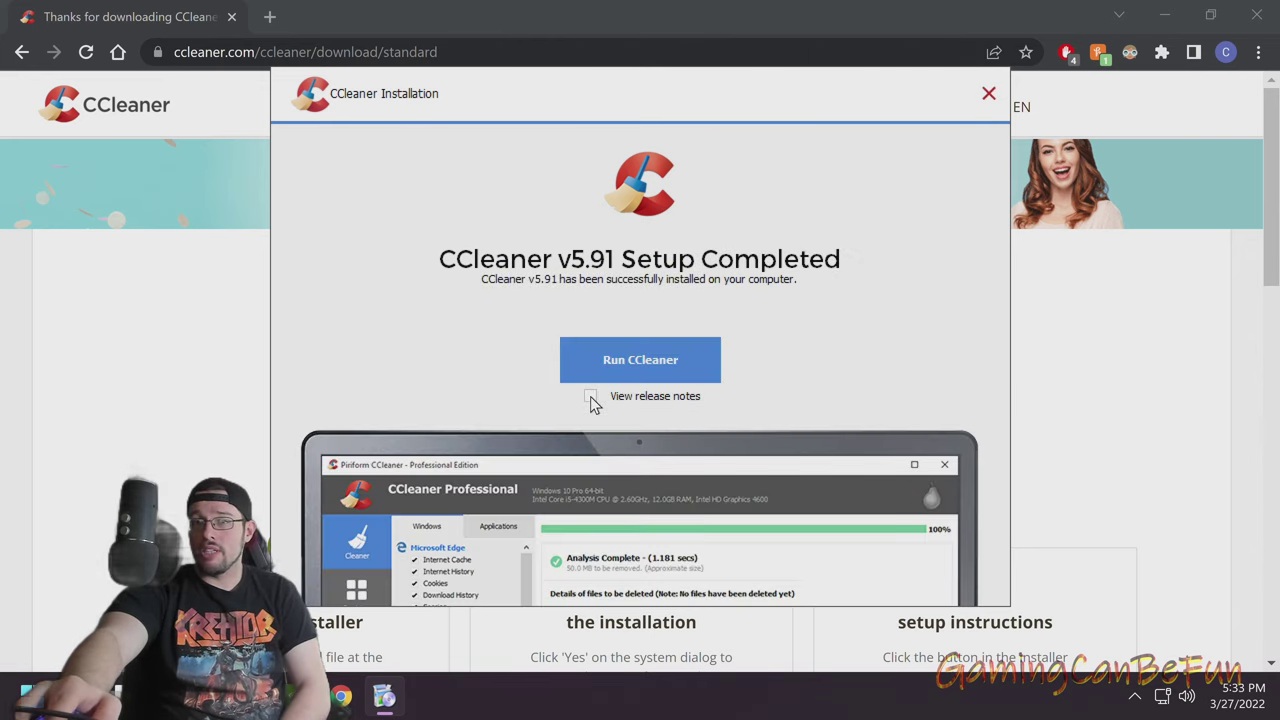
pyautogui.click(640, 362)
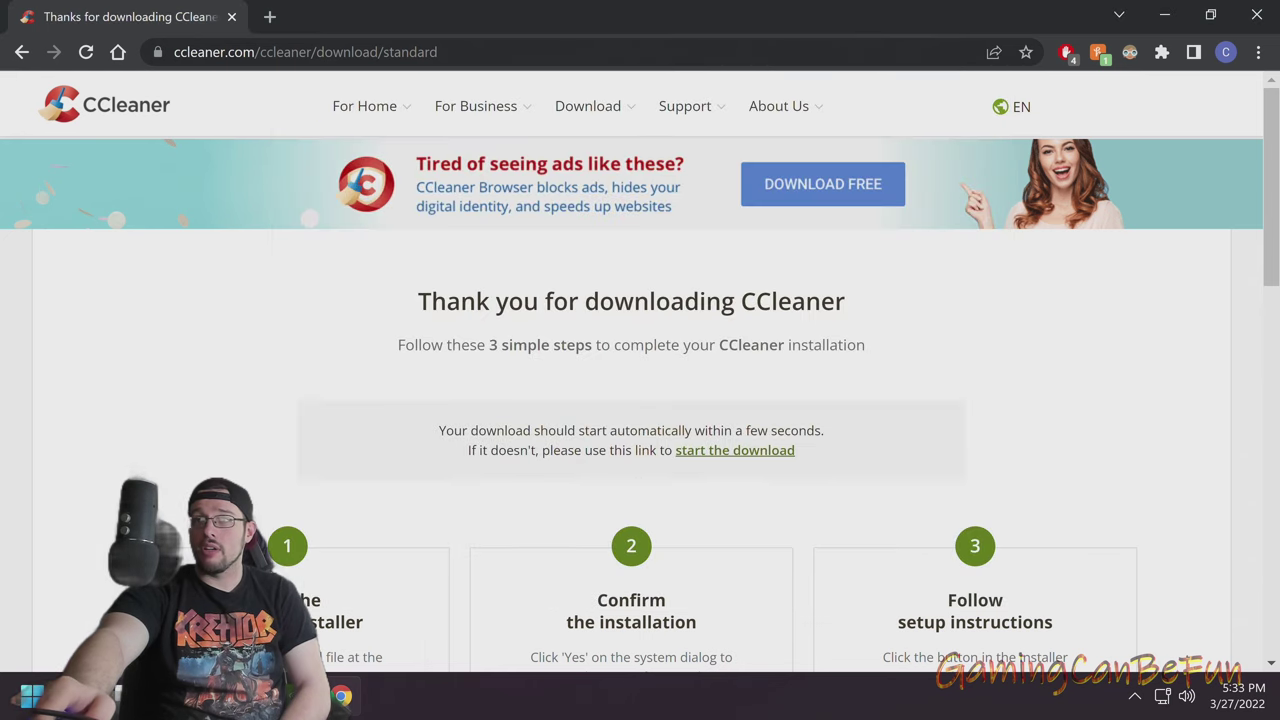
pyautogui.click(1164, 14)
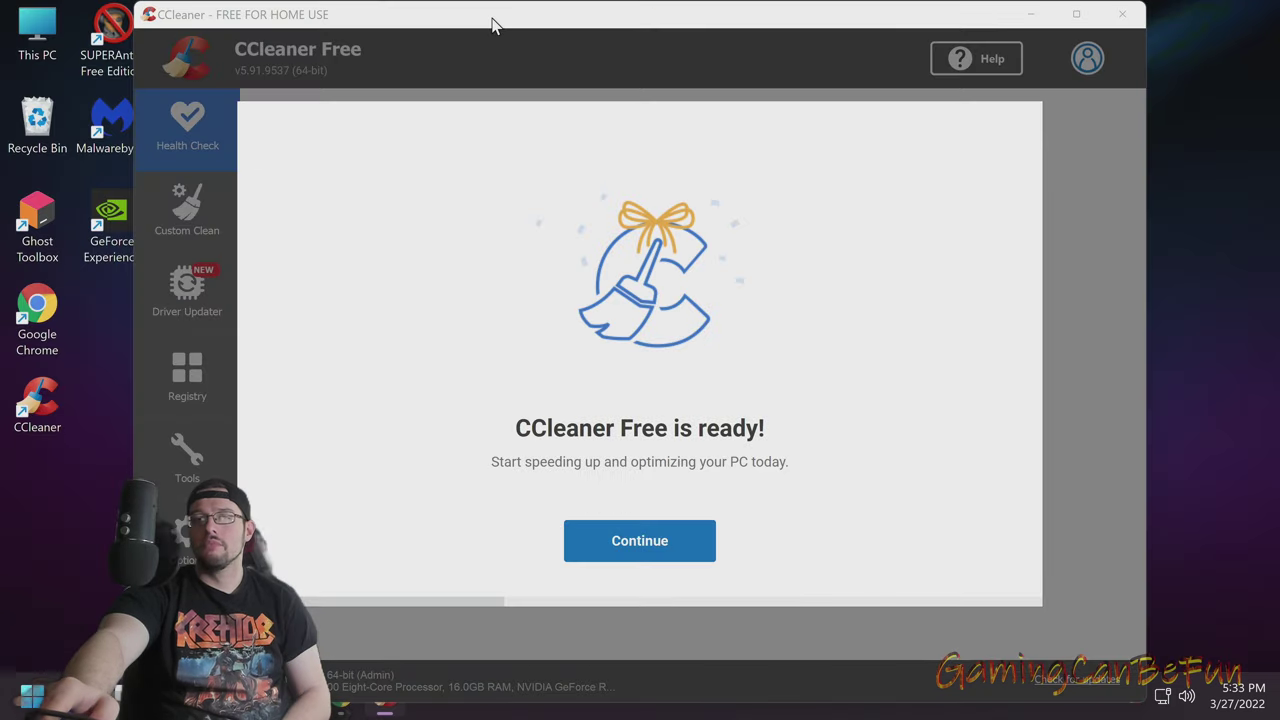
# Continue past the CCleaner Free welcome screen, decline the AVG Free Antivirus offer, and move the CCleaner window clear of the desktop shortcuts
pyautogui.click(663, 550)
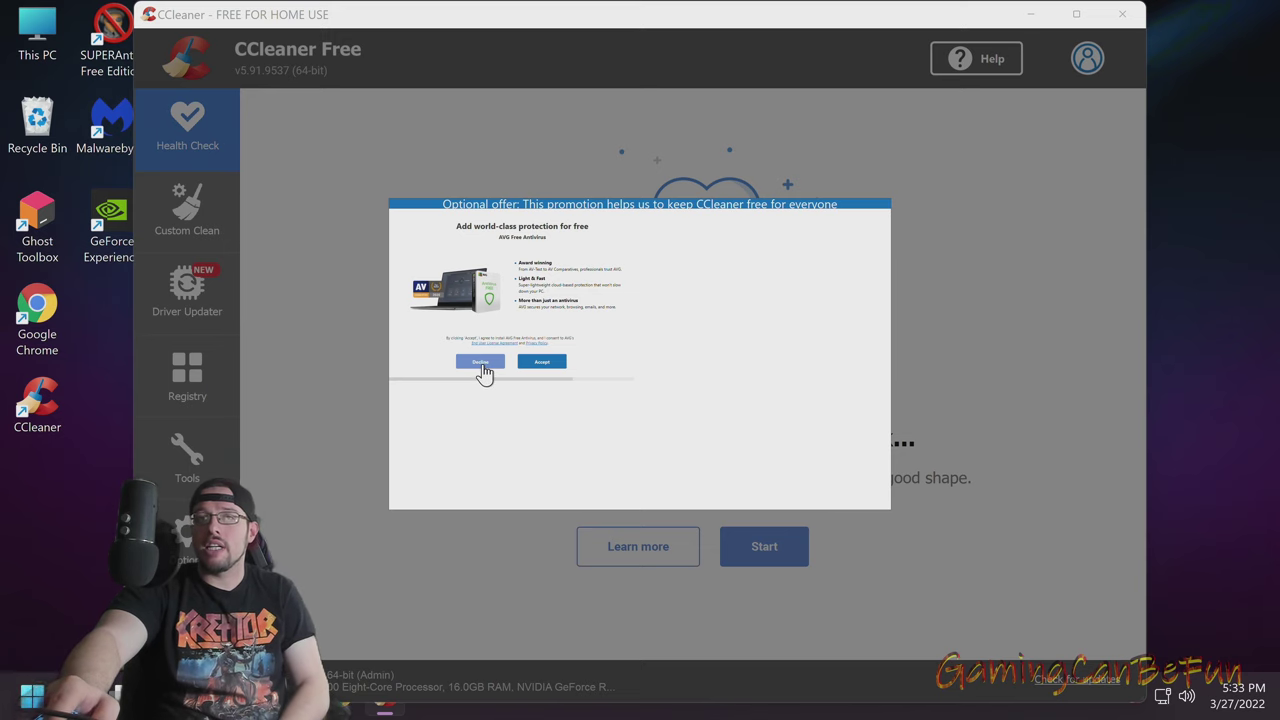
pyautogui.click(482, 367)
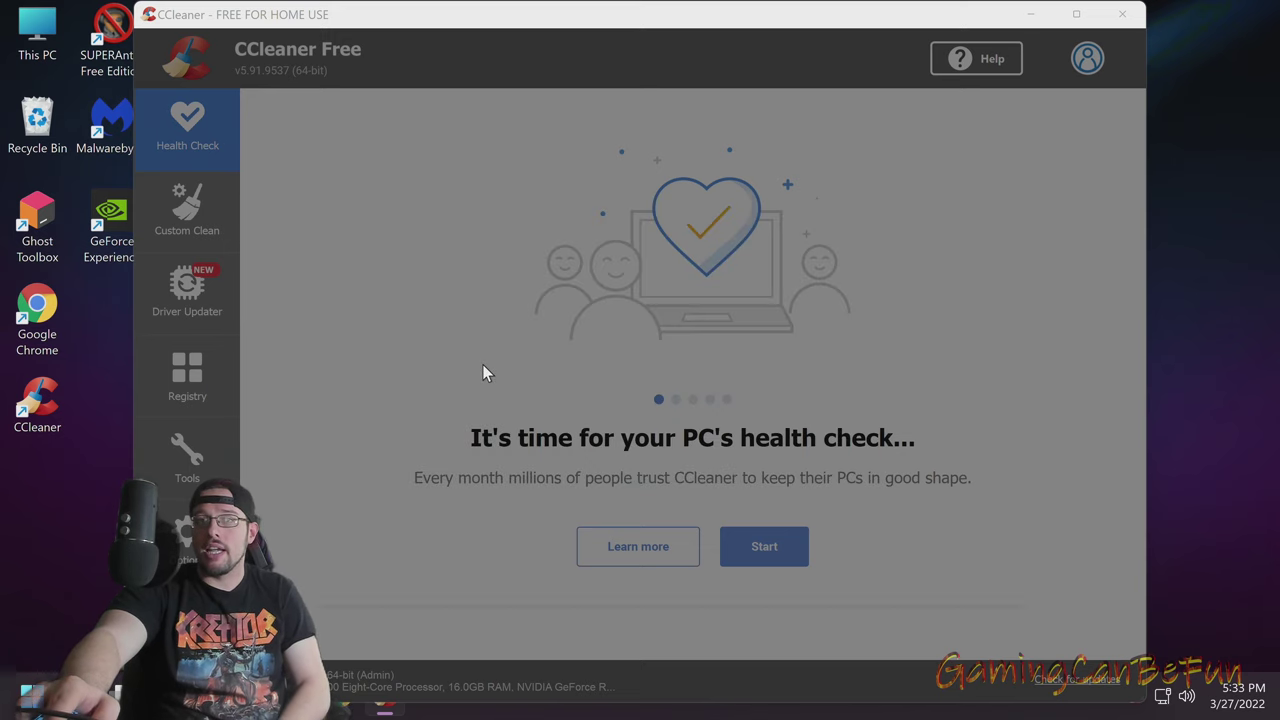
pyautogui.click(609, 522)
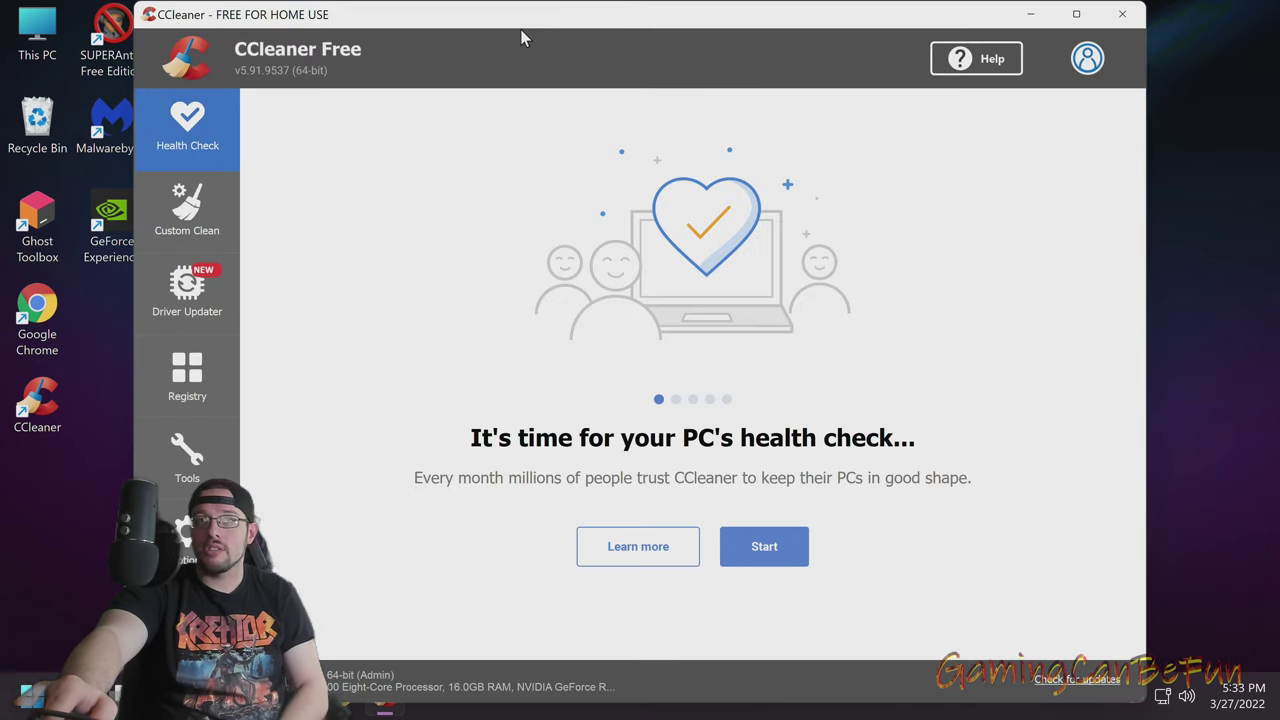
pyautogui.moveTo(520, 29)
pyautogui.mouseDown()
pyautogui.moveTo(704, 31)
pyautogui.moveTo(551, 34)
pyautogui.moveTo(532, 60)
pyautogui.mouseUp()
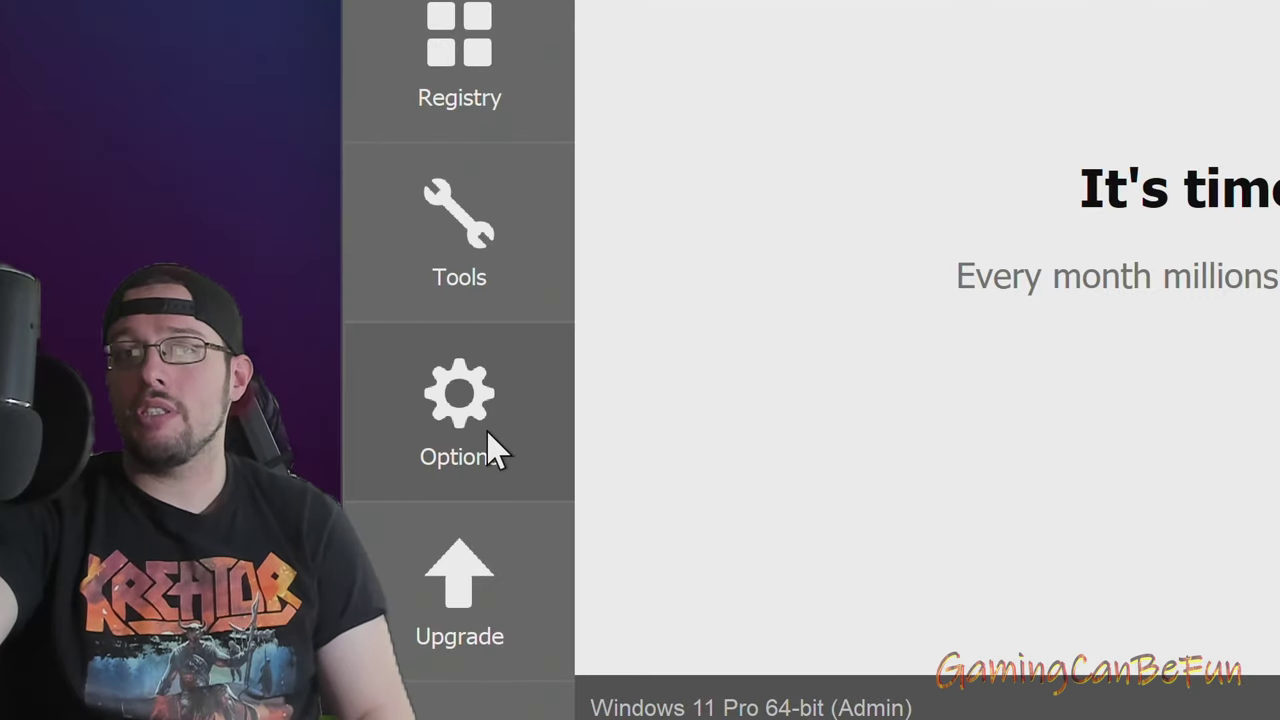
# Disable app-usage data sharing in CCleaner's privacy options for improvements, own-product offers and 3rd-party offers
pyautogui.click(364, 559)
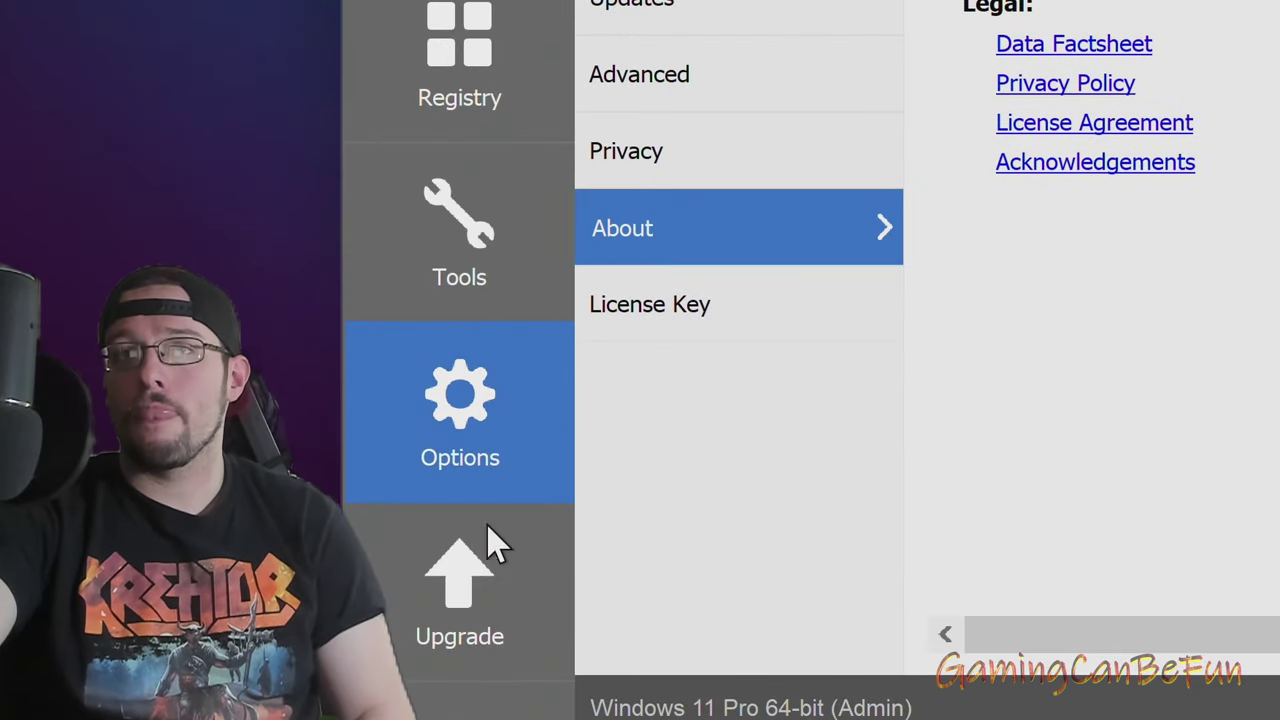
pyautogui.click(466, 443)
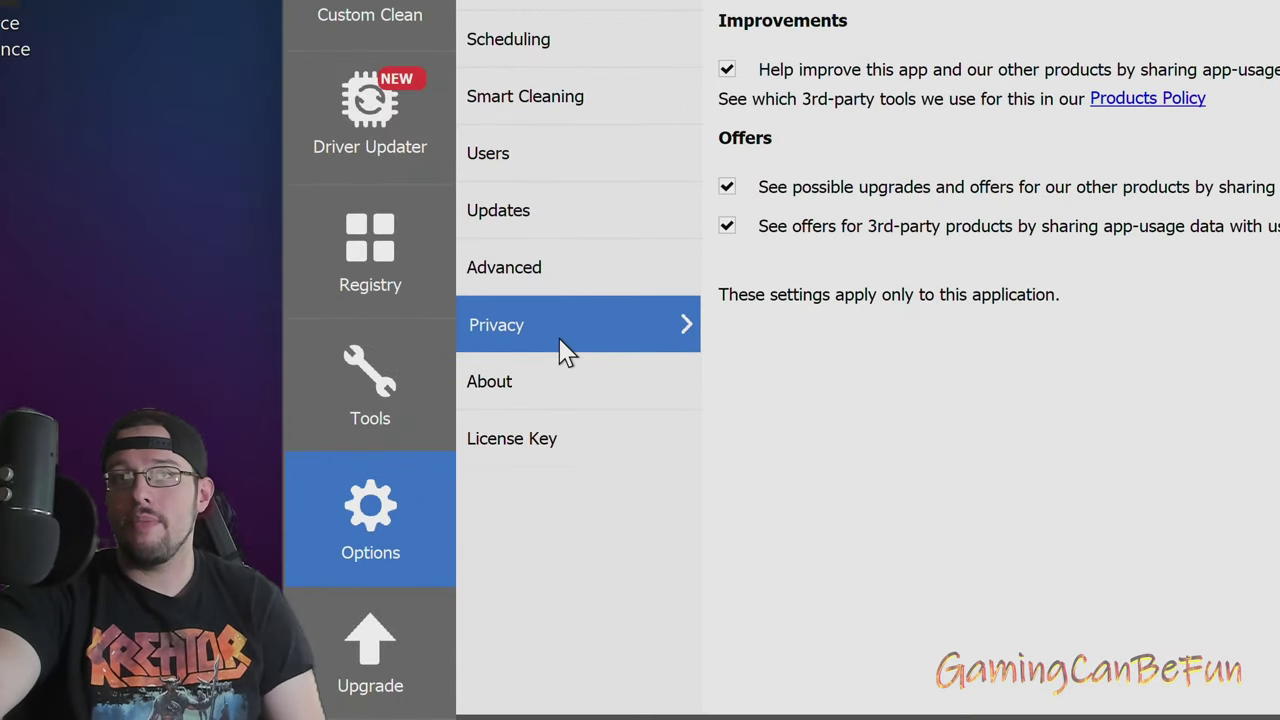
pyautogui.click(727, 71)
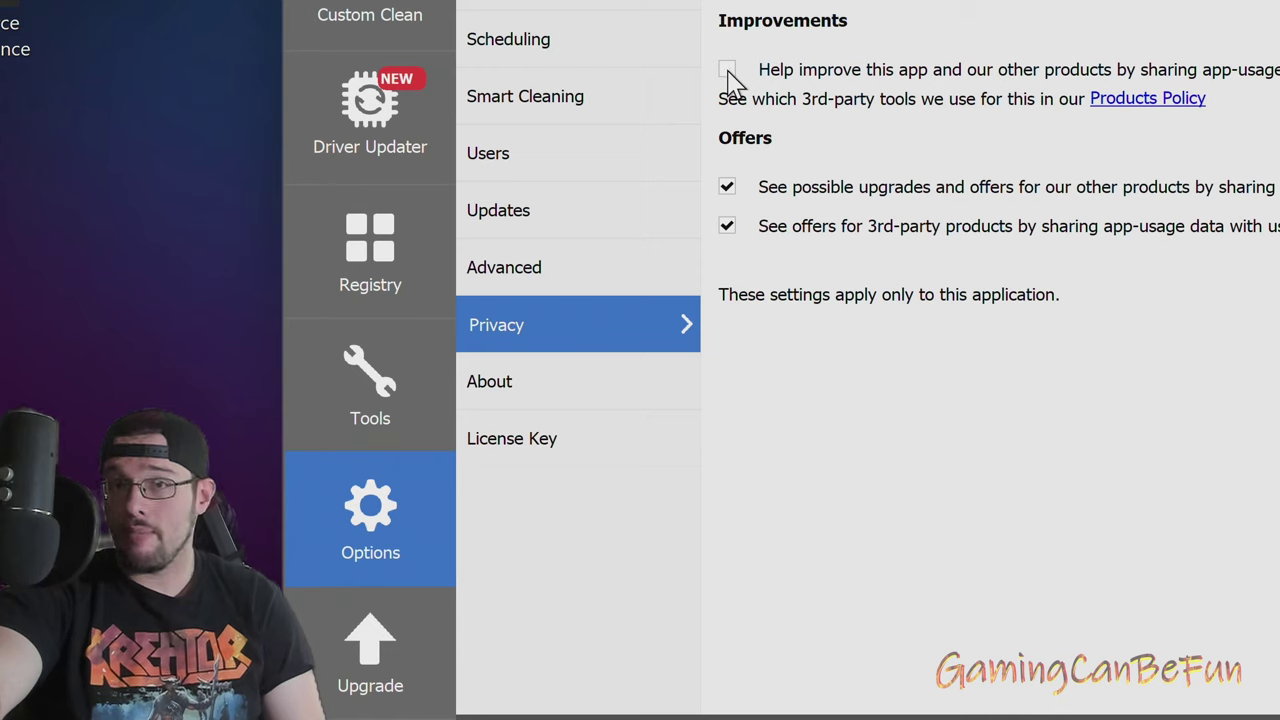
pyautogui.click(729, 228)
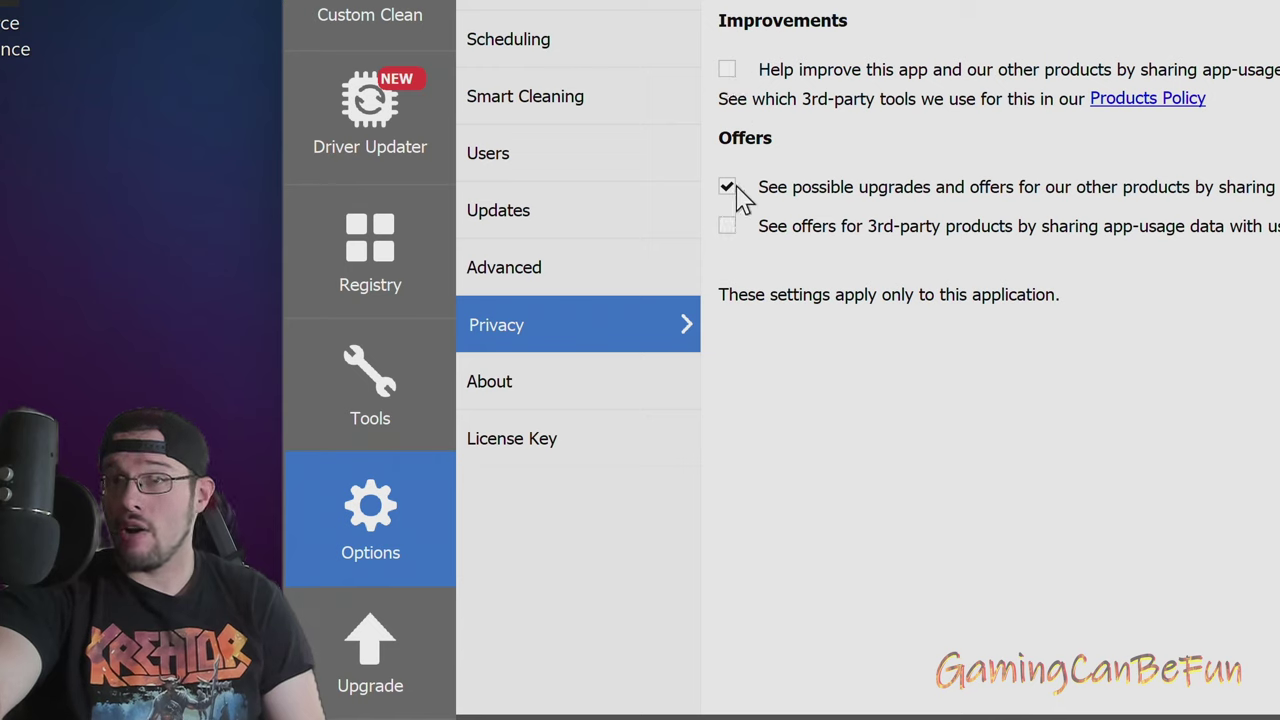
pyautogui.click(727, 189)
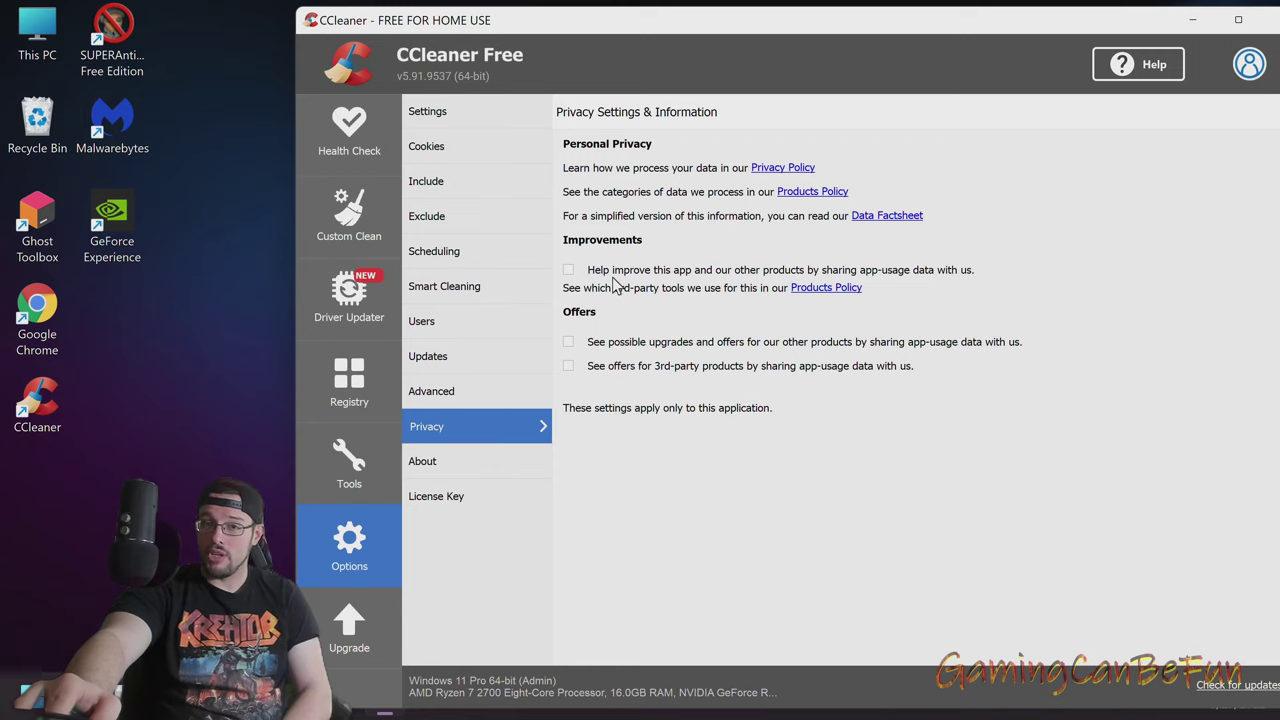
# Turn off CCleaner's automatic updates and new-version notifications, and disable Smart Cleaning
pyautogui.click(500, 391)
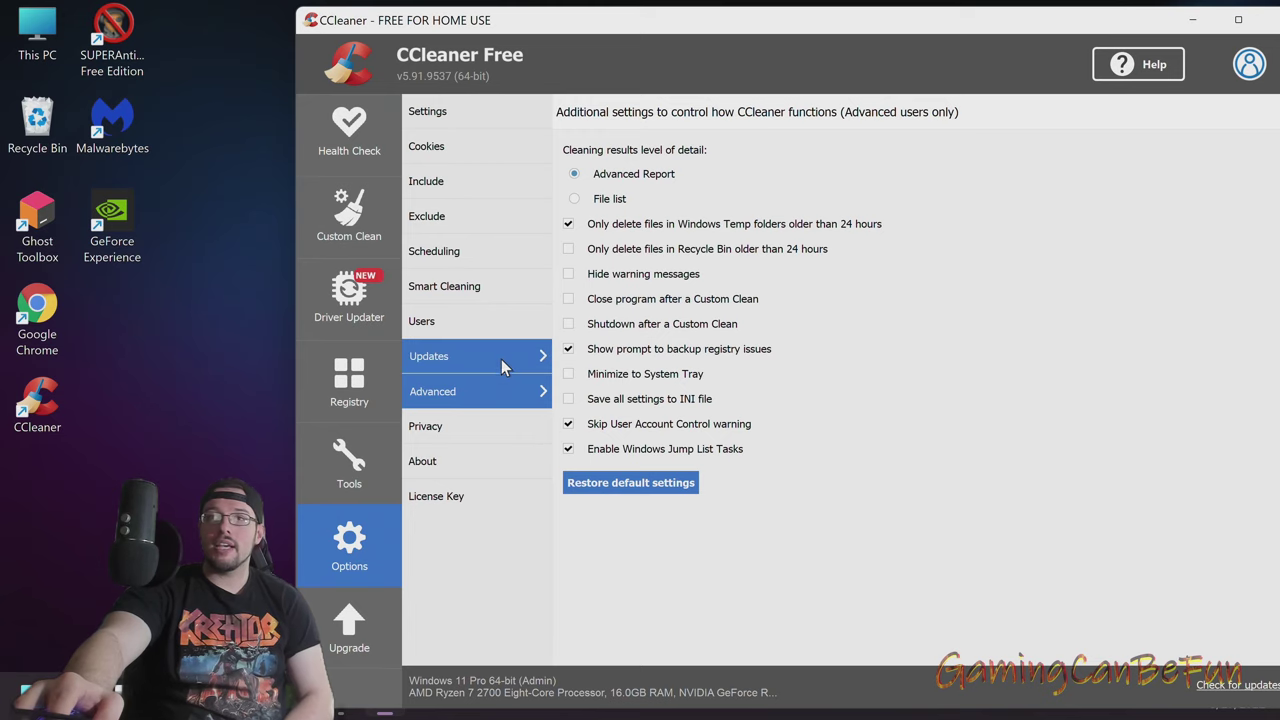
pyautogui.click(477, 358)
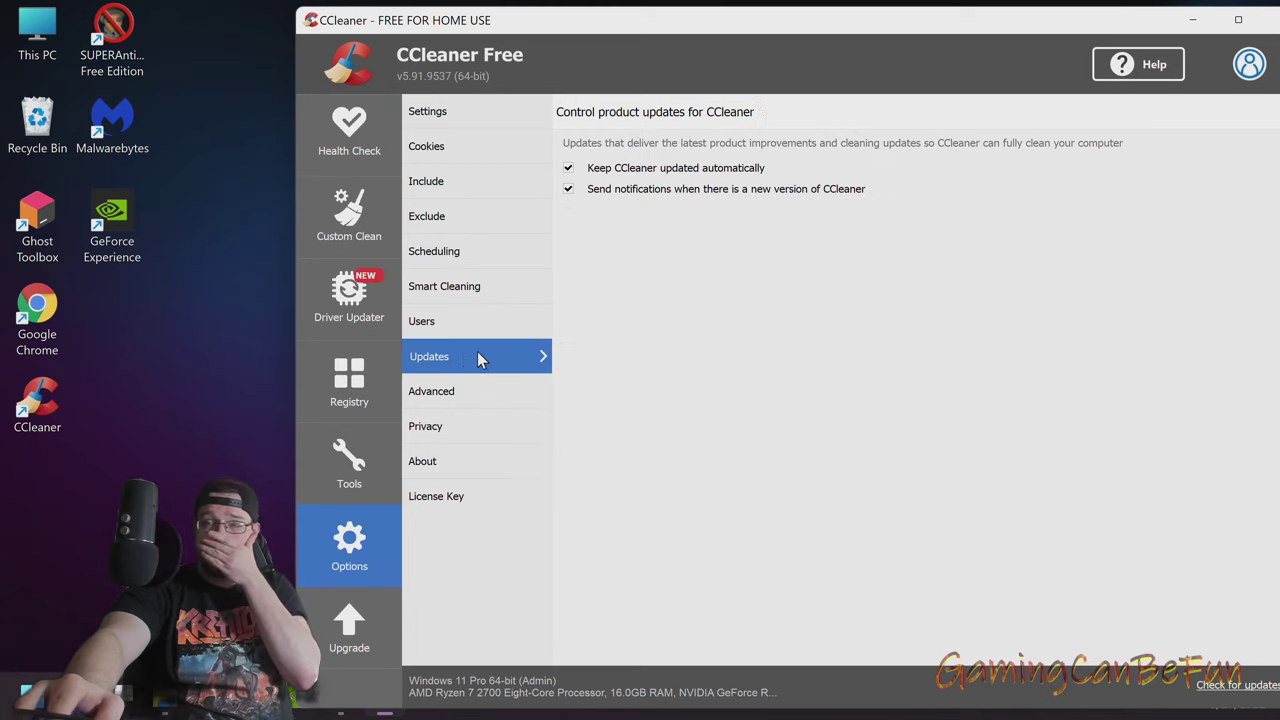
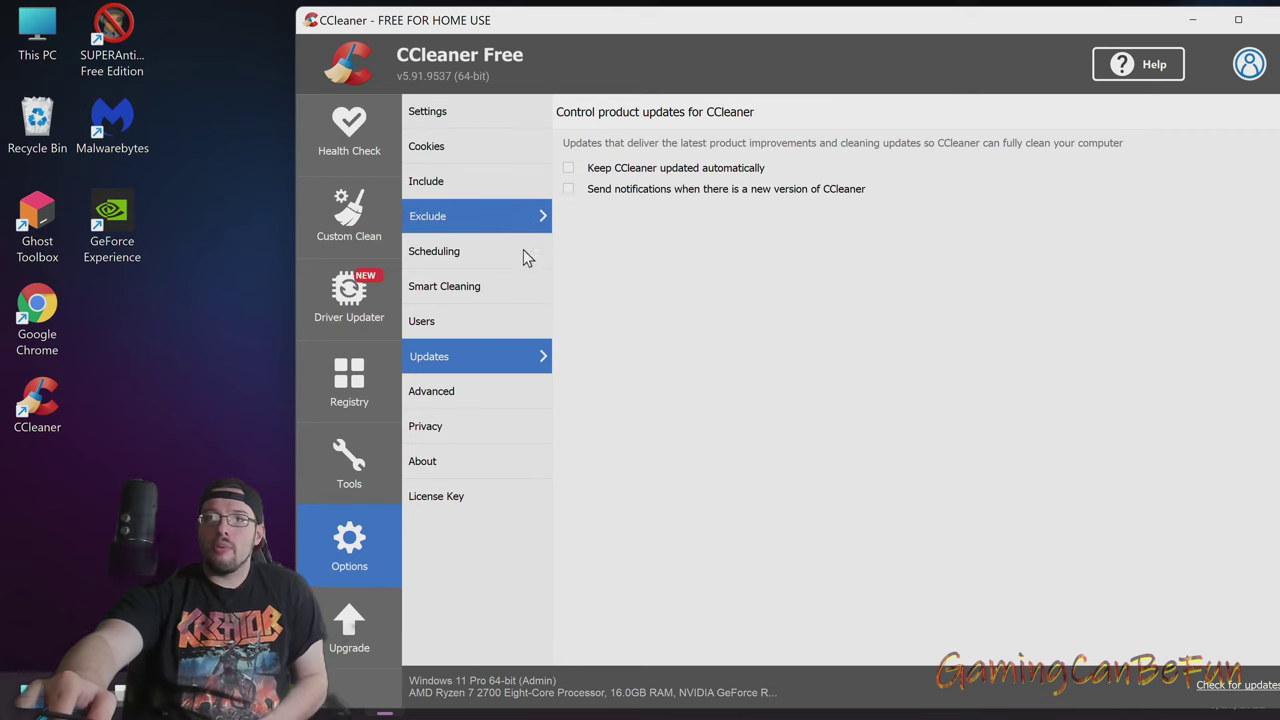
pyautogui.click(494, 320)
pyautogui.click(495, 286)
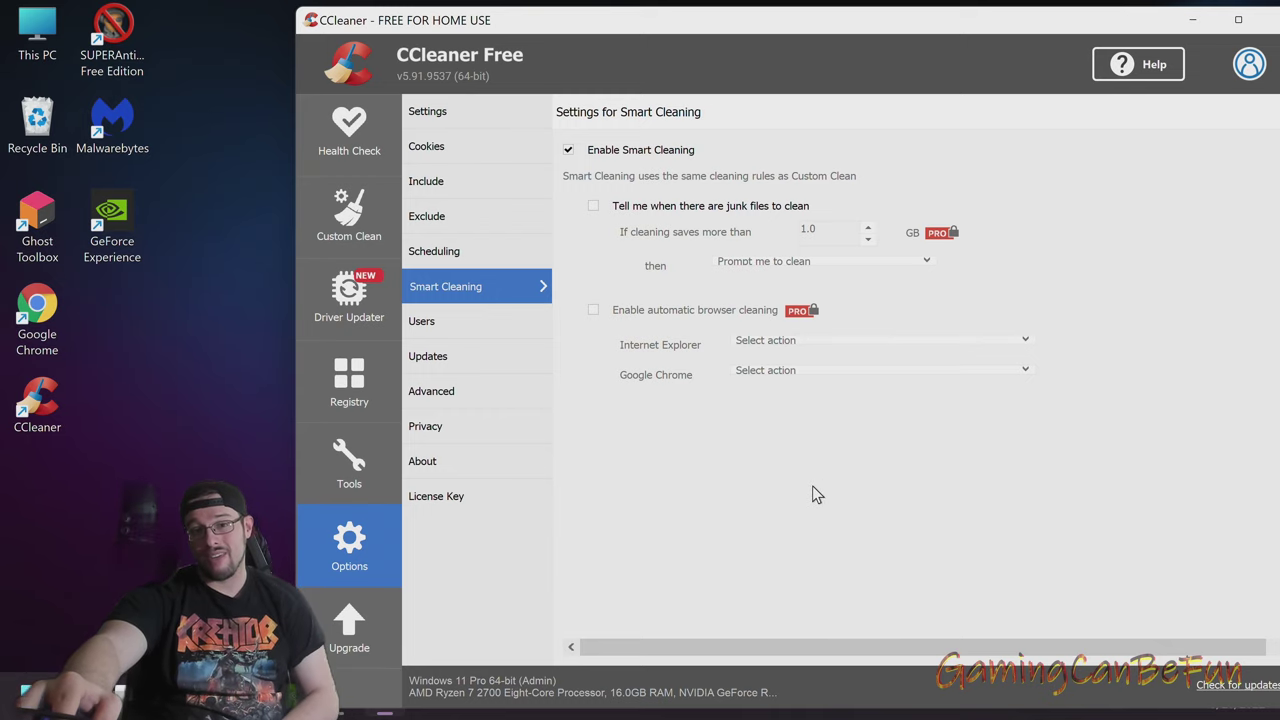
pyautogui.click(568, 152)
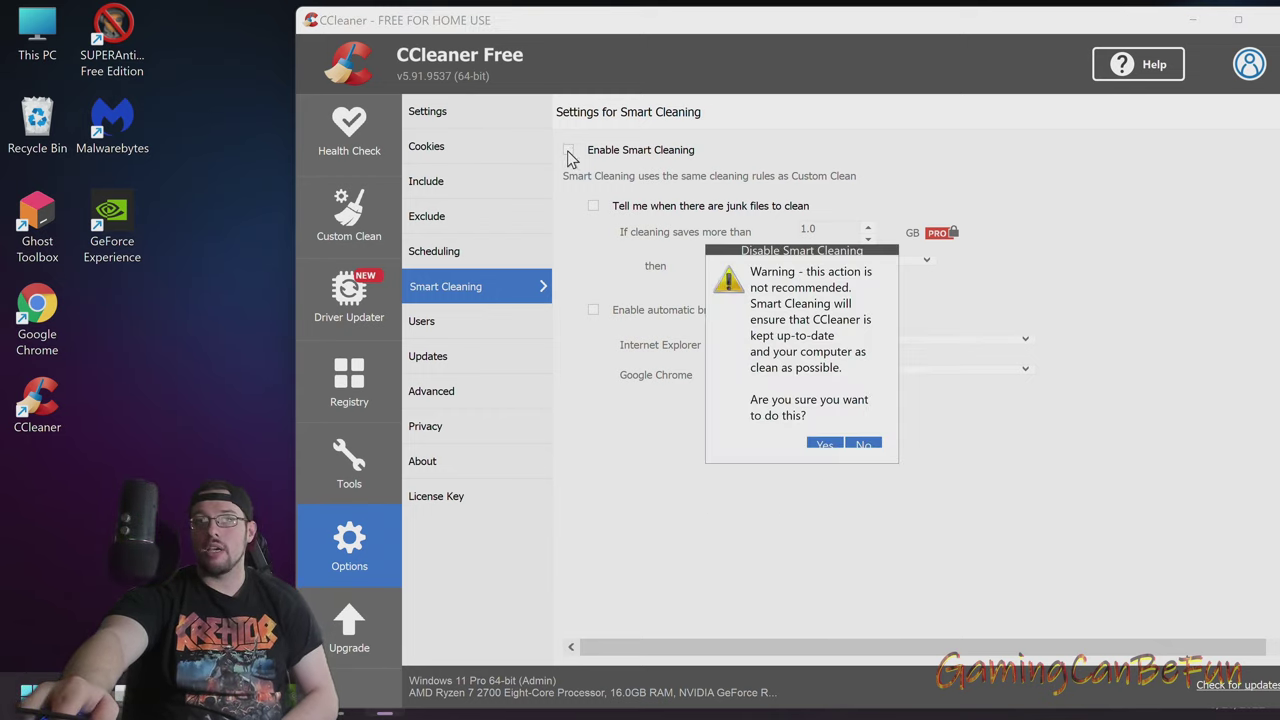
pyautogui.click(825, 448)
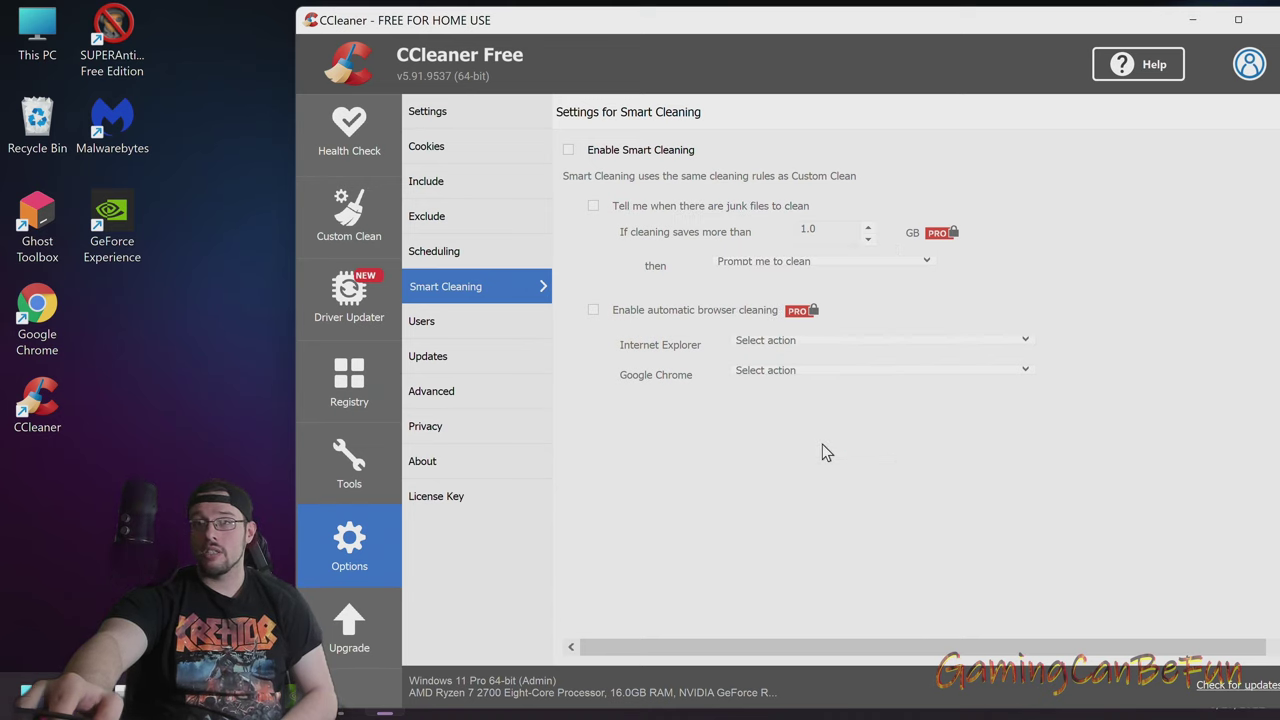
# Look through the Scheduling, Exclude, Include, Cookies and general Settings options, leaving Google Chrome open
pyautogui.click(481, 248)
pyautogui.click(478, 218)
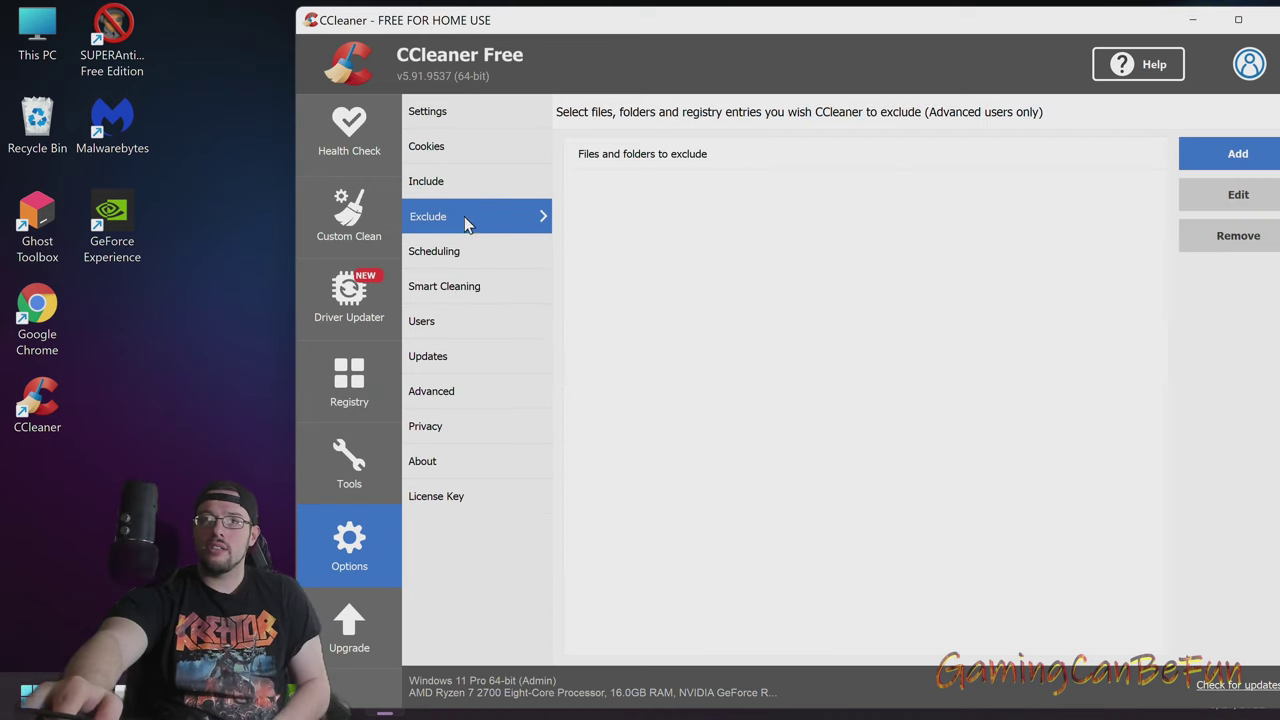
pyautogui.click(480, 181)
pyautogui.click(472, 145)
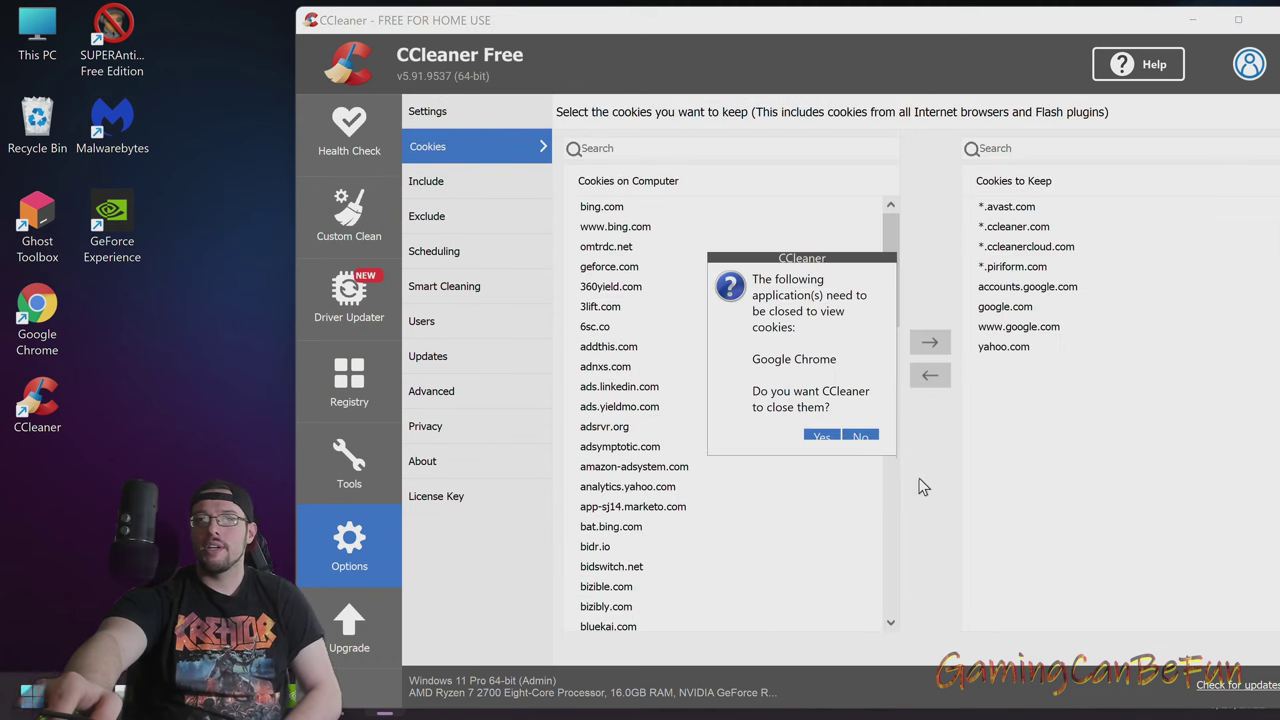
pyautogui.click(860, 436)
pyautogui.click(834, 396)
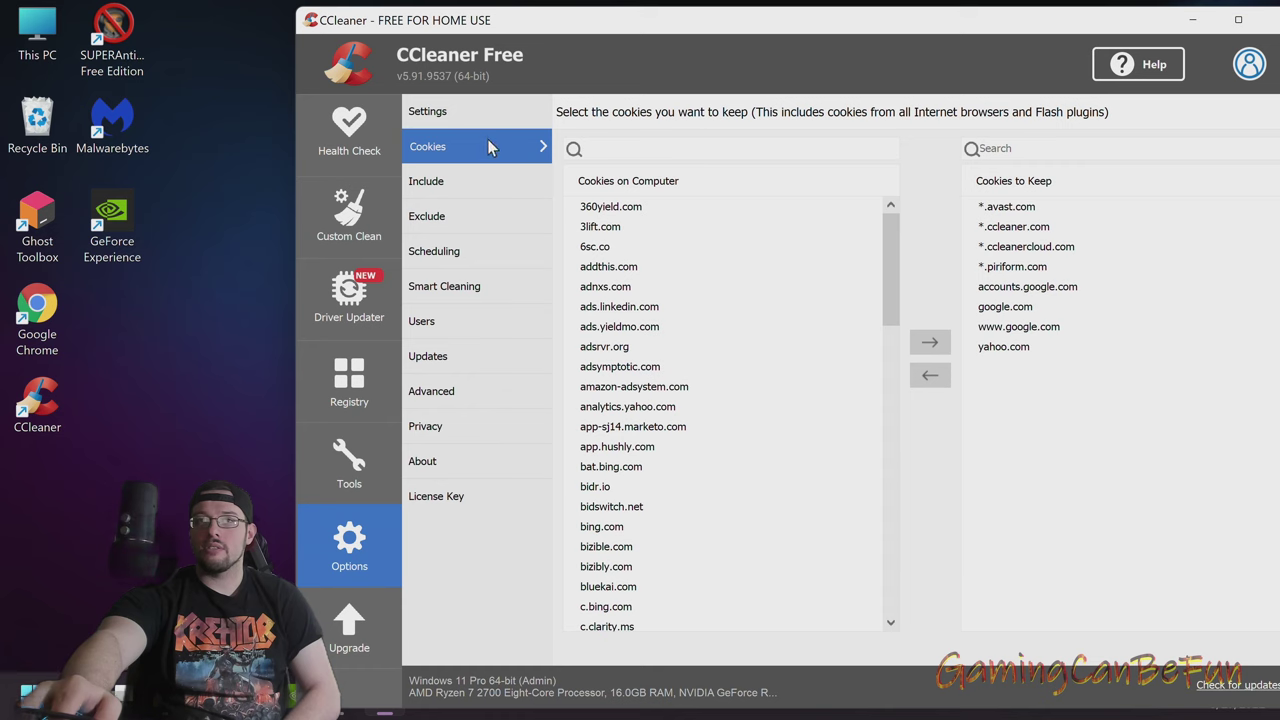
pyautogui.click(450, 115)
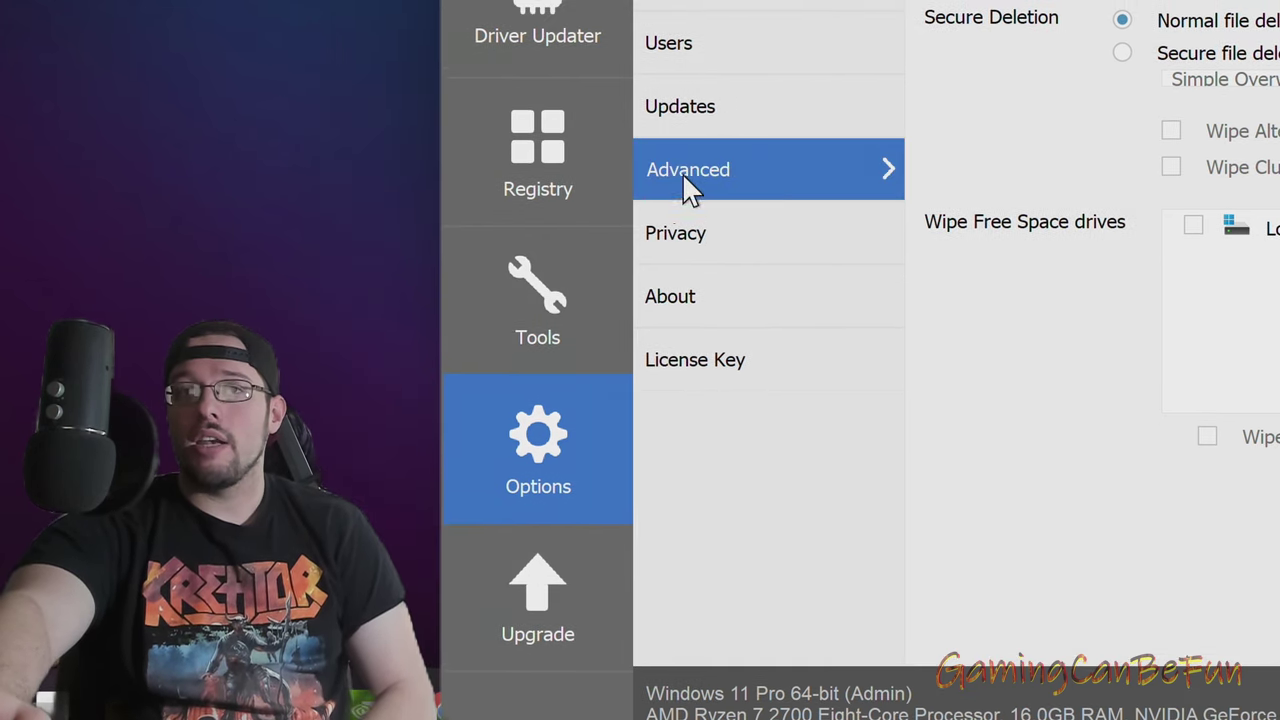
# Look through the Uninstall and System Restore tools, the Driver Updater, and the Windows cleaning rules in Custom Clean
pyautogui.click(566, 294)
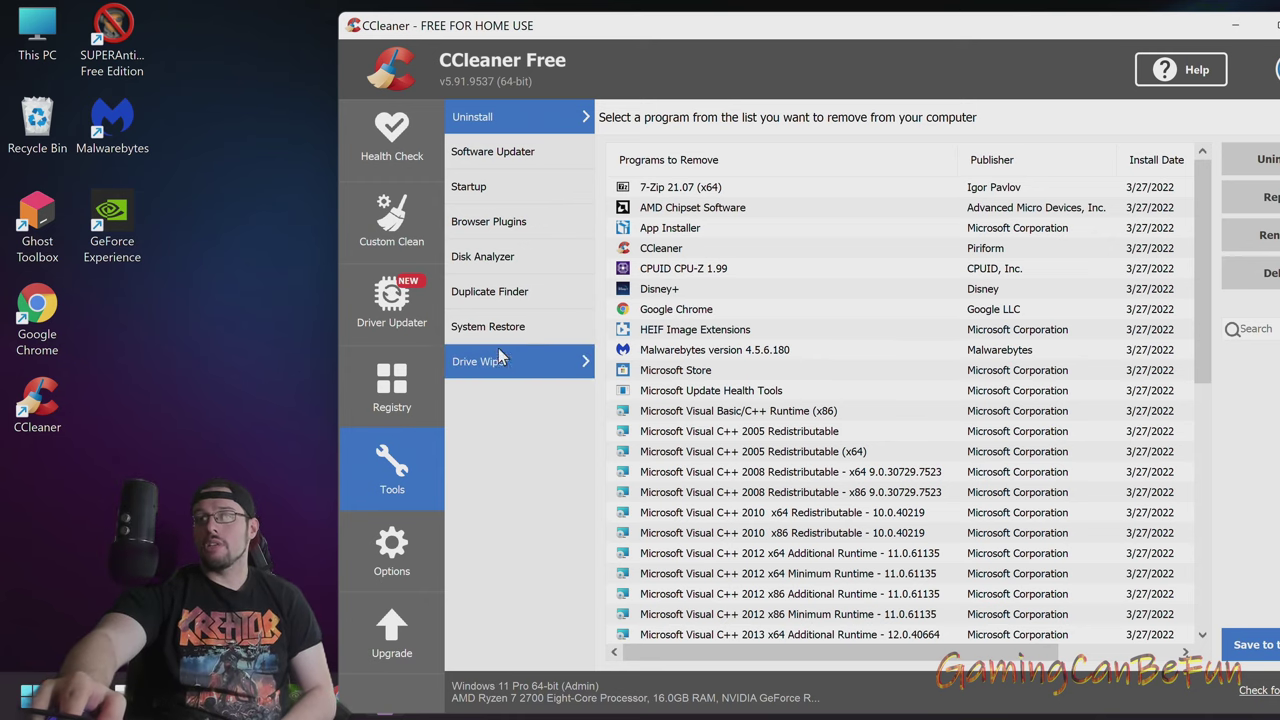
pyautogui.click(545, 330)
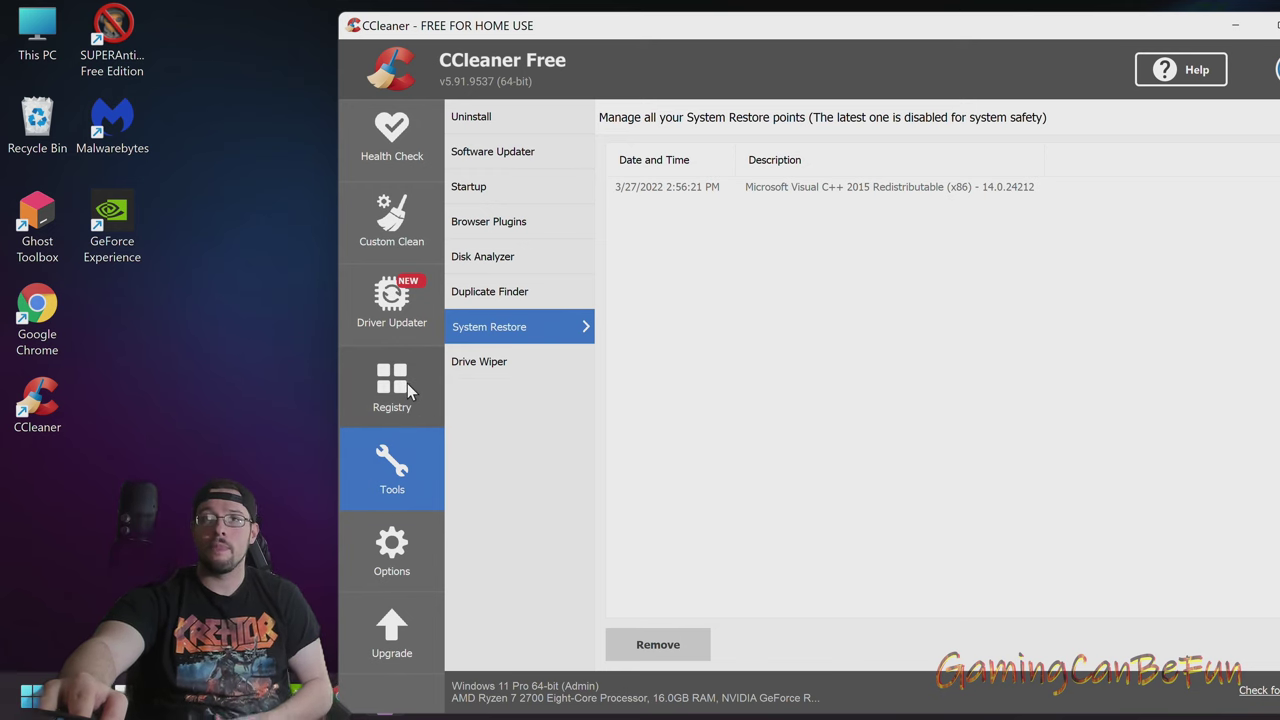
pyautogui.click(388, 275)
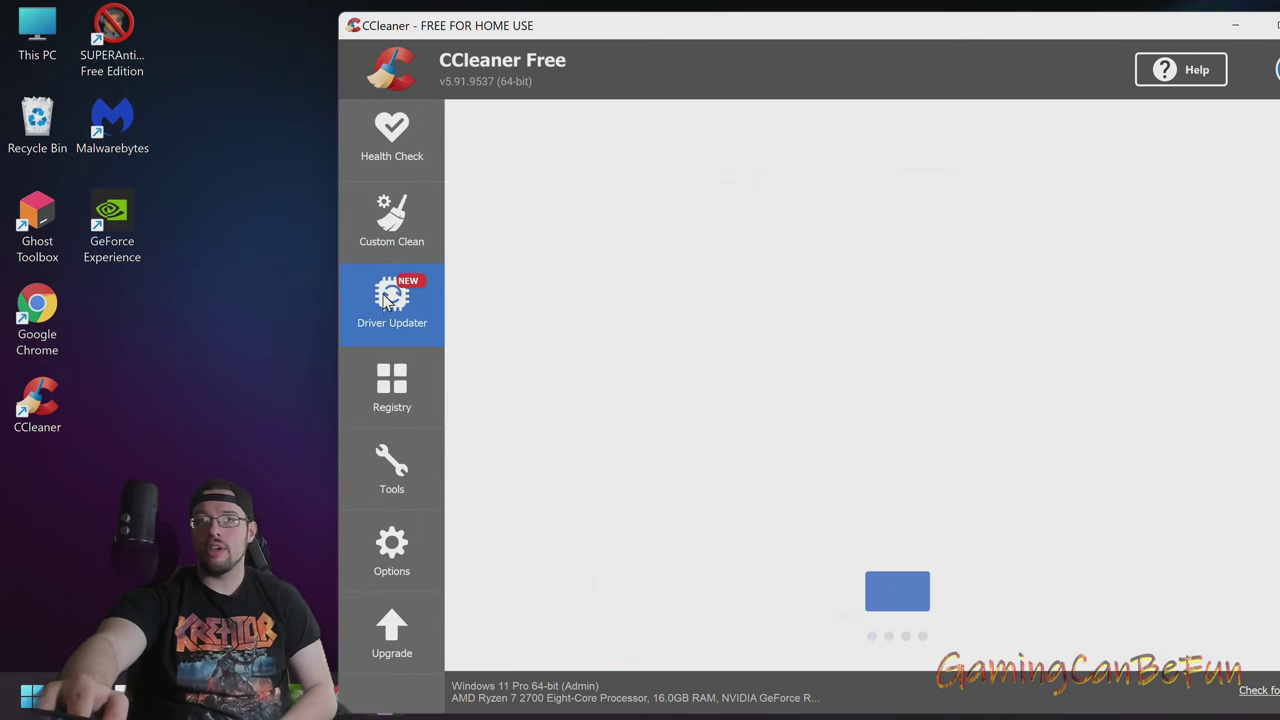
pyautogui.click(400, 226)
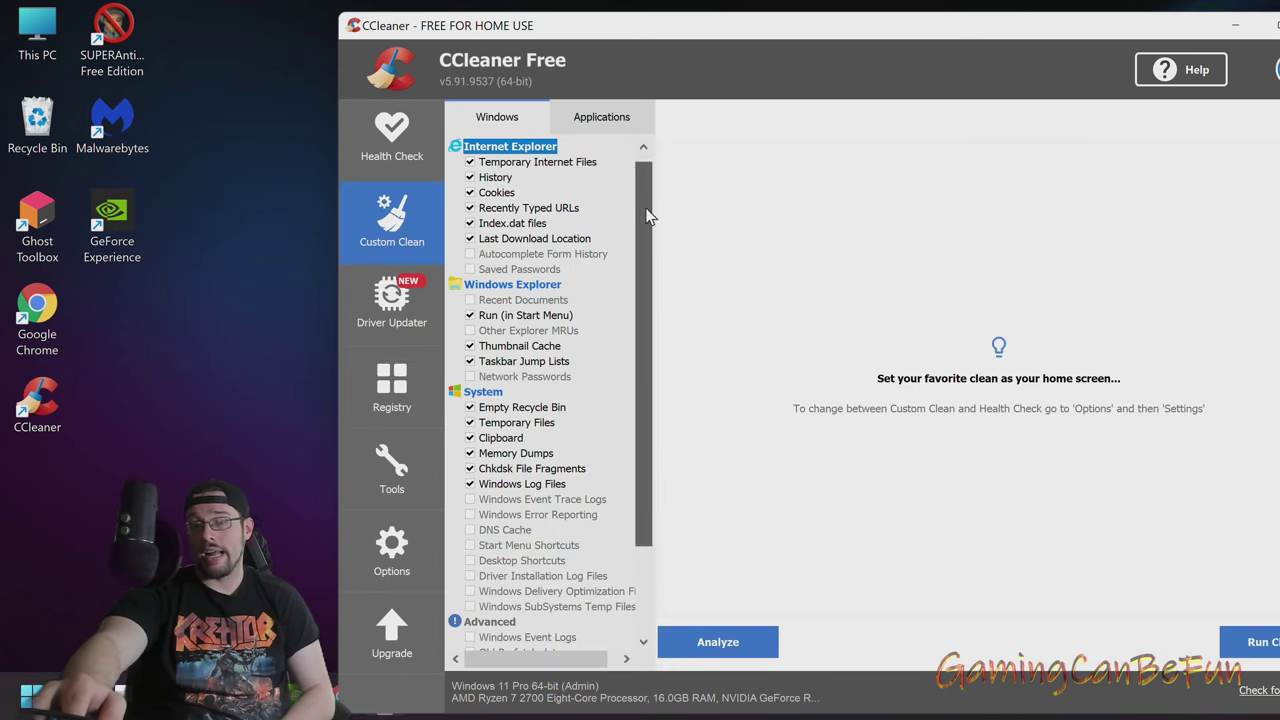
pyautogui.scroll(-3, 648, 215)
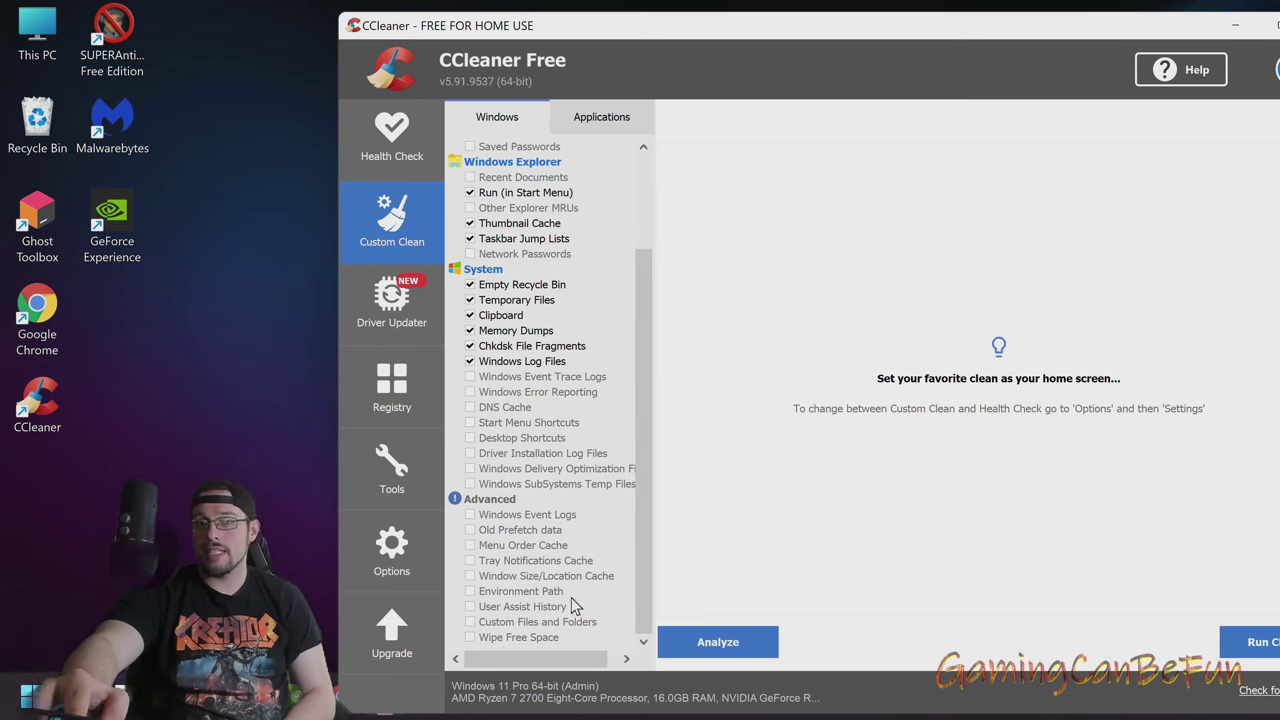
# Include Windows Defender, Windows Client Temp Files and Game Explorer in Custom Clean's application rules, leaving DirectX Shader Cache excluded
pyautogui.moveTo(641, 387); pyautogui.dragTo(627, 518)
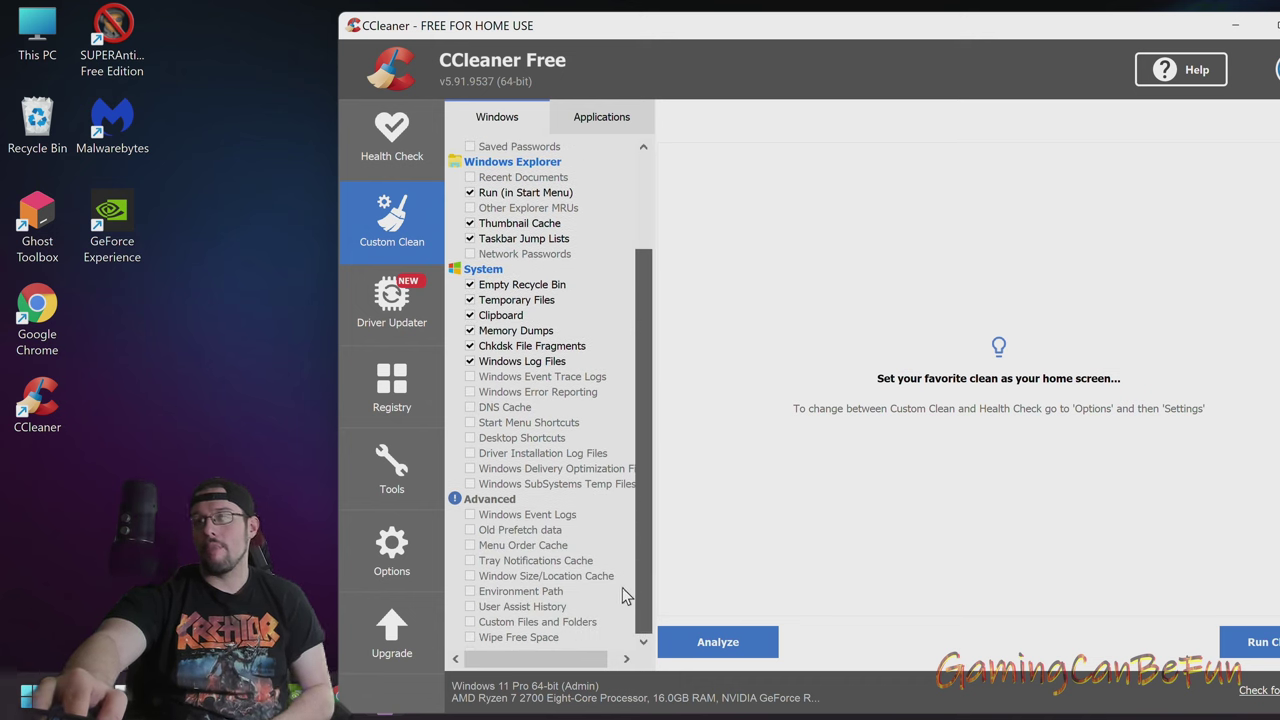
pyautogui.moveTo(622, 596); pyautogui.dragTo(583, 598)
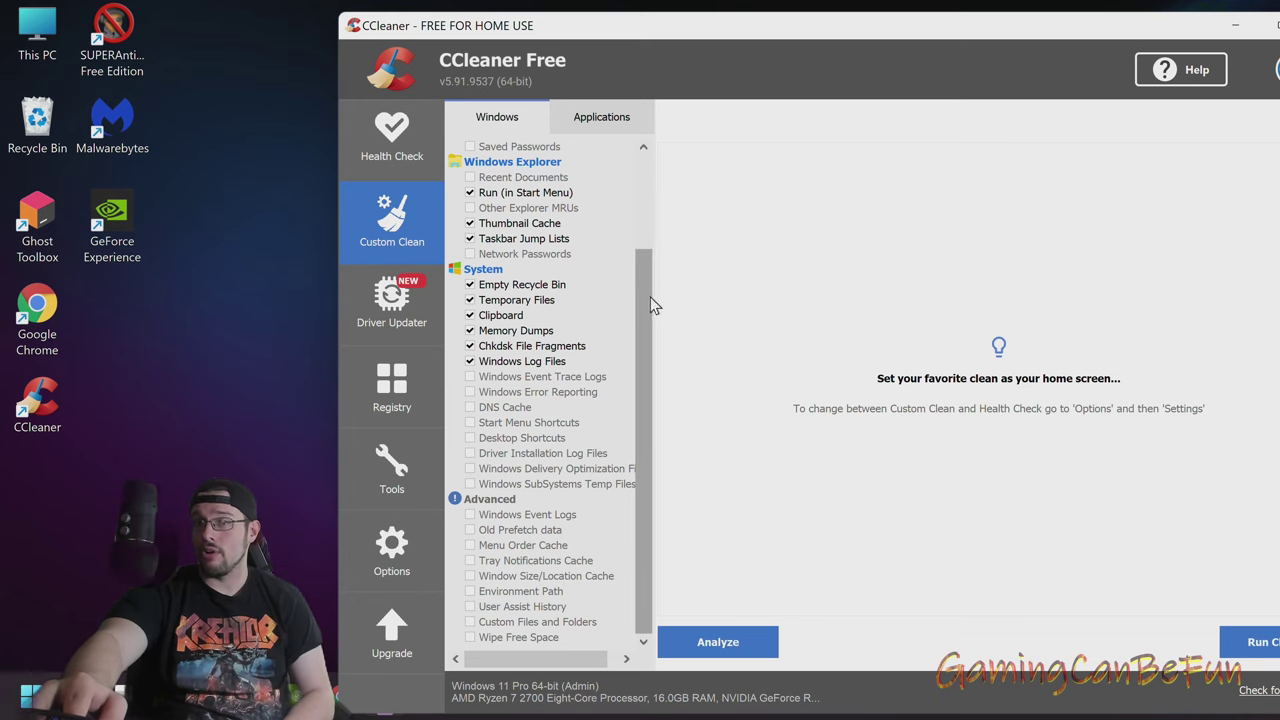
pyautogui.moveTo(646, 307); pyautogui.dragTo(556, 158)
pyautogui.click(584, 125)
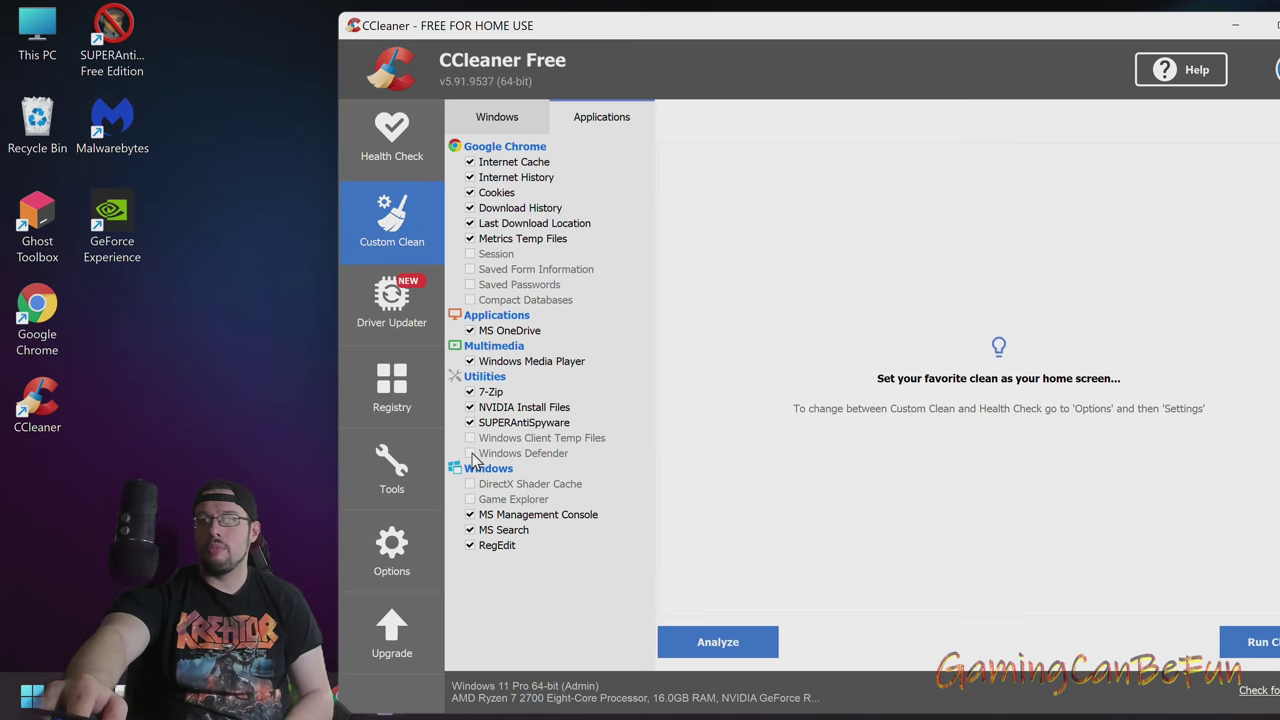
pyautogui.click(476, 454)
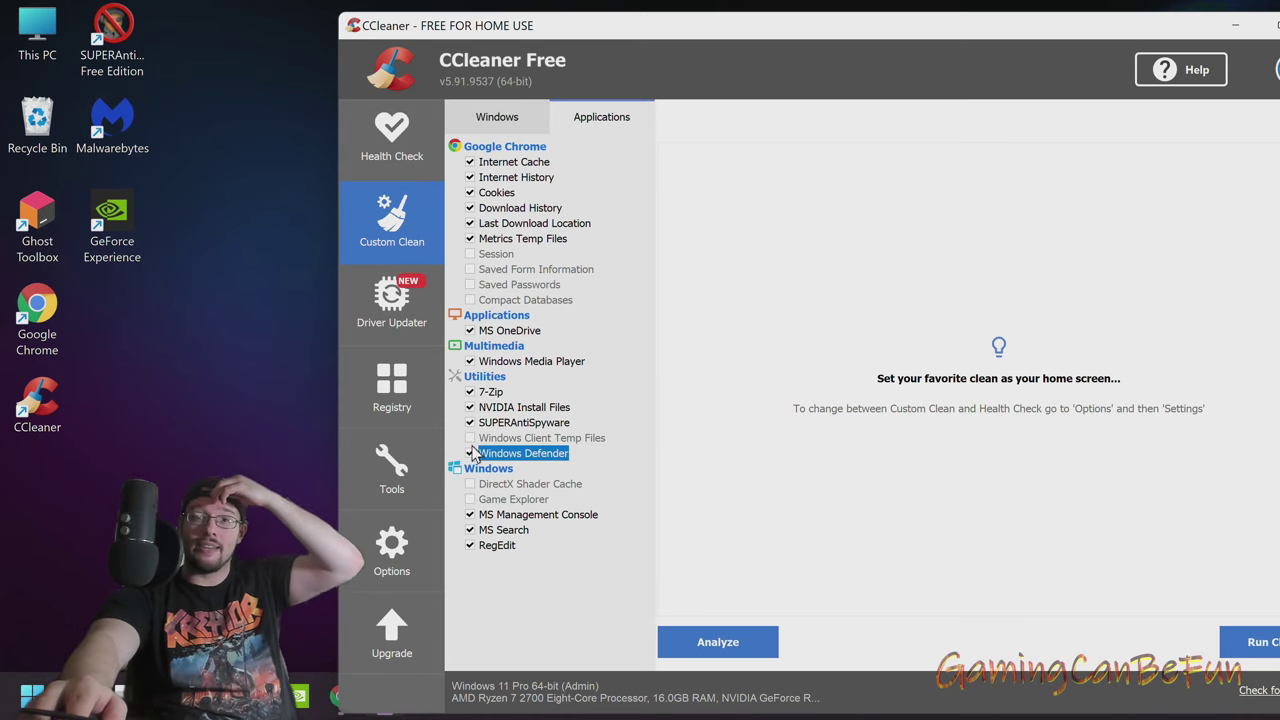
pyautogui.click(474, 440)
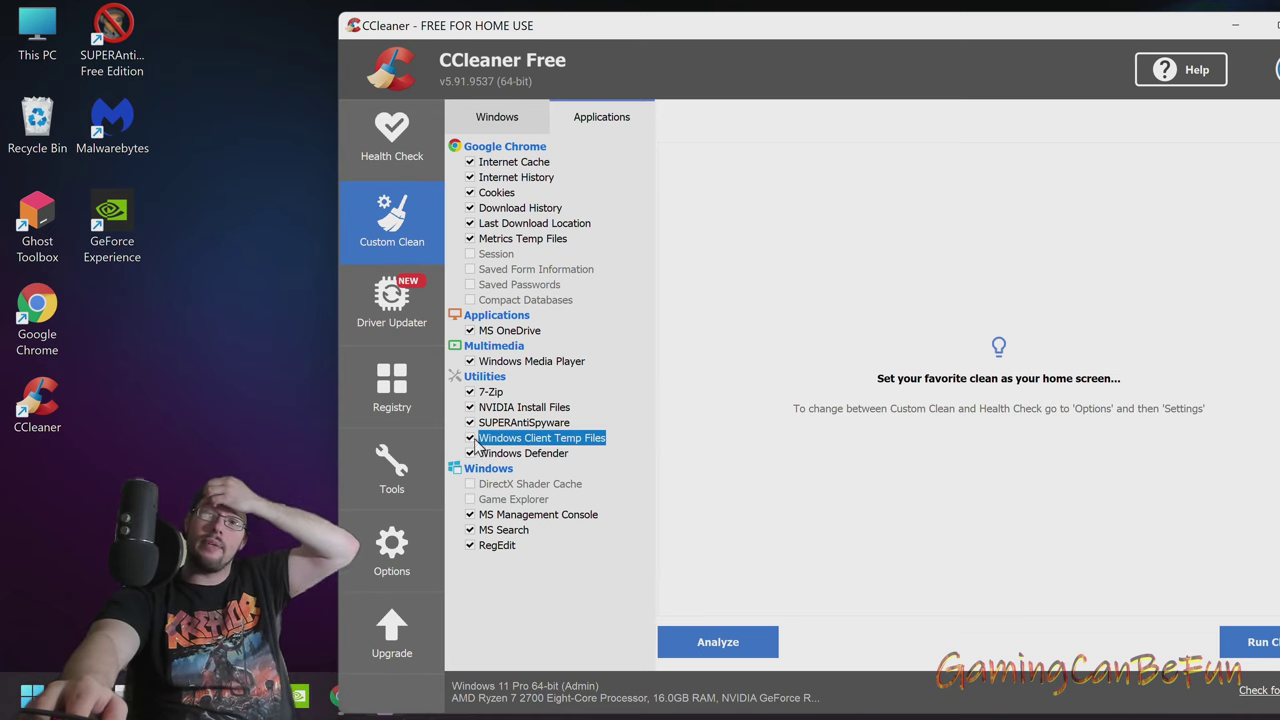
pyautogui.click(470, 499)
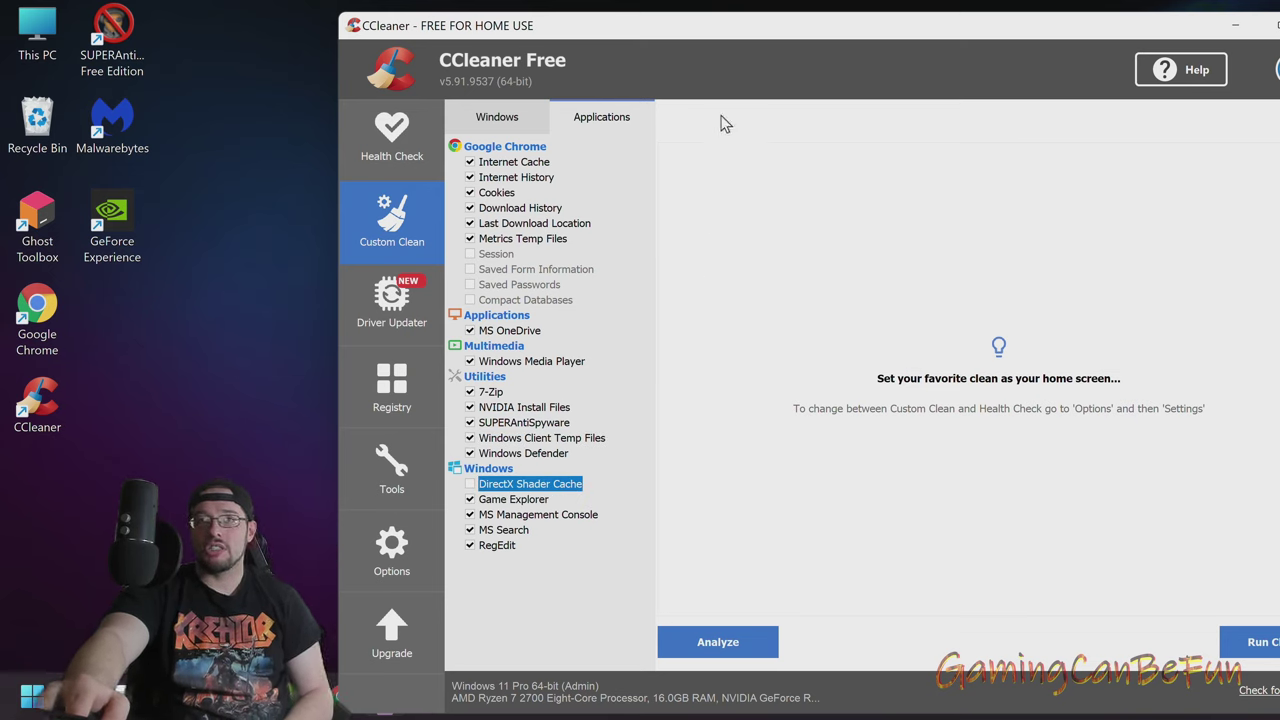
pyautogui.click(503, 112)
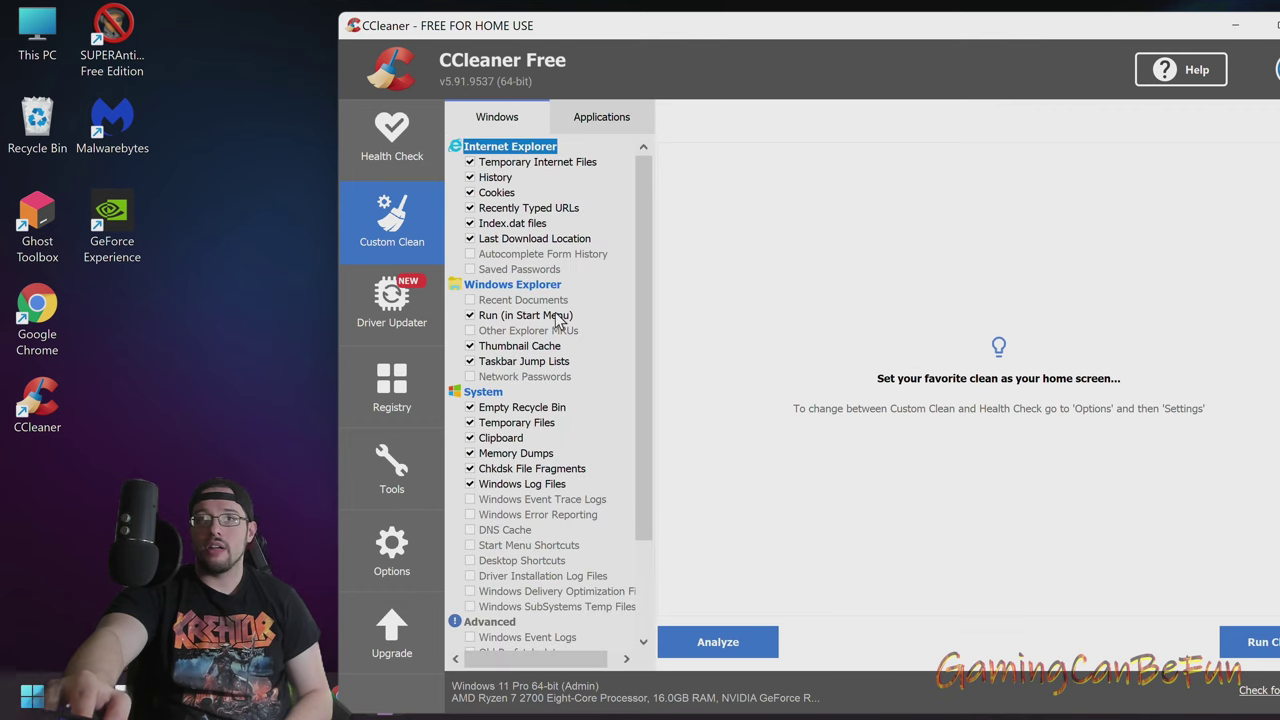
pyautogui.click(587, 128)
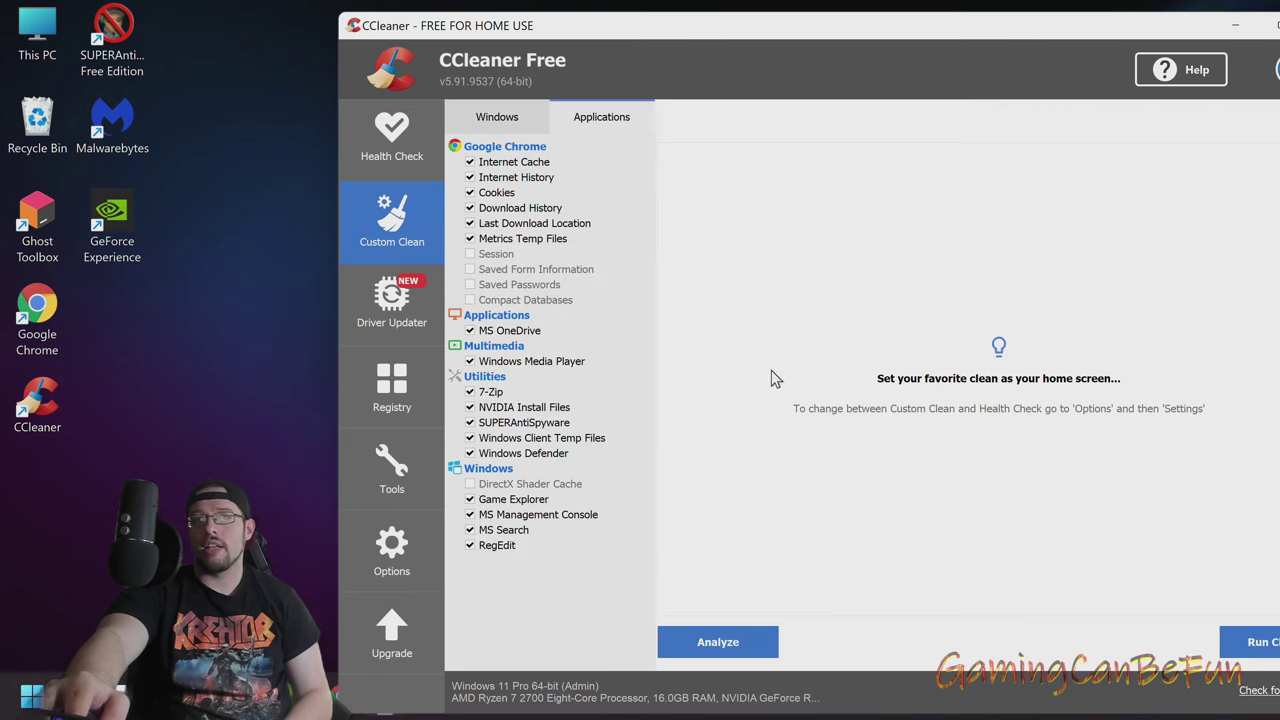
# Analyze the selected items with Google Chrome closed, and delete the listed files, suppressing both the Chrome and deletion prompts for future runs
pyautogui.click(731, 642)
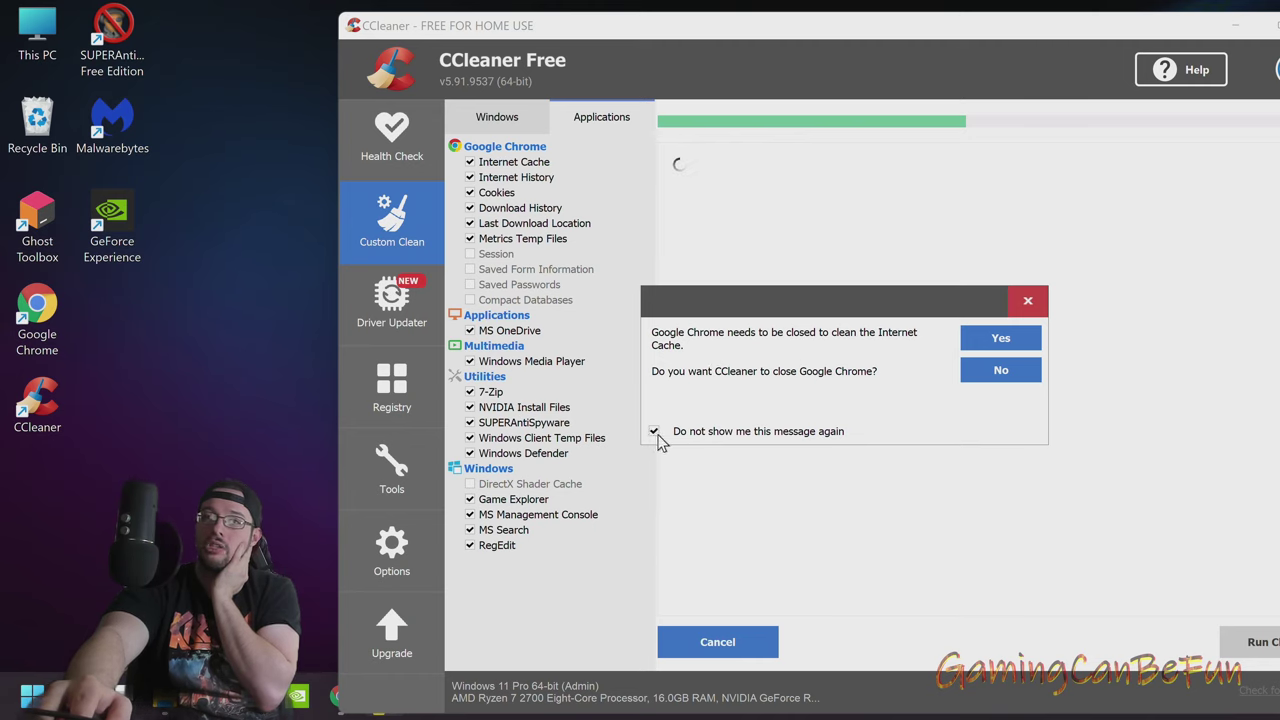
pyautogui.click(997, 340)
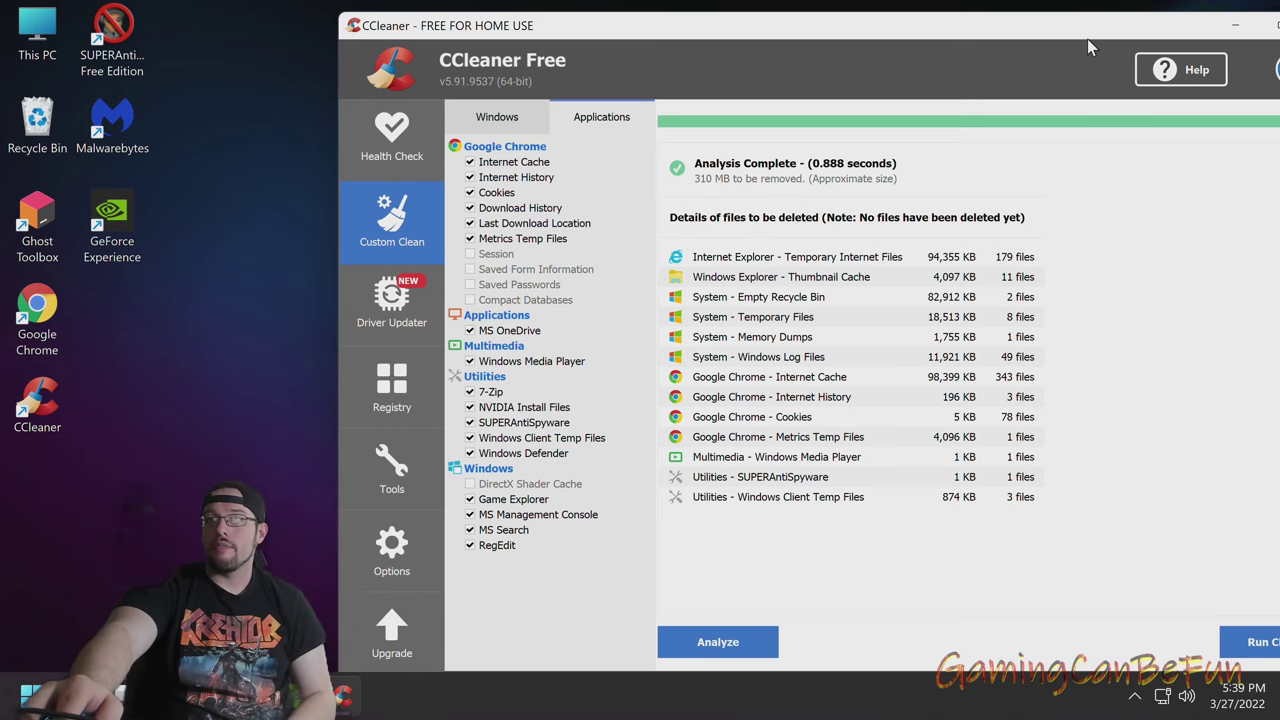
pyautogui.press('super+Up')
pyautogui.click(1165, 605)
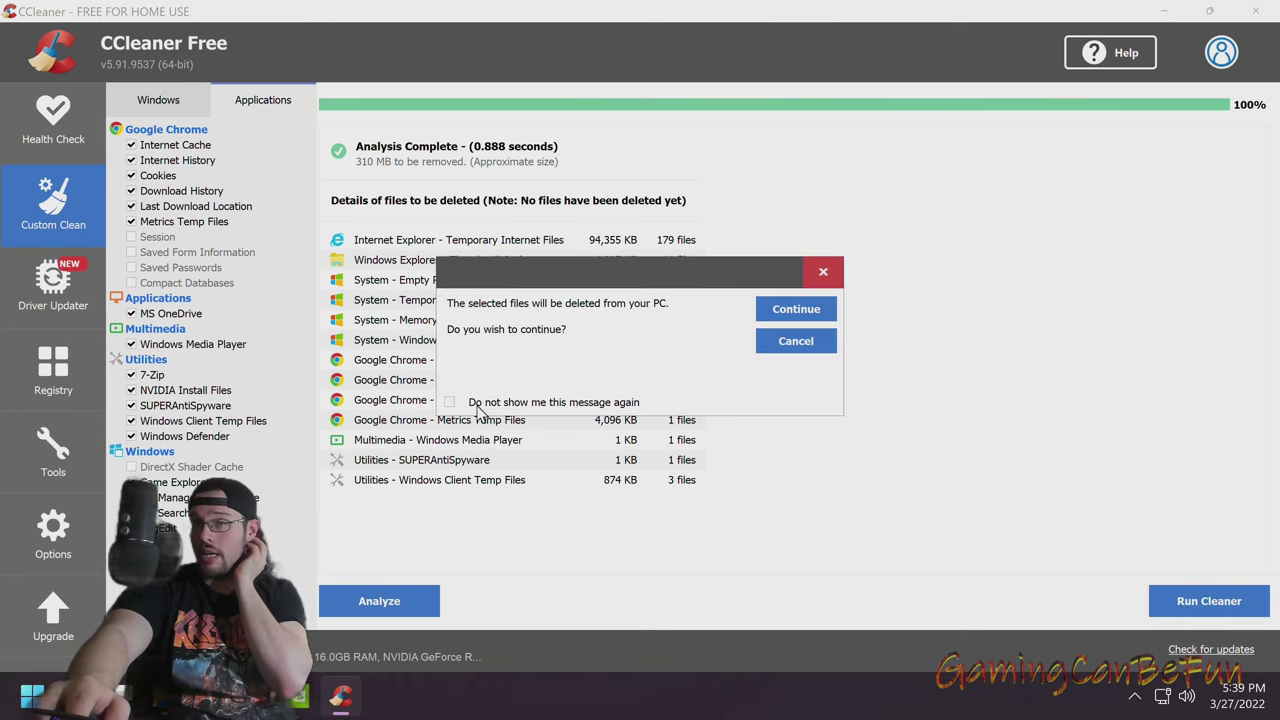
pyautogui.click(540, 402)
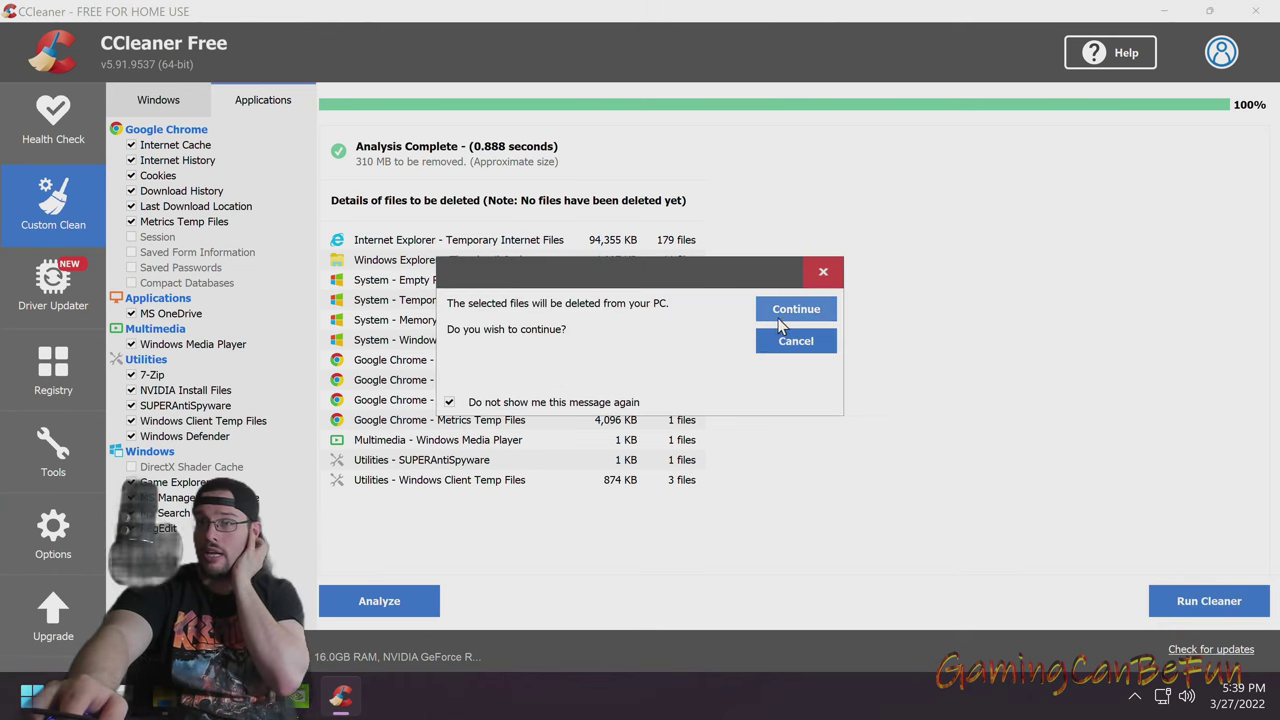
pyautogui.click(785, 312)
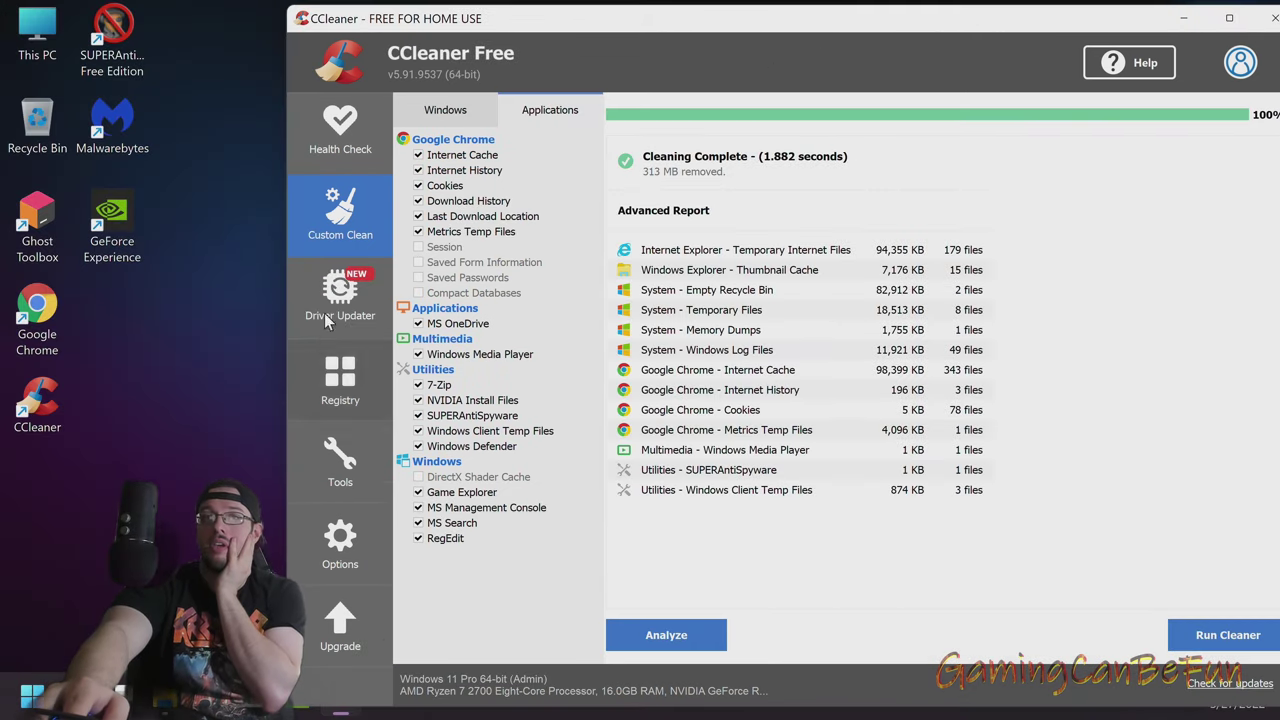
# Scan the registry for issues and review the selected ones without a registry backup, closing the review without fixing any
pyautogui.click(340, 377)
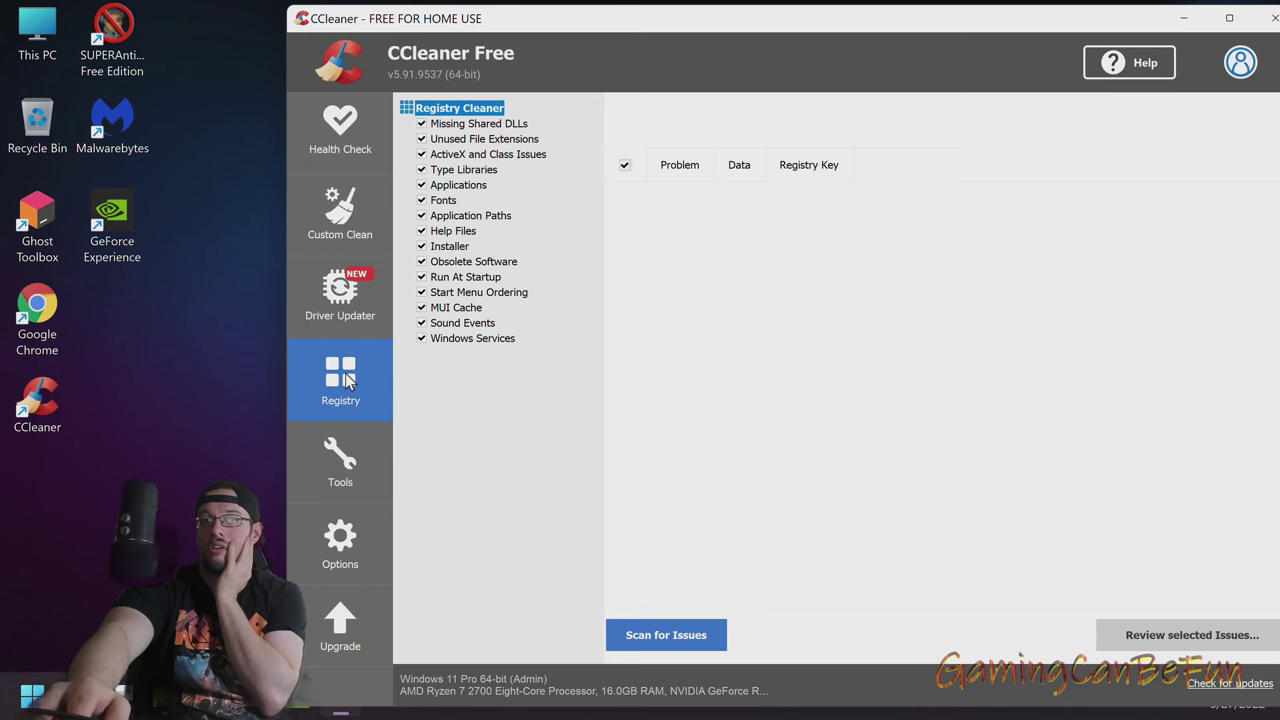
pyautogui.click(675, 630)
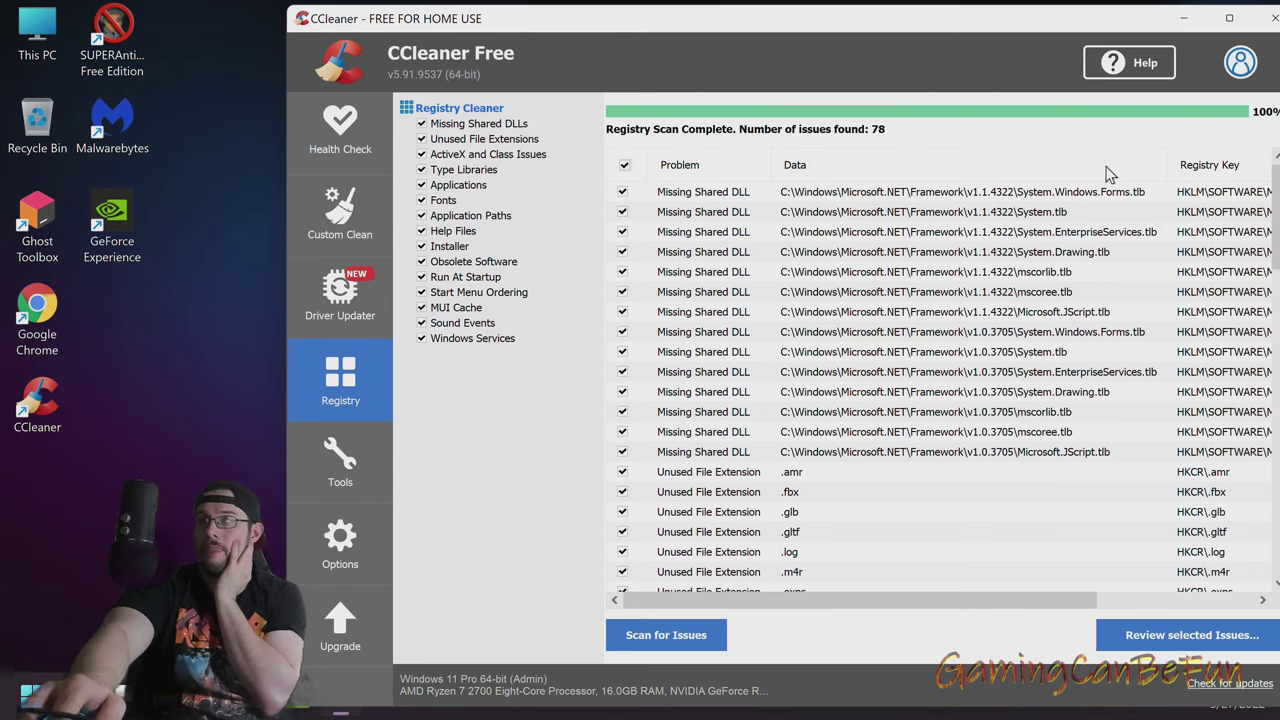
pyautogui.click(1165, 640)
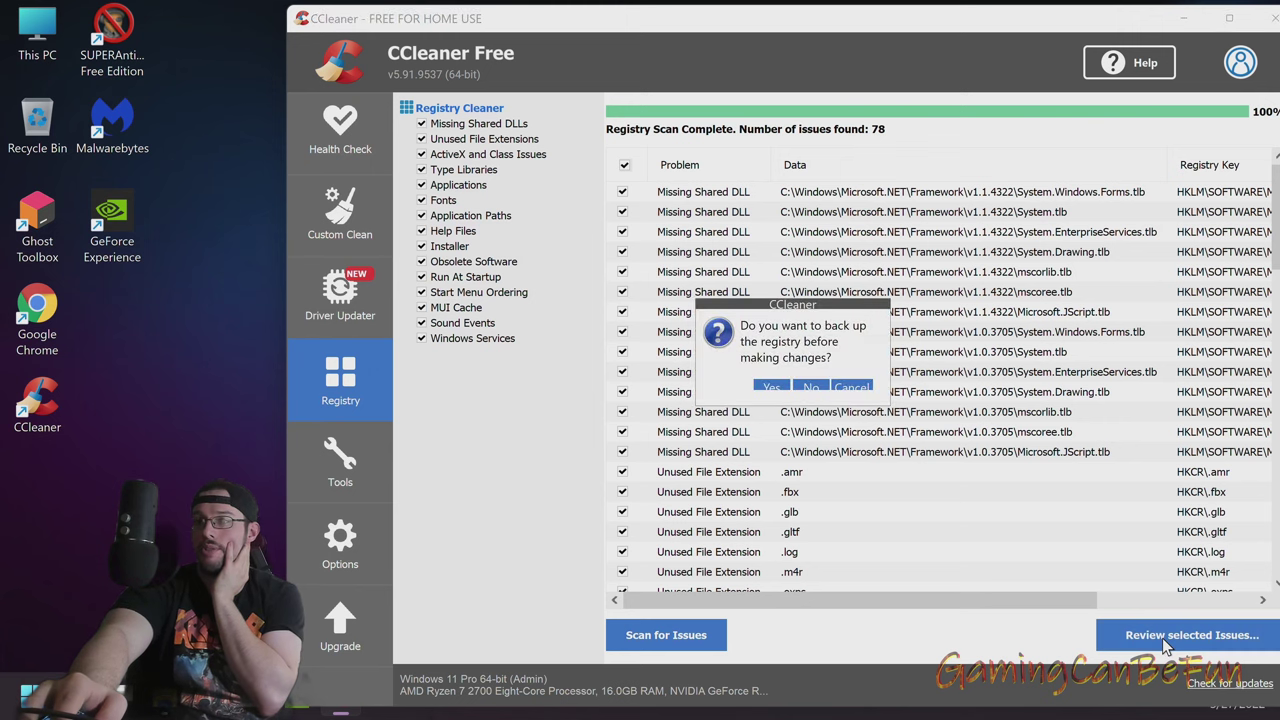
pyautogui.click(810, 388)
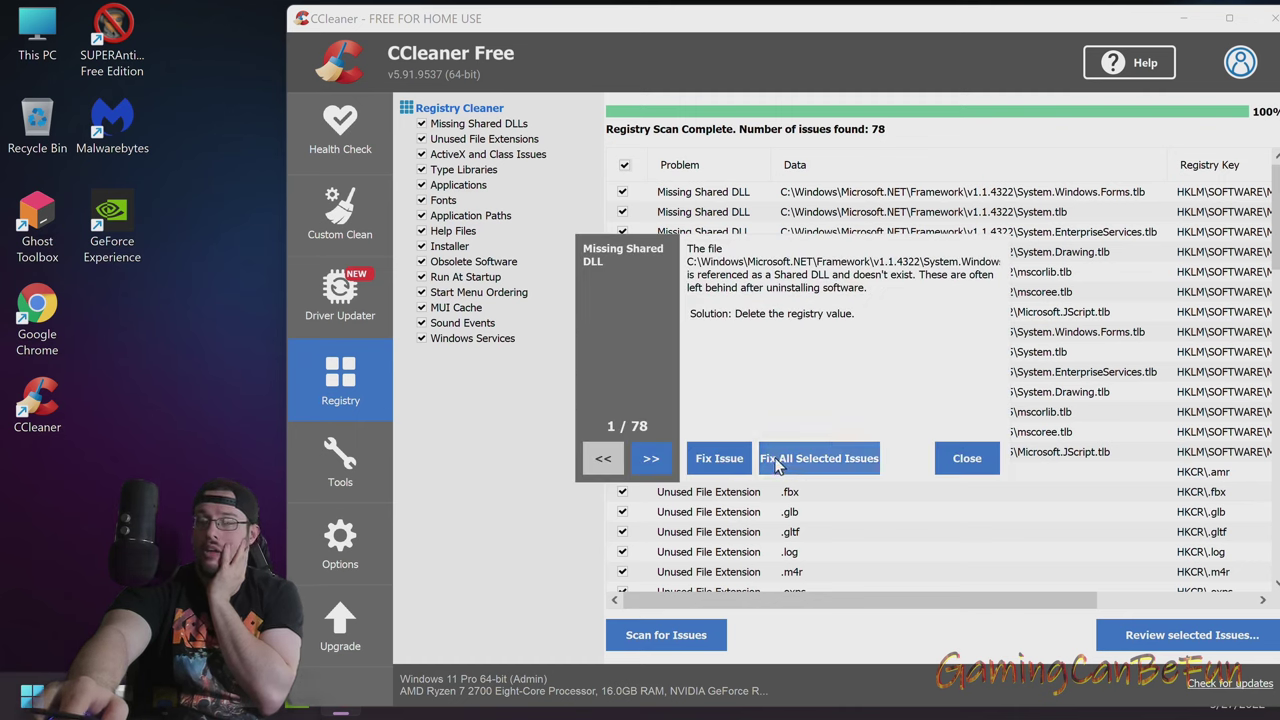
pyautogui.click(967, 460)
pyautogui.moveTo(1066, 20); pyautogui.dragTo(1014, 19)
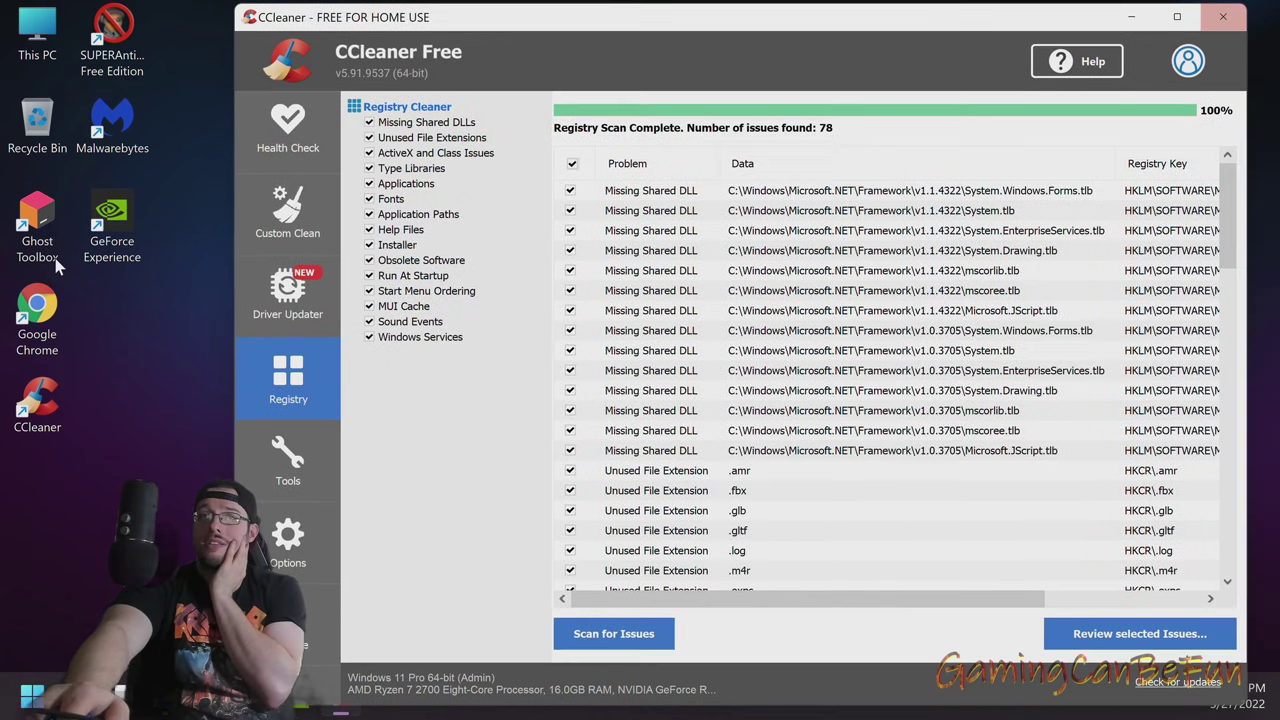
# Revisit the Health Check, Custom Clean and Registry pages, and close CCleaner
pyautogui.click(287, 146)
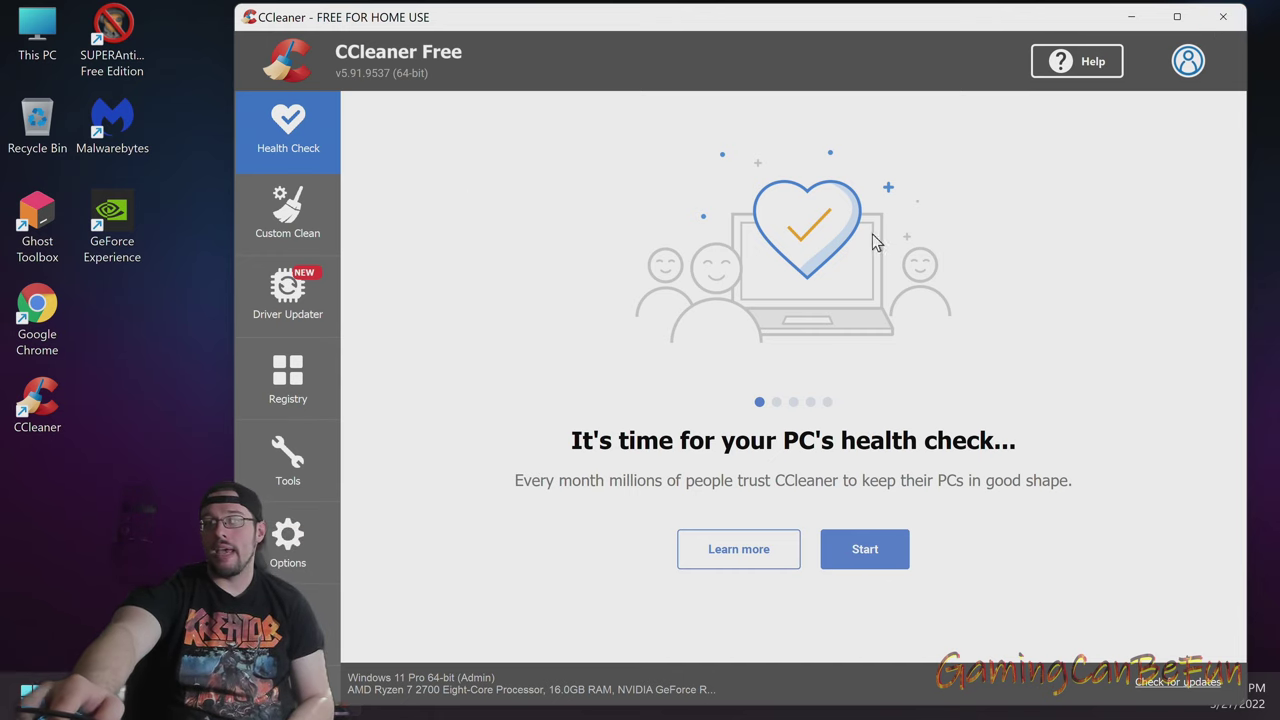
pyautogui.click(285, 208)
pyautogui.click(306, 388)
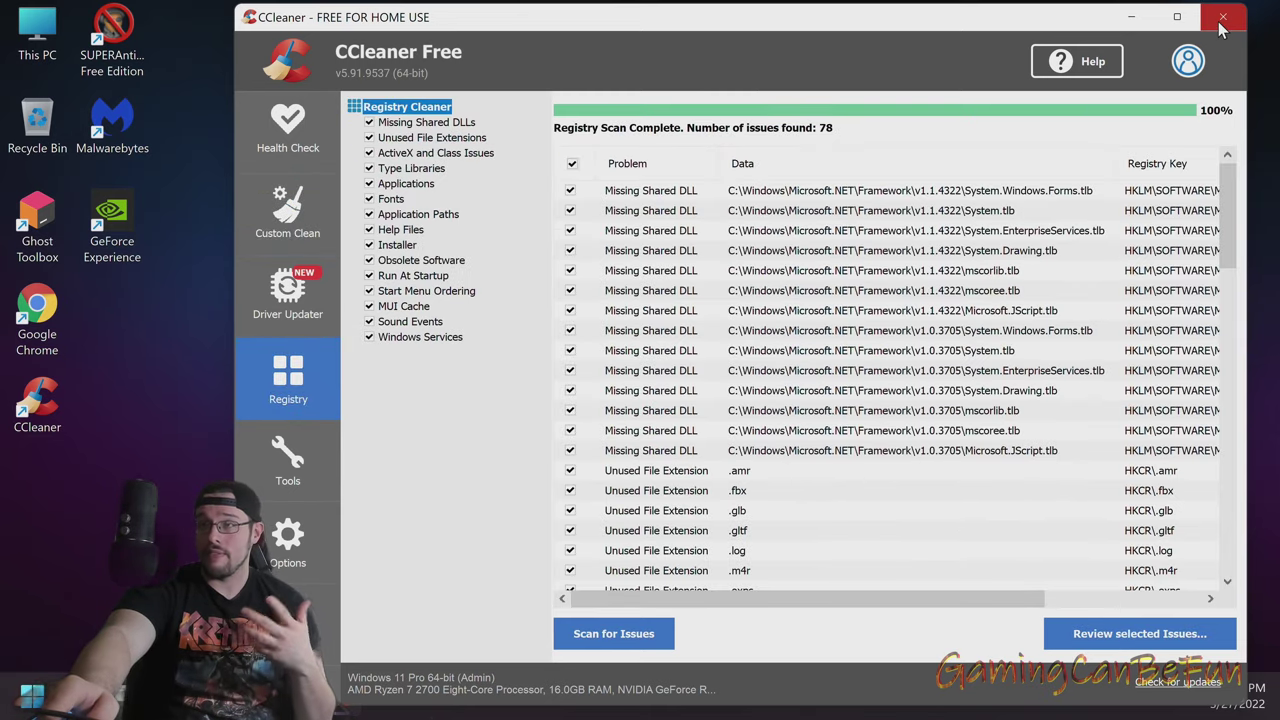
pyautogui.click(300, 140)
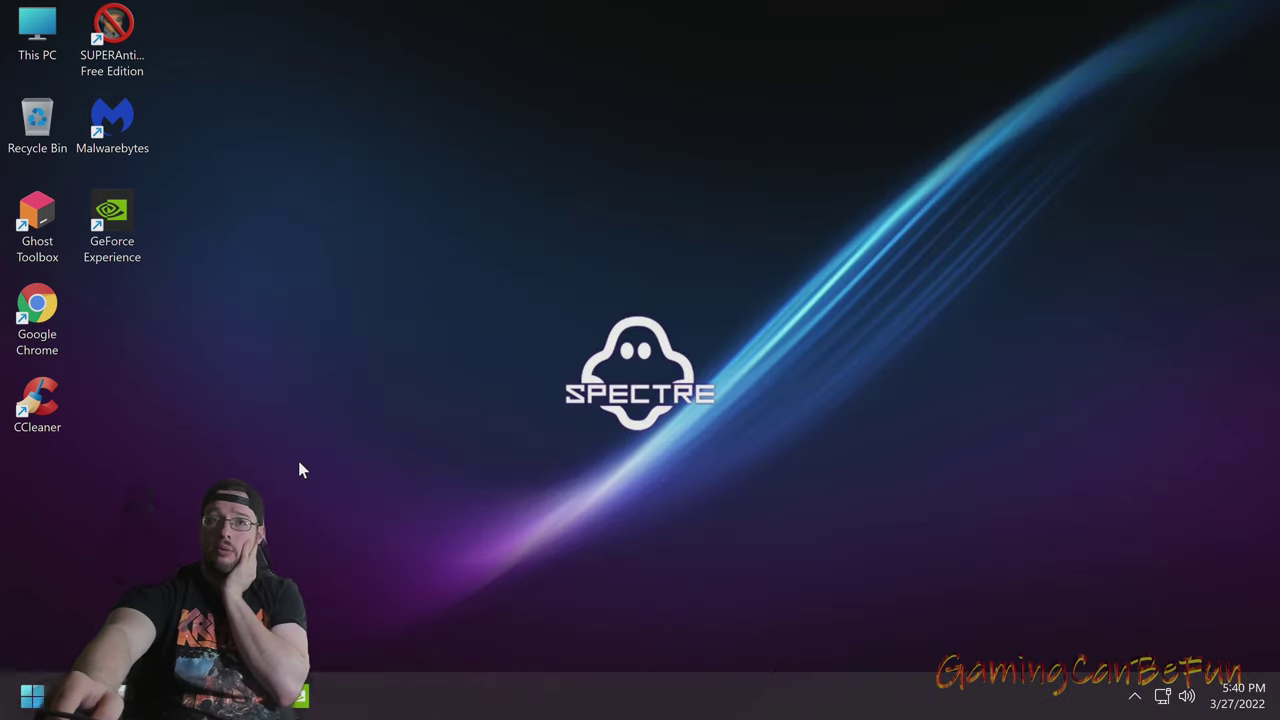
# Move the CCleaner shortcut to the desktop's top row, and search Google in a maximized Chrome window for "advanced systemcare"
pyautogui.moveTo(37, 405); pyautogui.dragTo(336, 36)
pyautogui.doubleClick(35, 312)
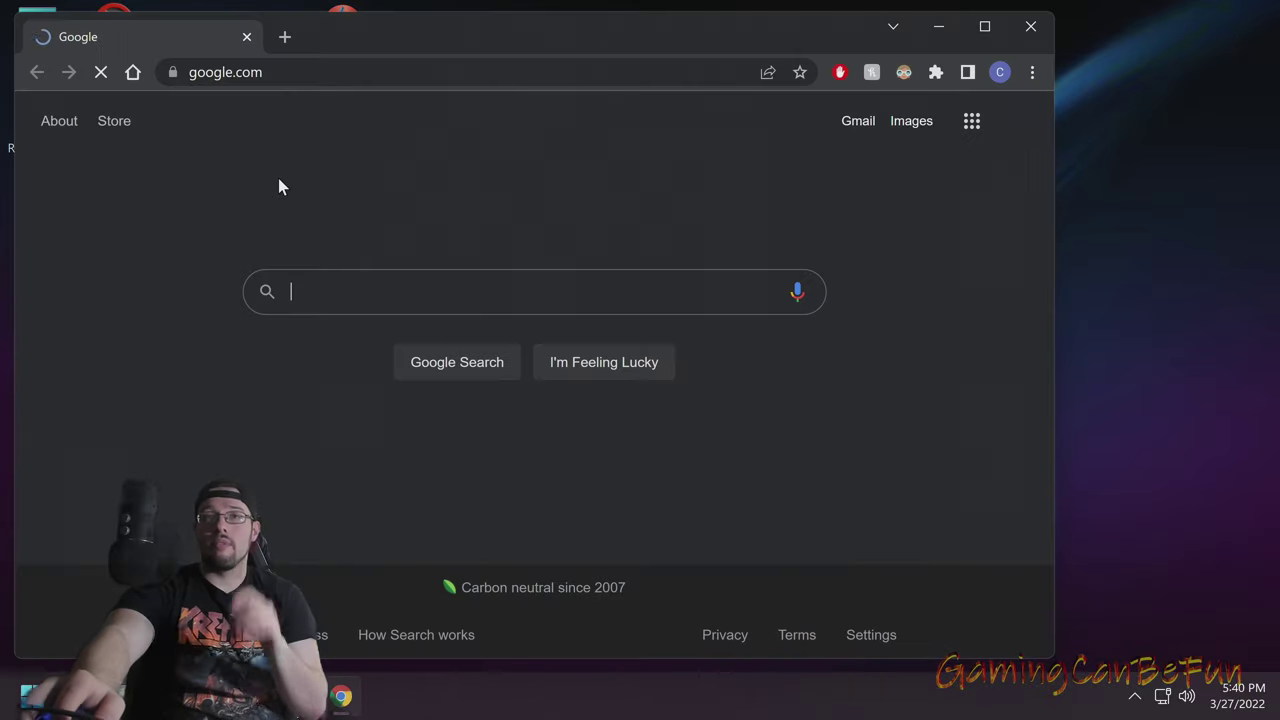
pyautogui.doubleClick(352, 37)
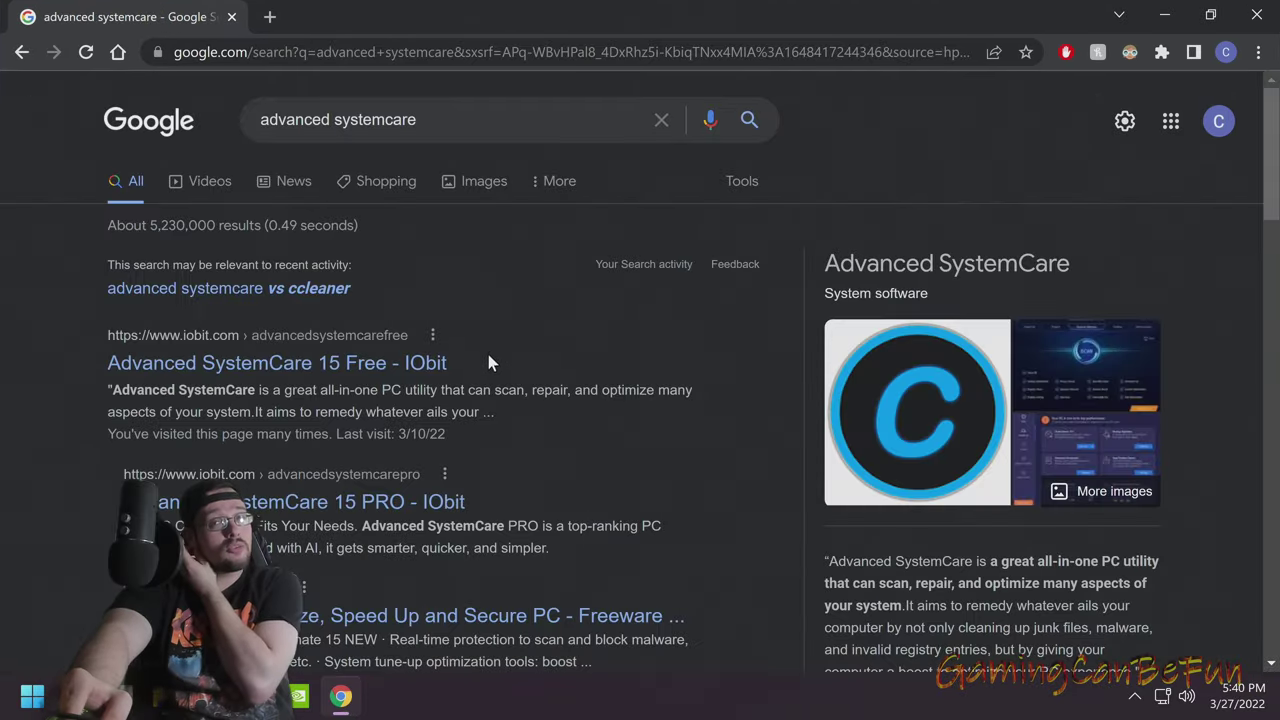
pyautogui.scroll(-3, 474, 362)
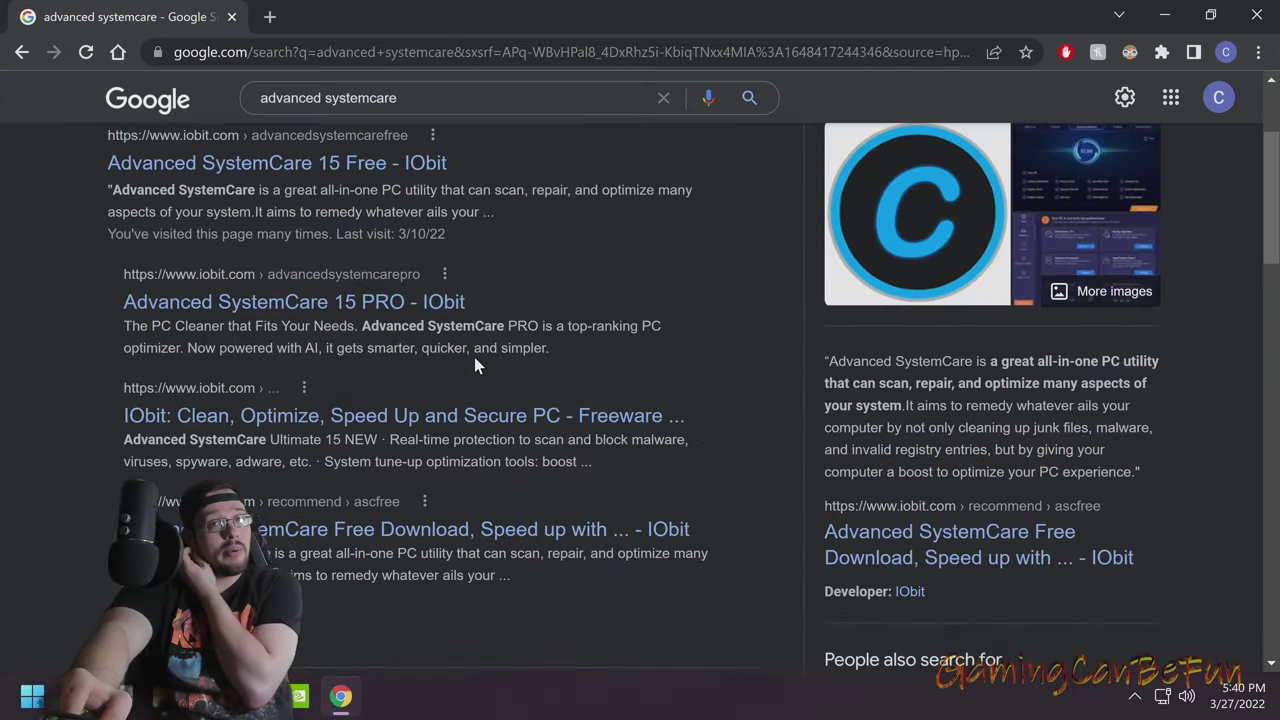
pyautogui.scroll(-3, 462, 352)
pyautogui.scroll(3, 460, 350)
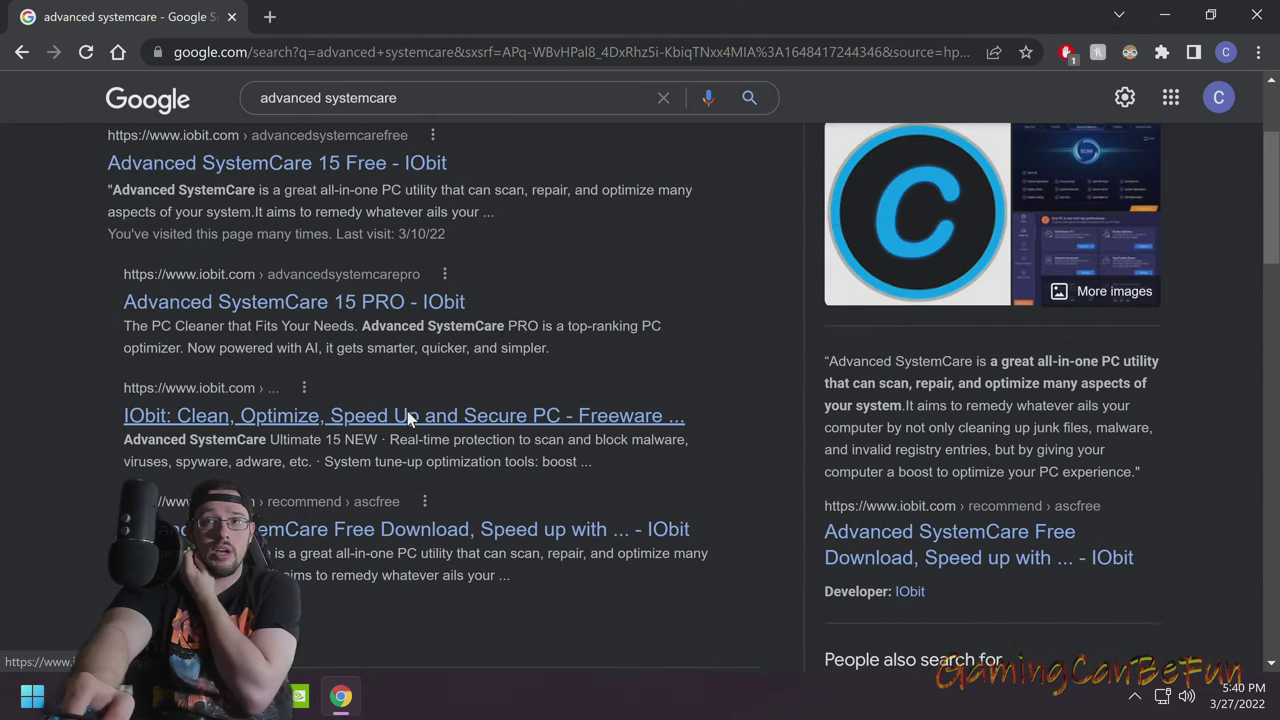
# Open IObit's site from the search results and save the Advanced SystemCare Ultimate 15 installer, asc-ultimate-setup.exe, to Downloads
pyautogui.click(407, 413)
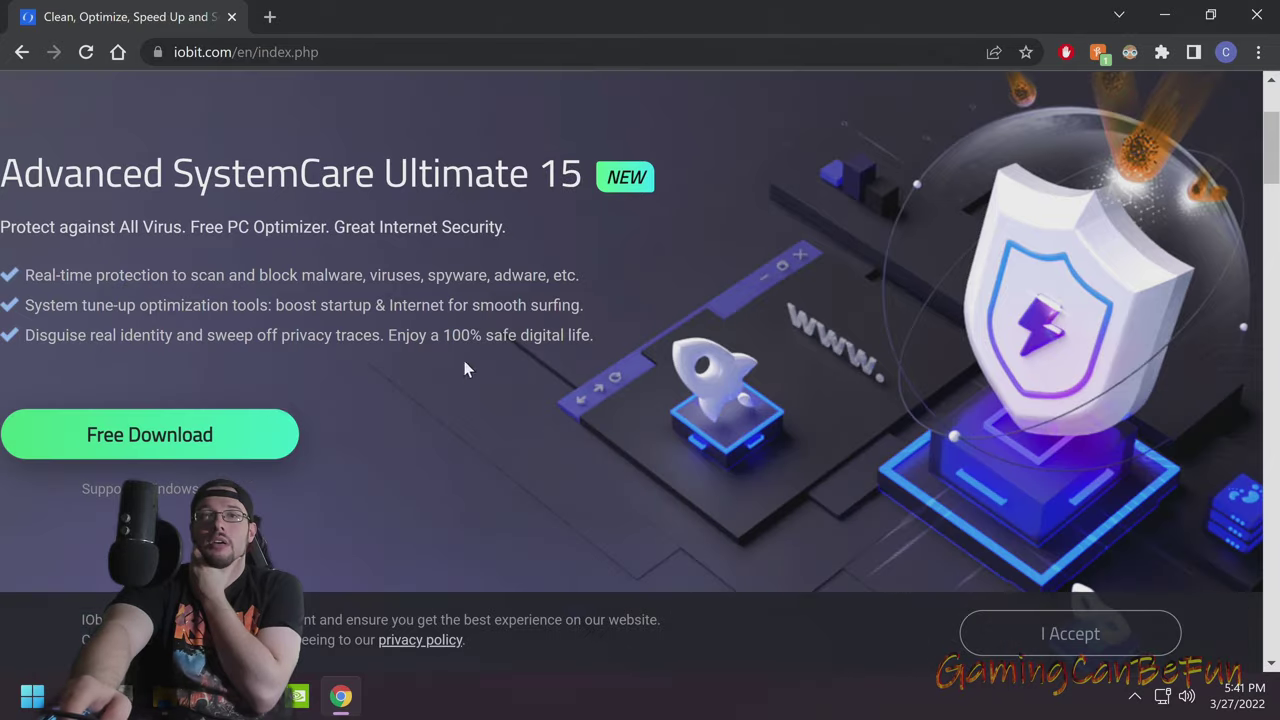
pyautogui.click(194, 439)
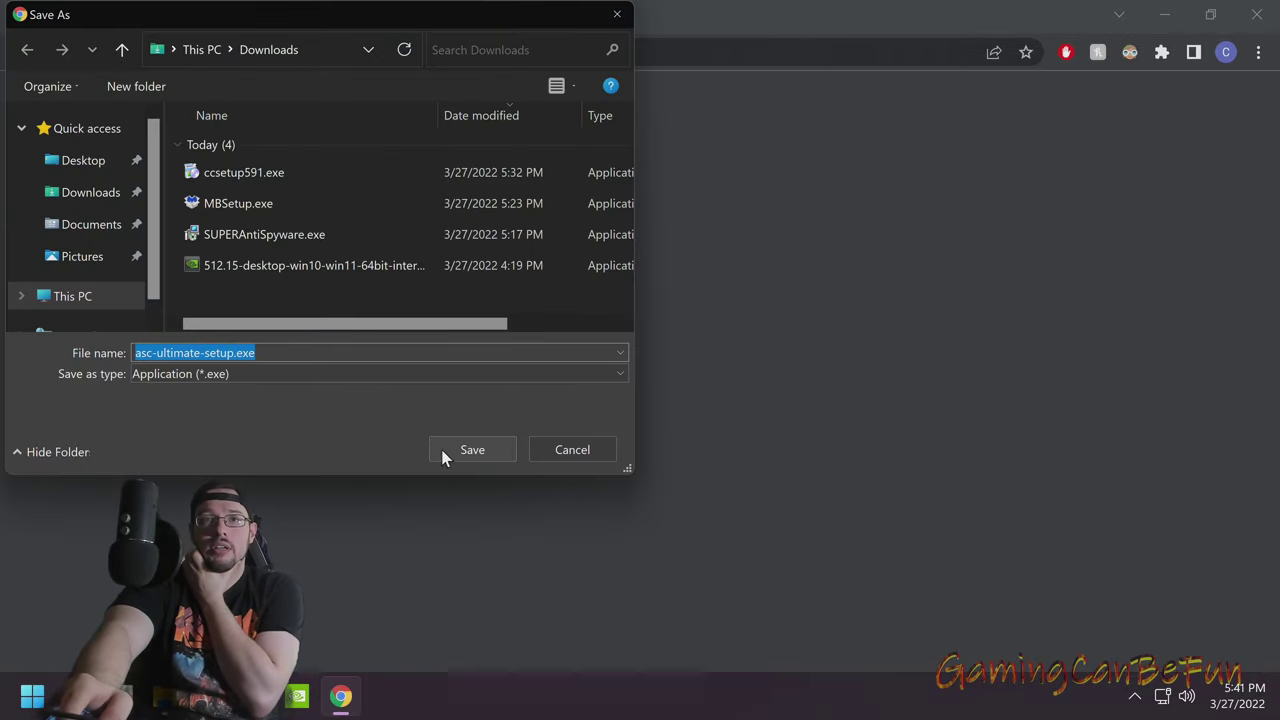
pyautogui.click(449, 450)
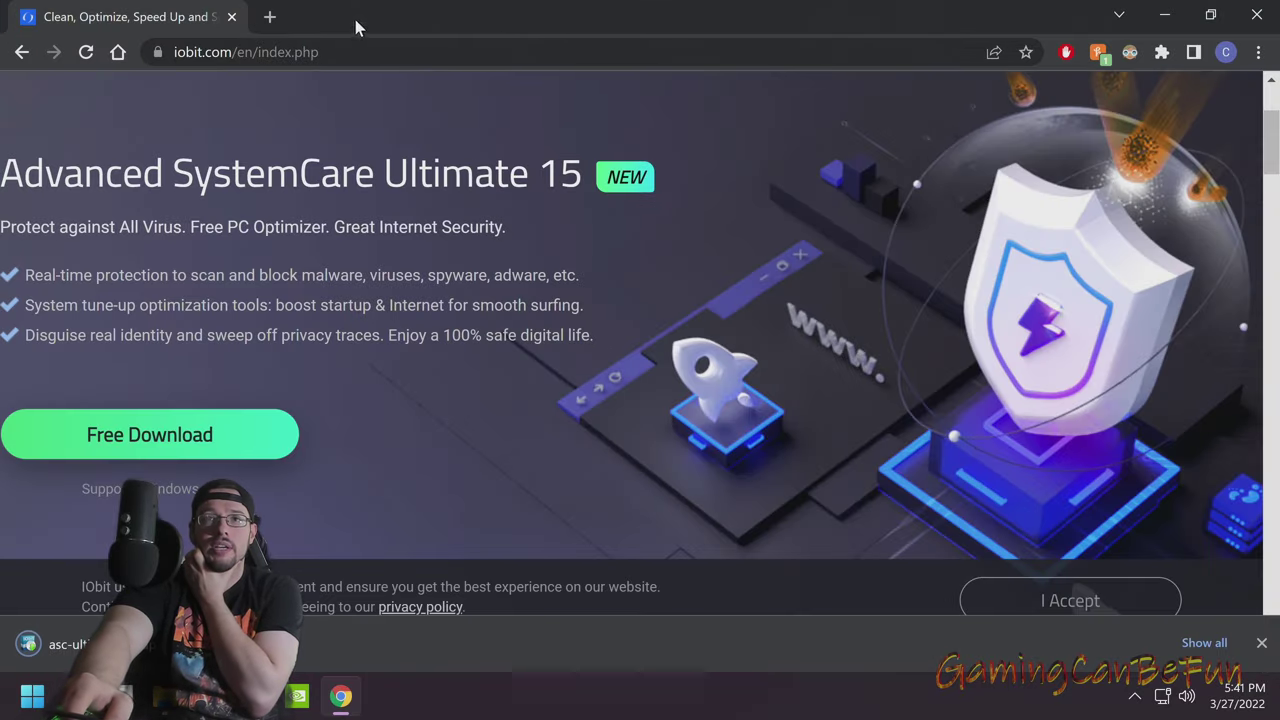
# Search for "advanced systemcare free", open the Advanced SystemCare 15 Free page and save advanced-systemcare-setup.exe to Downloads
pyautogui.scroll(-7, 451, 350)
pyautogui.hotkey('alt', 'Left')
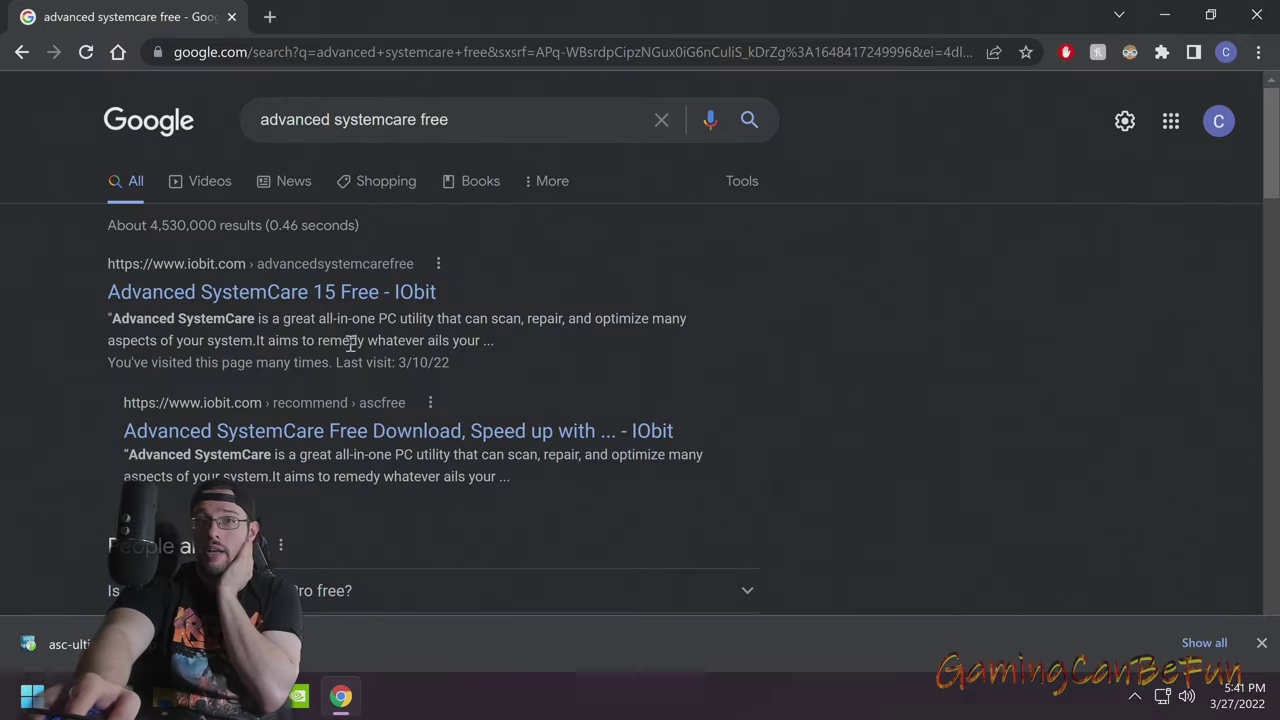
pyautogui.click(300, 293)
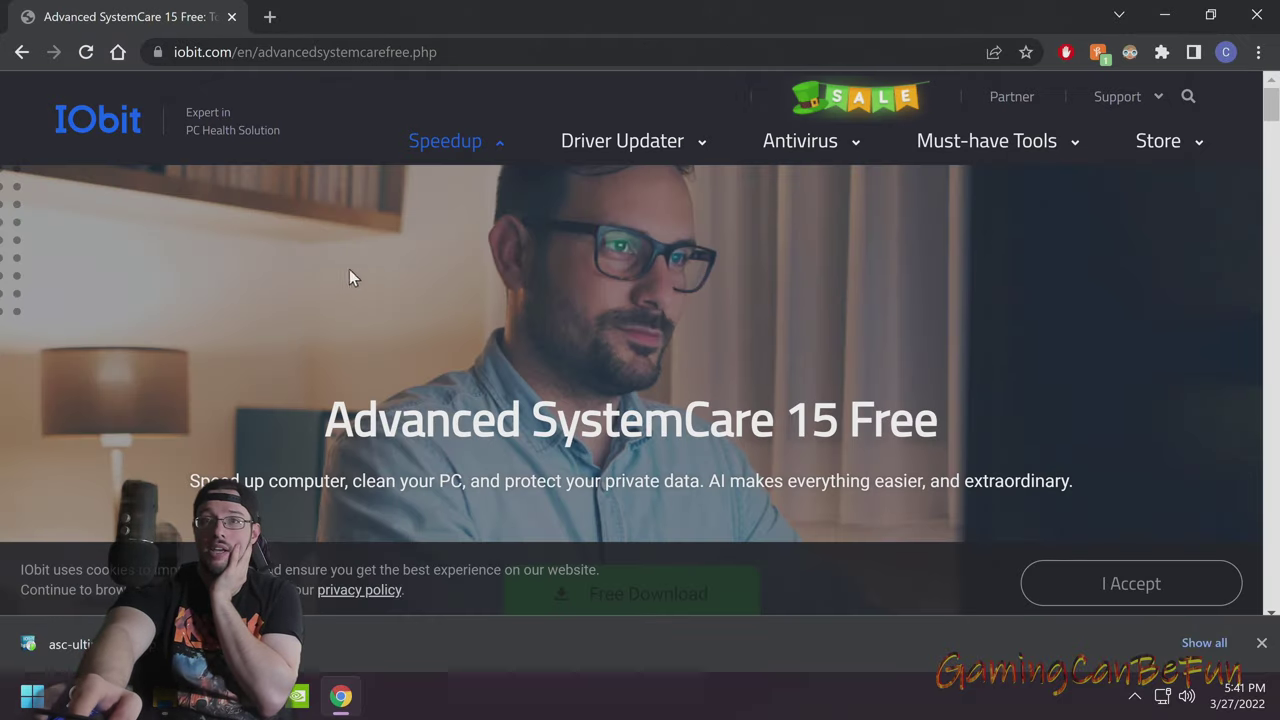
pyautogui.scroll(-2, 707, 442)
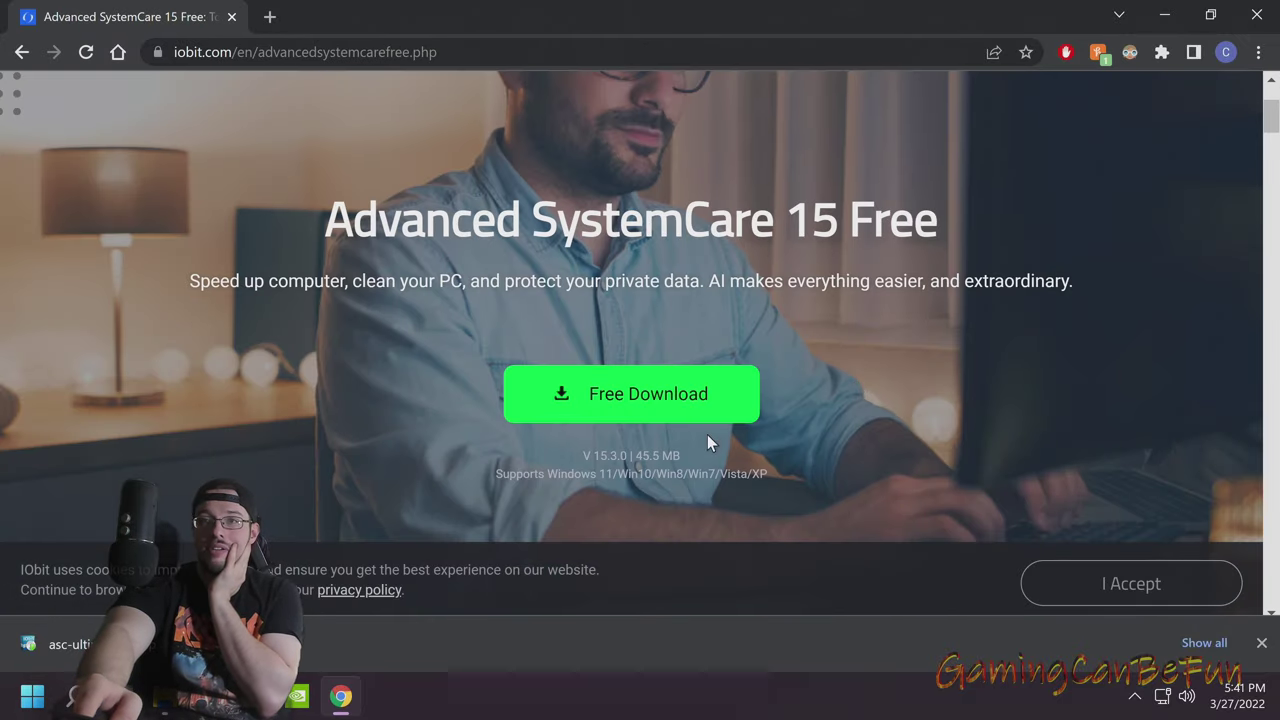
pyautogui.click(640, 393)
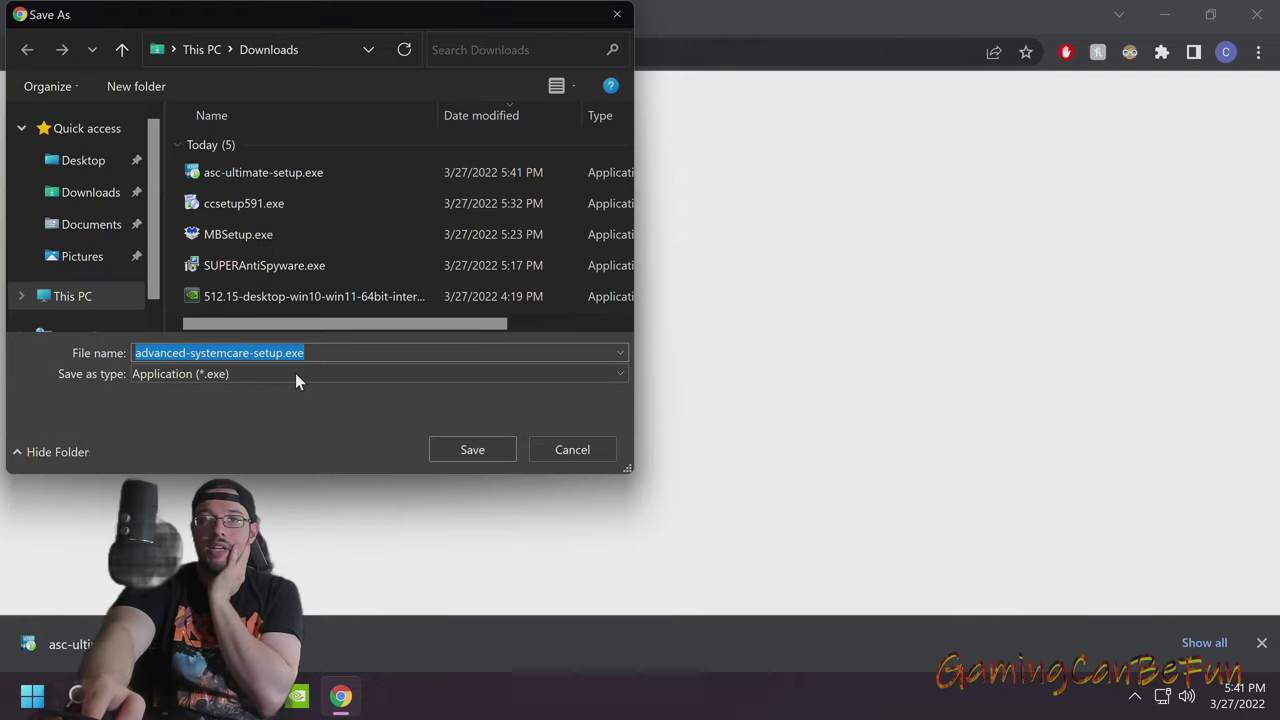
pyautogui.click(464, 443)
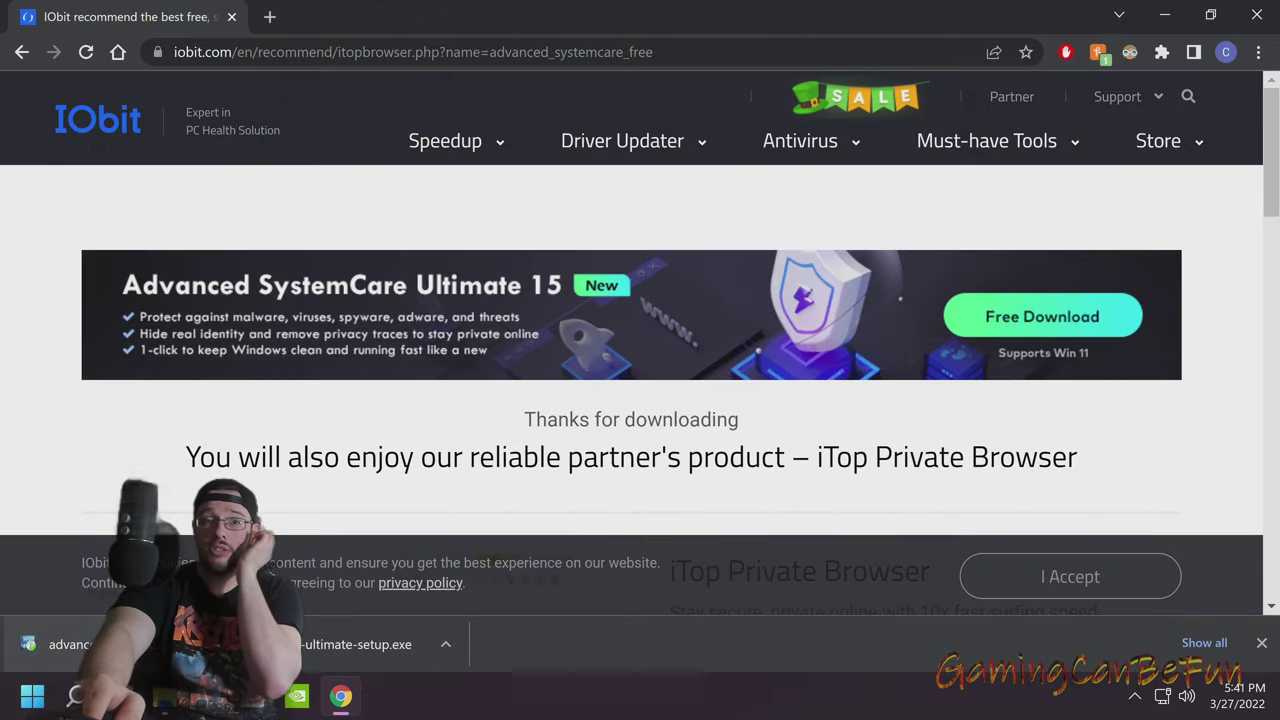
# Launch the downloaded advanced-systemcare-setup.exe and allow it to run
pyautogui.click(85, 633)
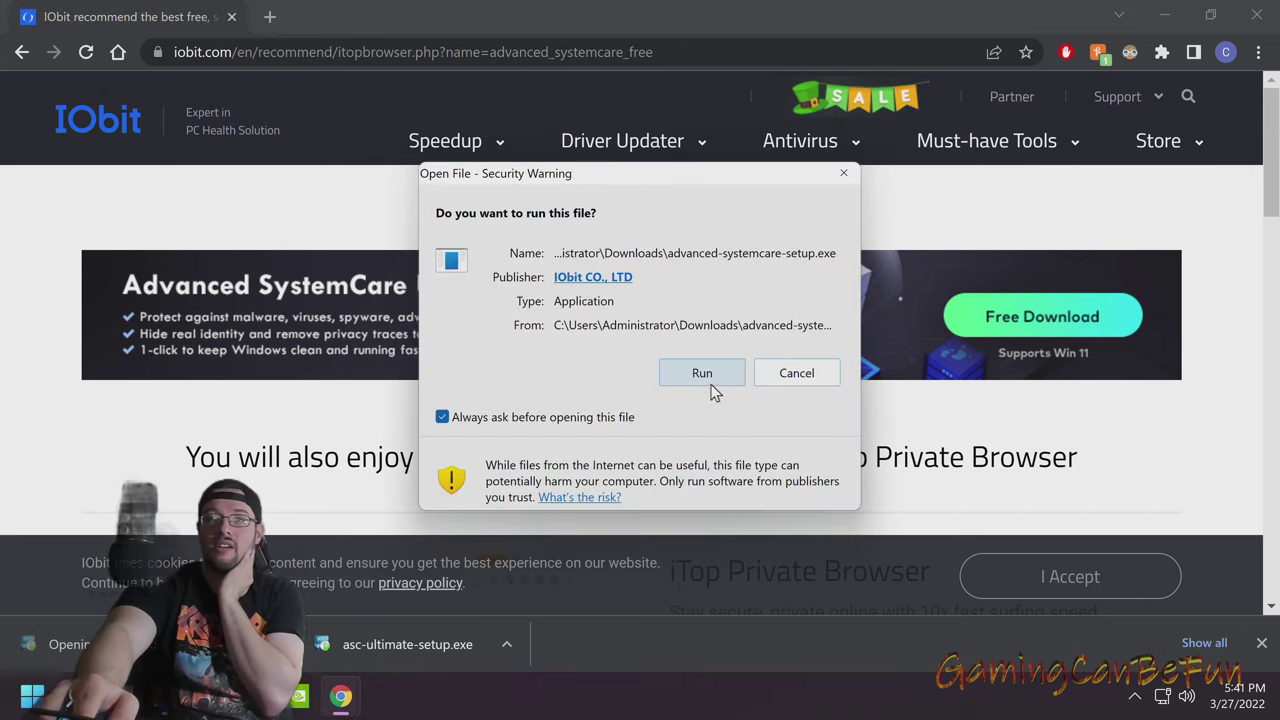
pyautogui.click(702, 376)
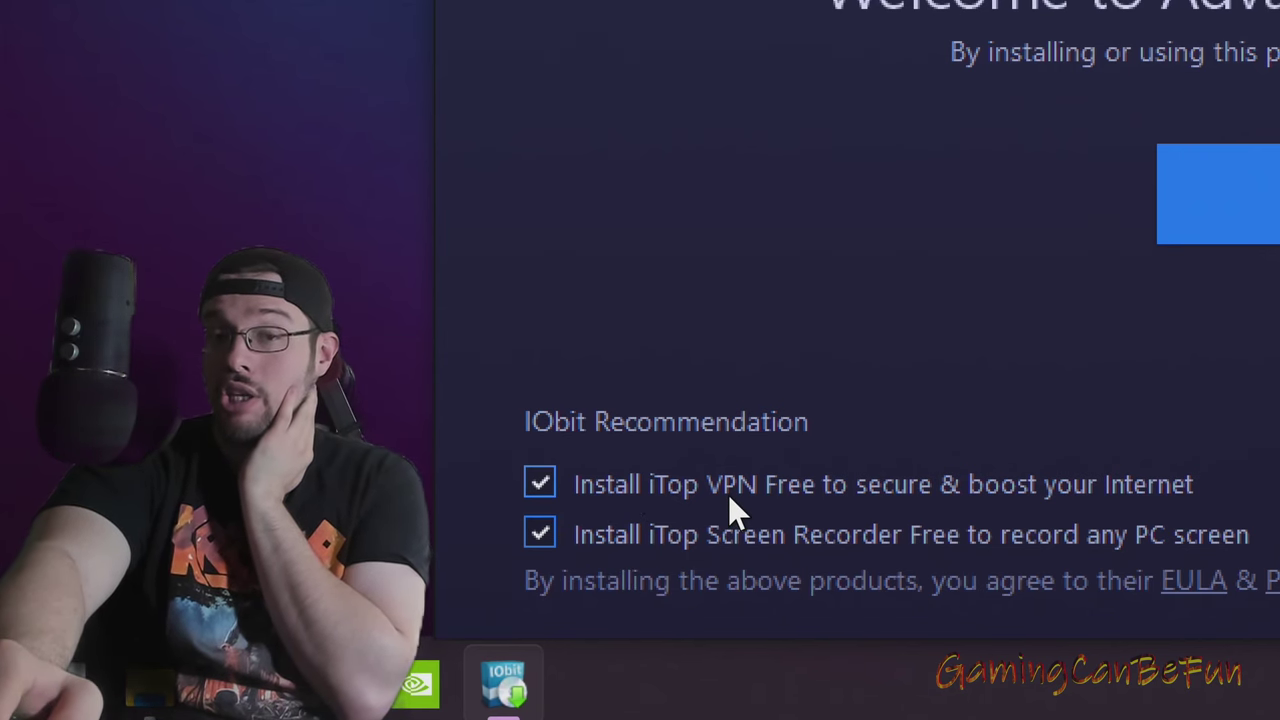
# Decline the iTop VPN Free and iTop Screen Recorder Free offers and open the custom install options
pyautogui.click(541, 533)
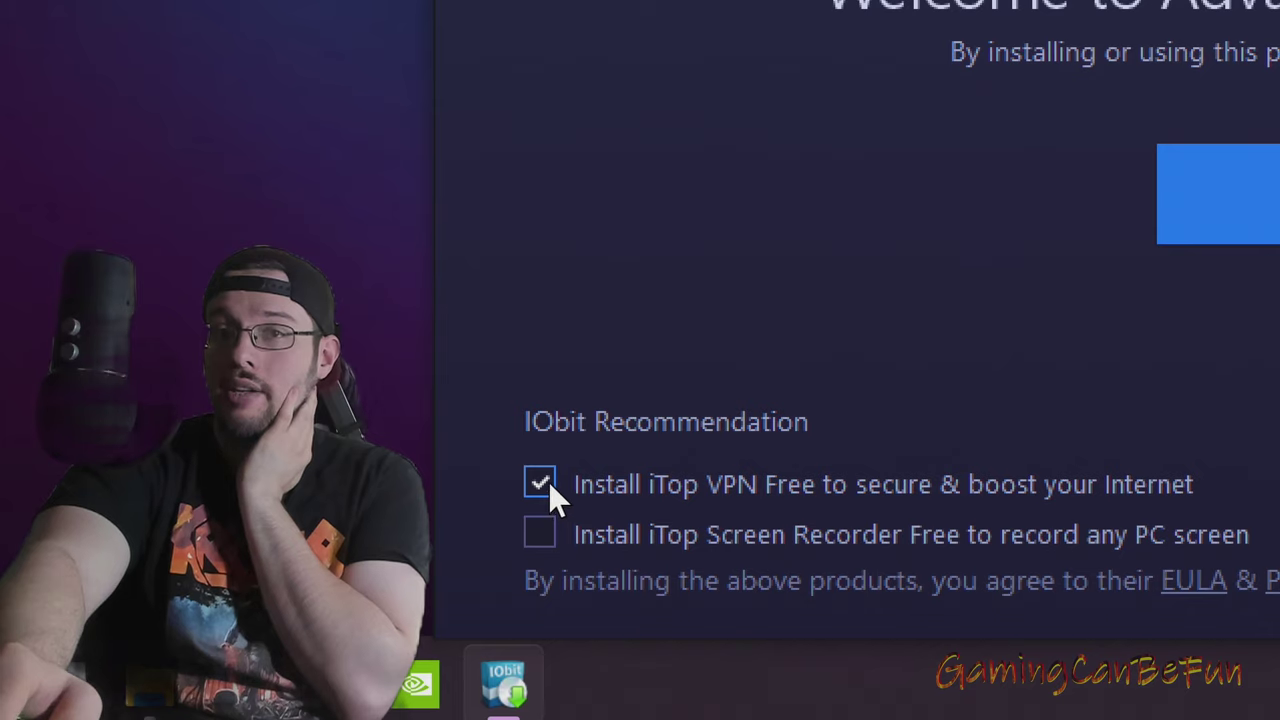
pyautogui.click(541, 483)
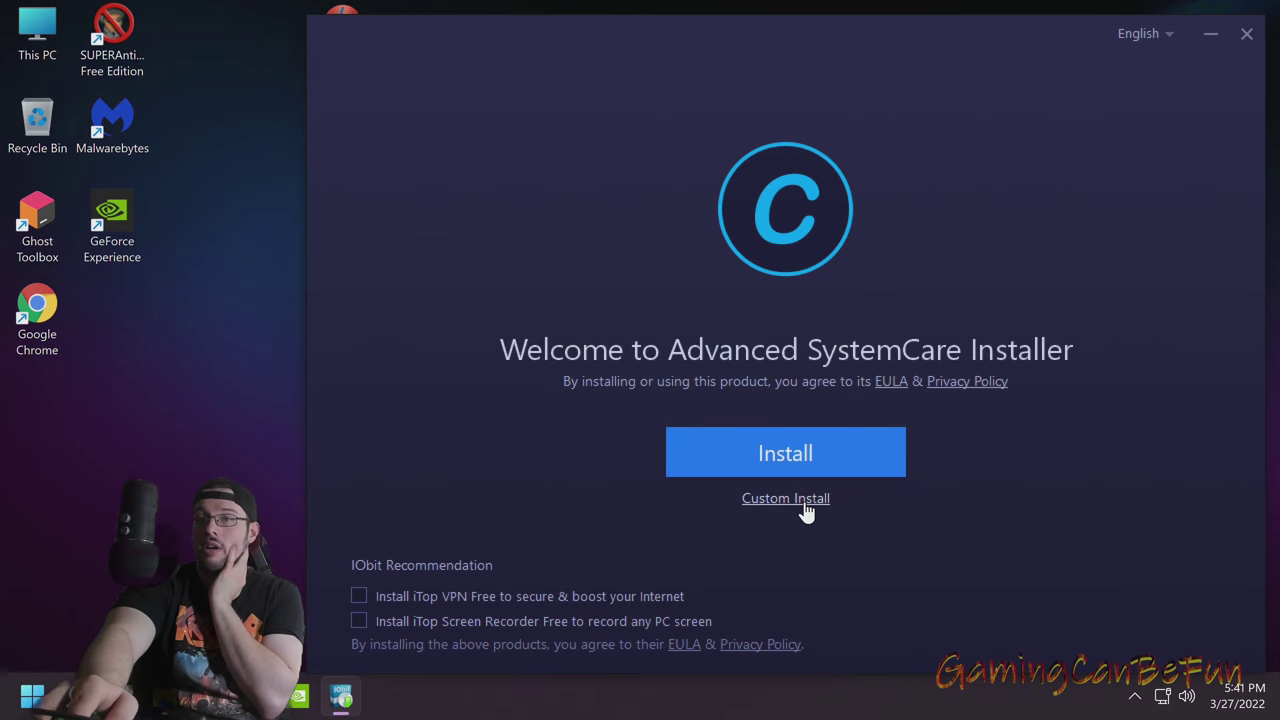
pyautogui.click(805, 502)
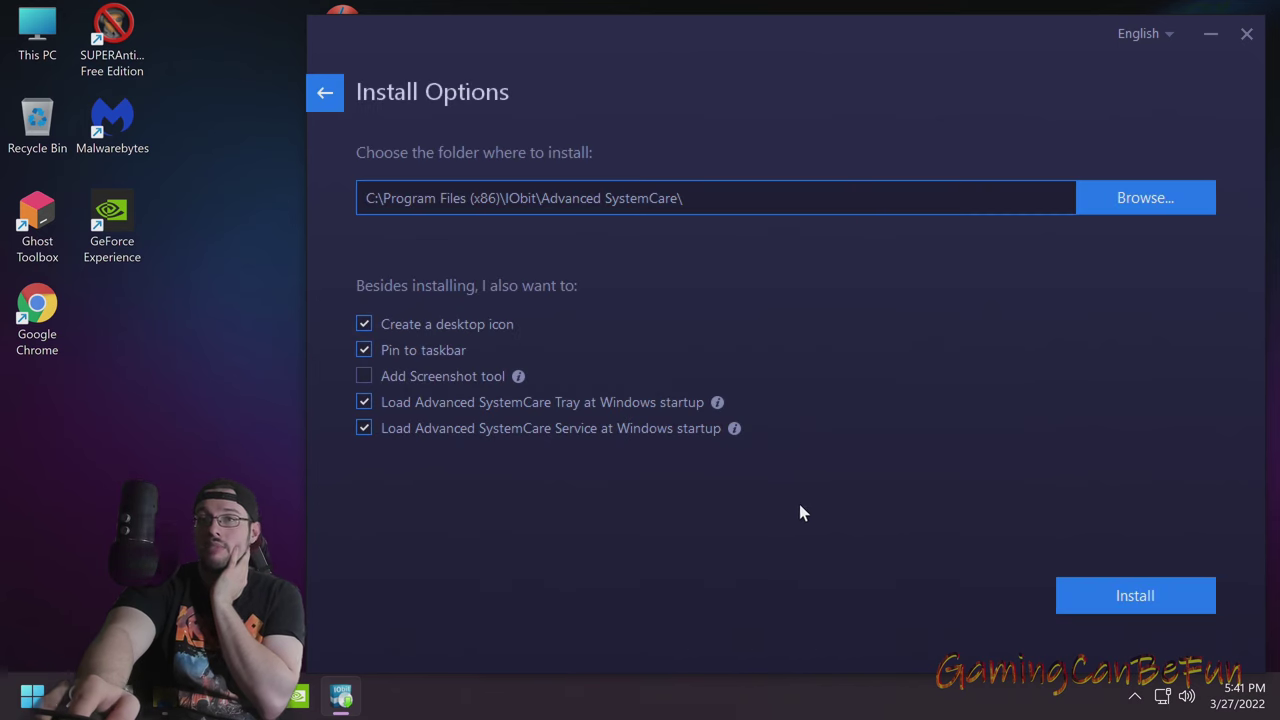
# Turn off taskbar pinning and loading the Advanced SystemCare Tray and Service at Windows startup, then start the installation
pyautogui.click(398, 437)
pyautogui.click(979, 608)
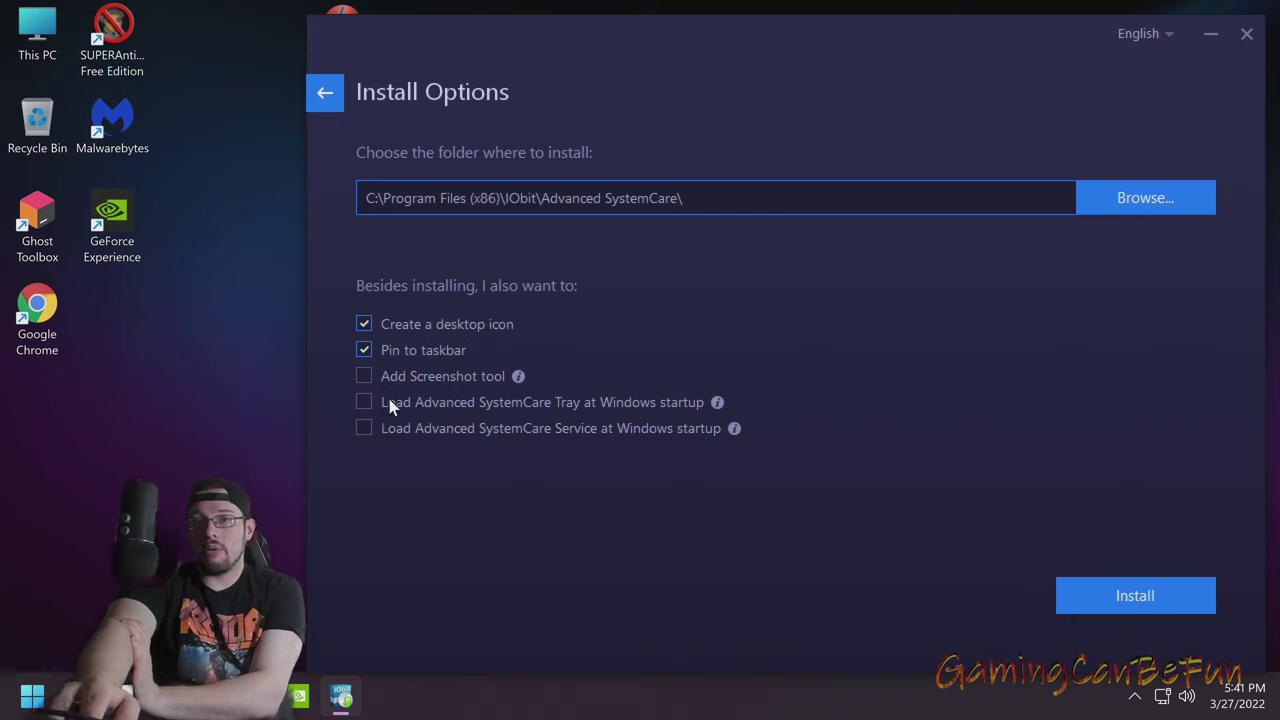
pyautogui.click(414, 354)
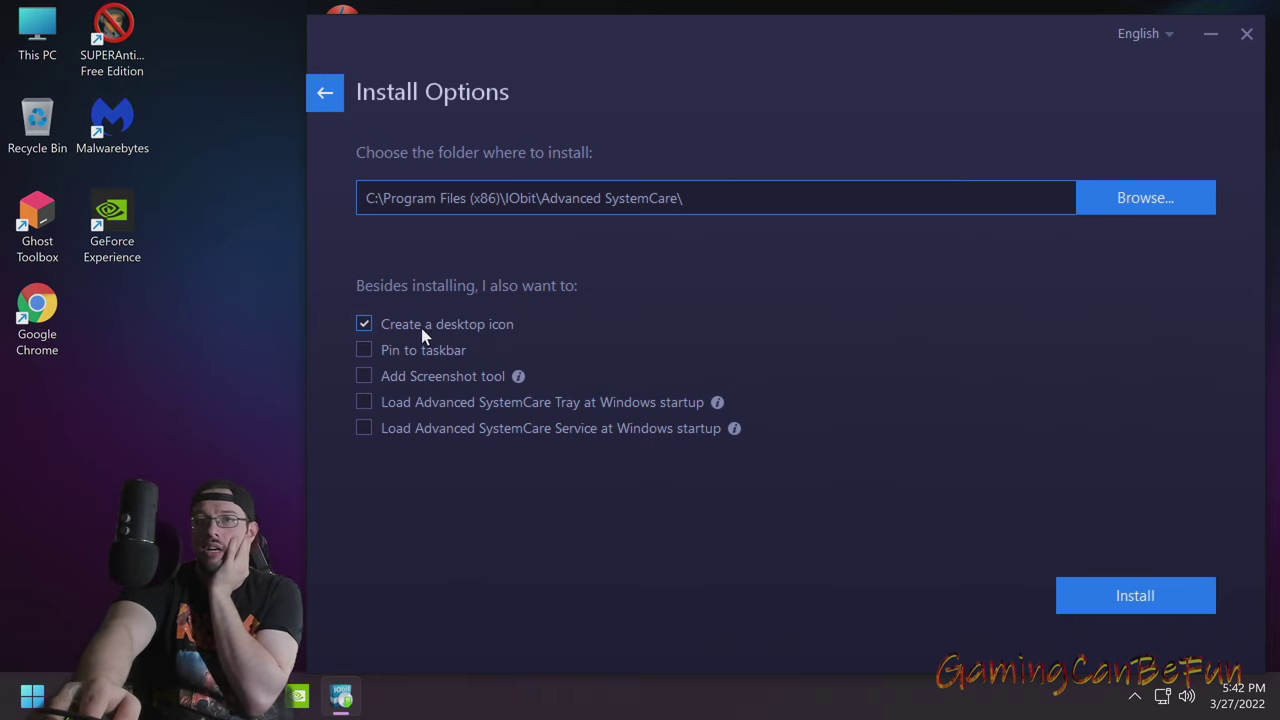
pyautogui.click(1070, 608)
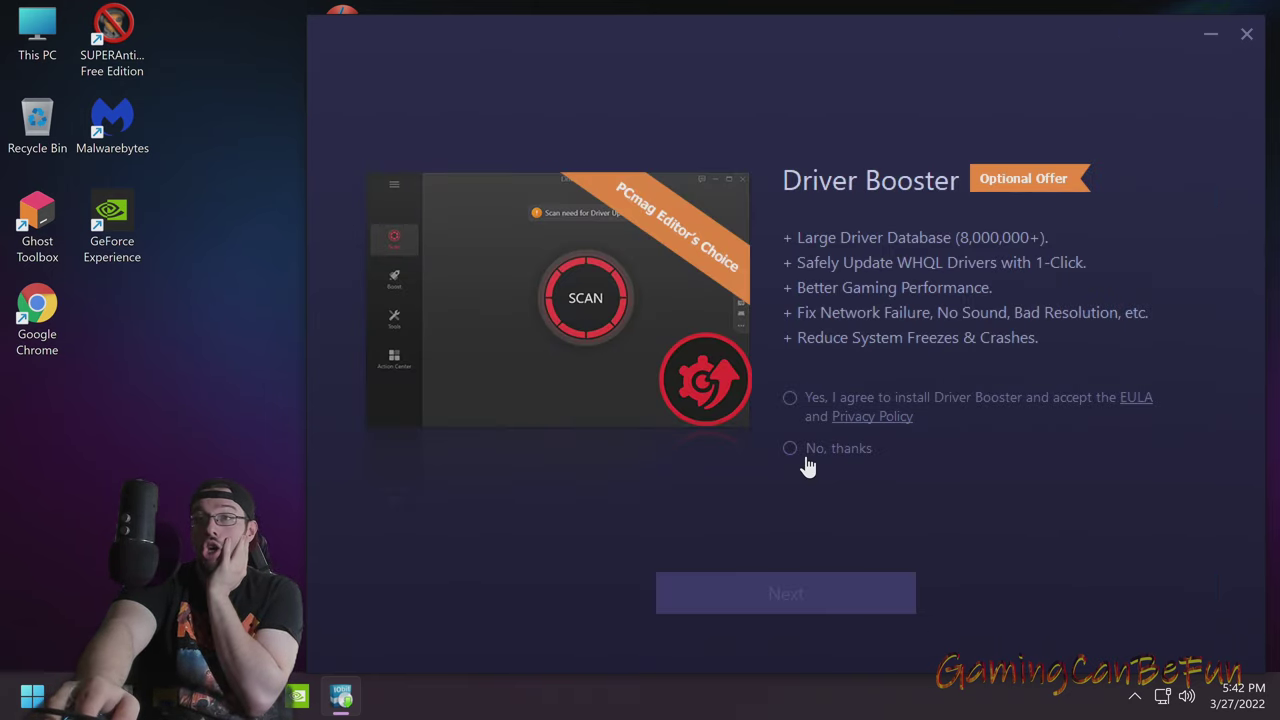
# Decline the Driver Booster offer and the IObit newsletter, leave Learn more online off, and finish setup to launch the program
pyautogui.click(791, 452)
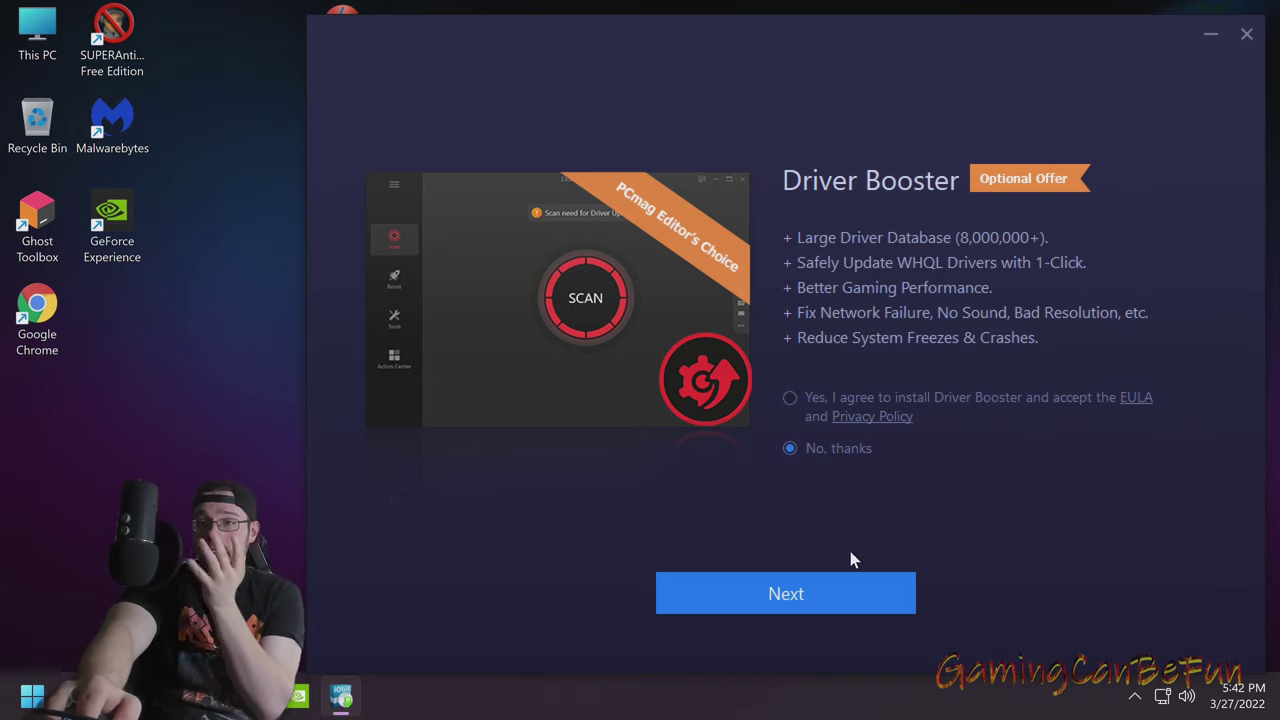
pyautogui.click(815, 600)
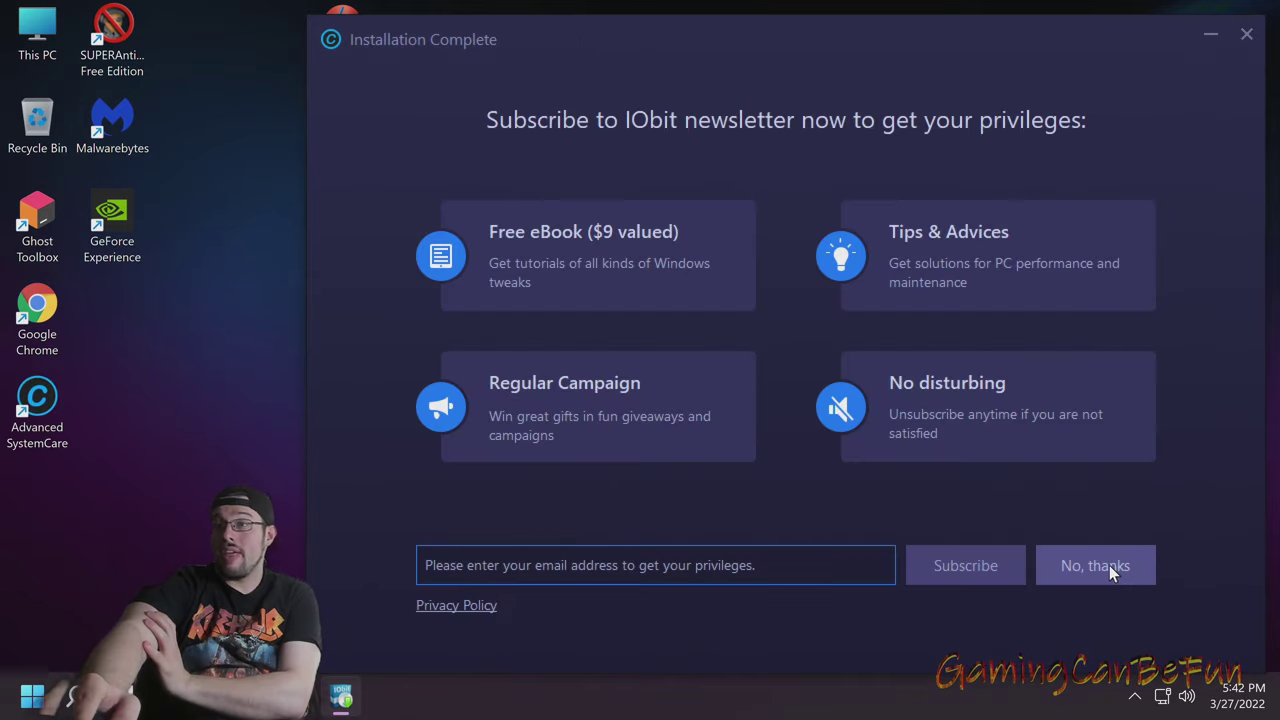
pyautogui.click(1095, 566)
pyautogui.click(766, 400)
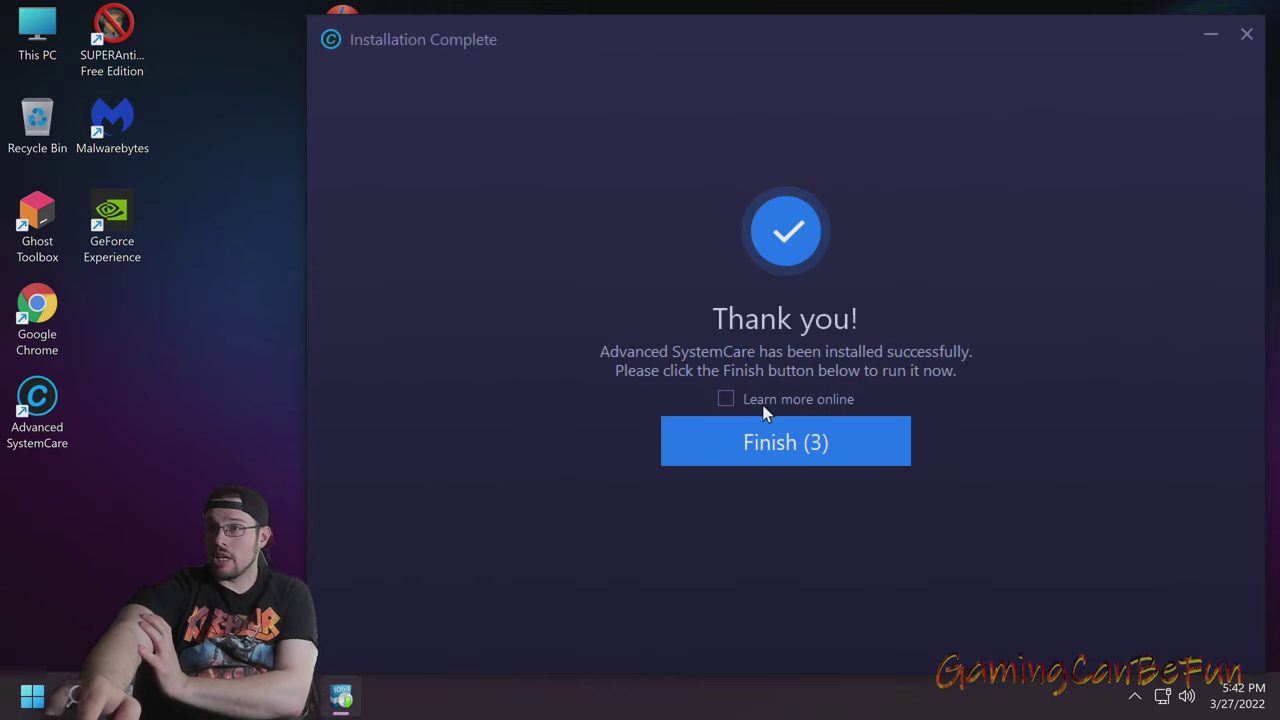
pyautogui.click(815, 445)
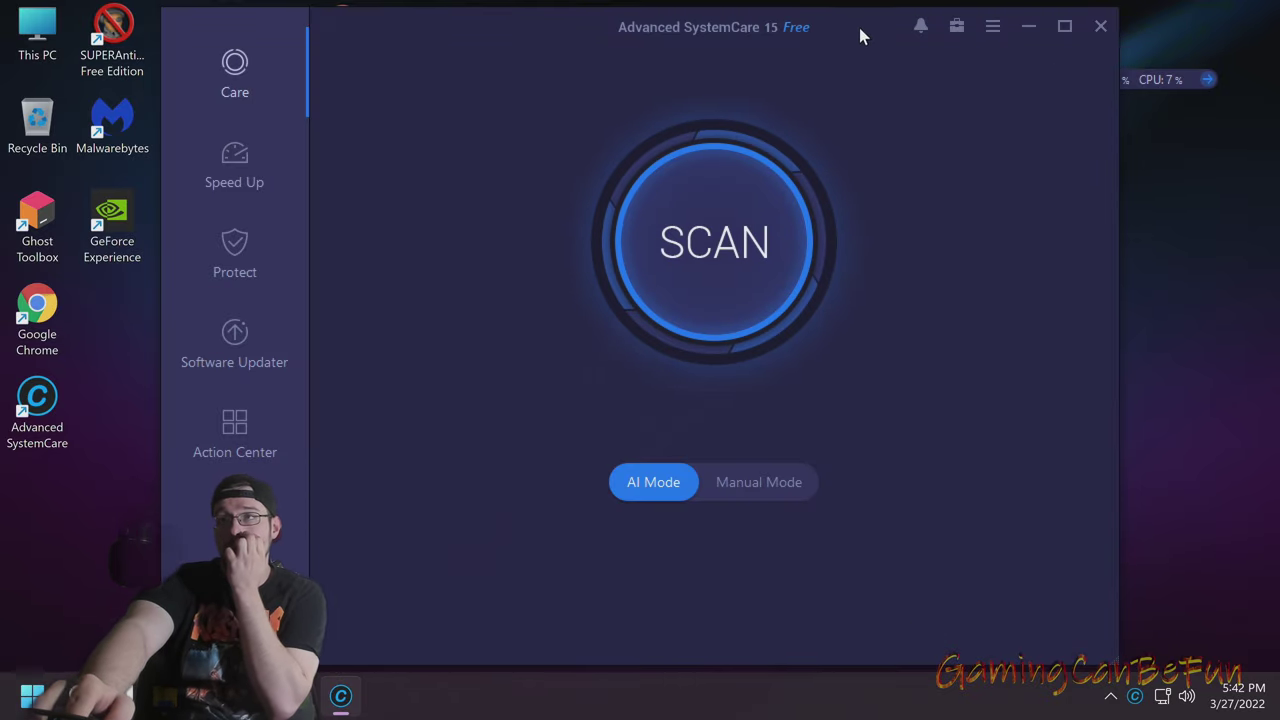
# Close the floating RAM and CPU performance monitor and reposition the Advanced SystemCare window on the desktop
pyautogui.moveTo(1153, 70)
pyautogui.mouseDown()
pyautogui.moveTo(1225, 48)
pyautogui.moveTo(1163, 51)
pyautogui.mouseUp()
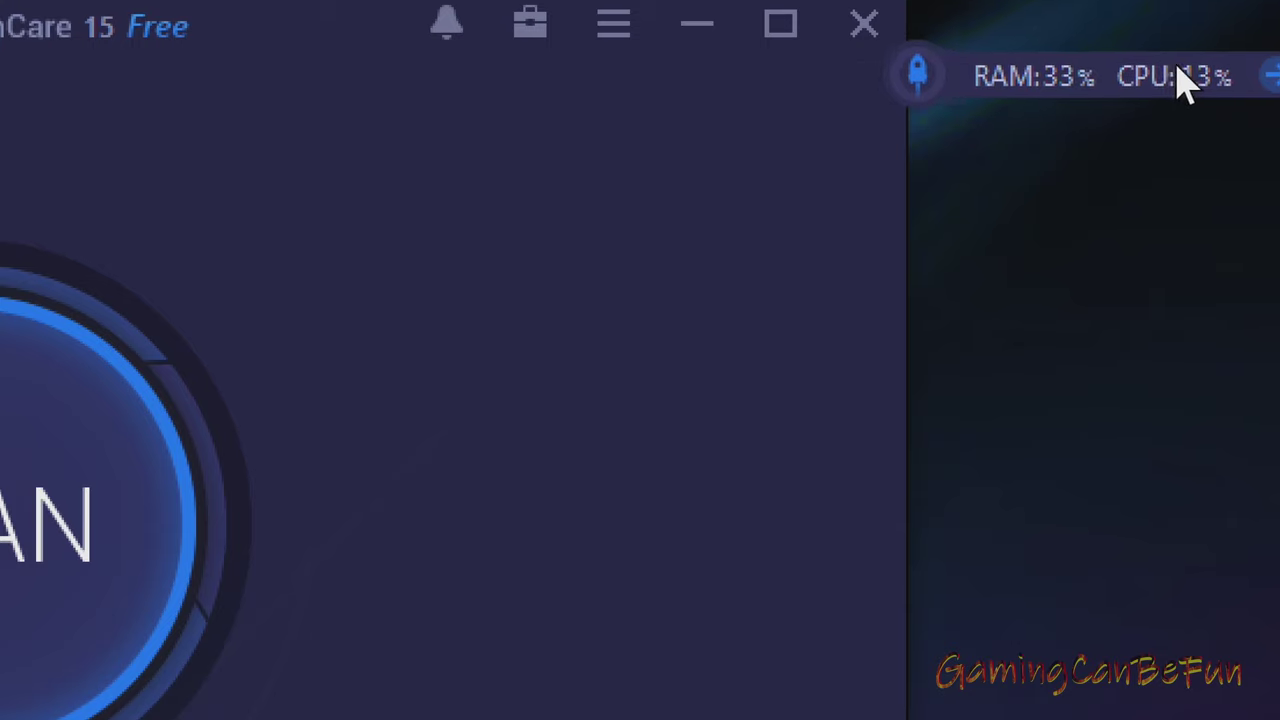
pyautogui.rightClick(1111, 58)
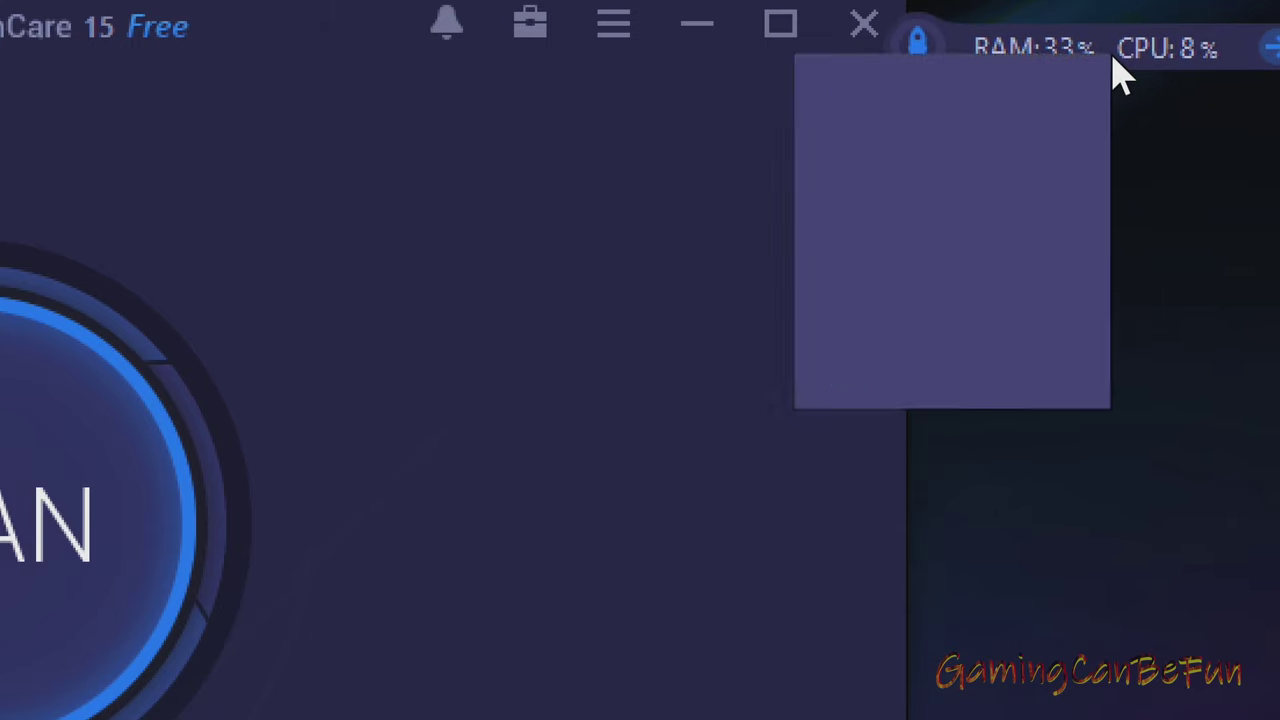
pyautogui.click(957, 368)
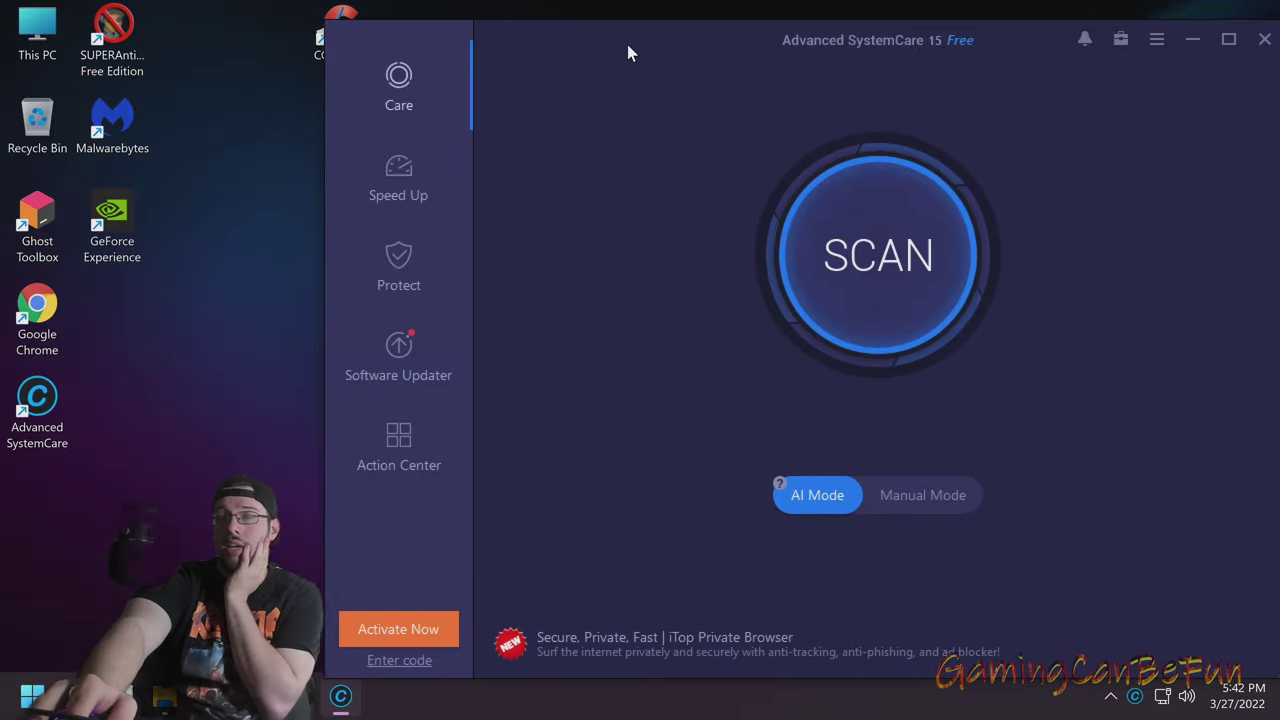
pyautogui.moveTo(628, 45); pyautogui.dragTo(598, 35)
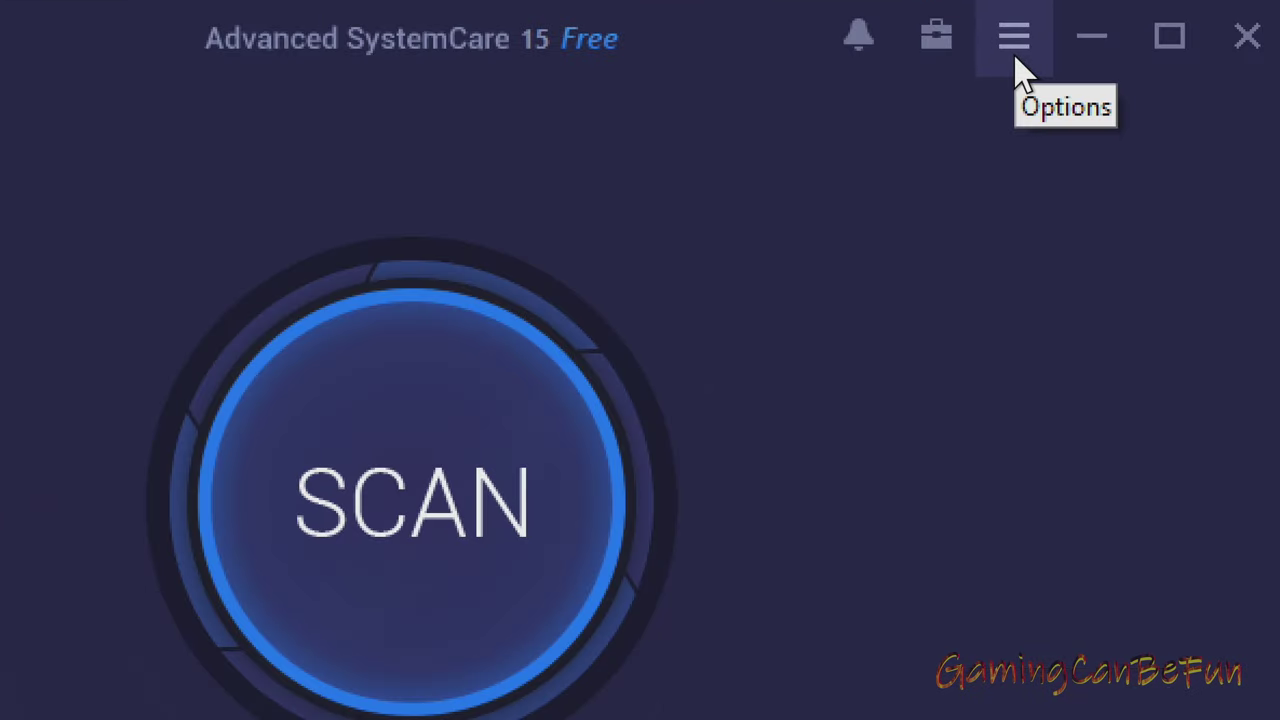
# In General Settings, turn off minimizing to the system tray on close and the Performance Monitor, dismissing the Password Protect advertisement
pyautogui.click(1018, 50)
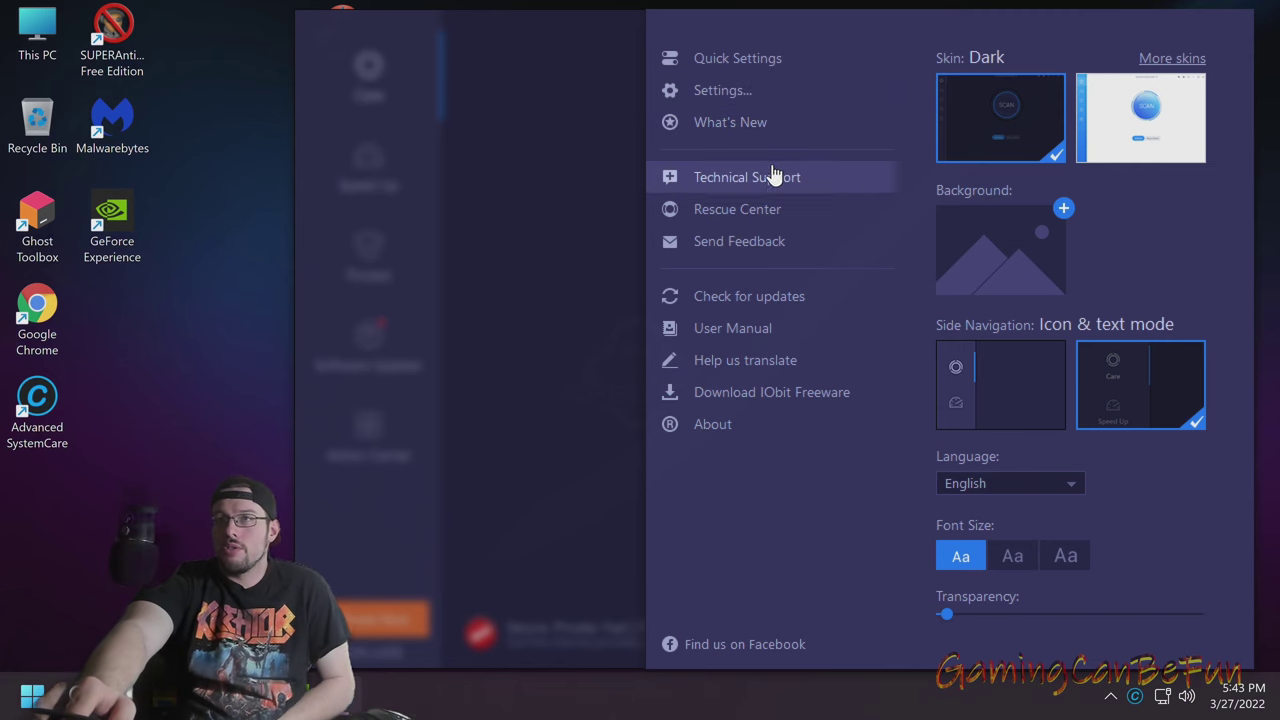
pyautogui.click(745, 91)
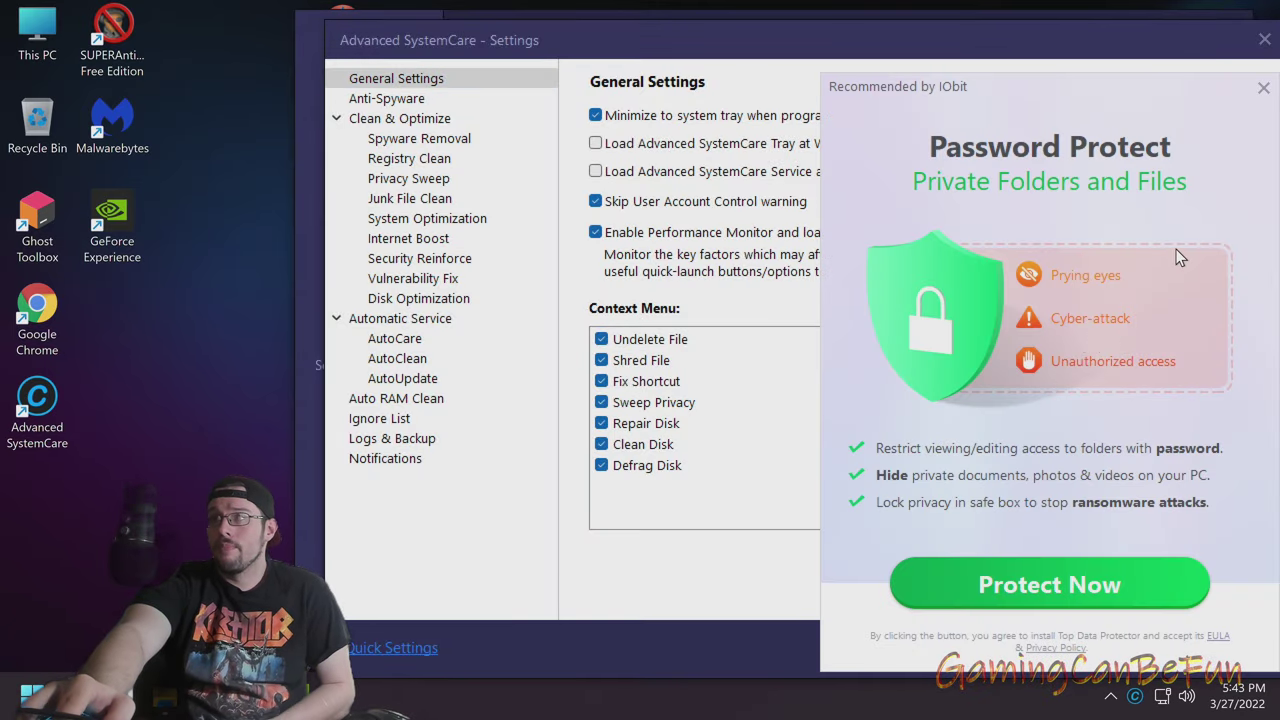
pyautogui.click(1264, 89)
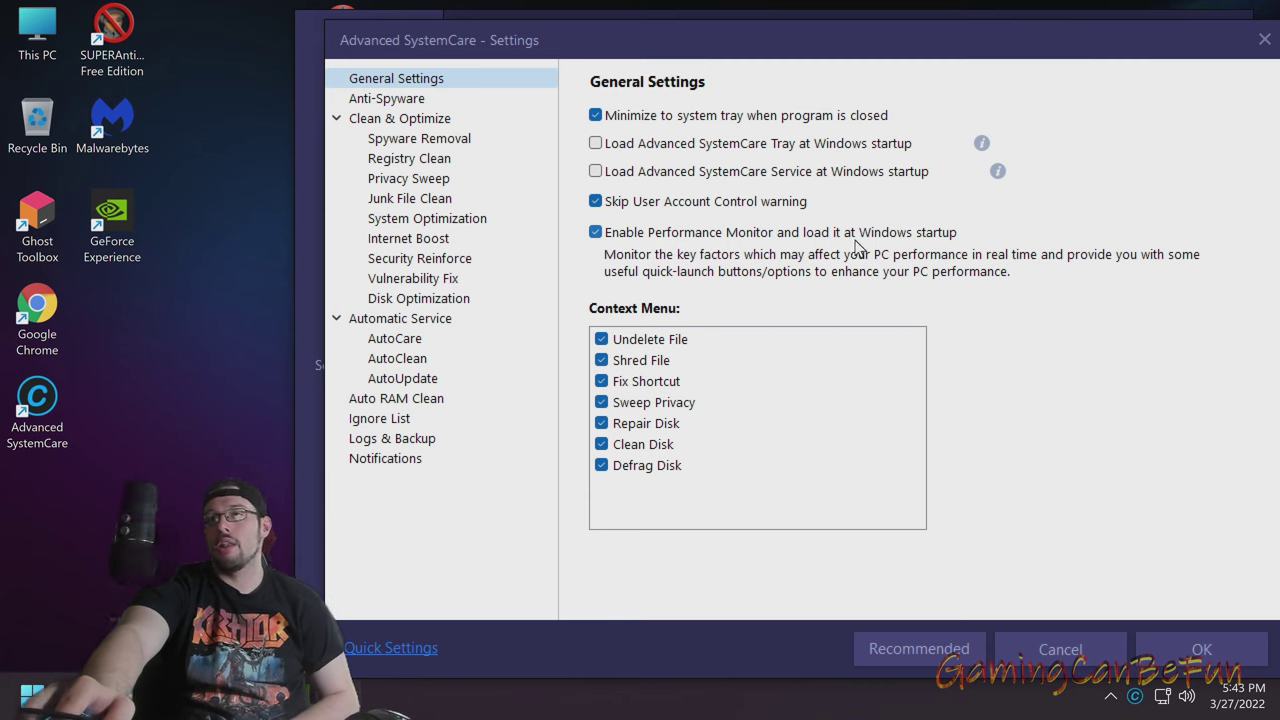
pyautogui.click(596, 232)
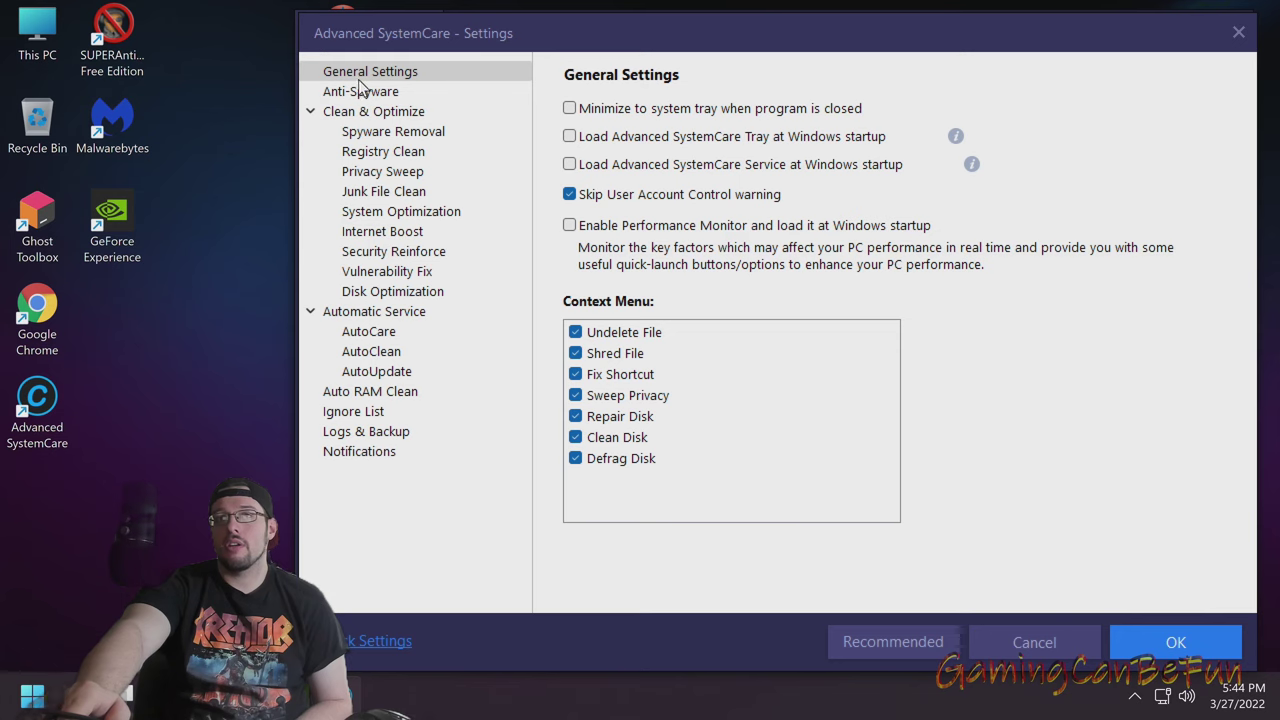
# Review the Anti-Spyware settings and the Clean & Optimize settings from Spyware Removal through Disk Optimization
pyautogui.click(360, 92)
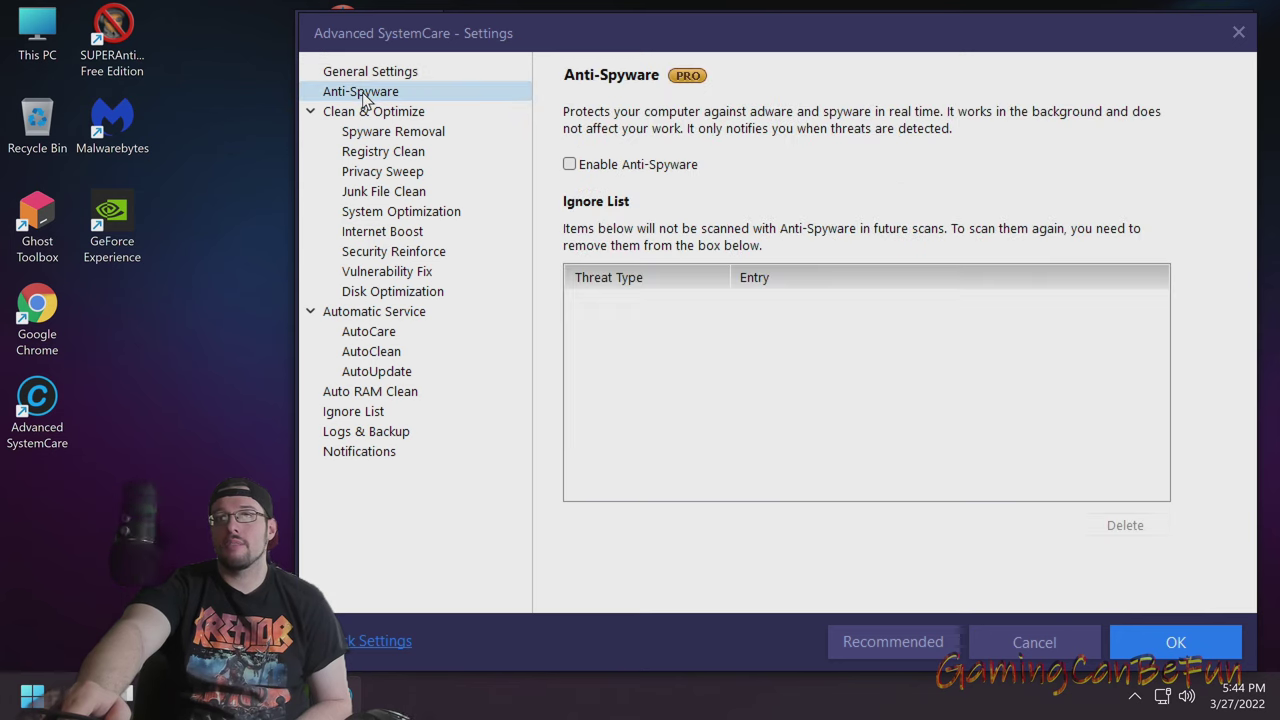
pyautogui.click(400, 134)
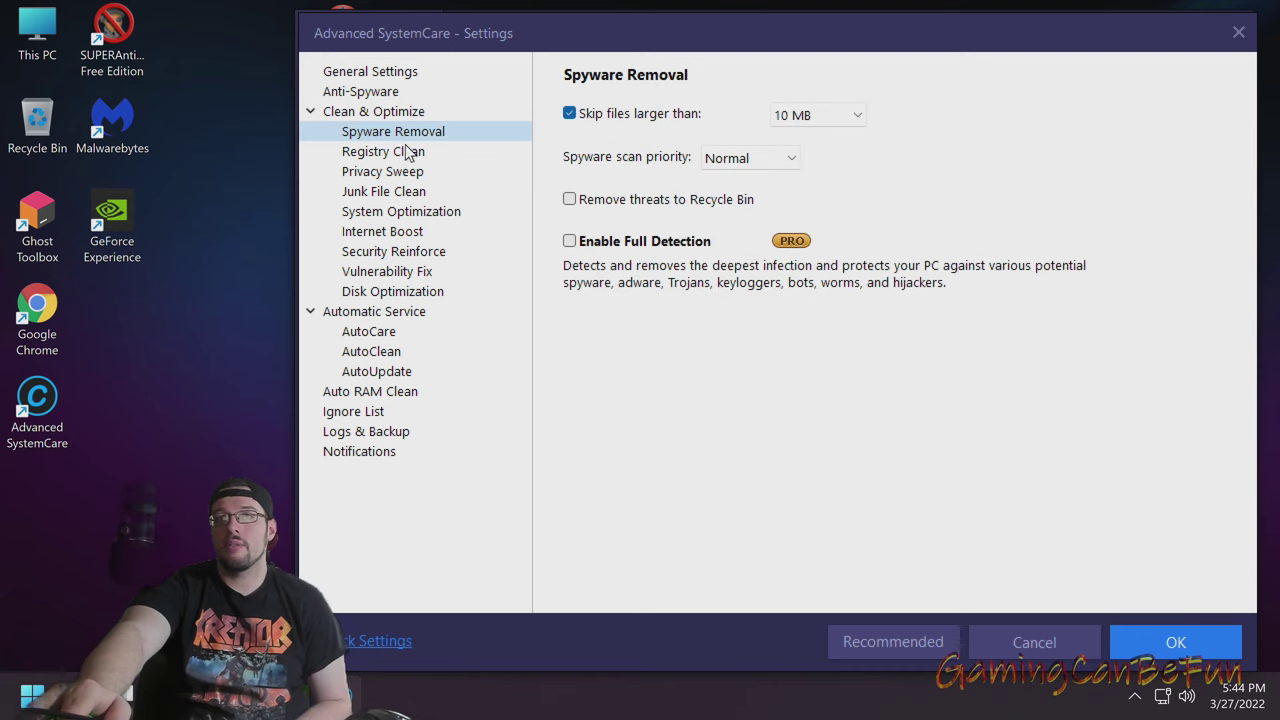
pyautogui.click(410, 155)
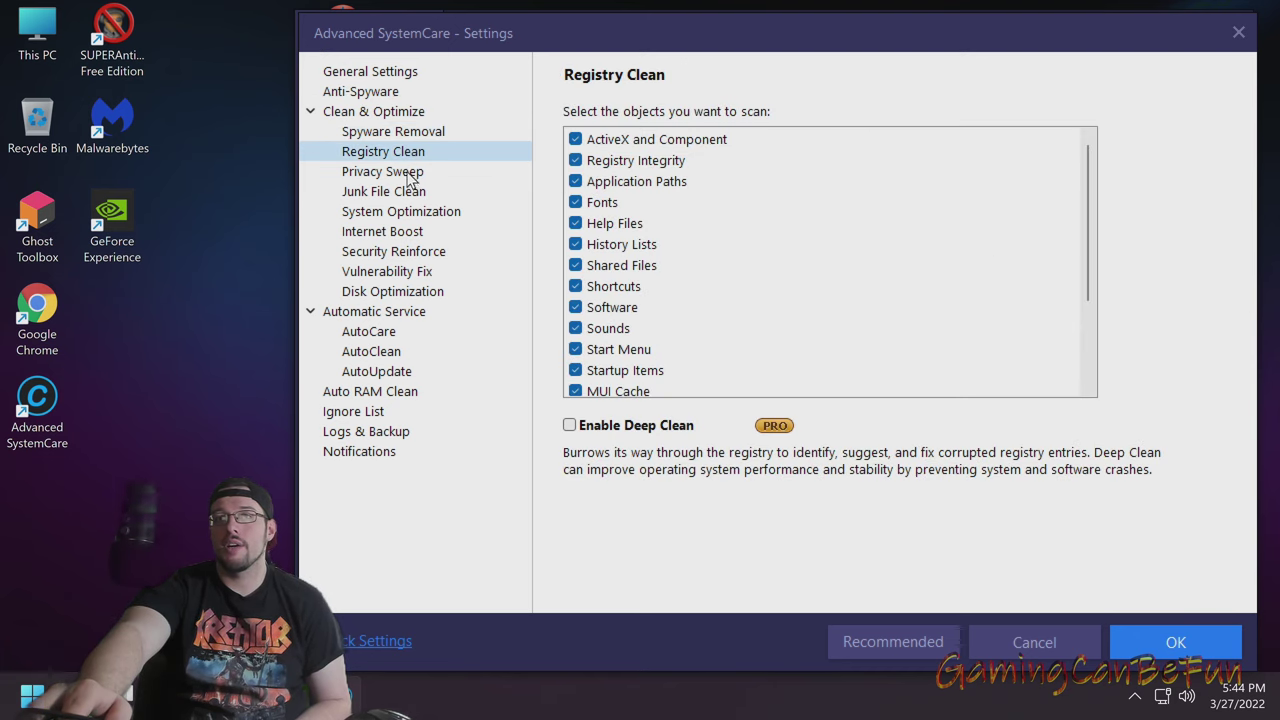
pyautogui.click(410, 174)
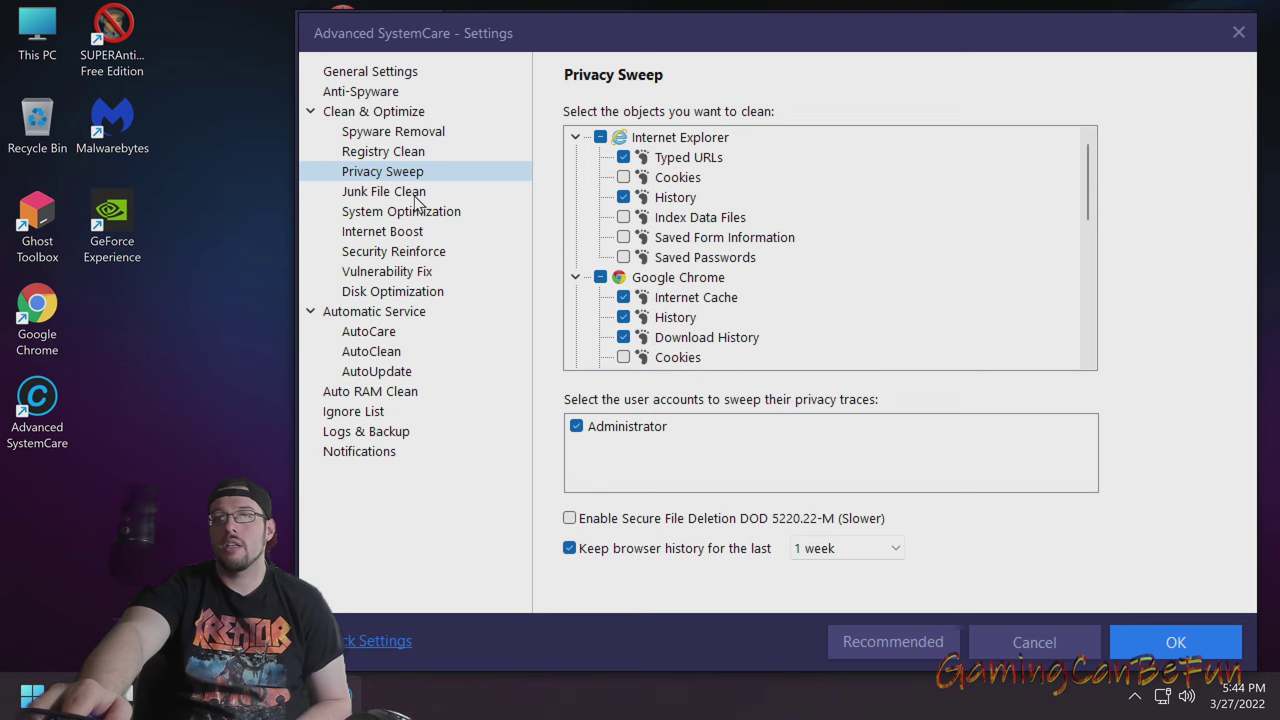
pyautogui.click(416, 195)
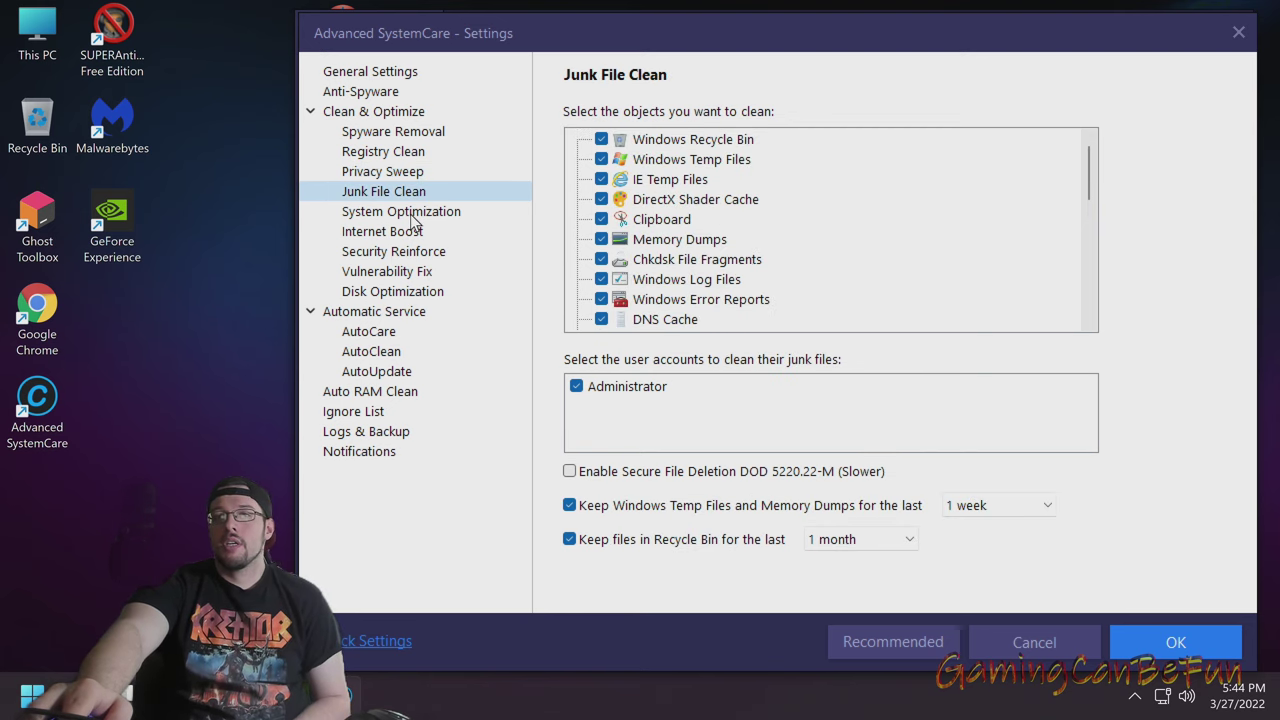
pyautogui.click(414, 214)
pyautogui.click(414, 235)
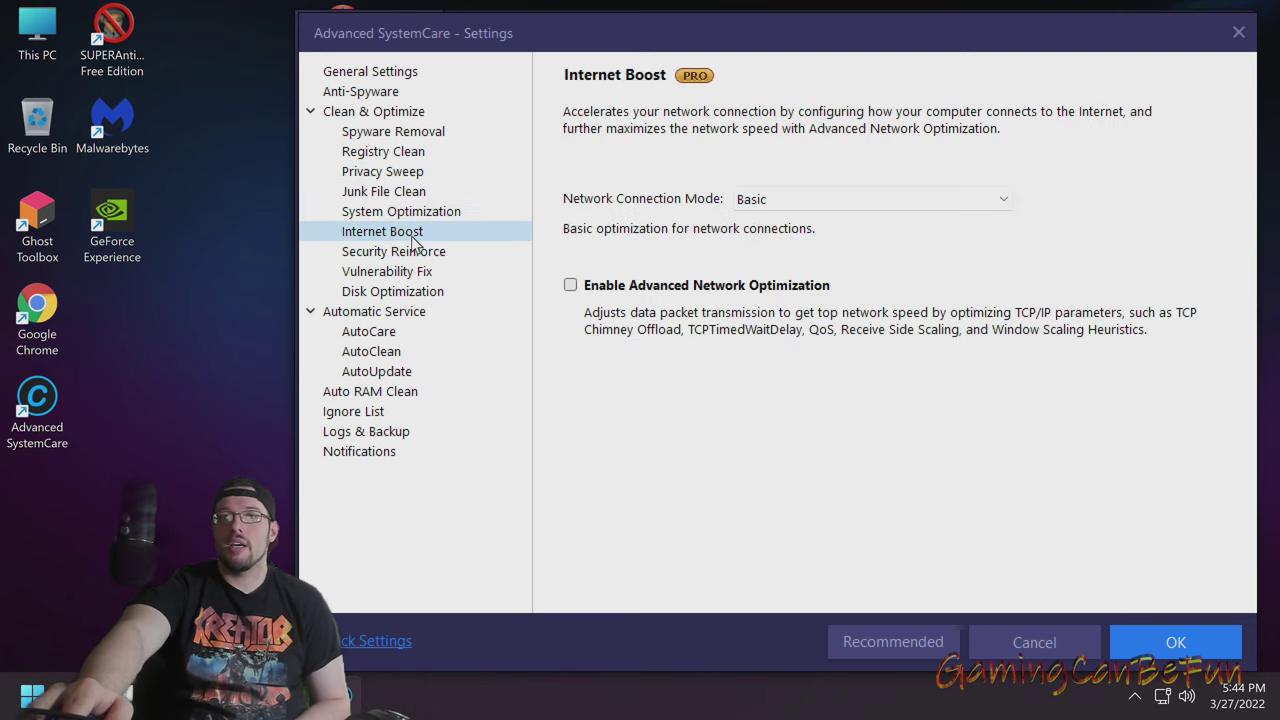
pyautogui.click(416, 253)
pyautogui.click(418, 274)
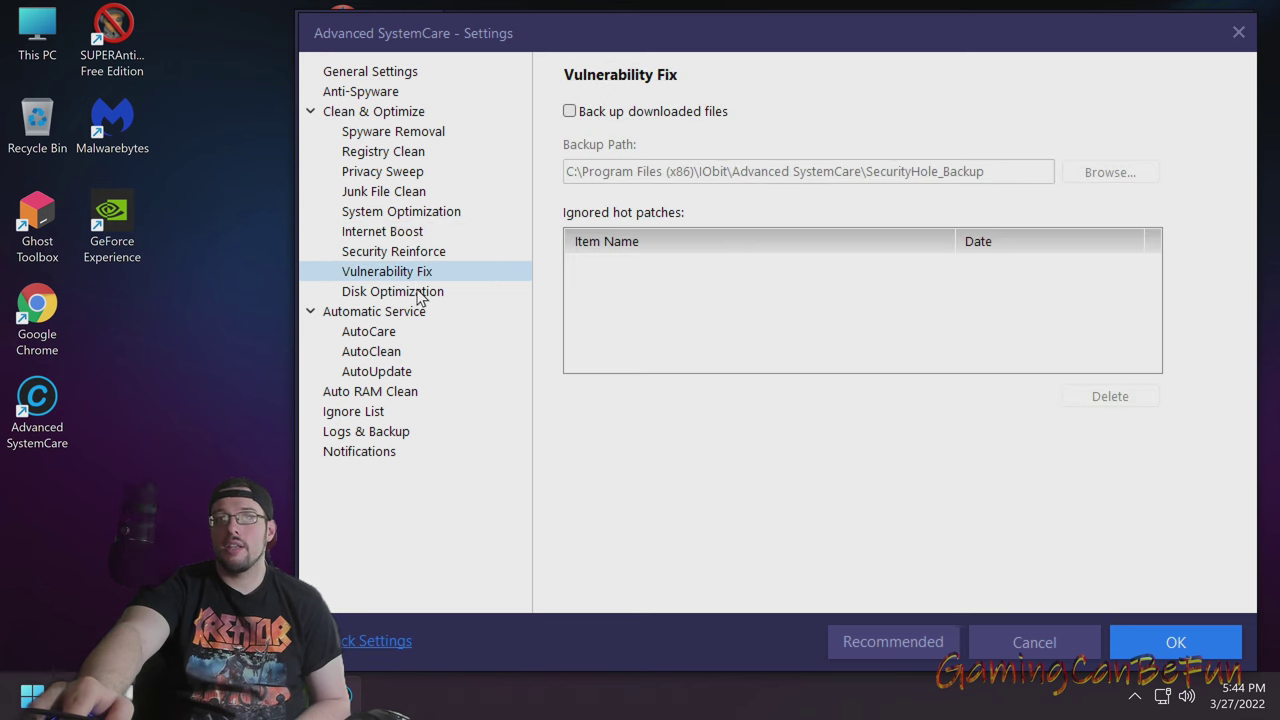
pyautogui.click(420, 294)
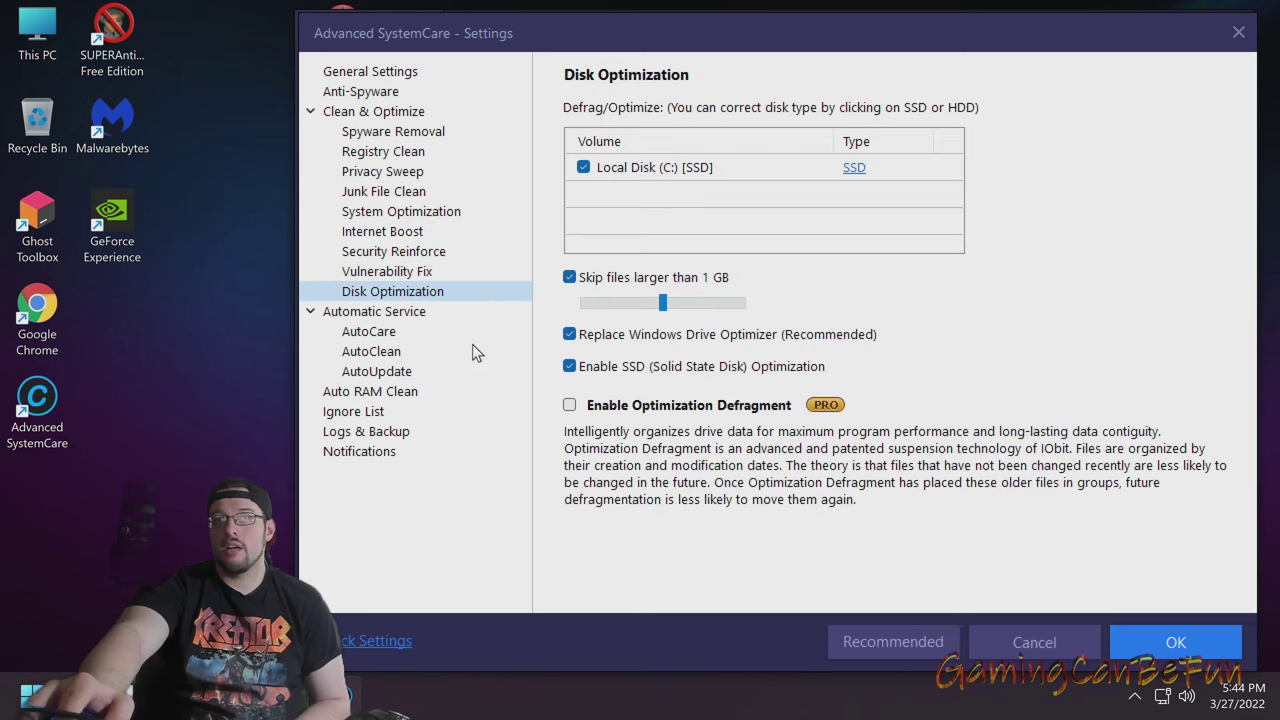
# Review the AutoCare, AutoClean, AutoUpdate, Auto RAM Clean, Ignore List and Logs & Backup settings
pyautogui.click(388, 333)
pyautogui.click(390, 355)
pyautogui.click(402, 375)
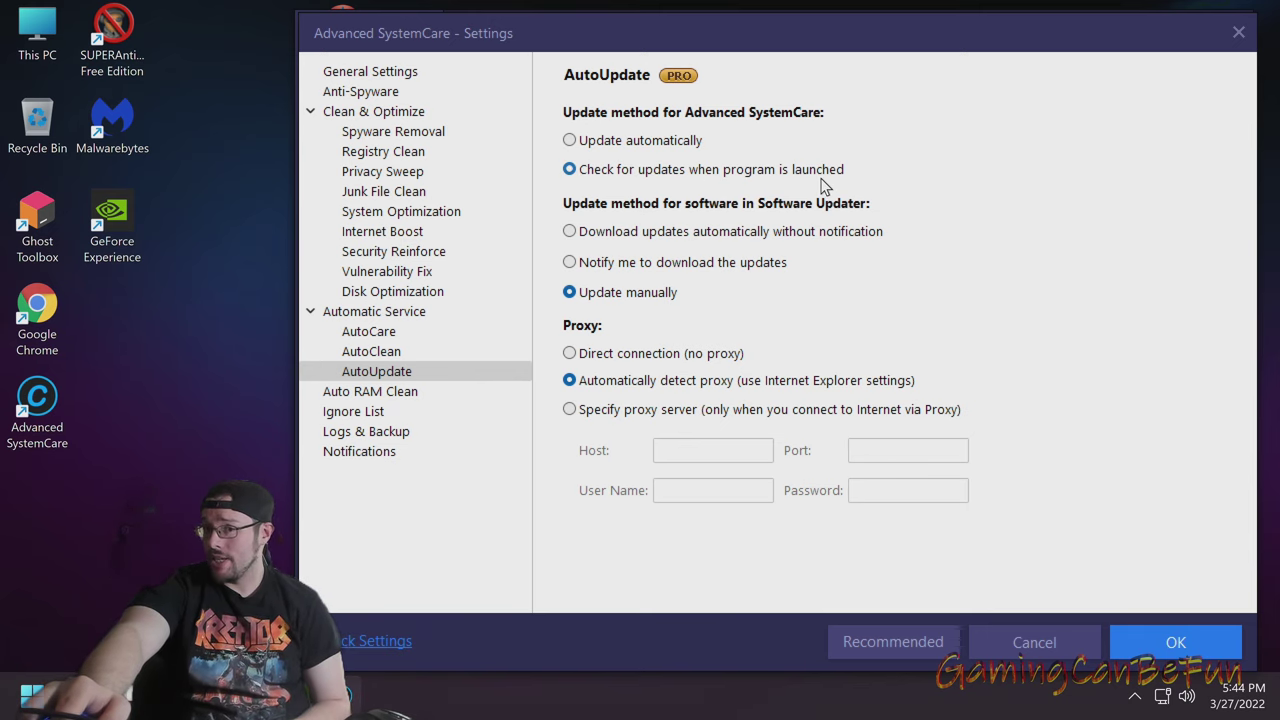
pyautogui.click(398, 393)
pyautogui.click(380, 413)
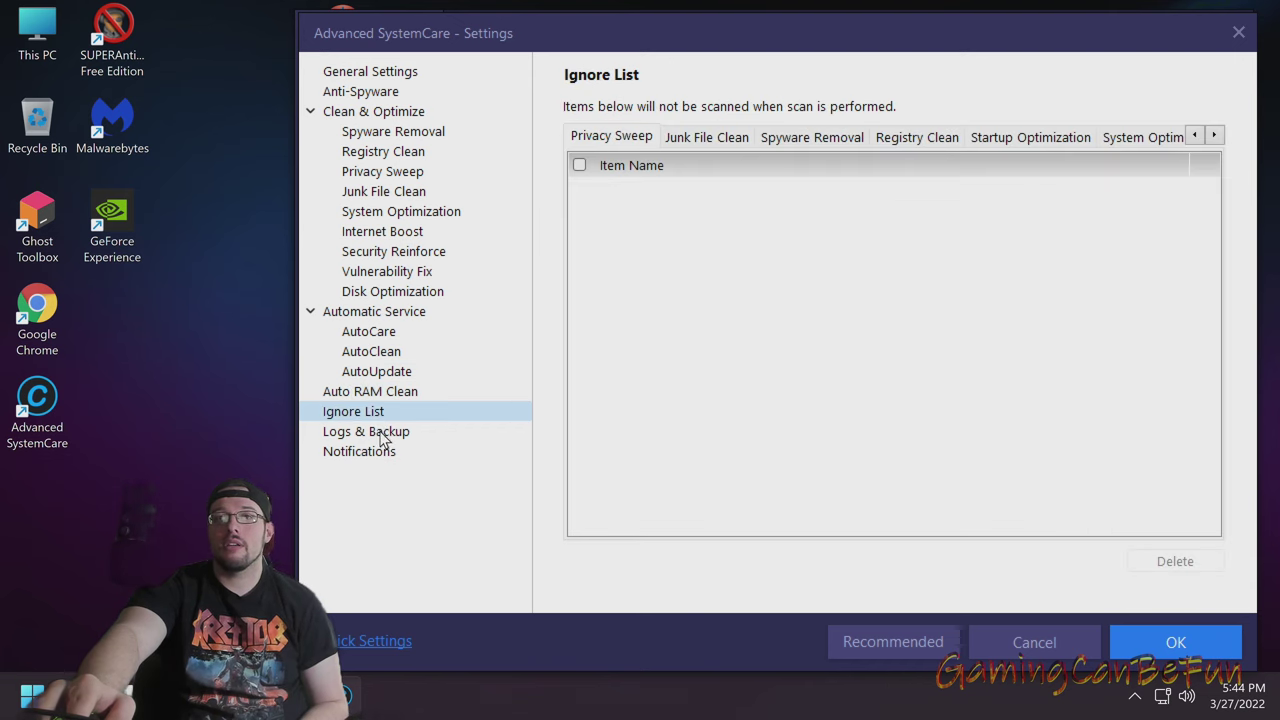
pyautogui.click(383, 437)
# Turn off all notification options, from minimization to Security Reinforce, and save the settings
pyautogui.click(386, 457)
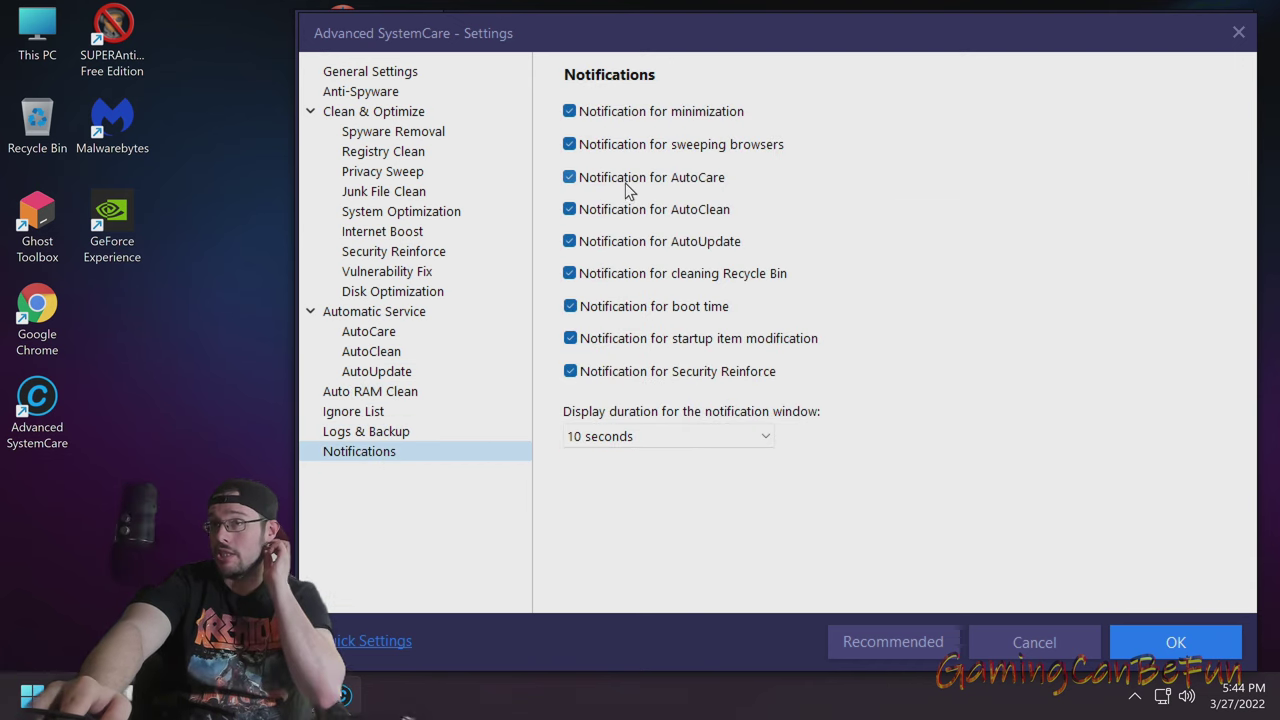
pyautogui.click(650, 373)
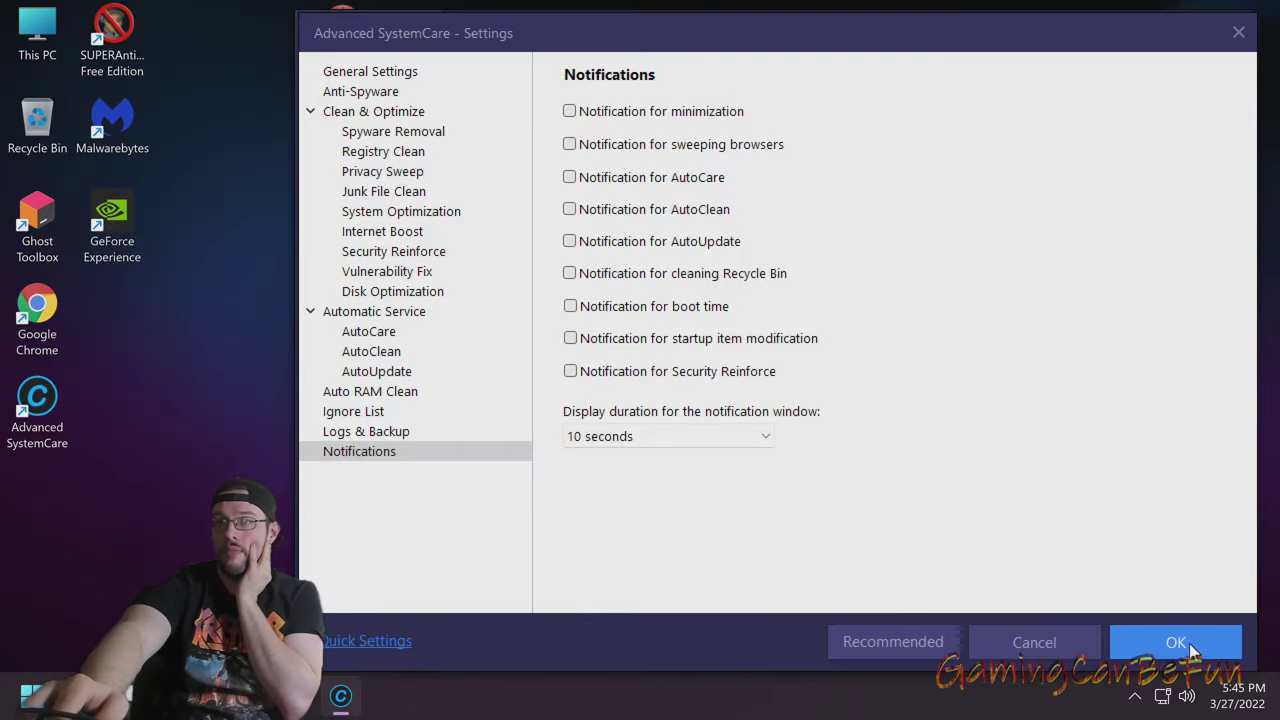
pyautogui.click(1188, 648)
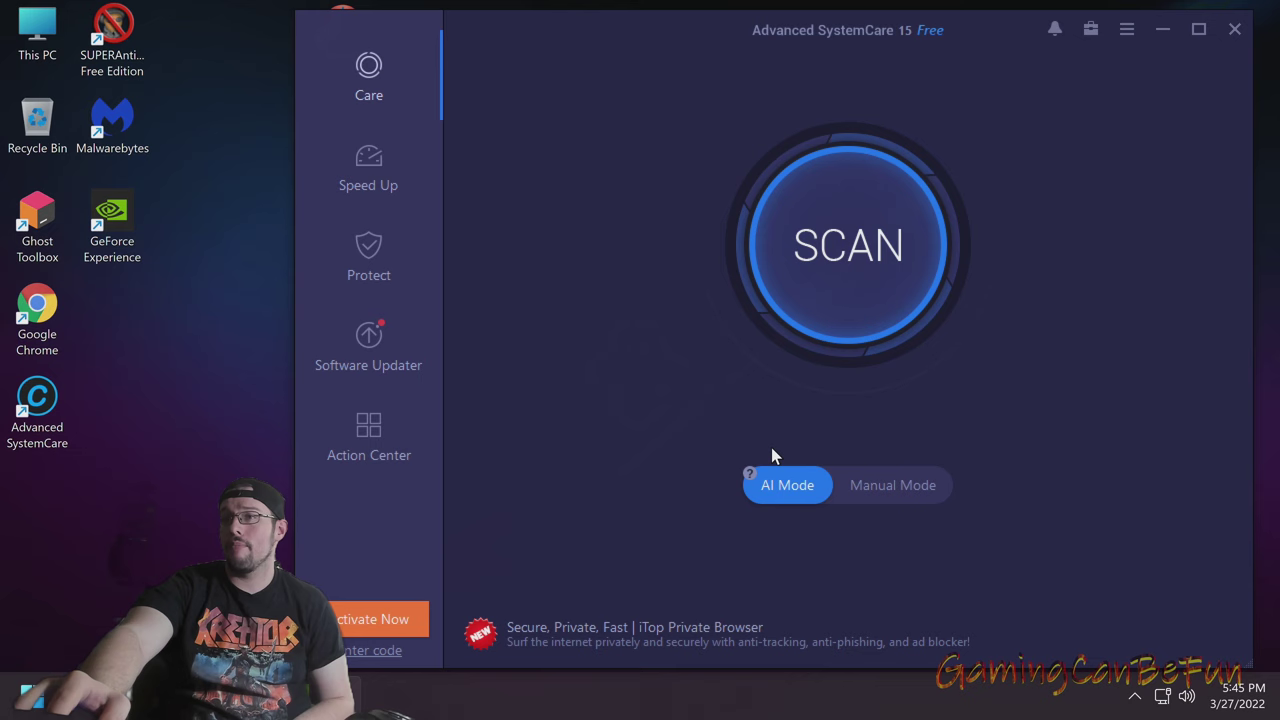
# Check the Manual Mode scan items, switch back to AI Mode, run the scan and look through its result categories
pyautogui.click(867, 495)
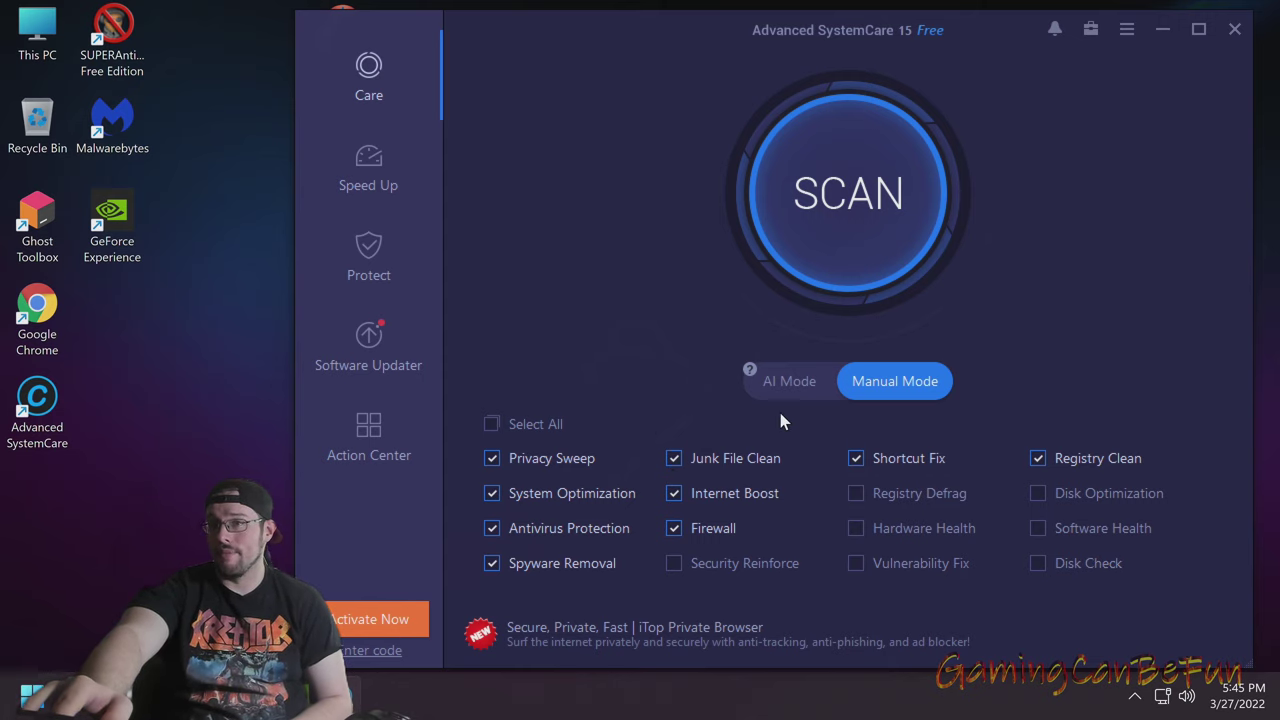
pyautogui.click(800, 388)
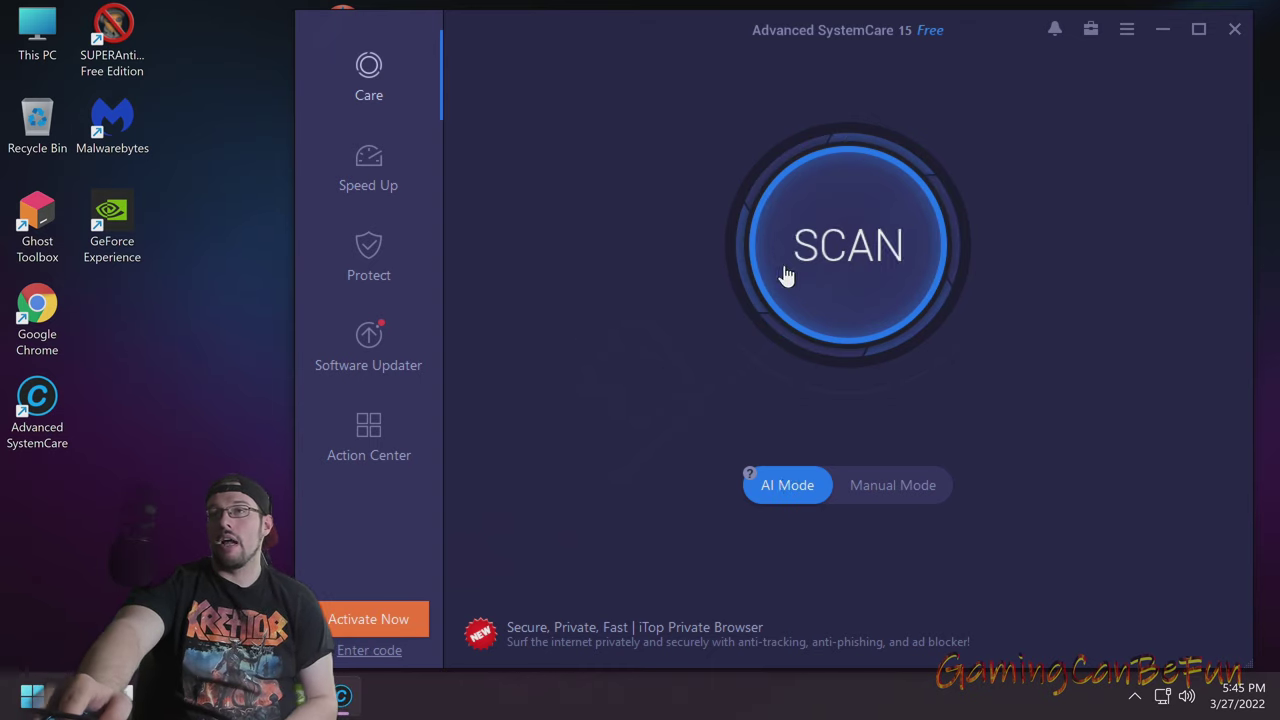
pyautogui.click(861, 276)
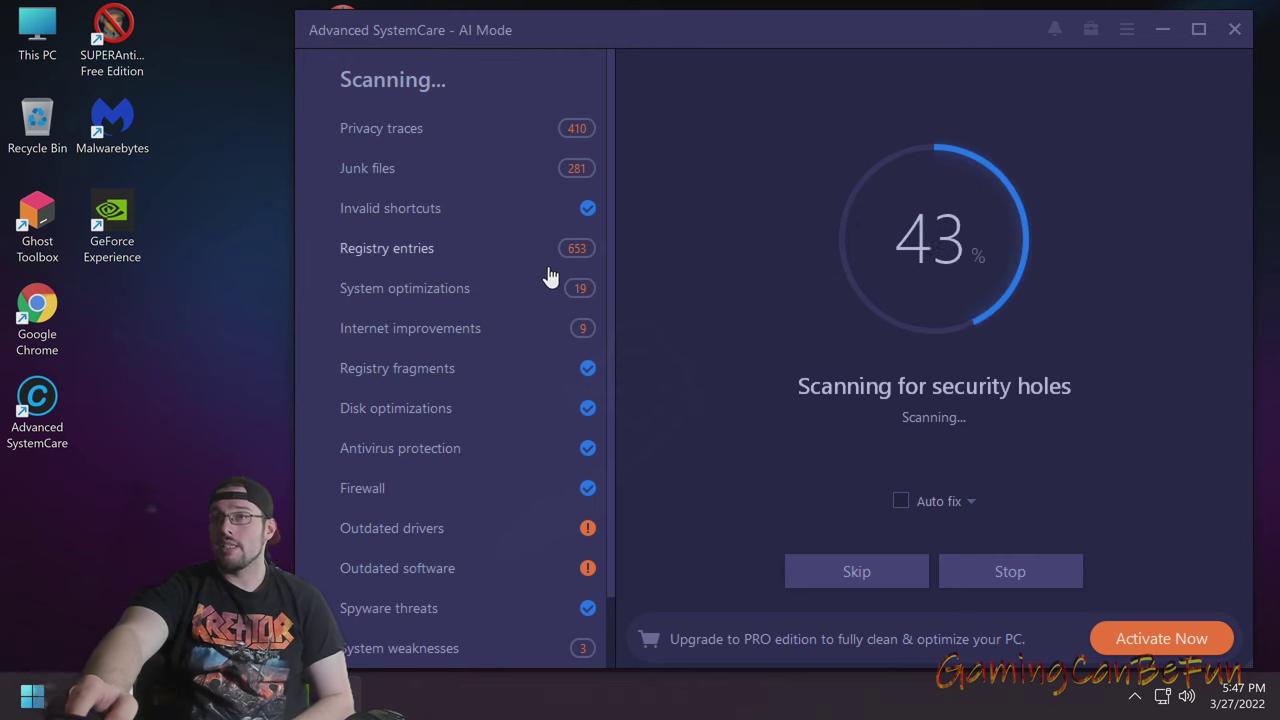
pyautogui.scroll(-2, 526, 360)
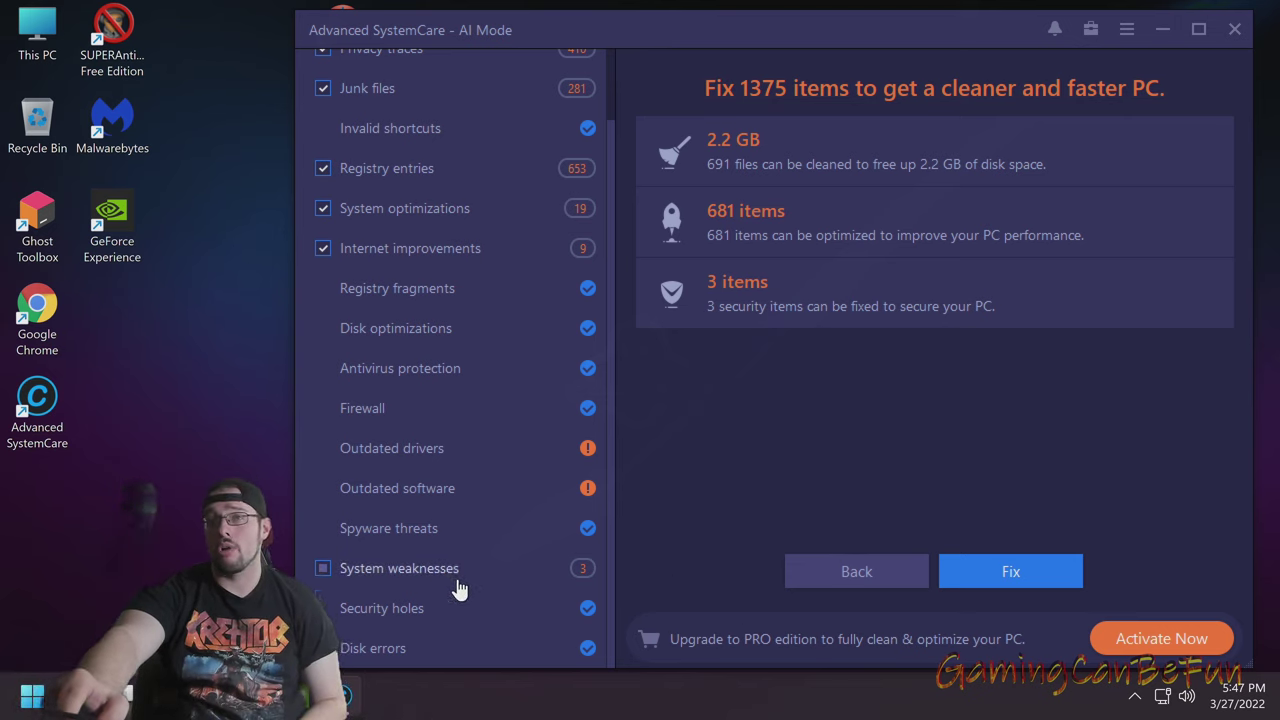
# In the Windows Interface optimizations, deselect both hung-application items, the icon cache size item and the translucent selection rectangle item
pyautogui.scroll(2, 460, 570)
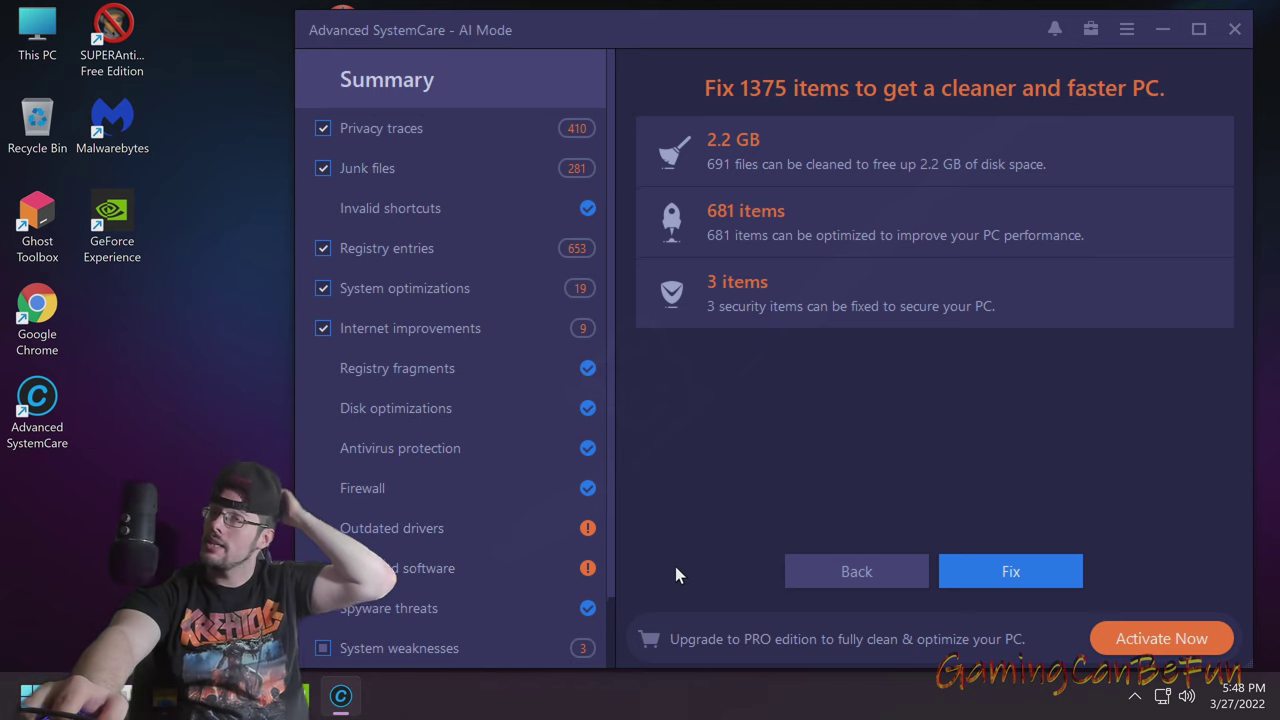
pyautogui.moveTo(551, 34); pyautogui.dragTo(589, 37)
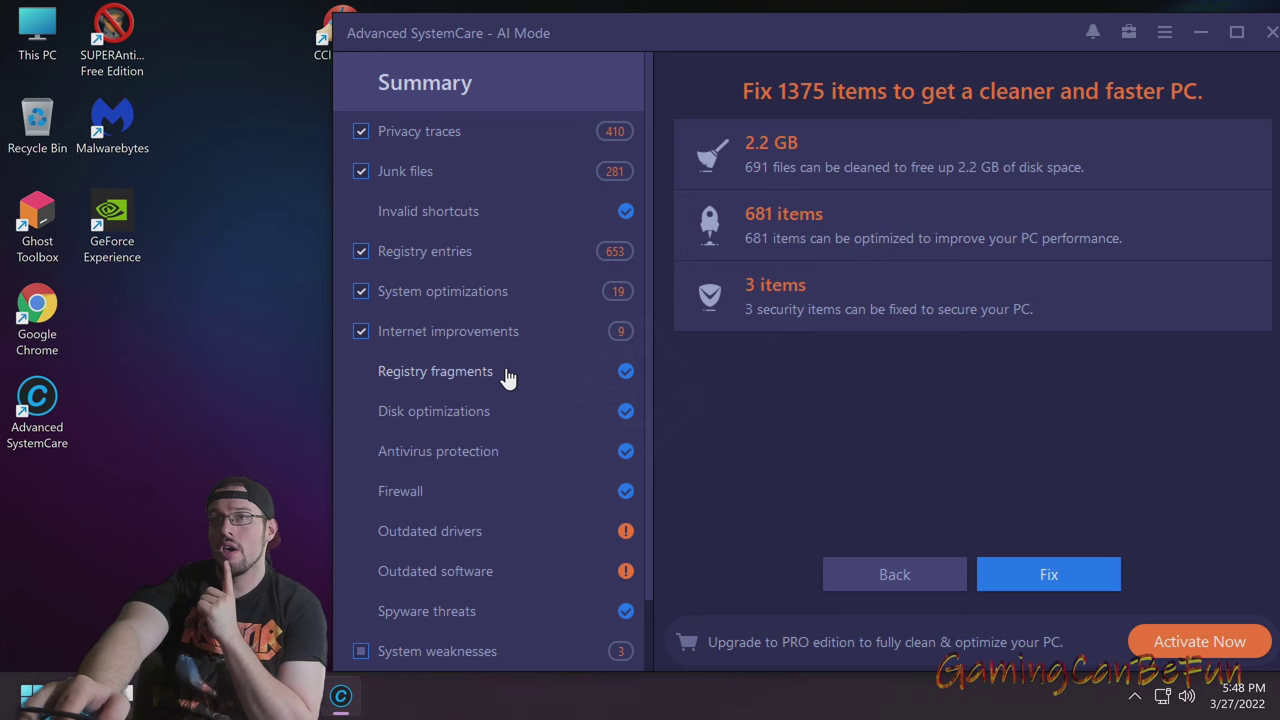
pyautogui.click(490, 307)
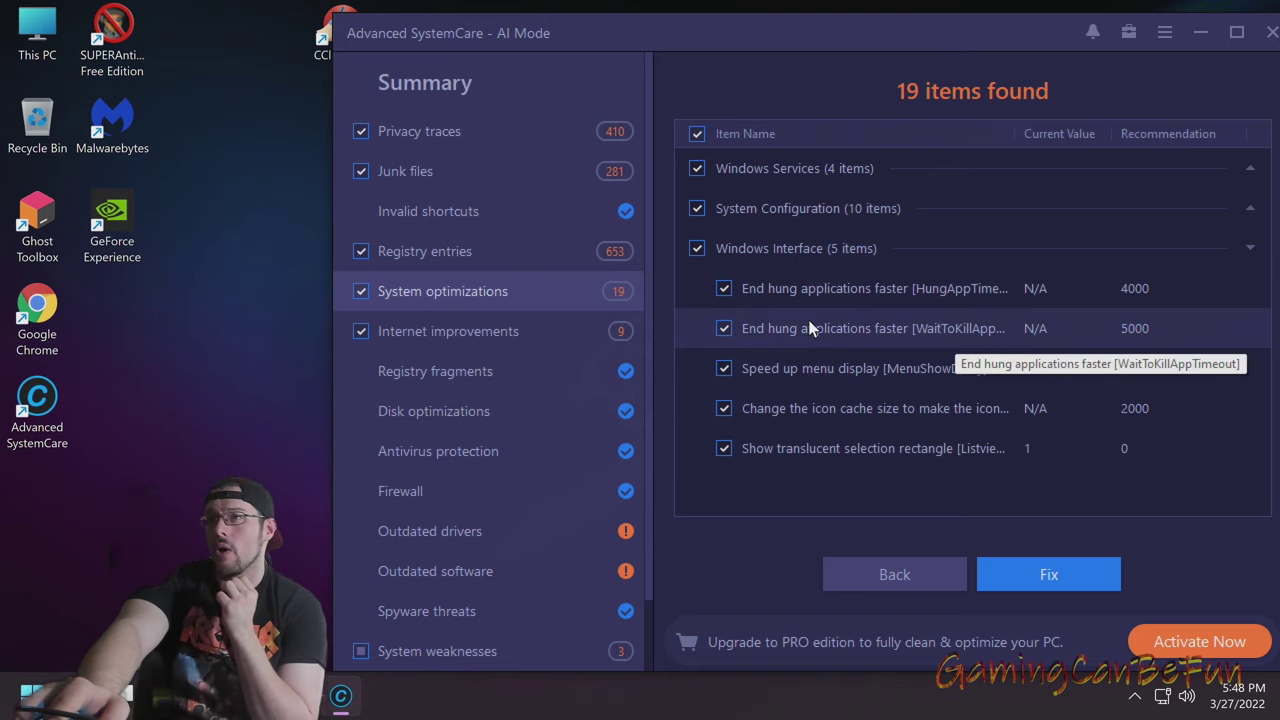
pyautogui.click(724, 328)
pyautogui.click(724, 291)
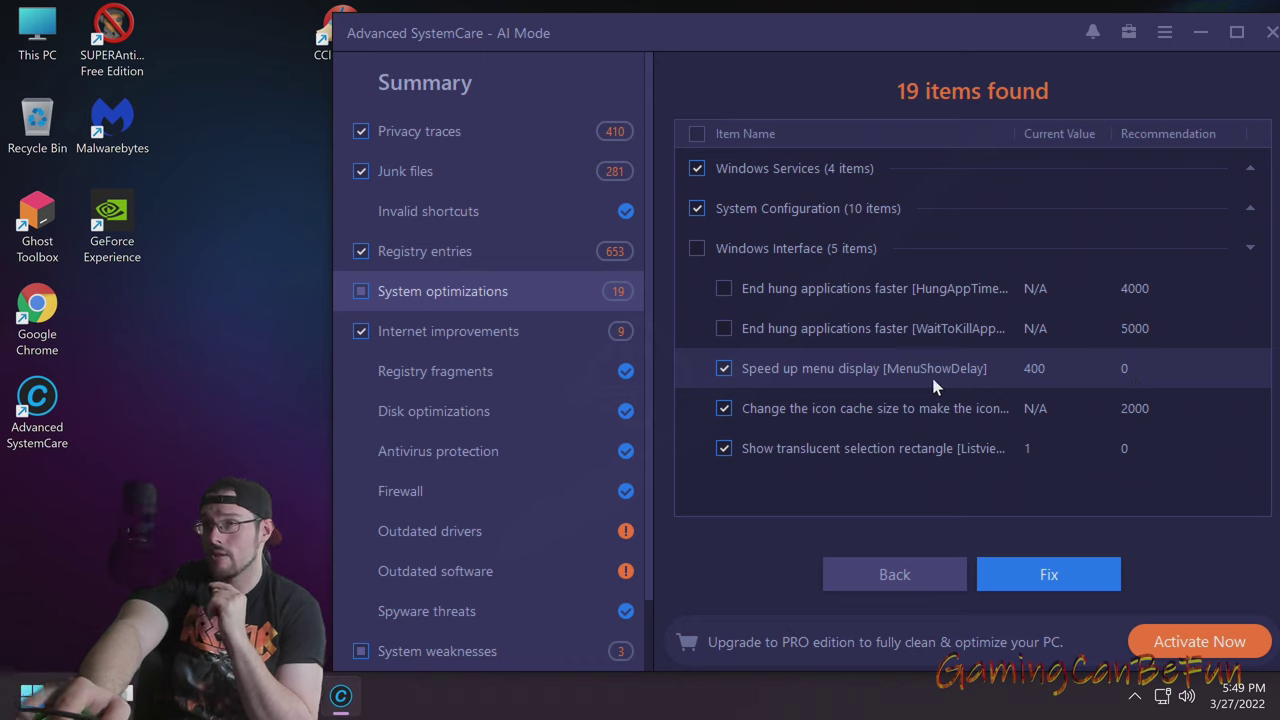
pyautogui.click(724, 408)
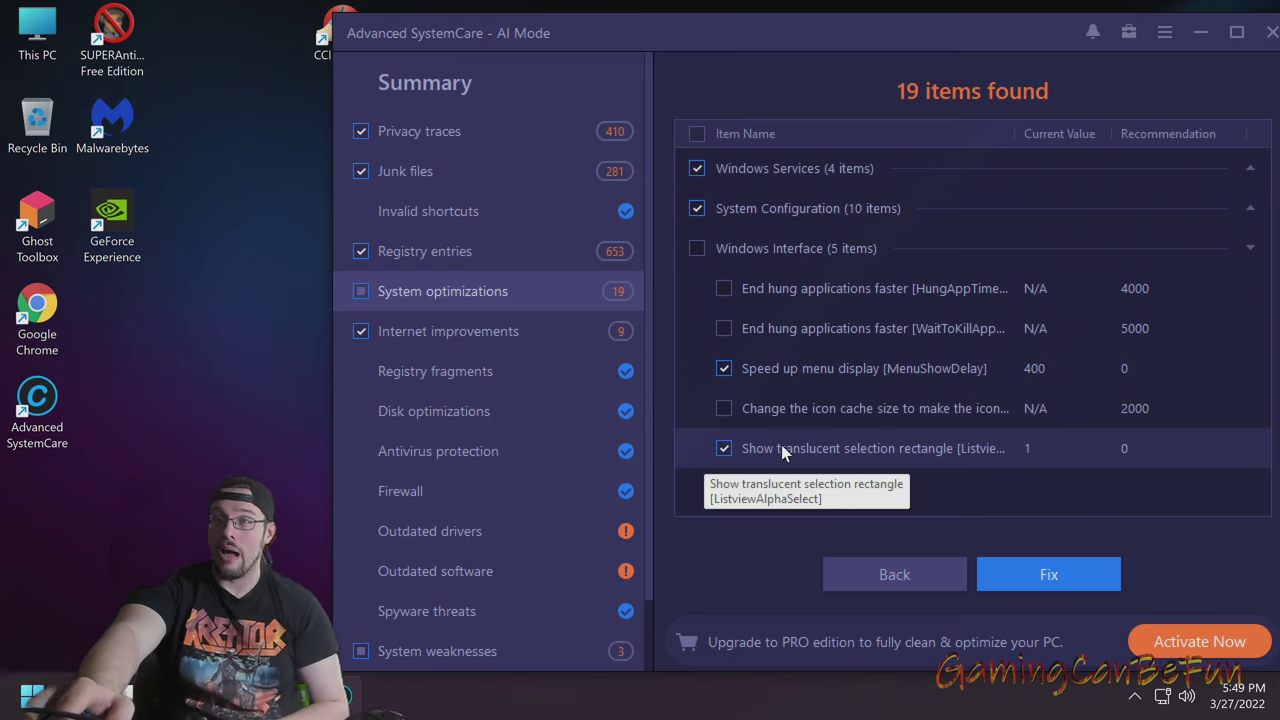
pyautogui.click(721, 449)
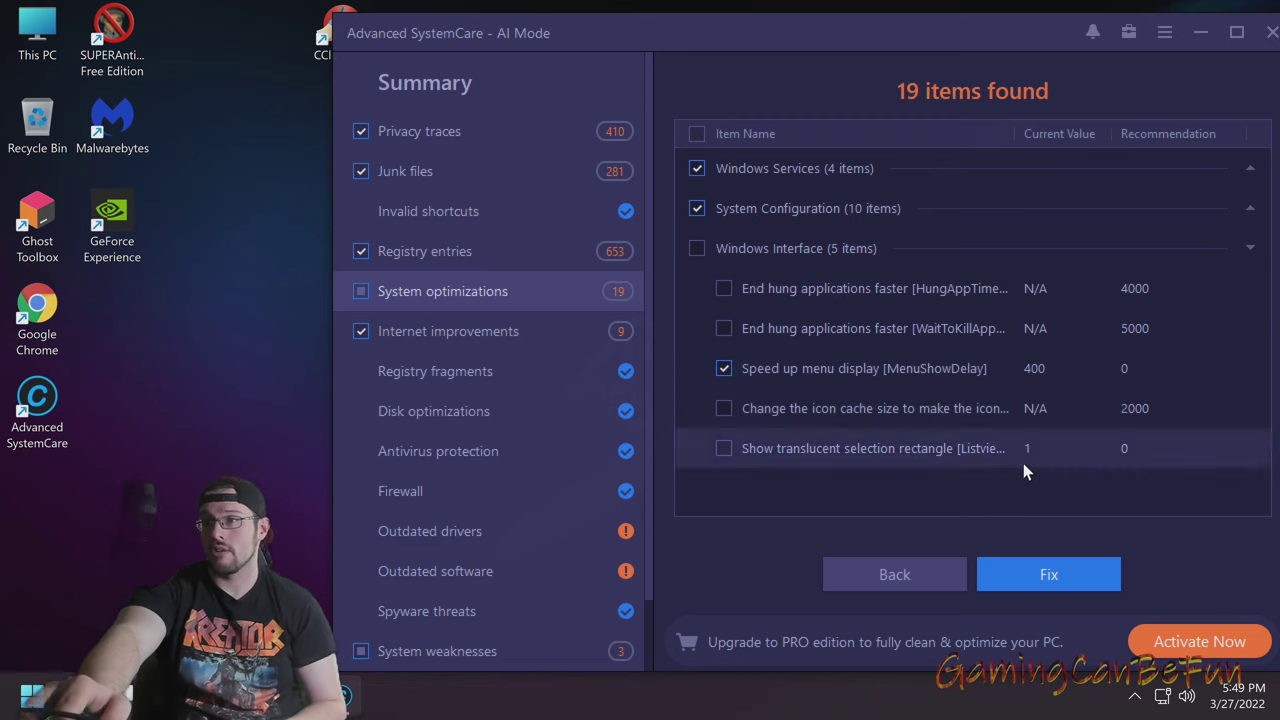
# Deselect the System Configuration items for frozen programs, remote Registry, disk read/write, program processes, shortcut font style, removable-device autoplay and file list refresh
pyautogui.click(884, 210)
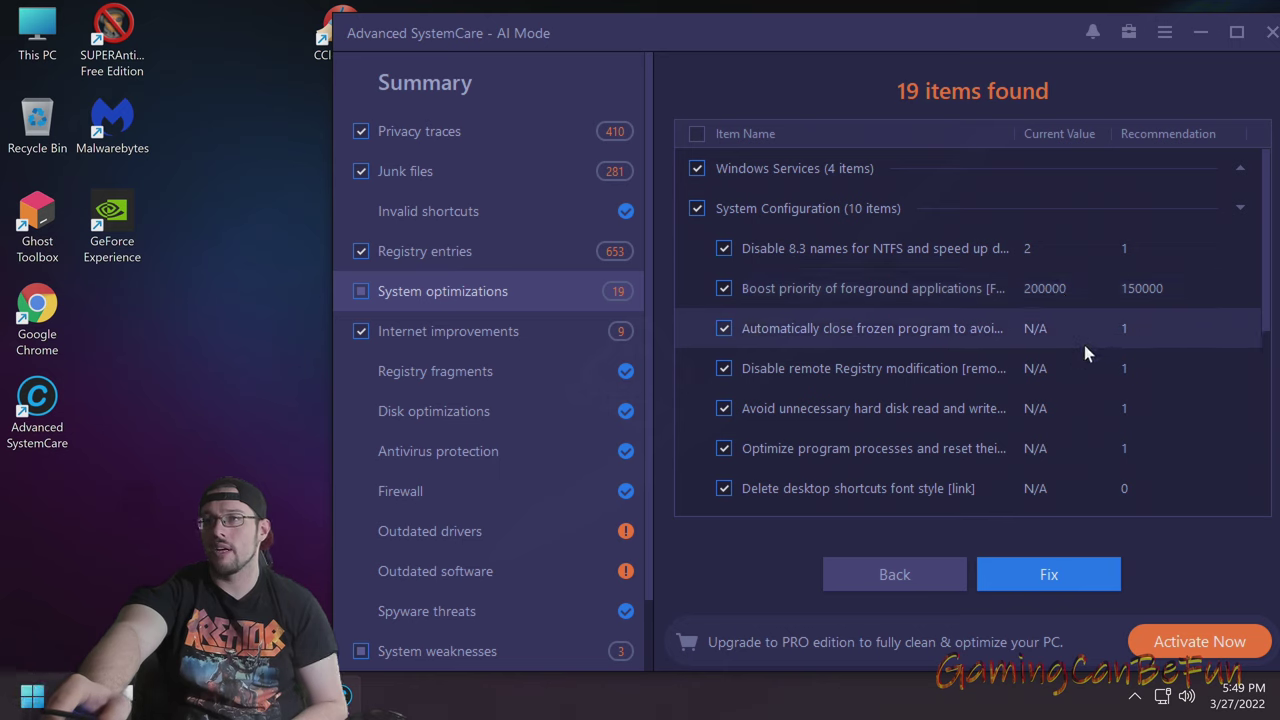
pyautogui.click(725, 333)
pyautogui.click(723, 368)
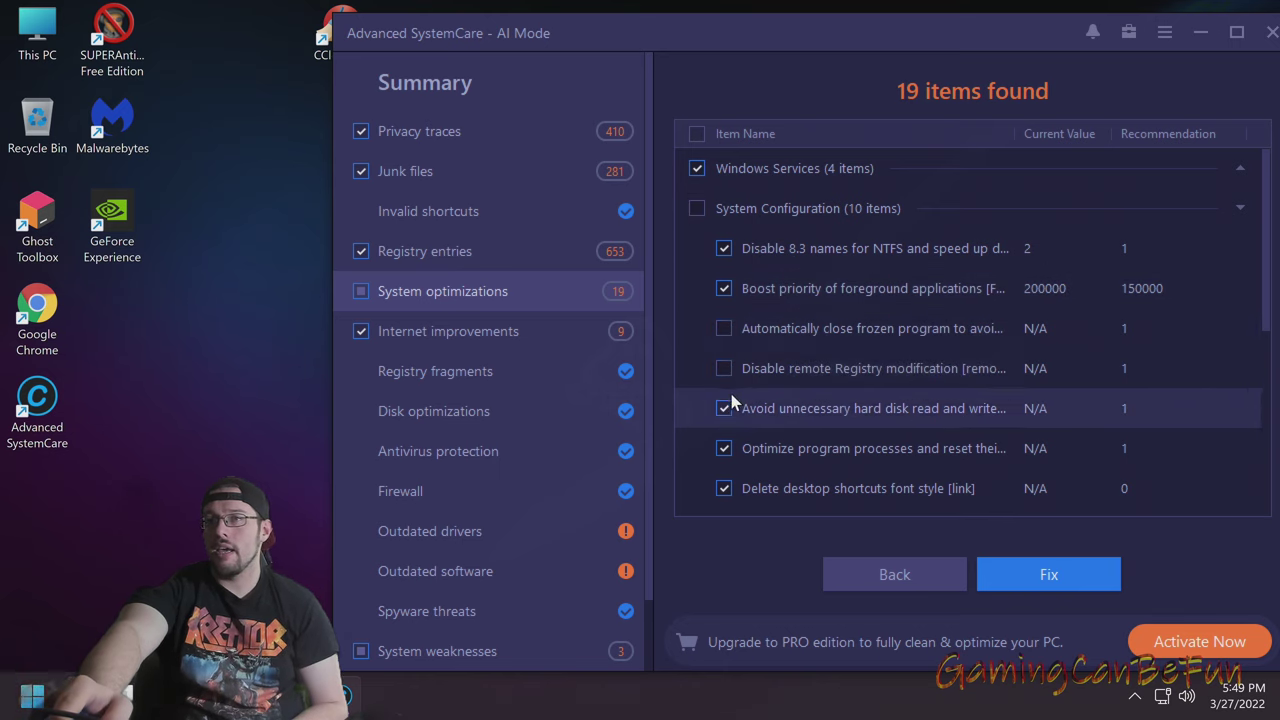
pyautogui.click(723, 408)
pyautogui.click(723, 448)
pyautogui.click(723, 488)
pyautogui.scroll(-2, 758, 382)
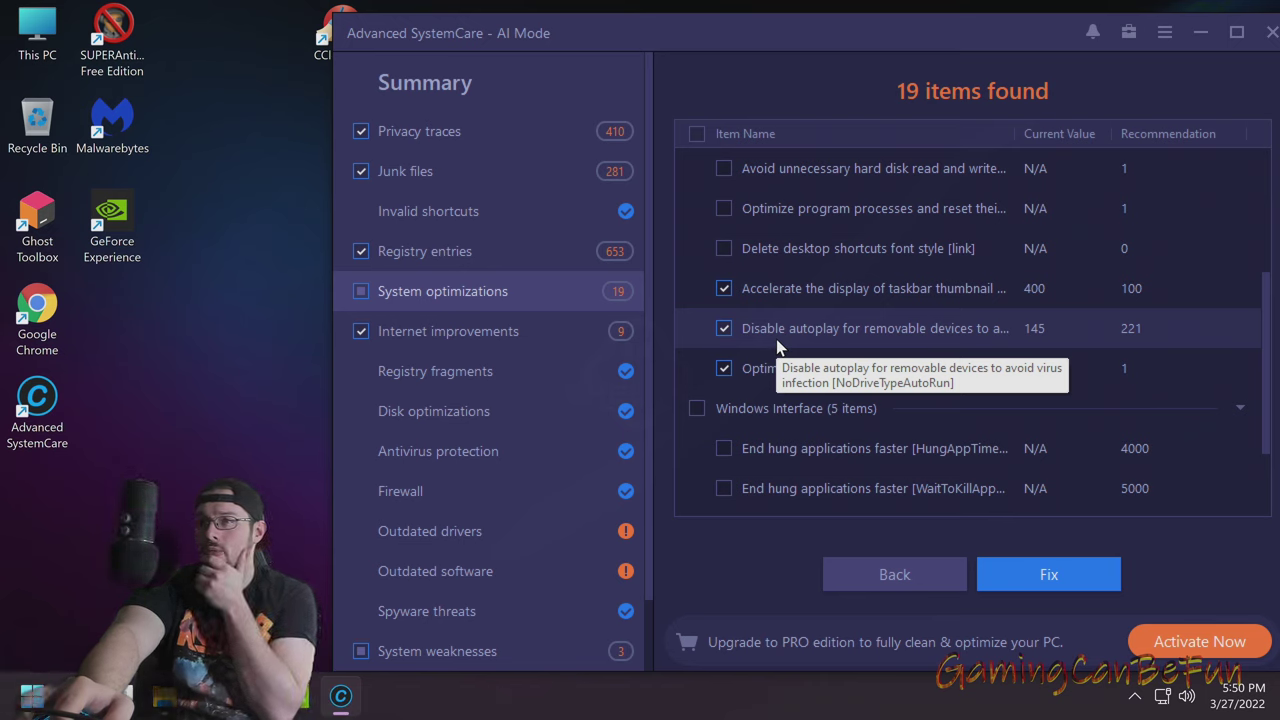
pyautogui.click(779, 344)
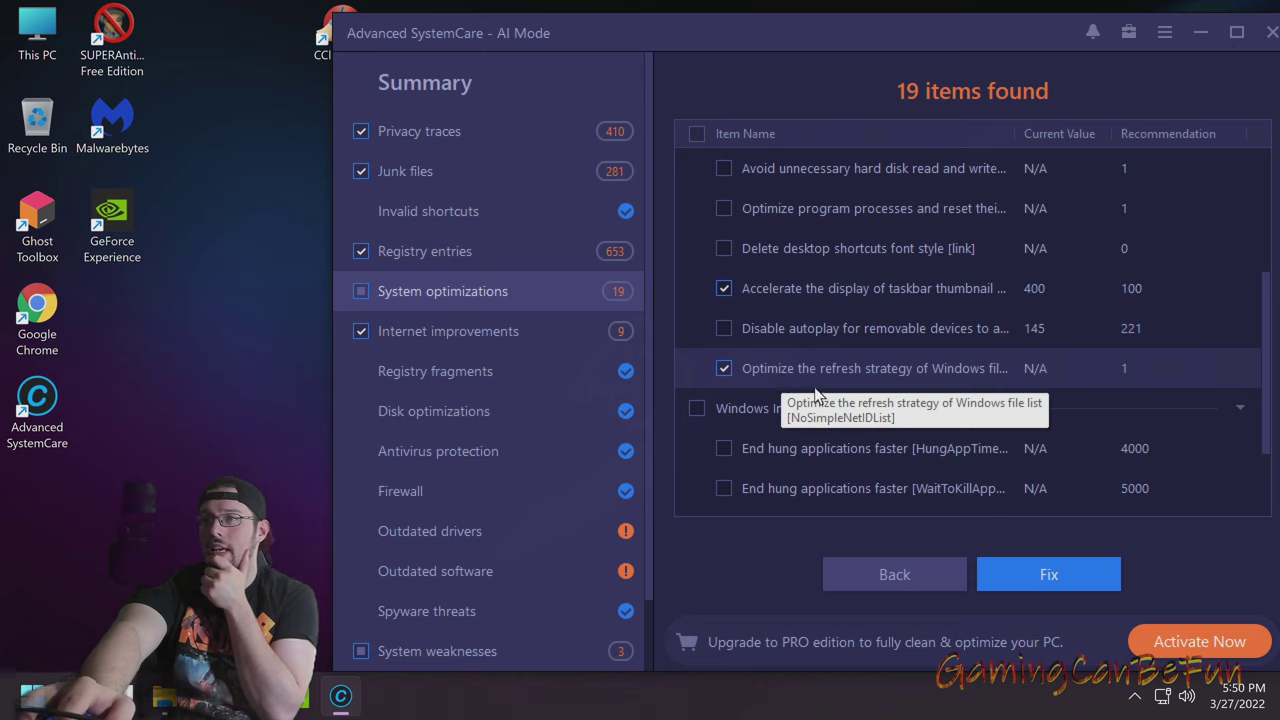
pyautogui.click(724, 369)
pyautogui.scroll(-1, 858, 395)
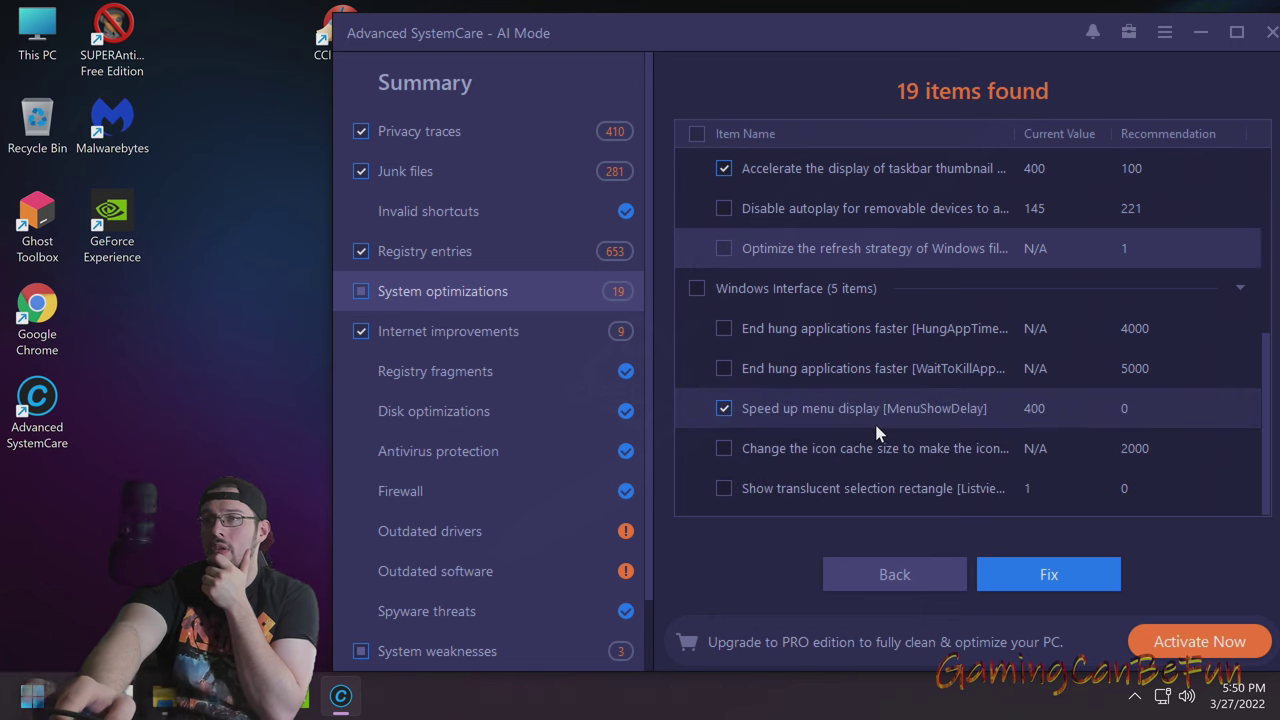
# Review the Windows Services optimizations and the remaining selections in System Configuration and Windows Interface
pyautogui.scroll(4, 858, 397)
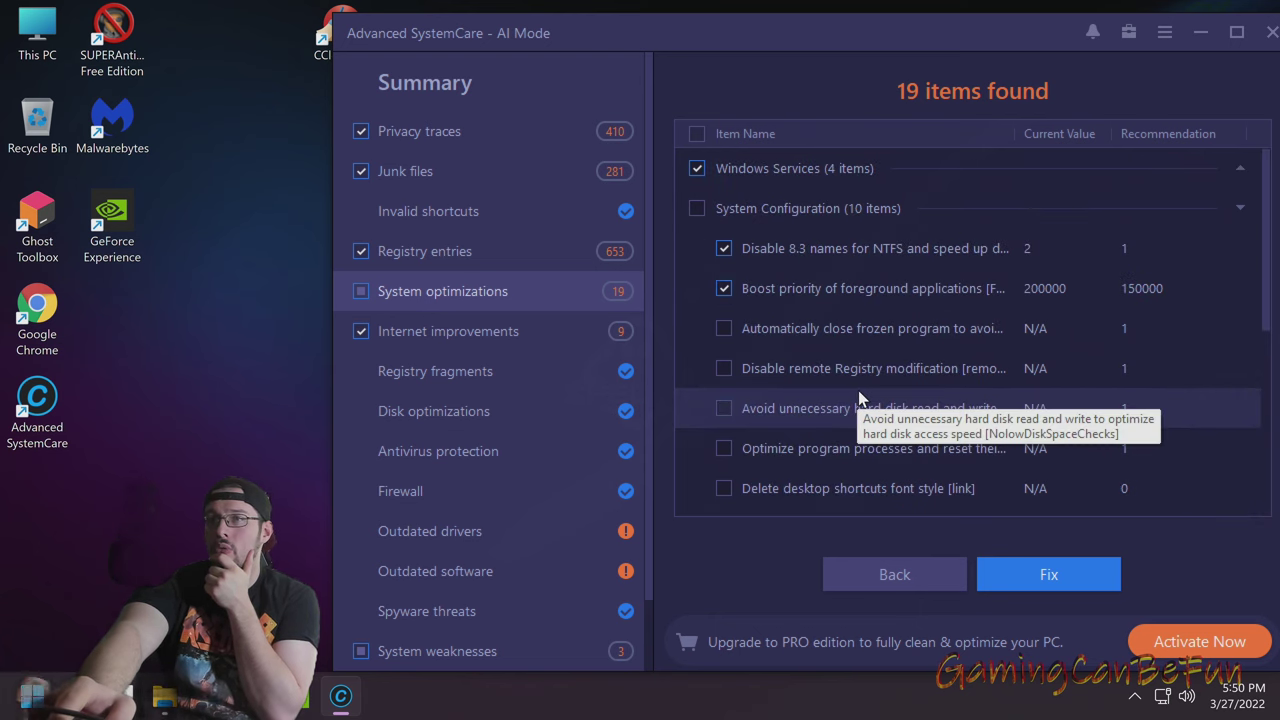
pyautogui.click(760, 170)
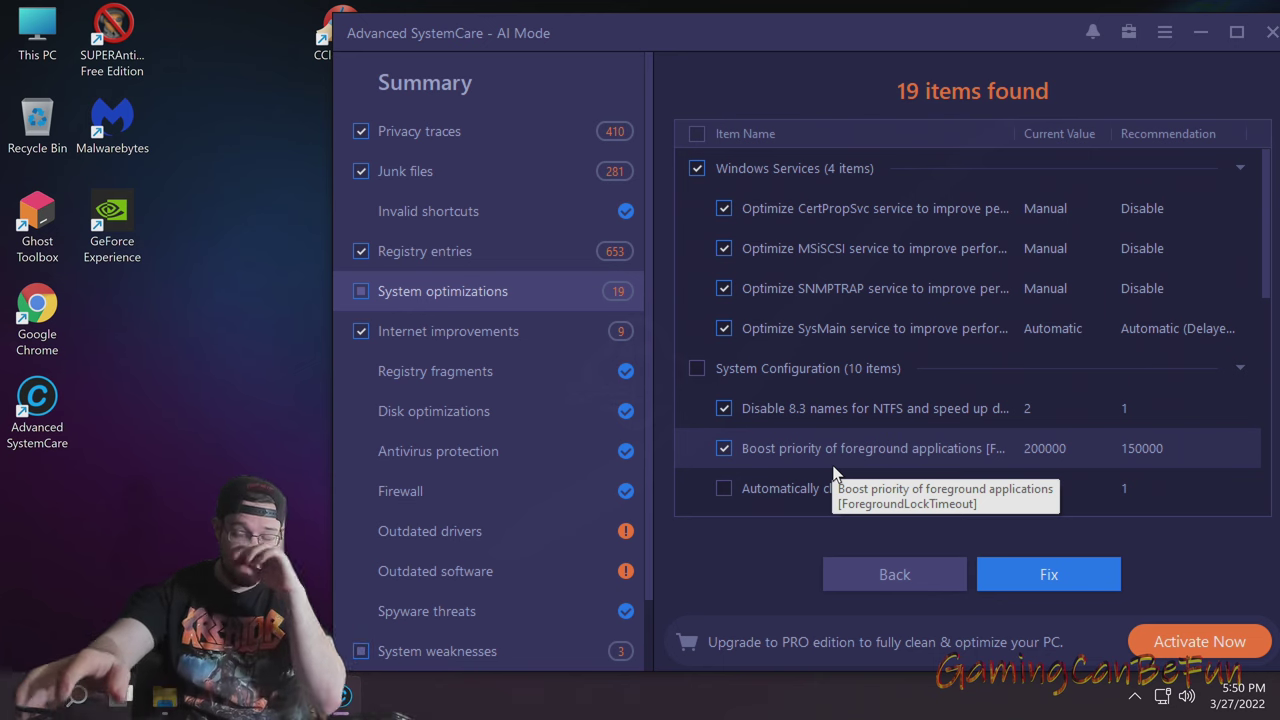
pyautogui.scroll(-3, 866, 400)
pyautogui.scroll(2, 1006, 245)
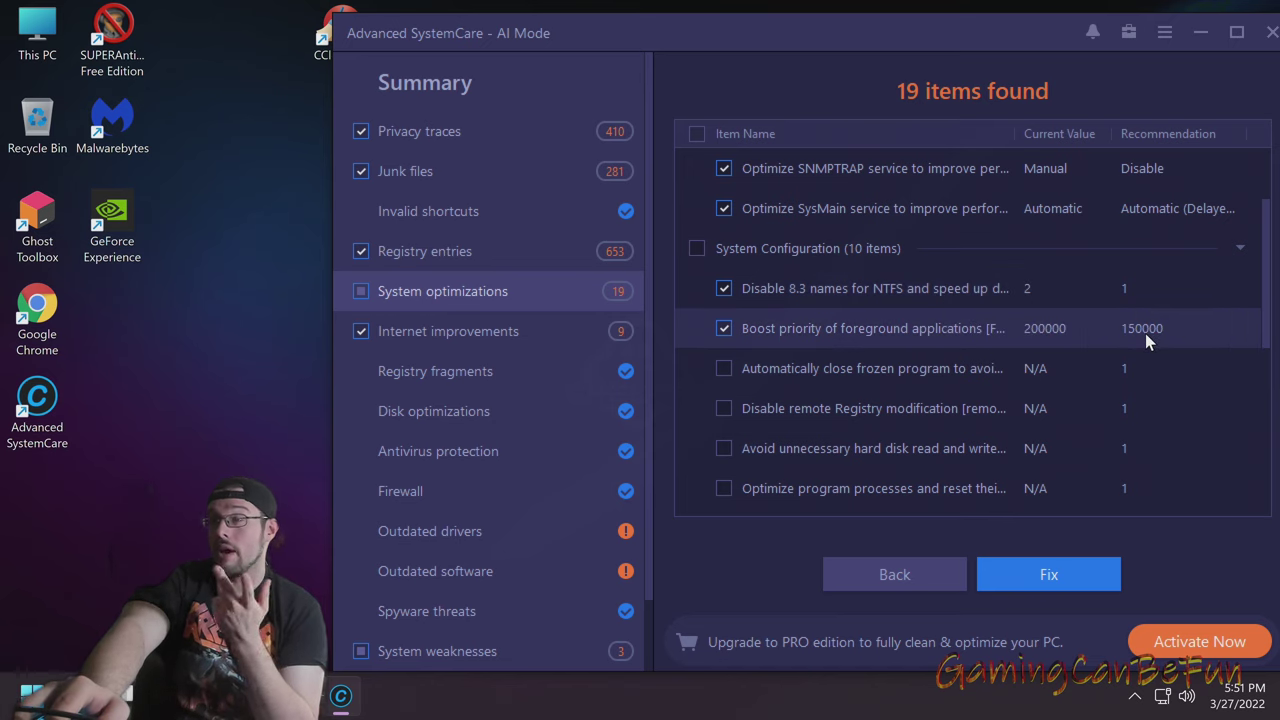
pyautogui.scroll(-3, 1035, 405)
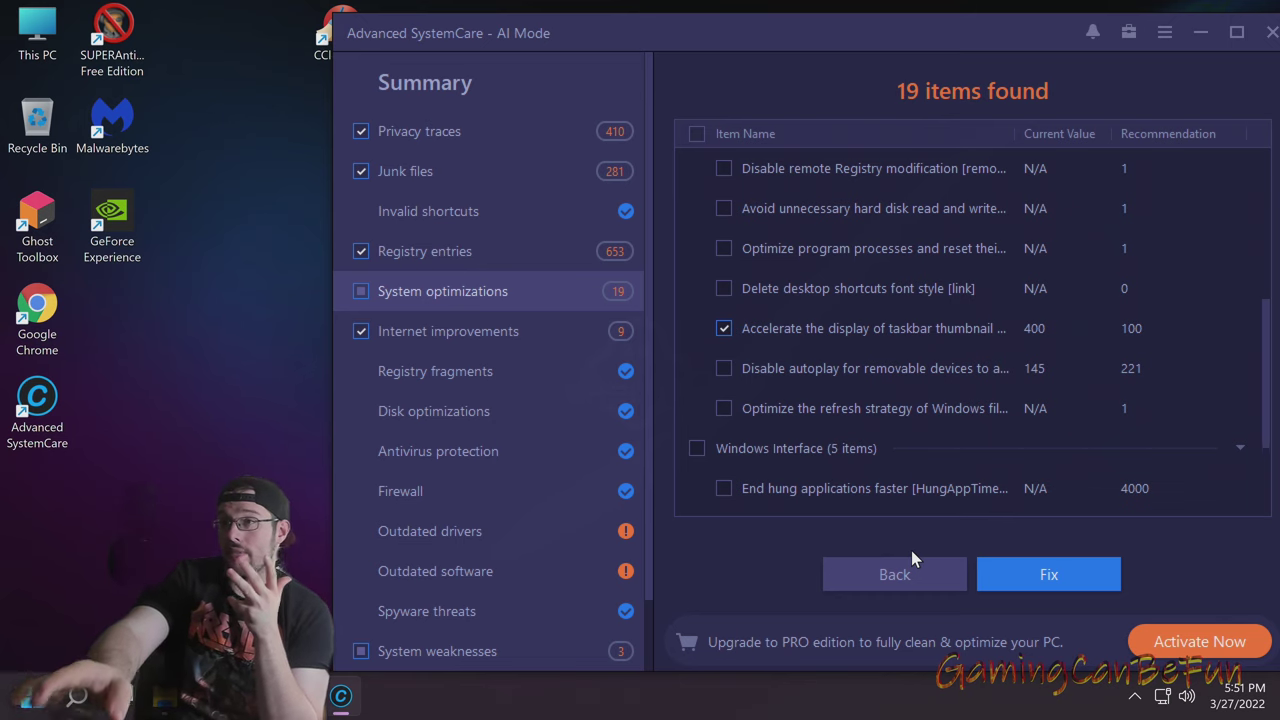
pyautogui.scroll(-2, 1074, 362)
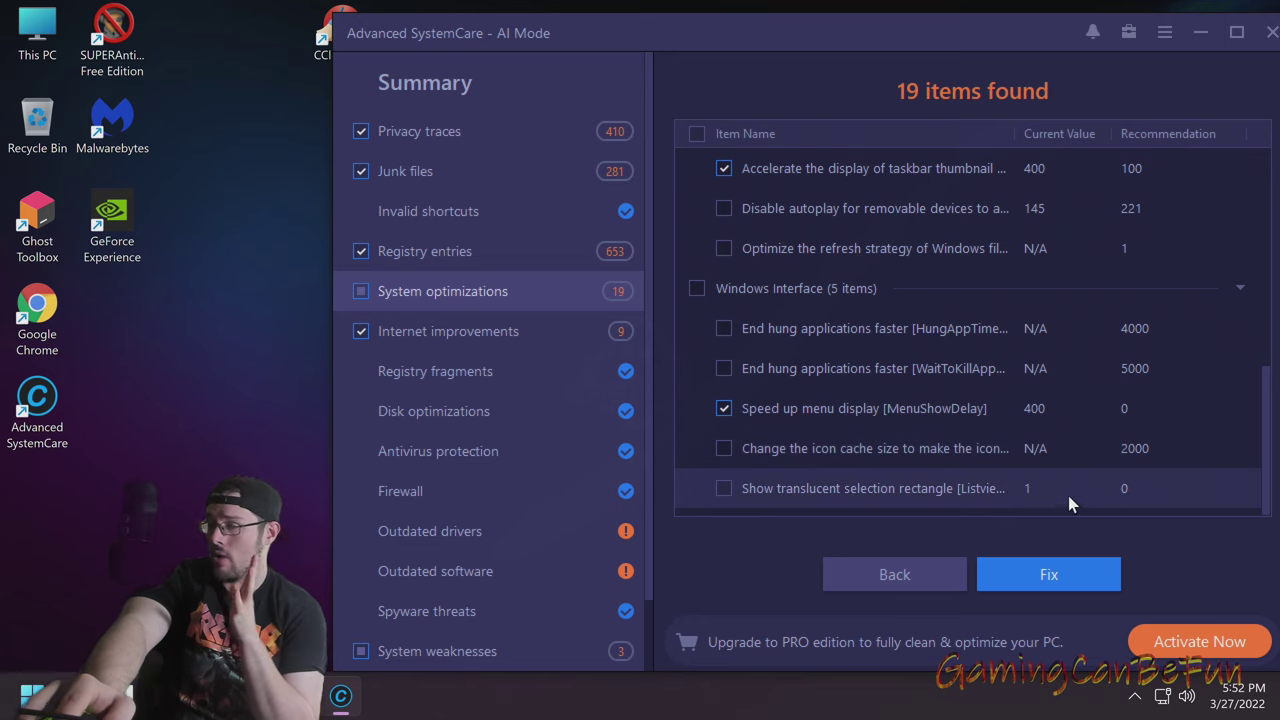
pyautogui.scroll(3, 1060, 440)
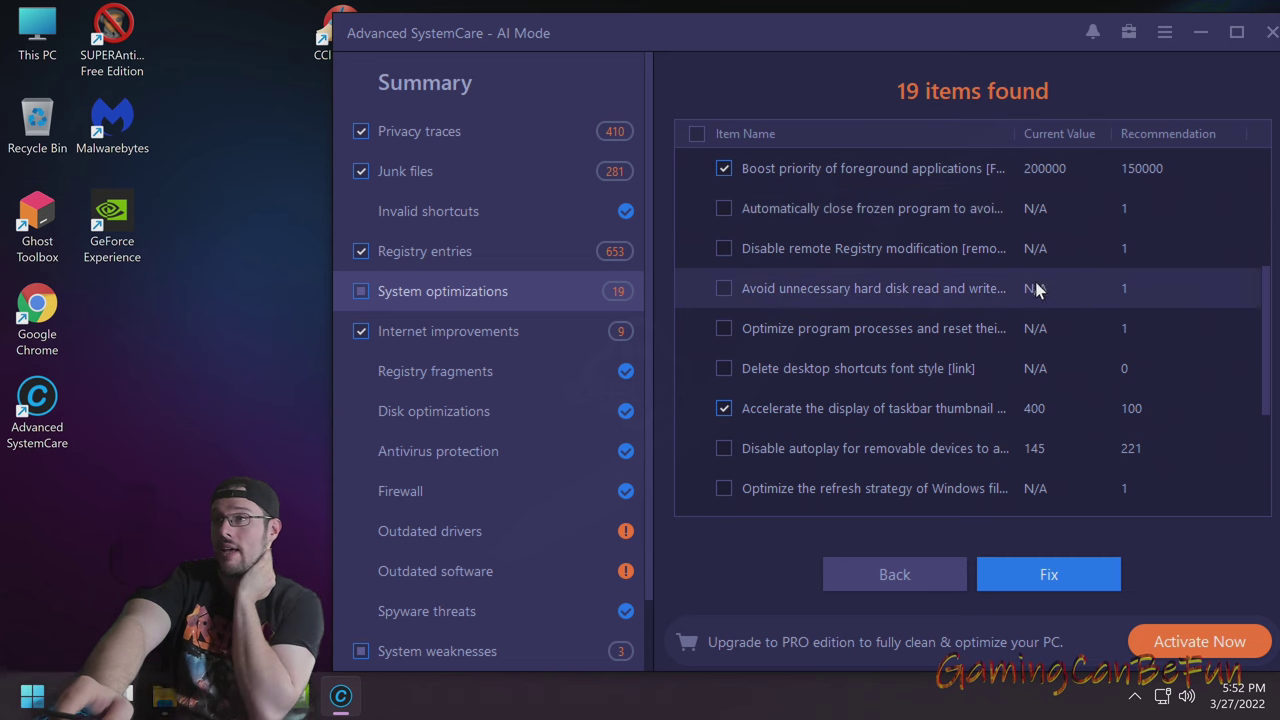
pyautogui.scroll(3, 1040, 290)
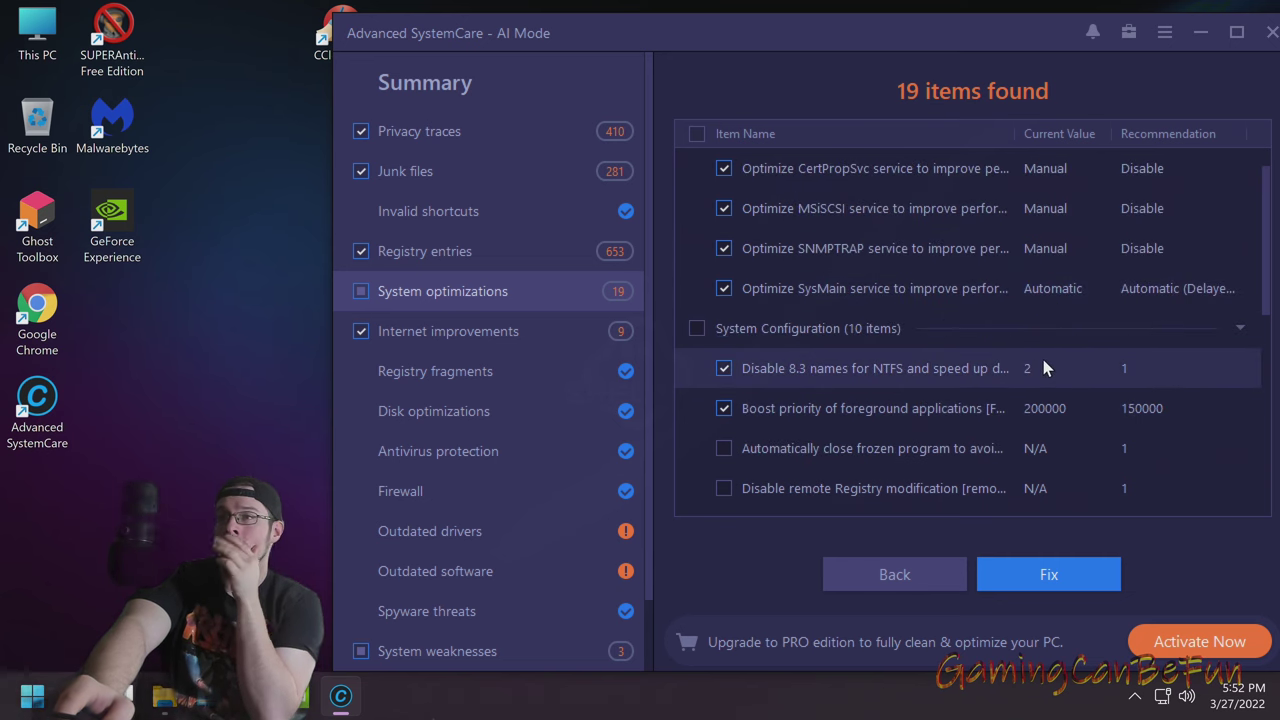
pyautogui.scroll(1, 1064, 366)
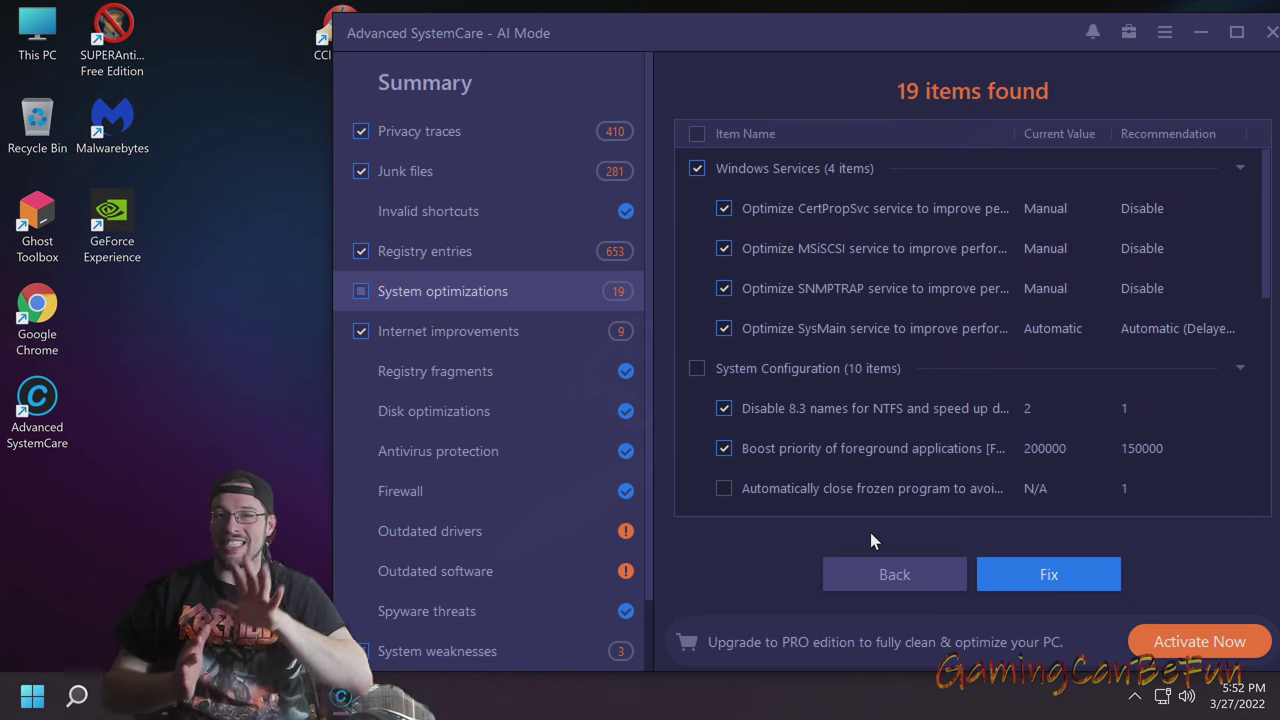
# Review the scan results for Internet improvements, outdated drivers, outdated software and spyware threats
pyautogui.scroll(-1, 508, 265)
pyautogui.click(508, 265)
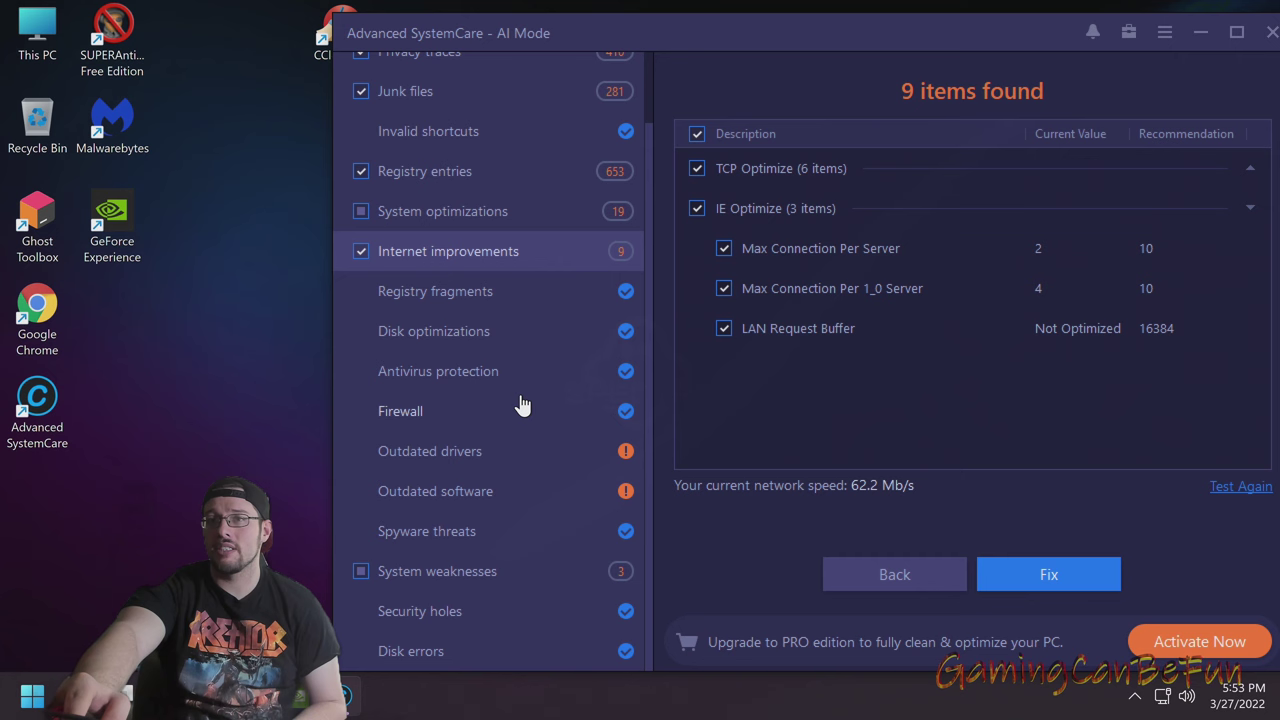
pyautogui.click(448, 462)
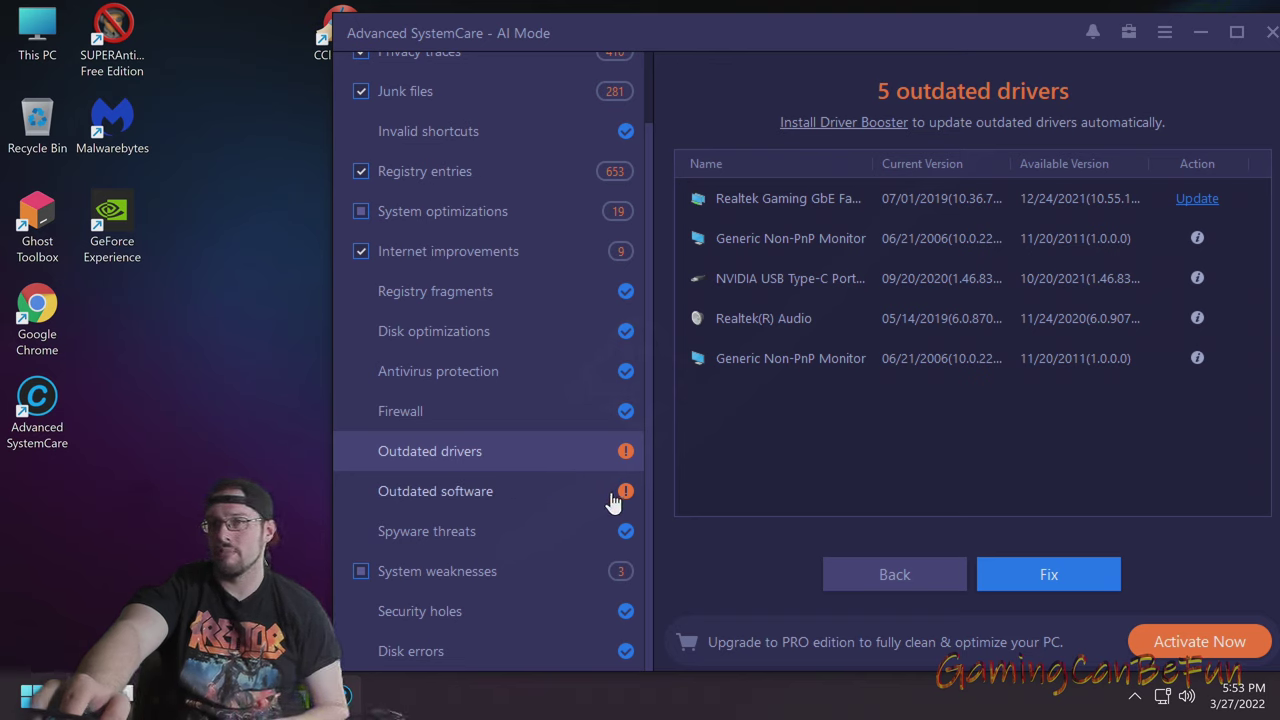
pyautogui.click(562, 496)
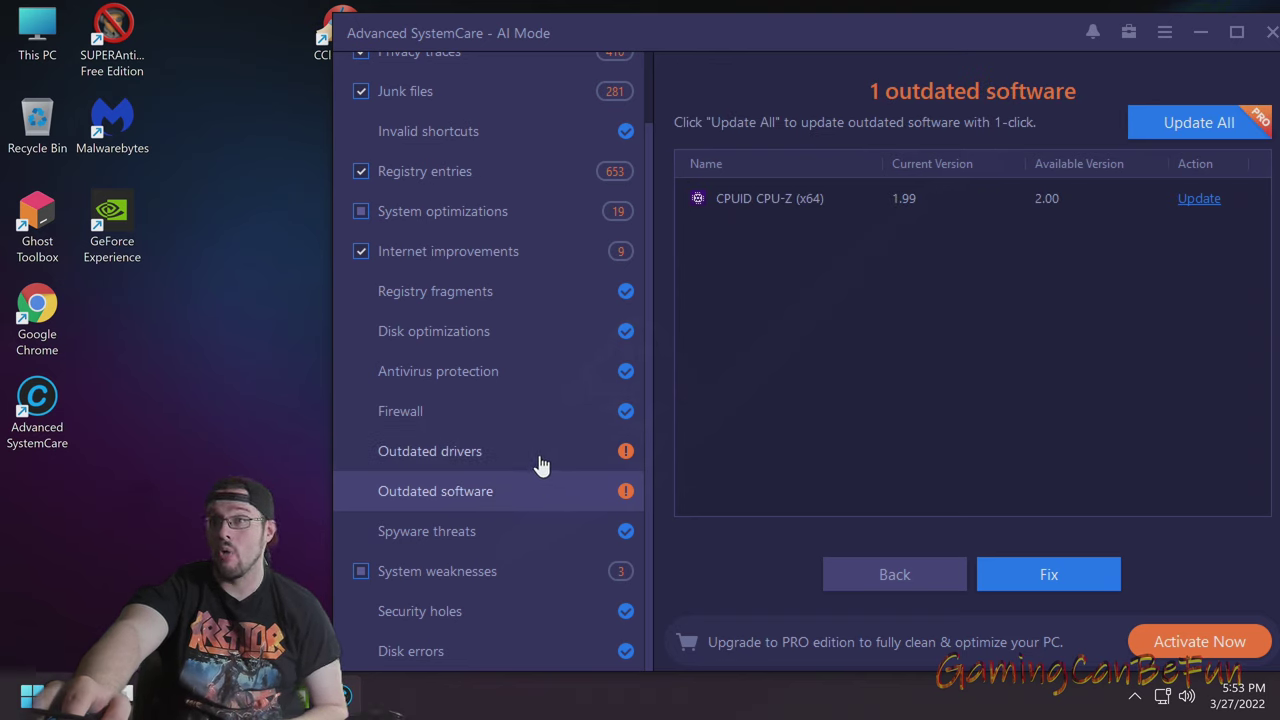
pyautogui.click(540, 463)
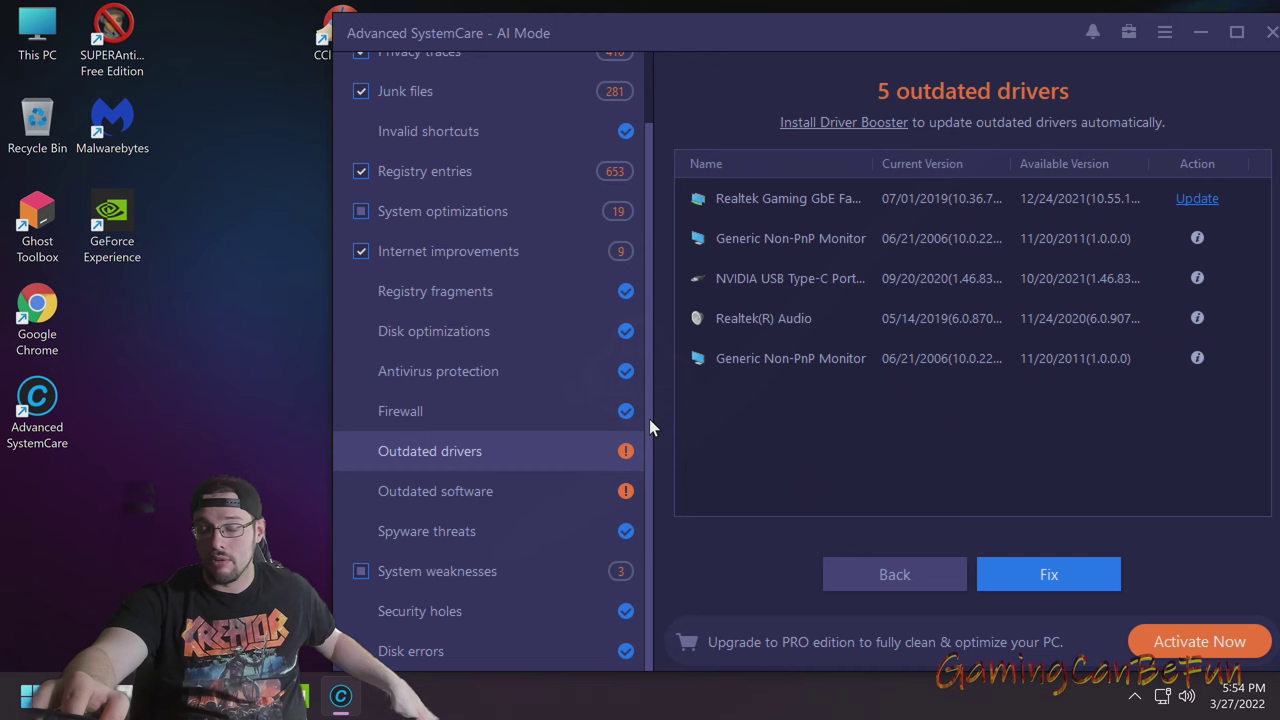
pyautogui.click(486, 496)
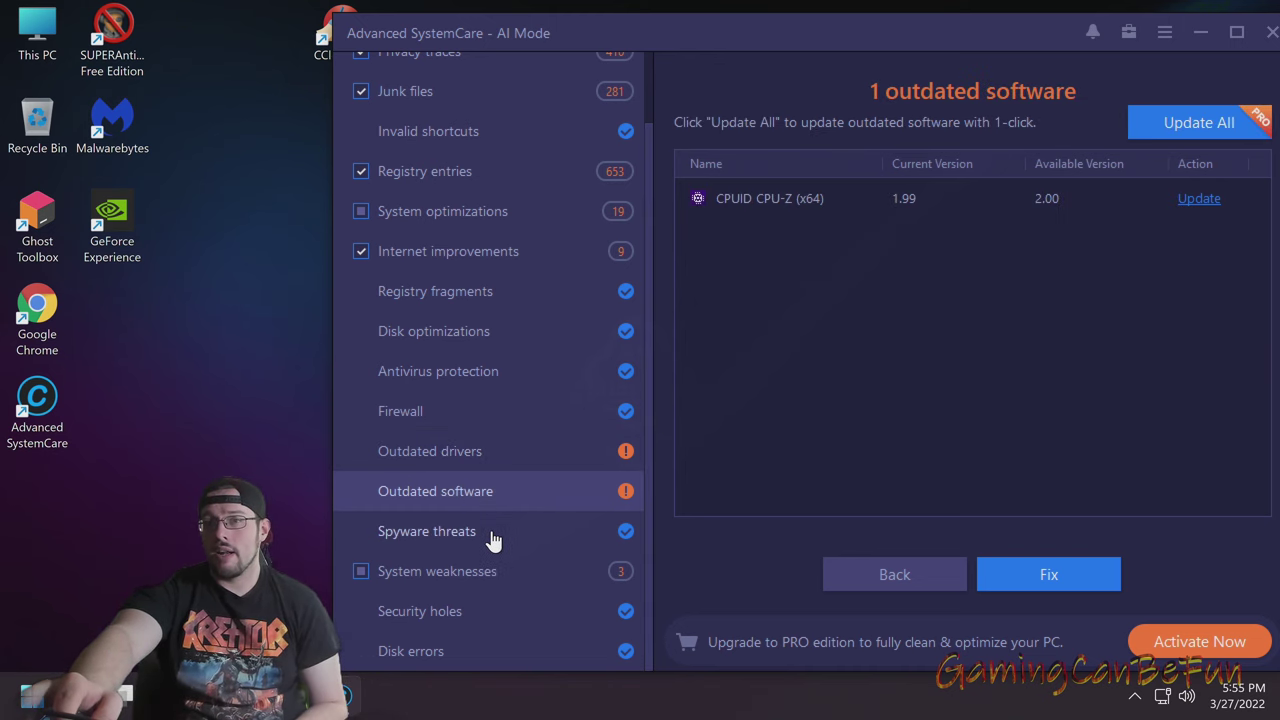
pyautogui.click(493, 536)
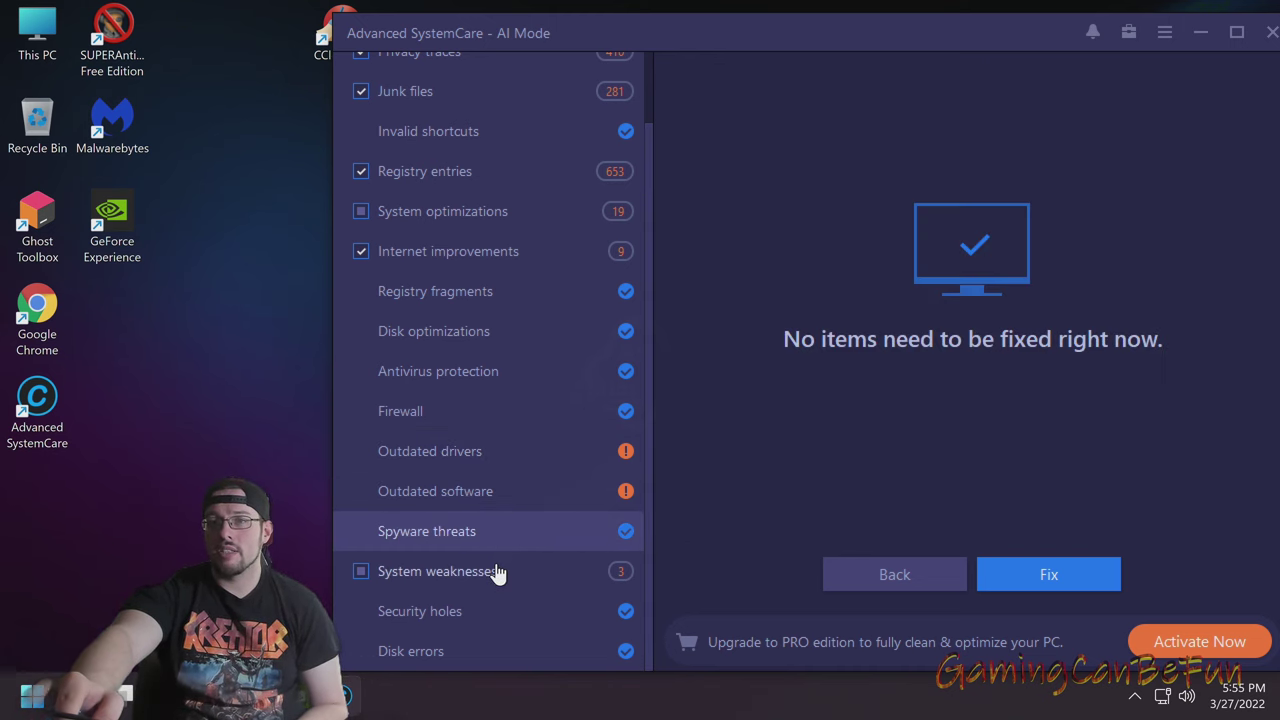
# Exclude Windows SmartScreen from the system weaknesses to be fixed and run the fix on all selected items
pyautogui.click(497, 573)
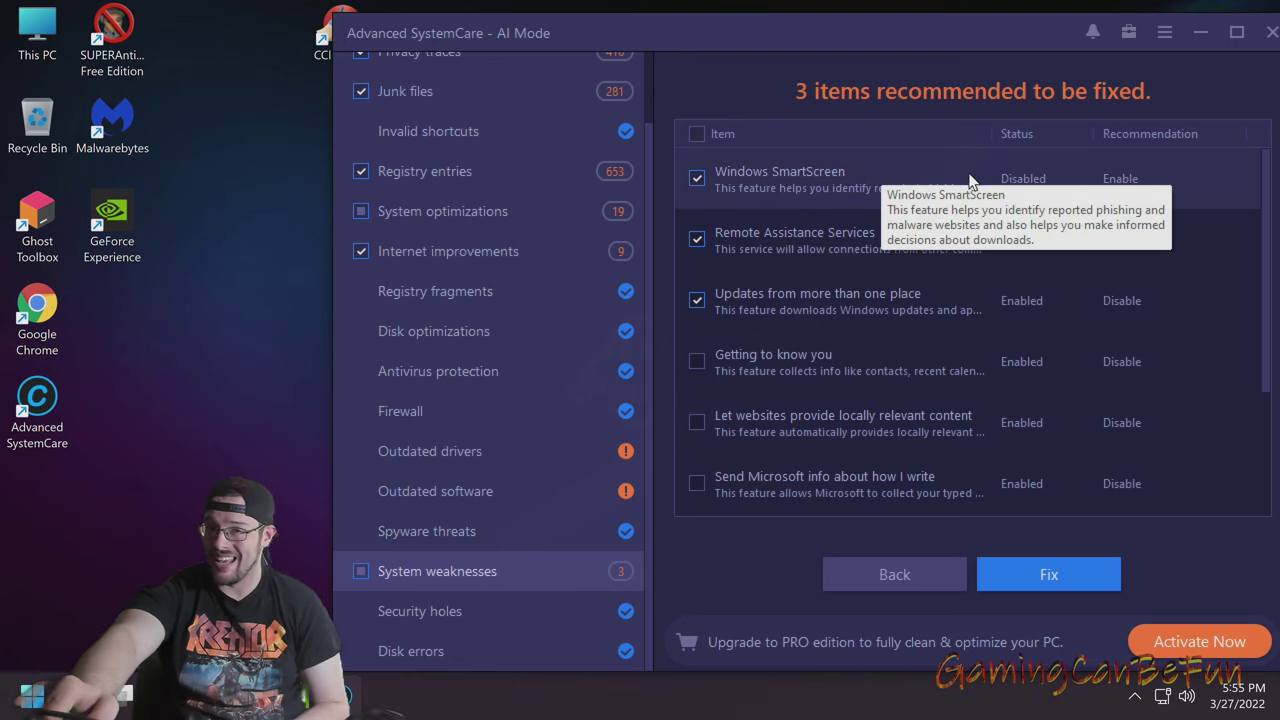
pyautogui.click(697, 180)
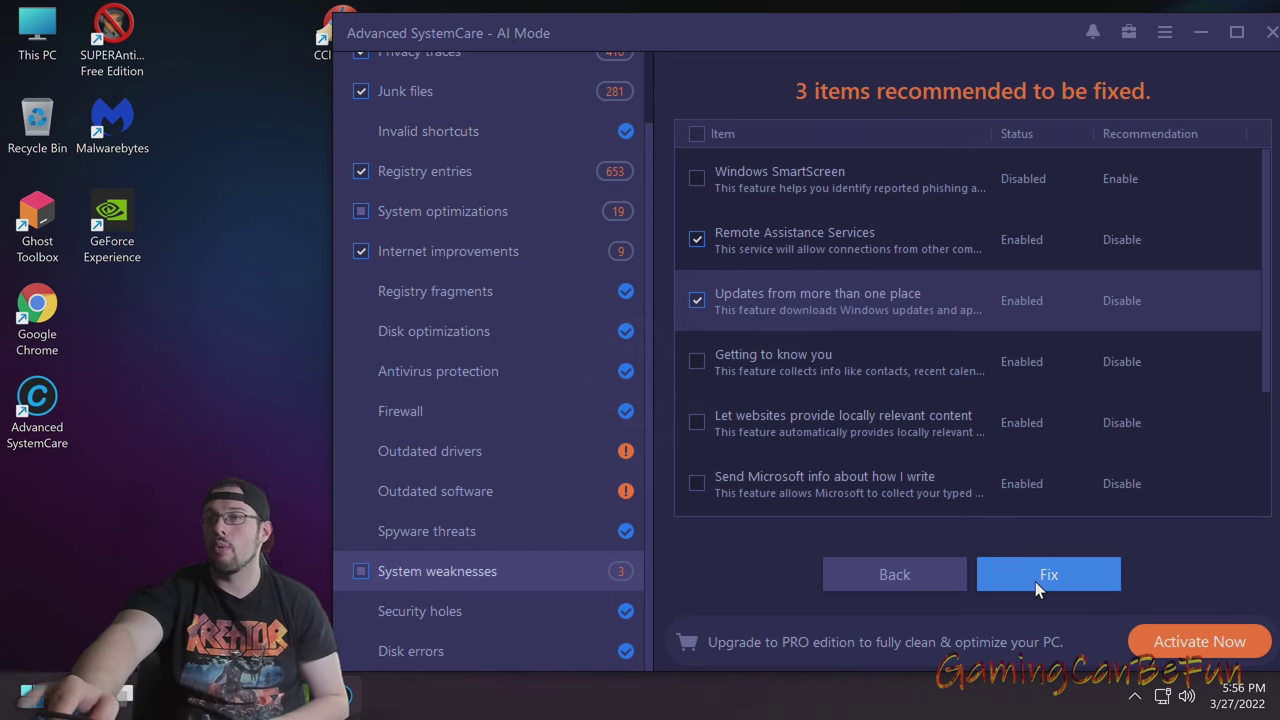
pyautogui.click(1035, 581)
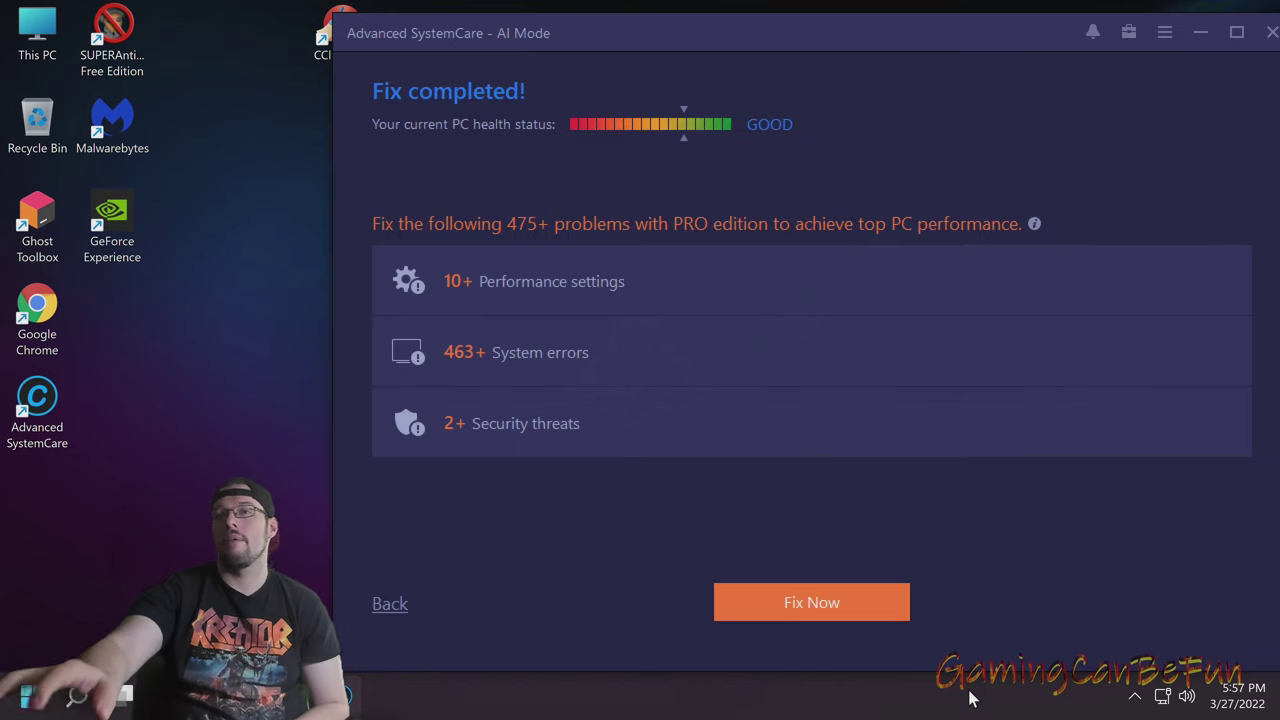
# Return from the PRO edition offer to the fix summary, finish the session and close Advanced SystemCare
pyautogui.click(388, 604)
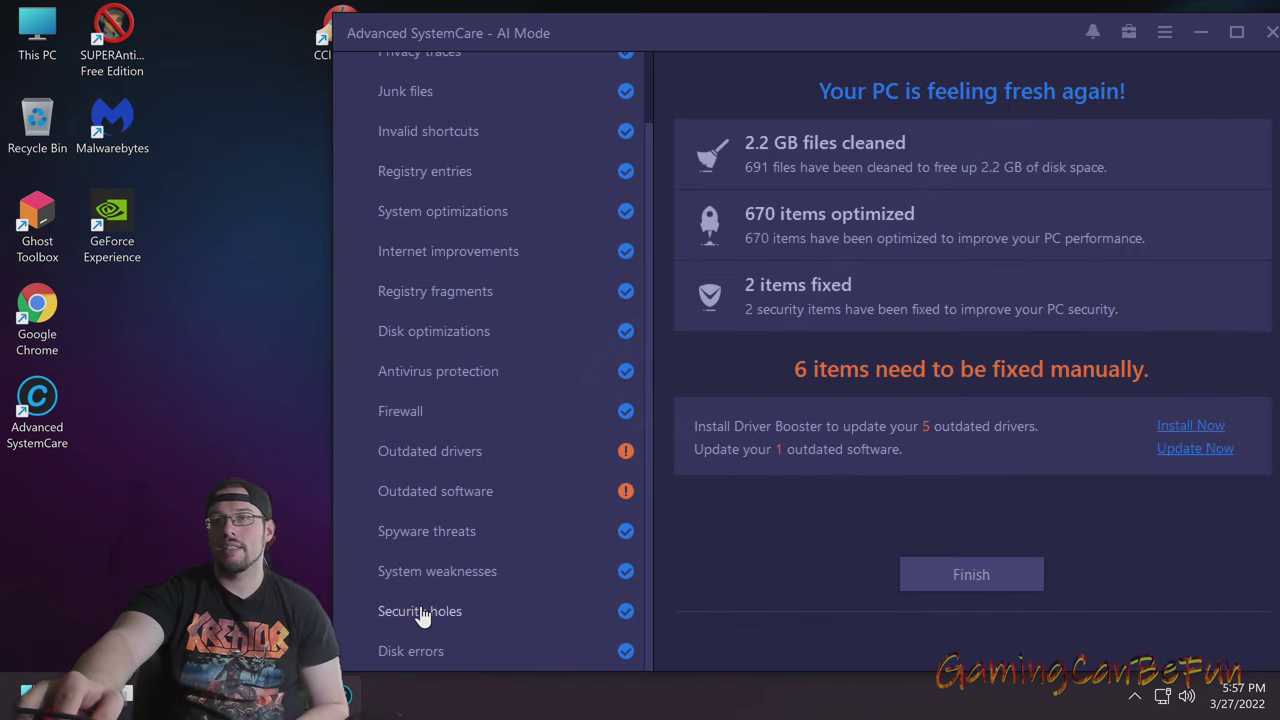
pyautogui.click(1024, 575)
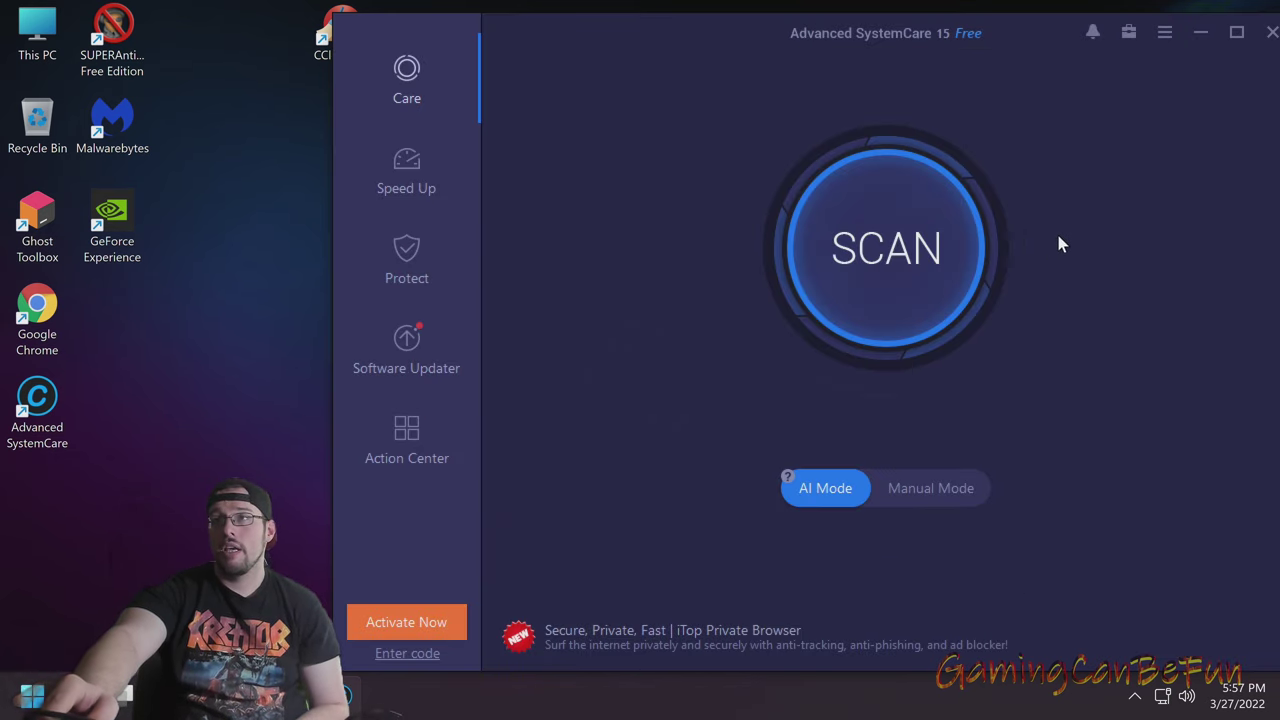
pyautogui.moveTo(1020, 34); pyautogui.dragTo(939, 43)
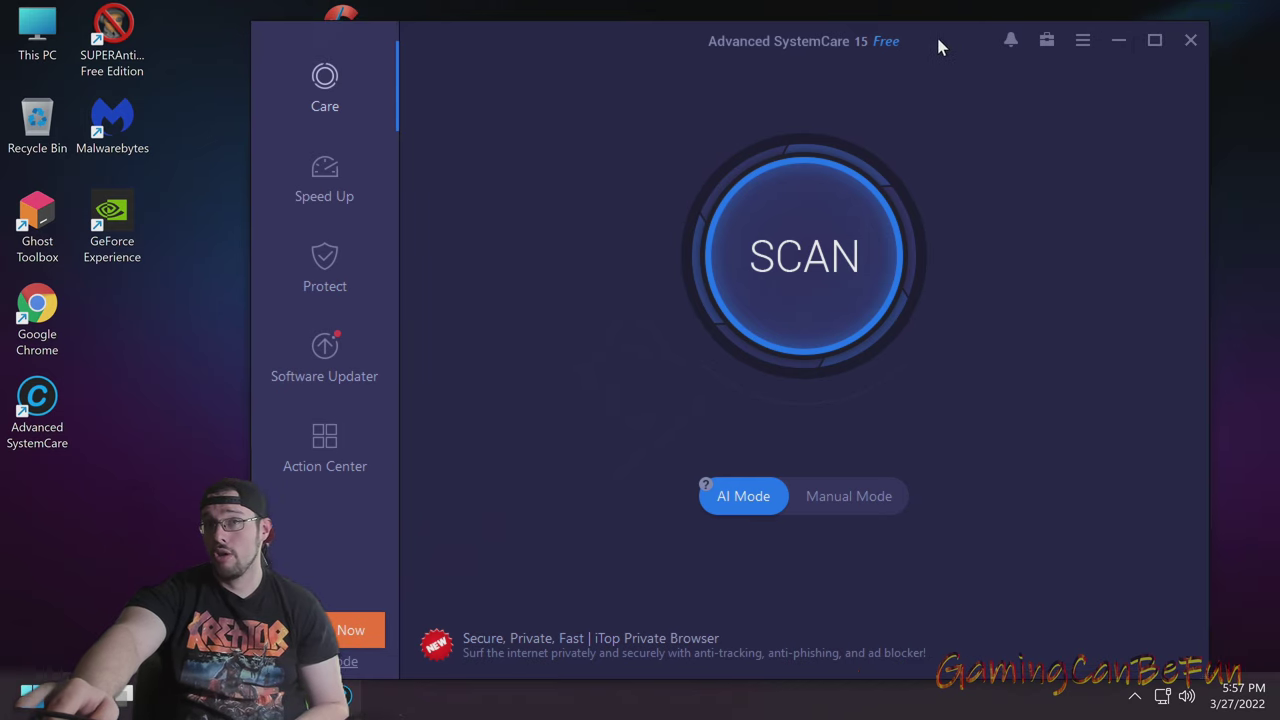
pyautogui.click(1197, 38)
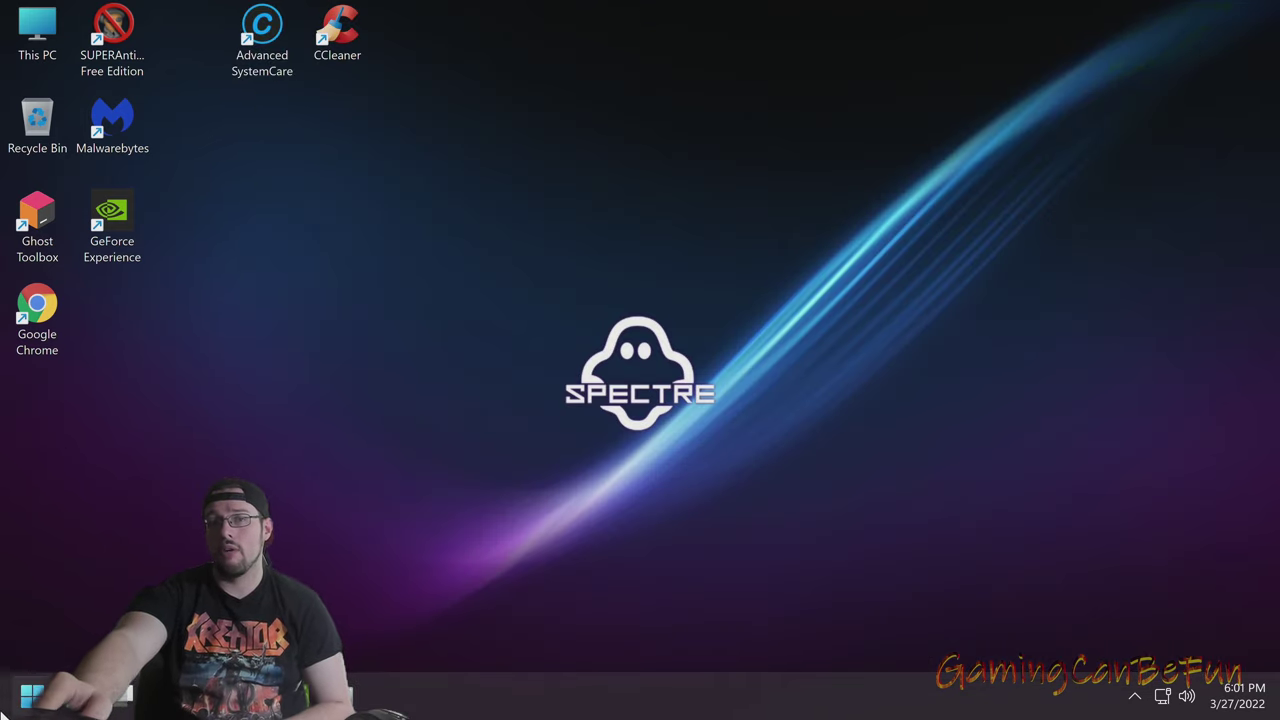
# Switch to Windows Settings and open the Apps page
pyautogui.click(31, 695)
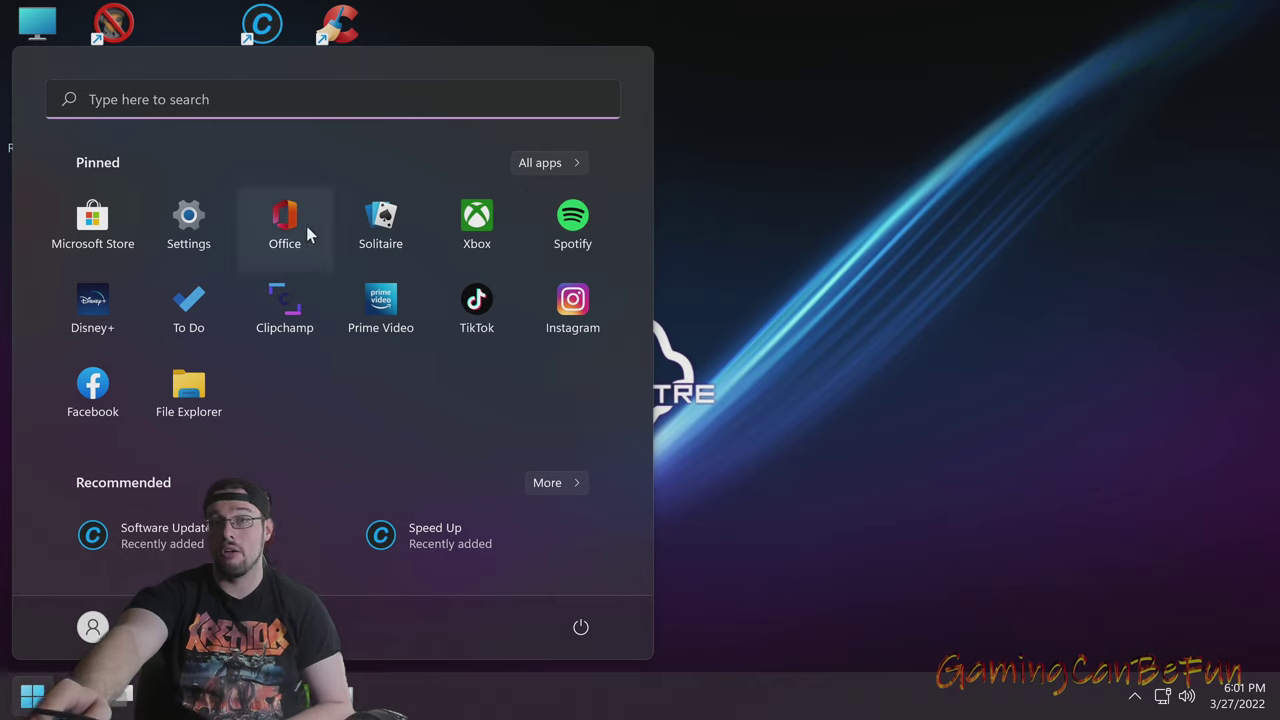
pyautogui.click(194, 236)
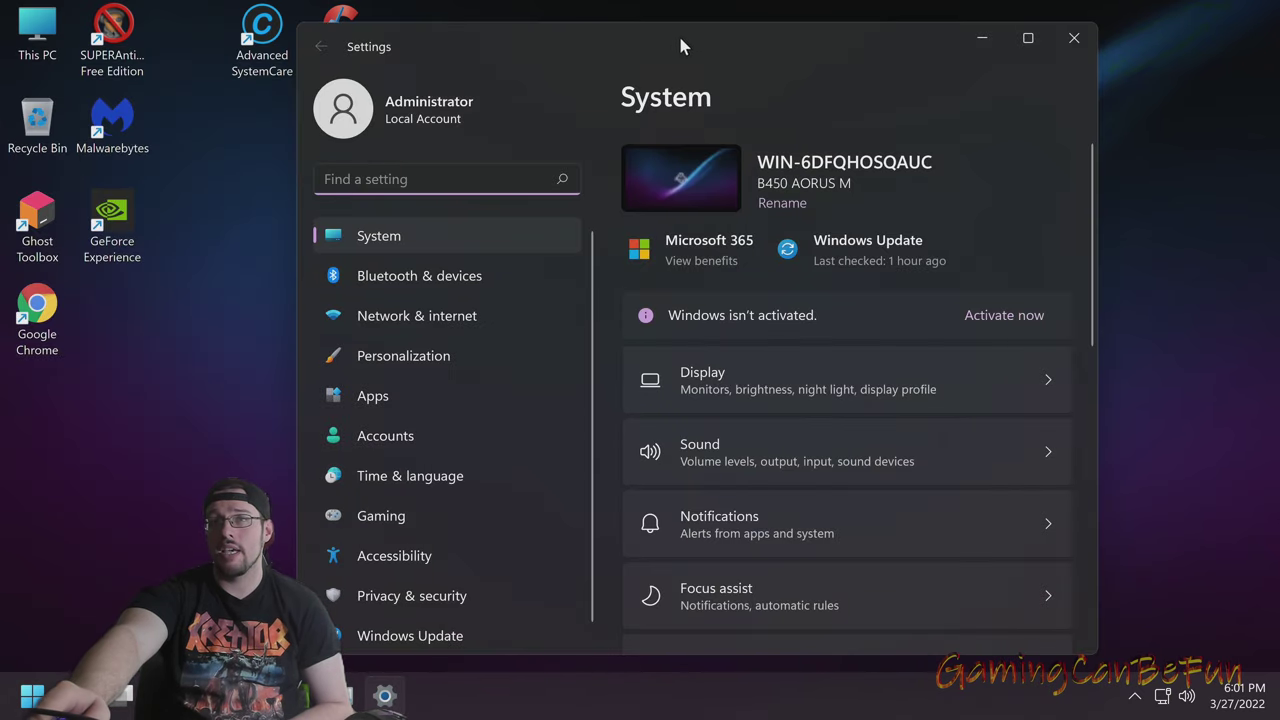
pyautogui.click(505, 395)
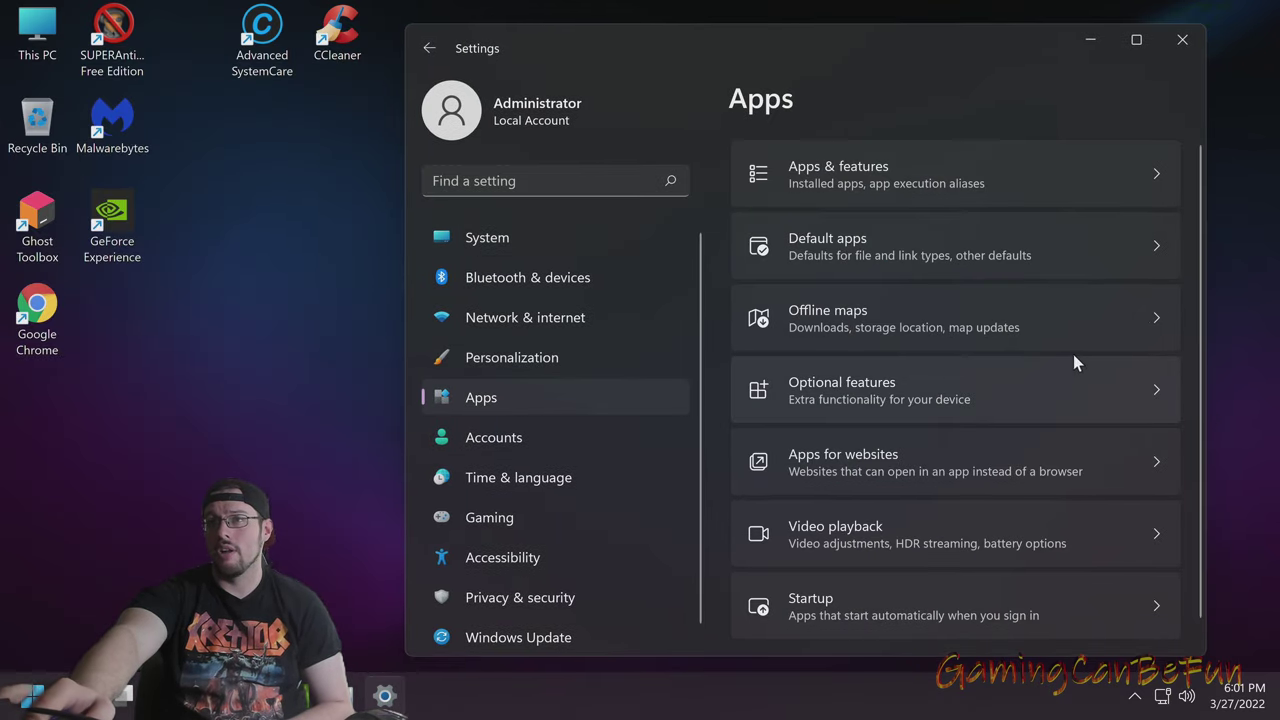
# Open the installed apps list and bring up the available actions for Advanced SystemCare
pyautogui.click(913, 177)
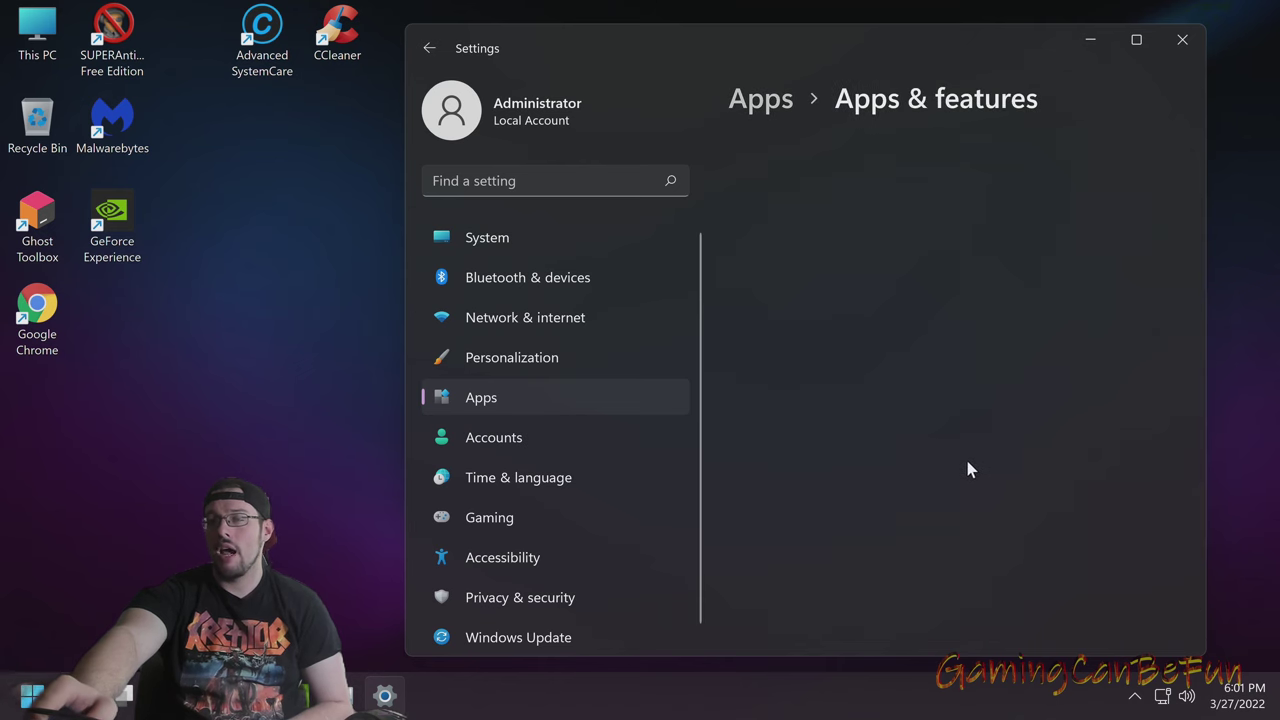
pyautogui.scroll(-5, 1036, 484)
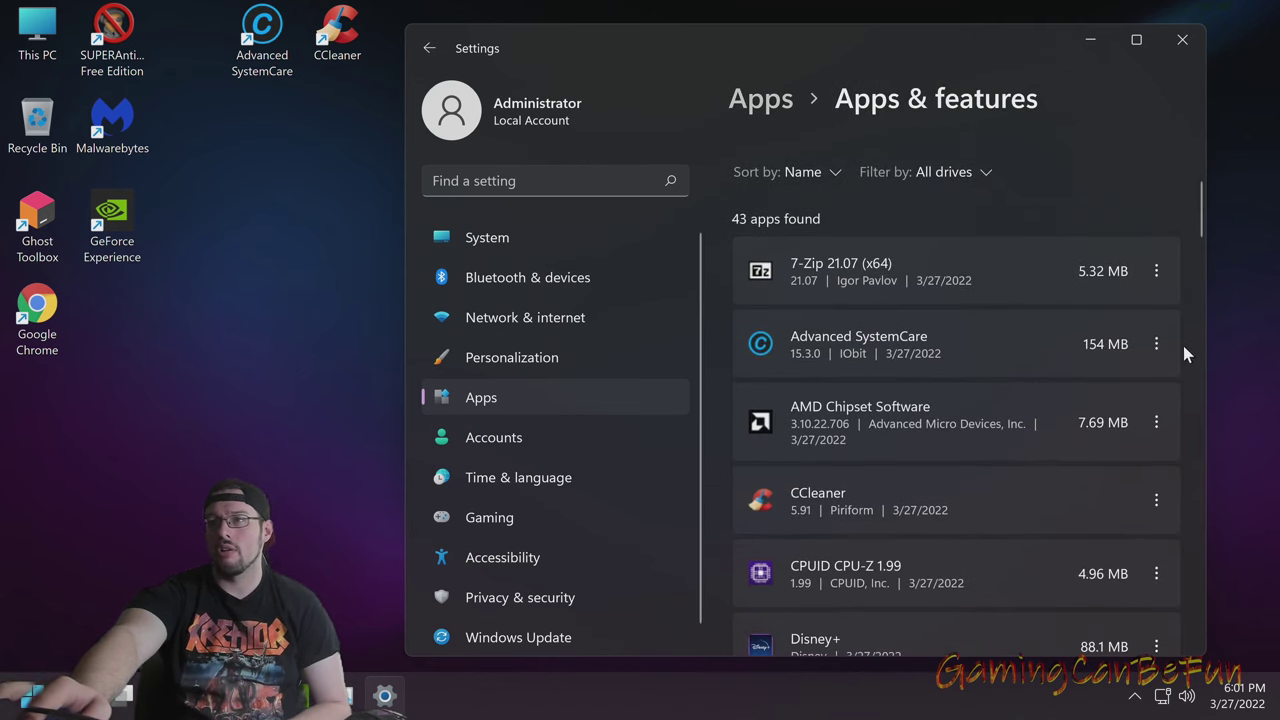
pyautogui.click(1155, 346)
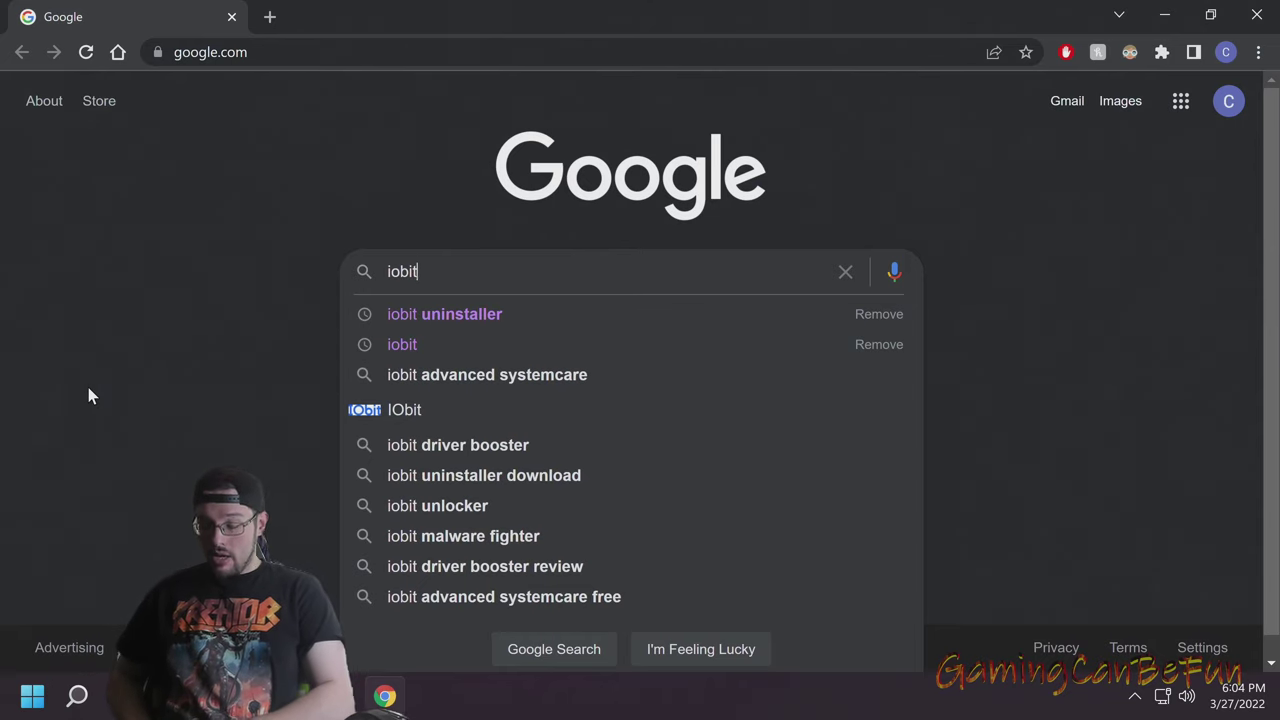
# Search Google for iobit uninstaller, open the IObit Uninstaller 11 Free page and download iobituninstaller.exe to the Downloads folder
pyautogui.press('Down')
pyautogui.press('Return')
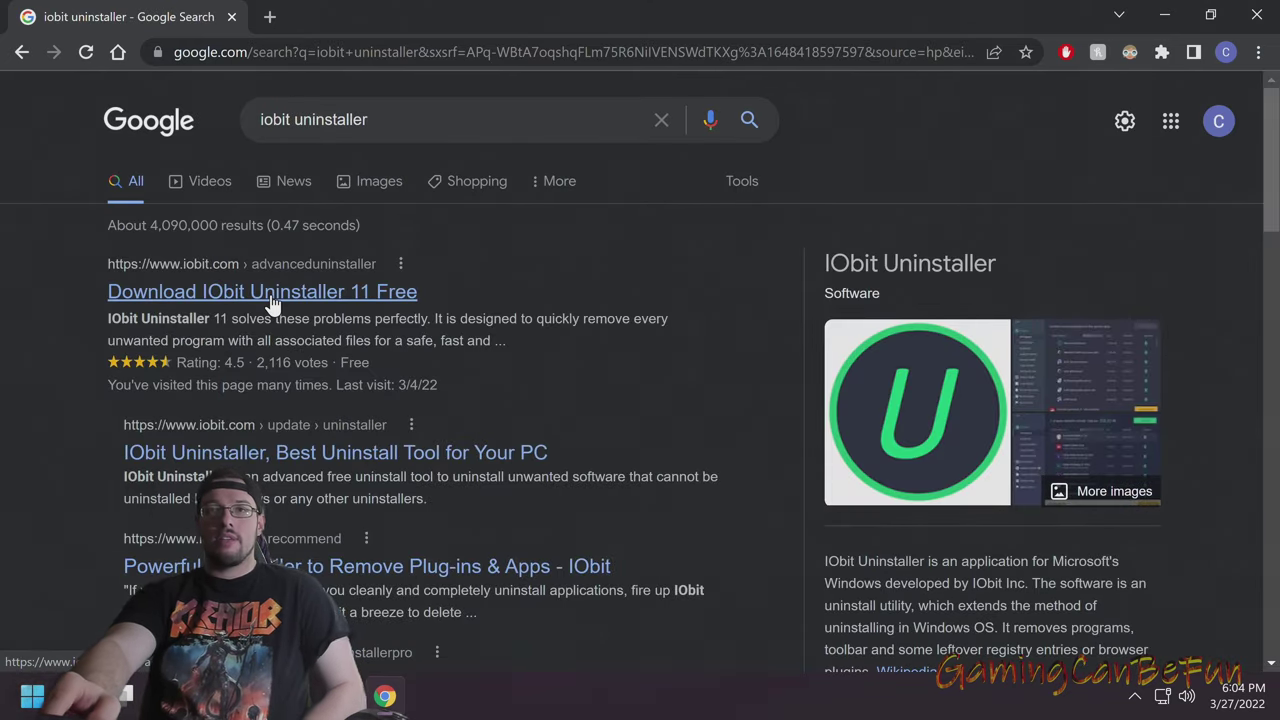
pyautogui.click(272, 296)
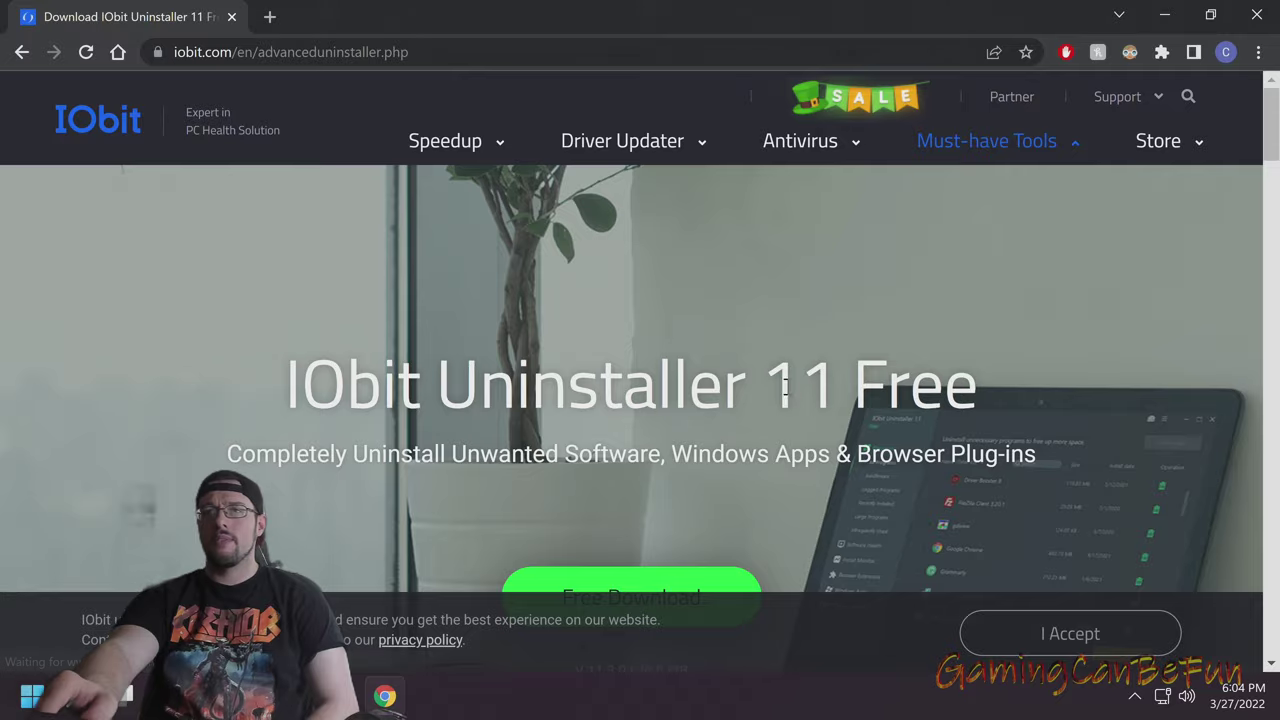
pyautogui.click(786, 392)
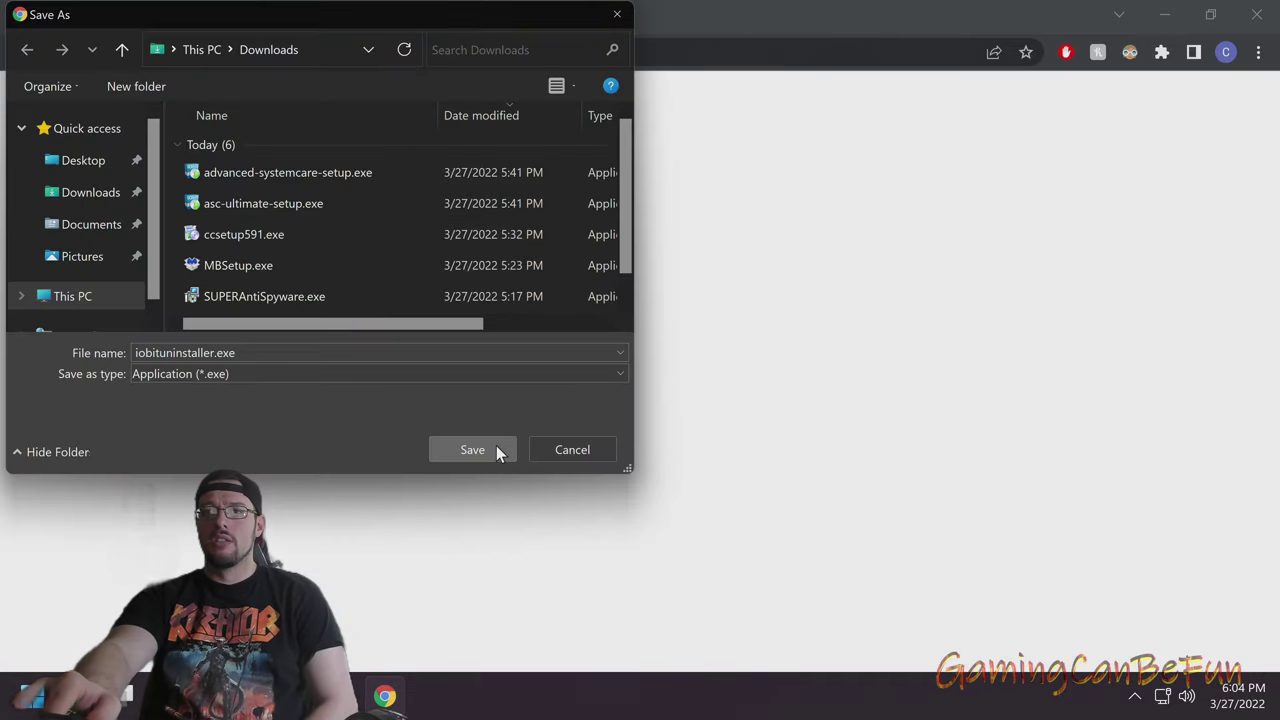
pyautogui.click(497, 451)
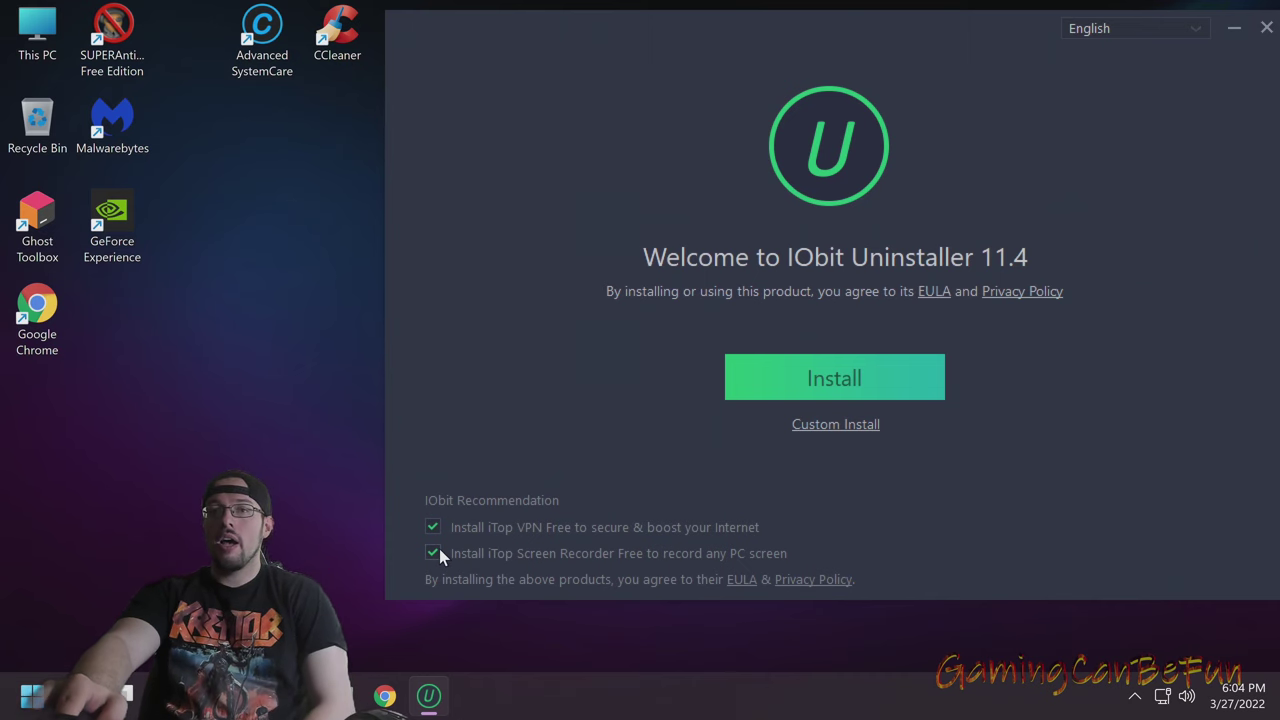
# Decline iTop VPN and iTop Screen Recorder and start a custom install of IObit Uninstaller without pinning it to the taskbar
pyautogui.click(433, 527)
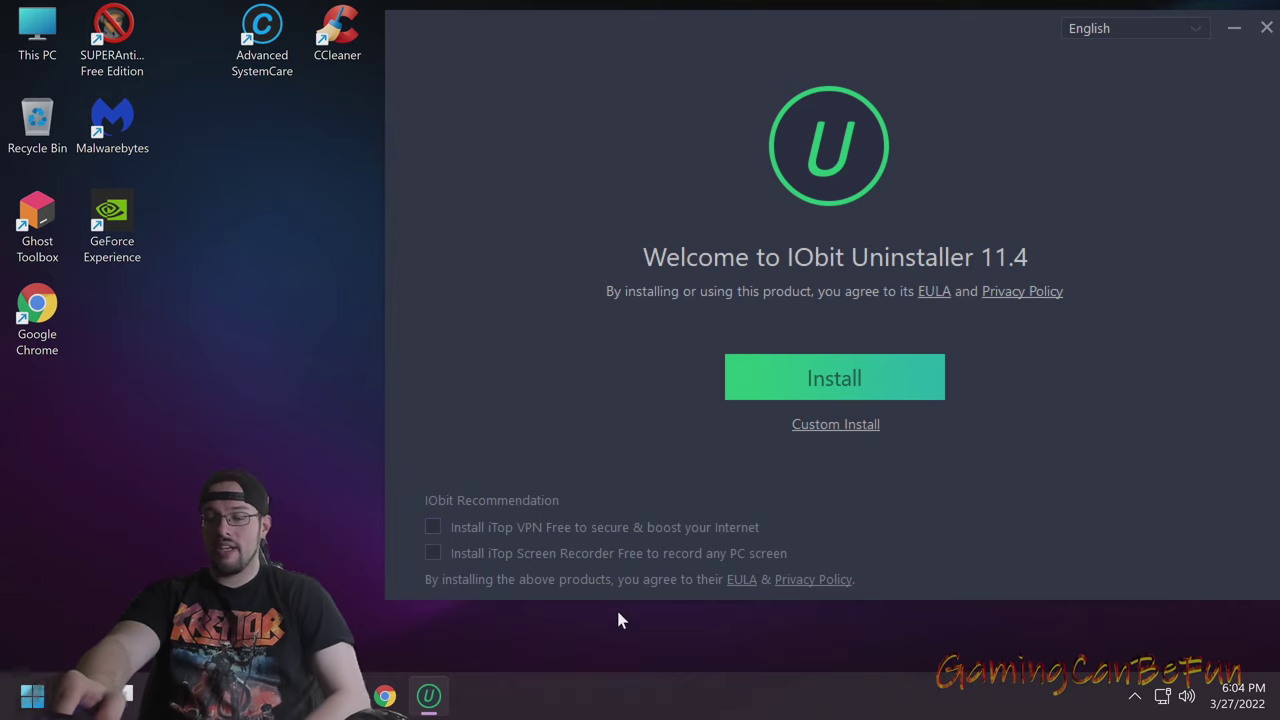
pyautogui.click(835, 424)
pyautogui.click(566, 295)
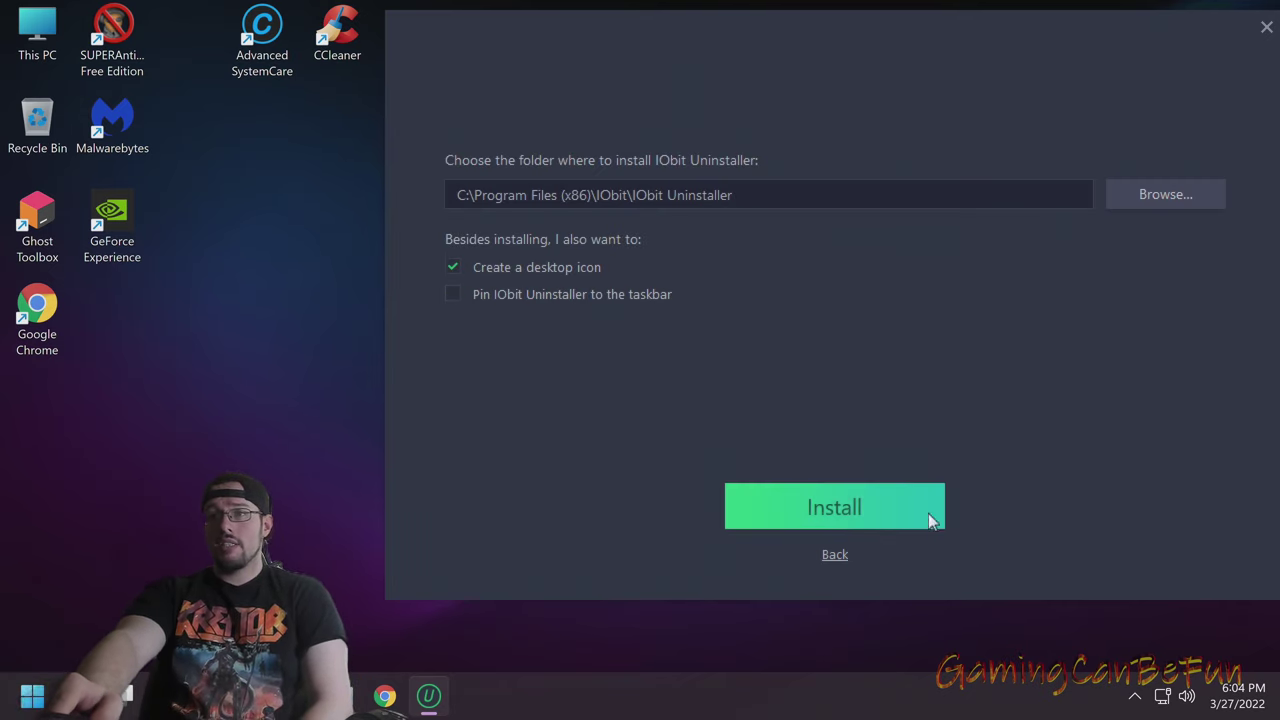
pyautogui.click(826, 492)
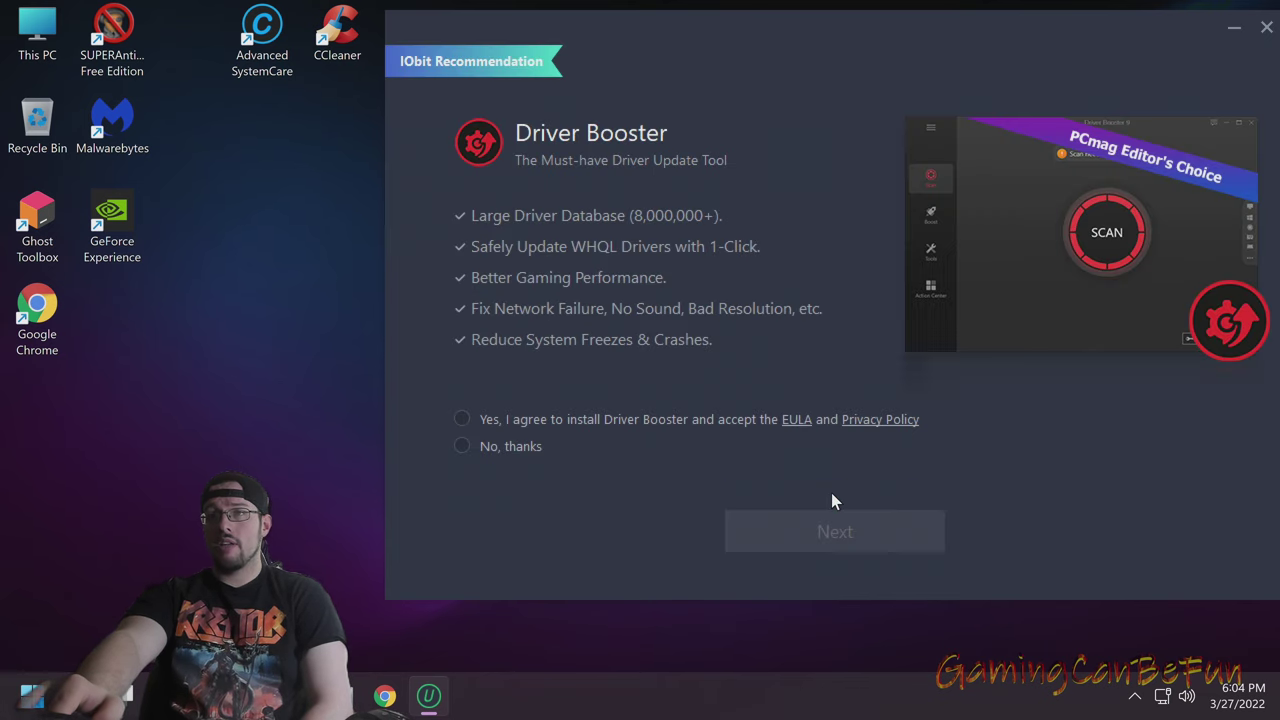
# Decline Driver Booster and the IObit newsletter, finish the installation and launch IObit Uninstaller
pyautogui.click(462, 447)
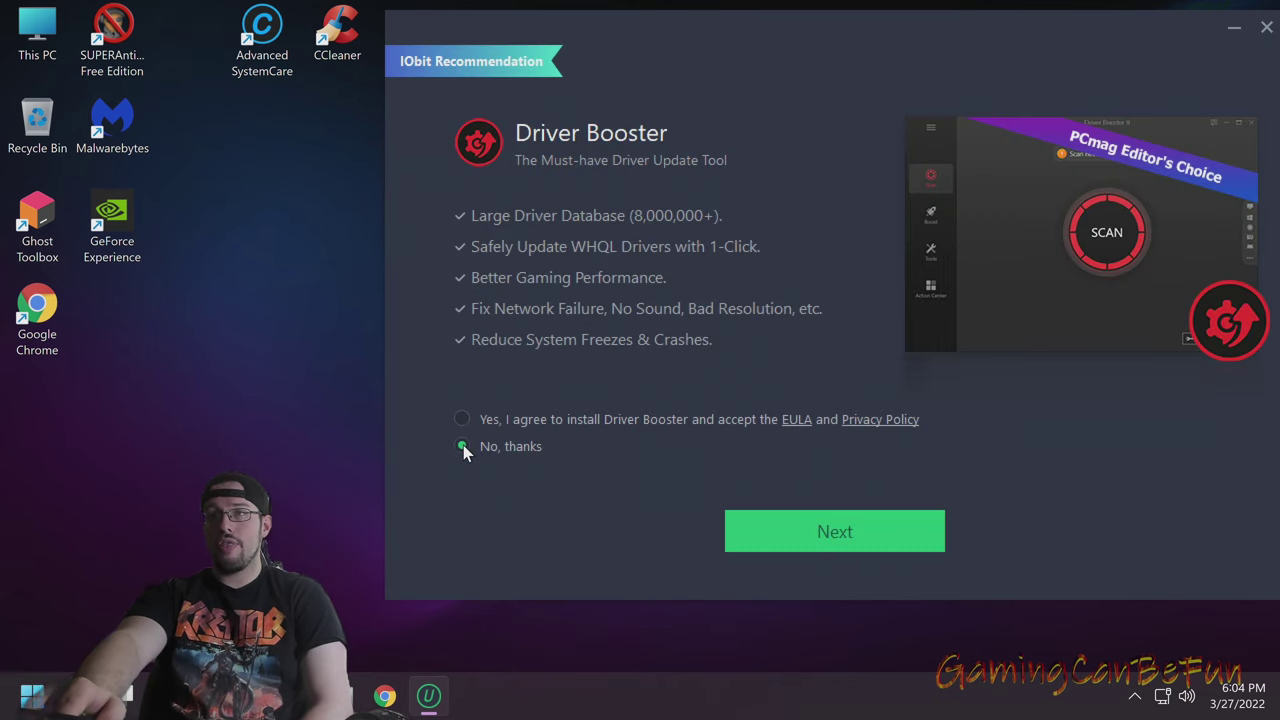
pyautogui.click(822, 516)
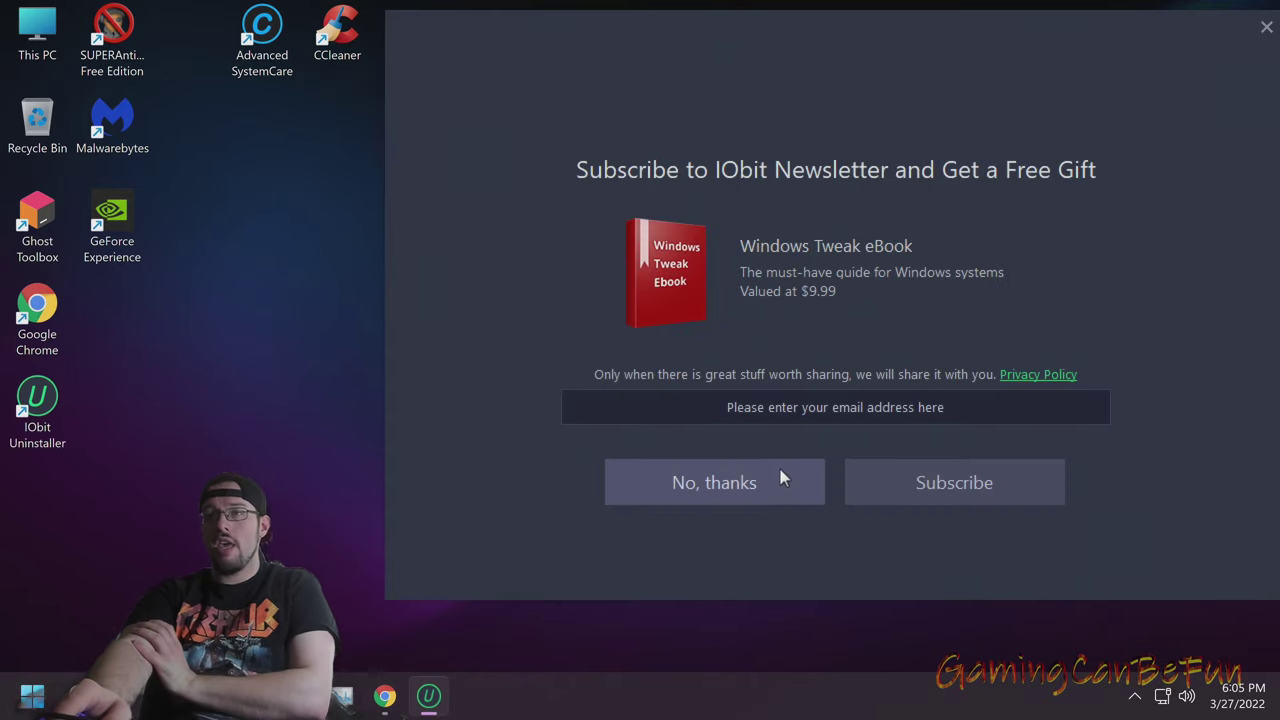
pyautogui.click(780, 469)
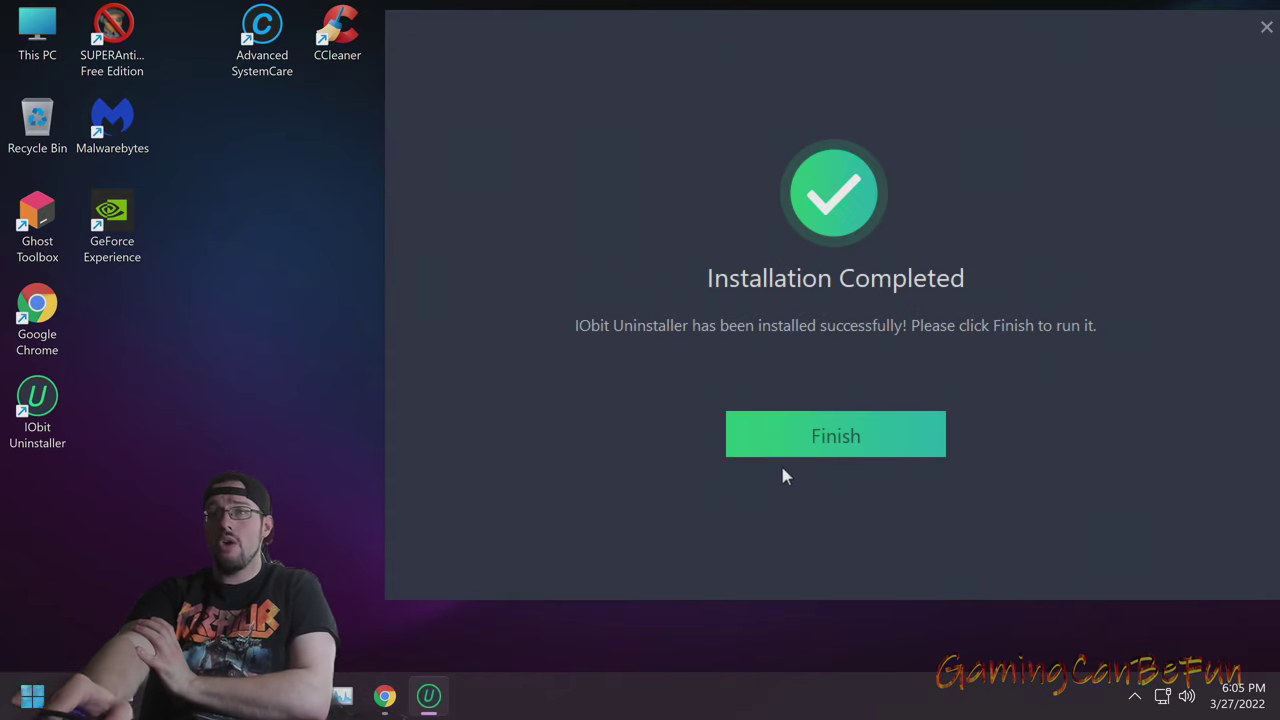
pyautogui.click(860, 437)
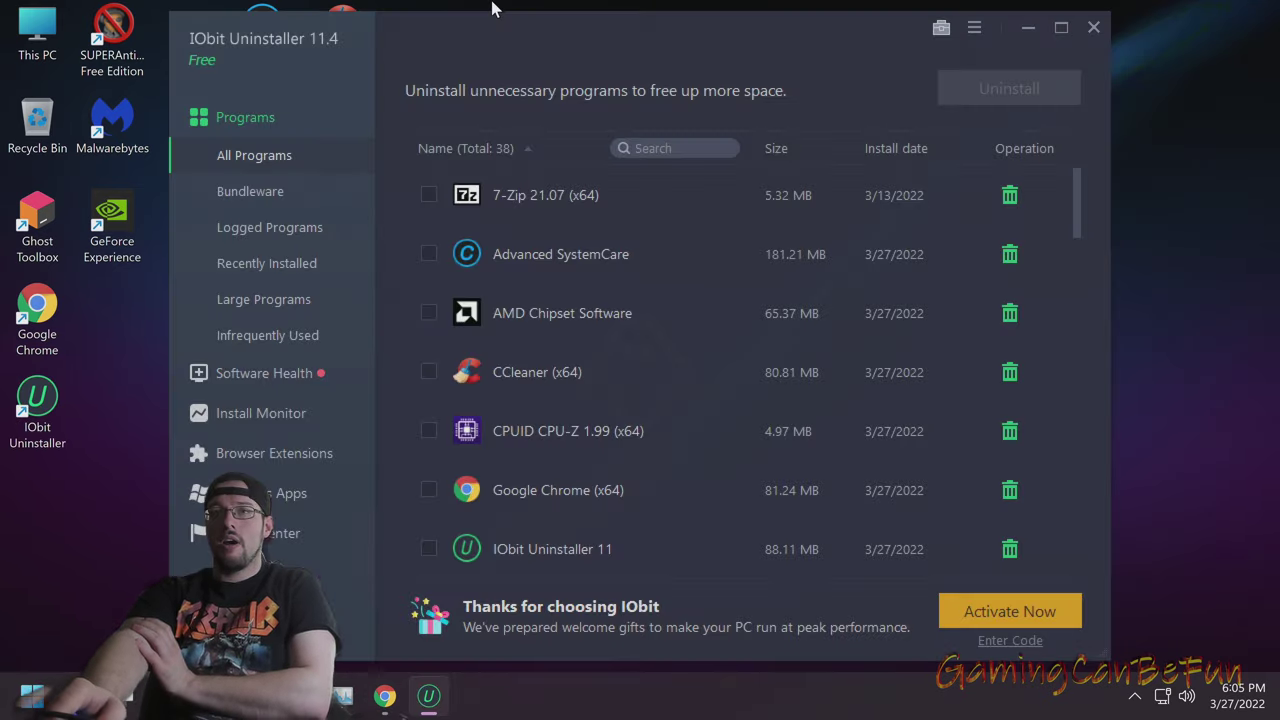
# Reposition the IObit Uninstaller window, mark 7-Zip 21.07 (x64) for uninstalling and clear the mark again
pyautogui.moveTo(501, 35); pyautogui.dragTo(568, 35)
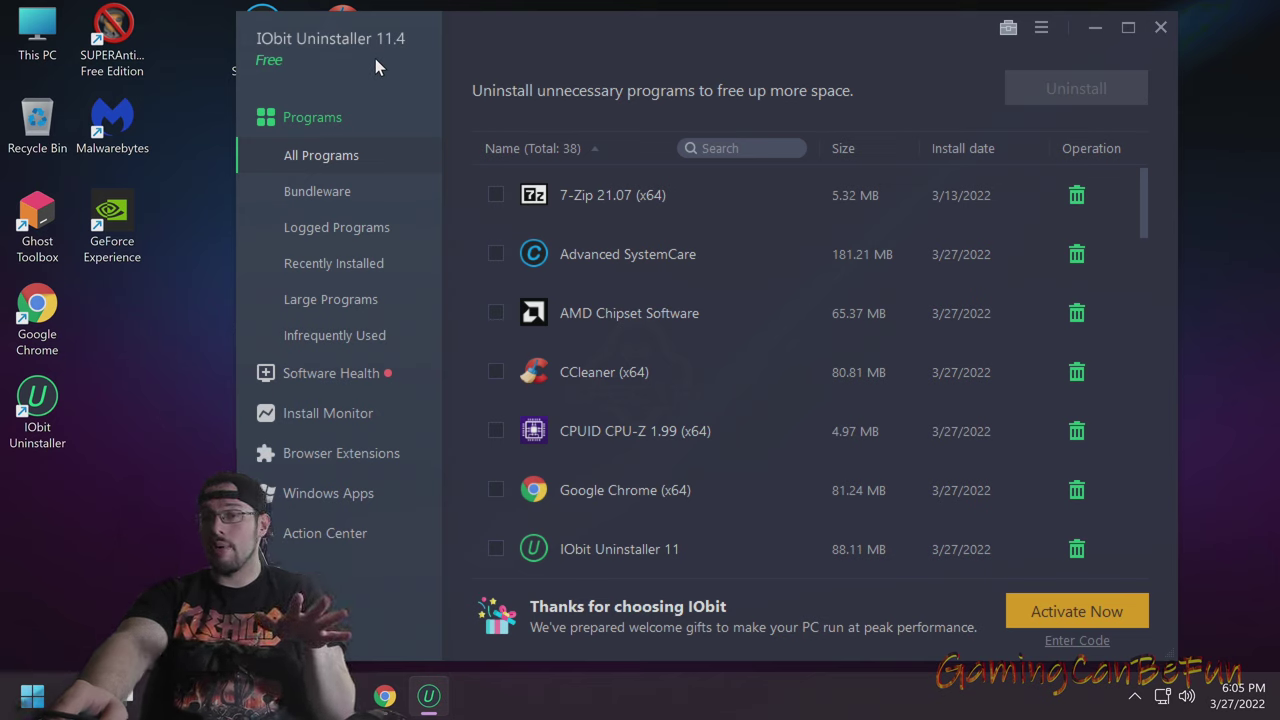
pyautogui.click(496, 195)
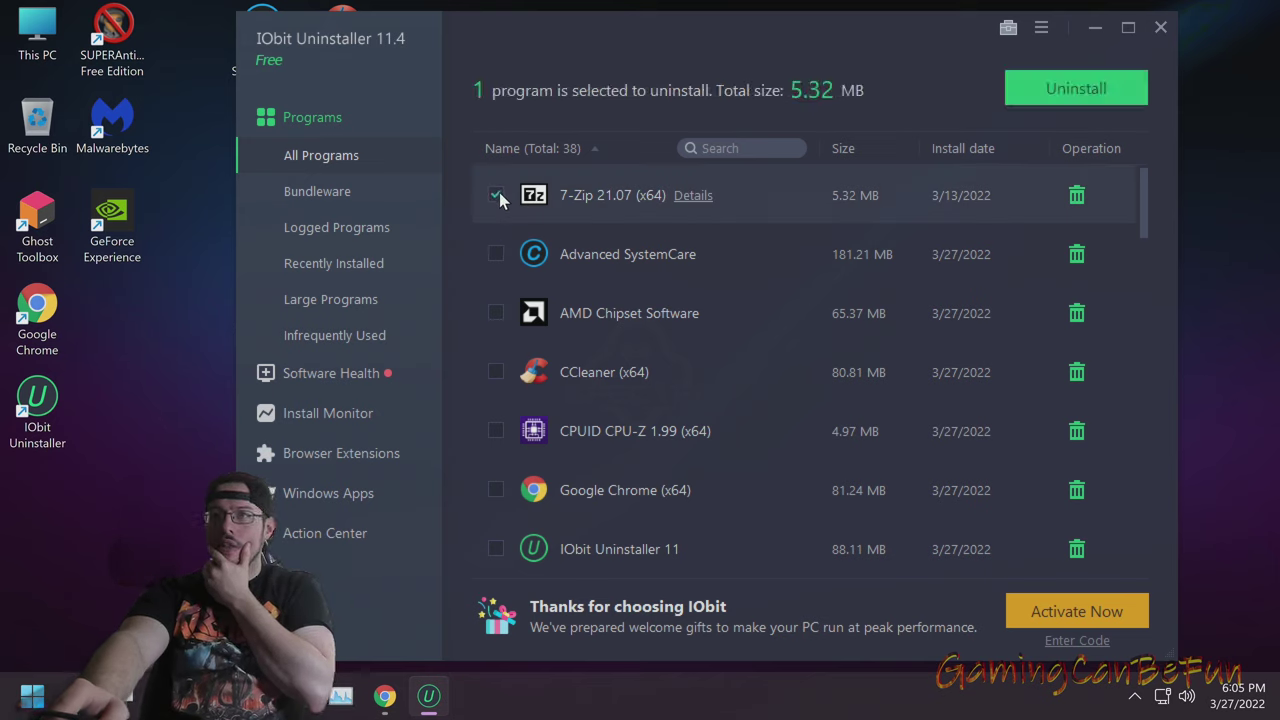
pyautogui.click(496, 195)
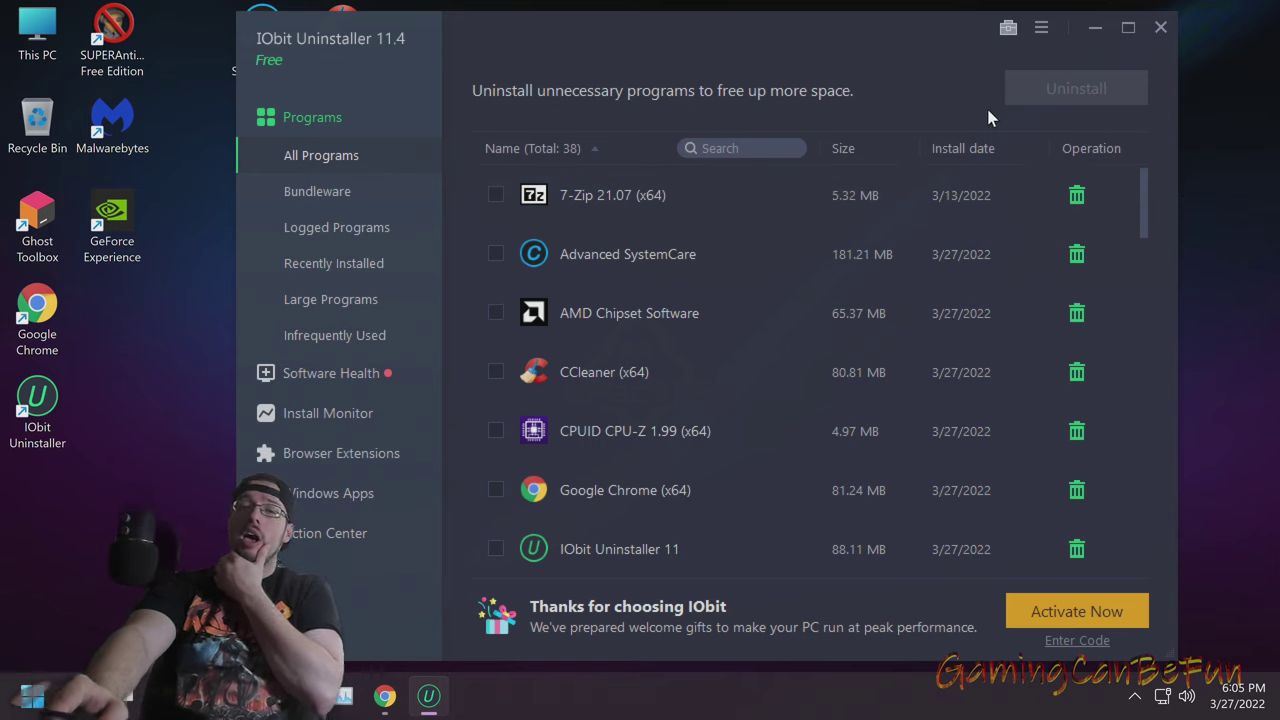
pyautogui.moveTo(662, 24); pyautogui.dragTo(798, 22)
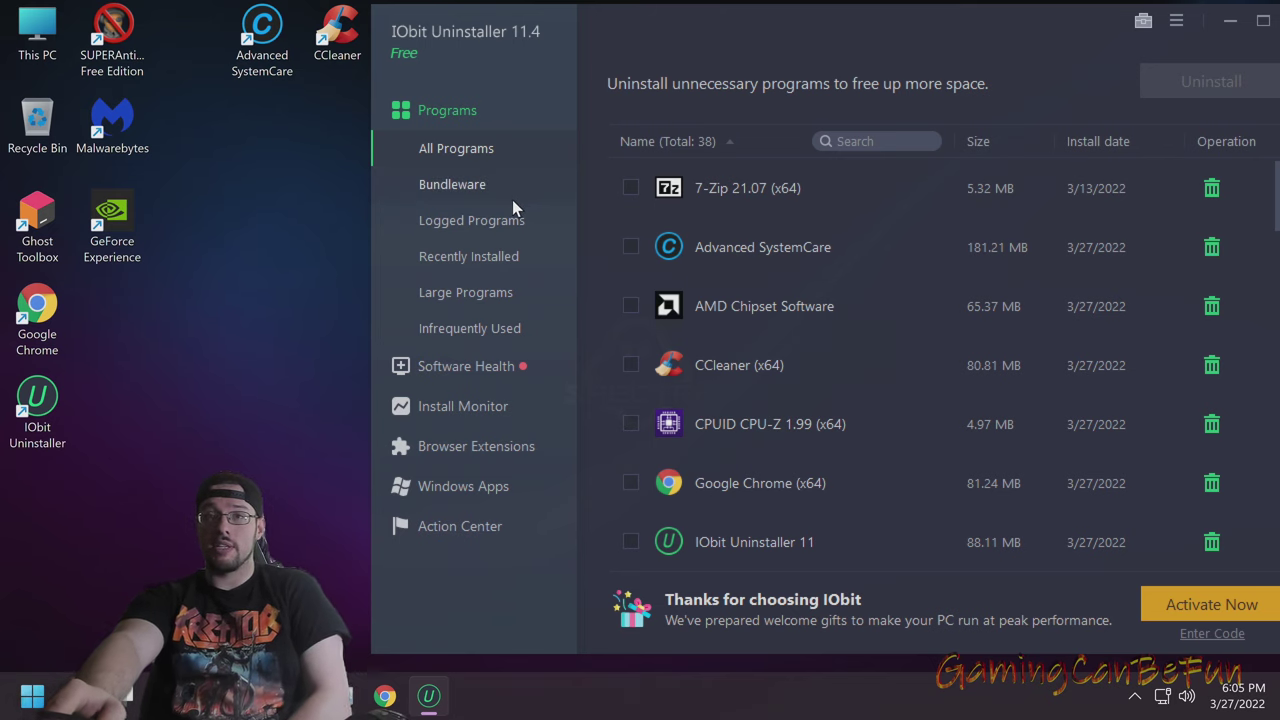
pyautogui.moveTo(1065, 44); pyautogui.dragTo(1017, 27)
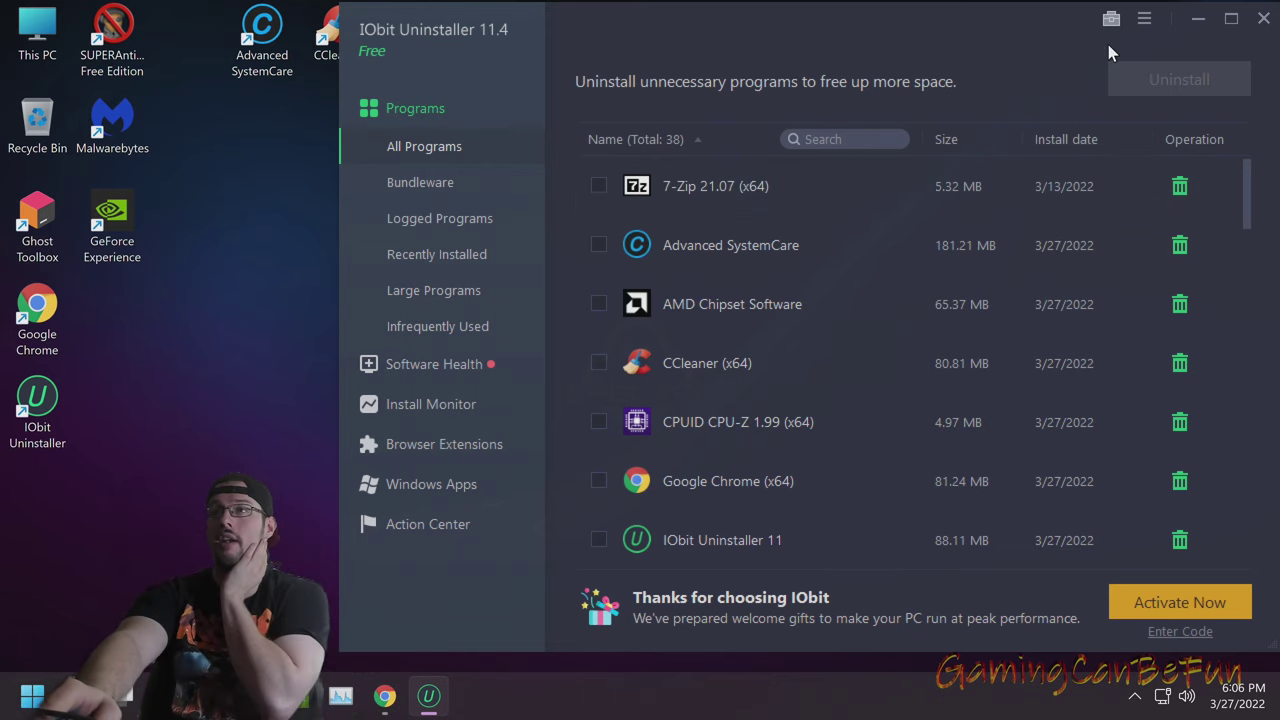
# Open the notification options in IObit Uninstaller's settings
pyautogui.click(1144, 20)
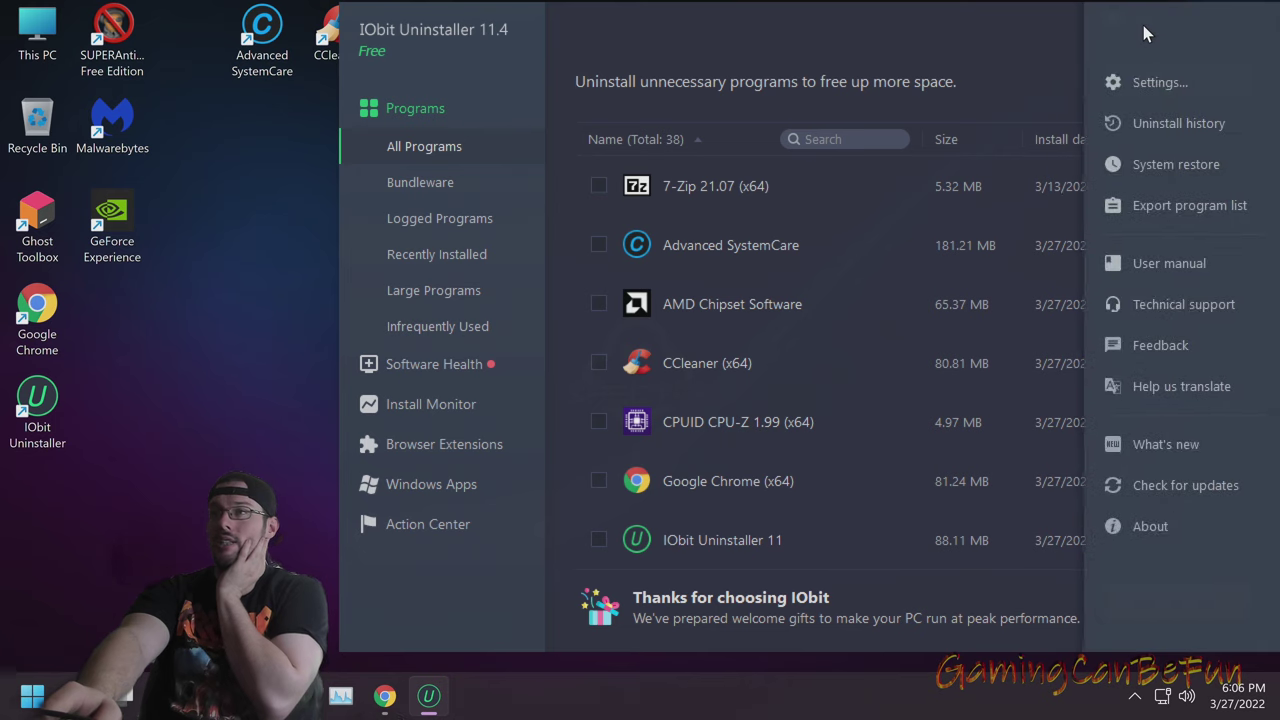
pyautogui.click(1147, 80)
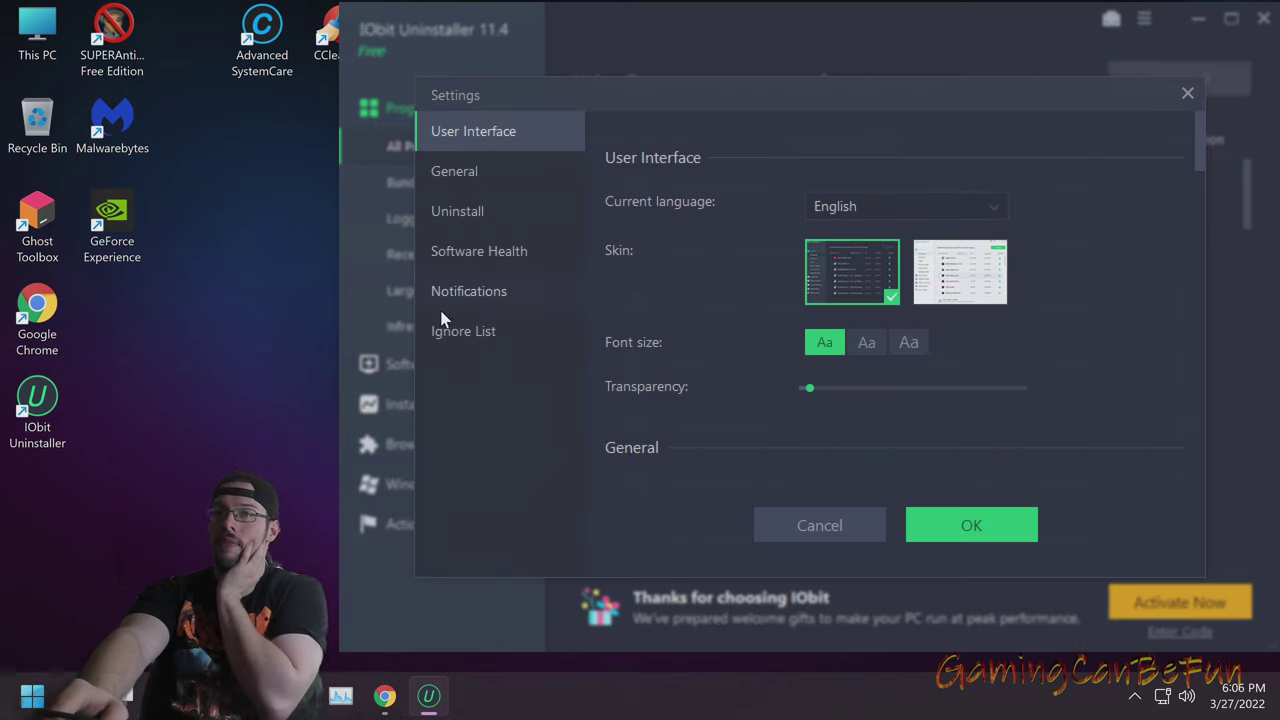
pyautogui.click(459, 302)
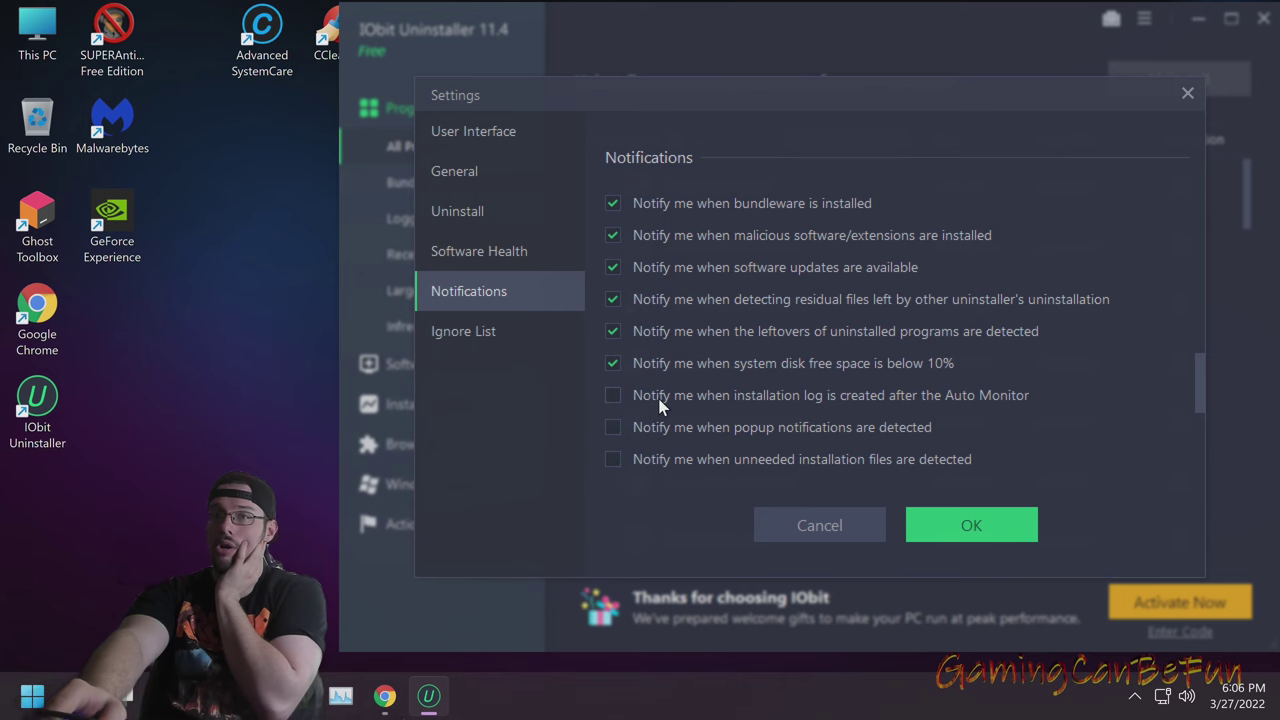
# Open Programs and Features in Control Panel, examine the installed programs and Advanced SystemCare's uninstall options, and close the window
pyautogui.press('super')
pyautogui.write('co')
pyautogui.click(157, 322)
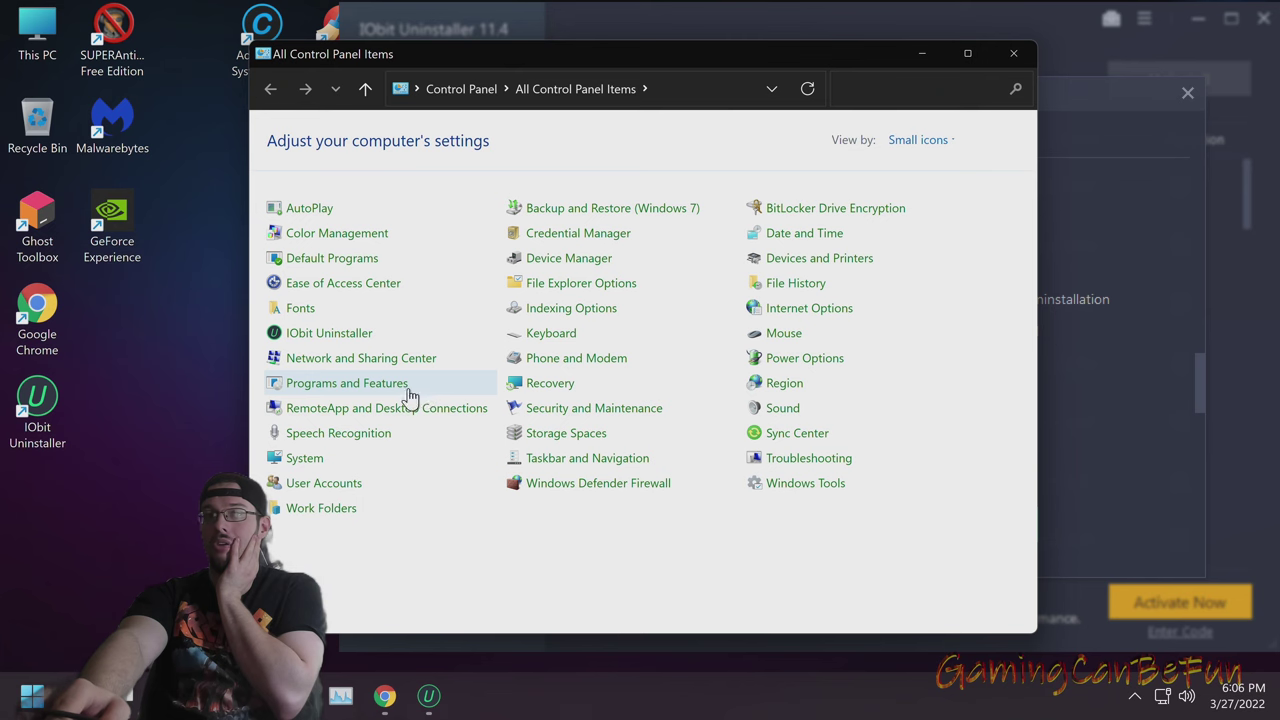
pyautogui.click(372, 383)
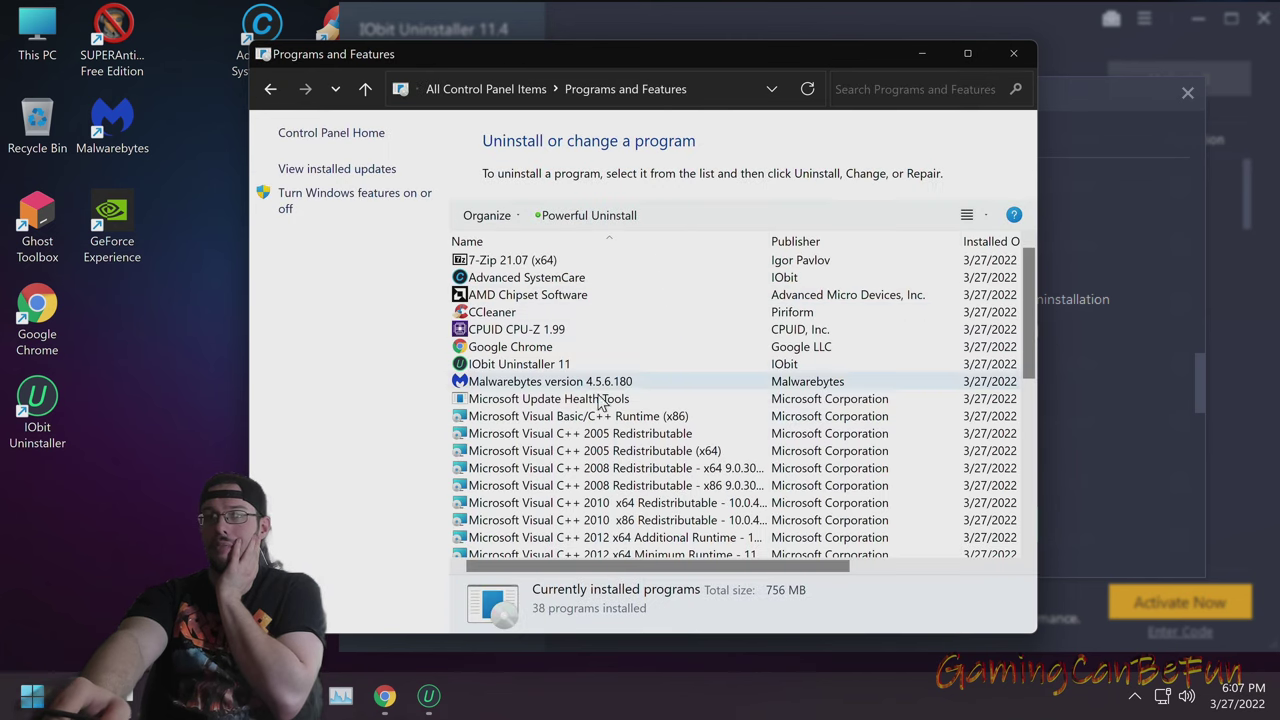
pyautogui.click(614, 434)
pyautogui.scroll(-2, 611, 380)
pyautogui.scroll(2, 620, 390)
pyautogui.click(571, 277)
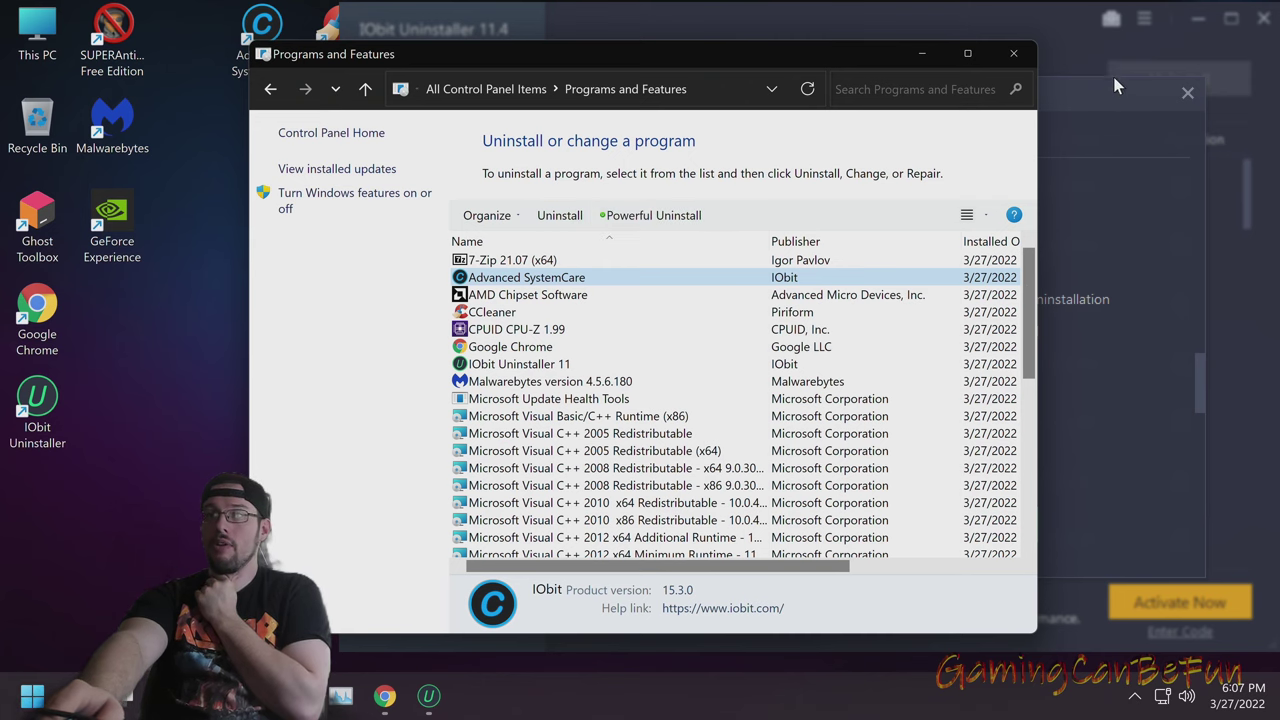
pyautogui.click(1013, 53)
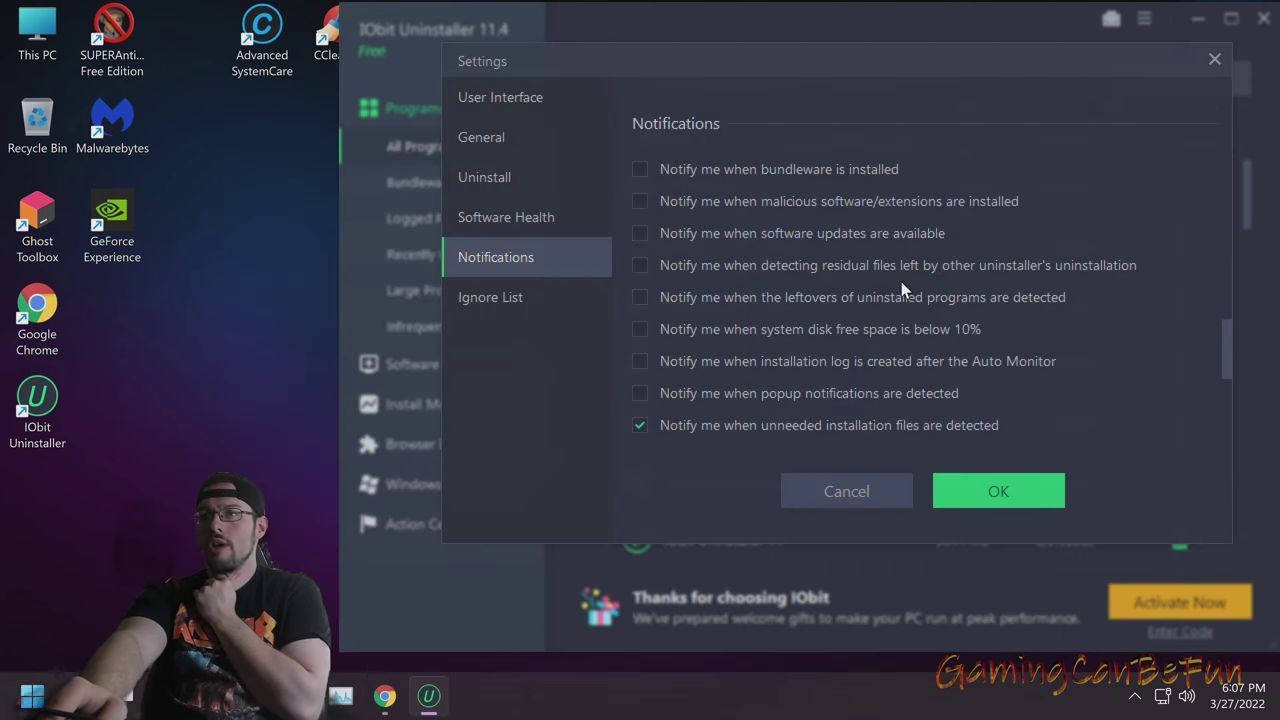
# Enable notifications for residual files left by other uninstallers and for leftovers of uninstalled programs
pyautogui.click(682, 270)
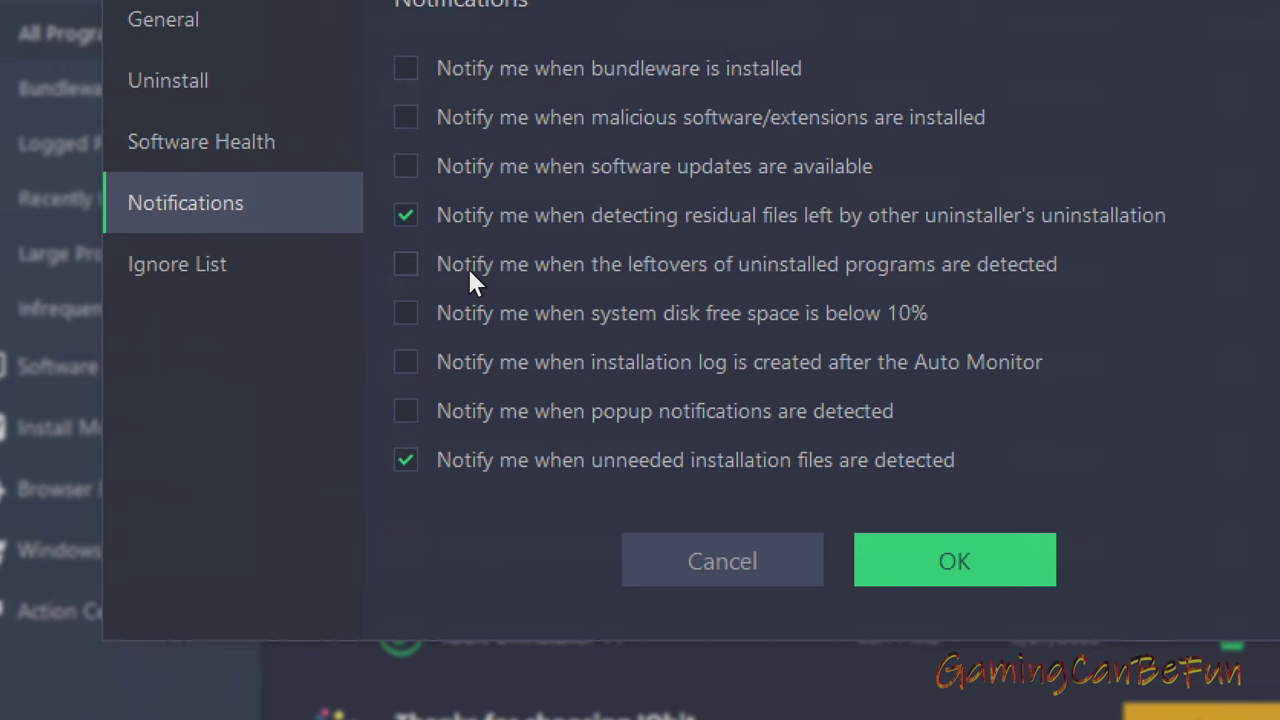
pyautogui.click(406, 264)
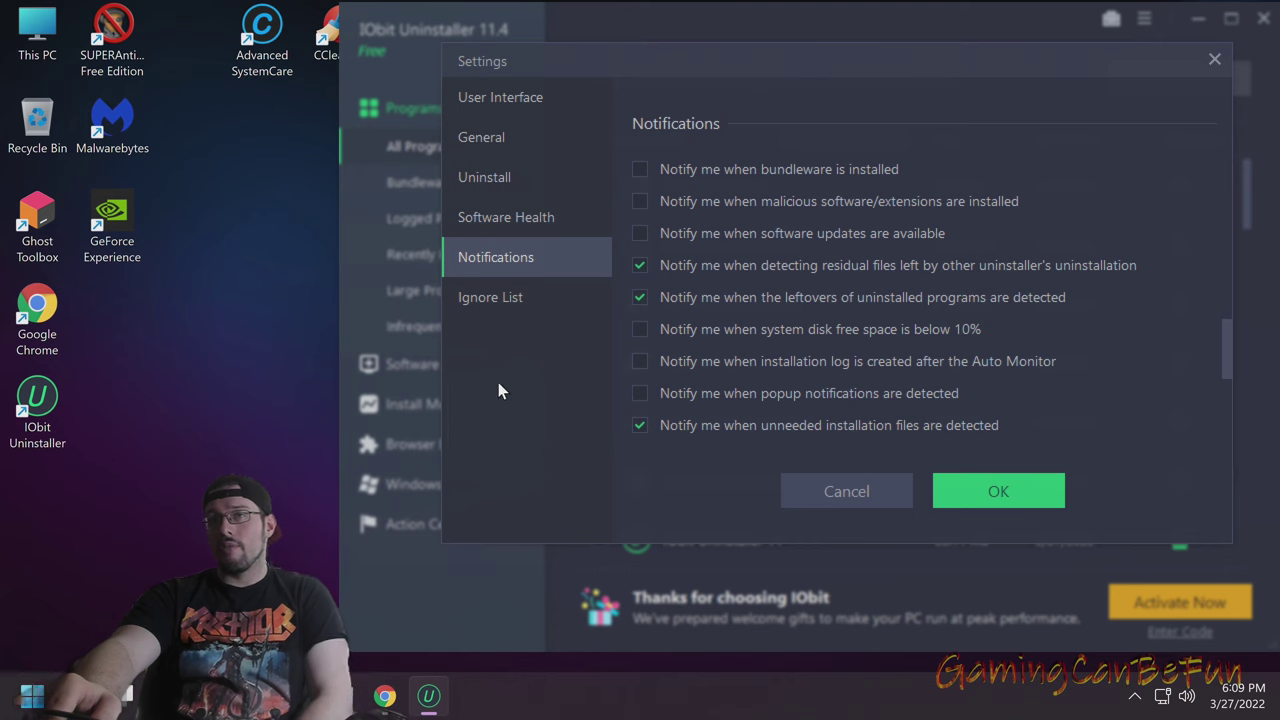
# Review the remaining settings categories, set the product's update method to Update manually and apply the settings
pyautogui.click(550, 214)
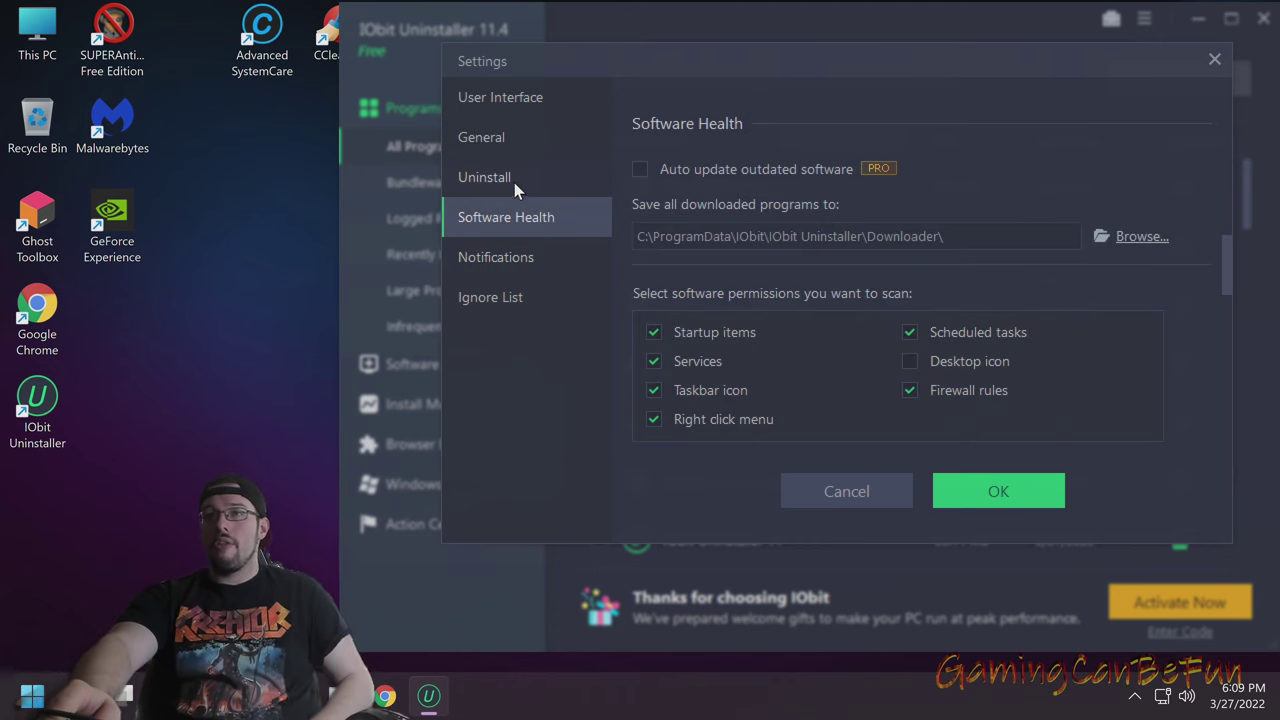
pyautogui.click(515, 184)
pyautogui.click(515, 120)
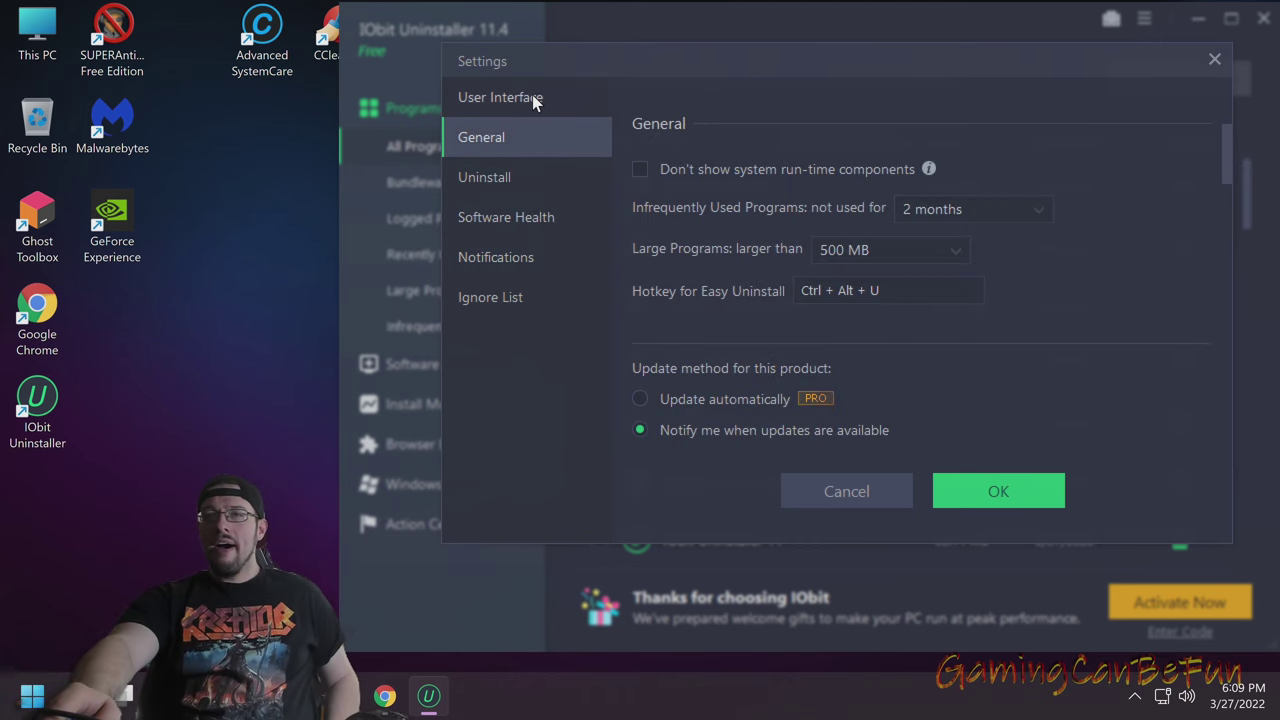
pyautogui.scroll(-2, 760, 445)
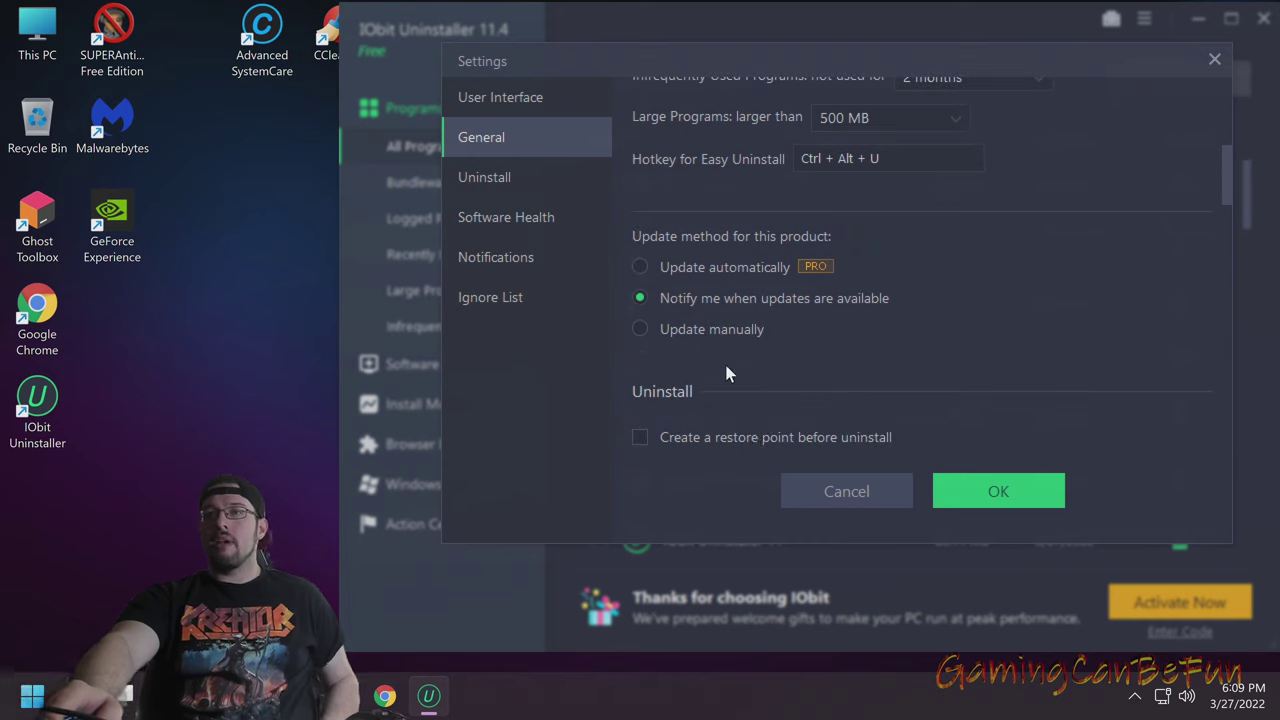
pyautogui.click(680, 329)
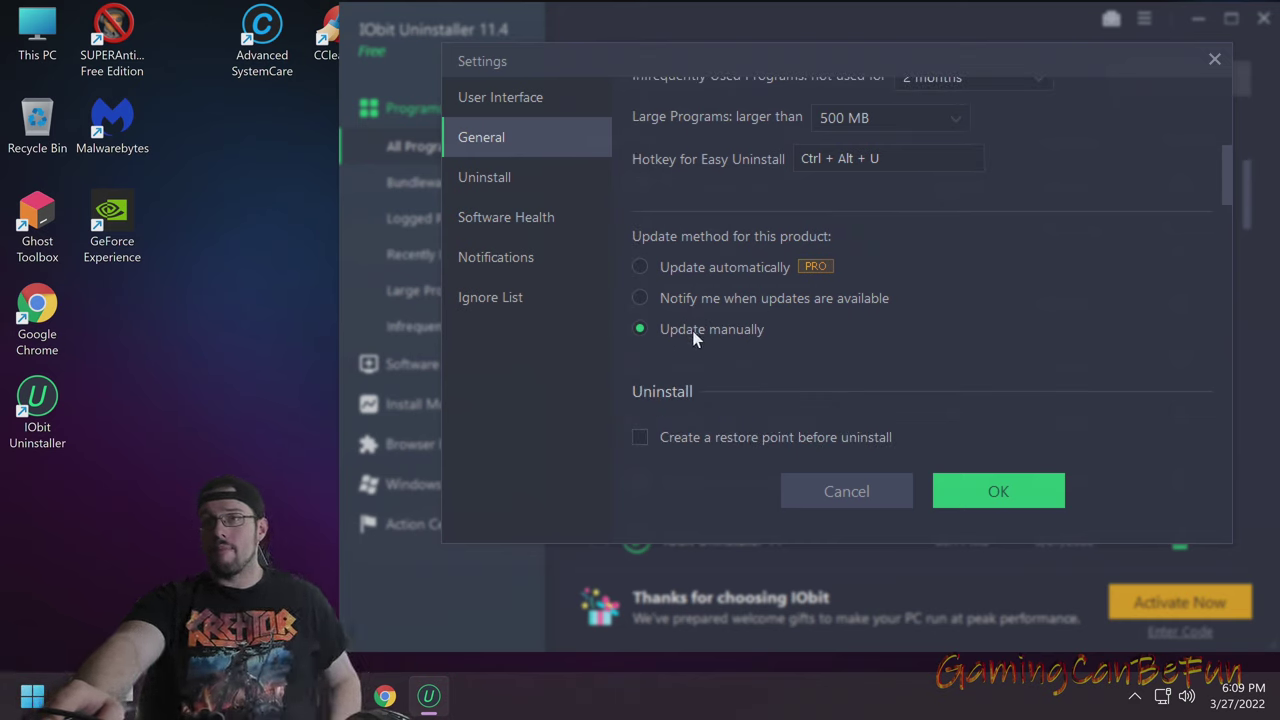
pyautogui.scroll(-3, 690, 334)
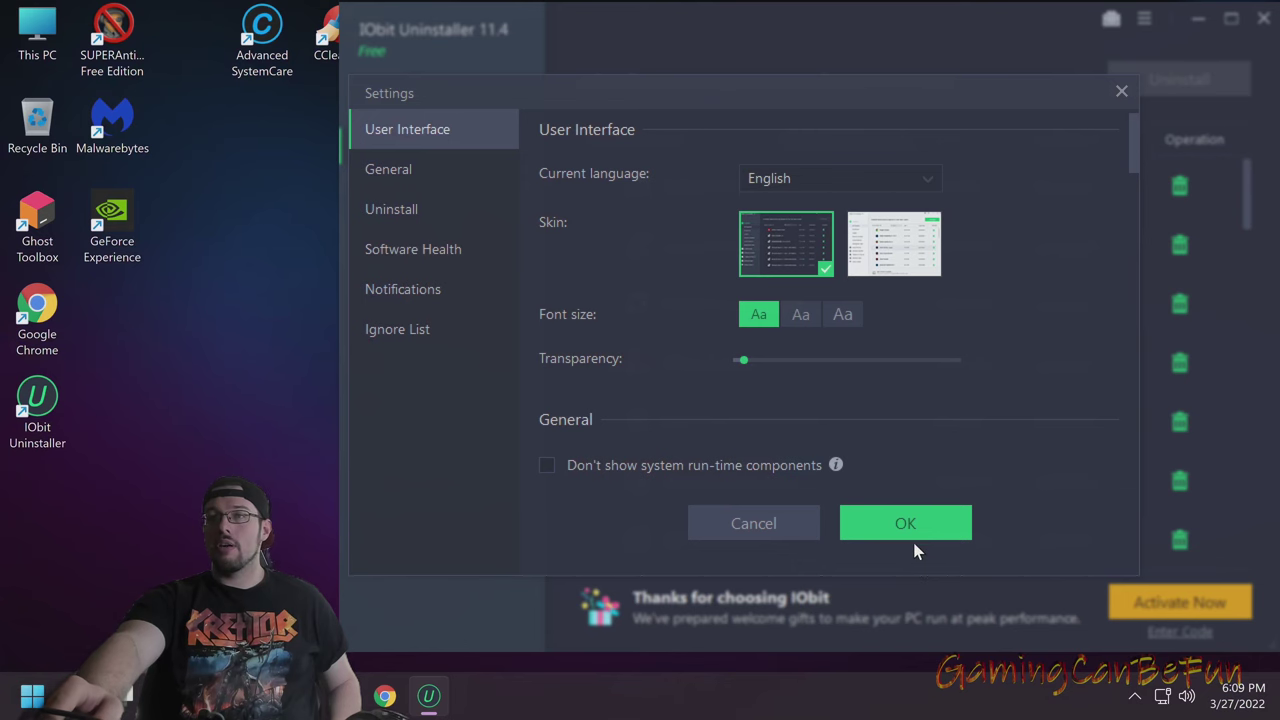
pyautogui.click(912, 534)
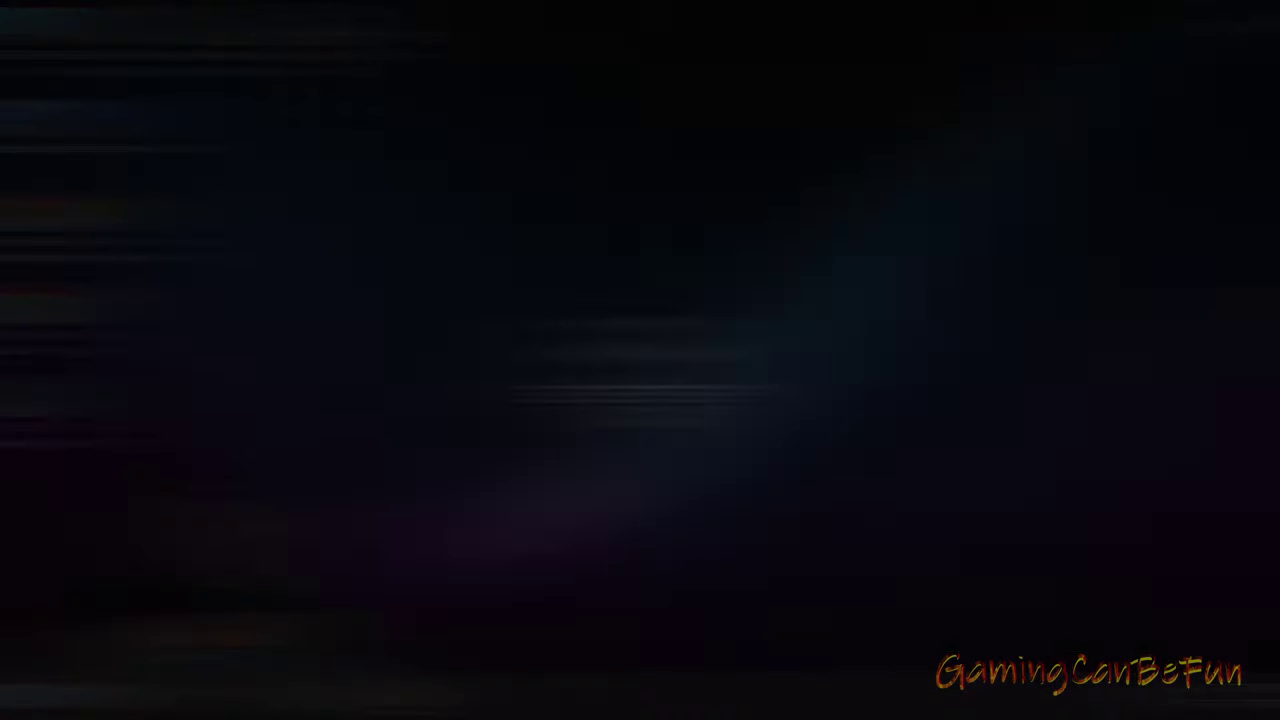